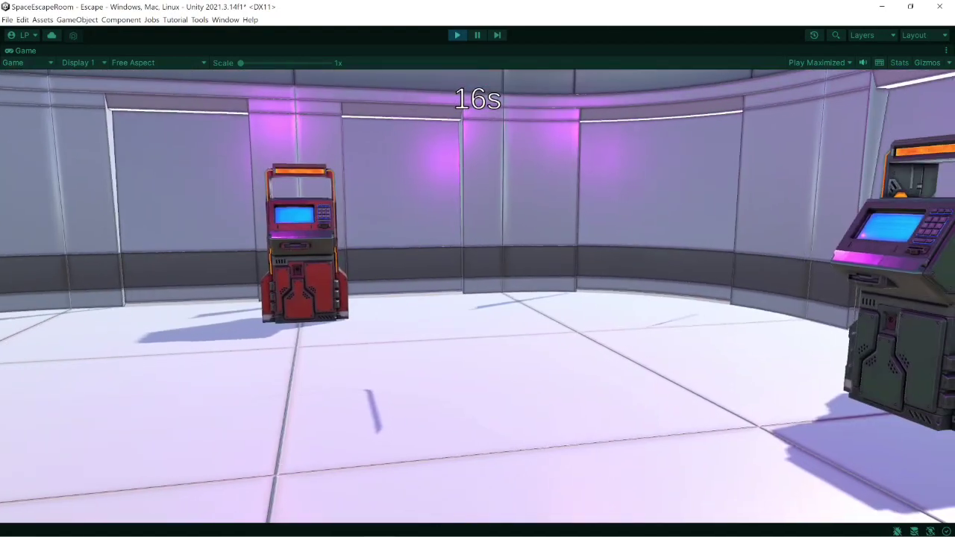
- Play-test the finished escape room by walking through it and switching the red cube to a cylinder
key("w")
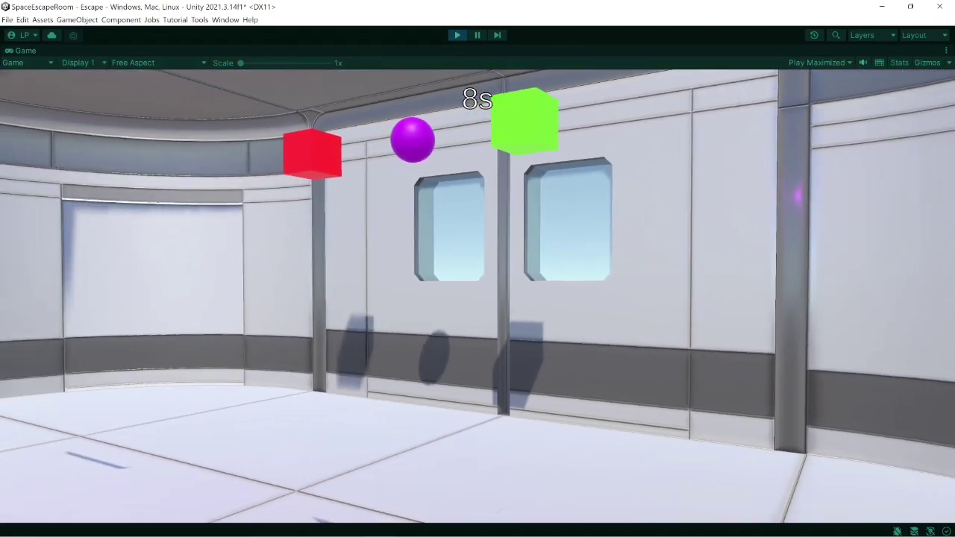
key("e")
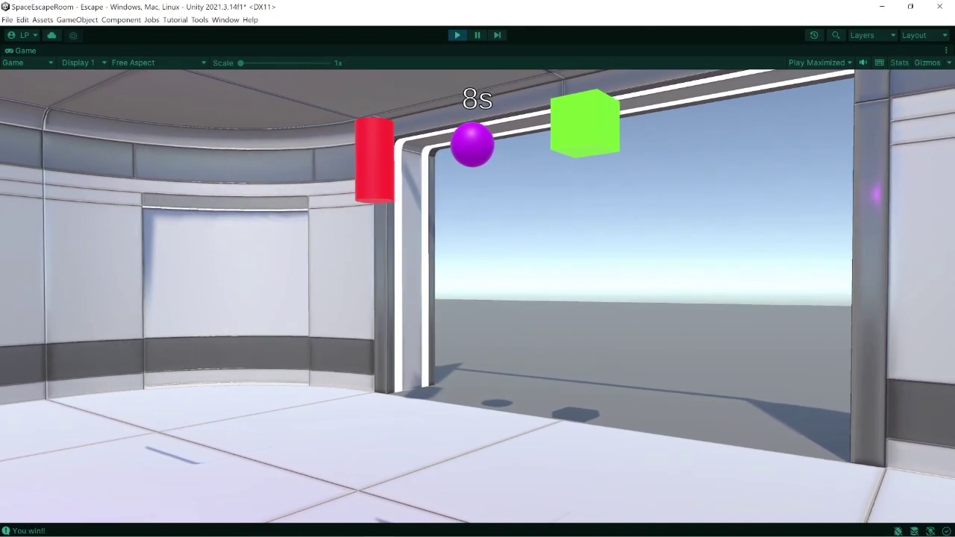
key("w")
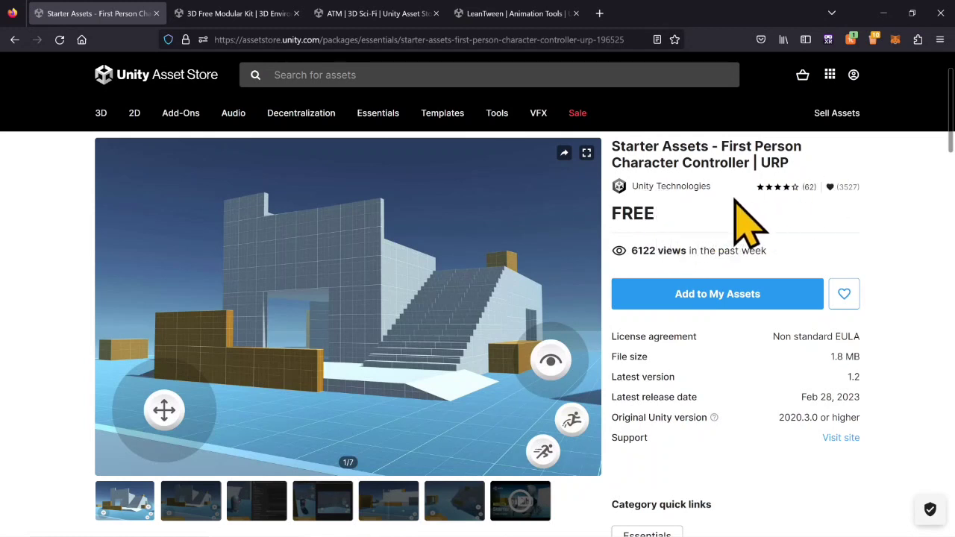
- Review the Unity Asset Store pages for Starter Assets First Person Character Controller, 3D Free Modular Kit, ATM and LeanTween in the browser
left_click(233, 18)
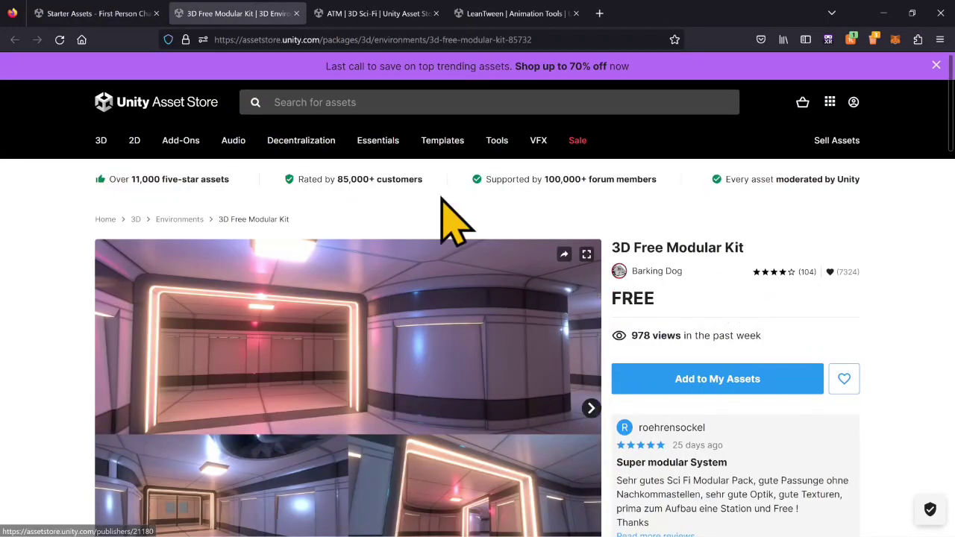
left_click(387, 15)
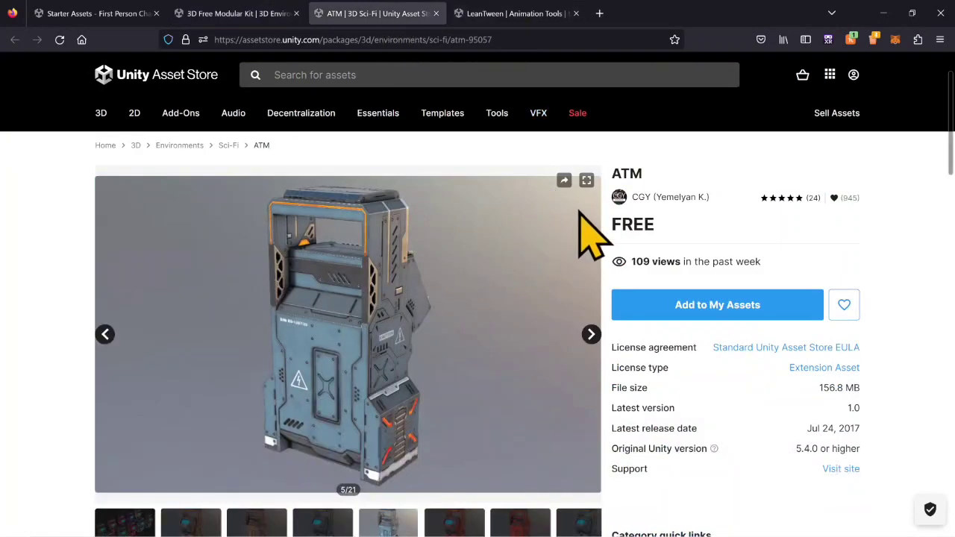
left_click(514, 15)
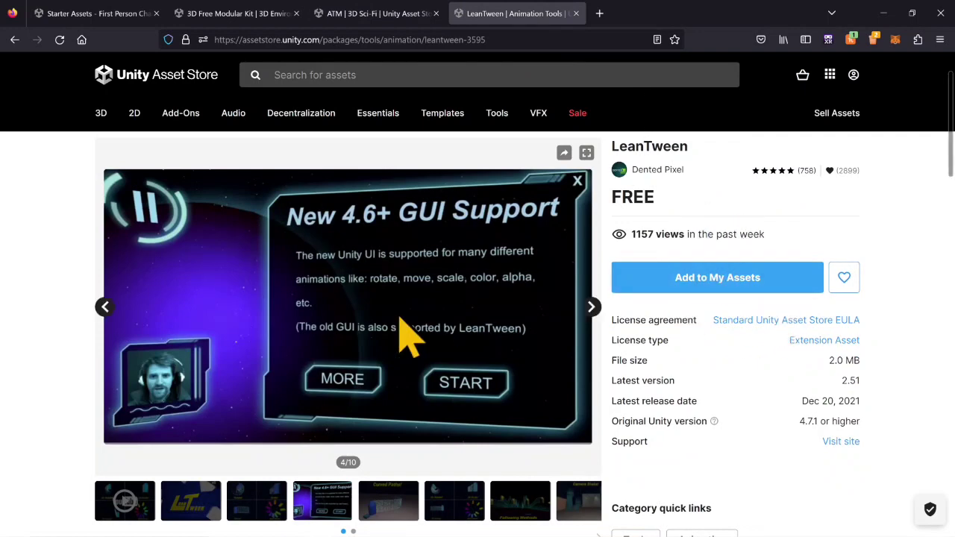
left_click(82, 18)
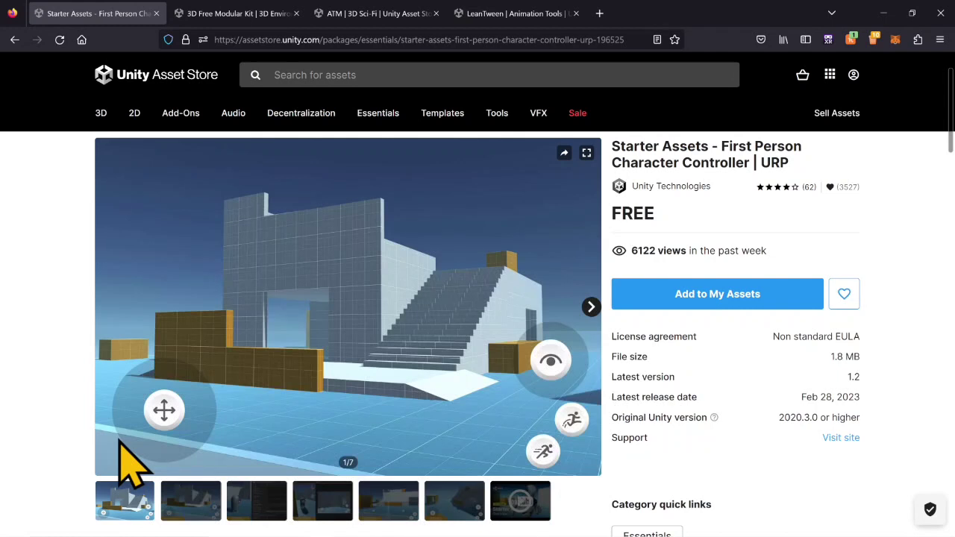
left_click(220, 13)
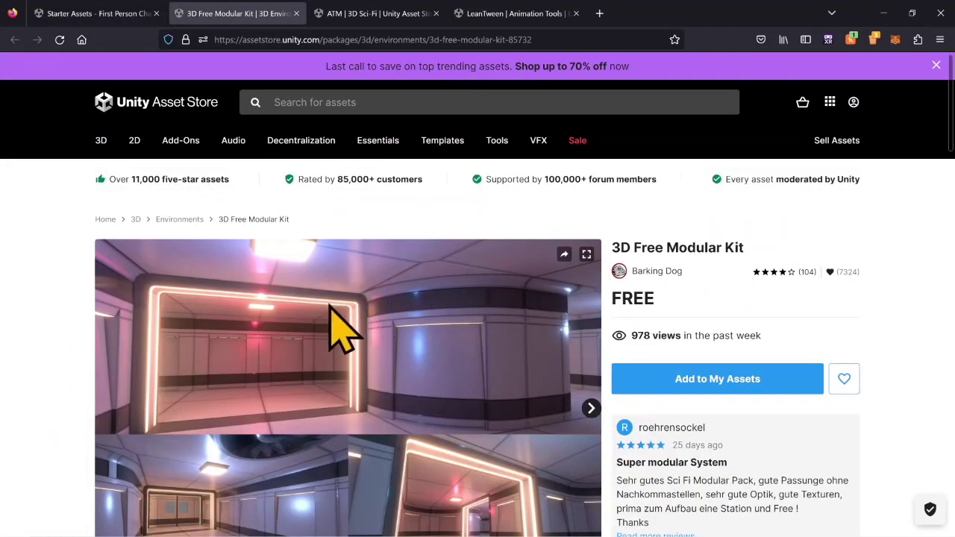
scroll(363, 331, "down", 2)
left_click(391, 19)
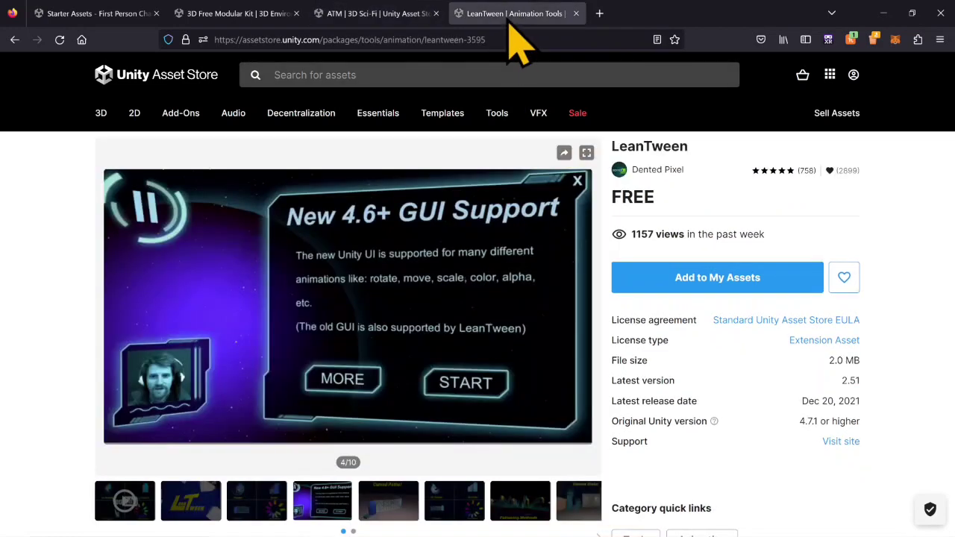
left_click(565, 18)
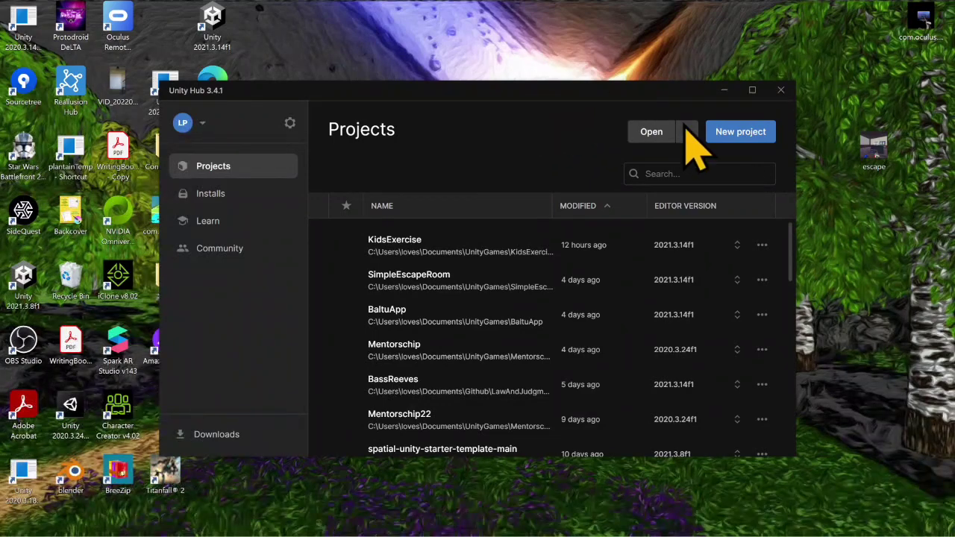
- Start a new project in Unity Hub, choose the First Person core template and download it
left_click(732, 133)
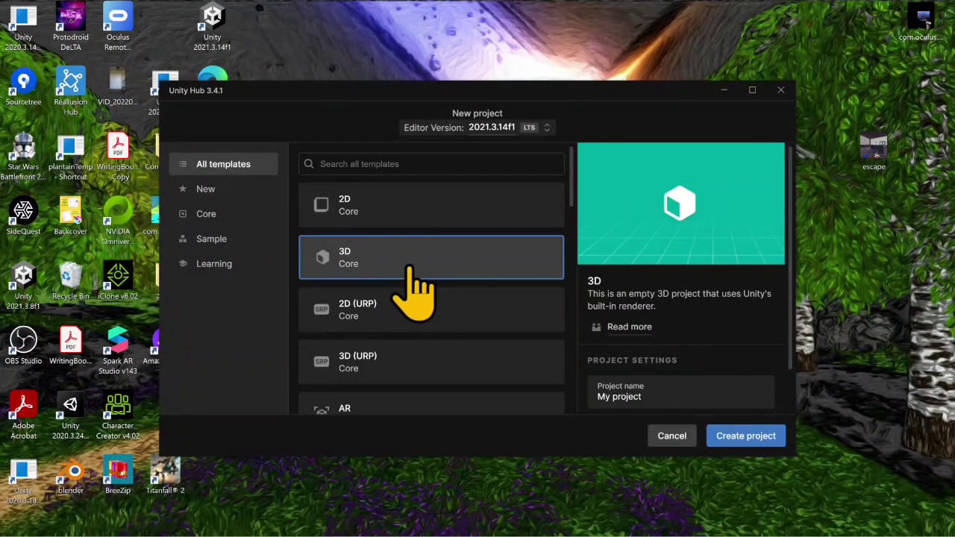
scroll(410, 270, "down", 4)
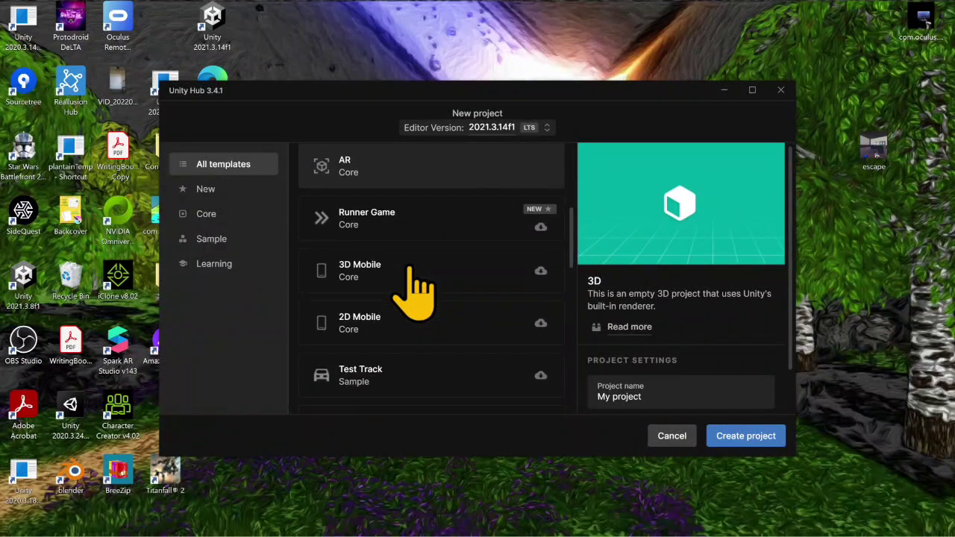
scroll(409, 268, "down", 5)
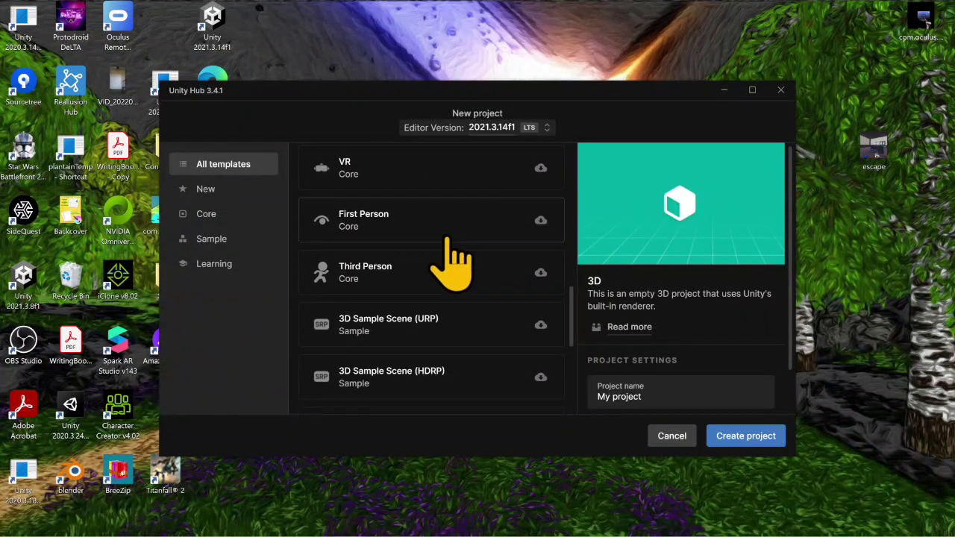
left_click(452, 224)
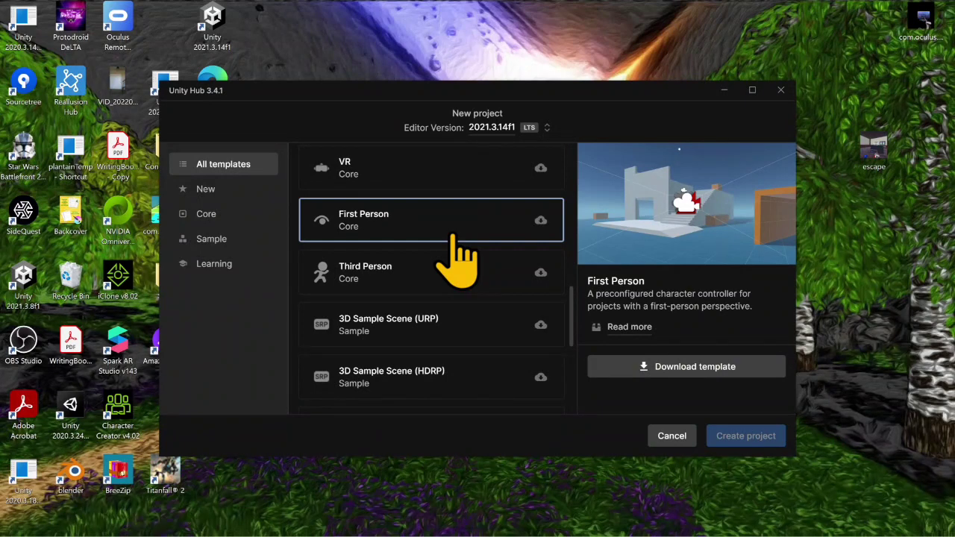
left_click(679, 366)
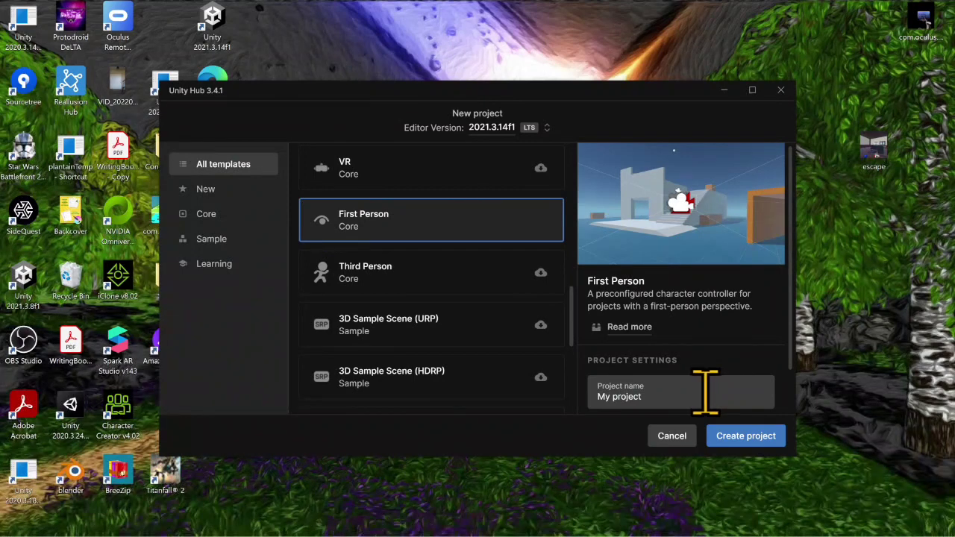
- Name the project SpaceEscapeRoom and create it from the First Person template
left_click_drag(631, 396, 596, 396)
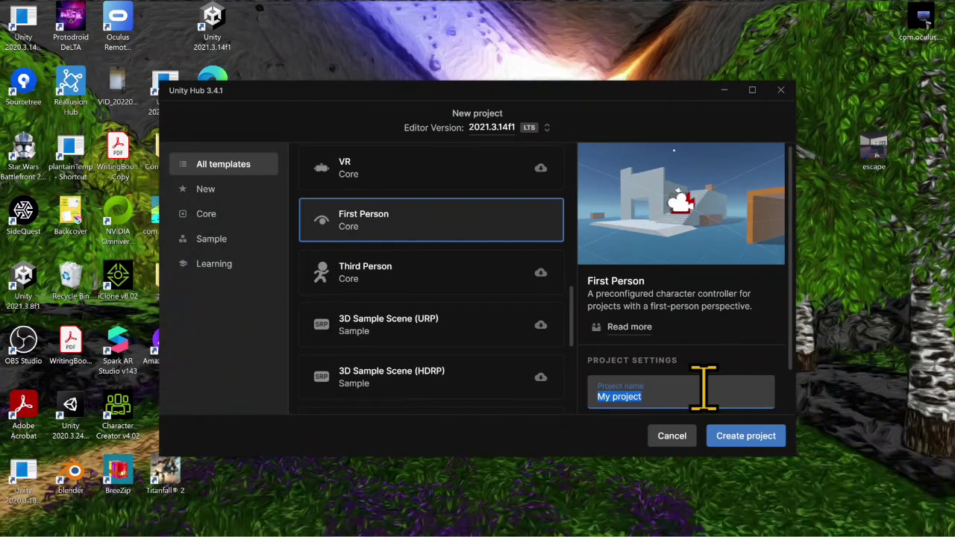
type("SpaceEscapeRoom")
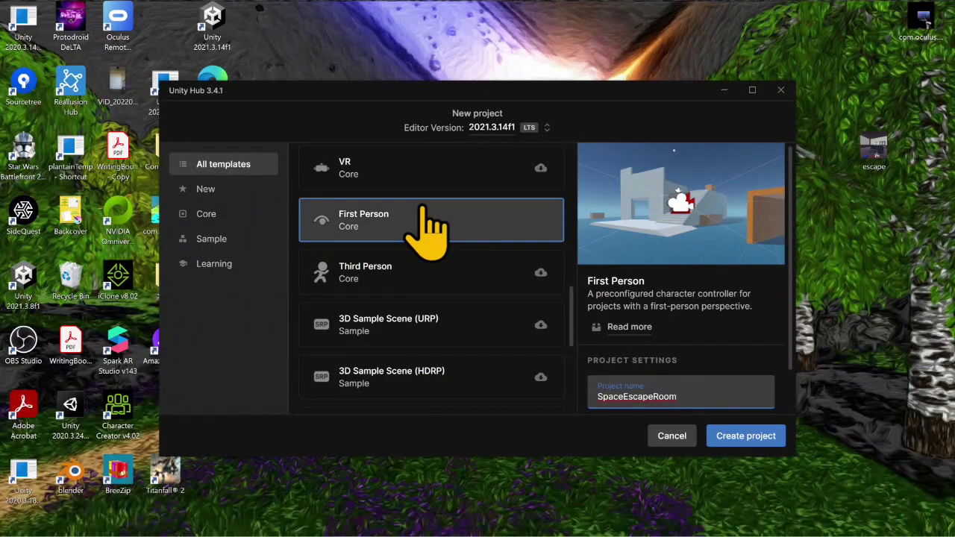
left_click(730, 439)
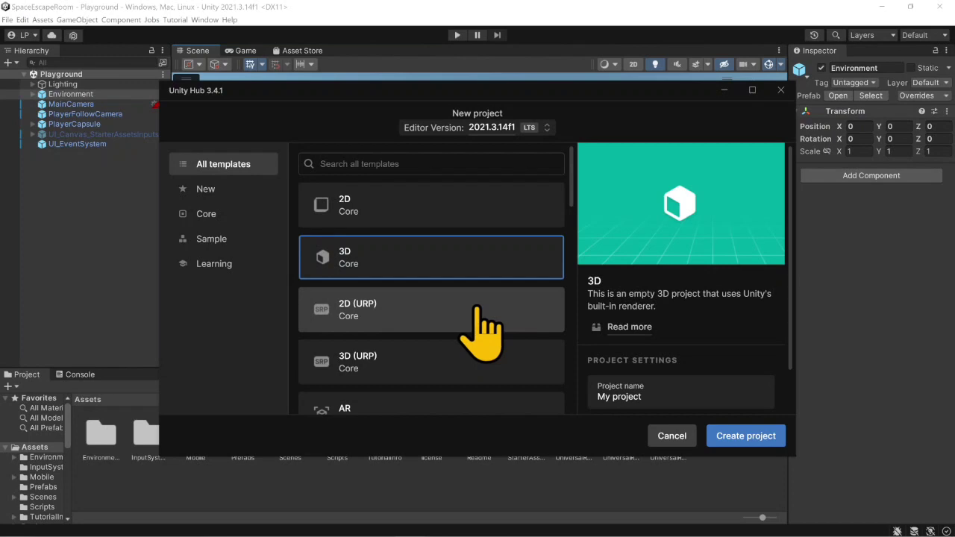
- Examine the First Person template's description, render pipeline, supported platforms and included packages in Unity Hub
scroll(460, 315, "down", 3)
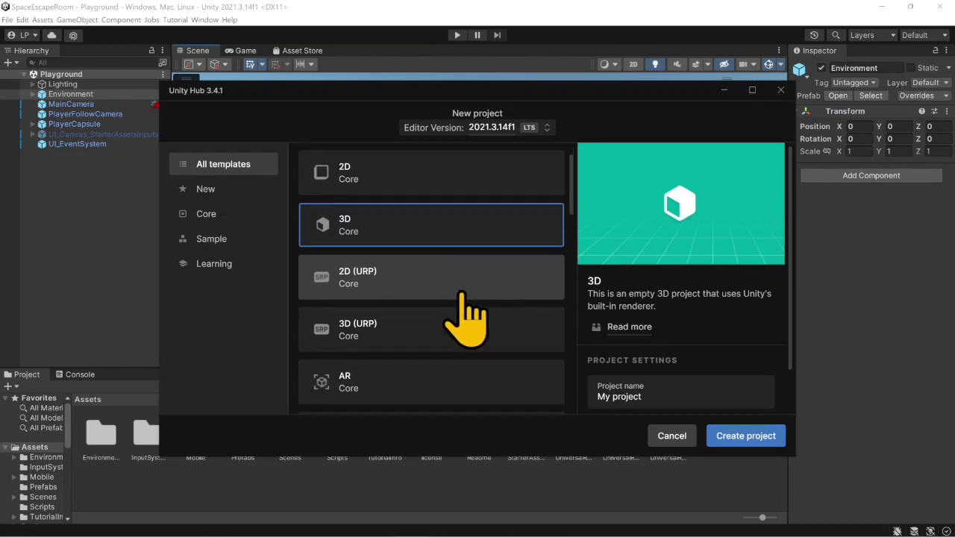
scroll(440, 329, "down", 2)
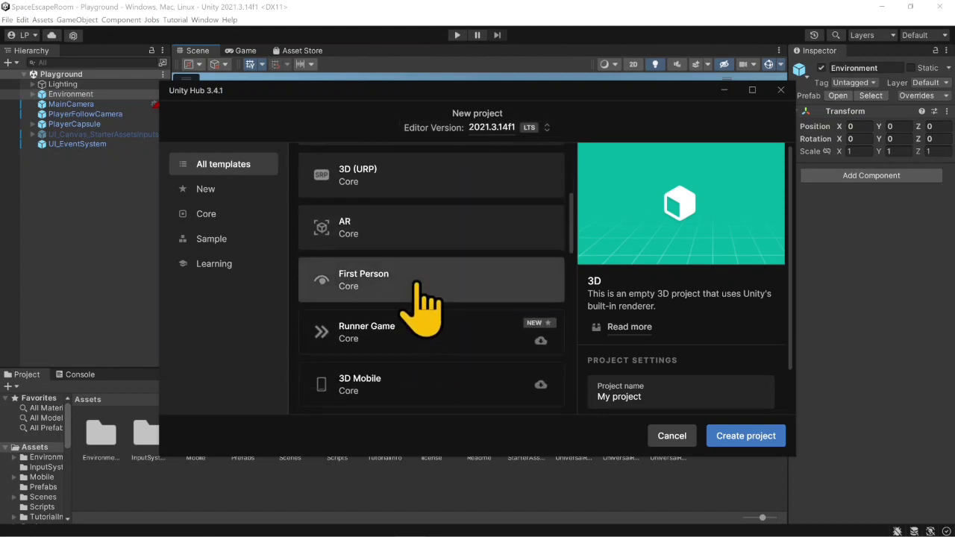
left_click(415, 292)
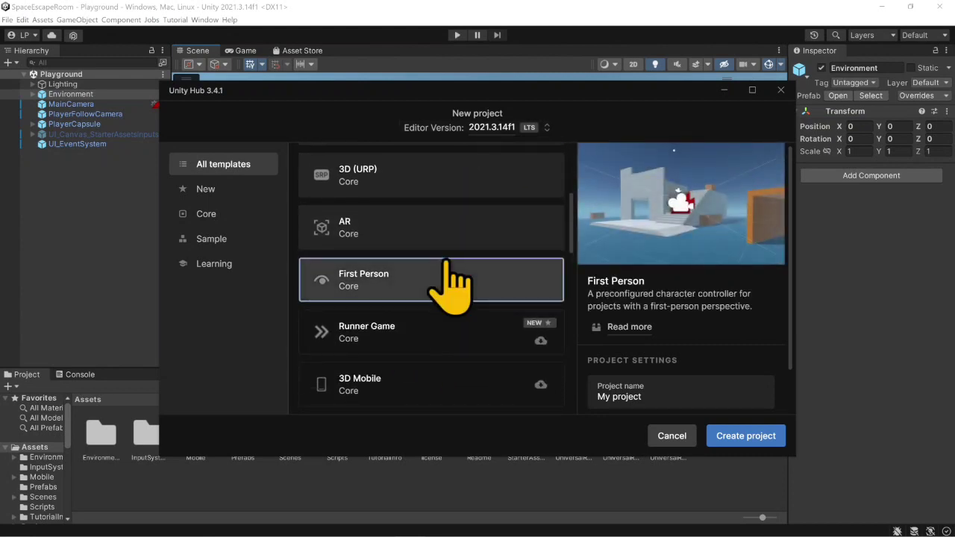
left_click(626, 326)
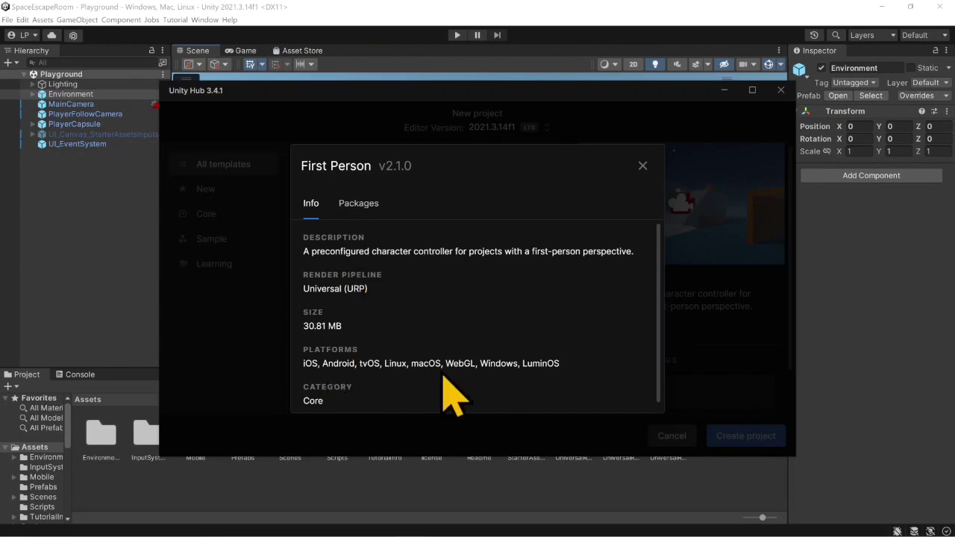
scroll(429, 354, "down", 1)
scroll(429, 353, "up", 1)
left_click(351, 203)
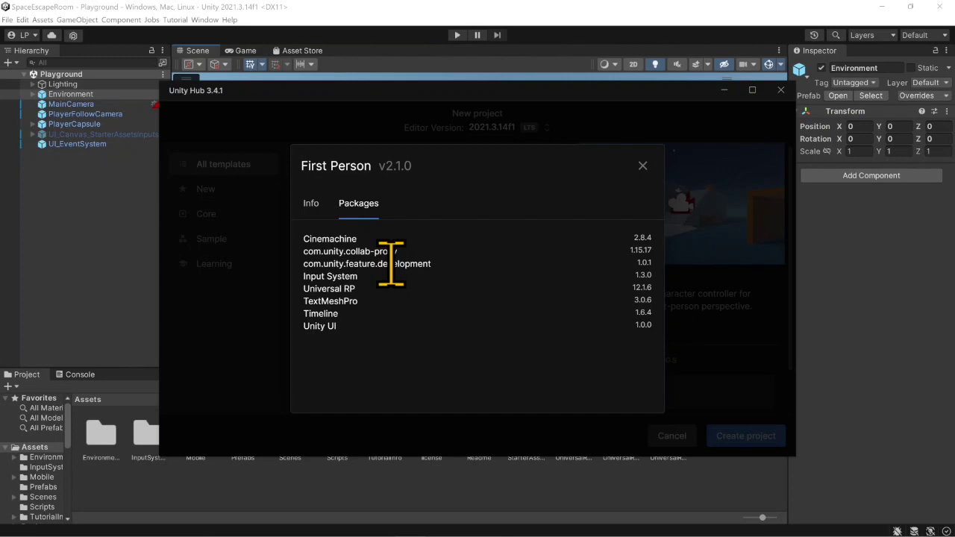
left_click(642, 165)
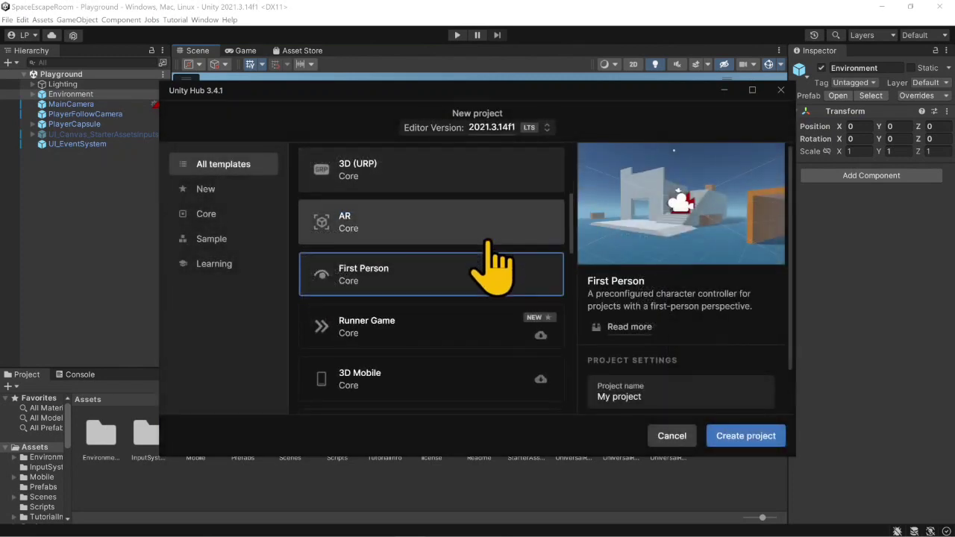
- Examine the 2D Mobile template's info and included packages, and close Unity Hub
scroll(488, 246, "down", 2)
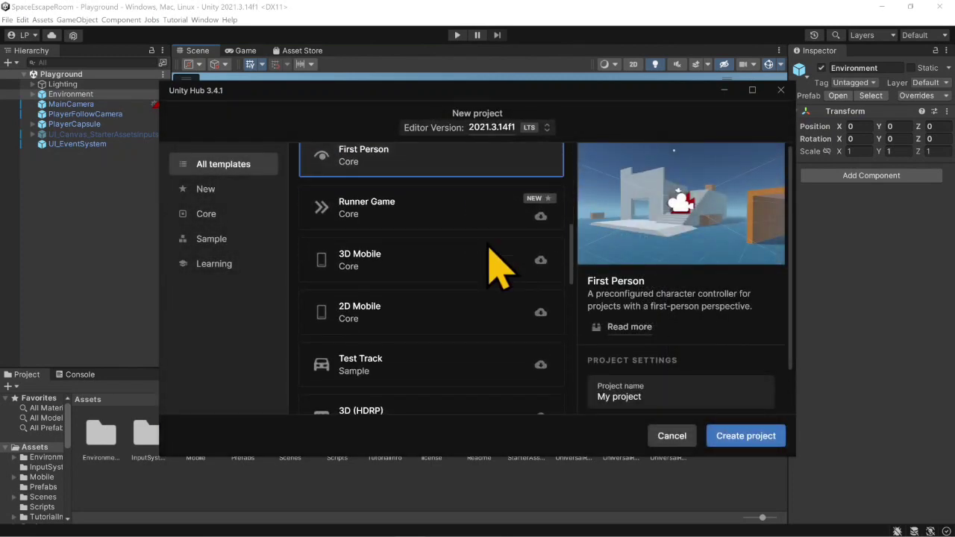
left_click(433, 307)
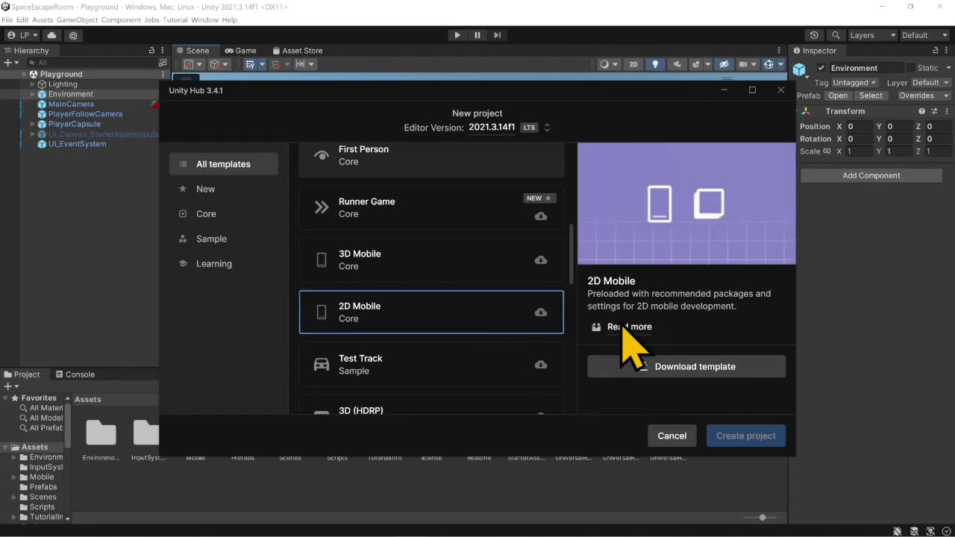
left_click(629, 329)
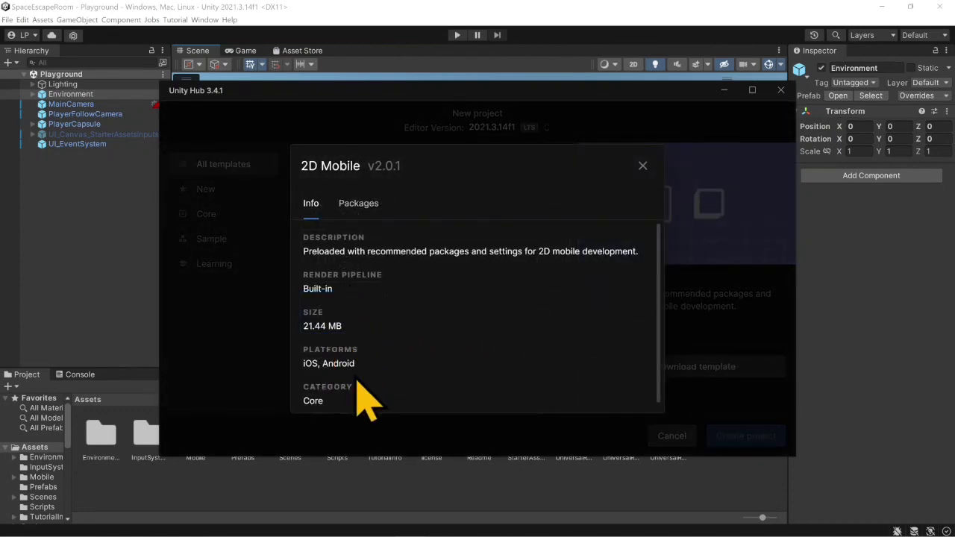
left_click(359, 205)
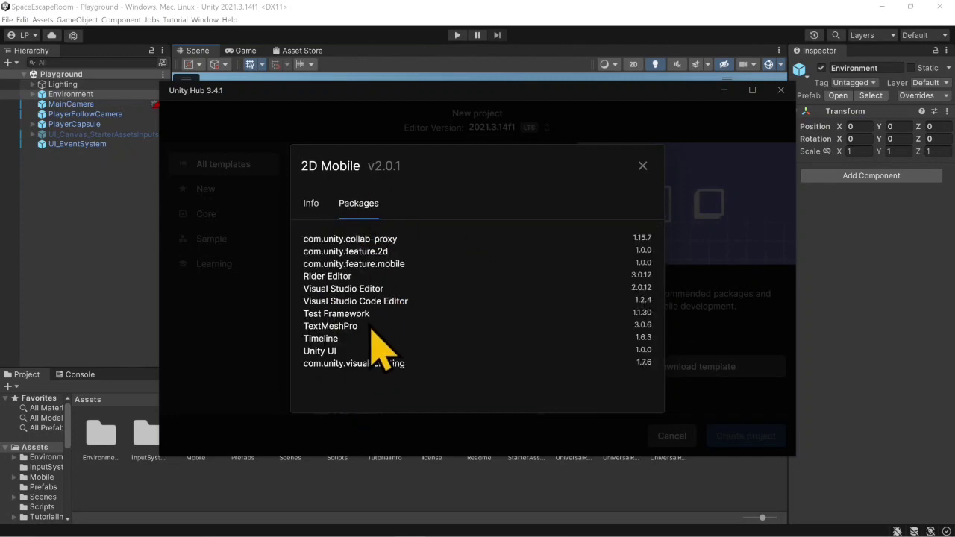
left_click(642, 166)
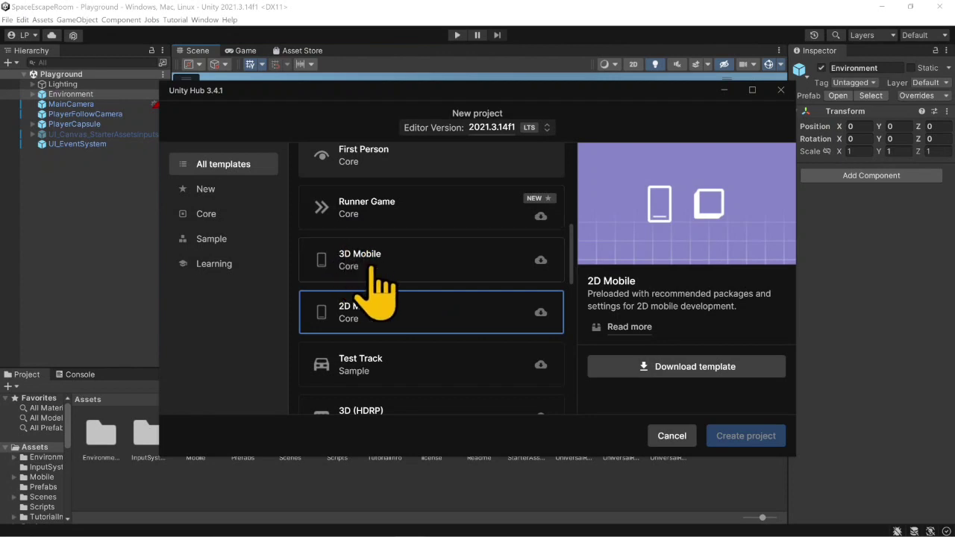
scroll(453, 275, "up", 1)
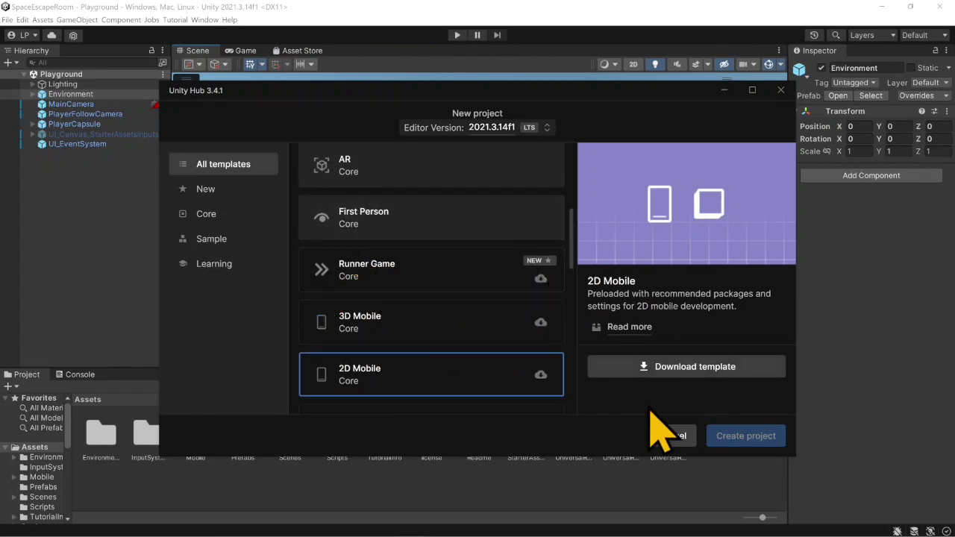
left_click(780, 91)
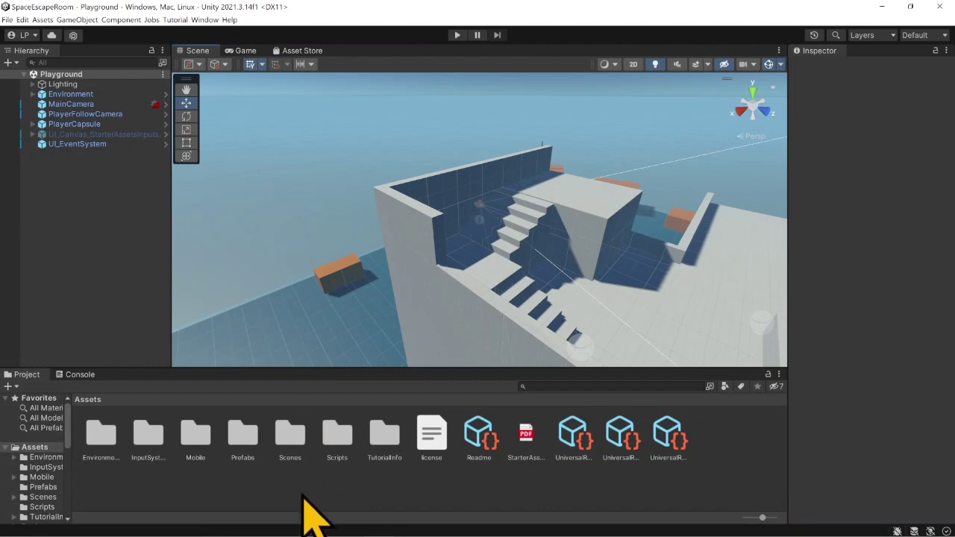
- Check the option for adding Starter Assets - First Person Character Controller to My Assets in the browser, and return to the Unity editor
left_click(315, 532)
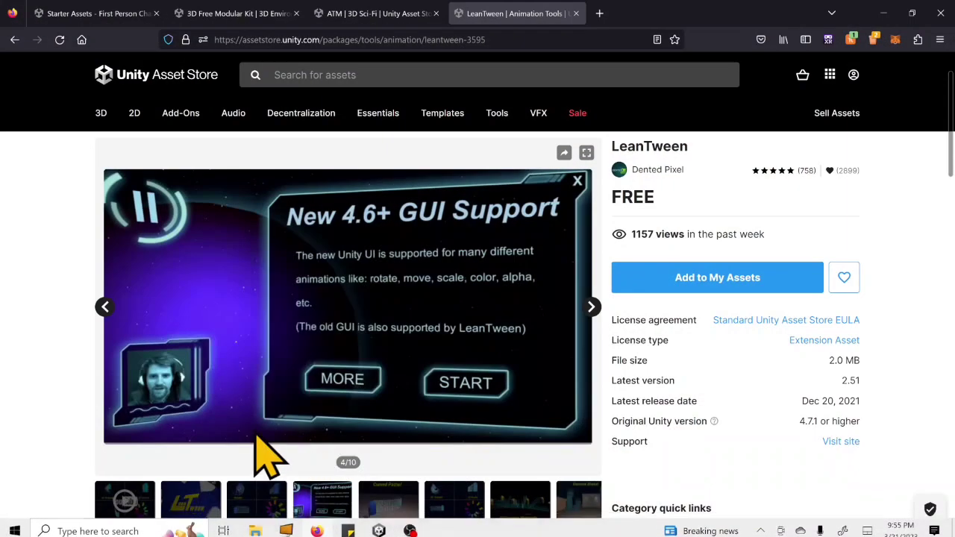
left_click(120, 14)
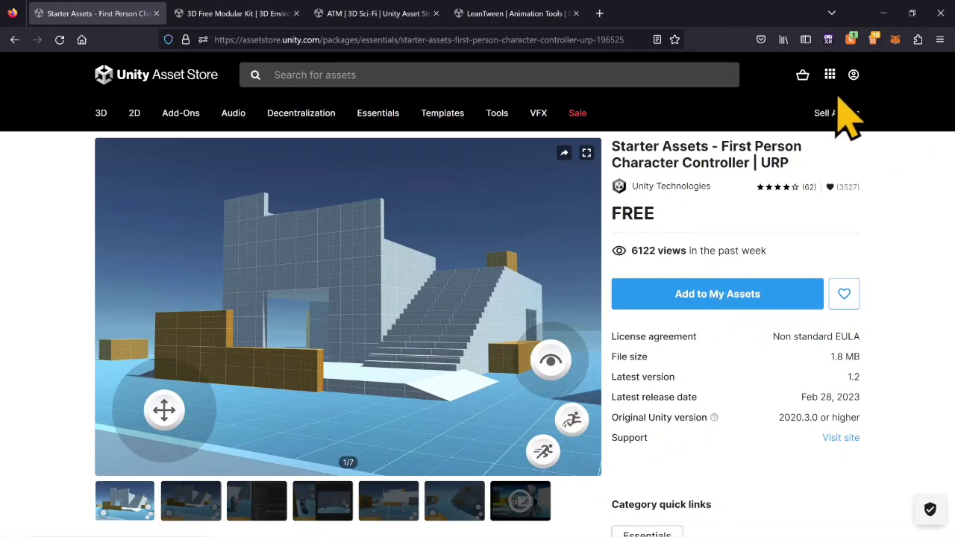
left_click(701, 296)
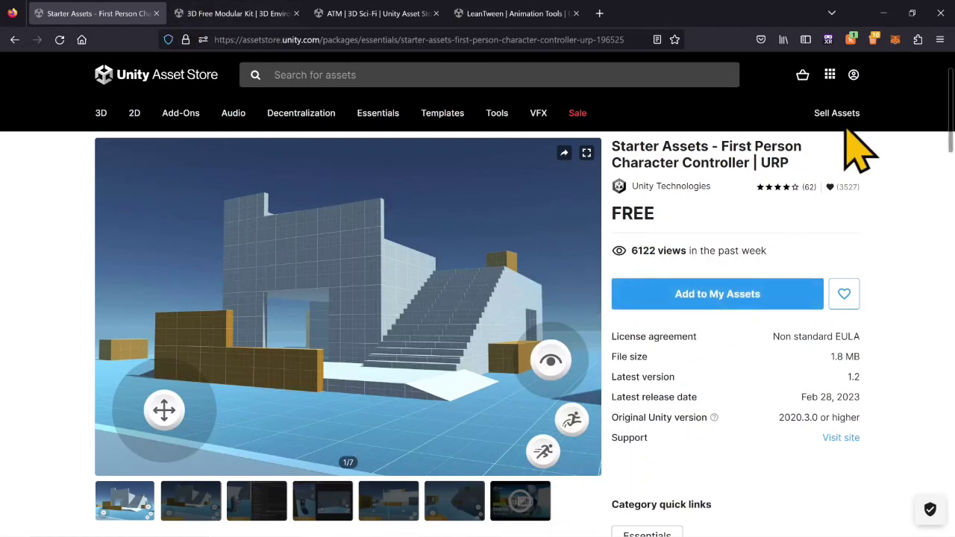
left_click(882, 16)
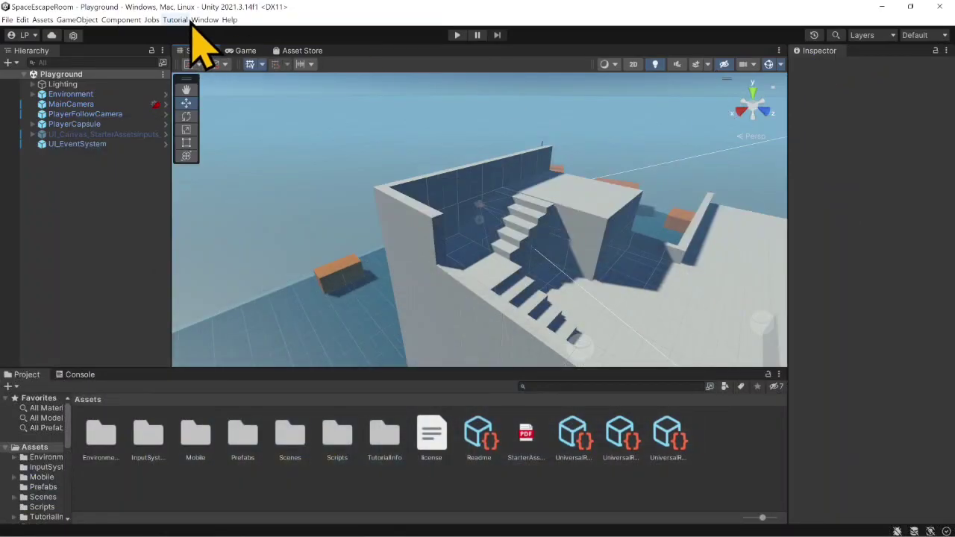
- Open the Package Manager on My Assets, search for "unity tech" and view the SCI-Fi Battery Pack Free package
left_click(202, 20)
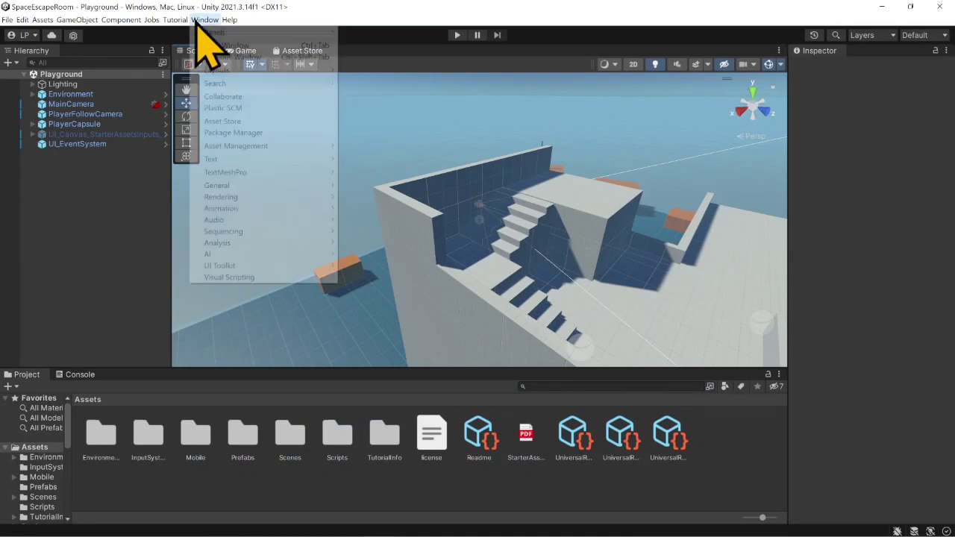
left_click(253, 130)
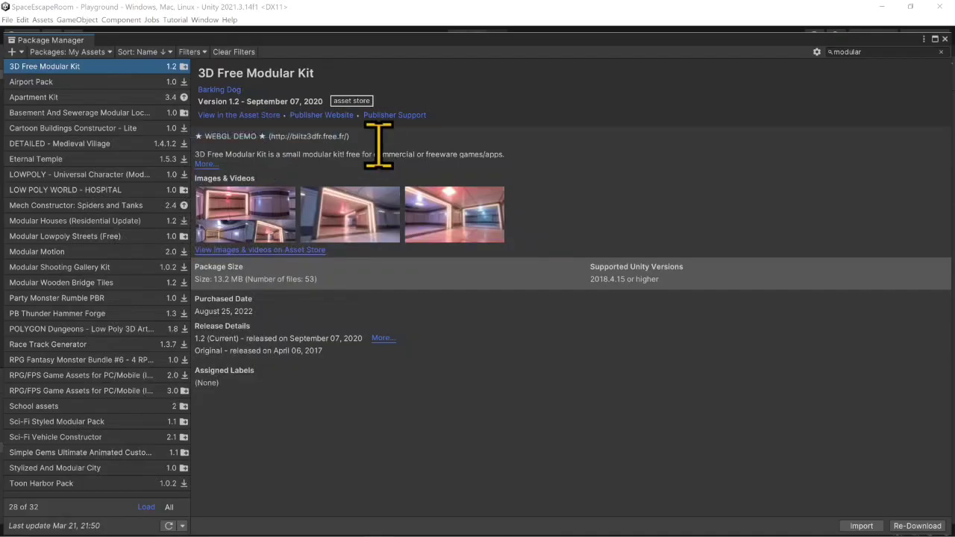
left_click(109, 53)
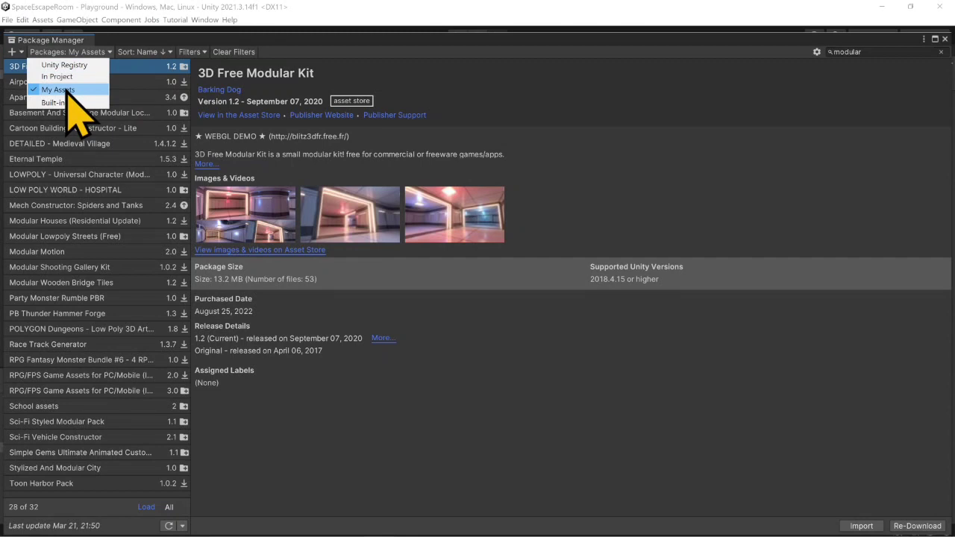
left_click(884, 52)
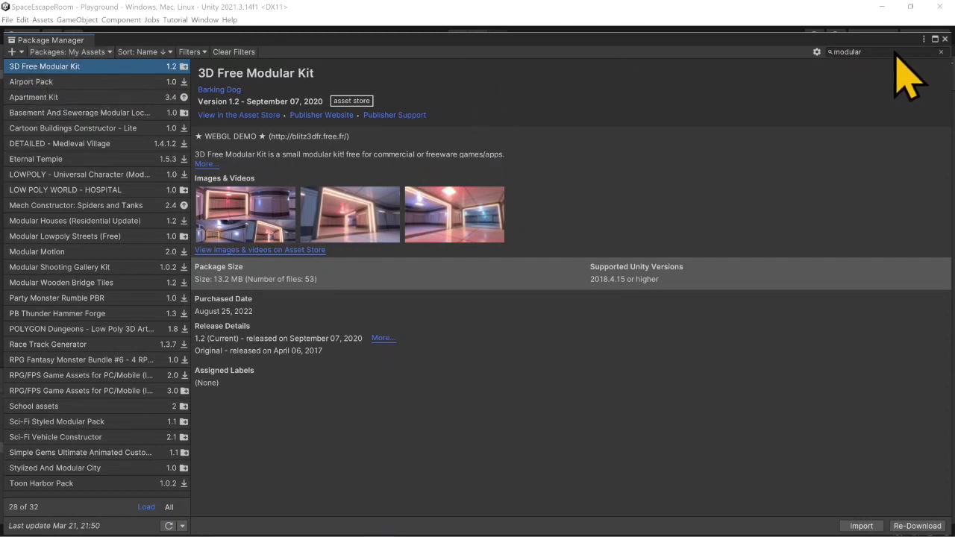
key("BackSpace")
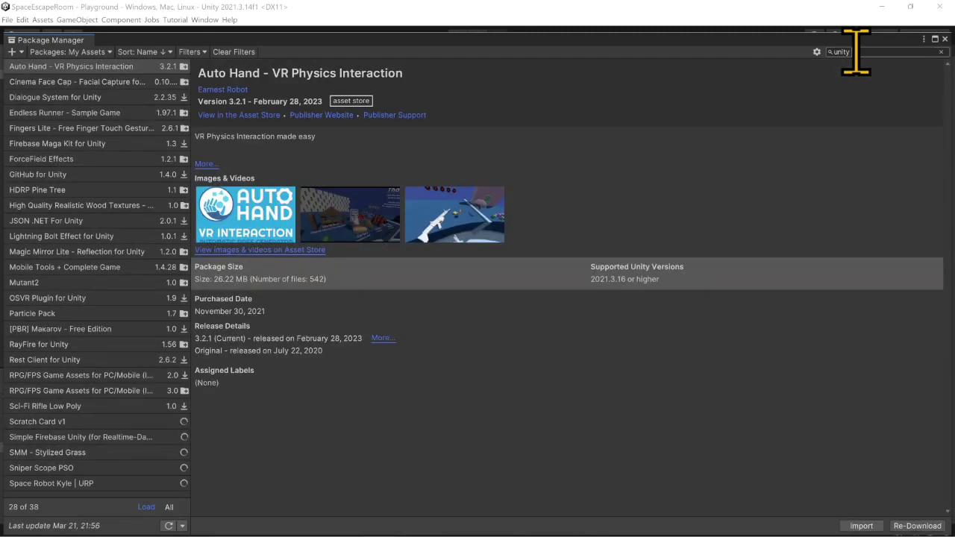
type("tech")
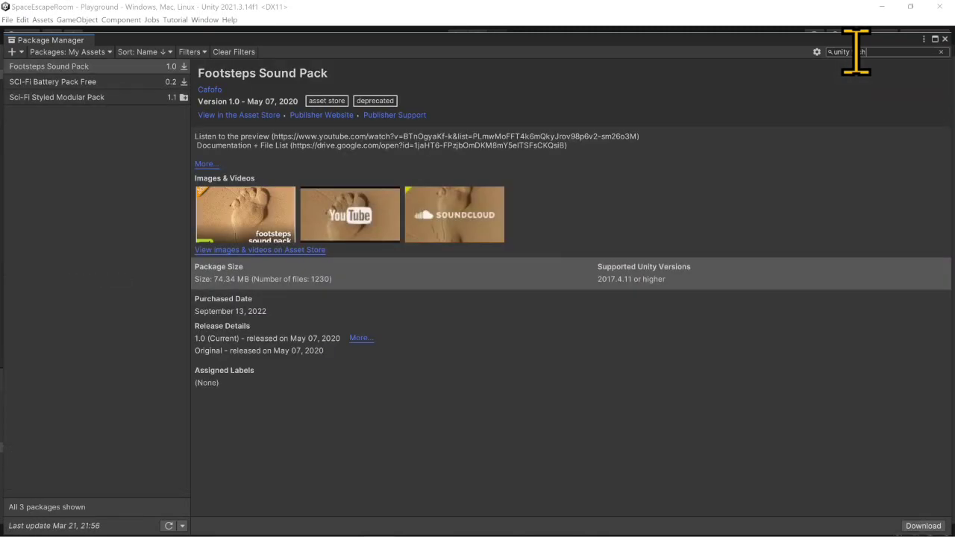
left_click(118, 81)
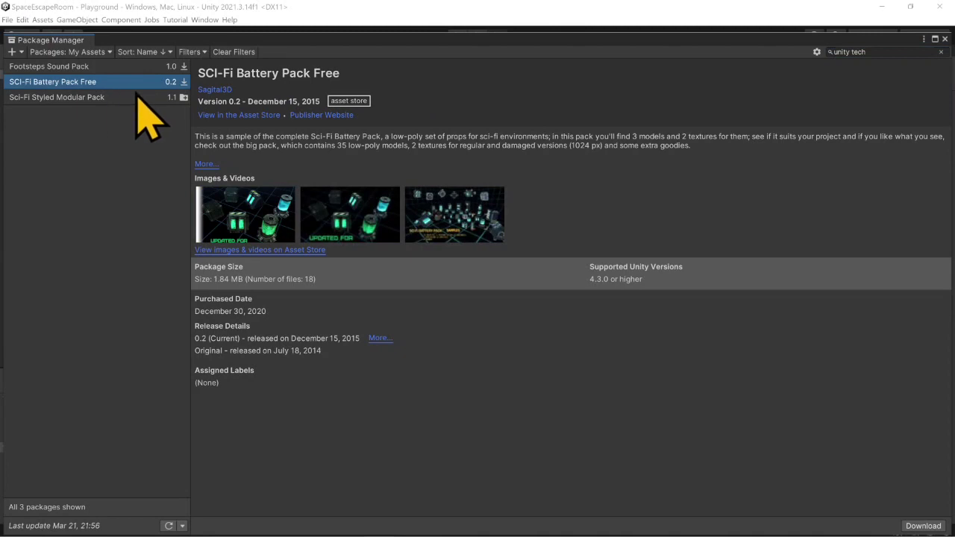
- Search My Assets for "first person" and view the Starter Assets - First Person Character Controller package
double_click(874, 54)
double_click(874, 53)
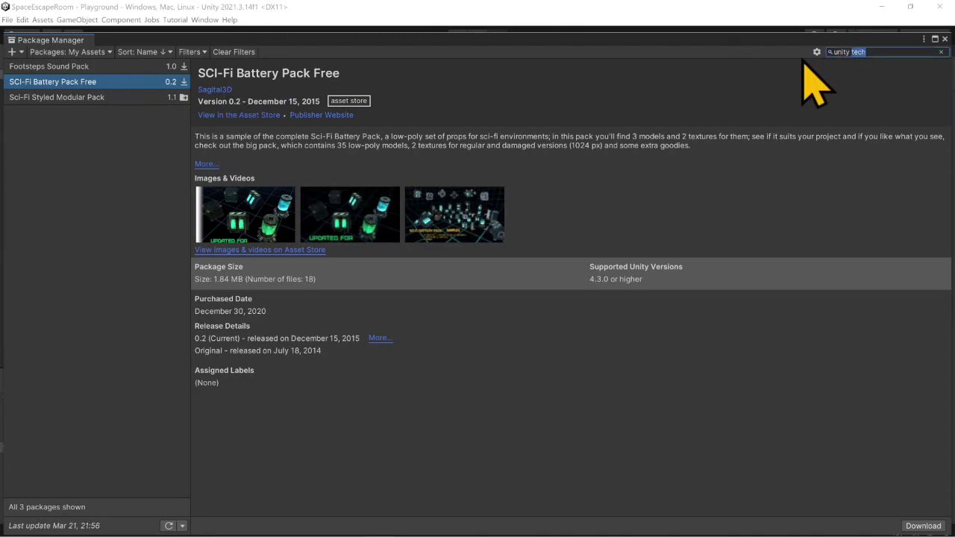
key("BackSpace")
type("first person")
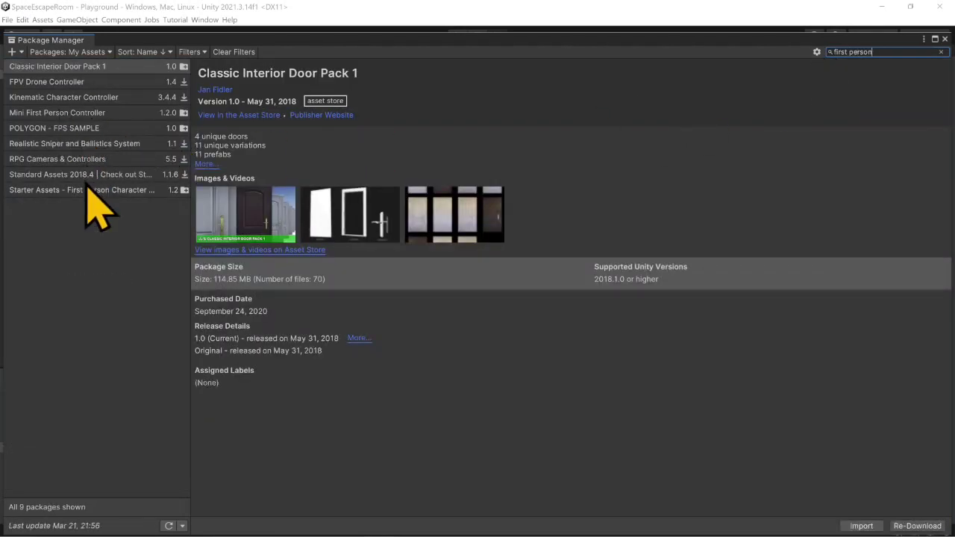
left_click(84, 189)
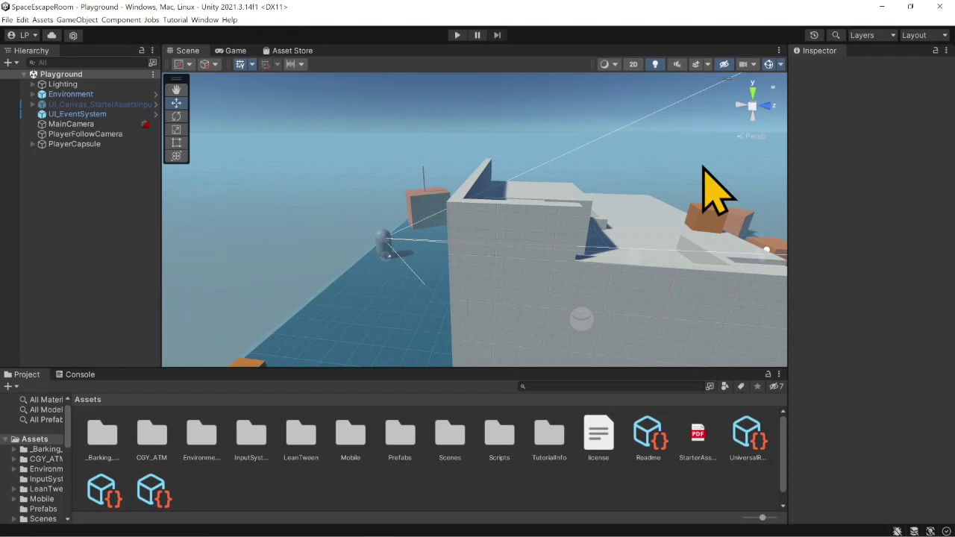
- Check the remaining tasks in the escape room to-do list in Sticky Notes, and return to the Unity editor
right_click_drag(703, 167, 705, 174)
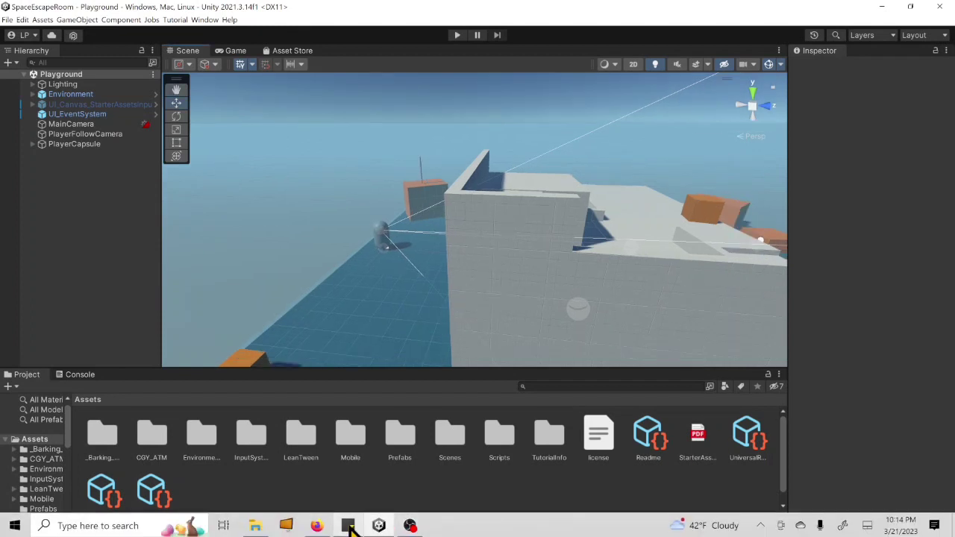
left_click(347, 526)
left_click(773, 259)
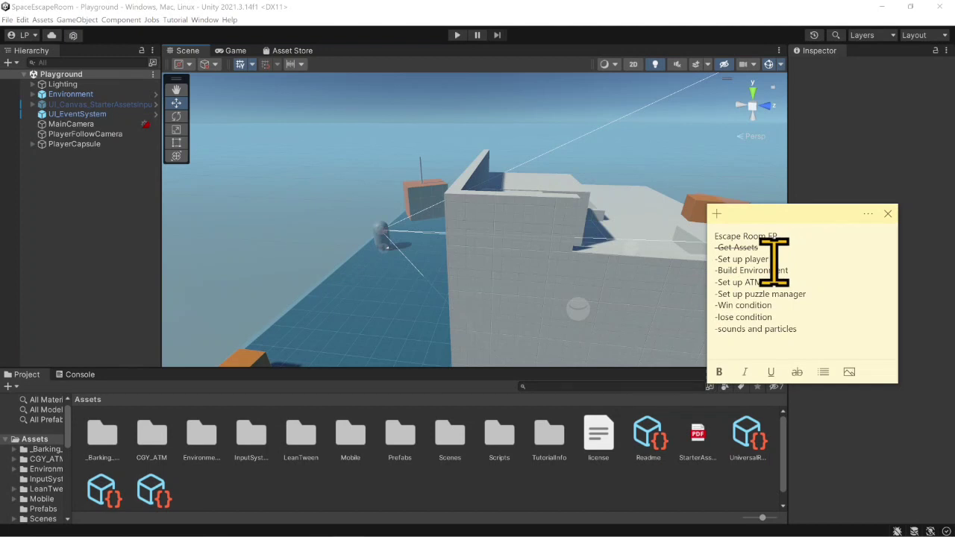
left_click(557, 20)
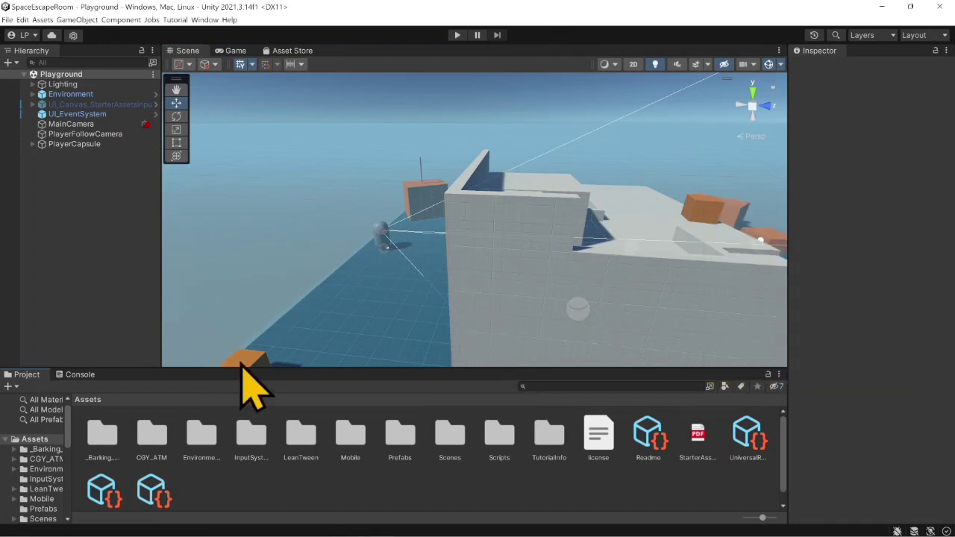
- Locate the Playground scene in the Scenes folder and by searching the project for "playground", and clear the search
double_click(450, 439)
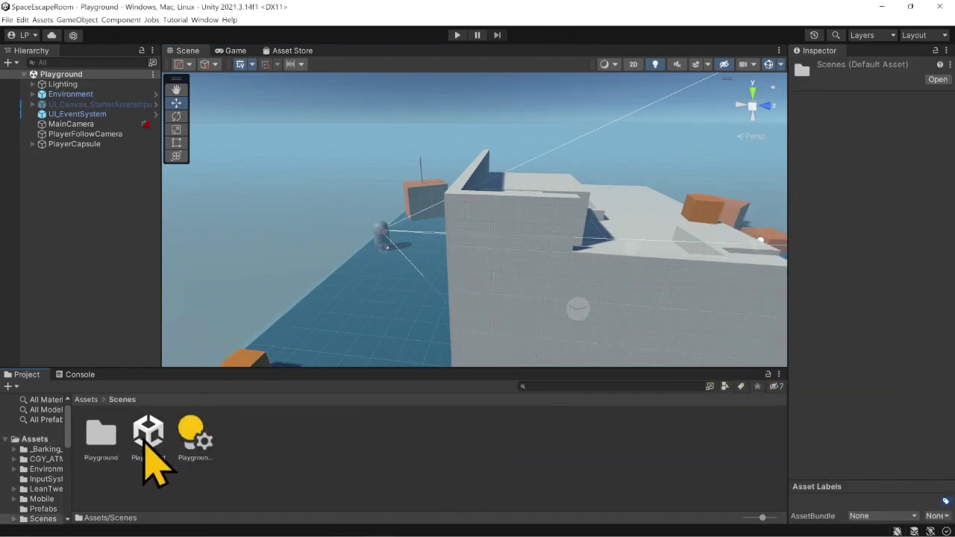
left_click(86, 399)
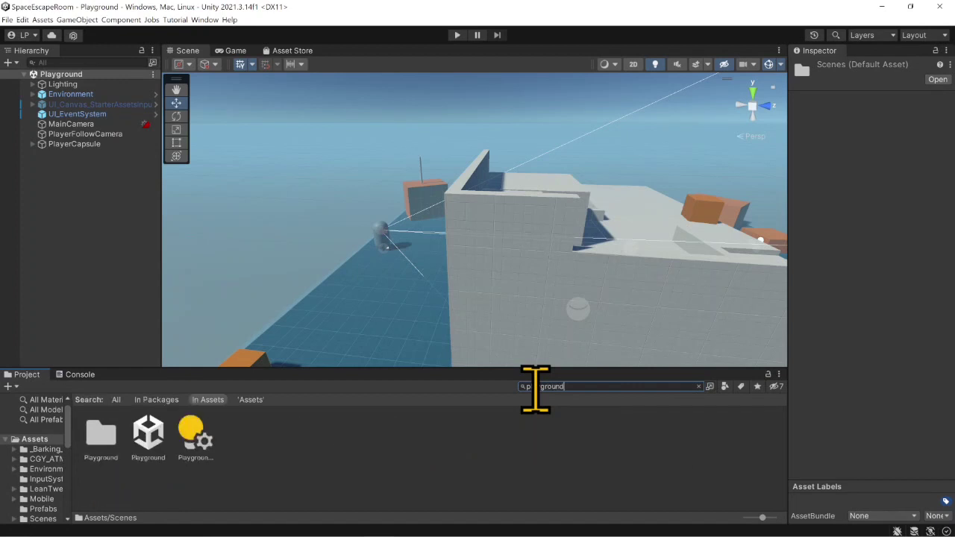
left_click(699, 386)
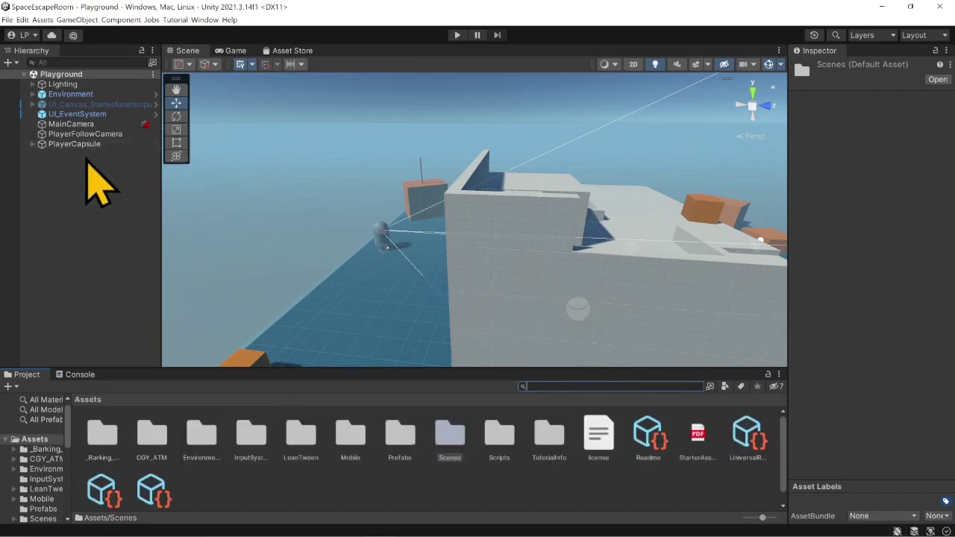
- Examine the MainCamera object's components down to CinemachineBrain
left_click(103, 123)
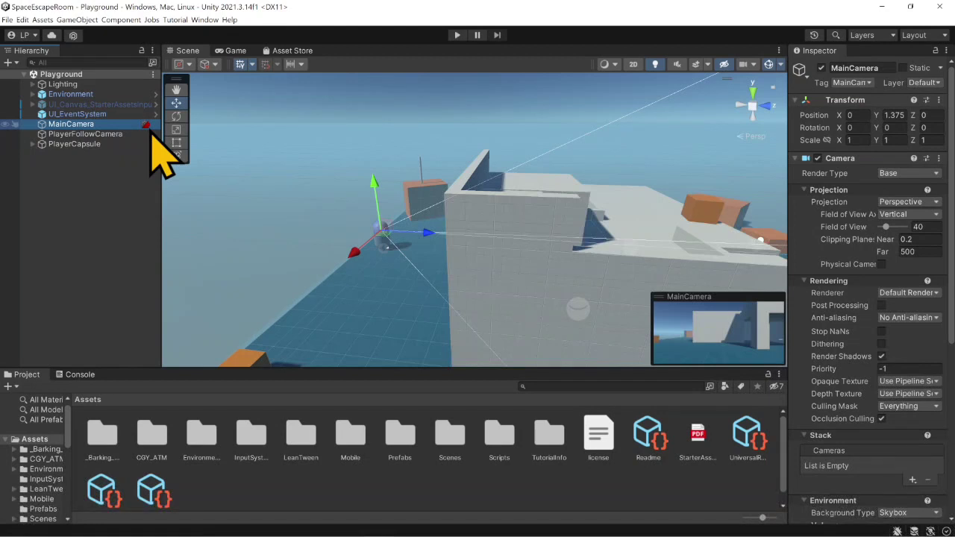
scroll(843, 264, "down", 5)
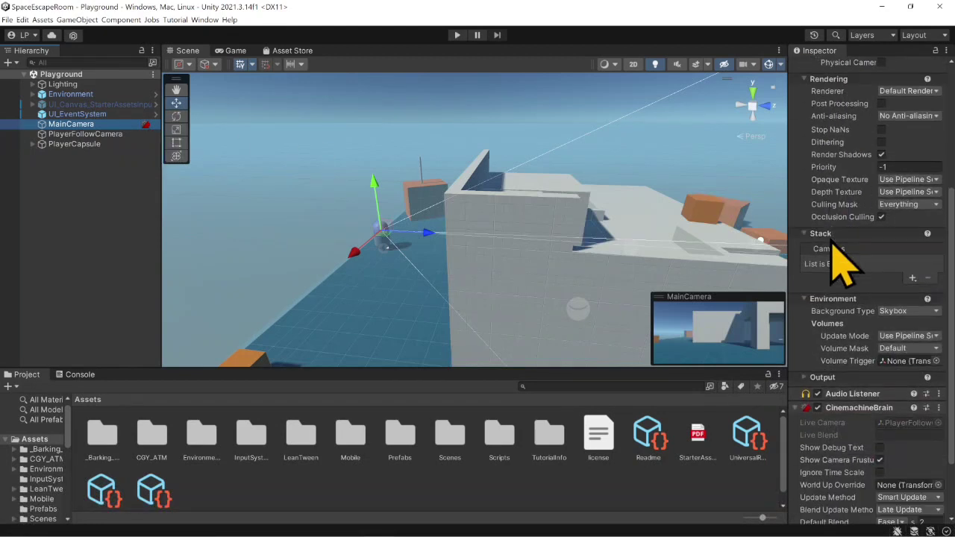
scroll(842, 265, "down", 2)
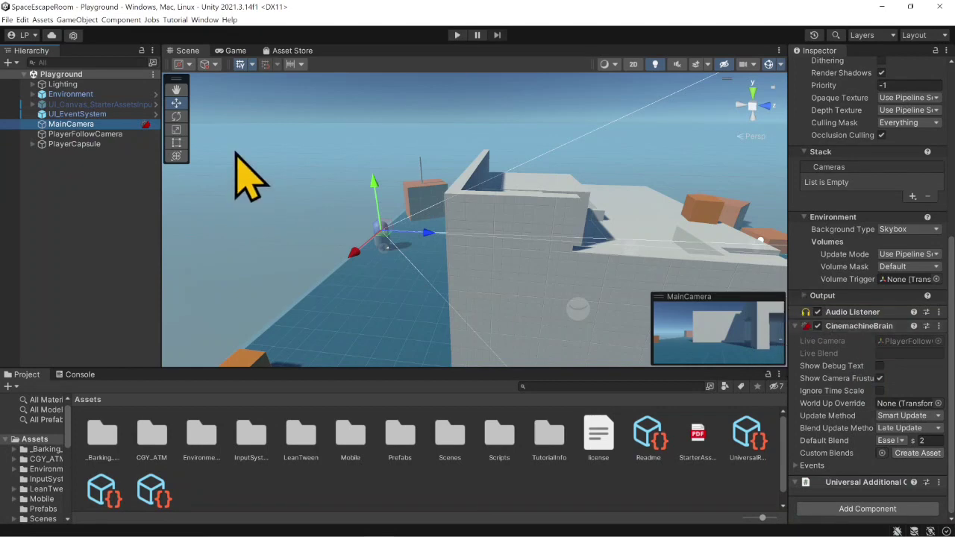
- Play-test the Playground scene by walking the first-person player through the building, up the stairs and around the blocks, and stop play mode
left_click(457, 35)
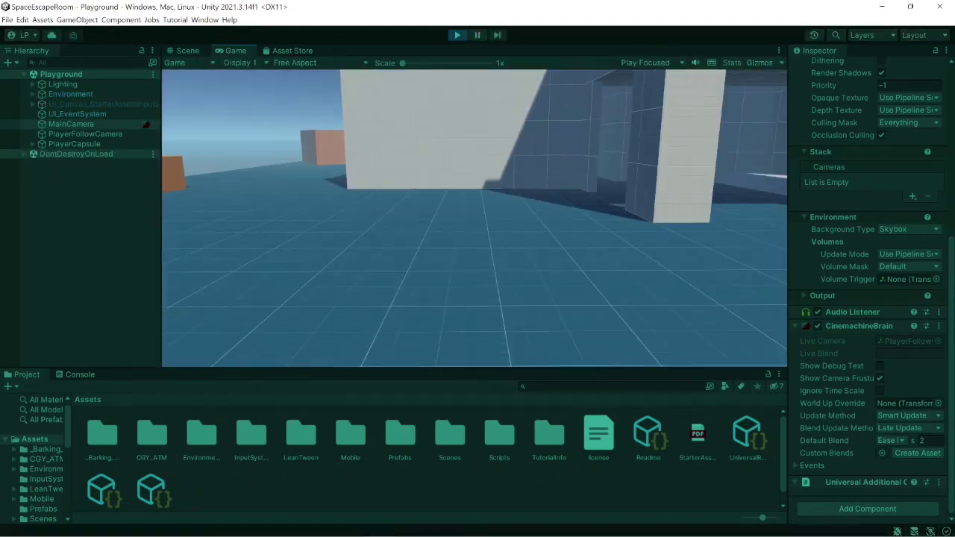
key("w")
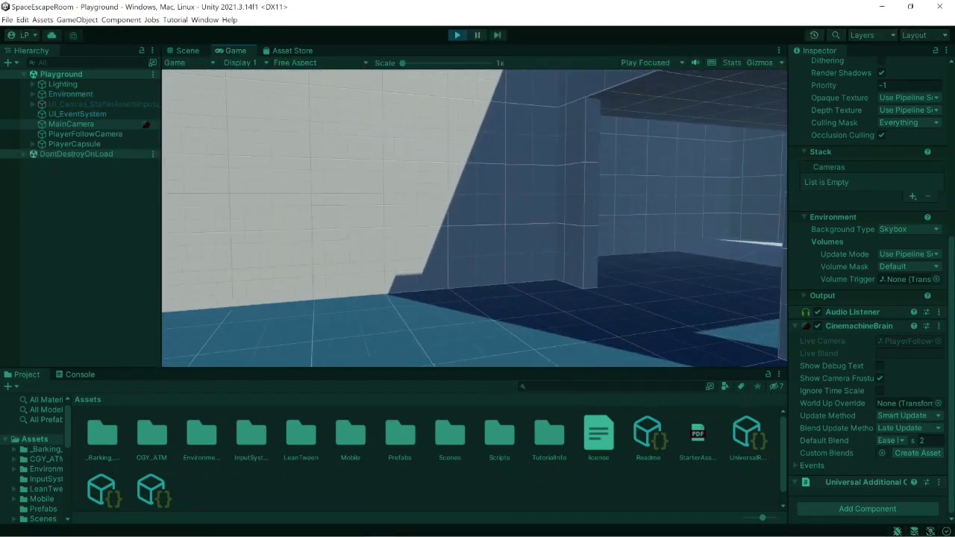
key("w")
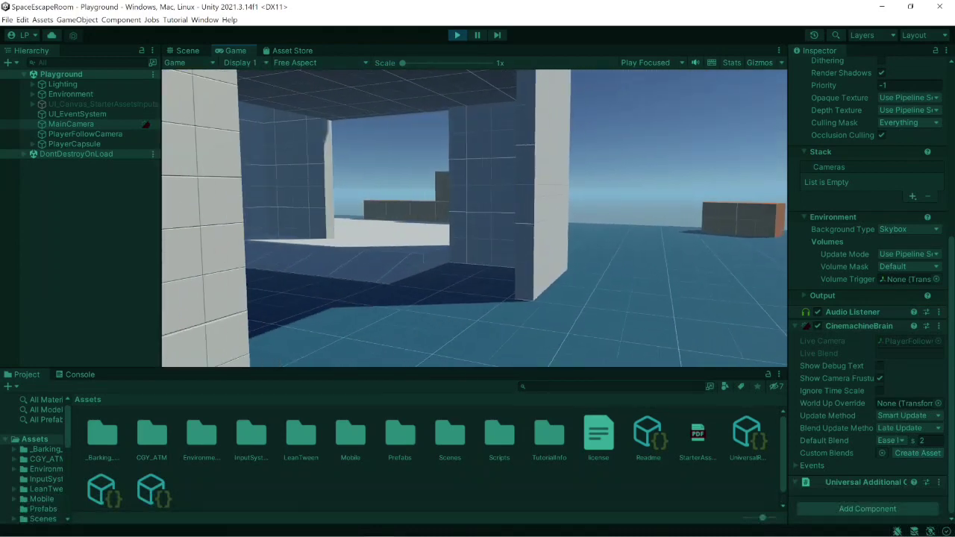
key("w")
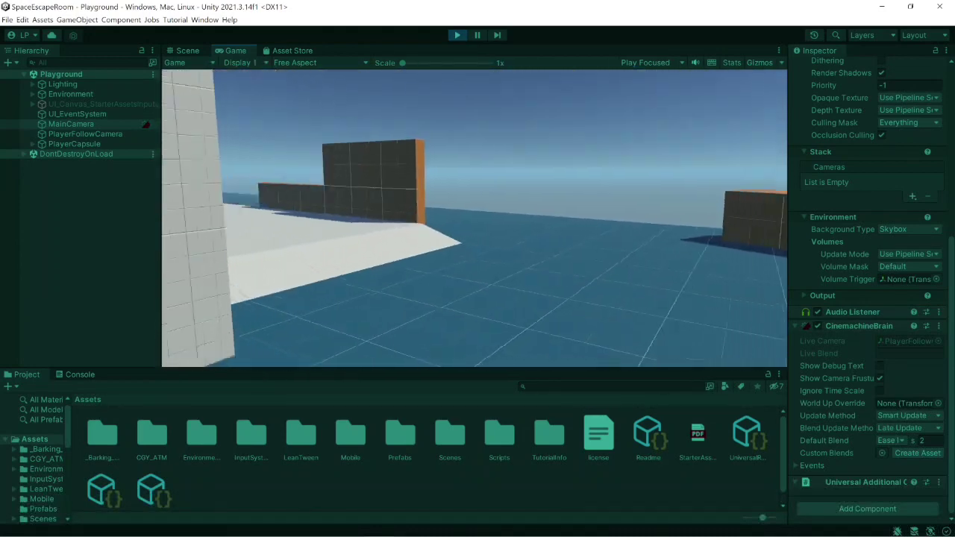
key("w")
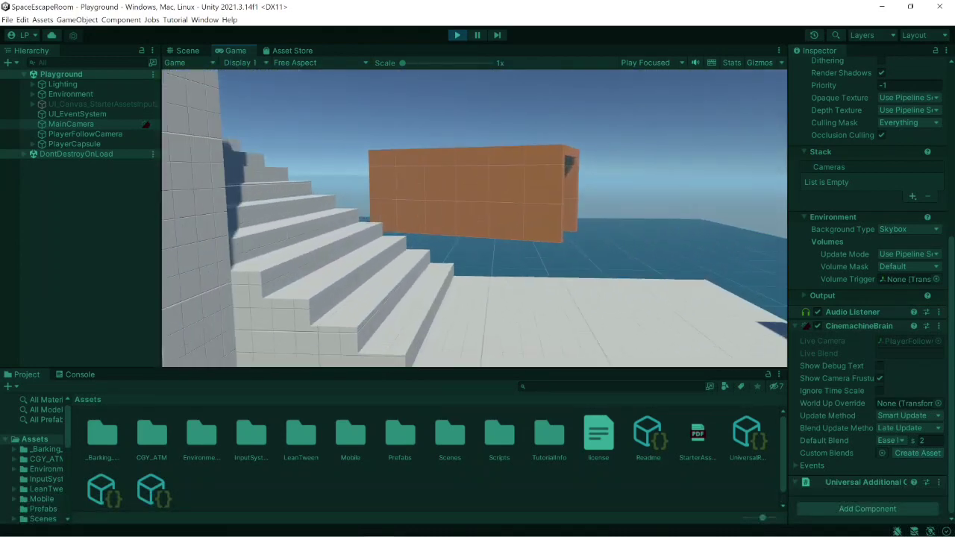
key("w")
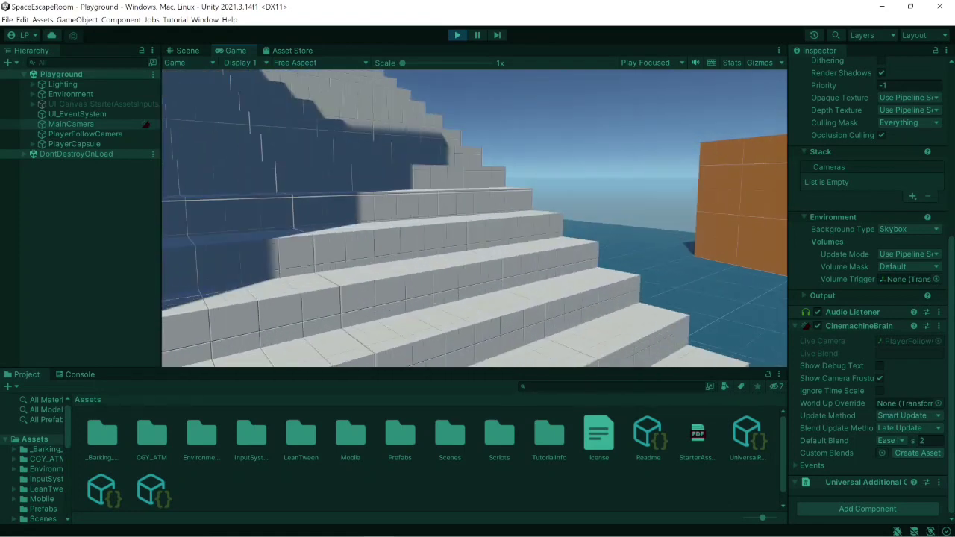
key("w")
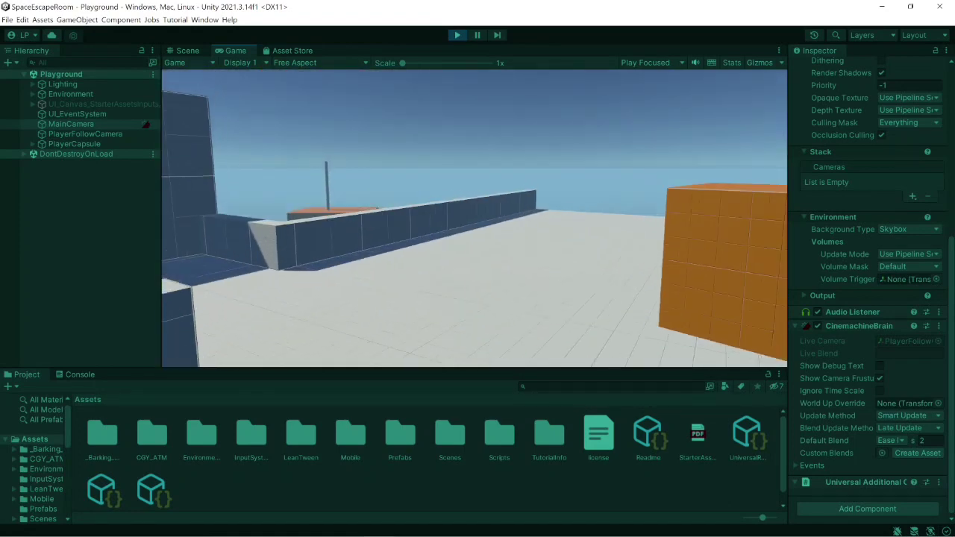
key("w")
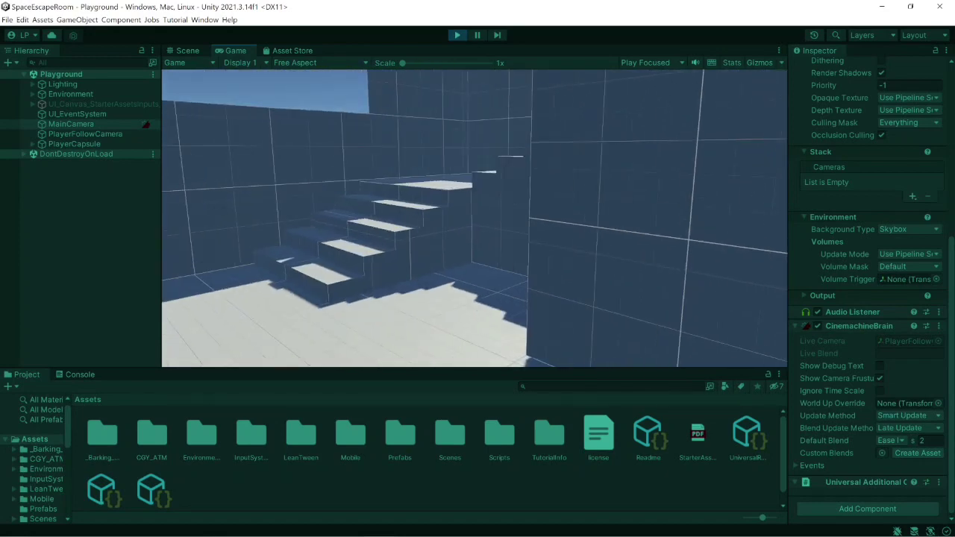
key("w")
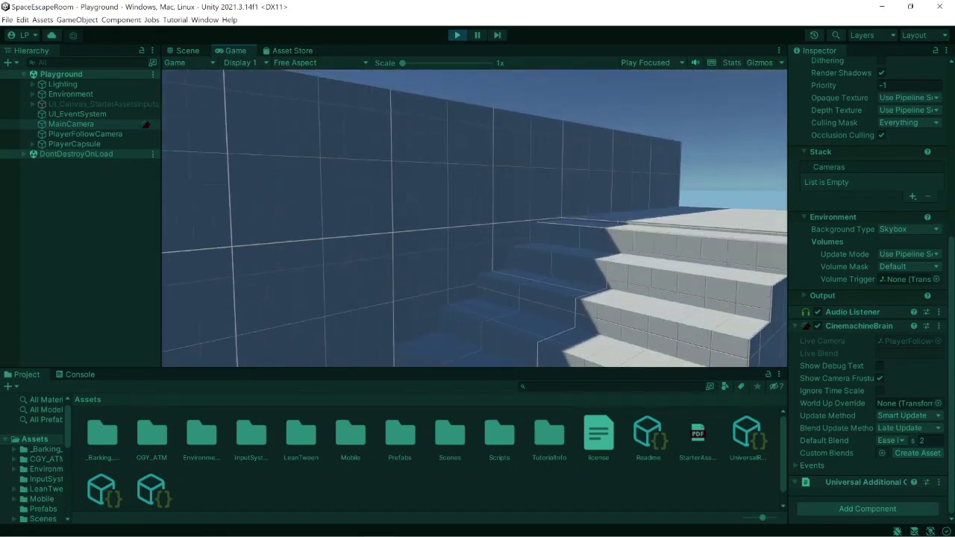
key("w")
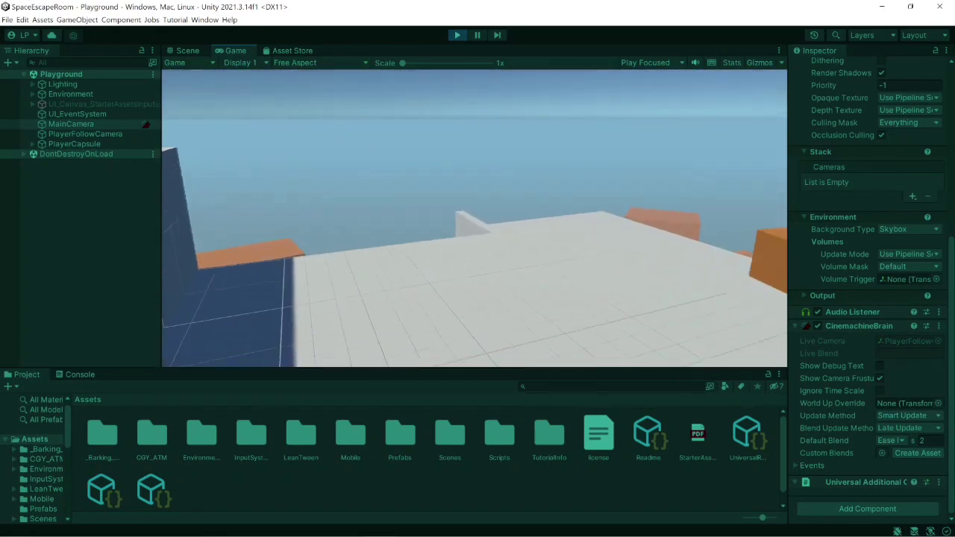
key("w")
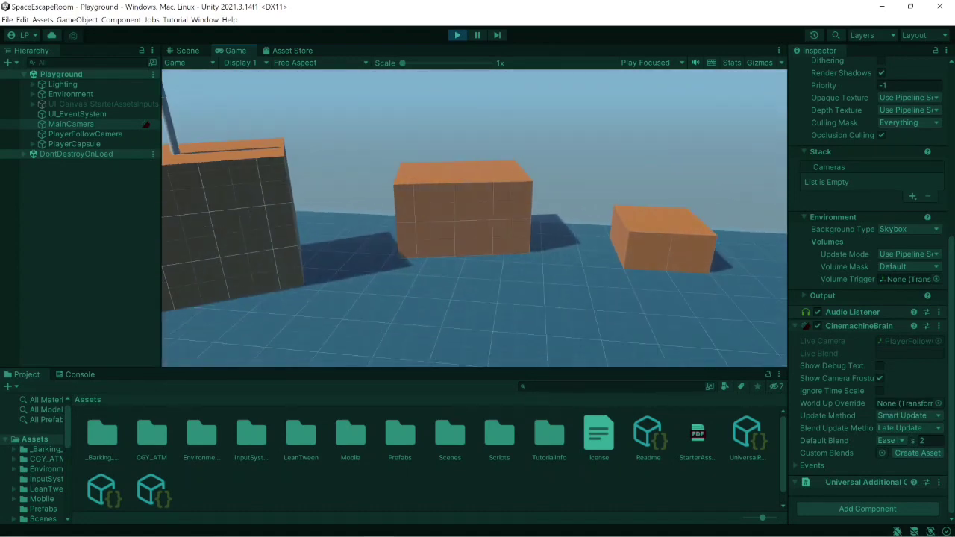
key("w")
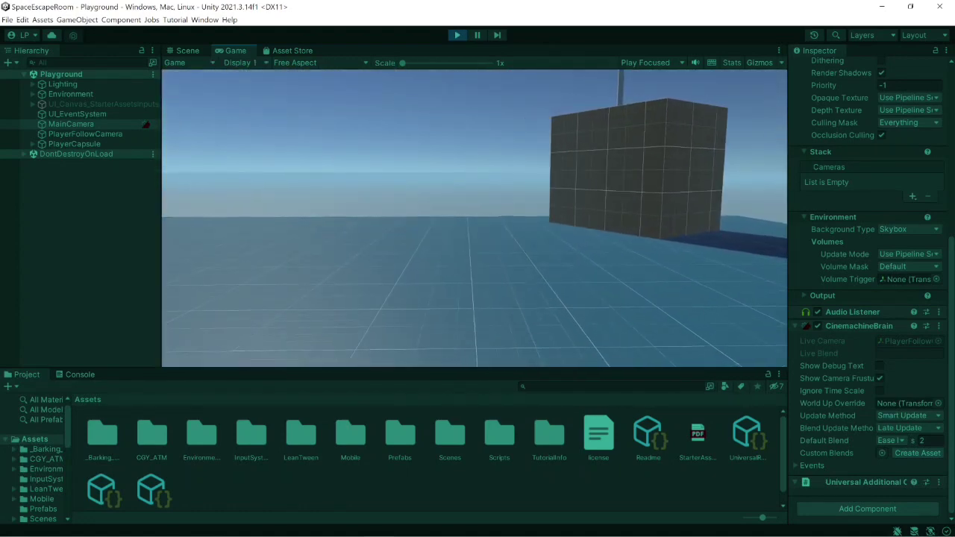
key("w")
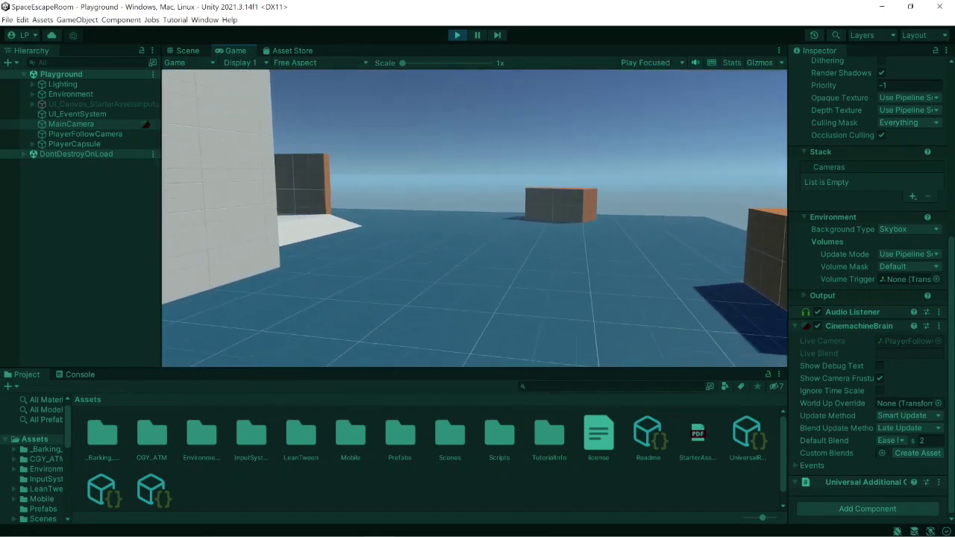
key("w")
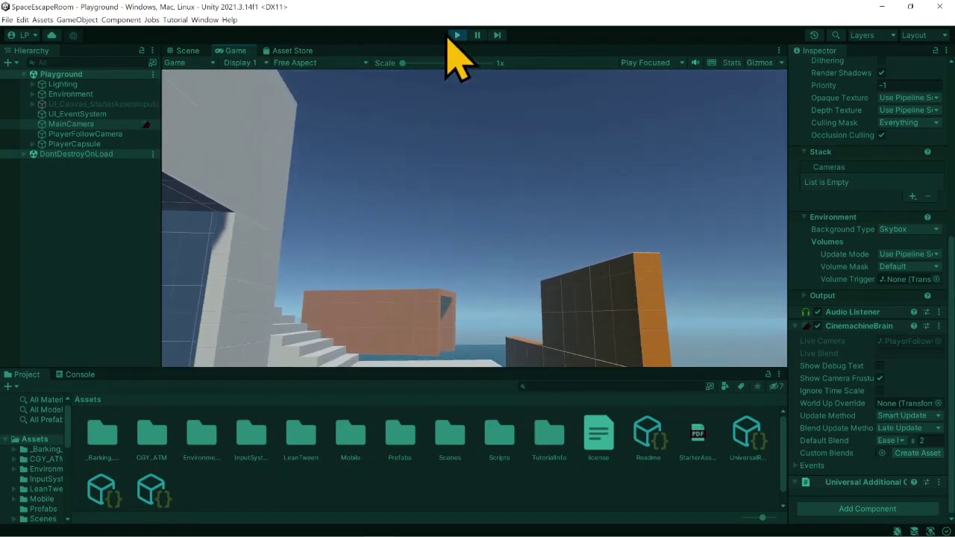
left_click(457, 35)
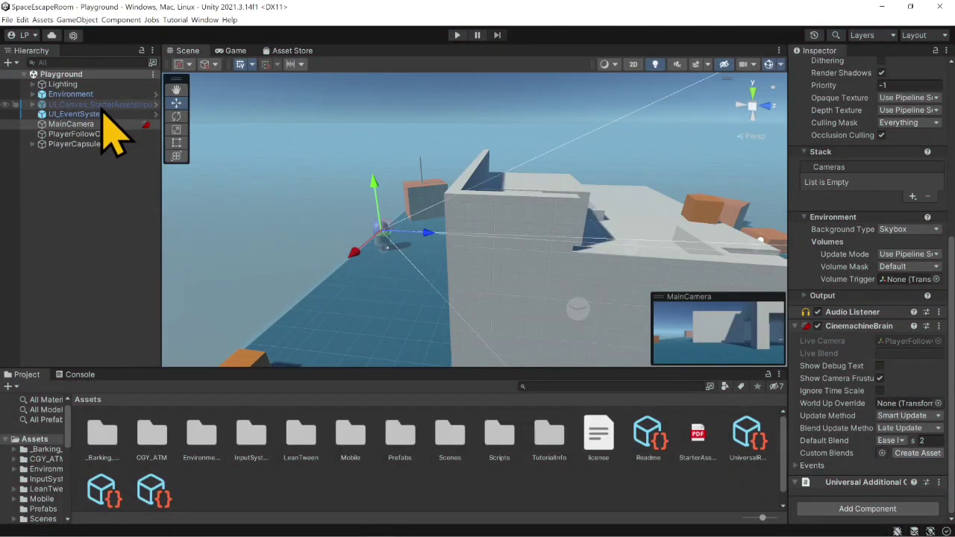
- Activate the UI_Canvas_StarterAssetsInputs object in the Playground scene and show its on-screen controls in the Game view
left_click(103, 105)
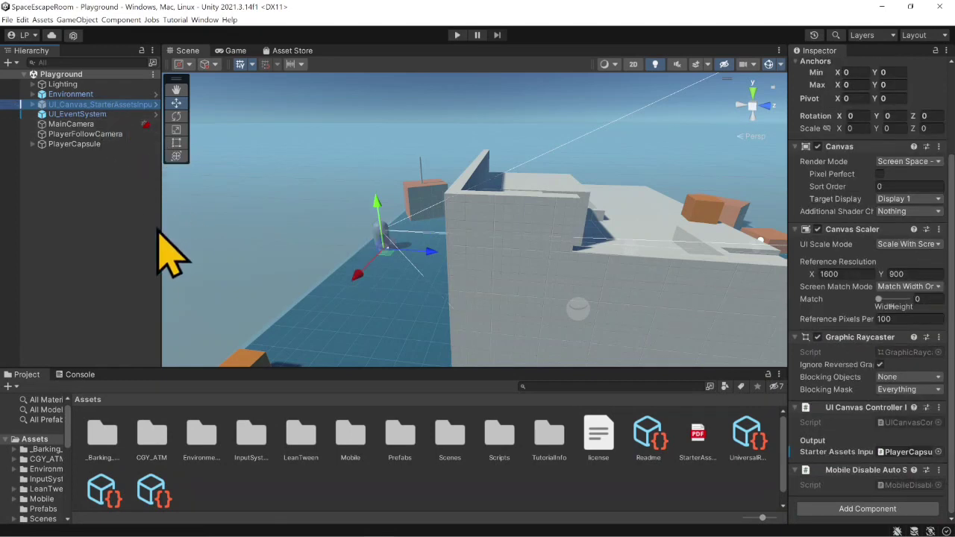
scroll(839, 134, "up", 3)
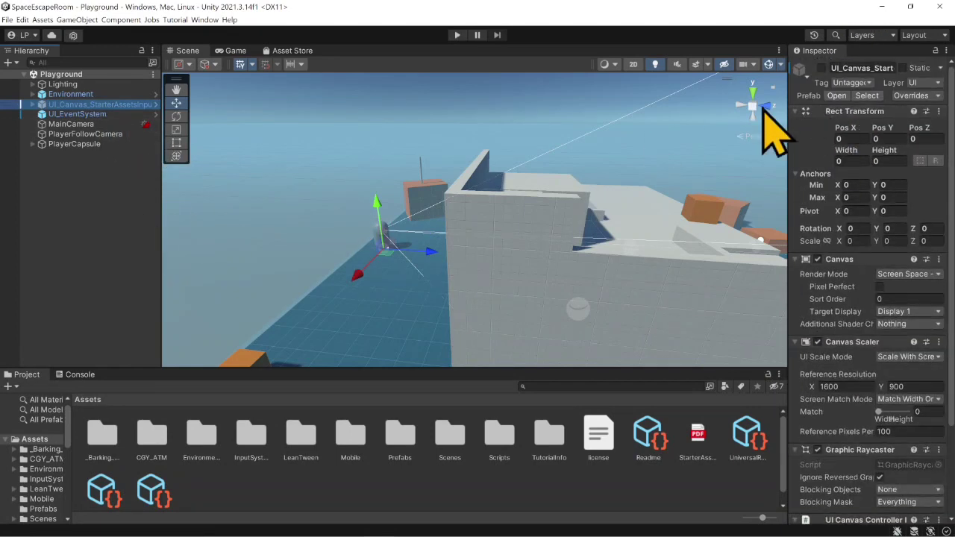
left_click(822, 68)
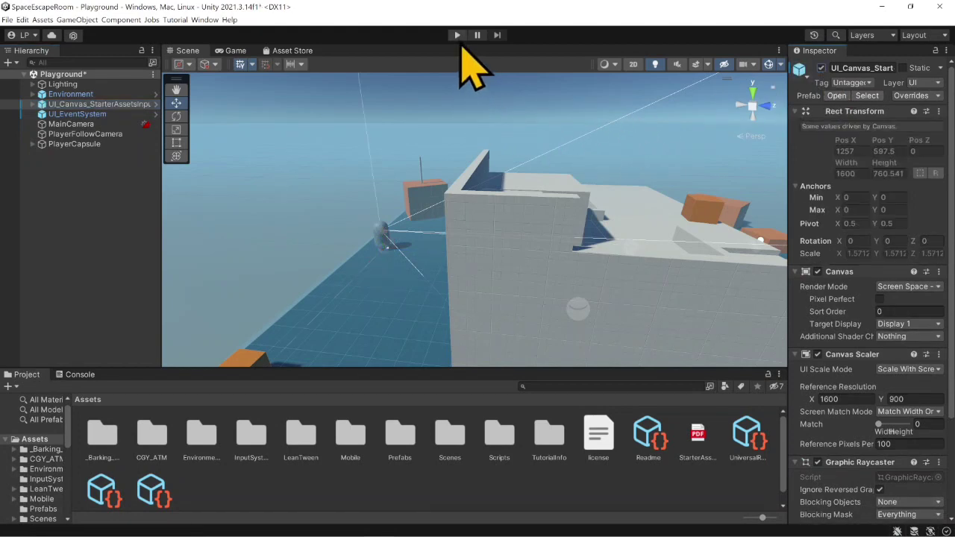
left_click(237, 51)
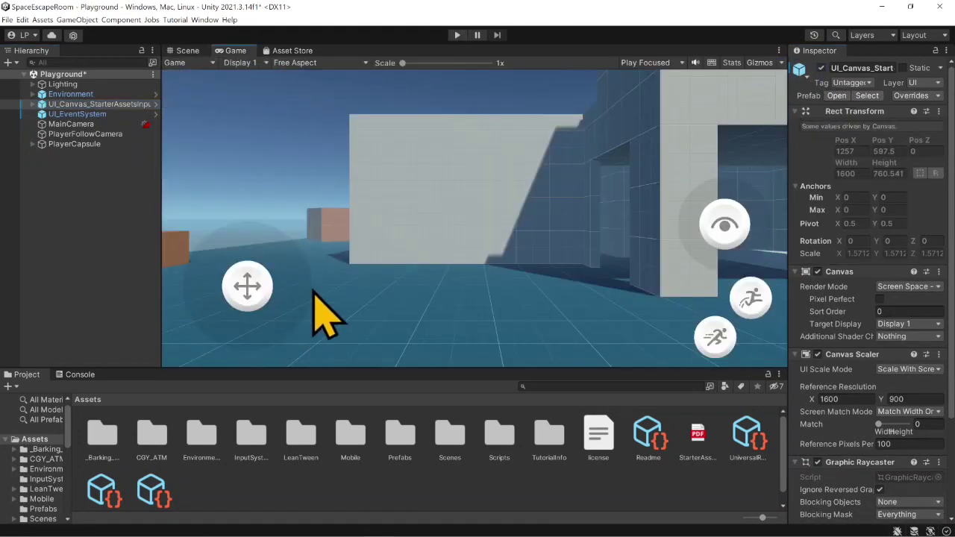
- Play-test the Playground scene with the joystick canvas active, moving the player through the building and up the stairs, and stop play mode
left_click(457, 36)
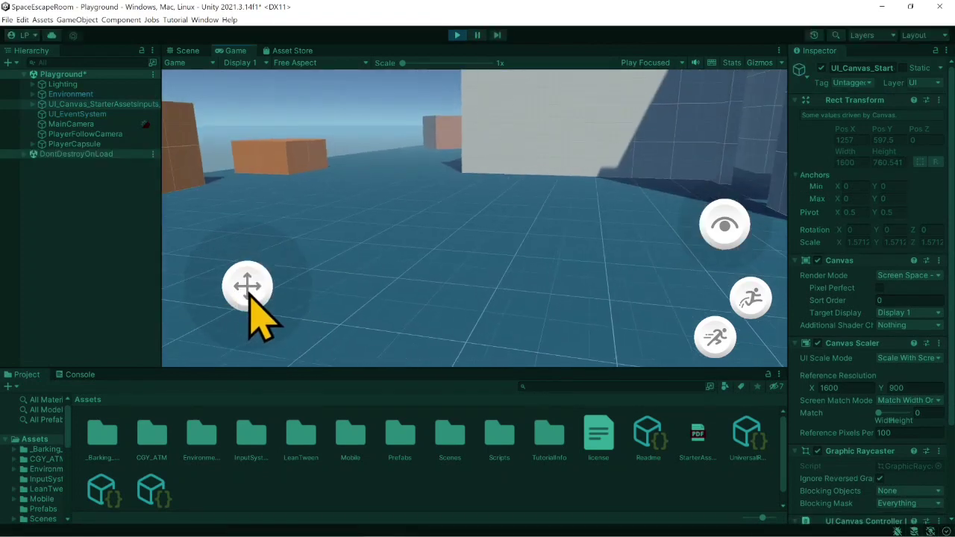
key("w")
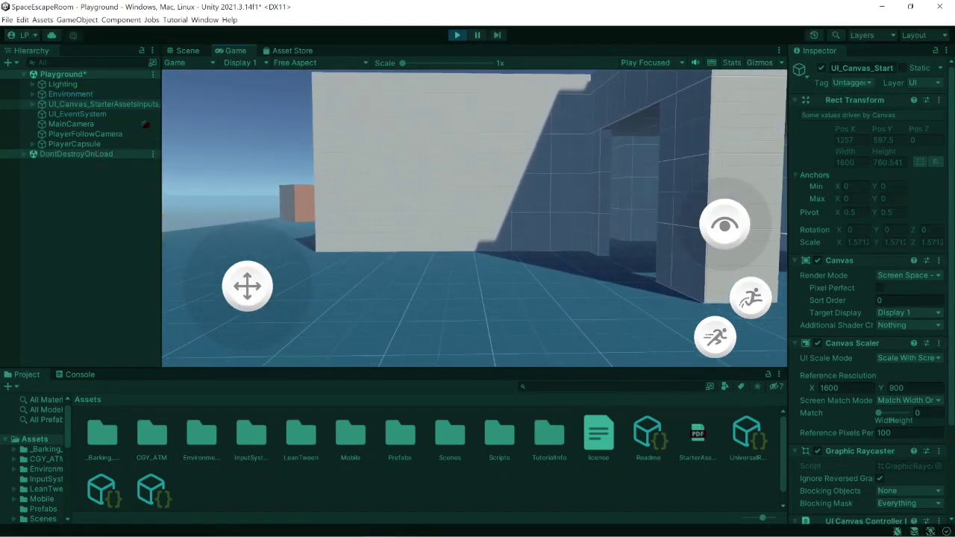
key("w")
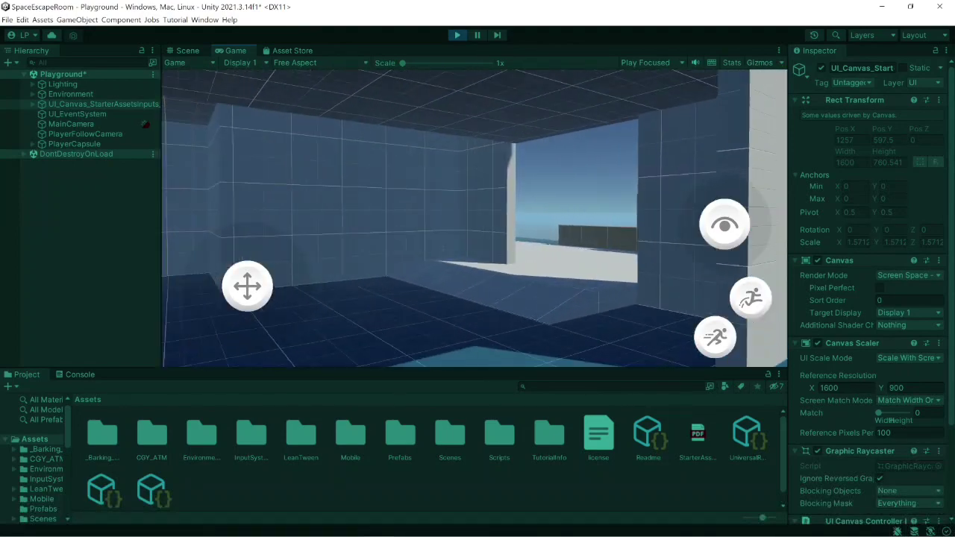
key("w")
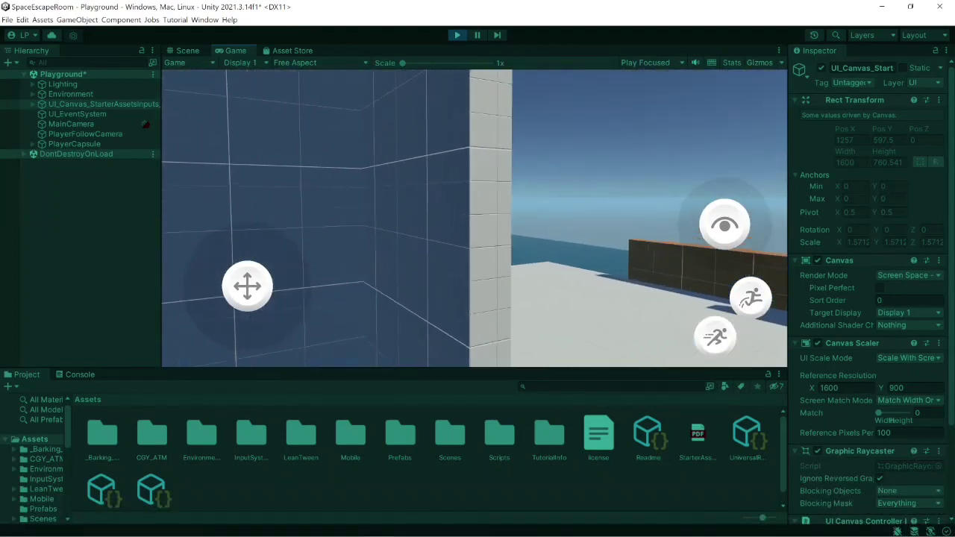
key("w")
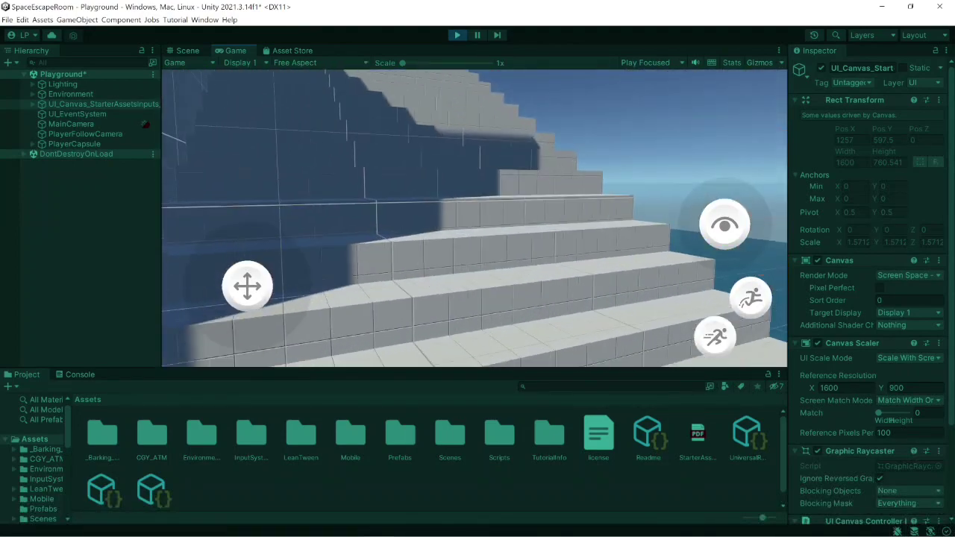
key("w")
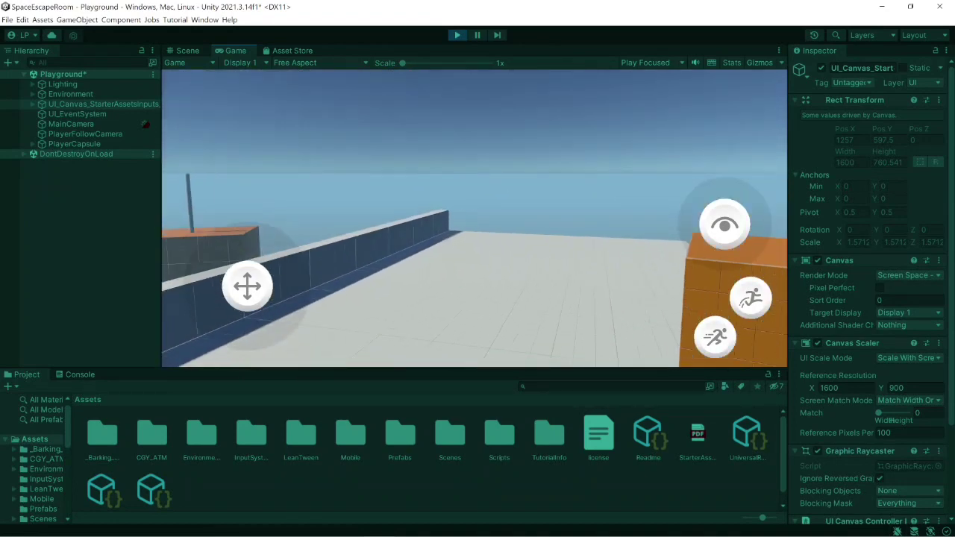
key("w")
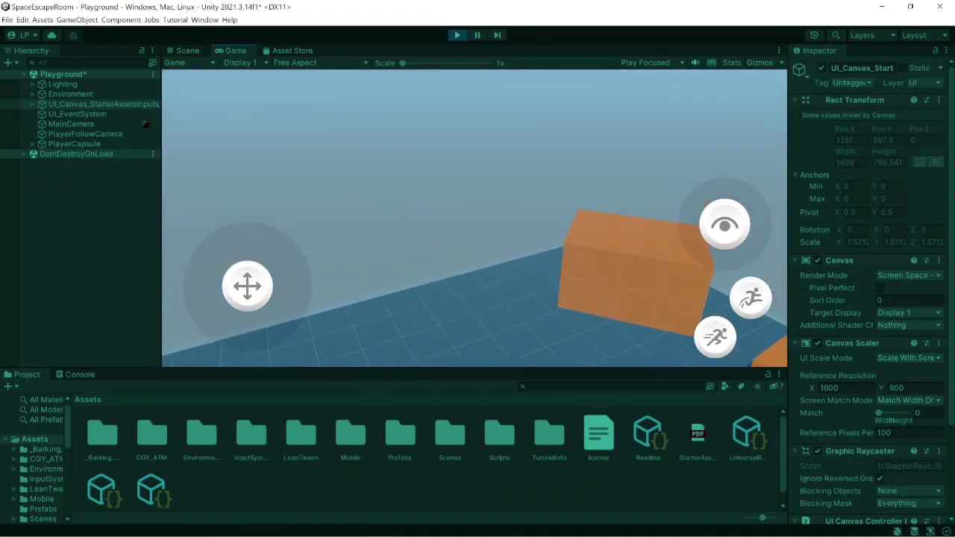
key("w")
key("Escape")
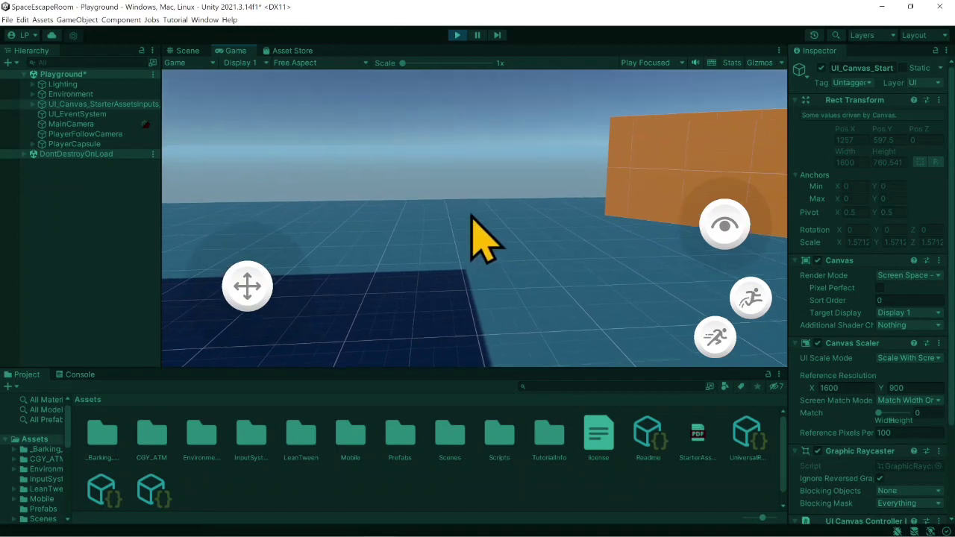
left_click(472, 237)
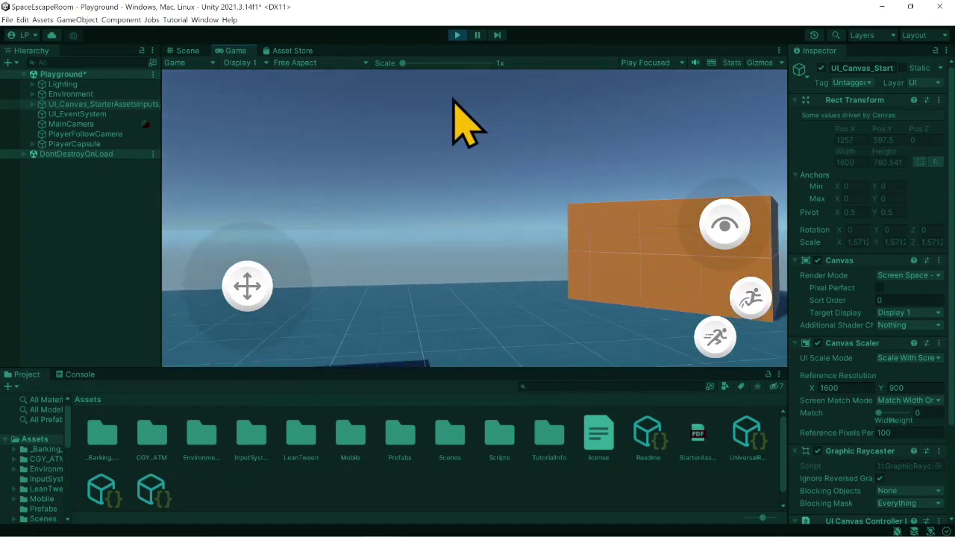
left_click(458, 35)
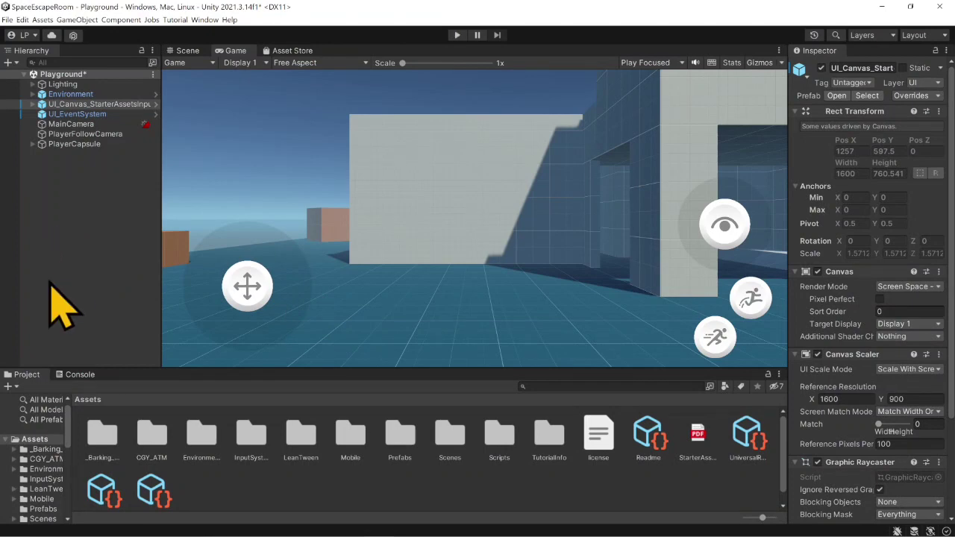
- Create an empty root object named Player in the Playground scene and reset its transform
right_click(63, 167)
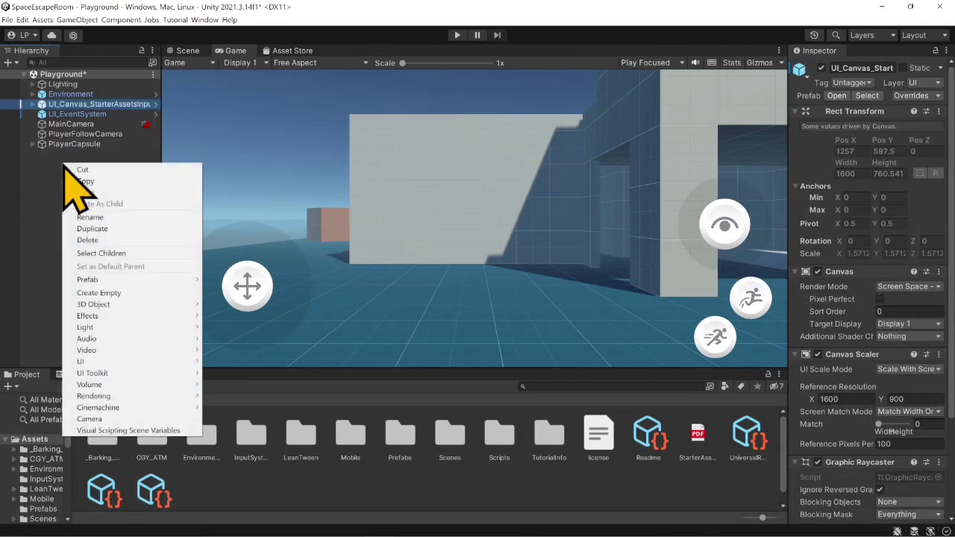
left_click(141, 293)
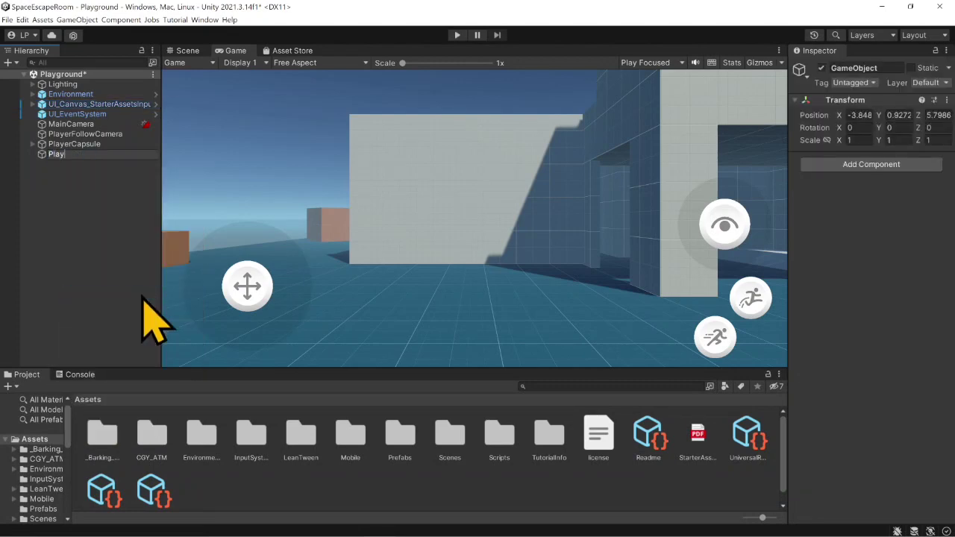
type("Player")
key("Return")
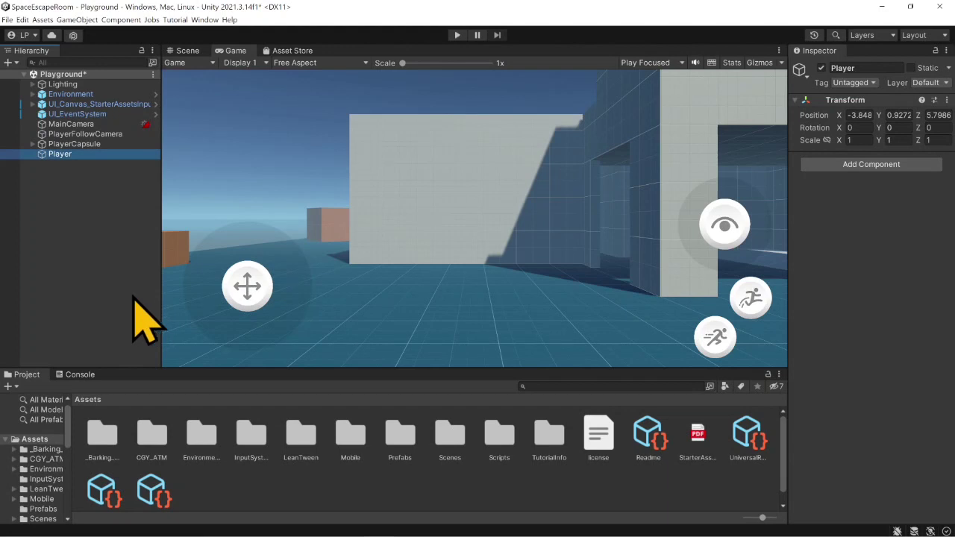
right_click(845, 102)
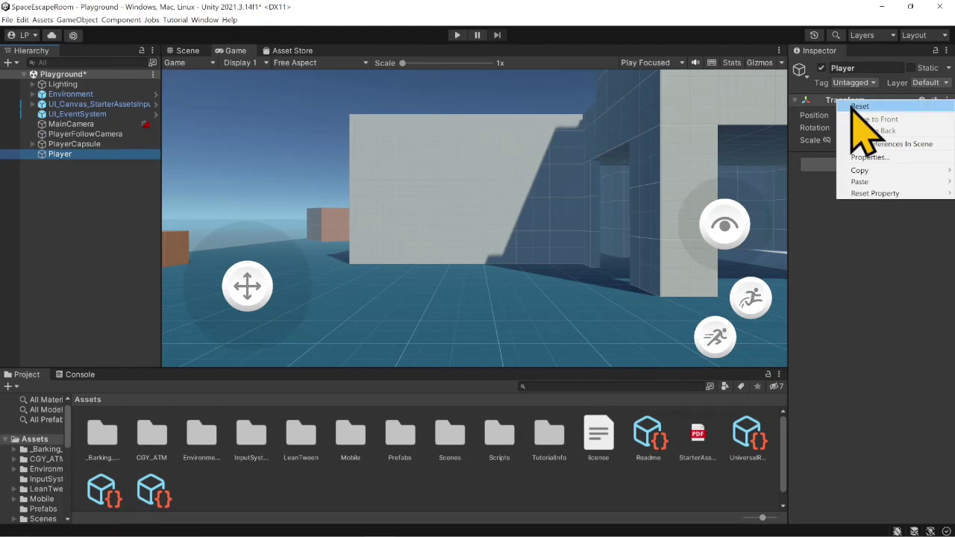
left_click(857, 106)
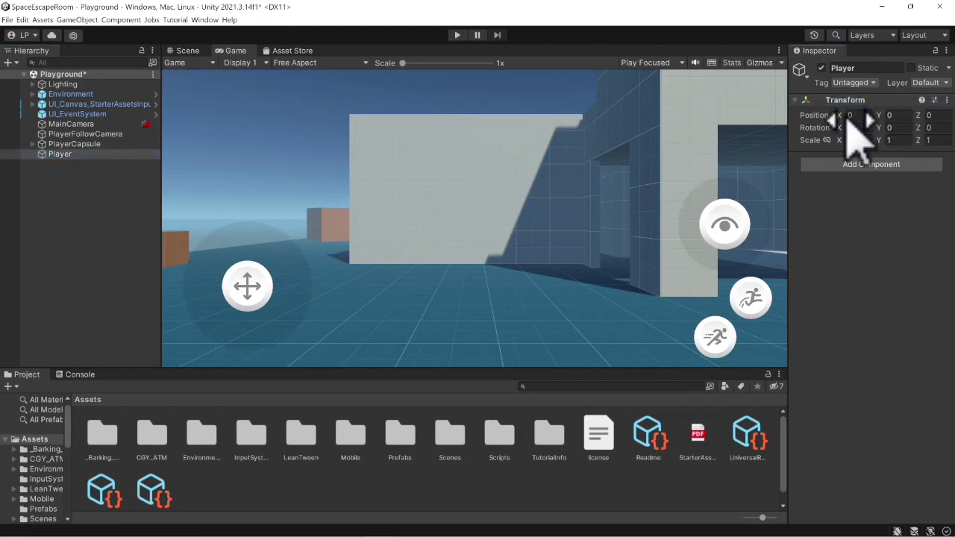
- Nest PlayerCapsule, PlayerFollowCamera, MainCamera and the UI_Canvas_StarterAssetsInputs object under Player, and save Player as a prefab in the Assets folder
left_click(184, 52)
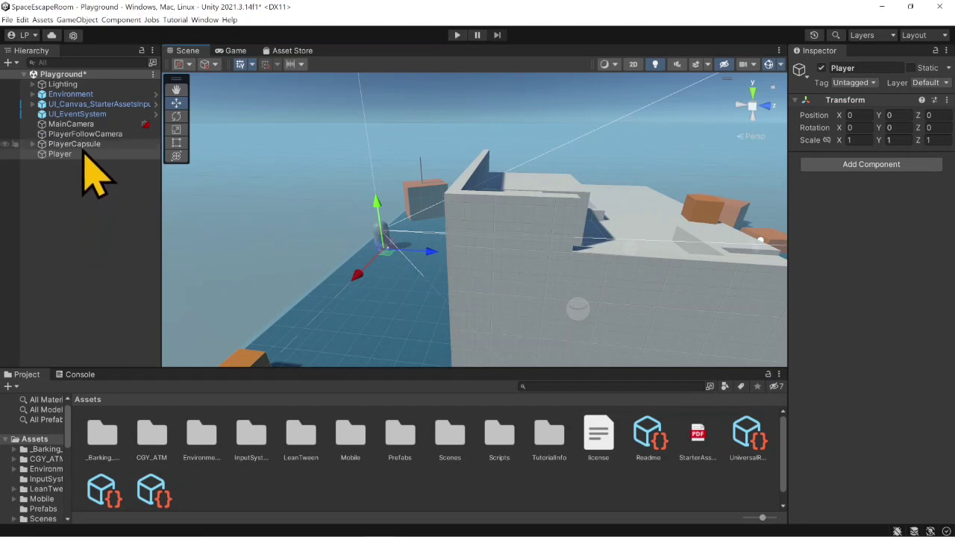
mouse_move(76, 144)
left_mouse_down()
mouse_move(63, 163)
mouse_move(78, 135)
mouse_move(67, 147)
mouse_move(67, 137)
mouse_move(69, 157)
left_mouse_up()
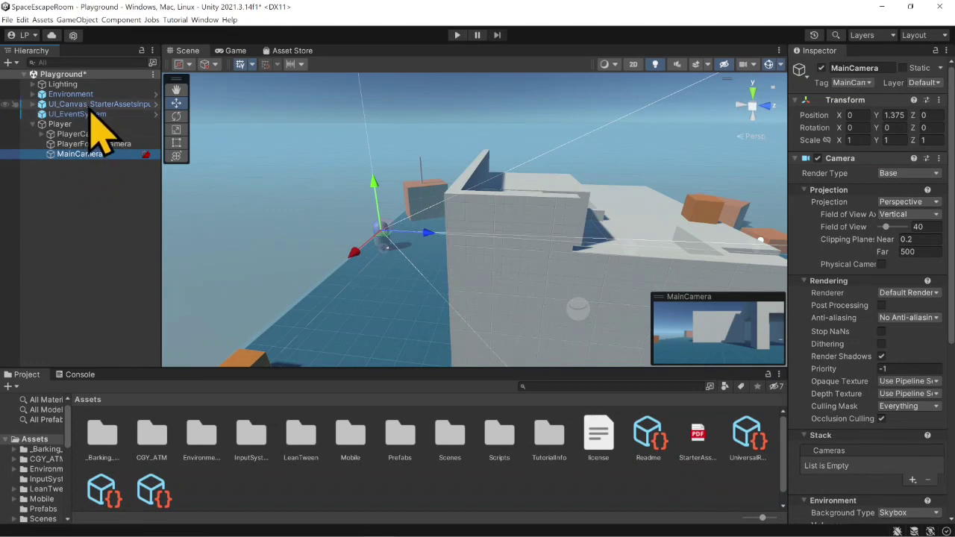
left_click_drag(85, 106, 64, 155)
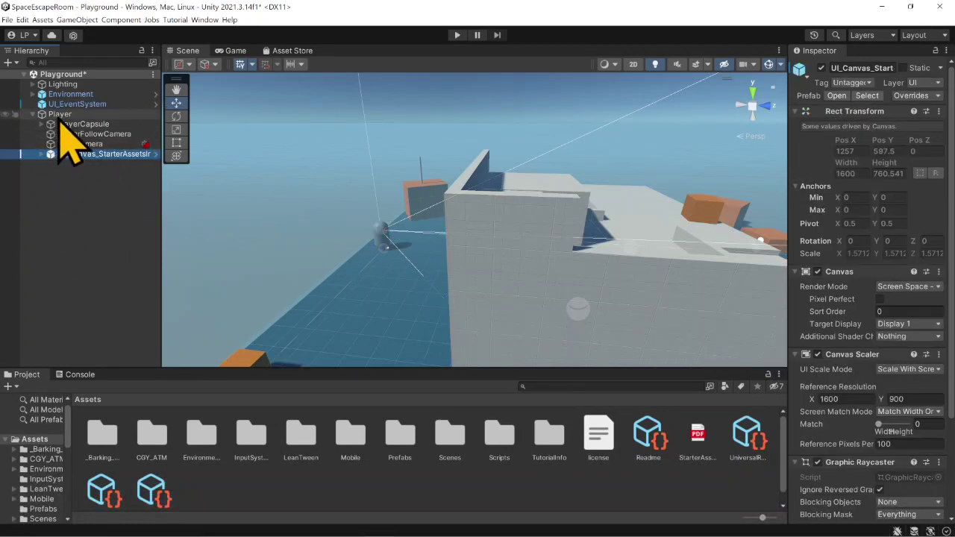
left_click_drag(59, 117, 358, 483)
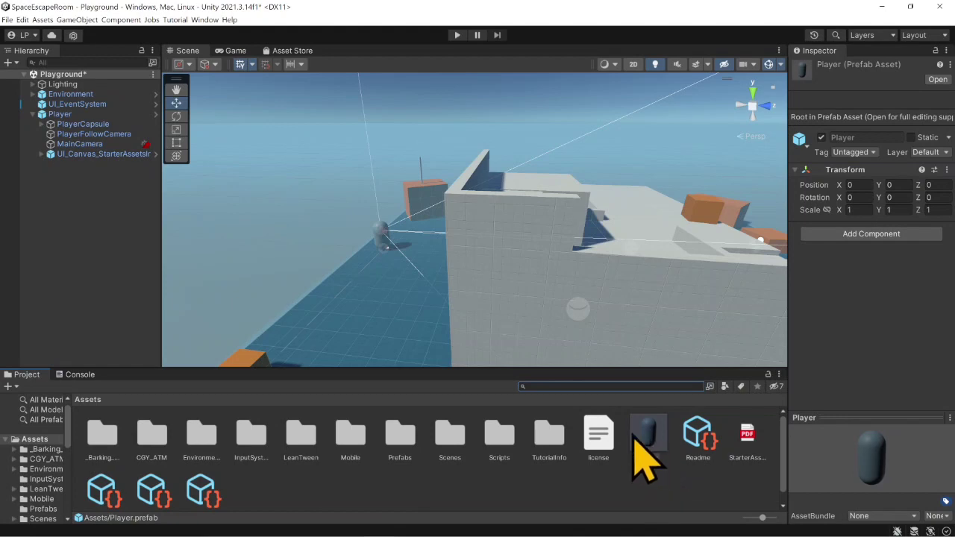
- Create a new scene from the Basic (URP) template, saving the changes made to the Playground scene
left_click(8, 19)
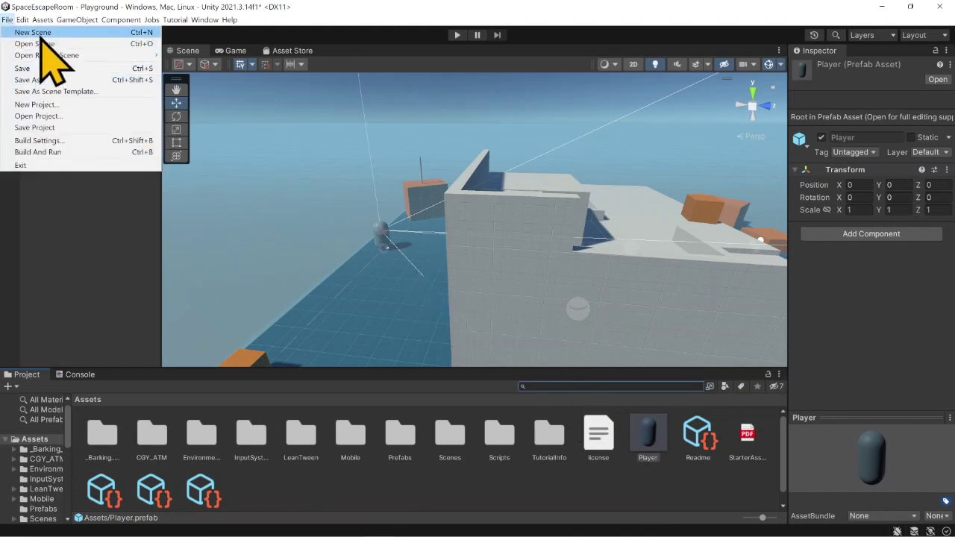
left_click(37, 33)
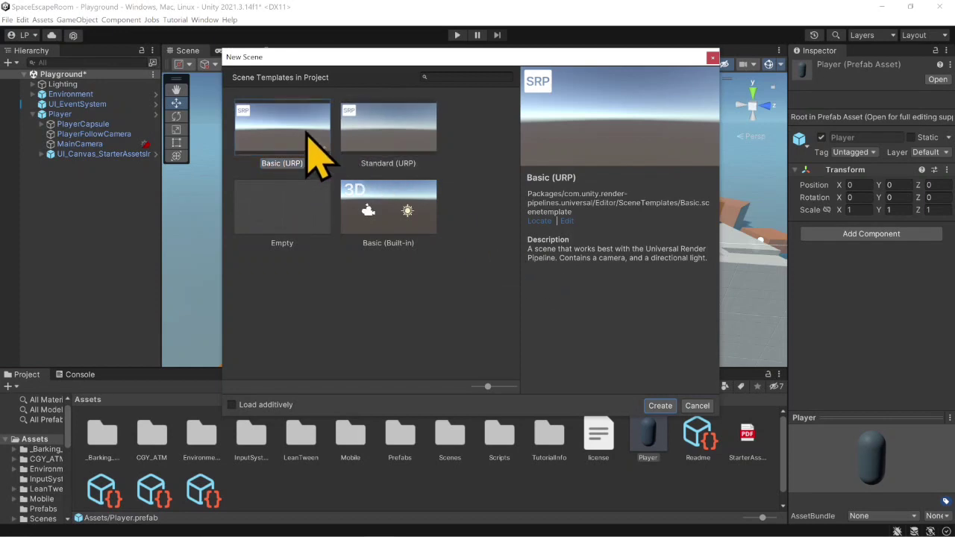
double_click(306, 137)
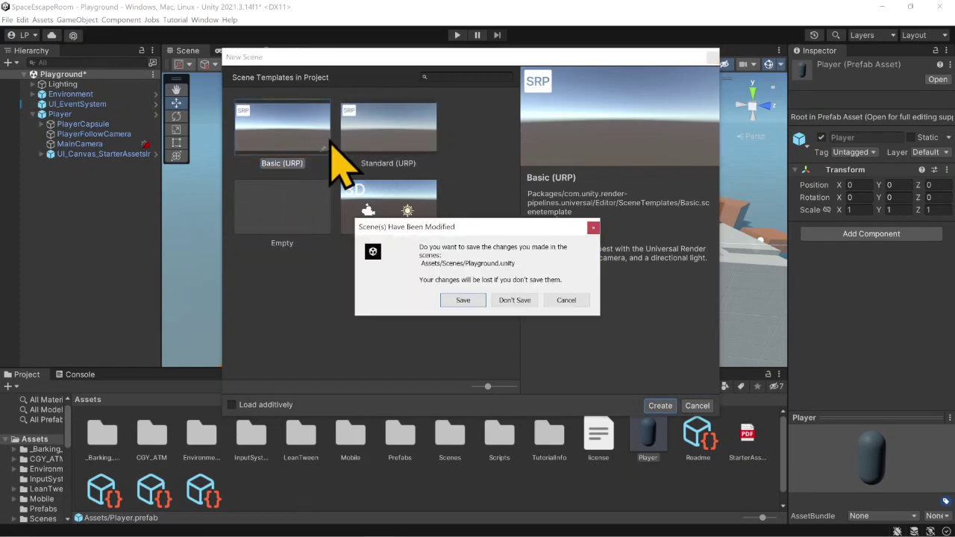
left_click(463, 300)
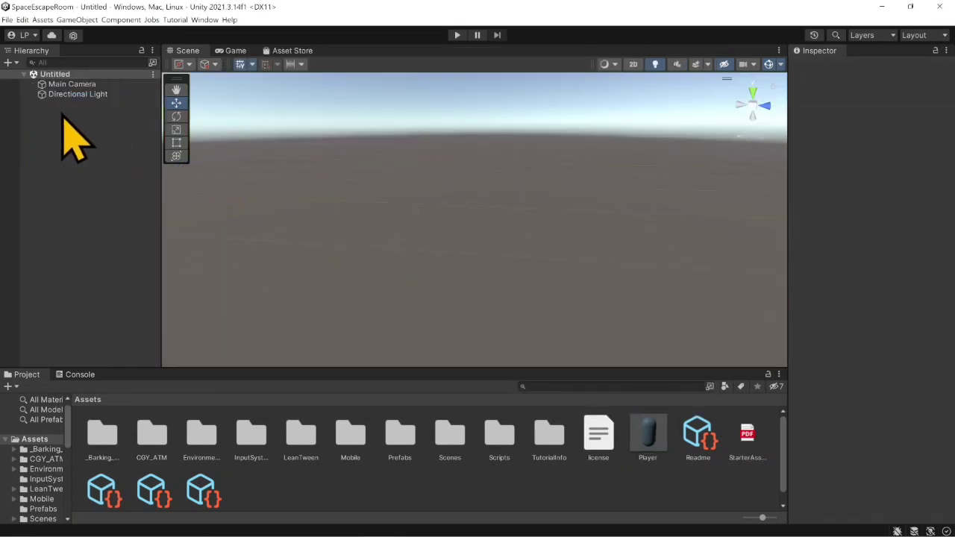
- Add a plane with its transform reset to the new scene, and add the Player prefab to the hierarchy
right_click(76, 108)
mouse_move(152, 235)
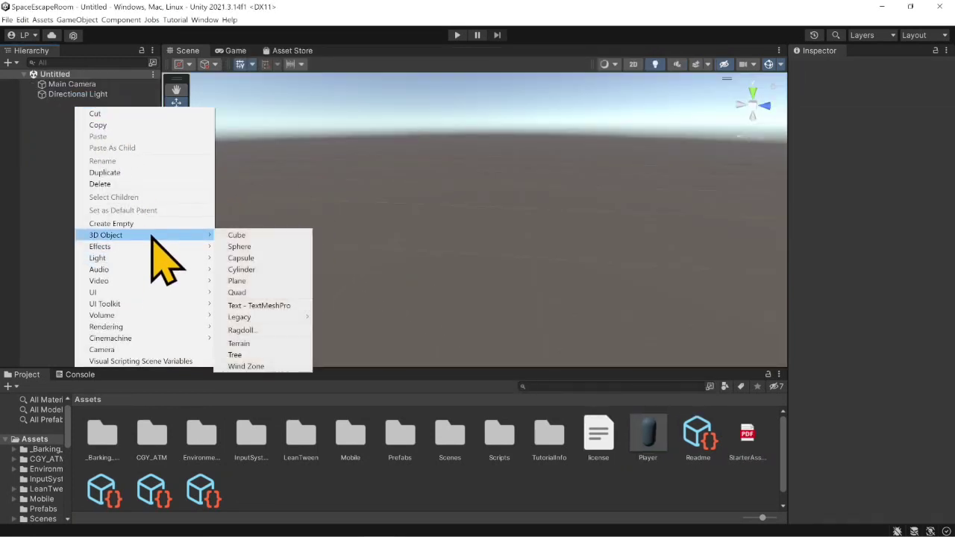
left_click(298, 281)
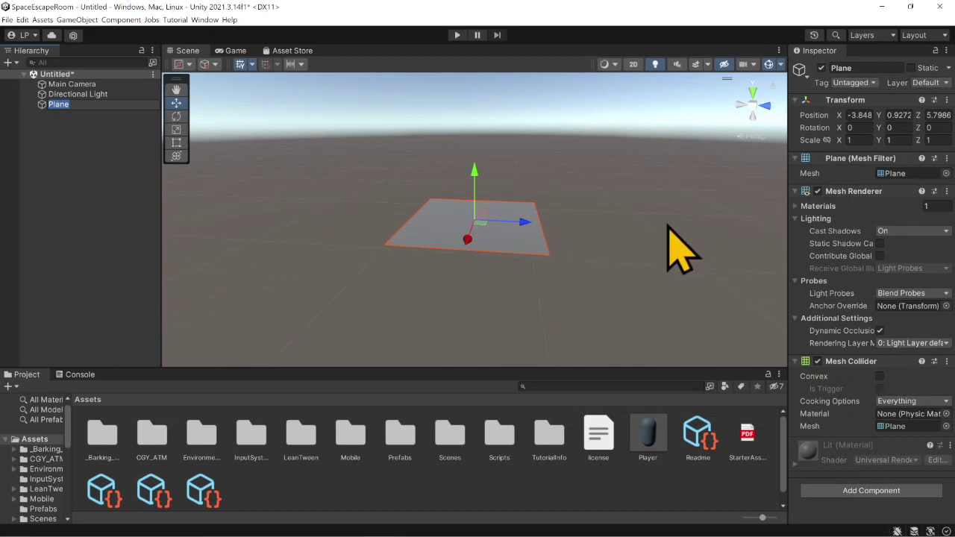
right_click(837, 104)
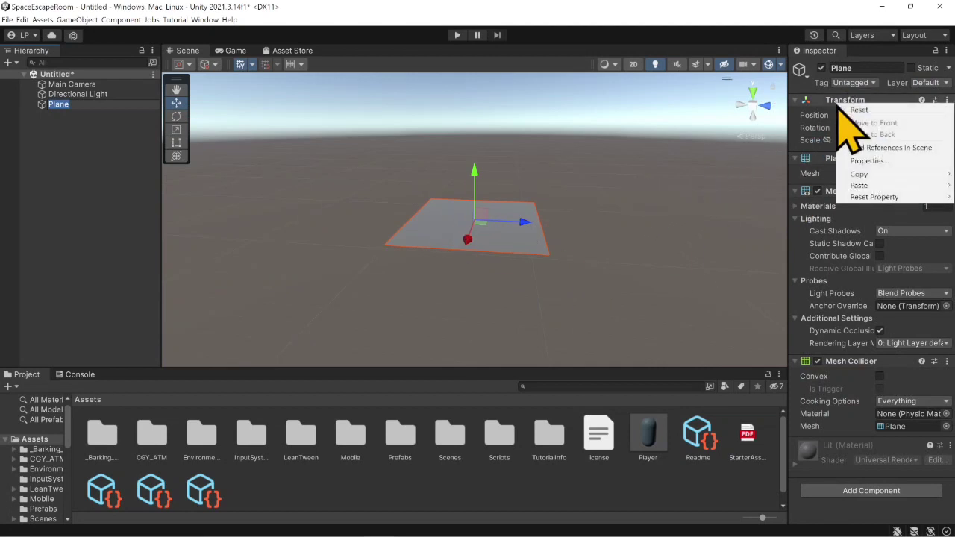
left_click(850, 110)
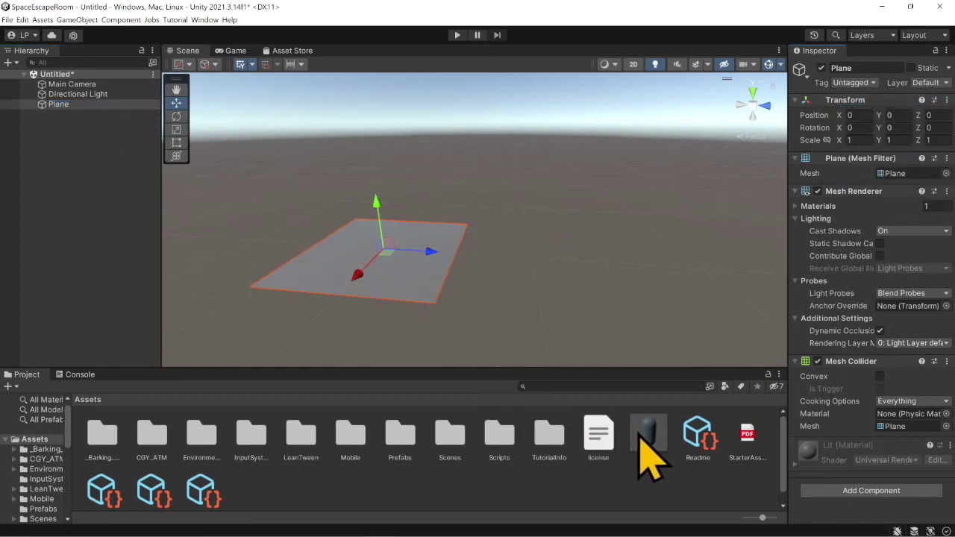
left_click_drag(640, 446, 82, 144)
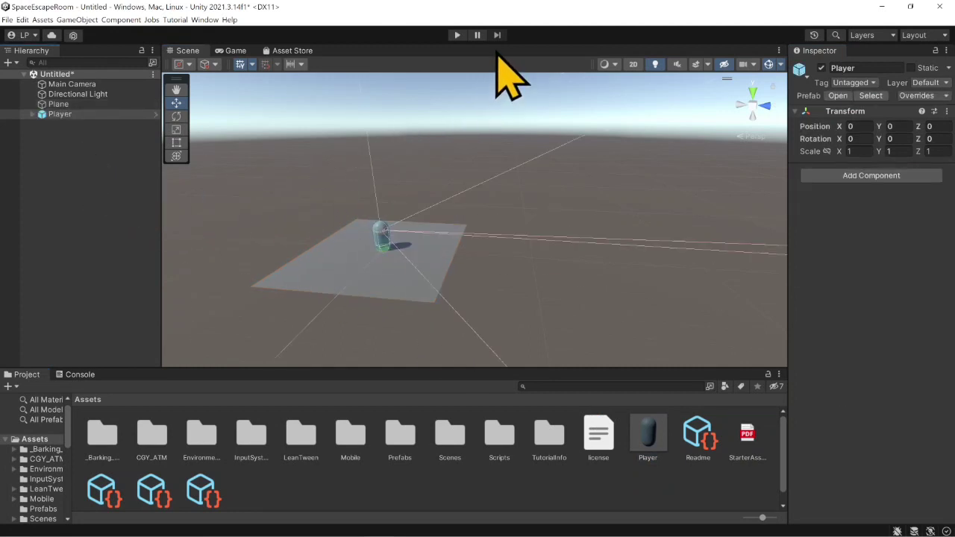
- Play-test the new scene by moving the player in all directions on the plane, and stop play mode
left_click(455, 36)
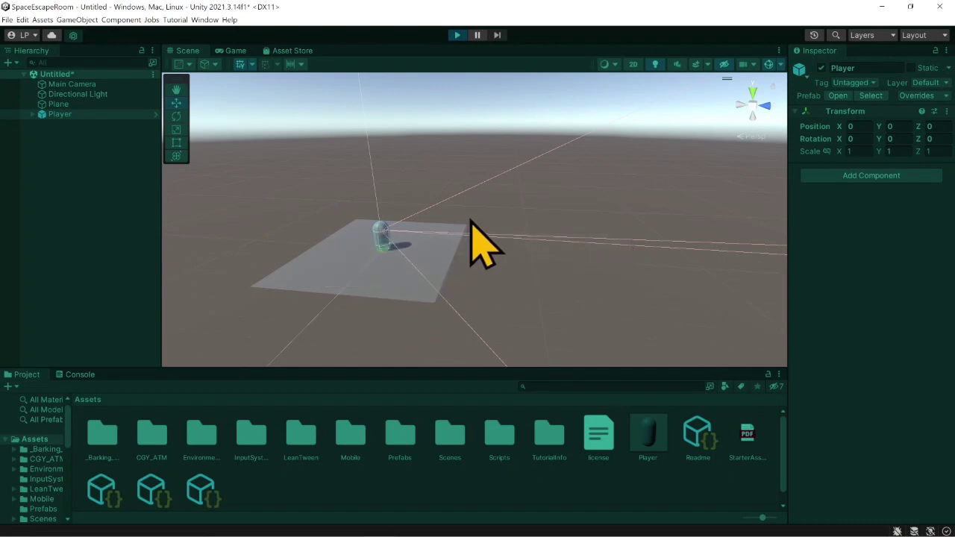
key("s")
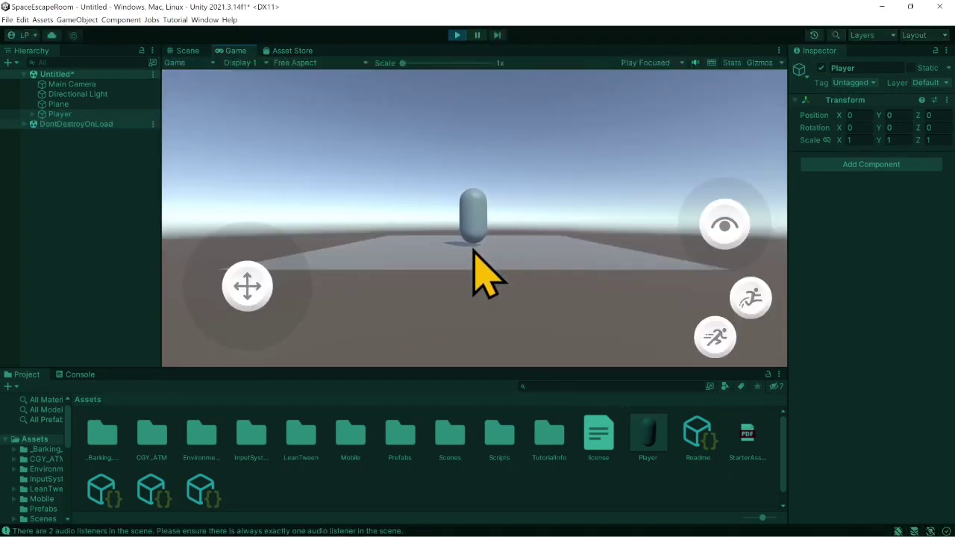
key("d")
key("w")
key("a")
key("s")
left_click(457, 35)
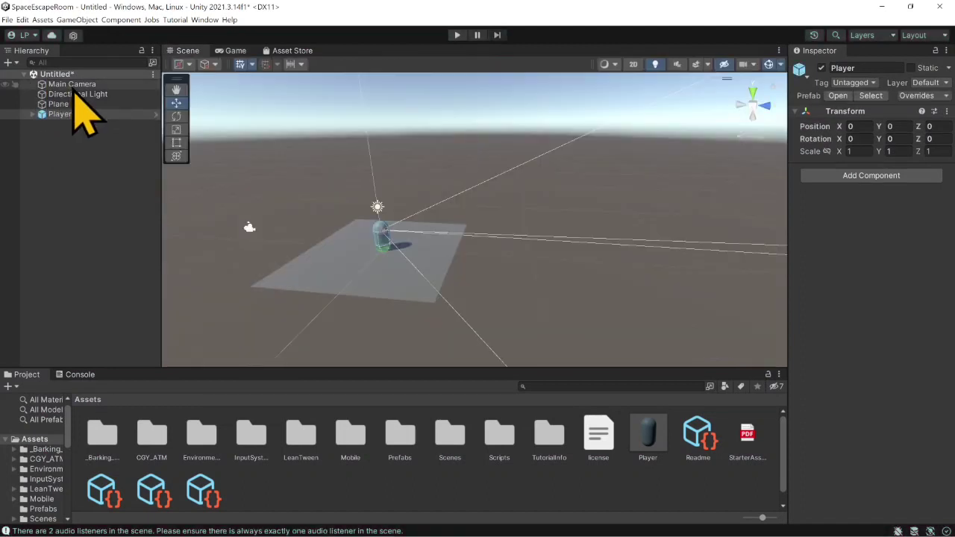
- Delete the scene's default Main Camera and run a play-mode test, expanding the Player object's children before stopping
left_click(73, 85)
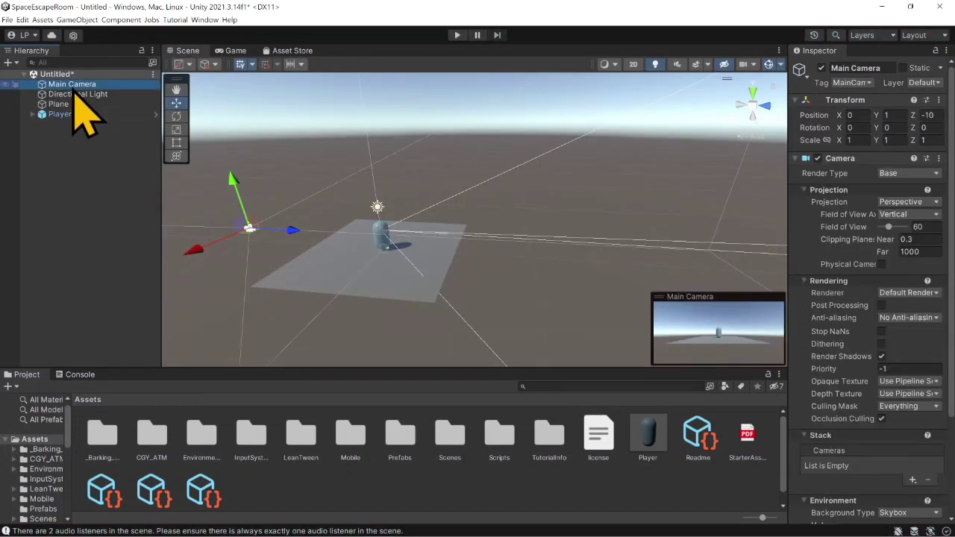
key("Delete")
left_click(458, 35)
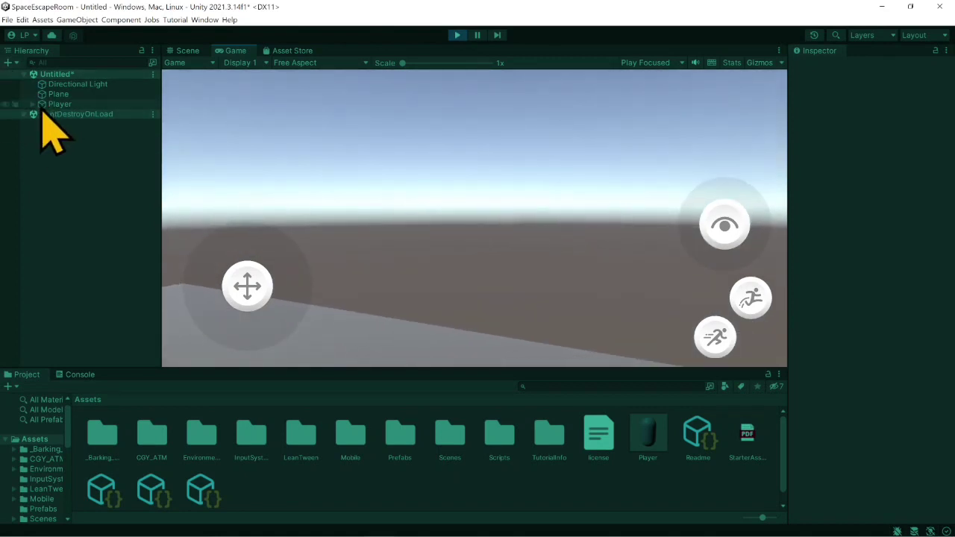
left_click(32, 105)
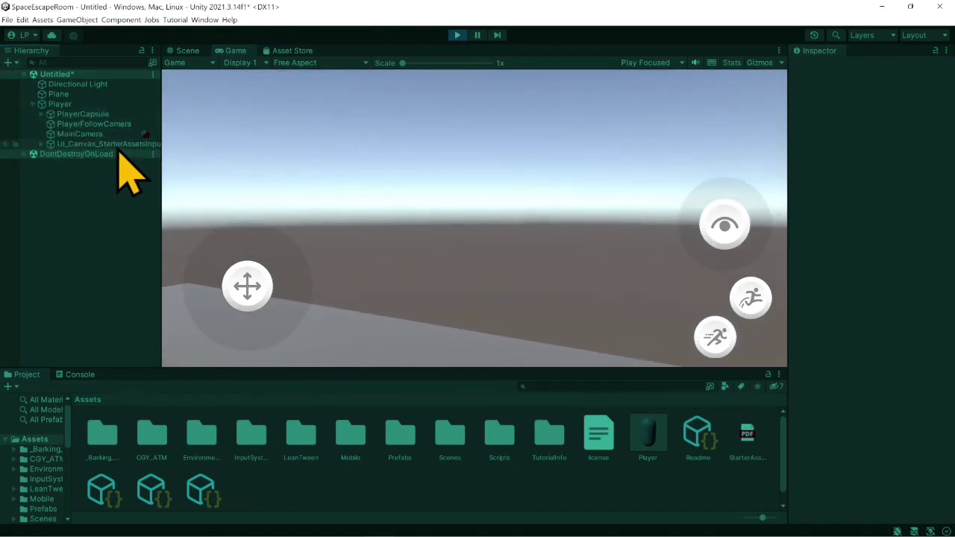
left_click(457, 35)
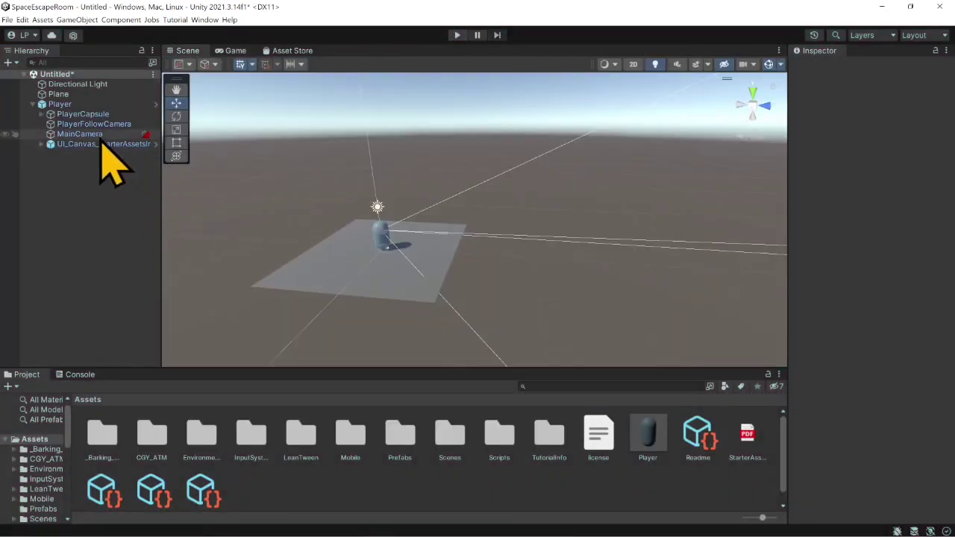
- Deactivate UI_Canvas_StarterAssetsInputs under Player and add an Event System whose input module is replaced with InputSystemUIInputModule
left_click(98, 145)
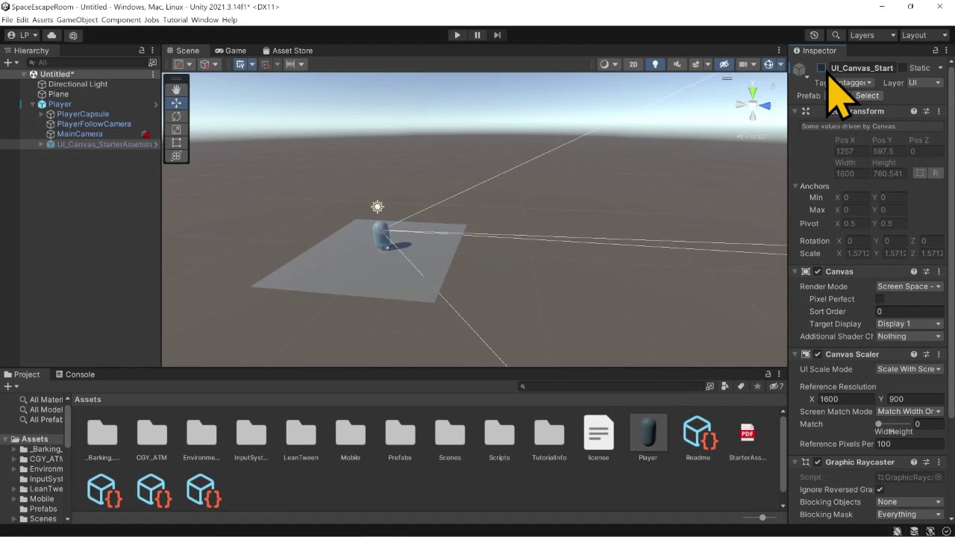
right_click(77, 166)
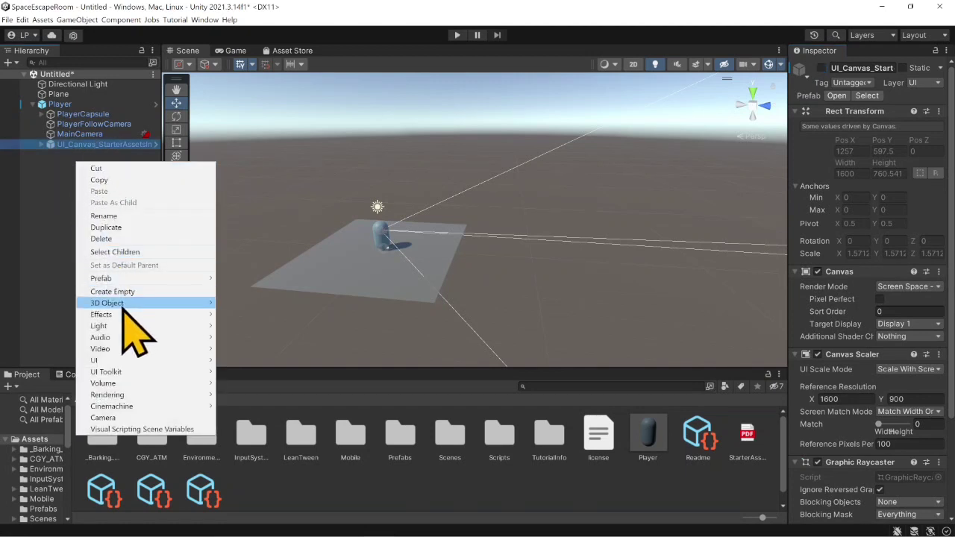
mouse_move(134, 361)
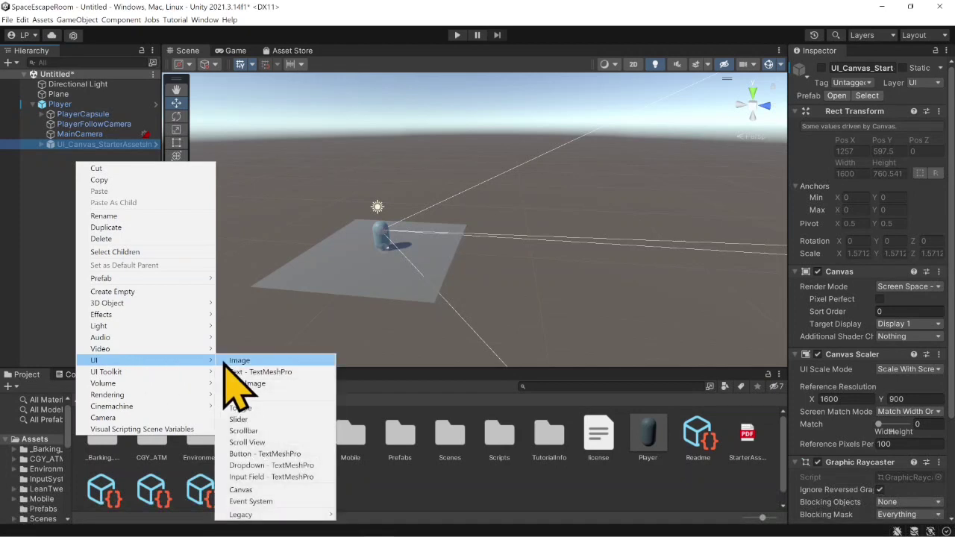
left_click(269, 502)
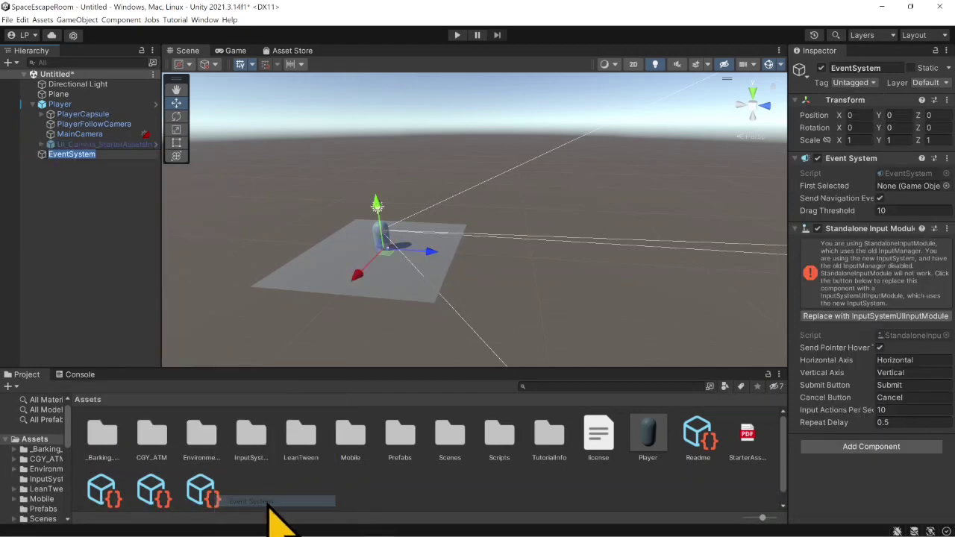
left_click(860, 320)
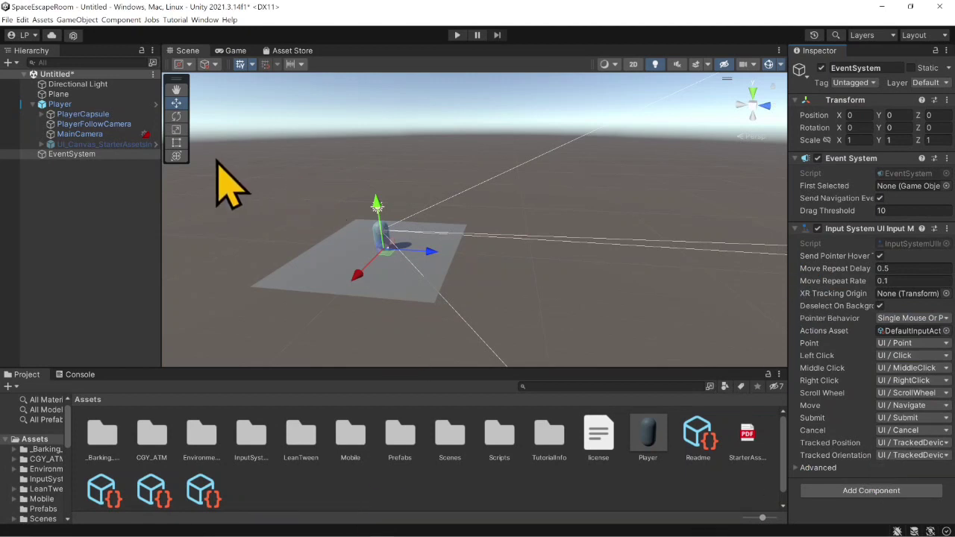
- Switch to the Escape Room FP sticky note, strike through the "Set up player" task, and return to Unity
left_click(359, 526)
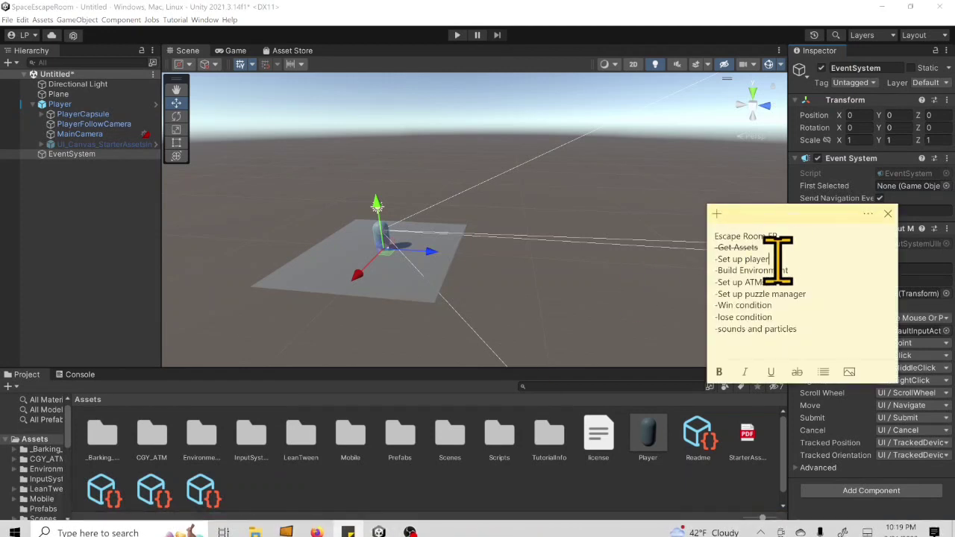
left_click_drag(773, 259, 714, 260)
left_click(797, 372)
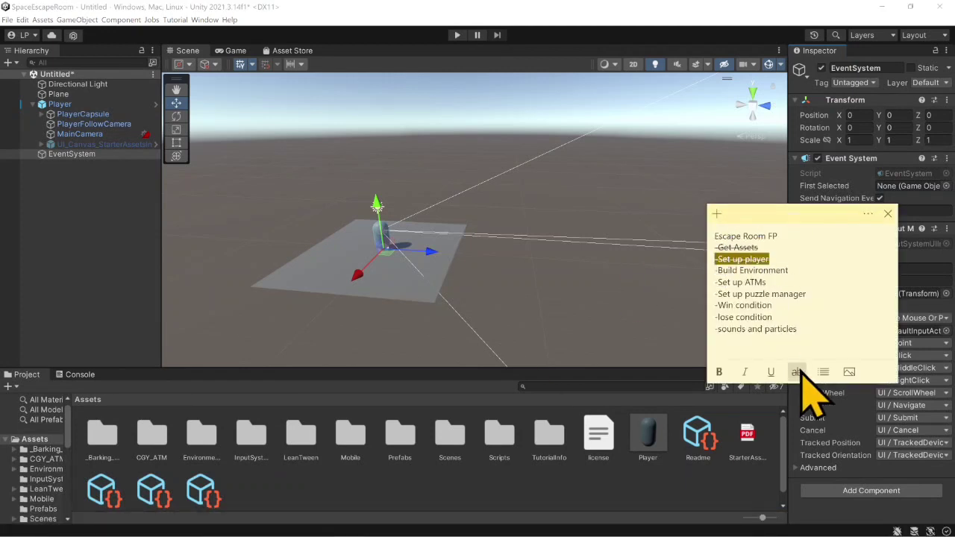
left_click(119, 237)
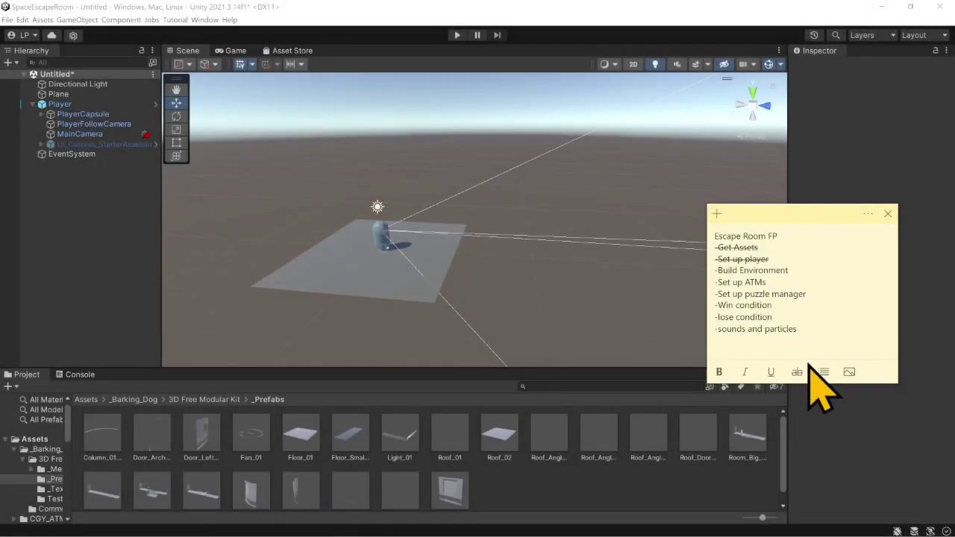
- Open the _Prefabs folder of the 3D Free Modular Kit inside the _Barking_Dog assets folder
left_click(87, 399)
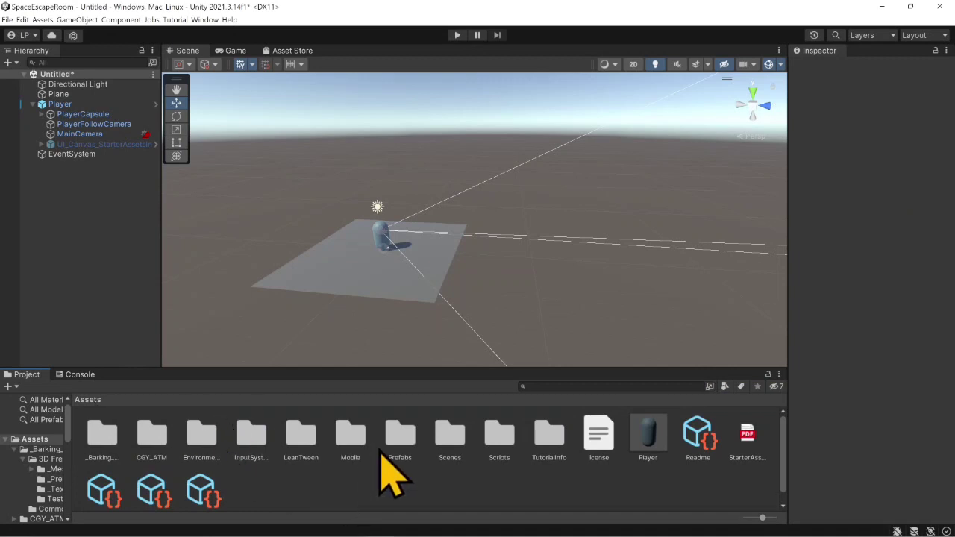
double_click(103, 440)
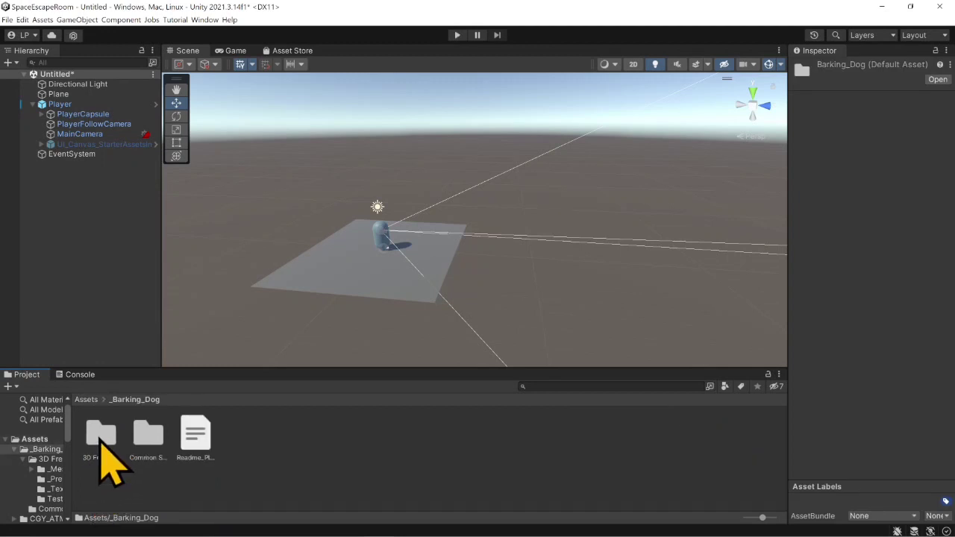
double_click(100, 441)
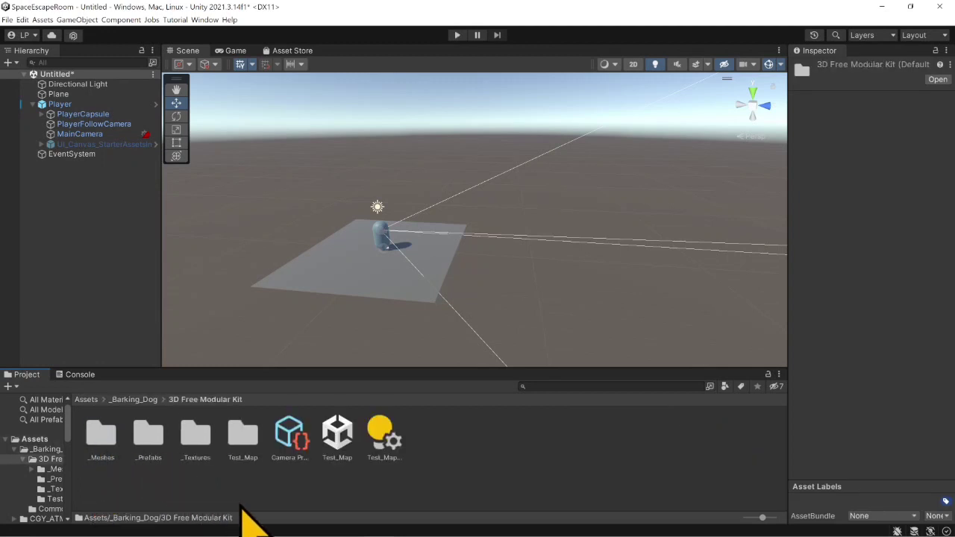
double_click(153, 451)
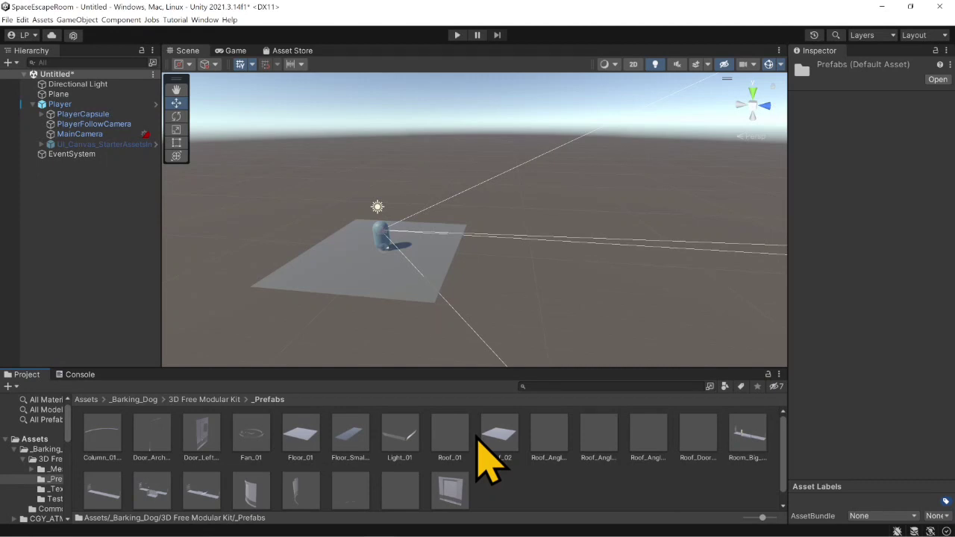
- Try placing the Roof_02 prefab in the scene near the plane, and undo the placement
left_click_drag(491, 448, 362, 313)
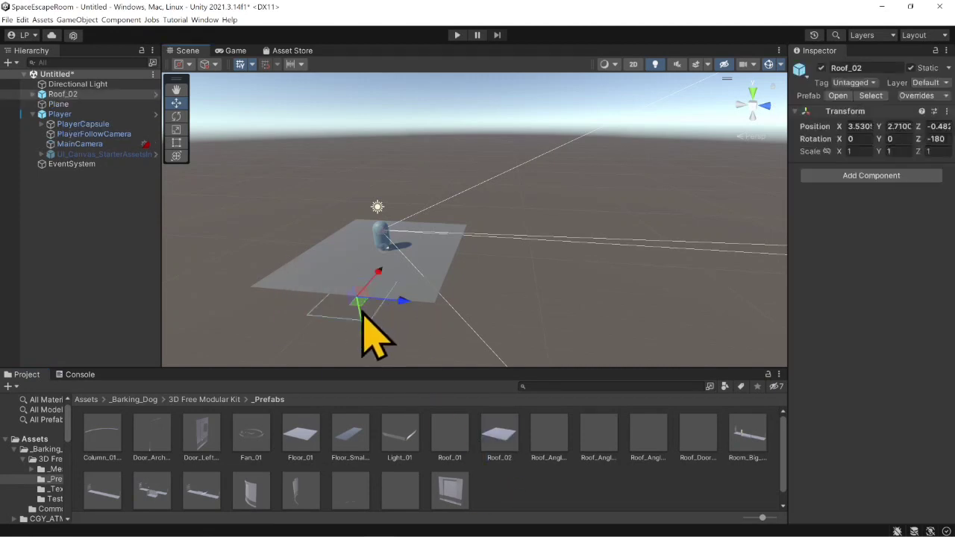
key("ctrl+z")
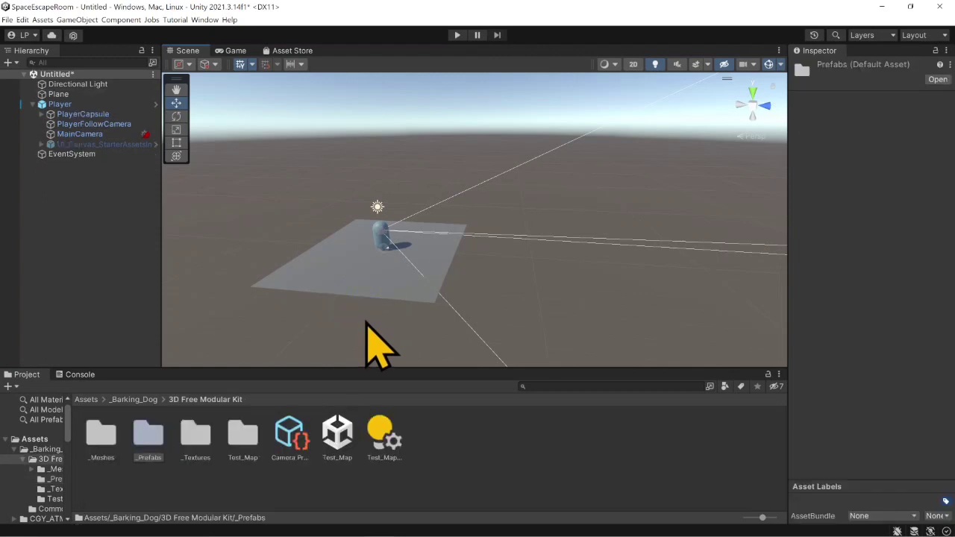
- Initialize the Render Pipeline Converter for Built-in to URP with Material Upgrade, review the listed materials, and close it without converting
left_click(206, 19)
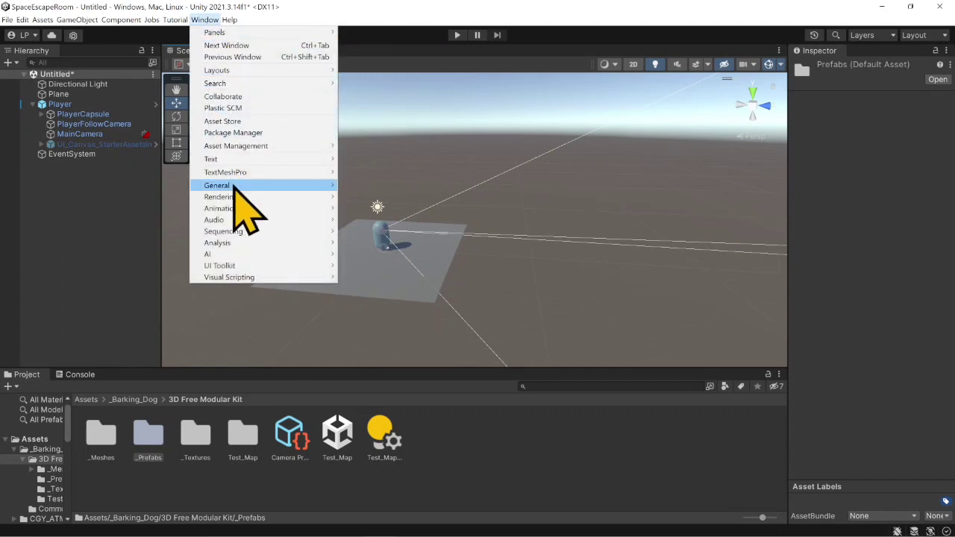
mouse_move(238, 196)
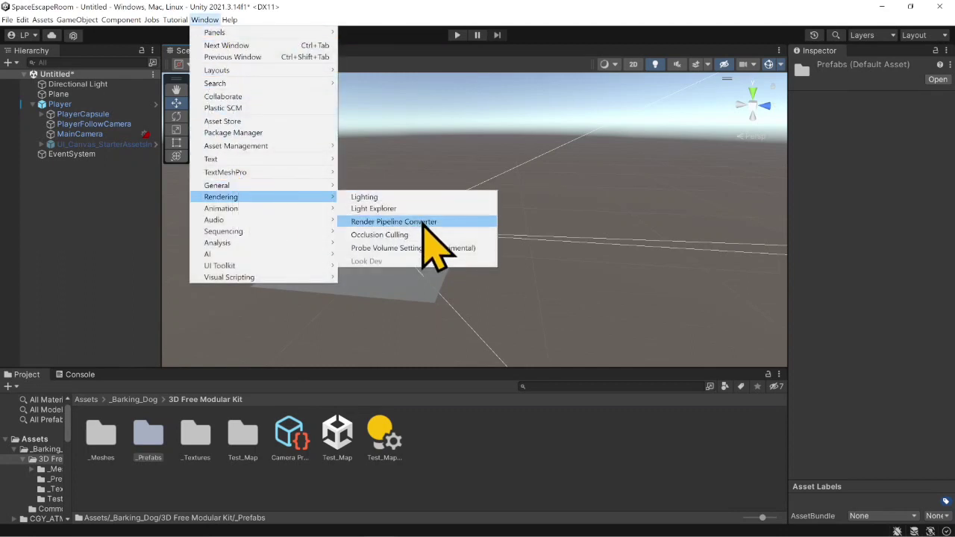
left_click(429, 228)
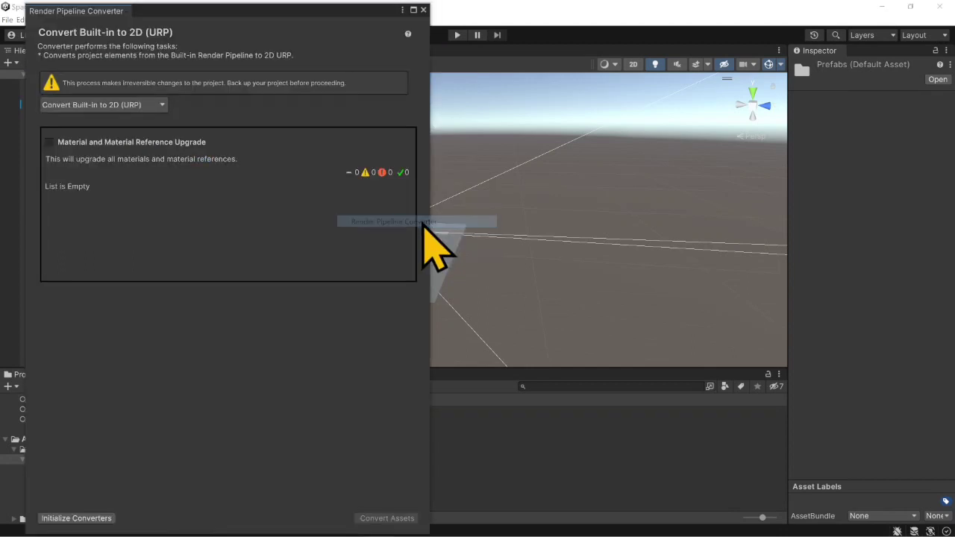
left_click(162, 110)
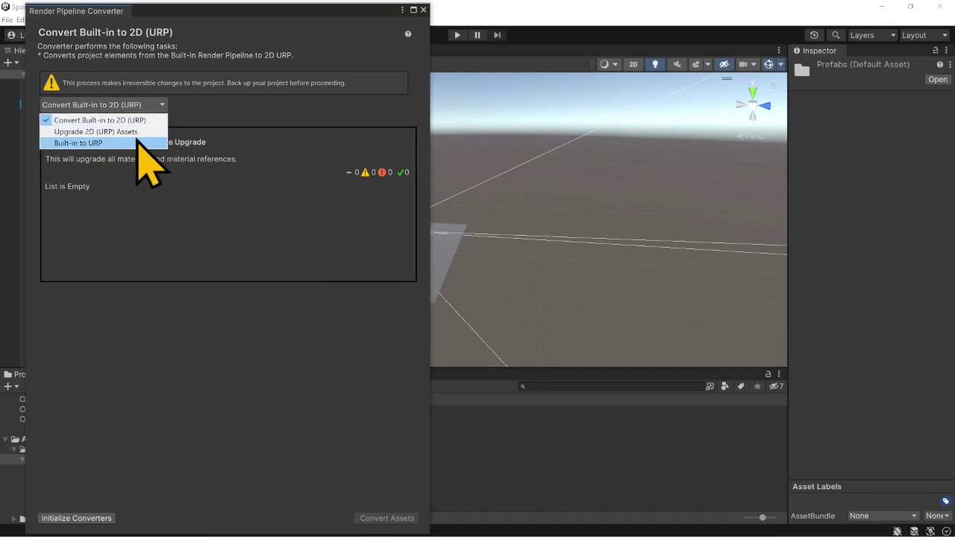
left_click(138, 143)
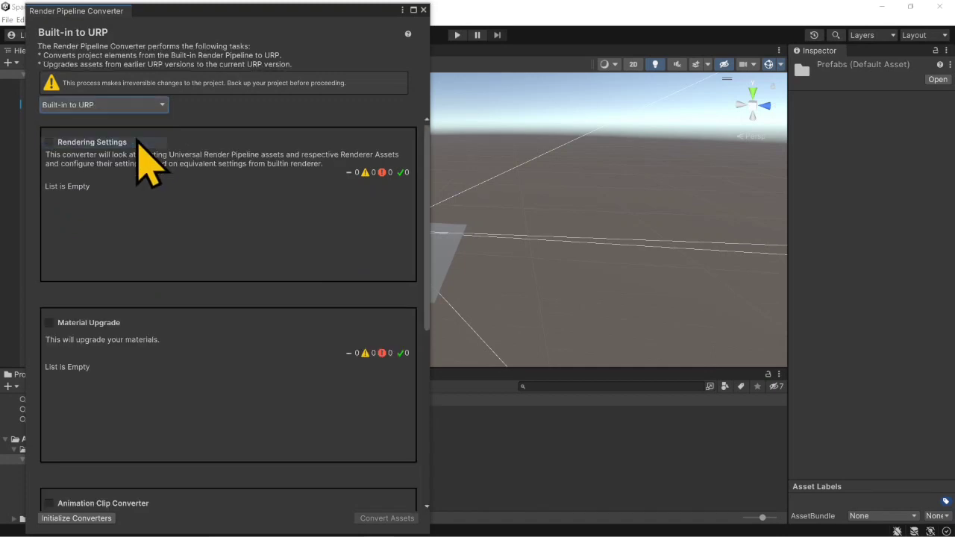
left_click(49, 323)
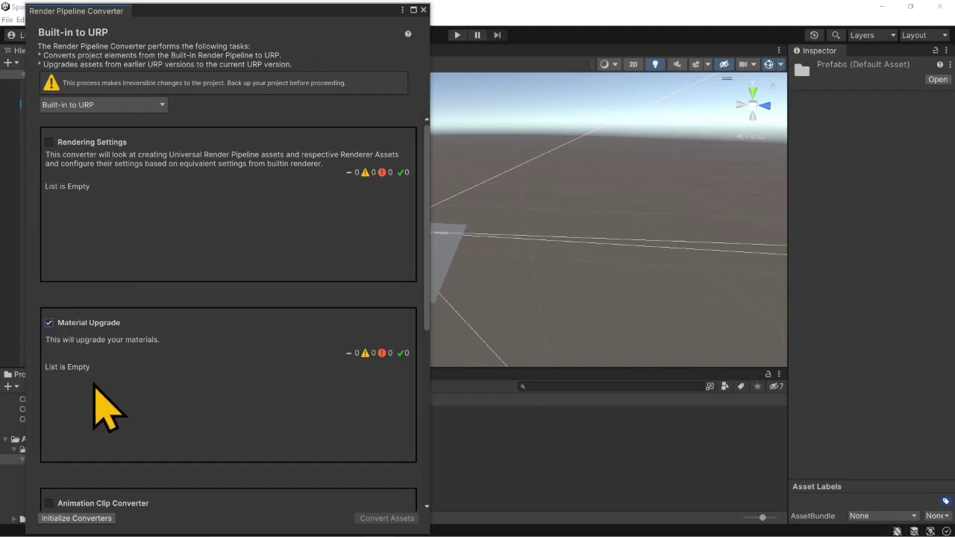
left_click(89, 520)
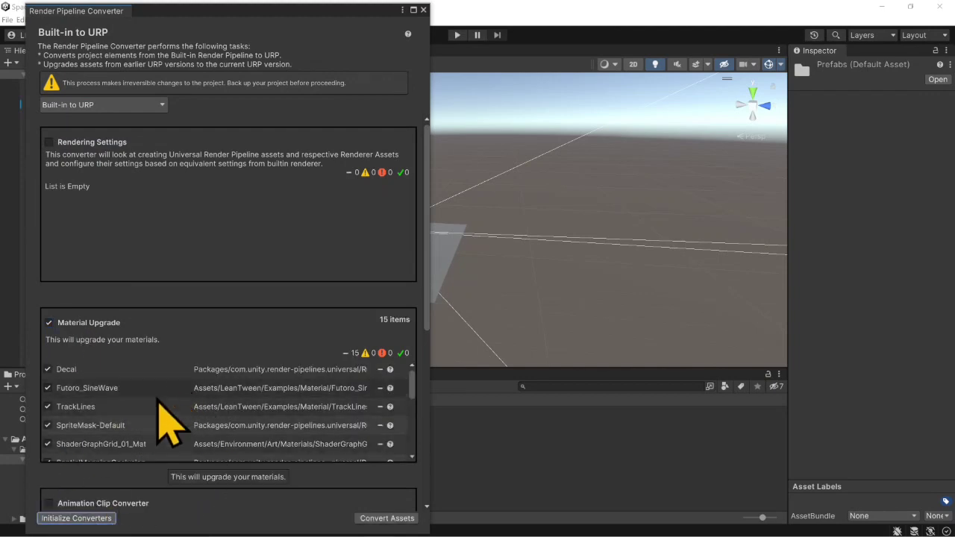
scroll(156, 406, "down", 8)
scroll(153, 425, "down", 3)
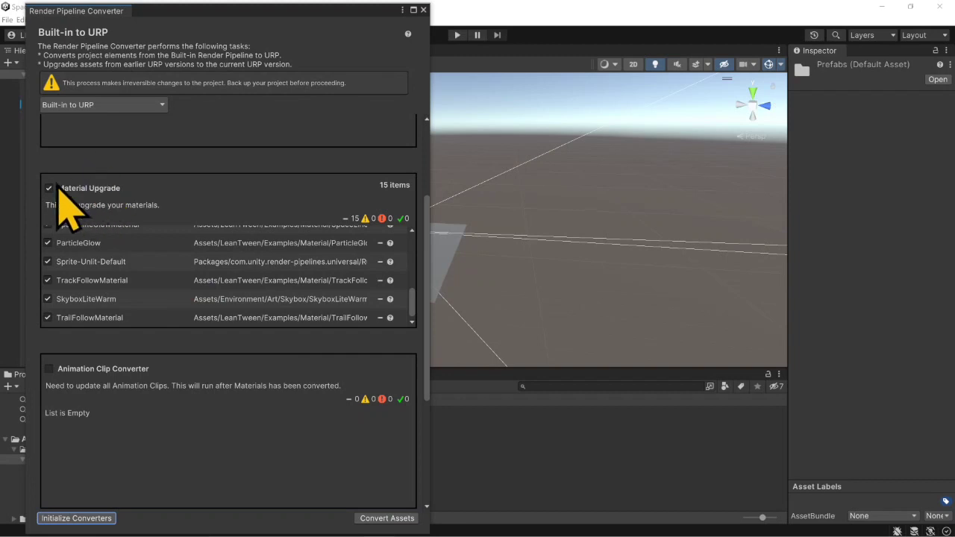
left_click(423, 11)
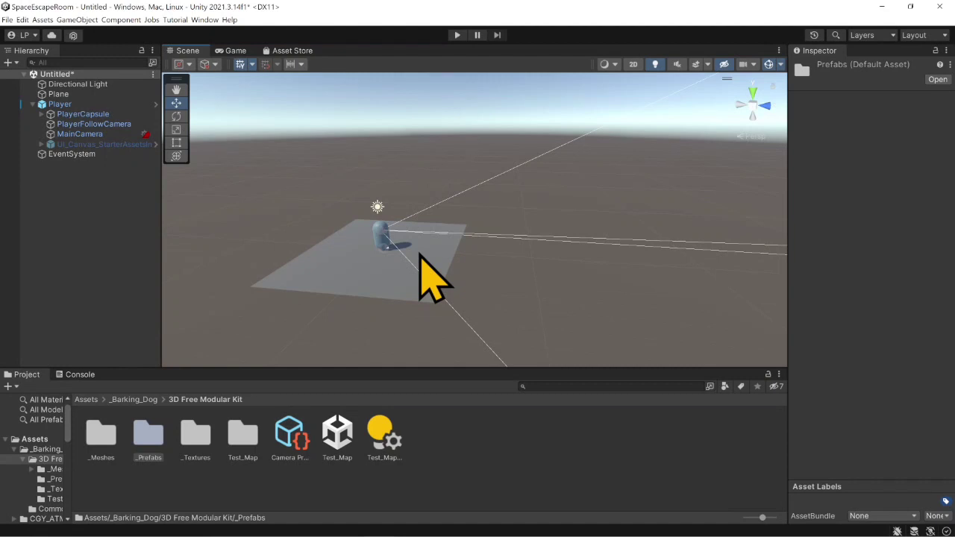
- Place the Floor_01 prefab from the modular kit's _Prefabs folder in the scene and reset its transform
double_click(153, 448)
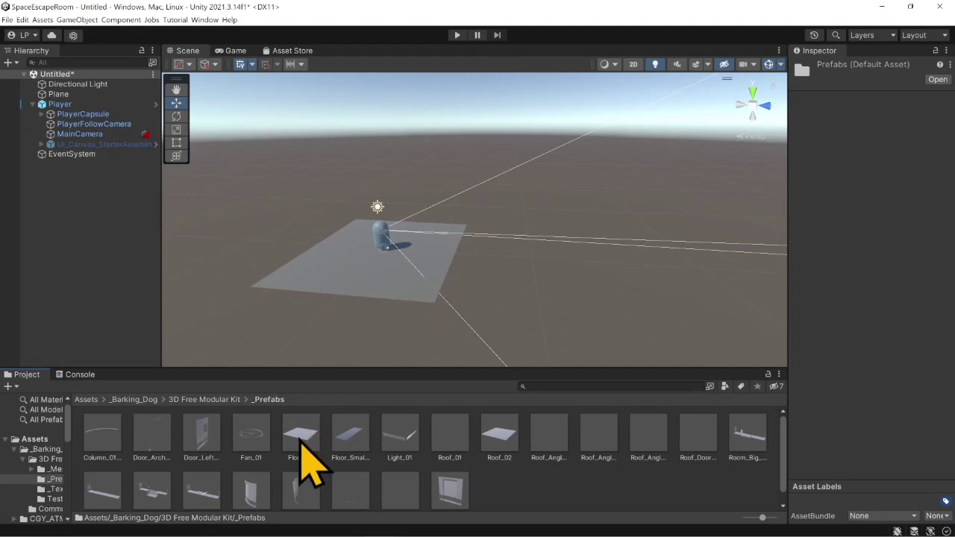
left_click_drag(302, 452, 351, 288)
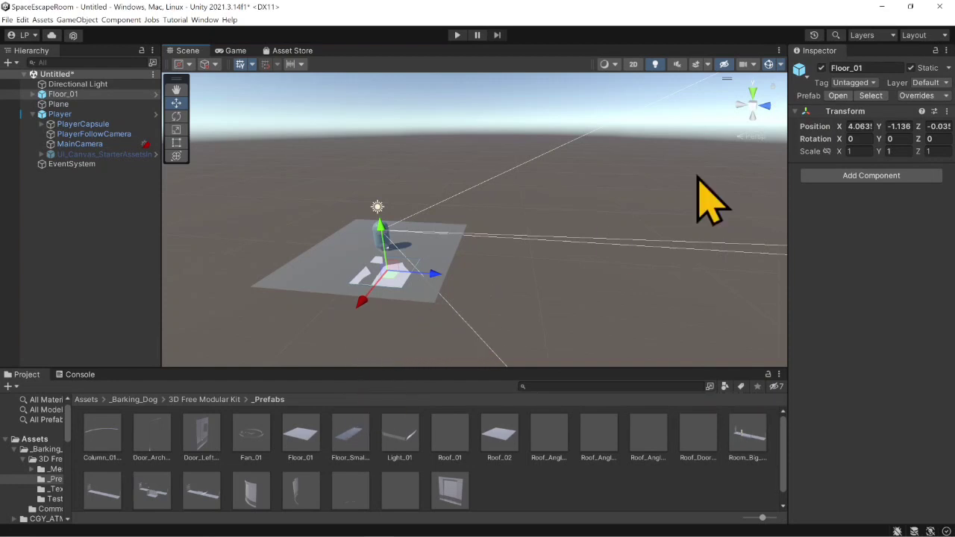
right_click(845, 112)
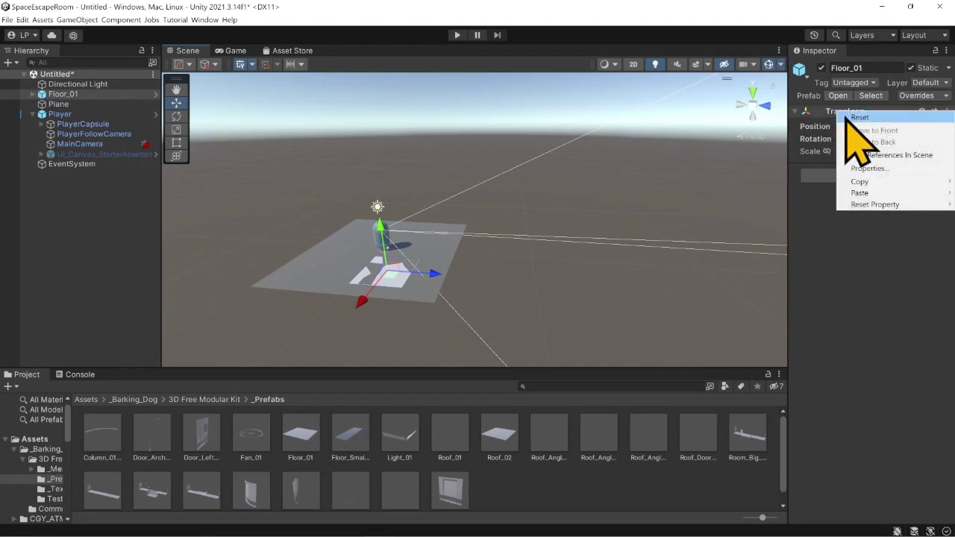
left_click(855, 118)
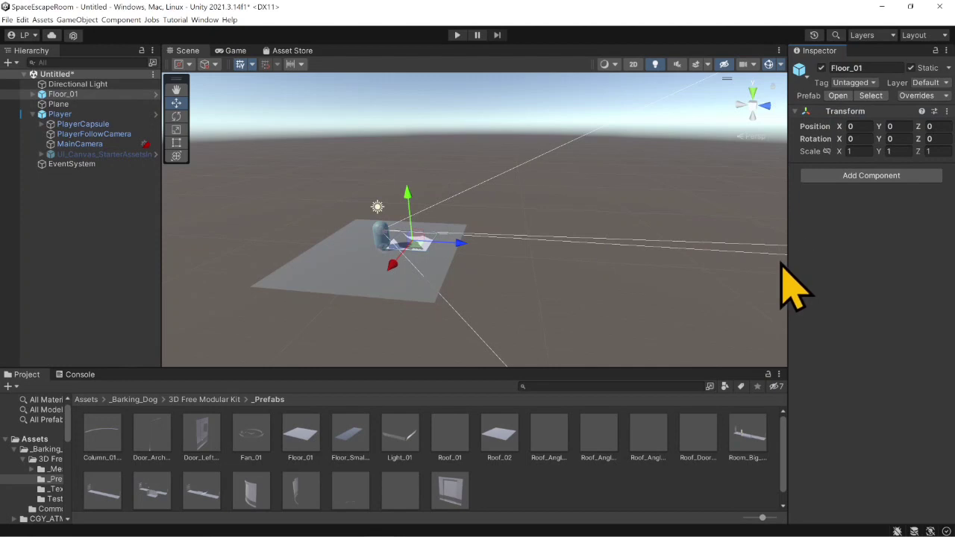
left_click(384, 152)
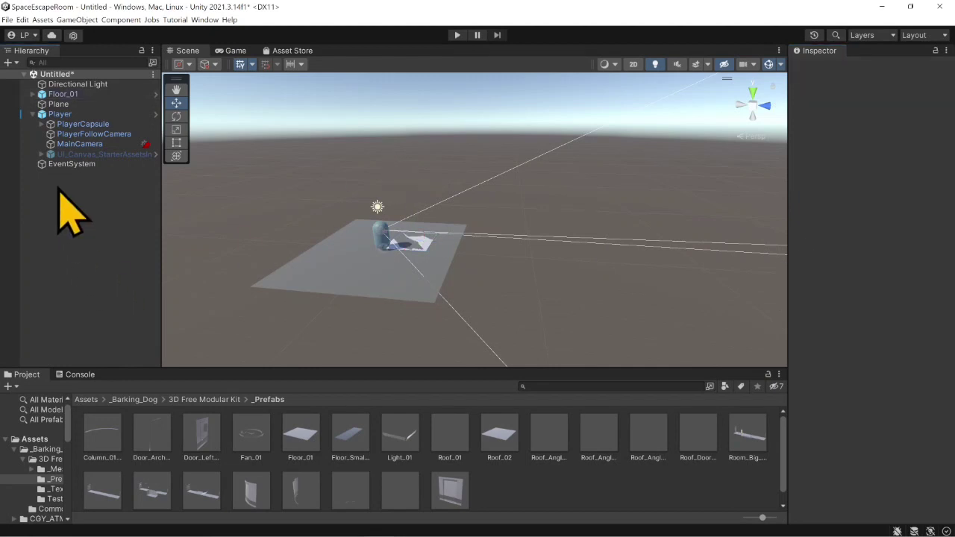
- Deactivate the Plane so that only the Floor_01 tile remains beside the player, and inspect the tile up close
left_click(72, 96)
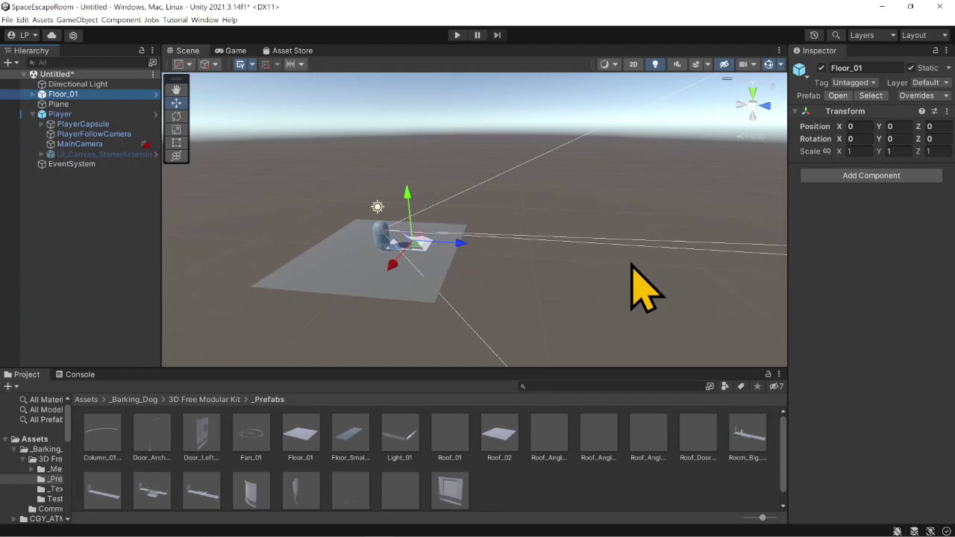
scroll(396, 273, "up", 3)
left_click_drag(396, 273, 461, 282, "alt")
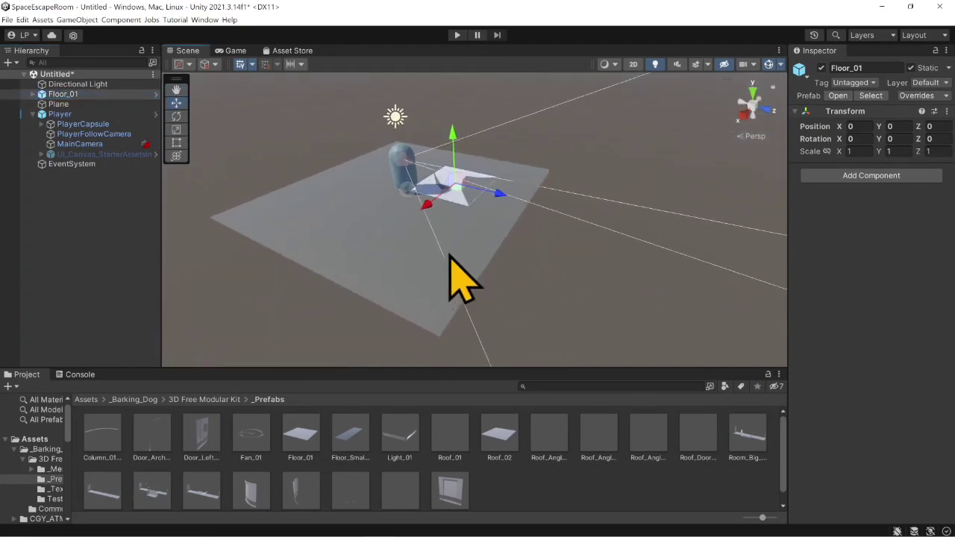
scroll(449, 255, "up", 3)
middle_click_drag(451, 237, 474, 264)
left_click(72, 106)
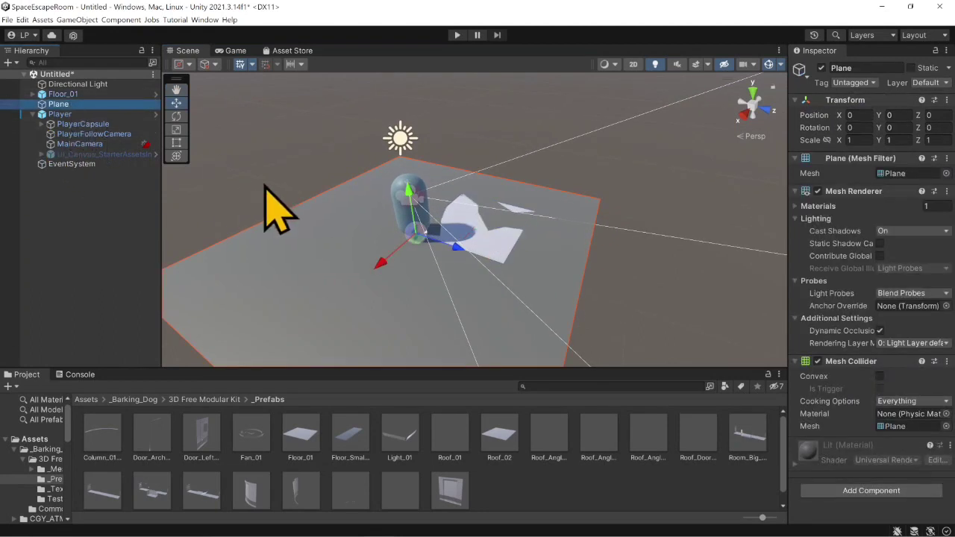
left_click(822, 68)
scroll(396, 287, "up", 3)
left_click_drag(396, 284, 501, 250, "alt")
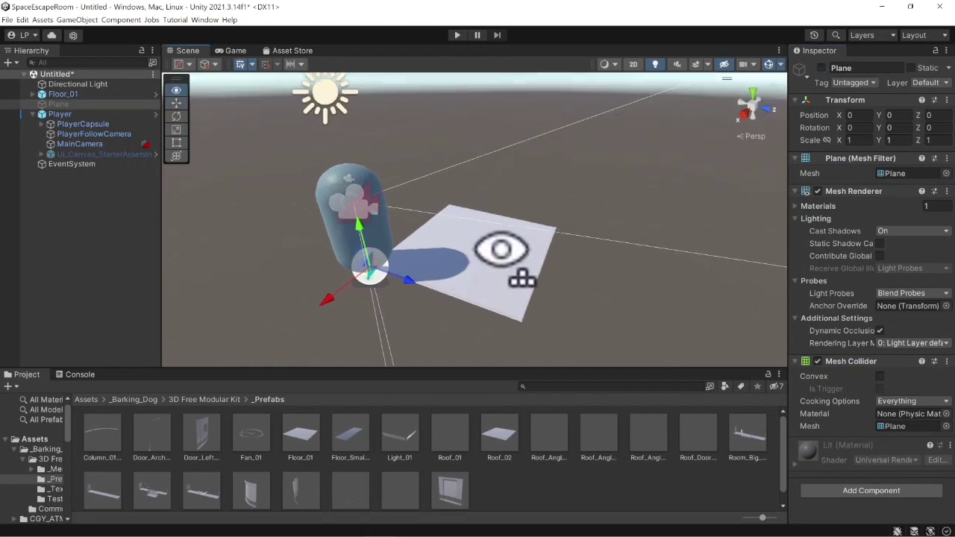
- Duplicate the Floor_01 tile and vertex-snap the copy edge to edge with the original along the X axis, at X 3
left_click(63, 94)
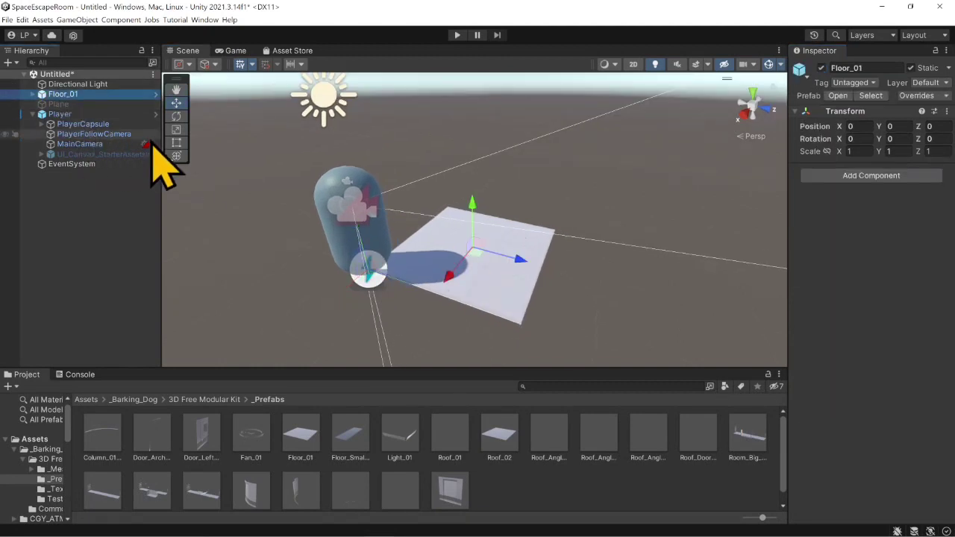
key("ctrl+d")
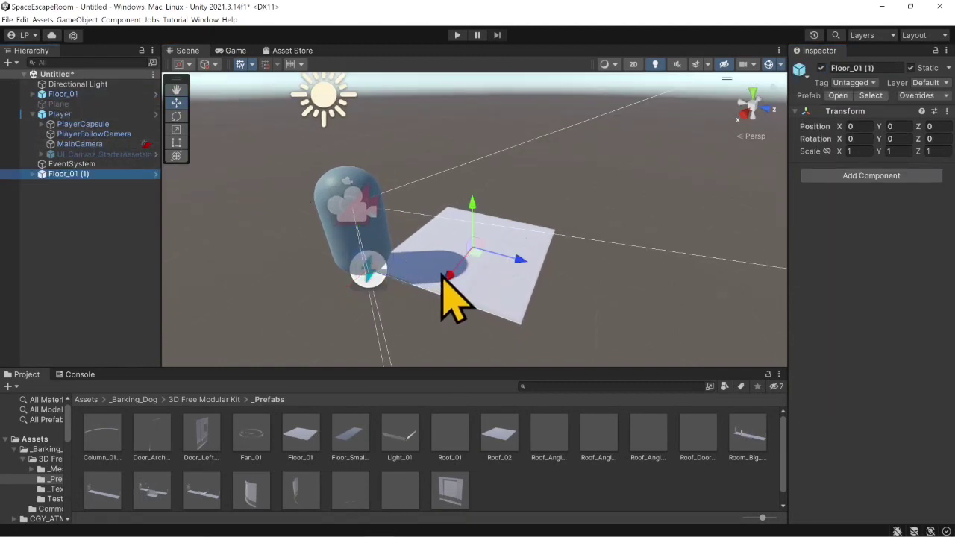
left_click_drag(448, 276, 391, 358)
middle_click_drag(477, 315, 435, 237)
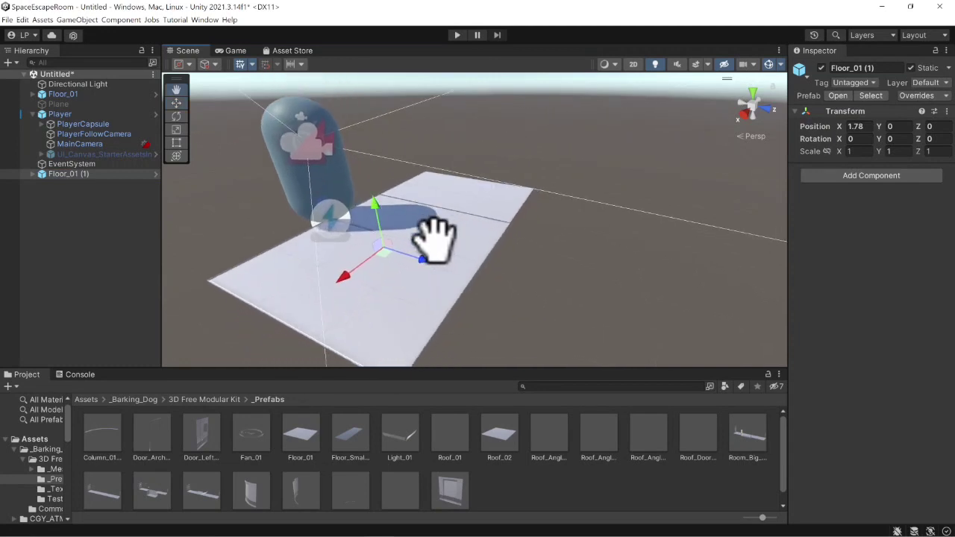
left_click_drag(341, 275, 221, 343)
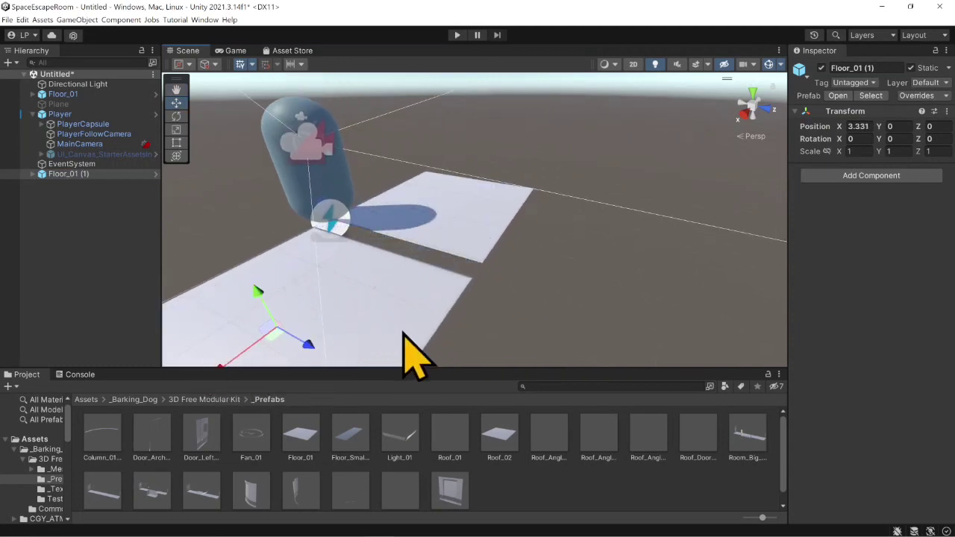
key("v")
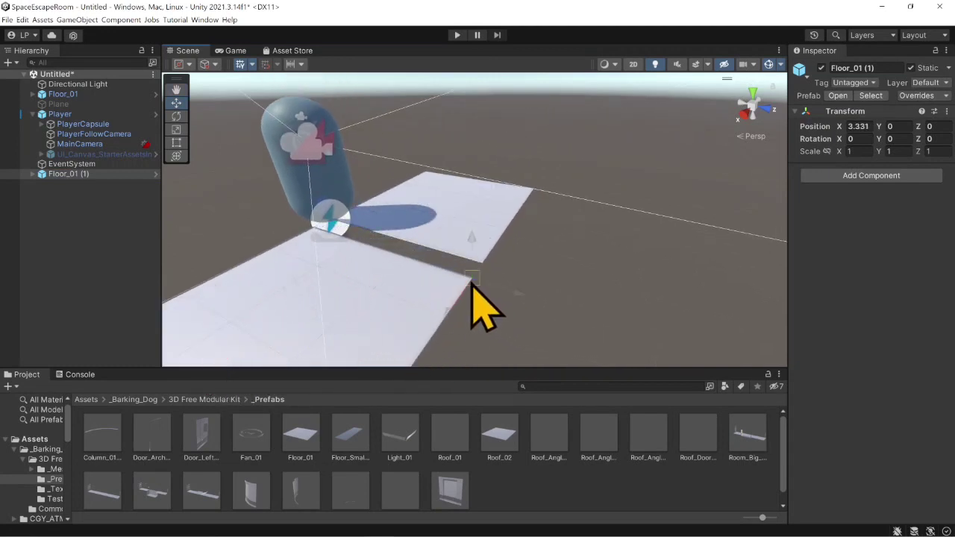
left_click_drag(472, 282, 475, 279)
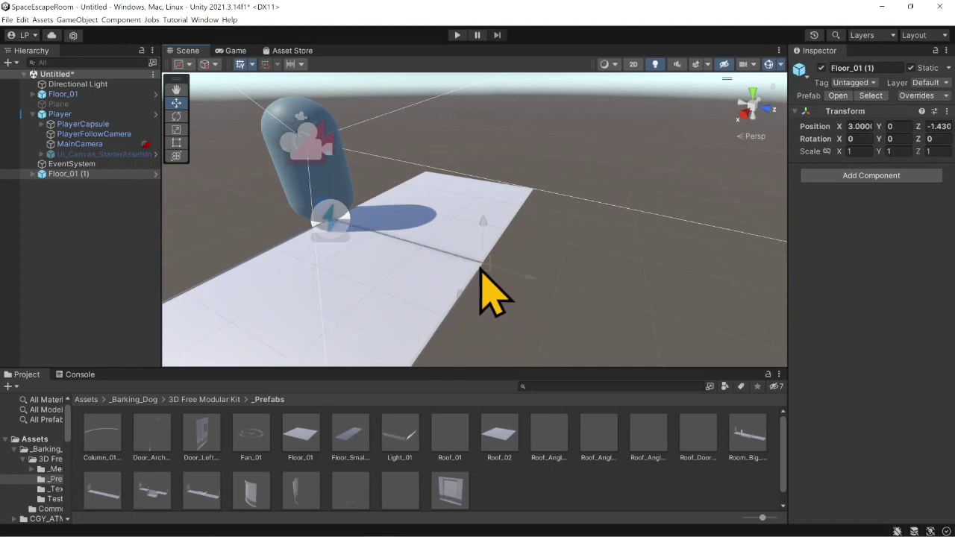
key("v")
scroll(476, 273, "down", 1)
scroll(305, 228, "down", 1)
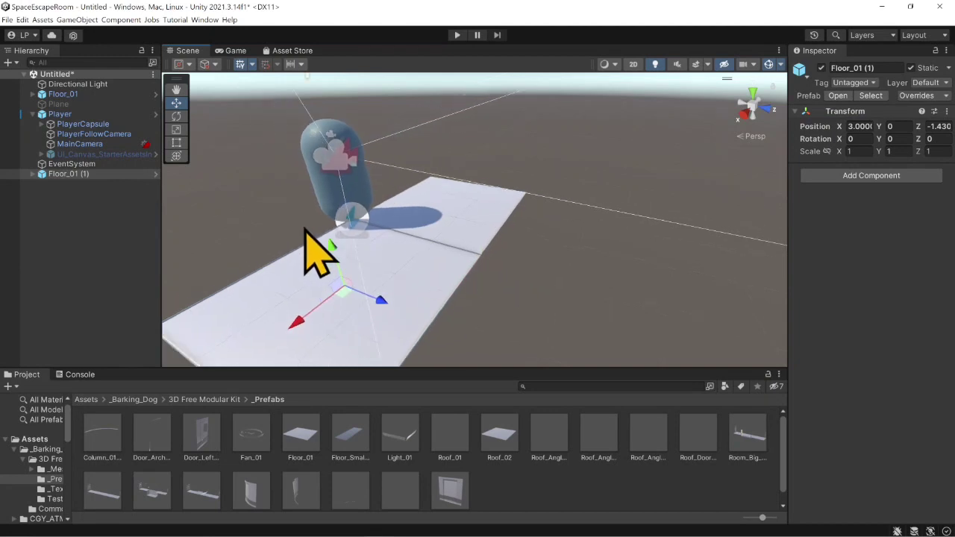
scroll(314, 238, "down", 3)
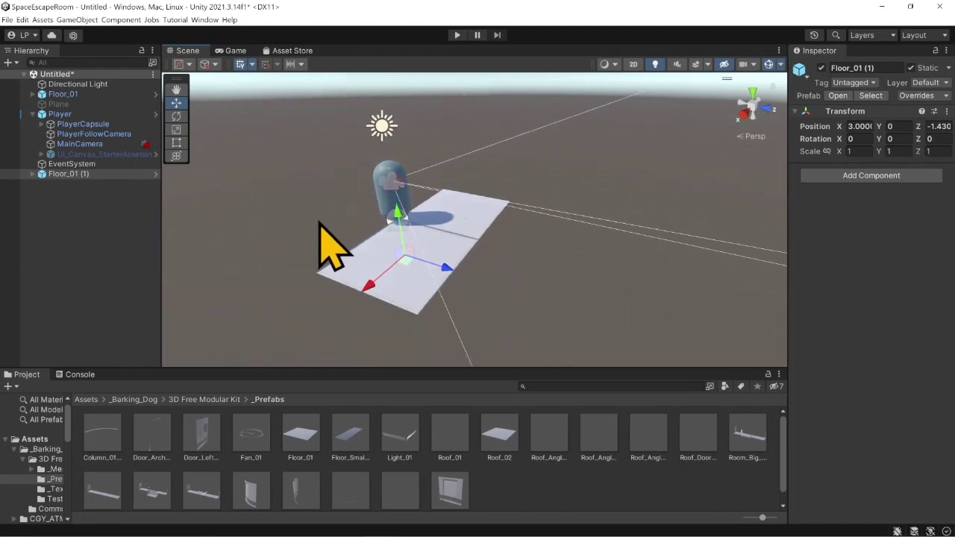
- Duplicate both floor tiles together and vertex-snap the copies alongside the originals to form a 2 by 2 floor
left_click(79, 94, "ctrl")
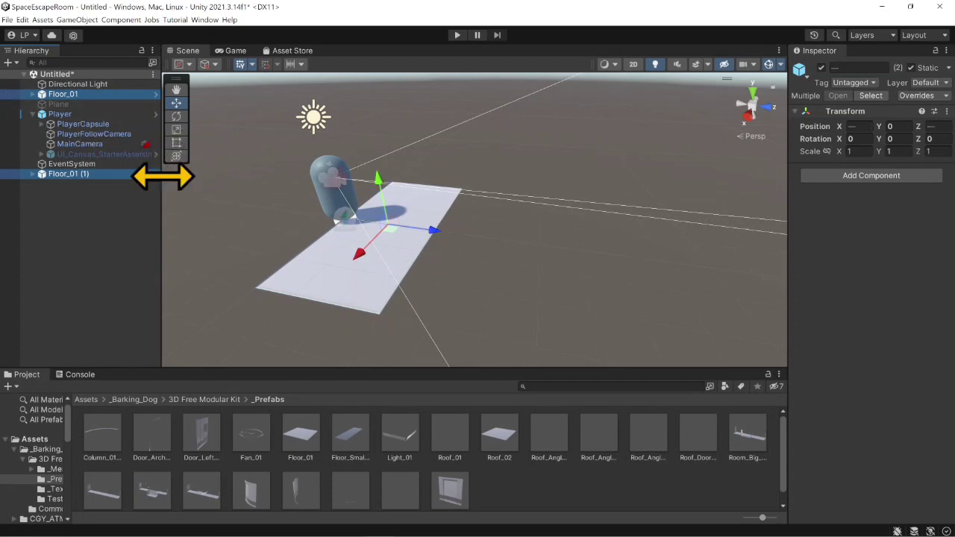
key("ctrl+d")
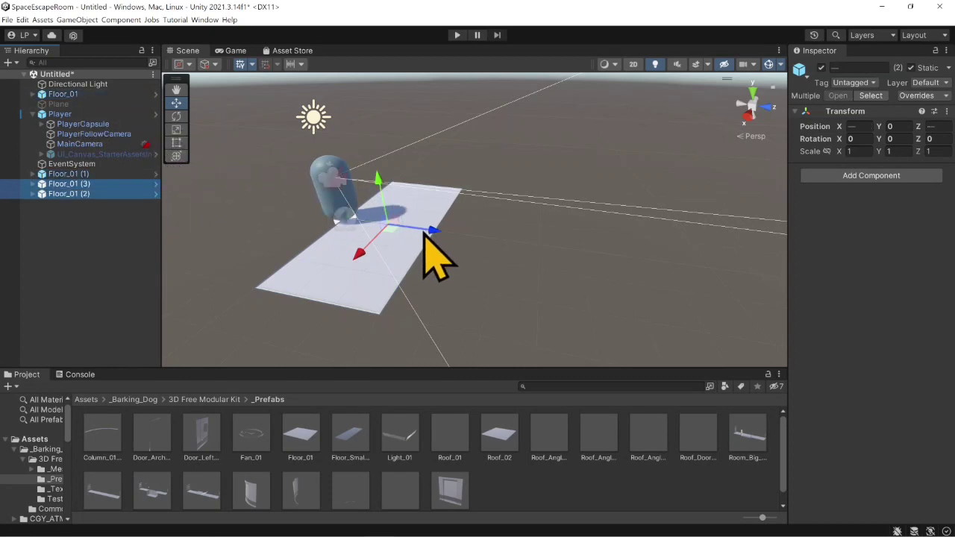
left_click_drag(424, 232, 303, 254)
middle_click_drag(303, 254, 478, 258)
key("v")
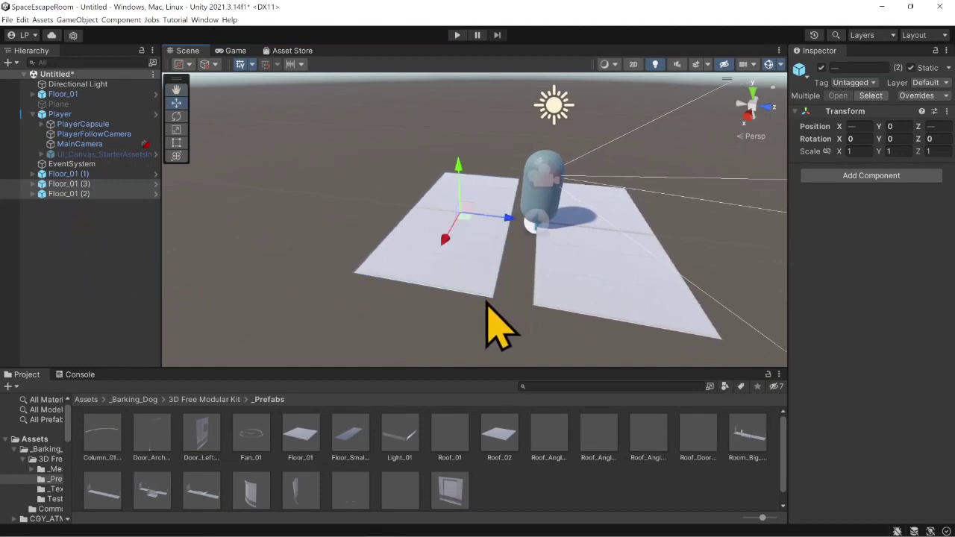
left_click_drag(491, 301, 527, 302)
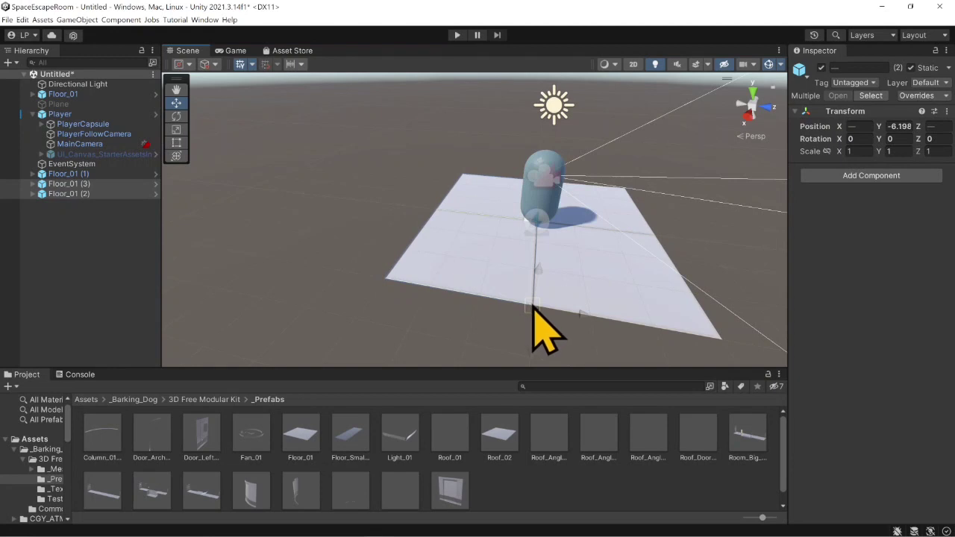
scroll(534, 305, "up", 3)
middle_click_drag(533, 306, 516, 296)
scroll(516, 297, "up", 4)
scroll(581, 299, "down", 1)
scroll(581, 300, "down", 5)
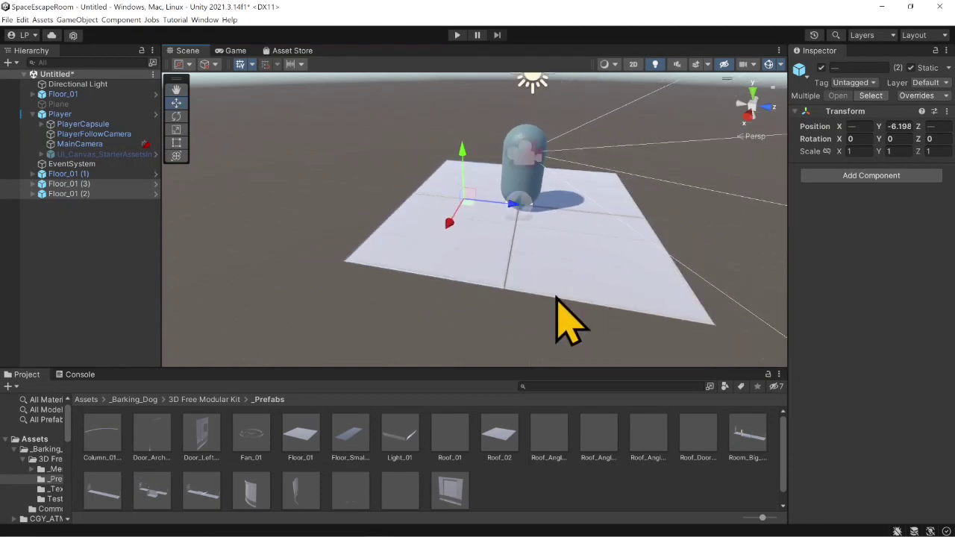
- Duplicate all four floor tiles and join the copies to the existing ones along the Z axis, forming a 2 by 4 floor
middle_click_drag(563, 256, 498, 309)
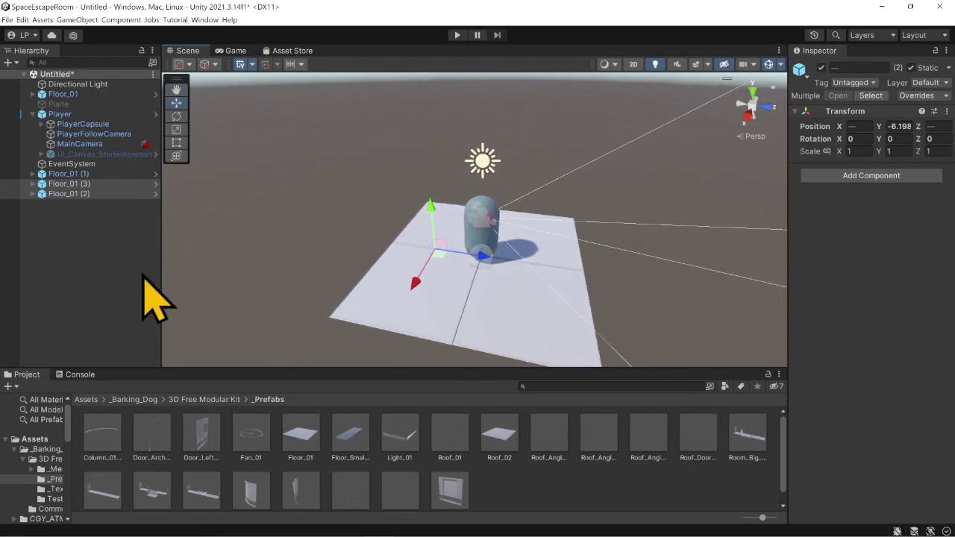
left_click(93, 173, "ctrl")
left_click(67, 98, "ctrl")
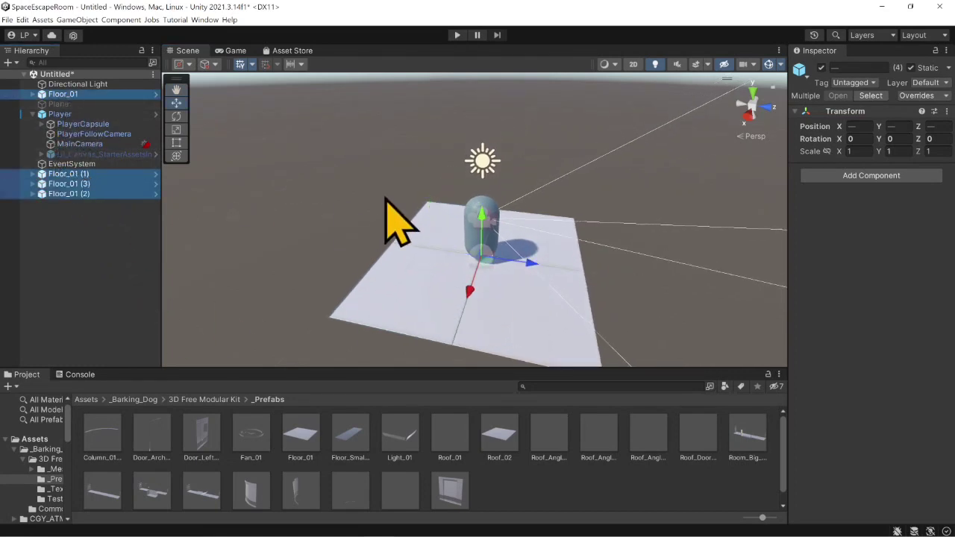
key("ctrl+d")
left_click_drag(537, 298, 319, 322)
middle_click_drag(447, 274, 508, 291)
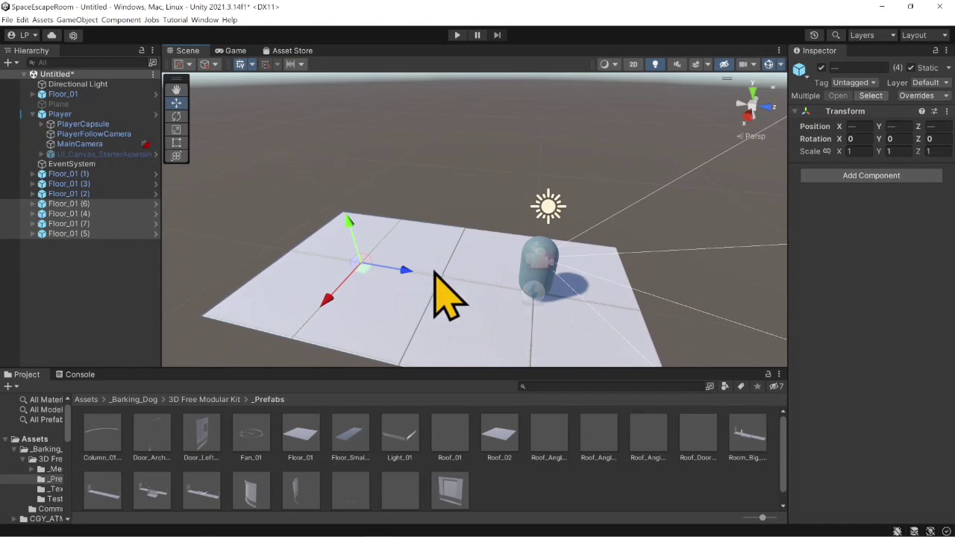
right_click_drag(435, 272, 349, 280)
right_click_drag(573, 201, 503, 222)
middle_click_drag(503, 222, 452, 192)
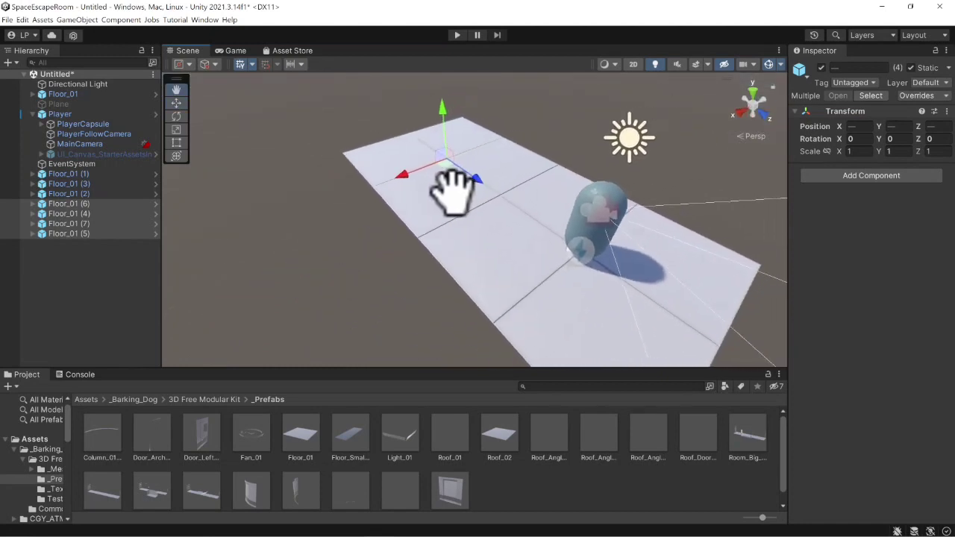
- Duplicate all eight floor tiles and vertex-snap the copies along the X axis to form a 4 by 4 floor
left_click(81, 195, "ctrl")
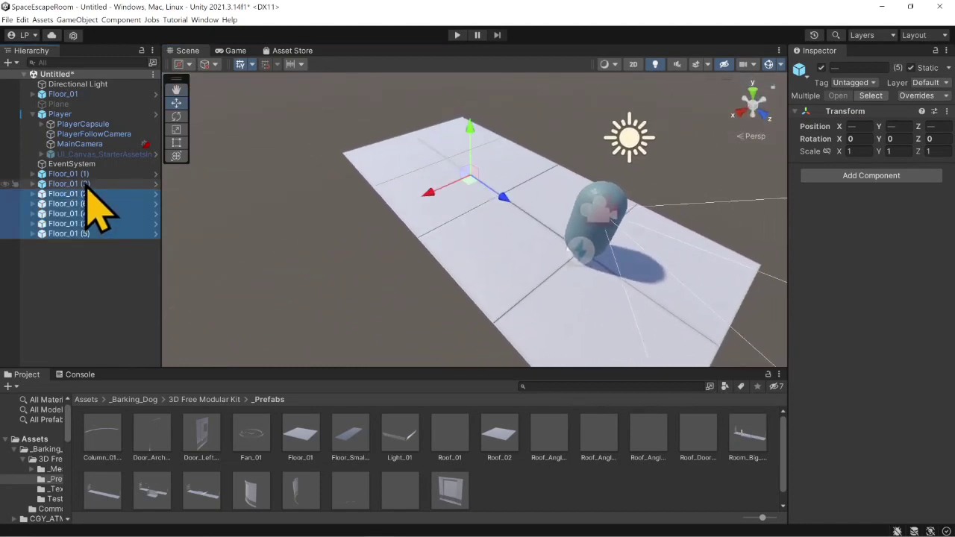
left_click(90, 95, "ctrl")
key("ctrl+d")
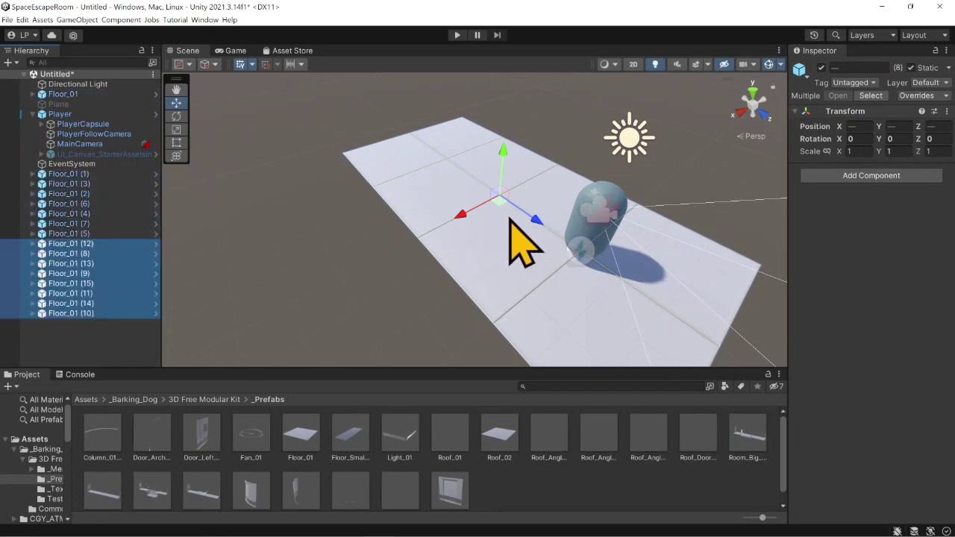
left_click_drag(459, 217, 309, 284)
middle_click_drag(309, 283, 335, 214)
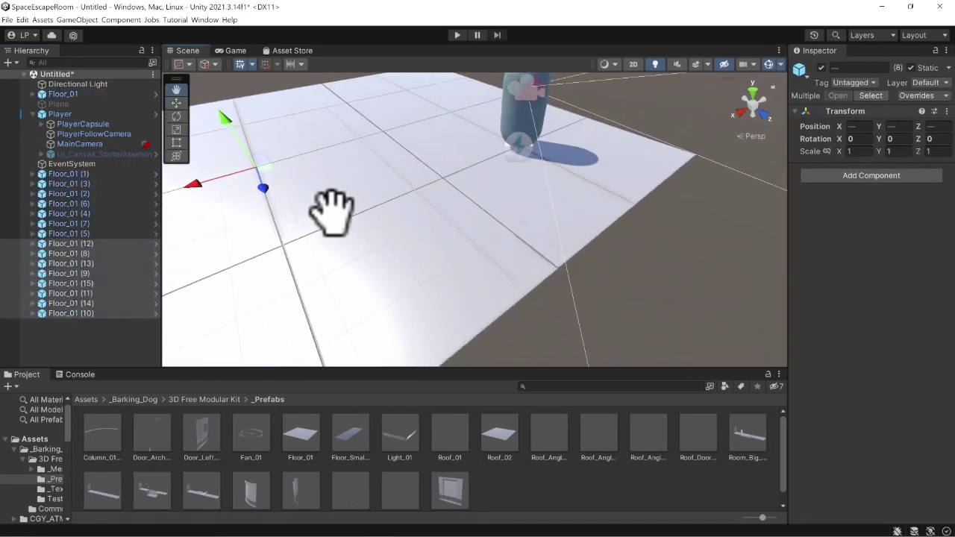
middle_click_drag(254, 216, 321, 220)
left_click_drag(308, 199, 216, 221)
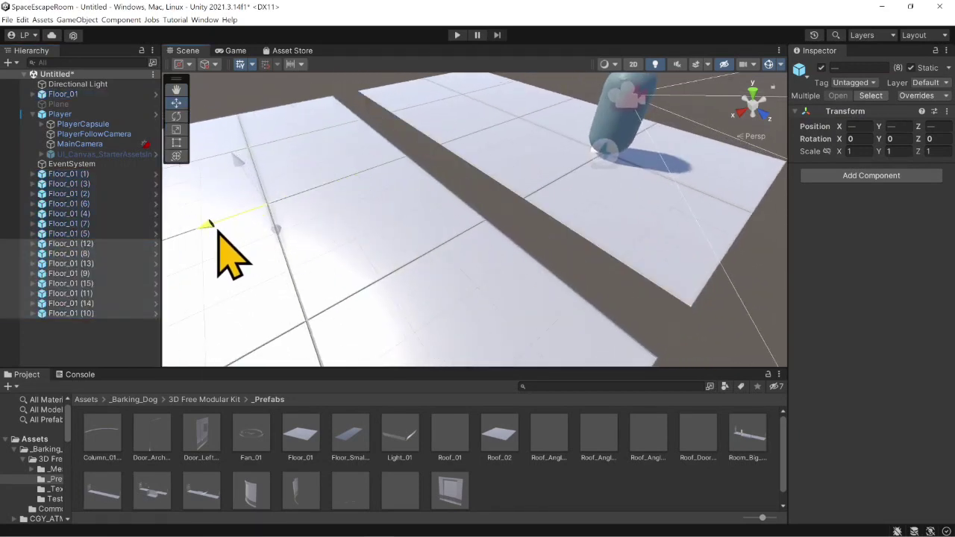
left_click_drag(655, 357, 682, 312)
middle_click_drag(655, 305, 578, 338)
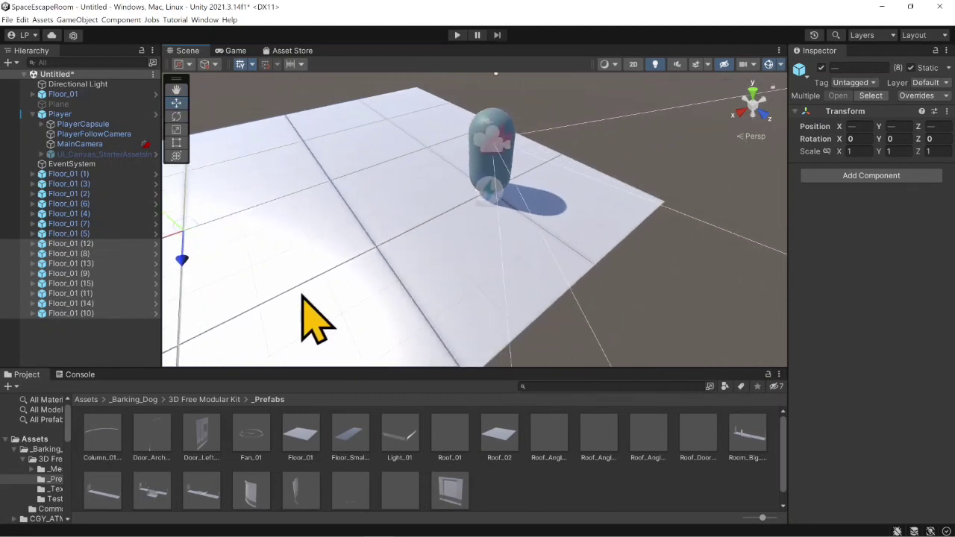
- Duplicate the eight selected floor tiles and vertex-snap the copies to the opposite edge of the floor, beyond the player
key("ctrl+d")
scroll(288, 299, "down", 4)
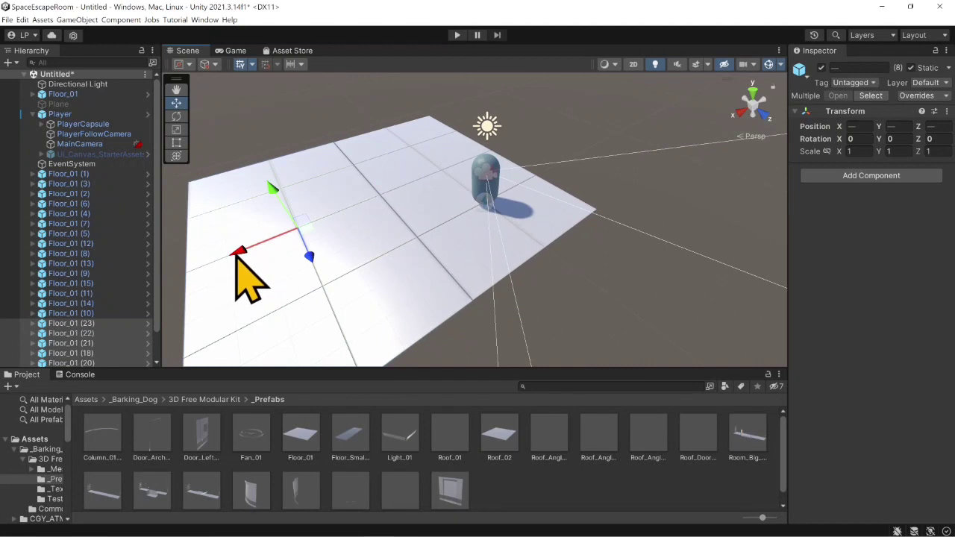
left_click_drag(236, 261, 517, 171)
middle_click_drag(517, 171, 524, 205)
scroll(526, 207, "up", 4)
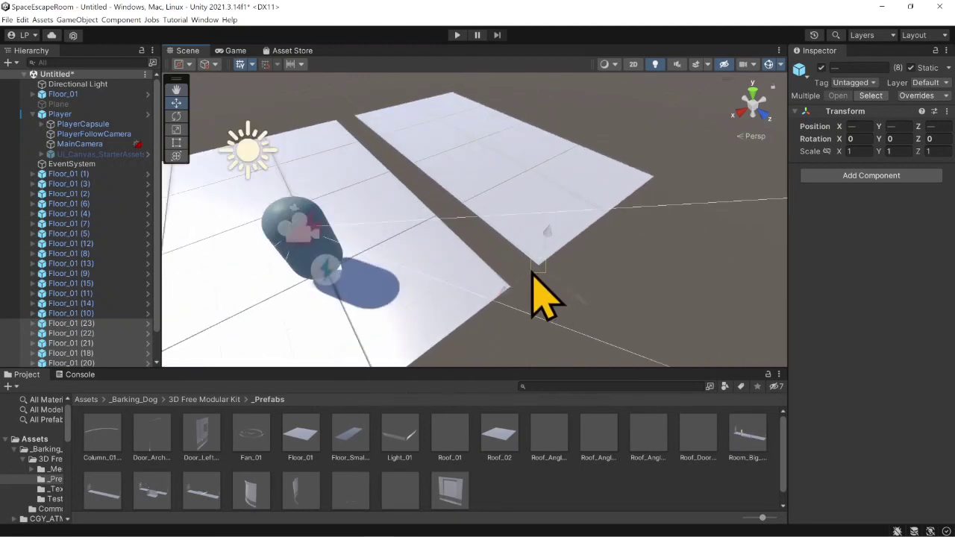
left_click_drag(531, 274, 511, 285)
right_click_drag(561, 236, 416, 251)
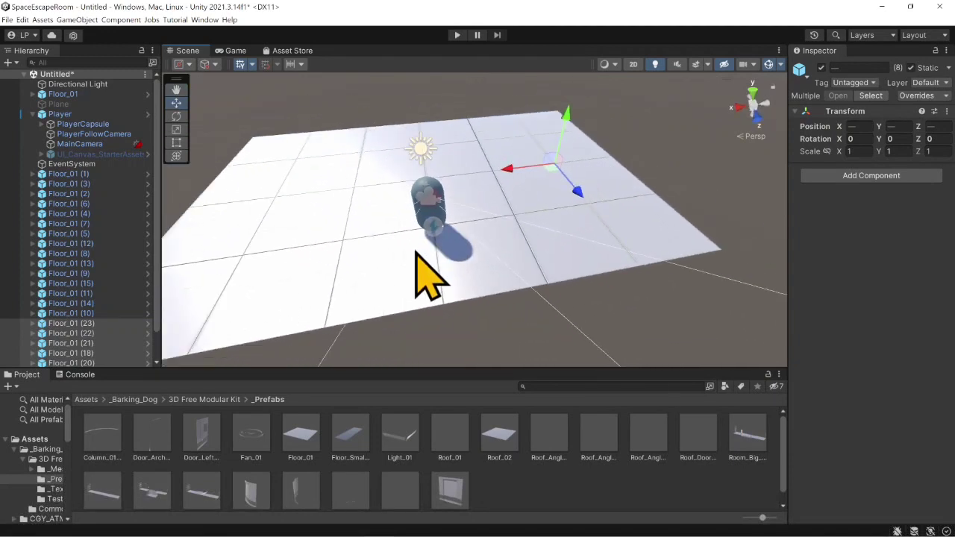
scroll(413, 251, "down", 3)
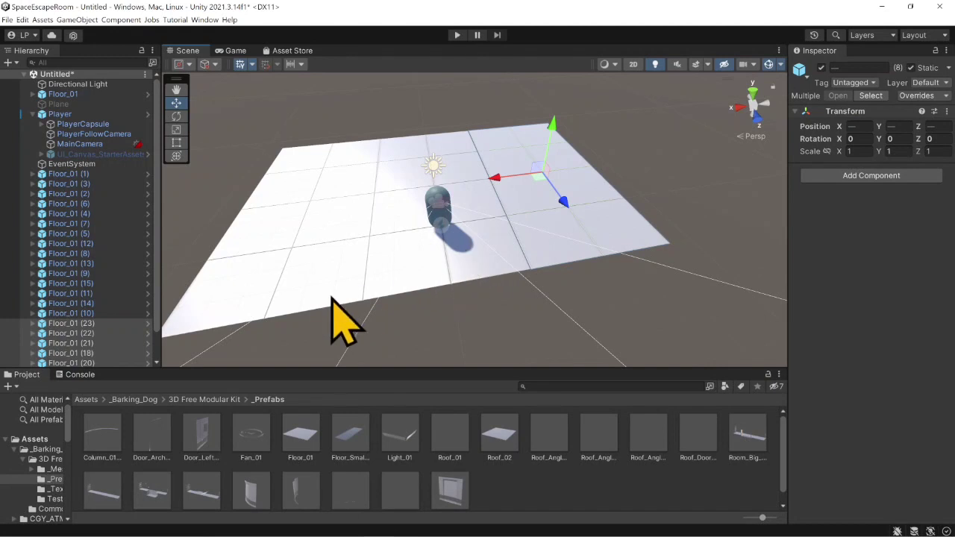
- Place the Wall_Simple_01 prefab on the far corner of the floor, aligned with the floor's outer edge
scroll(405, 301, "up", 3)
left_click_drag(405, 301, 625, 218, "alt")
left_click_drag(345, 321, 499, 287, "alt")
scroll(413, 473, "down", 2)
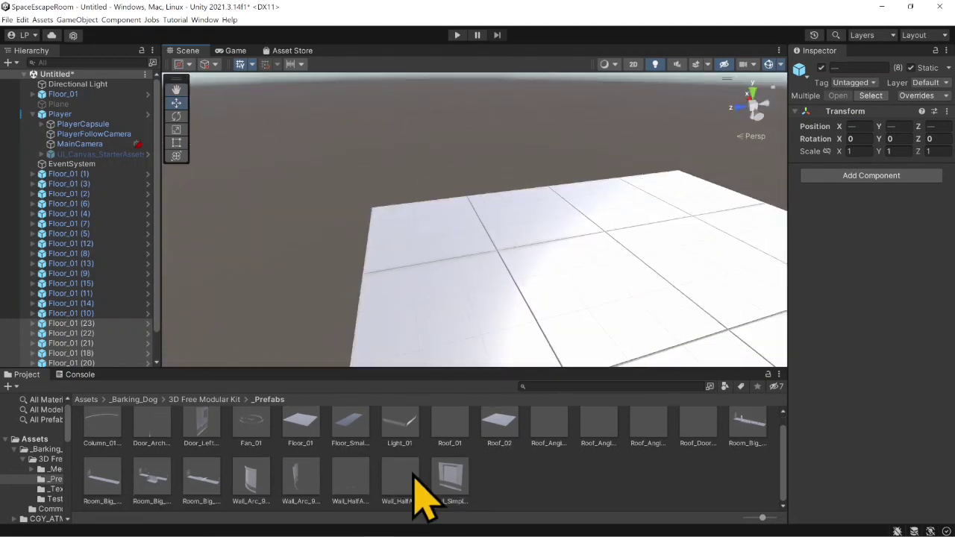
left_click_drag(449, 479, 372, 212)
scroll(414, 276, "up", 5)
left_click_drag(413, 277, 411, 276)
scroll(465, 247, "down", 5)
- Duplicate the wall repeatedly and snap the copies edge to edge into a row of four along the floor's edge
key("ctrl+d")
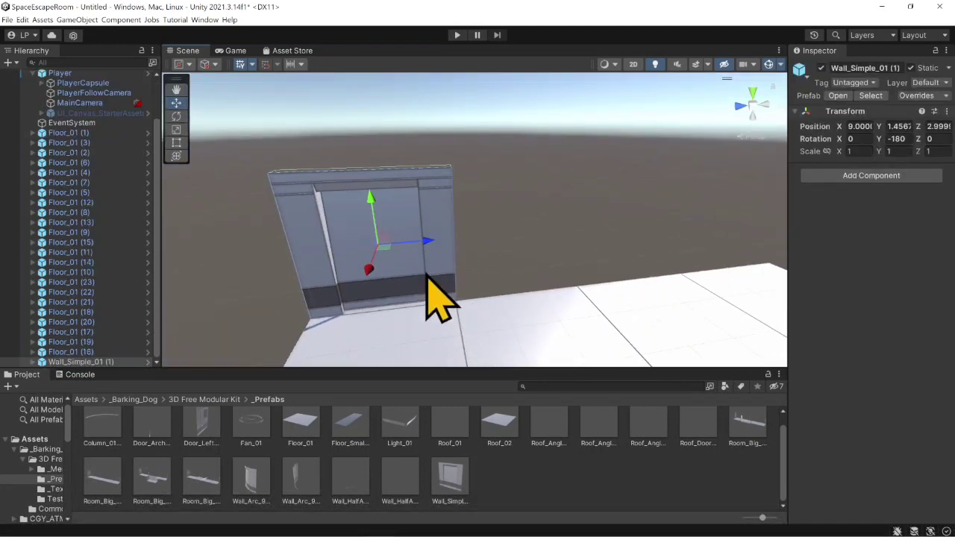
left_click_drag(427, 241, 620, 245)
scroll(529, 245, "up", 5)
scroll(409, 254, "down", 5)
left_click_drag(546, 245, 664, 216)
left_click(369, 232, "shift")
key("ctrl+d")
scroll(448, 216, "up", 4)
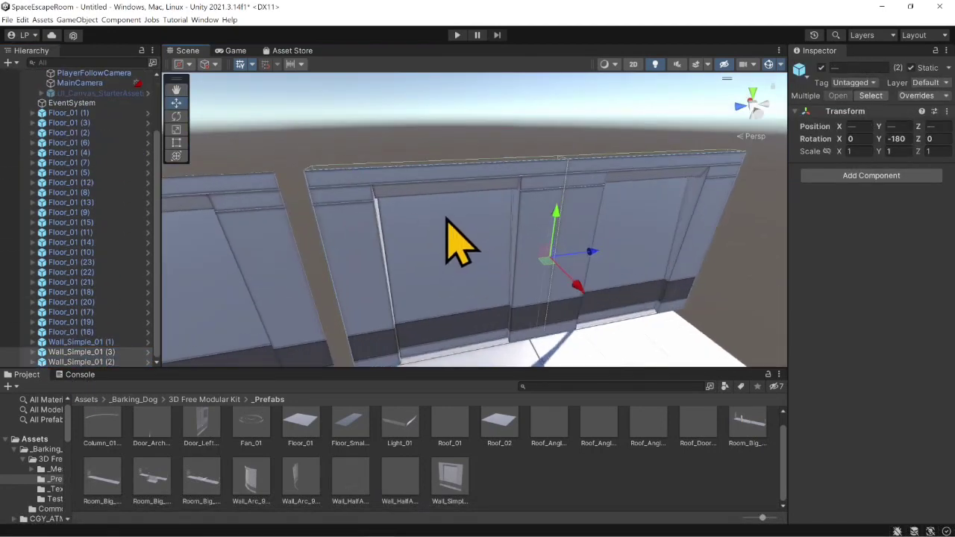
left_click_drag(308, 167, 275, 171)
scroll(358, 243, "down", 3)
scroll(358, 242, "down", 4)
- Duplicate the row of four walls with a Y rotation of -90 and snap it along the adjacent floor edge
left_click(103, 341, "ctrl")
scroll(103, 327, "up", 4)
left_click(90, 93, "ctrl")
key("e")
left_click_drag(442, 292, 361, 292)
key("ctrl+d")
key("w")
left_click_drag(418, 292, 605, 362, "alt")
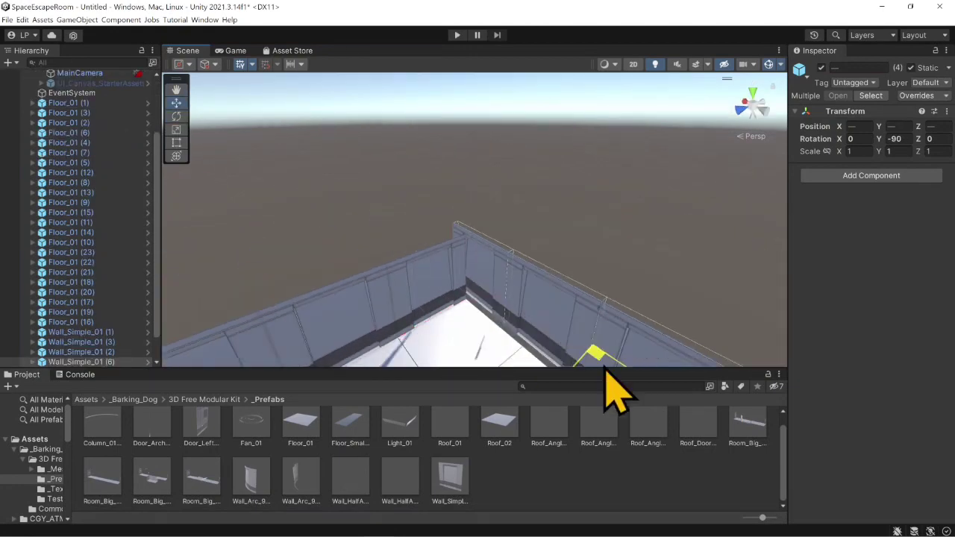
scroll(492, 237, "up", 5)
left_click_drag(492, 237, 481, 227)
scroll(398, 288, "down", 5)
middle_click_drag(478, 239, 714, 200)
- Duplicate the four walls again with a Y rotation of 0 and snap them along the floor edge opposite the first row
key("ctrl+d")
left_click_drag(697, 237, 644, 266)
middle_click_drag(644, 265, 457, 267)
left_click_drag(436, 284, 394, 290)
middle_click_drag(394, 290, 403, 227)
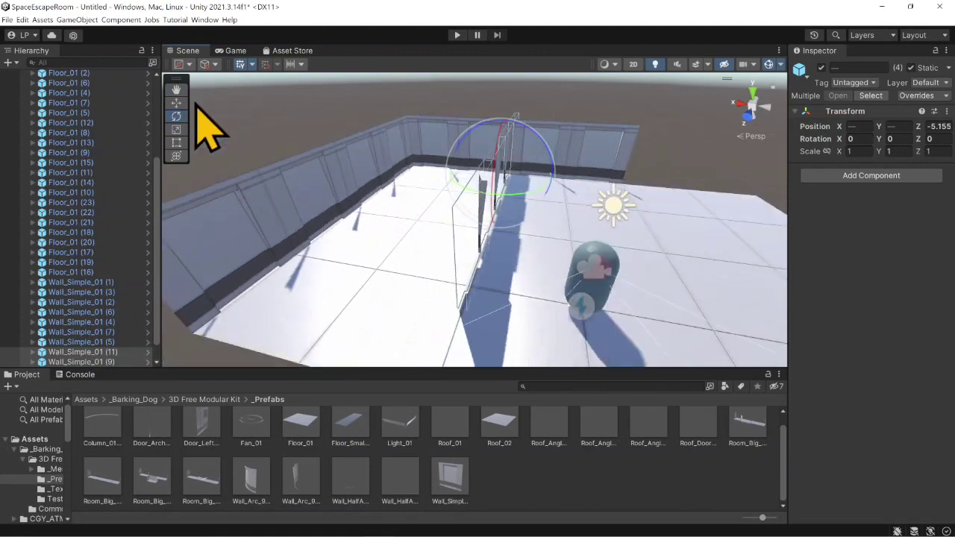
left_click(177, 103)
left_click_drag(478, 224, 418, 220, "alt")
left_click_drag(478, 171, 604, 187)
middle_click_drag(604, 187, 492, 127)
left_click_drag(560, 134, 515, 122)
scroll(586, 219, "up", 5)
scroll(547, 246, "down", 8)
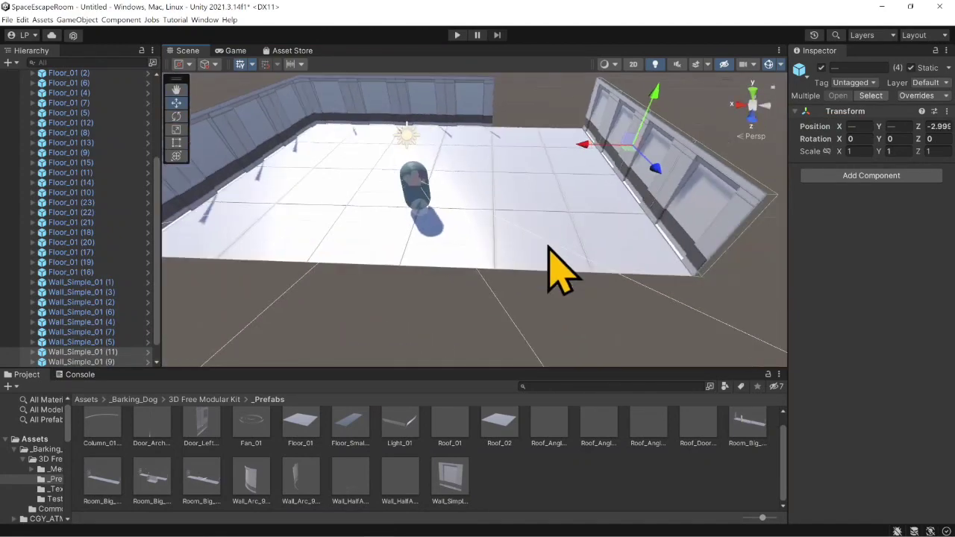
- Delete the eight extra floor tiles between the player and the newest wall row
left_click(547, 246)
left_click(611, 193, "shift")
left_click(522, 158, "shift")
left_click(554, 138, "shift")
key("Delete")
- Select the four walls of the detached row and vertex-snap them to the new outer edge of the floor near the player
left_click(683, 206)
left_click(653, 166, "shift")
left_click(625, 135, "shift")
left_click_drag(606, 169, 433, 158)
scroll(507, 258, "up", 5)
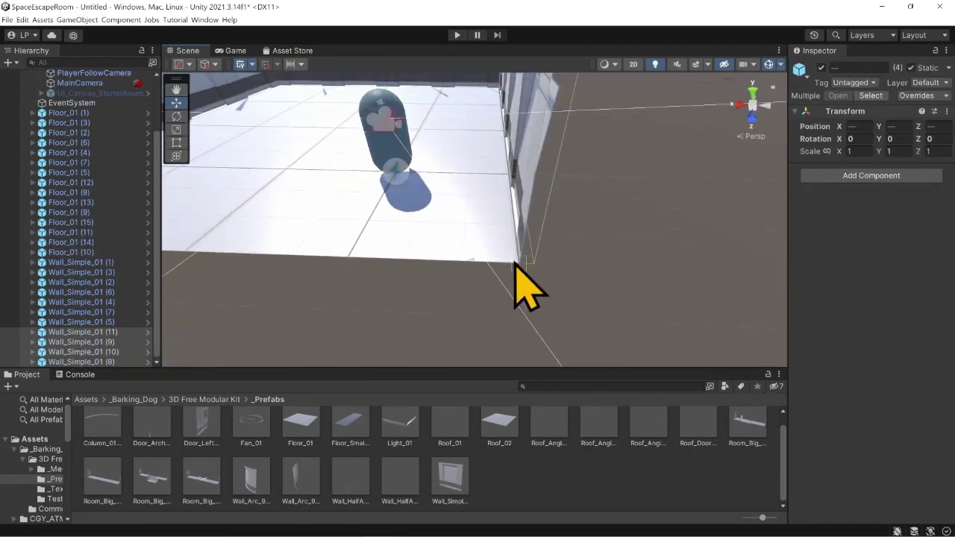
left_click_drag(514, 262, 540, 256, "alt")
- Place the Wall_Arc_90_02 prefab along the wall row near the player and shift a duplicate of it along that row
left_click_drag(452, 367, 451, 335)
left_click_drag(440, 261, 522, 257, "alt")
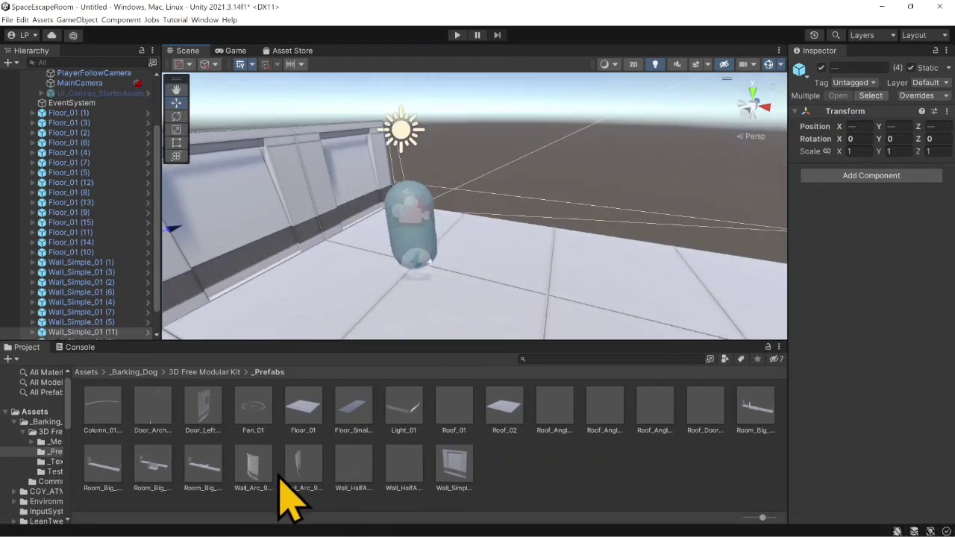
left_click_drag(301, 464, 478, 224)
left_click_drag(470, 240, 488, 241, "alt")
left_click_drag(520, 104, 525, 96)
mouse_move(470, 144)
left_mouse_down()
mouse_move(383, 156)
mouse_move(467, 174)
mouse_move(481, 138)
left_mouse_up()
scroll(433, 149, "up", 4)
left_click_drag(460, 195, 462, 201)
key("ctrl+d")
right_click_drag(481, 257, 373, 266)
left_click_drag(370, 265, 320, 249, "alt")
- Delete the two straight walls at the room corner and slide the duplicated curved wall toward the adjoining wall row
left_click(303, 209)
key("Delete")
left_click(369, 196)
key("Delete")
left_click(575, 224)
left_click_drag(514, 235, 506, 239)
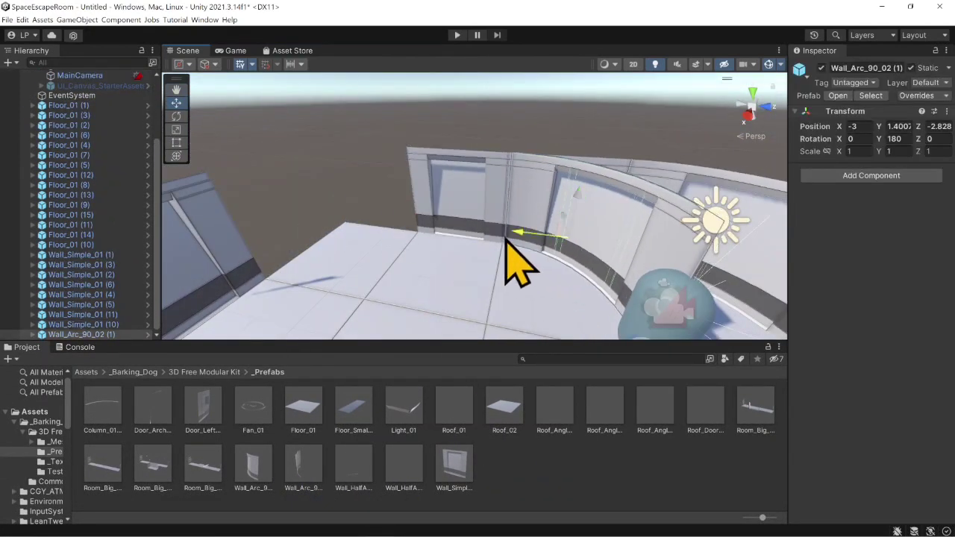
- Move the curved wall duplicate into its corner at about Z 7.15 and select the overlapping Wall_Simple_01 (6) at the next corner
middle_click_drag(308, 272, 373, 216)
left_click(176, 103)
left_click_drag(438, 150, 418, 123)
middle_click_drag(373, 171, 338, 257)
left_click(176, 116)
left_click_drag(403, 273, 373, 278)
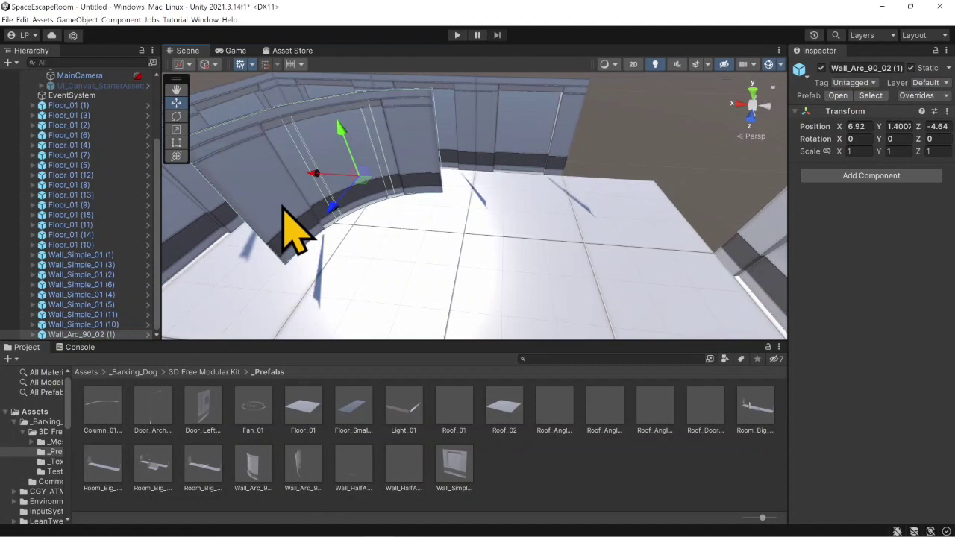
left_click(363, 219)
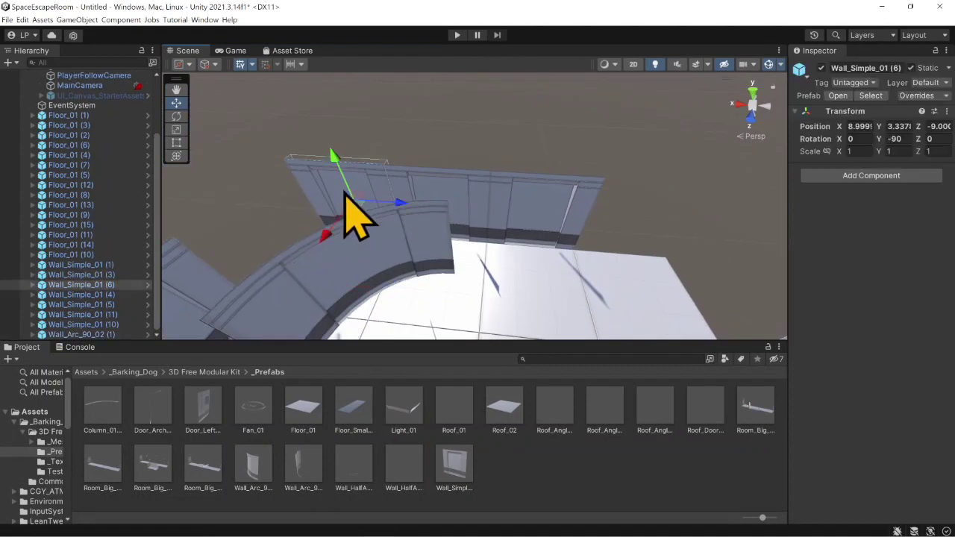
left_click(373, 172)
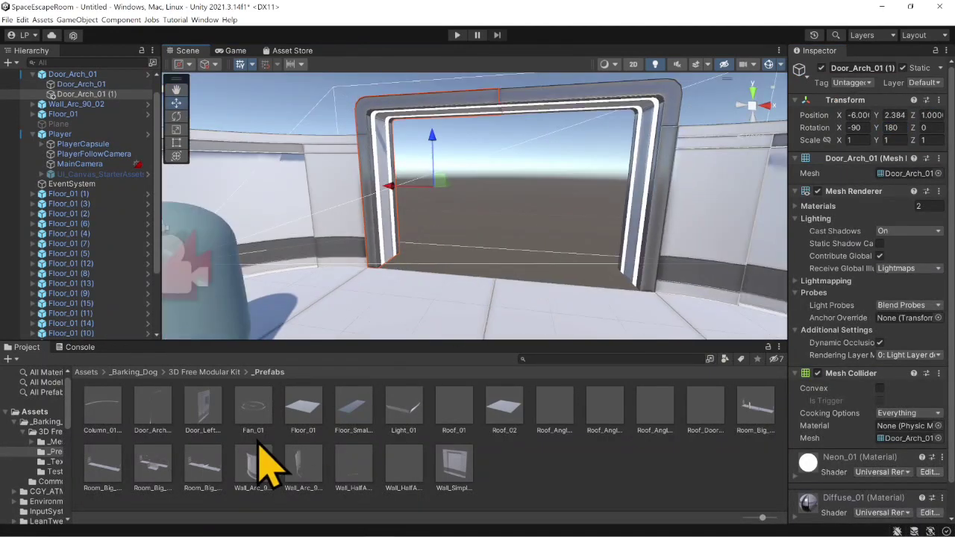
- Duplicate the Roof_01 piece above the straight walls and snap the duplicate beside the original
left_click_drag(256, 458, 406, 261)
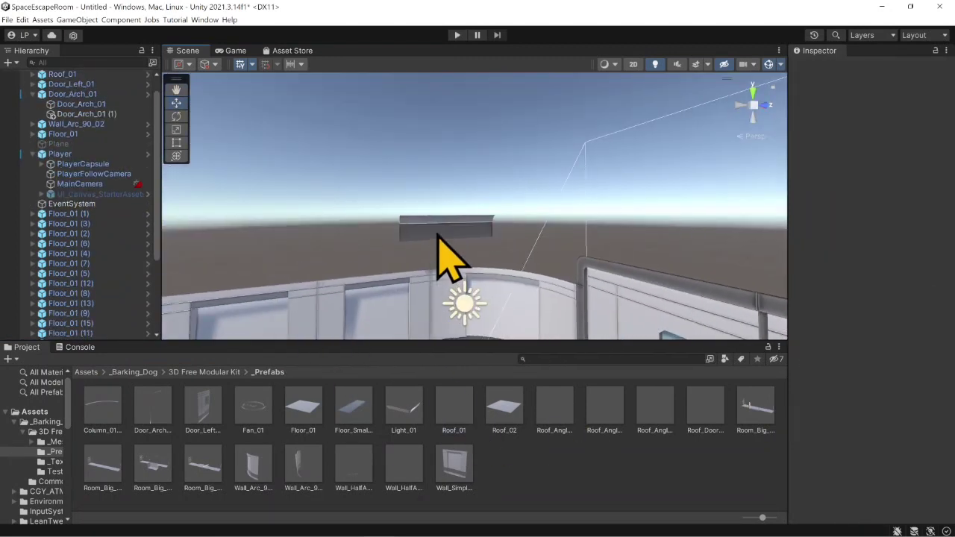
left_click(446, 227)
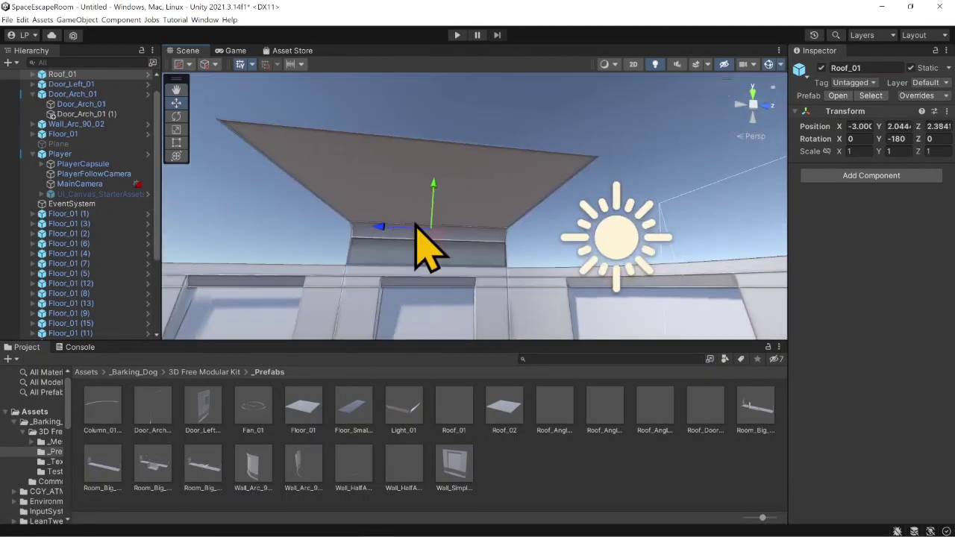
key("ctrl+d")
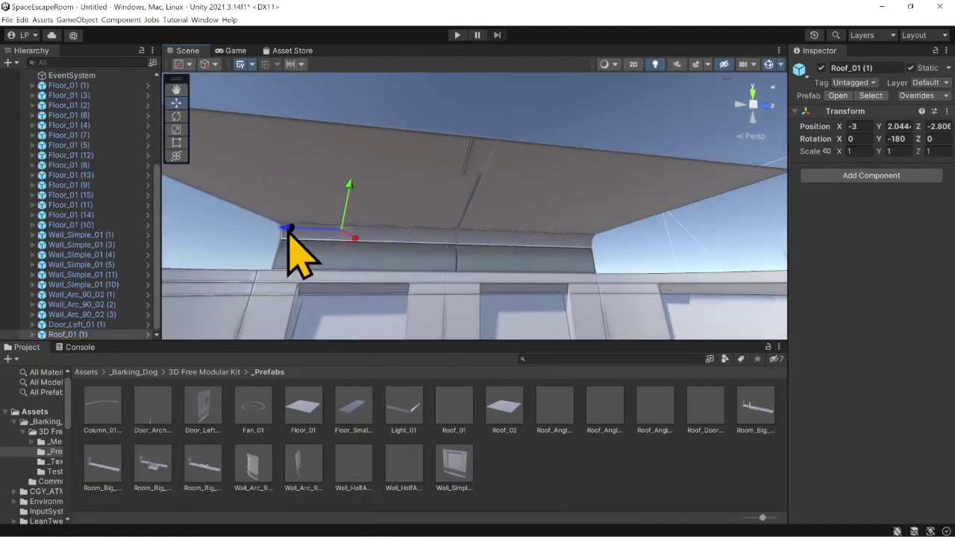
right_click_drag(494, 261, 437, 276)
scroll(478, 246, "down", 3)
left_click(575, 174, "shift")
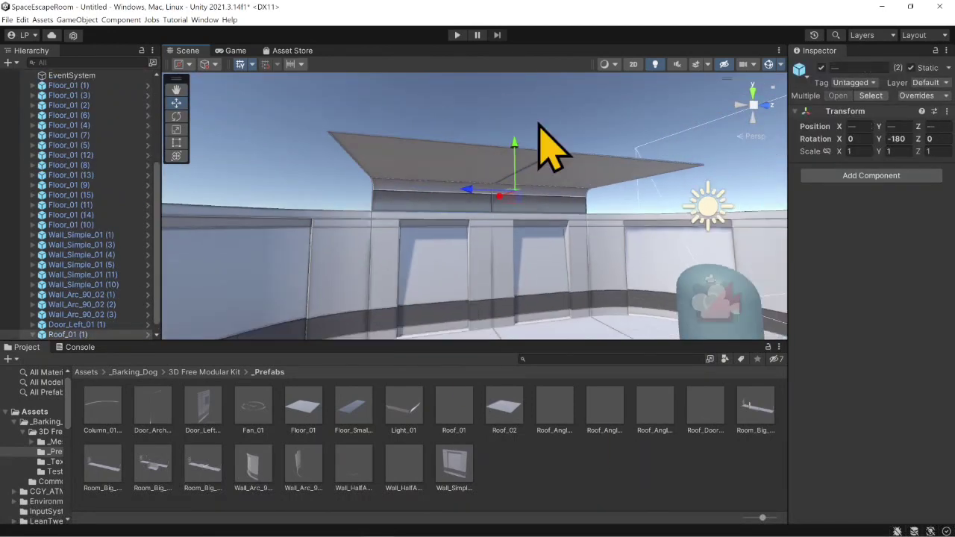
- Duplicate the pair of Roof_01 pieces and rotate the duplicates to a Y rotation of -270
middle_click_drag(539, 126, 329, 165)
scroll(60, 204, "down", 5)
key("ctrl+d")
right_click_drag(329, 164, 458, 177)
key("e")
left_click_drag(458, 177, 473, 139)
right_click_drag(473, 139, 440, 187)
- Vertex-snap the rotated pair of Roof_01 pieces along the top of the adjoining wall row
key("w")
left_click_drag(450, 192, 448, 195)
right_click_drag(446, 190, 310, 170)
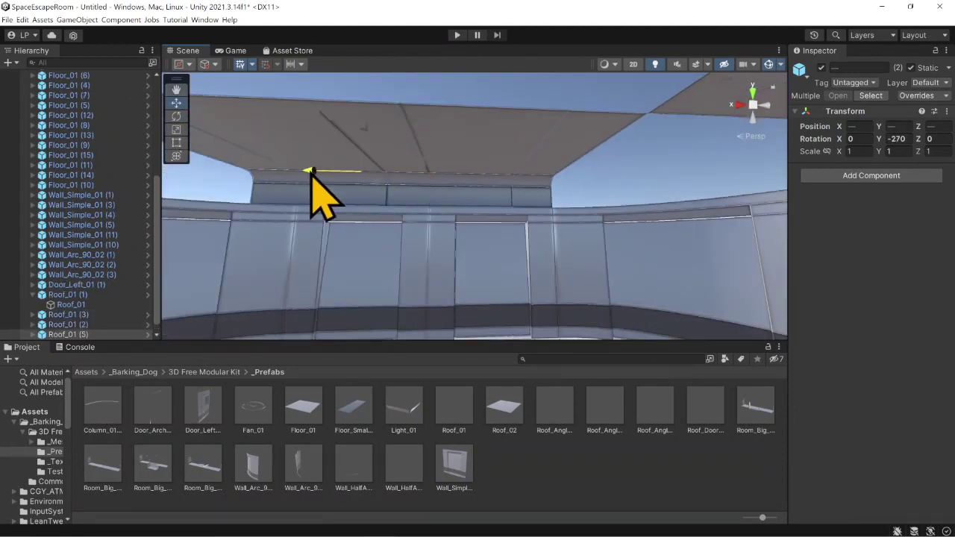
left_click_drag(290, 152, 336, 160)
right_click_drag(388, 175, 314, 183)
middle_click_drag(313, 183, 321, 187)
key("w")
left_click_drag(485, 189, 232, 147)
middle_click_drag(321, 201, 393, 265)
right_click_drag(394, 264, 369, 268)
left_click(602, 413)
left_click(656, 411)
left_click_drag(698, 410, 518, 222)
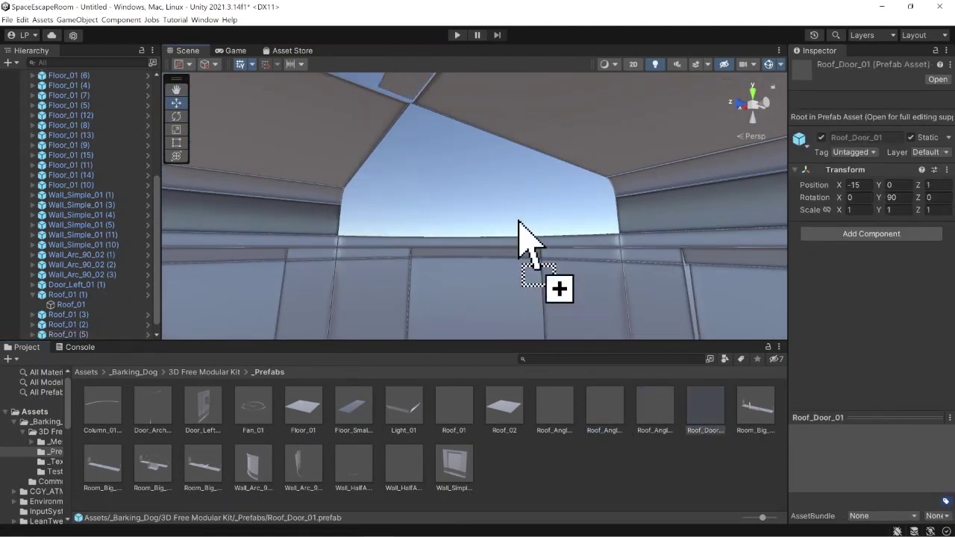
key("ctrl+z")
left_click_drag(655, 408, 477, 194)
right_click_drag(477, 194, 473, 185)
key("Delete")
- Snap the Roof_Angle_01 prefab into the ceiling corner gap between two rows of roof pieces
left_click_drag(432, 237, 432, 236)
right_click_drag(433, 236, 448, 202)
left_click_drag(457, 209, 464, 321)
right_click_drag(464, 320, 503, 249)
left_click_drag(503, 248, 388, 246)
middle_click_drag(388, 223, 358, 271)
left_click_drag(485, 232, 436, 221)
right_click_drag(435, 221, 522, 241)
- Duplicate the Roof_Angle_01 corner piece, set its Y rotation to 90, and snap it into the adjacent ceiling corner
key("ctrl+d")
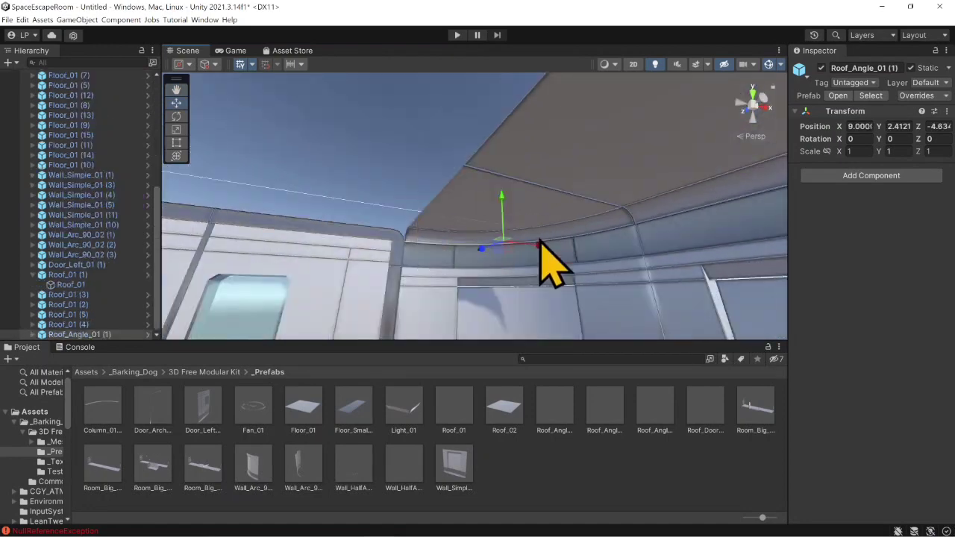
left_click(910, 138)
left_click_drag(539, 243, 545, 294)
type("90")
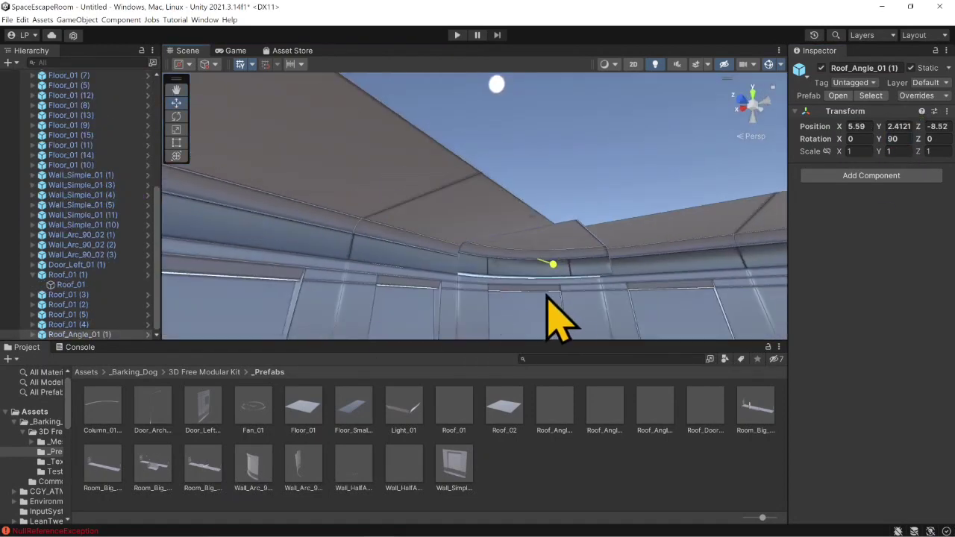
right_click_drag(545, 294, 379, 216)
left_click_drag(509, 211, 403, 202)
right_click_drag(403, 201, 616, 261)
- Duplicate the corner roof piece again with a Y rotation of 180 and move it to the third ceiling corner
key("ctrl+d")
left_click_drag(309, 192, 640, 252)
right_click_drag(448, 249, 625, 261)
left_click_drag(469, 236, 507, 228)
right_click_drag(477, 242, 552, 224)
- Duplicate the corner roof piece with a Y rotation of 270 and snap it into the last ceiling corner
key("ctrl+d")
left_click_drag(489, 255, 542, 232)
left_click(910, 138)
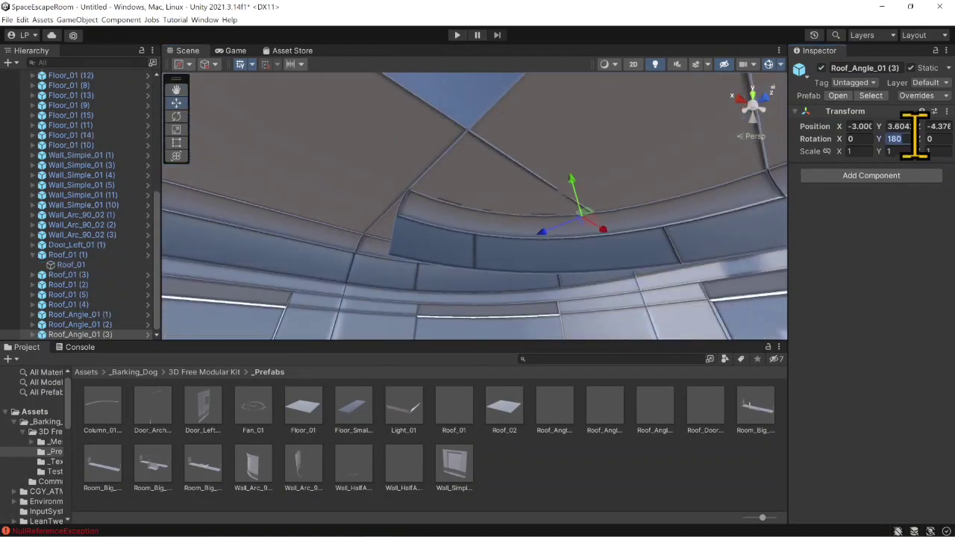
type("270")
scroll(498, 231, "down", 5)
left_click_drag(599, 211, 657, 195)
middle_click_drag(657, 196, 548, 200)
left_click_drag(456, 200, 589, 195)
right_click_drag(589, 196, 506, 210)
- Place the Roof_Door_01 prefab above the door with a Y rotation of -90 and snap it to the neighbouring roof pieces
left_click_drag(654, 108, 641, 82)
right_click_drag(477, 246, 569, 282)
left_click(657, 172)
right_click_drag(657, 171, 701, 187)
left_click_drag(552, 194, 488, 160)
left_click(900, 140)
type("-90")
right_click_drag(358, 213, 314, 217)
left_click_drag(418, 202, 550, 230)
right_click_drag(550, 230, 527, 258)
left_click_drag(527, 258, 539, 247)
right_click_drag(539, 246, 495, 246)
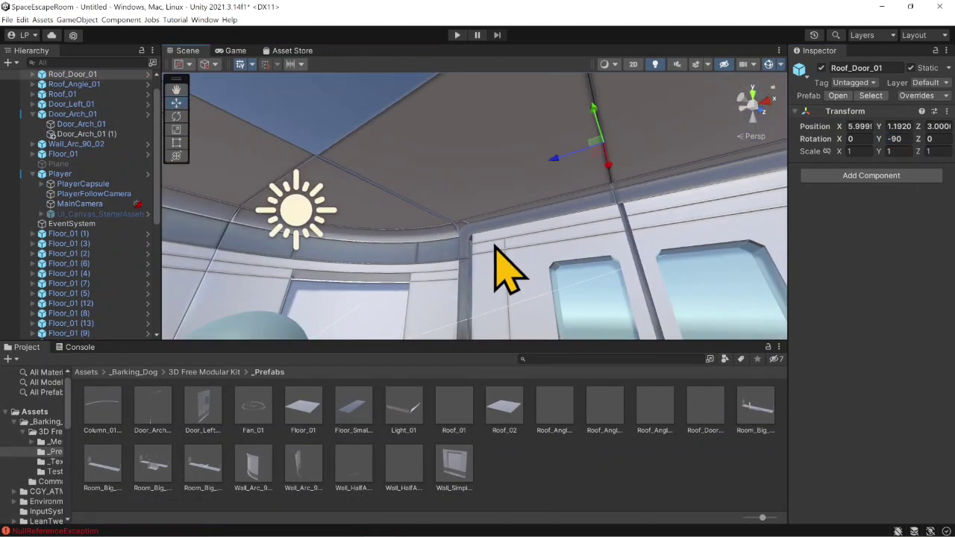
- Snap the Roof_02 prefab into the open middle of the ceiling and position a duplicate next to it
scroll(495, 246, "down", 5)
left_click_drag(504, 406, 388, 160)
right_click_drag(388, 161, 409, 226)
key("ctrl+d")
left_click_drag(409, 226, 379, 138)
- Duplicate the two Roof_02 tiles together and move them over the rest of the ceiling opening
left_click(373, 224, "shift")
key("ctrl+d")
scroll(533, 171, "down", 5)
right_click_drag(533, 171, 519, 246)
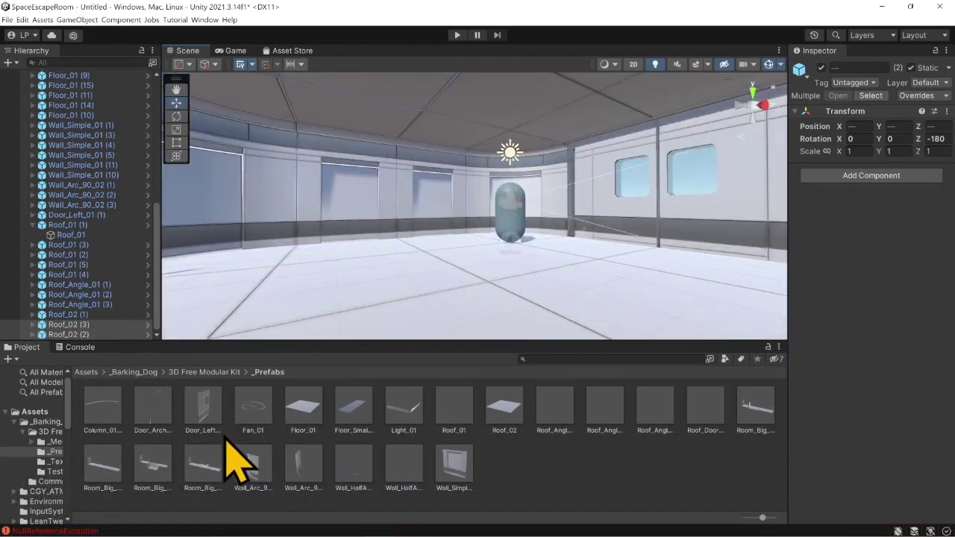
- Place the Light_01 prefab against the ceiling and shift a duplicate of it along the ceiling to about X 4.98, Z -2.56
left_click_drag(403, 407, 418, 231)
left_click_drag(416, 192, 418, 104)
right_click_drag(447, 258, 466, 153)
left_click_drag(477, 191, 505, 159)
right_click_drag(505, 160, 512, 191)
key("ctrl+d")
left_click_drag(512, 191, 591, 131)
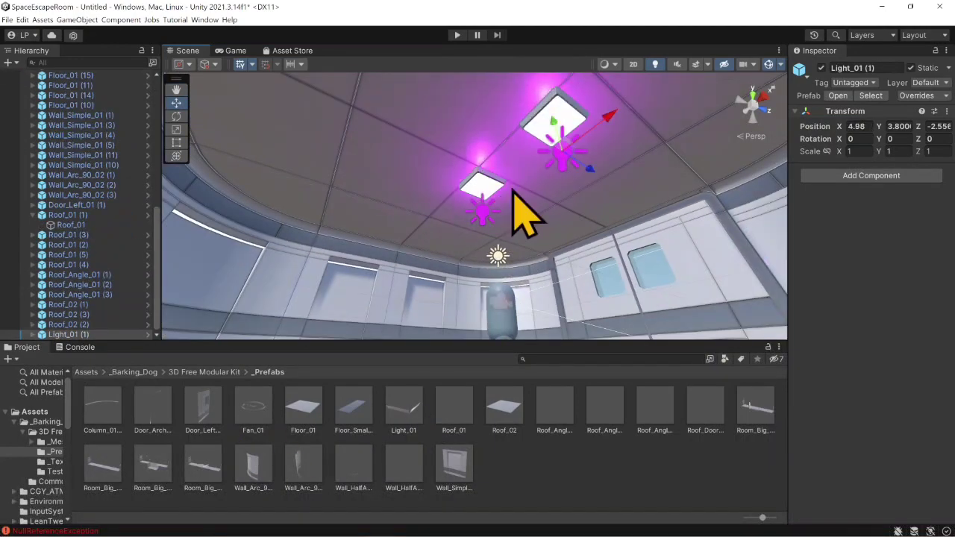
right_click_drag(511, 191, 534, 154)
- Duplicate both ceiling lights and move the duplicates across to the other side of the ceiling
left_click(441, 239, "shift")
key("ctrl+d")
left_click_drag(500, 239, 379, 154)
right_click_drag(445, 219, 550, 279)
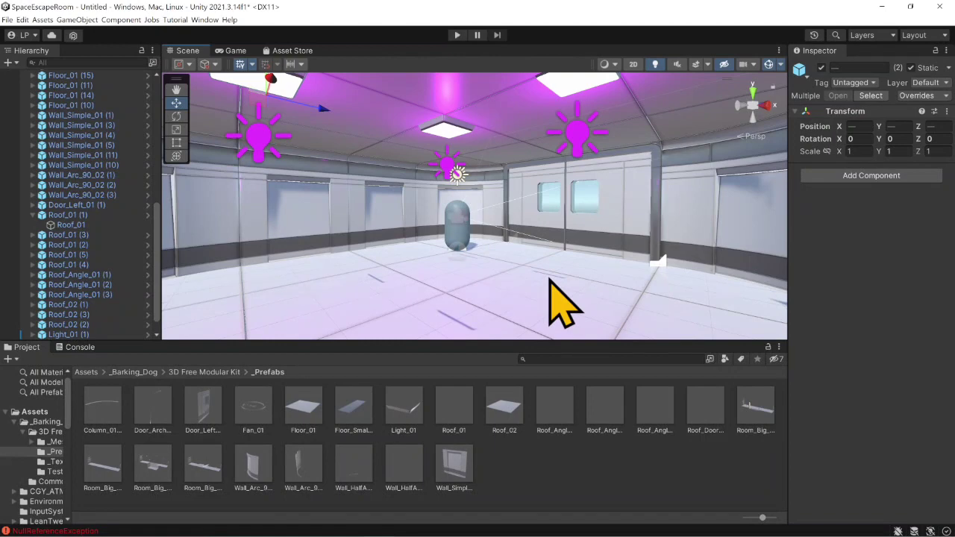
- Clear the error messages from the Console
left_click(80, 347)
left_click(12, 359)
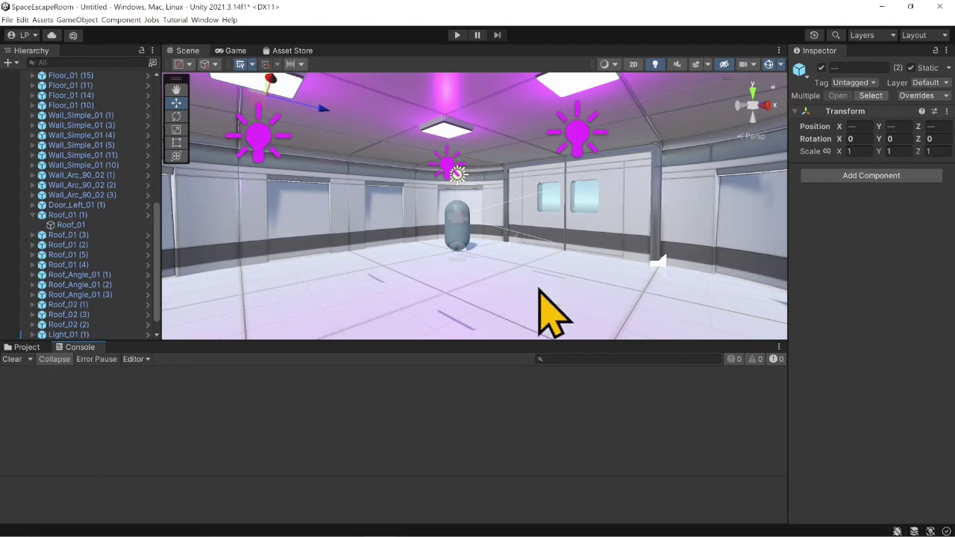
right_click_drag(508, 306, 552, 321)
- Try rotating Wall_Simple_01 (1) around Y, first freely and then in increments to -120, undoing each rotation
left_click(683, 212)
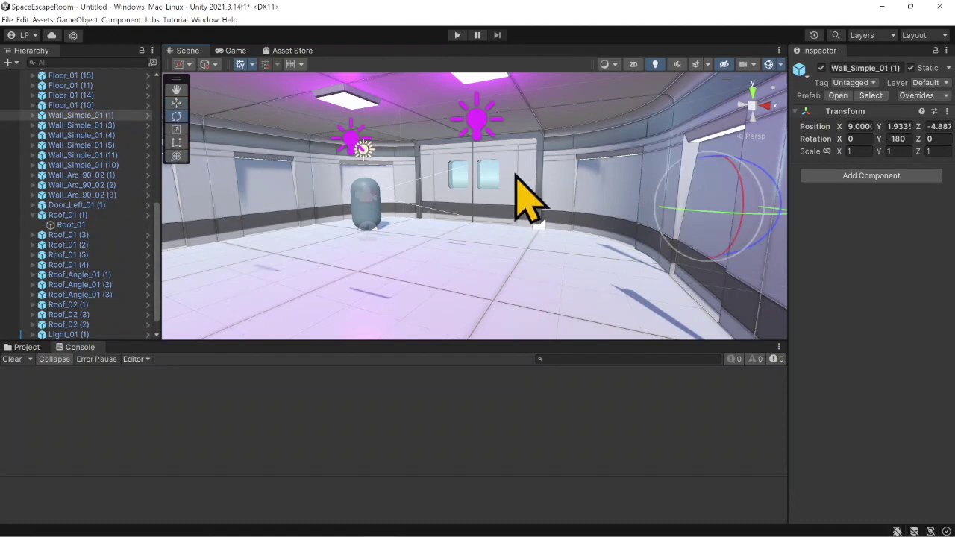
right_click_drag(573, 140, 658, 211)
middle_click_drag(658, 200, 635, 212)
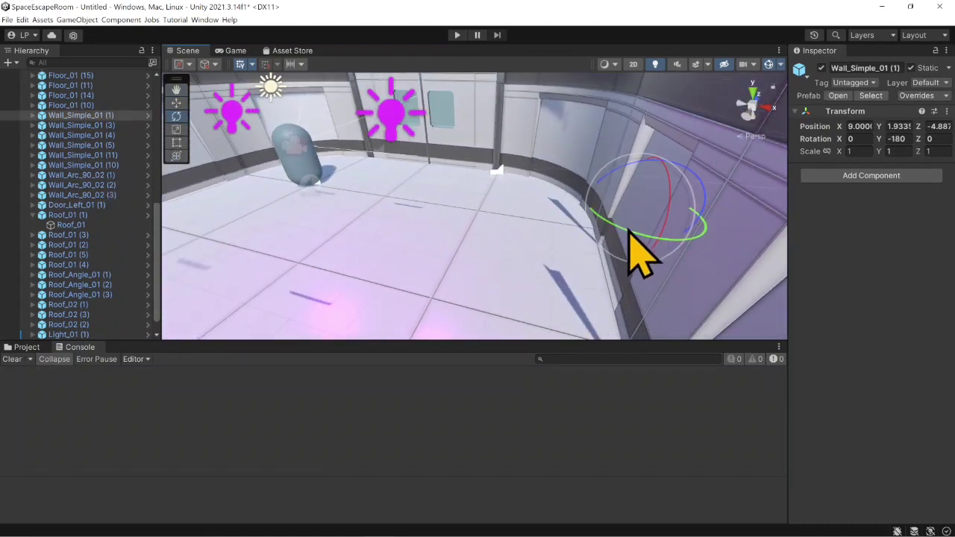
mouse_move(629, 230)
left_mouse_down()
mouse_move(559, 213)
mouse_move(676, 238)
mouse_move(614, 233)
mouse_move(706, 235)
mouse_move(612, 234)
mouse_move(625, 237)
left_mouse_up()
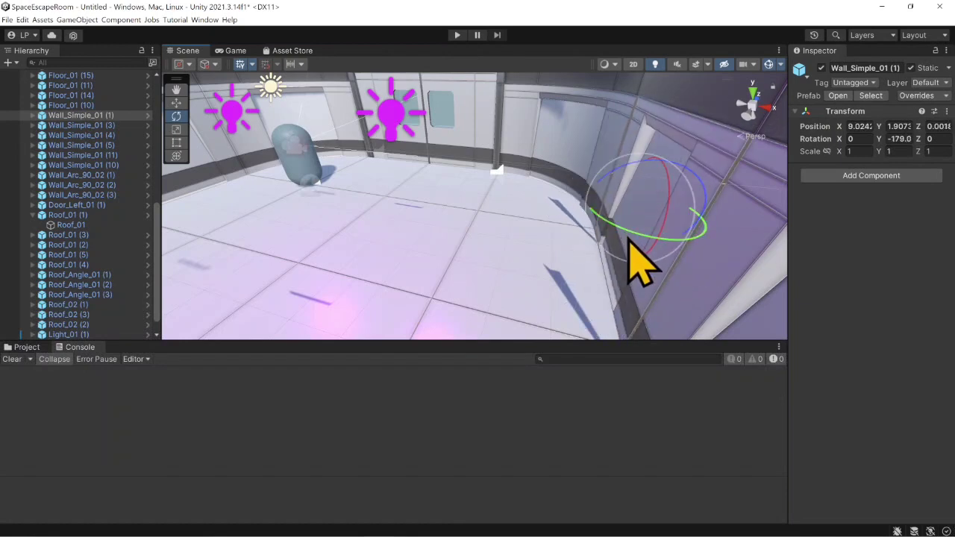
key("ctrl+z")
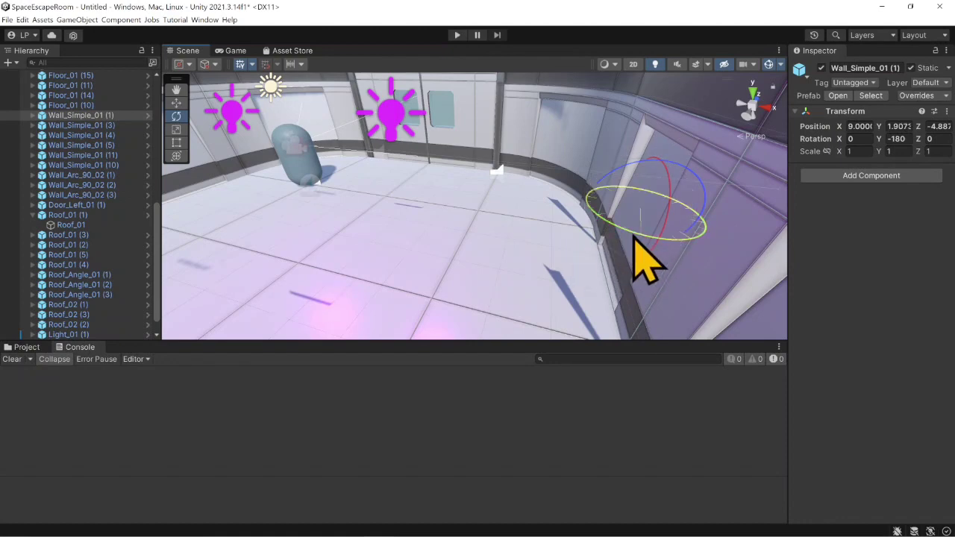
left_click_drag(634, 238, 514, 187)
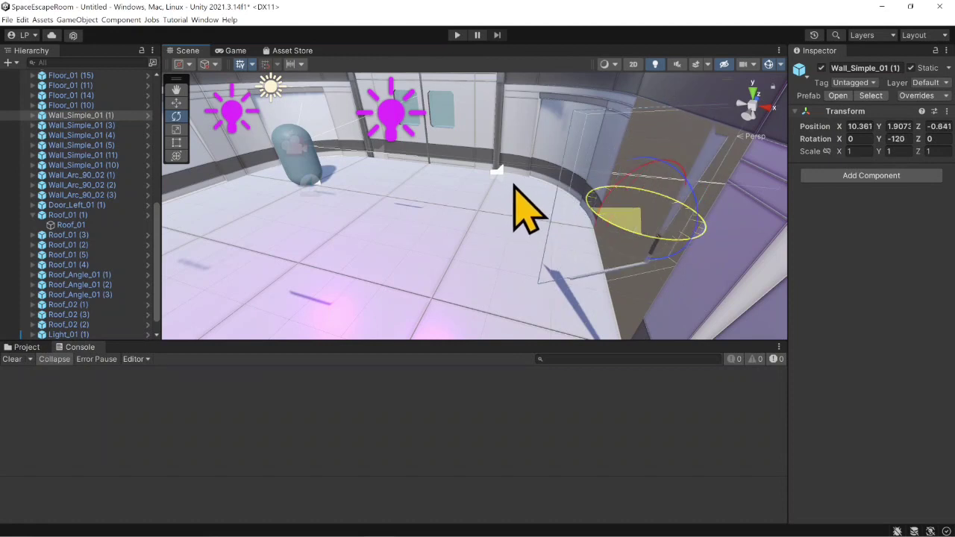
left_click_drag(631, 238, 626, 279)
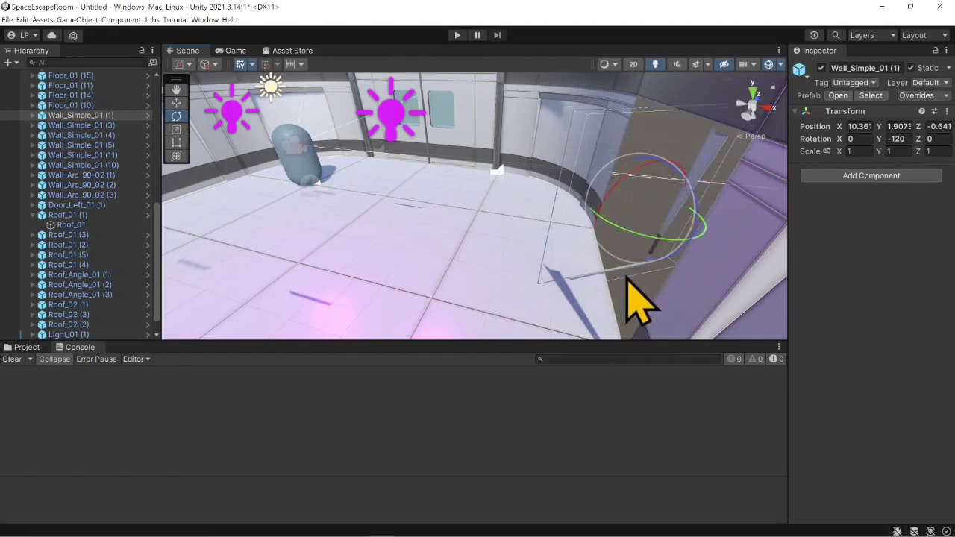
key("ctrl+z")
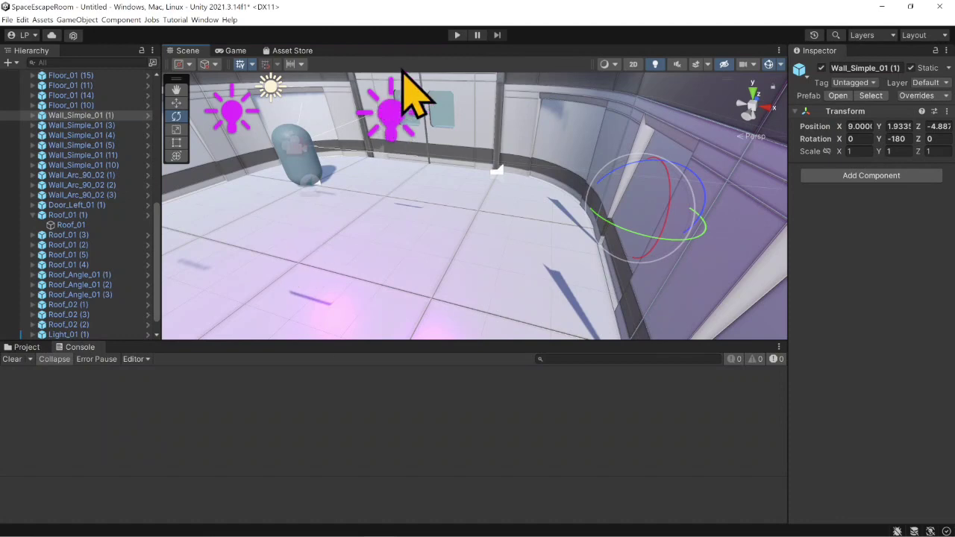
- Play-test the room, walk up to the door to inspect the gap beside its frame, and stop playing
left_click(457, 35)
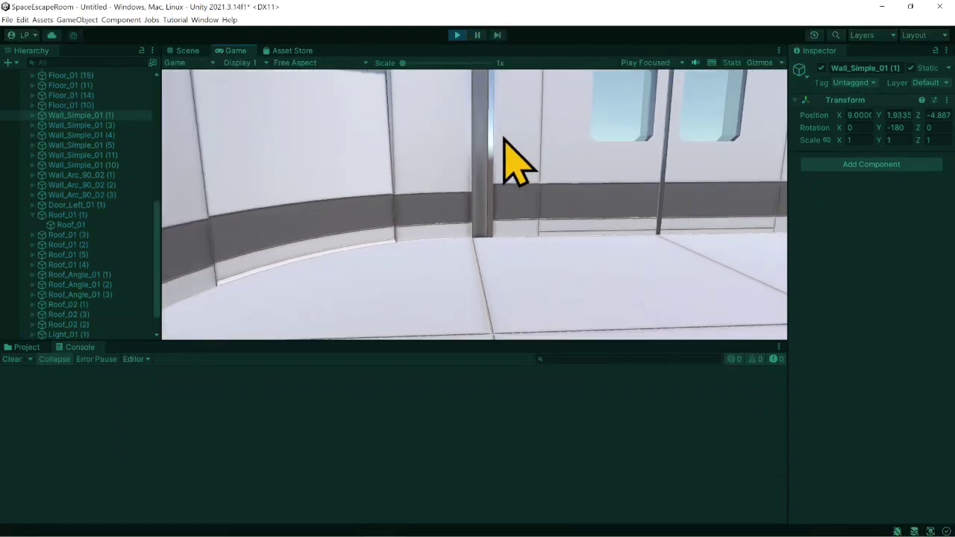
key("s")
key("d")
key("w")
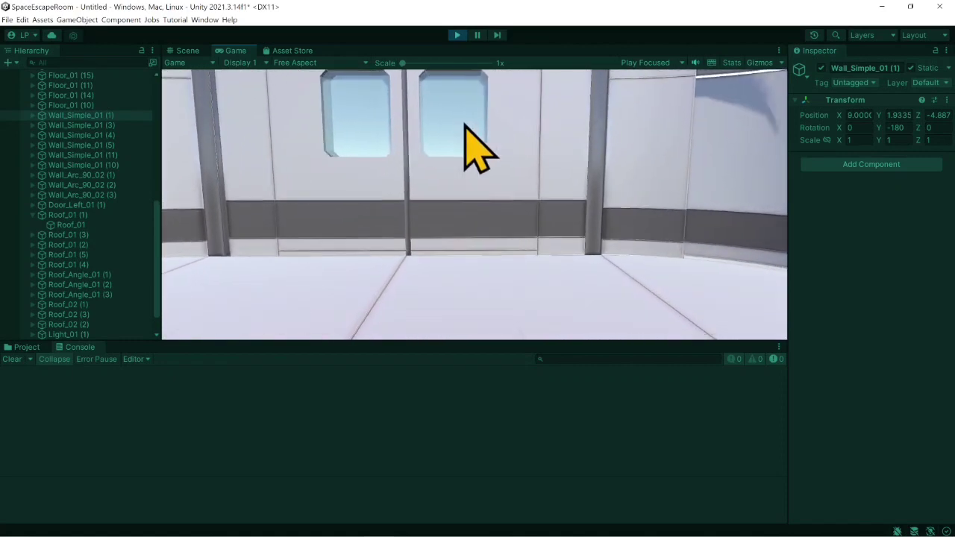
key("w")
key("a")
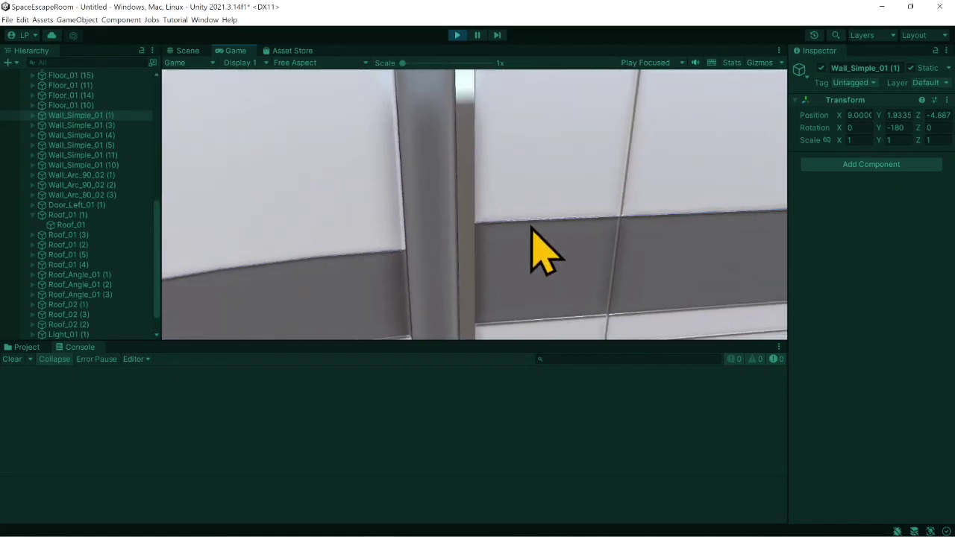
key("s")
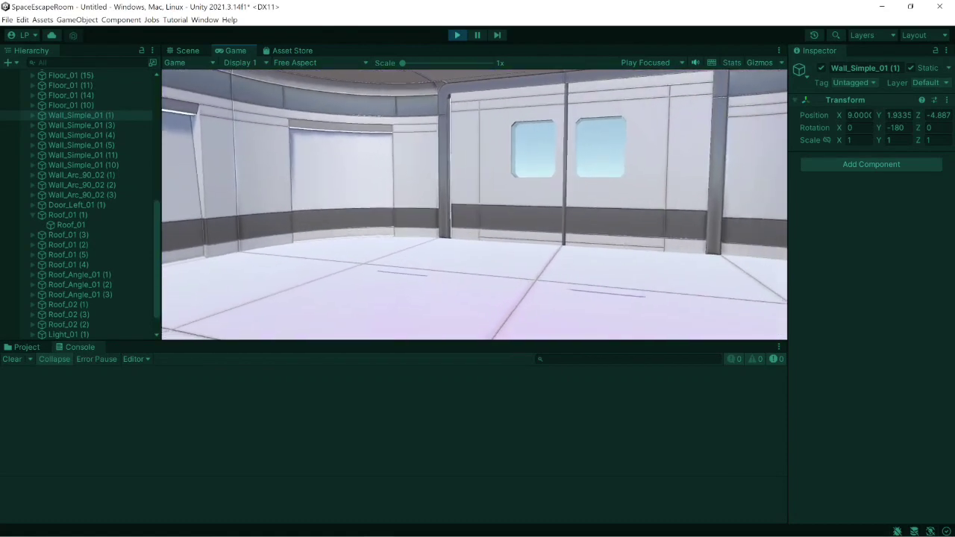
left_click(458, 35)
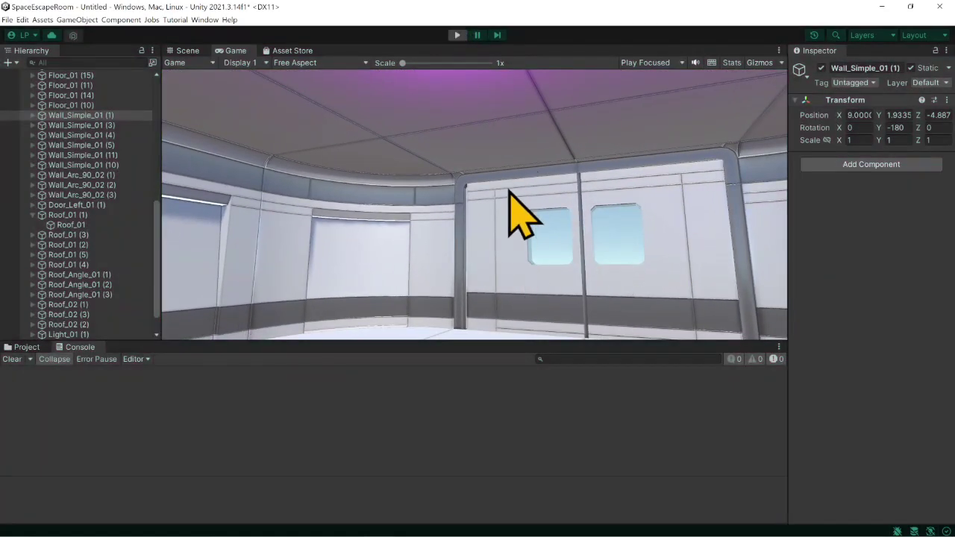
- Move Door_Left_01 sideways to about X 7.75 so it closes the gap to the door arch
right_click_drag(452, 197, 471, 217)
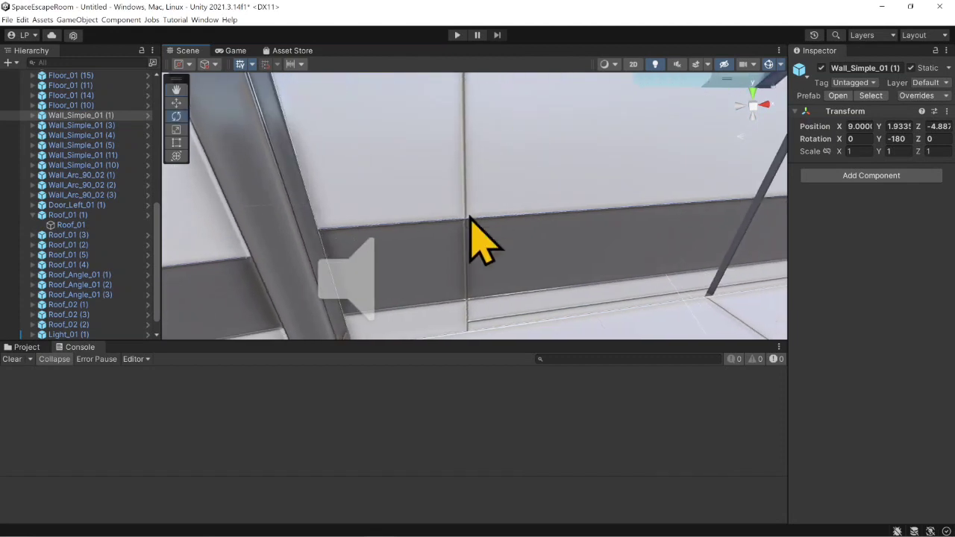
middle_click_drag(470, 215, 478, 189)
left_click(177, 104)
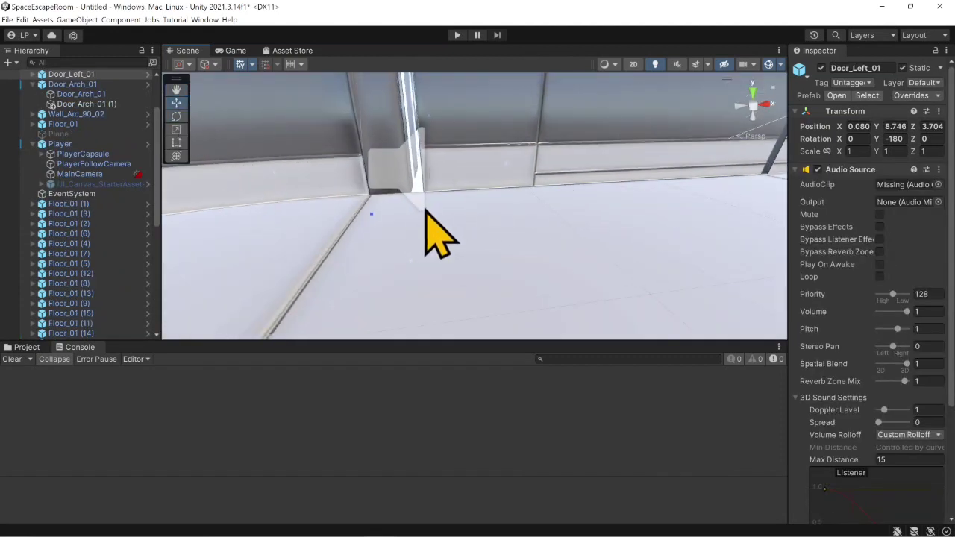
left_click_drag(423, 200, 415, 194)
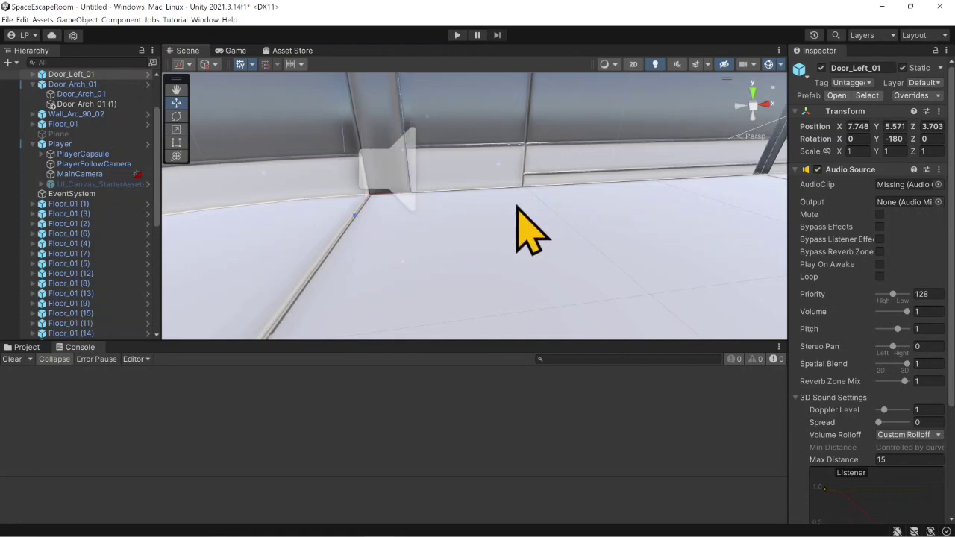
middle_click_drag(518, 208, 470, 233)
right_click_drag(477, 241, 458, 204)
middle_click_drag(431, 218, 398, 235)
- Collapse the Player and Door_Arch_01 objects in the scene hierarchy
scroll(397, 237, "down", 3)
scroll(46, 224, "up", 3)
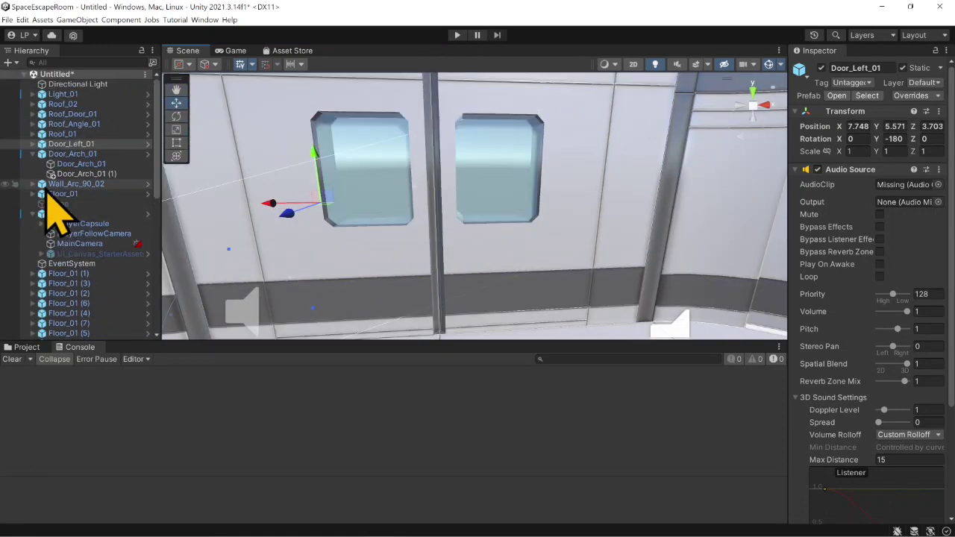
left_click(32, 214)
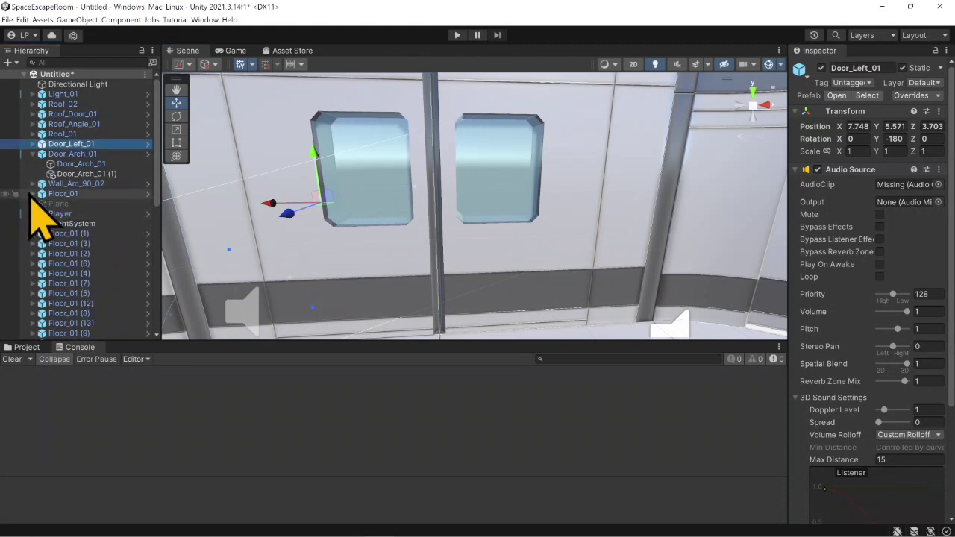
left_click(32, 154)
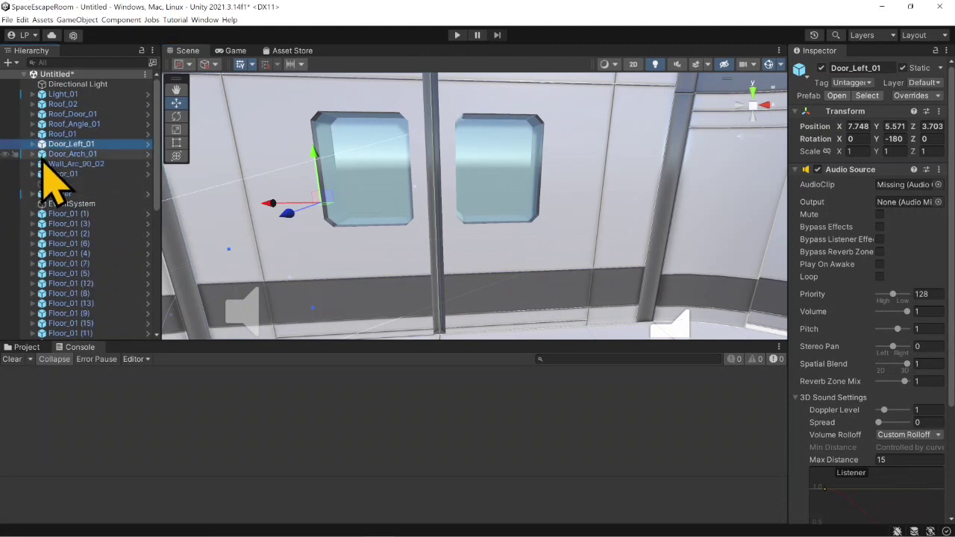
- Collapse Roof_01 (1) in the scene hierarchy
scroll(77, 187, "down", 10)
left_click(33, 195)
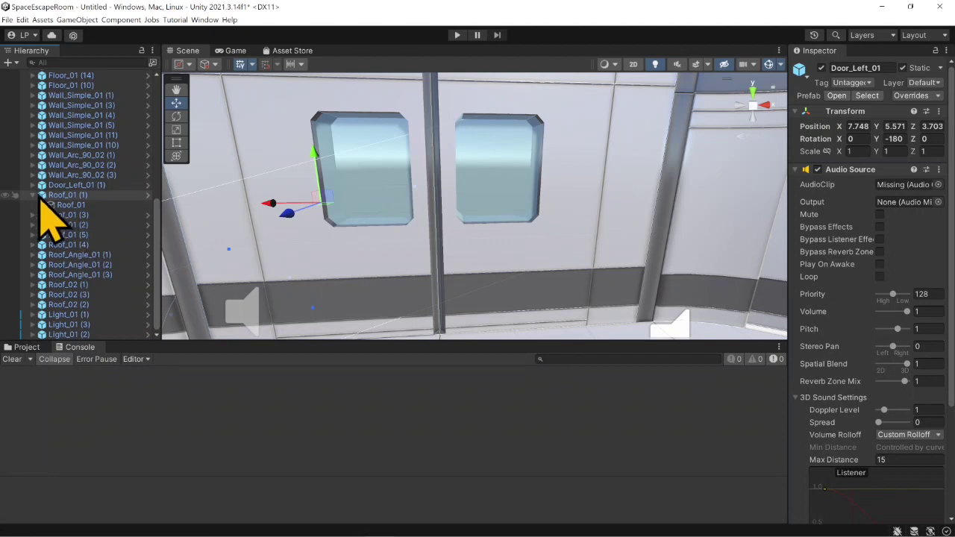
scroll(42, 217, "up", 10)
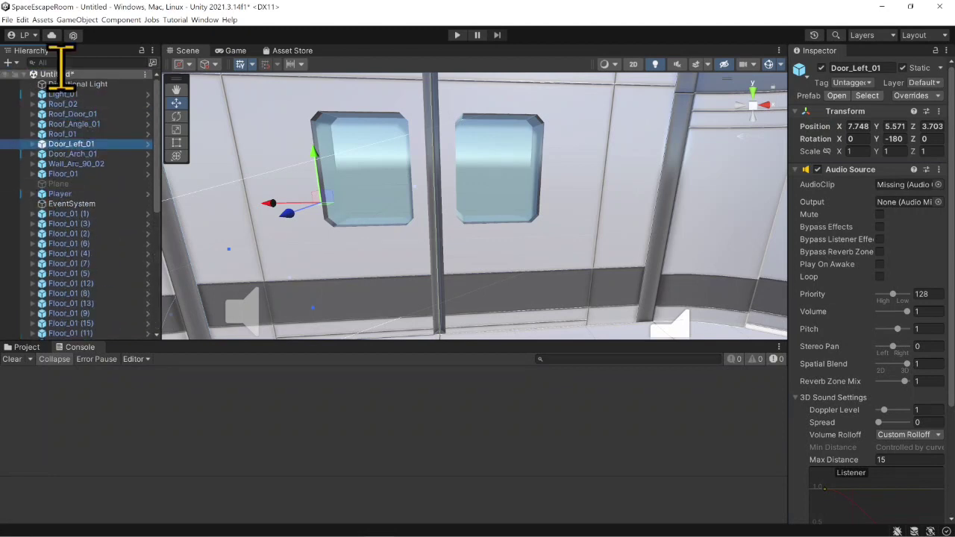
- Create an empty game object and name it Environment
left_click(70, 21)
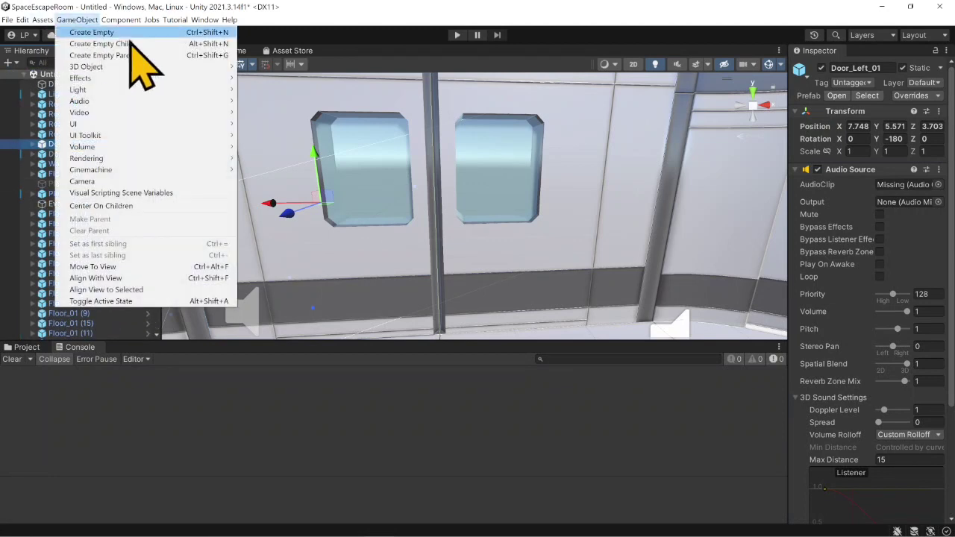
left_click(143, 32)
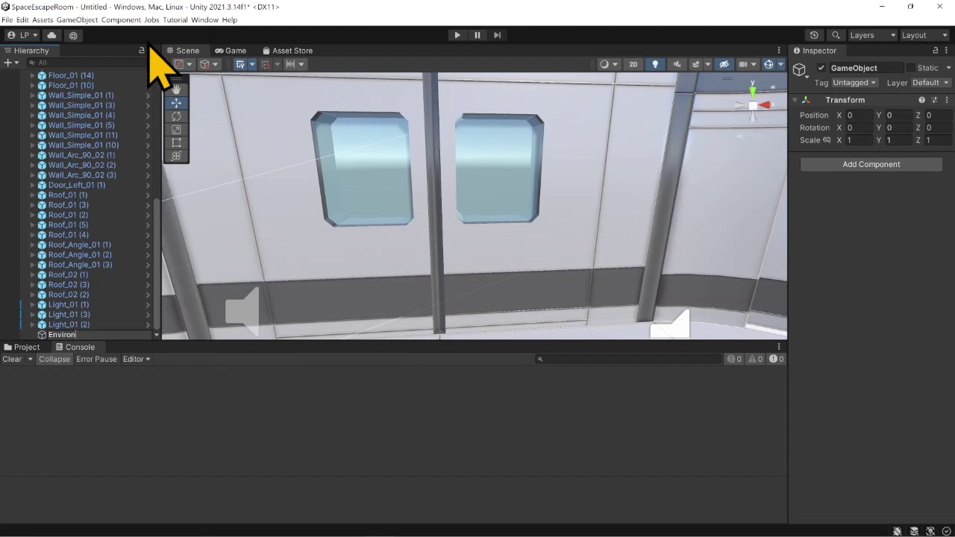
type("ent")
key("Return")
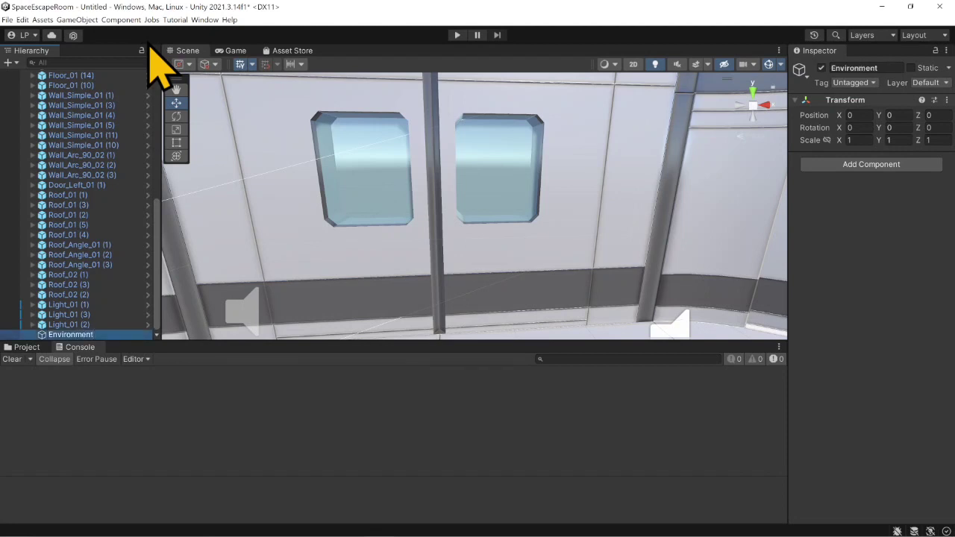
- Parent all the duplicated room pieces, from Floor_01 (1) through Light_01 (2), under the Environment object
left_click(89, 324)
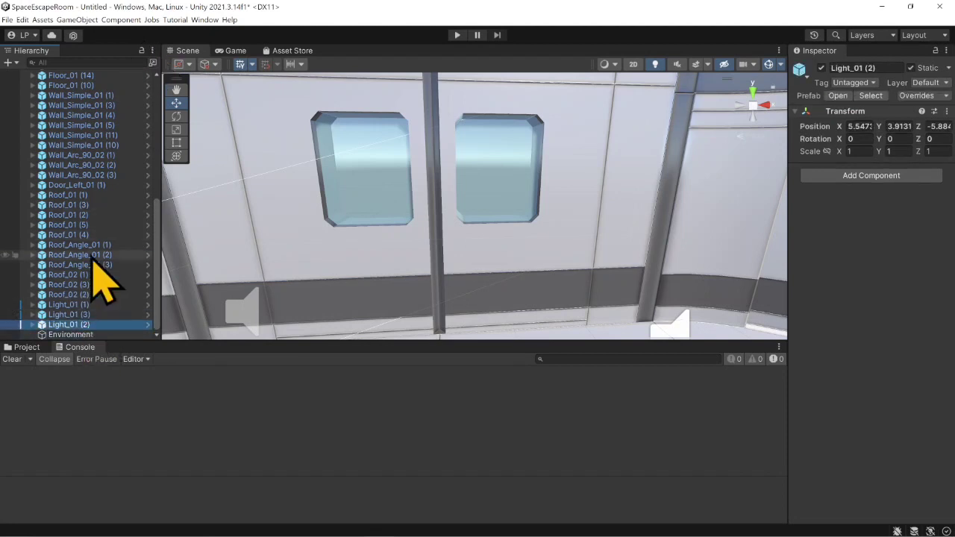
scroll(48, 191, "up", 4)
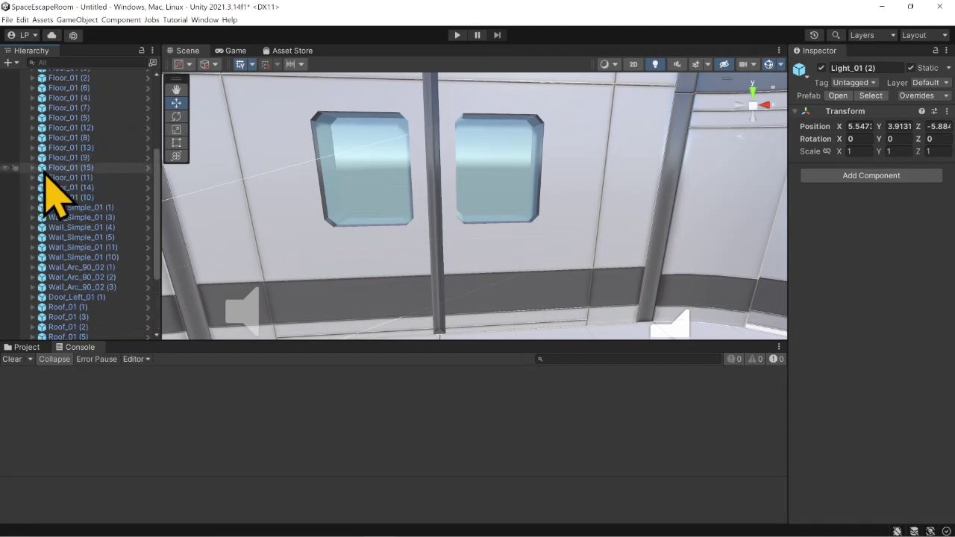
scroll(44, 171, "up", 4)
left_click(90, 210, "shift")
scroll(89, 210, "down", 5)
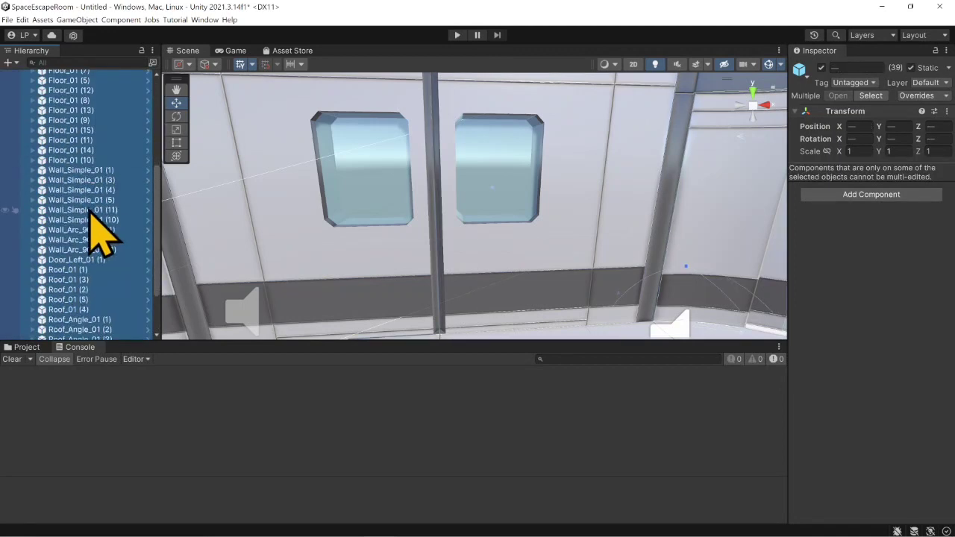
scroll(90, 216, "down", 3)
left_click_drag(78, 328, 79, 334)
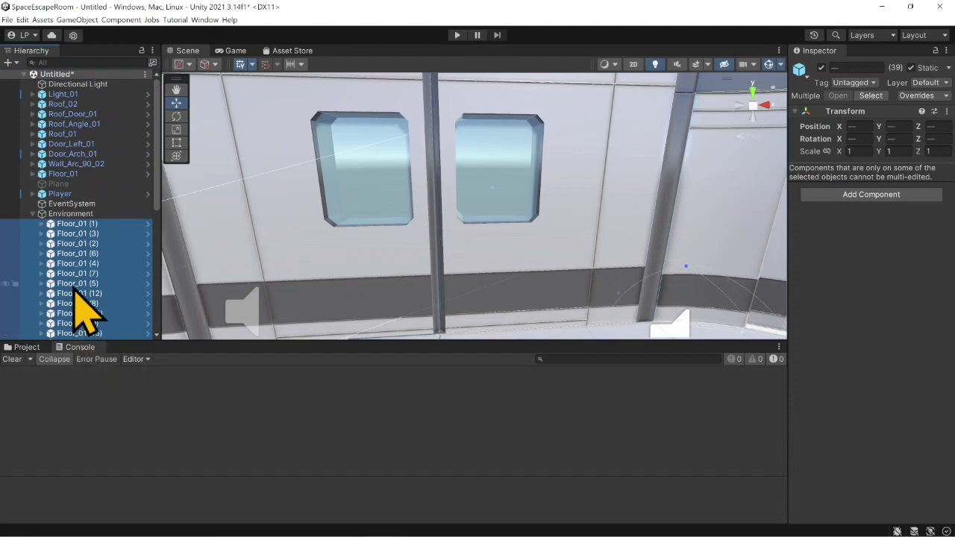
- Parent the original room pieces, from Light_01 through Floor_01, under Environment and collapse that group
left_click(66, 173)
left_click(67, 94, "shift")
left_click_drag(71, 103, 78, 216)
scroll(47, 239, "up", 6)
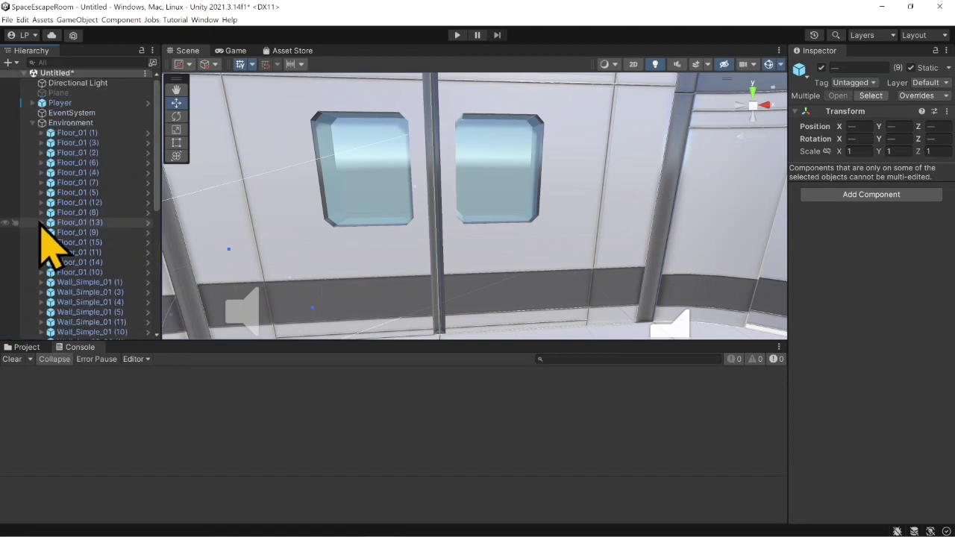
left_click(33, 123)
- Mark the Environment object as static and apply the static flags to all its children
left_click(71, 123)
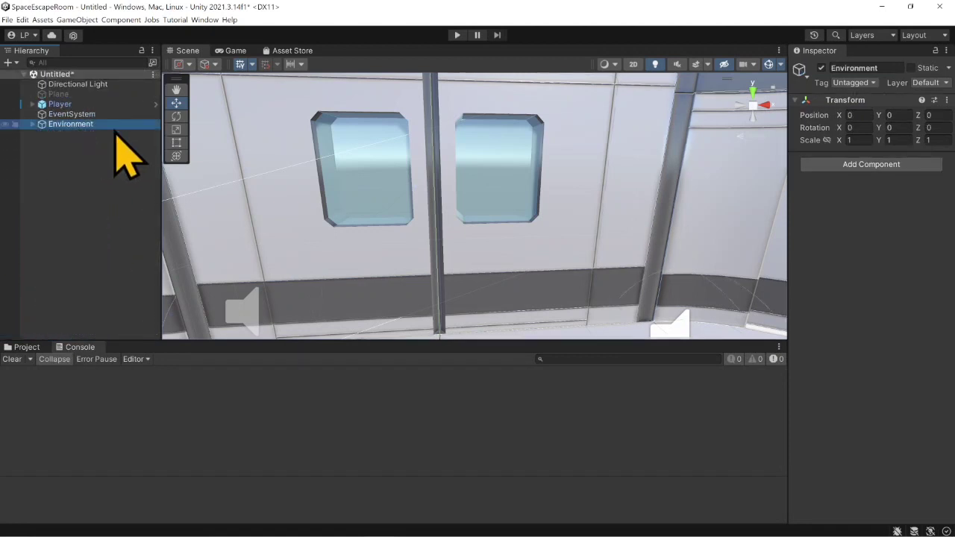
left_click(911, 68)
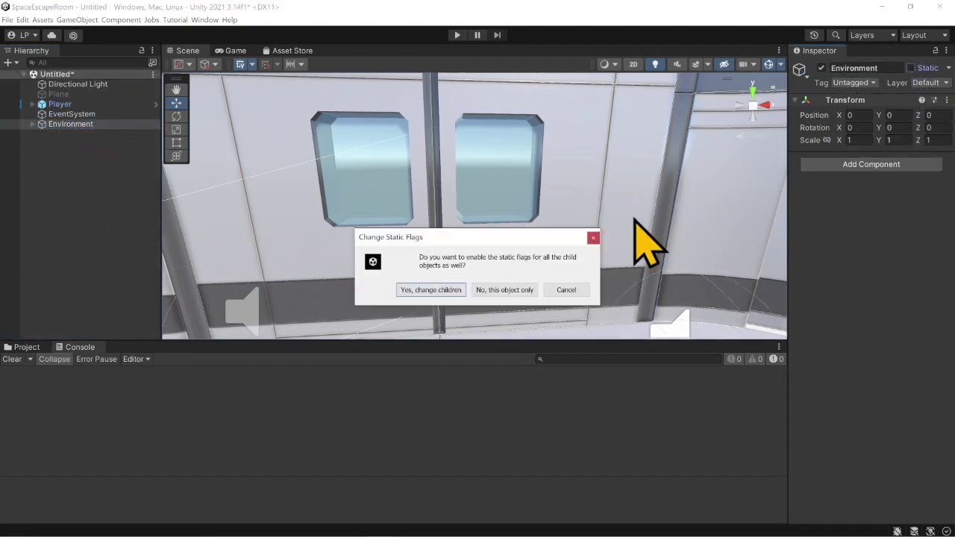
left_click(440, 290)
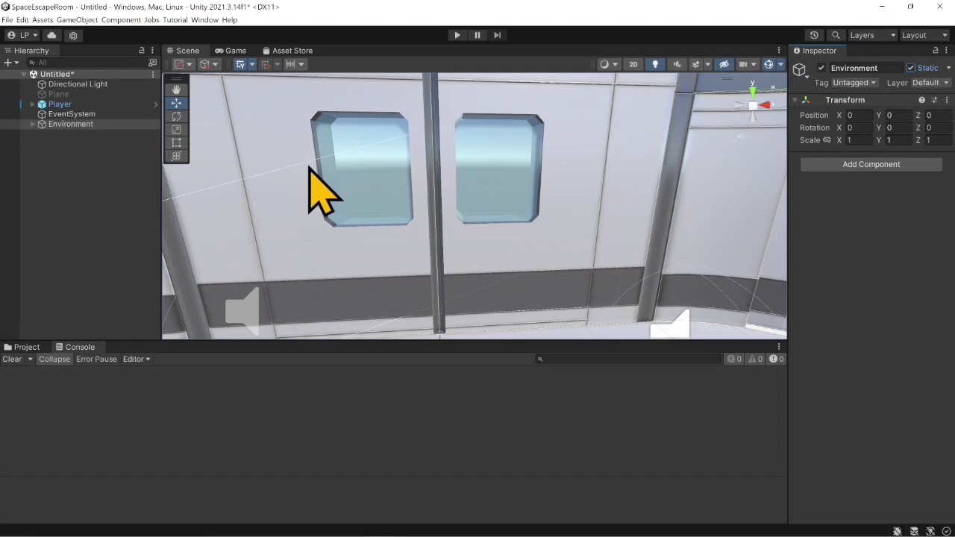
- Switch to the Escape Room FP sticky note and strike through the Build Environment task
scroll(306, 194, "down", 5)
middle_click_drag(400, 271, 403, 209)
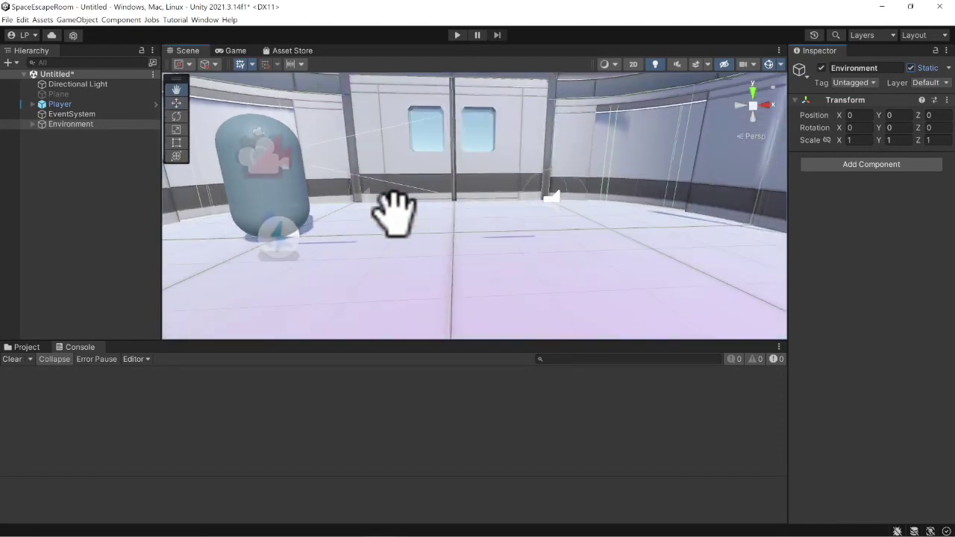
right_click_drag(455, 183, 447, 170)
mouse_move(317, 532)
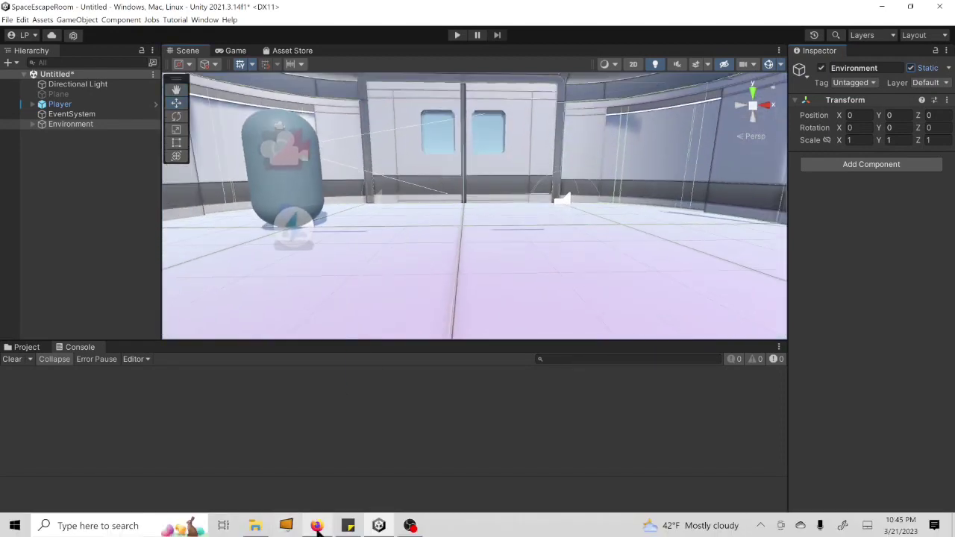
left_click(348, 525)
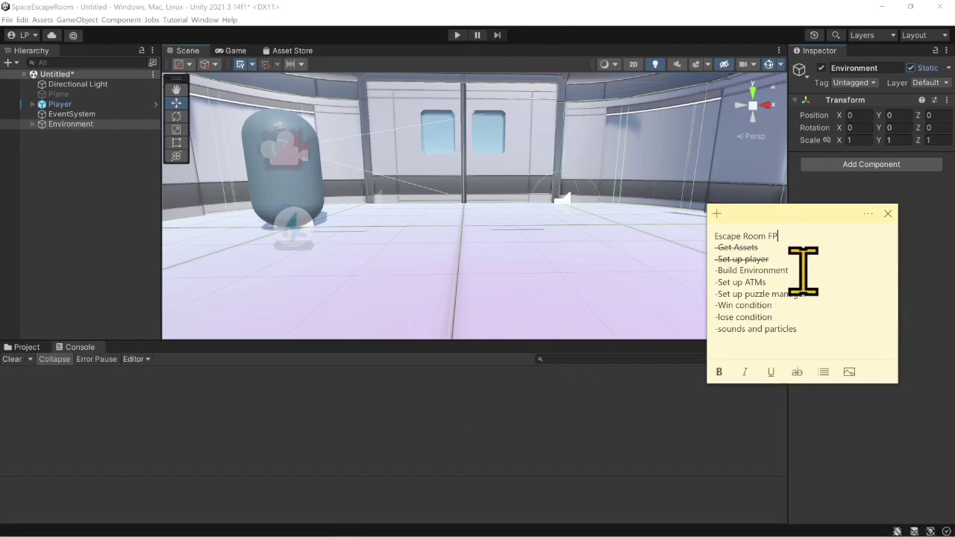
left_click_drag(800, 270, 699, 267)
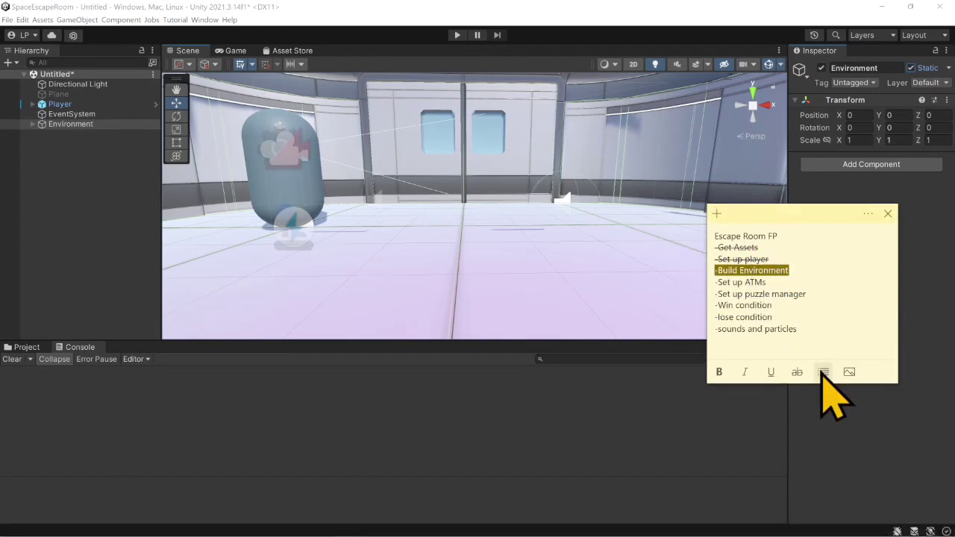
left_click(797, 373)
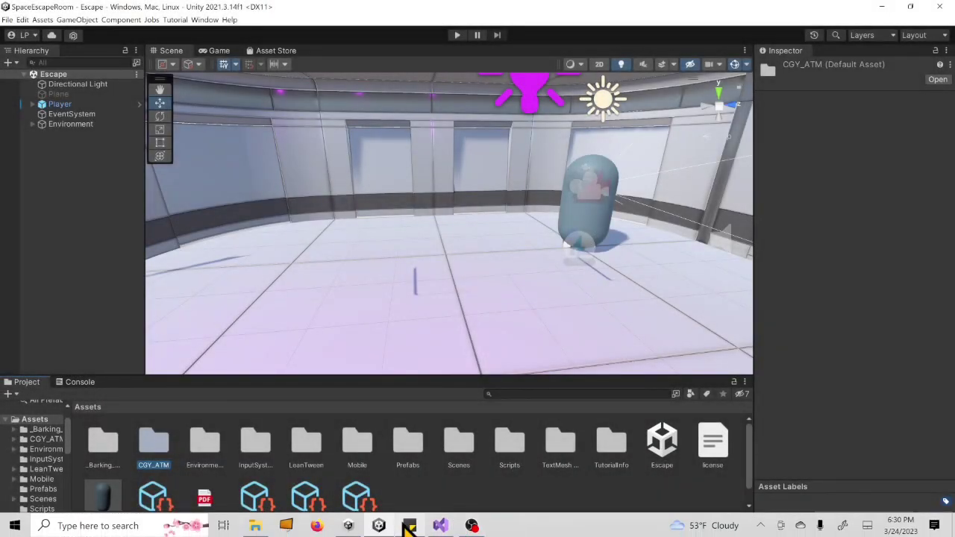
- Bring up the Escape Room FP sticky note again to review the subtasks under Set up ATMs
left_click(408, 526)
left_click(846, 274)
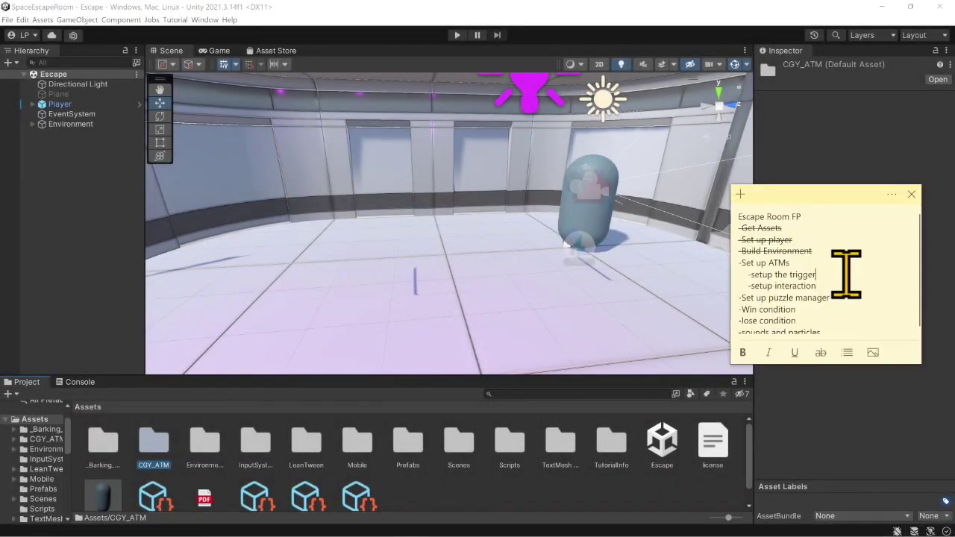
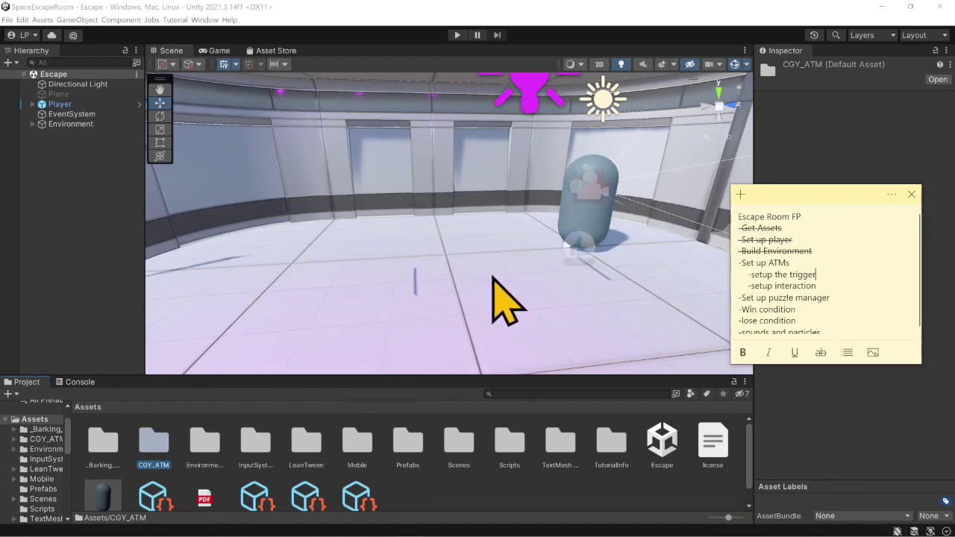
- Place the ATM_Green prefab from the CGY_ATM Prefabs folder on the room floor and move it along Z to about -4.41
double_click(169, 461)
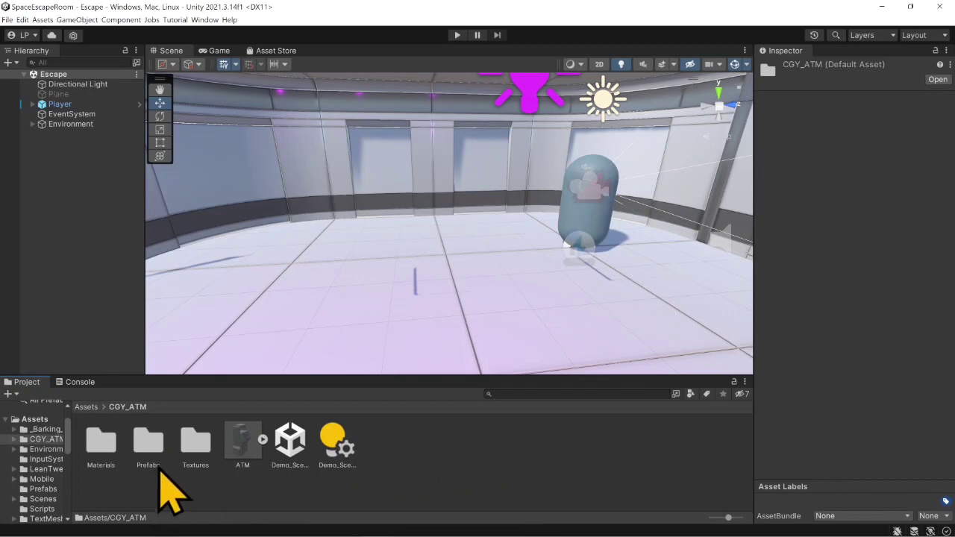
double_click(147, 444)
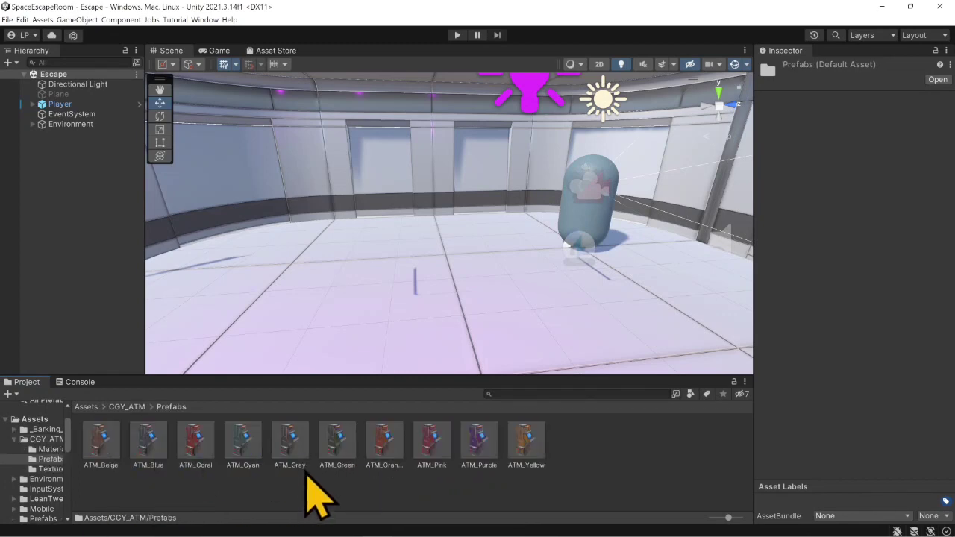
mouse_move(544, 288)
right_mouse_down()
mouse_move(465, 299)
mouse_move(536, 302)
right_mouse_up()
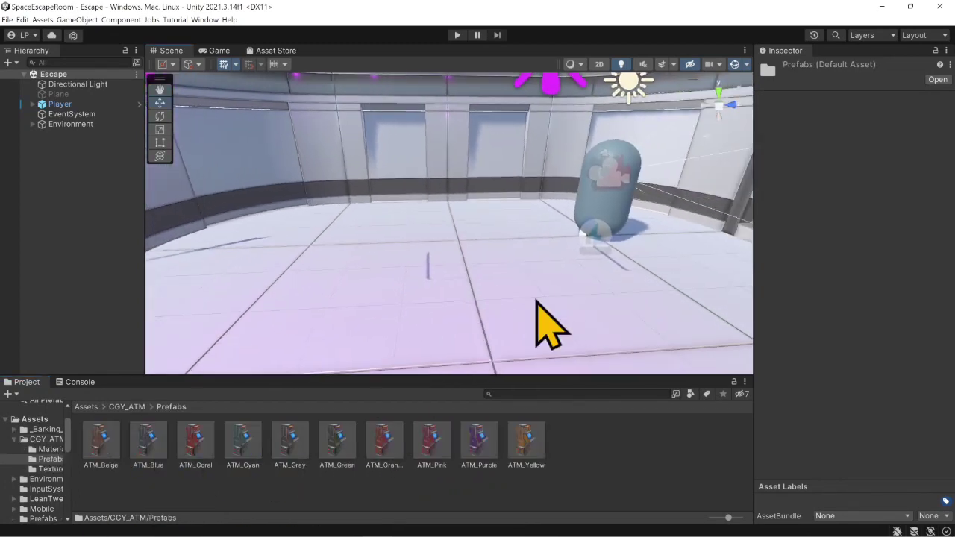
middle_click_drag(519, 303, 497, 273)
mouse_move(497, 273)
right_mouse_down()
mouse_move(452, 273)
mouse_move(510, 261)
right_mouse_up()
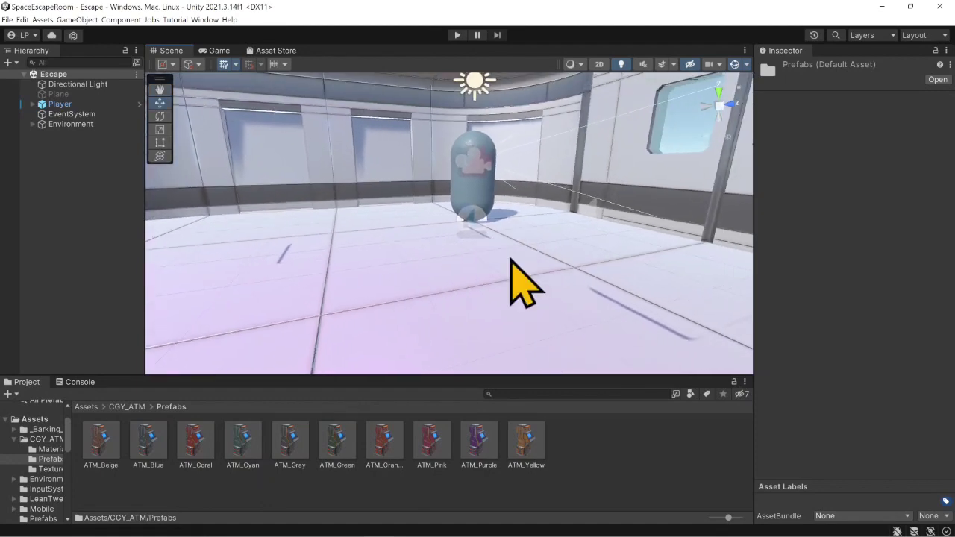
middle_click_drag(510, 261, 512, 273)
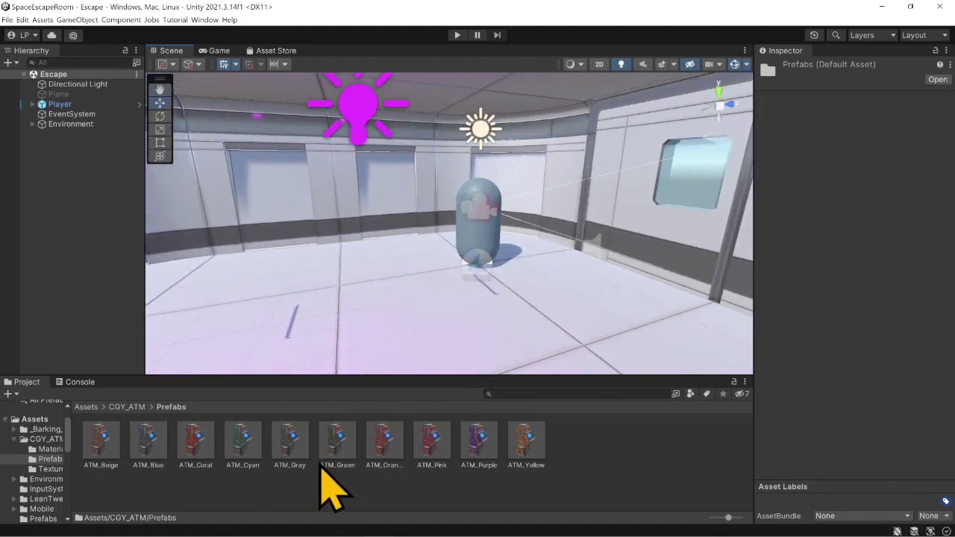
left_click_drag(337, 450, 396, 341)
mouse_move(396, 341)
right_mouse_down()
mouse_move(396, 320)
mouse_move(401, 351)
right_mouse_up()
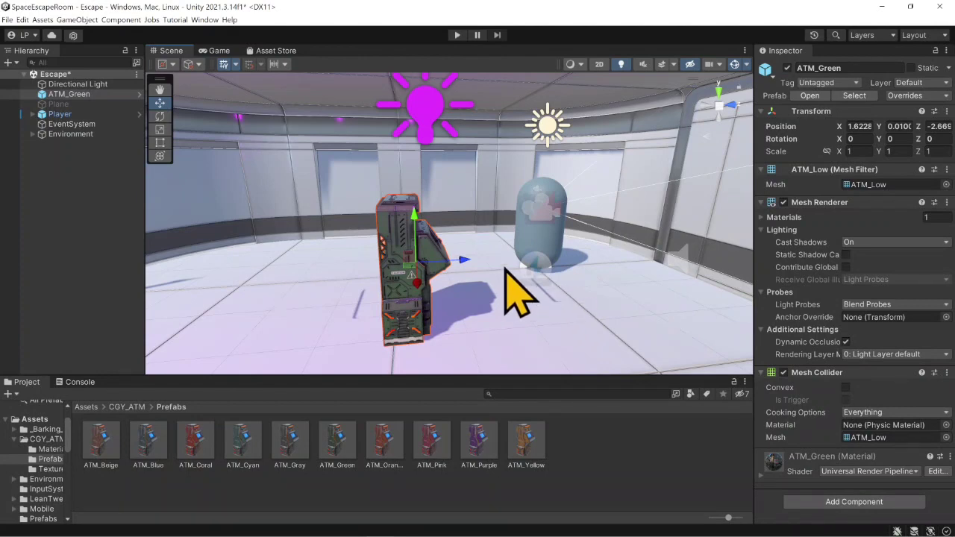
left_click_drag(464, 262, 336, 284)
mouse_move(423, 284)
middle_mouse_down()
mouse_move(373, 271)
mouse_move(391, 256)
mouse_move(388, 270)
mouse_move(416, 287)
middle_mouse_up()
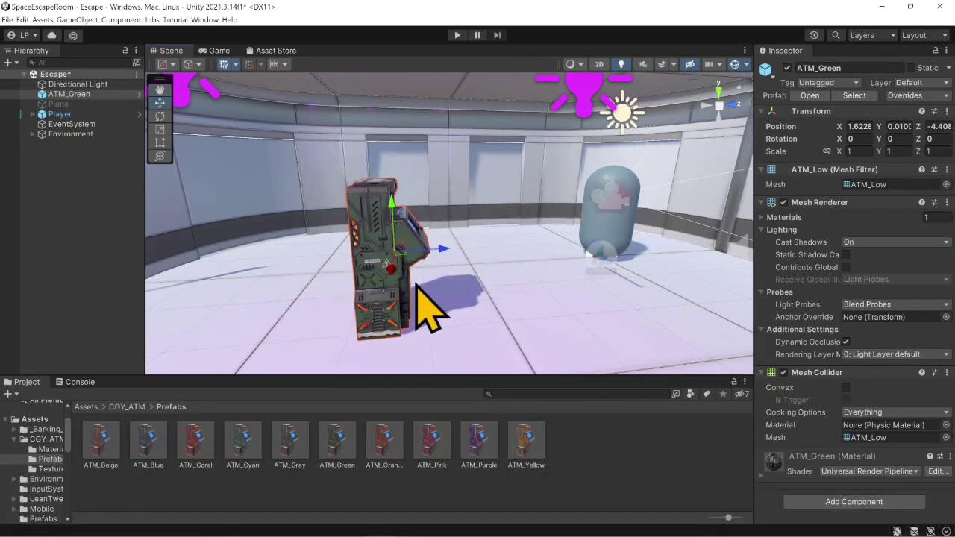
- Add a Box Collider to ATM_Green with its center Z at 0.5 and make it a trigger
left_click(856, 505)
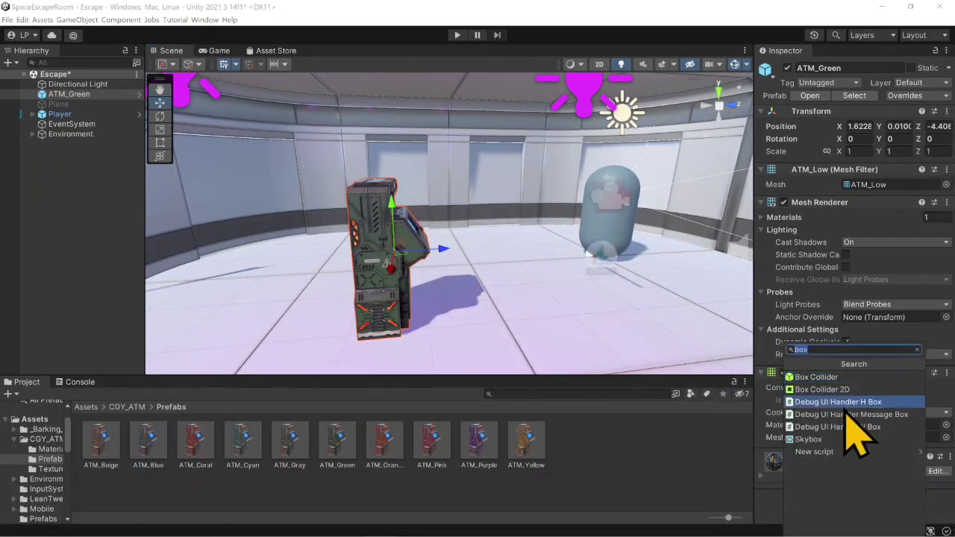
left_click(820, 378)
scroll(861, 403, "down", 3)
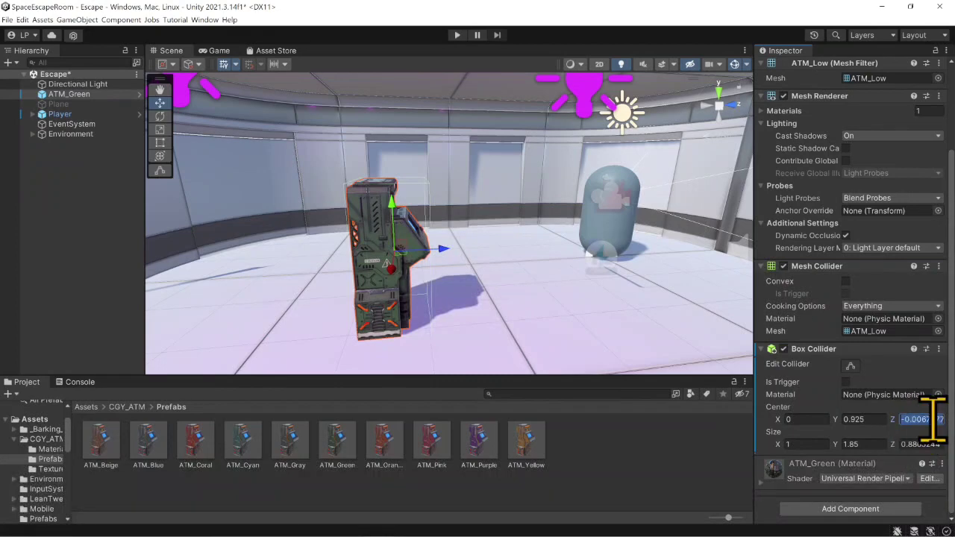
type("5")
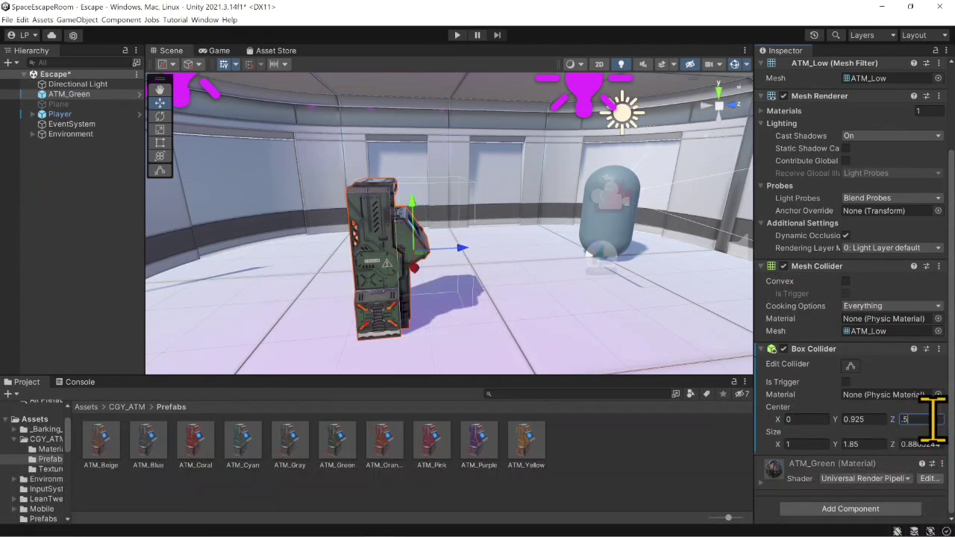
scroll(442, 329, "up", 4)
right_click_drag(507, 276, 498, 284)
scroll(499, 285, "down", 2)
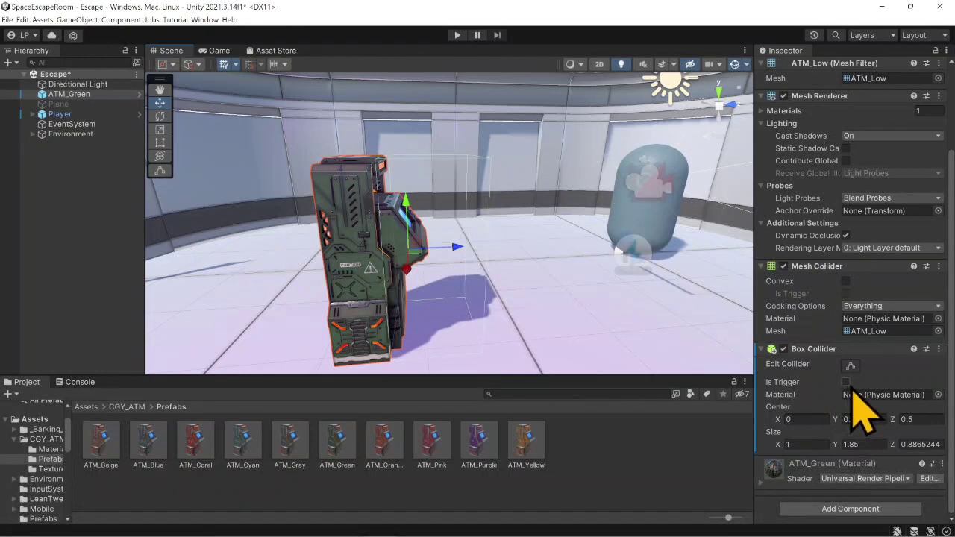
left_click(846, 382)
- Add a UI Panel as a child of ATM_Green
right_click(69, 96)
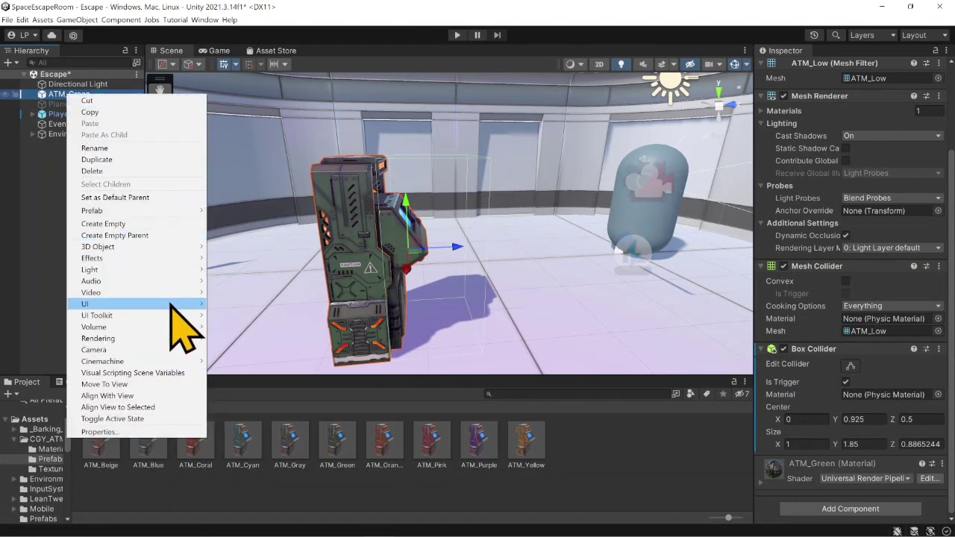
mouse_move(172, 306)
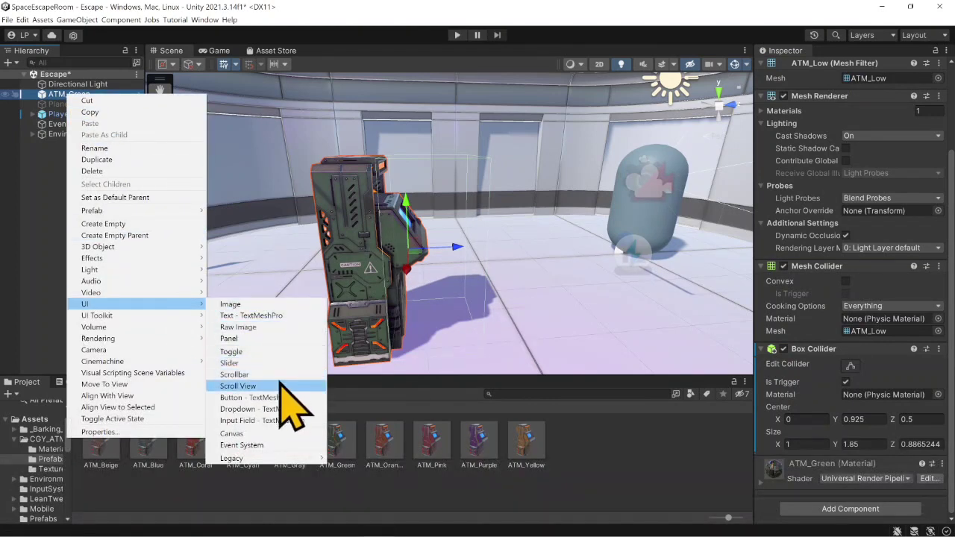
left_click(274, 340)
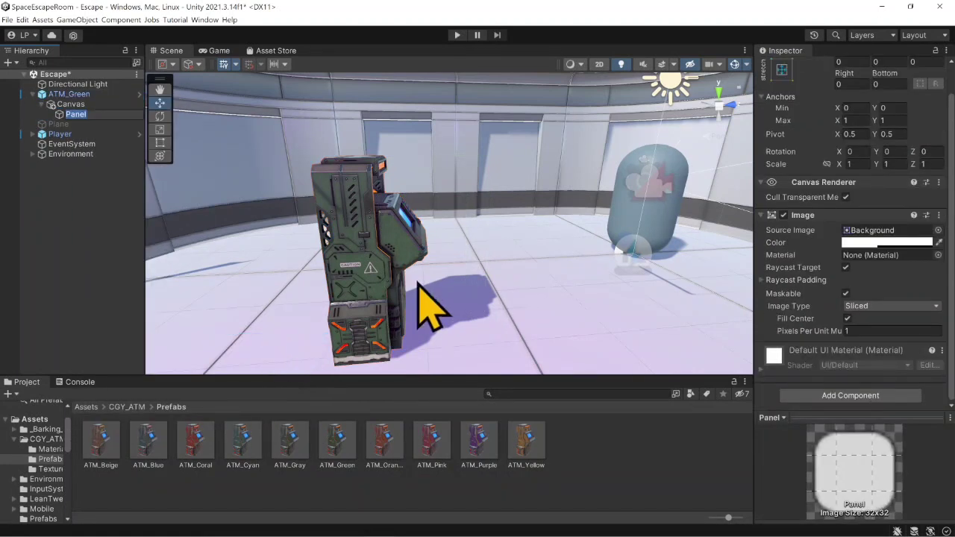
- Set the render mode of the Canvas under ATM_Green to World Space
scroll(418, 283, "down", 5)
scroll(428, 302, "down", 5)
right_click_drag(330, 284, 388, 243)
scroll(370, 260, "down", 2)
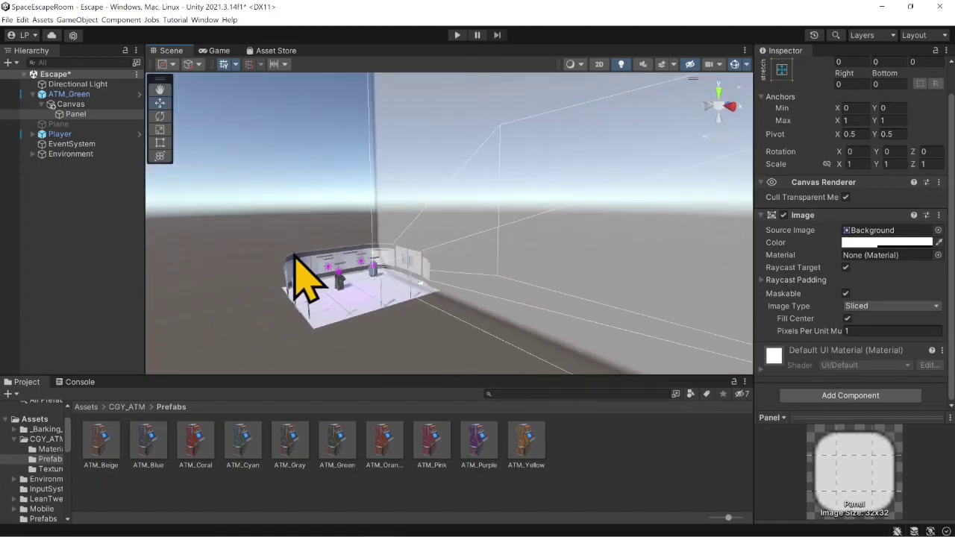
left_click(72, 104)
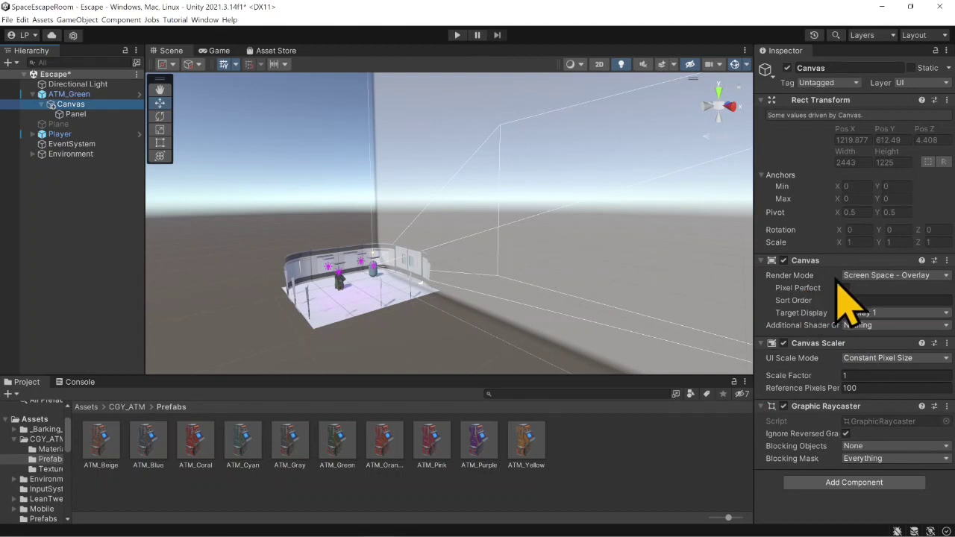
left_click(878, 276)
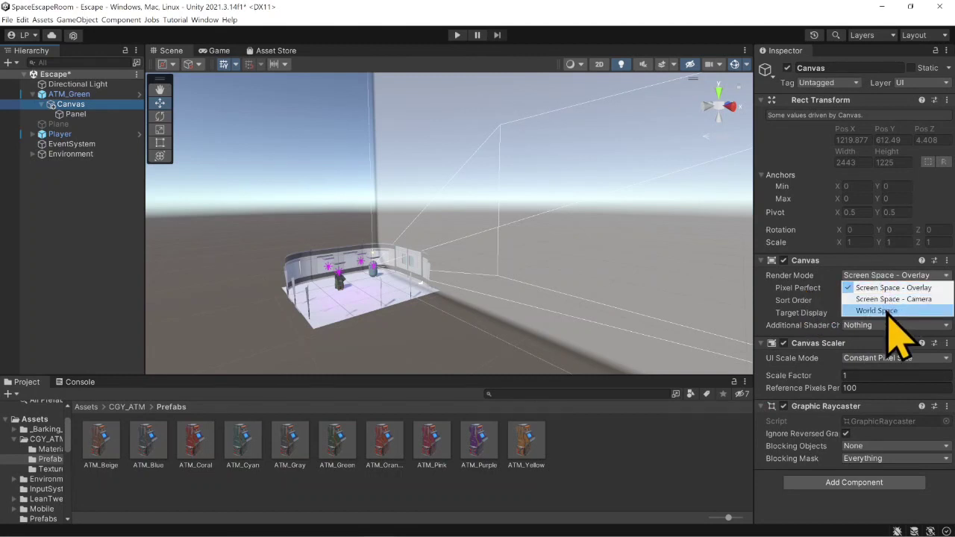
left_click(888, 313)
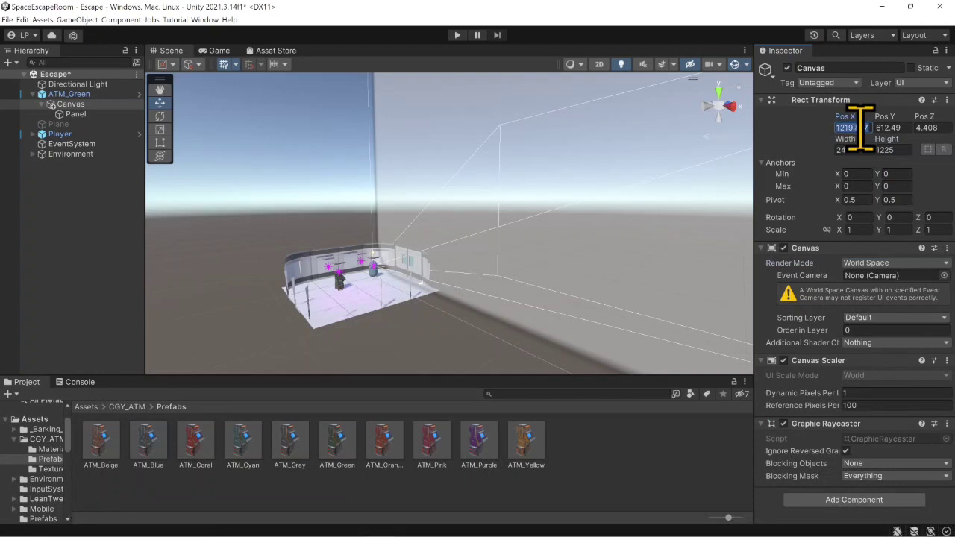
- Set the Canvas position to 0 on X, Y and Z
type("0")
key("Tab")
type("0")
key("Tab")
type("0")
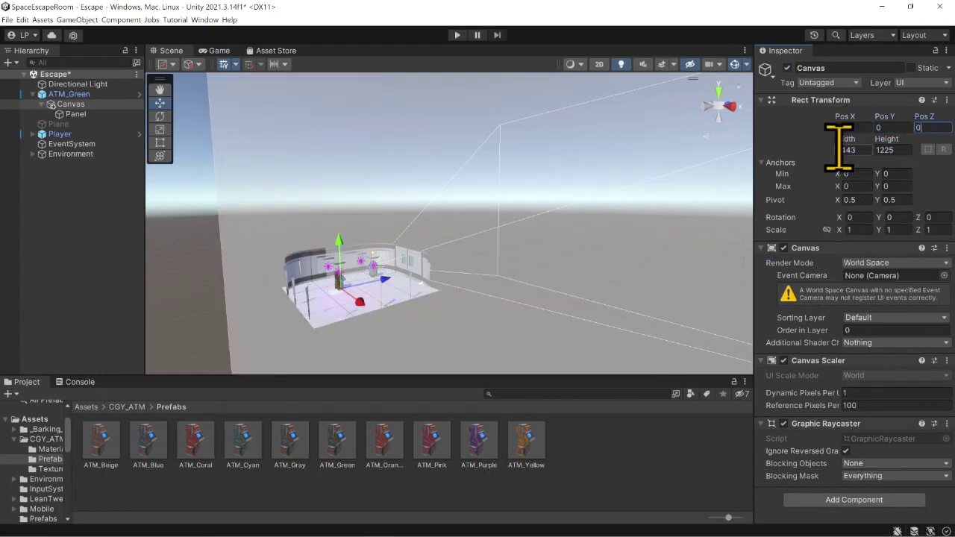
key("Tab")
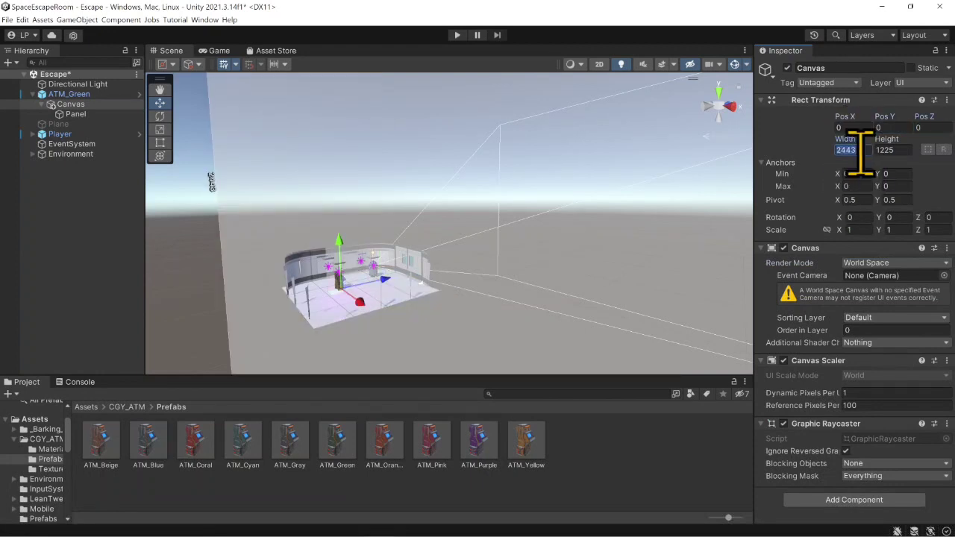
- Set the Canvas width and height to 10
type("10")
key("Tab")
type("10")
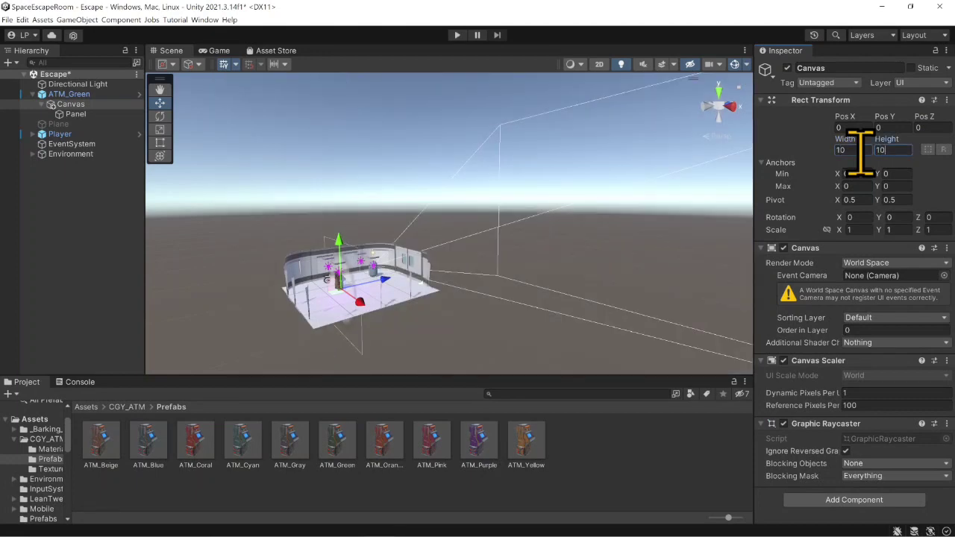
- Frame the Canvas in the scene and examine its size and placement relative to the ATM
scroll(309, 308, "up", 2)
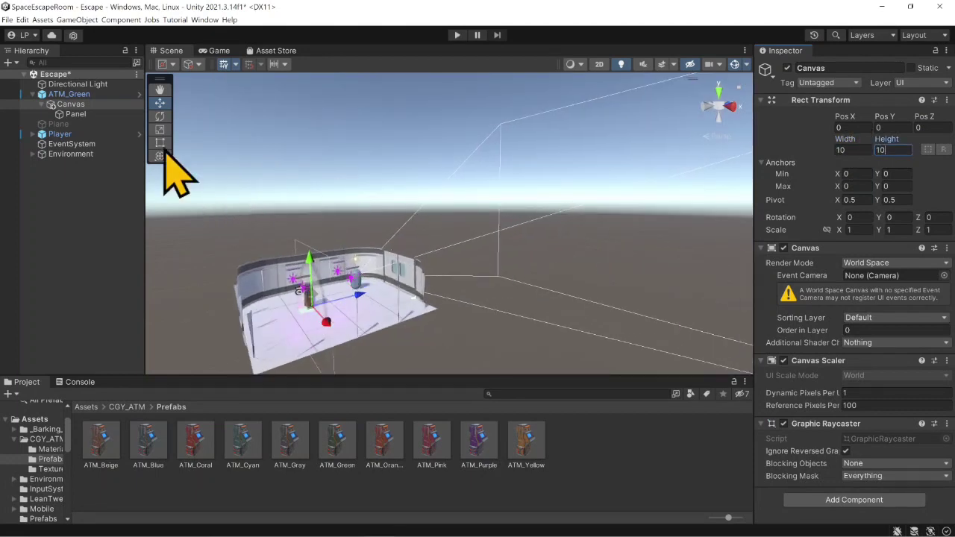
double_click(83, 106)
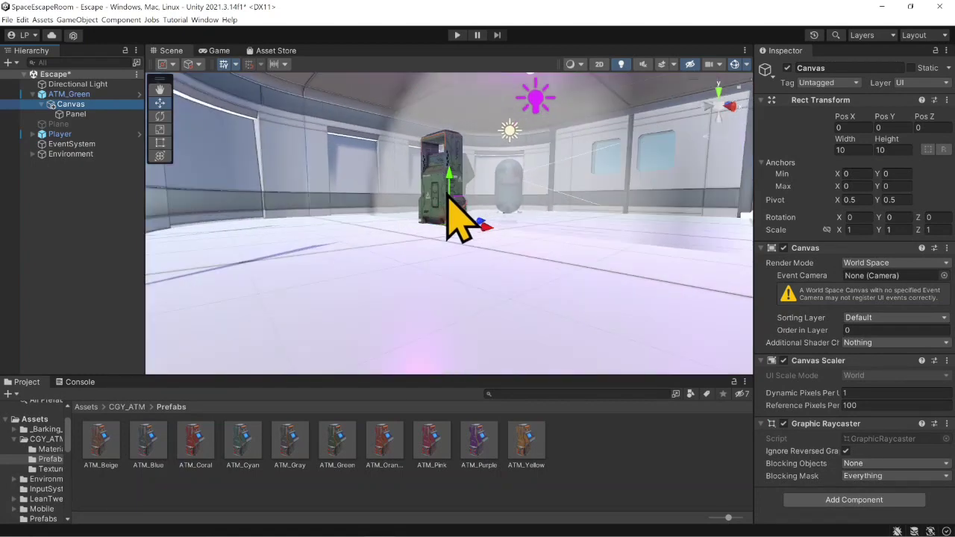
right_click_drag(447, 196, 426, 218)
middle_click_drag(426, 218, 348, 273)
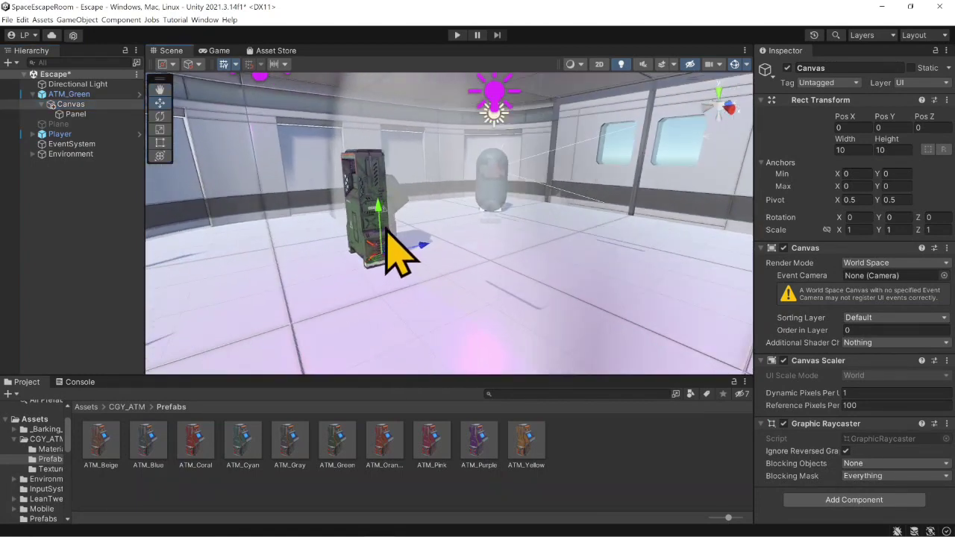
scroll(386, 228, "down", 1)
right_click_drag(341, 256, 403, 233)
scroll(382, 236, "down", 1)
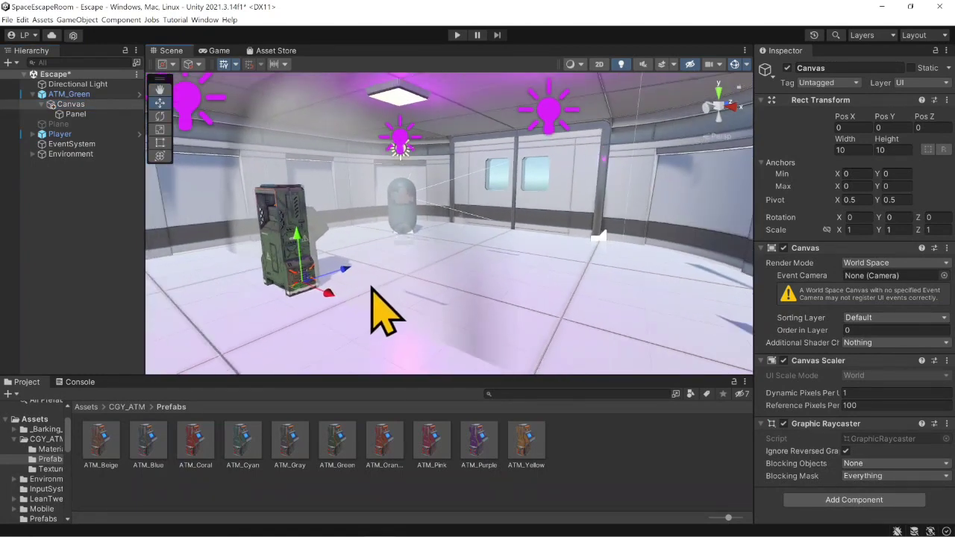
scroll(374, 255, "down", 1)
middle_click_drag(376, 252, 390, 266)
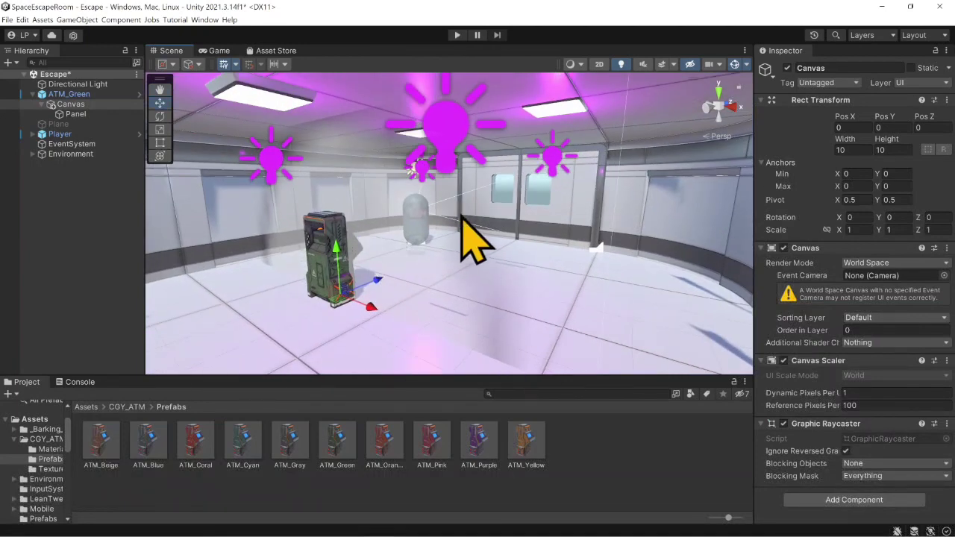
- Set the Panel's source image to None
left_click(74, 115)
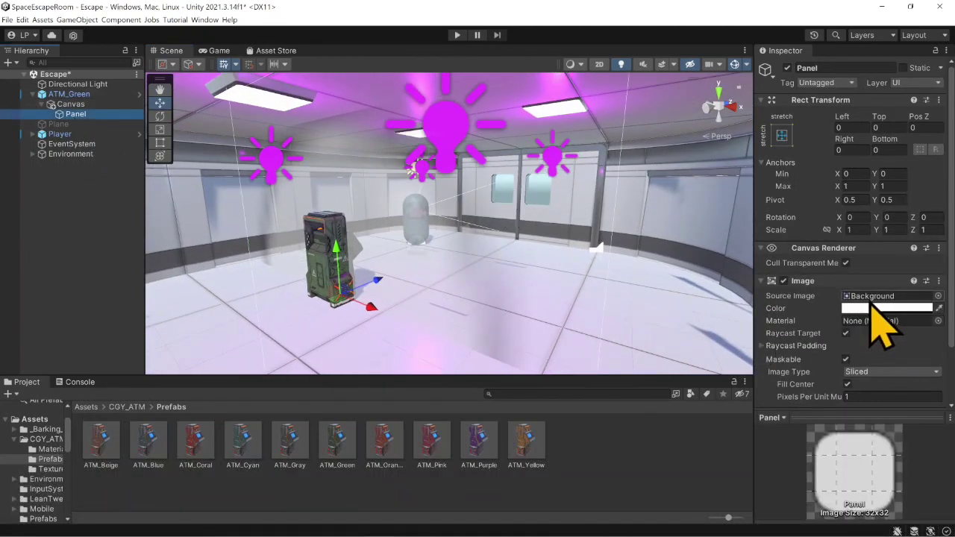
left_click(938, 296)
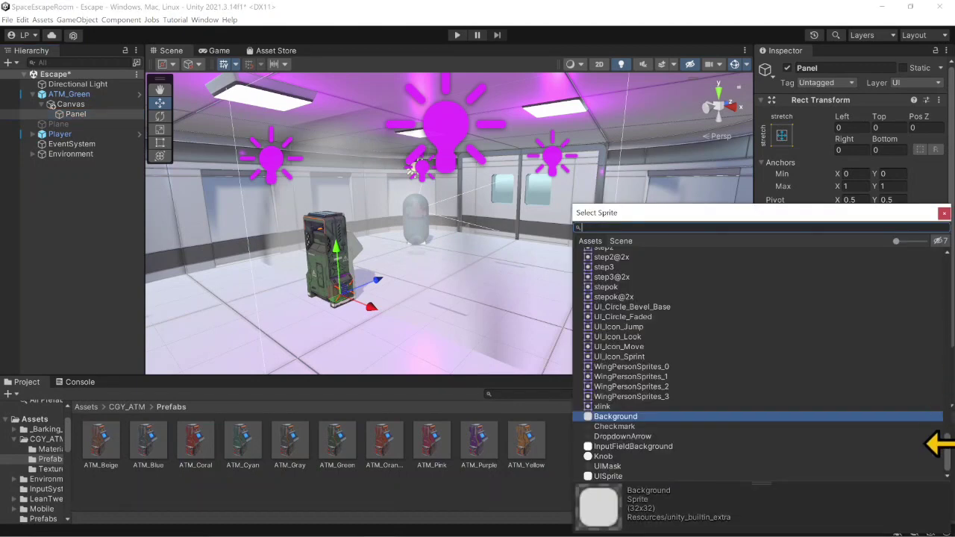
left_click_drag(949, 452, 942, 215)
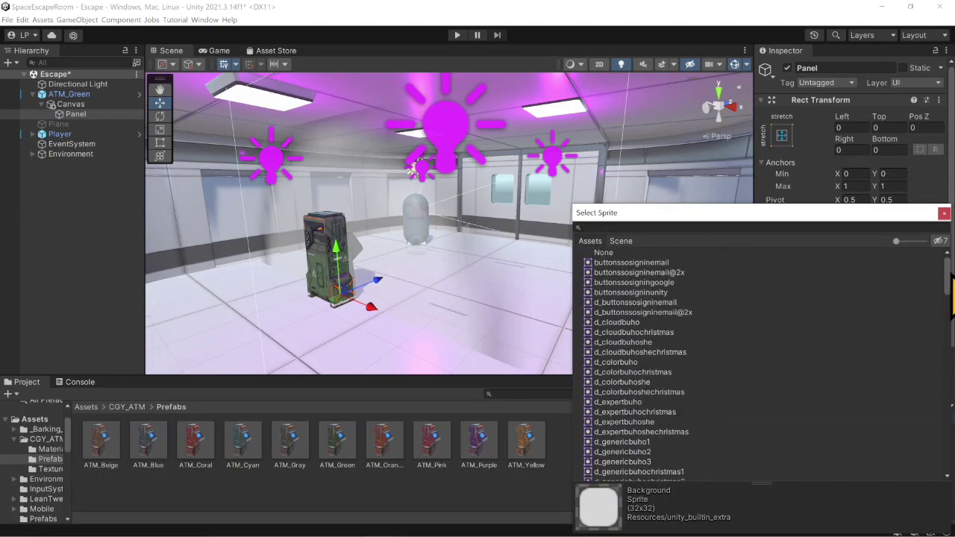
left_click(601, 254)
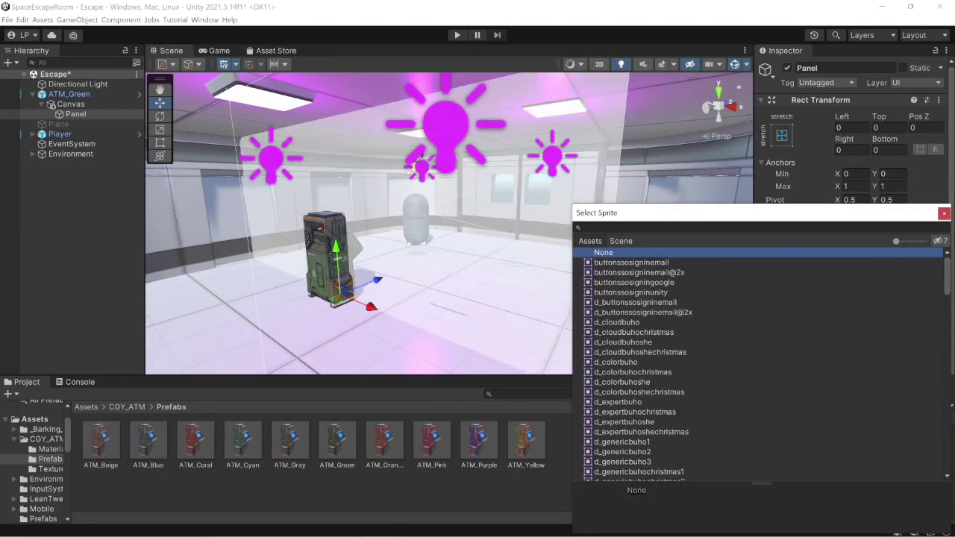
left_click(943, 214)
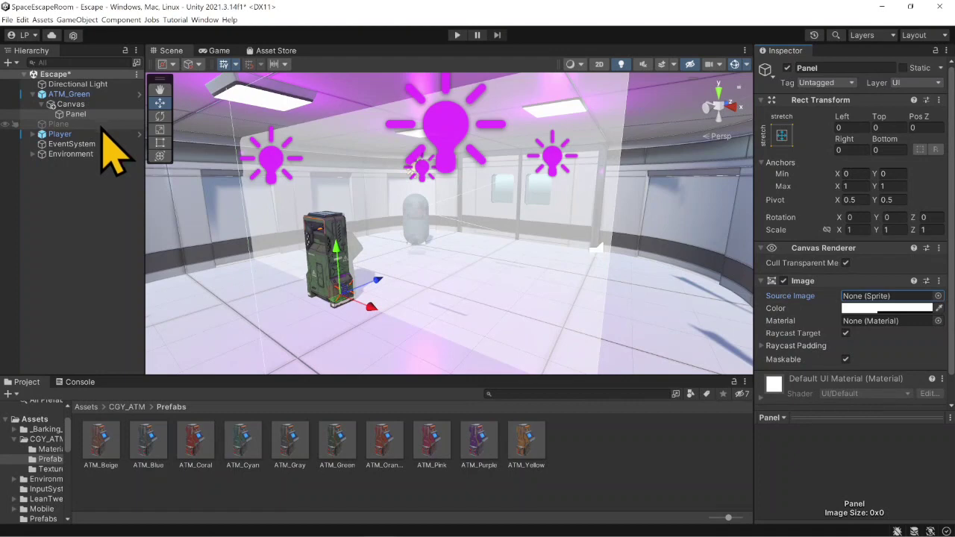
- Set the Canvas width and height to 1 and check its fit against the ATM
left_click(73, 106)
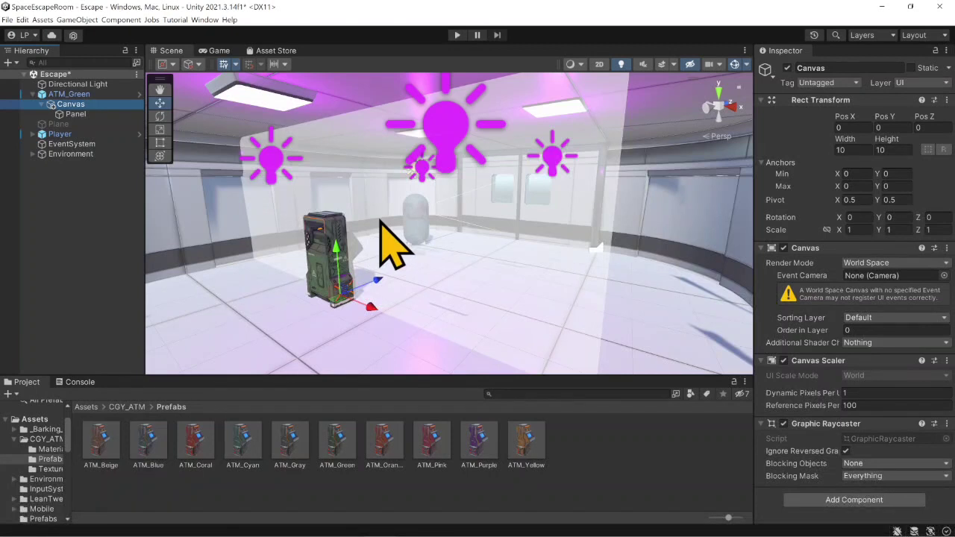
left_click(856, 149)
type("1")
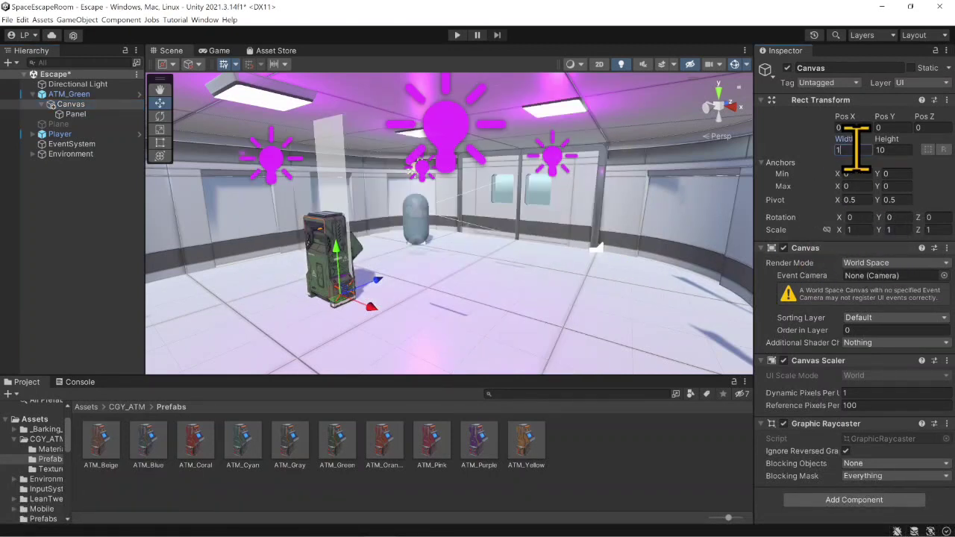
key("Tab")
type("1")
scroll(488, 287, "up", 4)
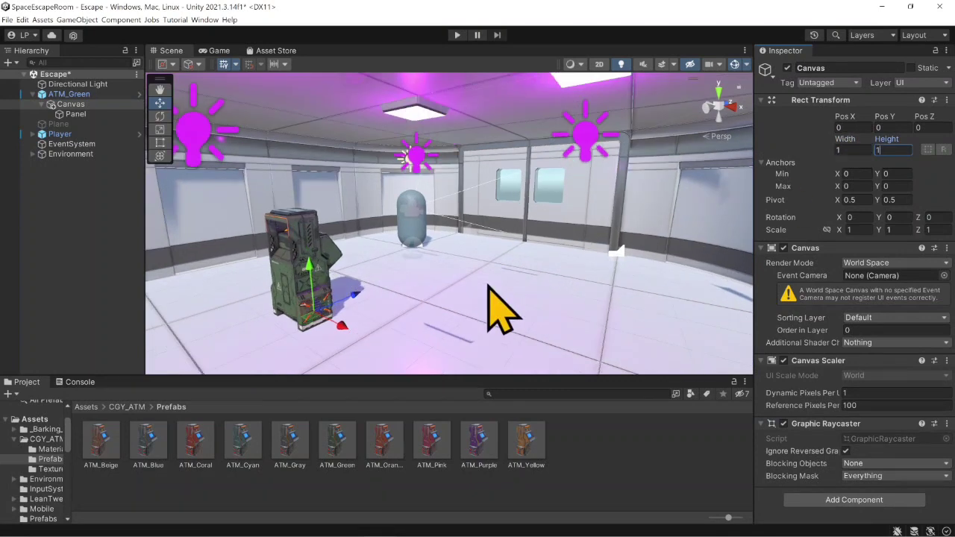
right_click_drag(547, 255, 350, 312)
middle_click_drag(478, 258, 314, 282)
scroll(321, 286, "up", 6)
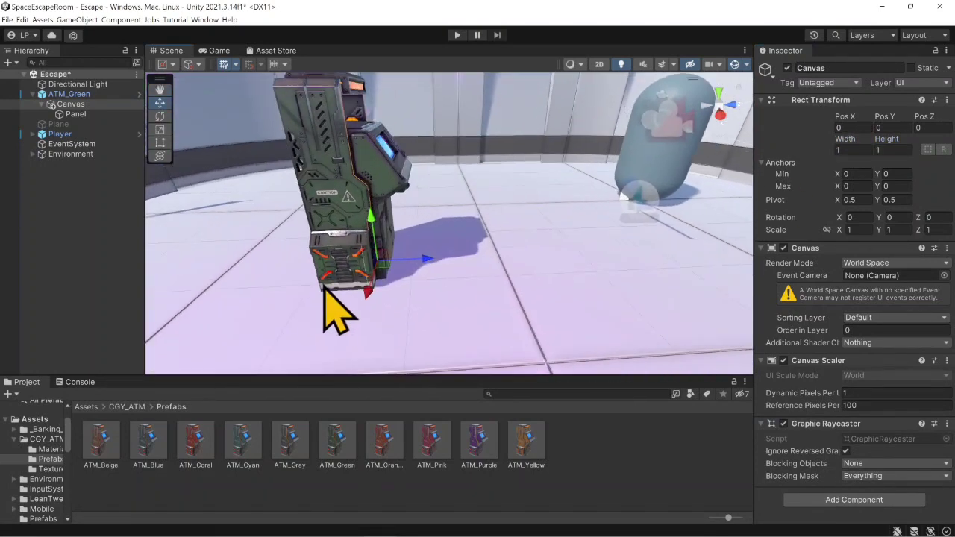
- Move the Canvas up and forward in front of the ATM screen, to about Y 1.334 and Z 0.479
left_click_drag(419, 266, 458, 261)
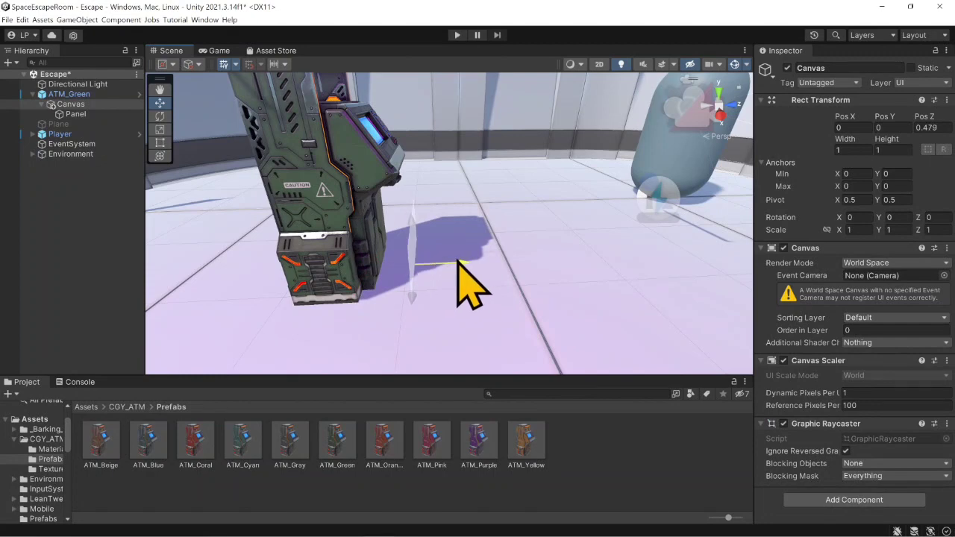
left_click_drag(412, 221, 416, 99)
right_click_drag(553, 225, 441, 202)
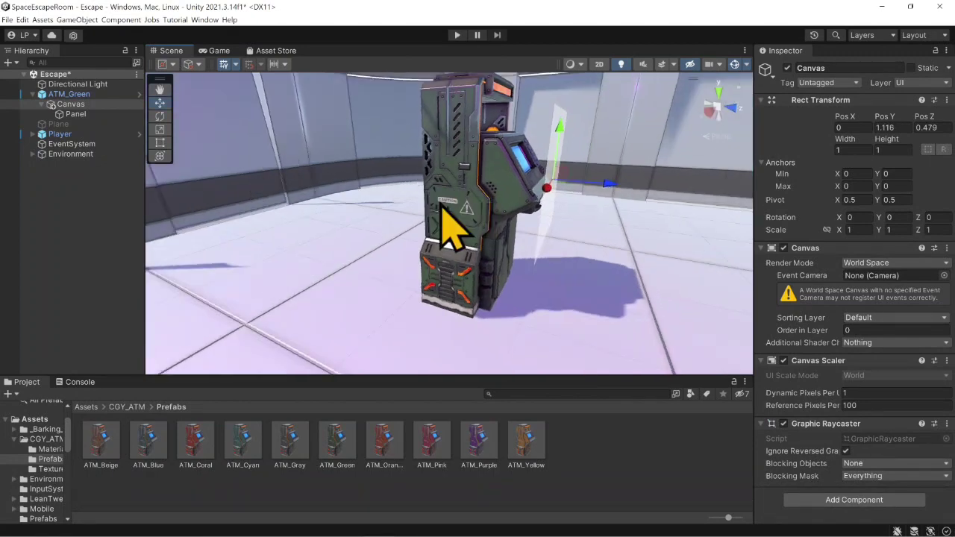
middle_click_drag(440, 202, 315, 229)
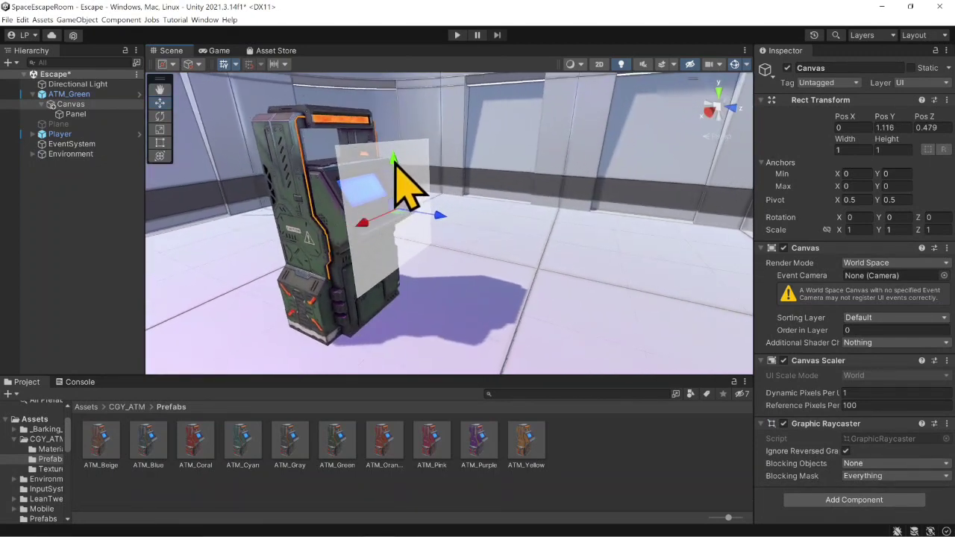
left_click_drag(396, 172, 443, 224)
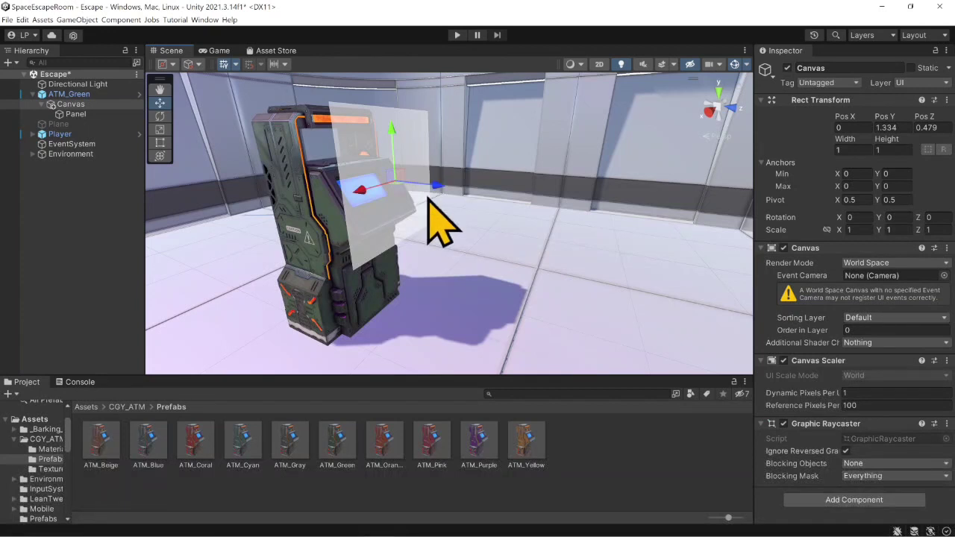
- Set the Canvas width and height to 0.5
left_click(863, 151)
type("0.5")
key("Tab")
type("0.5")
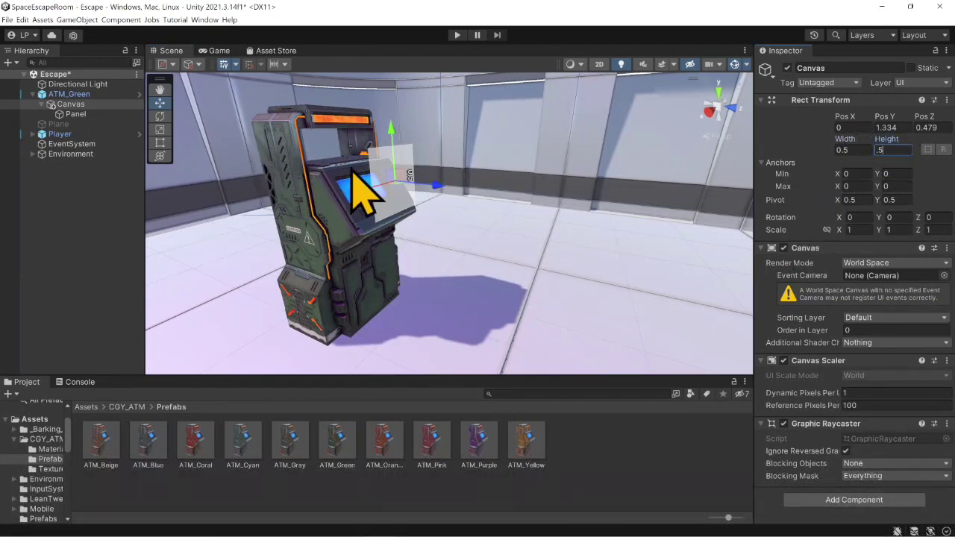
- Move the Canvas closer to the ATM and sideways over its blue screen, to about X 0.079 and Z 0.402
scroll(355, 171, "up", 3)
right_click_drag(515, 190, 499, 180)
scroll(466, 183, "up", 5)
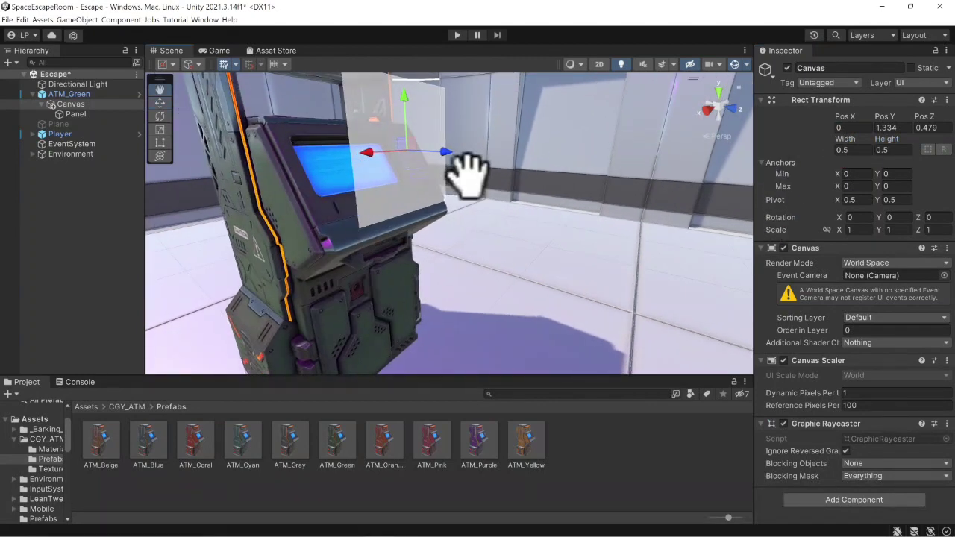
left_click_drag(390, 229, 435, 214, "alt")
mouse_move(519, 219)
left_mouse_down()
mouse_move(472, 200)
mouse_move(503, 225)
left_mouse_up()
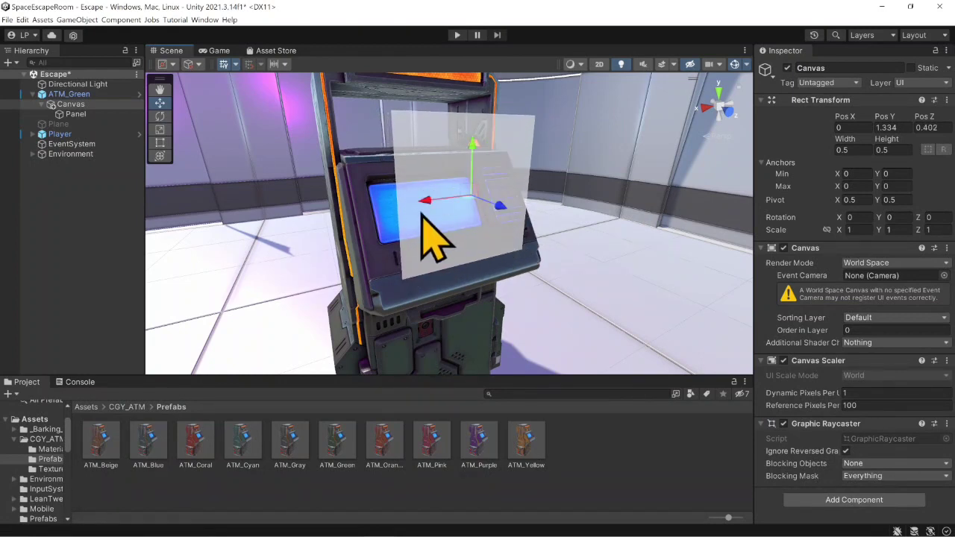
left_click_drag(427, 199, 399, 200)
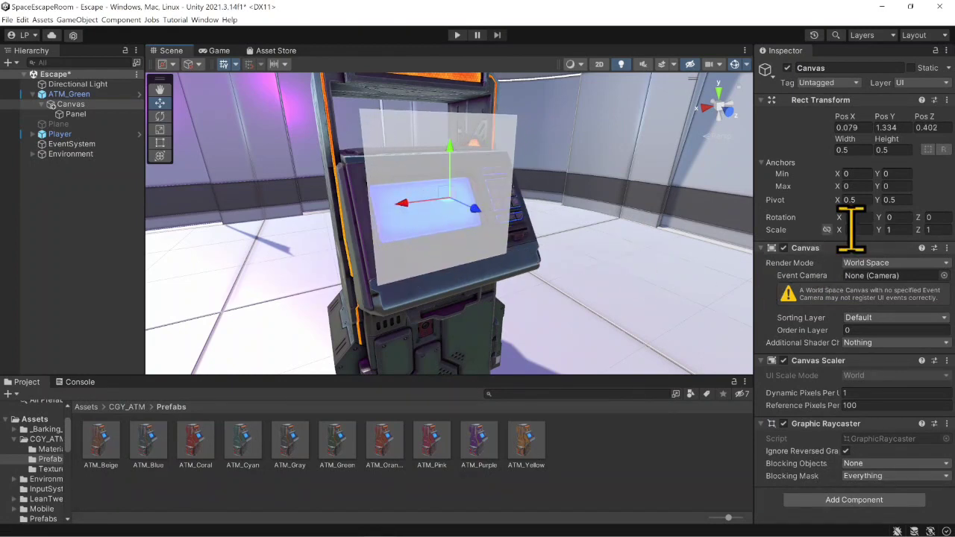
- Tilt the Canvas to an X rotation of about -35.64 and lay it against the sloped ATM screen at about Y 1.266, Z 0.313
left_click_drag(883, 224, 74, 264)
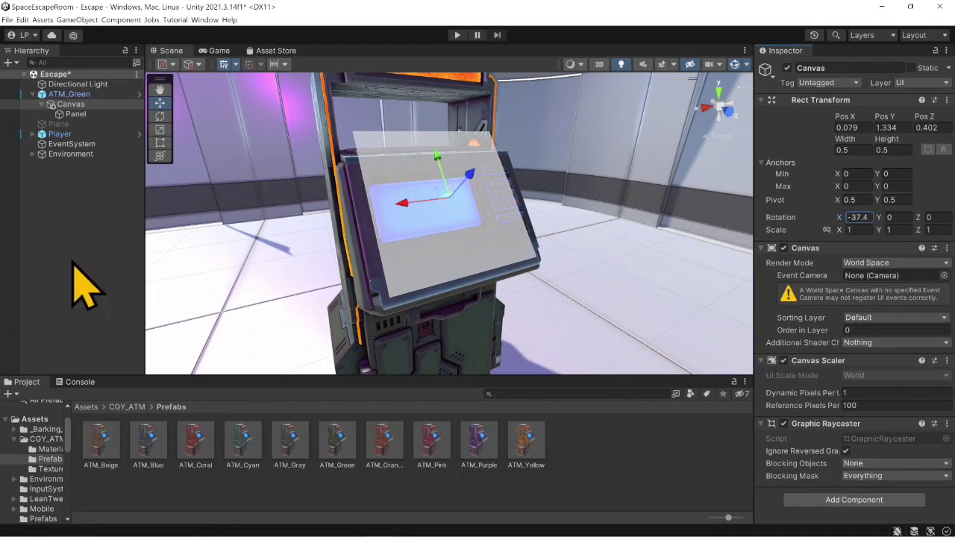
middle_click_drag(288, 252, 420, 236)
right_click_drag(324, 254, 534, 202)
left_click_drag(534, 175, 522, 210)
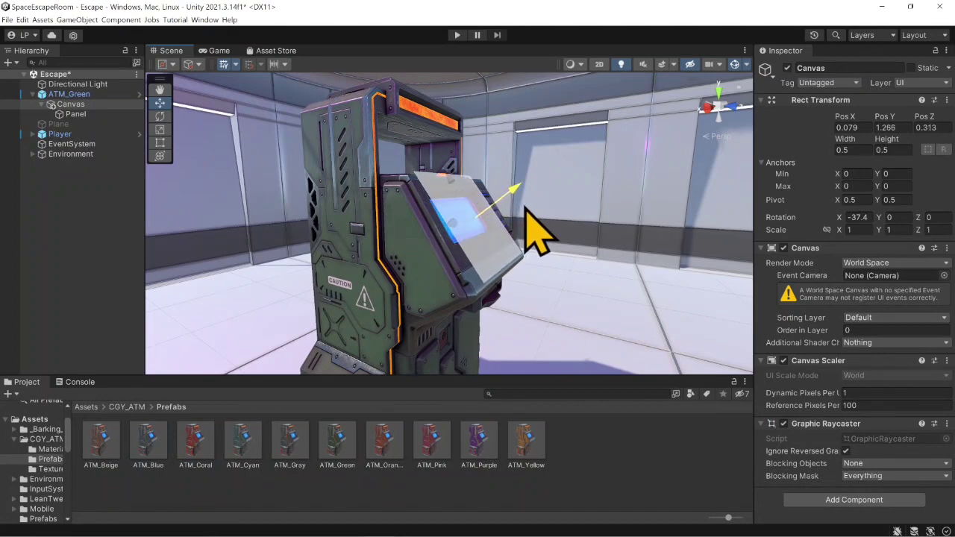
left_click_drag(840, 221, 859, 221)
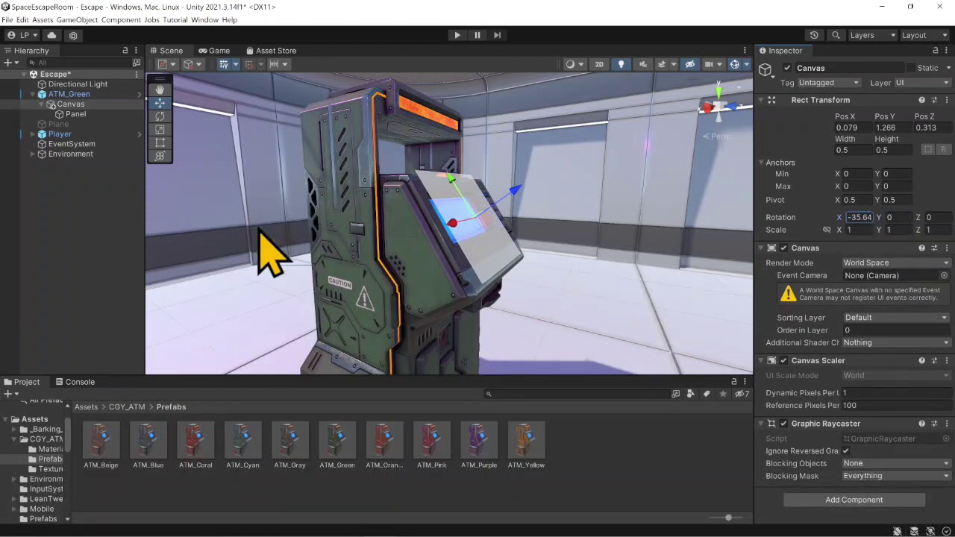
- Set the Panel's image color to black
left_click(85, 114)
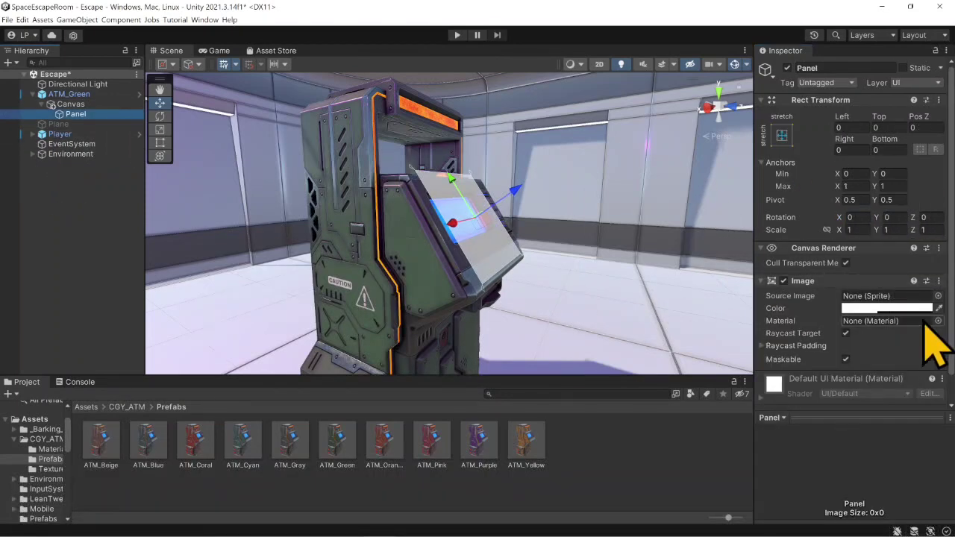
left_click(906, 308)
left_click_drag(859, 341, 826, 380)
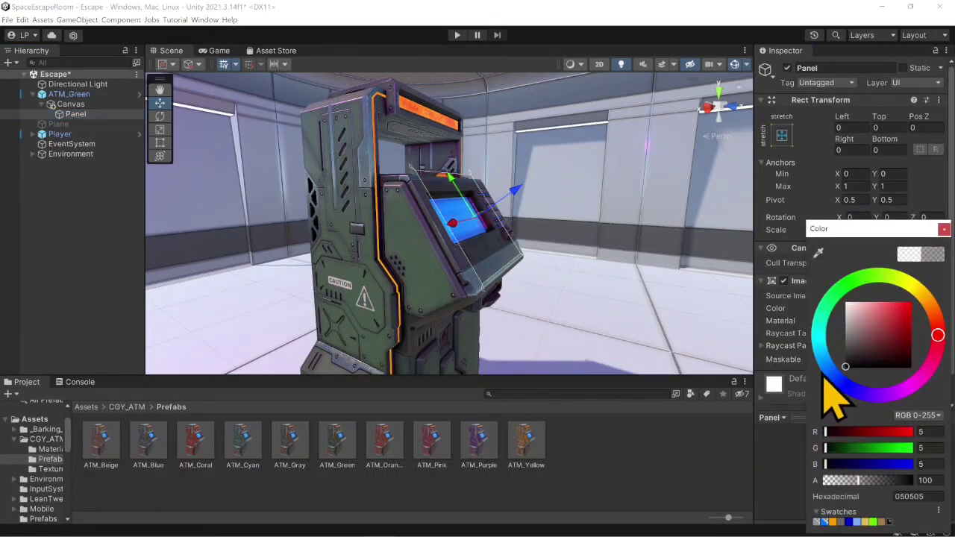
- Set the alpha of the Panel's black color to 200
scroll(527, 236, "up", 2)
right_click_drag(527, 236, 546, 242)
middle_click_drag(546, 241, 441, 277)
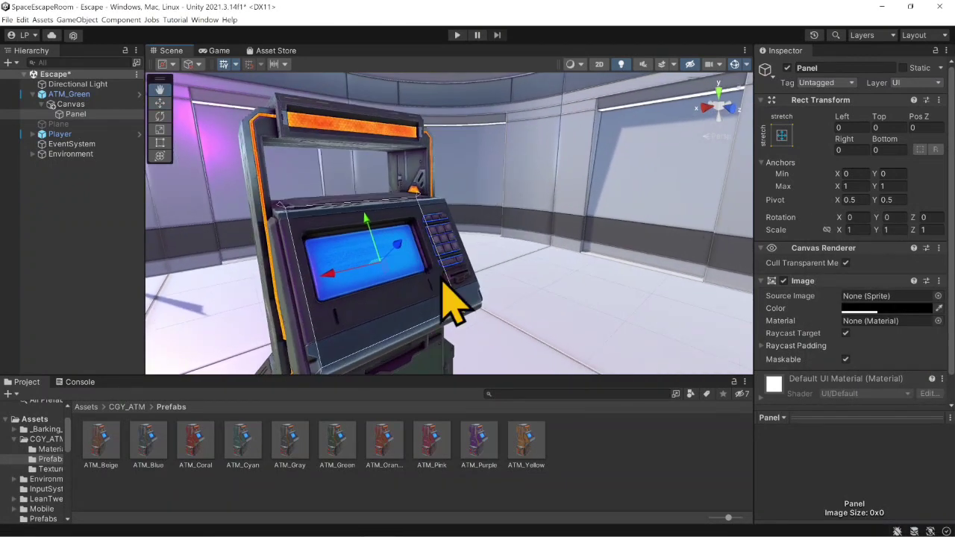
scroll(441, 277, "up", 1)
left_click(902, 308)
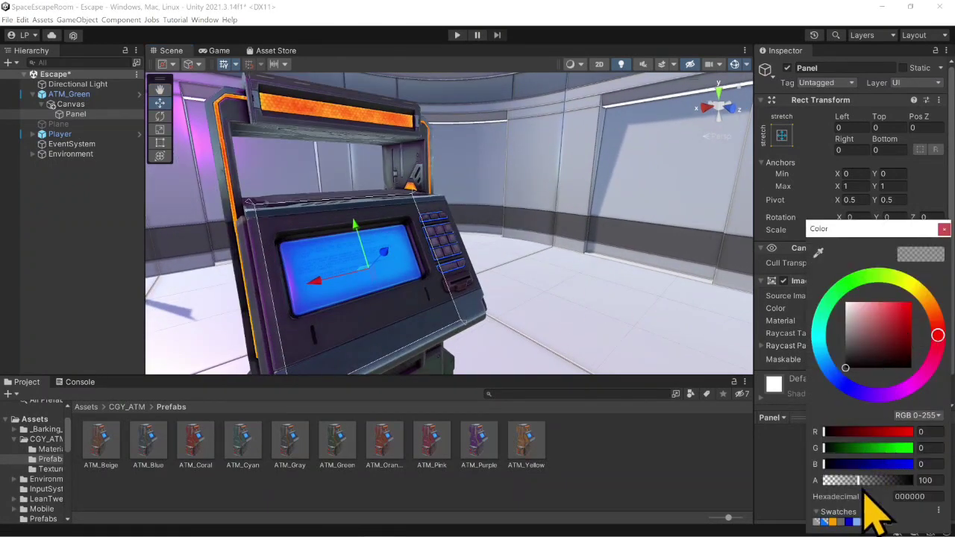
left_click_drag(868, 491, 894, 485)
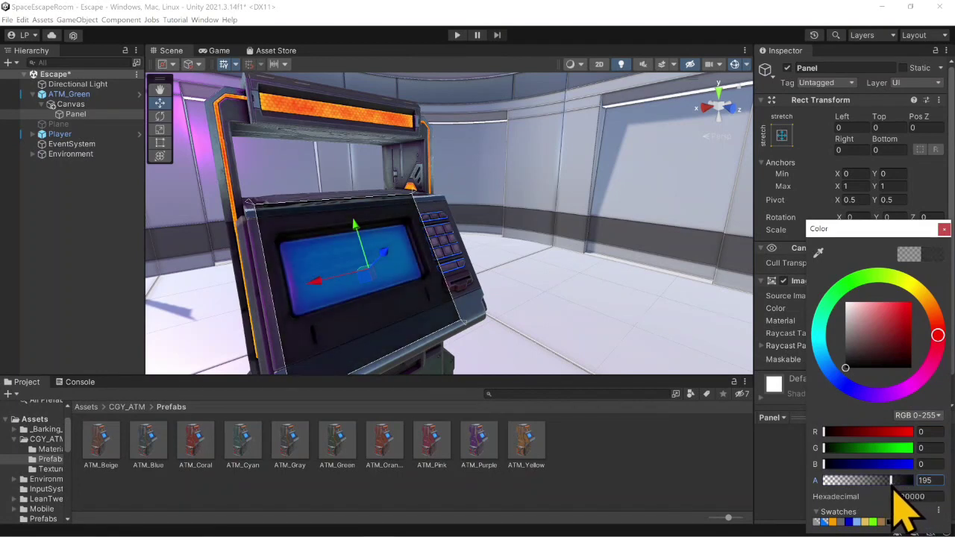
left_click(919, 481)
type("200")
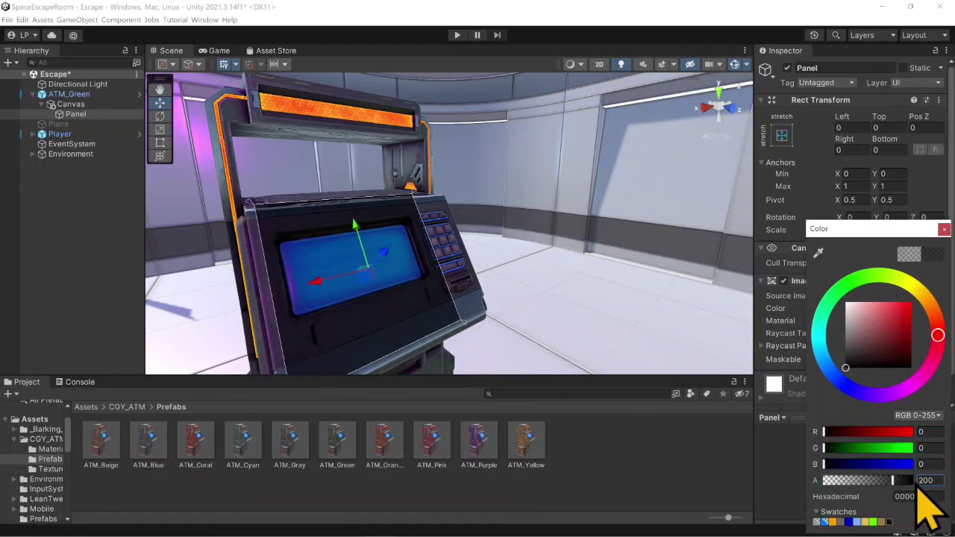
left_click(944, 229)
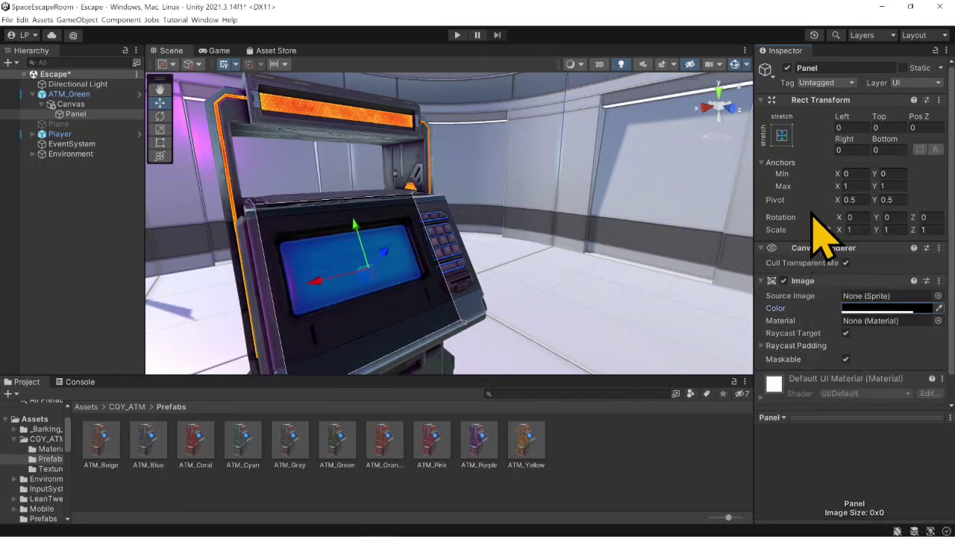
- Add a TextMeshPro text as a child of the Panel and name it ScreenText
right_click(69, 118)
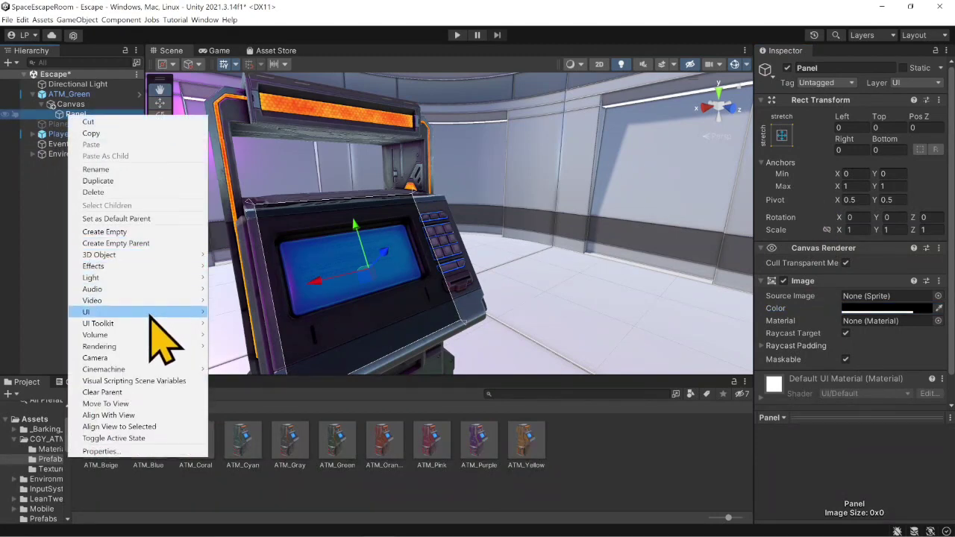
mouse_move(150, 313)
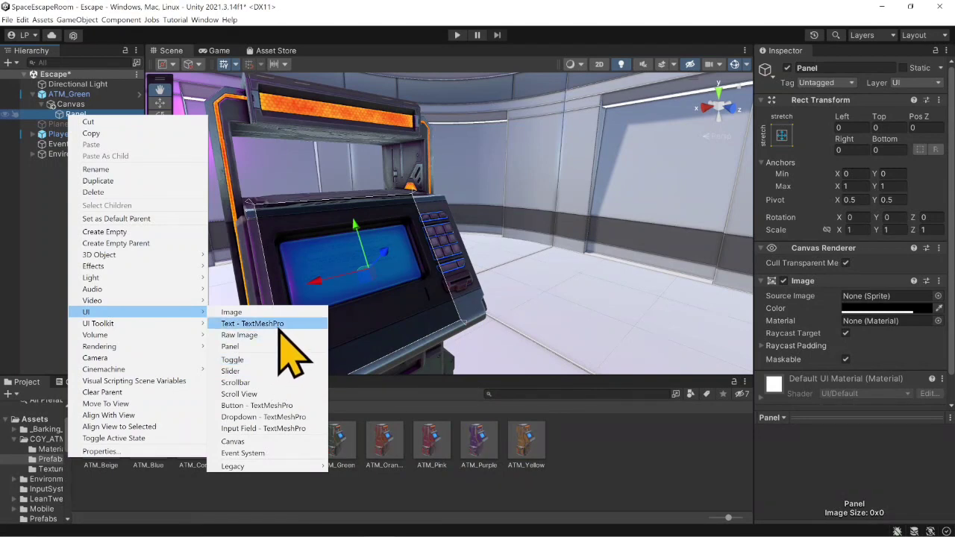
left_click(279, 325)
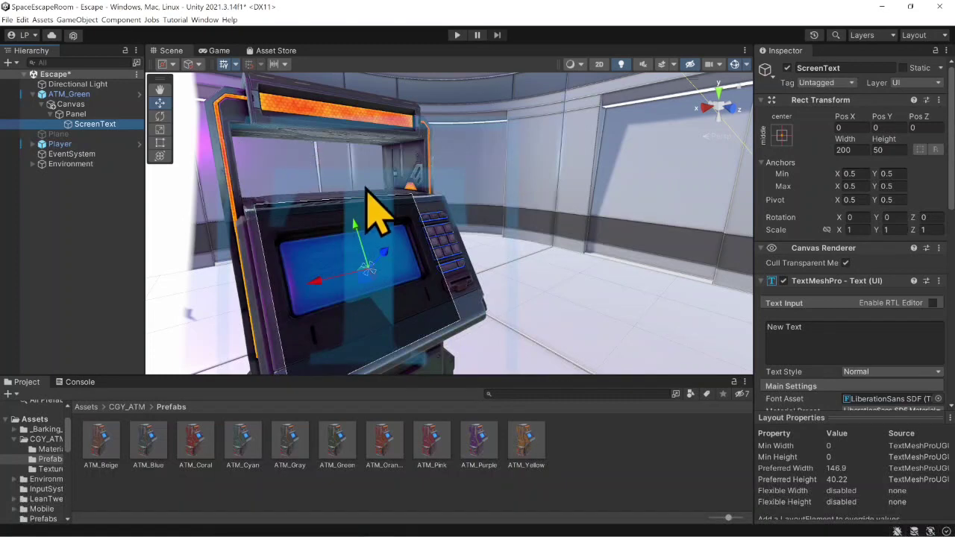
- Scale ScreenText uniformly to 0.01 on all three axes
key("f")
scroll(363, 201, "down", 10)
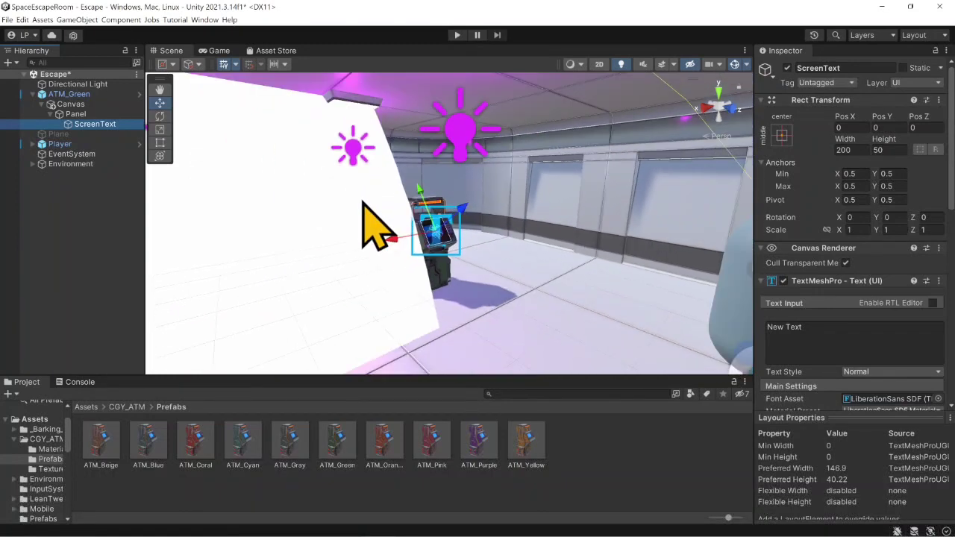
scroll(362, 201, "up", 4)
scroll(375, 224, "up", 6)
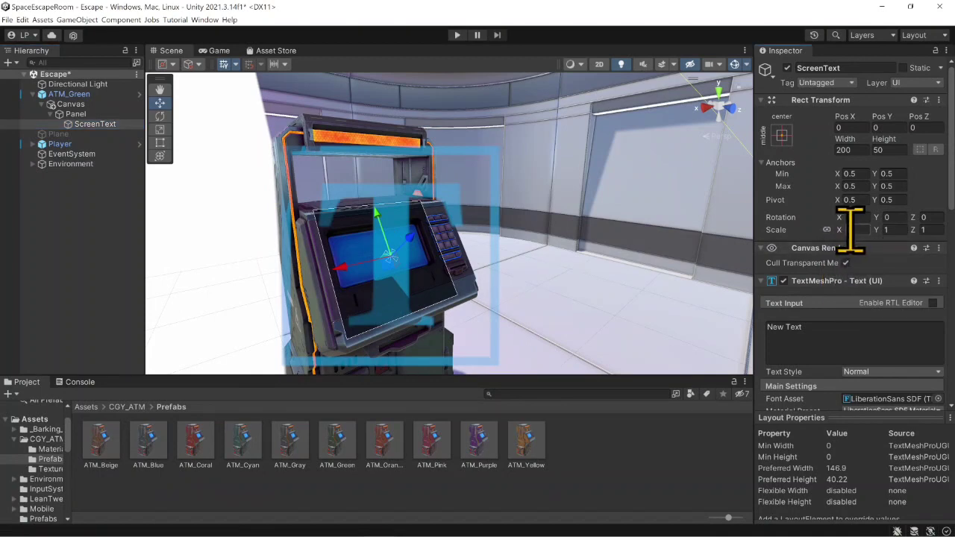
left_click(78, 114)
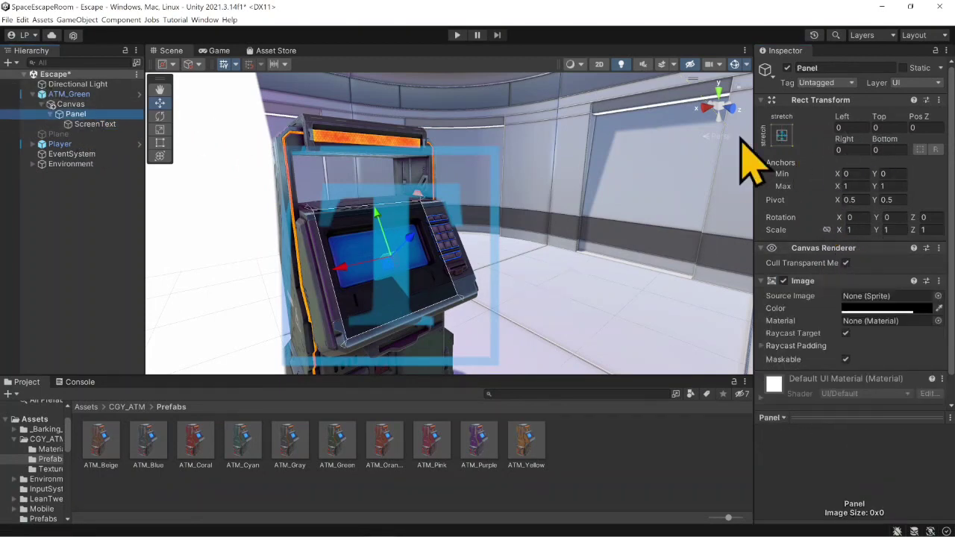
left_click(104, 123)
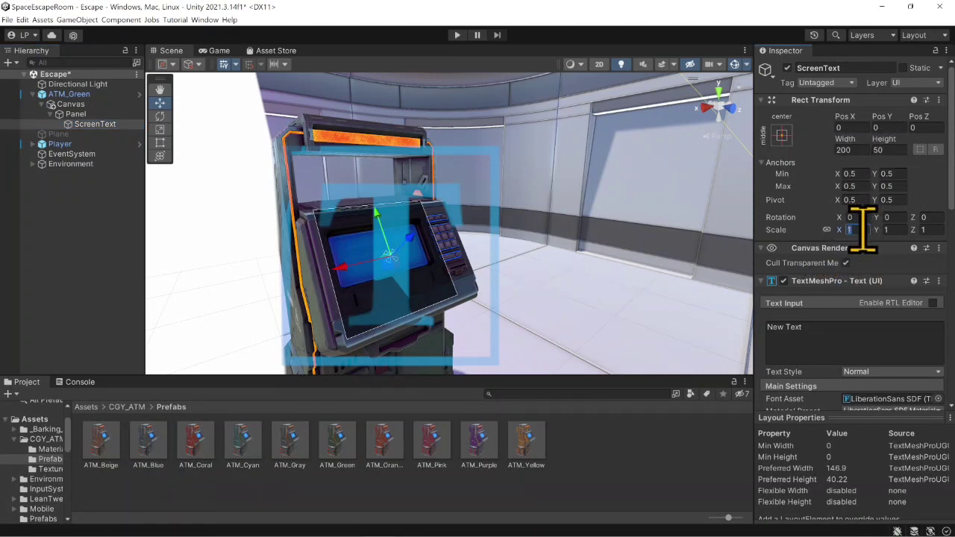
type("0.02")
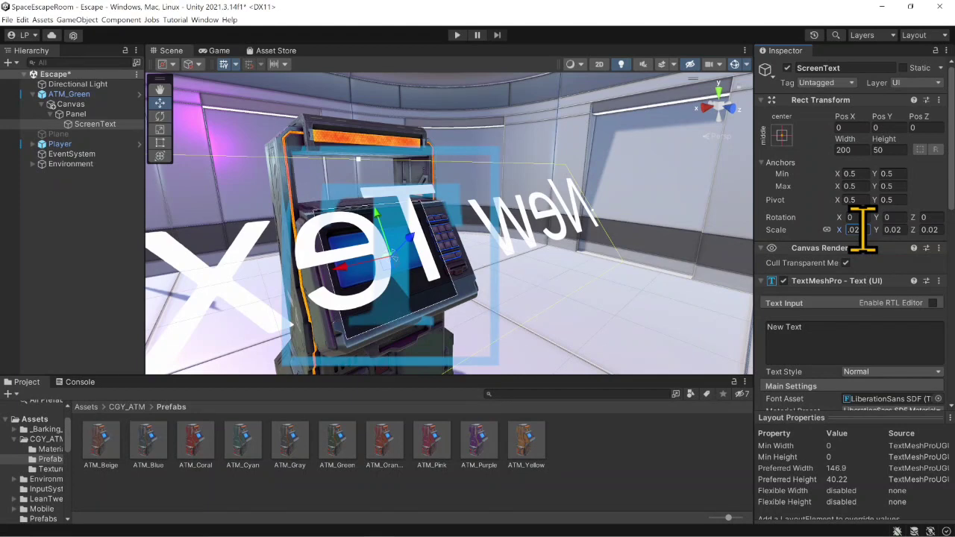
key("BackSpace")
type("1")
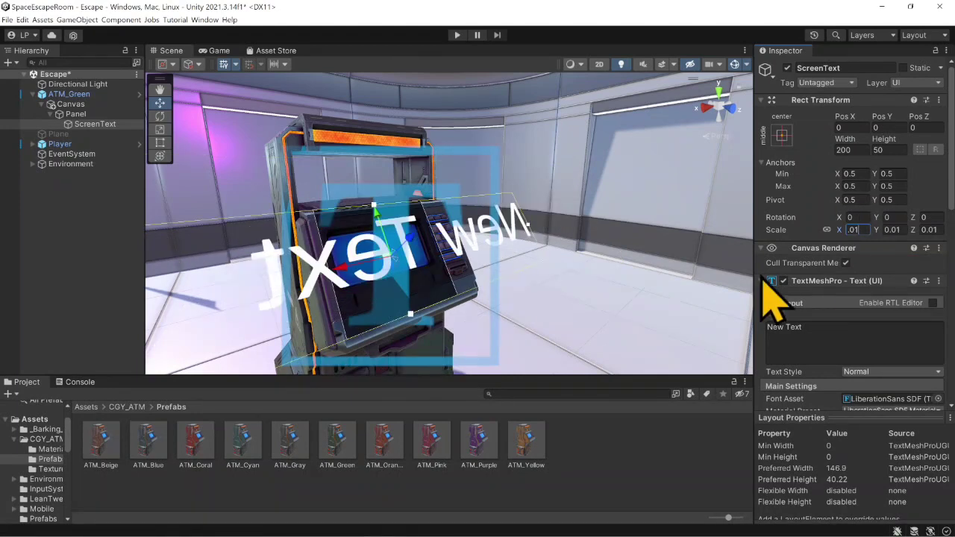
- Set ScreenText's Y rotation to 180 so the text reads correctly from the front
scroll(464, 280, "down", 2)
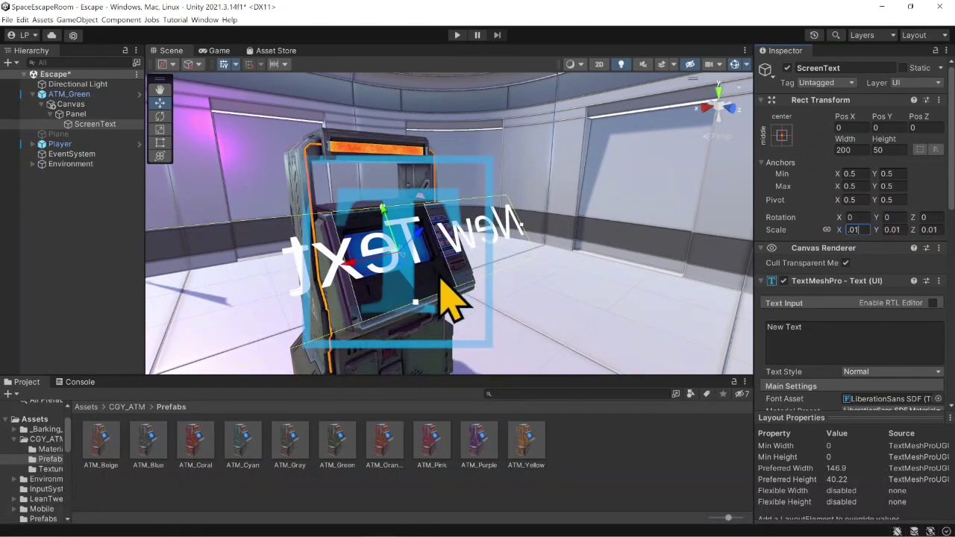
scroll(372, 274, "down", 3)
scroll(372, 274, "down", 2)
scroll(372, 274, "up", 2)
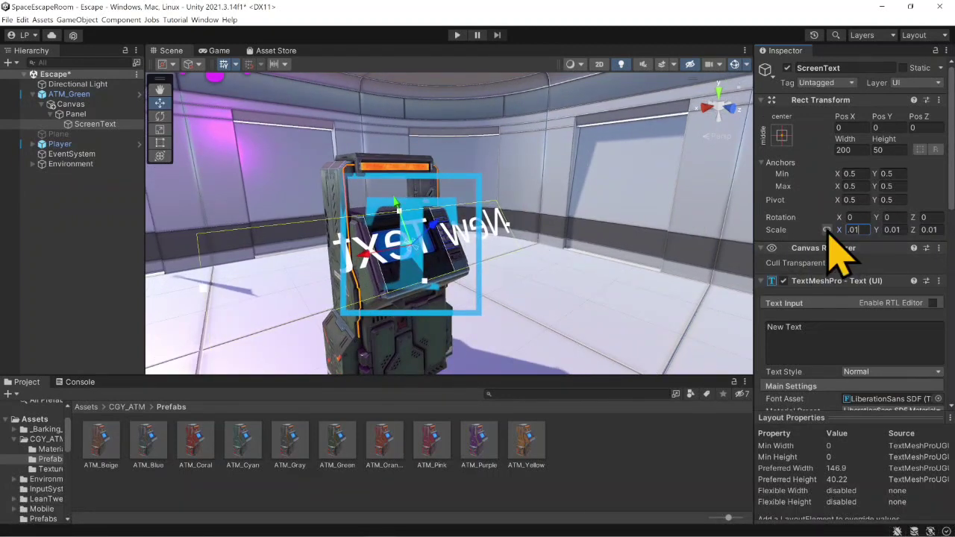
left_click(892, 217)
type("180")
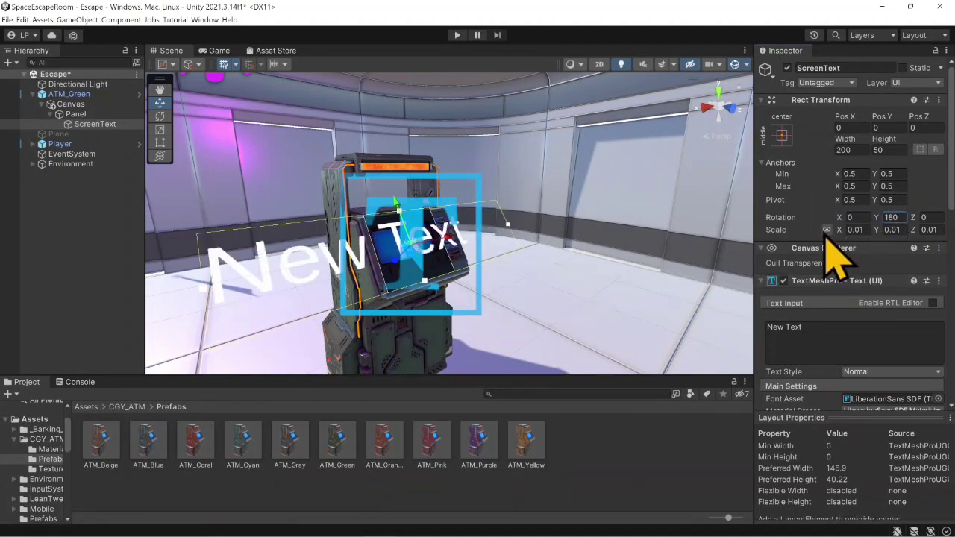
- Shrink ScreenText's rectangle to about 48 wide by 50 high so it fits the front of the ATM's screen
scroll(422, 271, "up", 3)
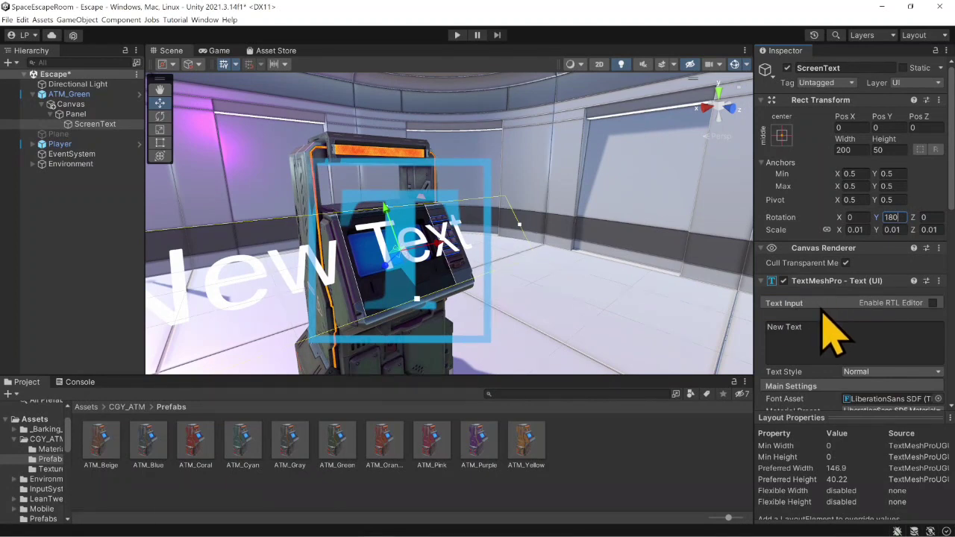
scroll(822, 308, "down", 2)
right_click_drag(556, 252, 428, 244)
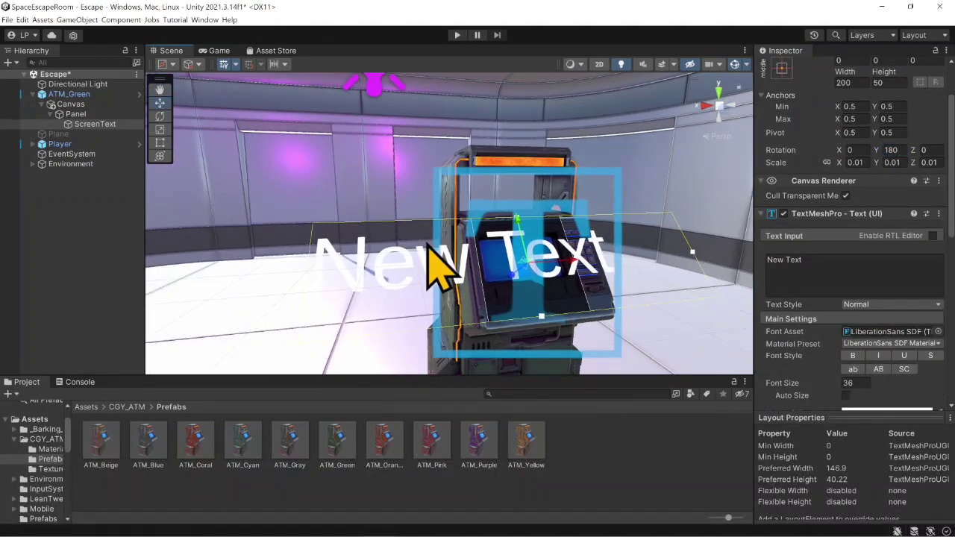
mouse_move(440, 274)
middle_mouse_down()
mouse_move(470, 256)
mouse_move(437, 298)
mouse_move(437, 266)
middle_mouse_up()
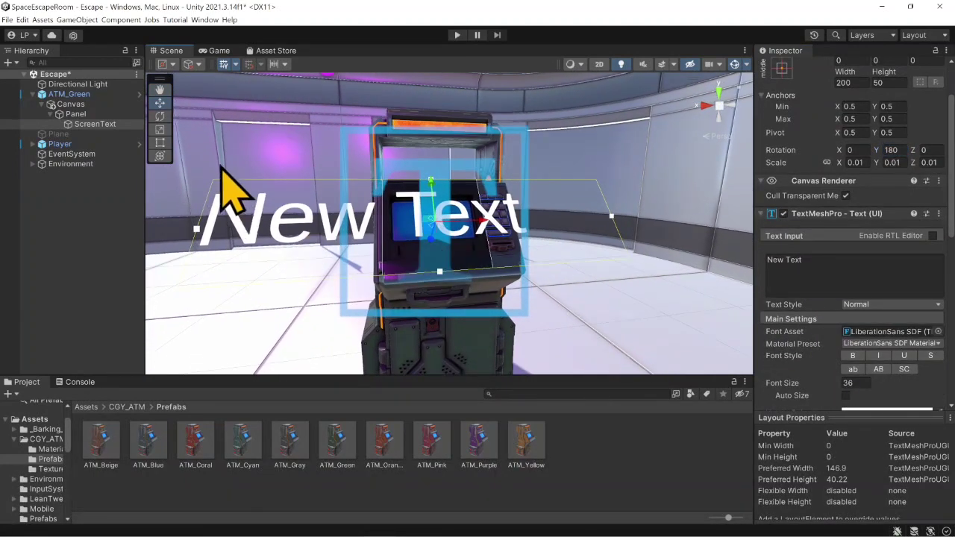
left_click(161, 143)
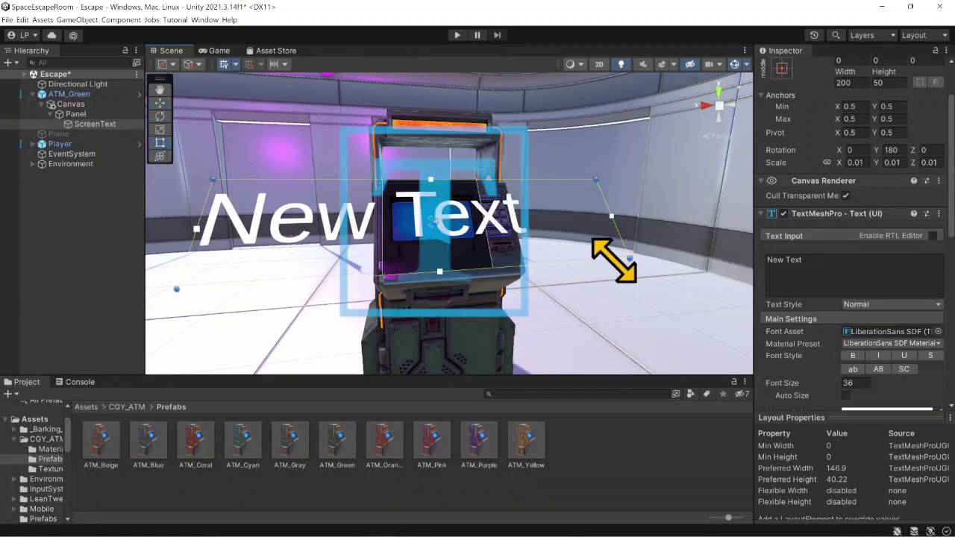
left_click_drag(627, 260, 491, 267)
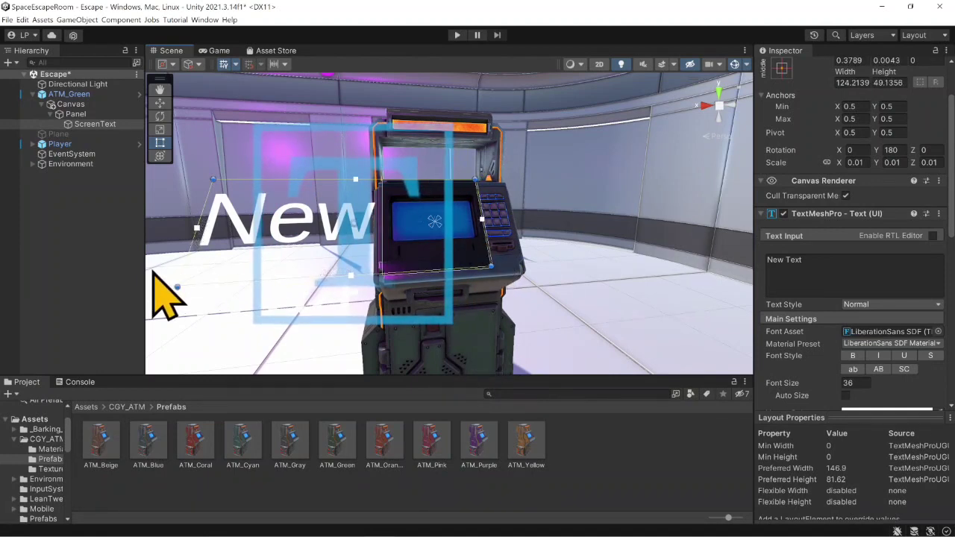
left_click_drag(177, 288, 387, 276)
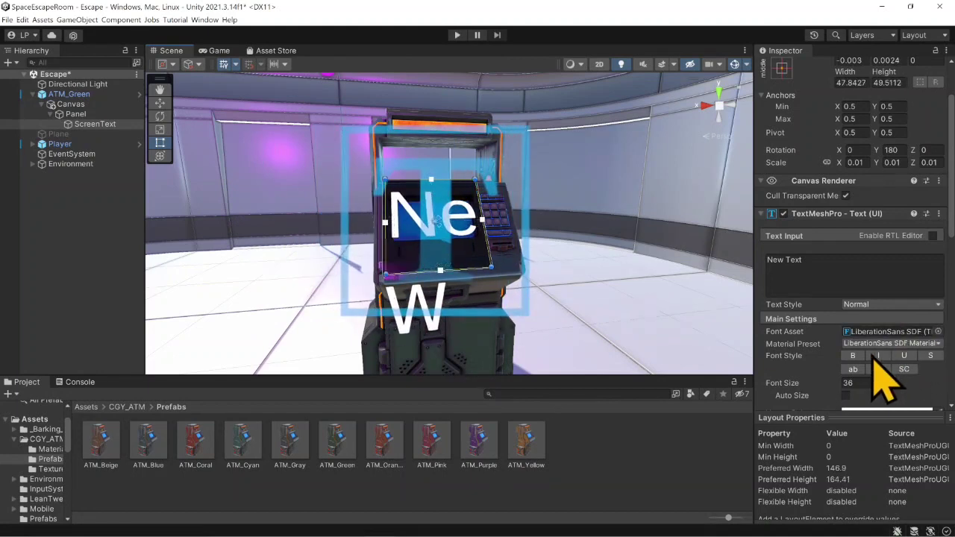
- Set ScreenText's font size to 5 so the whole text fits on one line on the ATM screen
left_click(856, 383)
type("2")
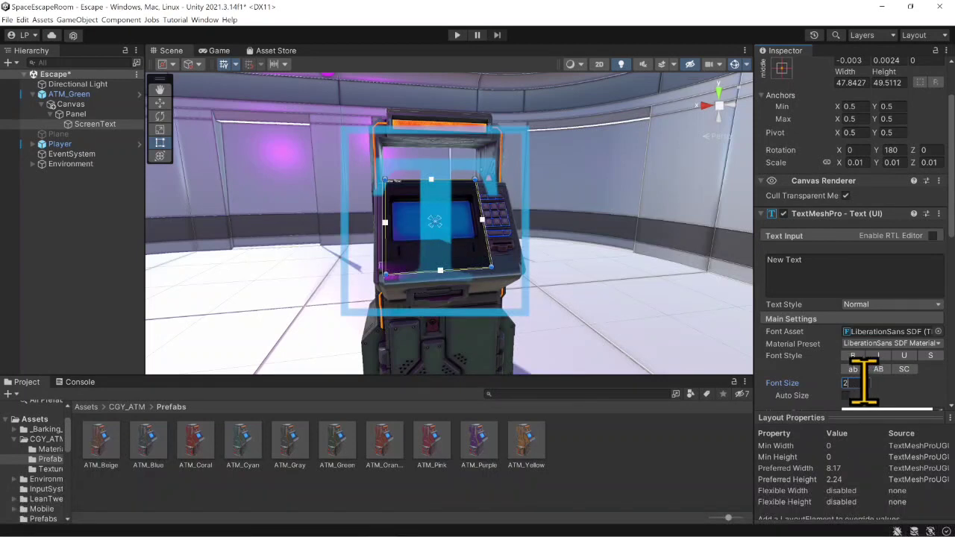
type("0")
key("BackSpace")
key("BackSpace")
type("4")
key("BackSpace")
type("5")
key("BackSpace")
type("6")
key("BackSpace")
type("4")
key("BackSpace")
type("5")
- Align ScreenText's text to the center horizontally and to the middle vertically
scroll(863, 383, "down", 4)
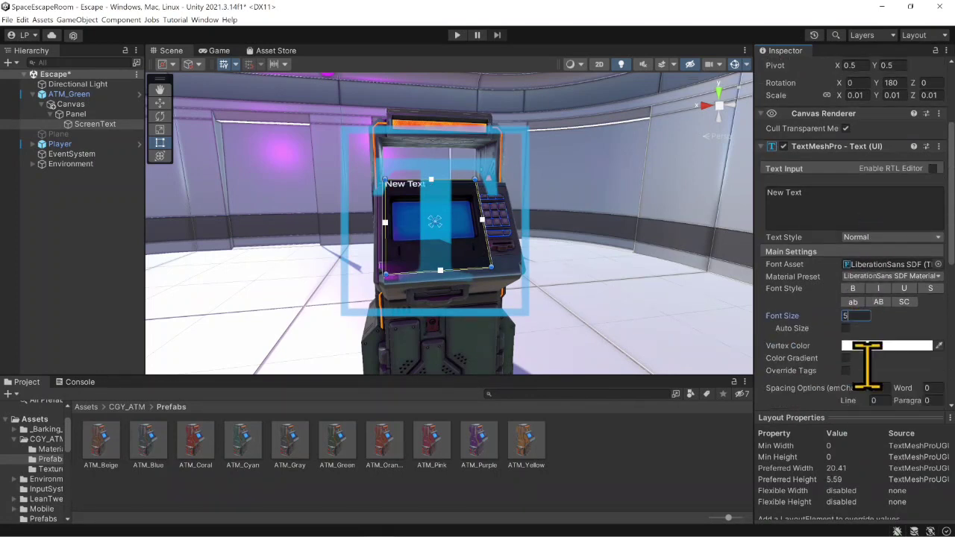
left_click(862, 351)
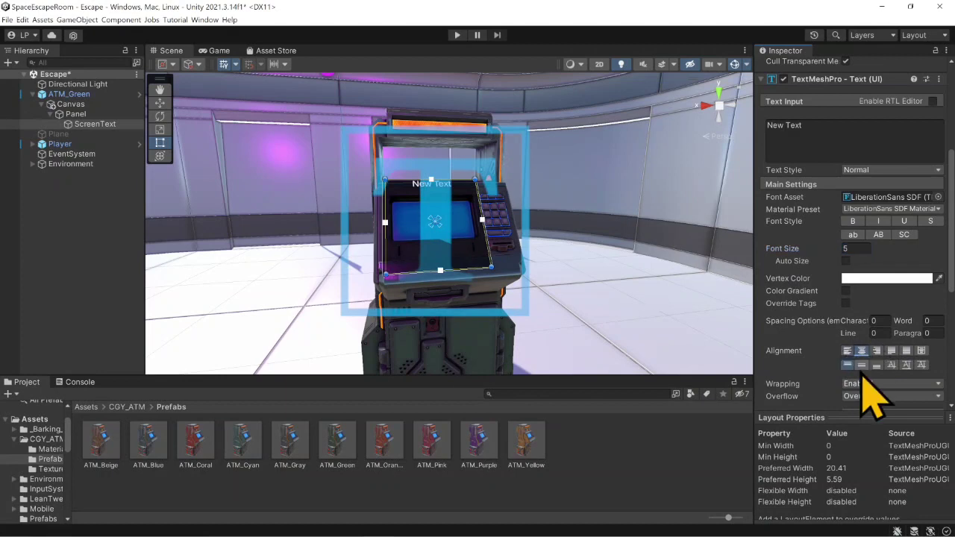
left_click(862, 364)
scroll(497, 236, "up", 5)
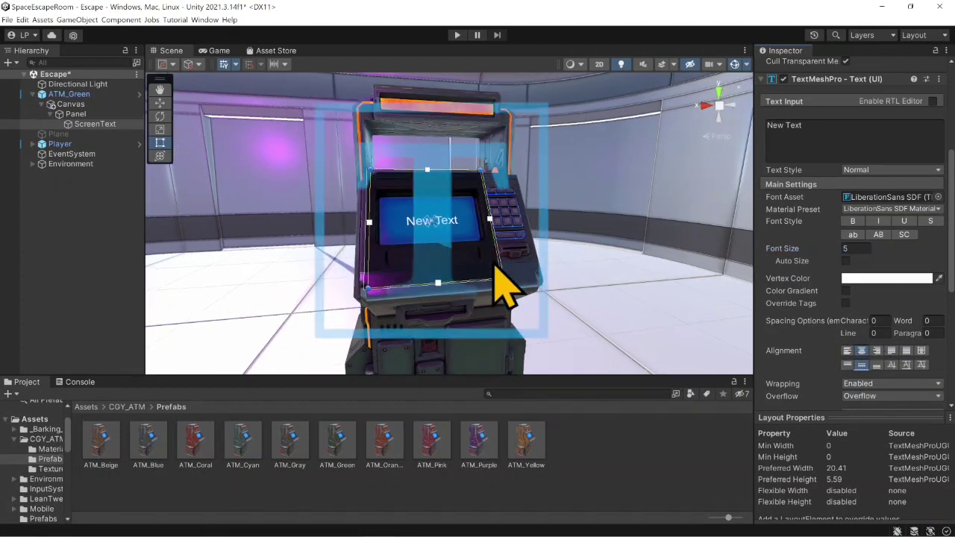
scroll(494, 264, "down", 2)
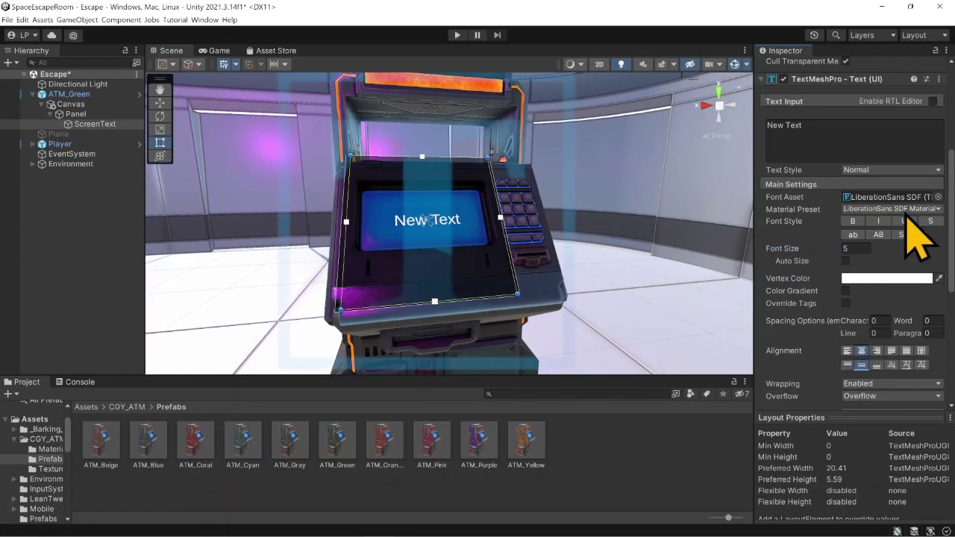
scroll(797, 231, "up", 2)
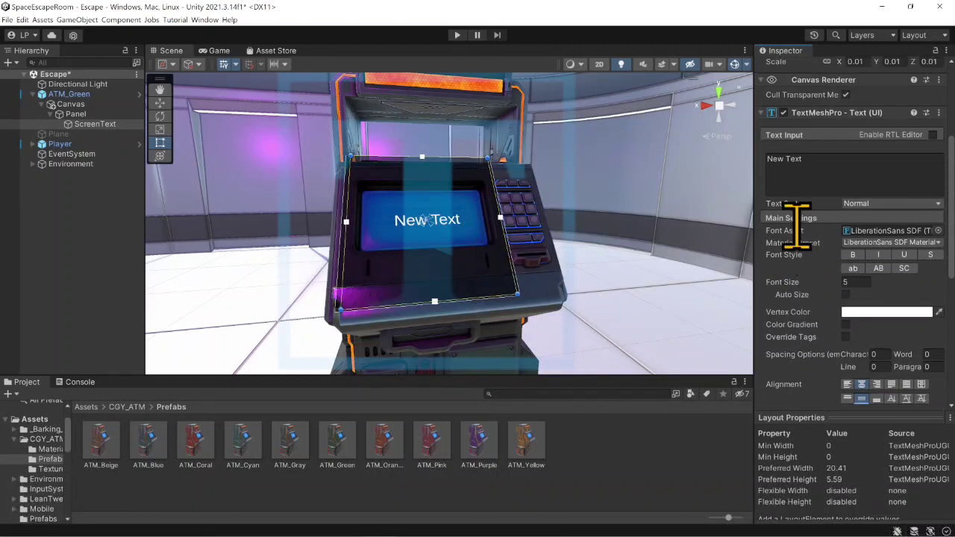
scroll(802, 238, "up", 5)
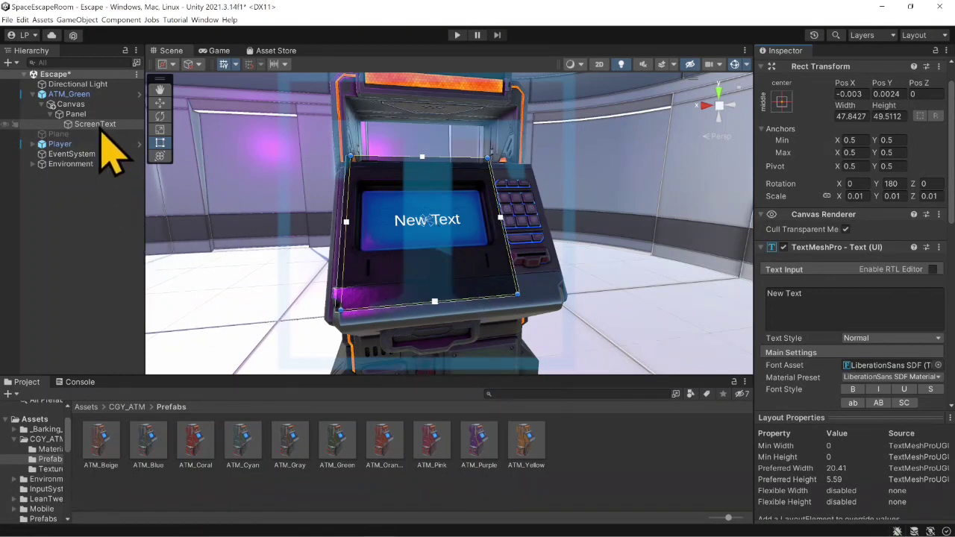
scroll(858, 350, "down", 6)
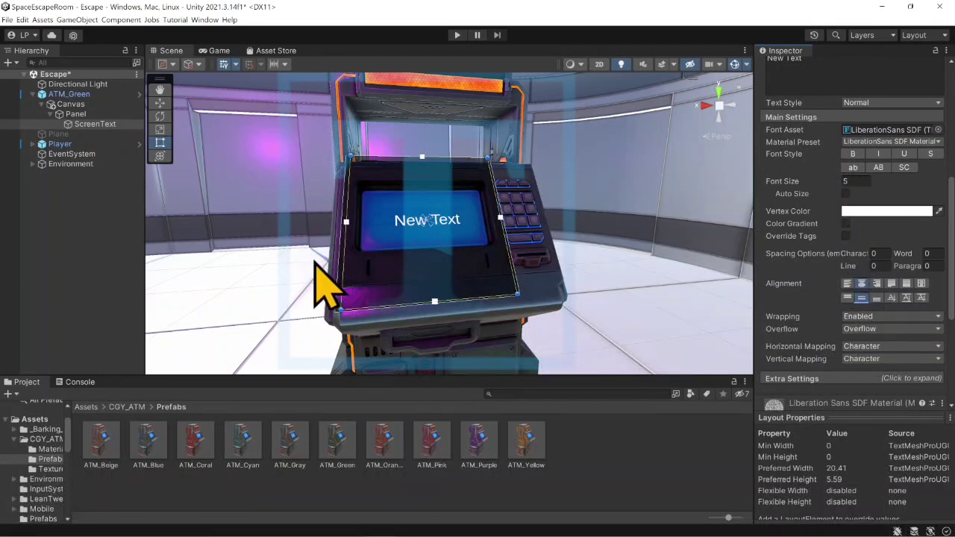
- Move ATM_Green across the floor along its Z and X axes, away from the middle of the room
right_click_drag(250, 218, 157, 248)
scroll(383, 264, "down", 5)
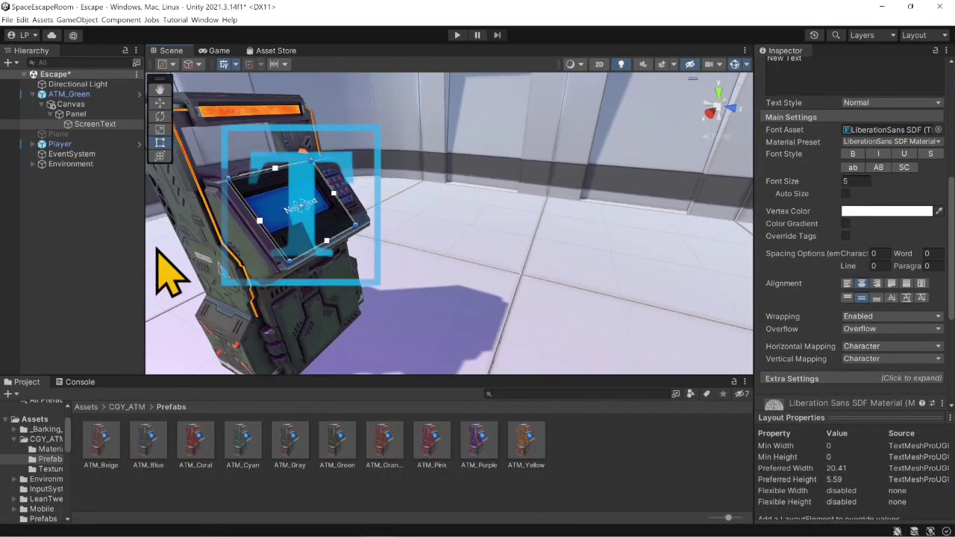
left_click(80, 95)
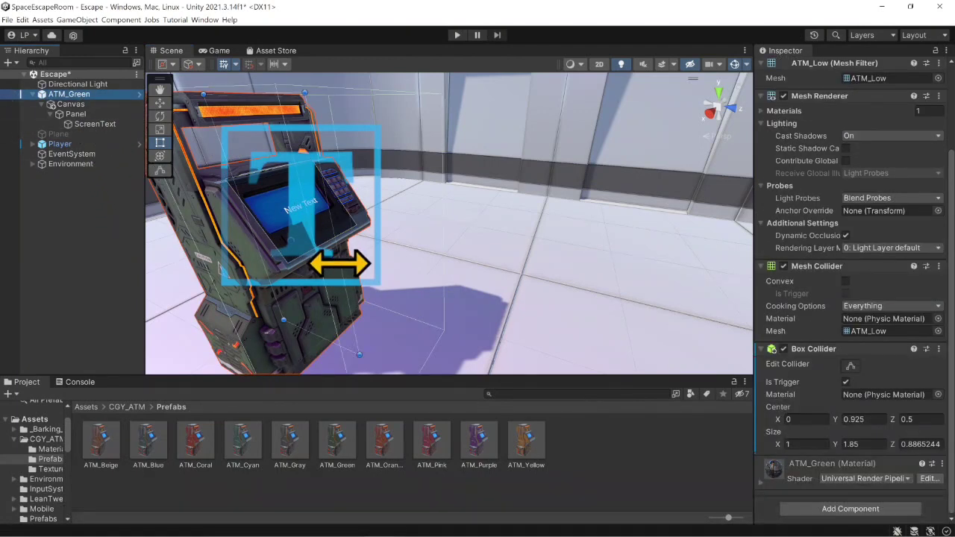
scroll(335, 264, "down", 5)
middle_click_drag(331, 260, 382, 230)
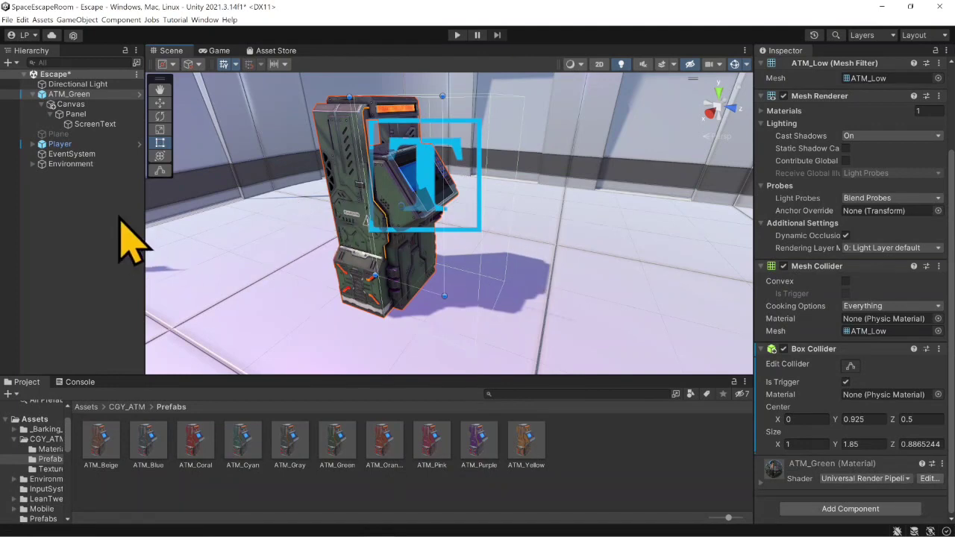
left_click(160, 102)
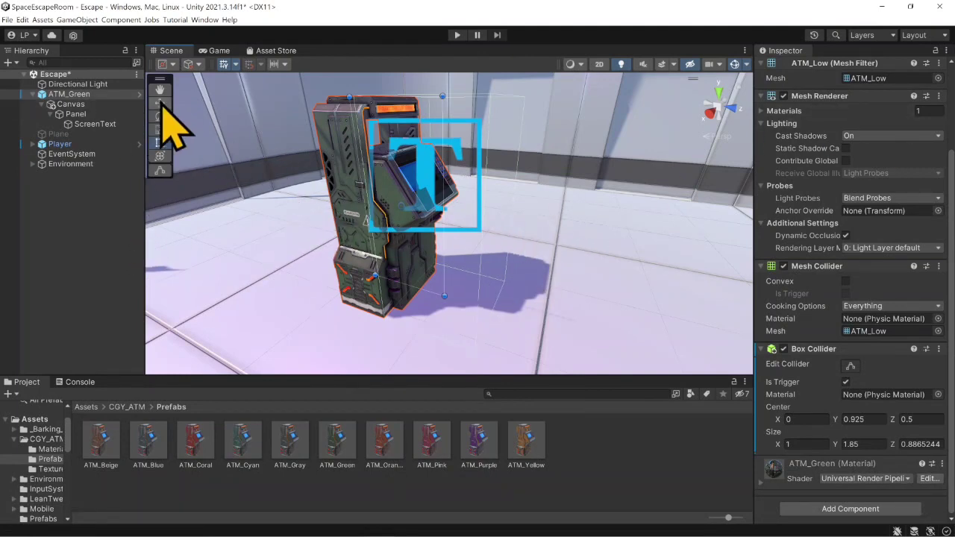
left_click_drag(486, 239, 341, 229)
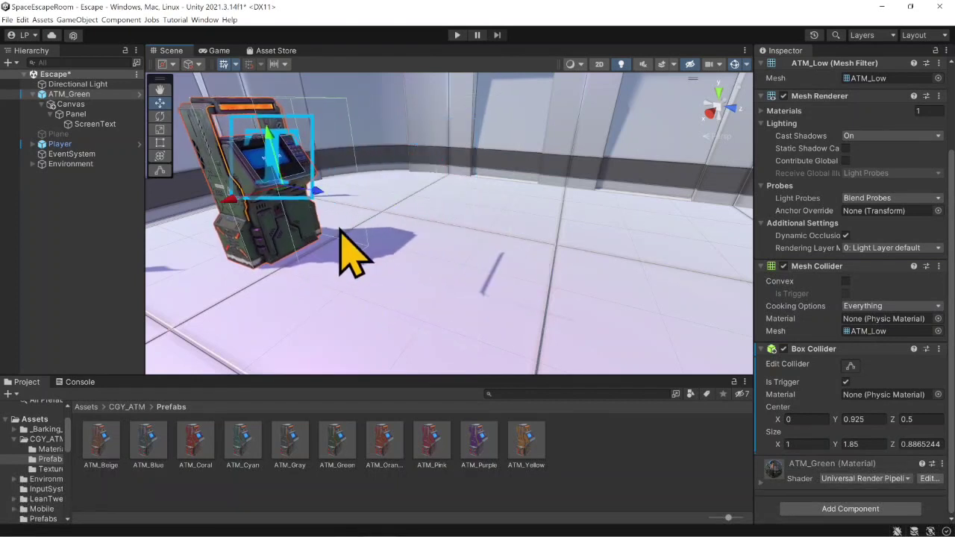
right_click_drag(448, 254, 375, 224)
scroll(365, 246, "up", 5)
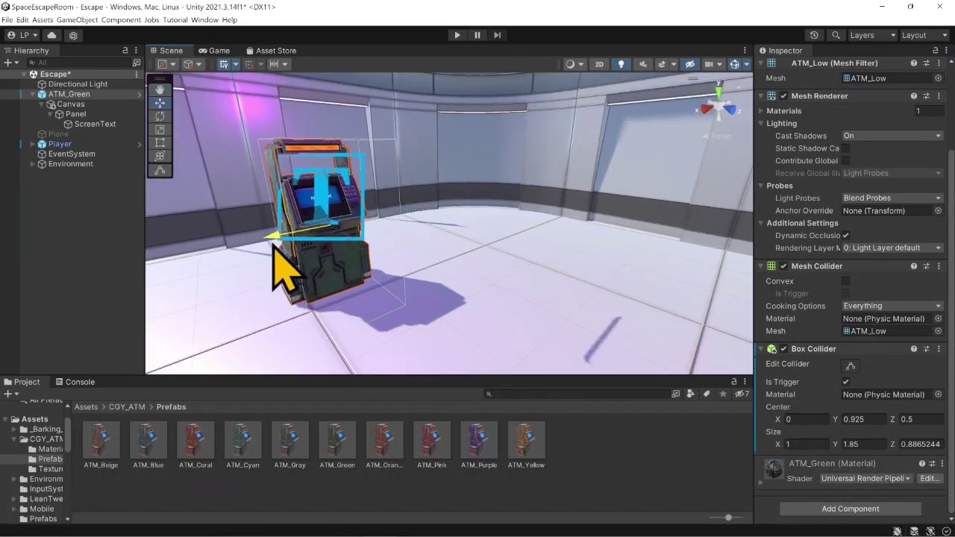
left_click_drag(319, 248, 220, 226)
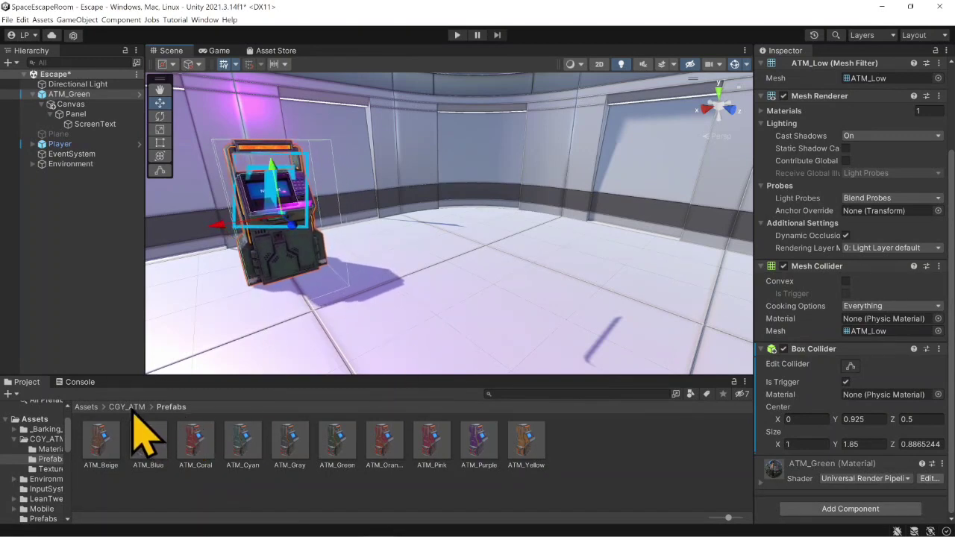
- Create a C# script named ATM in the Assets/Scripts folder
left_click(86, 406)
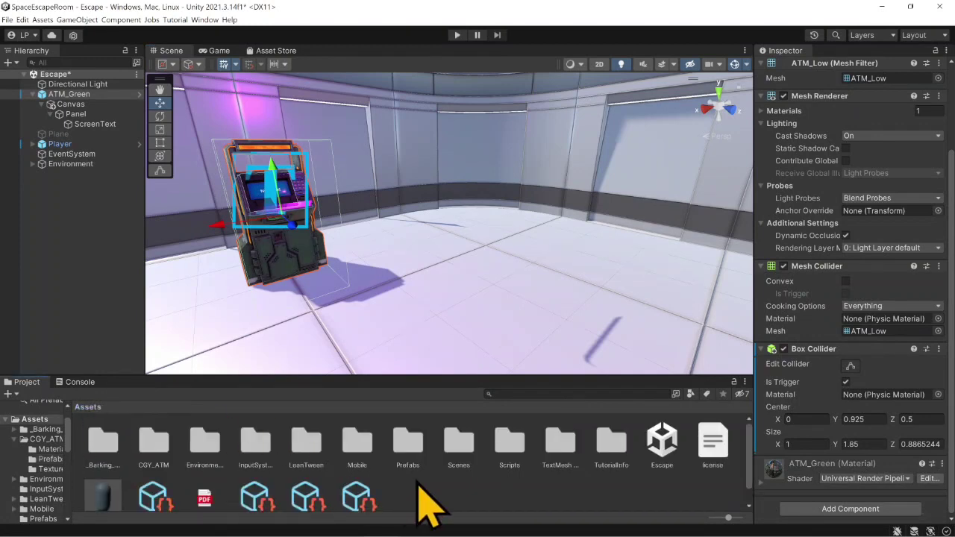
double_click(504, 440)
right_click(192, 431)
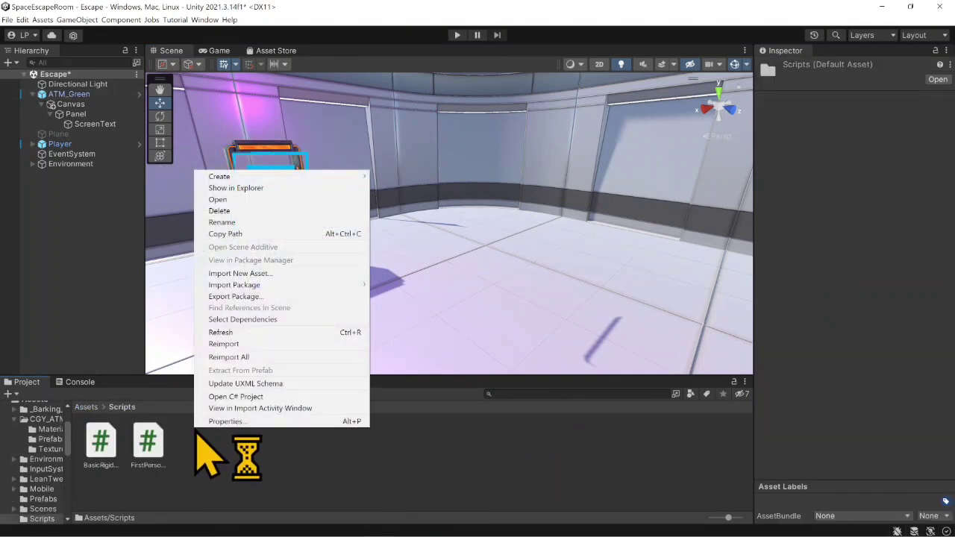
mouse_move(344, 176)
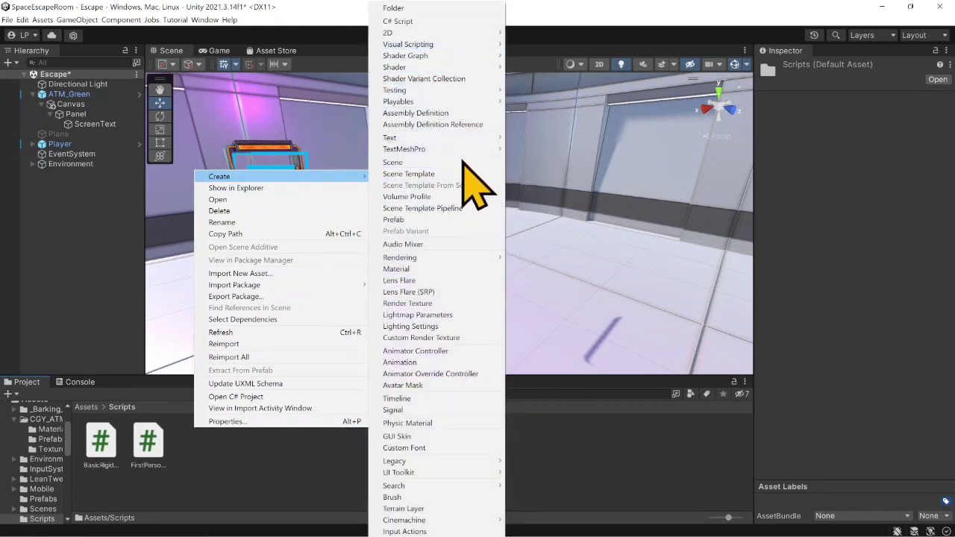
left_click(463, 21)
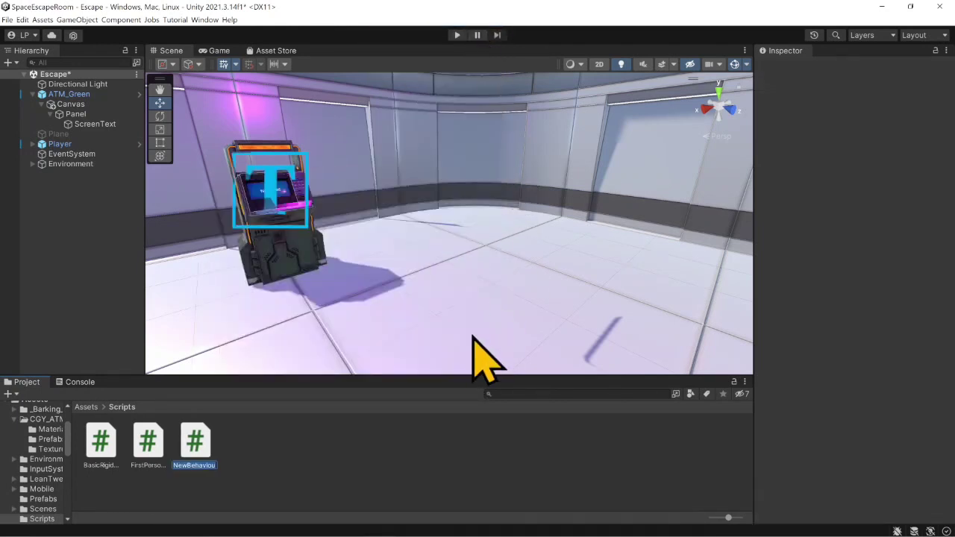
type("Atm")
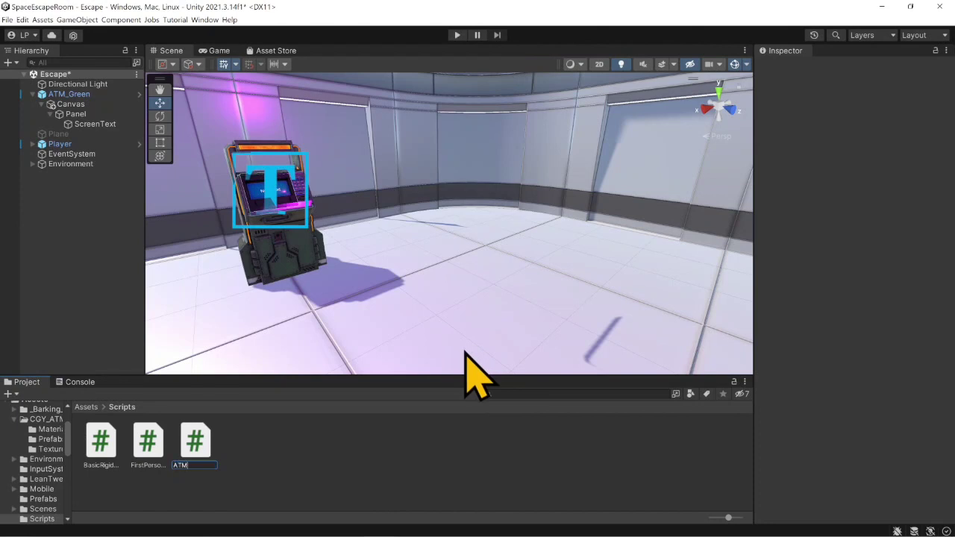
key("Return")
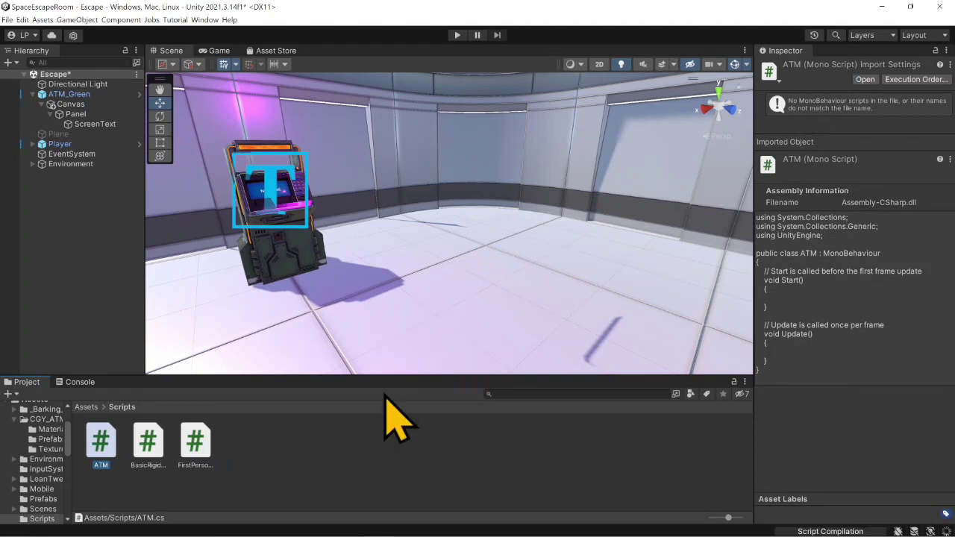
- Open the ATM script in Visual Studio and replace its default Start and Update methods with blank lines
left_click(106, 446)
double_click(106, 446)
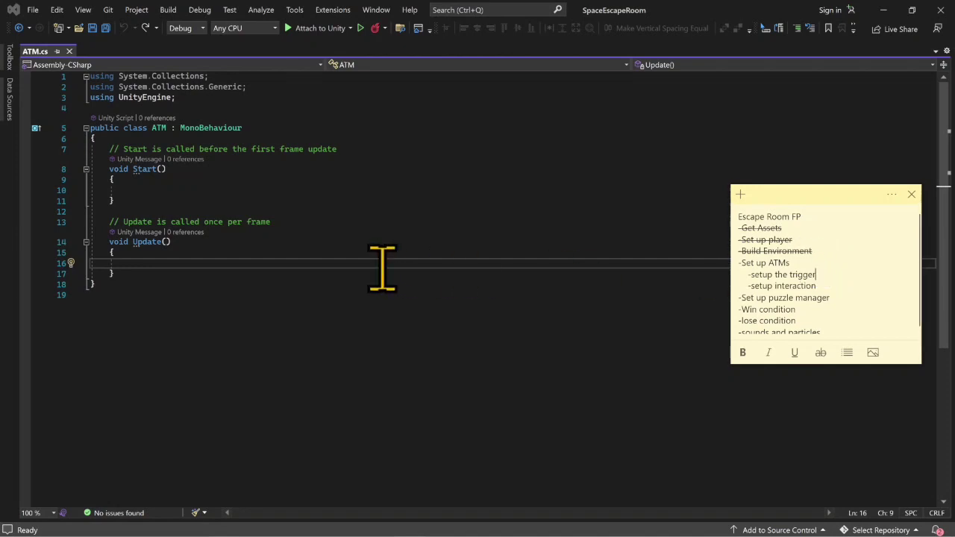
left_click(149, 273)
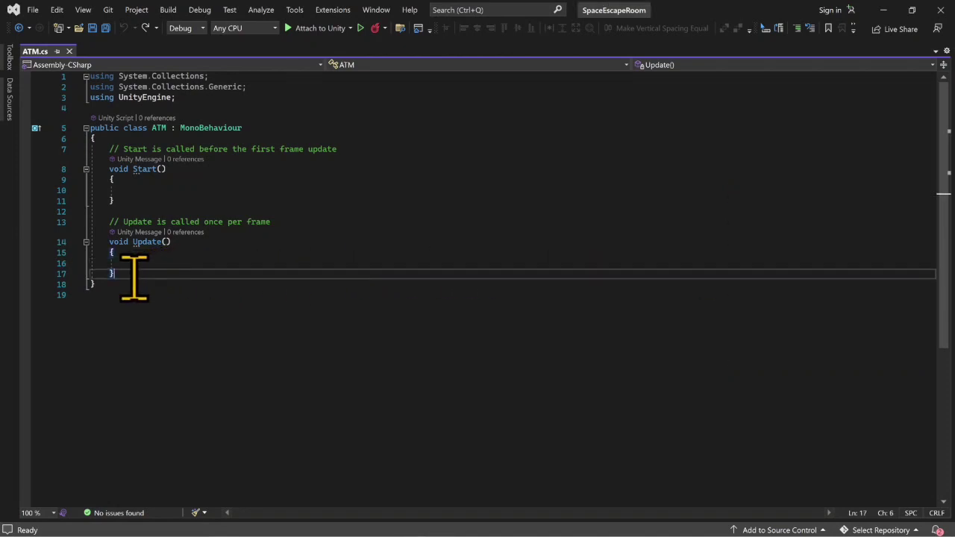
left_click_drag(132, 274, 86, 152)
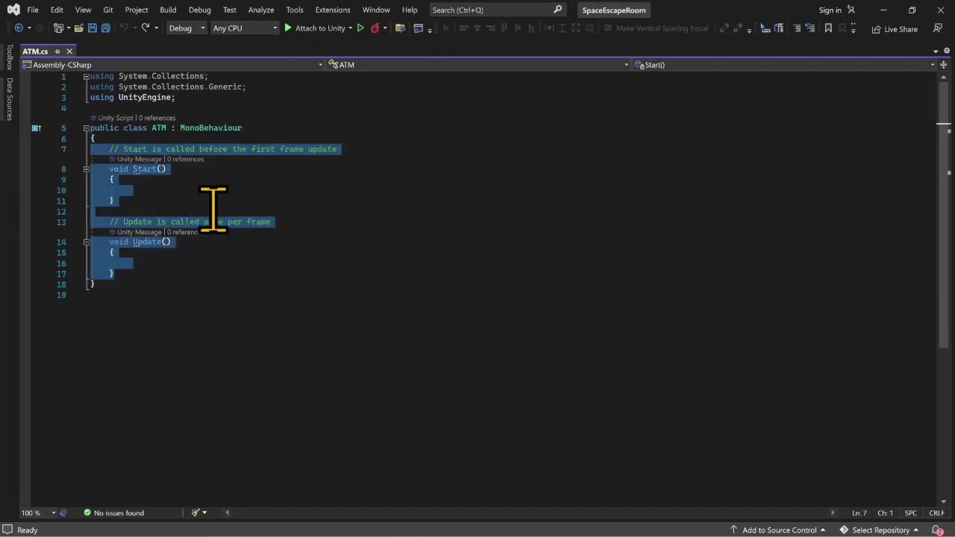
key("BackSpace")
key("Return")
key("Return")
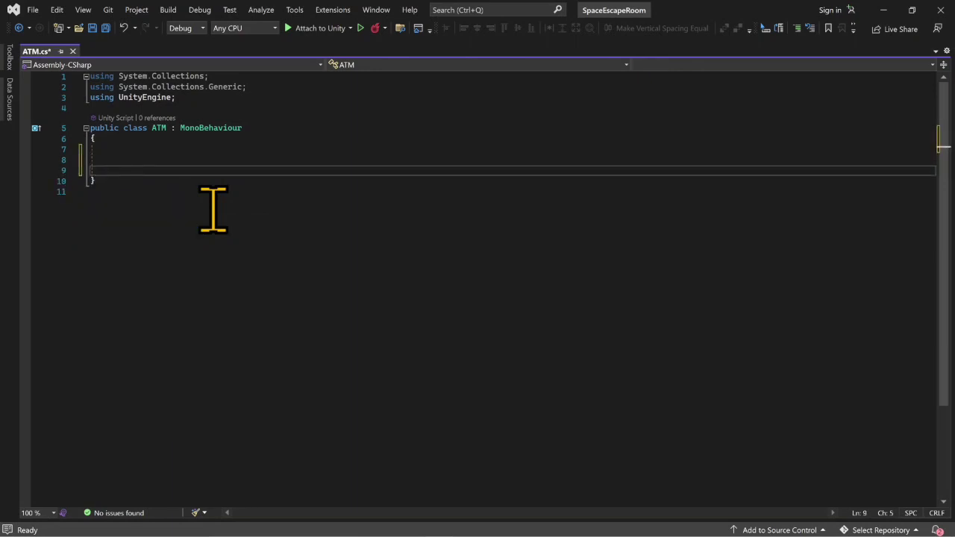
- Add a private OnTriggerEnter(Collider other) method to the ATM class, using the suggested Unity message
type("priv")
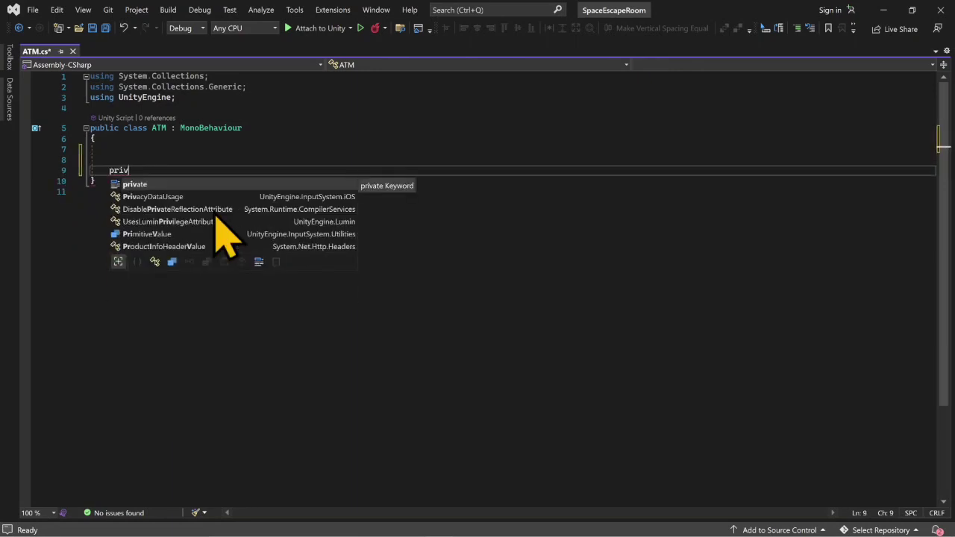
type("ate void ont")
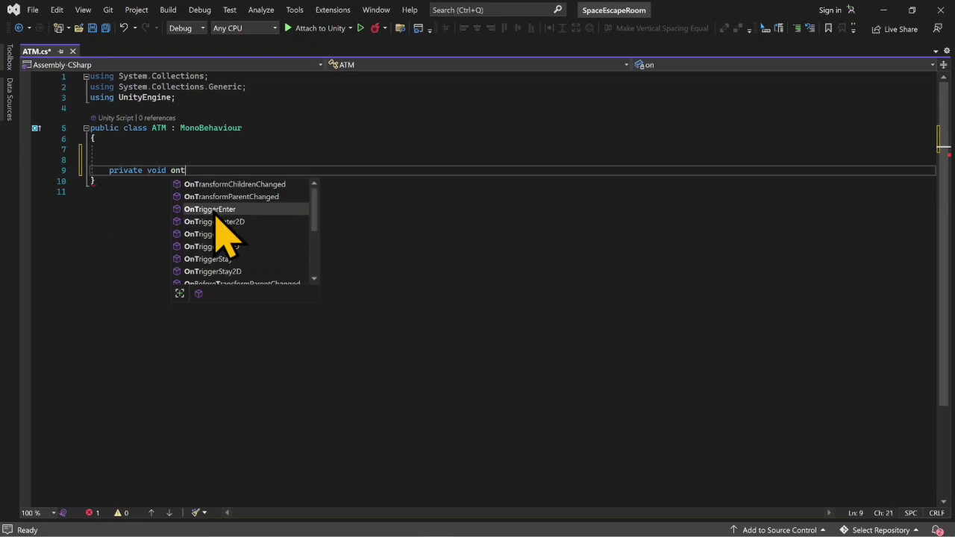
type("r")
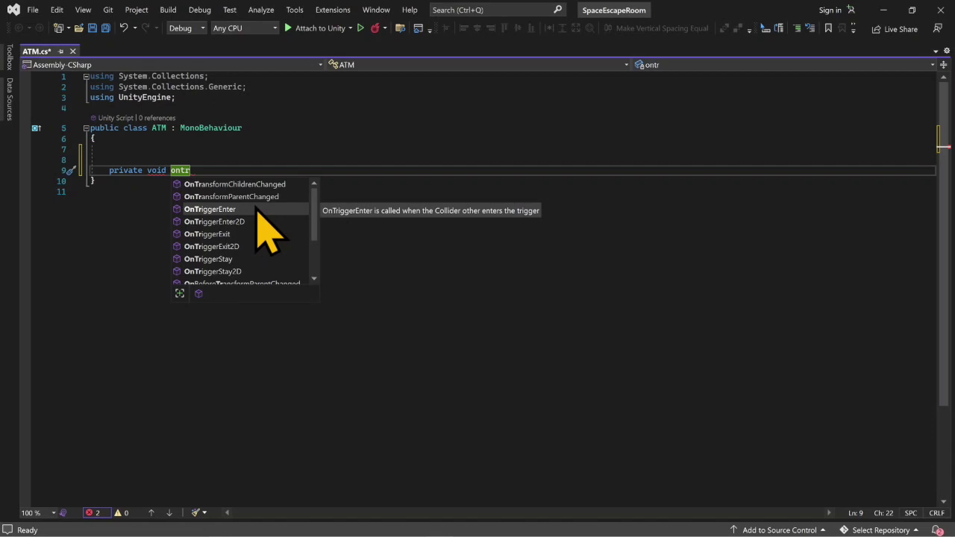
key("Down")
key("Down")
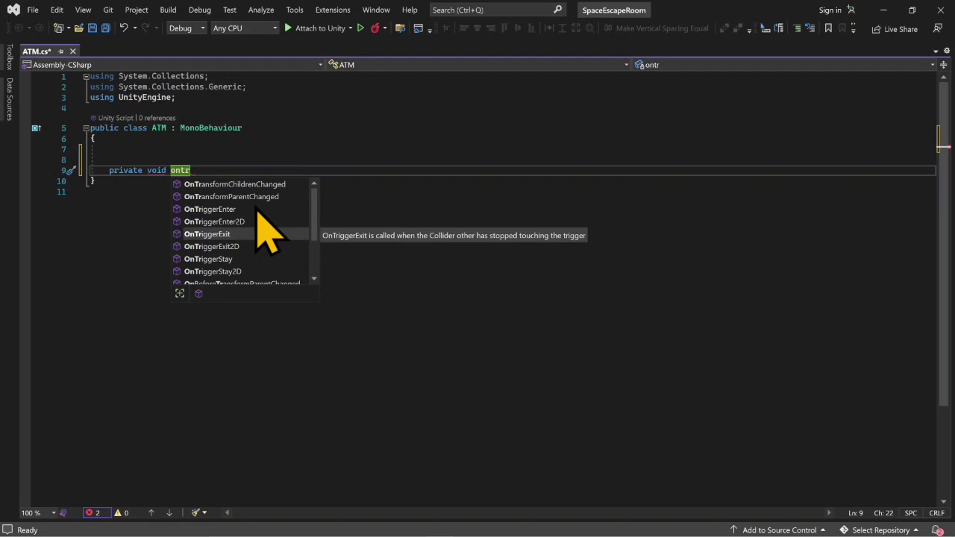
key("Down")
key("Down")
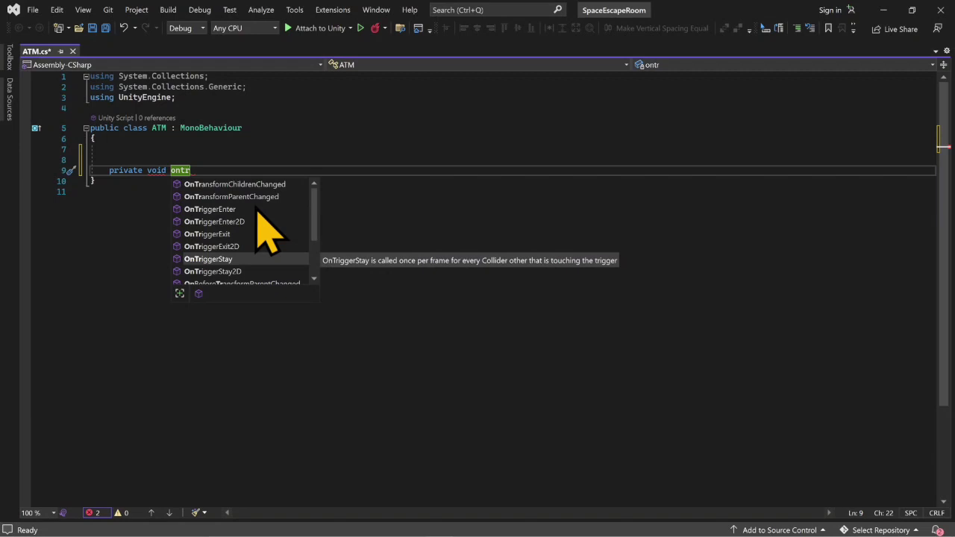
key("Up")
key("Up")
key("Up")
key("Up")
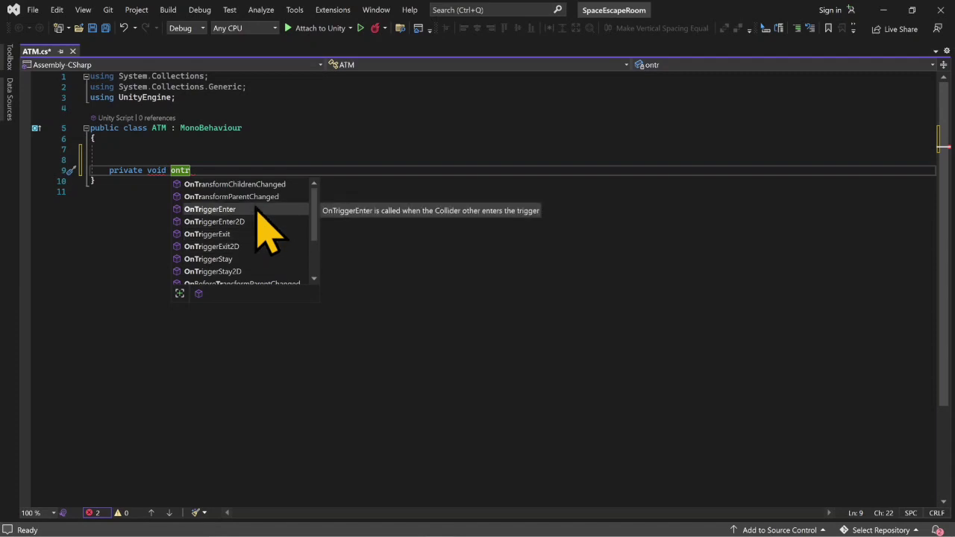
key("Tab")
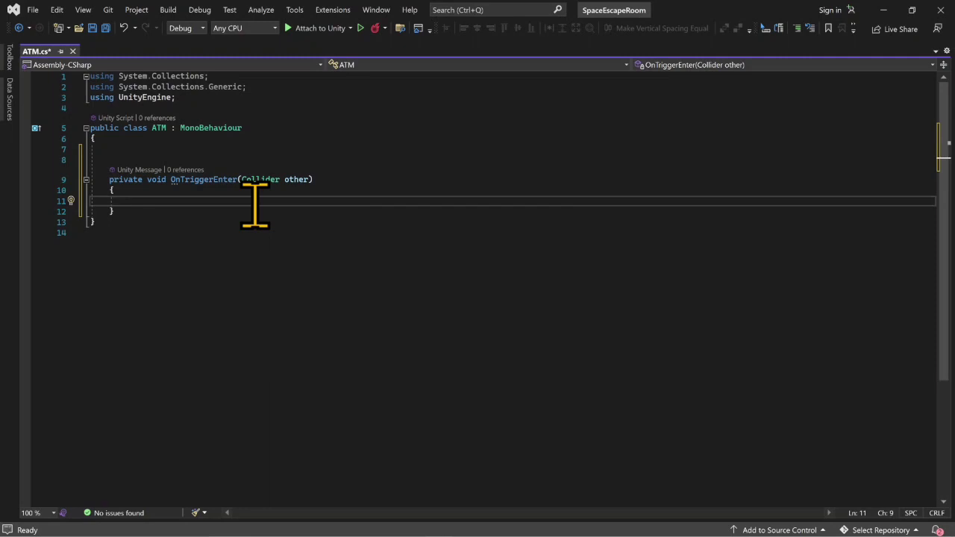
- Start an if statement inside OnTriggerEnter that checks other.gameObject.CompareTag("Player")
type("if(")
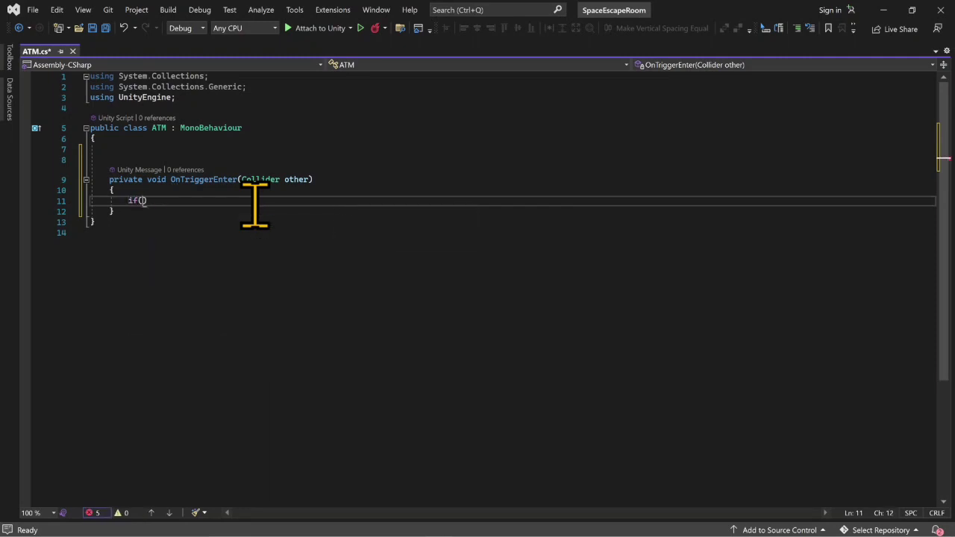
type("other")
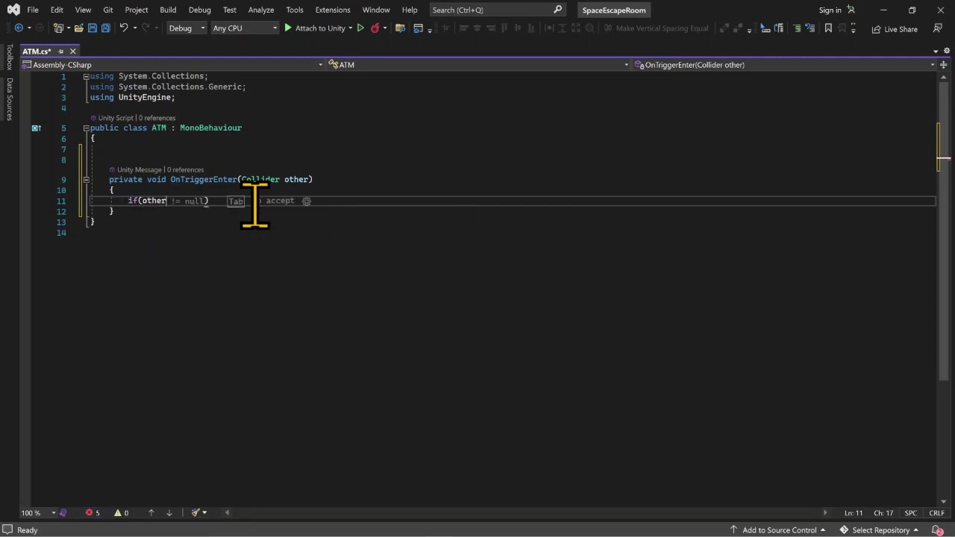
type(".g")
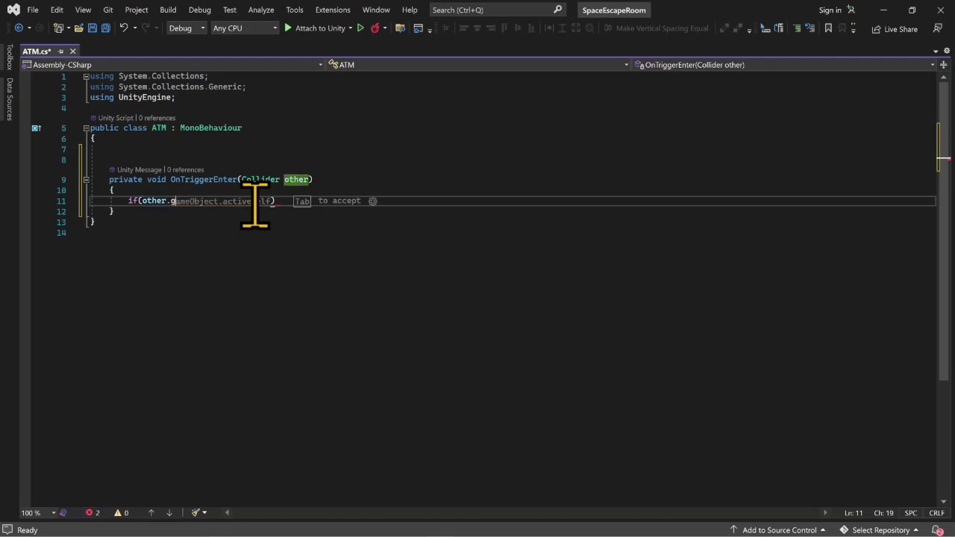
type("ame")
key("Tab")
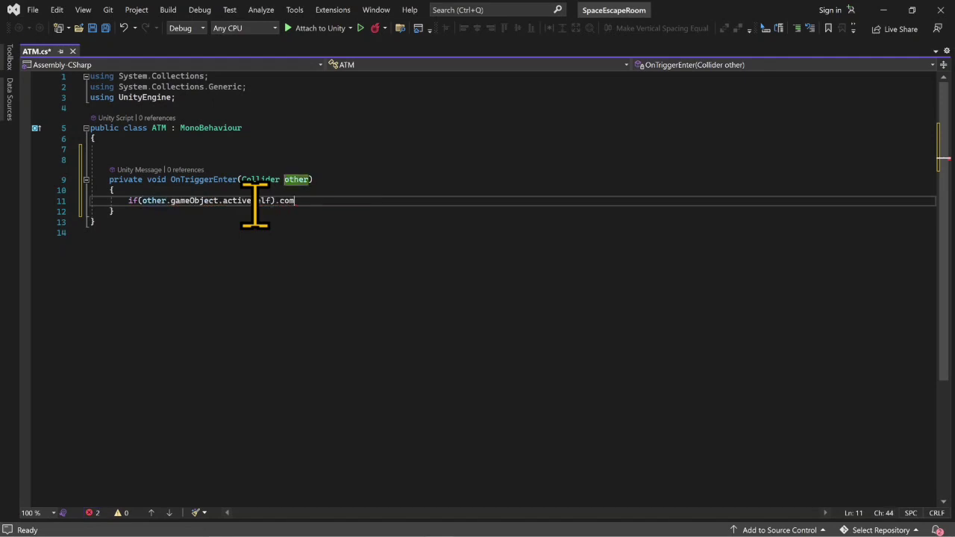
type(".com")
key("BackSpace")
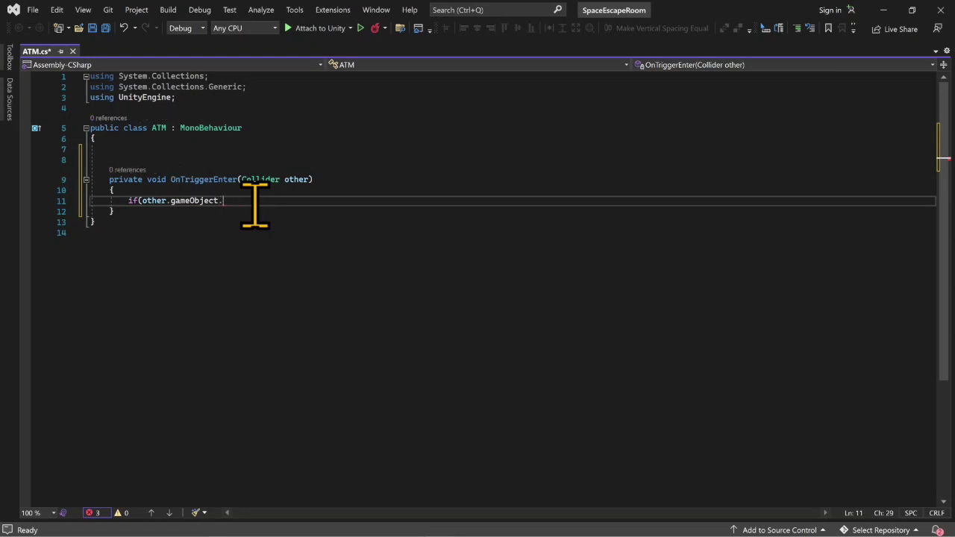
type("par")
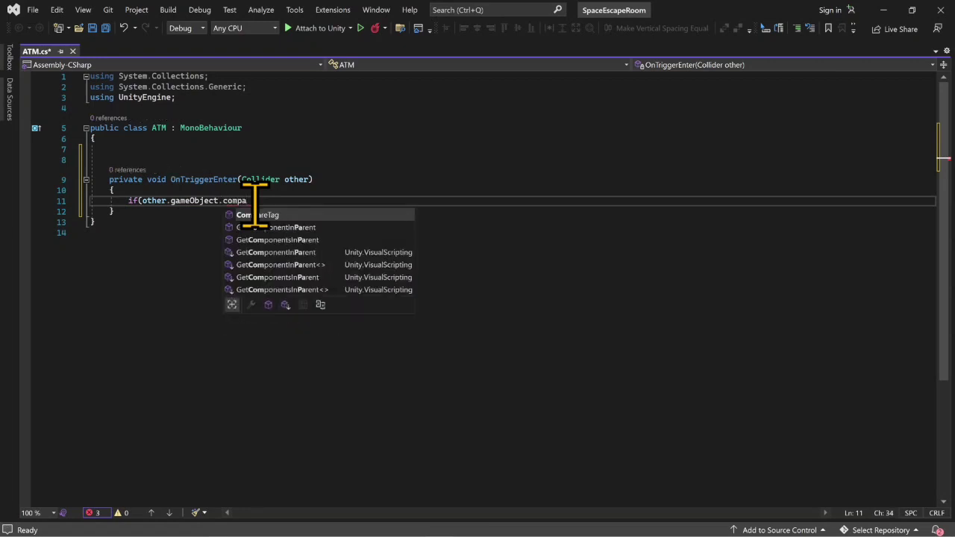
key("Tab")
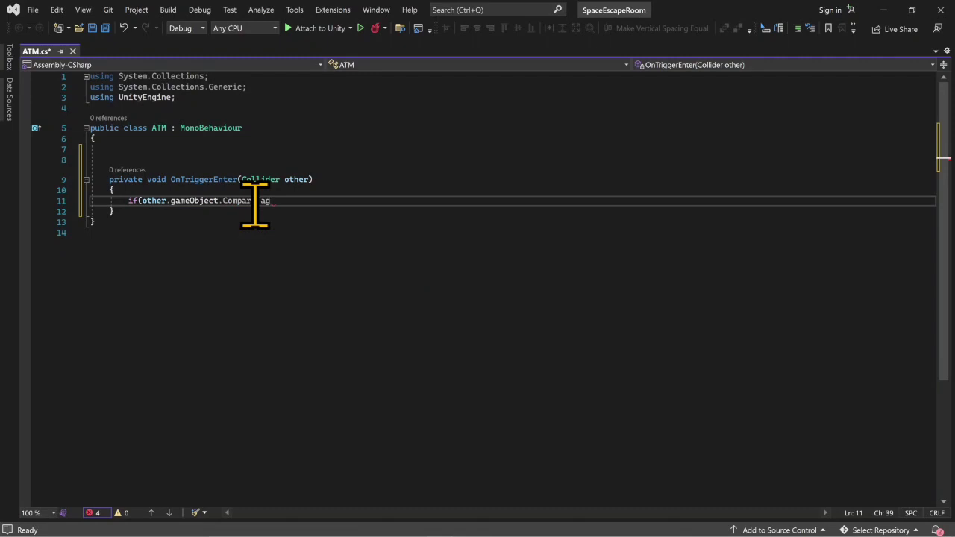
type("(")
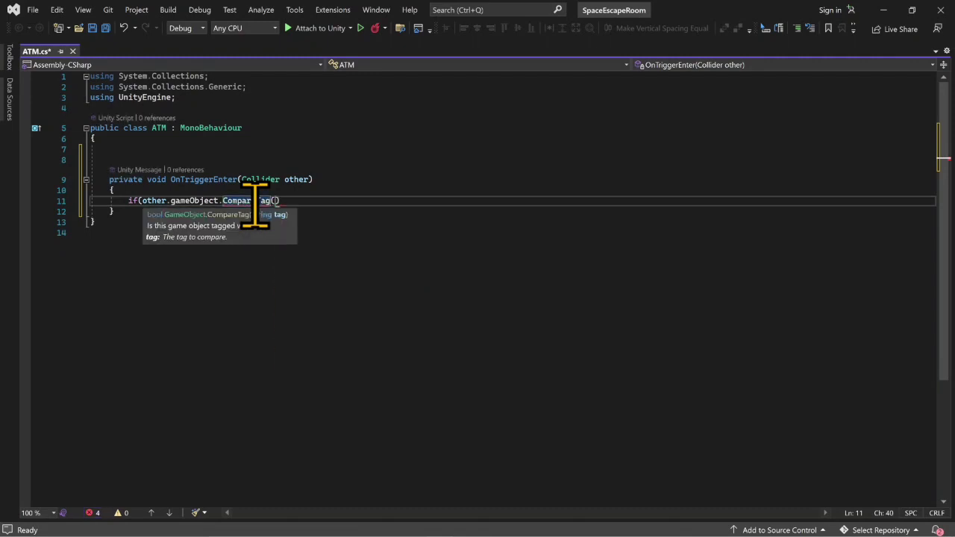
type("\"Player\")")
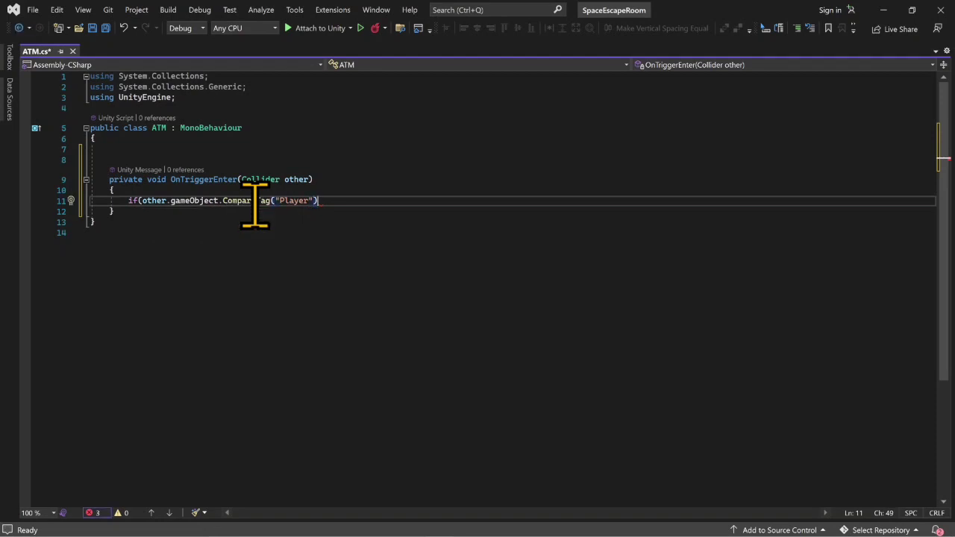
type("{")
- Close the if condition's parenthesis and give it an empty body with each brace on its own line
key("Return")
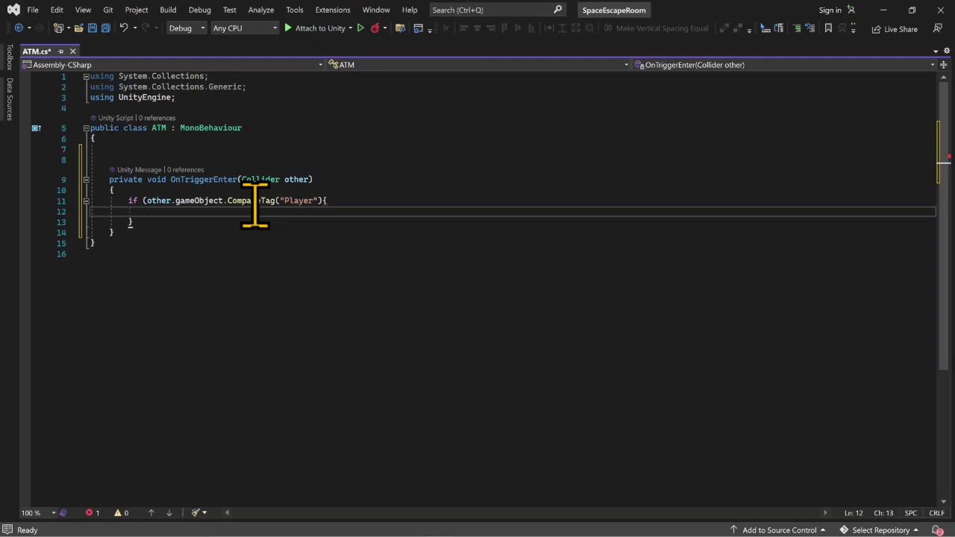
left_click(326, 203)
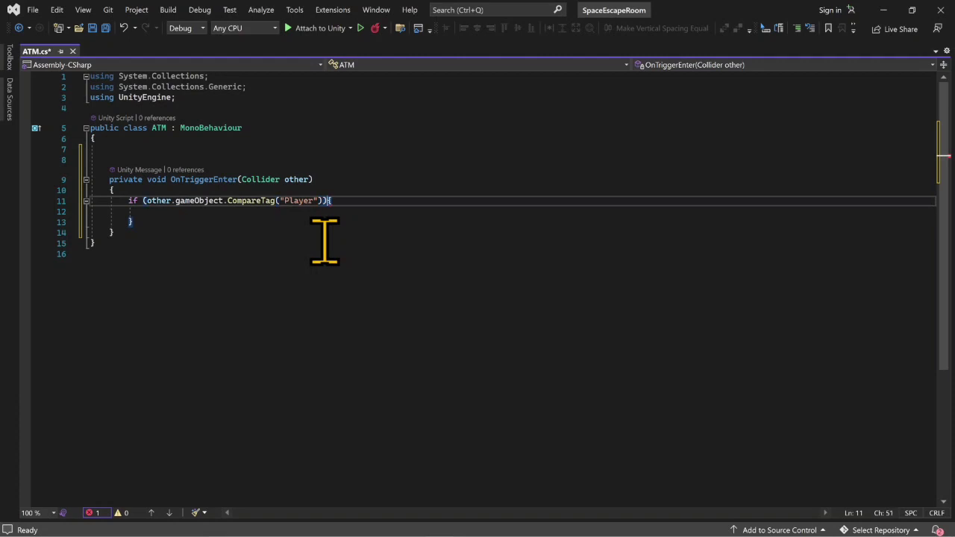
key("Return")
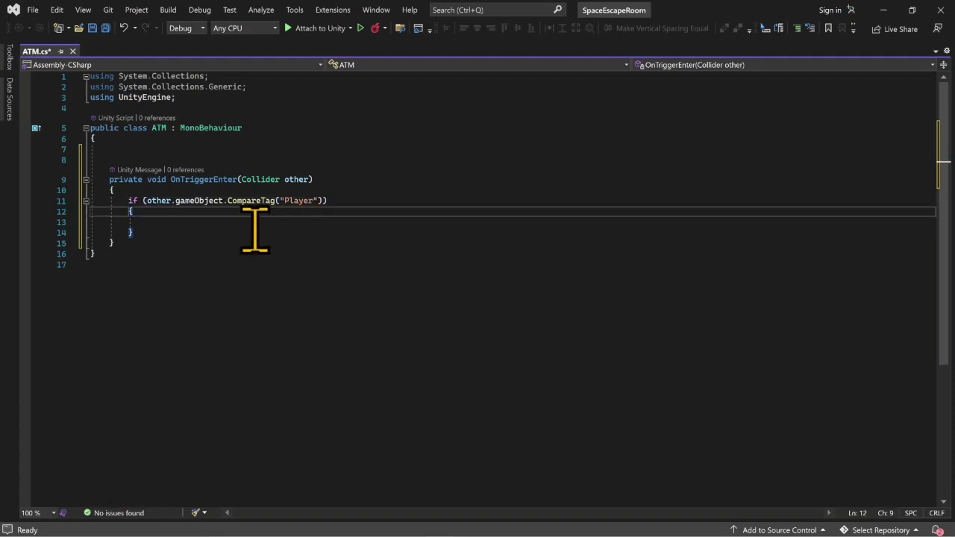
left_click(231, 229)
left_click(207, 220)
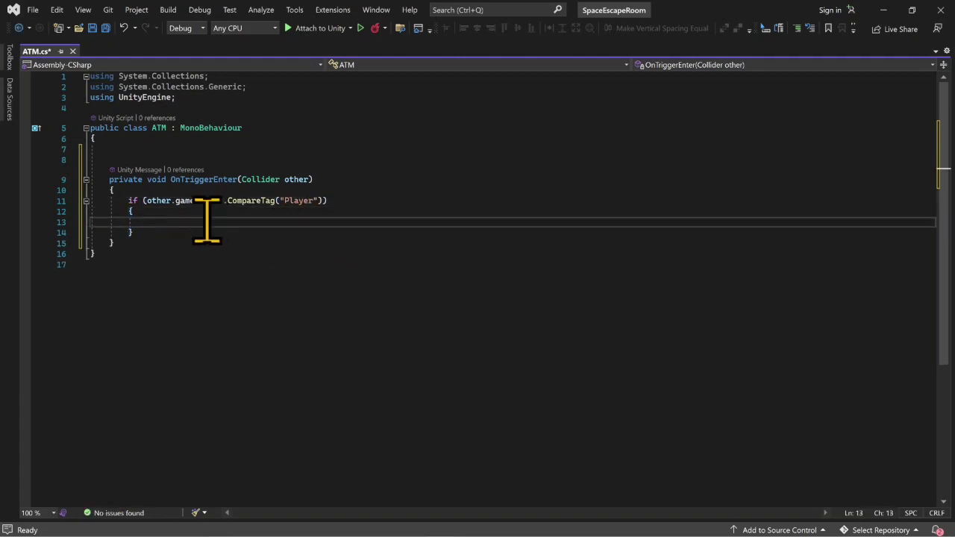
- Log the message "Entered space" with Debug.Log inside the Player tag check
type("debug.")
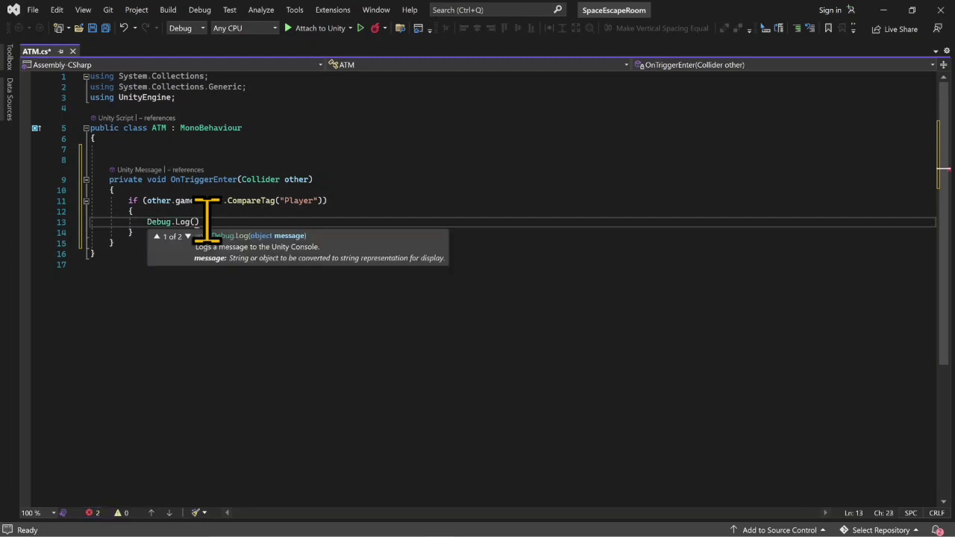
type("\"Entered")
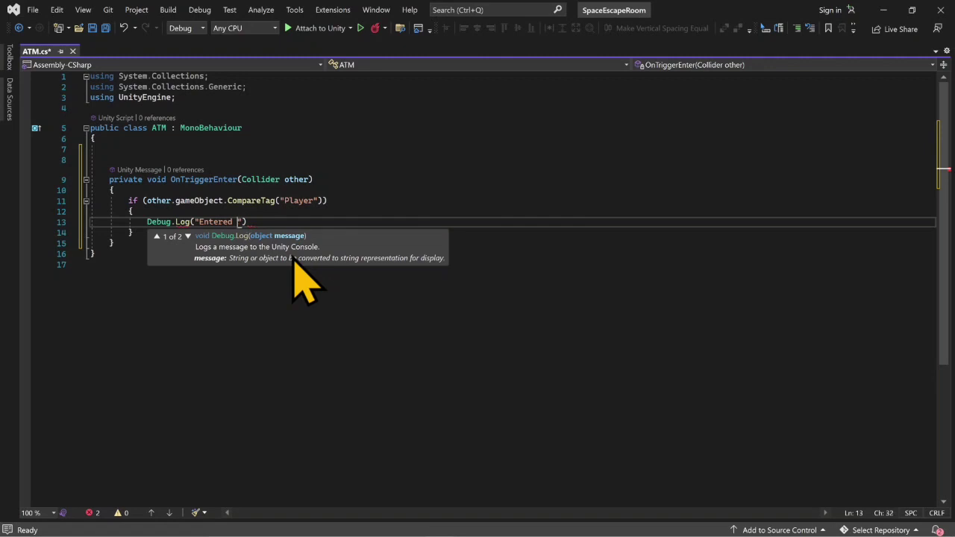
type(")")
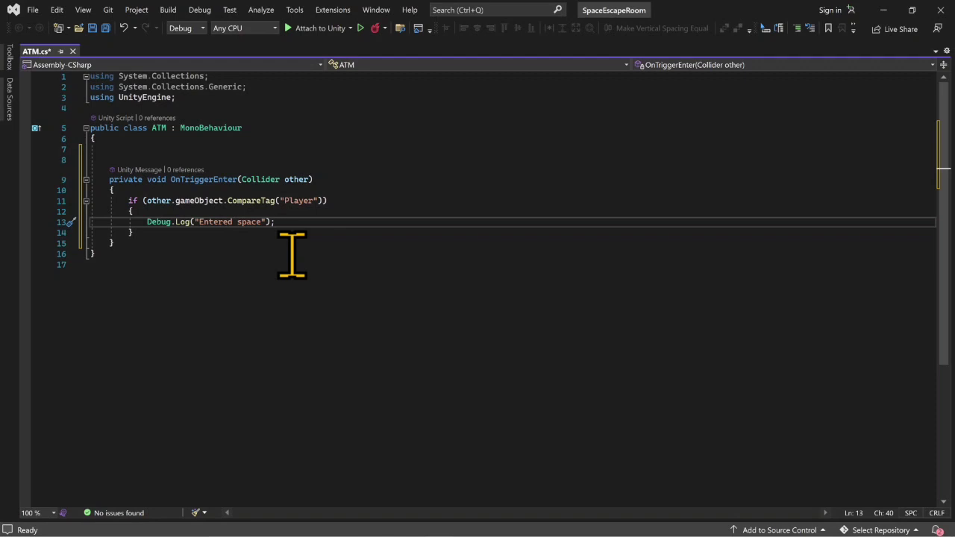
- Add a private OnTriggerExit(Collider other) method below OnTriggerEnter, separated by a blank line
left_click(197, 243)
key("Return")
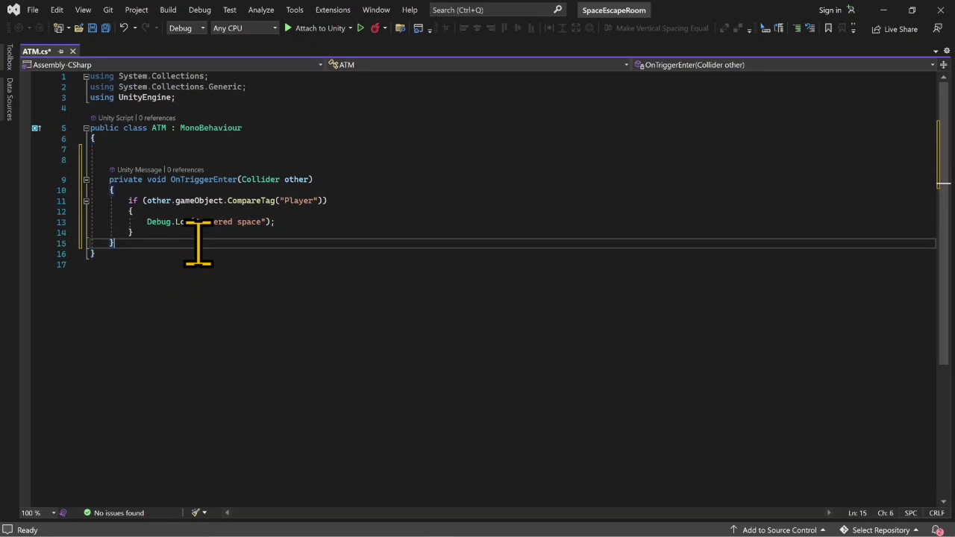
key("Return")
type("p")
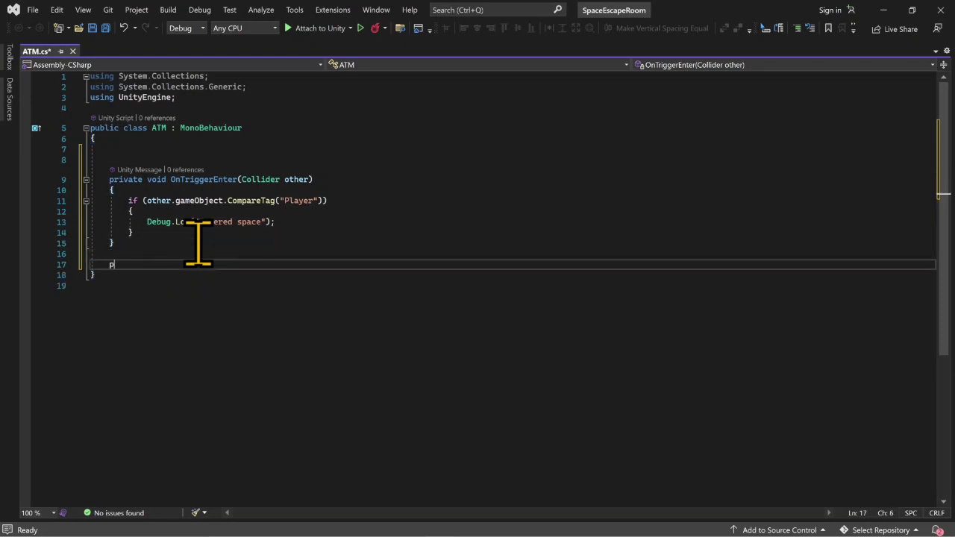
type("rivat")
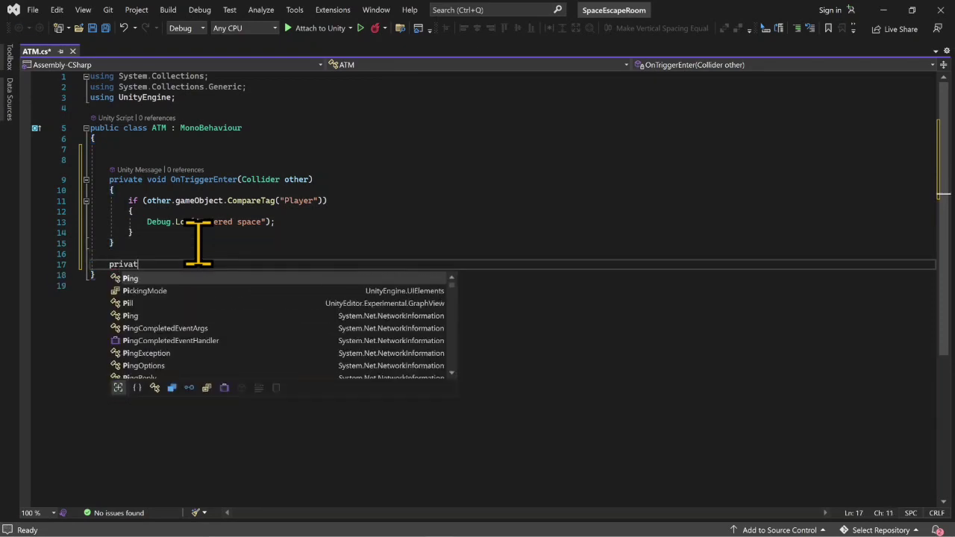
type("e void")
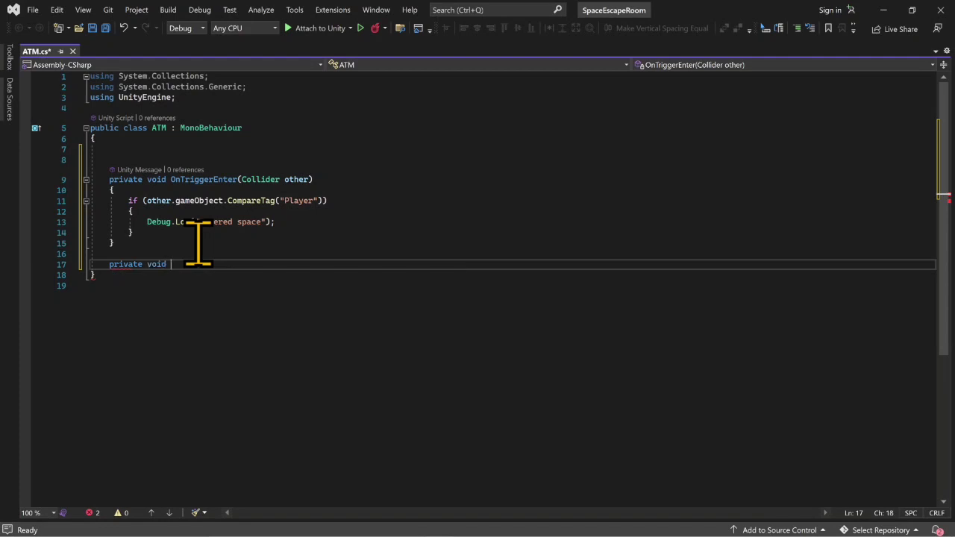
type(" ontr")
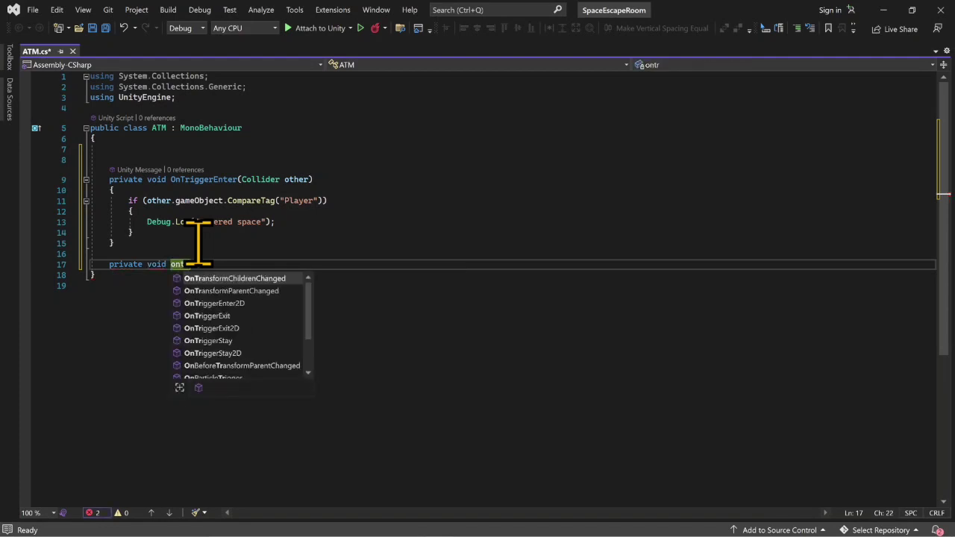
key("Down")
key("Down")
key("Down")
key("Tab")
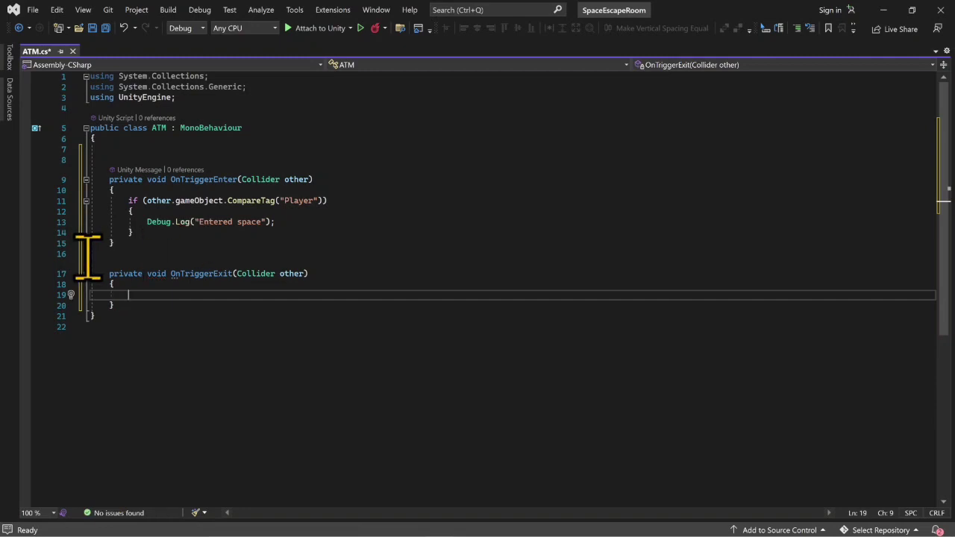
- Copy the whole Player tag check block from OnTriggerEnter into the body of OnTriggerExit
left_click_drag(132, 232, 74, 202)
key("ctrl+c")
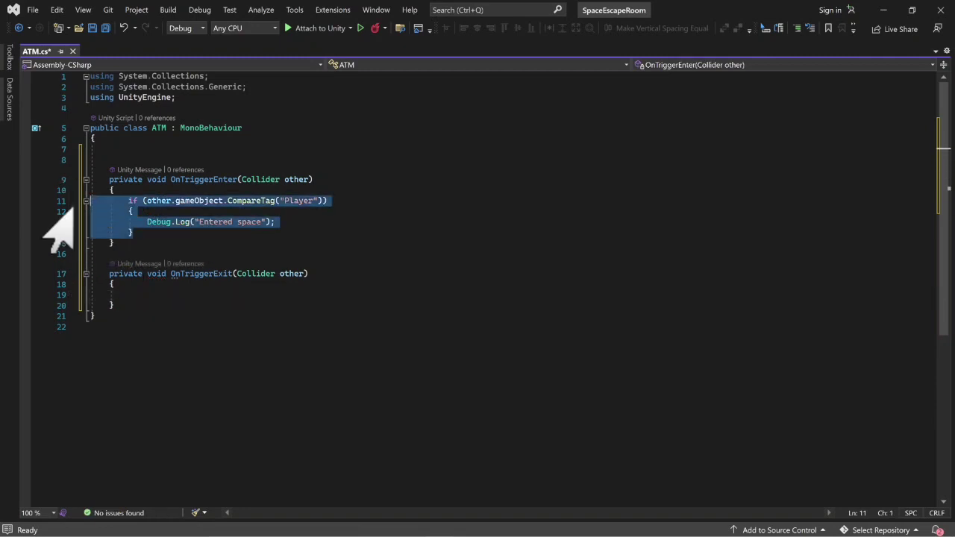
left_click(143, 295)
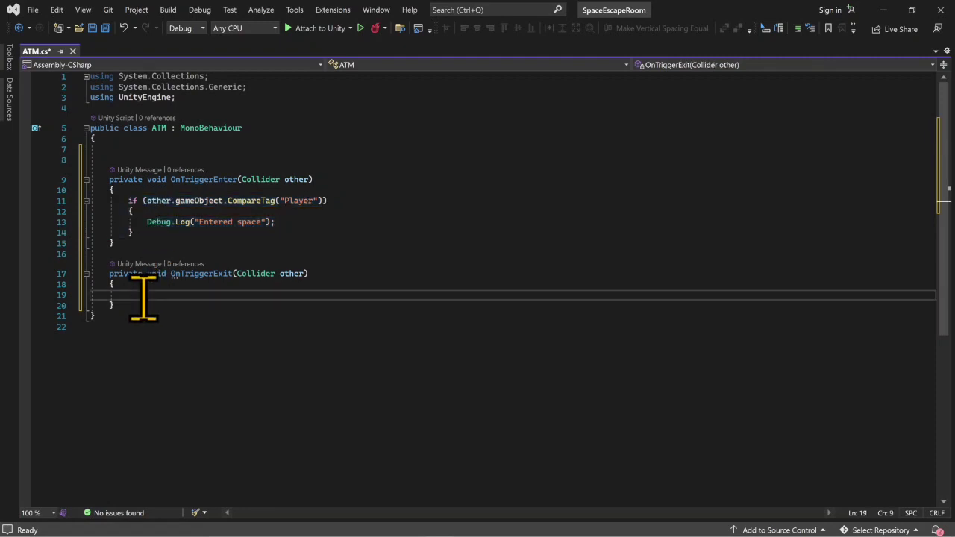
key("ctrl+v")
- Change the log message in OnTriggerExit to "Left the space" and save the ATM script
left_click(259, 316)
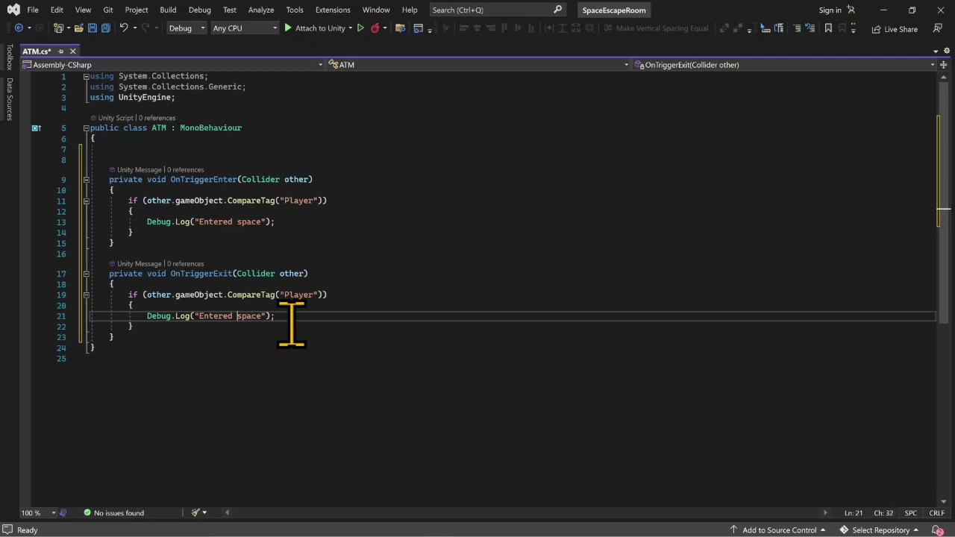
key("BackSpace")
key("BackSpace")
key("BackSpace")
key("BackSpace")
key("BackSpace")
type("Left the")
key("ctrl+s")
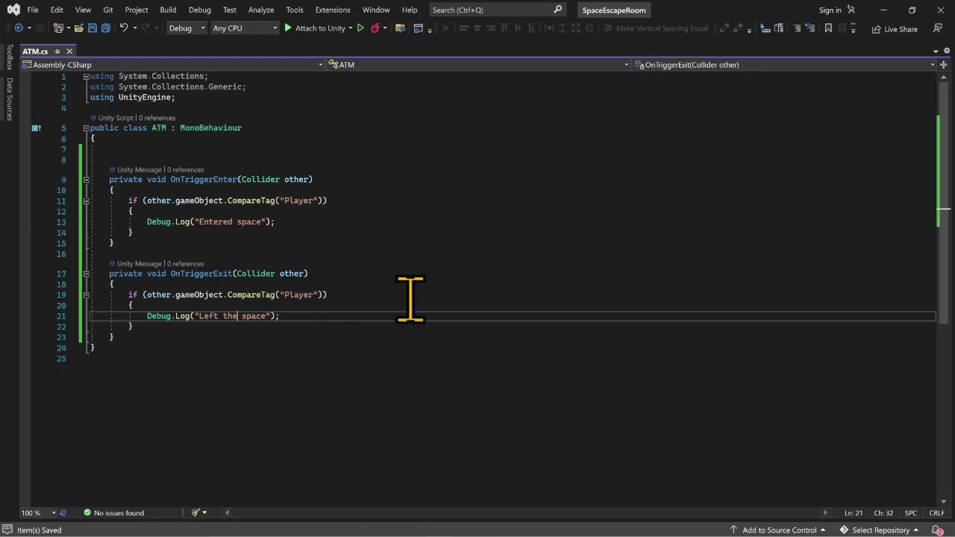
- Switch to Unity and add the ATM script as a component of the ATM_Green object
left_click(884, 10)
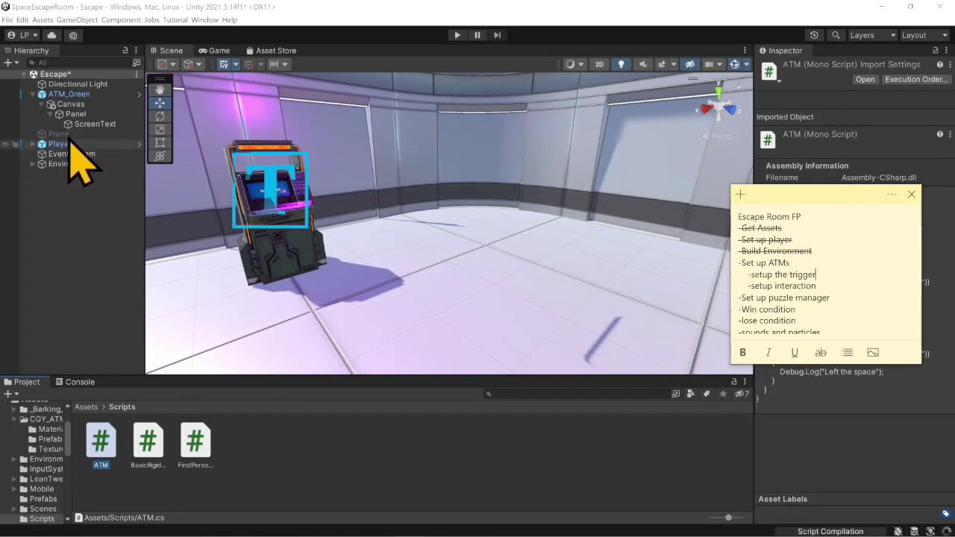
left_click(69, 95)
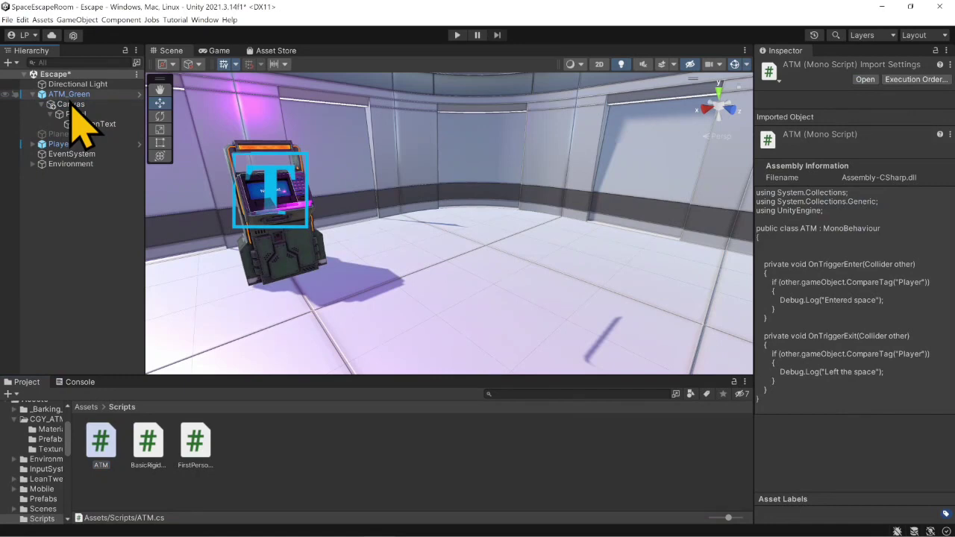
left_click(71, 94)
scroll(885, 478, "down", 5)
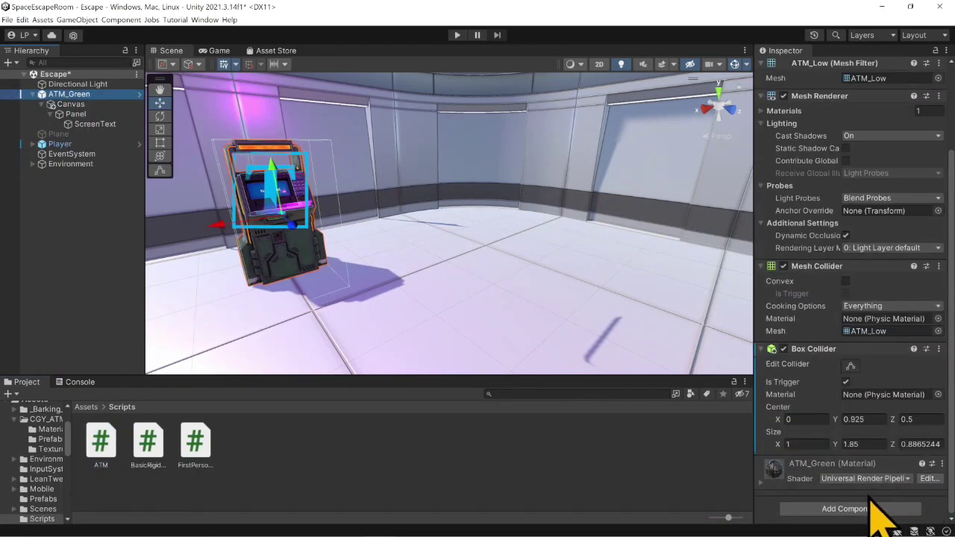
left_click(872, 509)
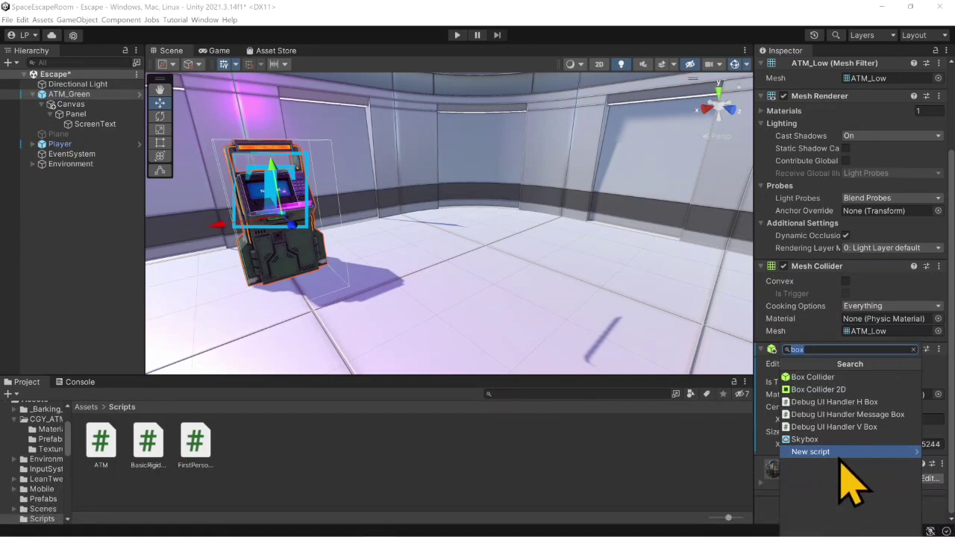
type("atm")
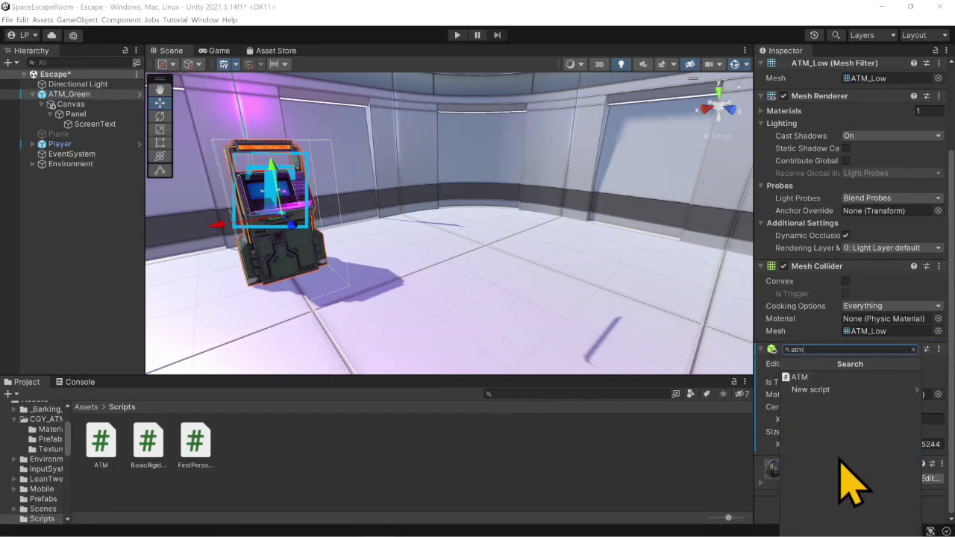
left_click(799, 377)
left_click_drag(101, 440, 125, 246)
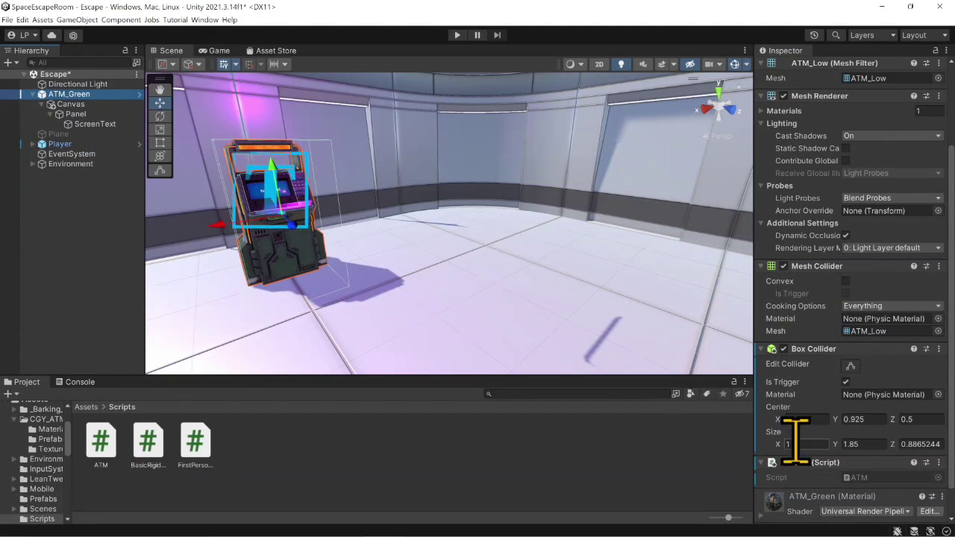
scroll(821, 463, "down", 2)
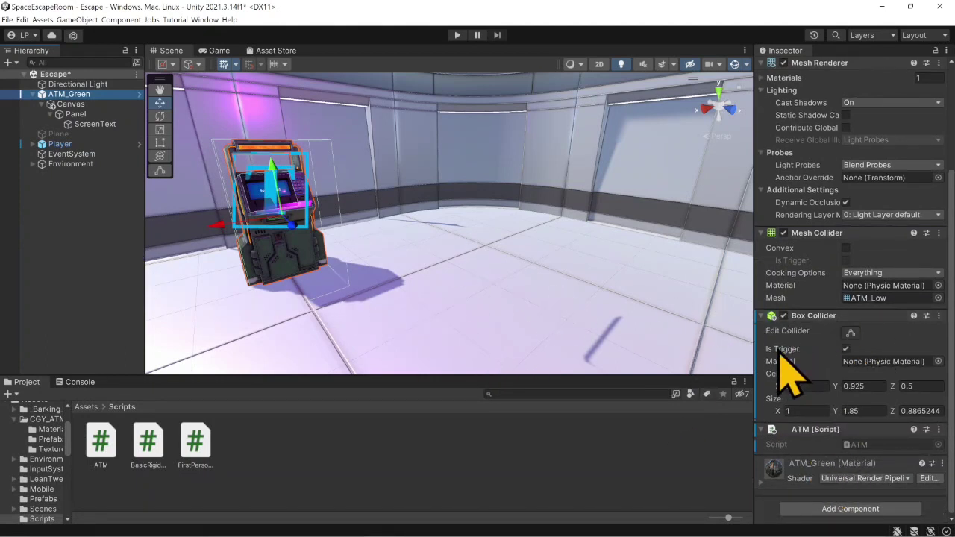
- Check the PlayerCapsule's tag and assign the Player tag to the parent Player object
left_click(64, 144)
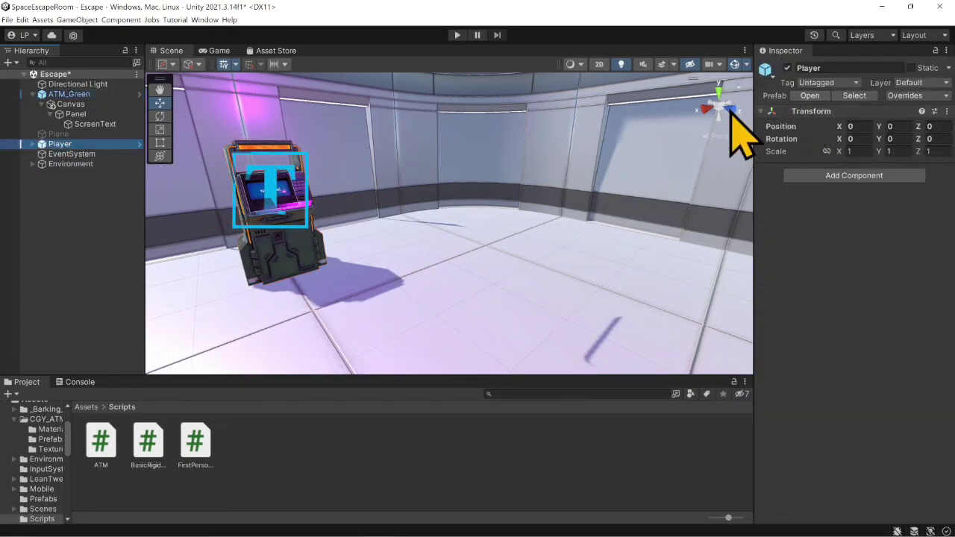
left_click(33, 144)
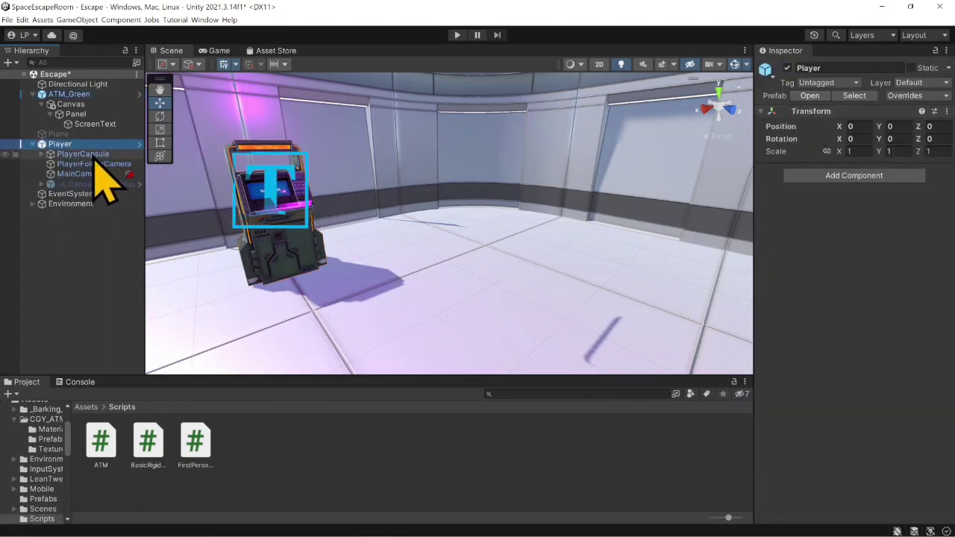
left_click(73, 155)
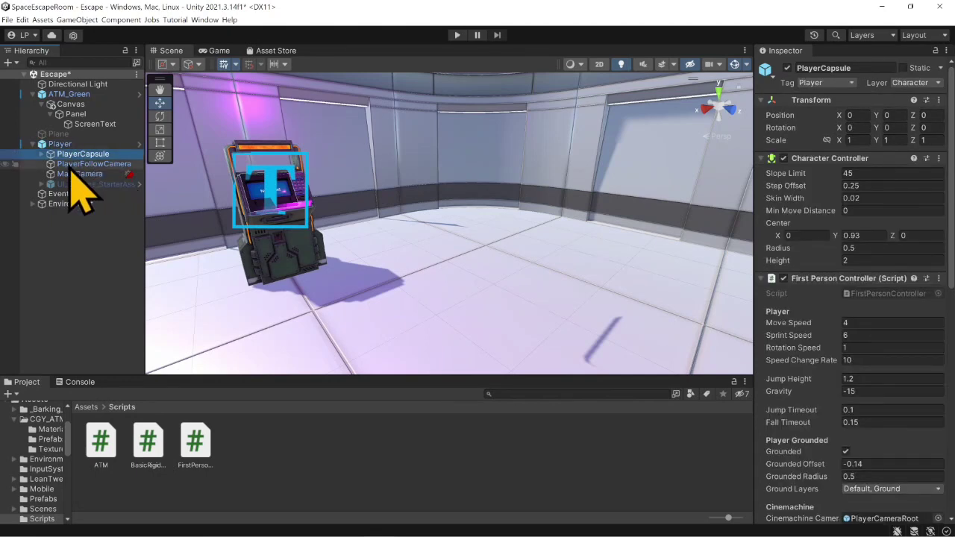
left_click(60, 144)
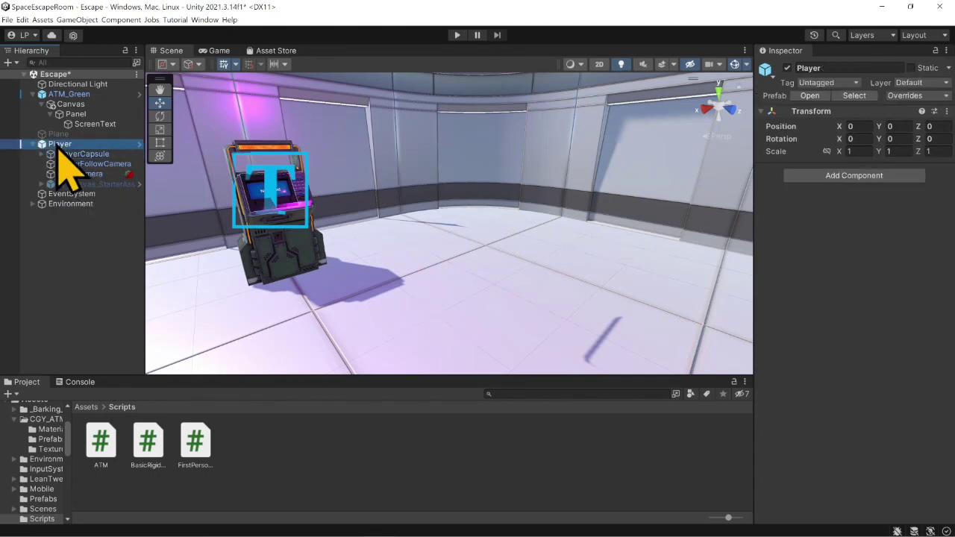
left_click(849, 83)
left_click(858, 152)
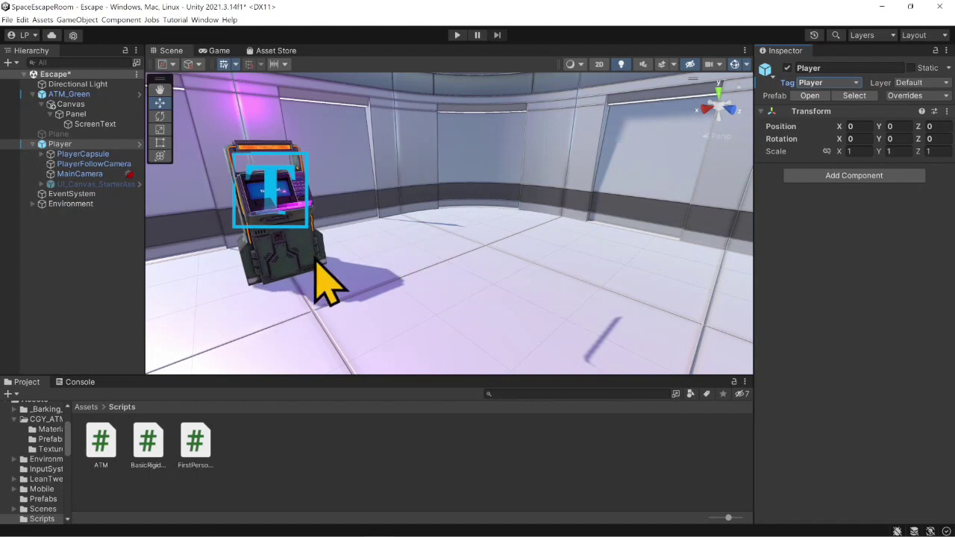
- Playtest the trigger with the console log showing: walk the player up to the ATM and back away, and stop the game
left_click(80, 382)
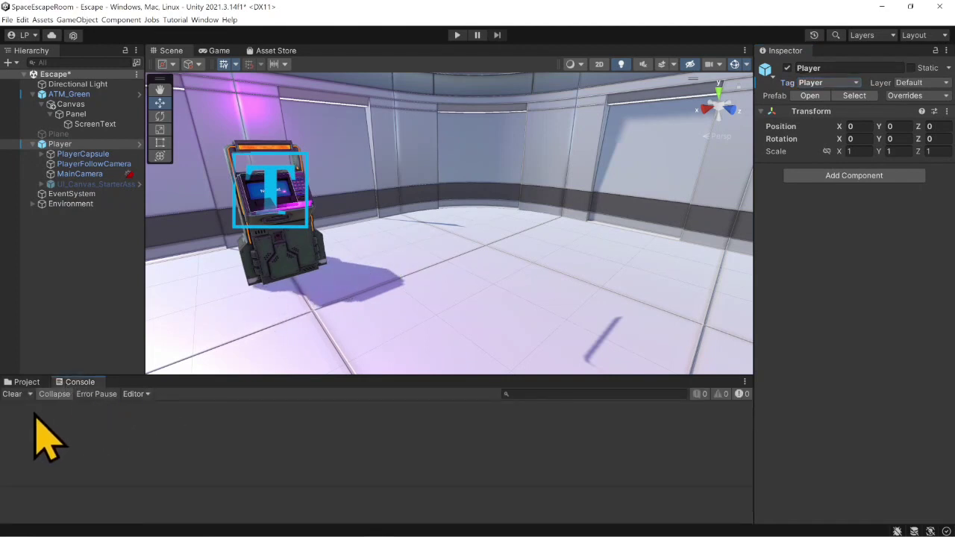
left_click(457, 35)
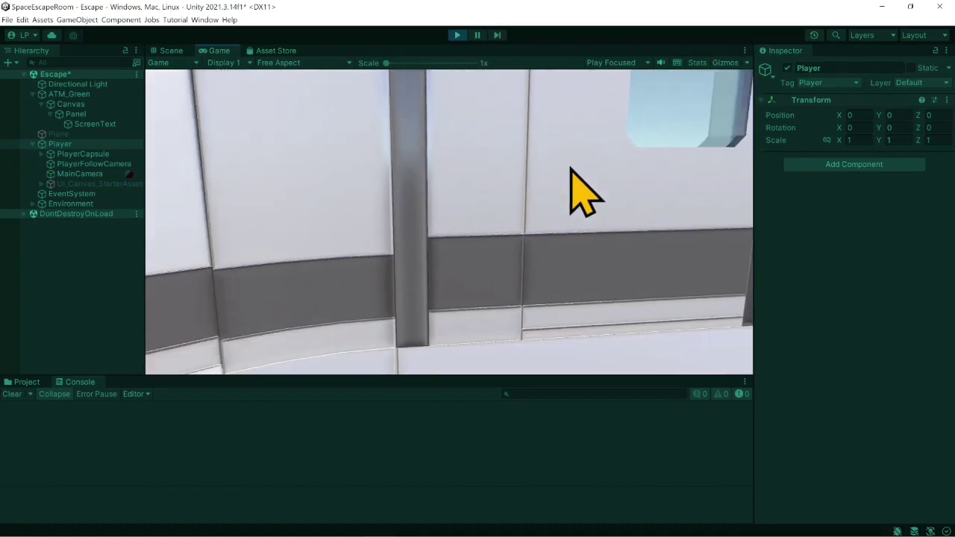
left_click(570, 170)
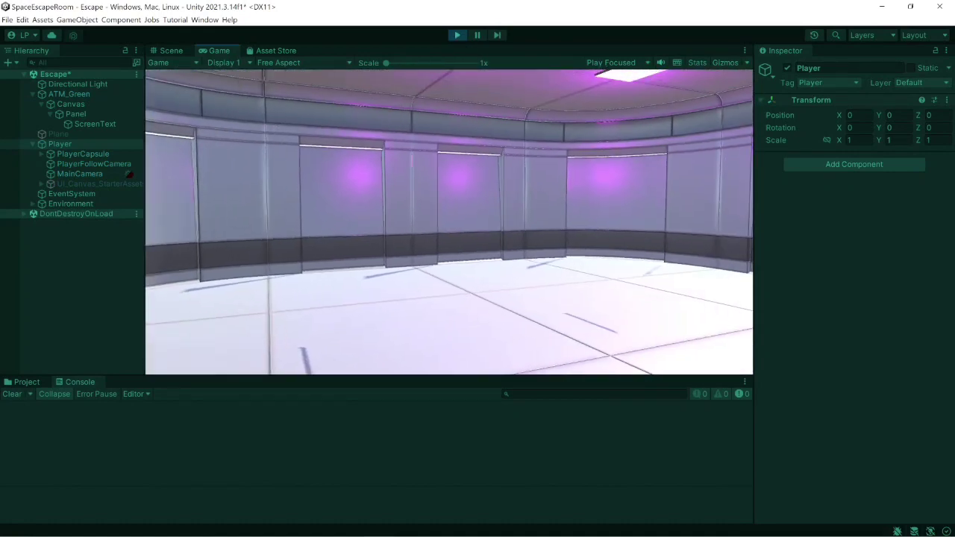
key("w")
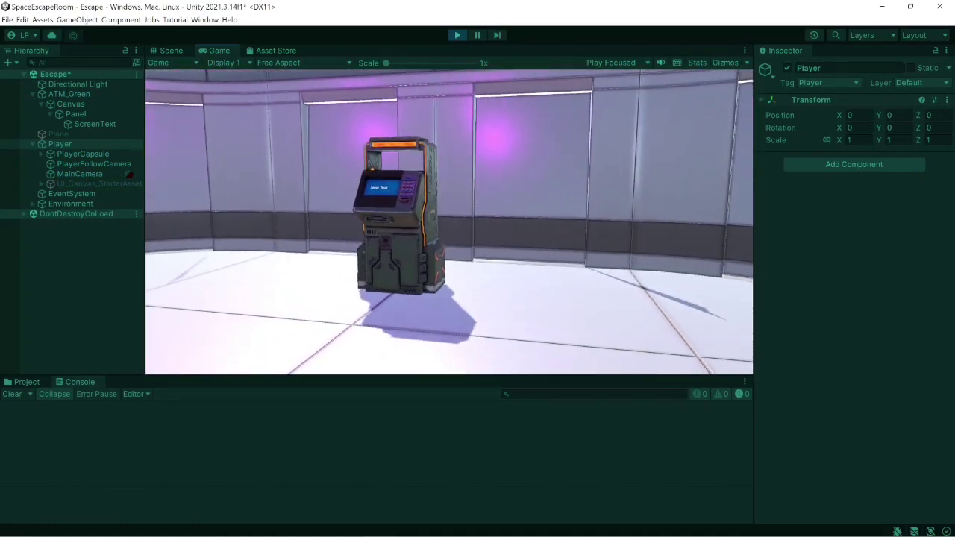
key("w")
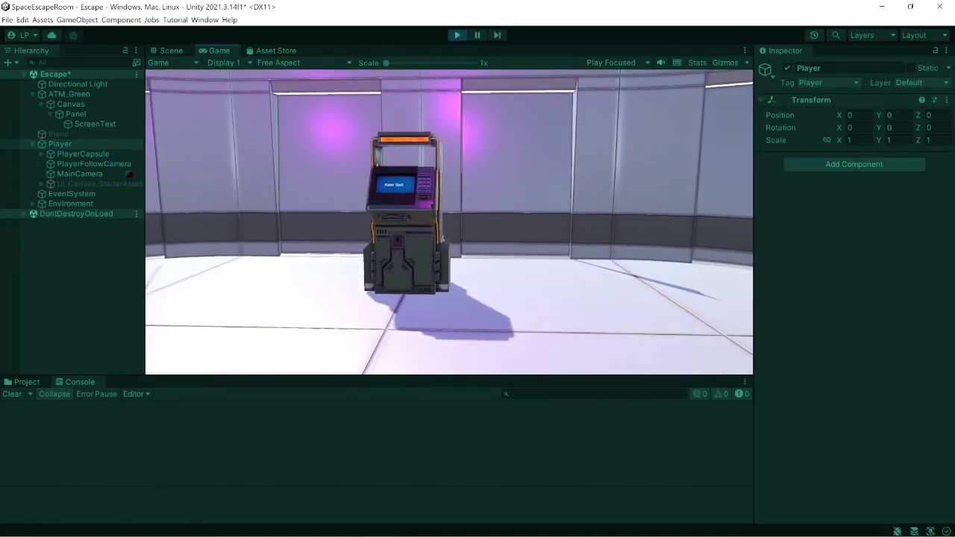
key("w")
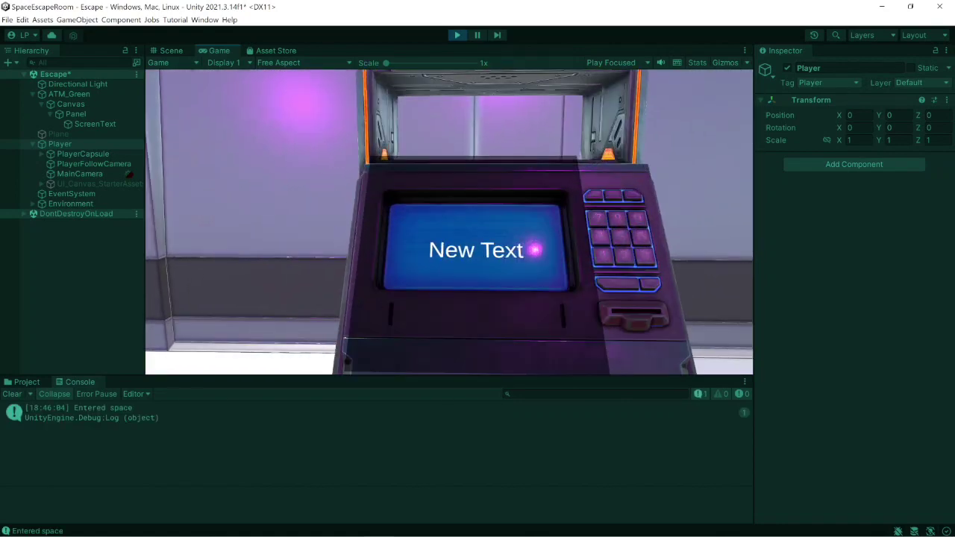
key("w")
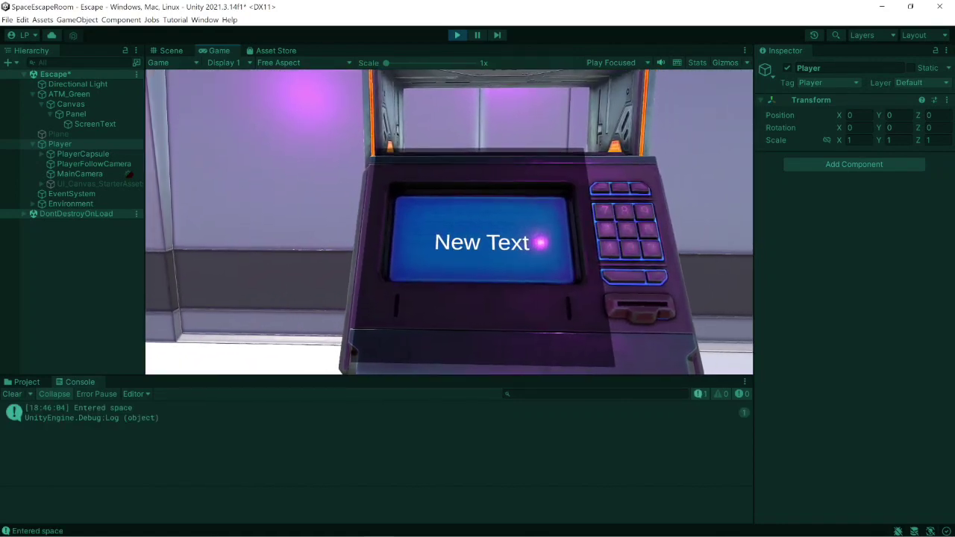
key("s")
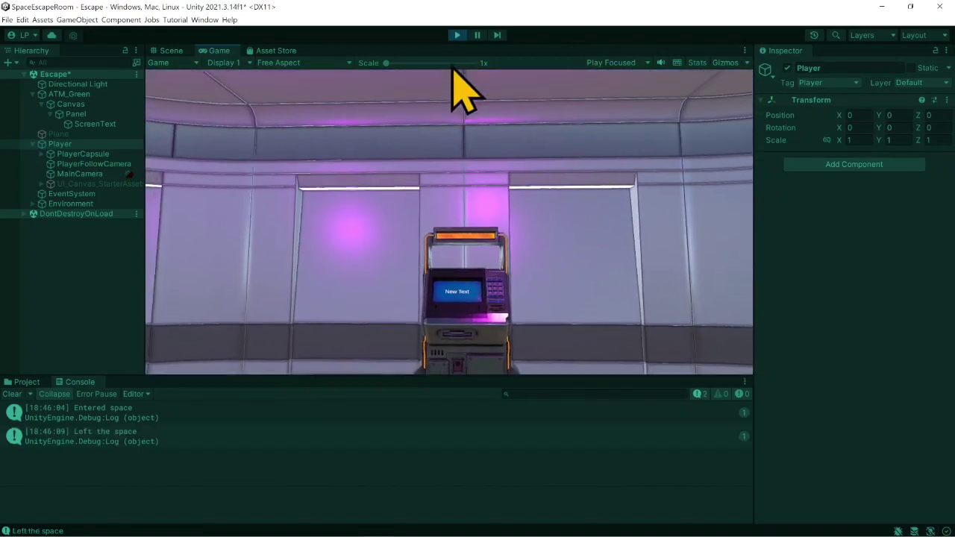
left_click(457, 37)
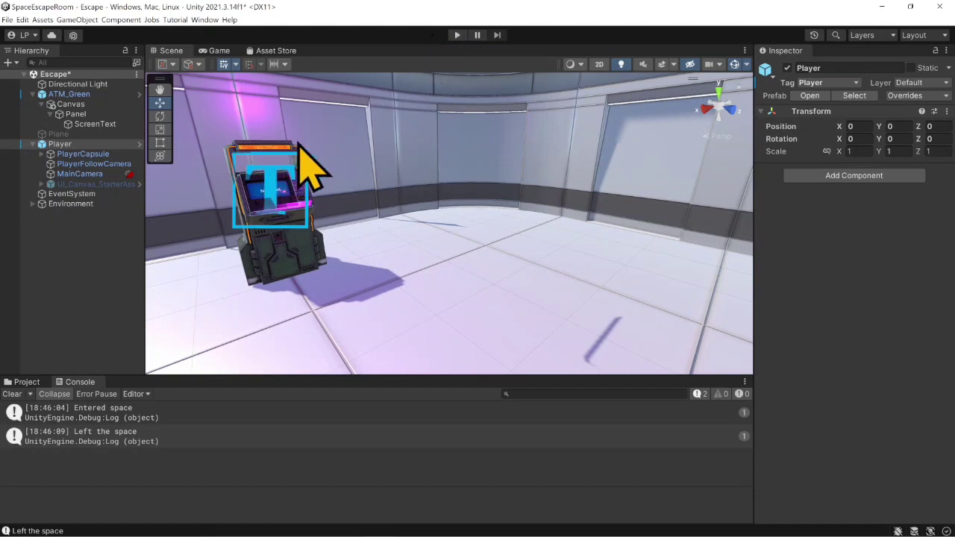
- Switch to the ATM script in Visual Studio and declare a public GameObject field named atmScreen at the top of the class
left_click(75, 114)
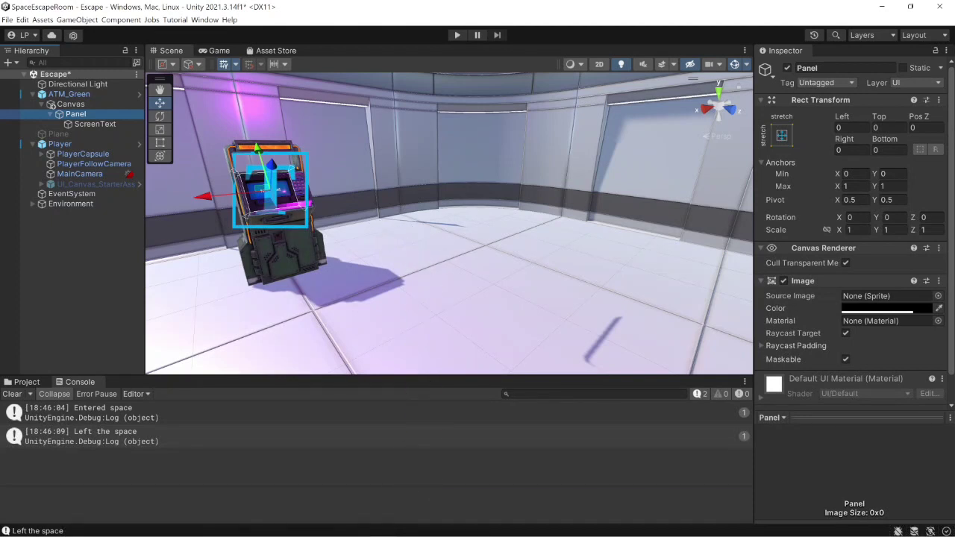
mouse_move(440, 526)
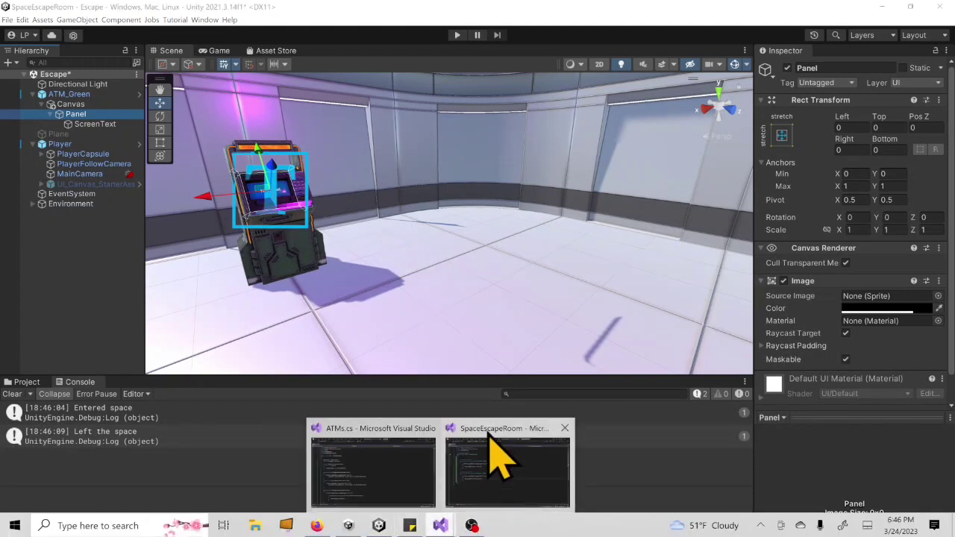
left_click(495, 454)
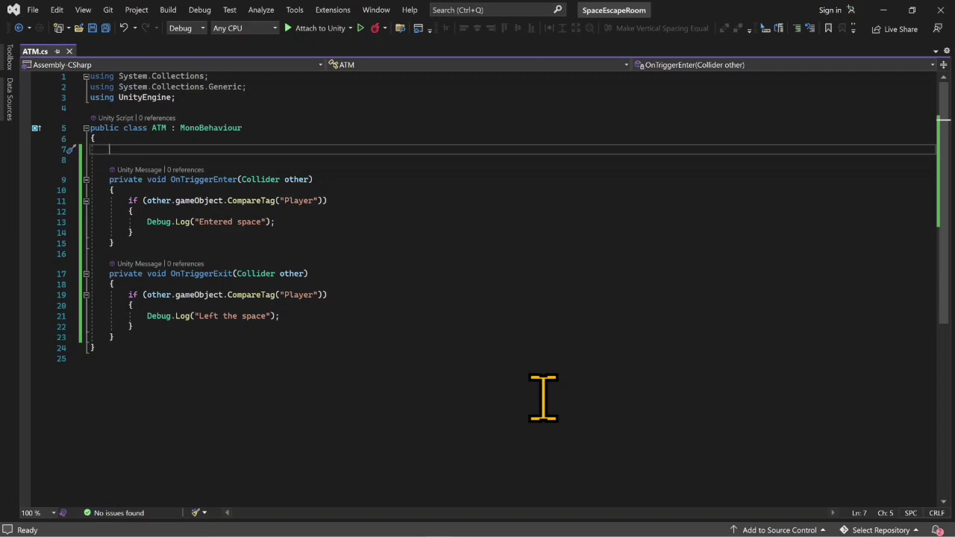
type("public ")
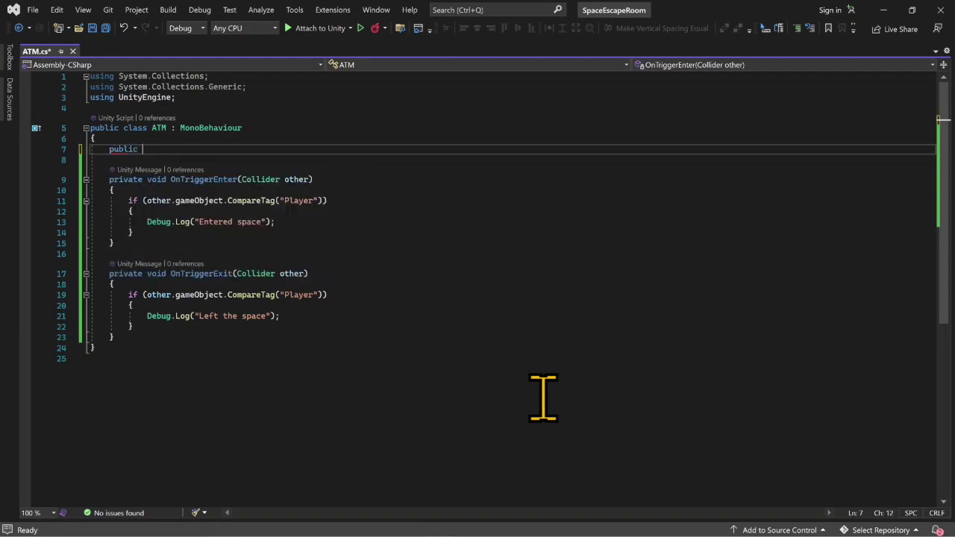
type("GameObject")
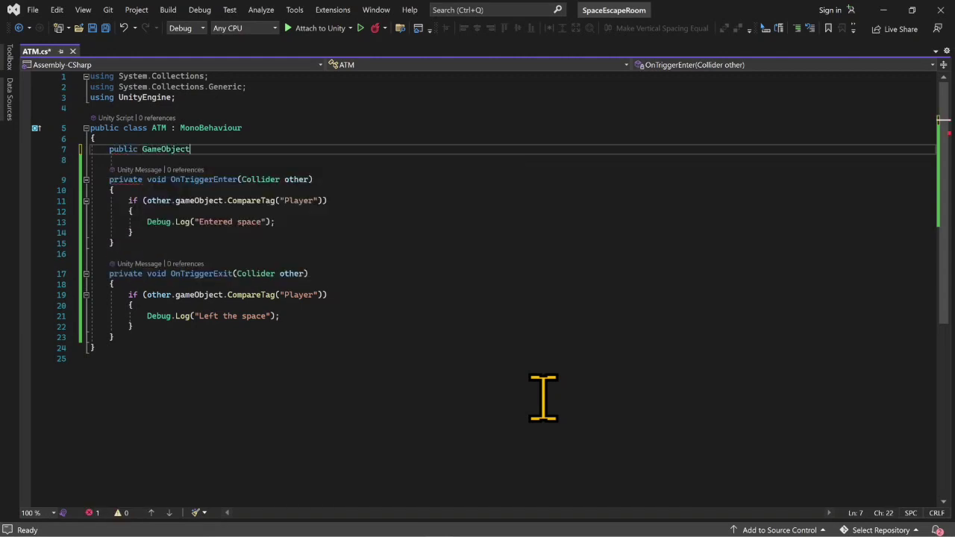
type(" atmSc")
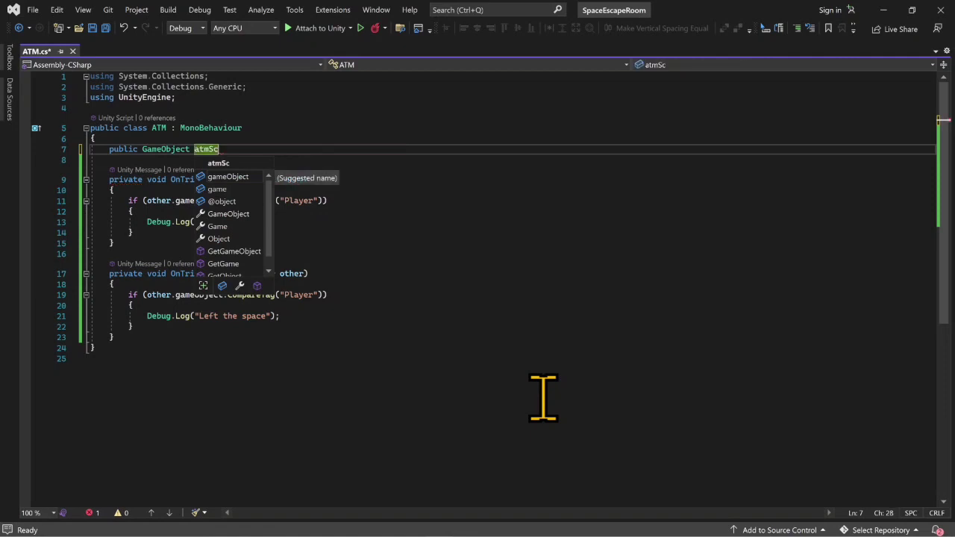
type("reen;")
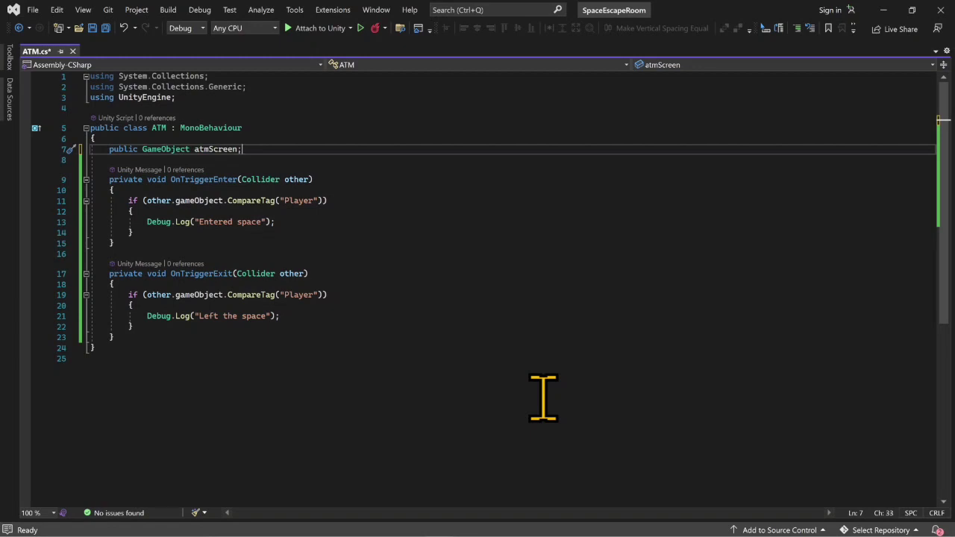
- Insert an empty line below the "Entered space" log statement in OnTriggerEnter
left_click(290, 221)
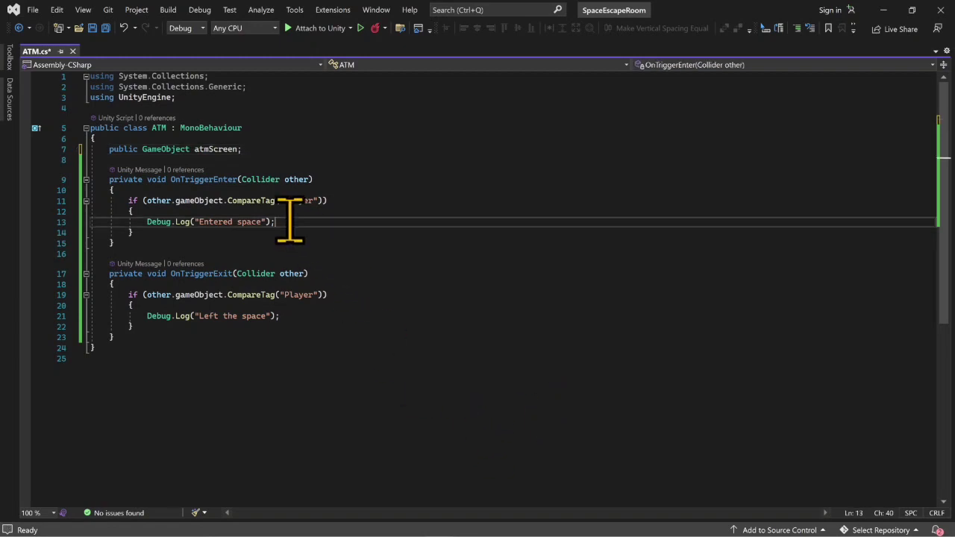
key("Return")
type("atm")
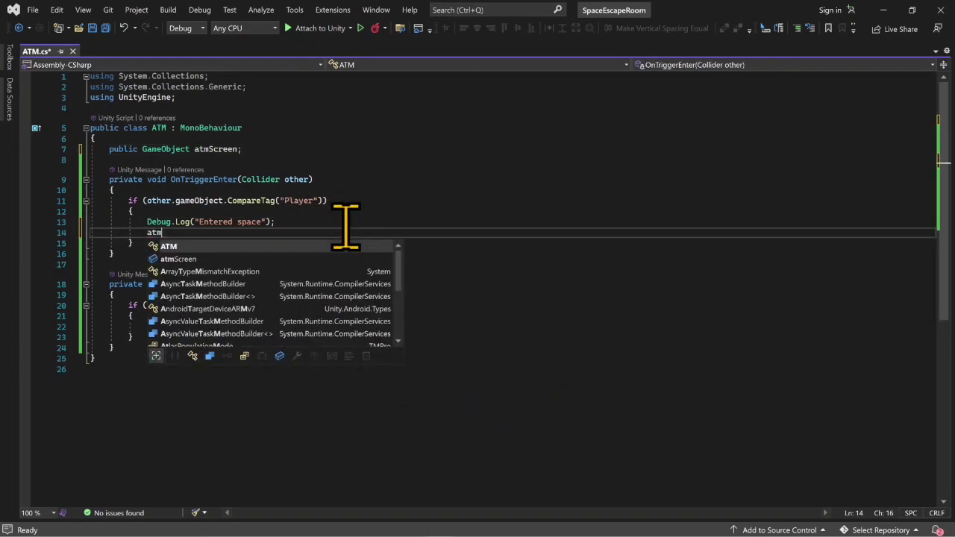
type("Sc")
key("Tab")
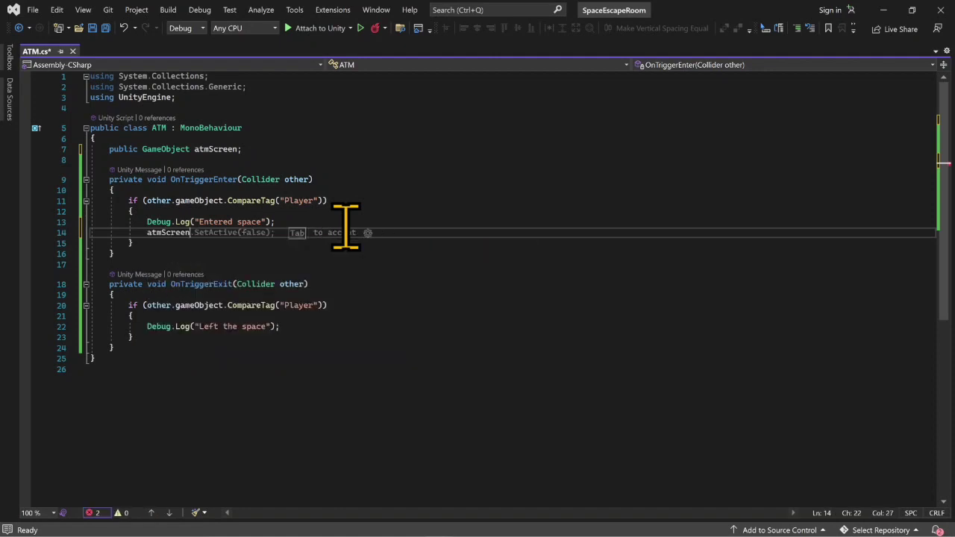
key("Tab")
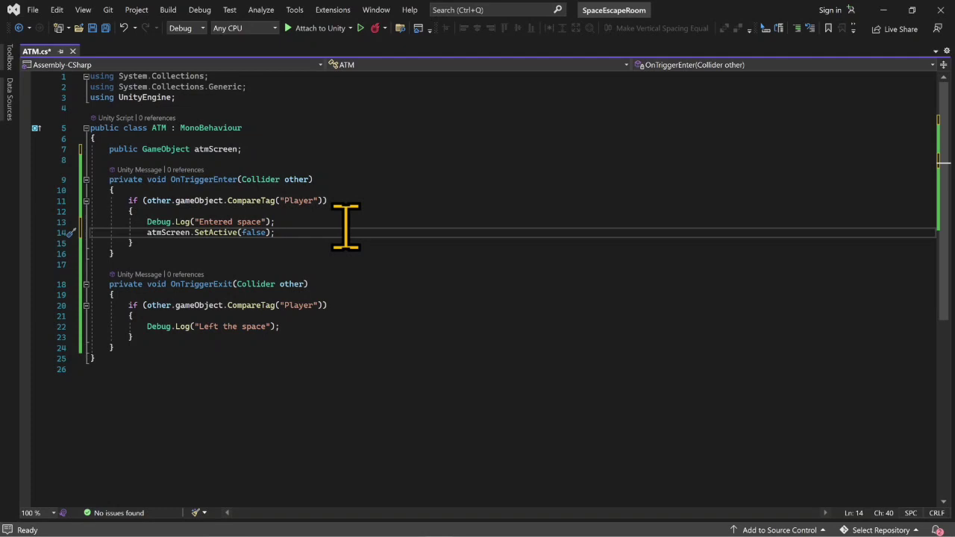
key("BackSpace")
key("BackSpace")
key("BackSpace")
key("BackSpace")
key("BackSpace")
key("BackSpace")
key("BackSpace")
key("BackSpace")
key("BackSpace")
key("BackSpace")
key("BackSpace")
key("BackSpace")
key("BackSpace")
key("BackSpace")
key("BackSpace")
key("BackSpace")
key("BackSpace")
key("BackSpace")
key("BackSpace")
key("BackSpace")
key("BackSpace")
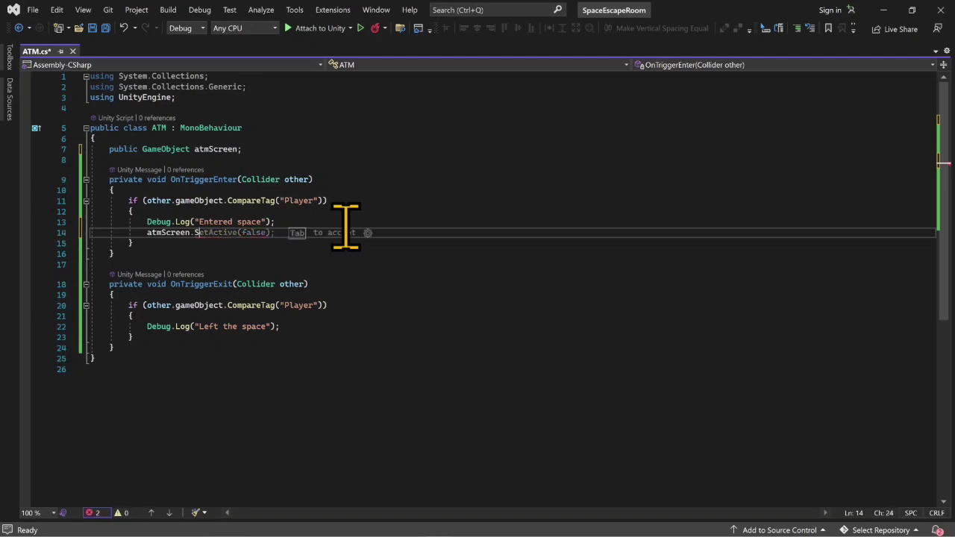
key("BackSpace")
key("BackSpace")
key("BackSpace")
key("BackSpace")
key("BackSpace")
key("BackSpace")
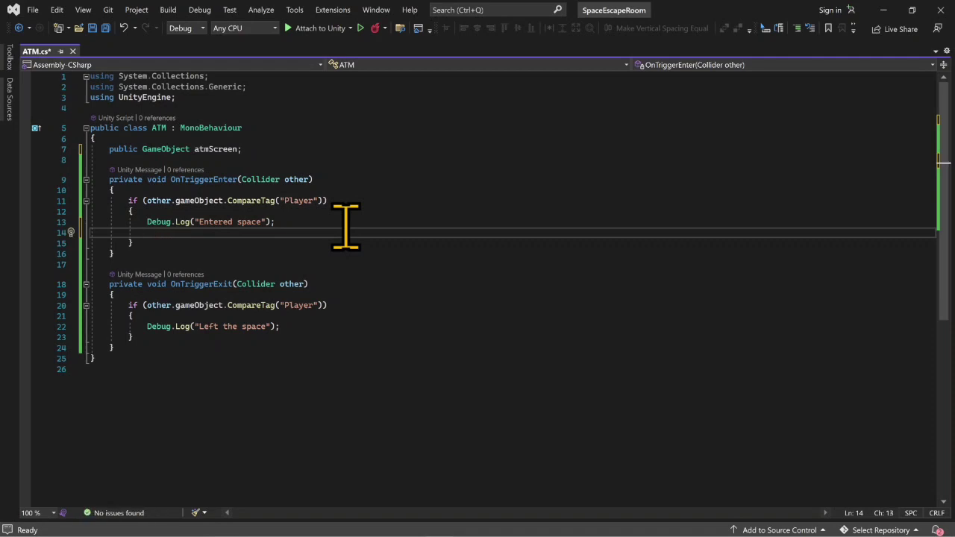
- Start a LeanTween.scale call on the empty line below the "Entered space" log statement in OnTriggerEnter
type("lean")
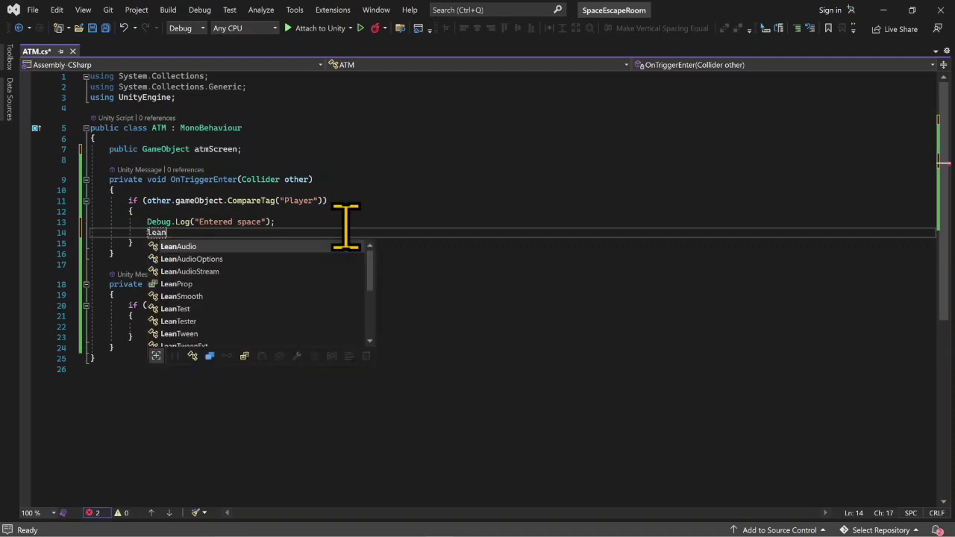
type("tween")
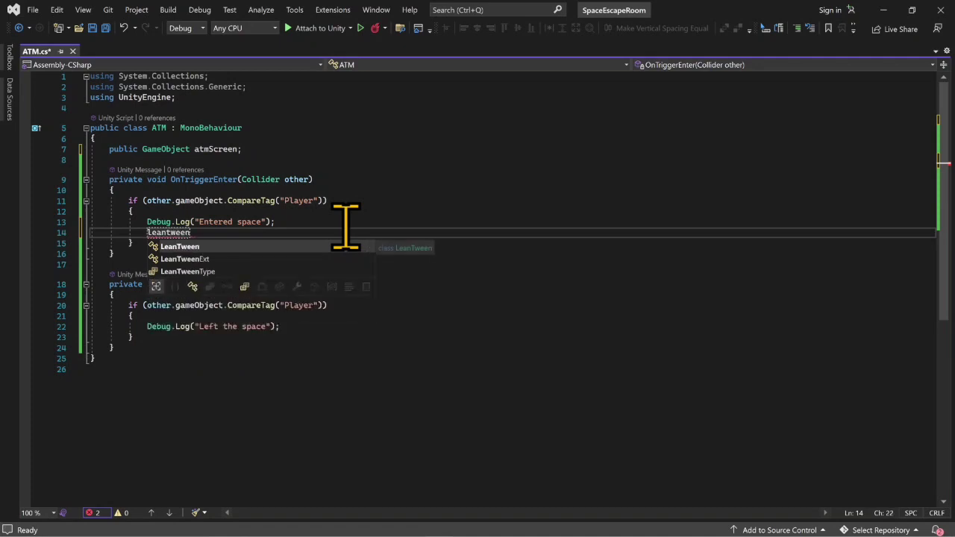
key("Tab")
type(".")
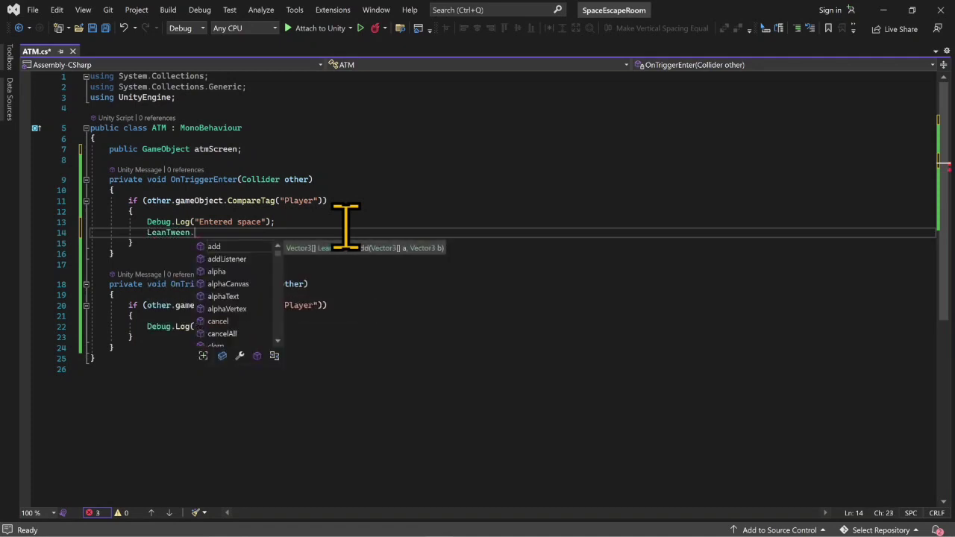
type("scal")
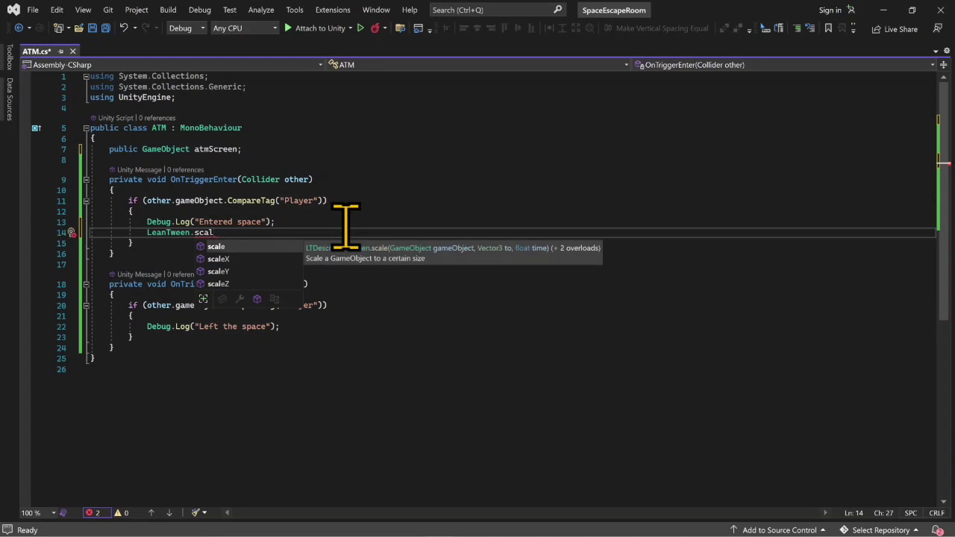
key("Escape")
type("e")
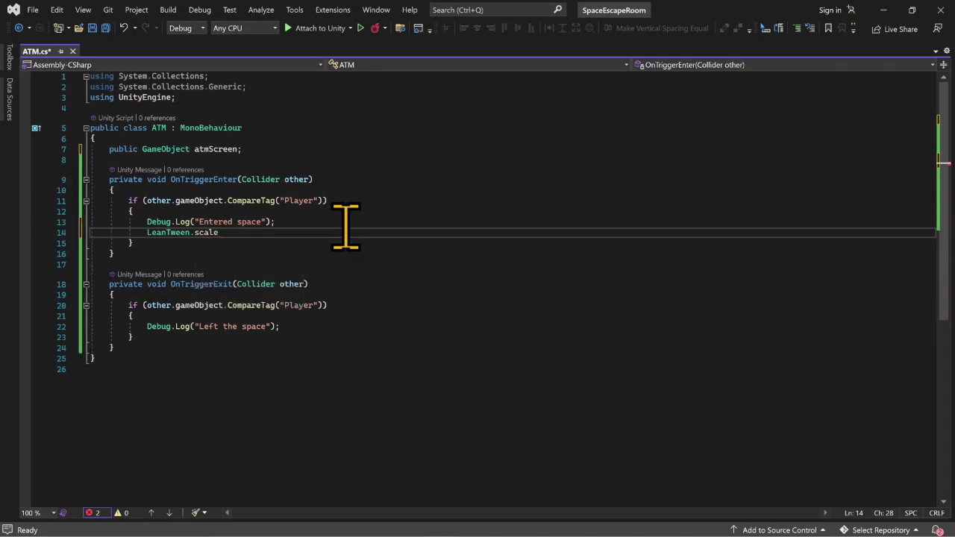
type("(")
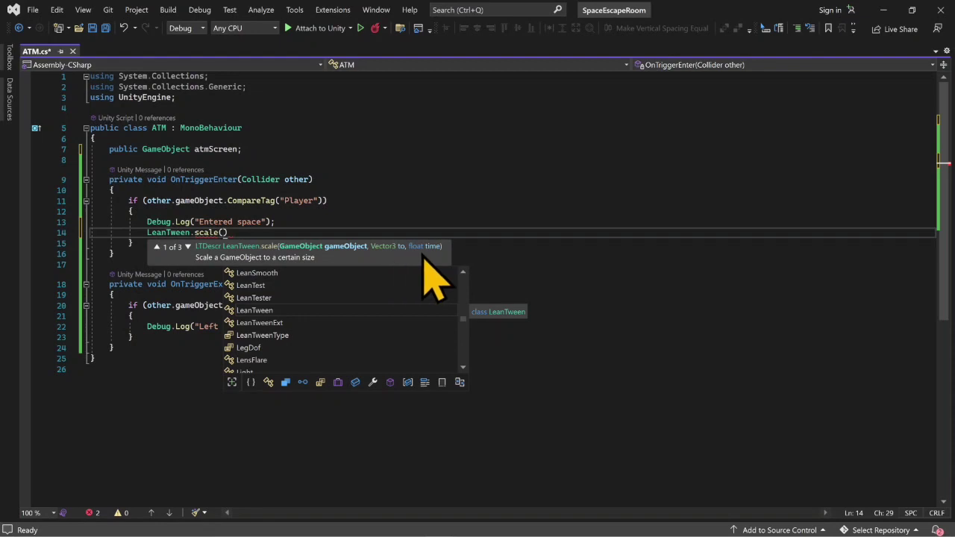
- Pass atmScreen as the first argument of the LeanTween.scale call, followed by a comma
type("atm")
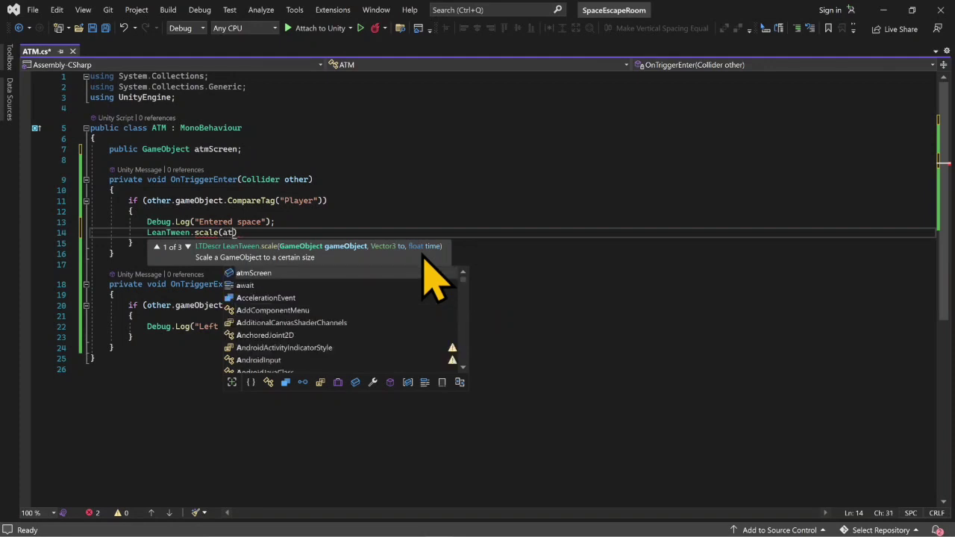
key("Tab")
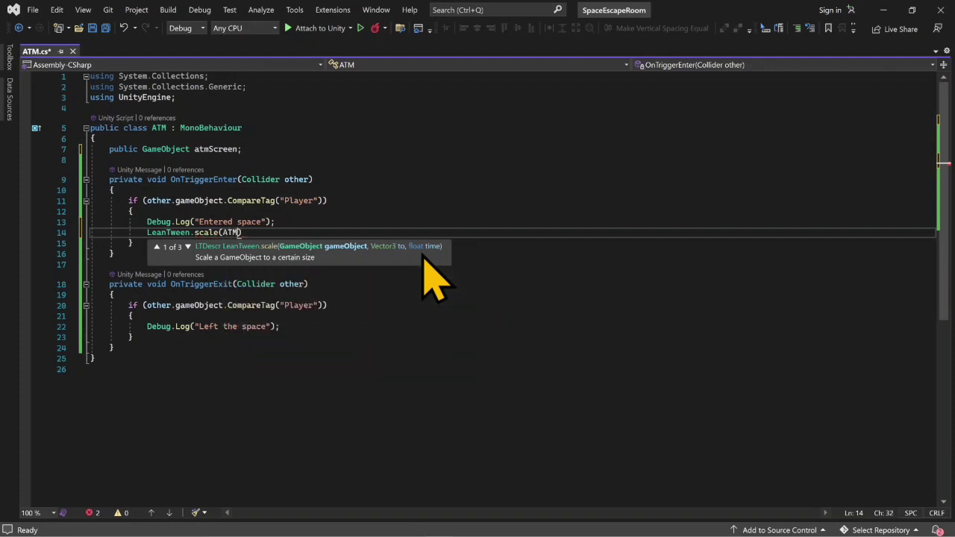
key("BackSpace")
key("BackSpace")
key("BackSpace")
type("atmscree")
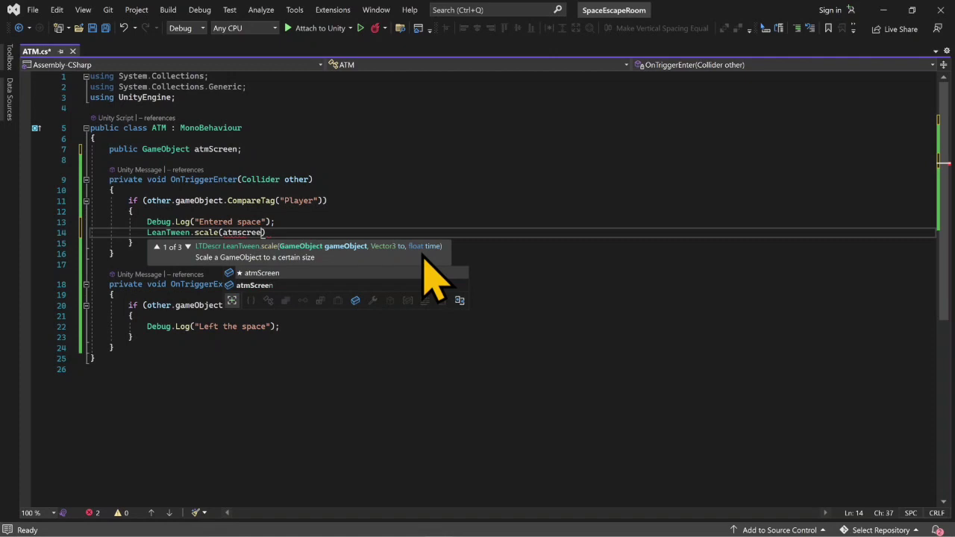
key("Tab")
type(",")
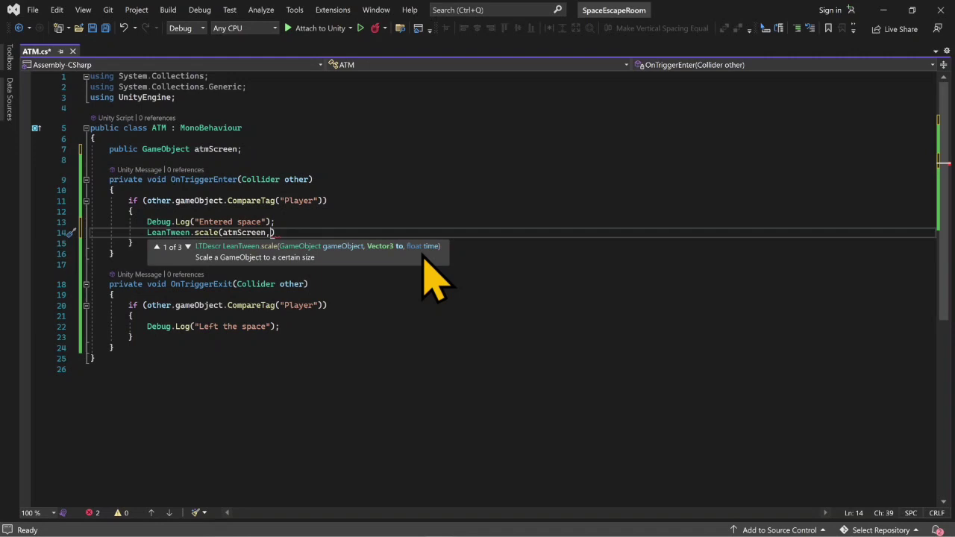
- Complete the scale call with Vector3.one as the target size and 2 as the time, ending the statement with a semicolon
type("Vec")
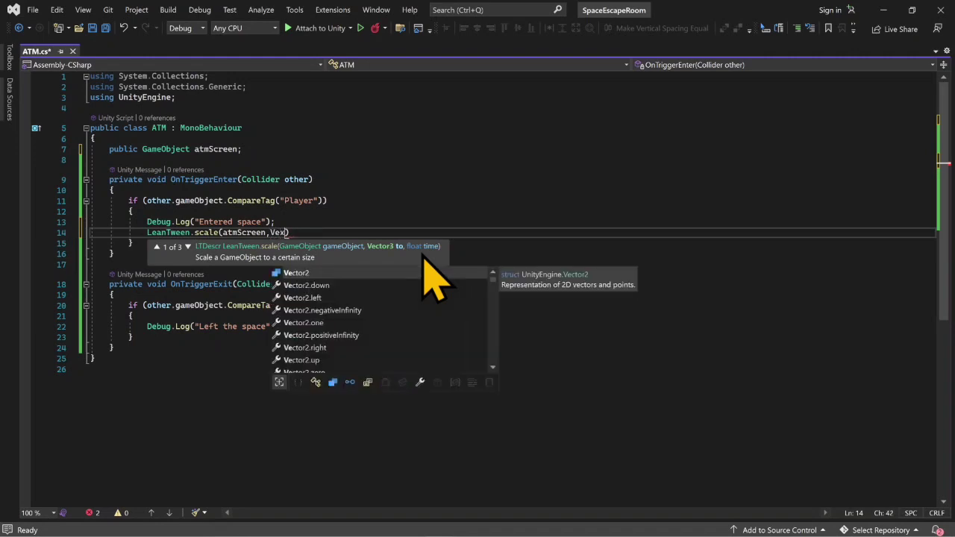
type("to")
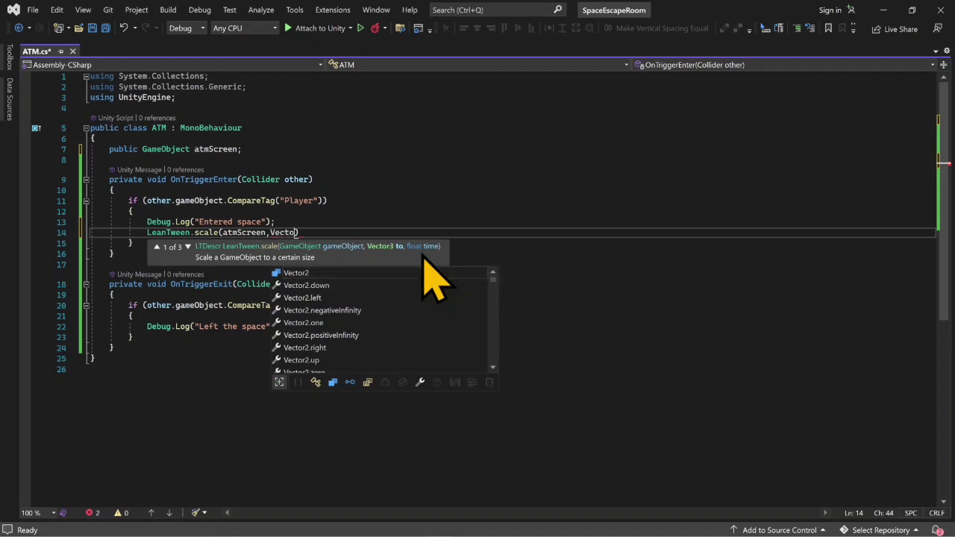
type("r3")
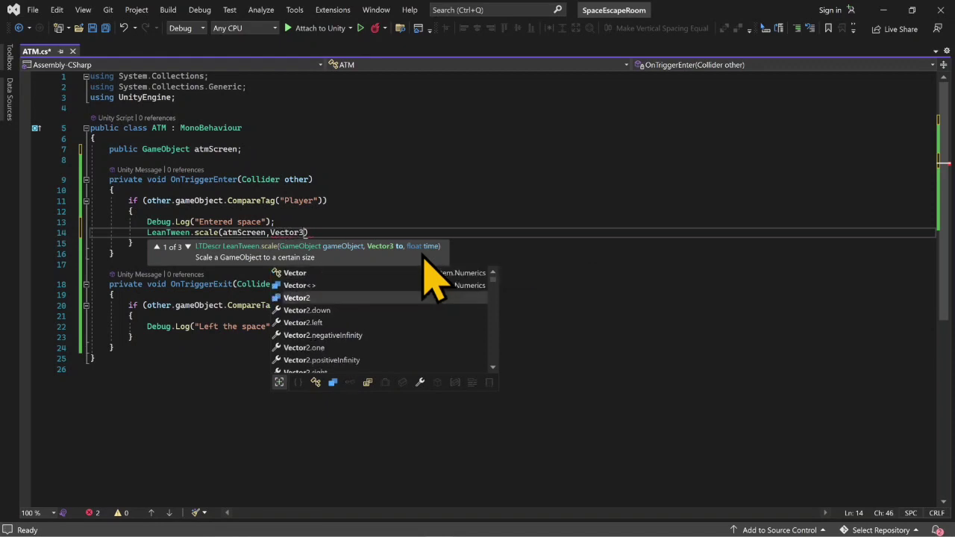
type(".one")
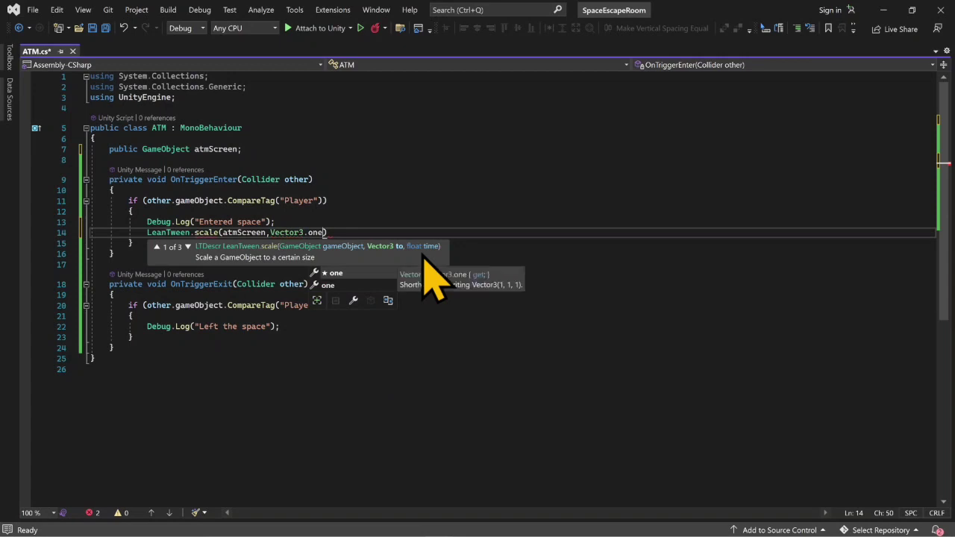
key("Escape")
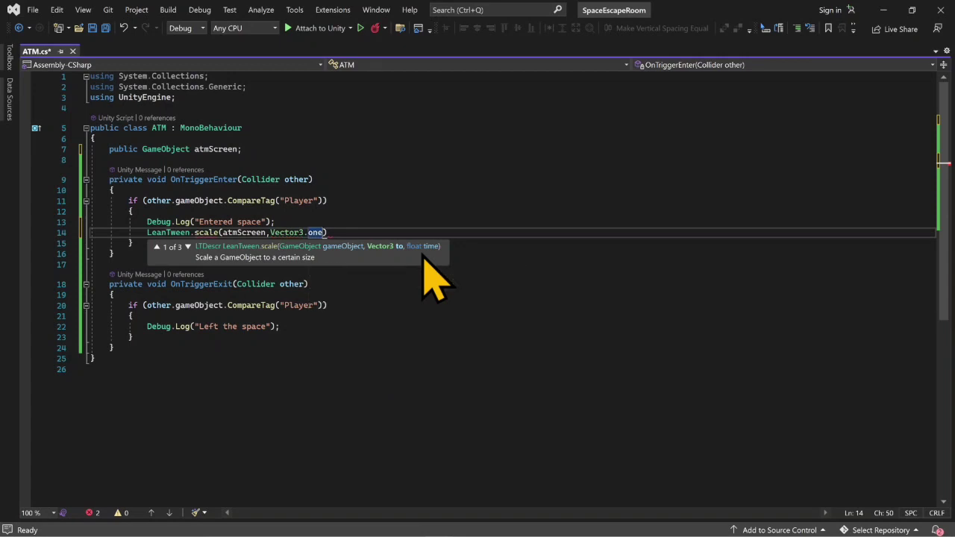
type(", ")
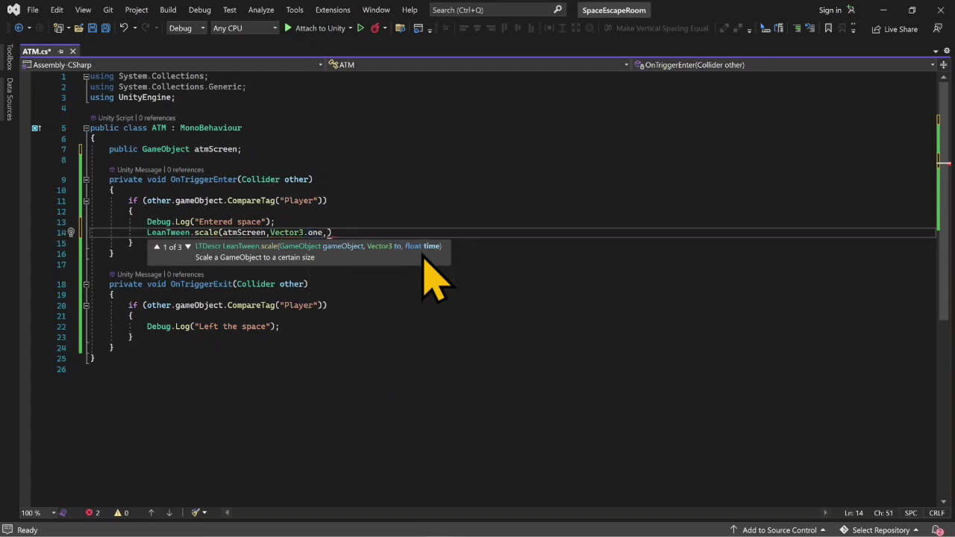
type("2)")
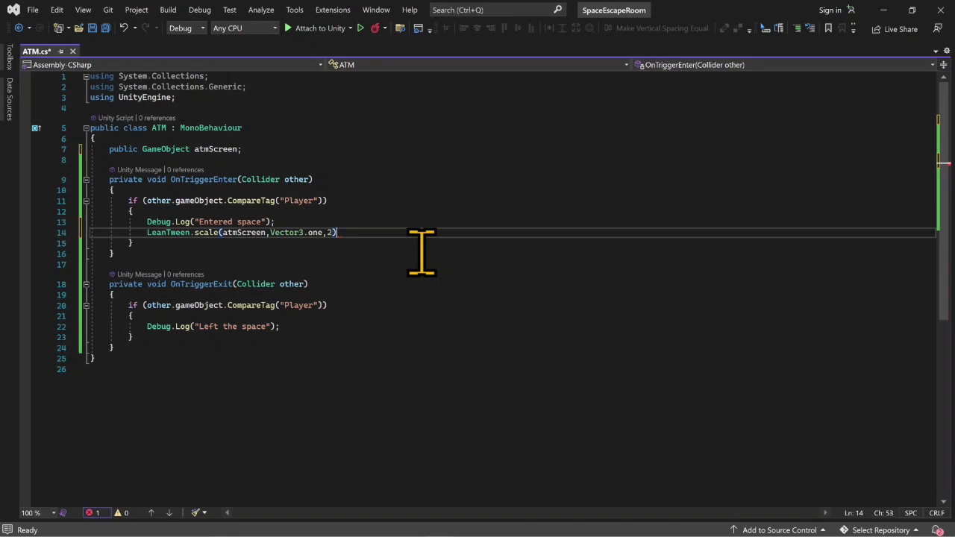
type(";")
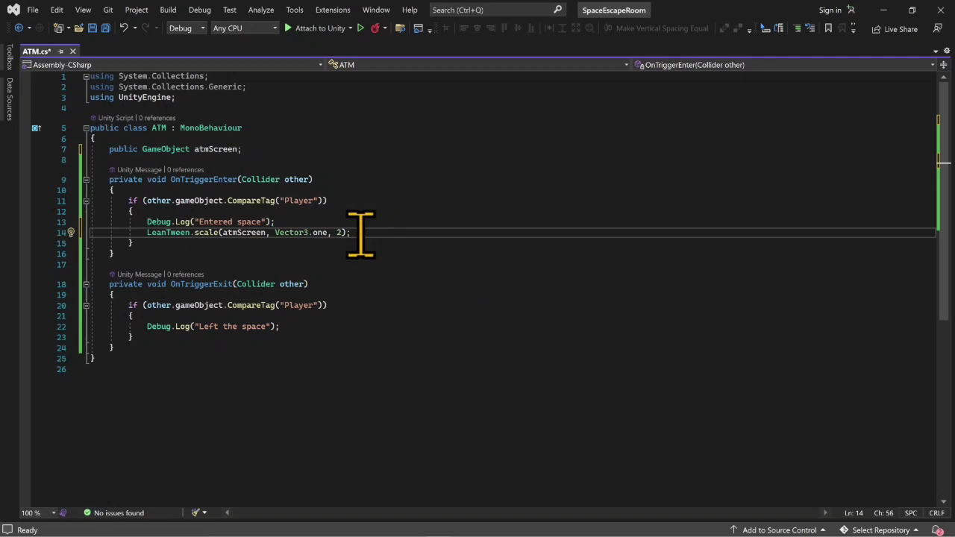
- Copy the LeanTween.scale line onto a new line below the "Left the space" log statement in OnTriggerExit
left_click_drag(361, 232, 147, 234)
key("ctrl+c")
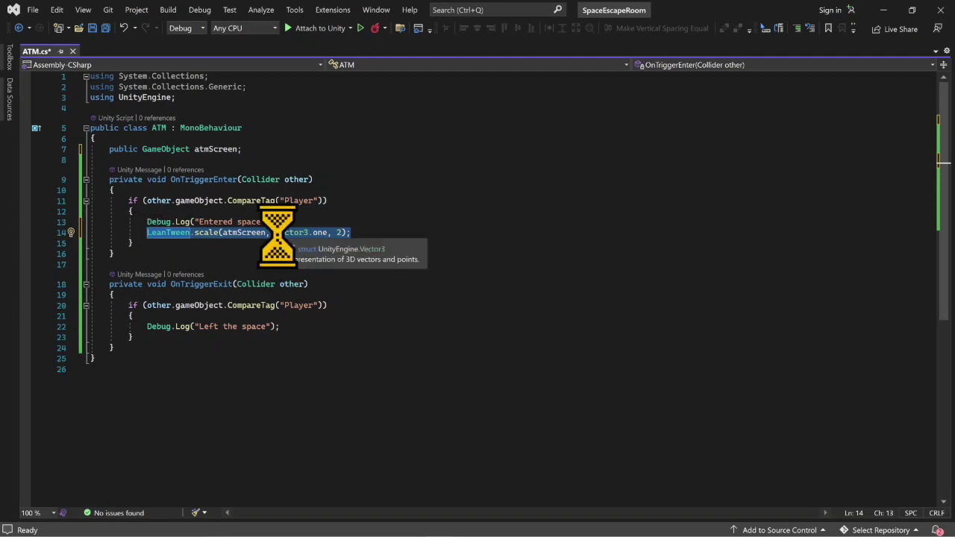
left_click(285, 326)
key("Return")
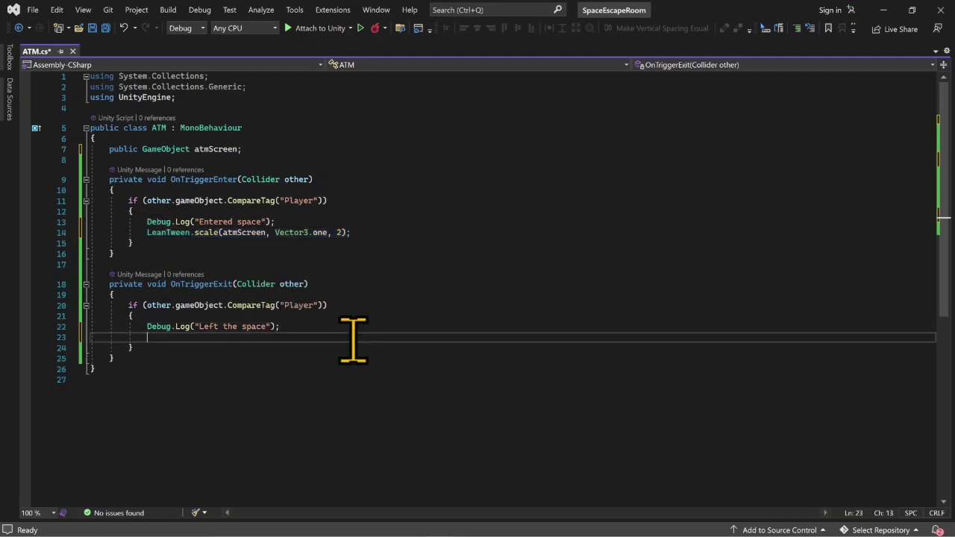
key("ctrl+v")
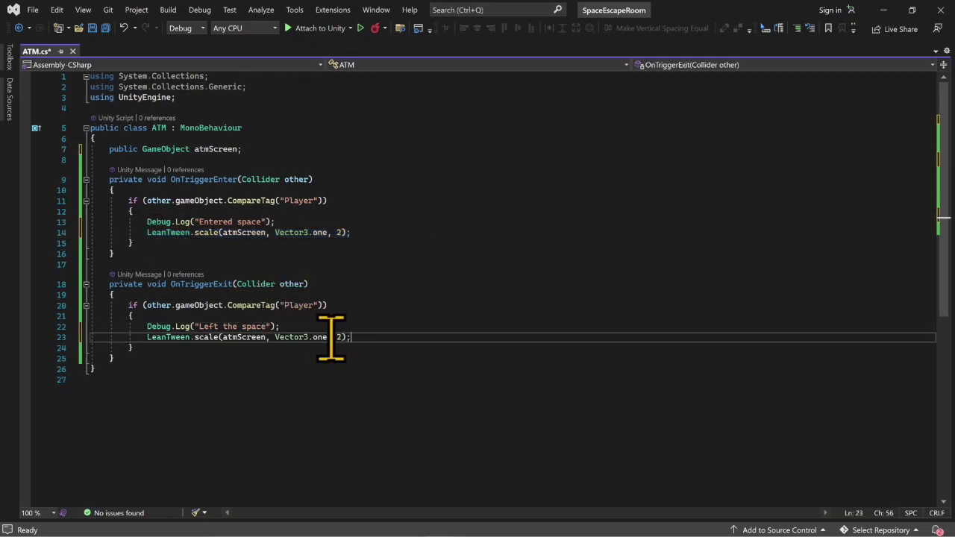
- Change the target size in OnTriggerExit's scale call to Vector3.zero and save the script
left_click(324, 337)
key("Right")
key("BackSpace")
key("BackSpace")
key("BackSpace")
key("BackSpace")
type(".zero")
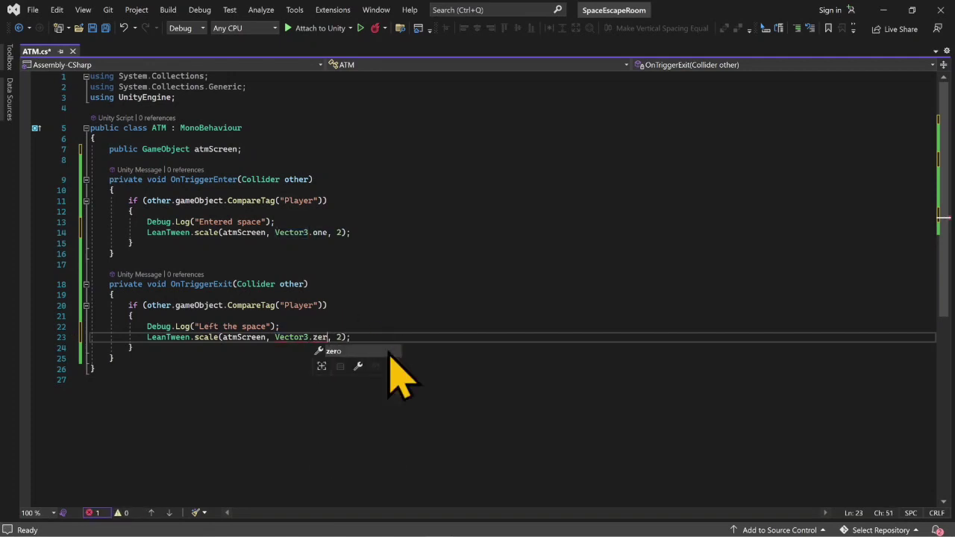
key("ctrl+s")
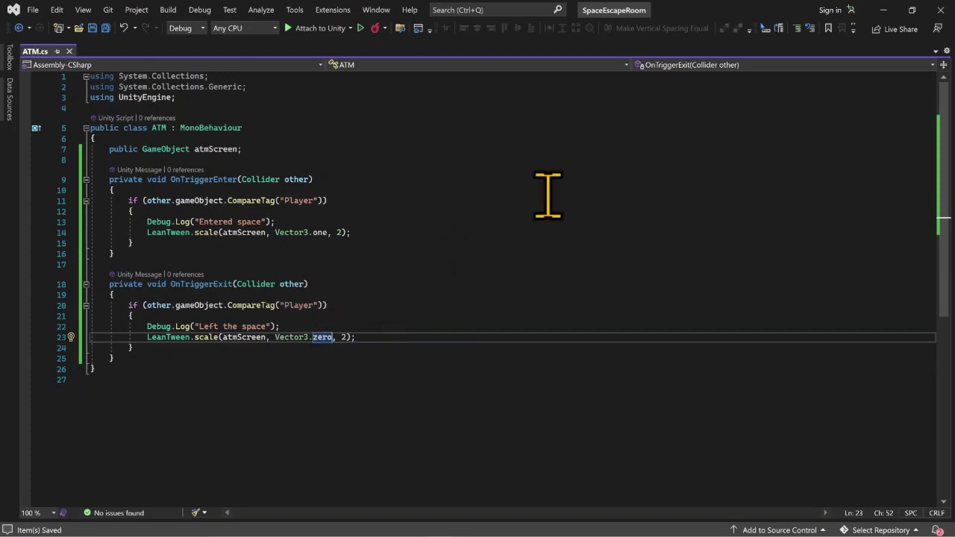
- Switch back to Unity and assign the canvas's Panel to the Atm Screen field of ATM_Green's ATM script
left_click(883, 12)
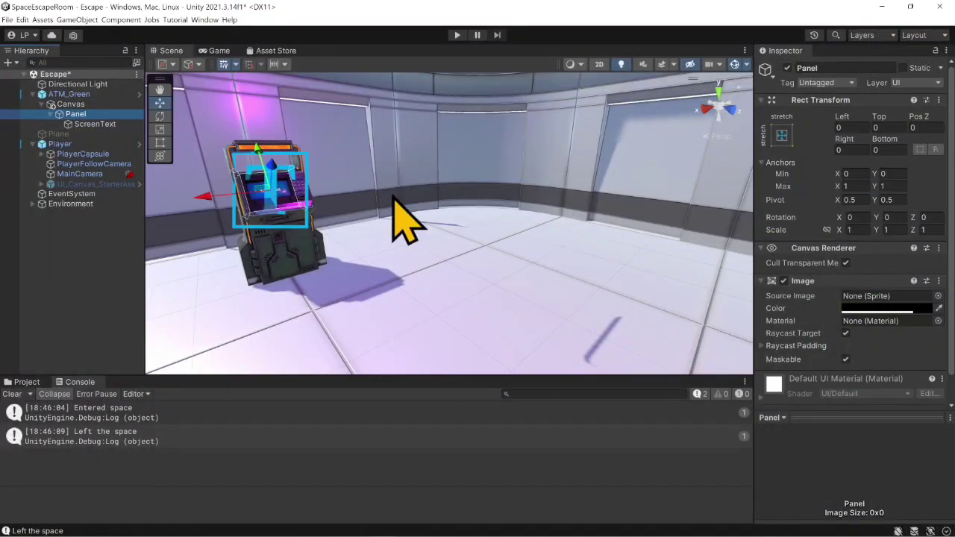
left_click(74, 95)
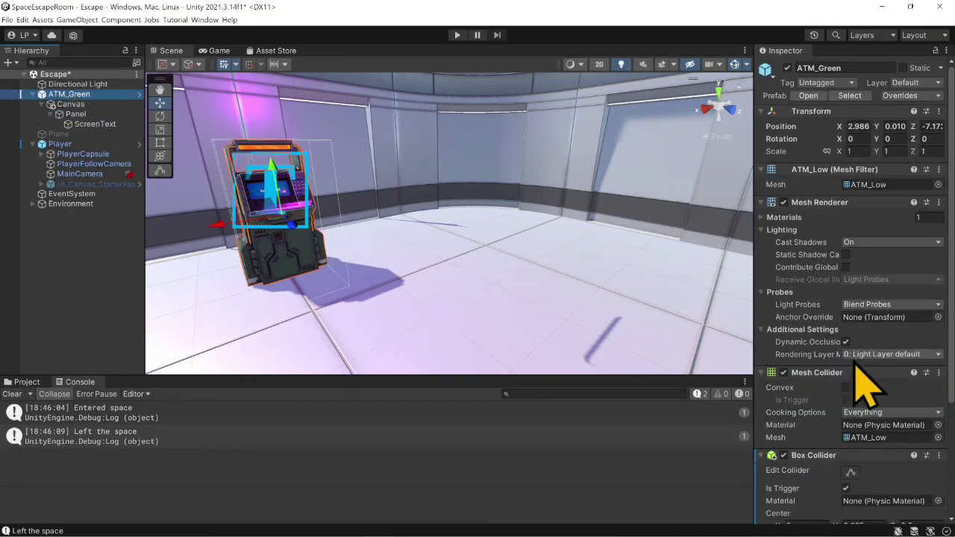
scroll(866, 388, "down", 5)
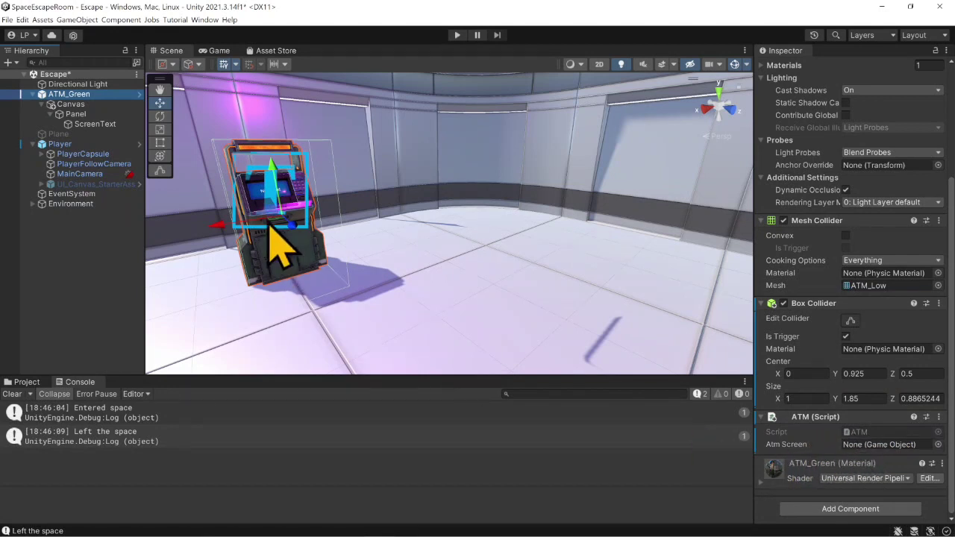
left_click_drag(93, 116, 845, 443)
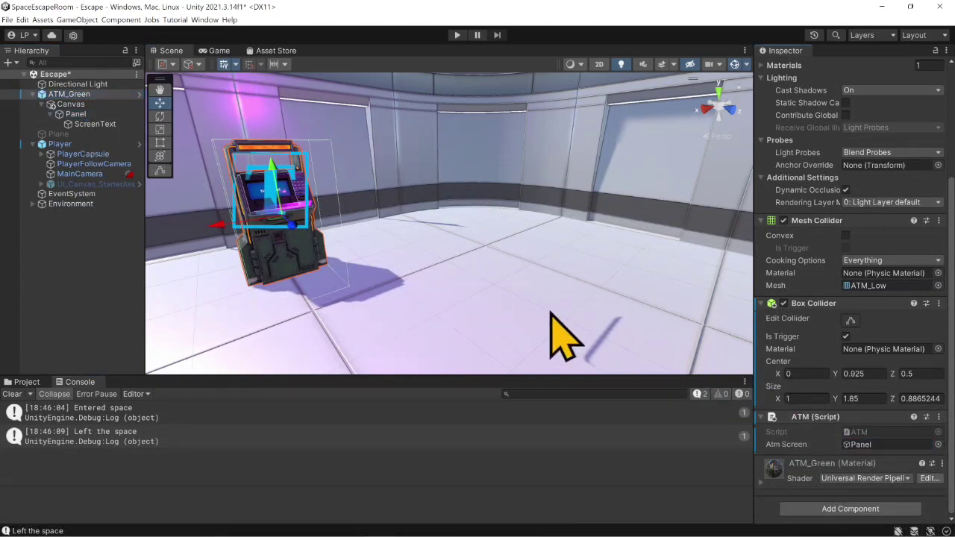
- Set the Panel's scale to 0 on the X, Y and Z axes
left_click(75, 114)
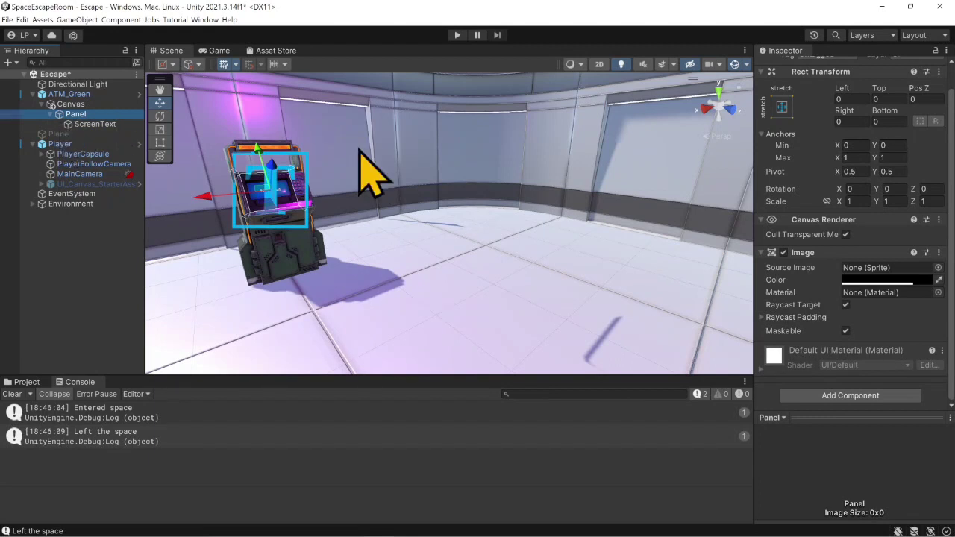
left_click(850, 202)
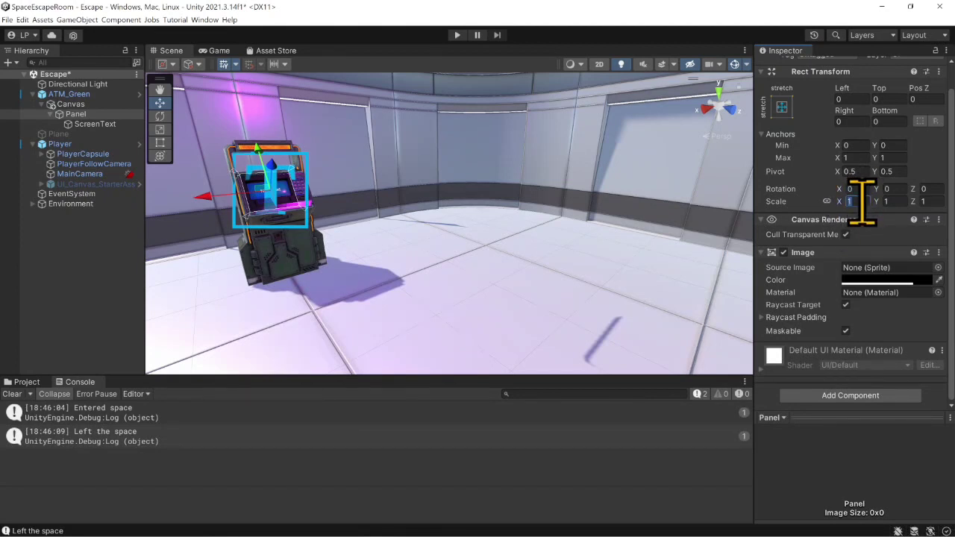
type("0")
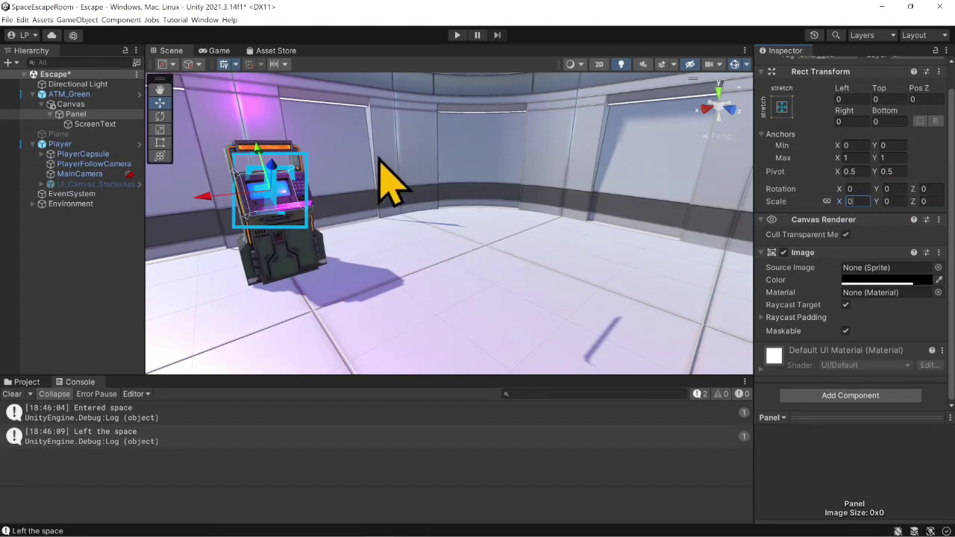
- Playtest the screen scaling: walk the player up to the ATM, back away from it, and release the cursor from the game
left_click(456, 37)
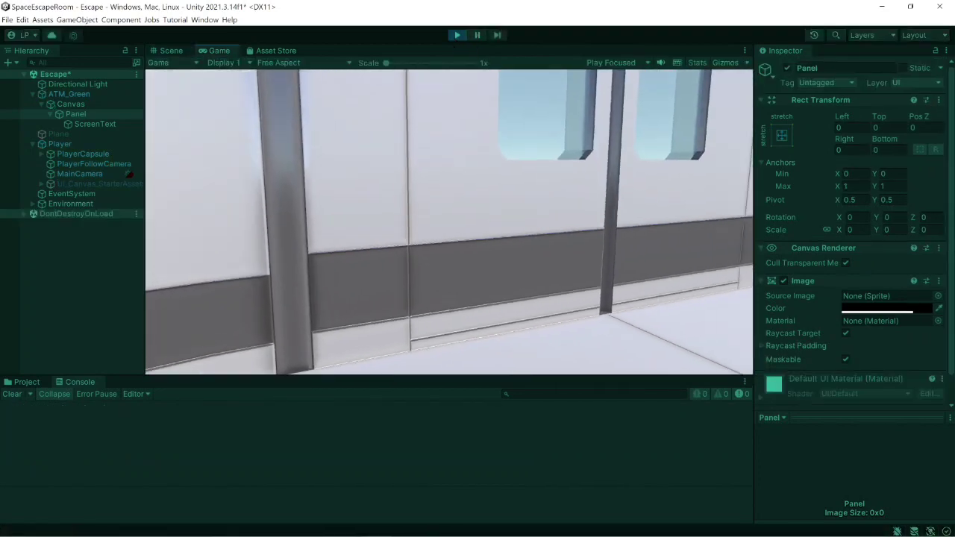
key("w")
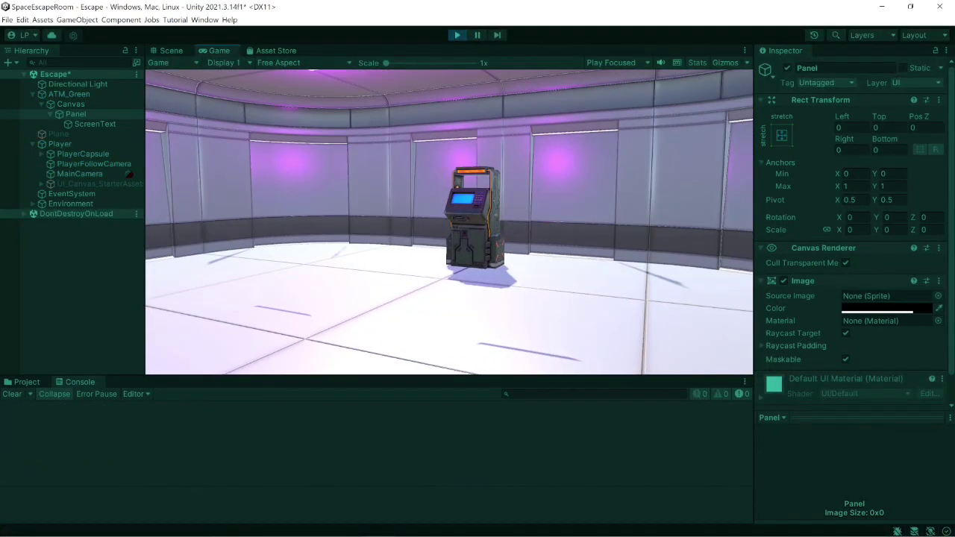
key("a")
key("w")
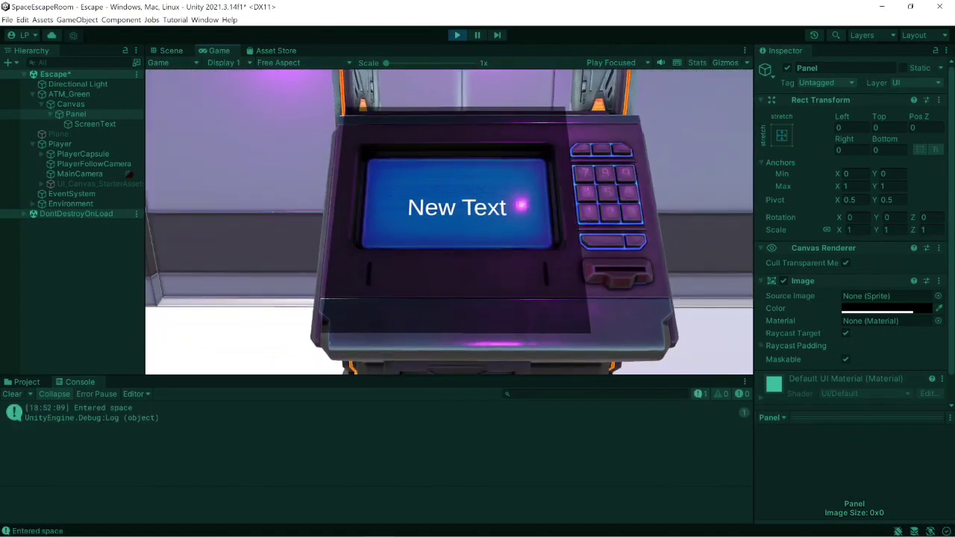
key("s")
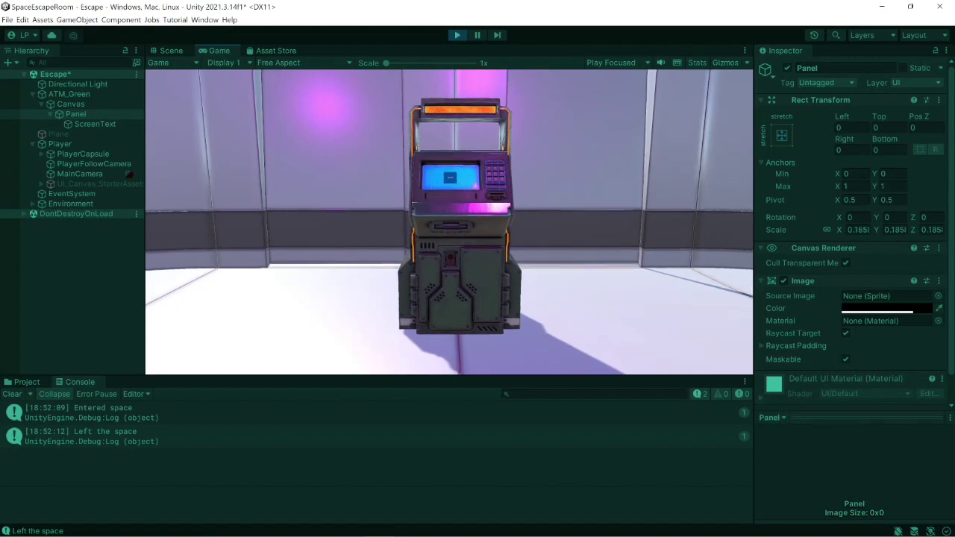
key("Escape")
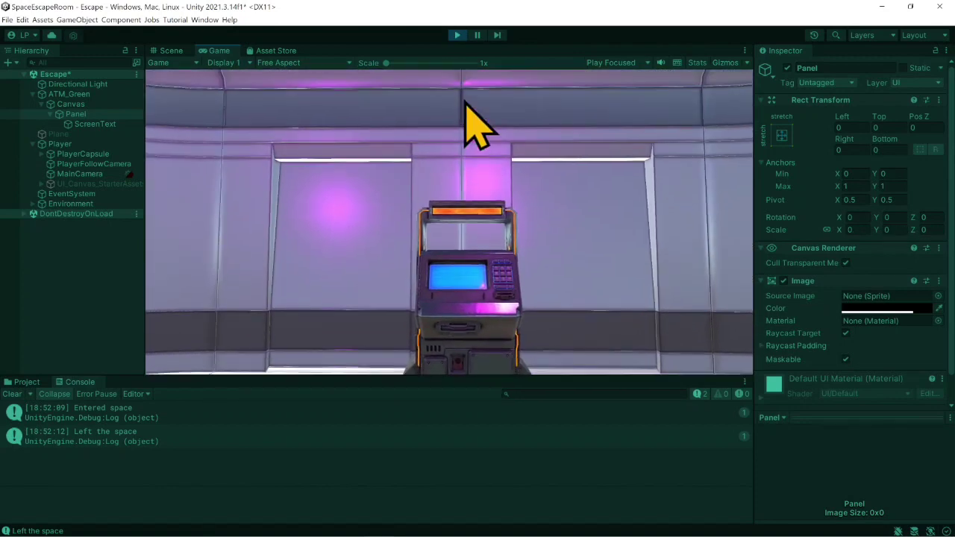
- Stop the playtest, switch to the ATM script in Visual Studio and append .setEaseInBounce() to OnTriggerEnter's LeanTween.scale call
left_click(458, 36)
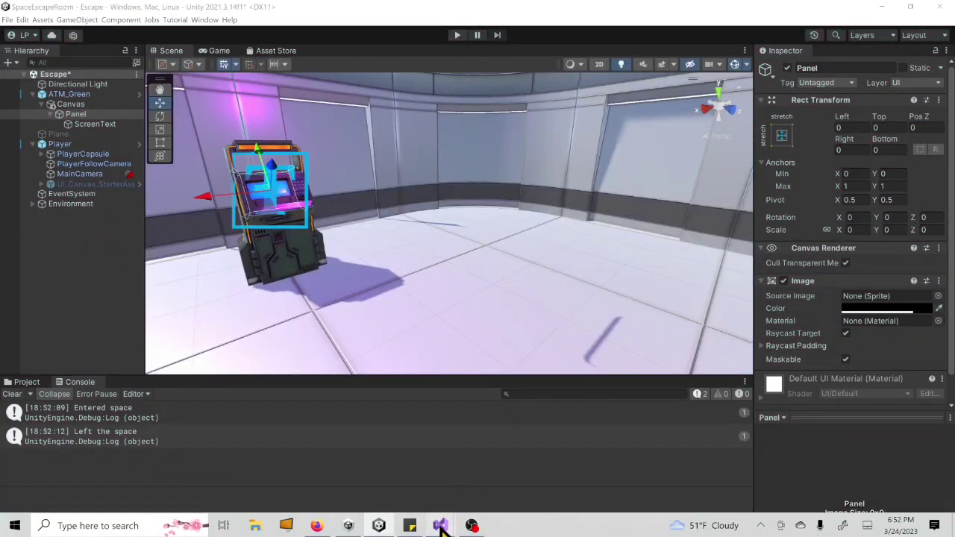
mouse_move(448, 511)
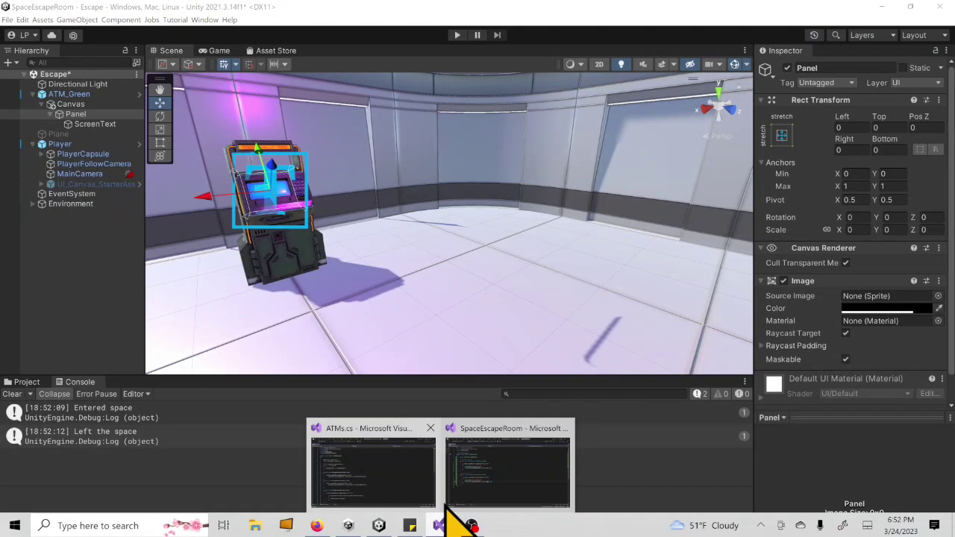
left_click(493, 451)
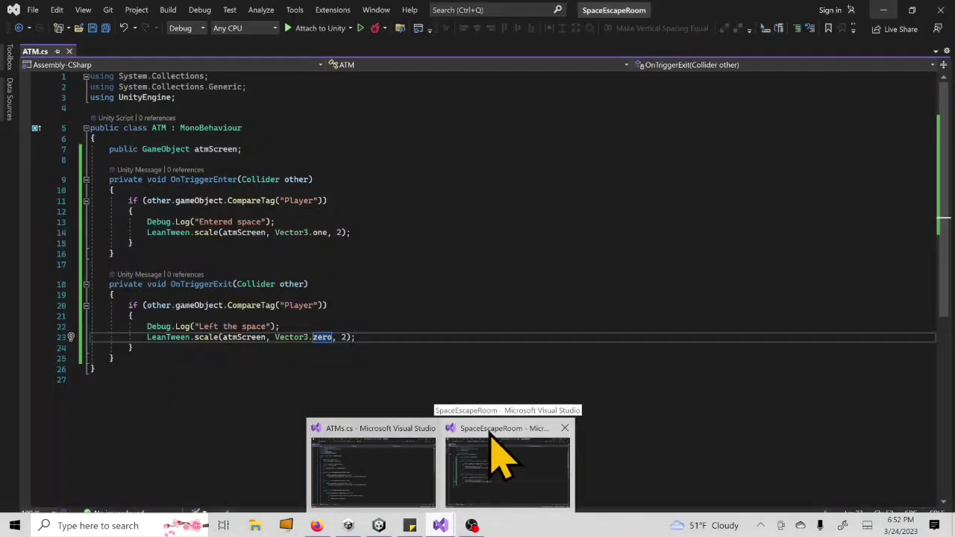
left_click(345, 232)
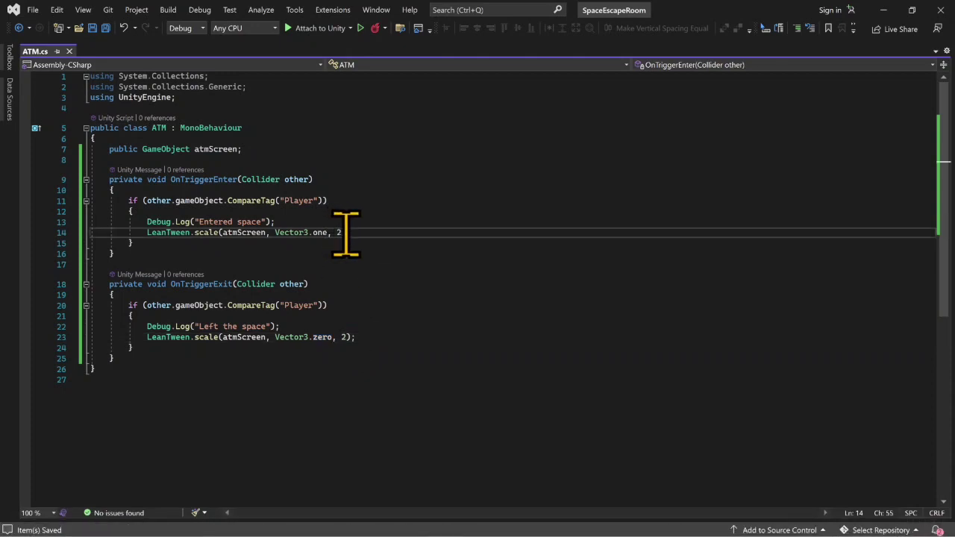
type(".seteas")
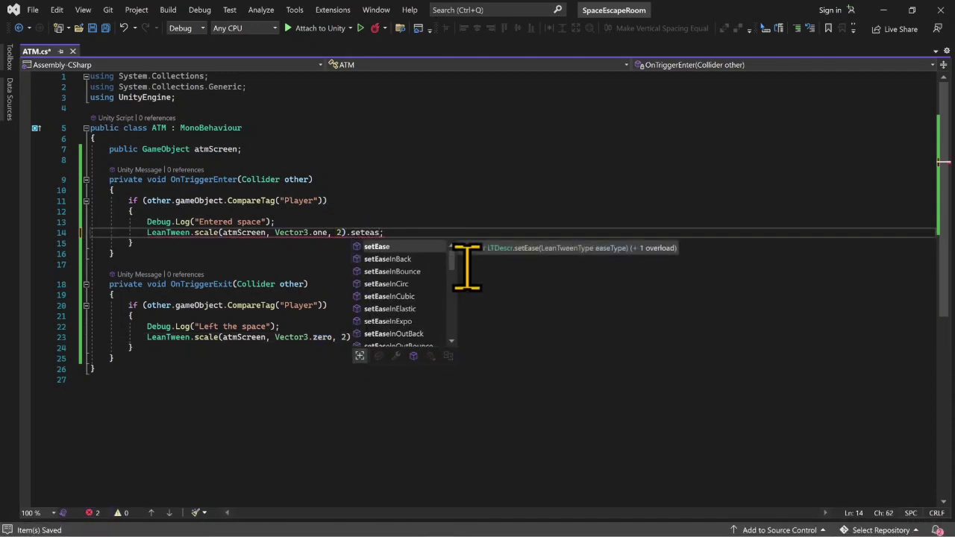
key("Down")
key("Down")
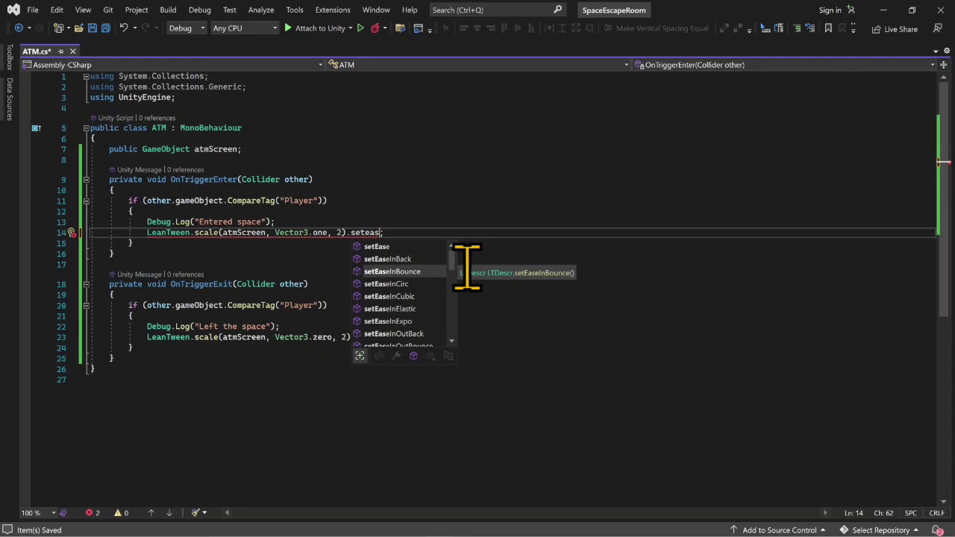
key("Tab")
type("()")
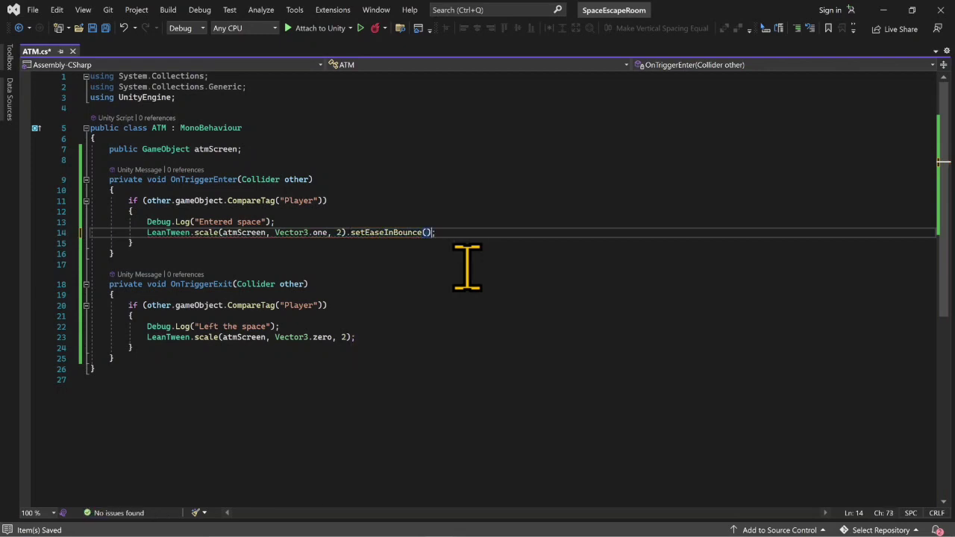
- Append .setEaseInBounce() to OnTriggerExit's LeanTween.scale call and save the script
left_click(352, 337)
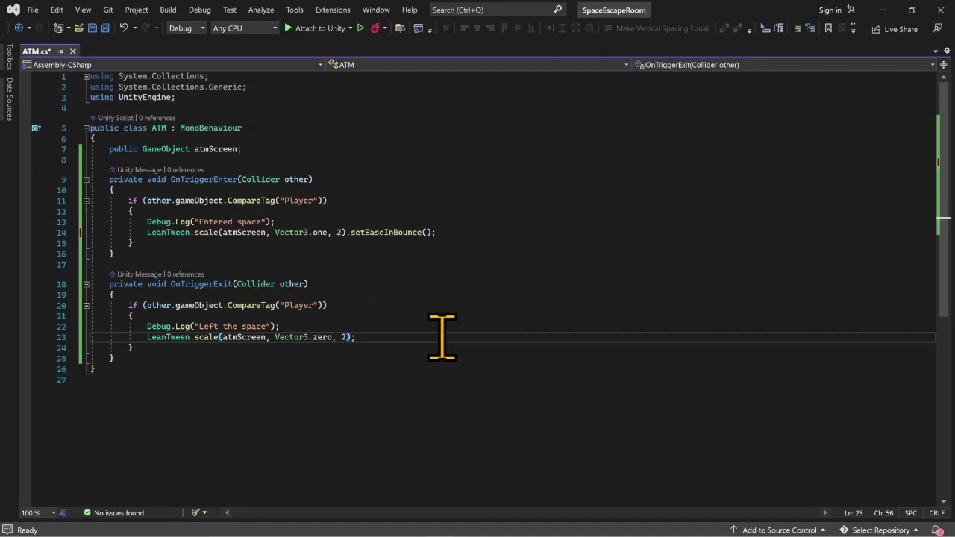
type(".se")
key("Tab")
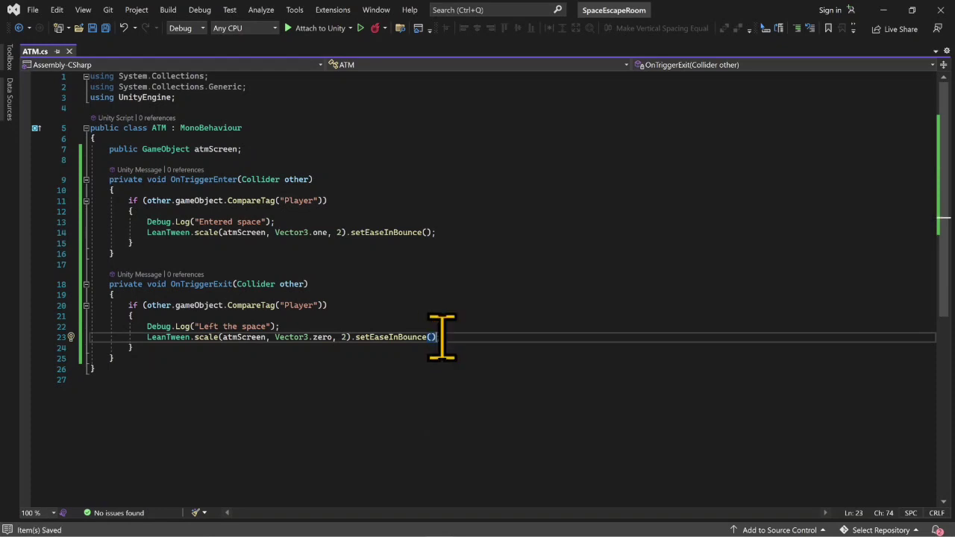
type("();")
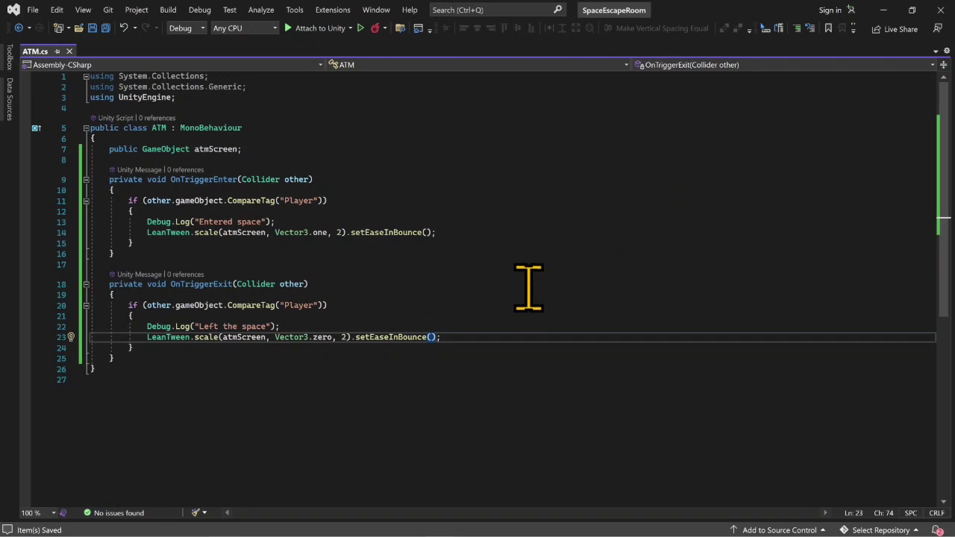
- Replace the easing on OnTriggerExit's scale call with setEaseInQuad() and save the script
left_click_drag(437, 331, 355, 339)
key("BackSpace")
key("ctrl+space")
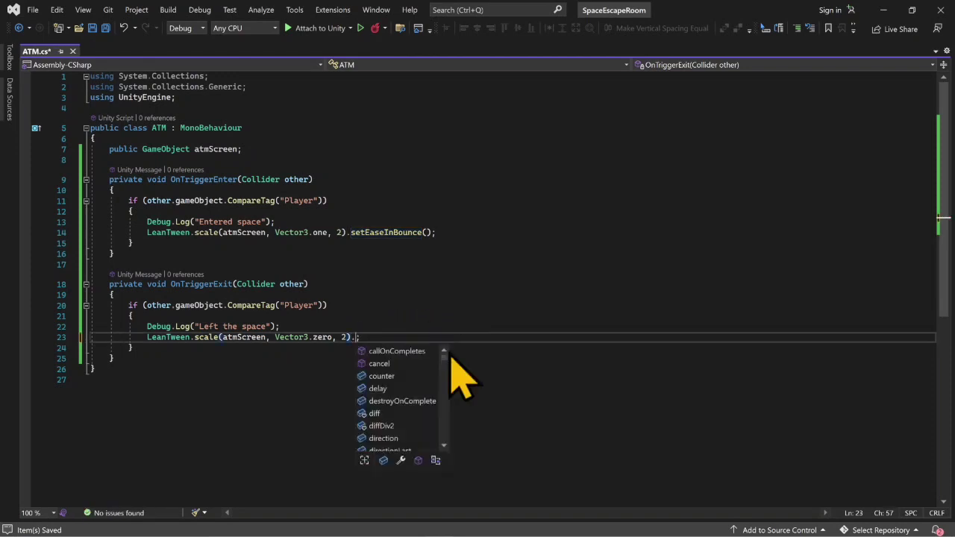
type("s")
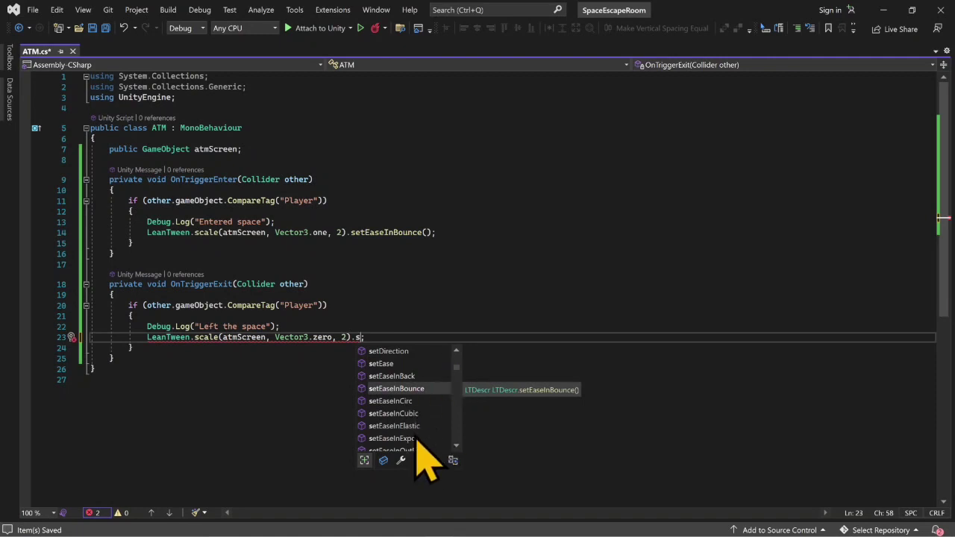
scroll(421, 445, "down", 2)
scroll(420, 447, "down", 1)
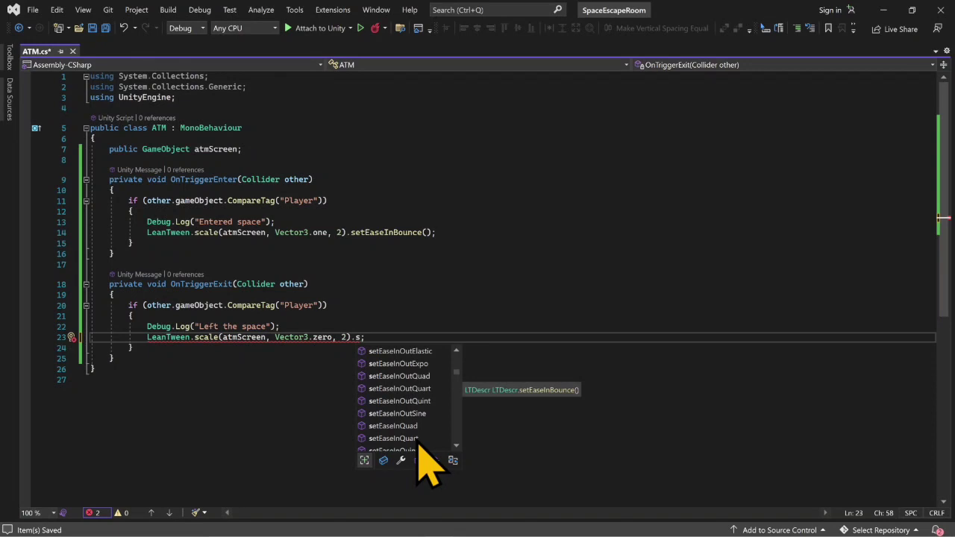
left_click(412, 427)
type(";")
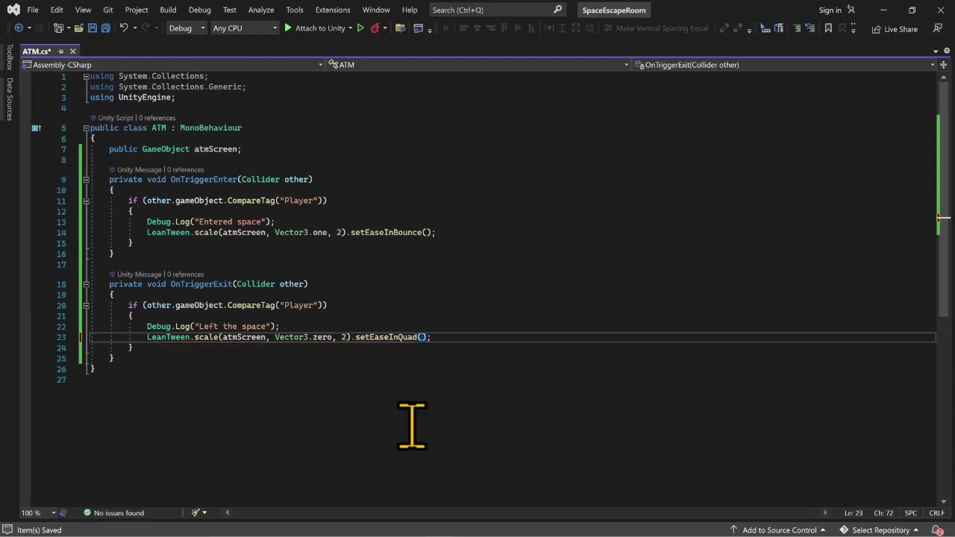
key("ctrl+s")
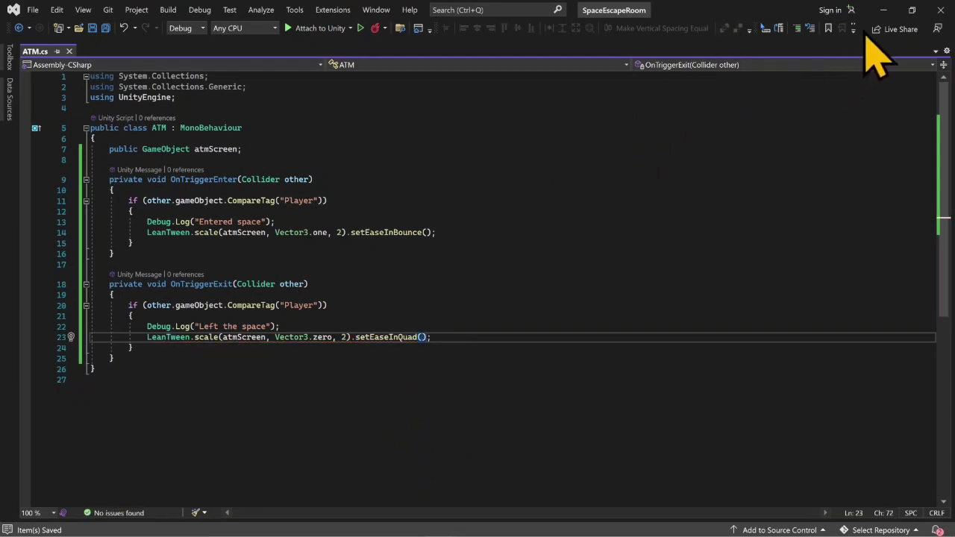
- Switch back to Unity and playtest the eased screen scaling by walking the player up to the ATM and backing away
left_click(883, 10)
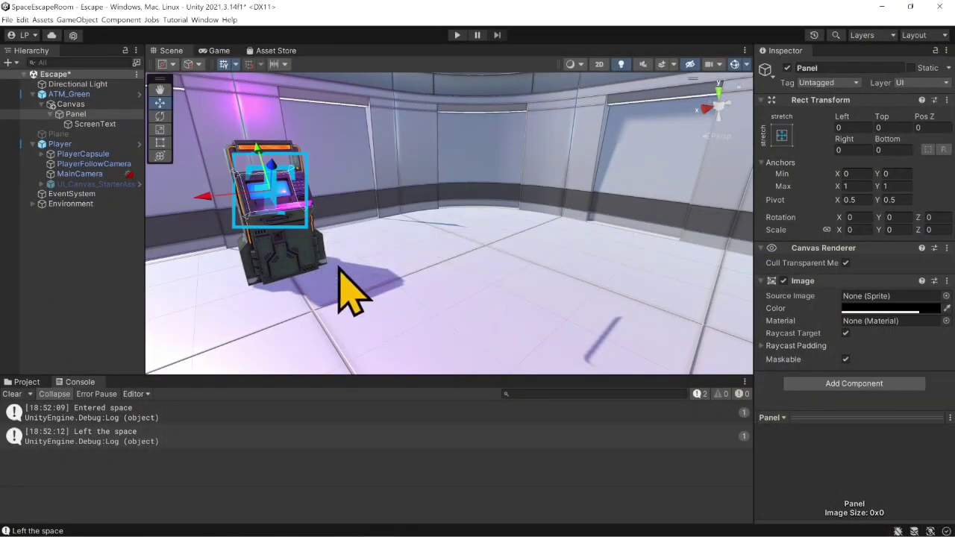
left_click(456, 36)
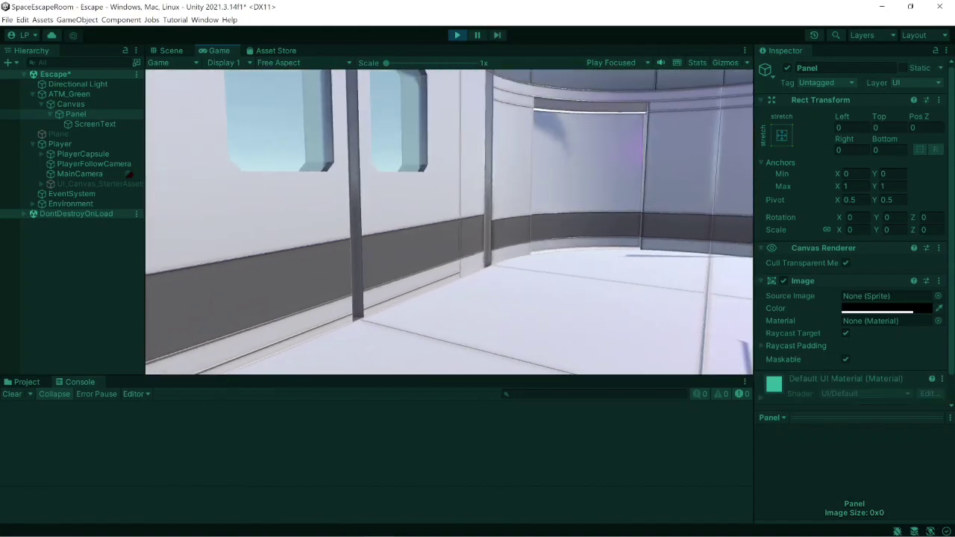
key("w")
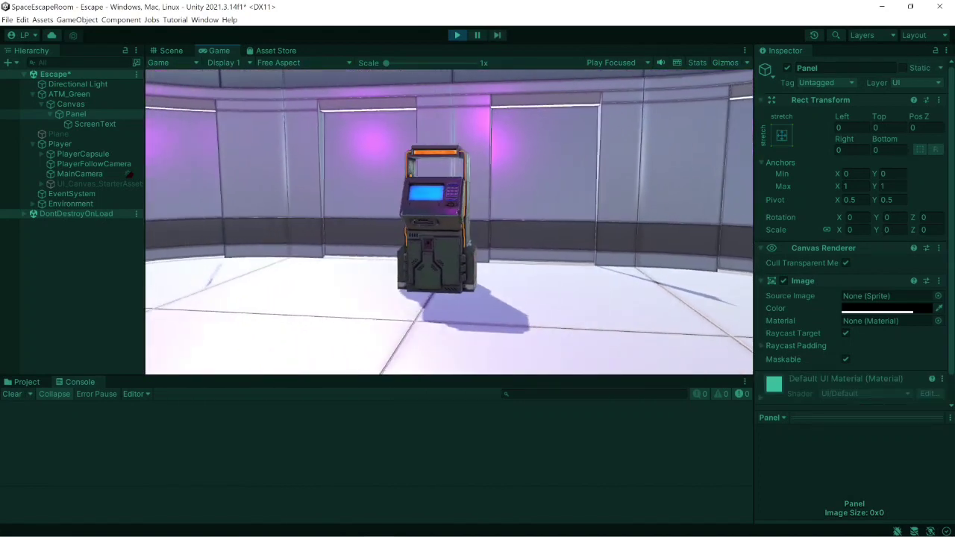
key("w")
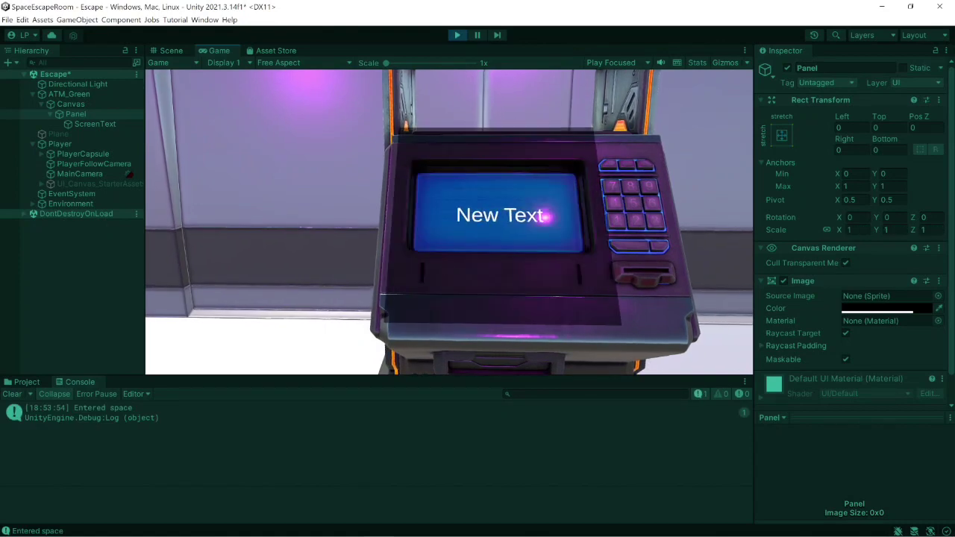
key("d")
key("s")
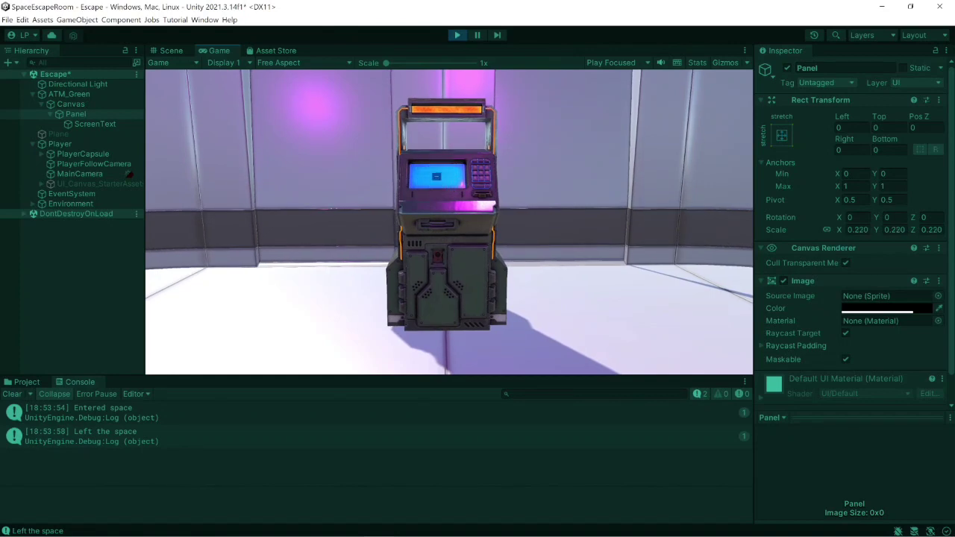
key("s")
- Approach the ATM again to check the easing, back away from it, and stop the playtest
key("w")
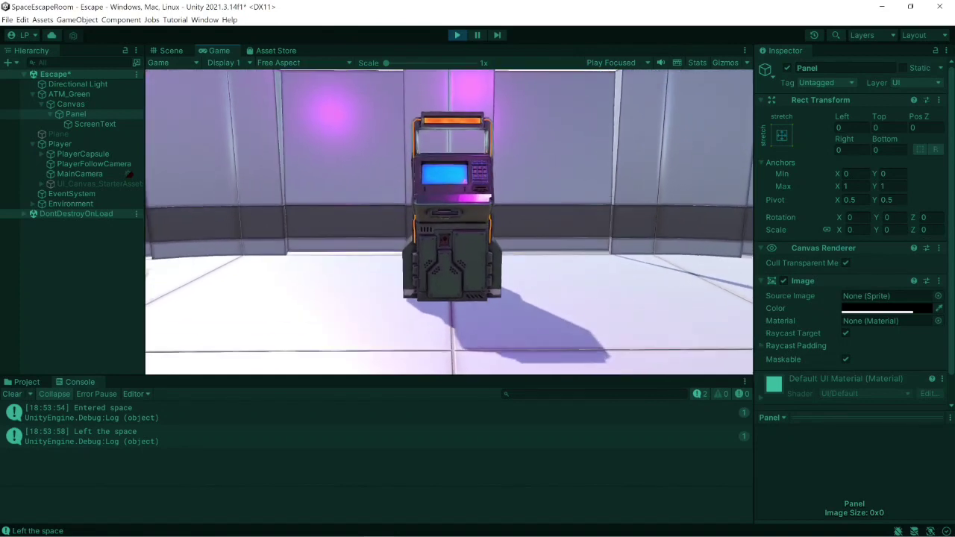
key("w")
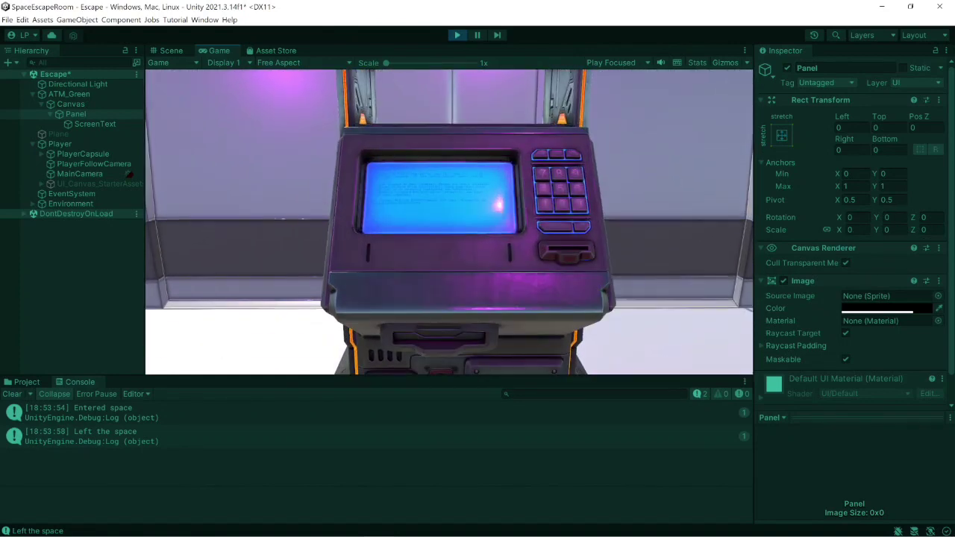
key("w")
key("s")
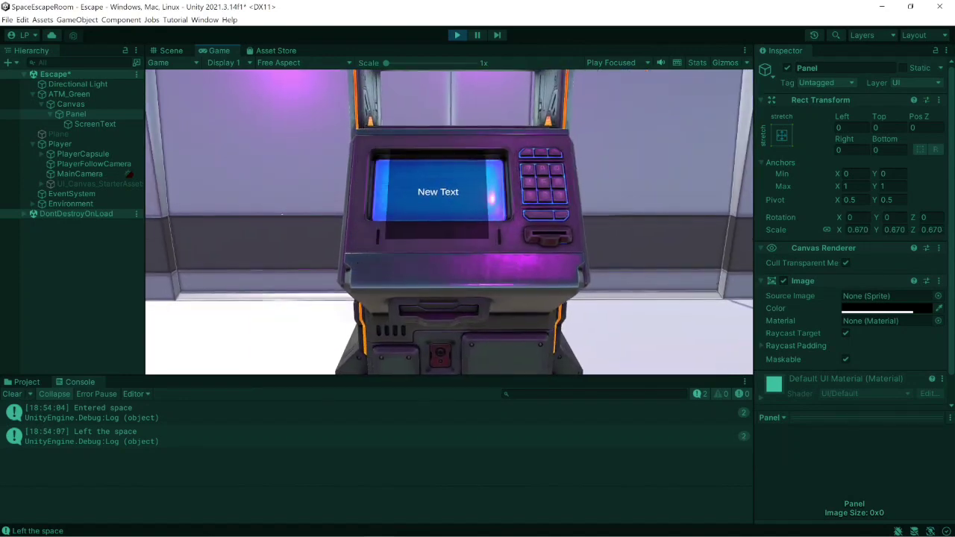
key("Escape")
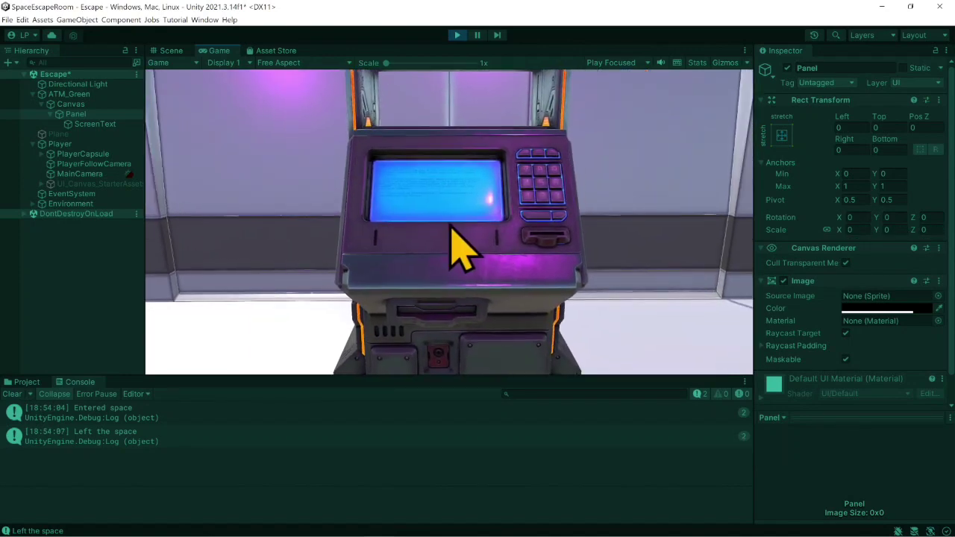
left_click(457, 35)
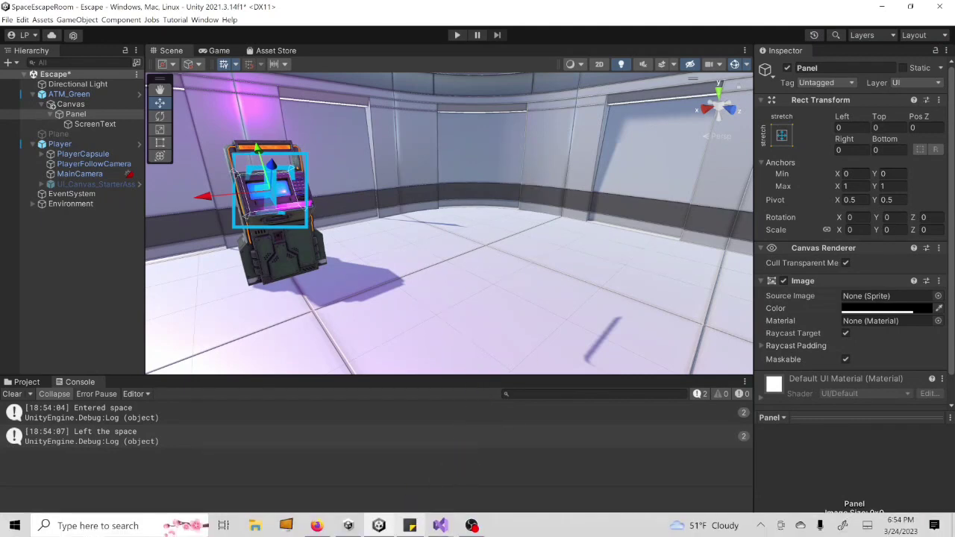
- Switch to the ATM script in Visual Studio, bring up the Escape Room FP sticky note and strike through "-setup the trigger"
mouse_move(445, 527)
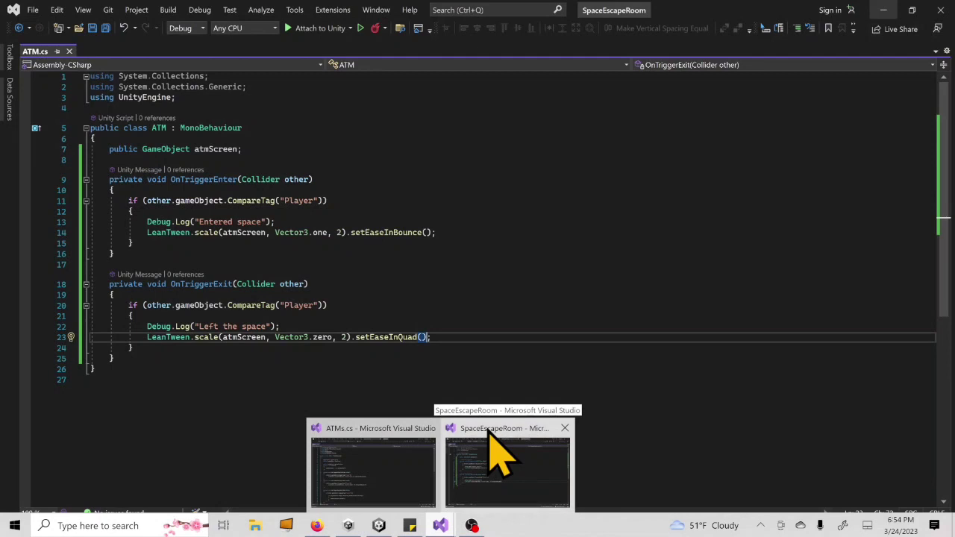
left_click(488, 433)
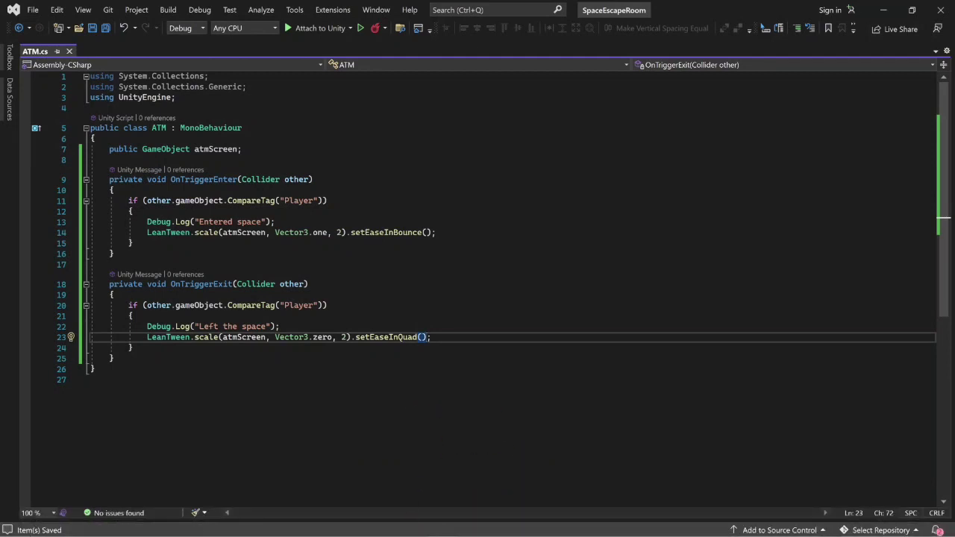
left_click(411, 526)
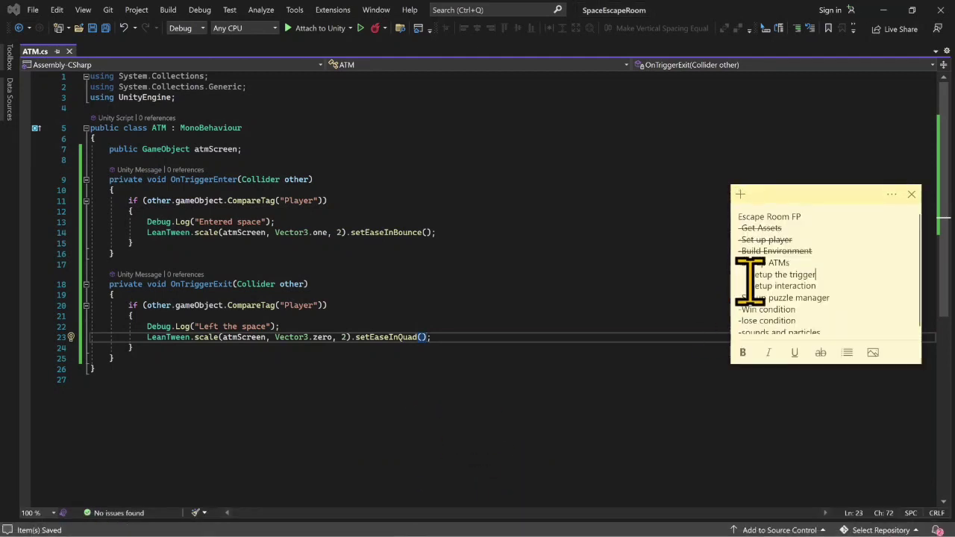
left_click_drag(746, 275, 808, 272)
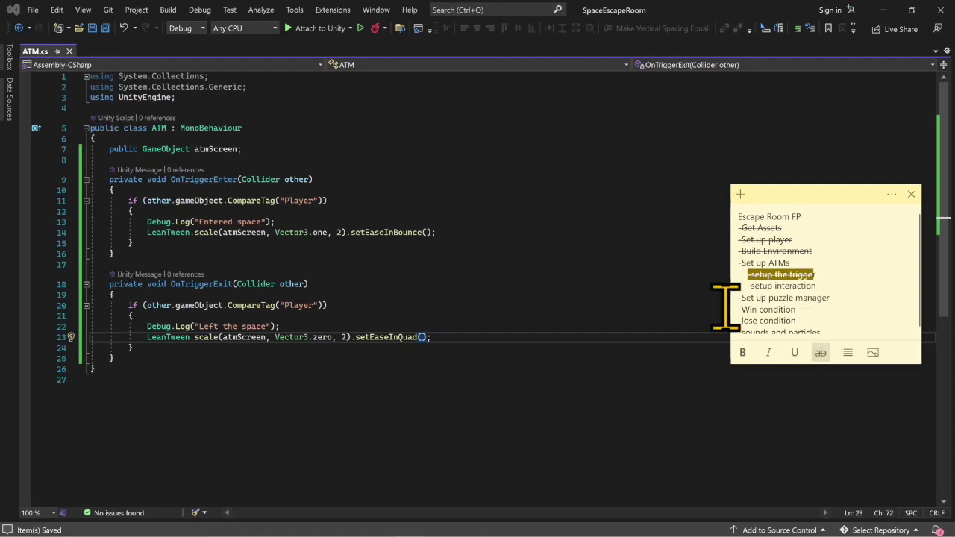
- Remove the Debug.Log lines "Left the space" from OnTriggerExit and "Entered space" from OnTriggerEnter in the ATM script
left_click(360, 316)
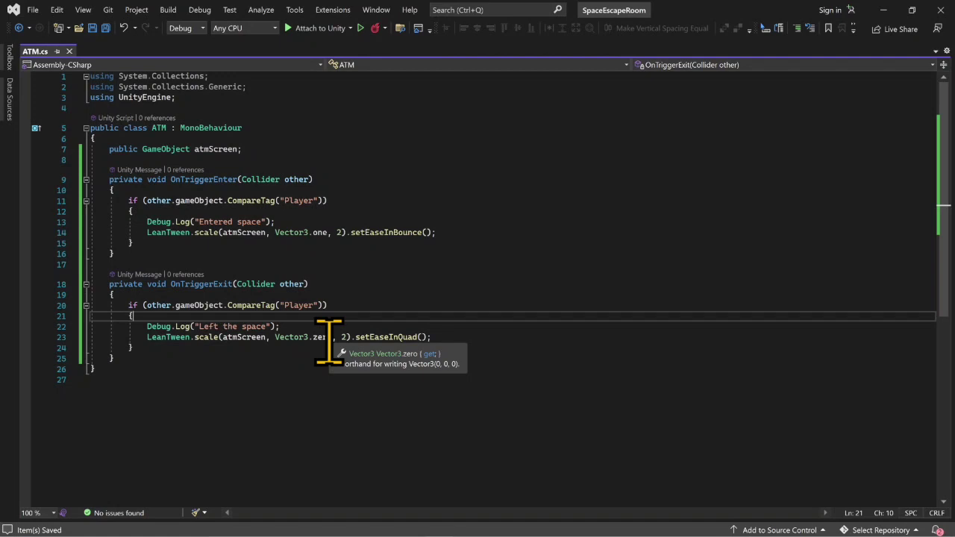
left_click(281, 326)
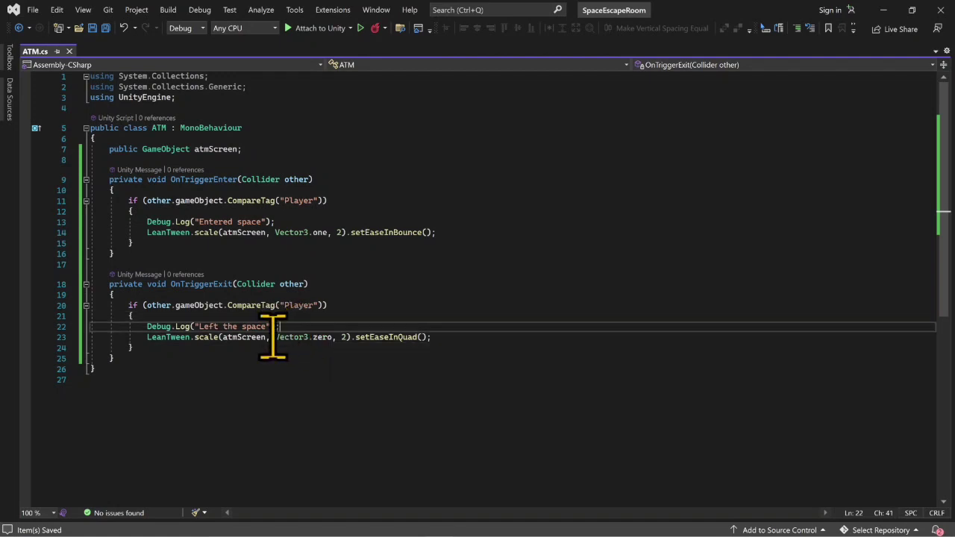
right_click(252, 328)
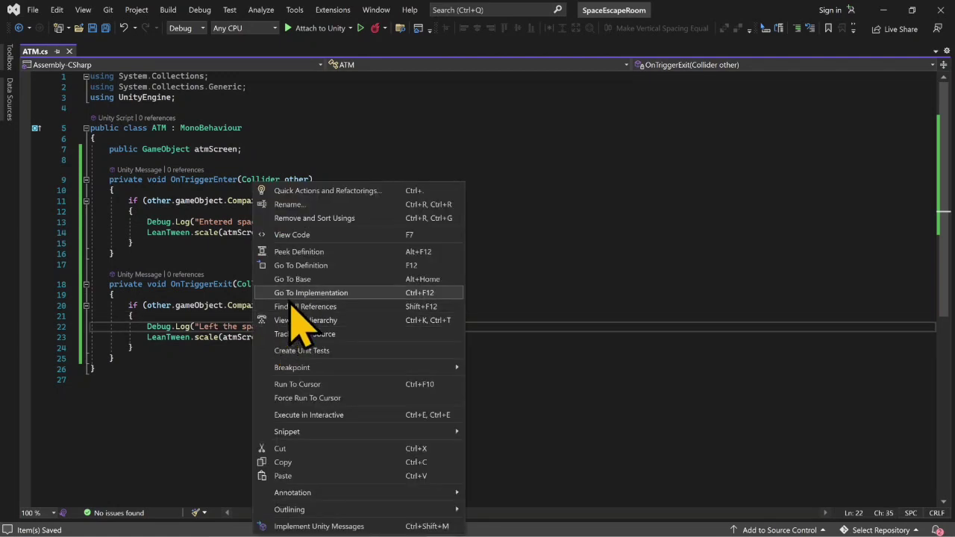
left_click(253, 329)
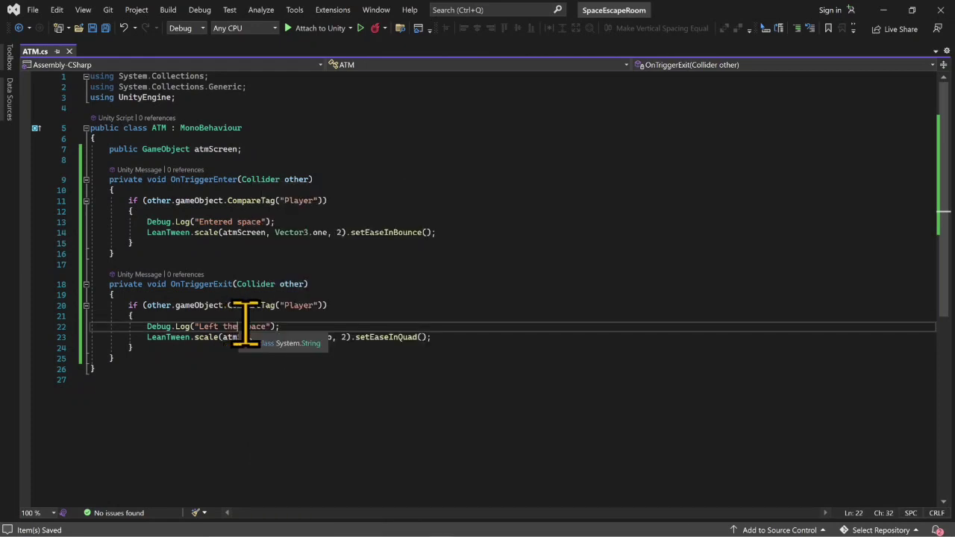
left_click(307, 326)
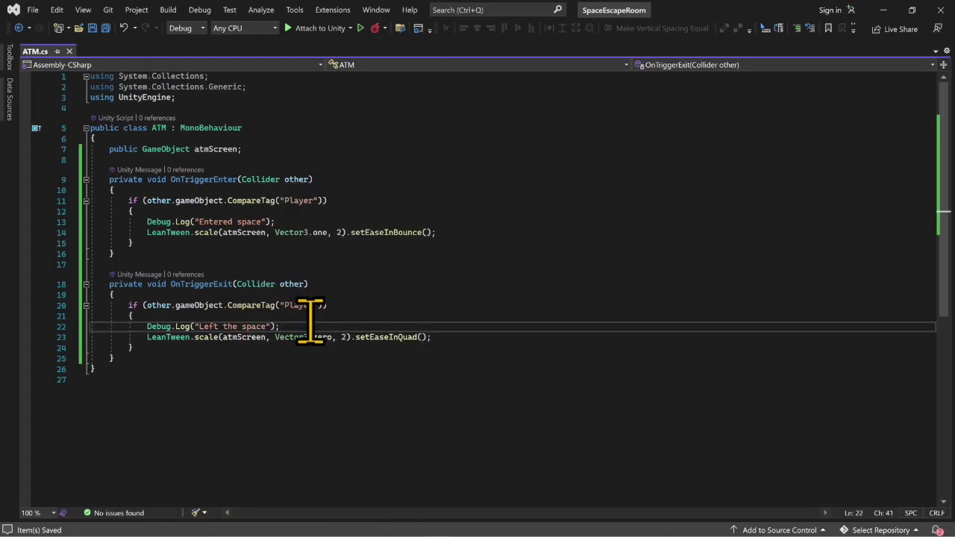
key("ctrl+x")
left_click(276, 222)
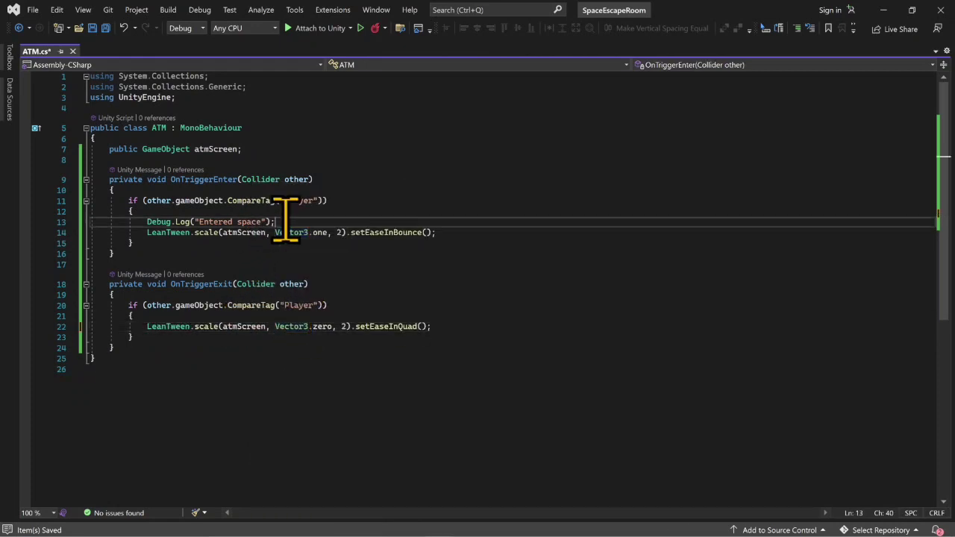
key("ctrl+x")
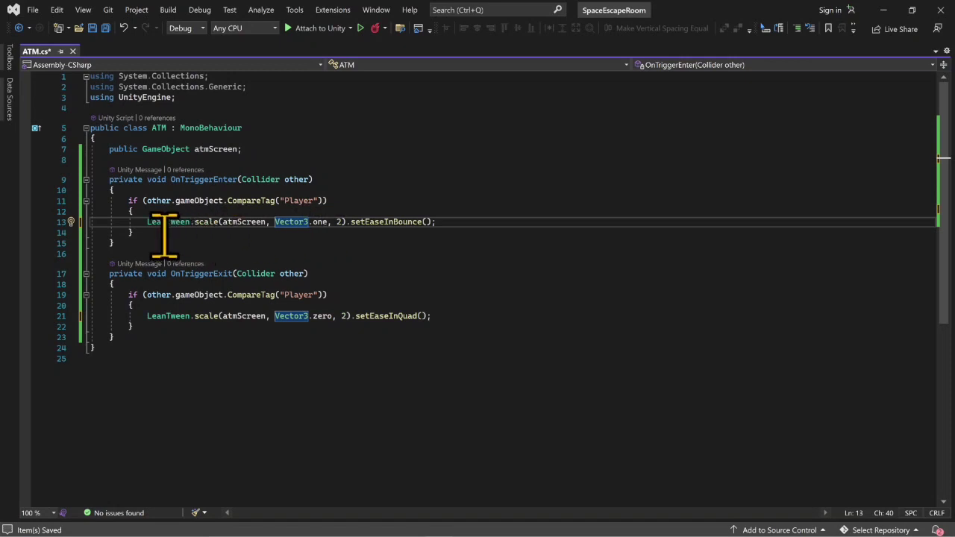
- Delete the curly braces around the single LeanTween.scale statement in OnTriggerEnter's Player tag check
left_click(137, 232)
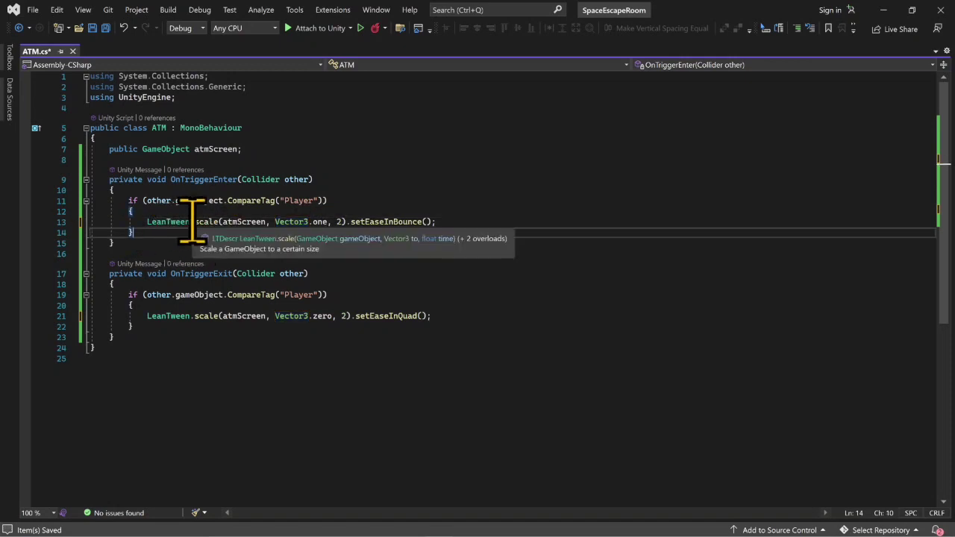
key("BackSpace")
key("Up")
key("Up")
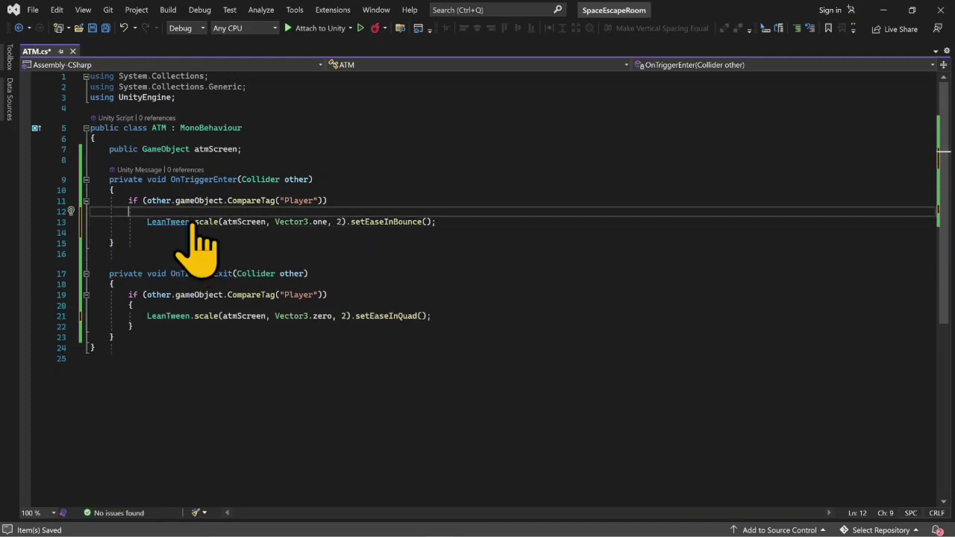
key("ctrl+x")
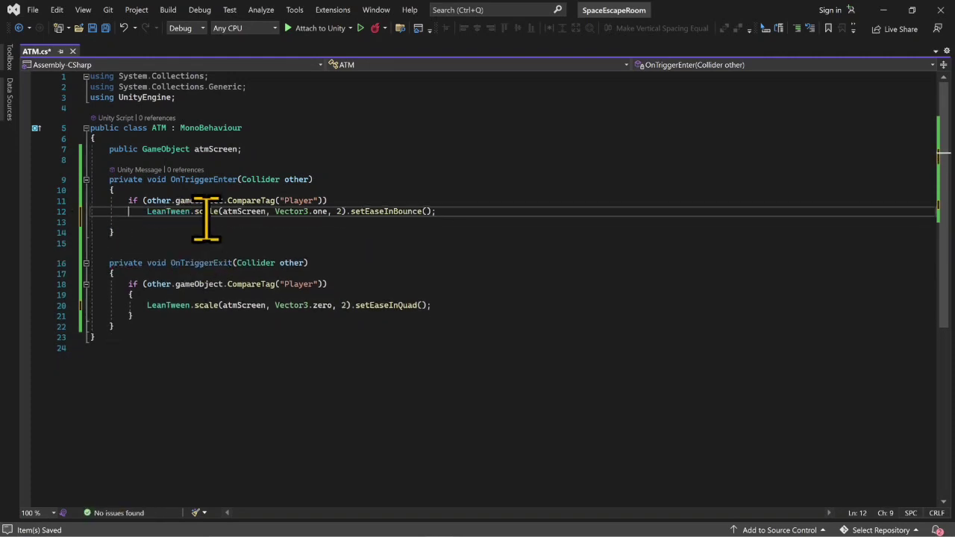
- Delete the curly braces around the LeanTween.scale statement in OnTriggerExit's Player tag check and save the script
left_click(135, 315)
key("Up")
key("Up")
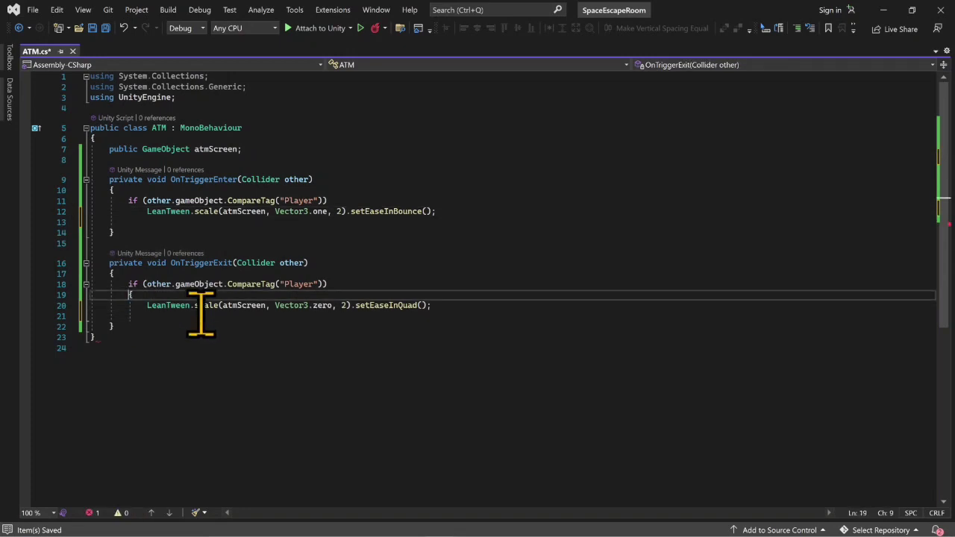
key("ctrl+x")
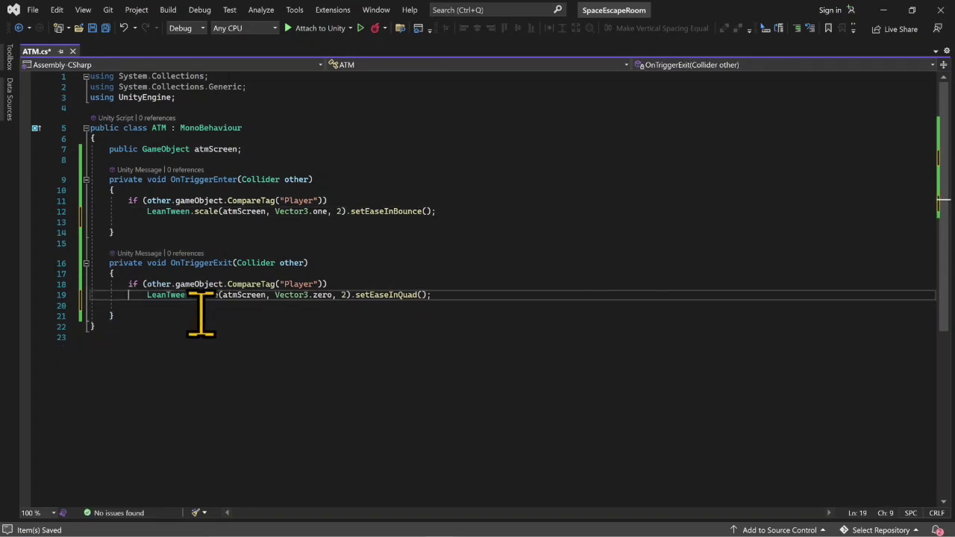
left_click(217, 295)
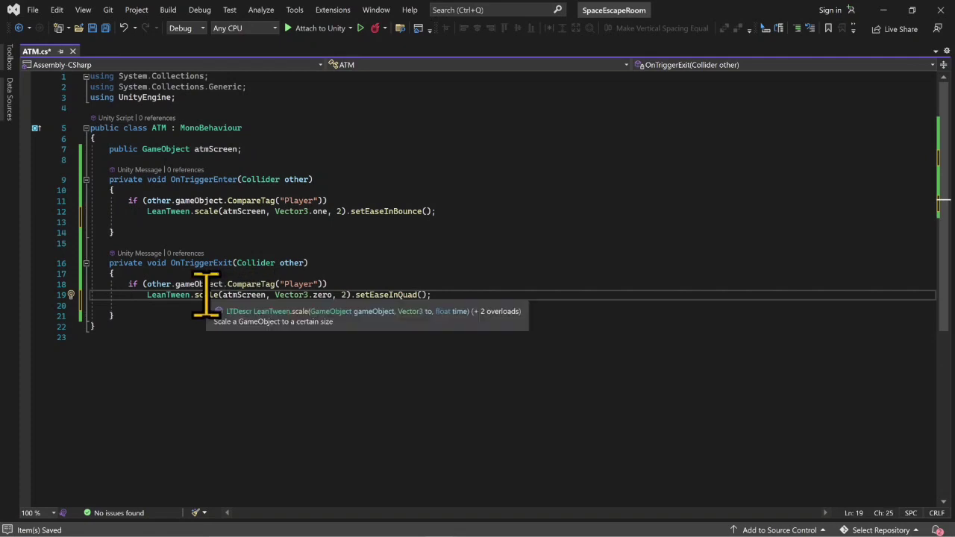
double_click(151, 212)
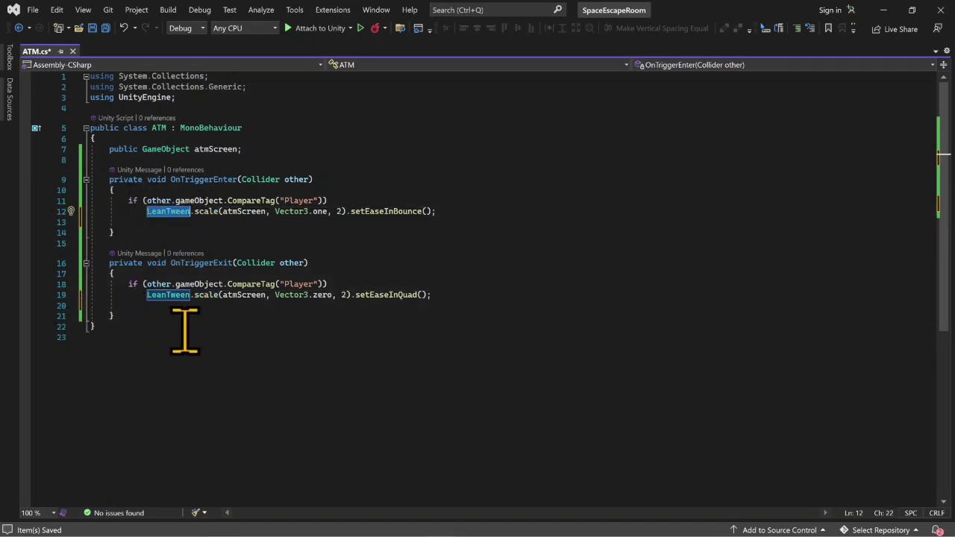
key("ctrl+s")
- Switch to Unity and playtest the cleaned-up trigger by walking up to the ATM and backing away, then stop the playtest
left_click(883, 10)
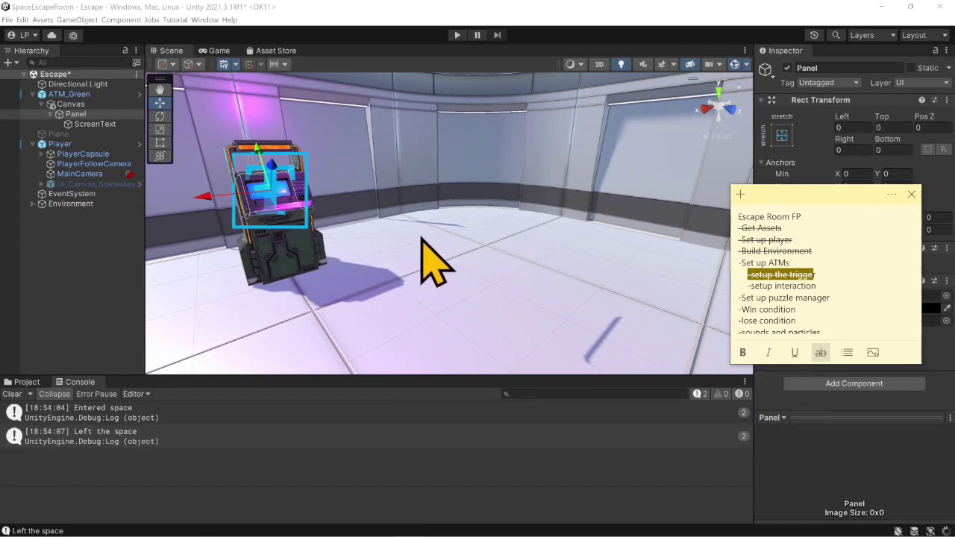
left_click(457, 35)
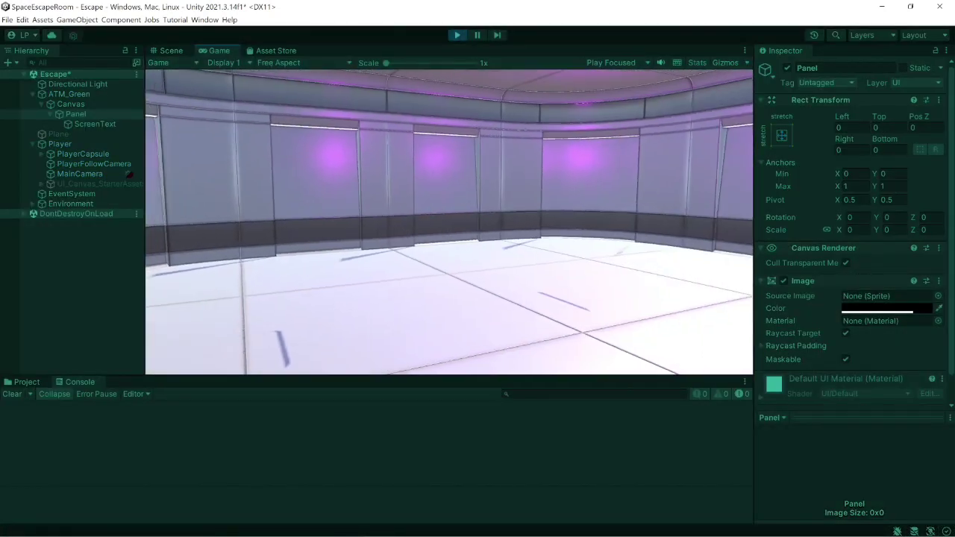
key("w")
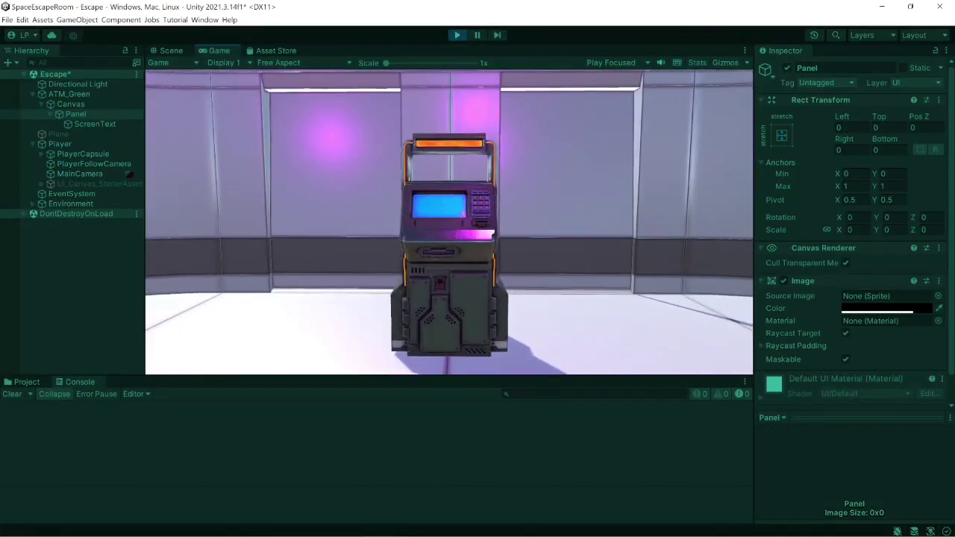
key("w")
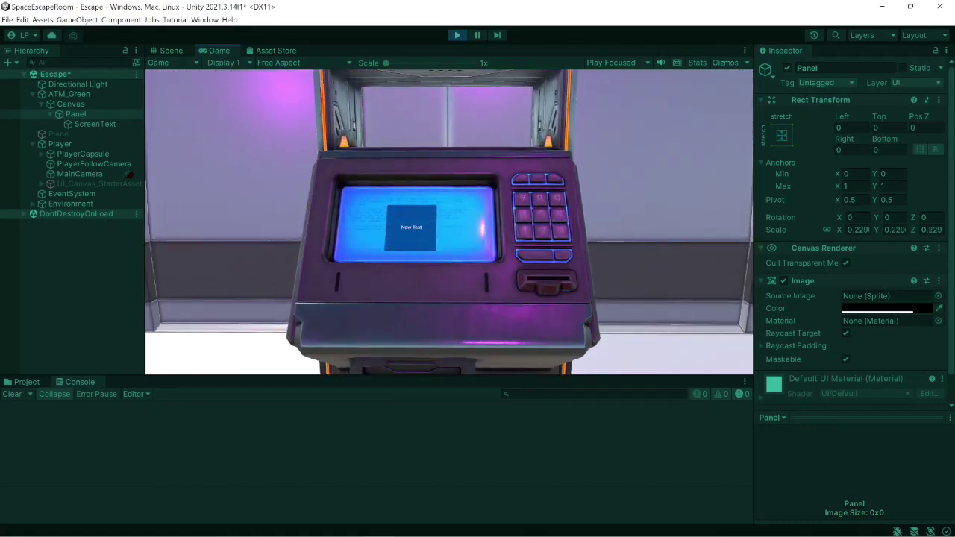
key("s")
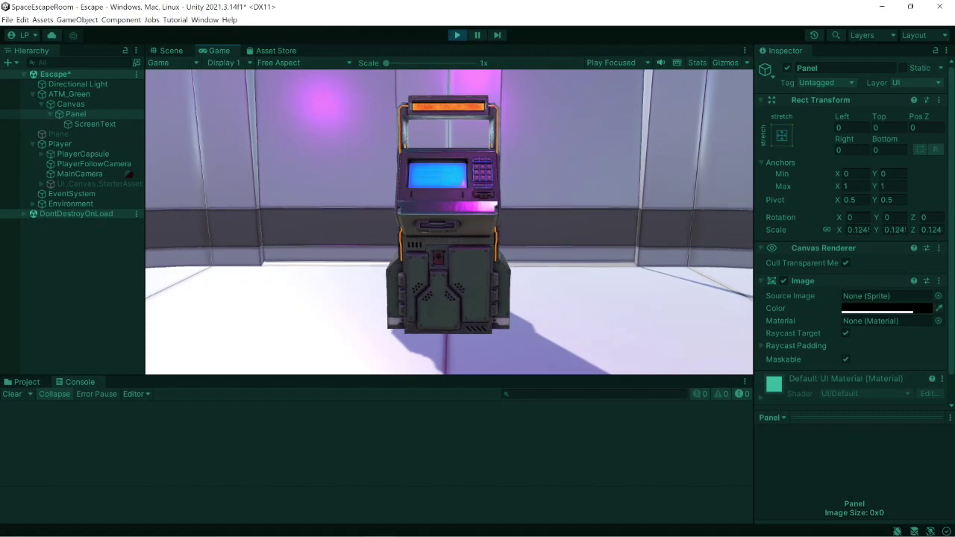
left_click(457, 35)
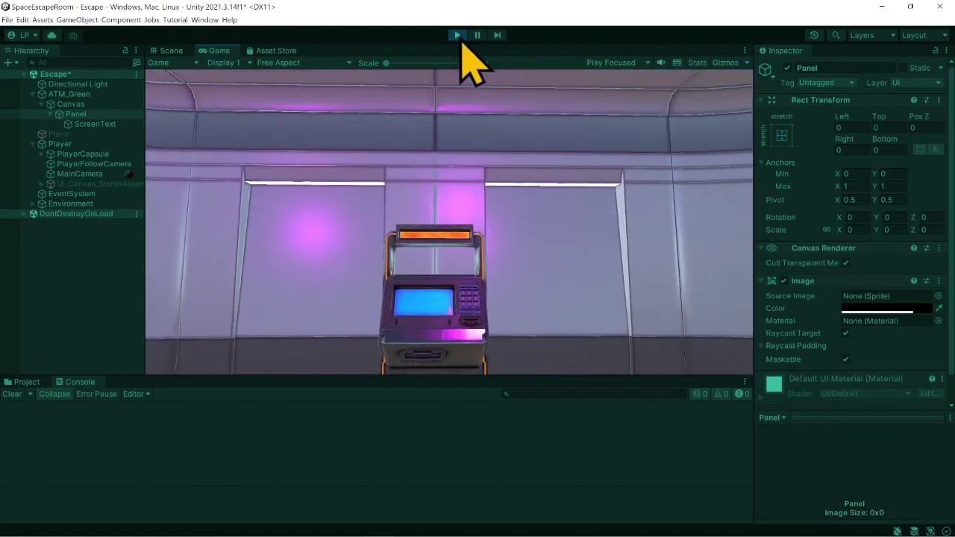
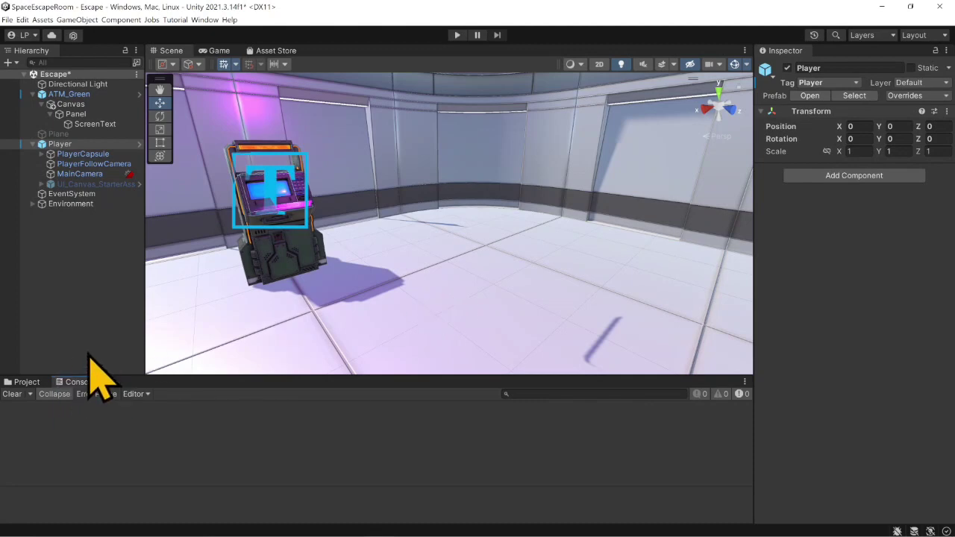
- Switch to the ATM script in Visual Studio and add an empty private void Update() method above OnTriggerEnter
mouse_move(447, 527)
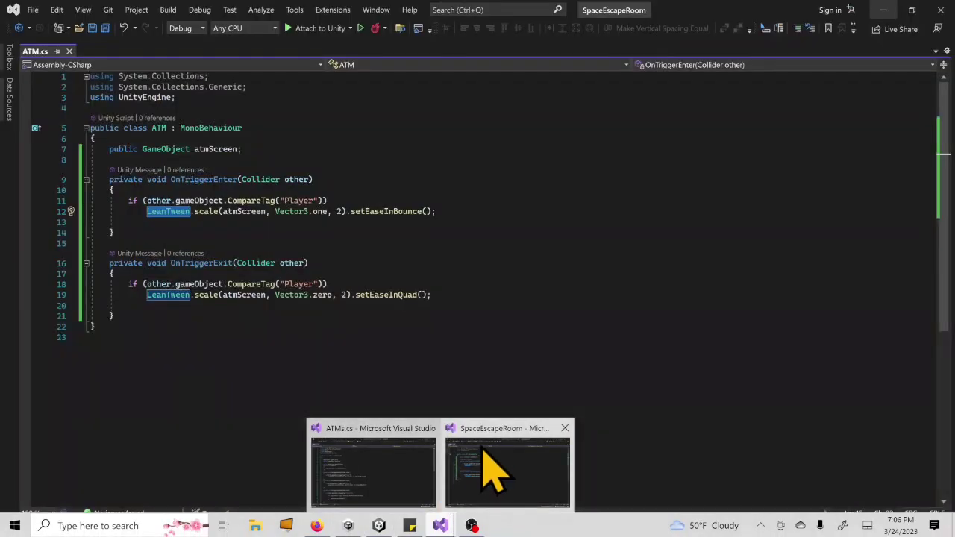
left_click(486, 473)
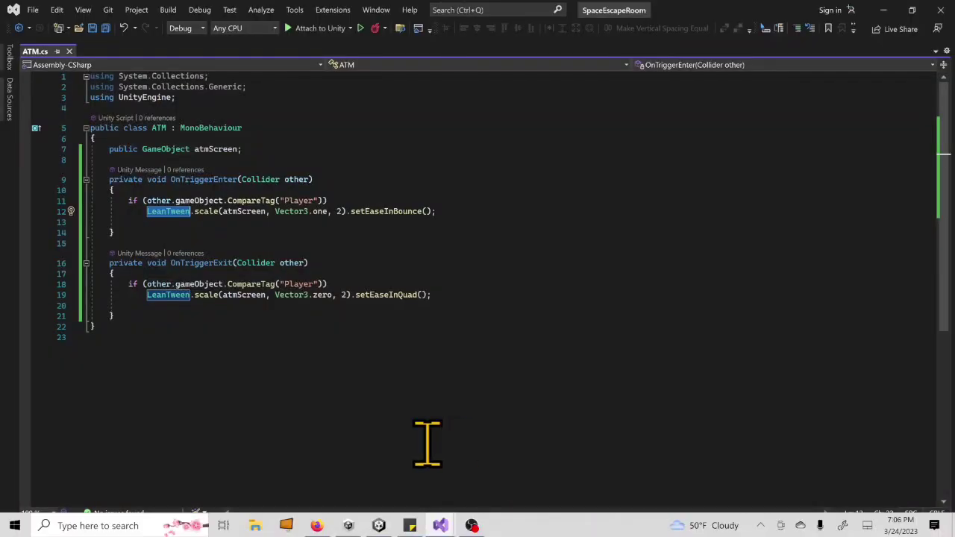
left_click(187, 160)
key("Return")
key("Return")
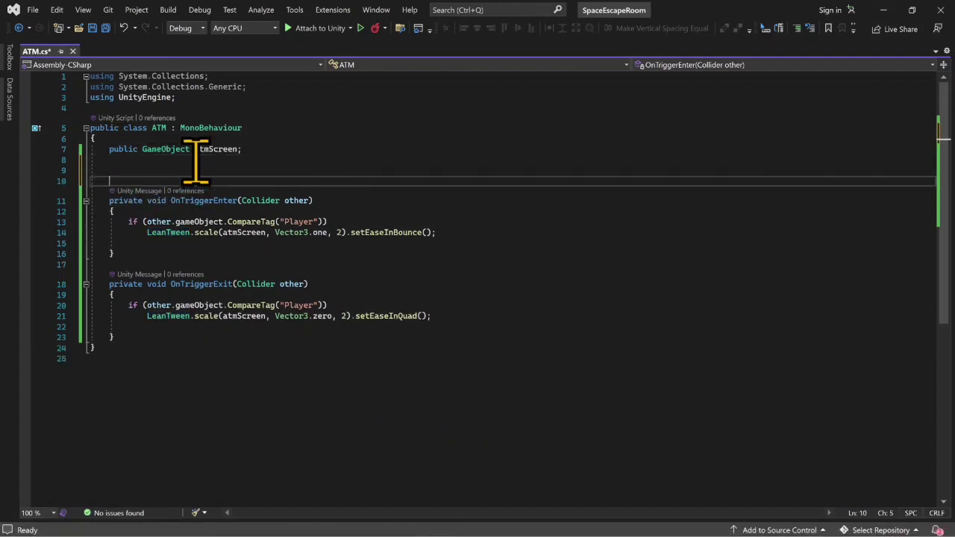
type("publ")
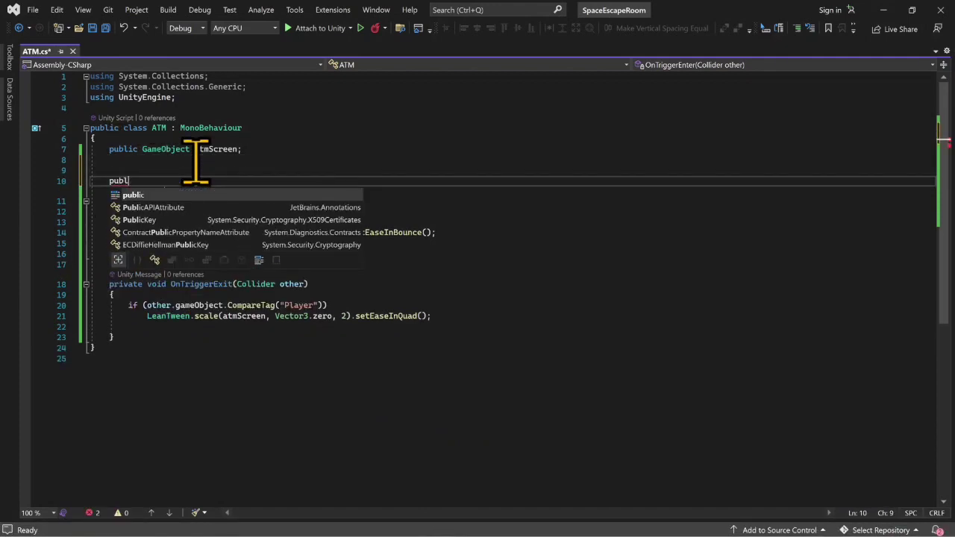
key("BackSpace")
key("BackSpace")
key("BackSpace")
type("rivate ")
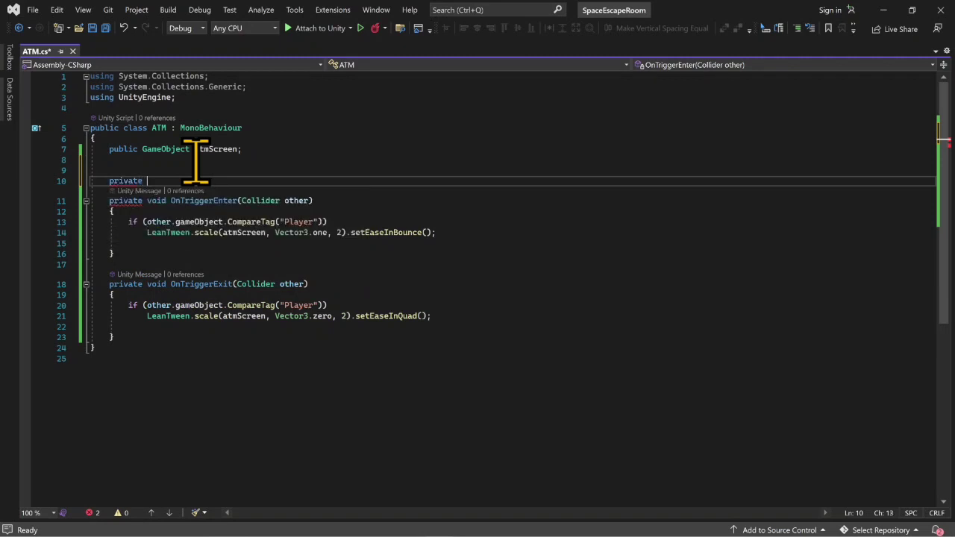
type("void up")
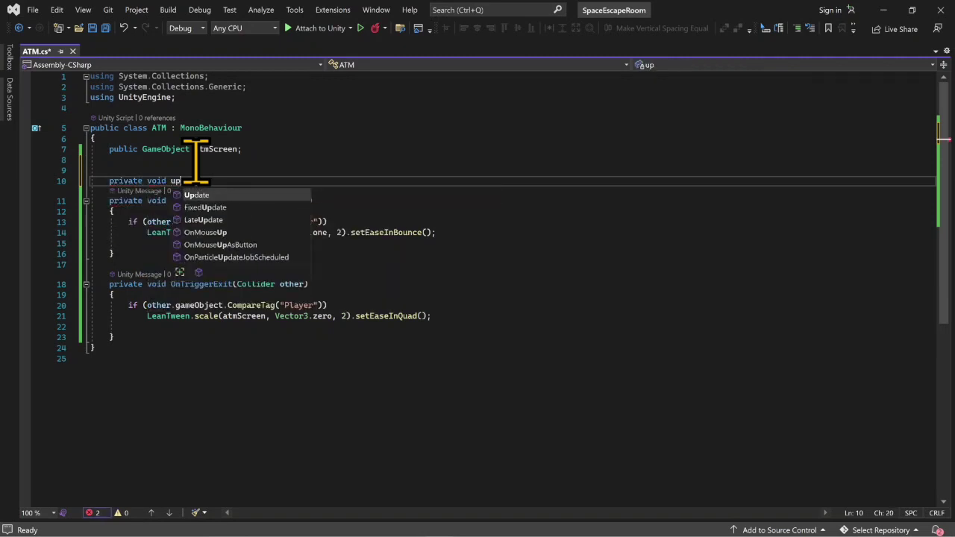
key("Return")
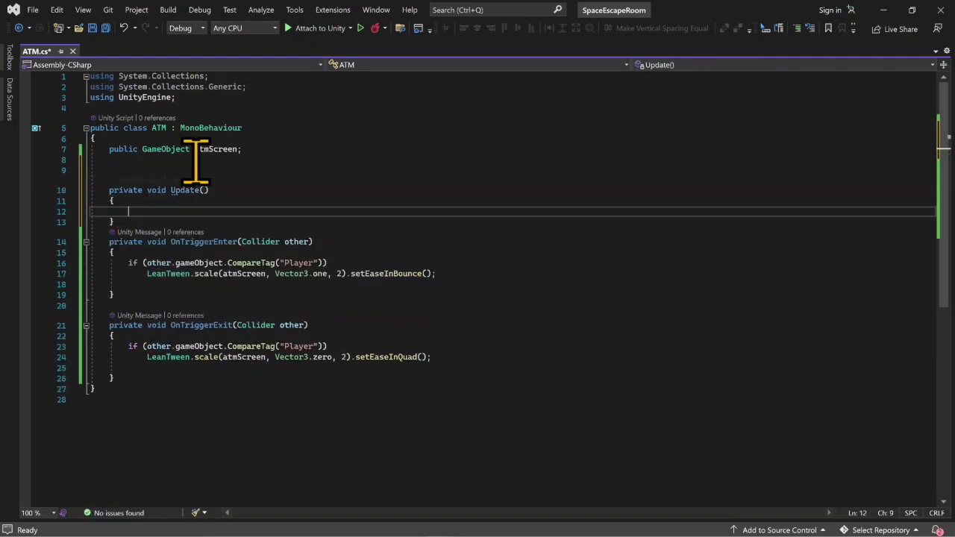
- Add an if block to Update() with the condition Input.GetKeyUp(KeyCode.Escape)
type("if(i")
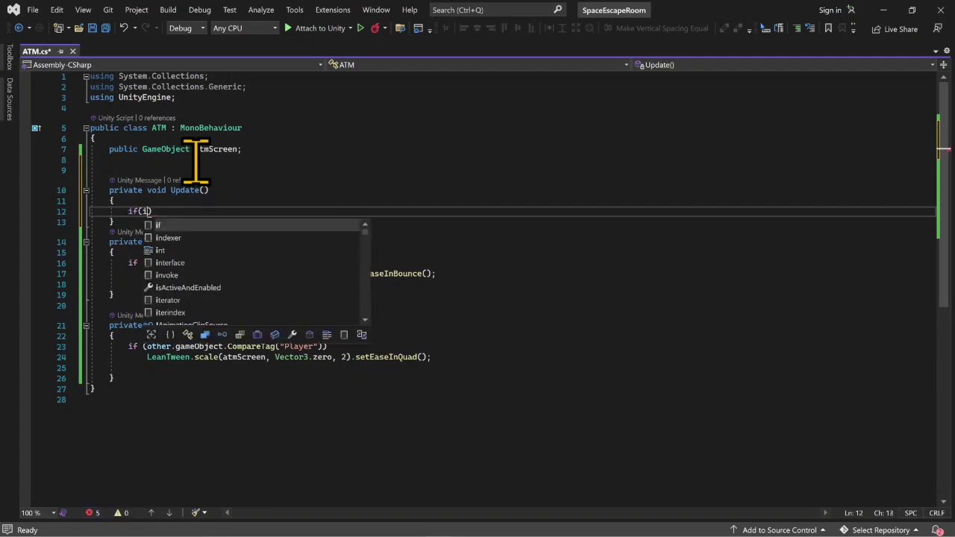
type("nput")
key("Escape")
key("Tab")
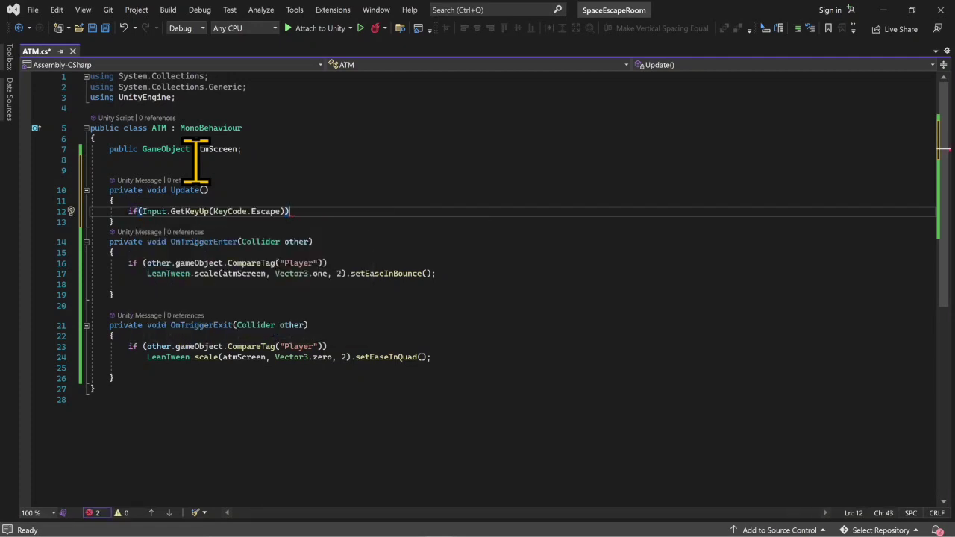
key("Return")
type("{")
key("Return")
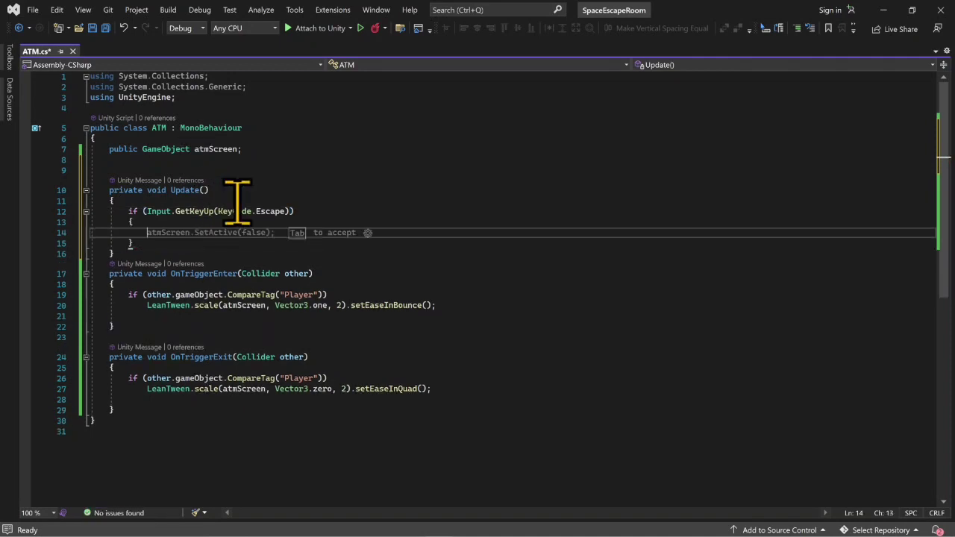
- Change the key code in Update()'s if condition to KeyCode.Space
left_click(281, 211)
key("BackSpace")
key("BackSpace")
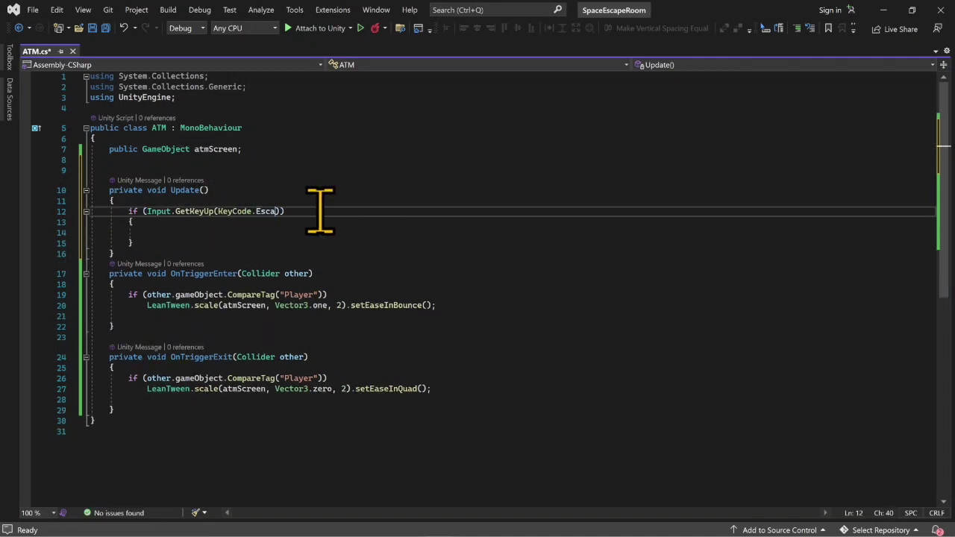
key("BackSpace")
key("BackSpace")
key("BackSpace")
type(".Space")
left_click(132, 233)
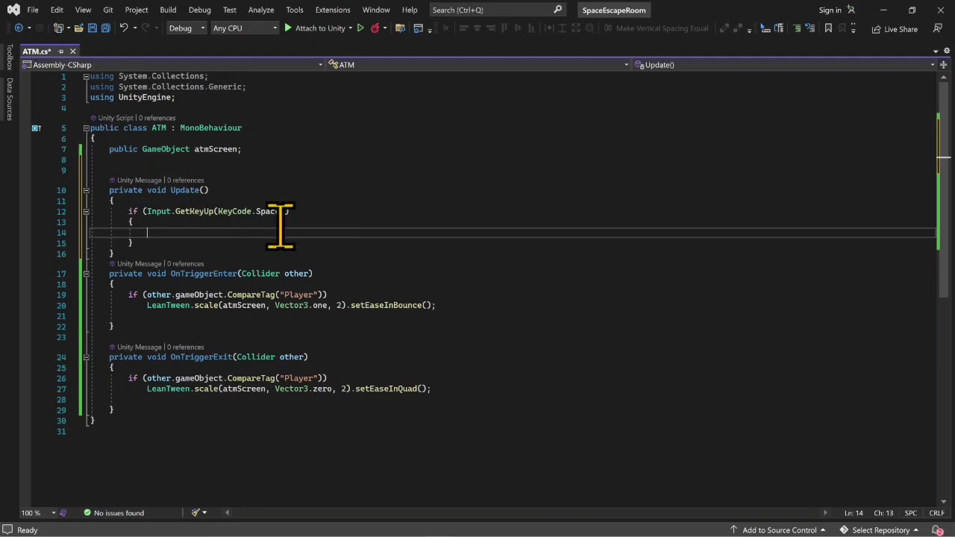
- Delete the whole Update() method from the ATM script, save the script and return to Unity
left_click(253, 212)
double_click(273, 211)
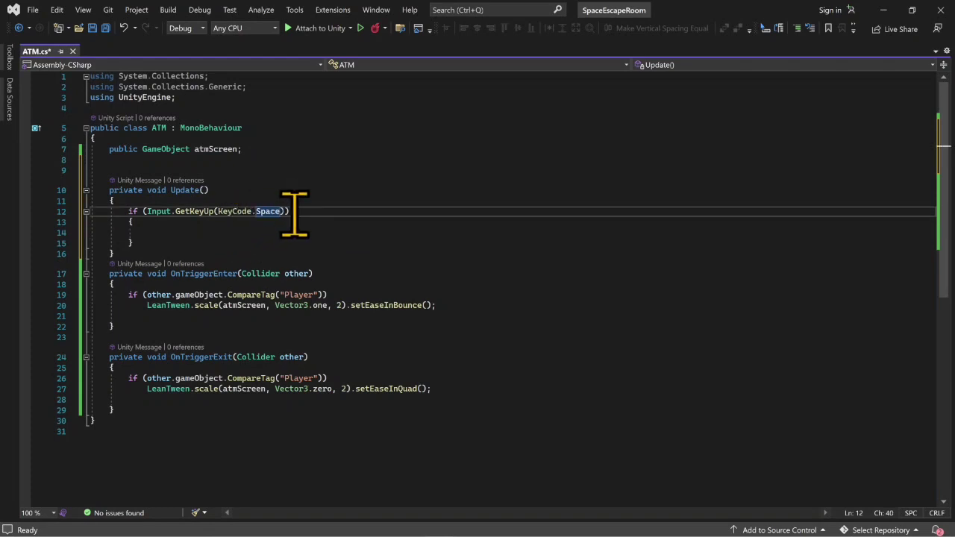
left_click(190, 243)
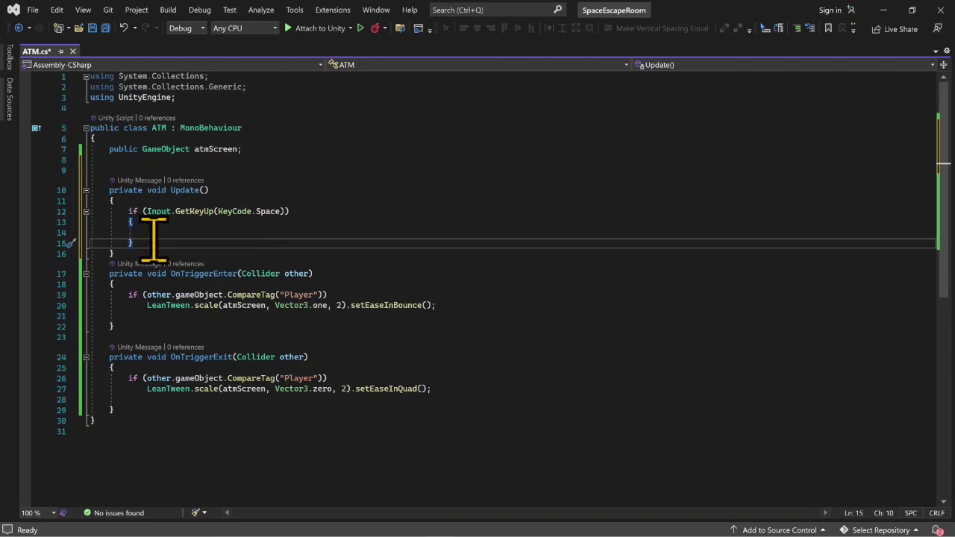
left_click_drag(133, 244, 95, 212)
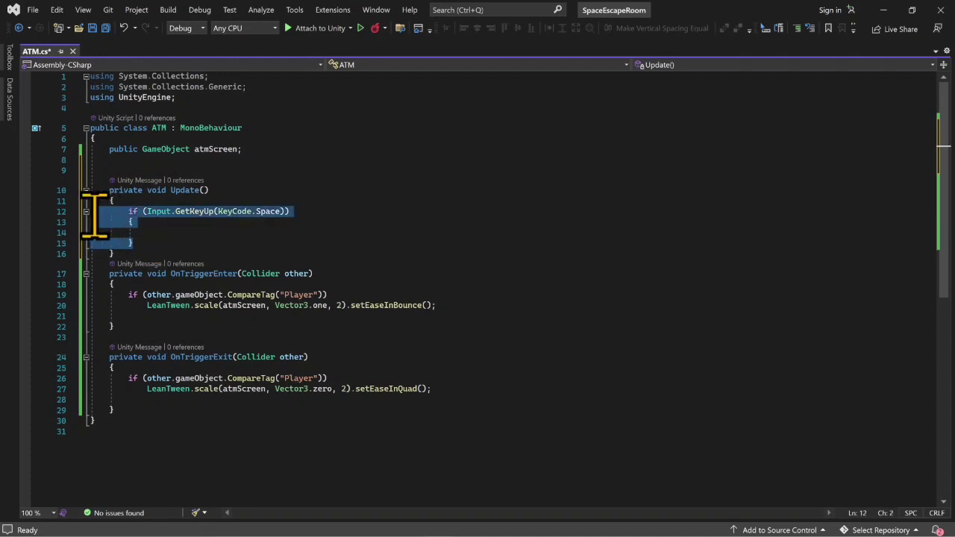
left_click(156, 237)
left_click_drag(131, 253, 85, 195)
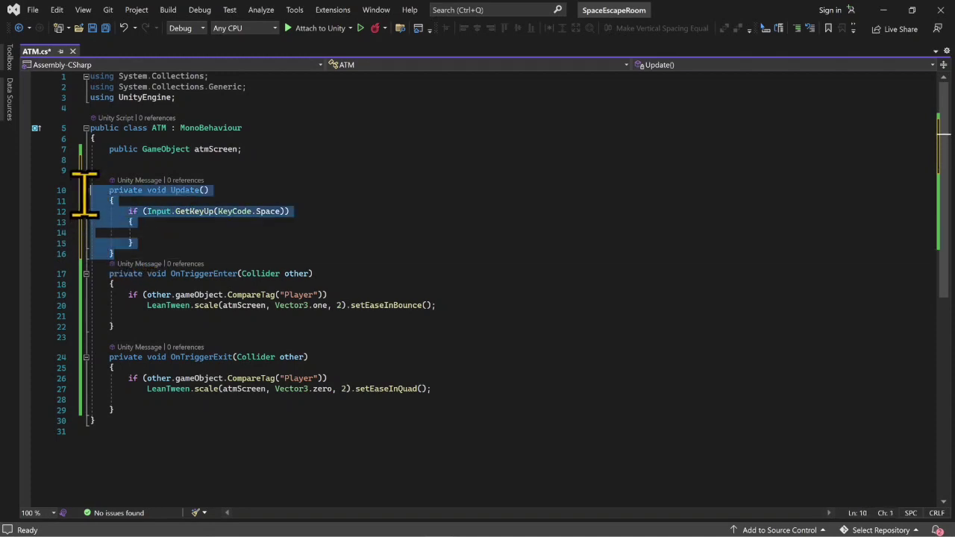
key("Delete")
key("BackSpace")
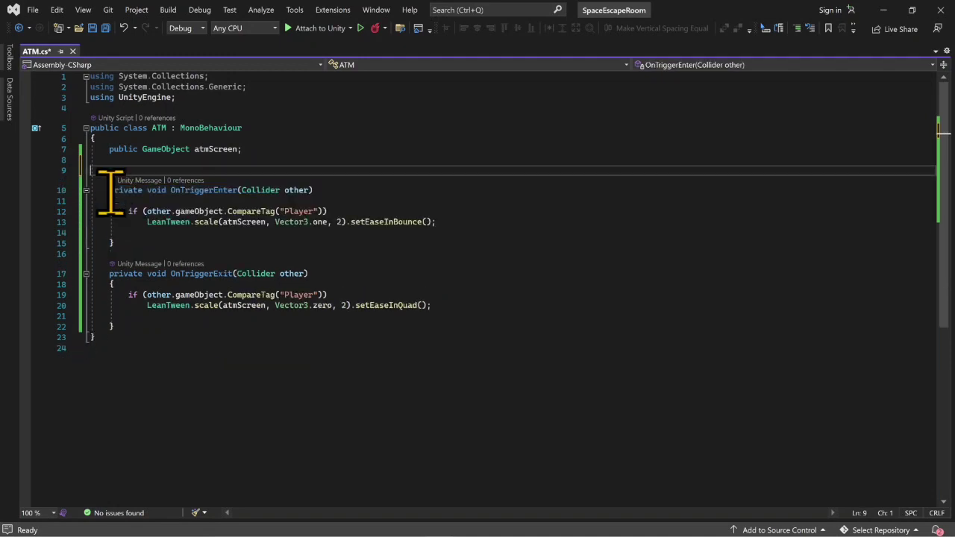
key("ctrl+s")
left_click(881, 10)
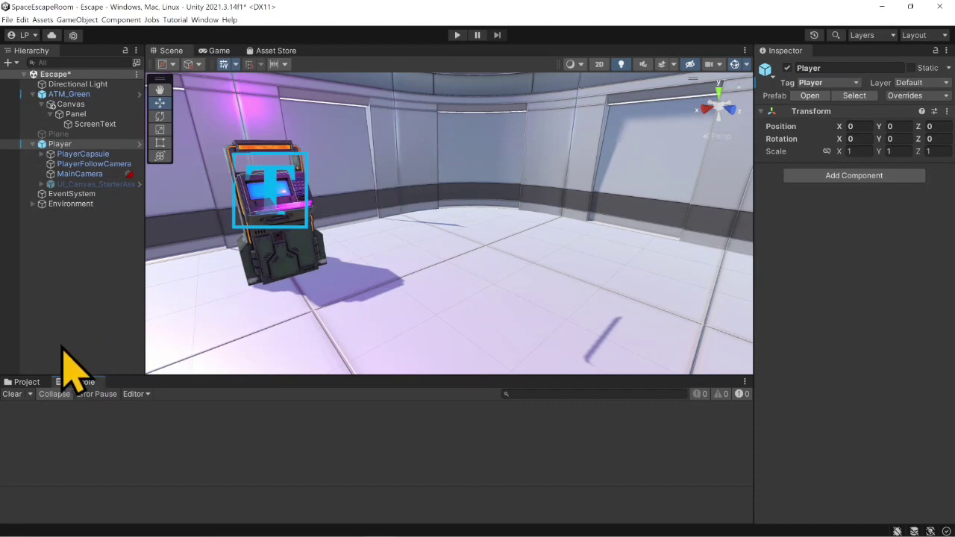
- Locate the StarterAssets input actions asset through PlayerCapsule's Player Input component and open it for editing
left_click(26, 382)
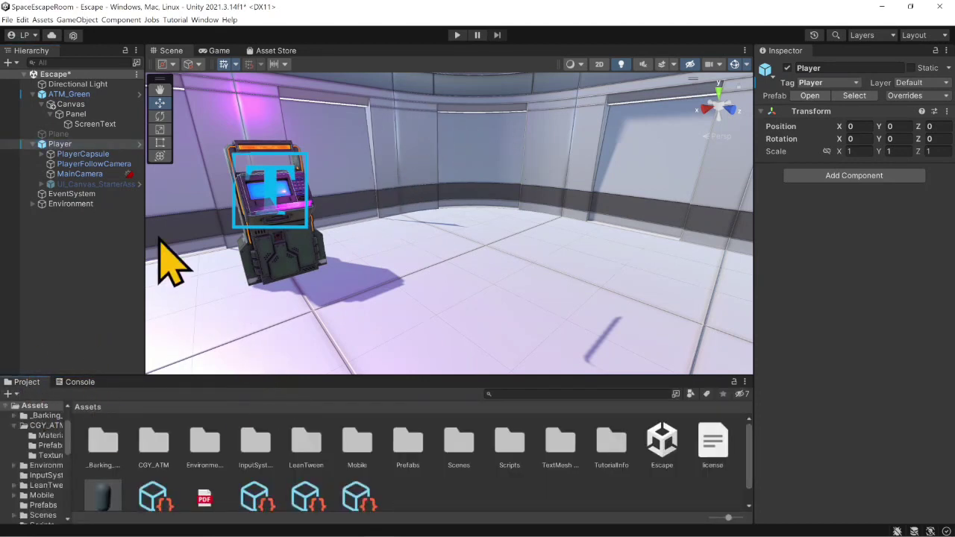
left_click(100, 154)
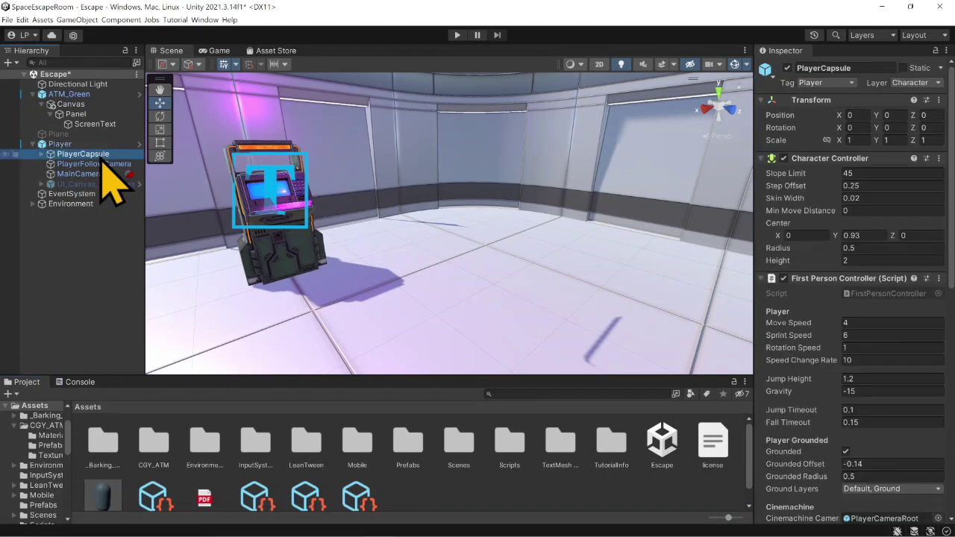
scroll(813, 291, "down", 5)
scroll(808, 302, "down", 10)
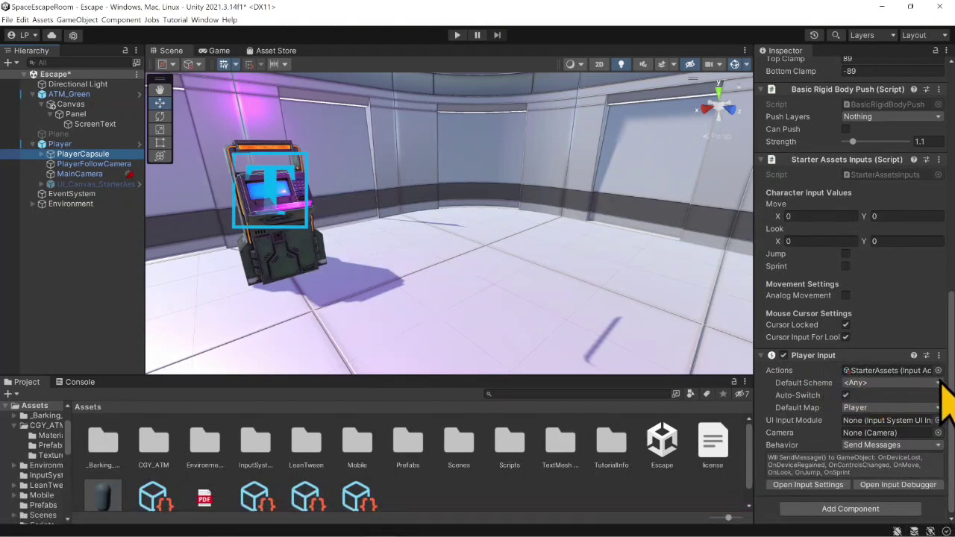
left_click(892, 370)
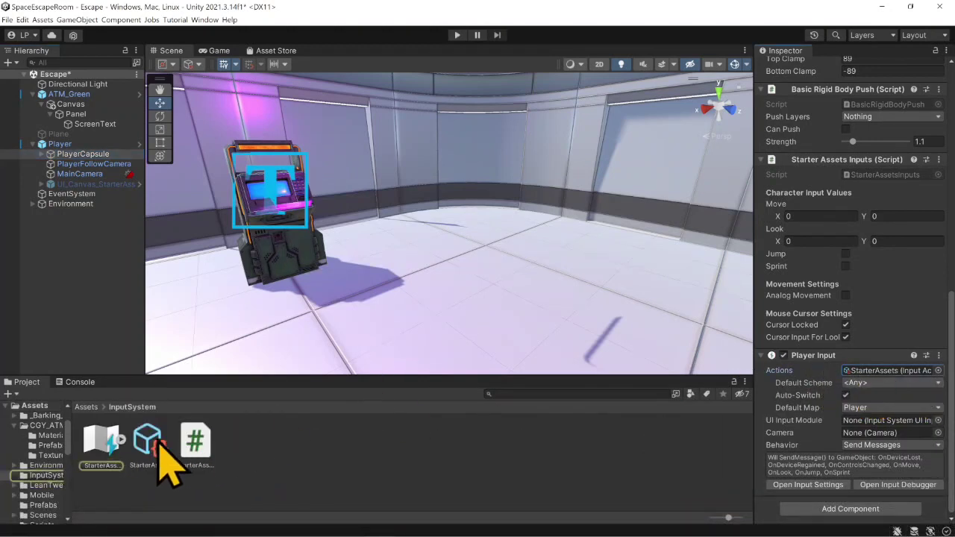
double_click(103, 441)
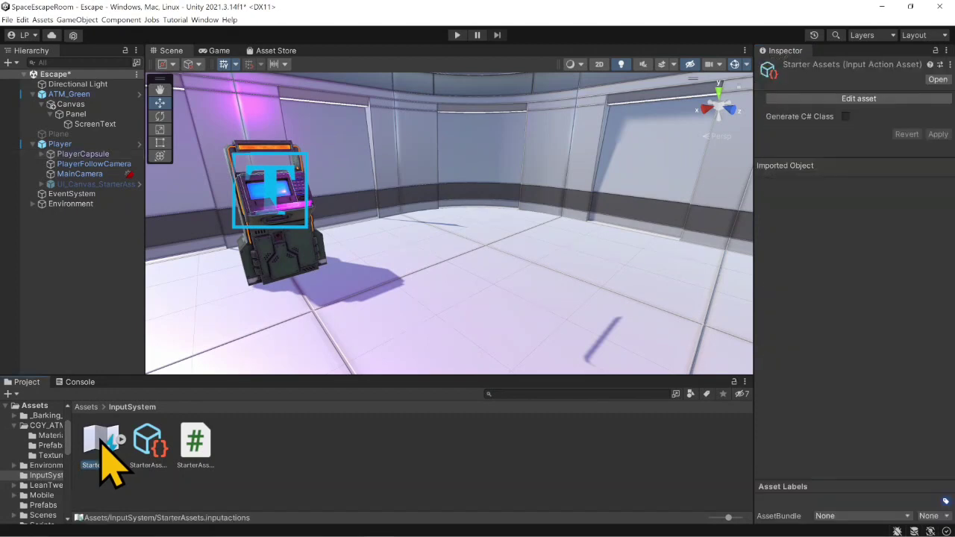
left_click_drag(412, 128, 430, 70)
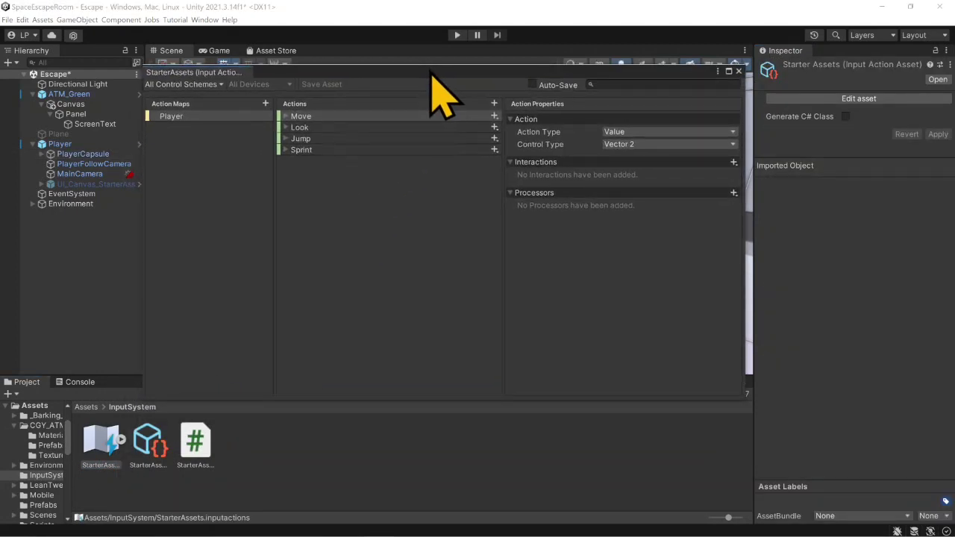
- Examine the existing bindings of the Move, Look and Sprint actions in the Player action map
left_click(293, 118)
left_click(287, 117)
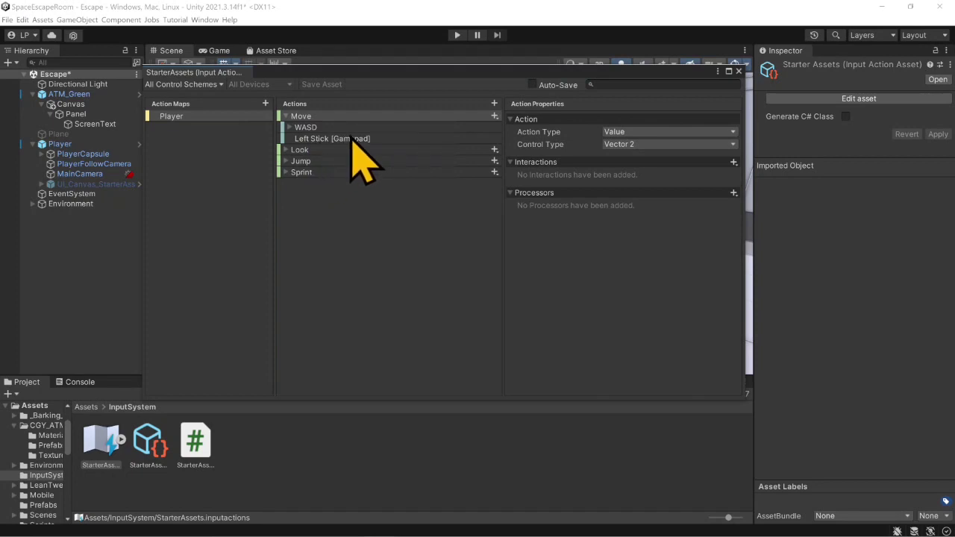
left_click(285, 150)
left_click(286, 151)
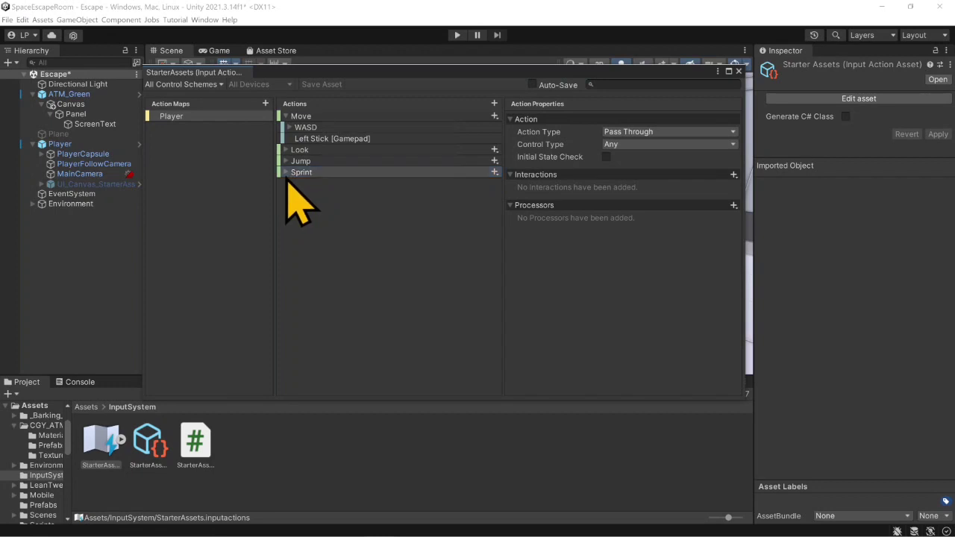
left_click(289, 172)
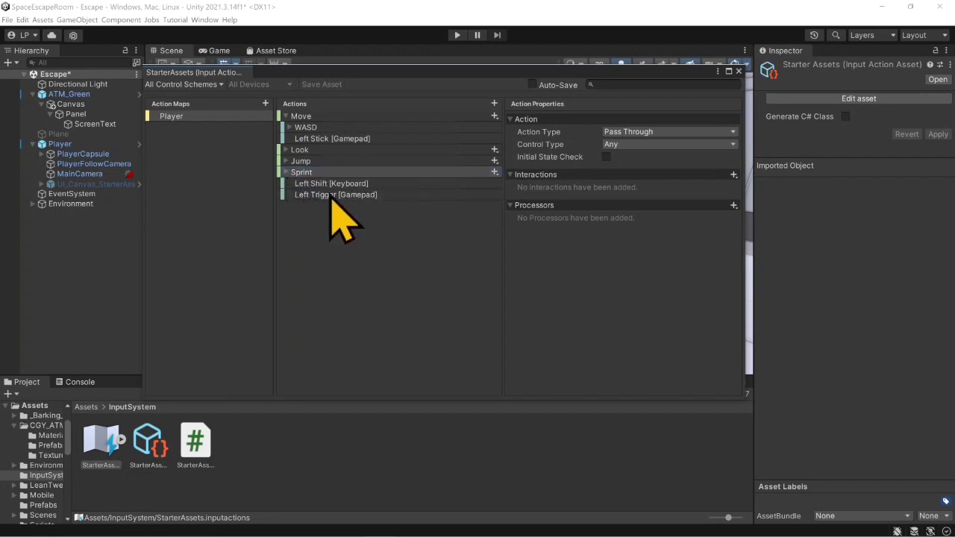
left_click(288, 172)
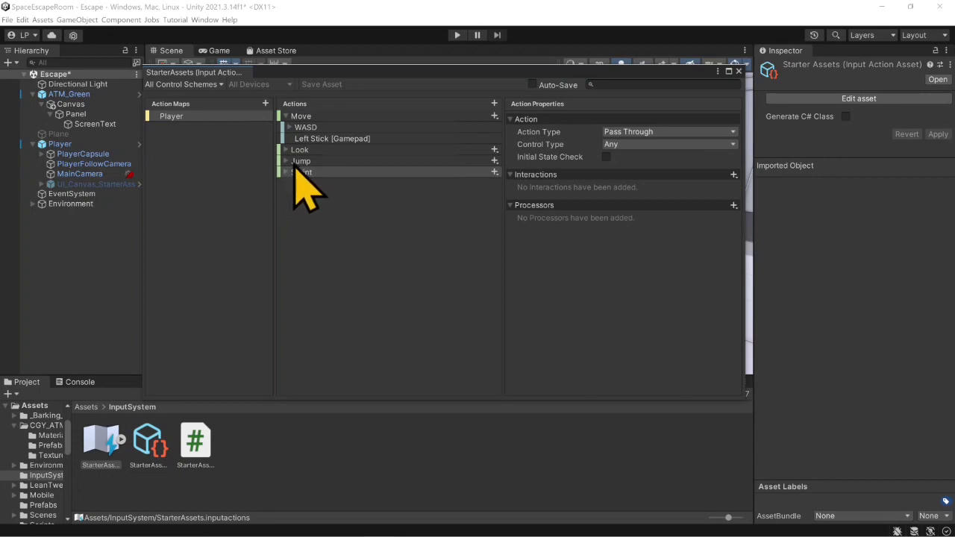
- Add a new action named ActionKey to the Player action map
left_click(494, 104)
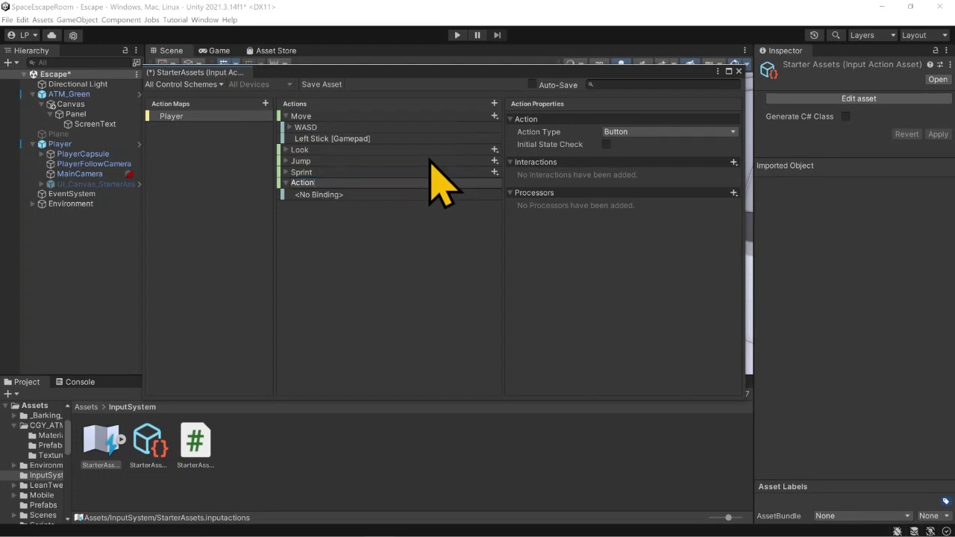
type("ActionKey")
key("Return")
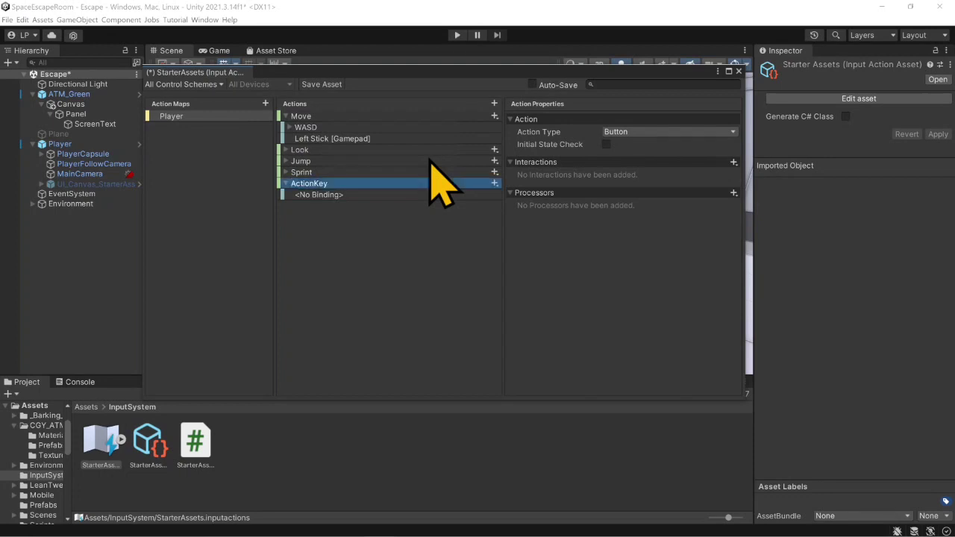
- Examine the Gamepad and Xbox Controller controls offered as the path for ActionKey's empty binding
left_click(378, 196)
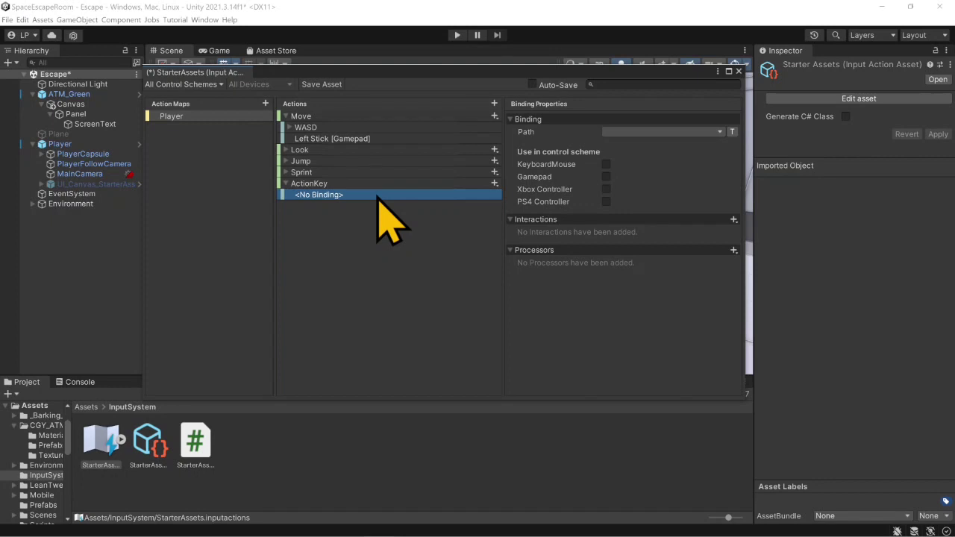
left_click(714, 133)
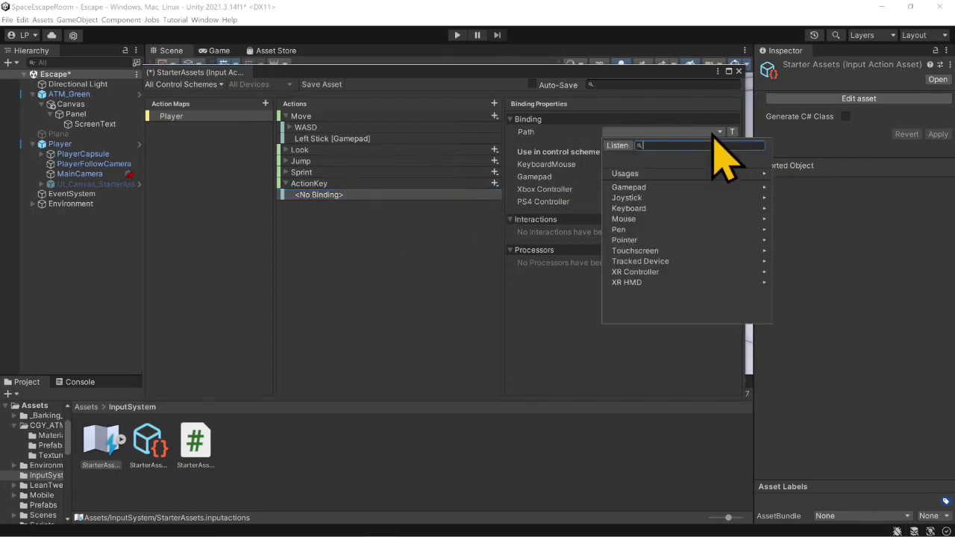
left_click(655, 189)
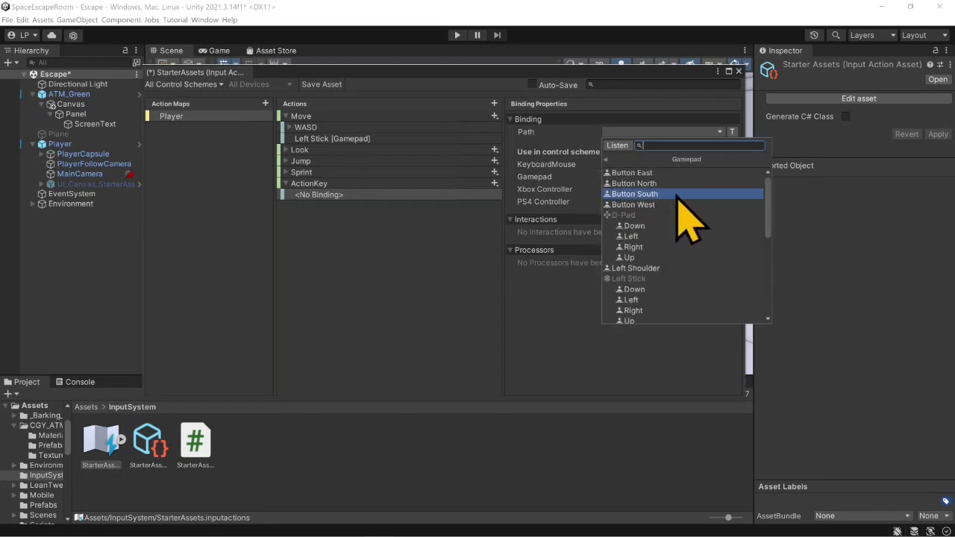
scroll(663, 251, "down", 6)
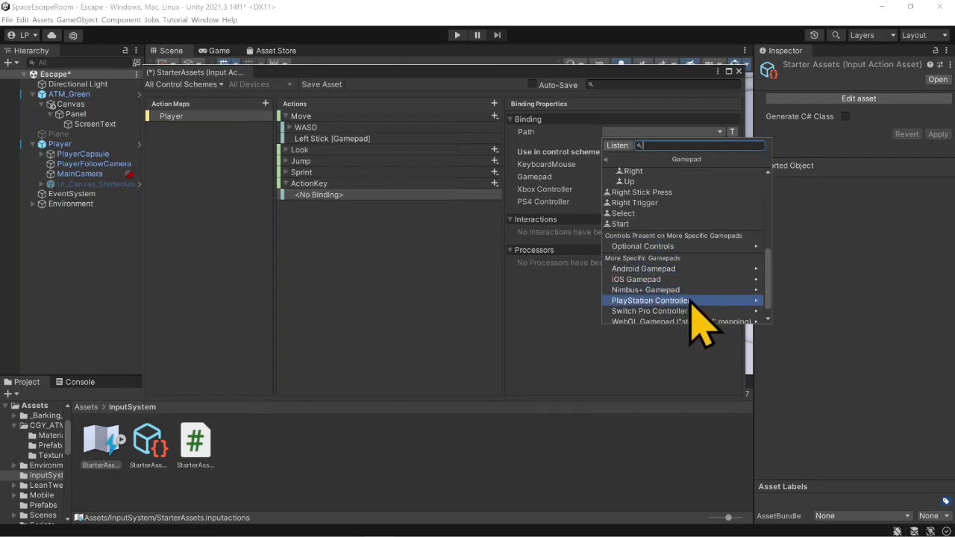
scroll(688, 302, "down", 1)
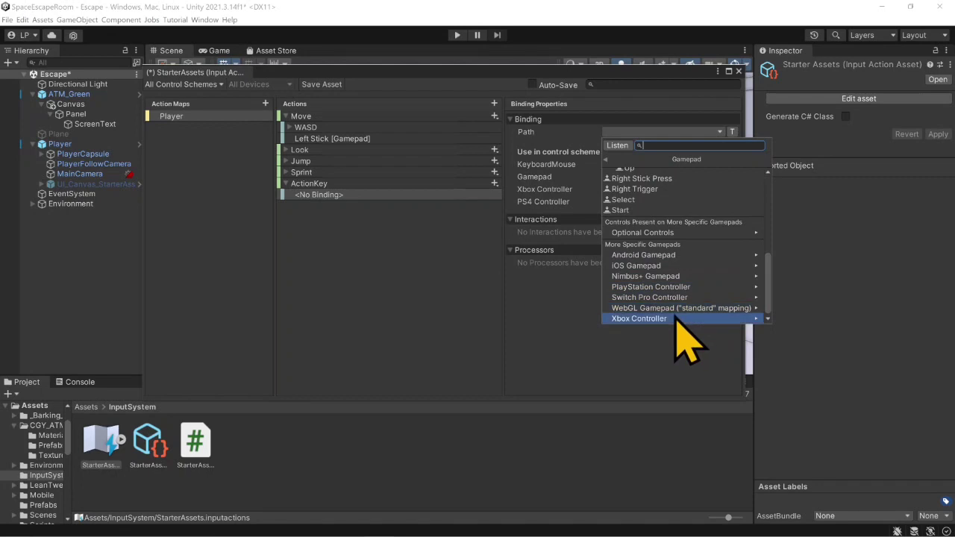
left_click(671, 318)
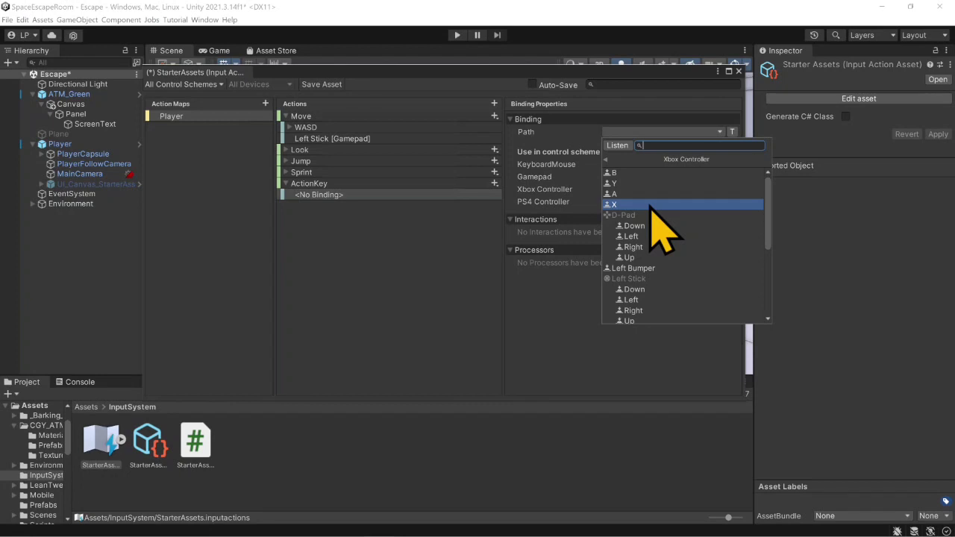
left_click(606, 160)
scroll(616, 194, "up", 10)
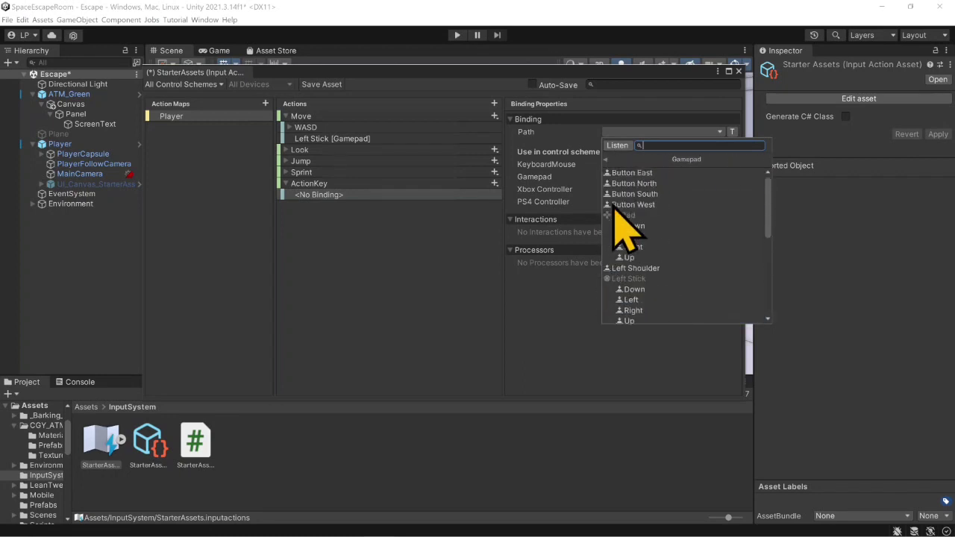
left_click(606, 160)
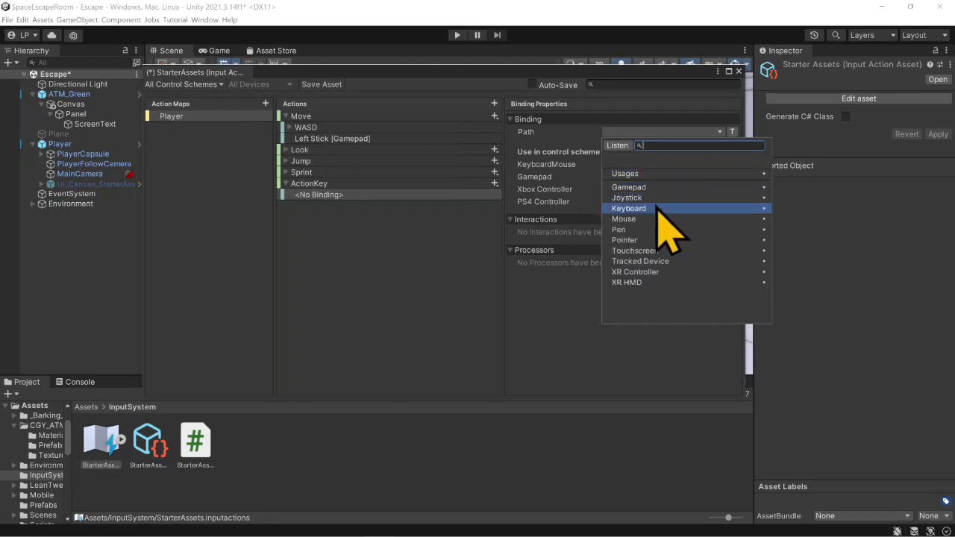
- Bind ActionKey to the keyboard's E key, chosen by key location in the US layout
left_click(660, 208)
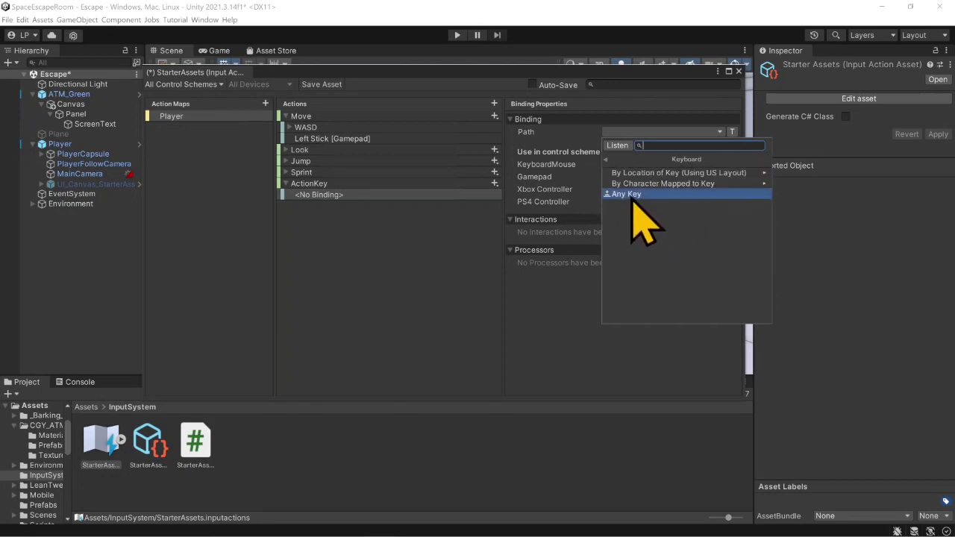
left_click(685, 176)
scroll(675, 213, "down", 5)
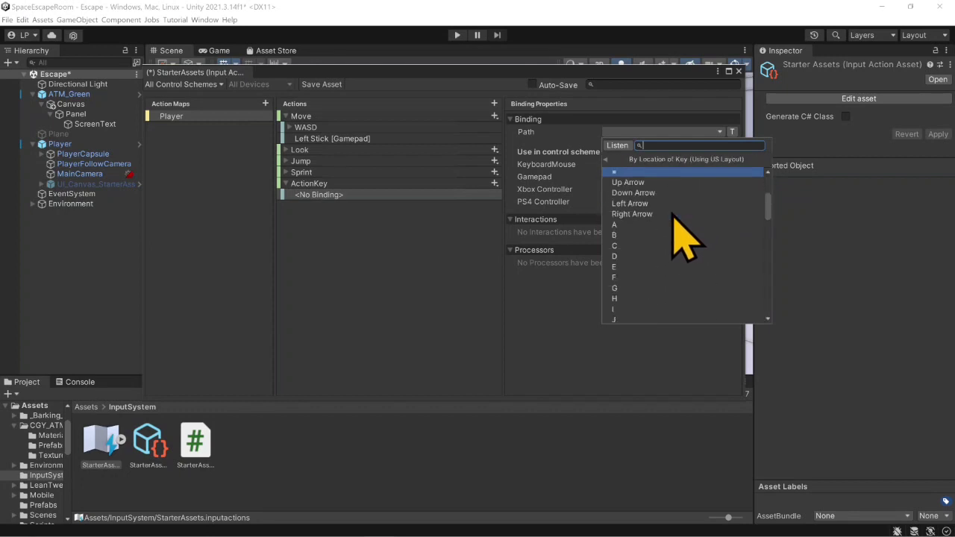
left_click(659, 268)
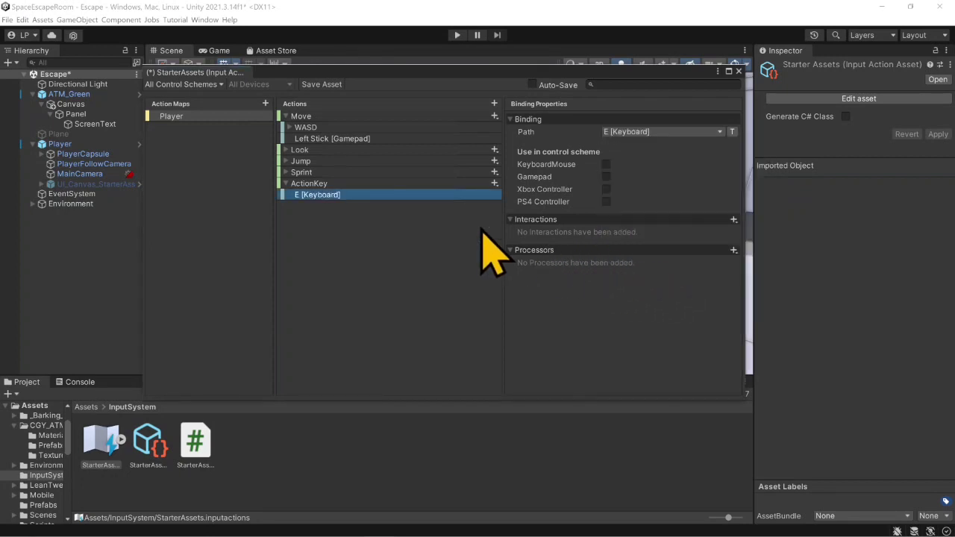
left_click(493, 184)
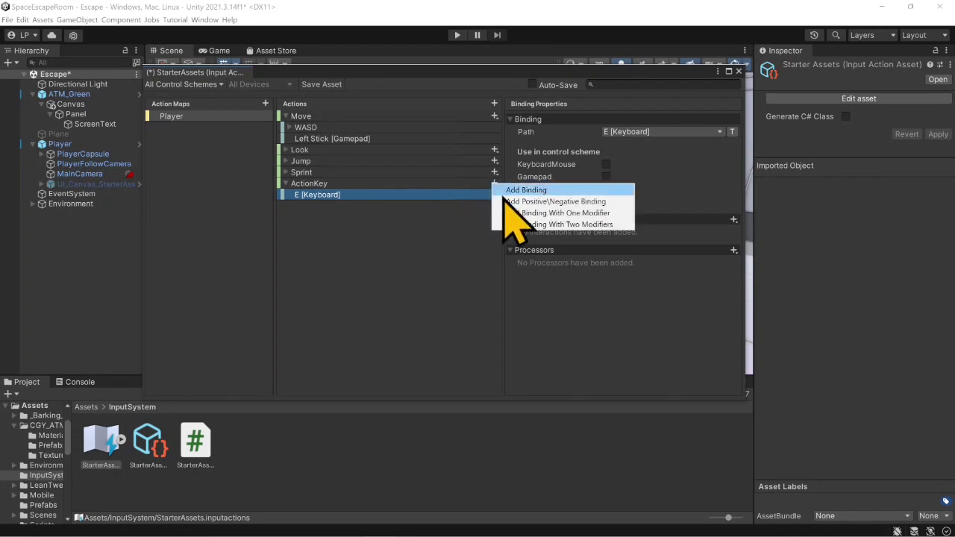
left_click(526, 190)
left_click(674, 133)
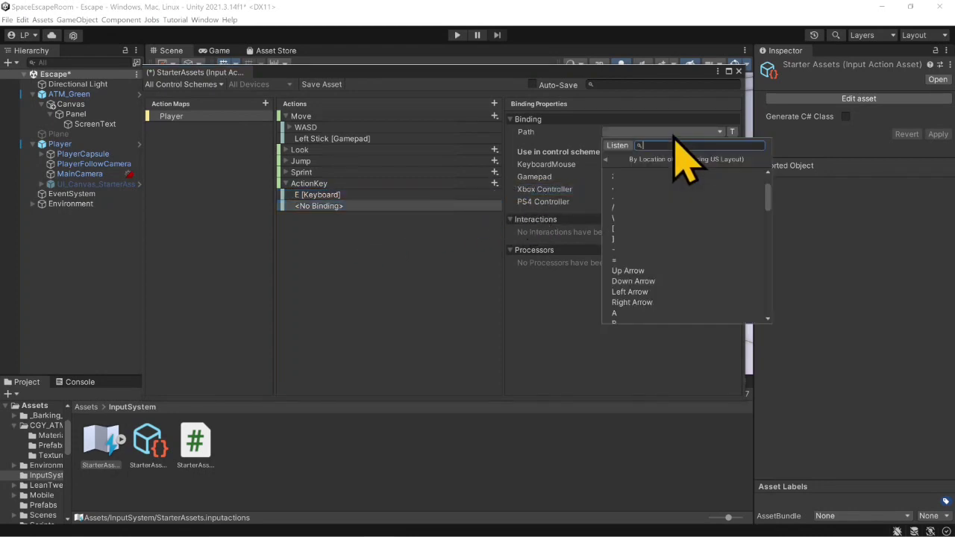
left_click(607, 160)
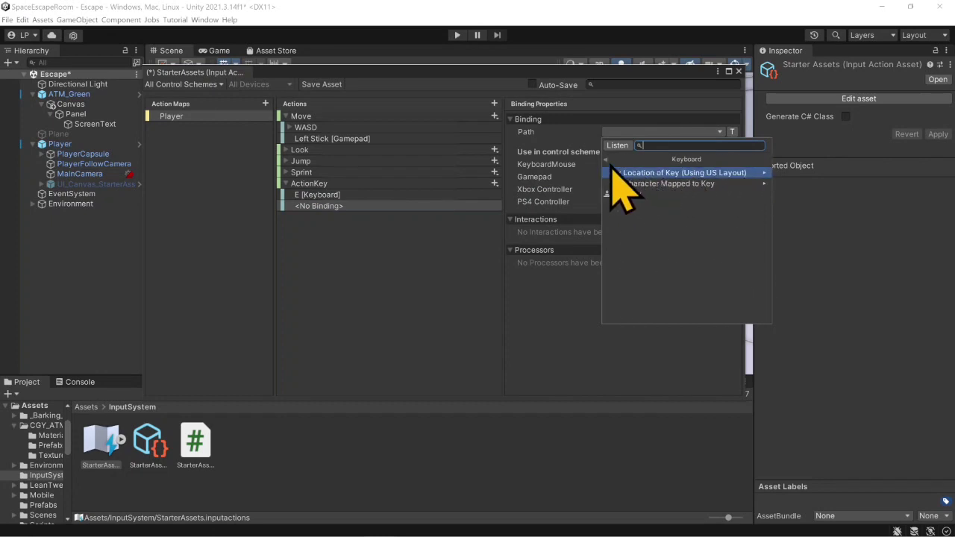
left_click(606, 160)
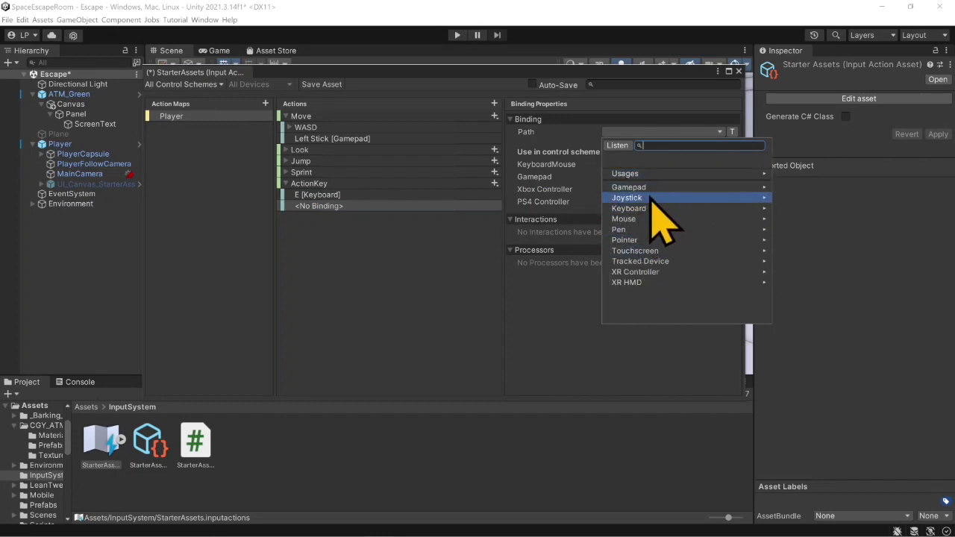
left_click(651, 189)
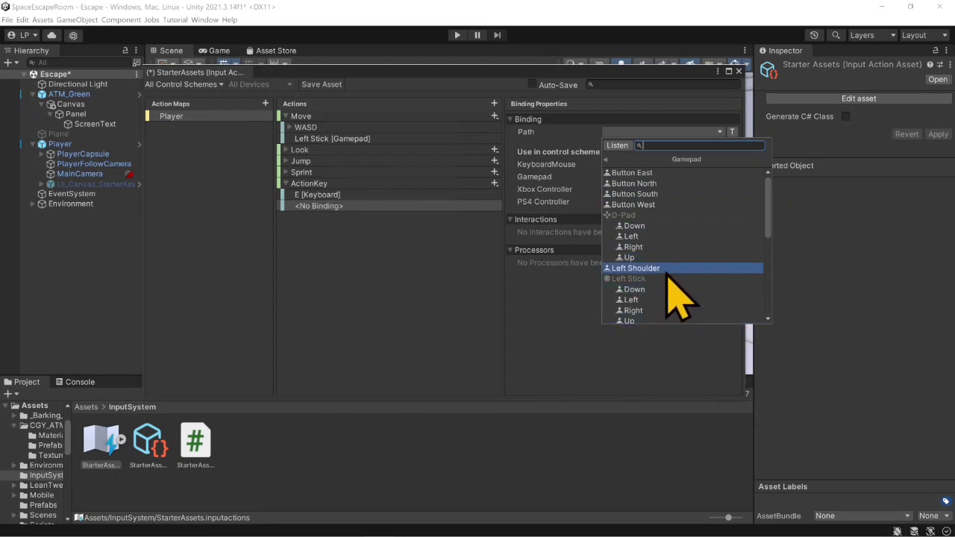
left_click(607, 159)
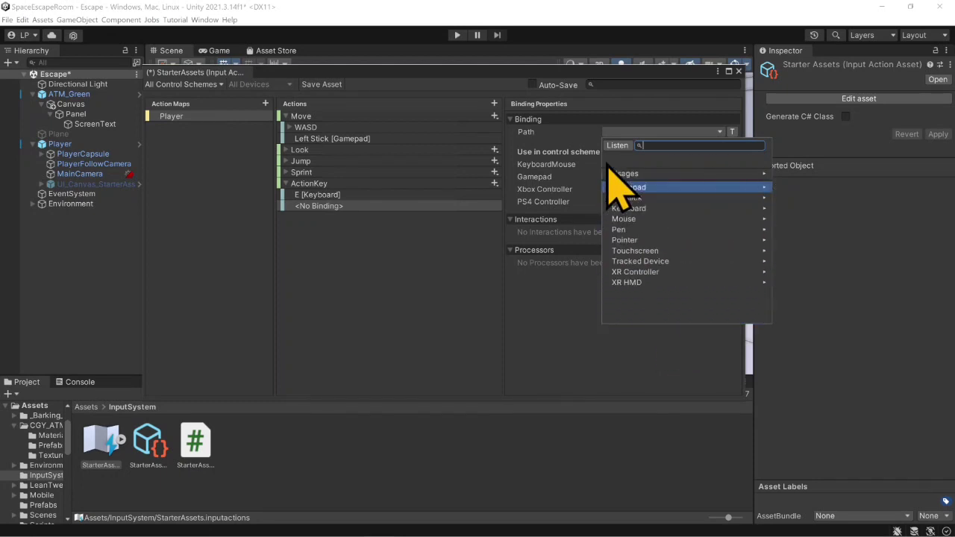
left_click(571, 135)
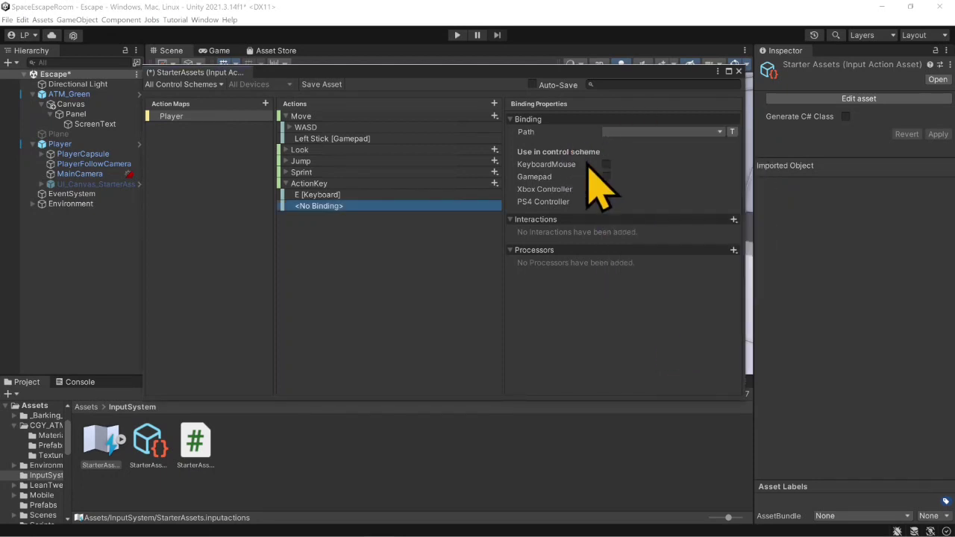
right_click(424, 214)
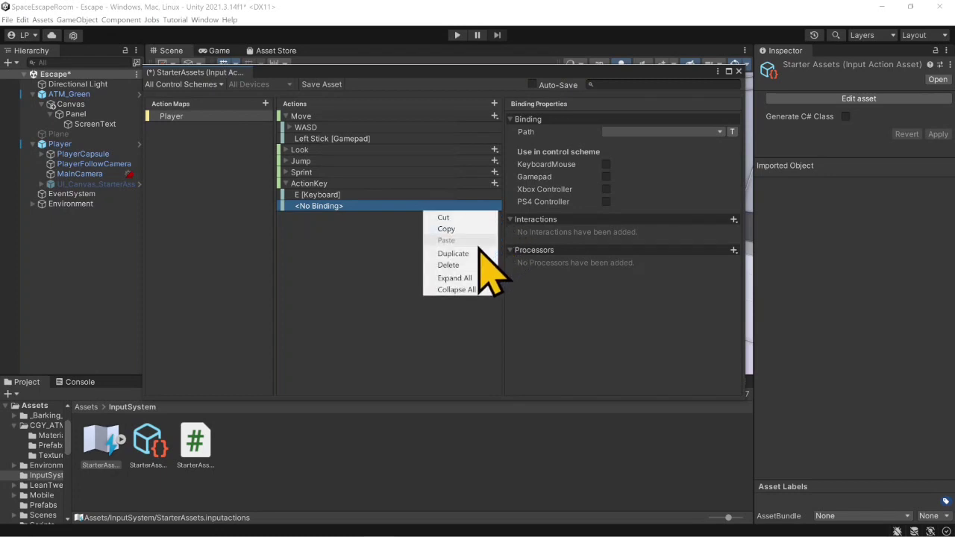
left_click(478, 265)
- Try the Value action type with the Button control type on ActionKey, and set its action type back to Button
left_click(384, 185)
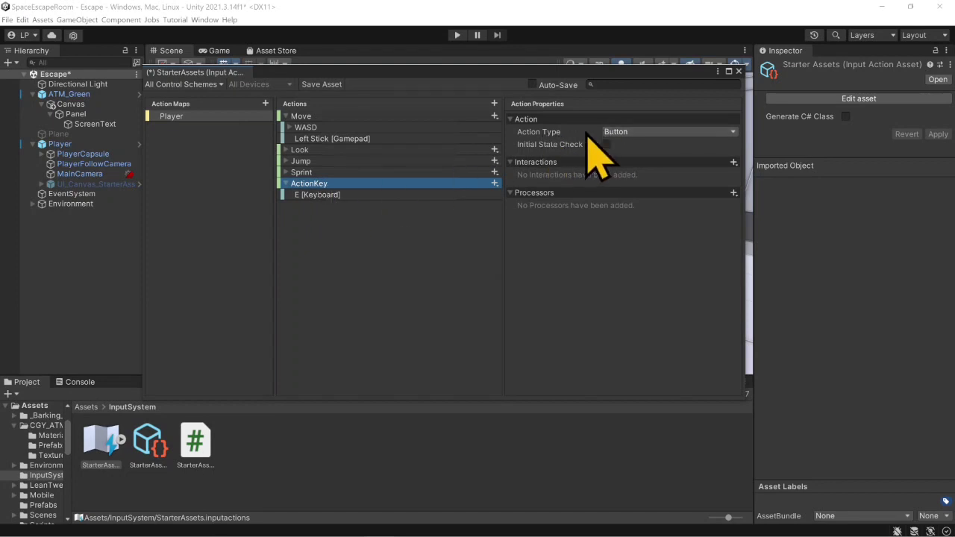
left_click(722, 134)
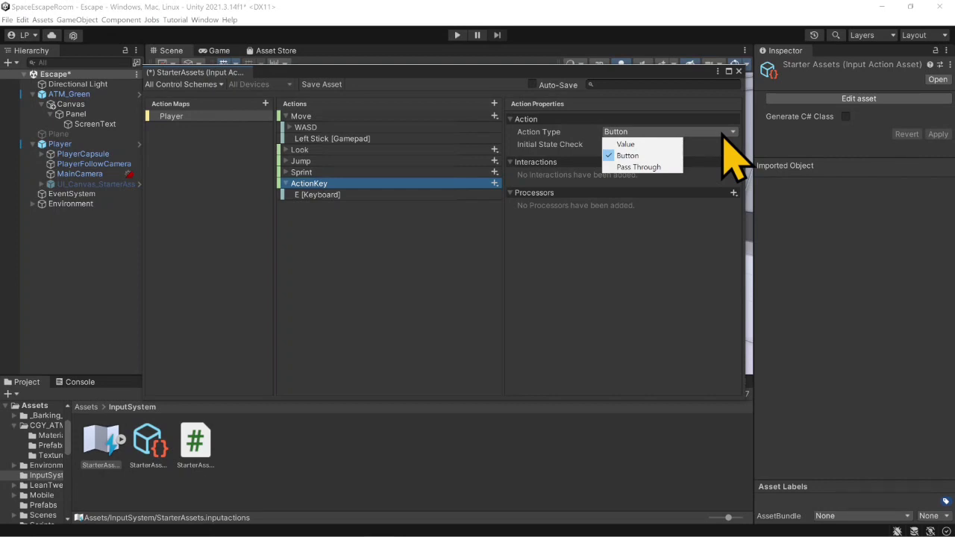
left_click(631, 144)
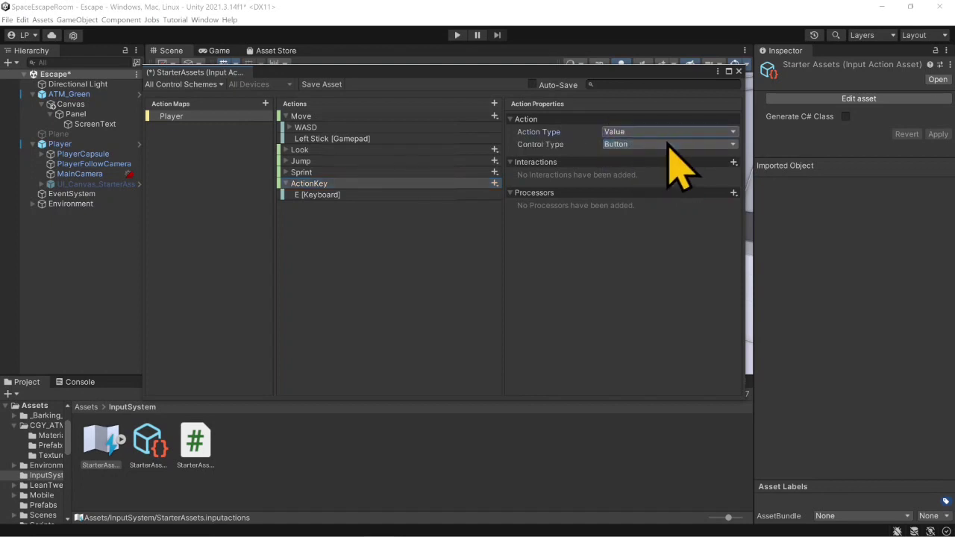
left_click(631, 144)
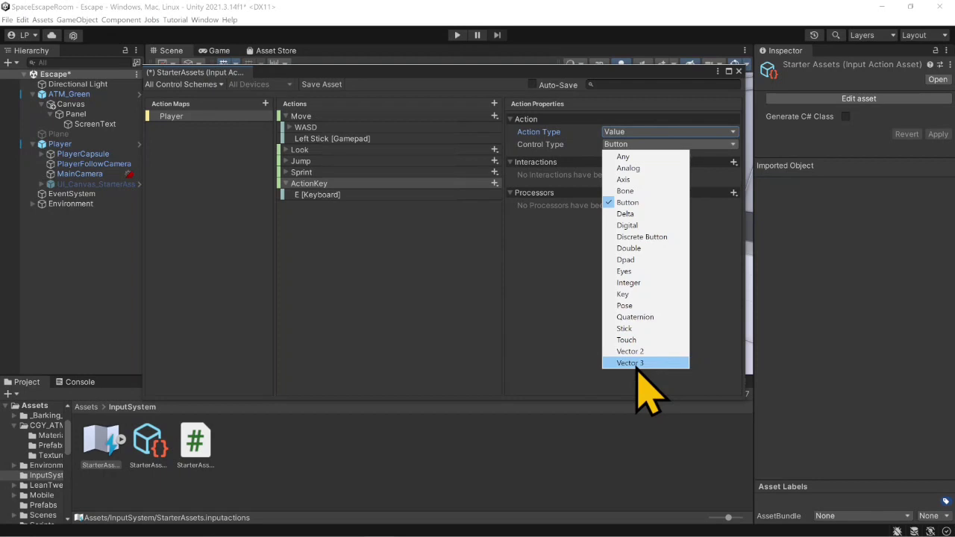
left_click(638, 204)
left_click(641, 132)
left_click(657, 155)
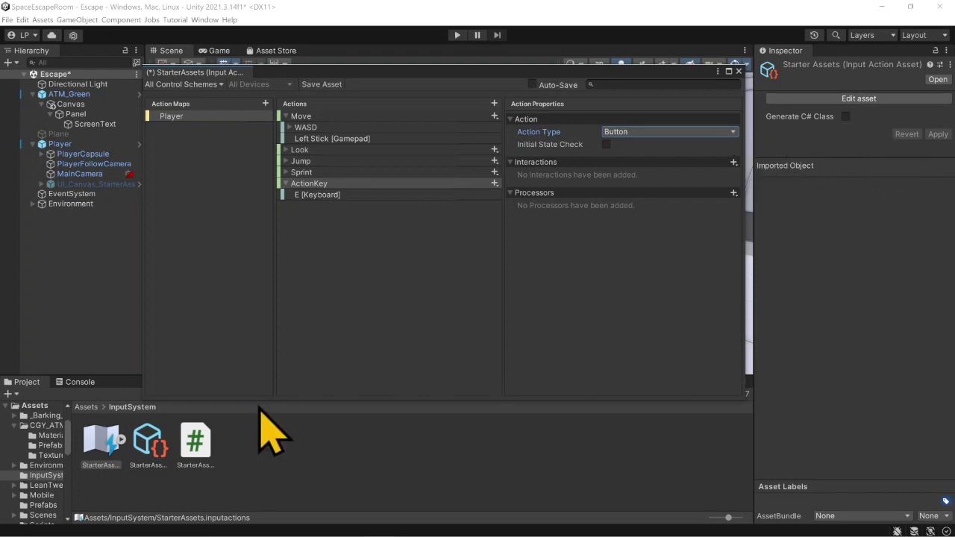
- Enable C# class generation for the StarterAssets input actions asset and apply the import setting
left_click(101, 462)
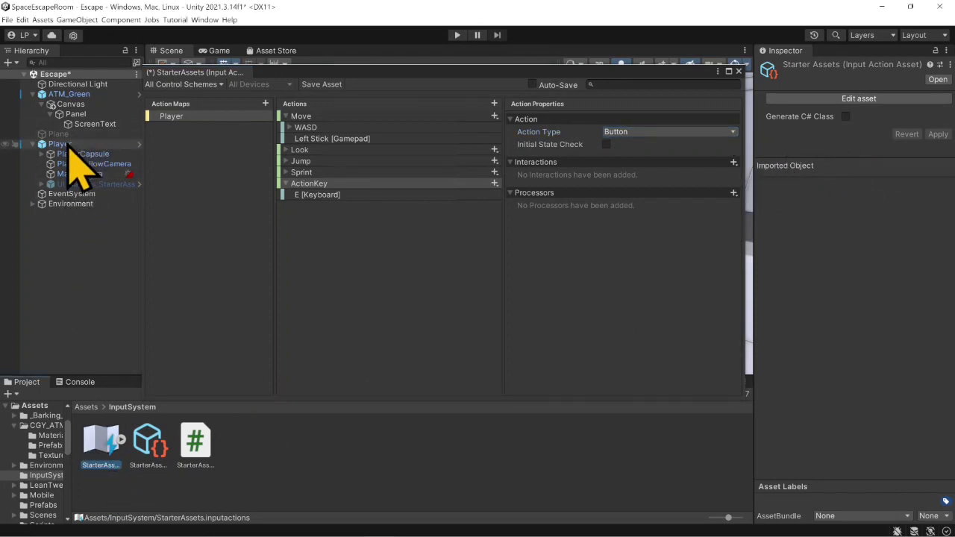
left_click(67, 144)
left_click(101, 453)
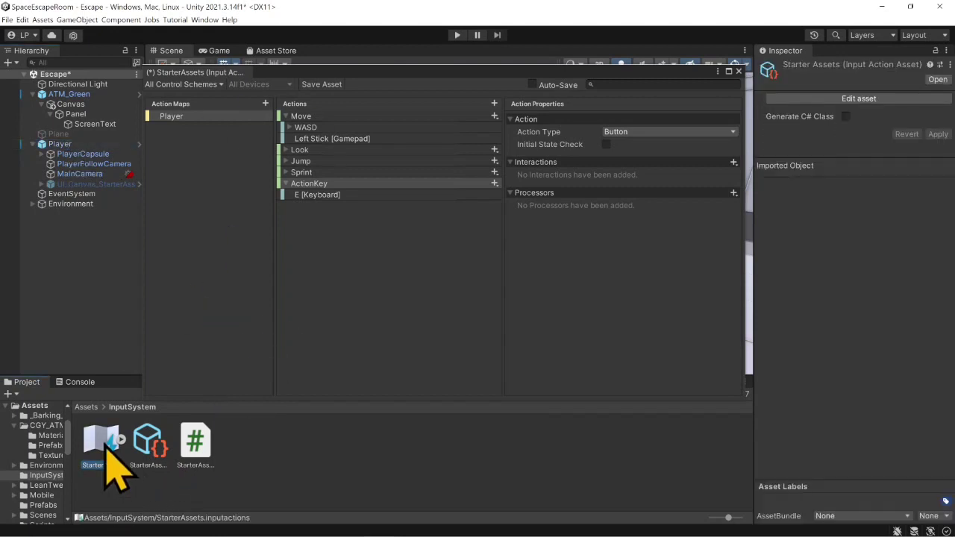
left_click(845, 117)
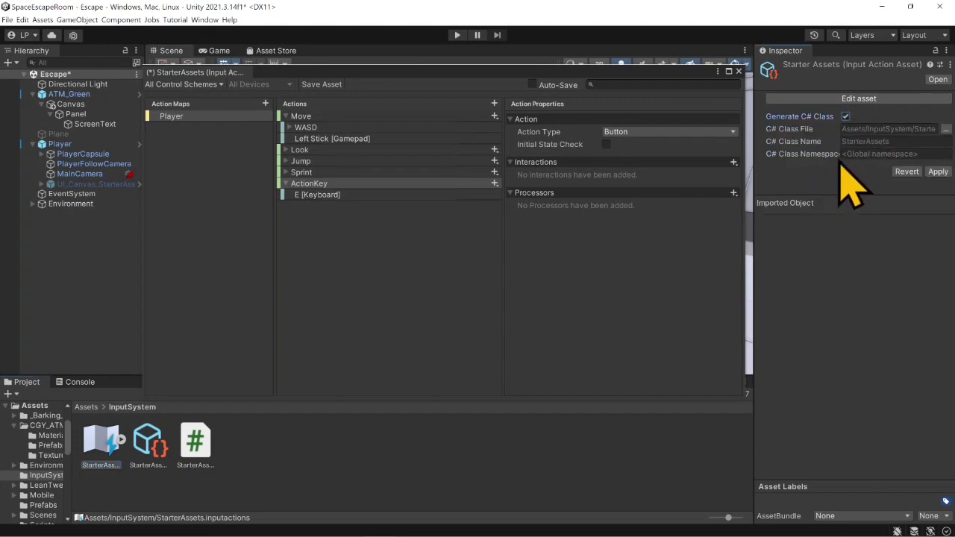
left_click(937, 172)
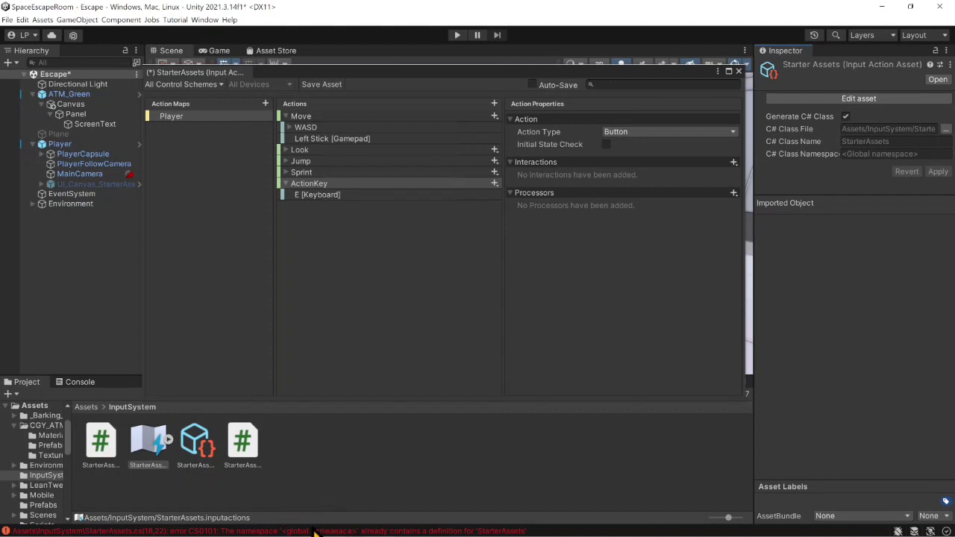
- Compare the two scripts in the InputSystem folder and delete the generated StarterAssets.cs
left_click(249, 447)
left_click(99, 446)
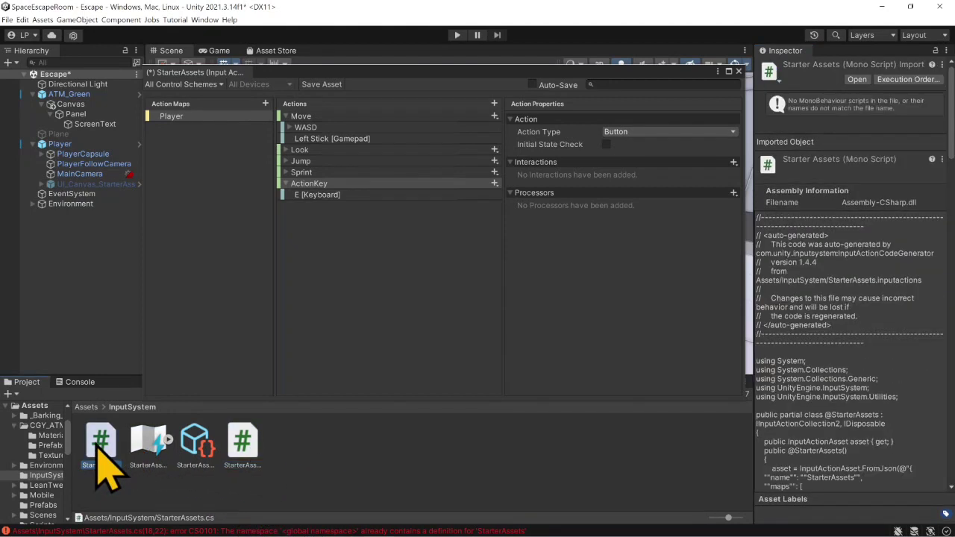
left_click(246, 444)
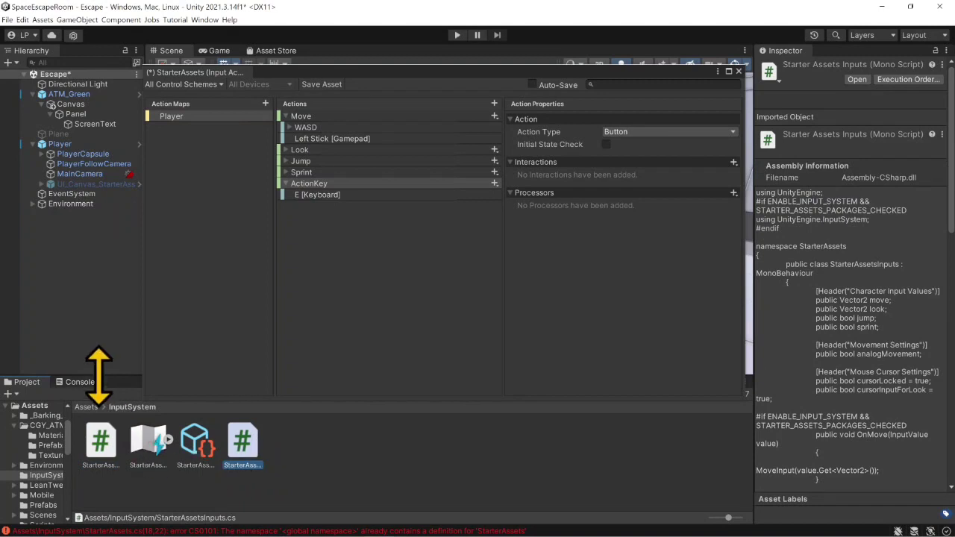
left_click(80, 381)
left_click(27, 381)
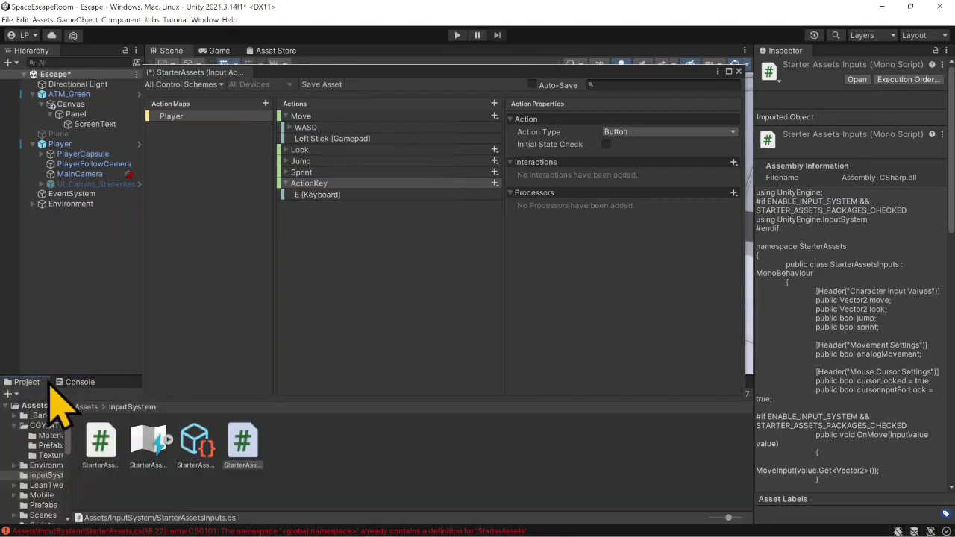
left_click(103, 451)
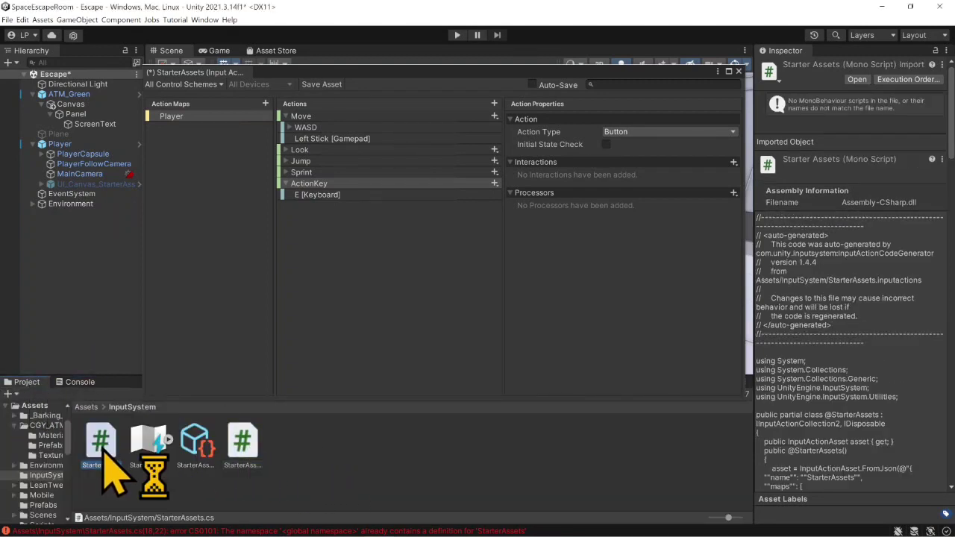
key("Delete")
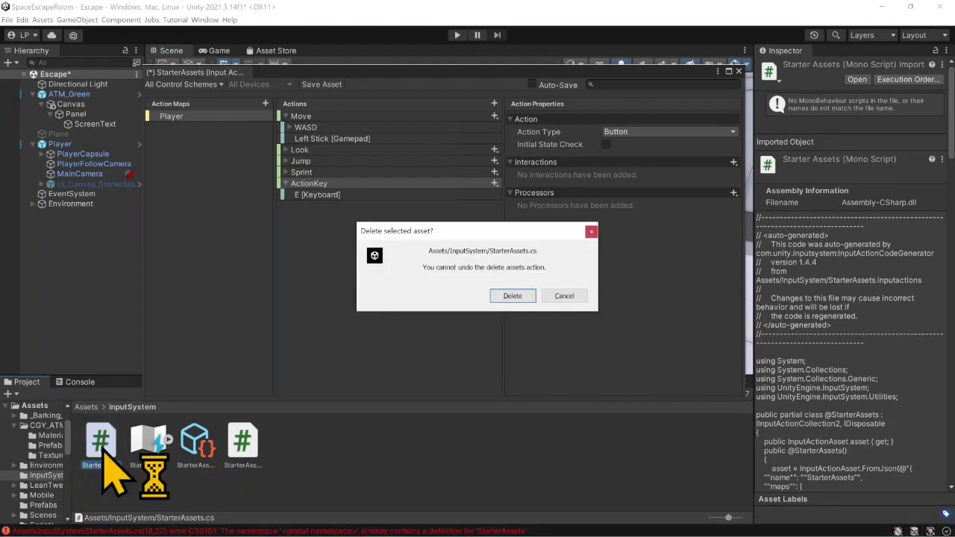
left_click(504, 297)
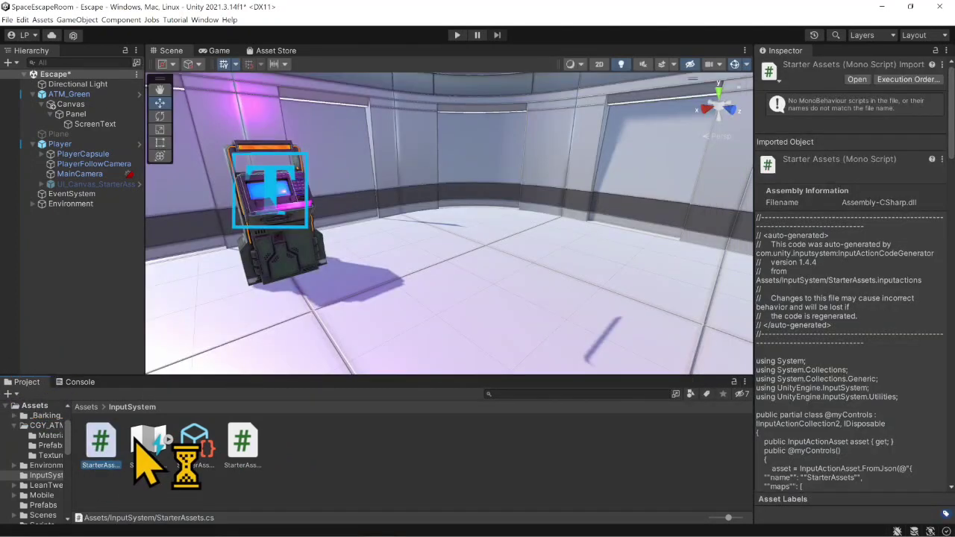
- Reopen the StarterAssets input actions asset from the InputSystem folder for editing
left_click(147, 448)
double_click(137, 446)
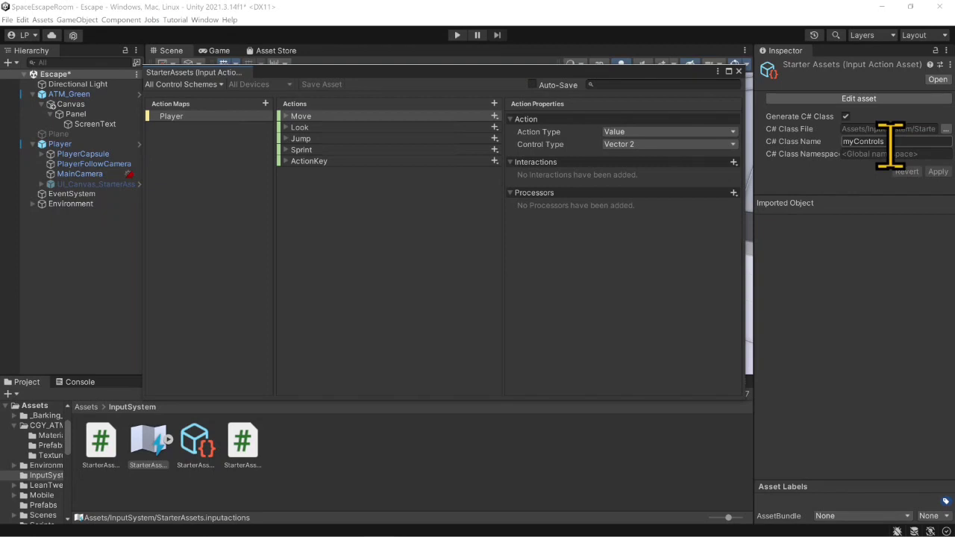
- Compare the generated StarterAssets.cs and StarterAssetsInputs.cs scripts with the C# class settings of the StarterAssets input actions asset
left_click(99, 448)
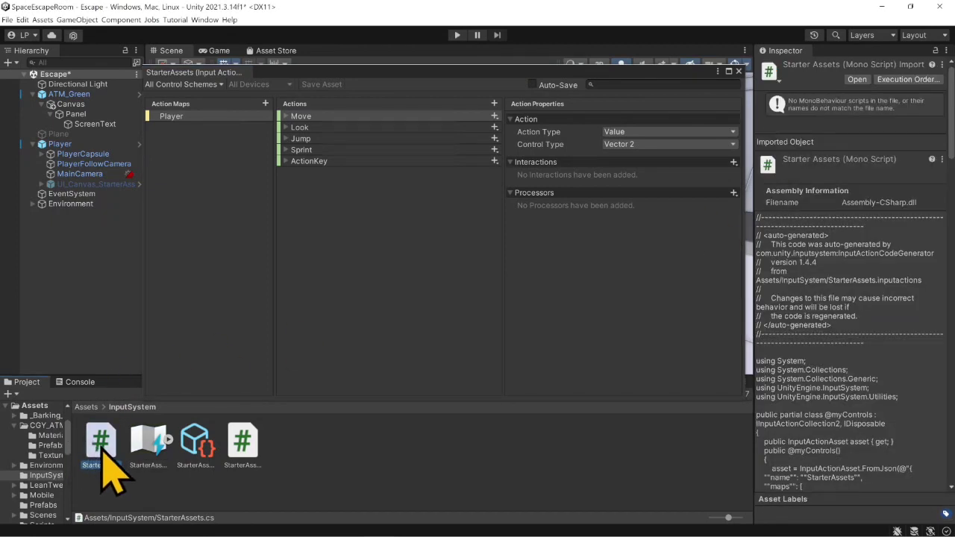
left_click(143, 447)
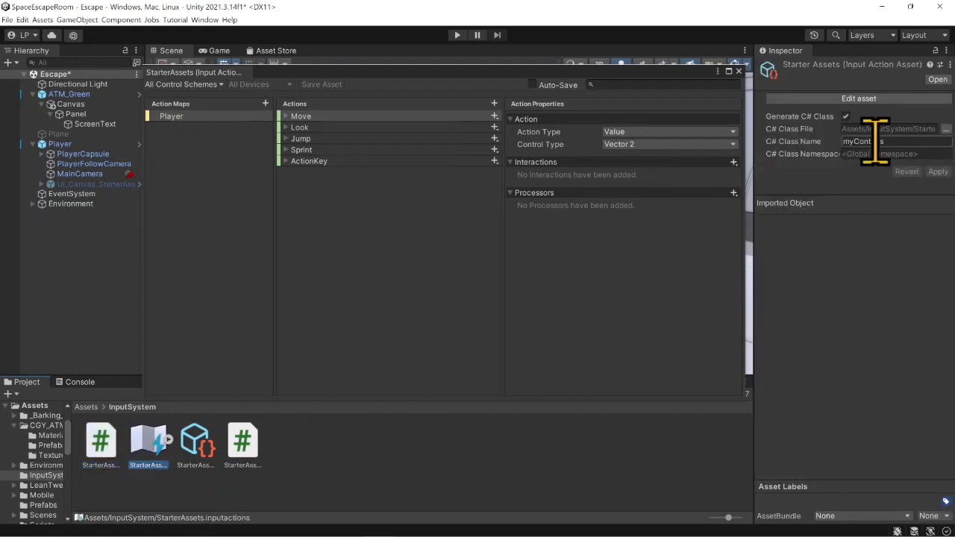
left_click(98, 446)
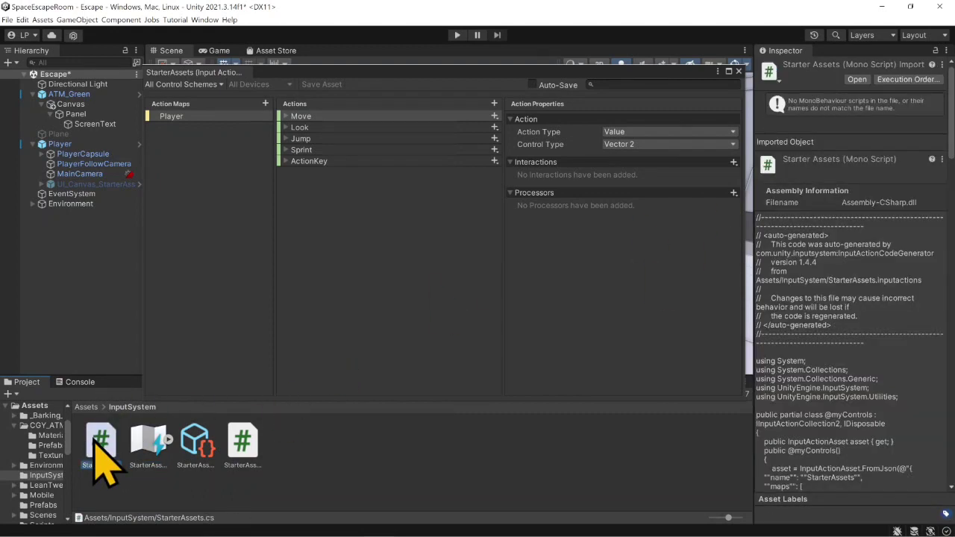
left_click(241, 445)
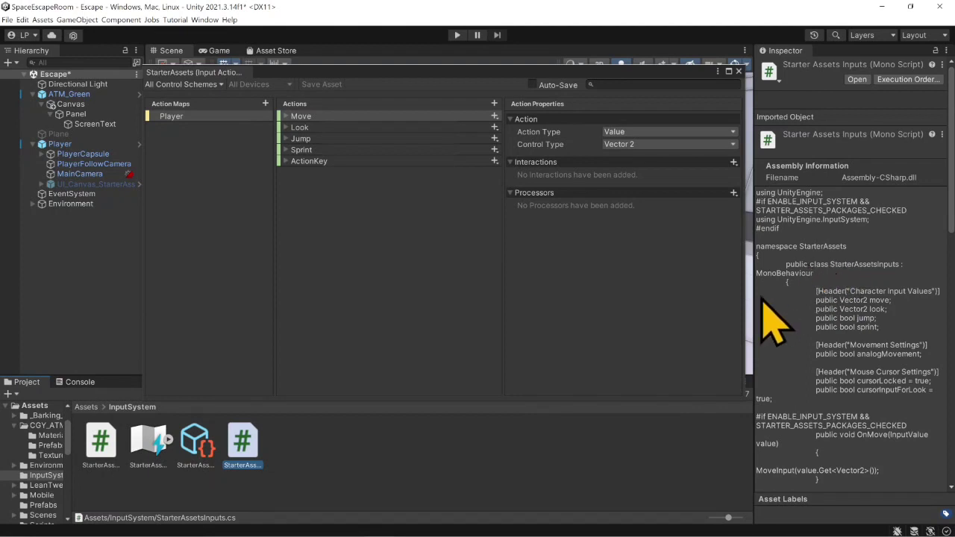
left_click(105, 444)
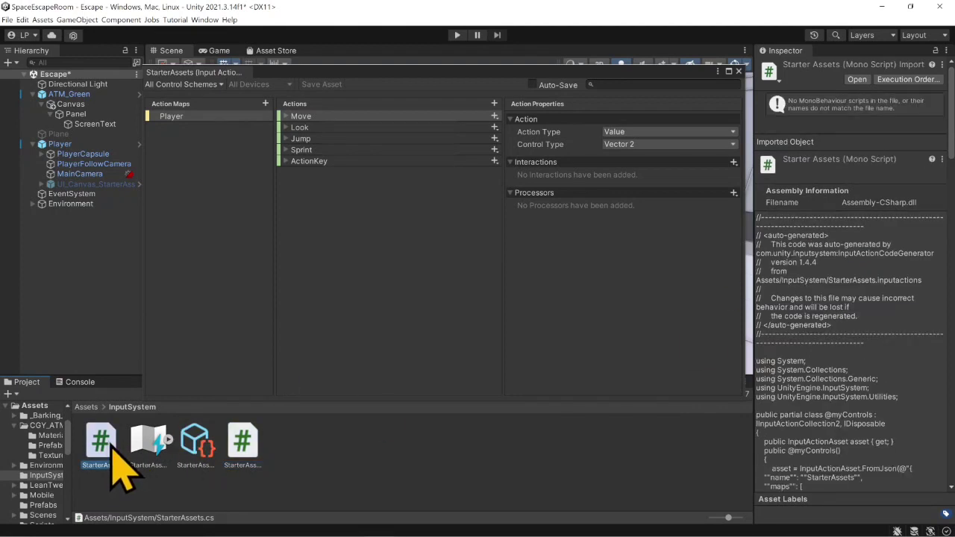
scroll(850, 455, "down", 6)
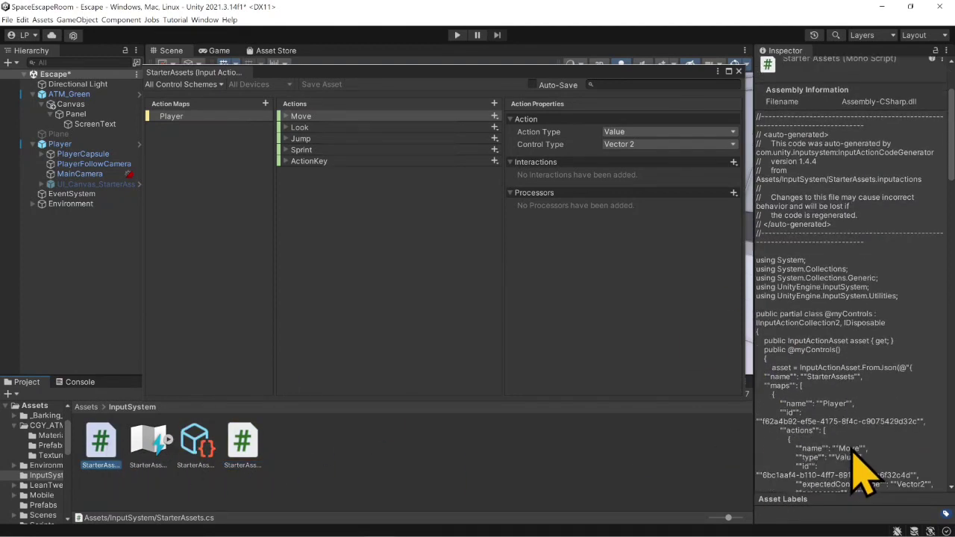
left_click(147, 444)
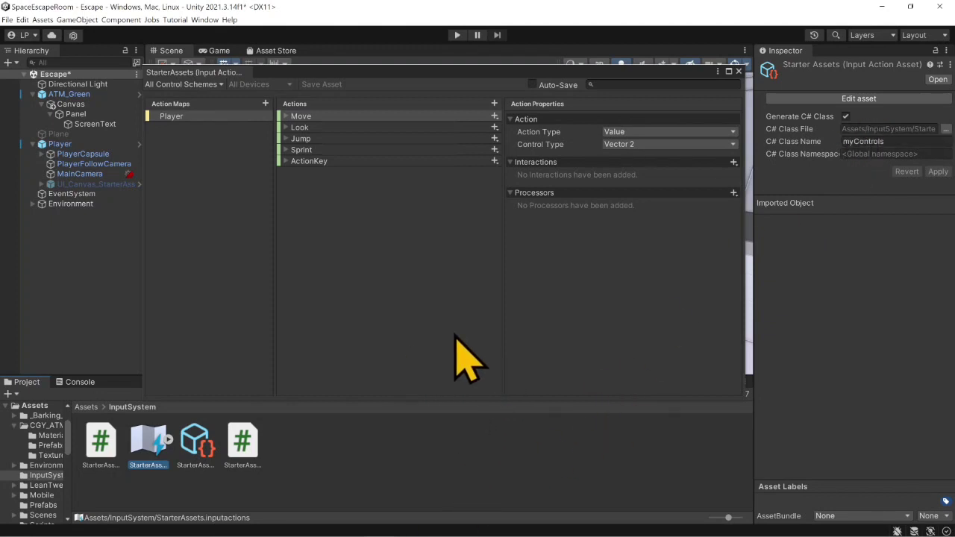
- Switch to Visual Studio and declare the field "myControls inputActions;" below atmScreen in the ATM class
left_click(445, 526)
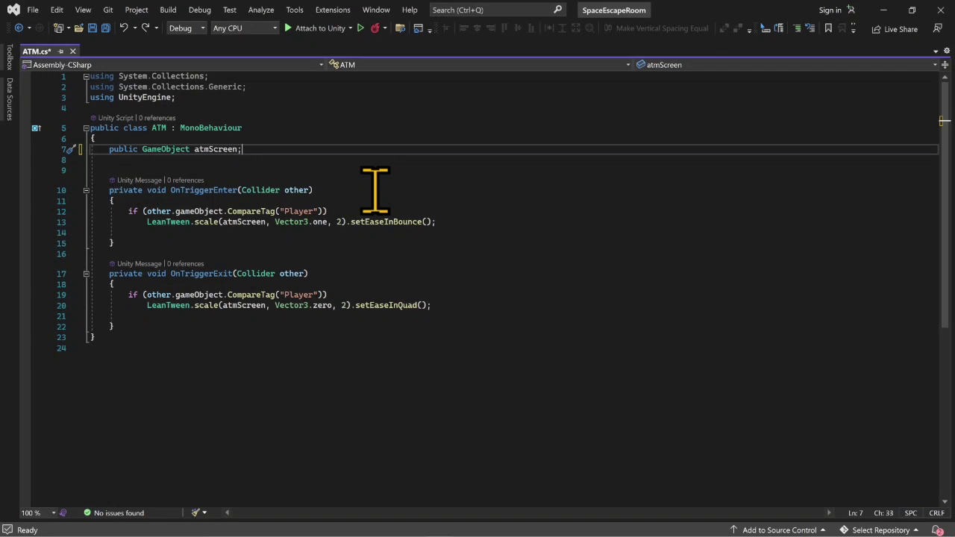
key("Return")
key("Return")
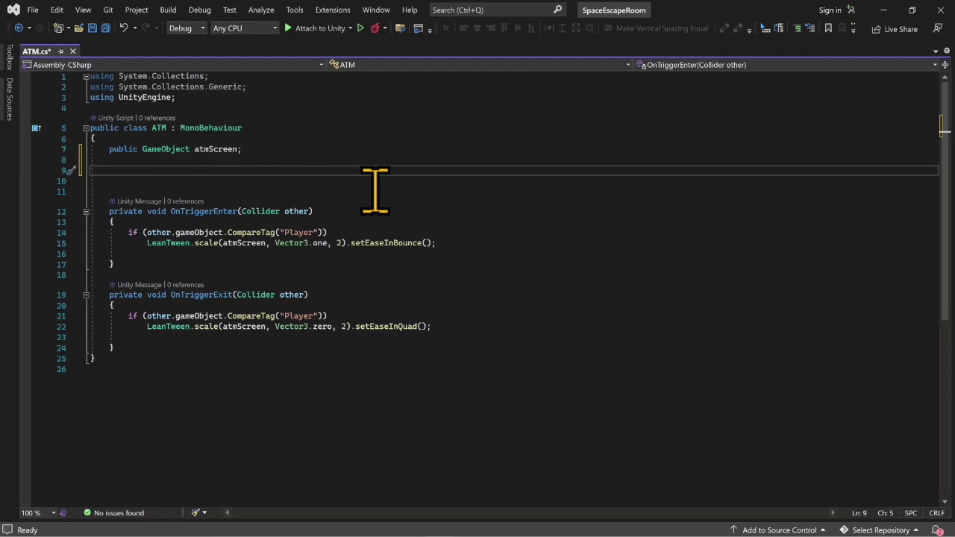
type("myControls")
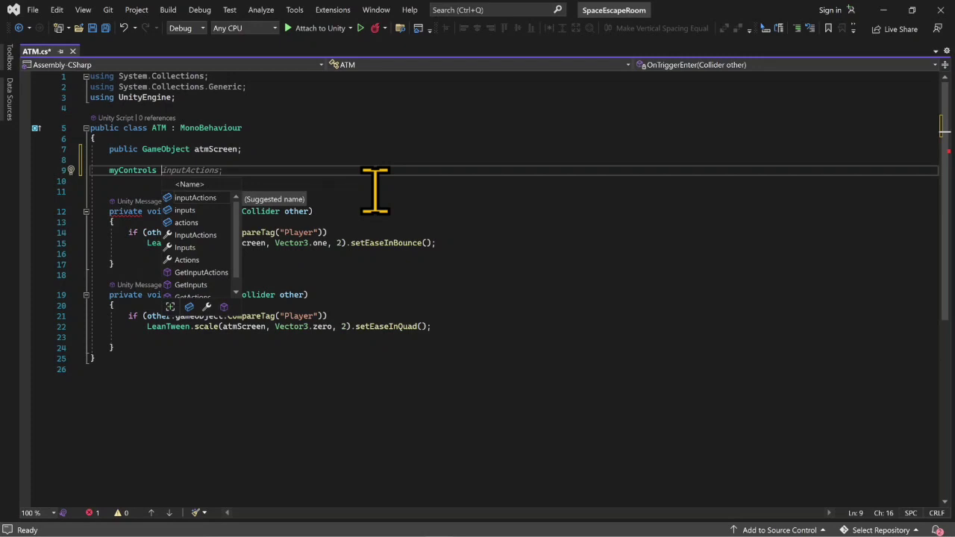
key("Tab")
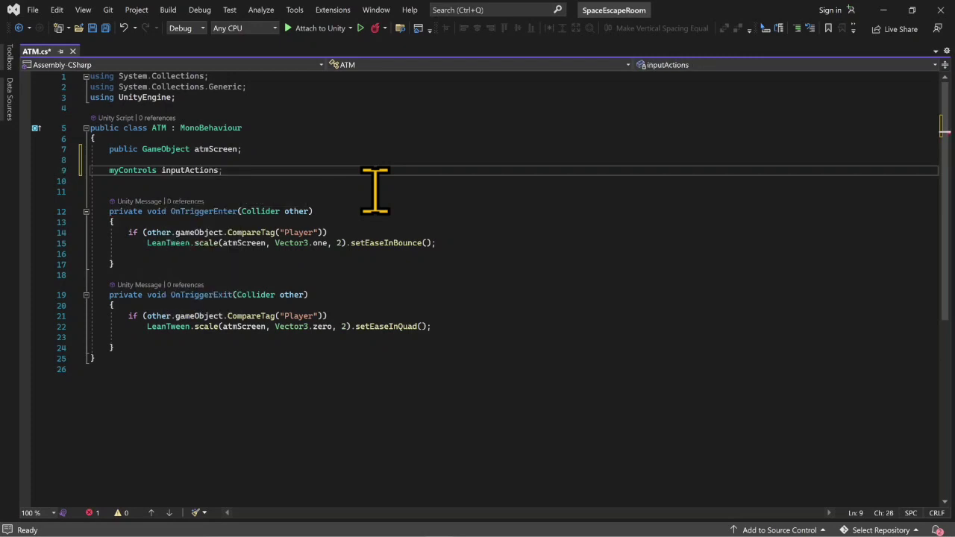
type(";")
- Add an empty private void Awake() method below the inputActions field
key("Return")
key("Return")
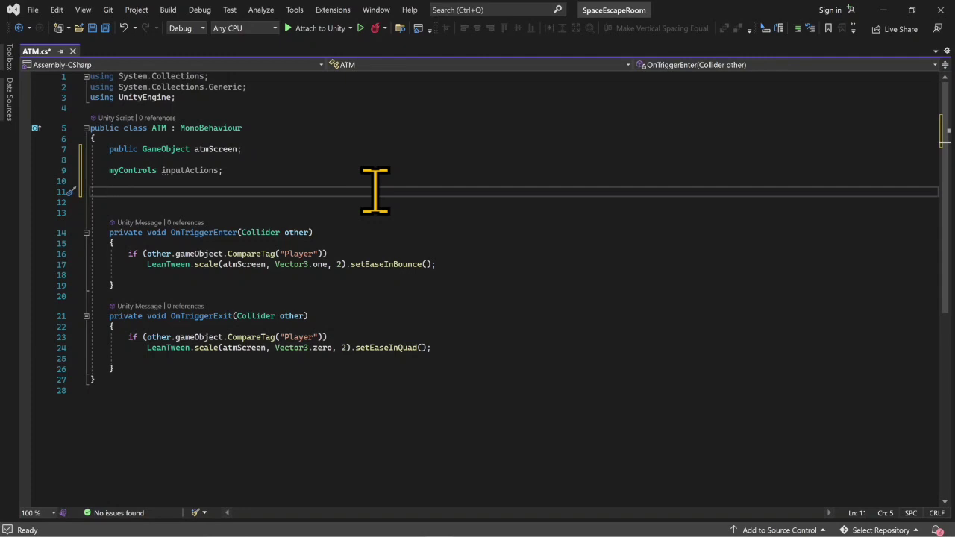
type("priva")
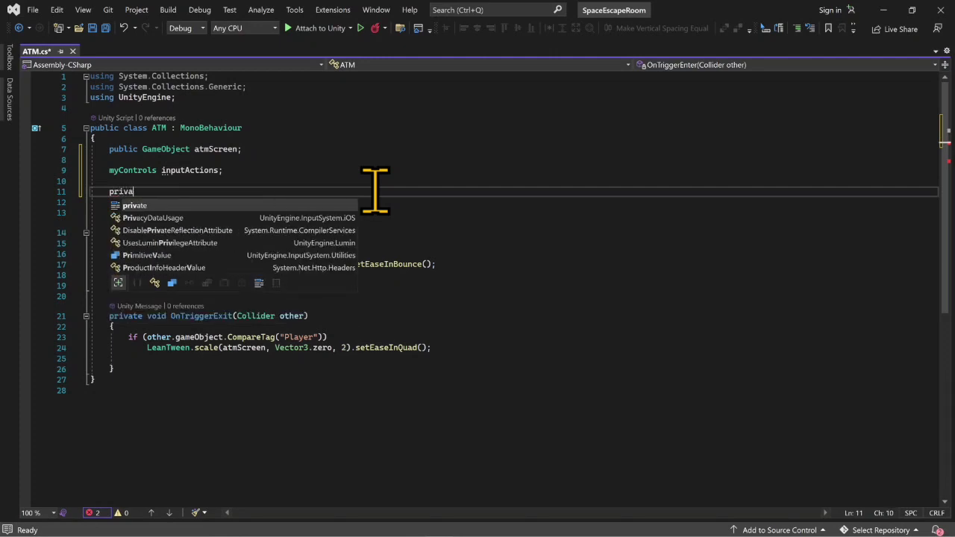
type("te")
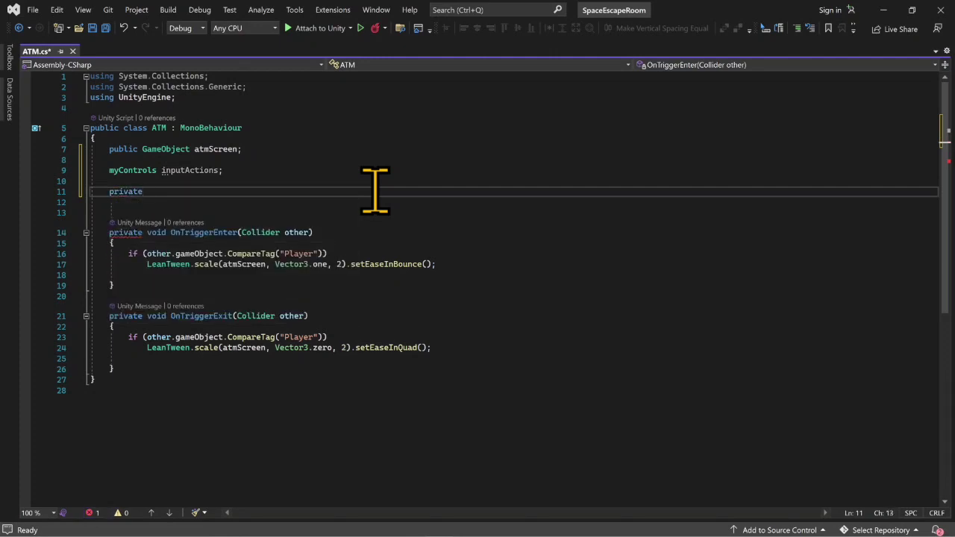
type(" aw")
key("Return")
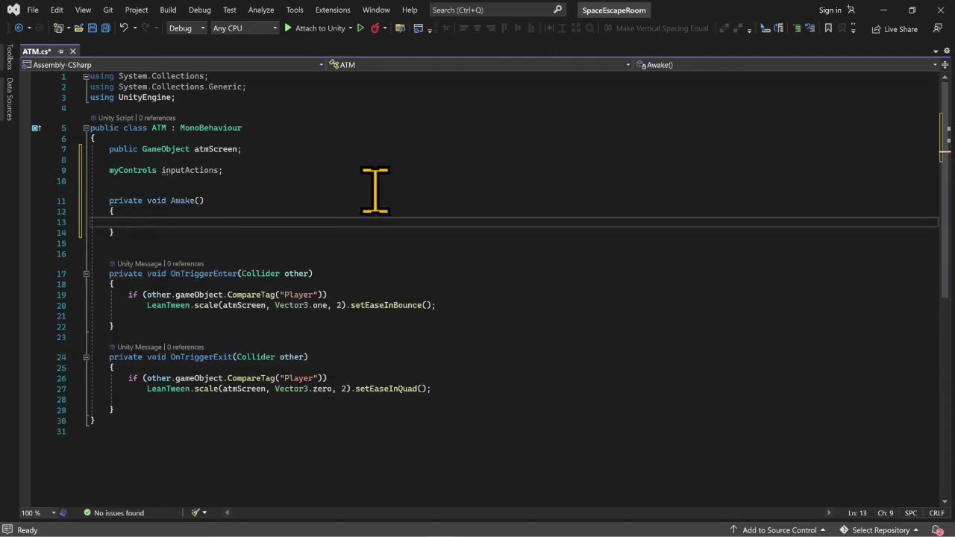
- Instantiate the controls inside Awake with "inputActions = new myControls();"
type("ino")
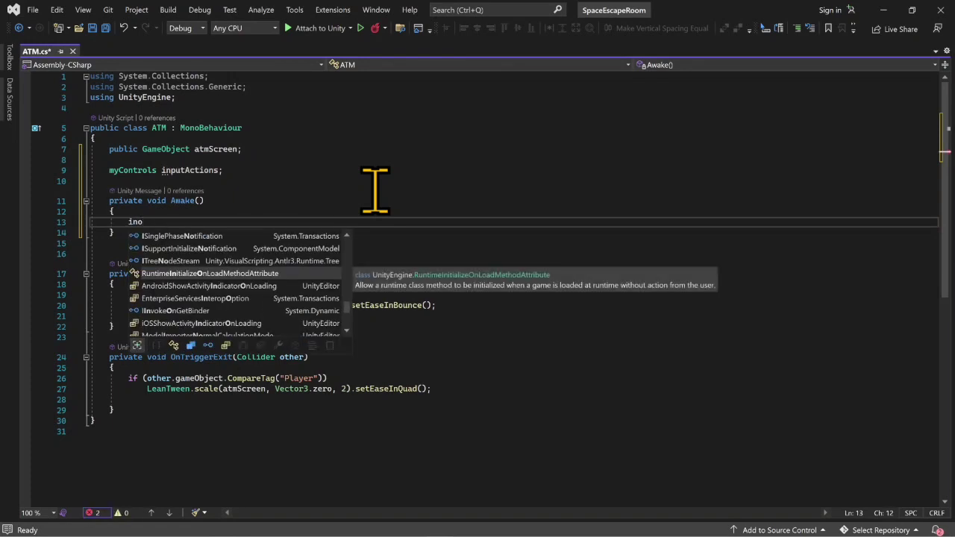
key("BackSpace")
type("putActions")
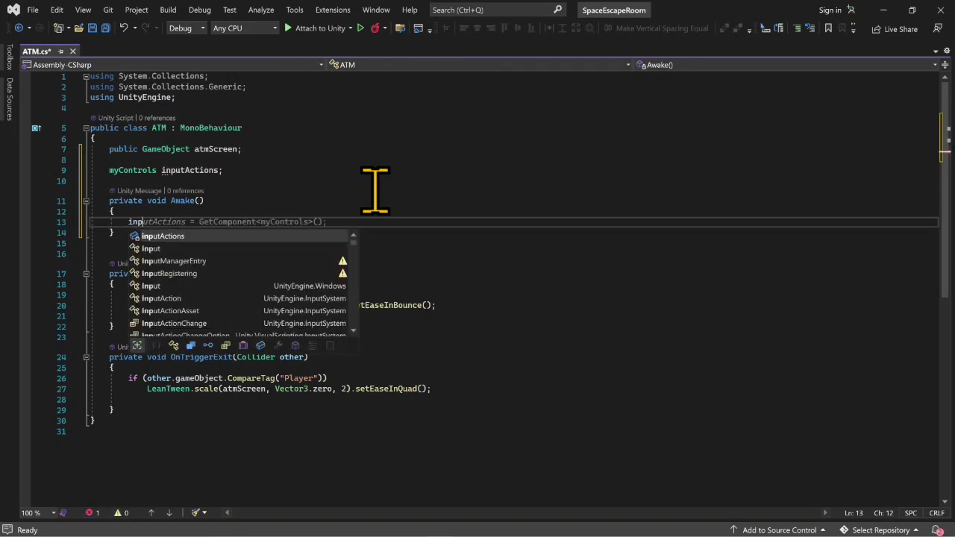
key("Tab")
type("= new")
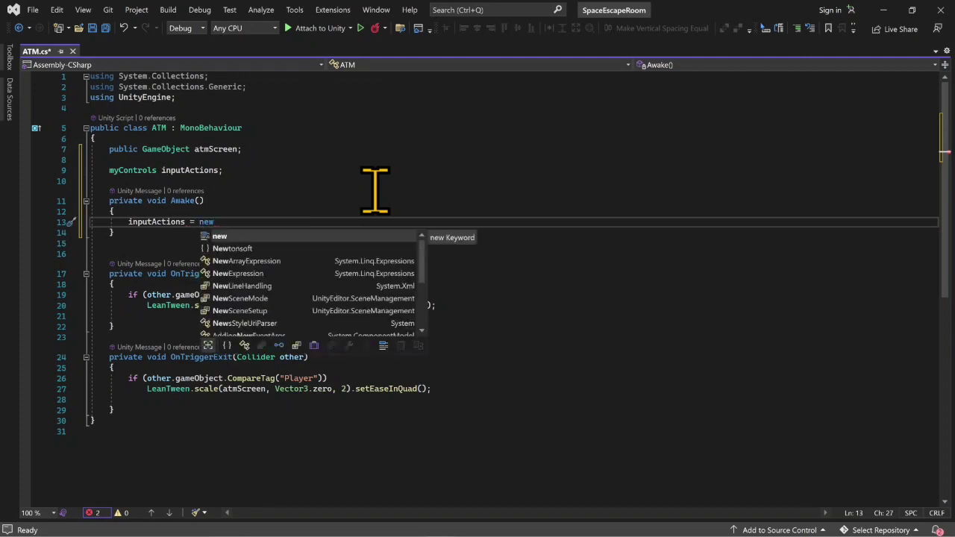
type(" my")
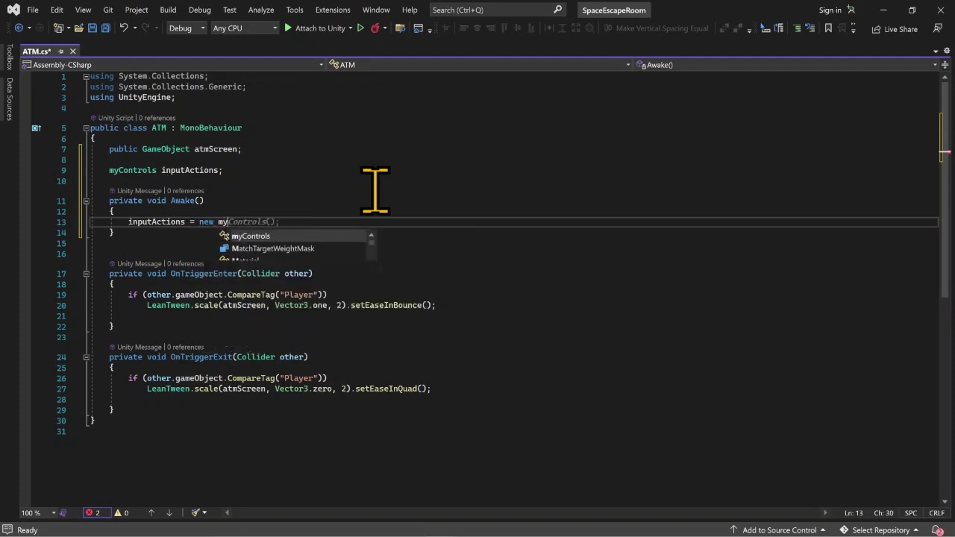
key("Tab")
type("();")
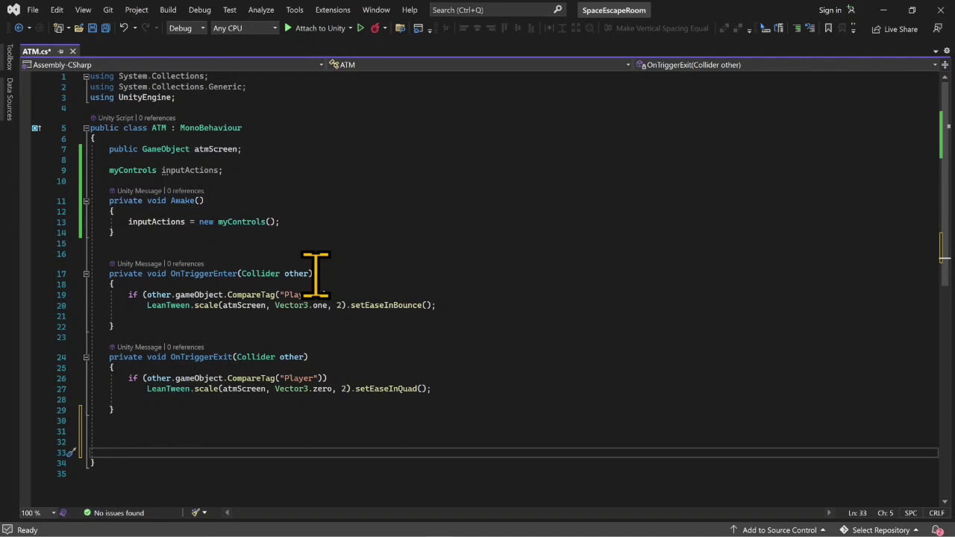
- Add an empty public void OnEnable() method below OnTriggerExit at the end of the ATM class
type("publ")
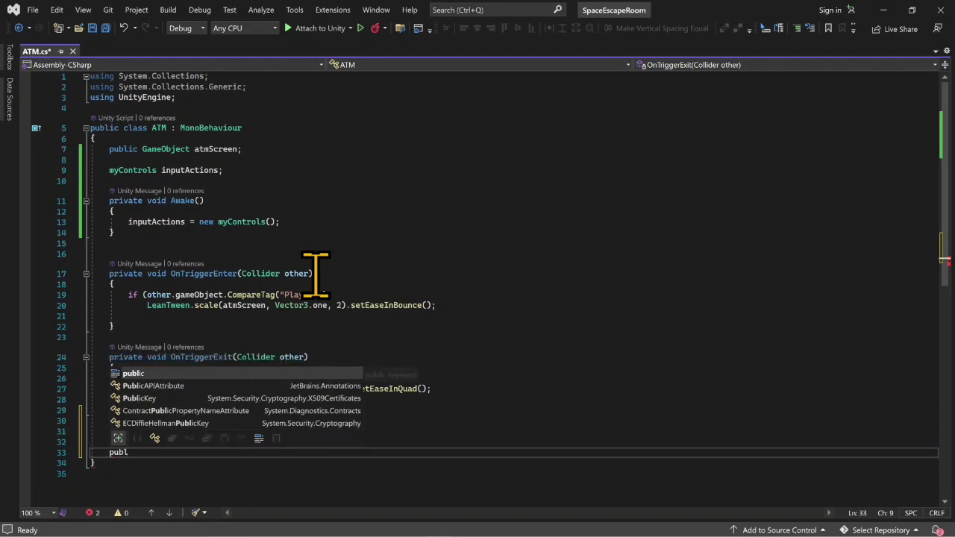
type("ic void onen")
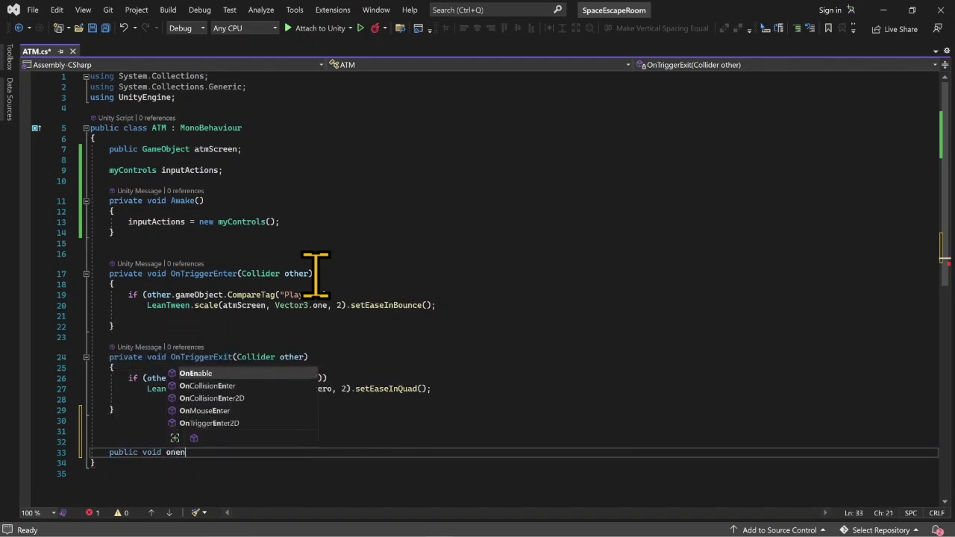
key("Tab")
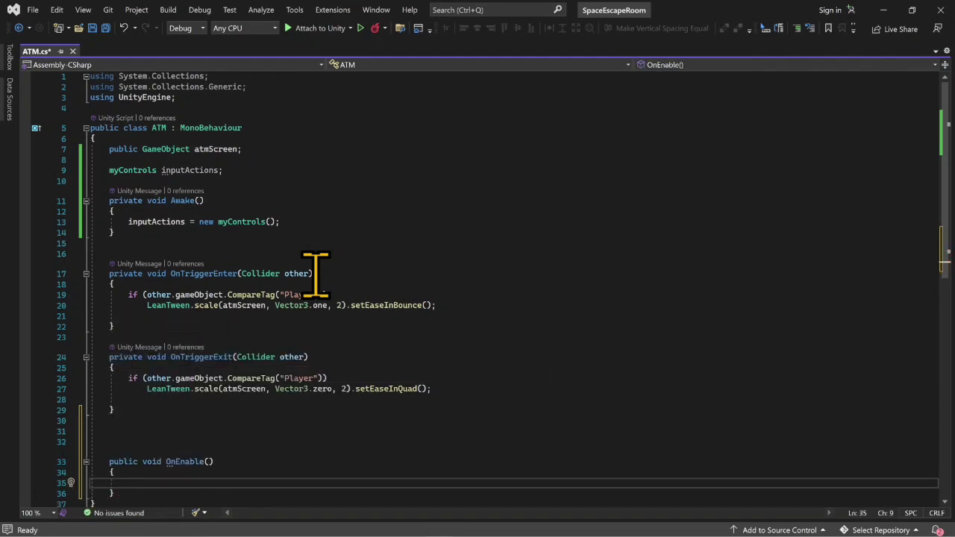
- Enable the Player action map inside OnEnable with "inputActions.Player.Enable();"
type("inp")
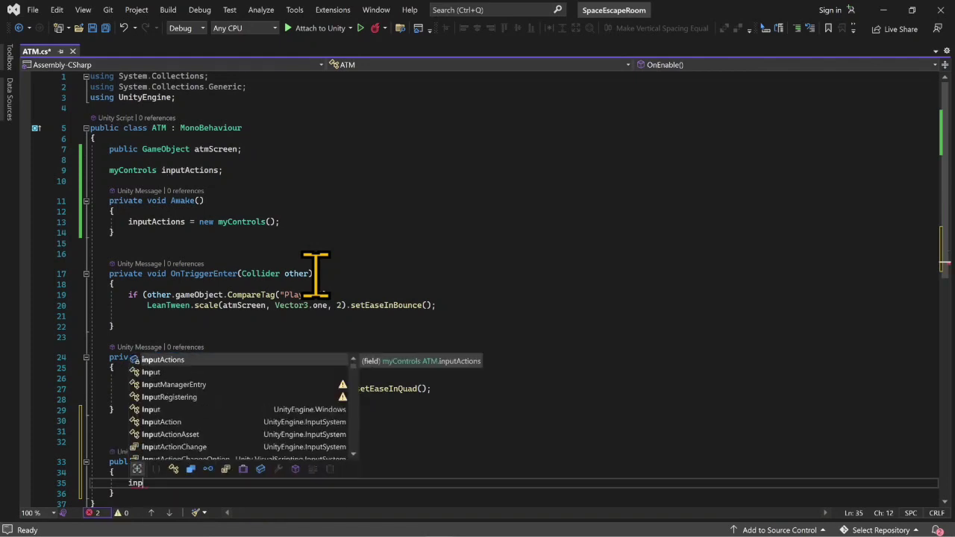
key("Tab")
type(".pl")
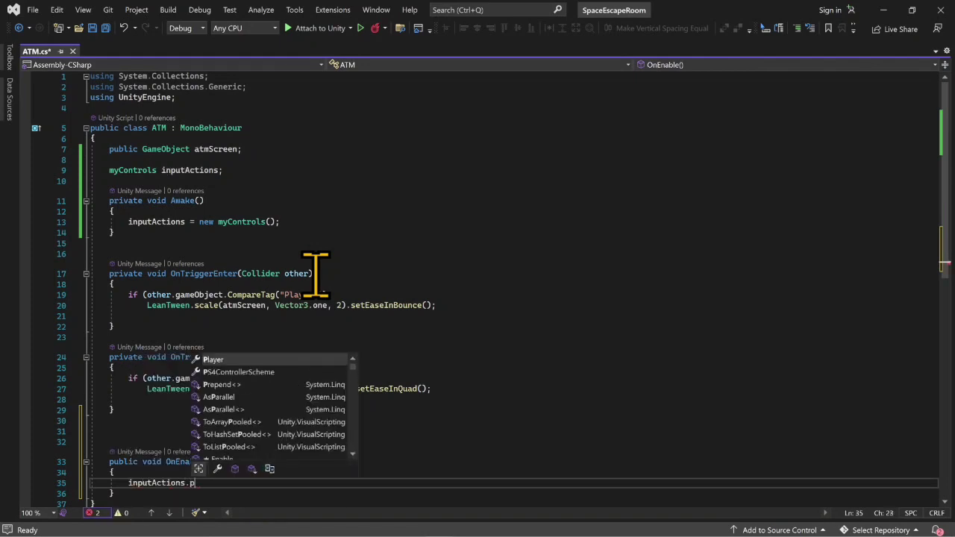
key("Tab")
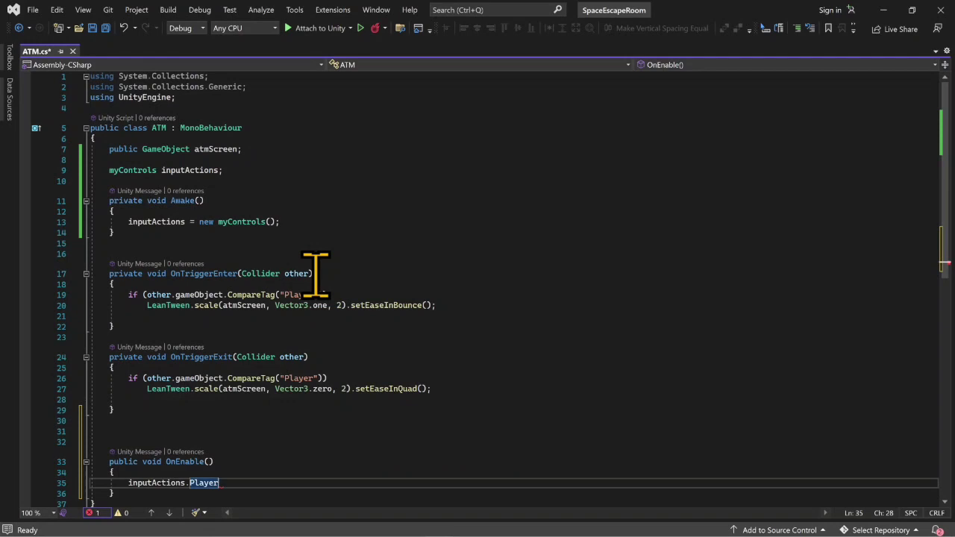
type(".Play")
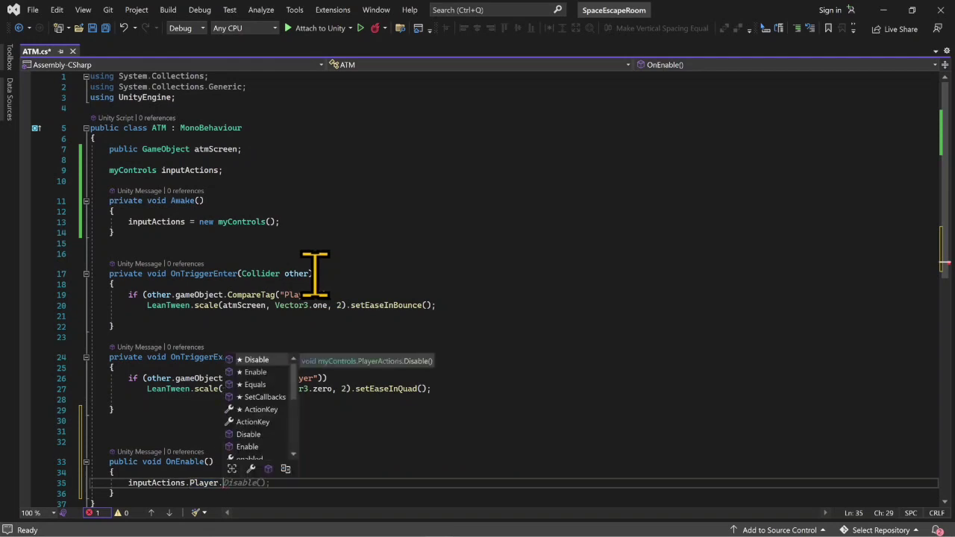
type("e")
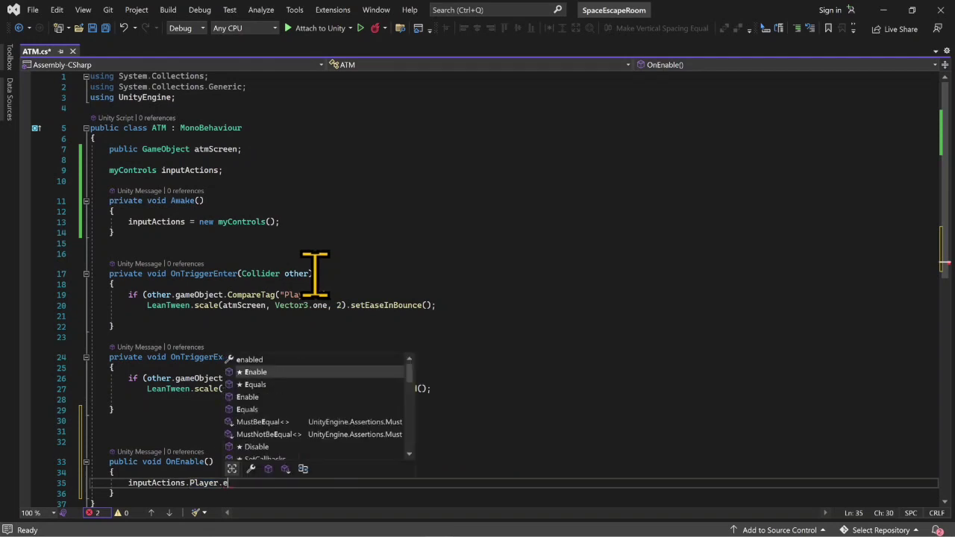
key("Tab")
type("();")
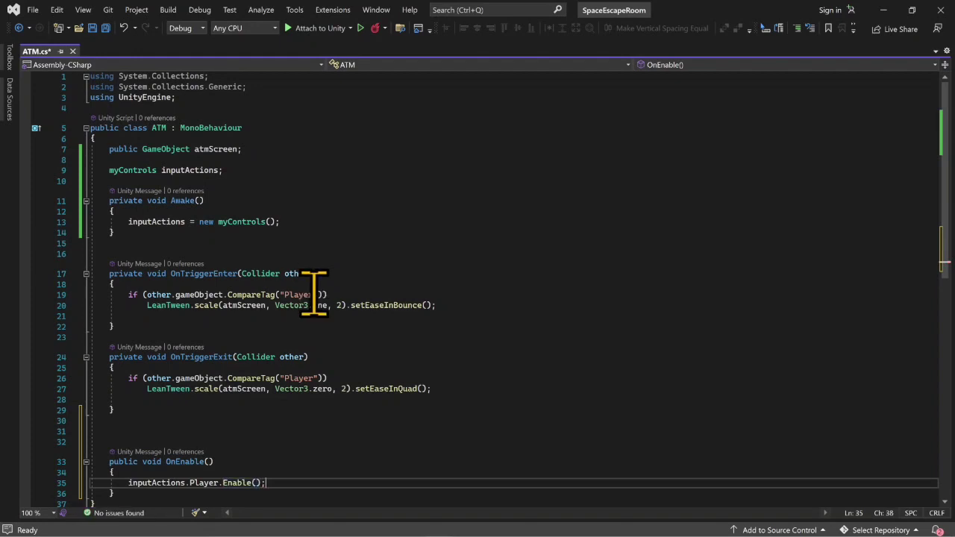
- Add an empty public void OnDisable() method below OnEnable at the end of the ATM class
scroll(249, 299, "down", 3)
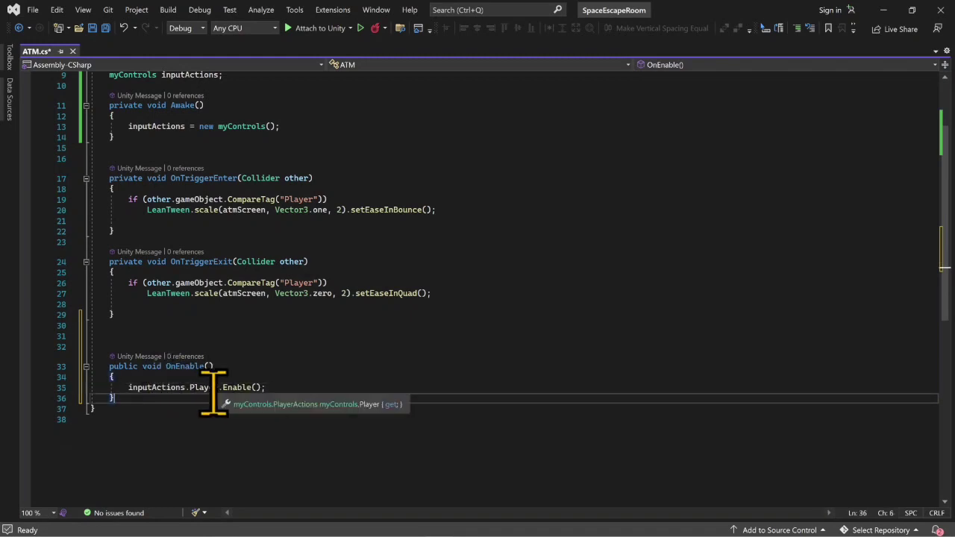
left_click(213, 397)
key("Return")
key("Return")
type("public")
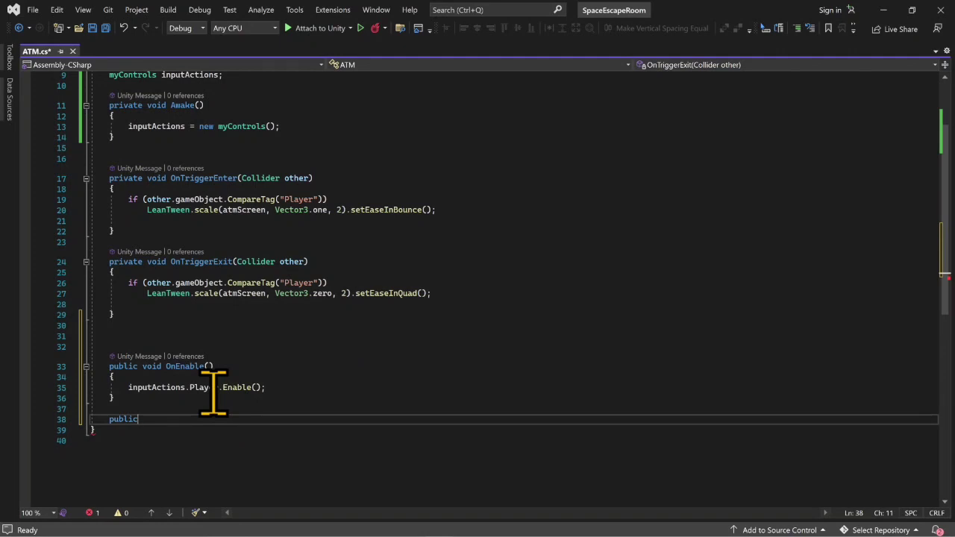
type(" void OnDi")
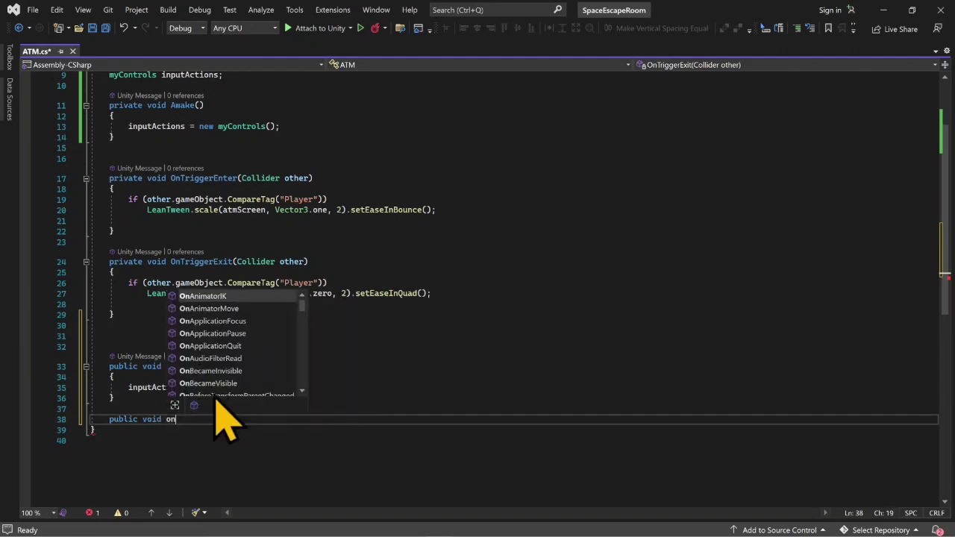
key("Tab")
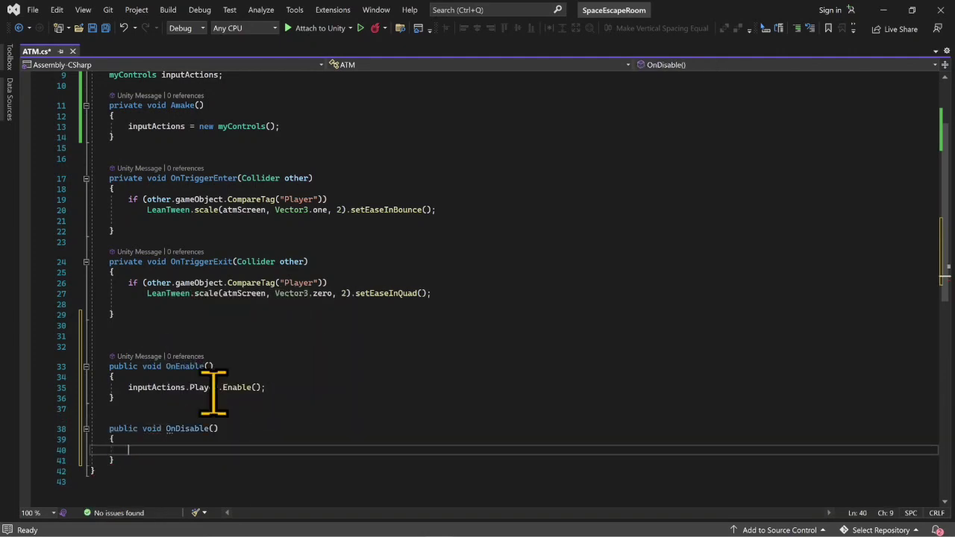
- Disable the Player action map inside OnDisable with "inputActions.Player.Disable();"
type("inputActions.")
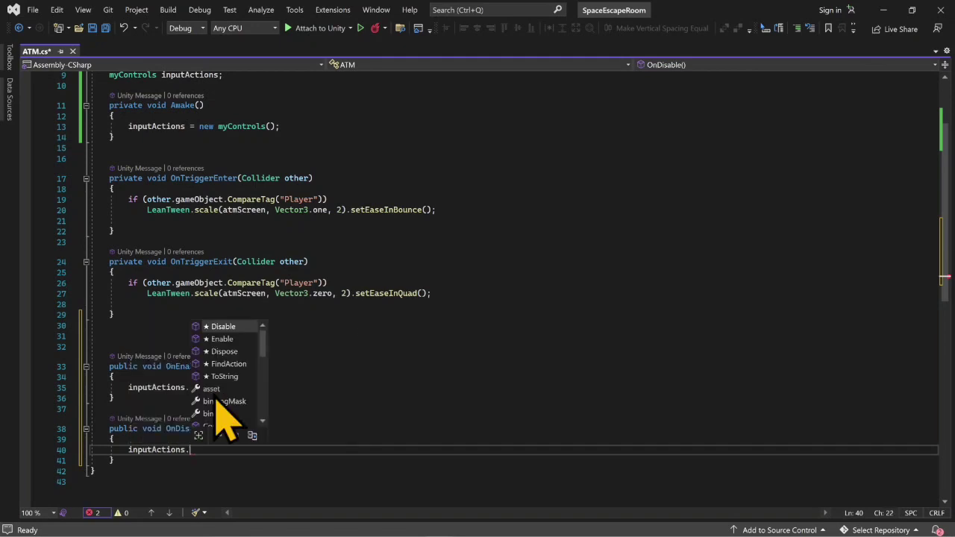
type("Player.")
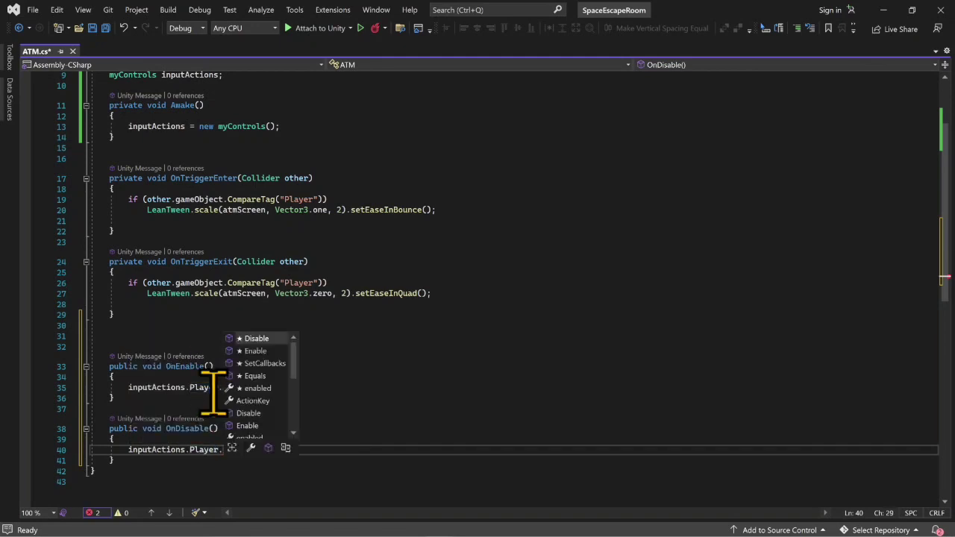
type("Di")
key("Tab")
type("();")
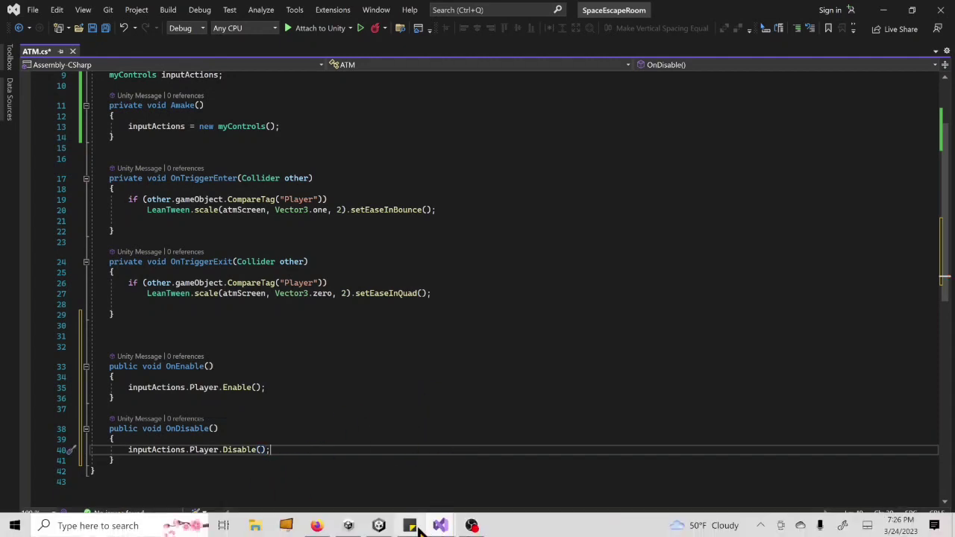
- Switch to the Unity editor and add a new action map beside Player in the StarterAssets input actions
left_click(379, 525)
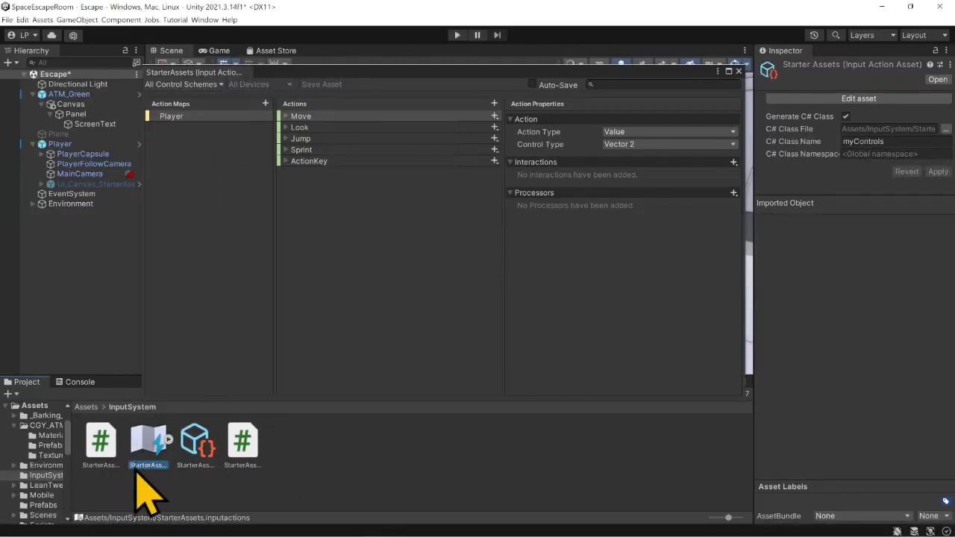
left_click(170, 119)
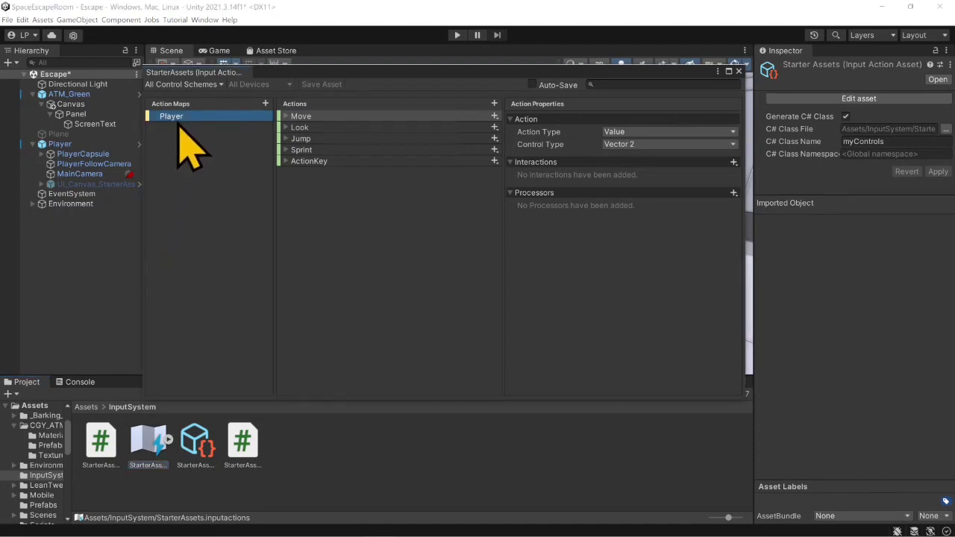
left_click(266, 105)
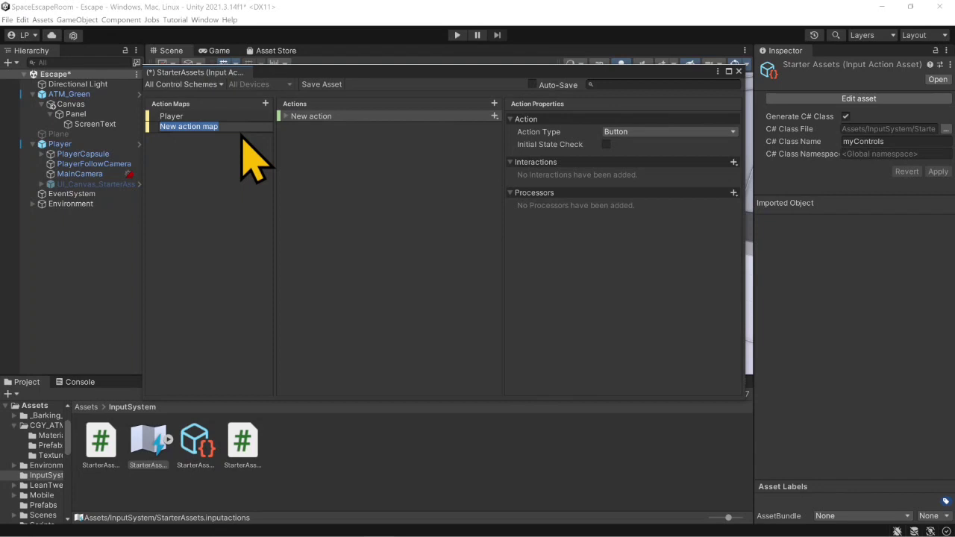
left_click(197, 147)
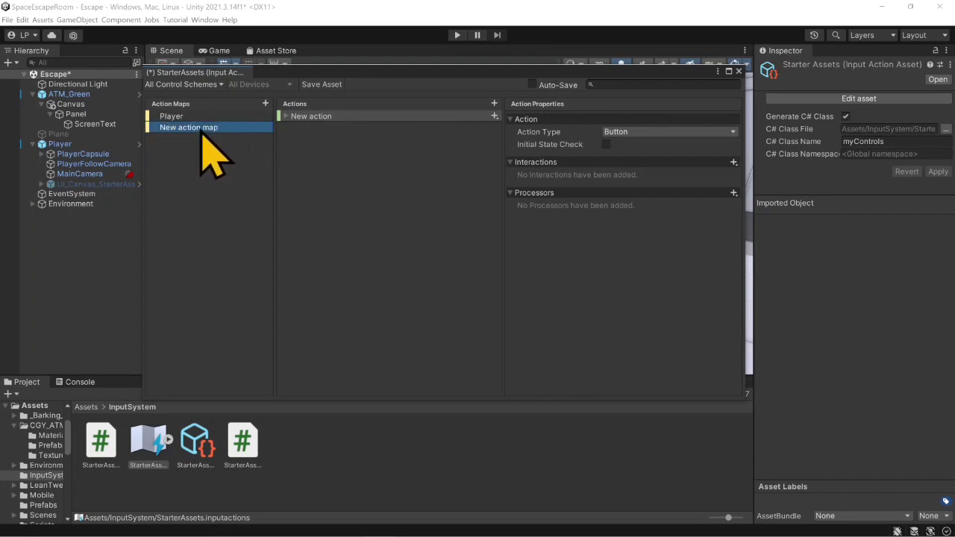
double_click(200, 128)
left_click(201, 163)
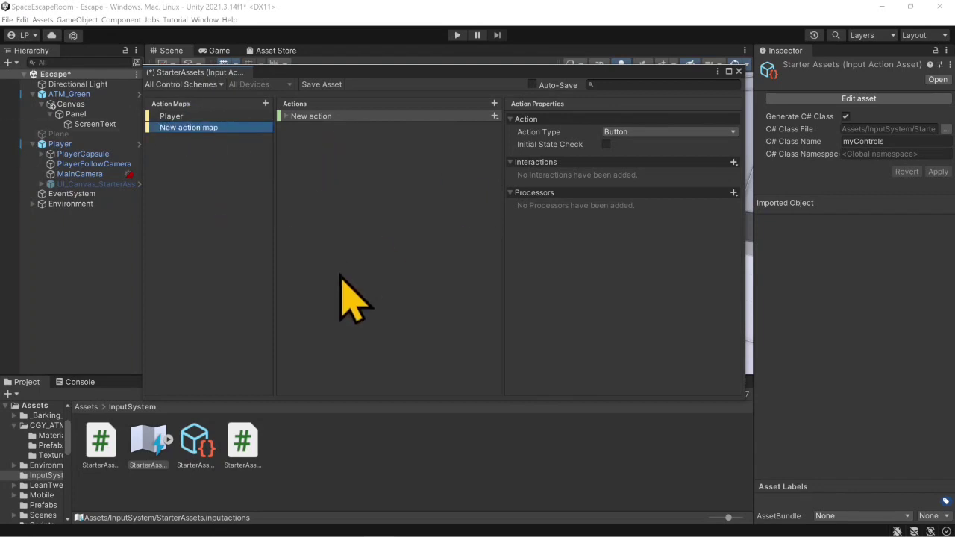
- Delete the newly added action map and select the Player action map again
right_click(212, 131)
left_click(254, 195)
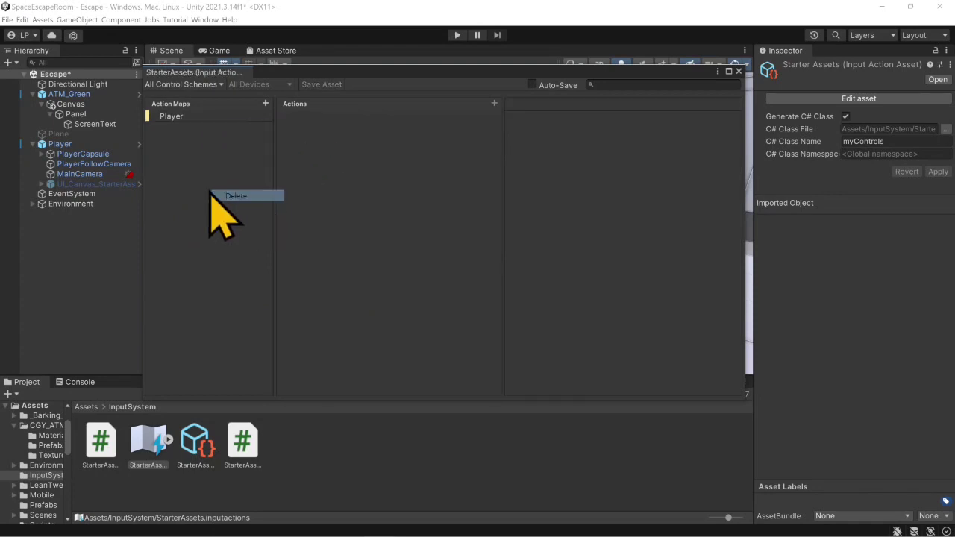
left_click(226, 118)
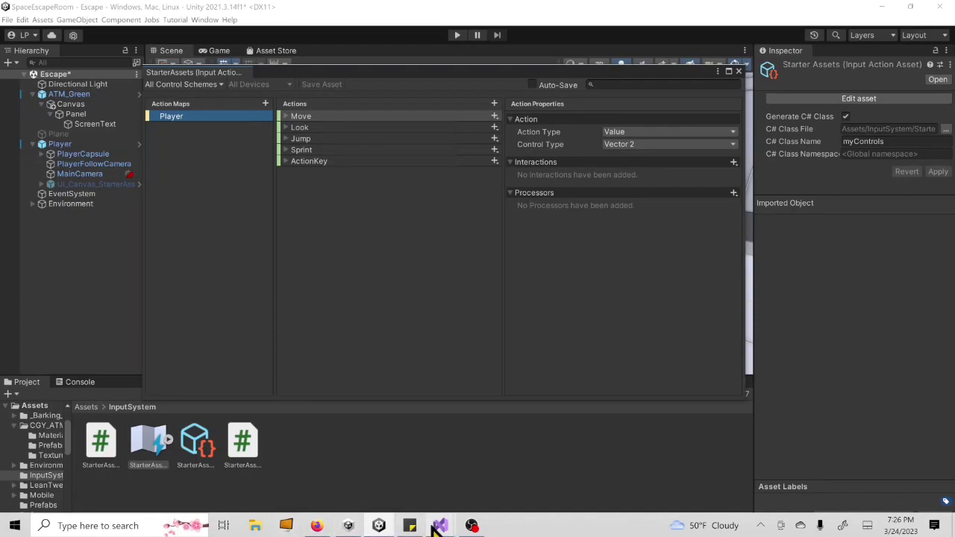
- Switch back to the ATM script in Visual Studio and insert two blank lines below the OnTriggerExit method
mouse_move(441, 525)
left_click(473, 461)
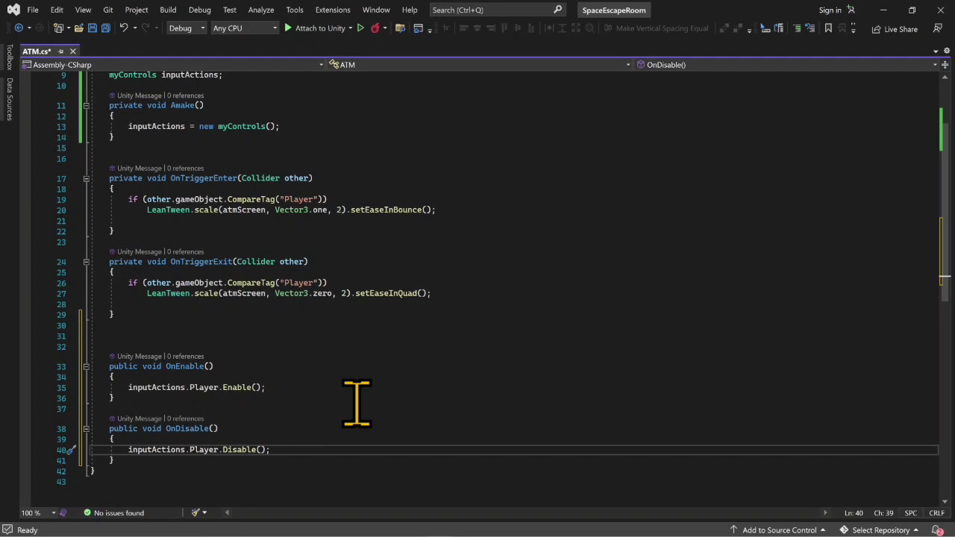
left_click(156, 315)
key("Return")
key("Return")
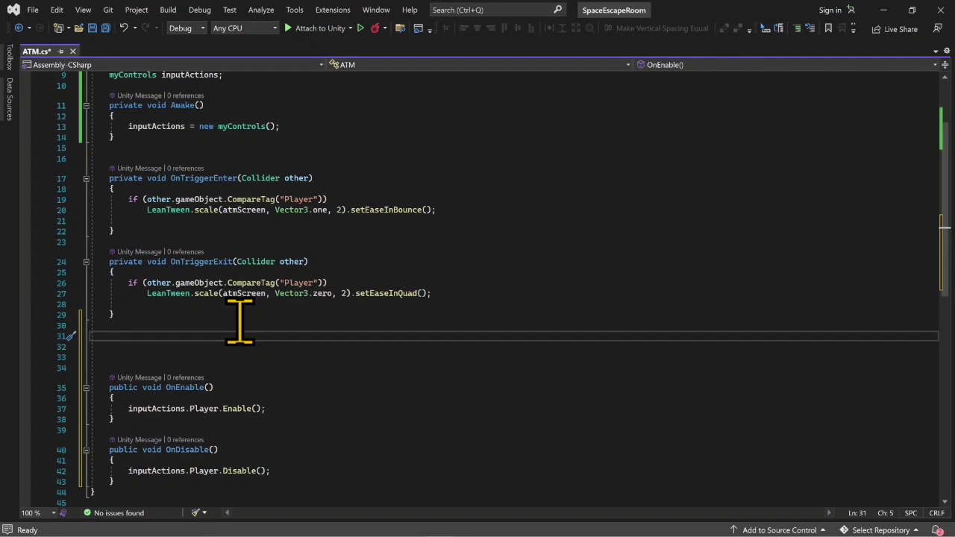
type("public ")
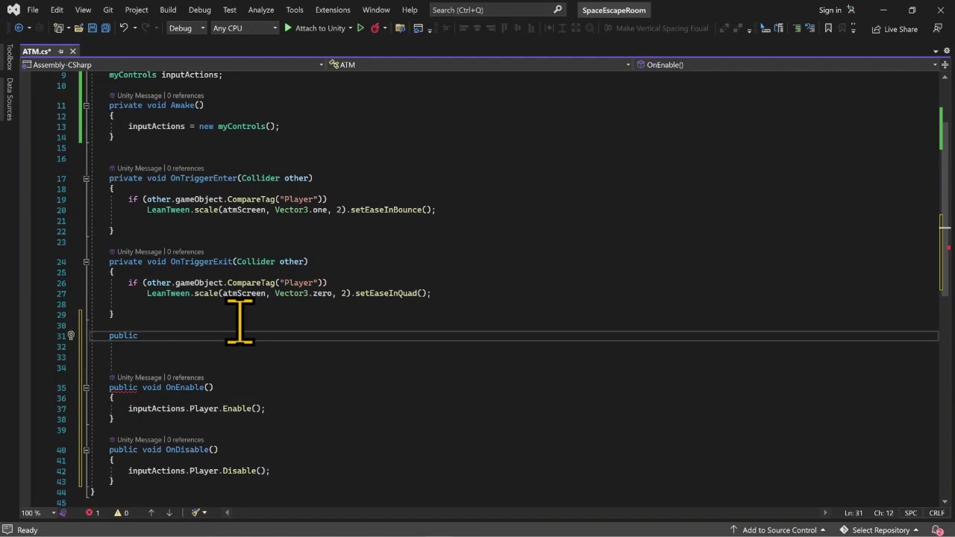
type("voi")
key("BackSpace")
key("BackSpace")
key("BackSpace")
key("BackSpace")
key("BackSpace")
key("BackSpace")
key("BackSpace")
key("BackSpace")
key("BackSpace")
key("BackSpace")
key("BackSpace")
key("BackSpace")
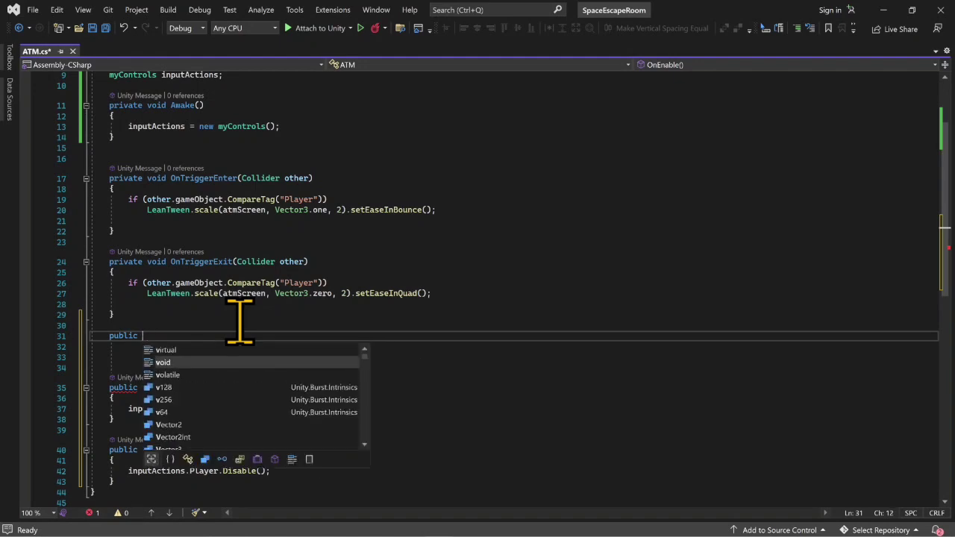
key("BackSpace")
key("BackSpace")
key("BackSpace")
key("BackSpace")
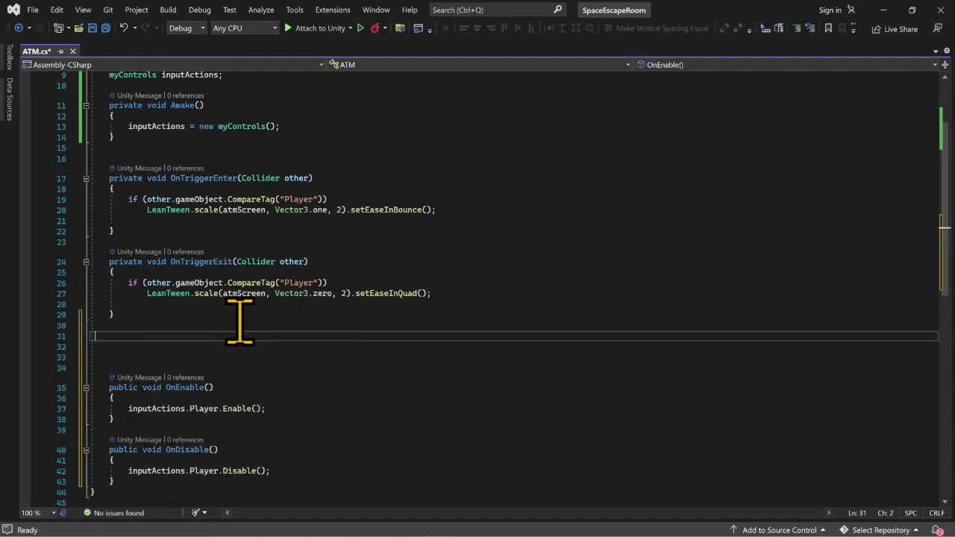
- Add an empty private void OnTriggerStay(Collider other) method below OnTriggerExit
key("Return")
key("Return")
type("prin")
key("BackSpace")
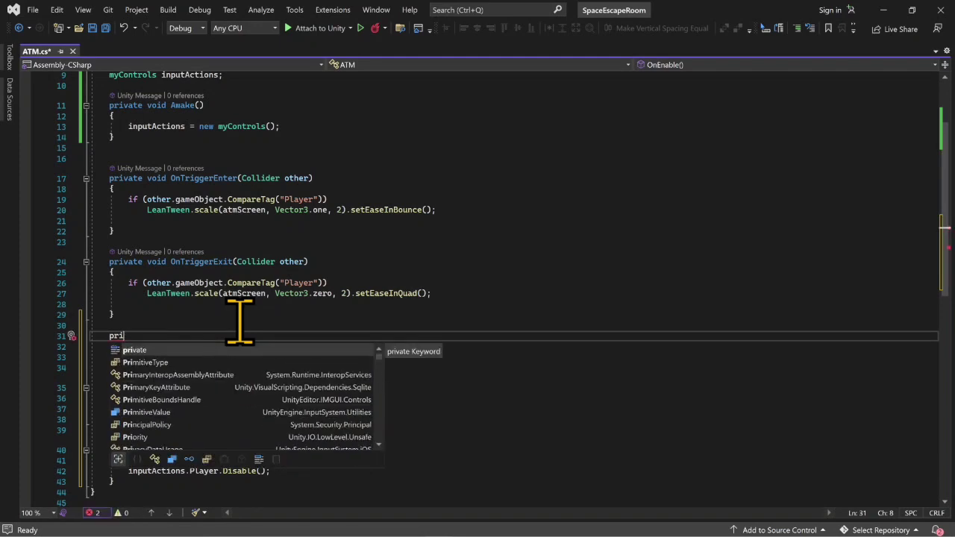
key("Tab")
type("void on")
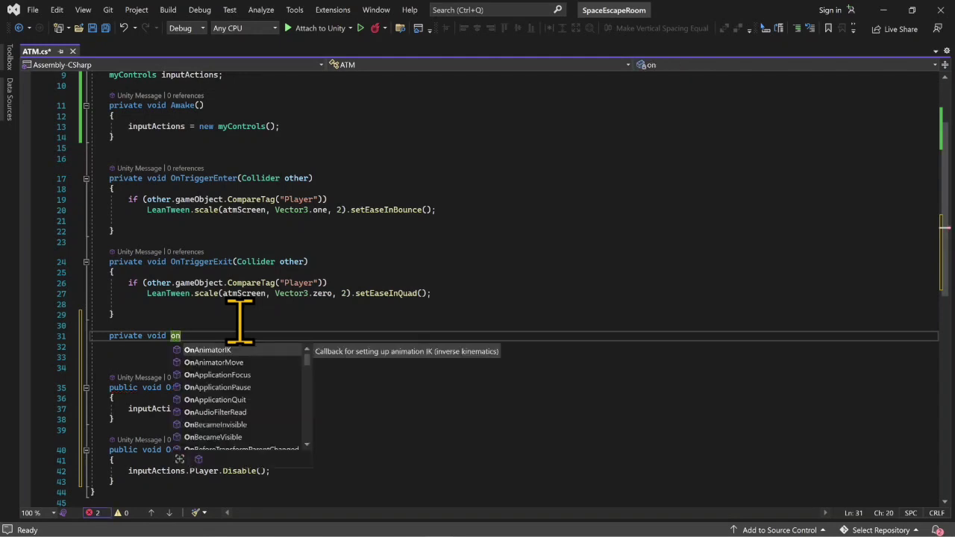
type("tr")
key("Down")
key("Down")
key("Tab")
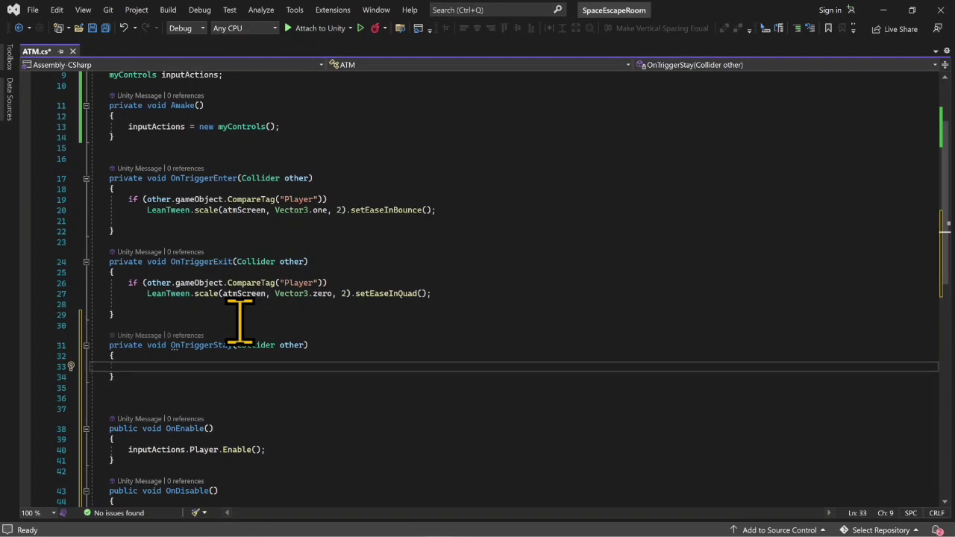
type("if(o")
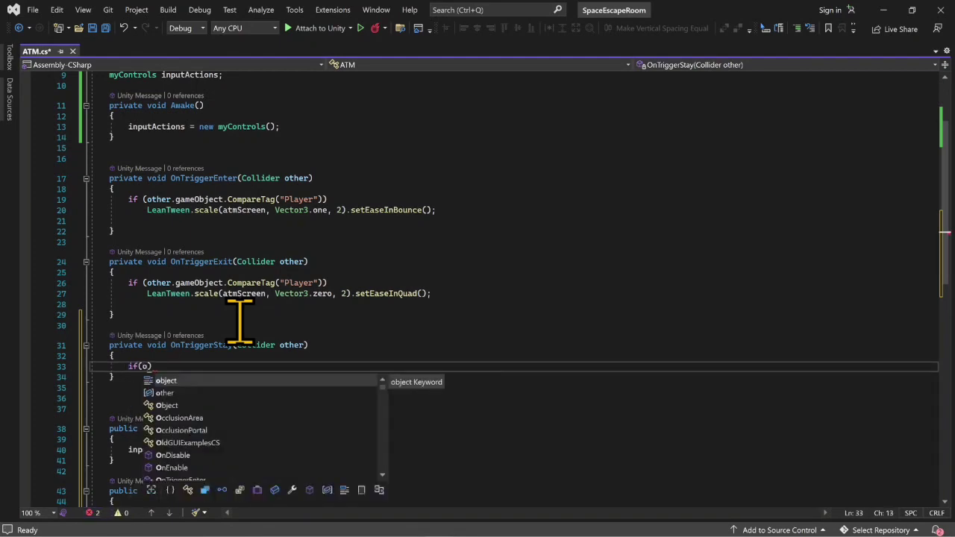
key("BackSpace")
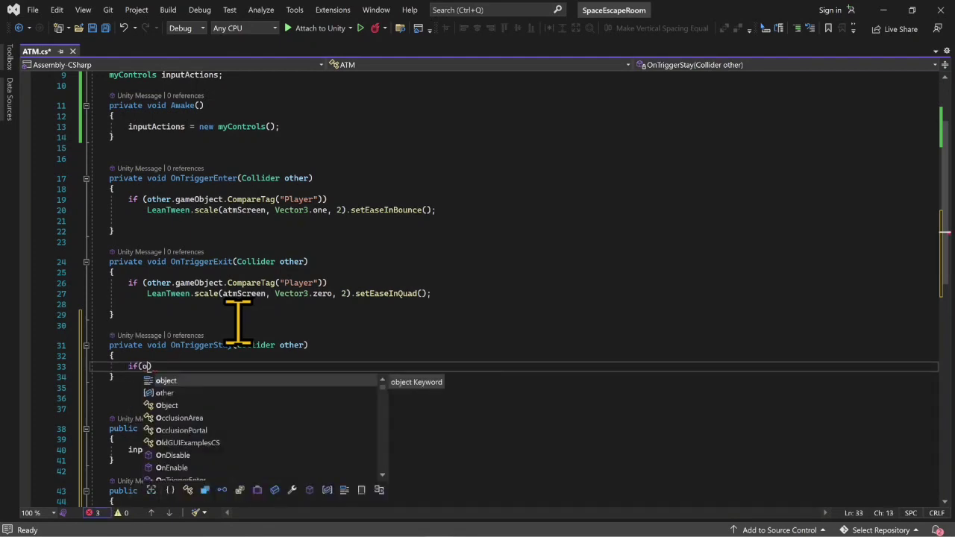
key("BackSpace")
key("BackSpace")
key("BackSpace")
key("BackSpace")
key("BackSpace")
key("BackSpace")
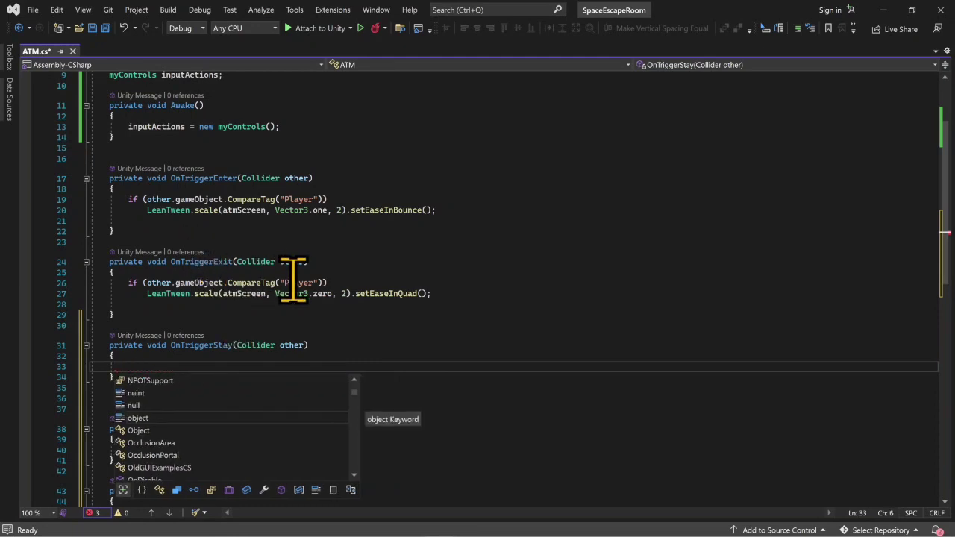
- Copy the "if (other.gameObject.CompareTag("Player"))" check from OnTriggerExit into OnTriggerStay and give it an empty braced block
left_click_drag(331, 284, 131, 284)
key("ctrl+c")
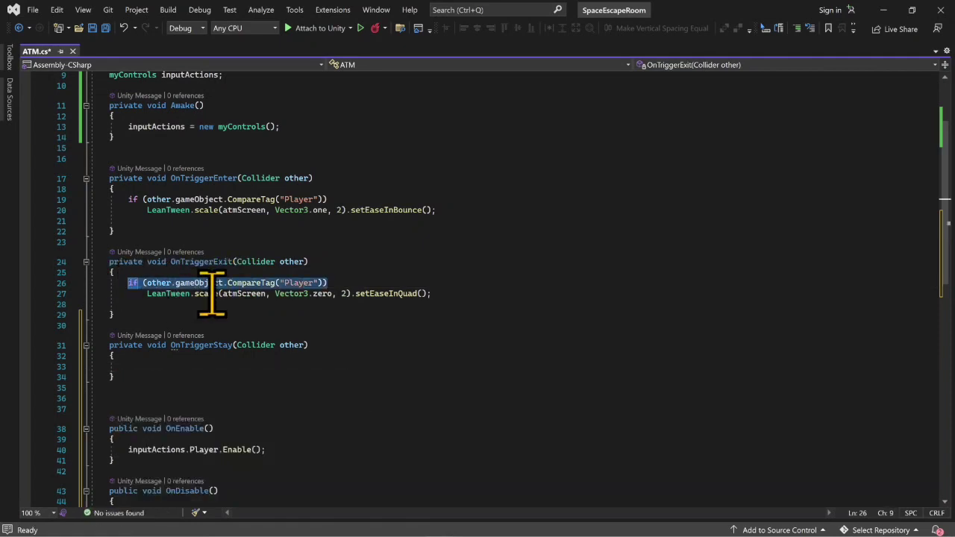
left_click(158, 365)
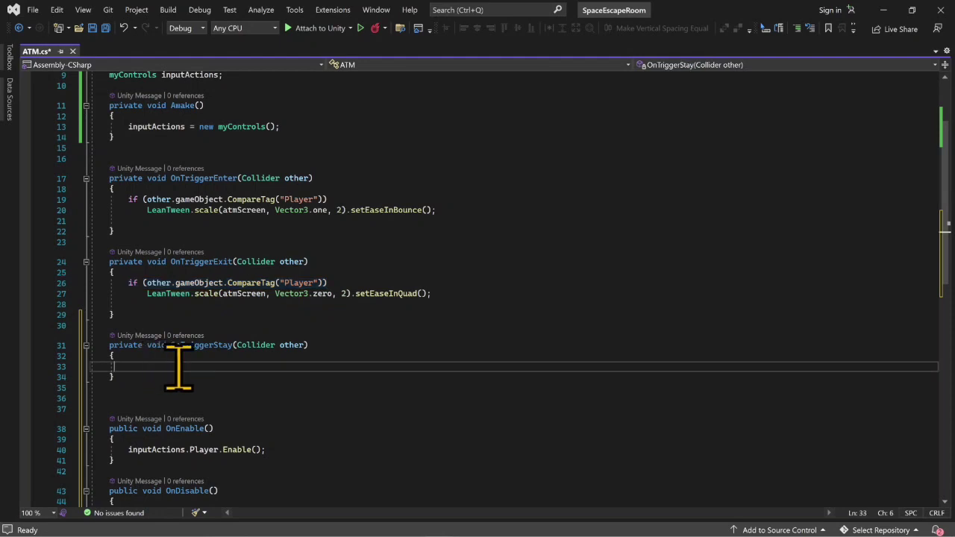
key("Return")
key("ctrl+v")
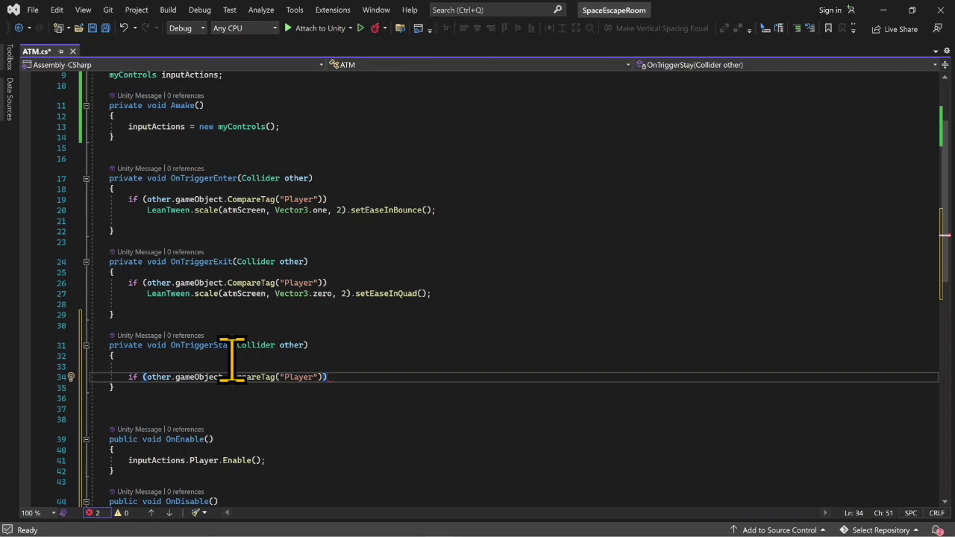
type("{")
key("Return")
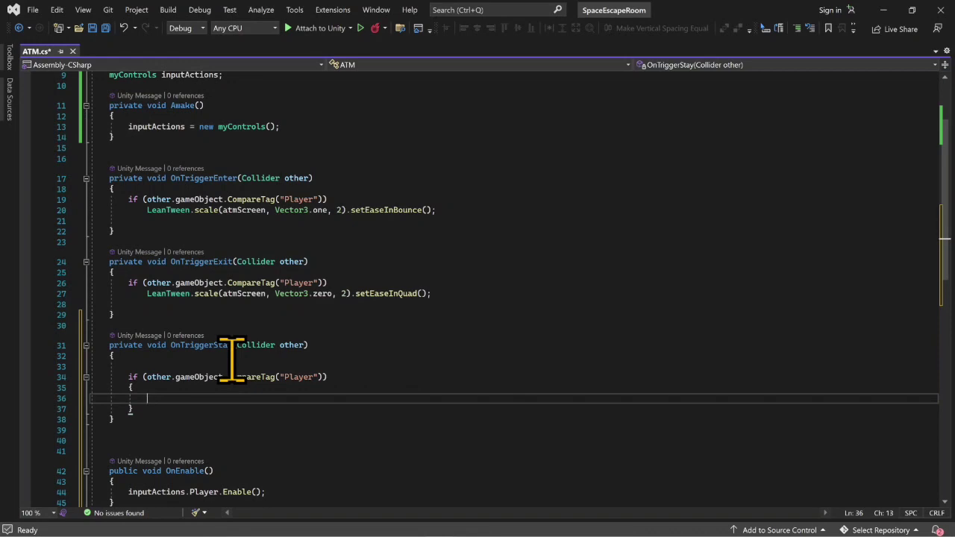
- Start a nested if condition on "inputActions.Player" inside the player tag check in OnTriggerStay
type("if")
type("(")
type("in")
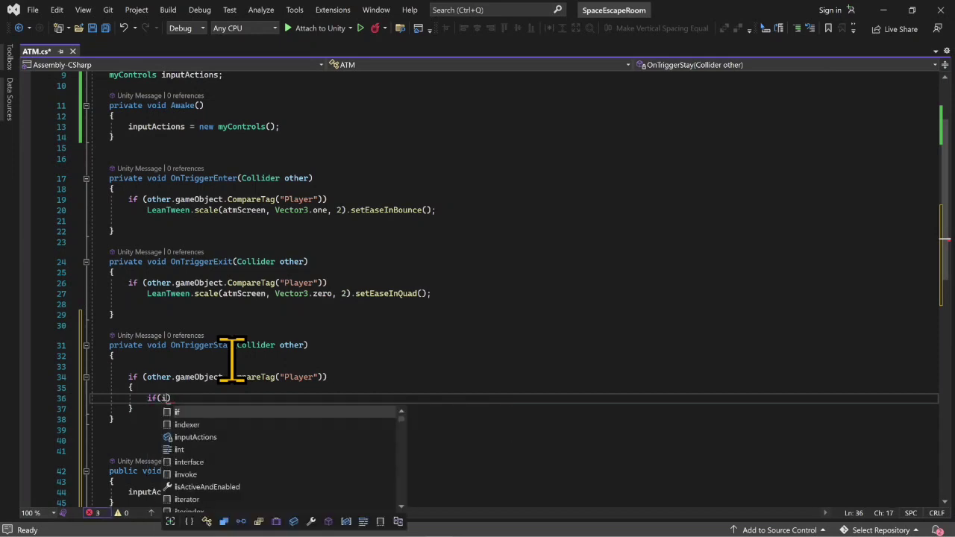
key("Tab")
type(".")
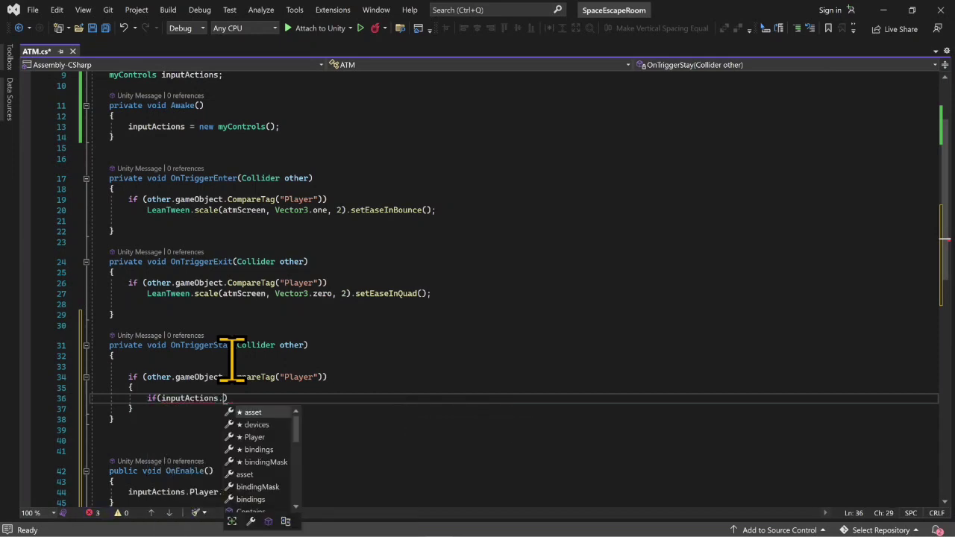
type("play")
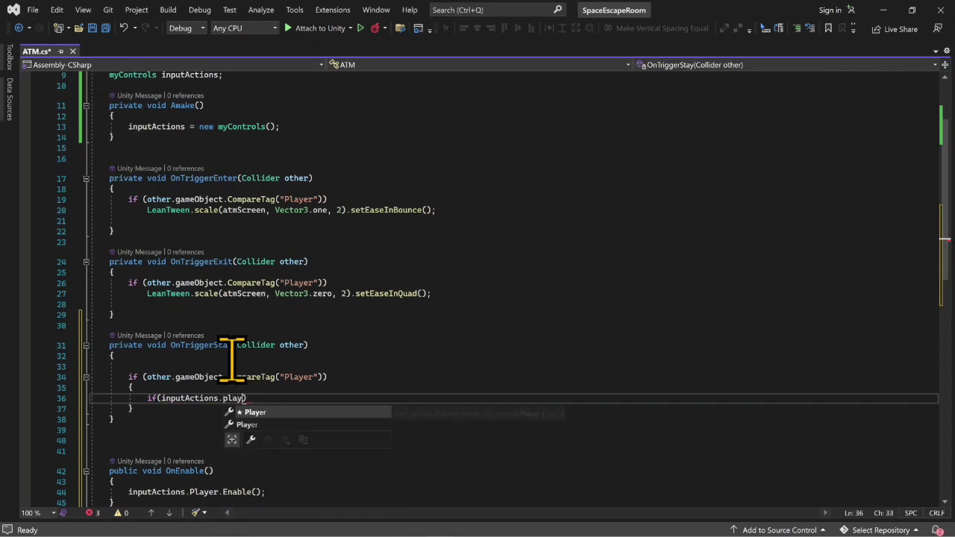
key("Tab")
type(".ac")
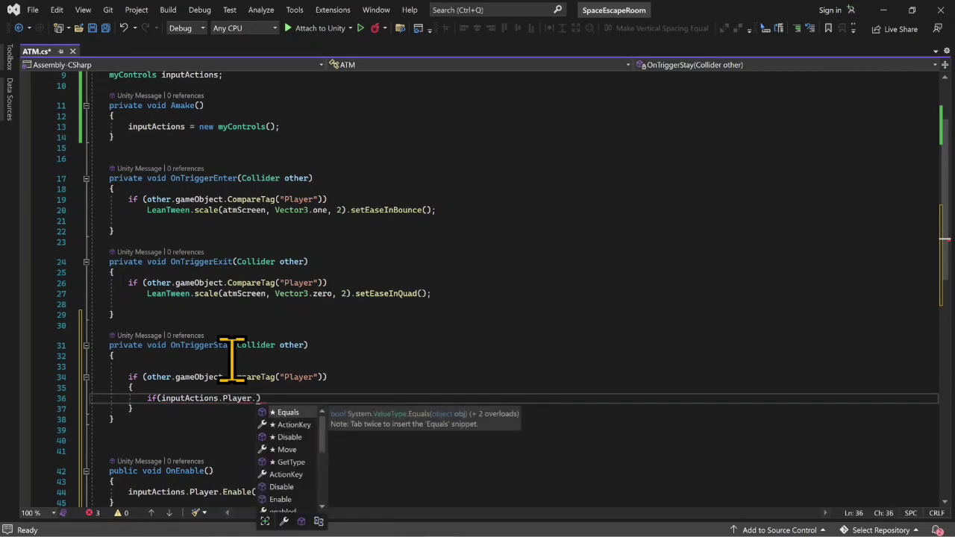
type("t")
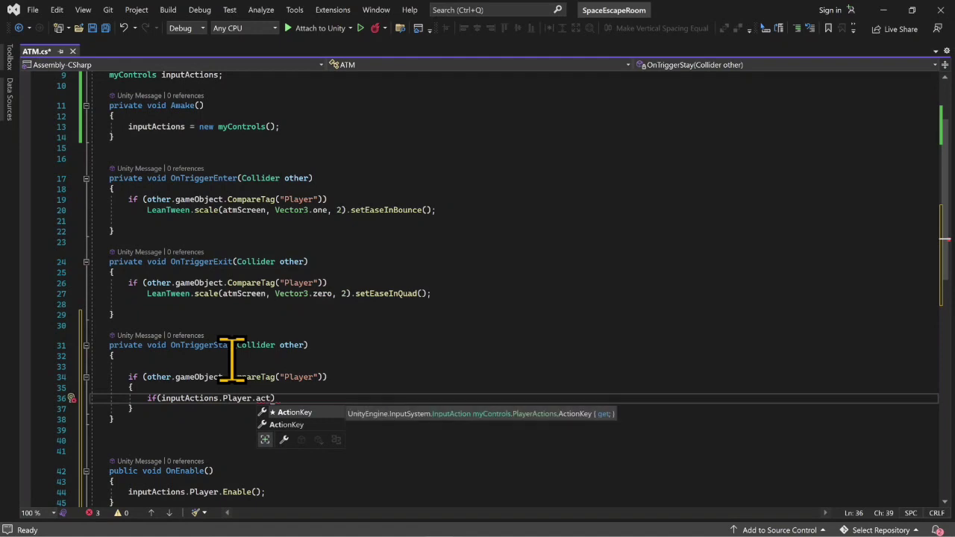
key("BackSpace")
key("BackSpace")
key("BackSpace")
key("BackSpace")
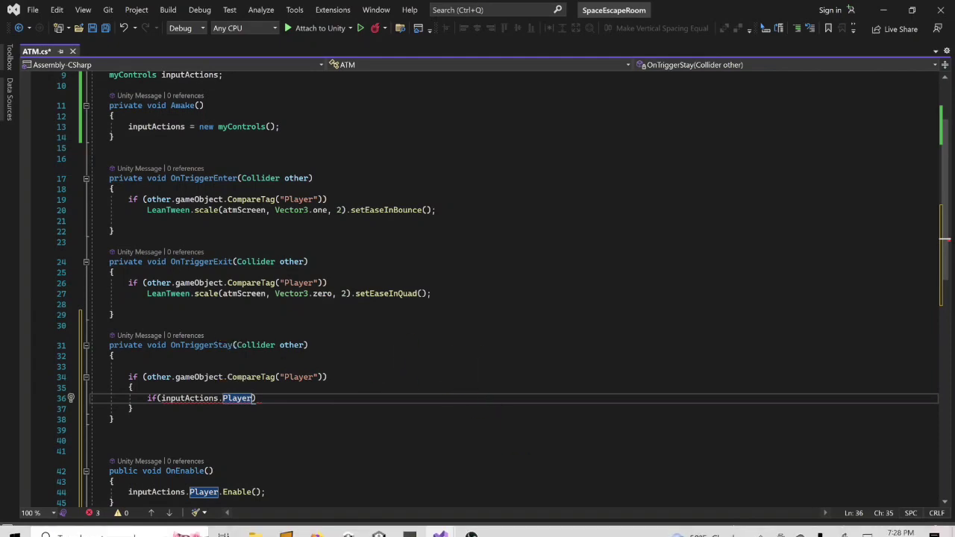
- Check the Player map's action names in Unity's StarterAssets input actions, and return to the ATM script in Visual Studio
mouse_move(426, 531)
left_click(379, 525)
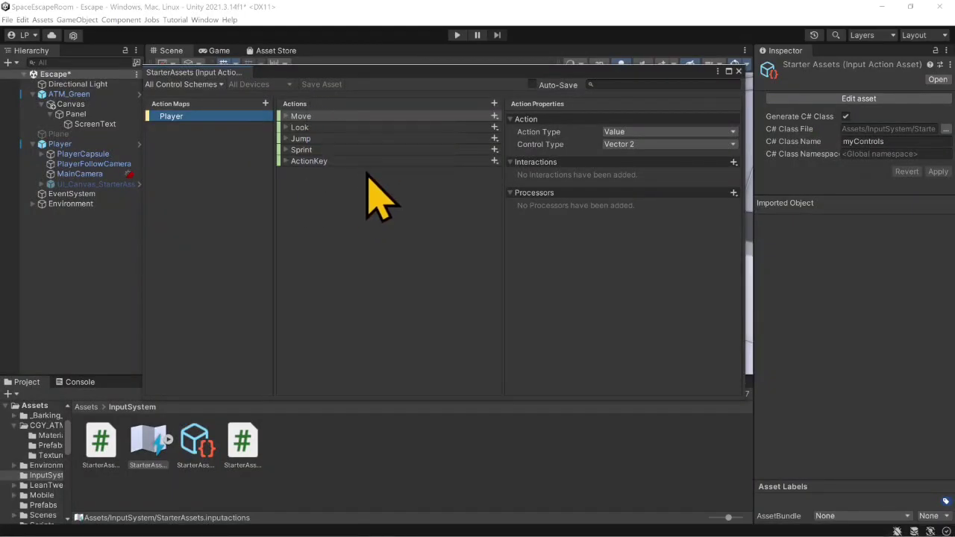
mouse_move(408, 531)
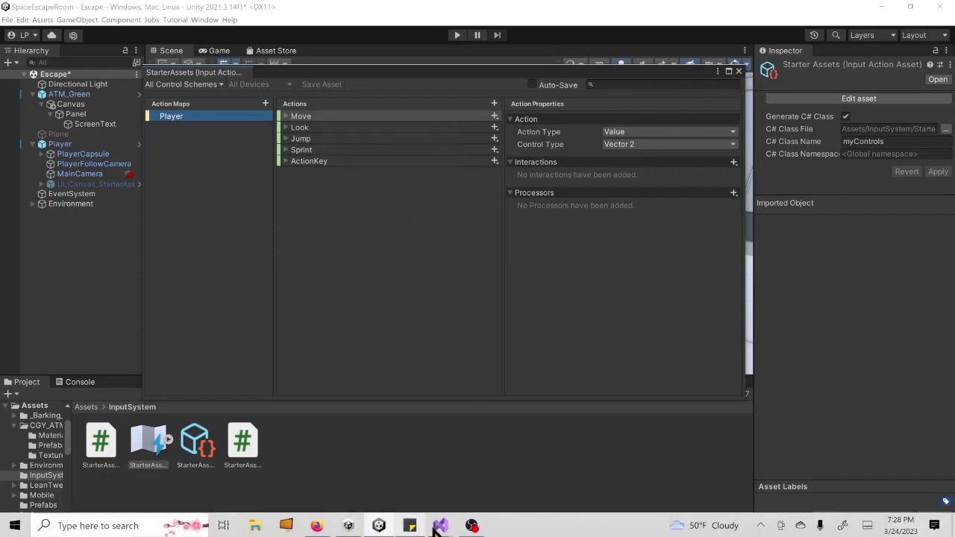
mouse_move(440, 525)
left_click(458, 467)
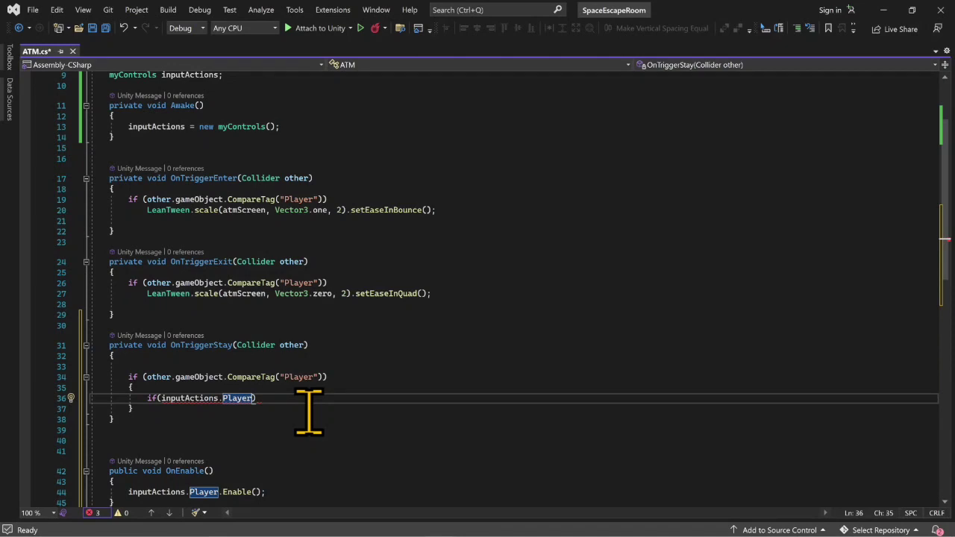
type(".mo")
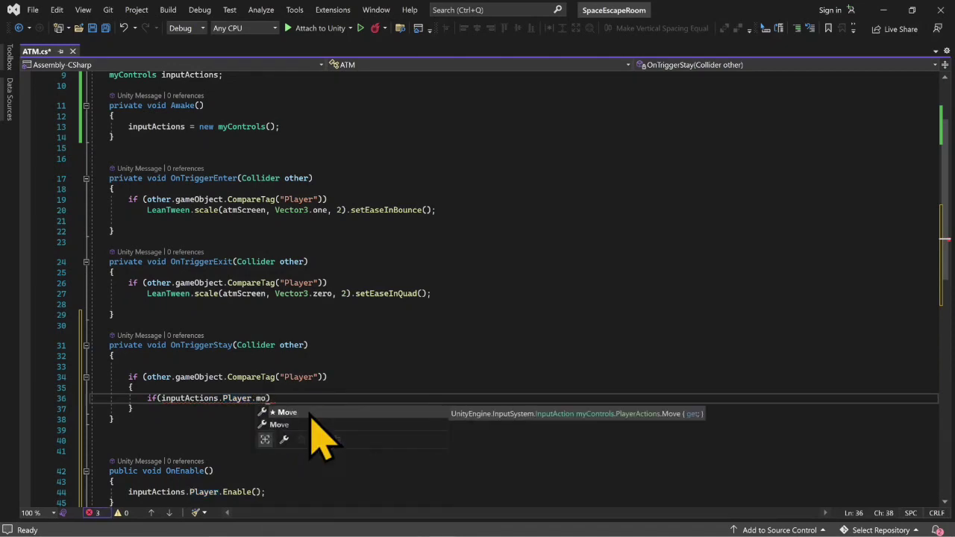
key("BackSpace")
key("BackSpace")
key("BackSpace")
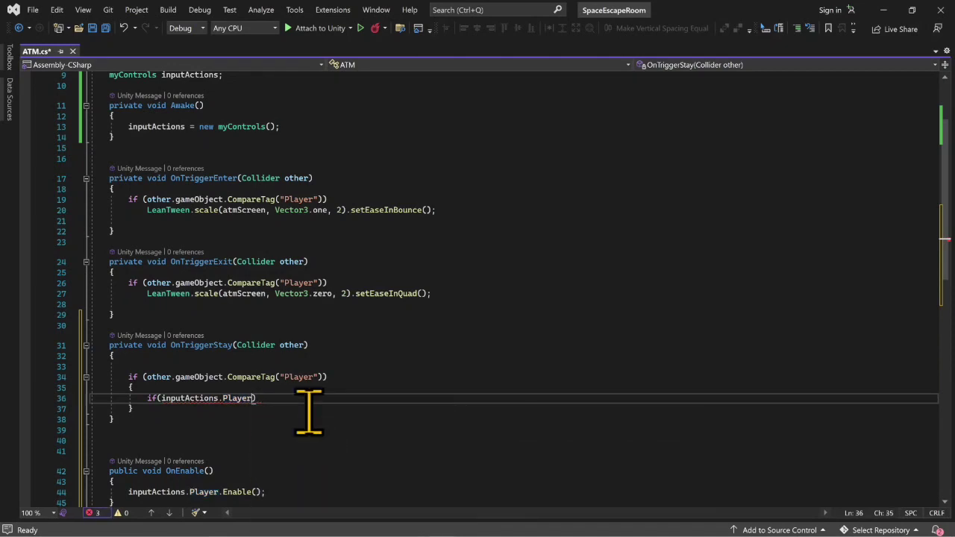
type(".spr")
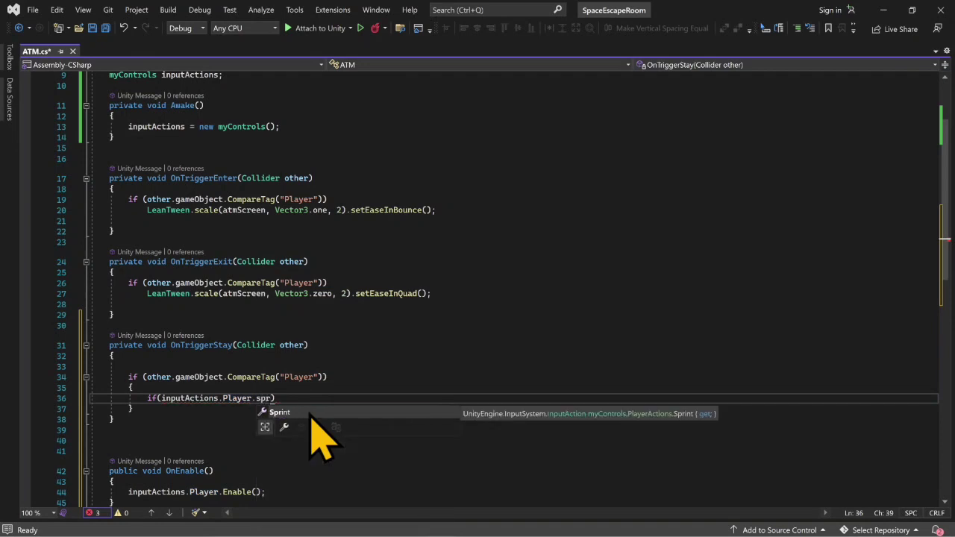
key("BackSpace")
key("BackSpace")
key("BackSpace")
key("BackSpace")
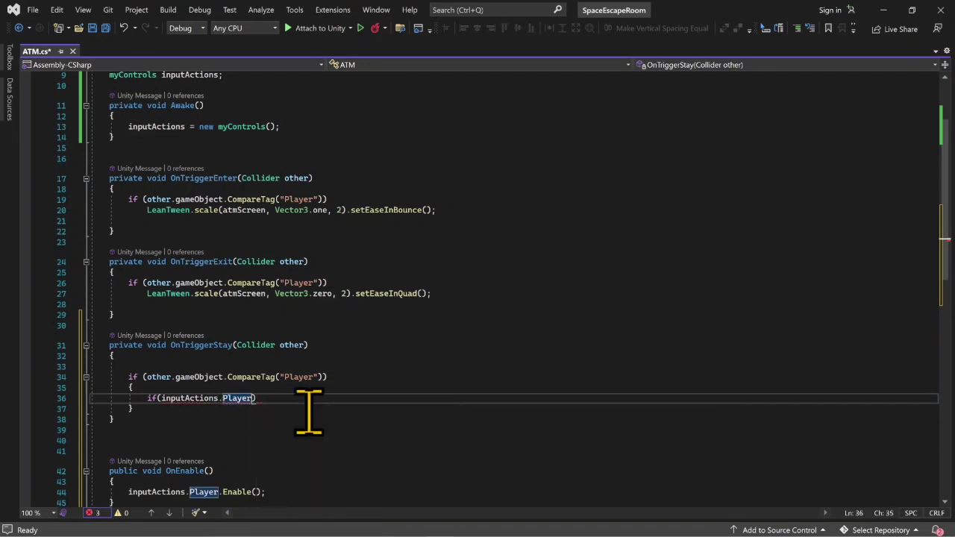
- Complete the nested if condition as inputActions.Player.ActionKey.WasPerformedThisFrame() and give it an empty braced block
type(".ActionKey")
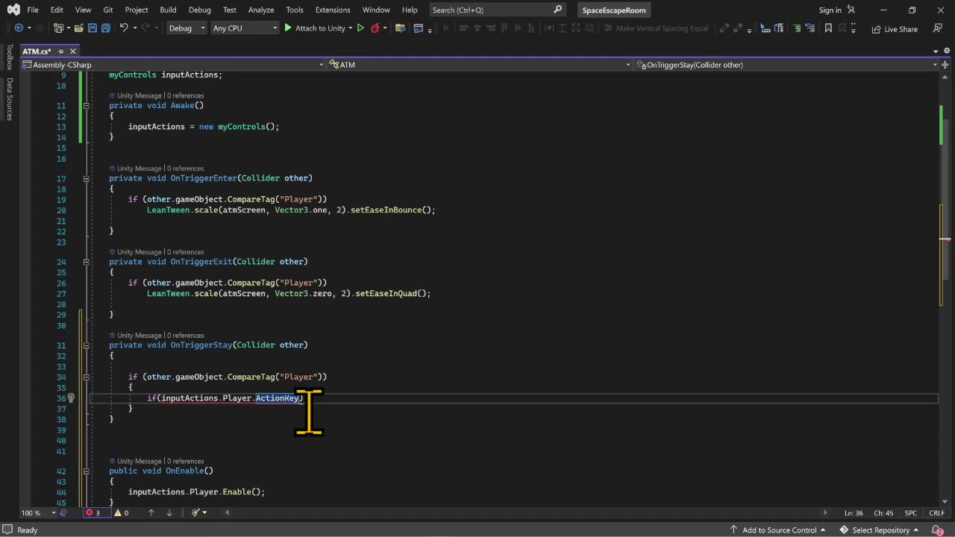
type(".was")
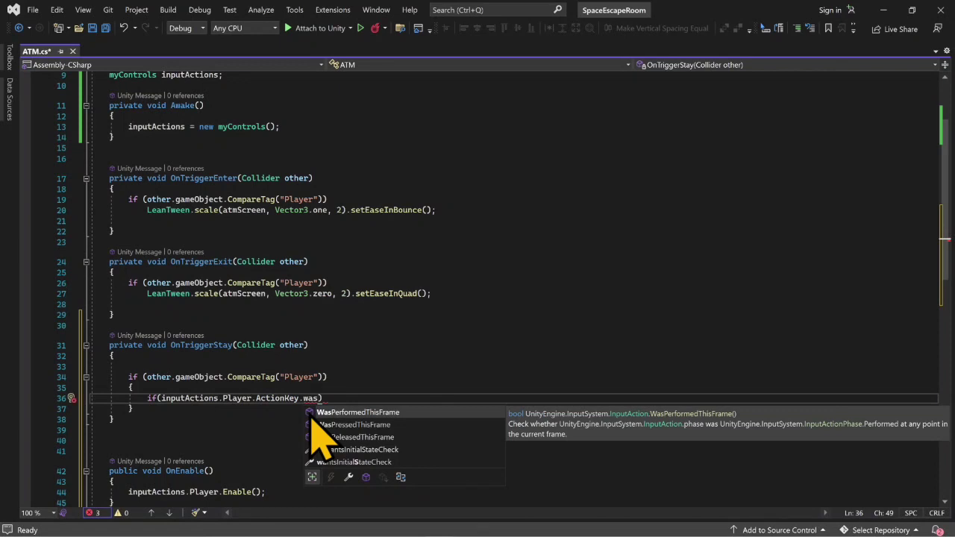
double_click(310, 415)
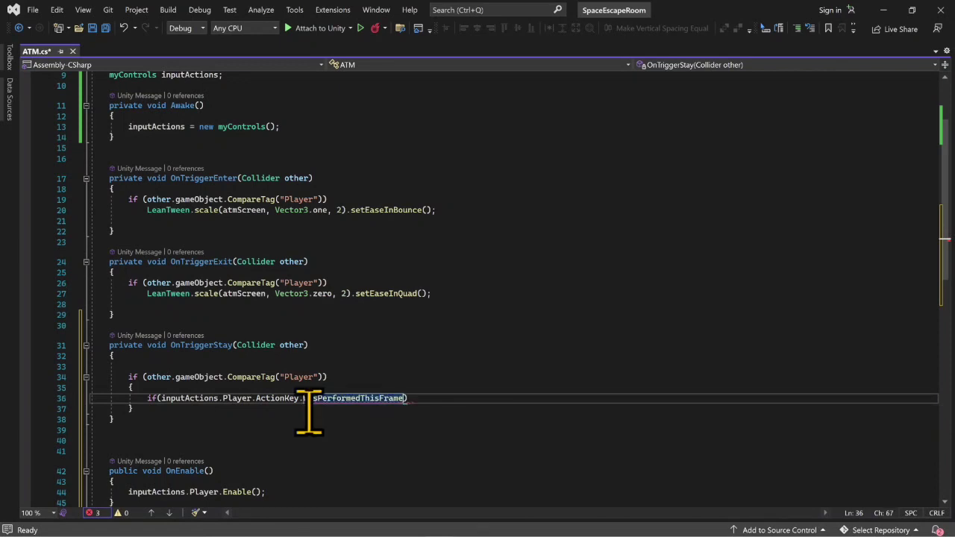
type("()")
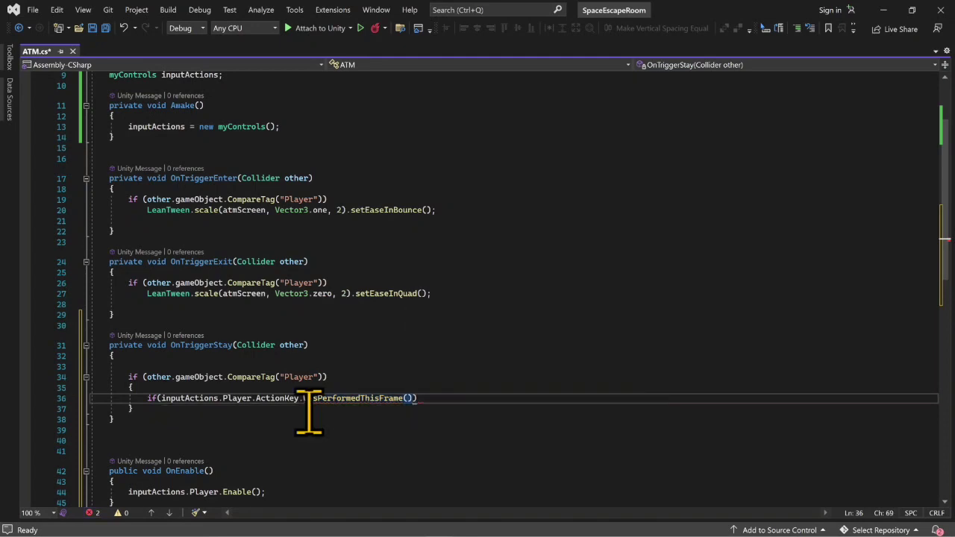
type("){")
key("Return")
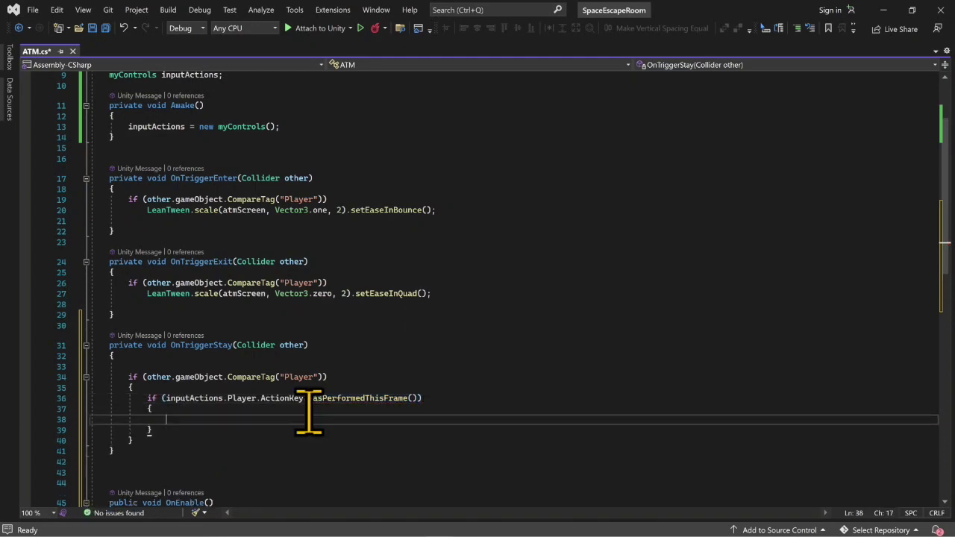
- Add a Debug.Log call inside the block of the ActionKey condition
type("deg")
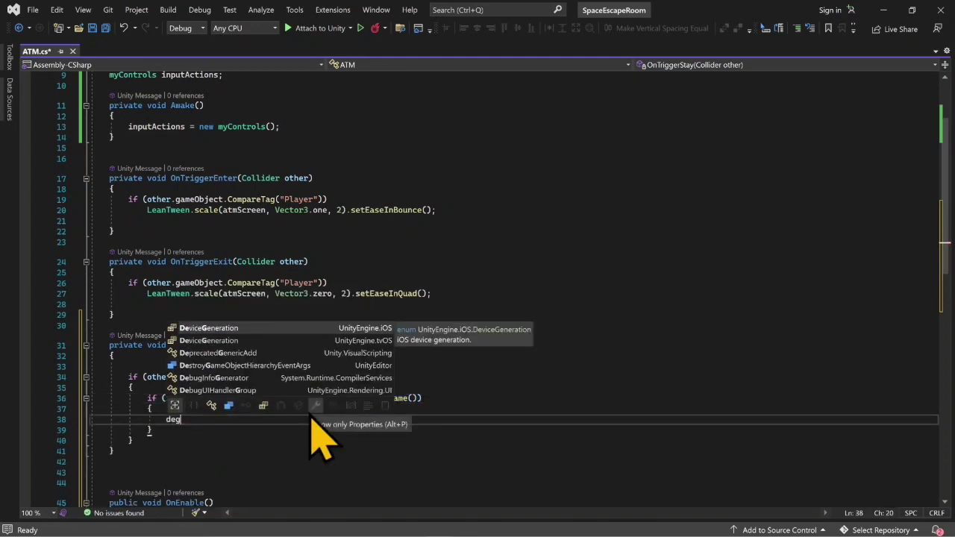
key("BackSpace")
type("bug")
key("Tab")
type(".lo")
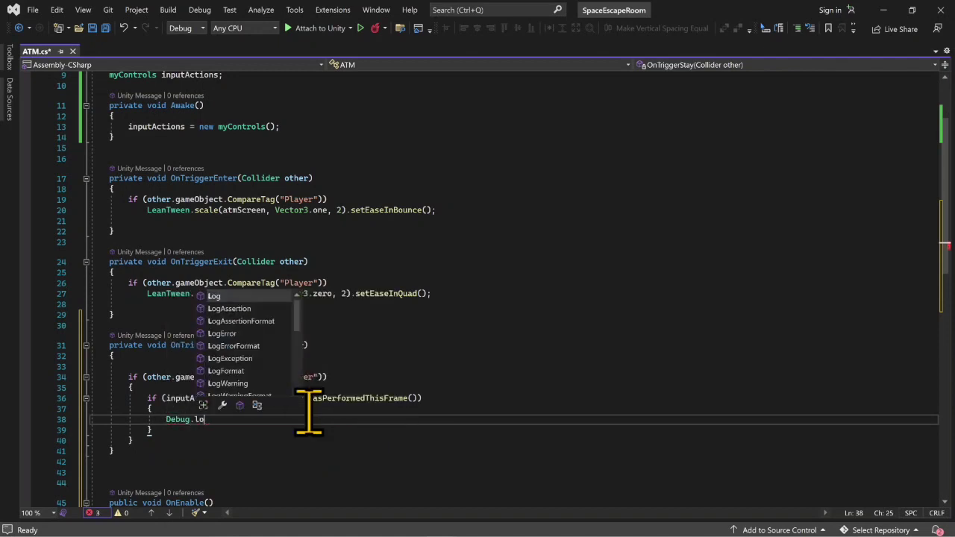
key("Tab")
type("(")
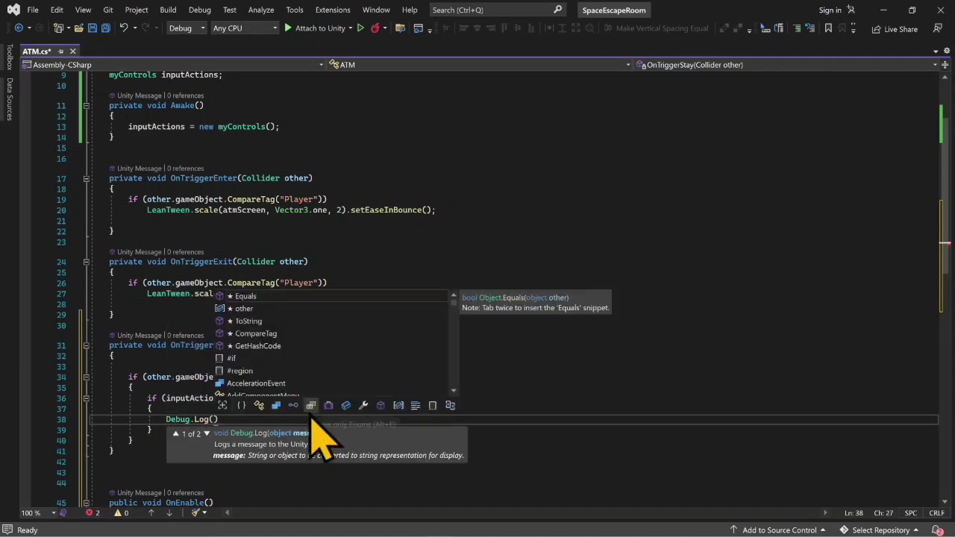
- Make the Debug.Log call output "I pressed the button", end the statement with a semicolon and save the ATM script
key("Escape")
type("\"I")
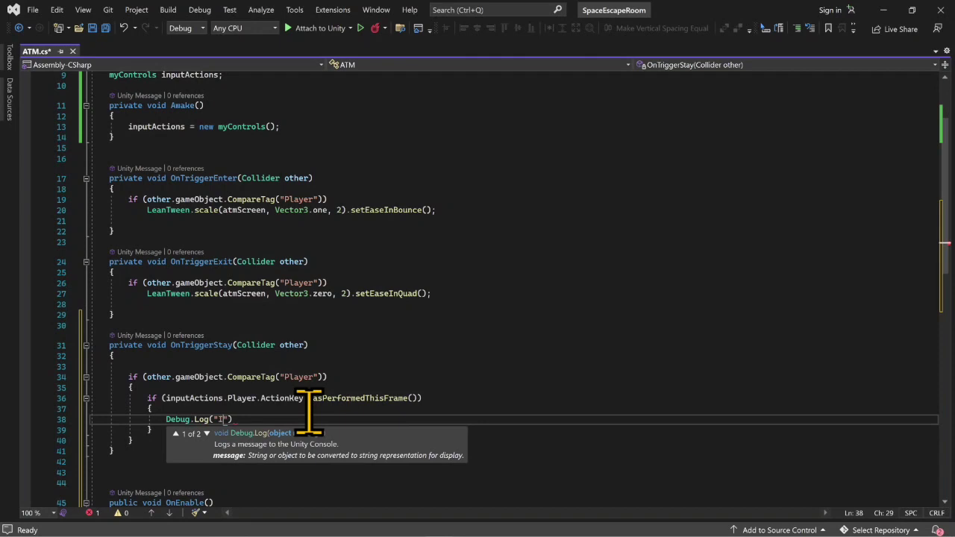
type("pres")
key("BackSpace")
key("BackSpace")
key("BackSpace")
key("BackSpace")
type("pressed the button\")")
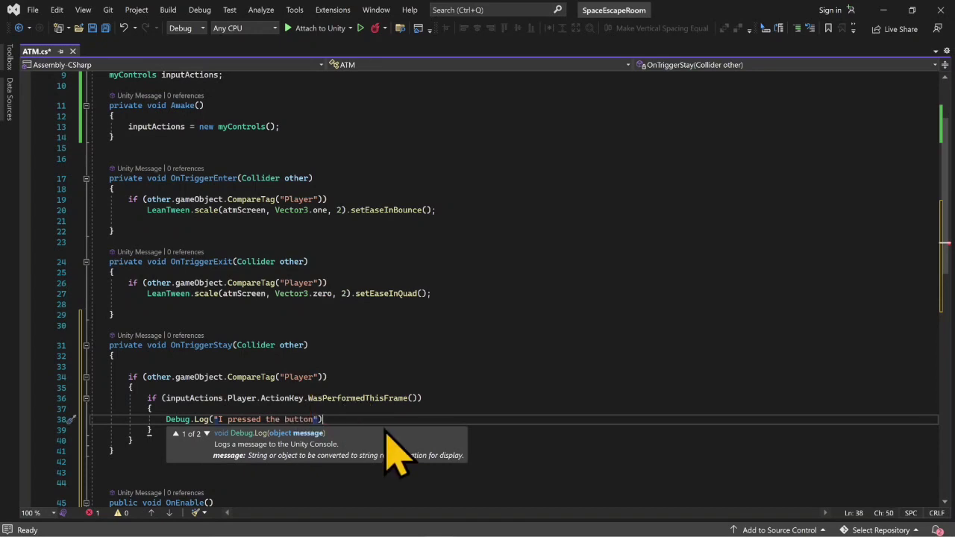
type(";")
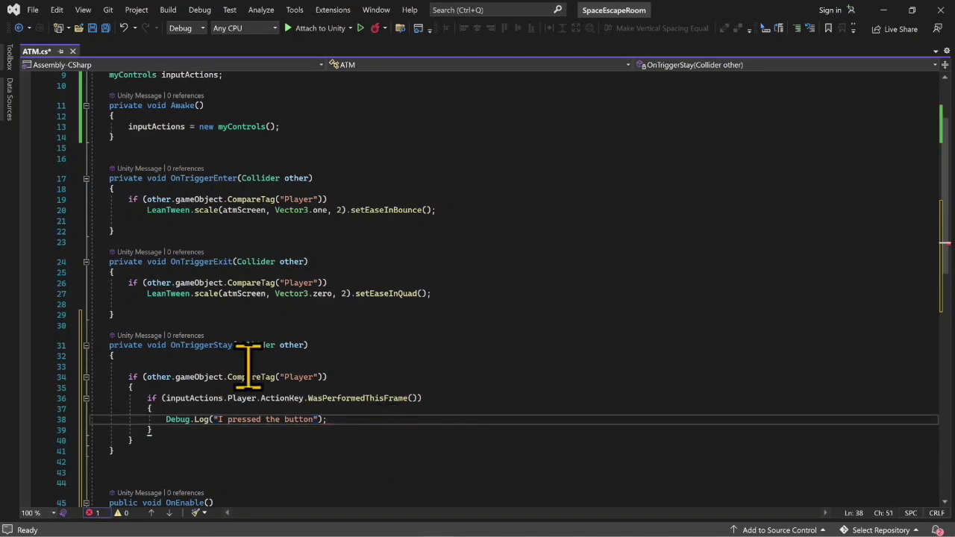
key("ctrl+s")
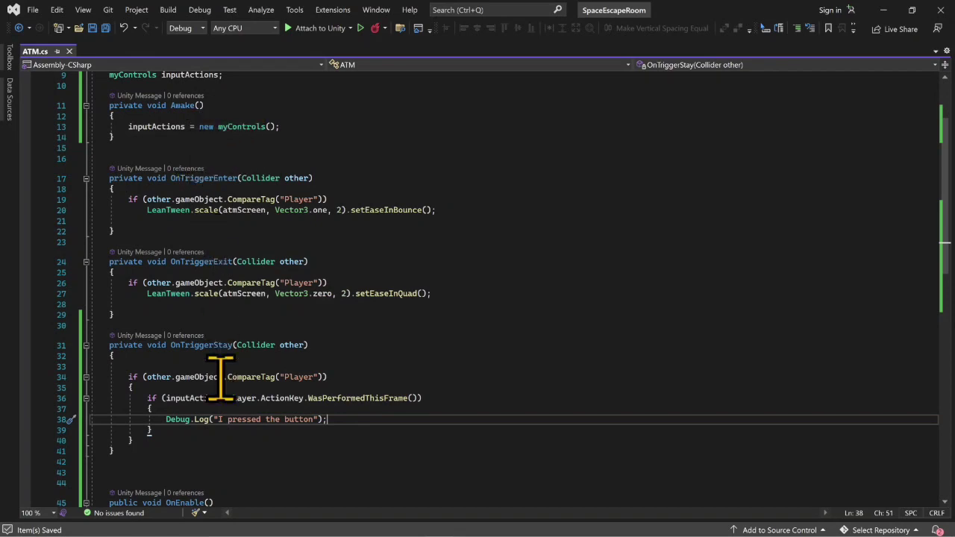
scroll(246, 411, "up", 1)
left_click(299, 388)
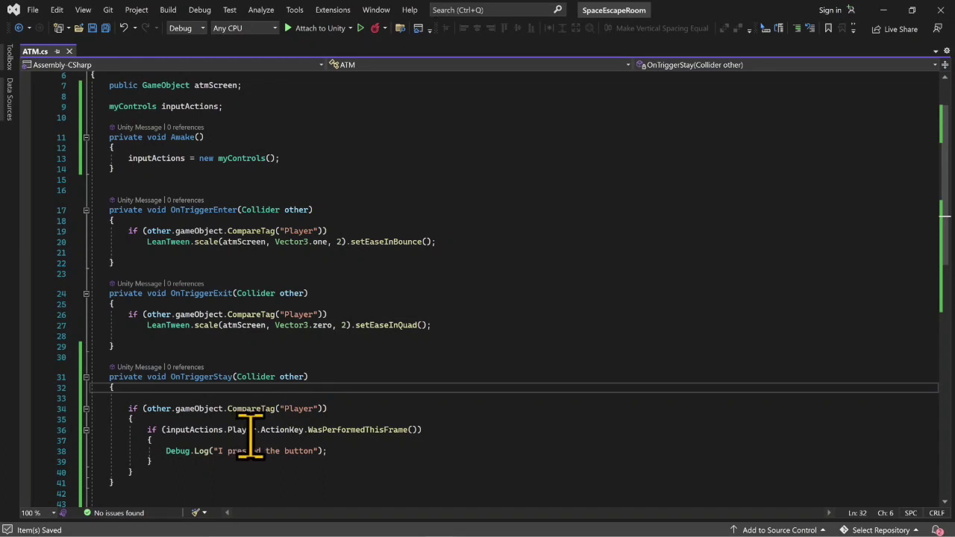
scroll(239, 411, "down", 2)
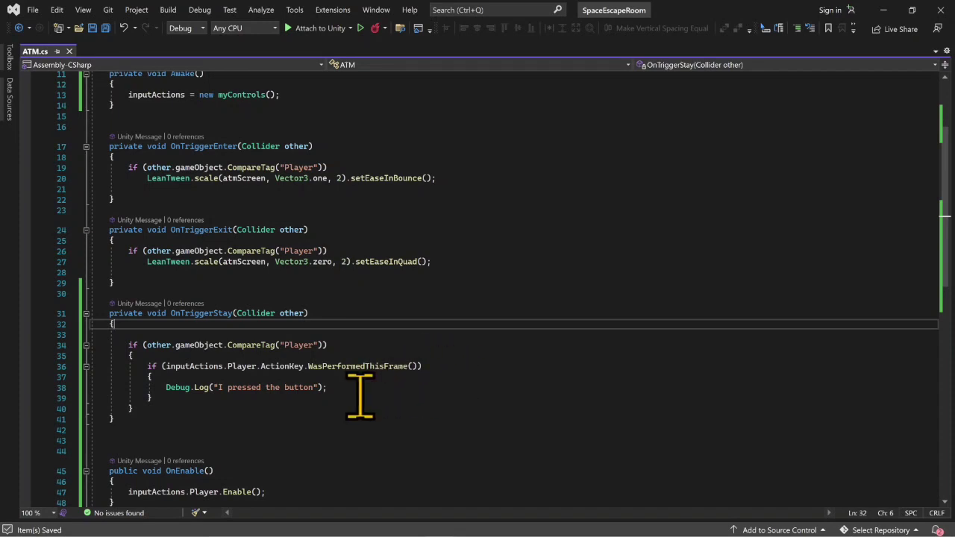
- Switch back to Unity and close the StarterAssets input actions window
left_click(881, 13)
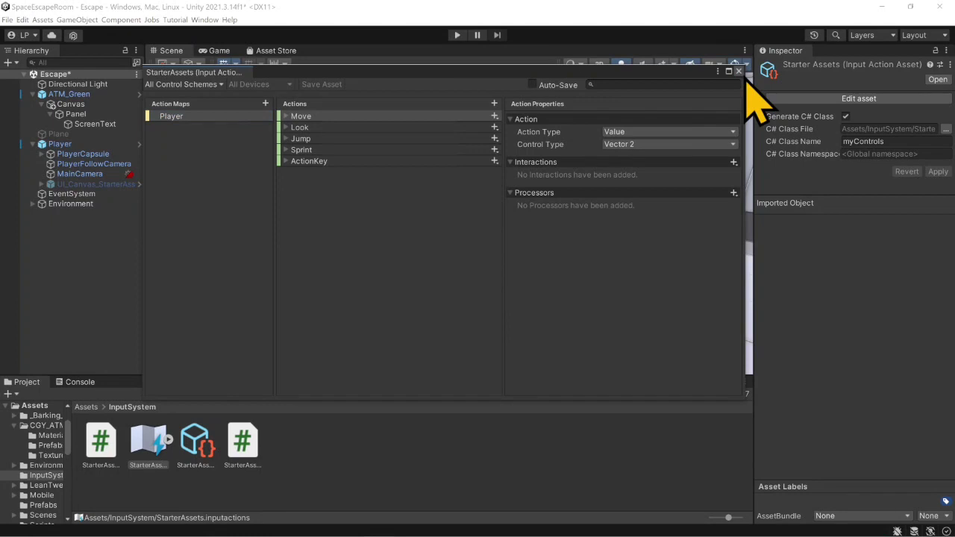
left_click(739, 71)
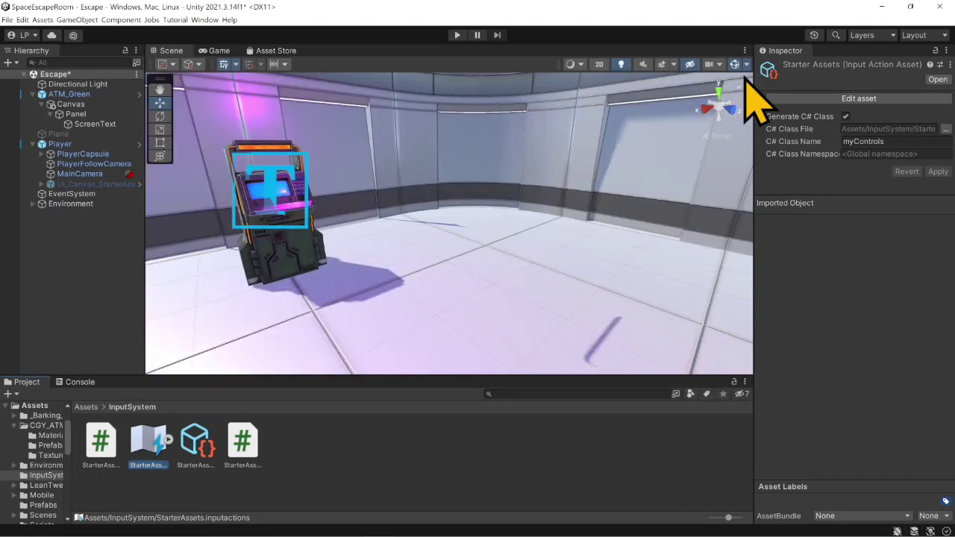
- Play-test the scene with the console shown by walking to the ATM and triggering the action key, and stop Play mode
left_click(455, 36)
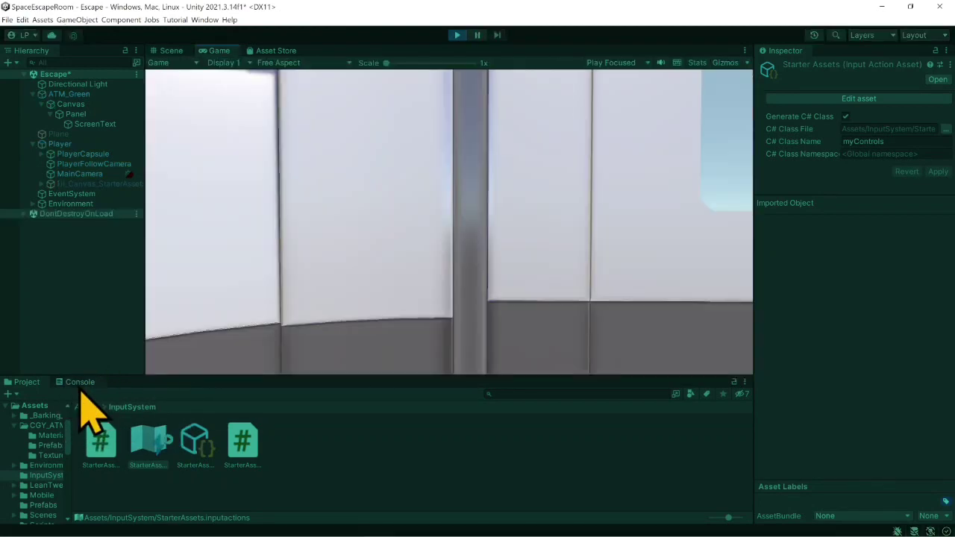
left_click(80, 382)
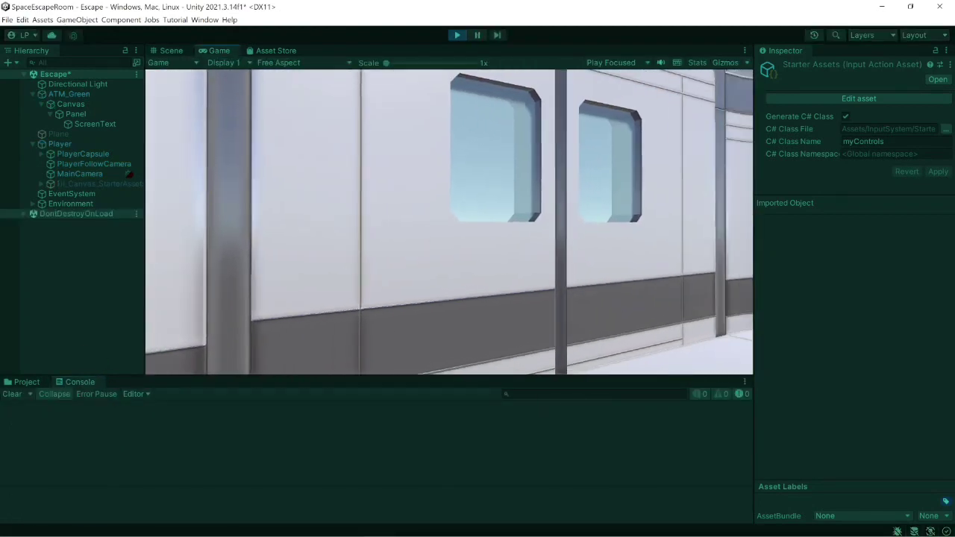
key("w")
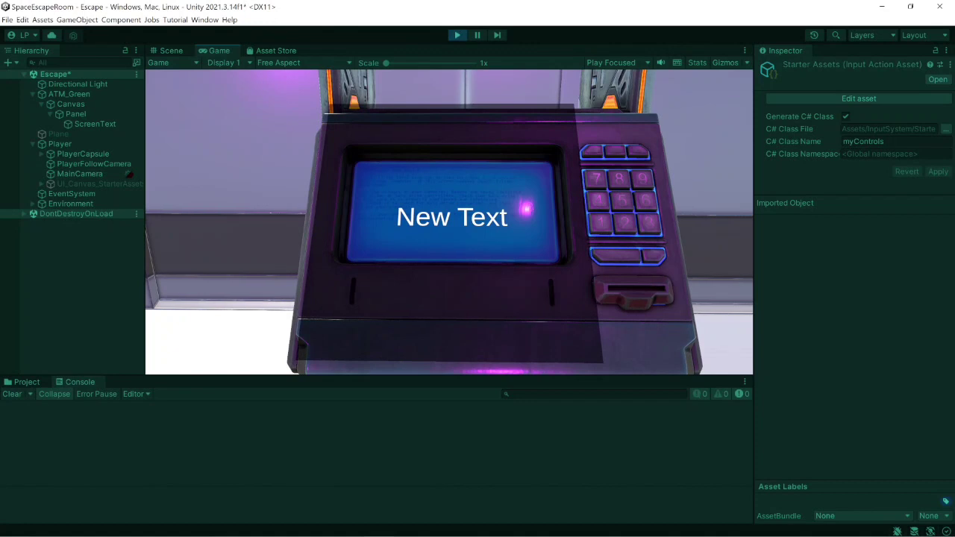
key("e")
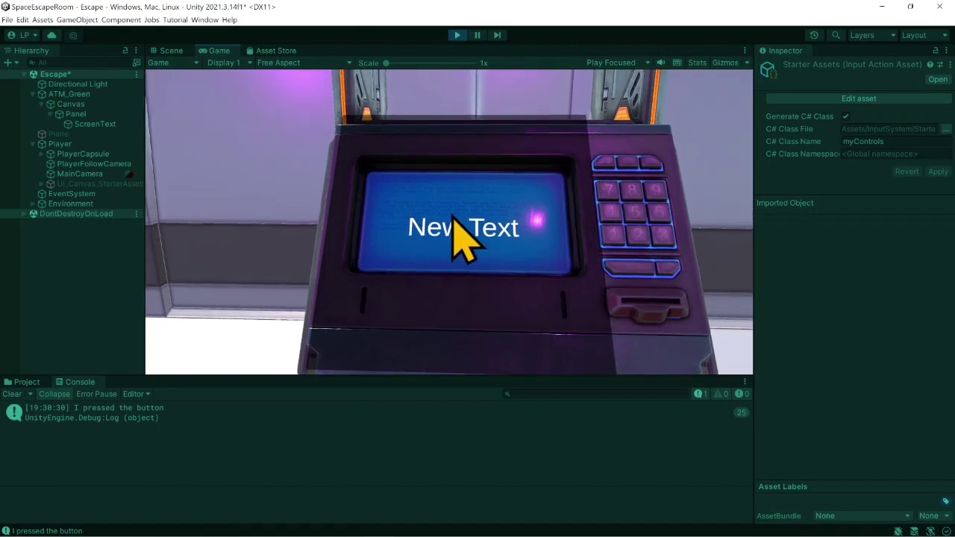
left_click(459, 38)
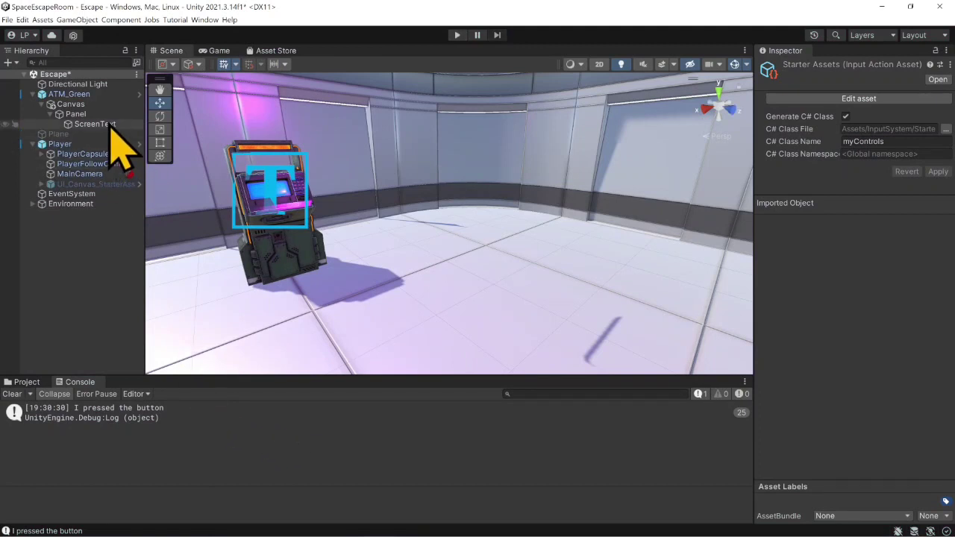
- Switch to the ATM script in Visual Studio and place the cursor at the end of the inputActions declaration
mouse_move(363, 529)
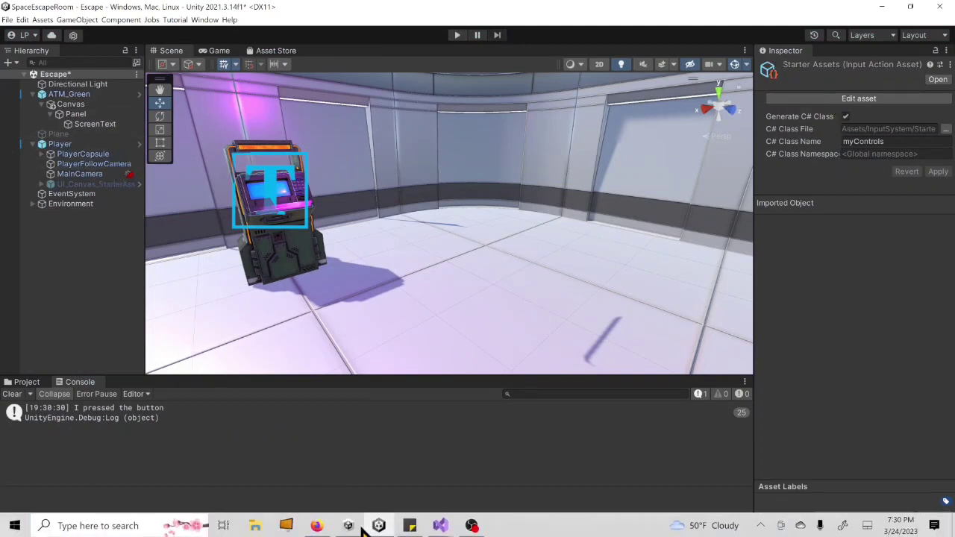
mouse_move(441, 526)
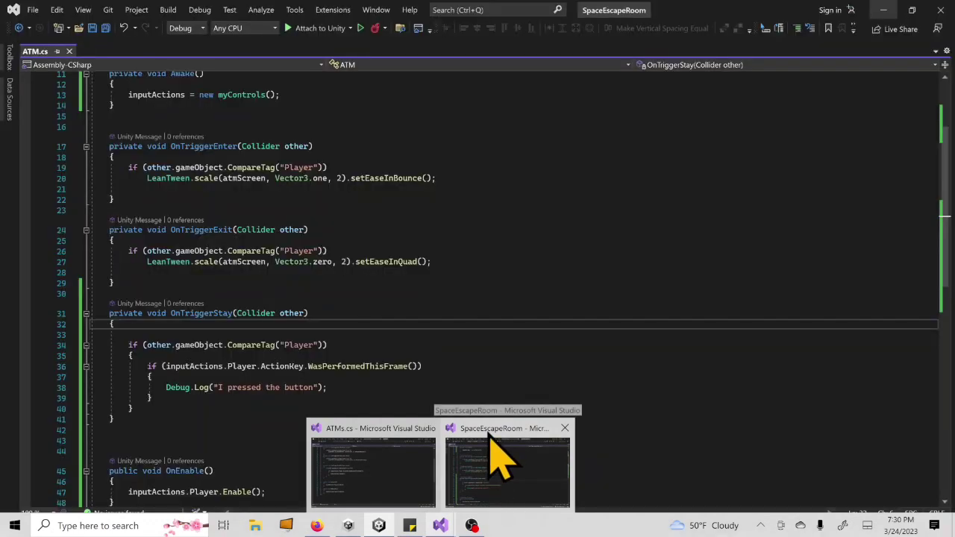
left_click(498, 457)
left_click(287, 387)
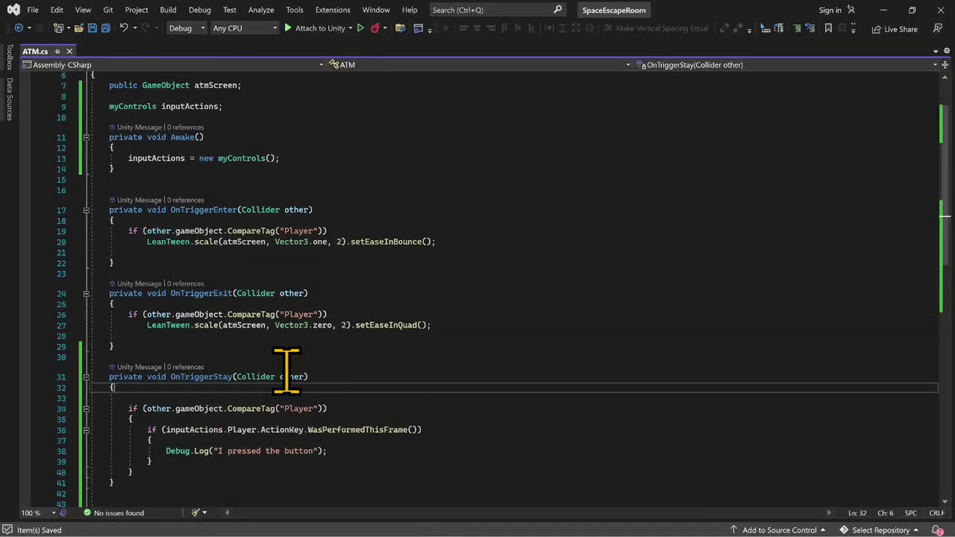
scroll(286, 370, "up", 2)
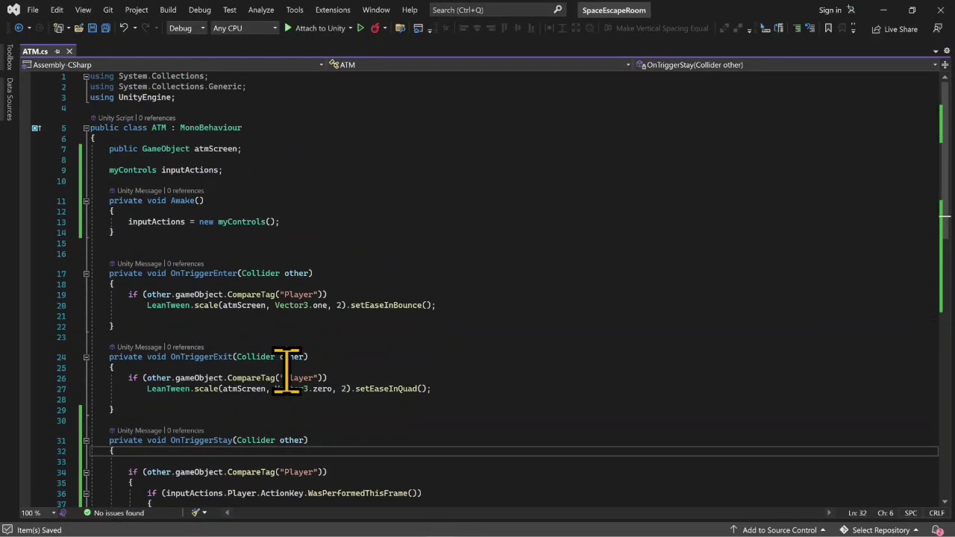
left_click(262, 180)
left_click(273, 170)
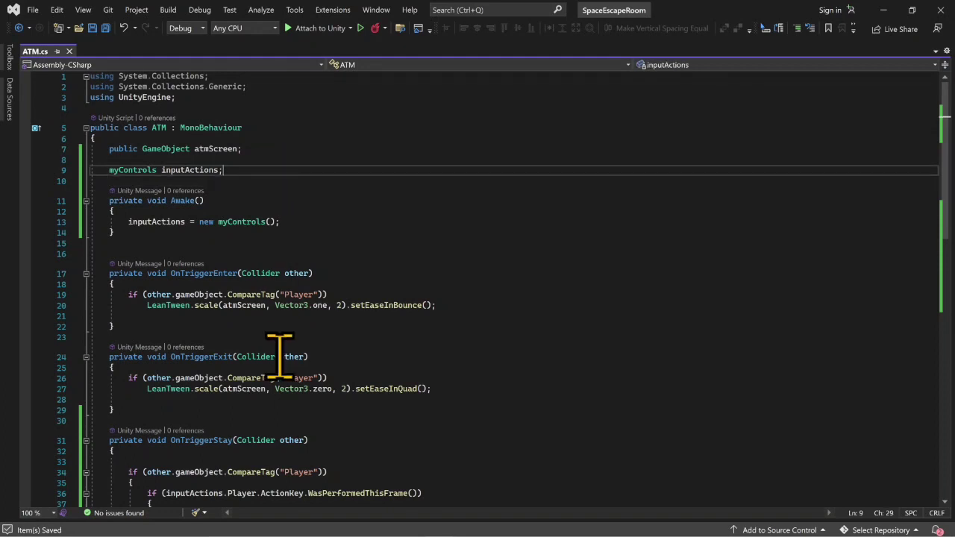
scroll(281, 373, "down", 3)
scroll(189, 307, "up", 3)
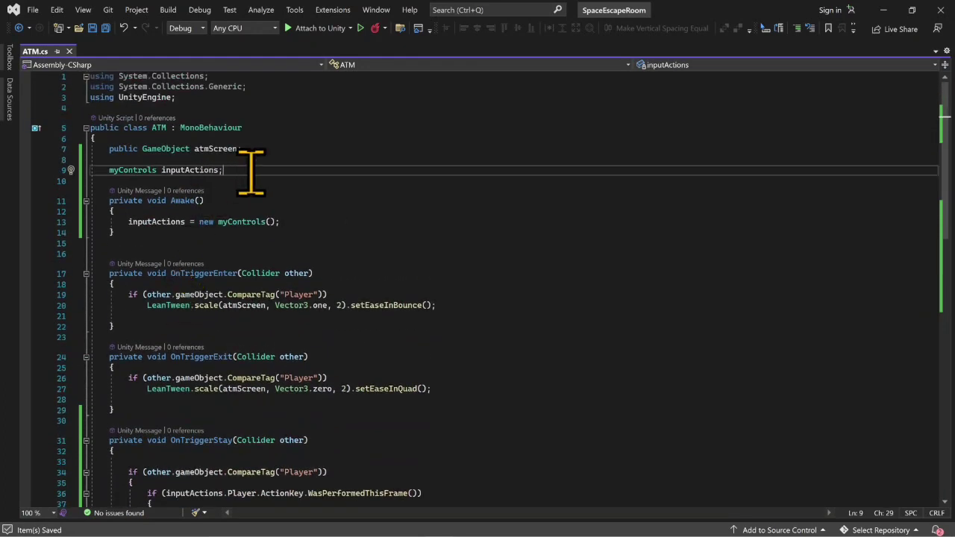
- Declare a public UnityEvent named myAction below the inputActions declaration, with the UnityEngine.Events namespace included
key("Return")
key("Return")
type("public void ")
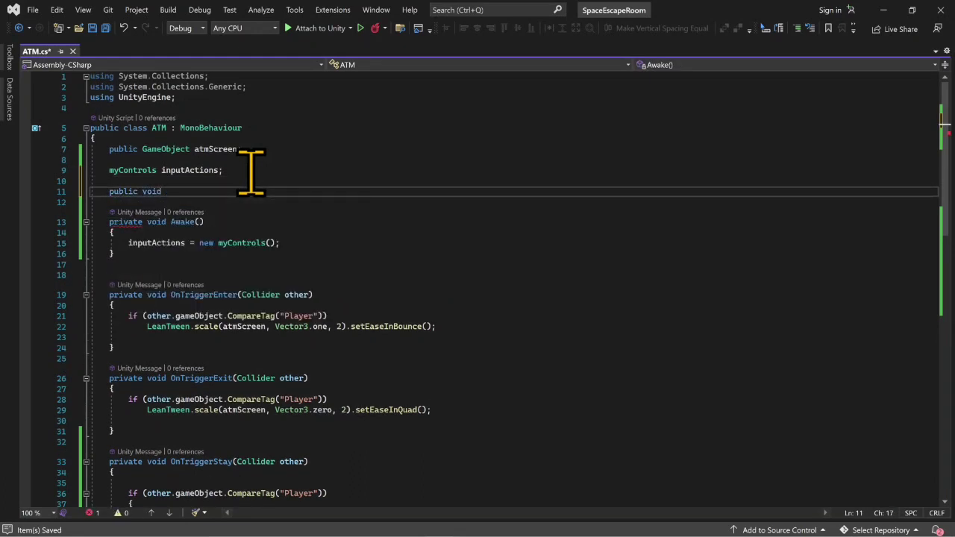
type("un")
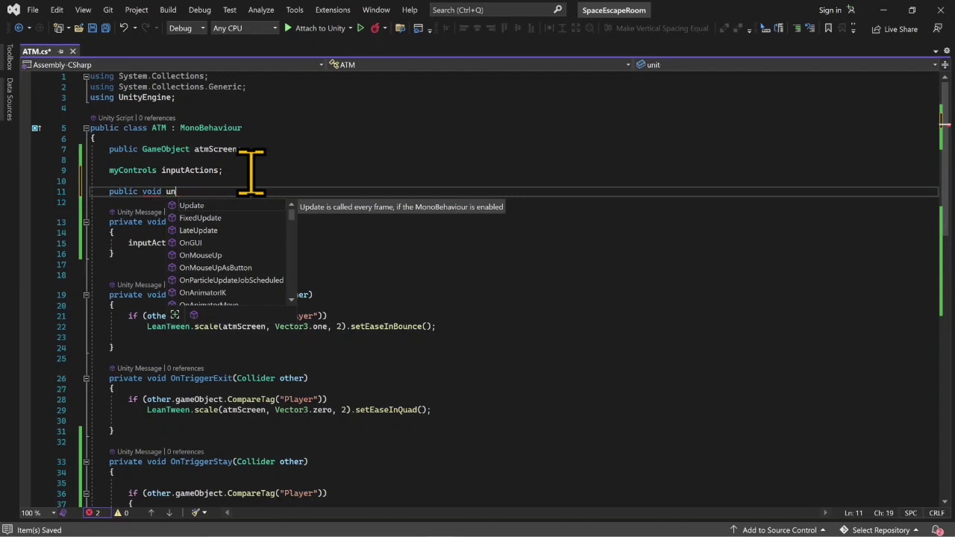
key("BackSpace")
key("BackSpace")
key("BackSpace")
type("un")
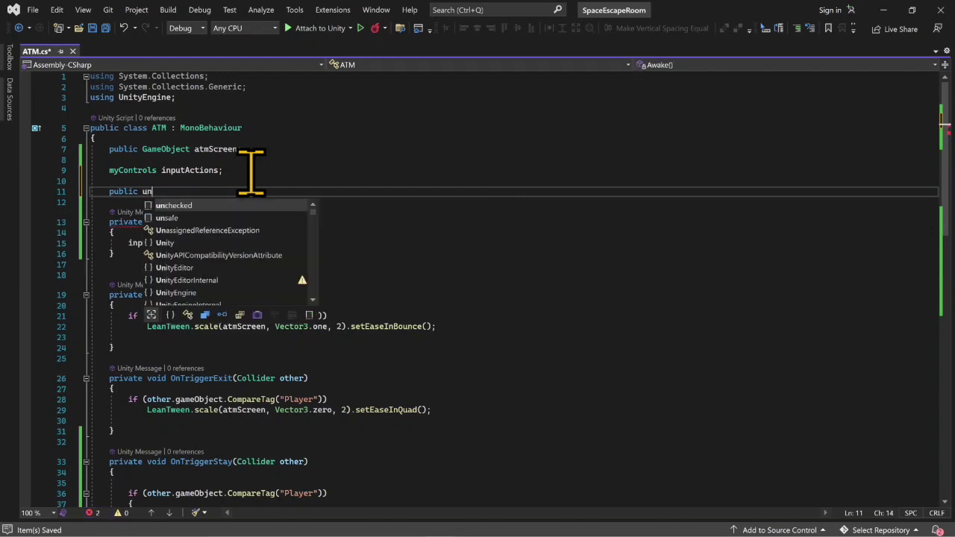
type("ity")
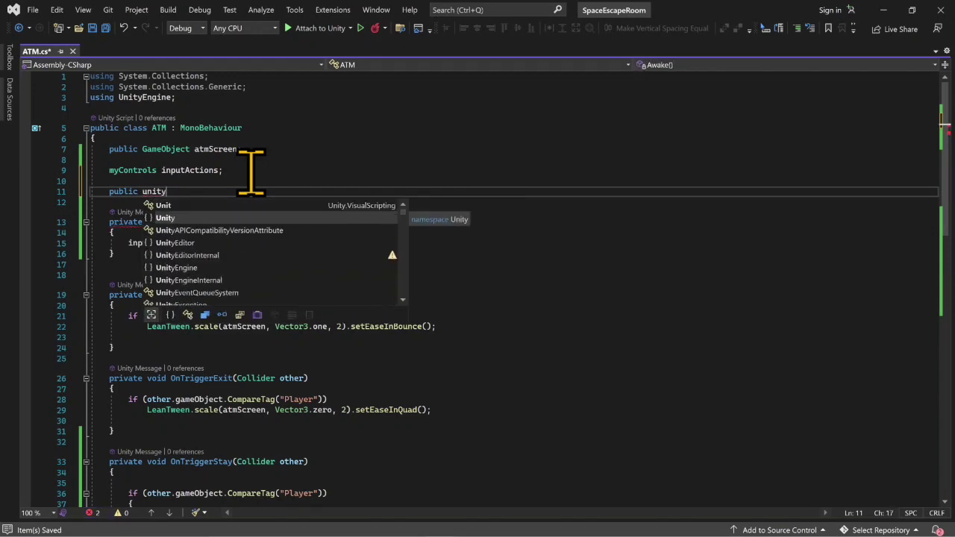
type("eve")
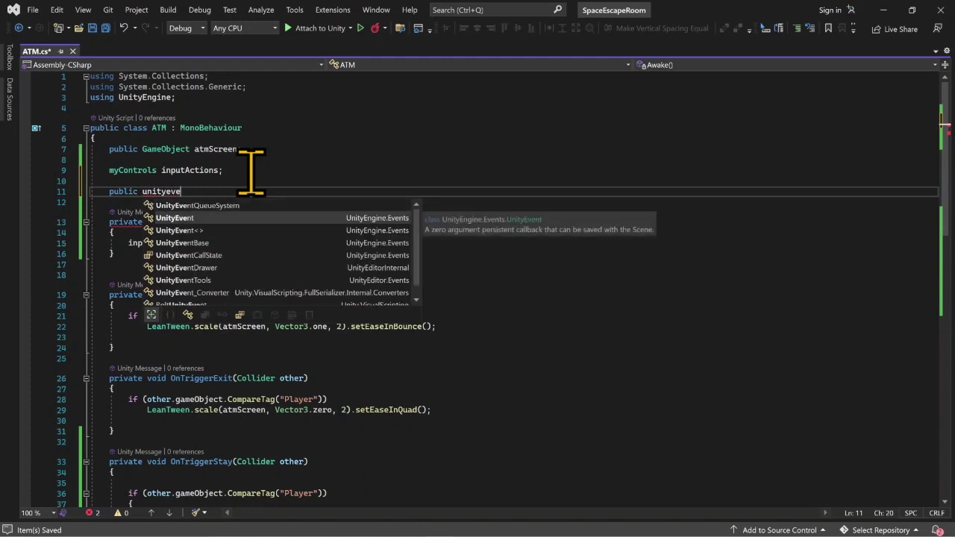
key("Tab")
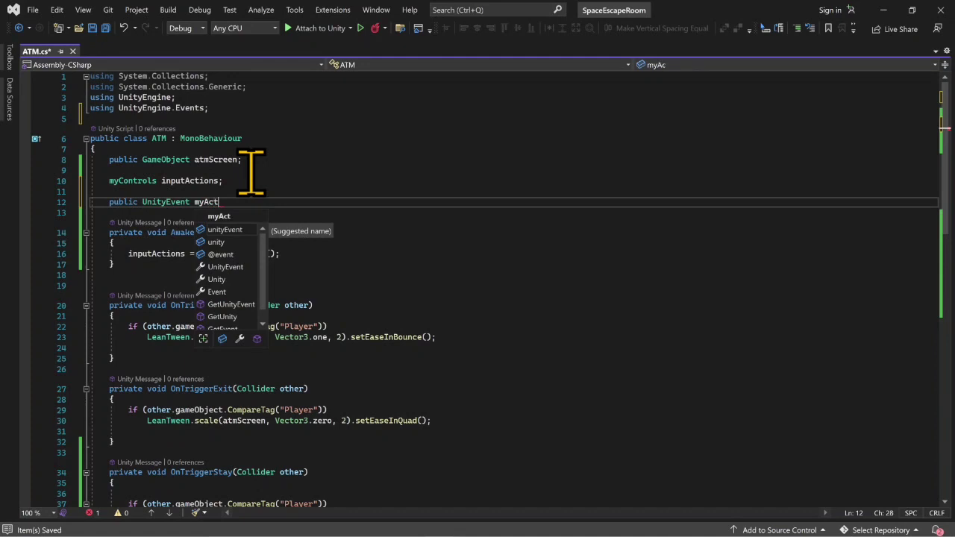
key("Escape")
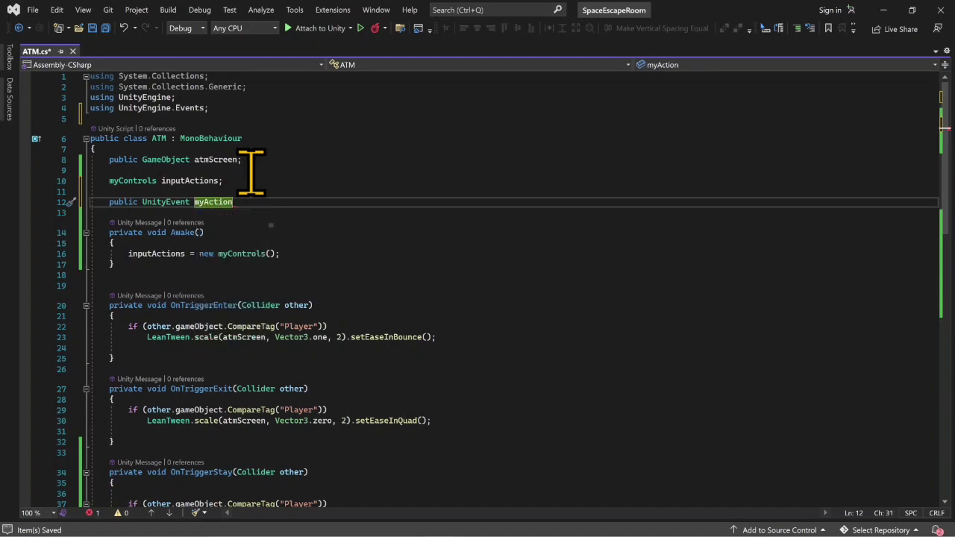
- Replace the braced Debug.Log block under the ActionKey condition with myAction.Invoke(); and save the script
scroll(246, 313, "down", 5)
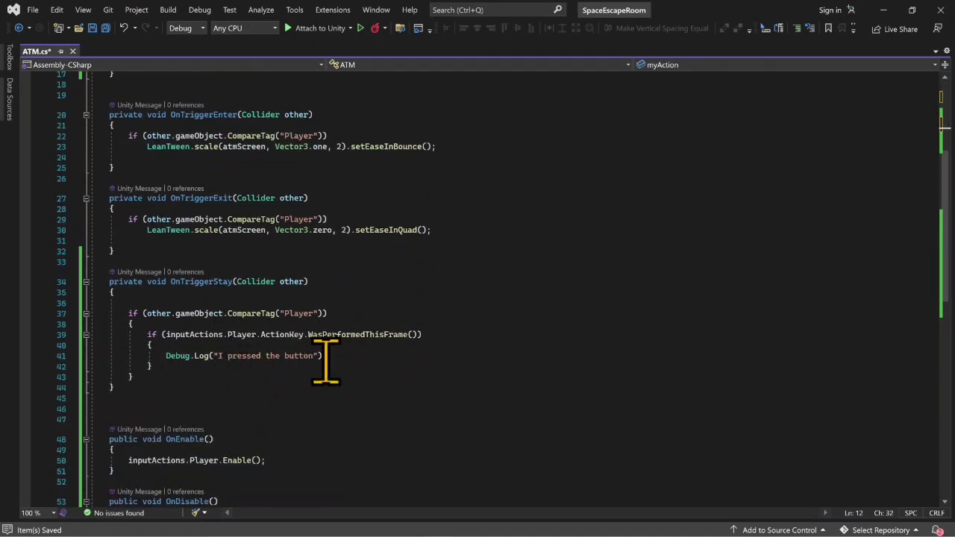
left_click(335, 356)
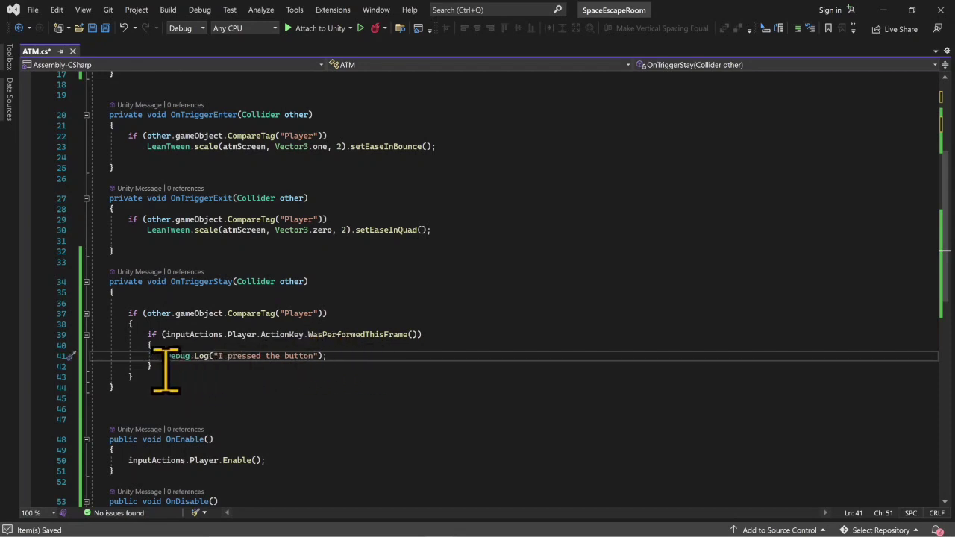
left_click_drag(162, 365, 91, 345)
key("BackSpace")
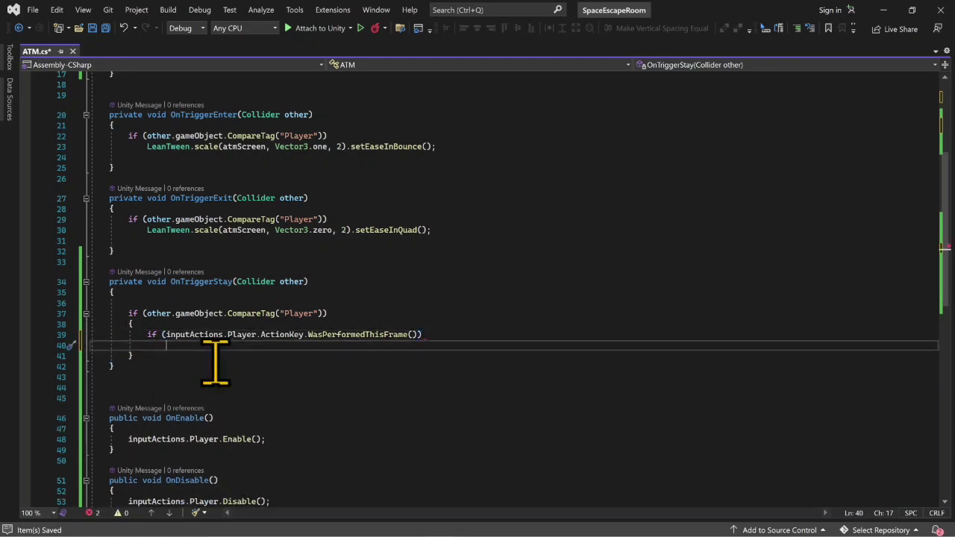
type("myAction.in")
key("Tab")
type("()")
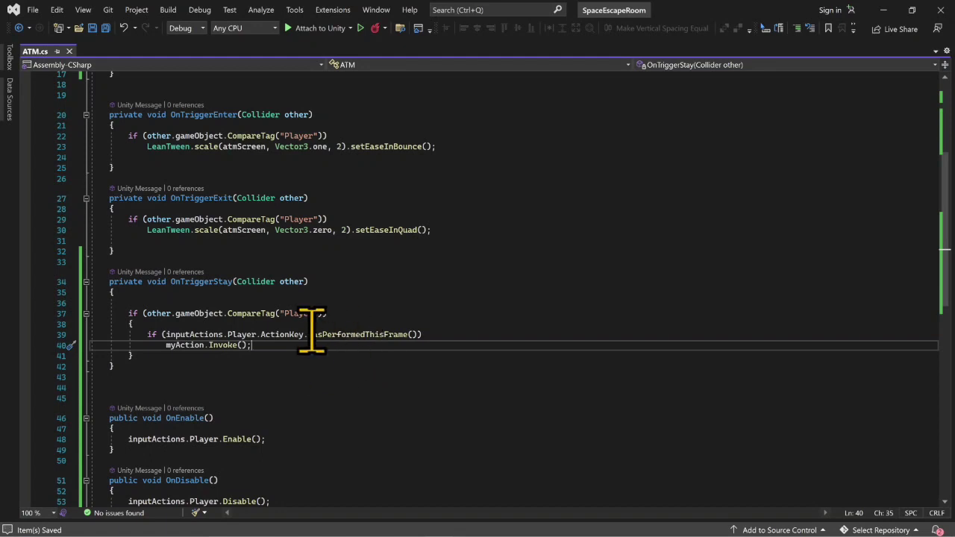
- Switch back to Unity and add an entry to the My Action event in ATM_Green's ATM script component
left_click(883, 10)
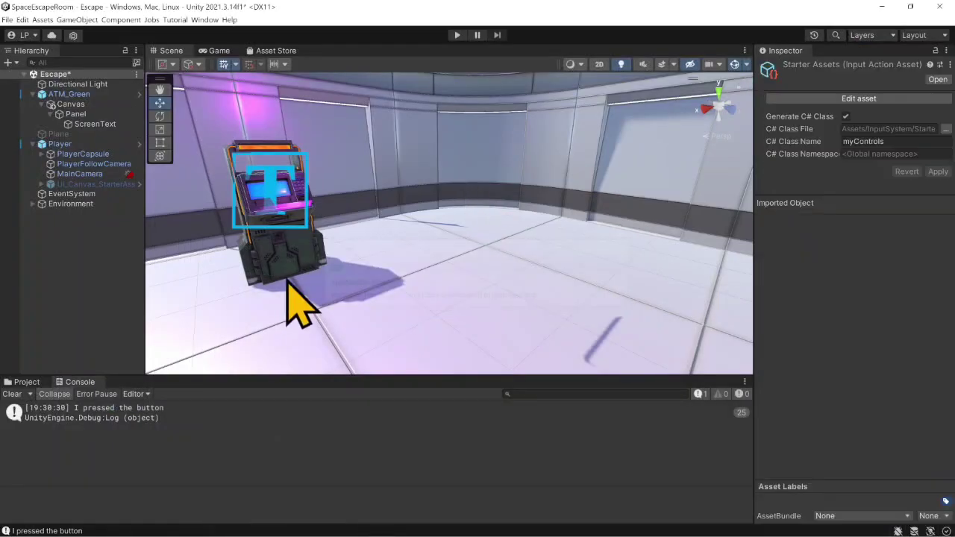
left_click(79, 95)
scroll(873, 436, "down", 5)
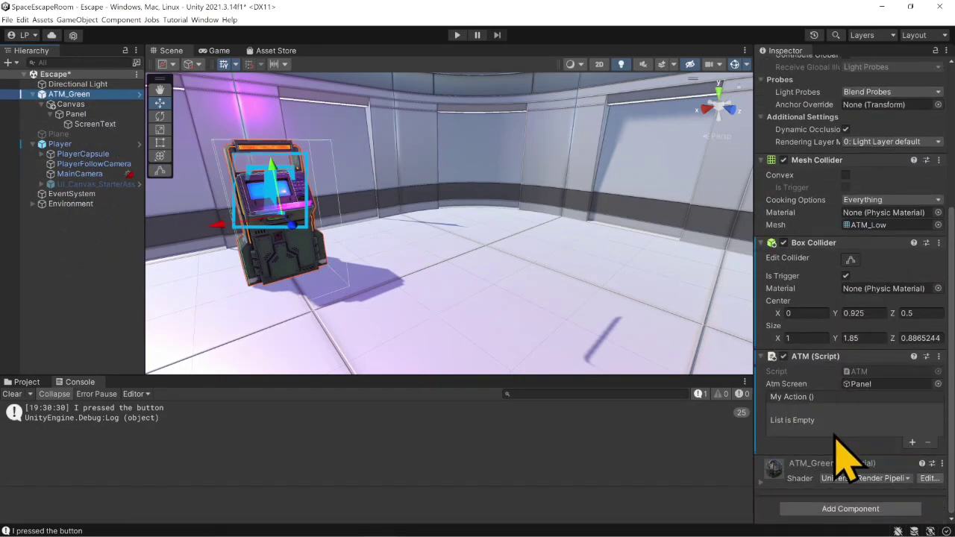
left_click(911, 442)
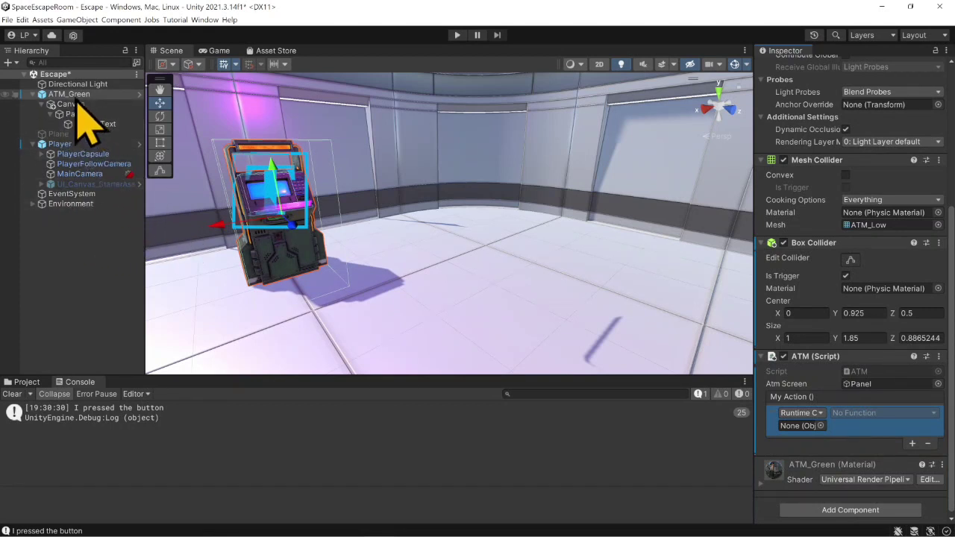
- Assign ATM_Green as the My Action entry's object and set its function to GameObject.SetActive (bool), left unticked
left_click_drag(78, 94, 806, 430)
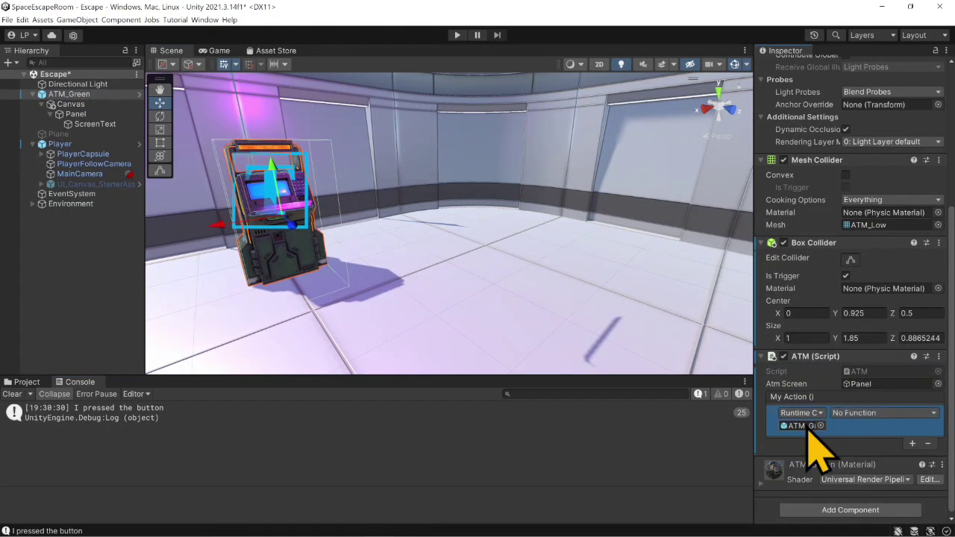
left_click(854, 413)
mouse_move(866, 438)
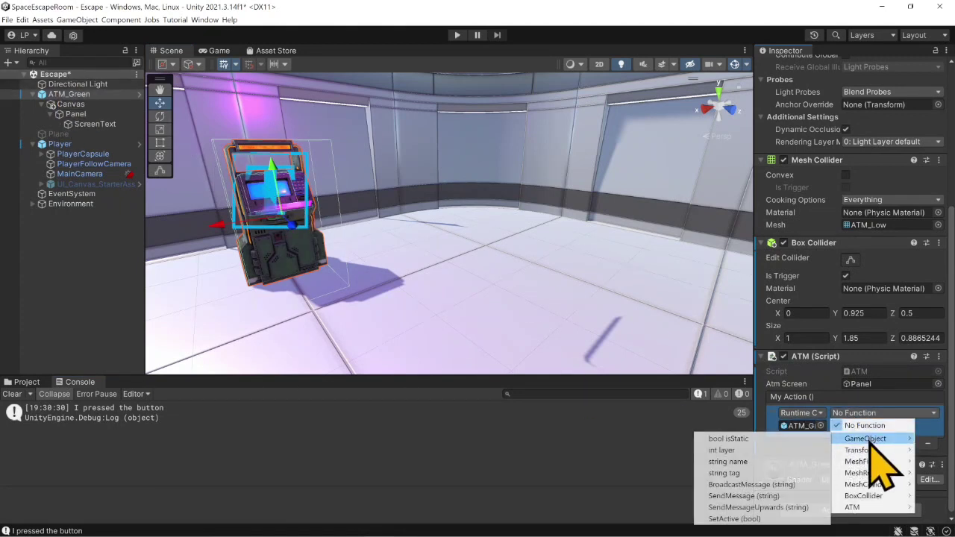
left_click(776, 519)
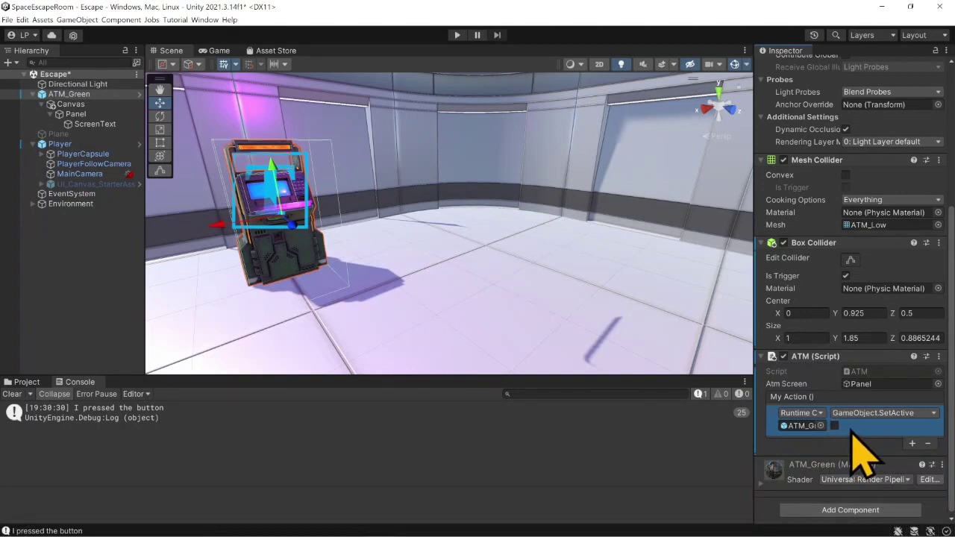
- Play-test the scene by walking to the ATM, triggering the action key and backing away, and stop Play mode
left_click(458, 35)
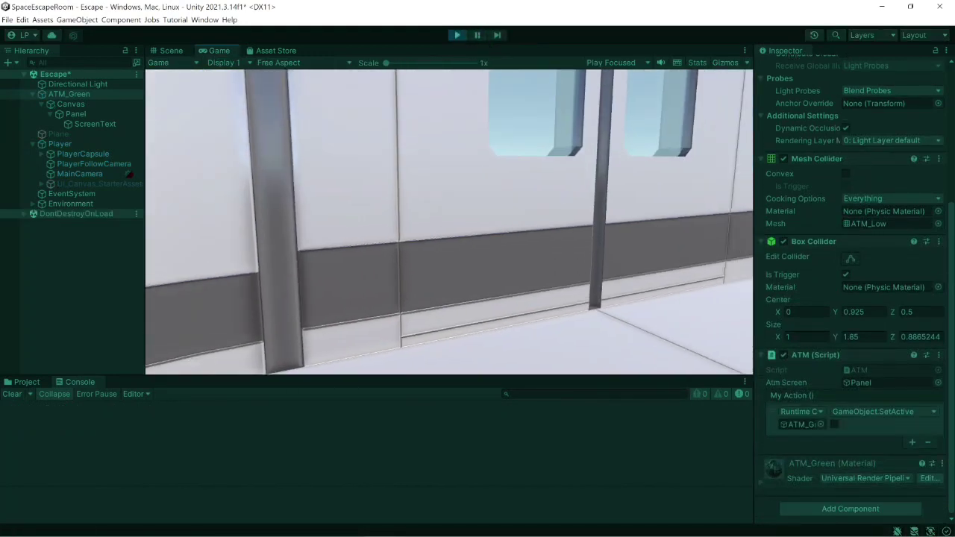
key("w")
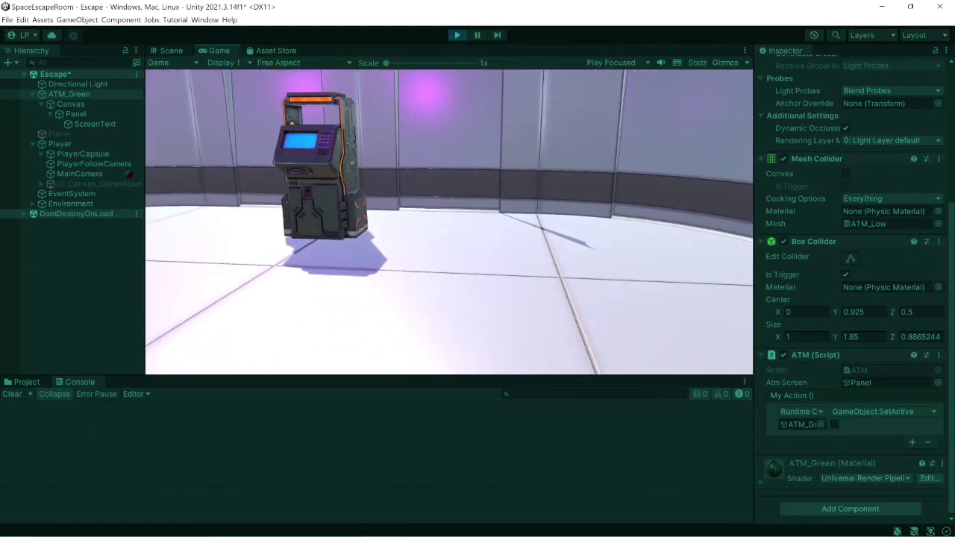
key("w")
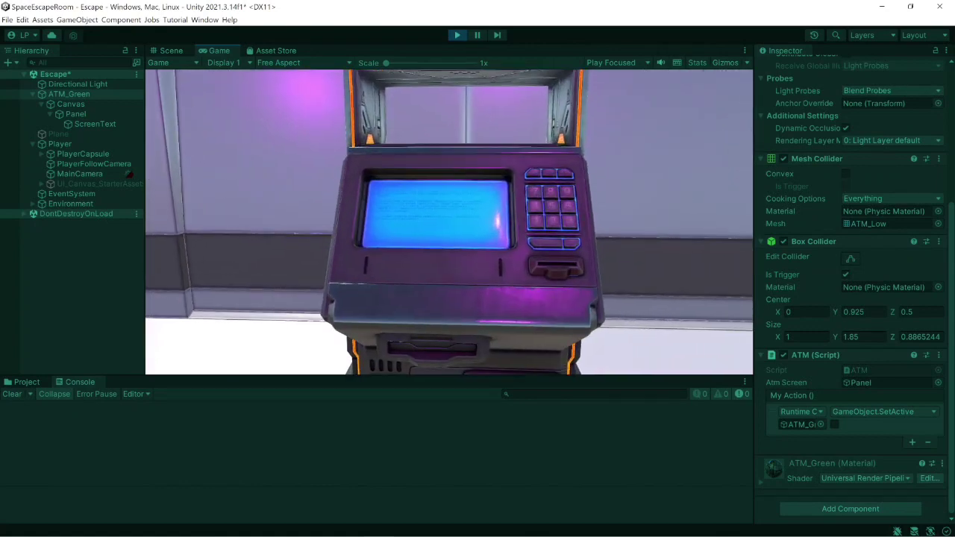
key("w")
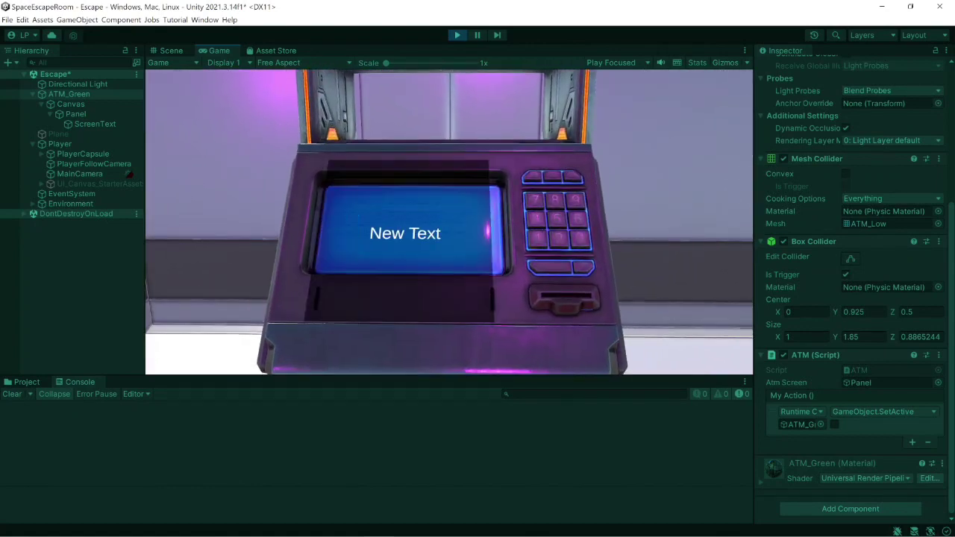
key("e")
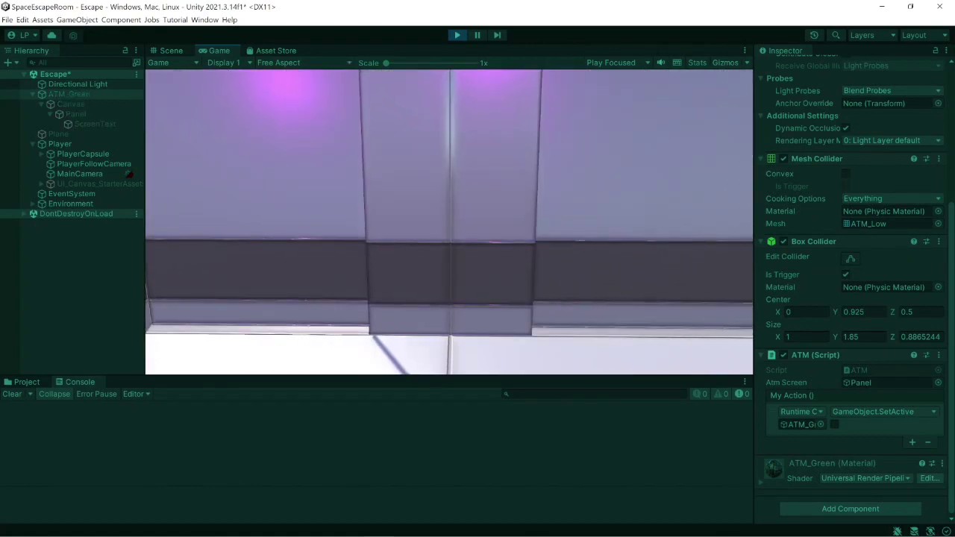
key("s")
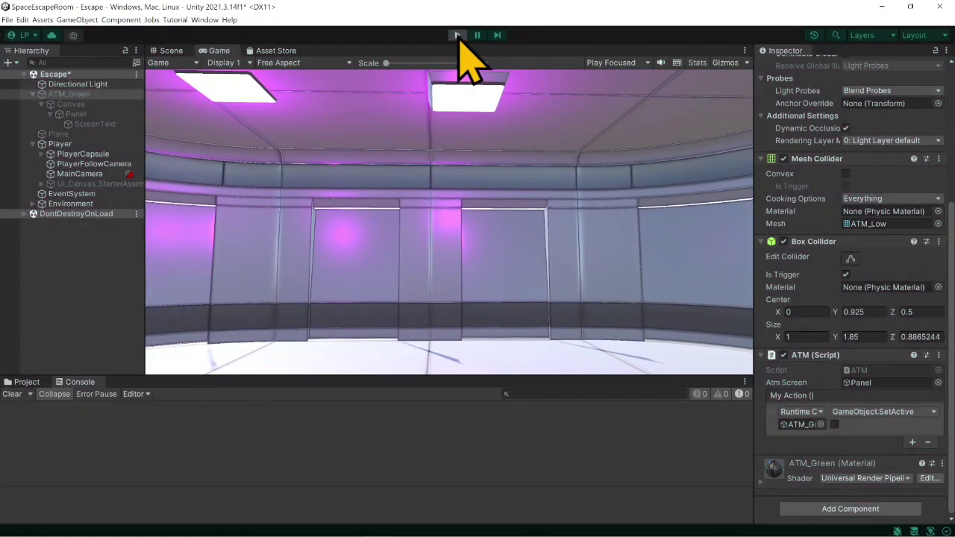
left_click(457, 35)
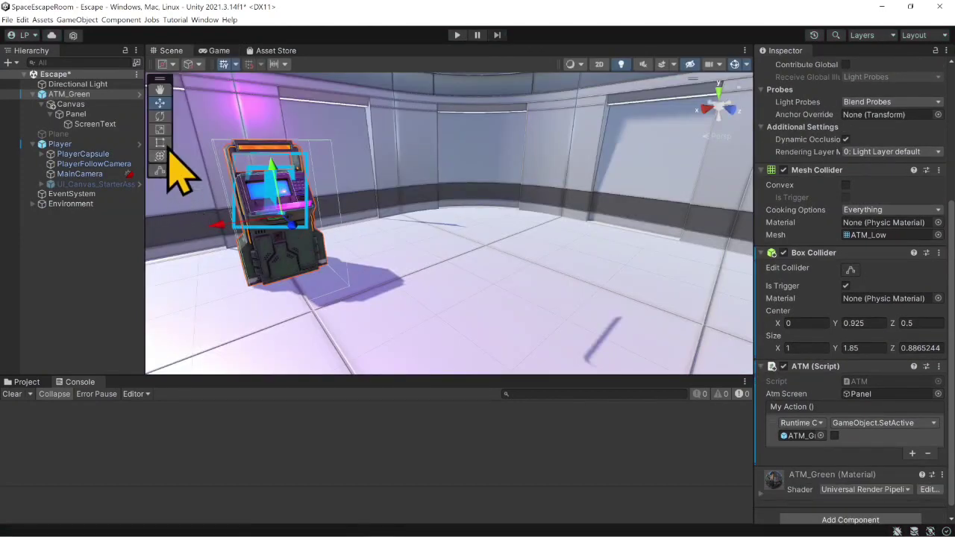
- Set the ScreenText object's text to "New Press the E key" and save the scene
left_click(116, 125)
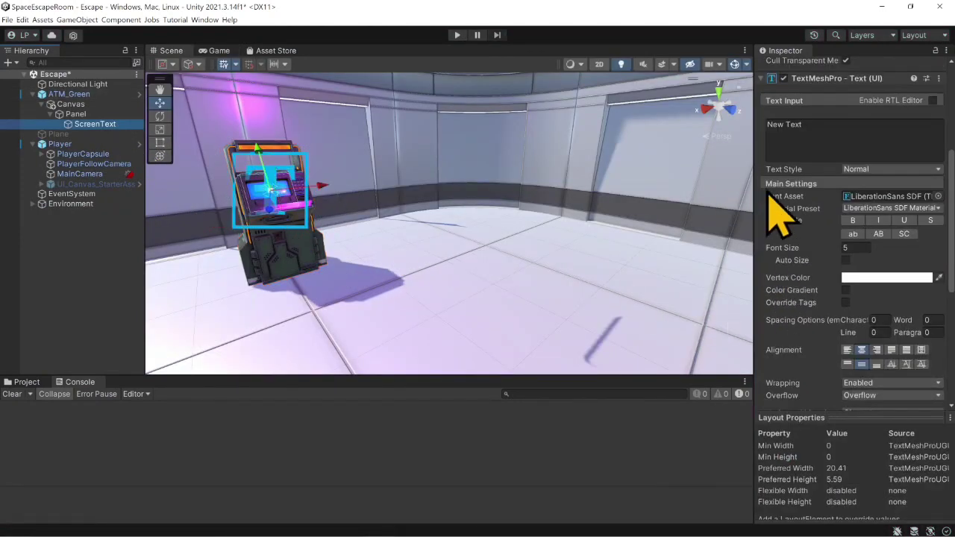
left_click(812, 143)
middle_click_drag(537, 202, 309, 205)
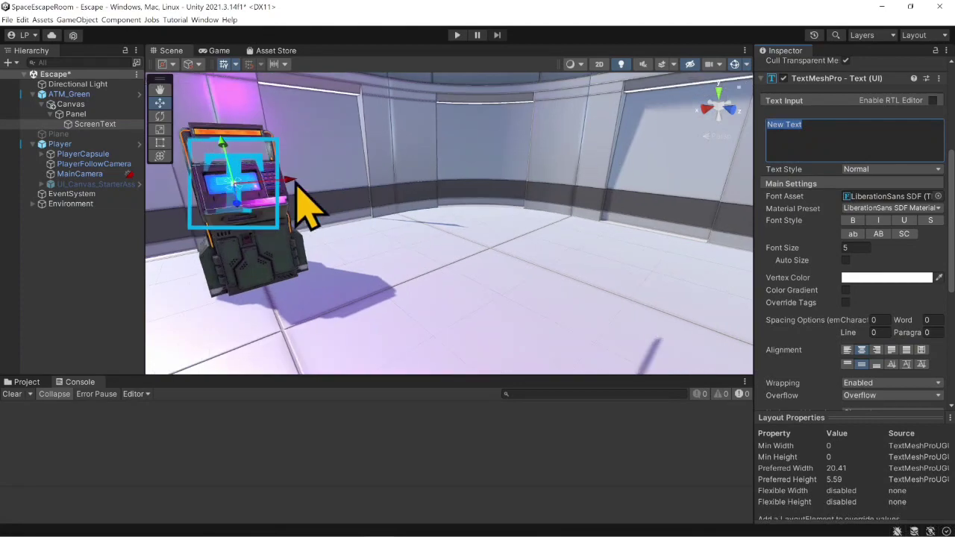
right_click_drag(365, 179, 288, 186)
middle_click_drag(311, 208, 352, 262)
right_click_drag(434, 267, 429, 322)
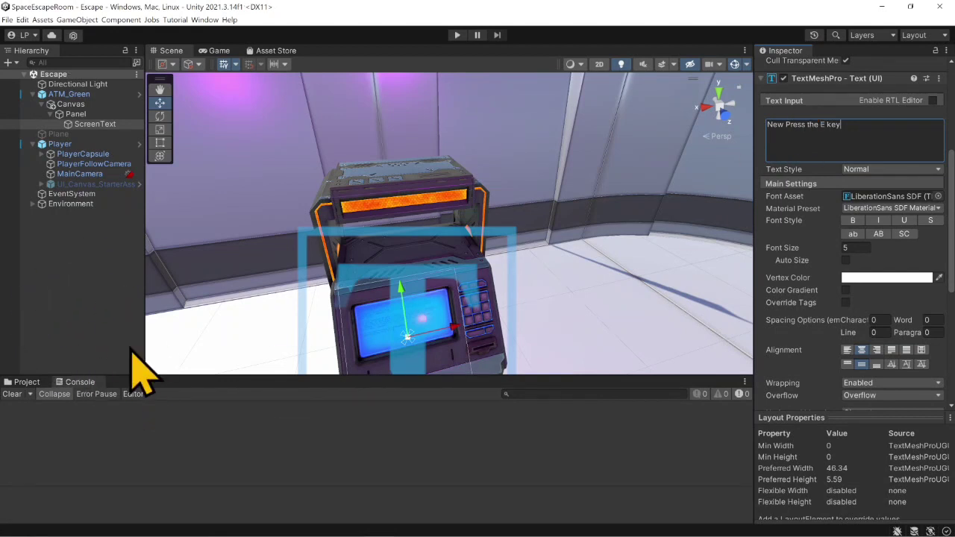
right_click_drag(320, 309, 366, 294)
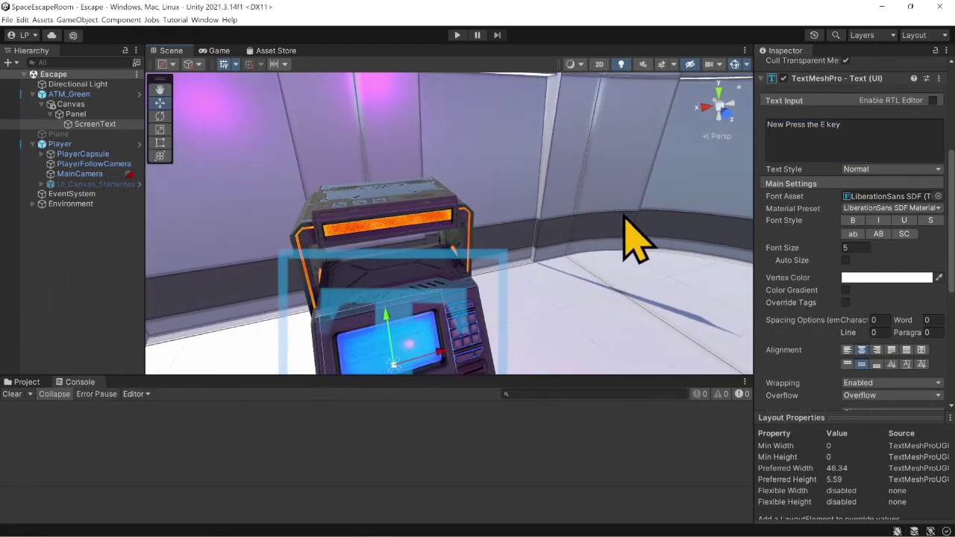
middle_click_drag(554, 309, 546, 208)
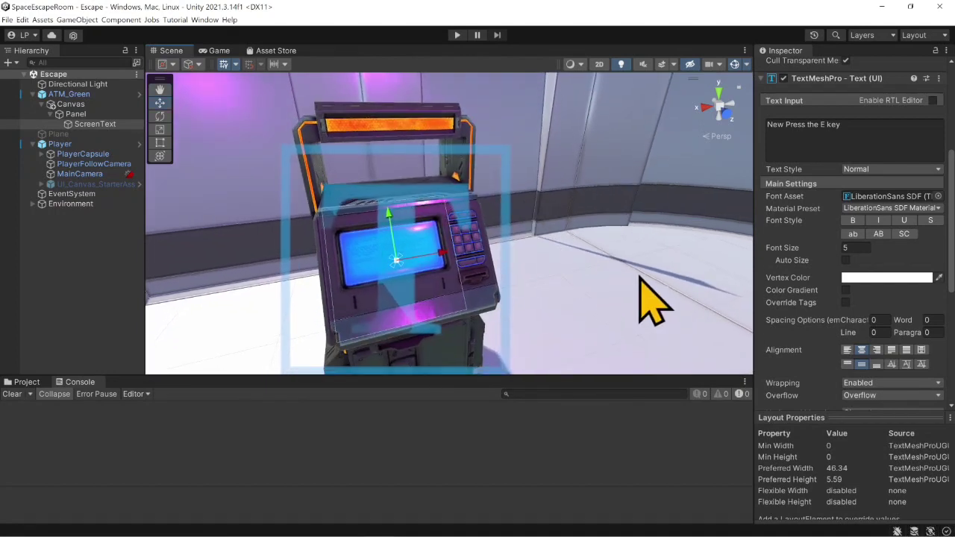
mouse_move(512, 536)
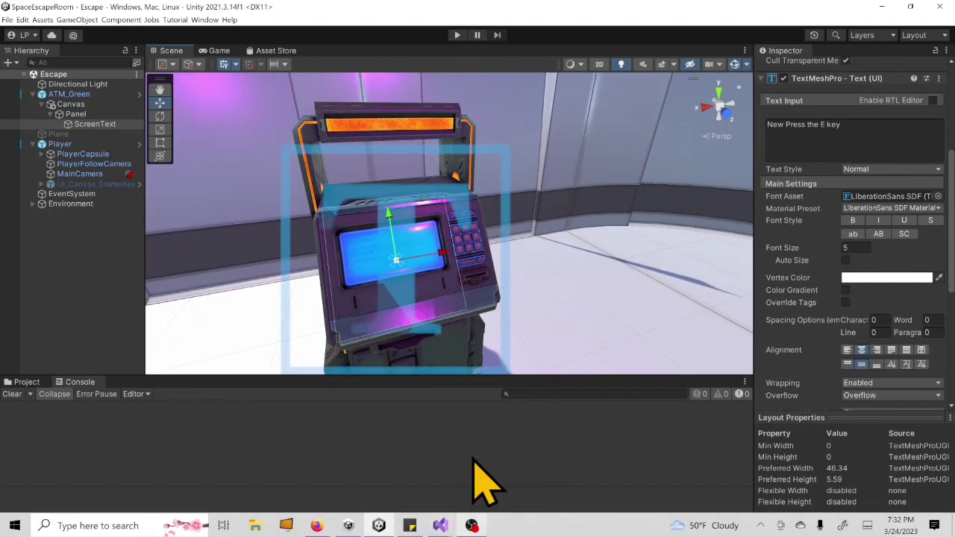
- Switch to the Escape Room FP sticky note and strike through its "-setup interaction" item
left_click(408, 526)
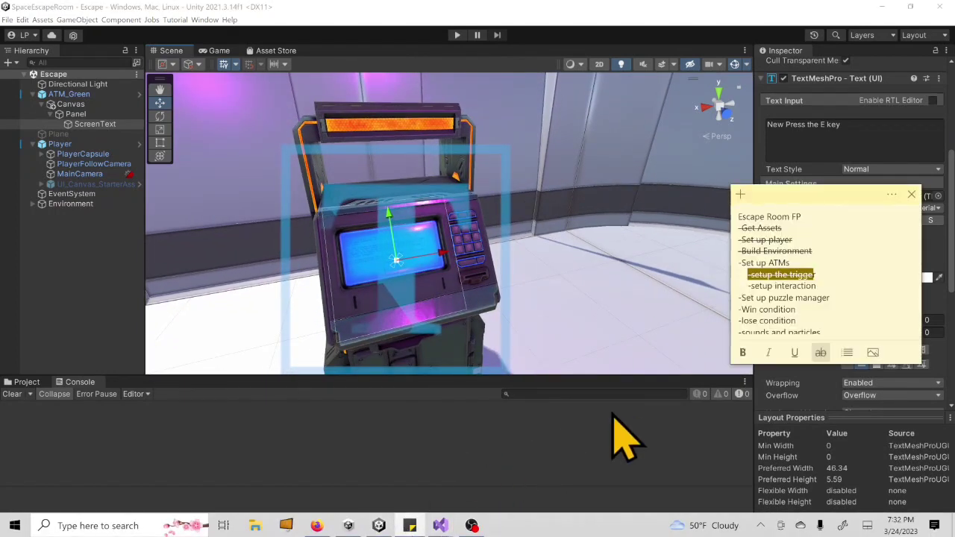
left_click_drag(791, 286, 739, 284)
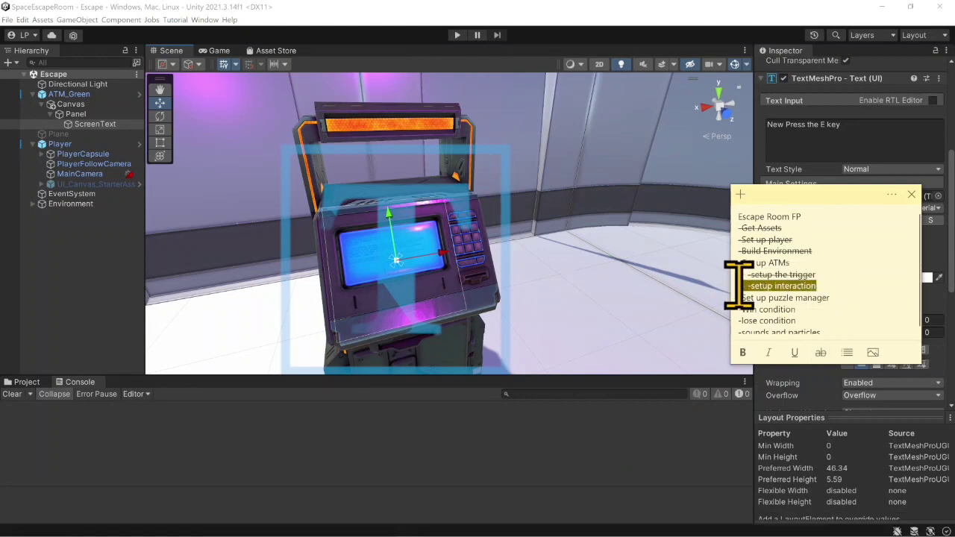
left_click(814, 349)
- Duplicate ATM_Green and move the copy away from the original across the floor, to about X 5.776, Z -5.76
right_click_drag(431, 299, 460, 299)
scroll(460, 300, "down", 5)
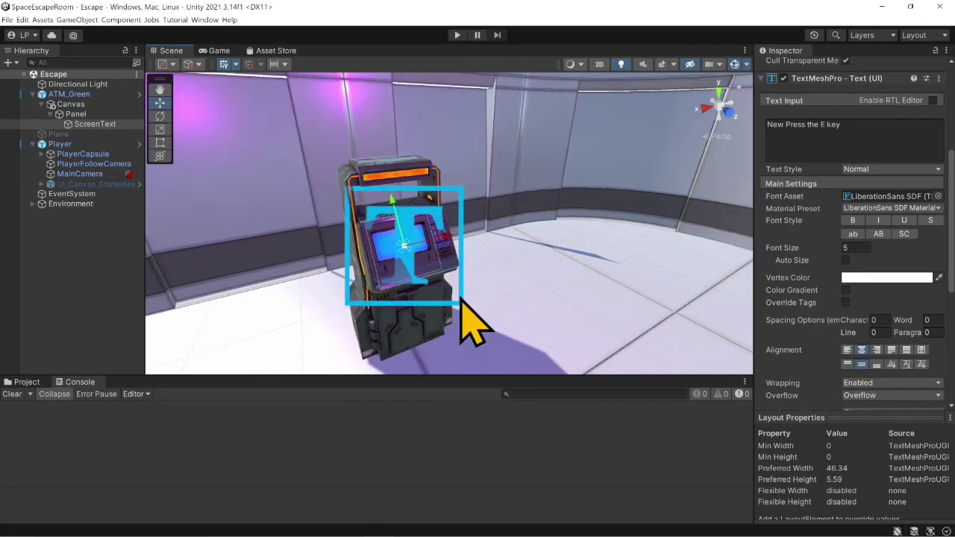
middle_click_drag(461, 299, 473, 266)
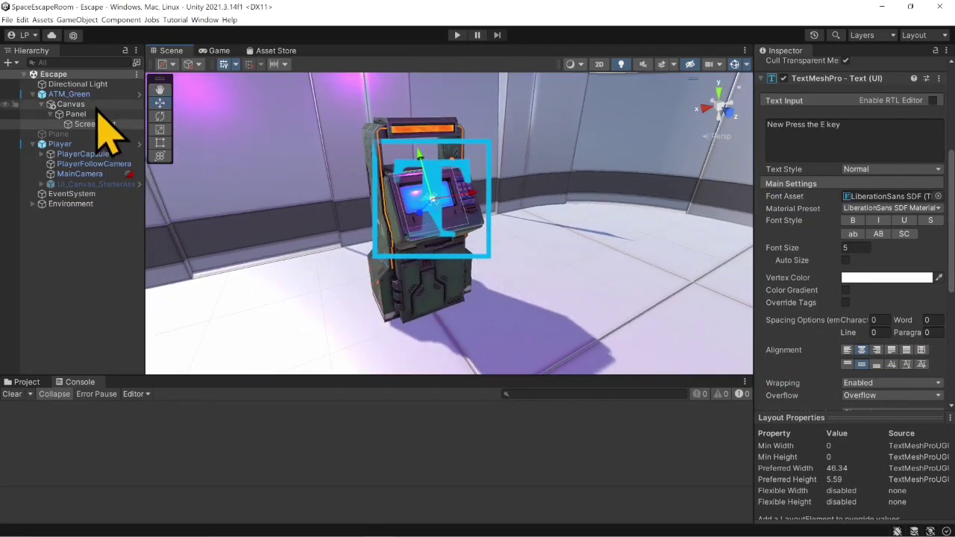
left_click(88, 95)
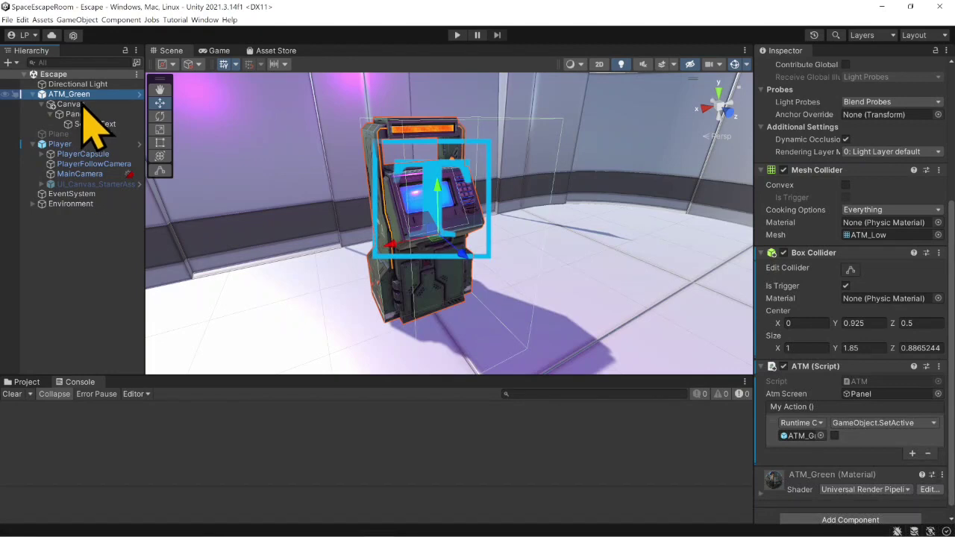
key("ctrl+d")
scroll(363, 245, "down", 5)
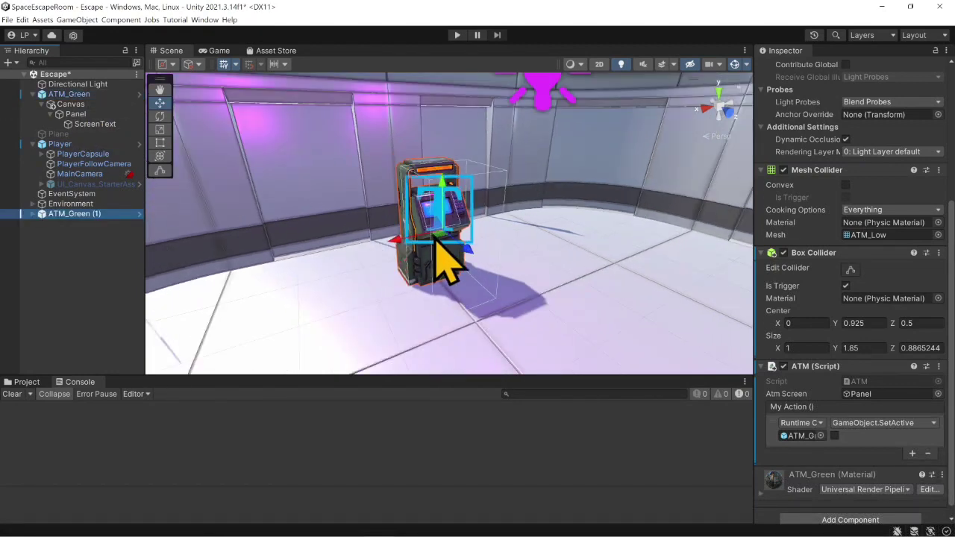
left_click_drag(437, 238, 221, 318)
right_click_drag(340, 280, 239, 272)
middle_click_drag(328, 246, 271, 206)
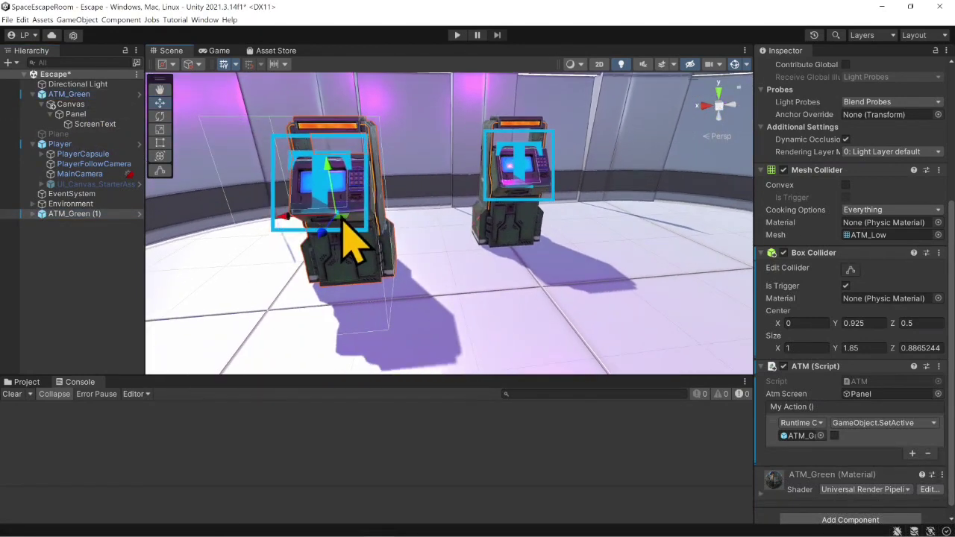
left_click_drag(341, 216, 235, 260)
scroll(372, 239, "down", 2)
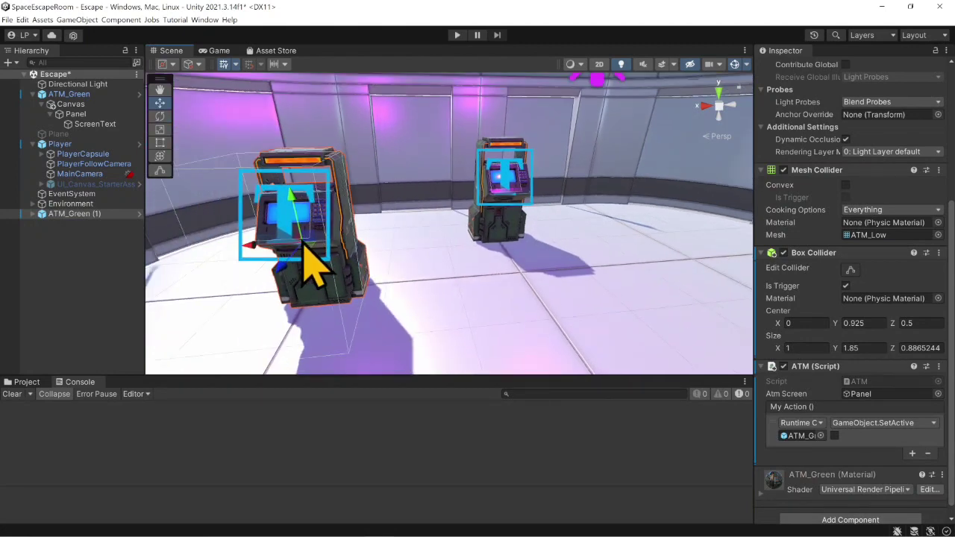
- Set the ATM copy's Y rotation to -90 and move it to about X 7.386, Z -3.06
scroll(865, 183, "up", 5)
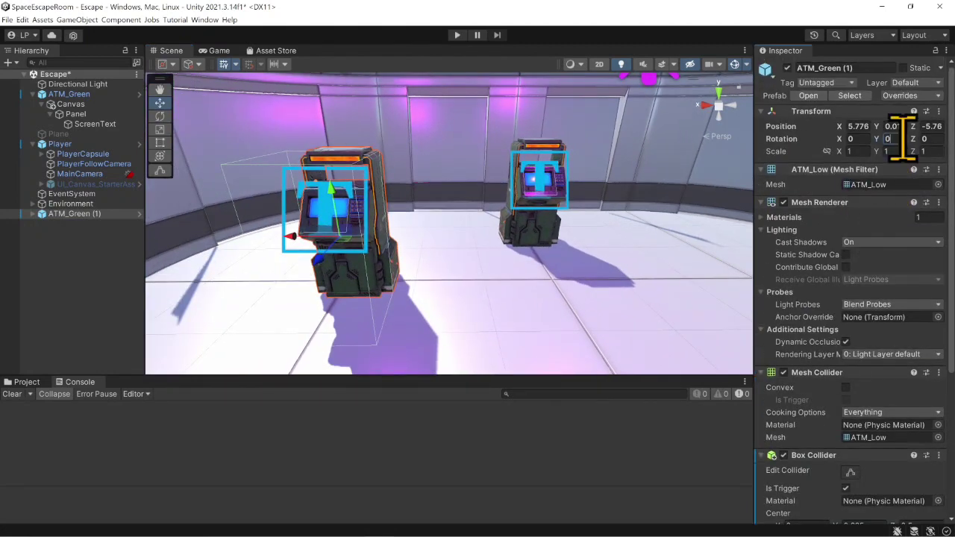
type("90")
key("BackSpace")
key("BackSpace")
type("-90")
right_click_drag(561, 254, 540, 264)
middle_click_drag(540, 264, 490, 235)
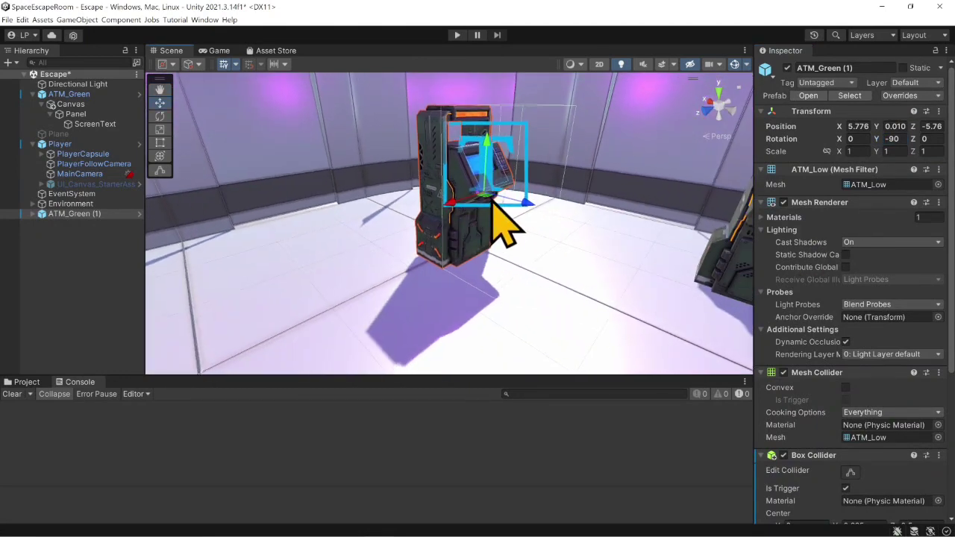
left_click_drag(504, 224, 207, 245)
middle_click_drag(320, 273, 393, 257)
left_click_drag(405, 235, 355, 234)
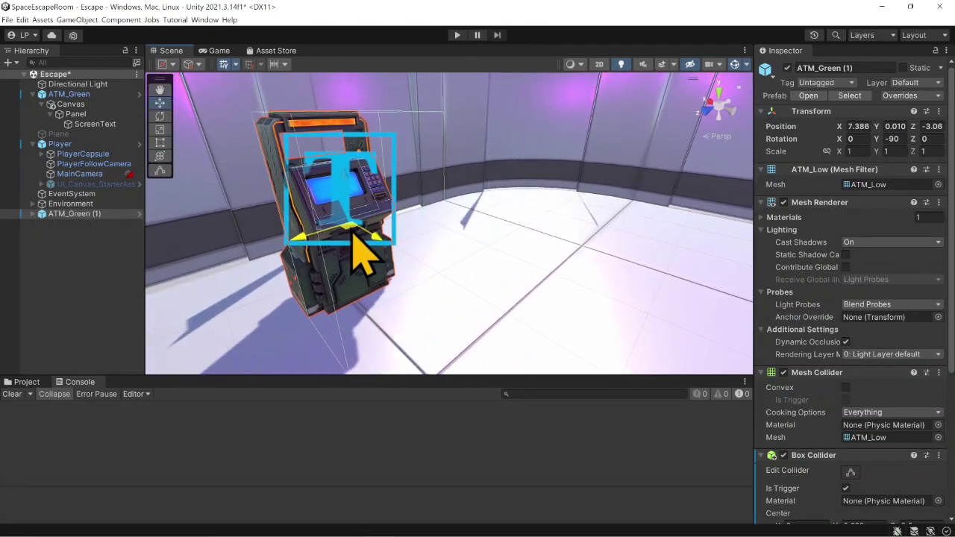
- Replace the copied ATM's Element 0 material with ATM_Coral from the CGY_ATM Materials folder
left_click(759, 221)
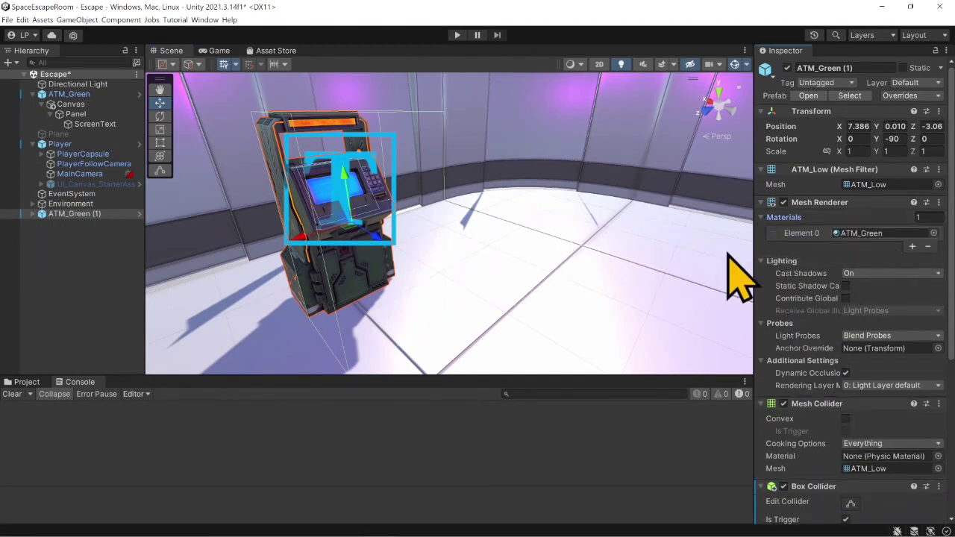
left_click(27, 382)
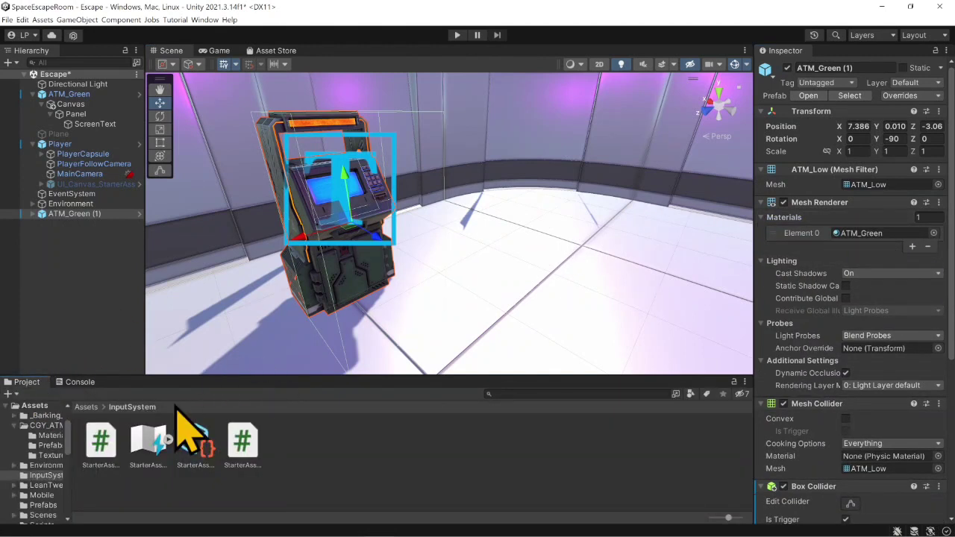
left_click(861, 233)
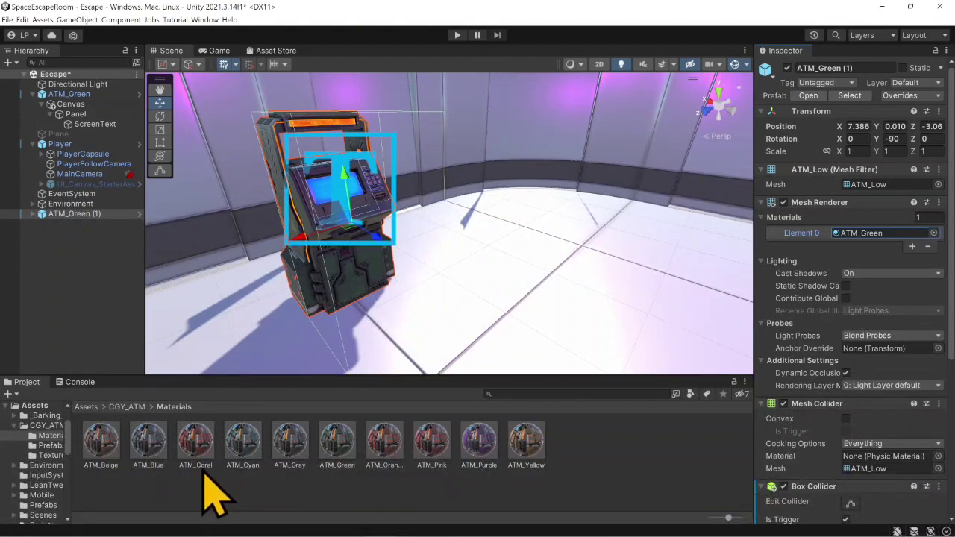
left_click_drag(198, 440, 857, 238)
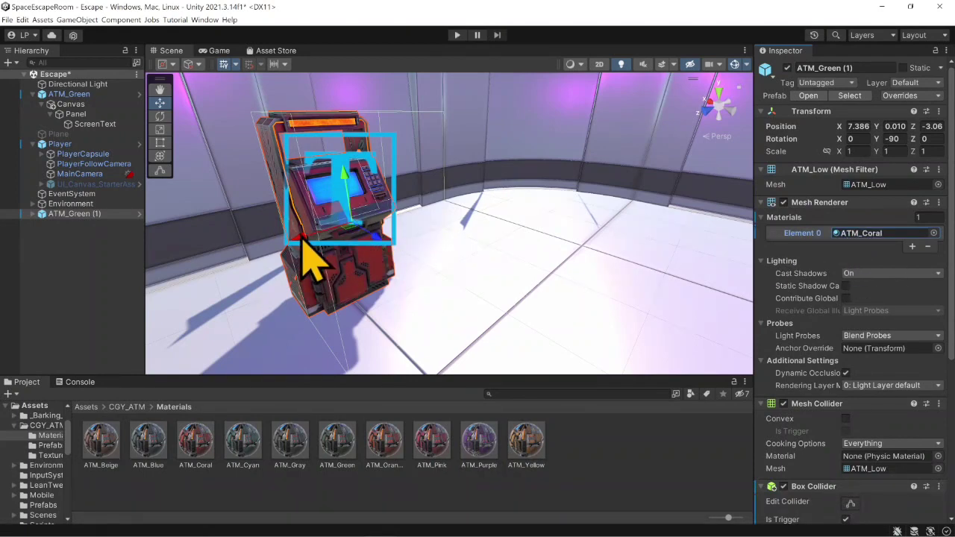
- Duplicate the coral ATM and set the new copy's Y rotation to 90
middle_click_drag(358, 211, 445, 218)
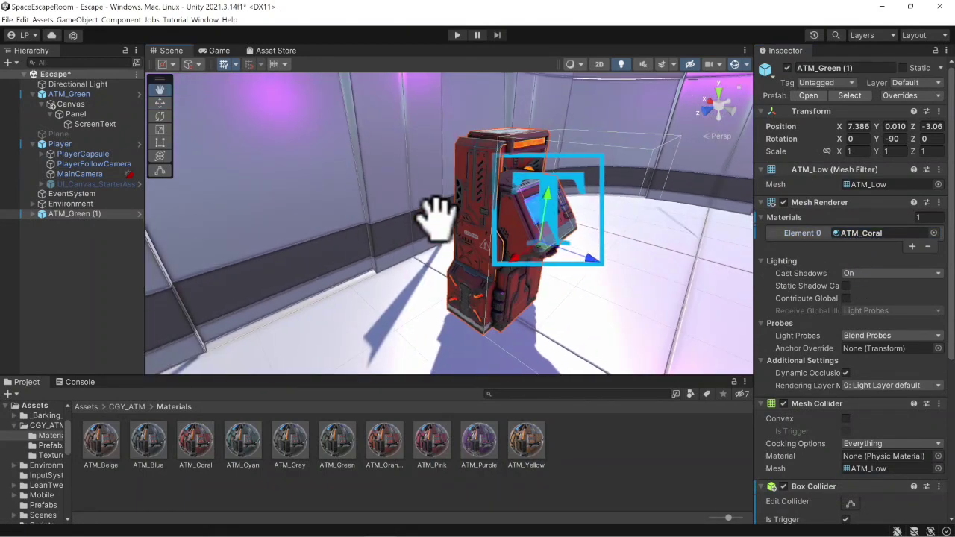
left_click(82, 216)
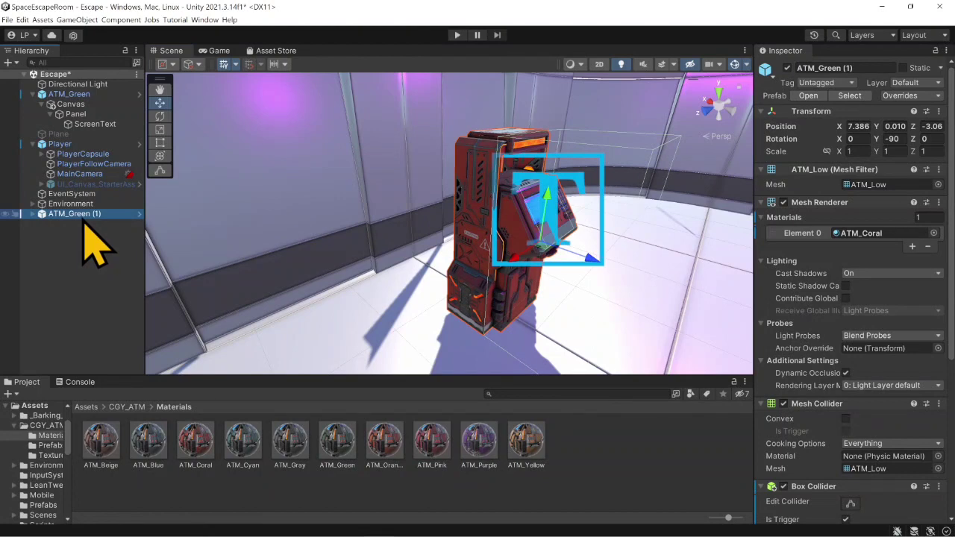
key("ctrl+d")
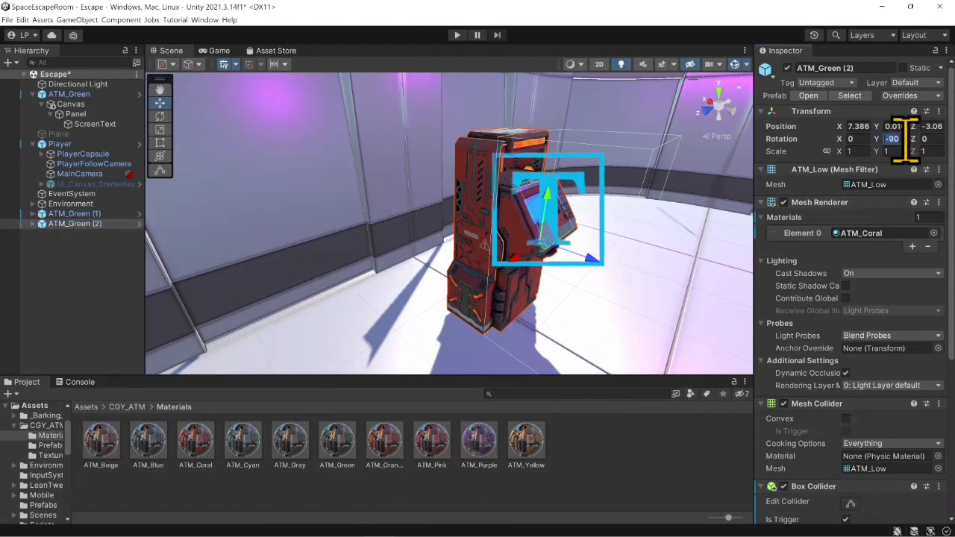
type("90")
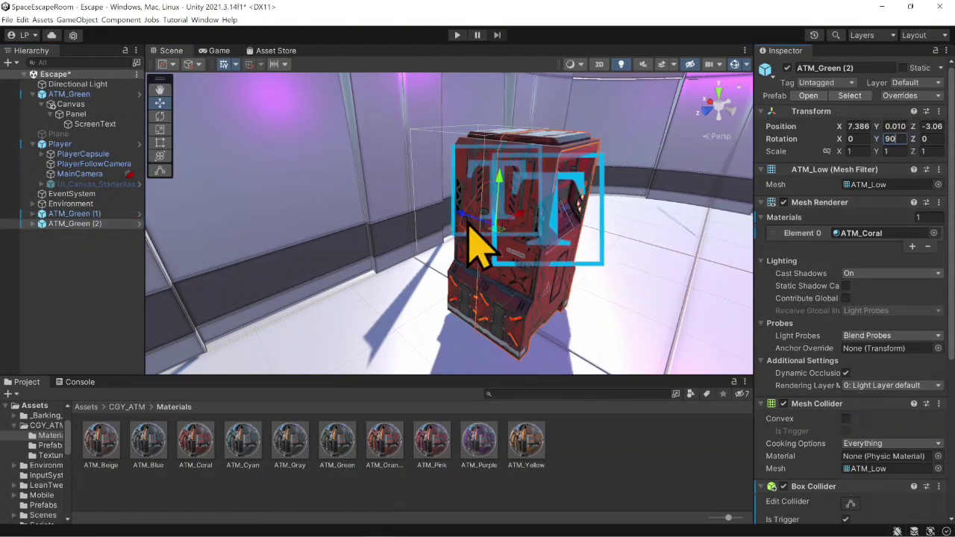
- Move the second ATM copy across the room to about X -1.41, Z -3.07 and assign it the ATM_Purple material
left_click_drag(462, 218, 616, 270)
right_click_drag(509, 253, 632, 252)
middle_click_drag(594, 245, 549, 259)
left_click_drag(284, 266, 728, 258)
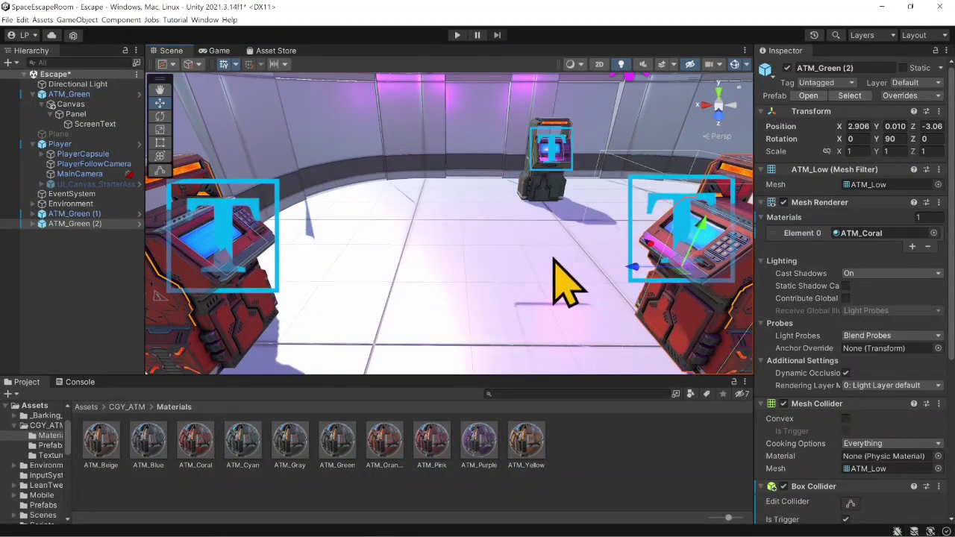
right_click_drag(478, 247, 584, 259)
middle_click_drag(586, 267, 448, 294)
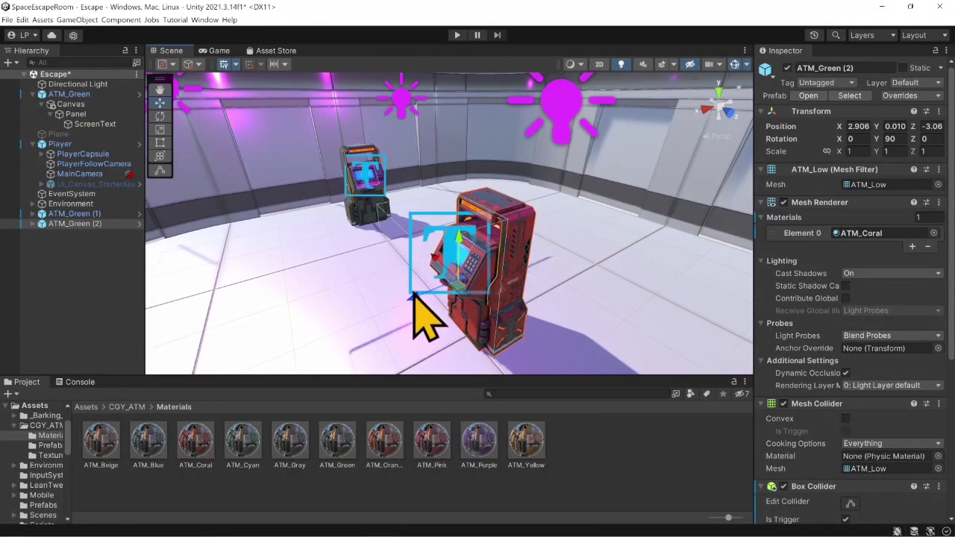
left_click_drag(486, 284, 631, 238)
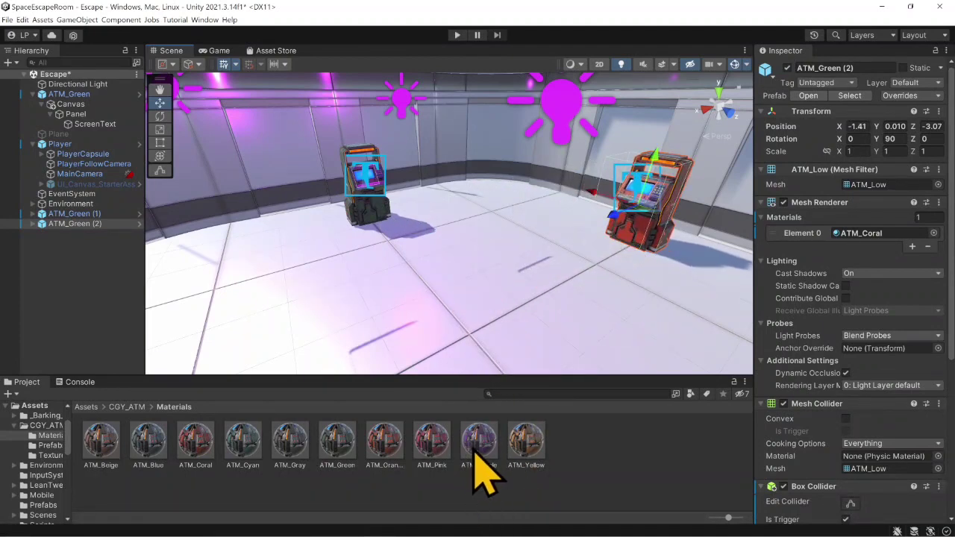
left_click_drag(485, 473, 854, 264)
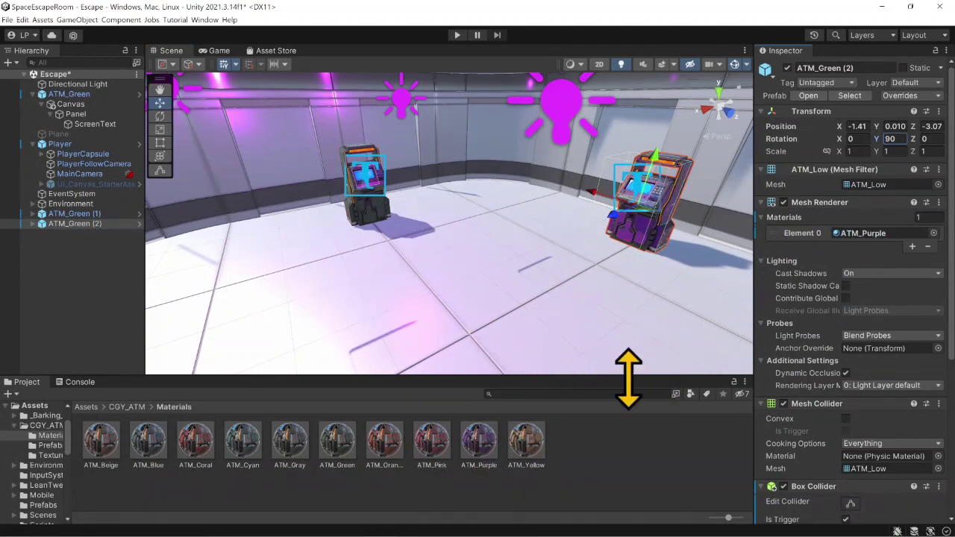
- Rename the coral ATM as ATM_Red and the purple one as ATM_Purple
middle_click_drag(600, 250, 523, 224)
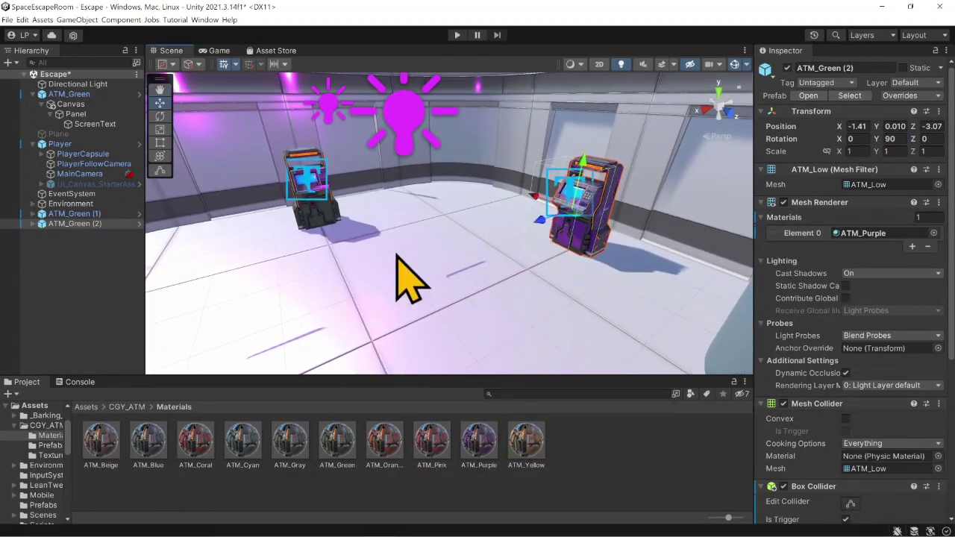
left_click(75, 213)
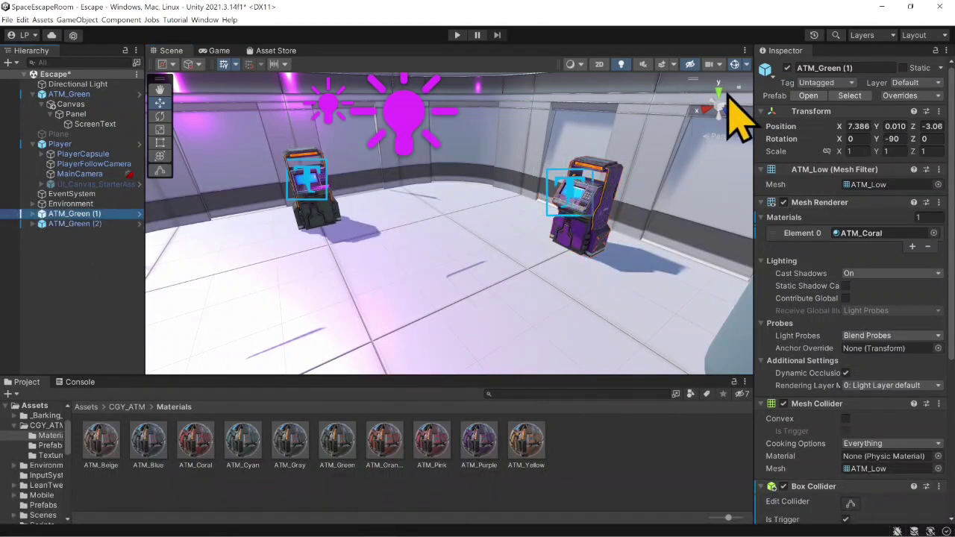
left_click(850, 67)
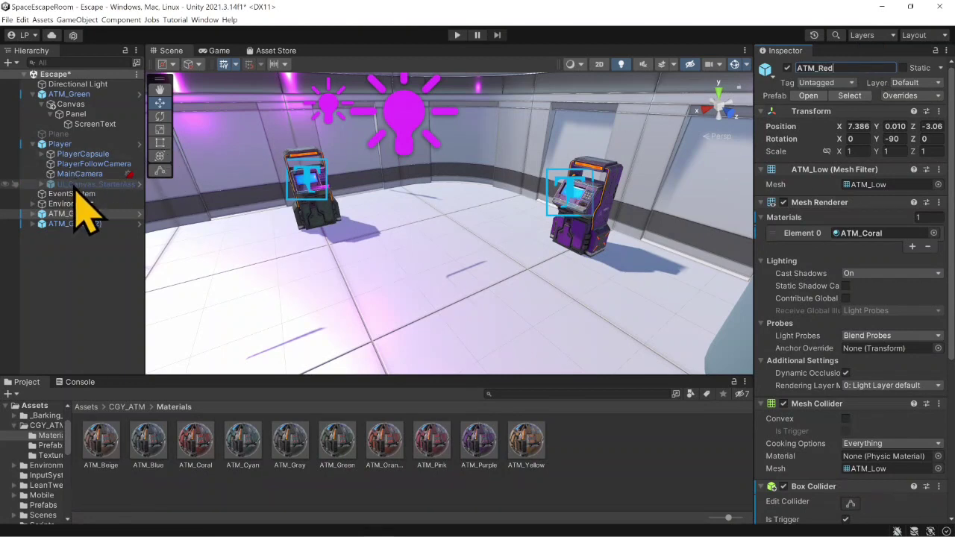
left_click(71, 224)
left_click(864, 68)
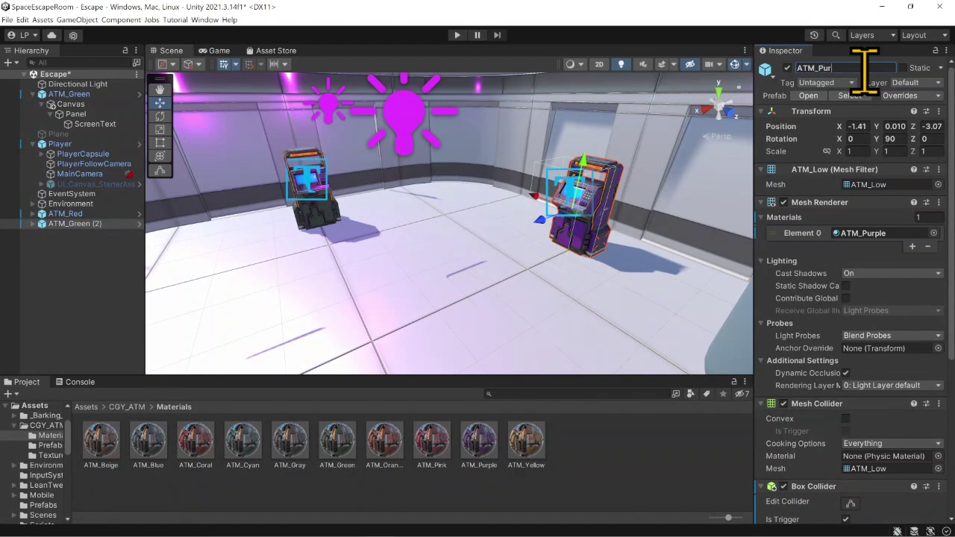
- Start Play mode, walk up to the red ATM, trigger its action key and back away
scroll(905, 276, "down", 5)
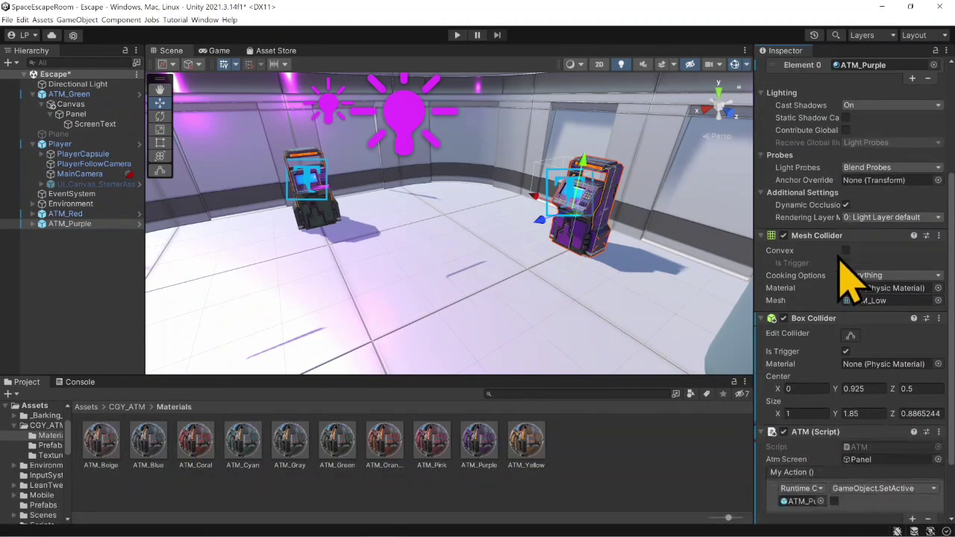
left_click(457, 36)
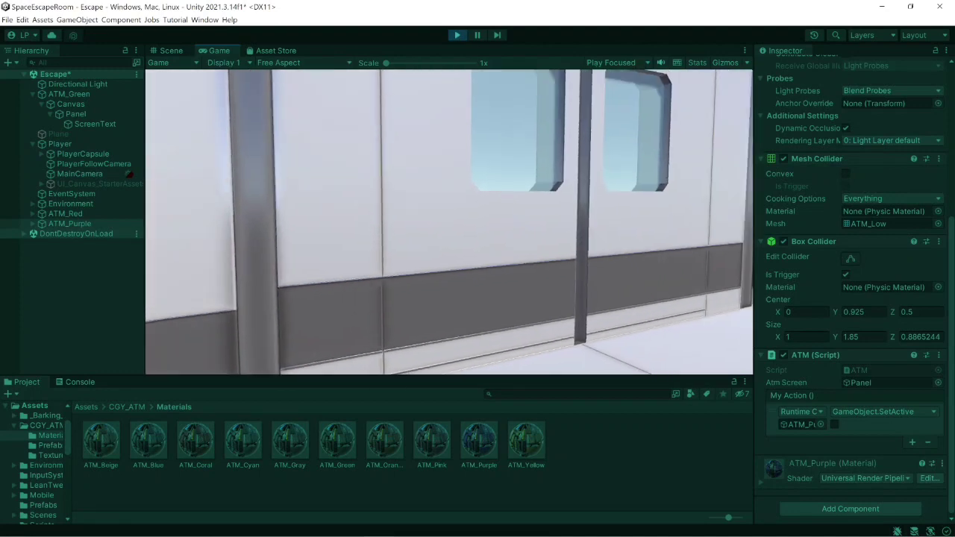
key("w")
key("w")
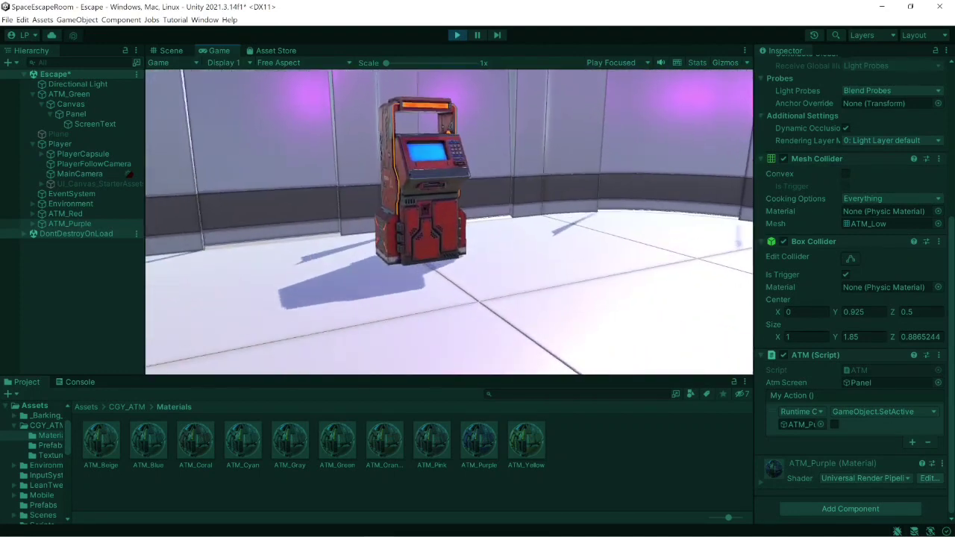
key("w")
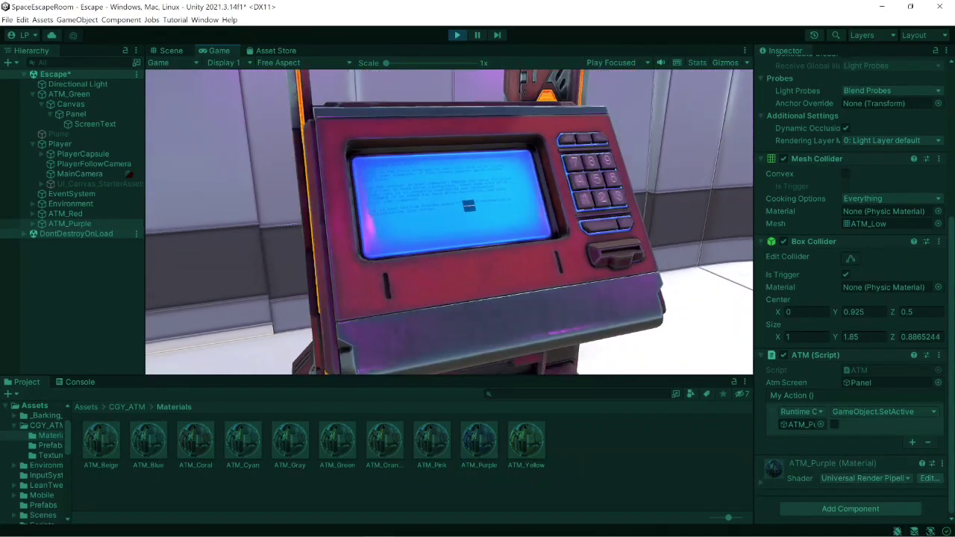
key("e")
key("s")
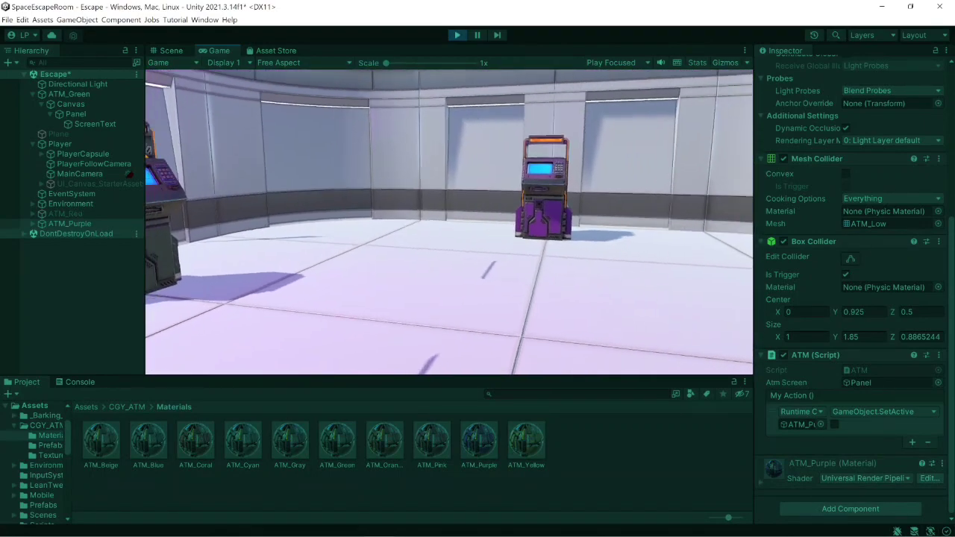
- Walk to the green and purple ATMs in turn, trigger the action key at each, and stop Play mode
key("w")
key("w")
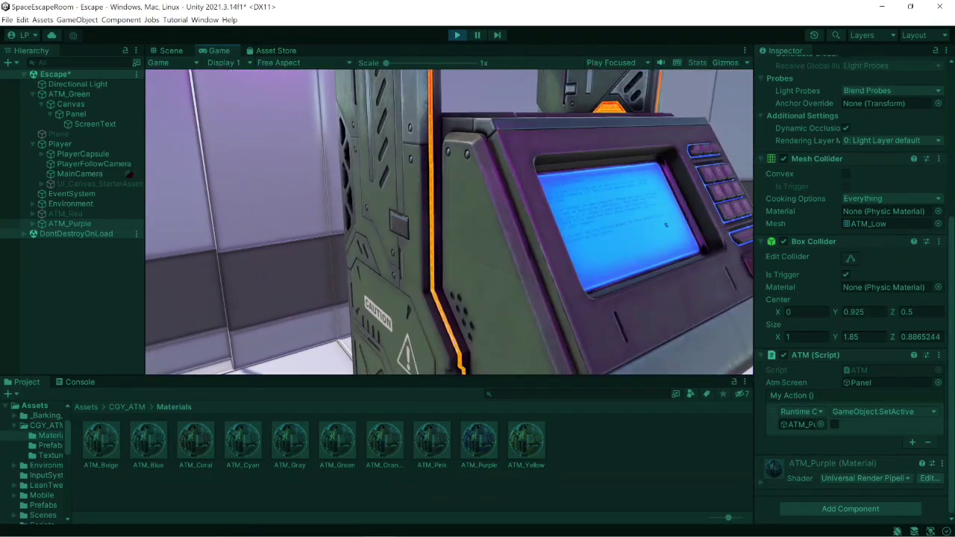
key("e")
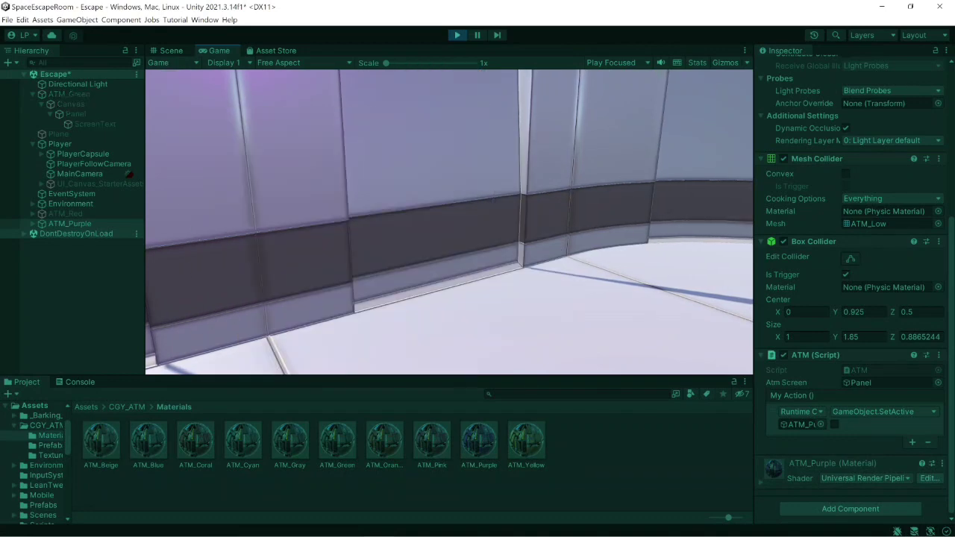
key("w")
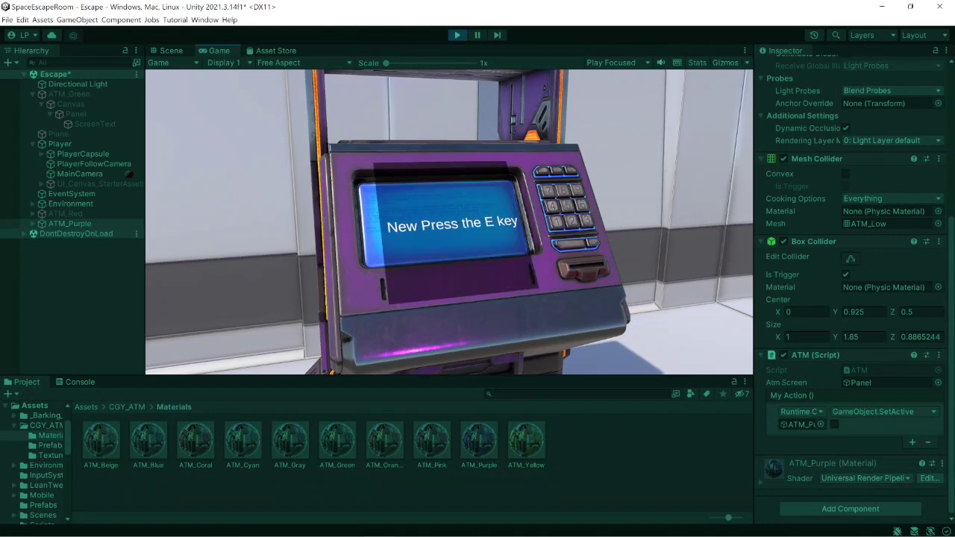
key("e")
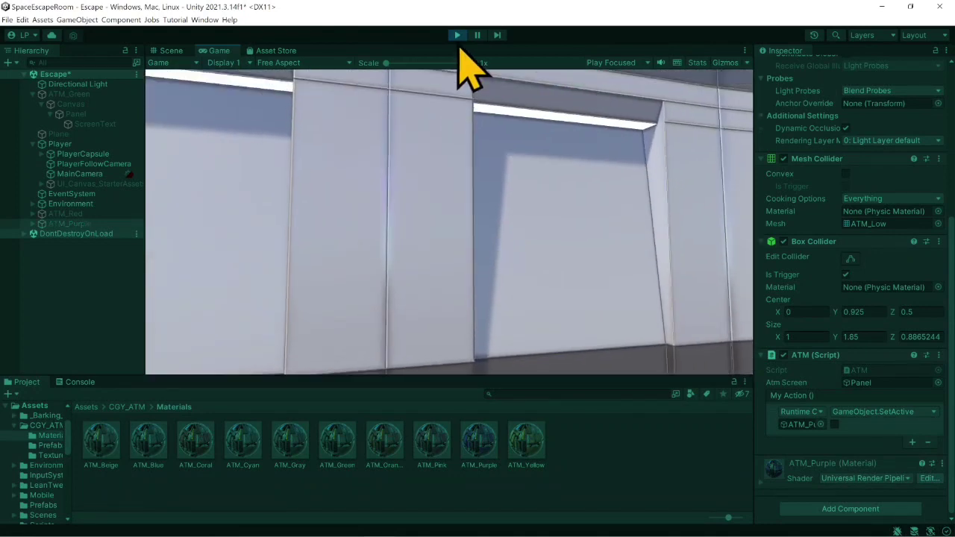
left_click(457, 35)
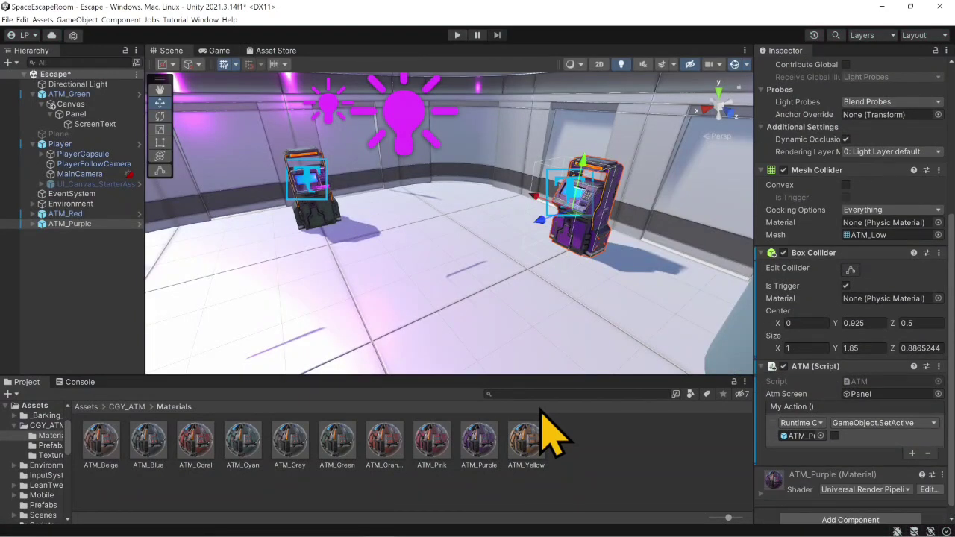
- Bring up the Escape Room FP checklist sticky note again
mouse_move(467, 533)
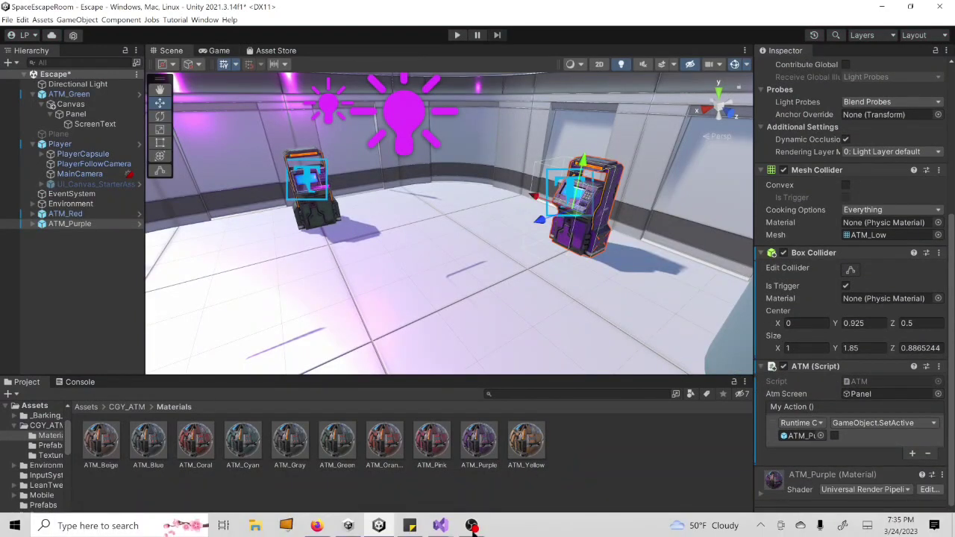
left_click(411, 527)
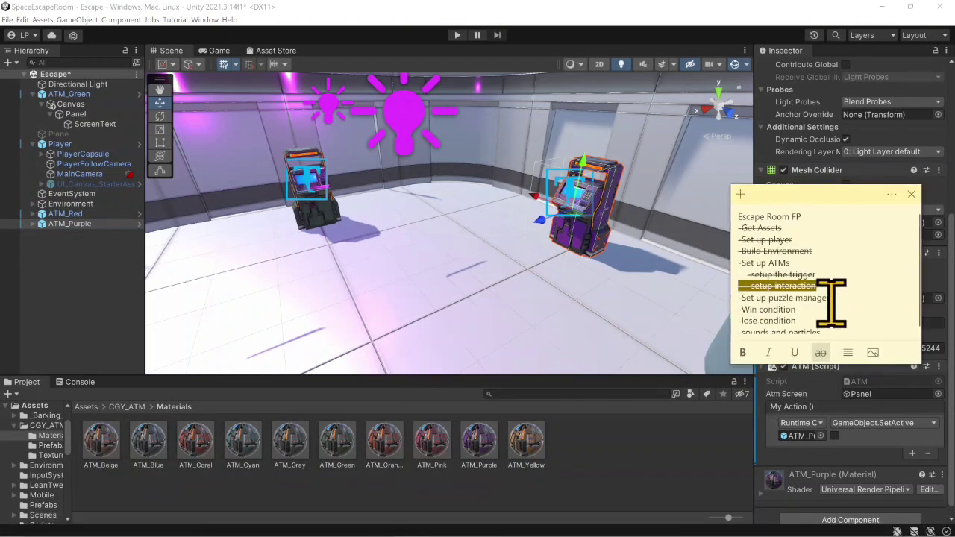
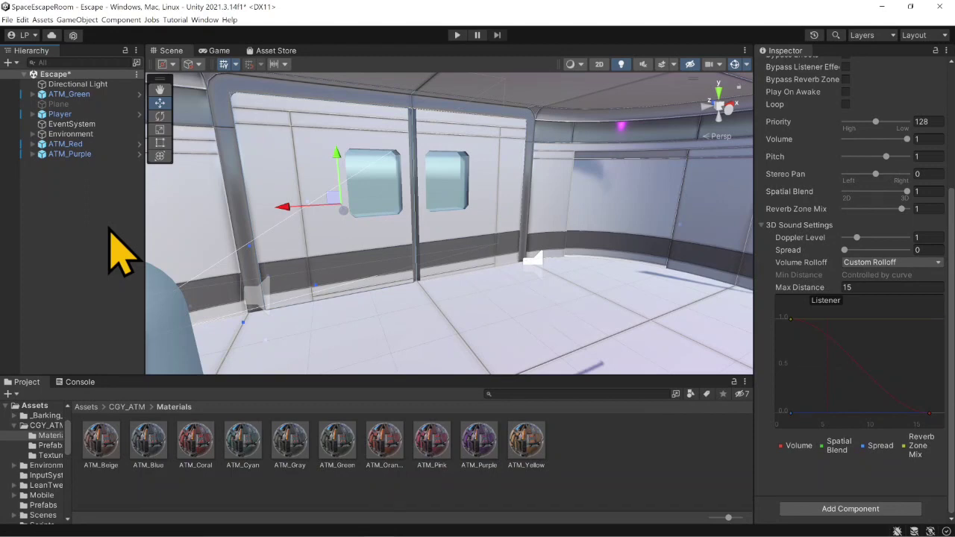
right_click_drag(505, 320, 579, 283)
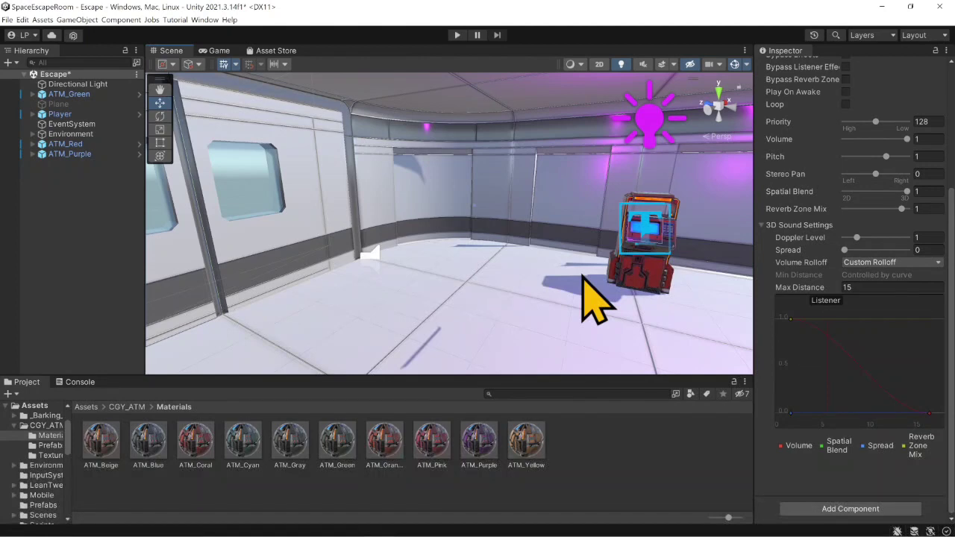
right_click_drag(535, 247, 470, 252)
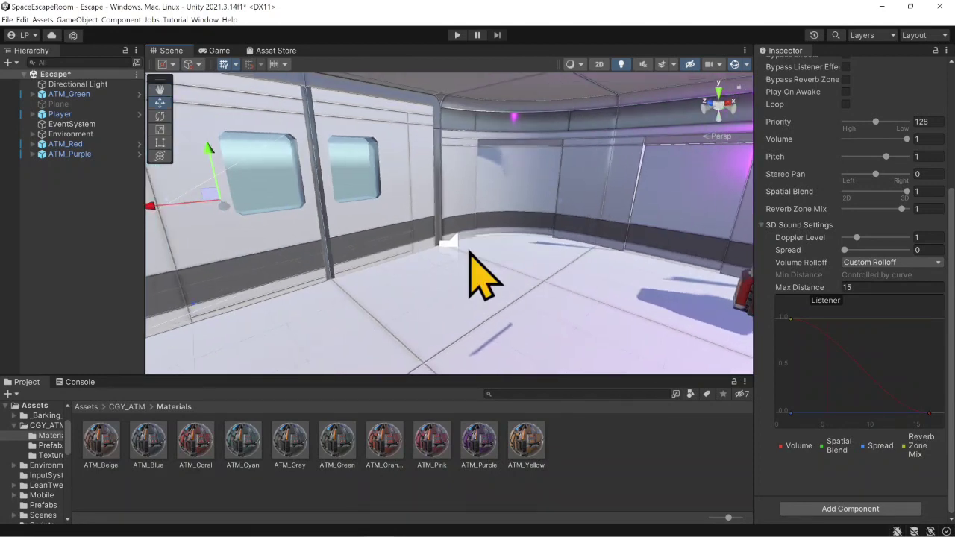
right_click_drag(335, 264, 283, 228)
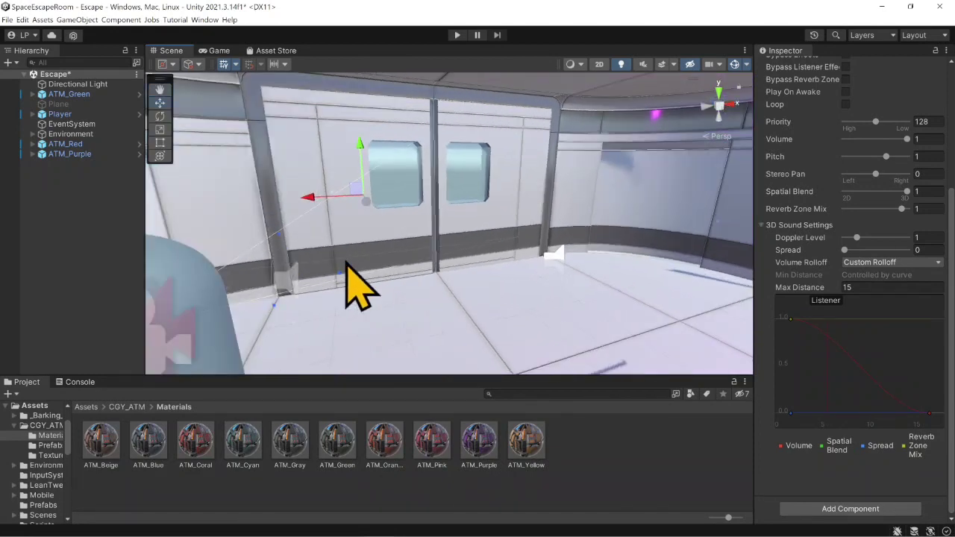
right_click_drag(373, 283, 397, 295)
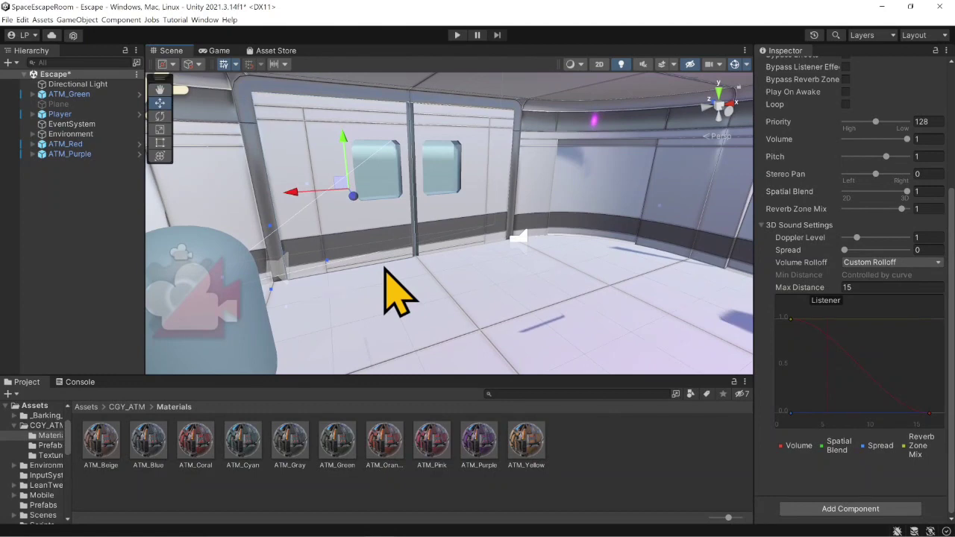
- Create an empty object in the scene, collapse the Environment group and rename the new object PuzzlePieceHolder
right_click(61, 182)
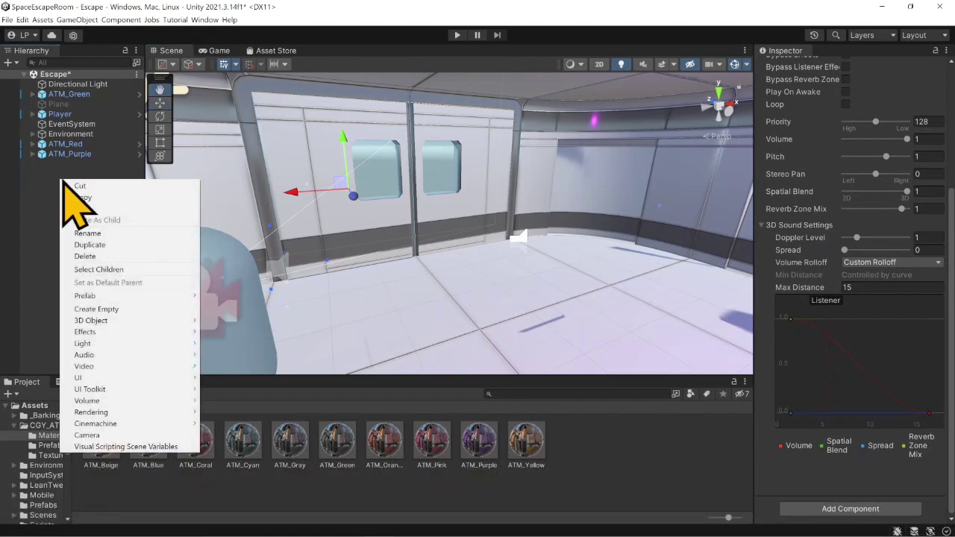
left_click(125, 312)
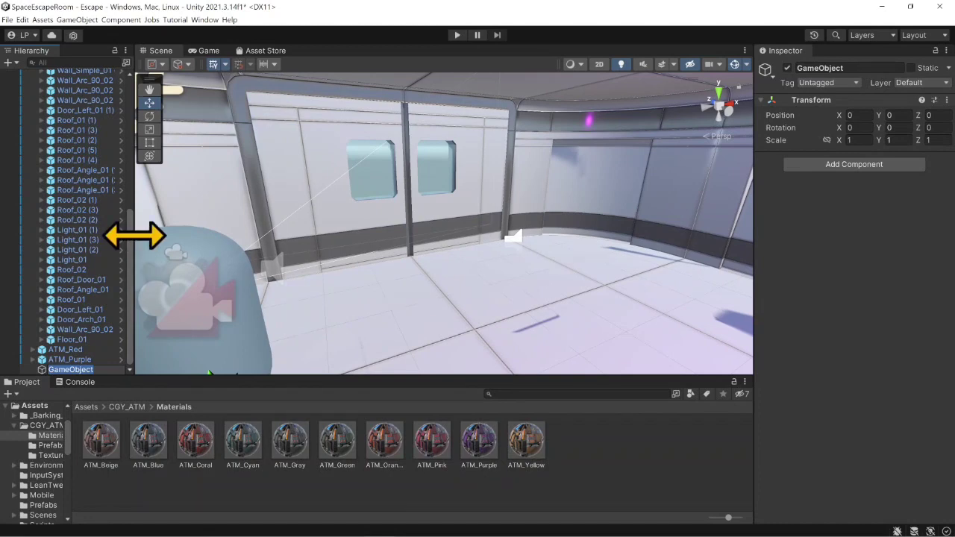
left_click_drag(136, 241, 150, 252)
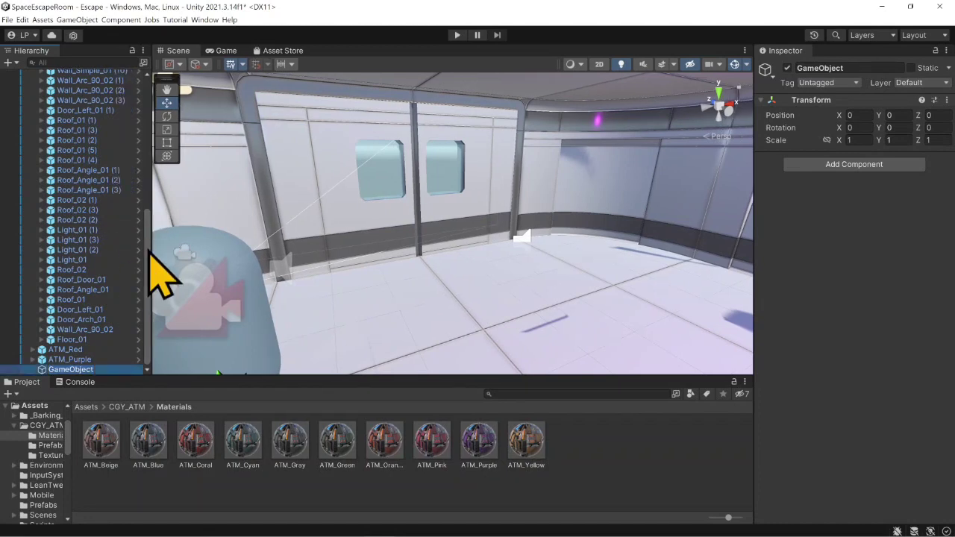
left_click(147, 161)
left_click(32, 134)
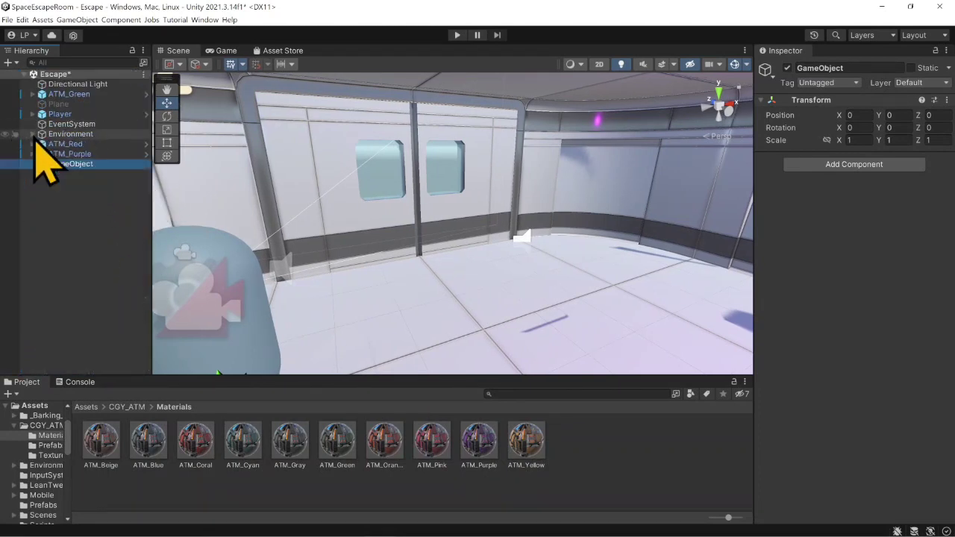
left_click(71, 165)
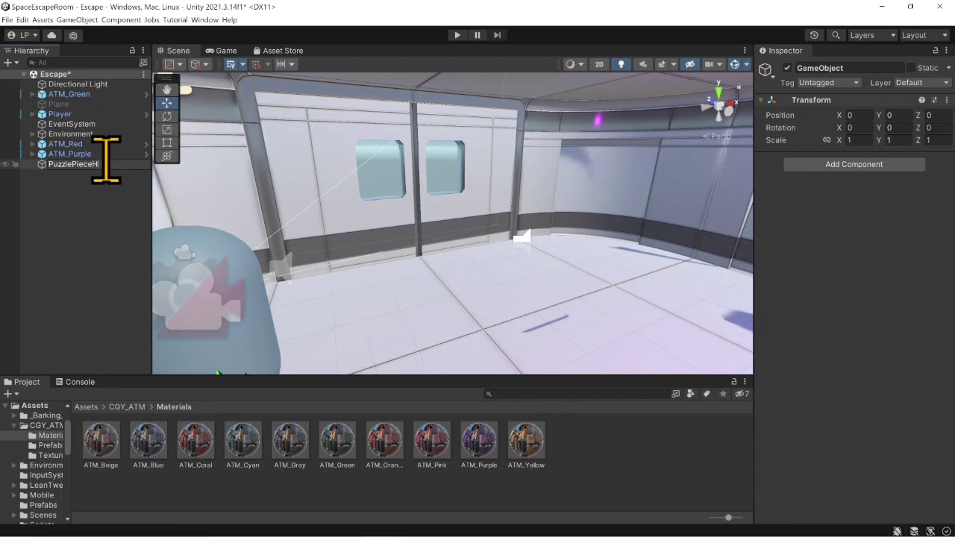
key("Return")
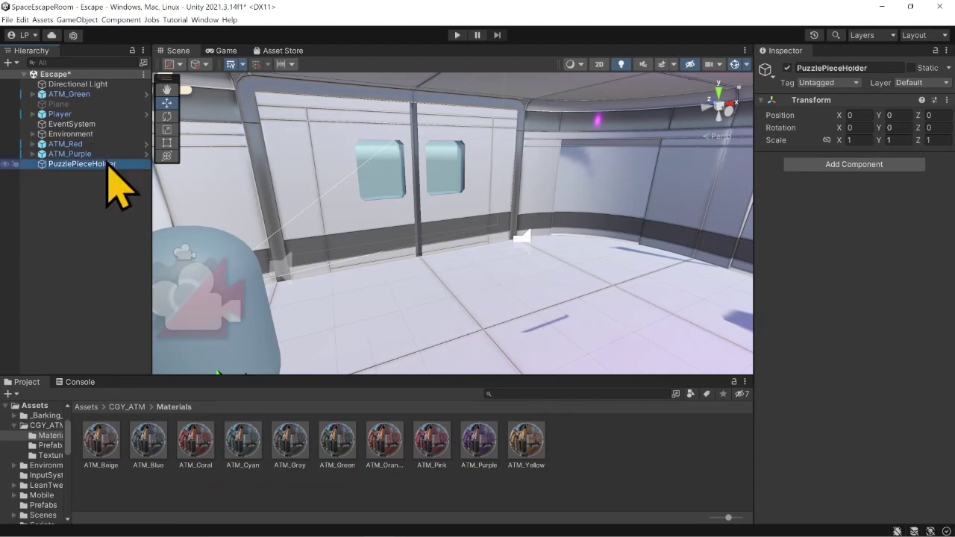
- Frame PuzzlePieceHolder in the scene and add a cube as its child
key("f")
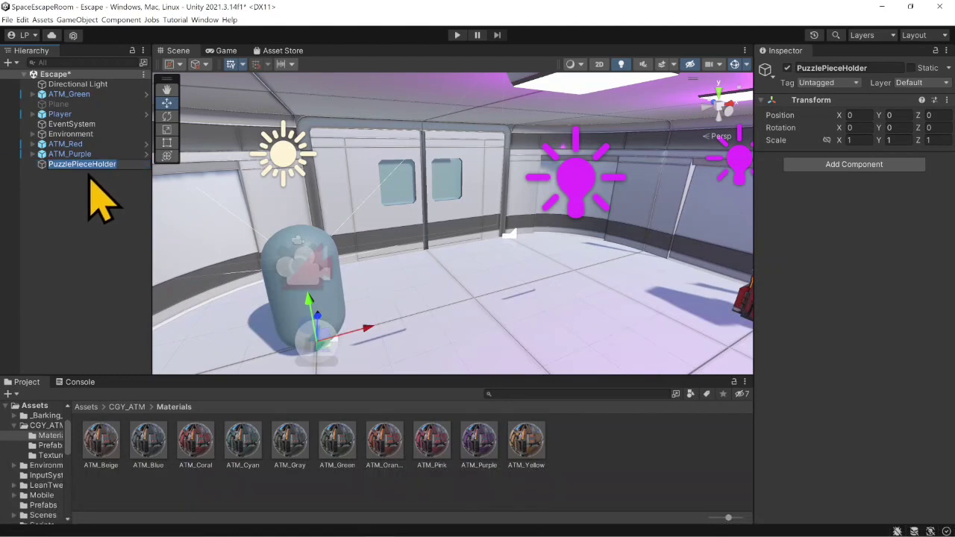
left_click(90, 200)
left_click(85, 164)
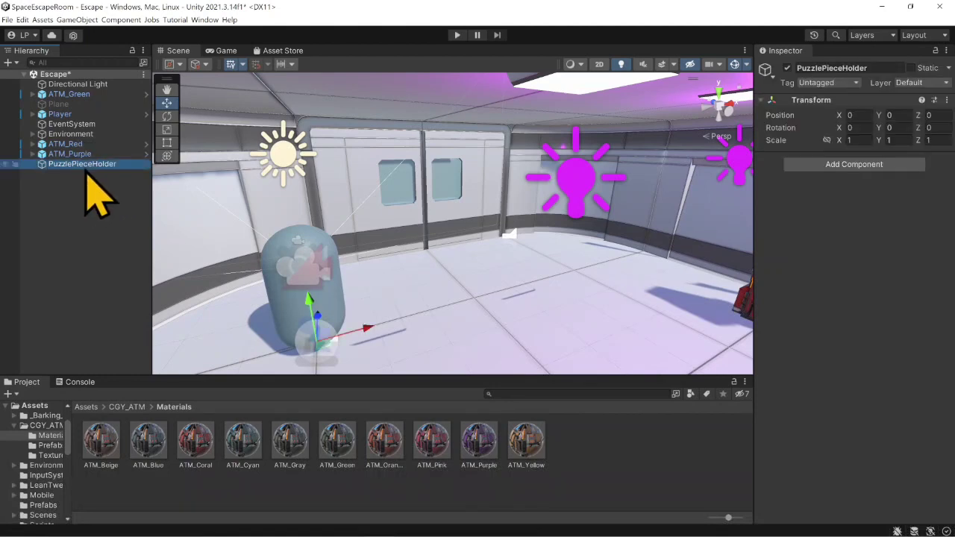
right_click(85, 166)
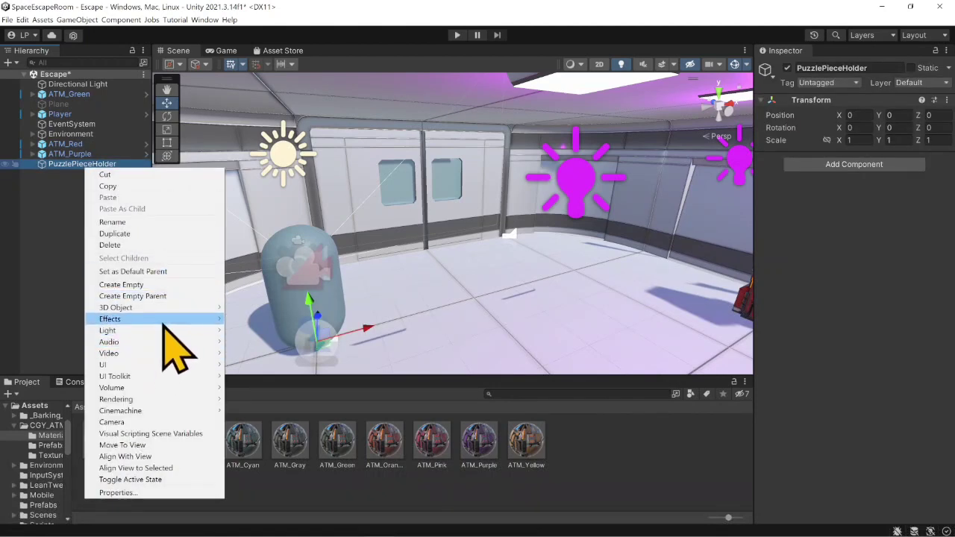
mouse_move(170, 308)
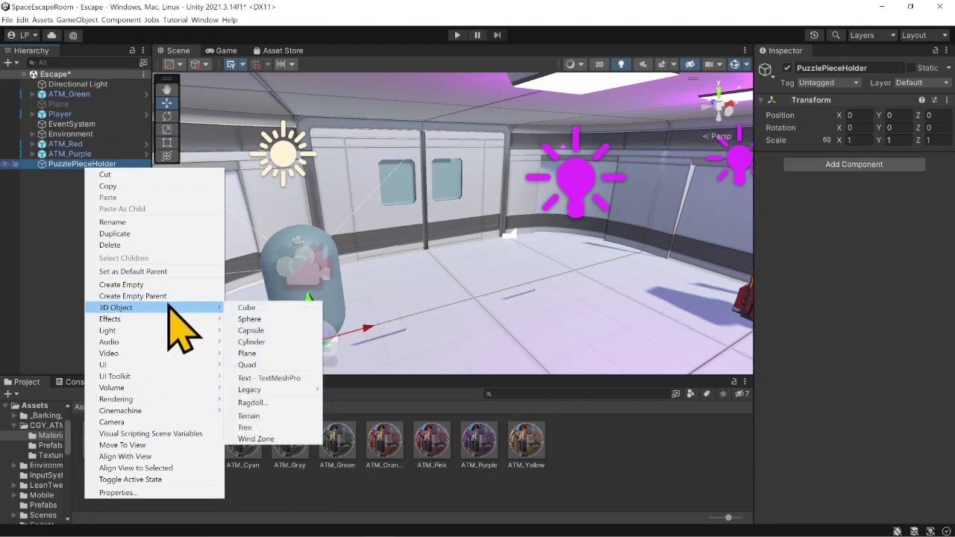
left_click(250, 308)
left_click(88, 211)
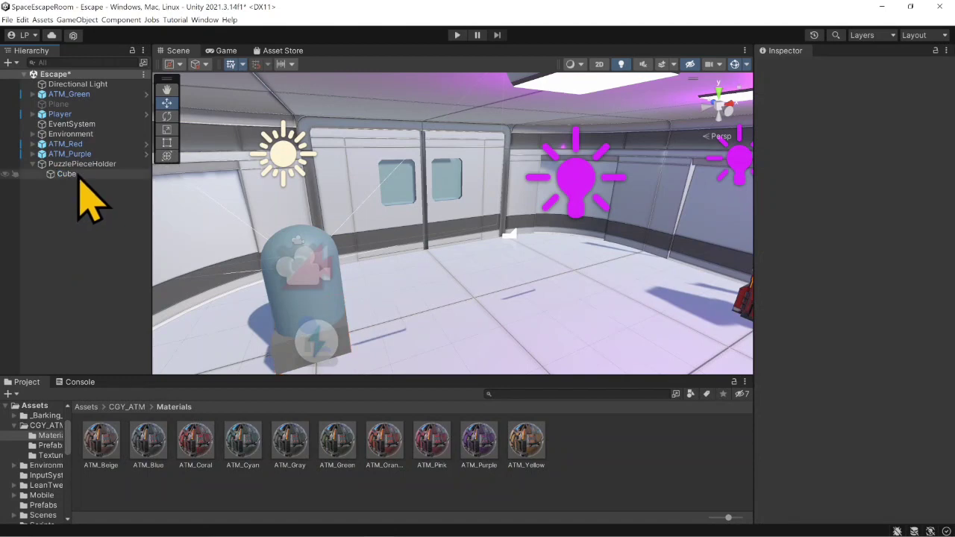
left_click(78, 179)
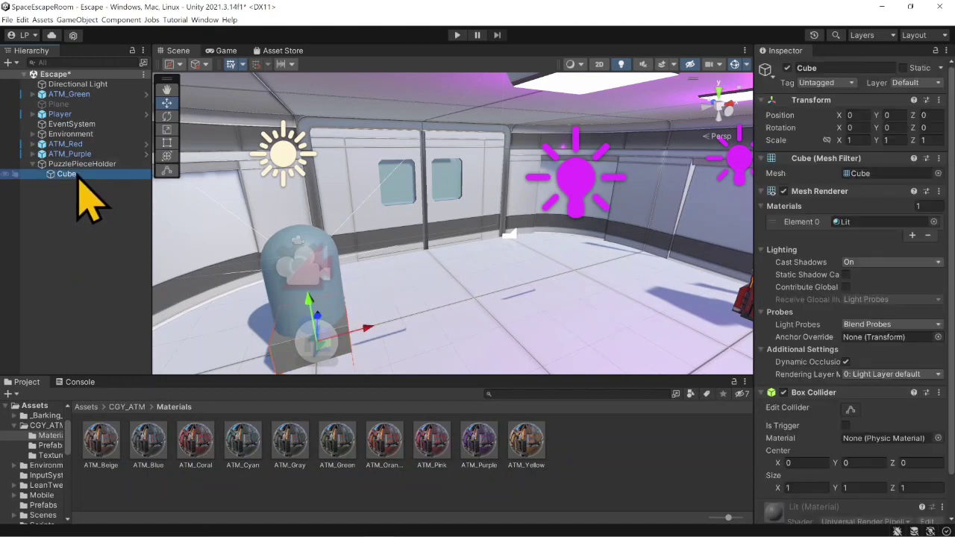
- Add a sphere and a cylinder as further children of PuzzlePieceHolder
left_click(82, 165)
right_click(78, 166)
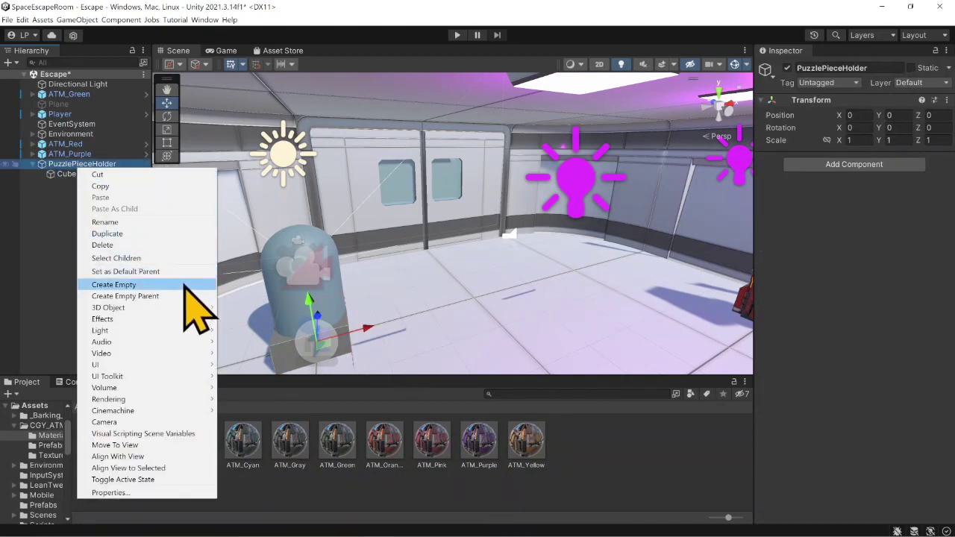
mouse_move(207, 307)
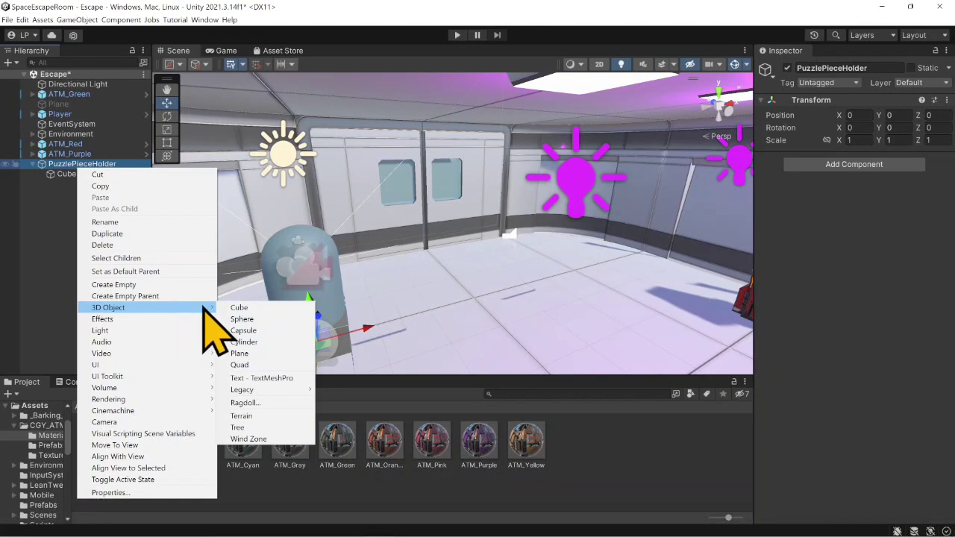
left_click(251, 318)
left_click(89, 165)
right_click(90, 165)
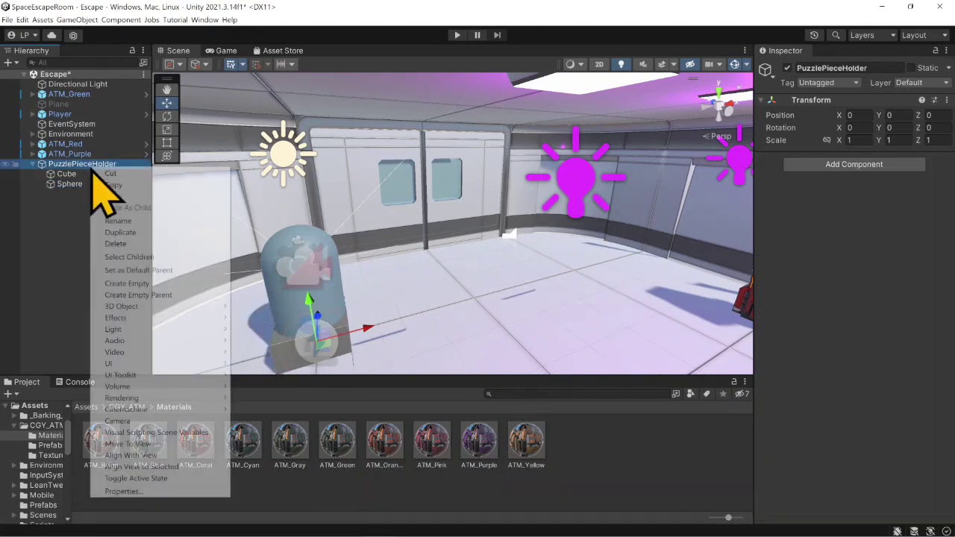
mouse_move(195, 306)
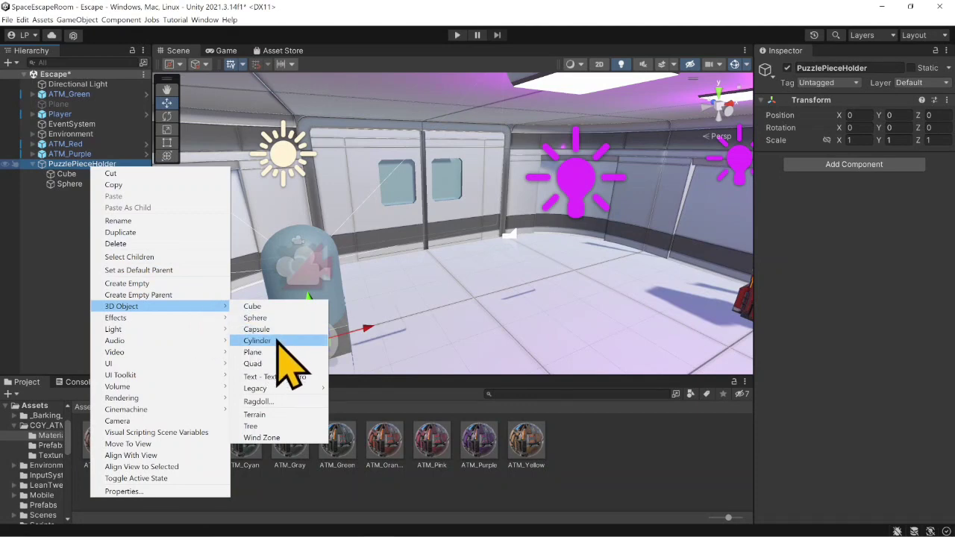
left_click(278, 341)
left_click(72, 203)
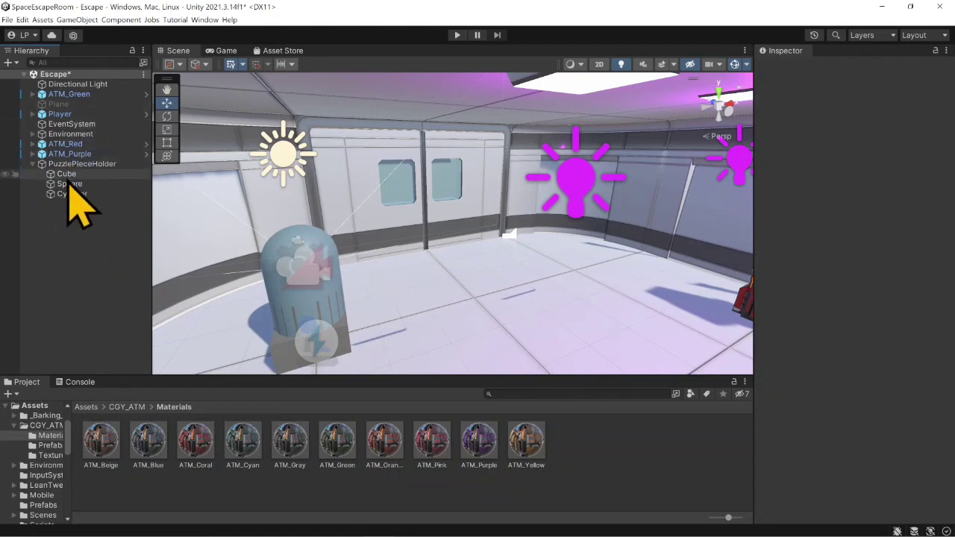
- Move PuzzlePieceHolder up and over to the sliding door, at about X 4.09, Y 2.244, Z 1.89
left_click(86, 164)
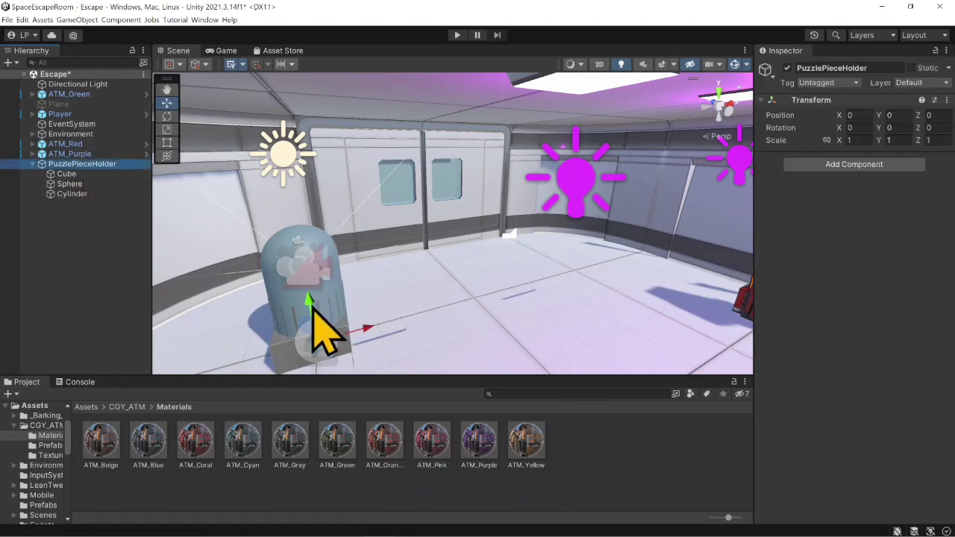
left_click_drag(315, 312, 351, 168)
left_click_drag(331, 209, 558, 200)
right_click_drag(495, 209, 569, 203)
middle_click_drag(349, 242, 461, 266)
left_click_drag(495, 224, 437, 207)
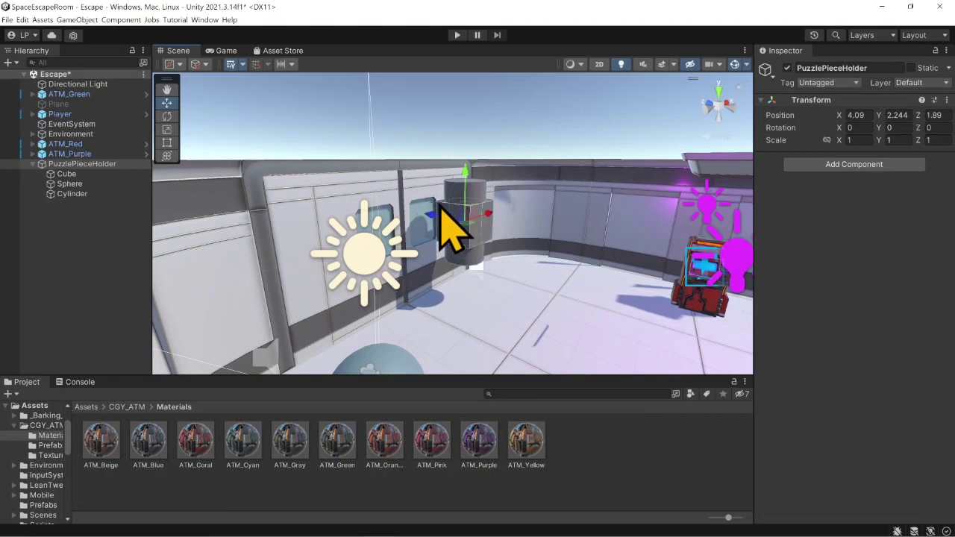
left_click(481, 191)
- Link the scale proportions of PuzzlePieceHolder and set its scale to 0.4 on all axes
left_click(75, 339)
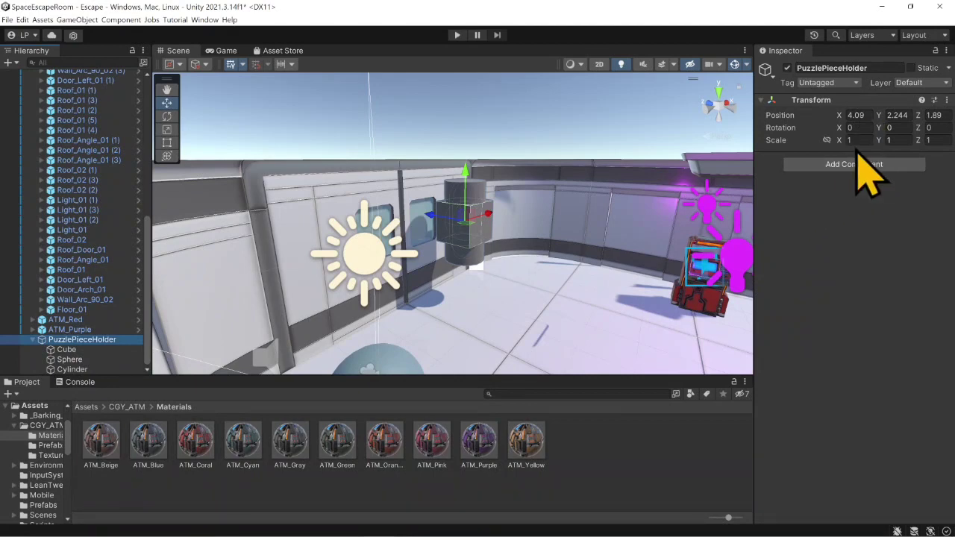
left_click(827, 140)
left_click(861, 140)
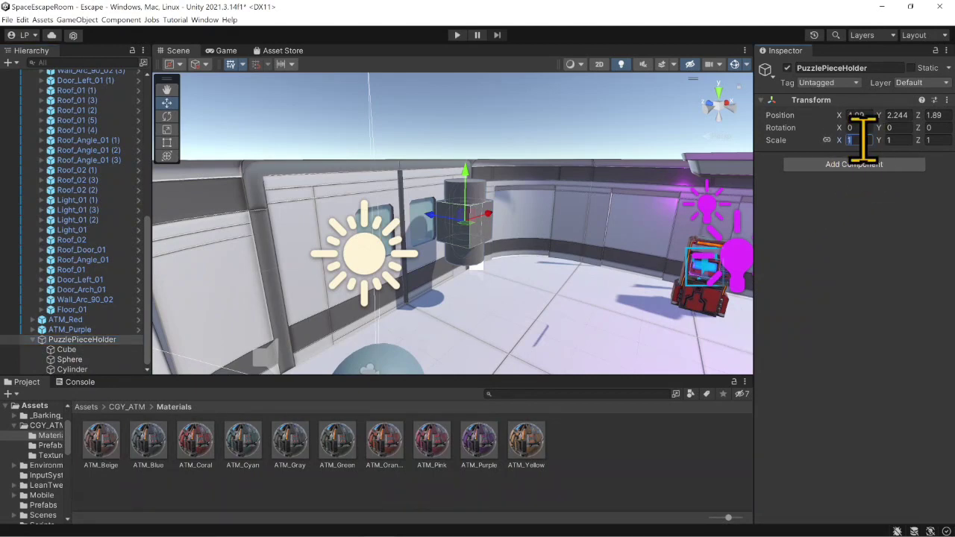
key("BackSpace")
type(".1")
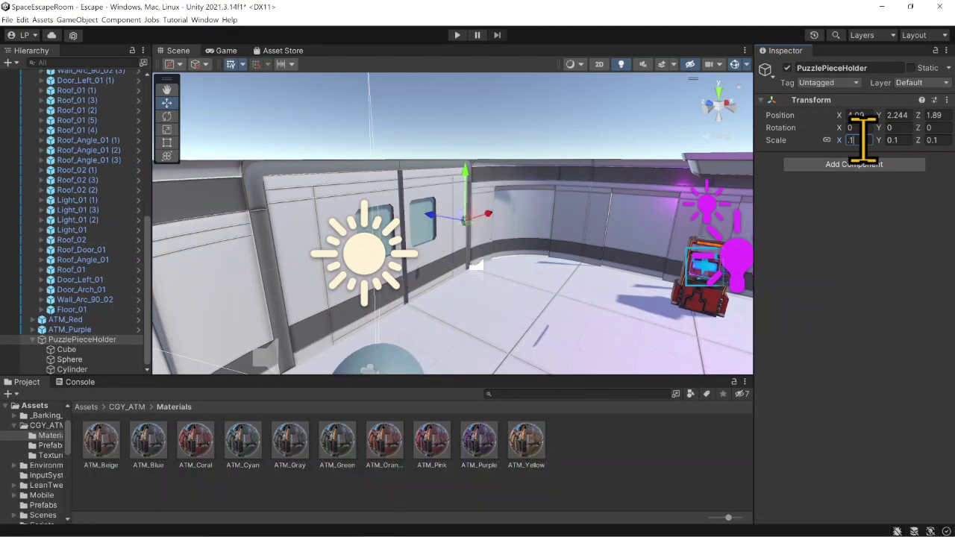
key("BackSpace")
type("5")
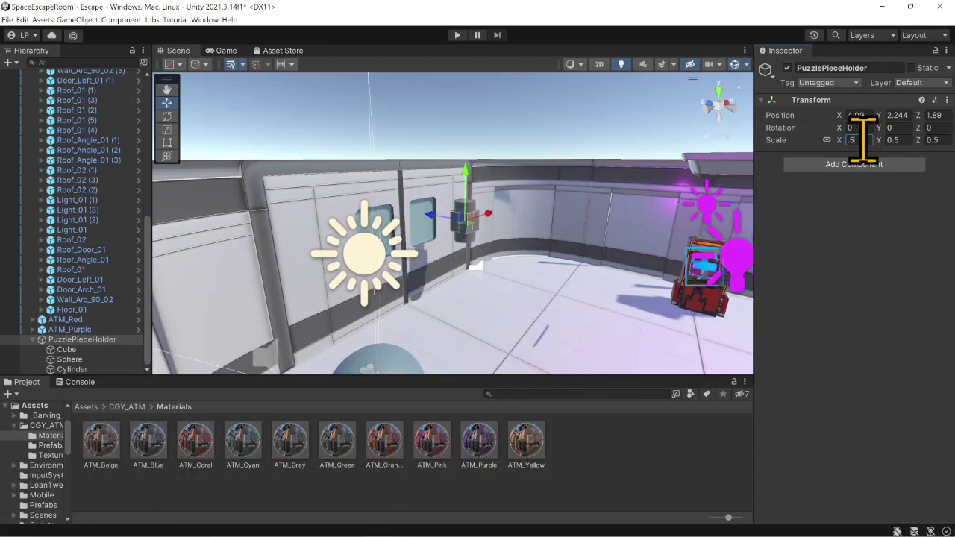
key("BackSpace")
type("4")
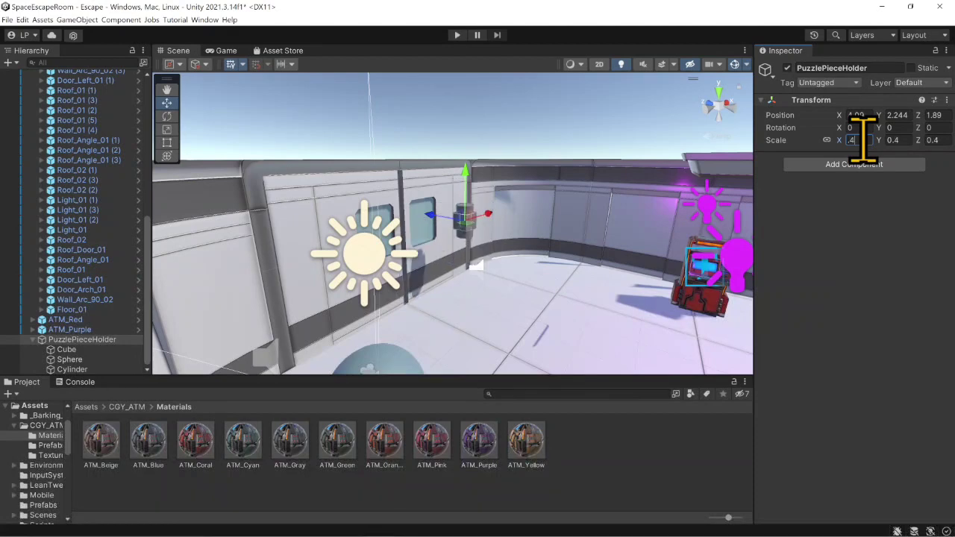
- Raise PuzzlePieceHolder to about Y 2.756, pull it away from the door to about Z 1.42, and collapse the Environment group
scroll(467, 256, "up", 4)
middle_click_drag(466, 256, 406, 246)
scroll(403, 230, "up", 1)
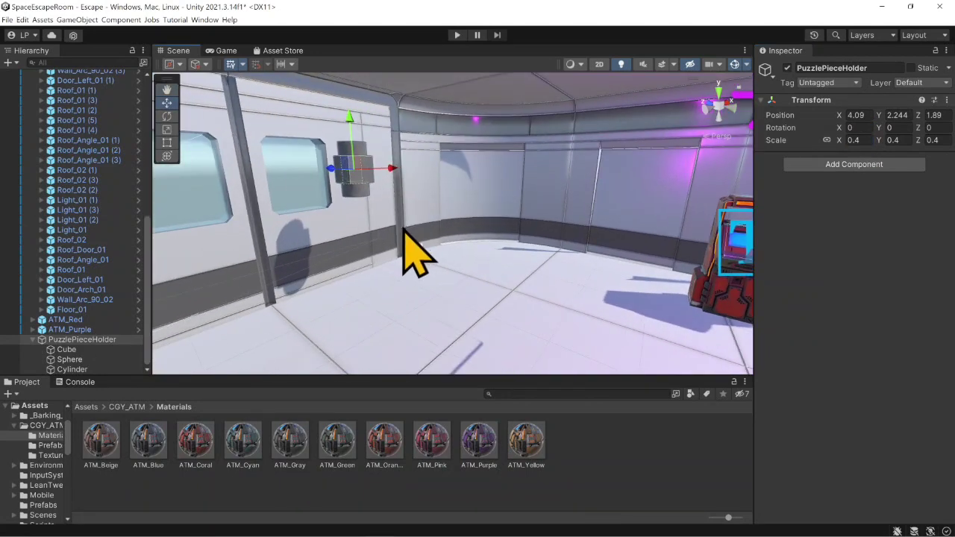
scroll(405, 247, "up", 2)
right_click_drag(478, 245, 401, 221)
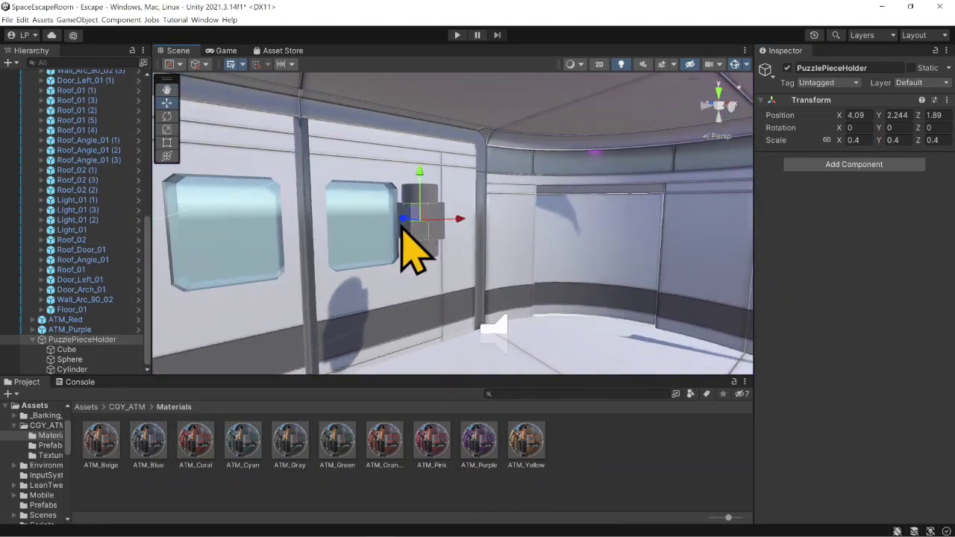
middle_click_drag(401, 222, 385, 230)
left_click_drag(388, 188, 386, 145)
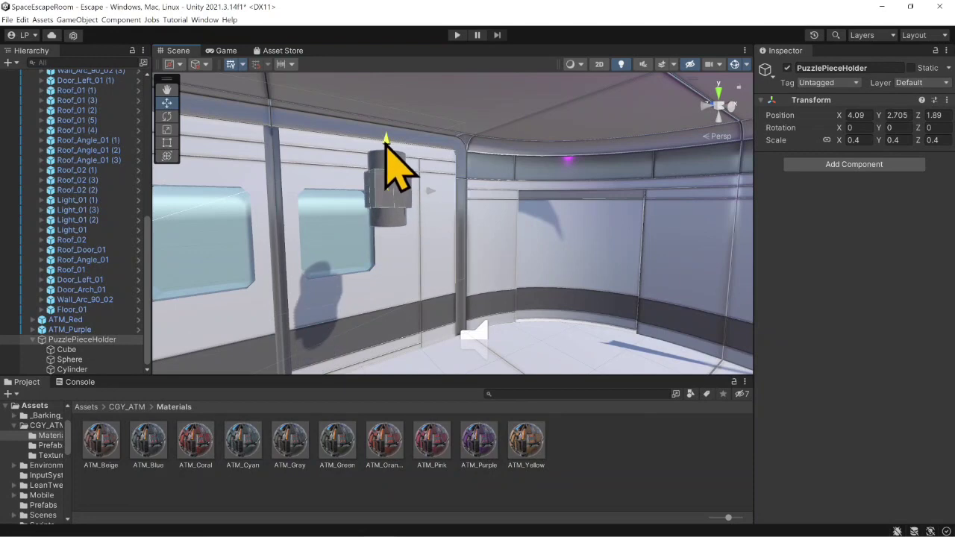
right_click_drag(350, 179, 348, 204)
left_click(351, 192)
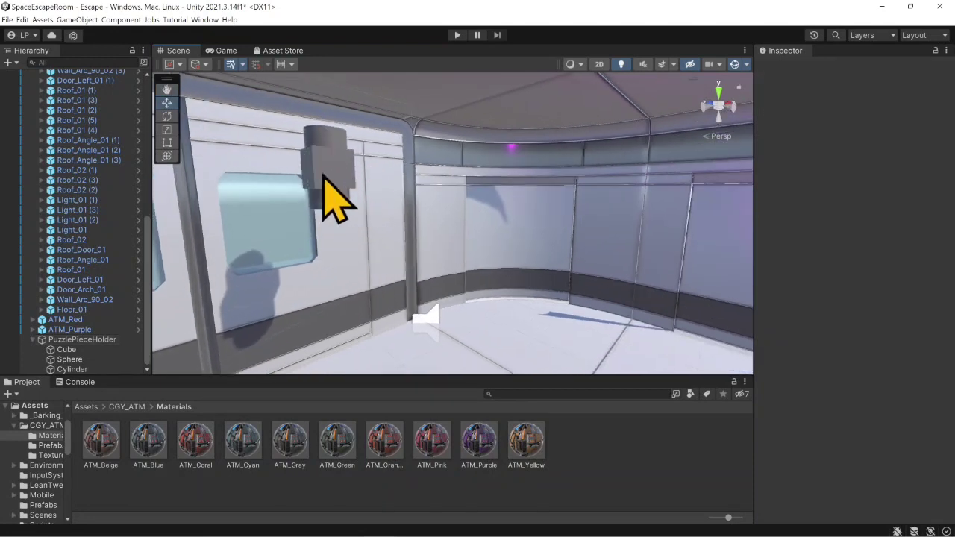
left_click(98, 341)
middle_click_drag(346, 195, 390, 220)
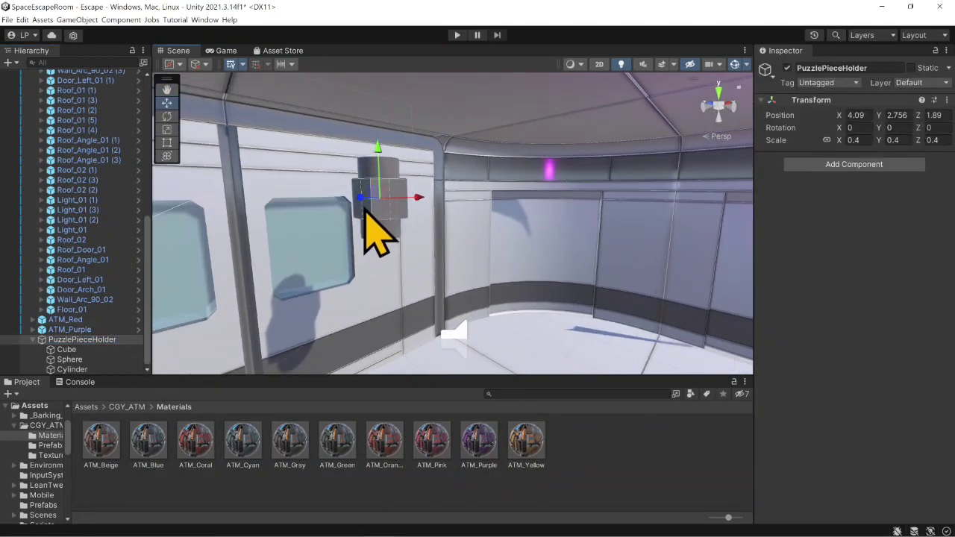
left_click_drag(363, 200, 382, 209)
scroll(60, 294, "up", 10)
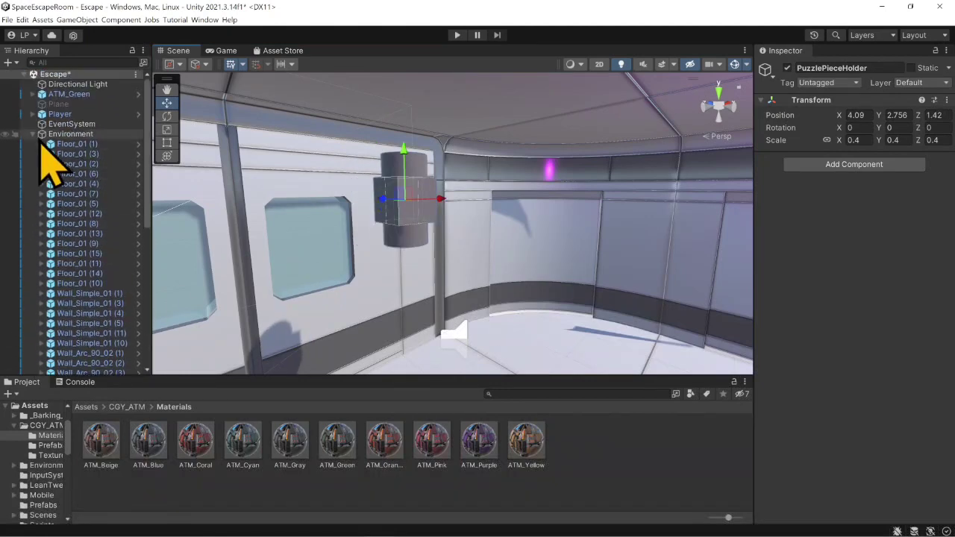
left_click(33, 134)
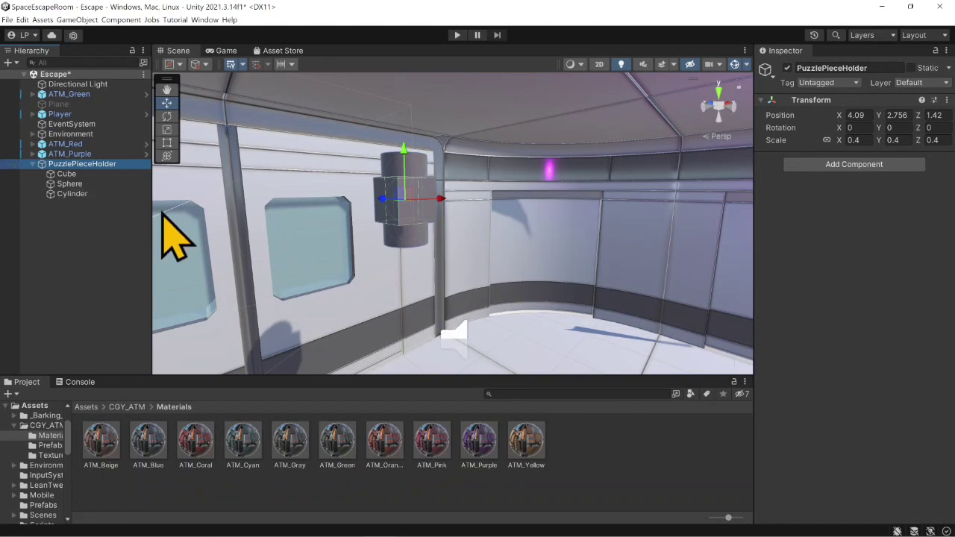
- Duplicate PuzzlePieceHolder and place the copy beside the original along the door at about X 3.111
key("ctrl+d")
left_click_drag(446, 209, 328, 208)
right_click_drag(448, 212, 376, 214)
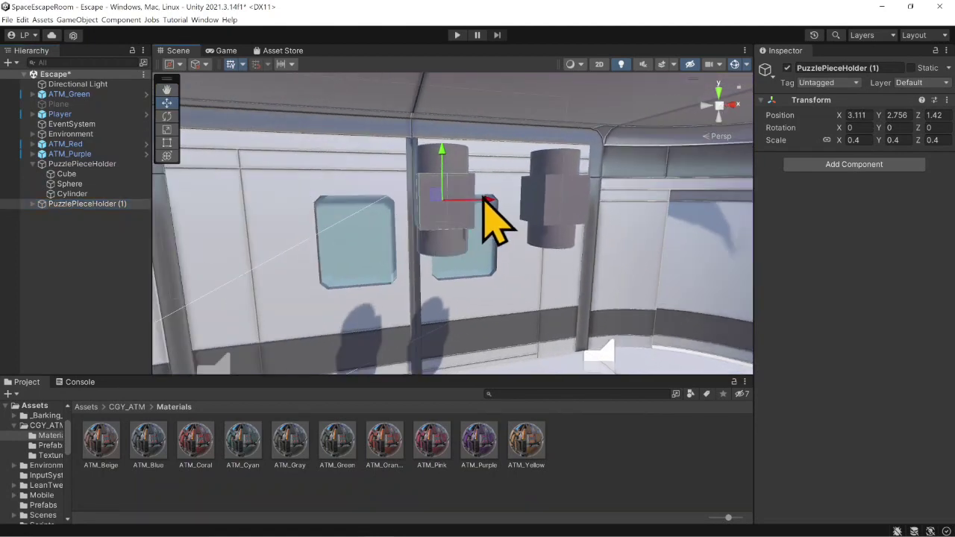
- Duplicate PuzzlePieceHolder (1) and place the third holder along the door at about X 1.692
left_click_drag(485, 201, 283, 215)
key("ctrl+d")
middle_click_drag(411, 219, 395, 213)
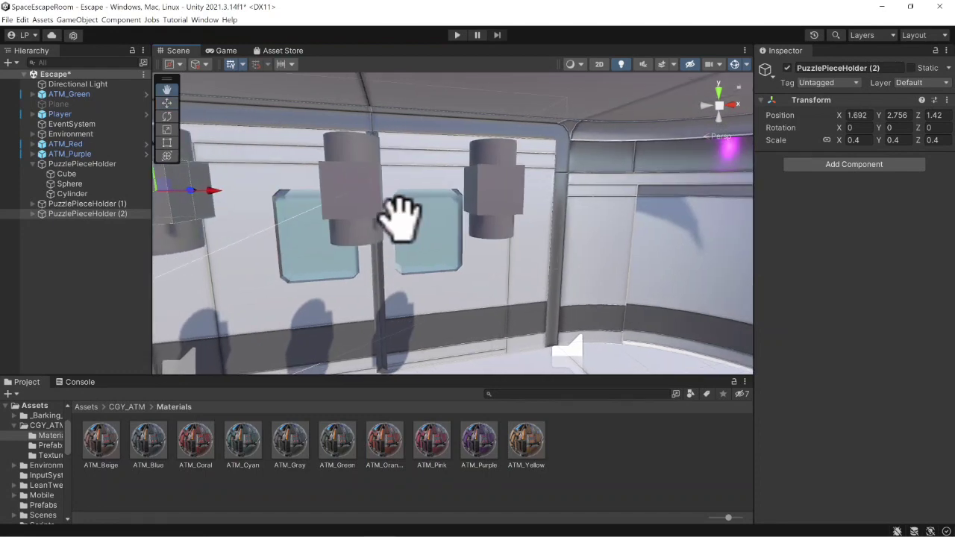
right_click_drag(395, 214, 351, 202)
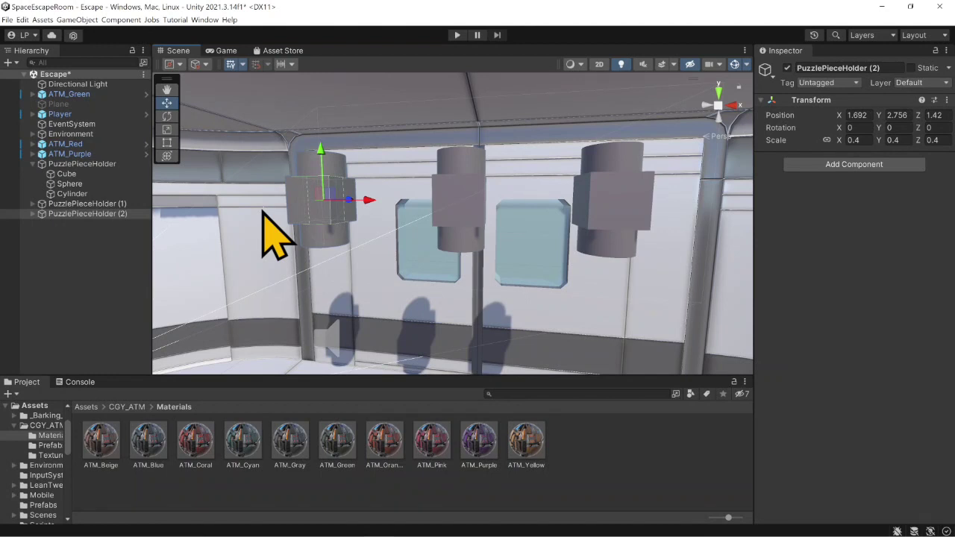
- Create an empty GameObject in the scene and name it PuzzleManager
right_click(72, 215)
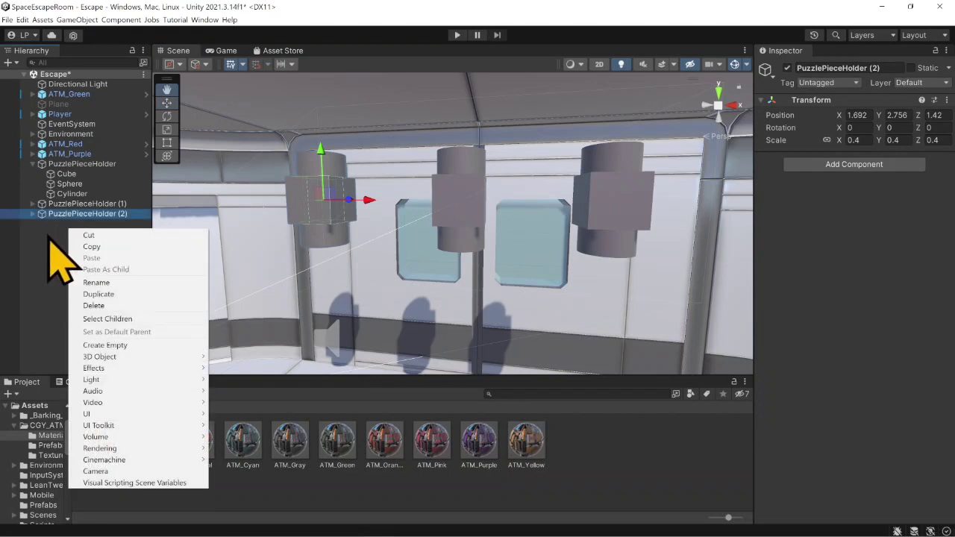
left_click(136, 351)
type("Puzz")
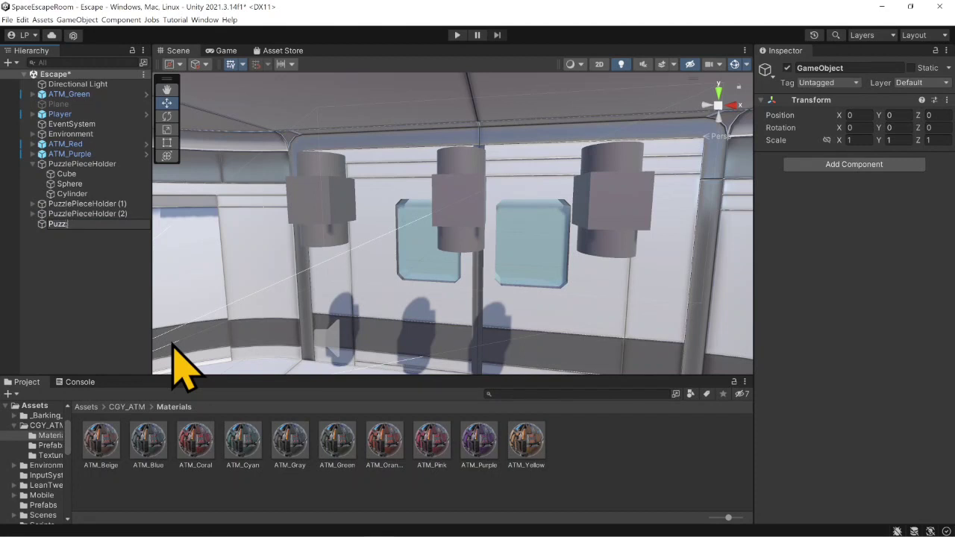
type("leManager")
key("Return")
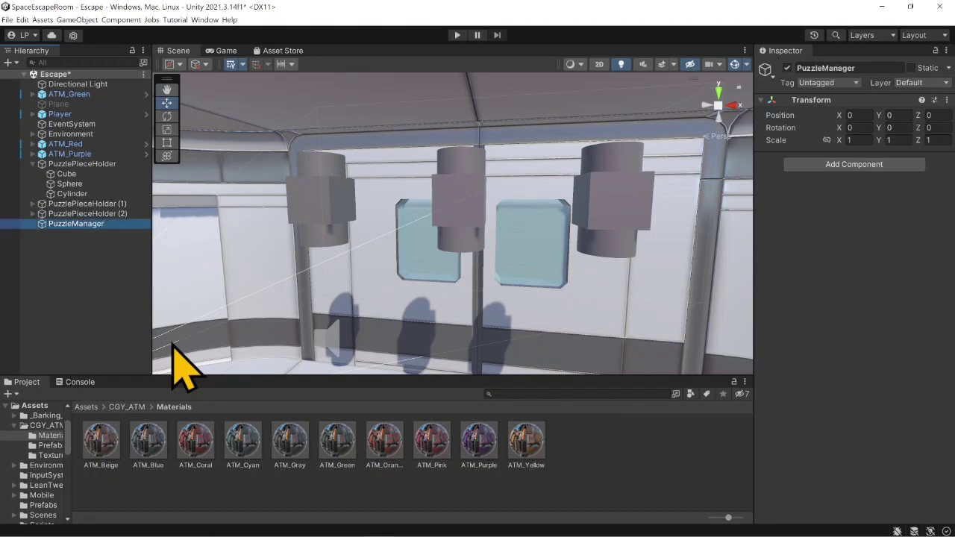
- Collapse the first PuzzlePieceHolder and parent all three puzzle piece holders under PuzzleManager
left_click(32, 163)
left_click_drag(83, 165, 45, 174)
left_click(79, 163)
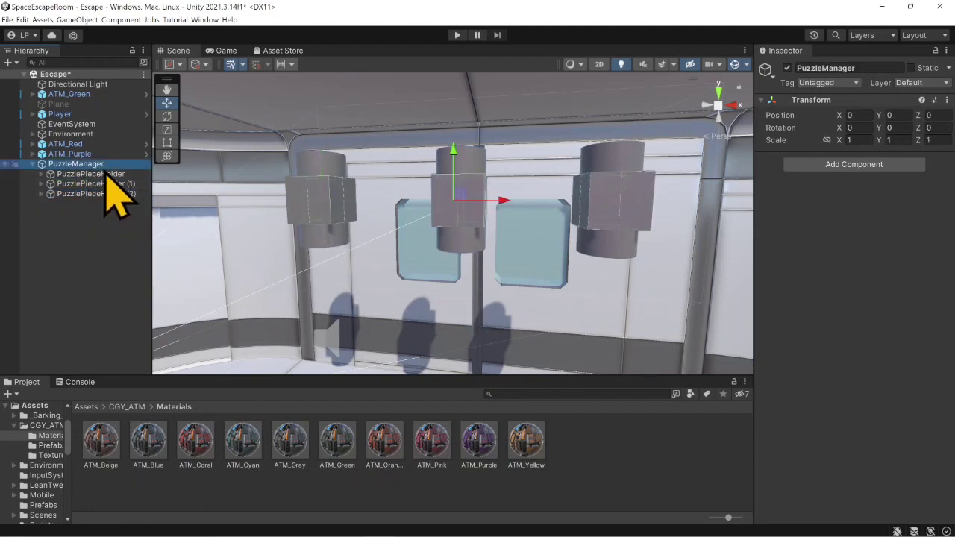
- Create a new script named PuzzleManager and add it as a component to the PuzzleManager object
left_click(858, 170)
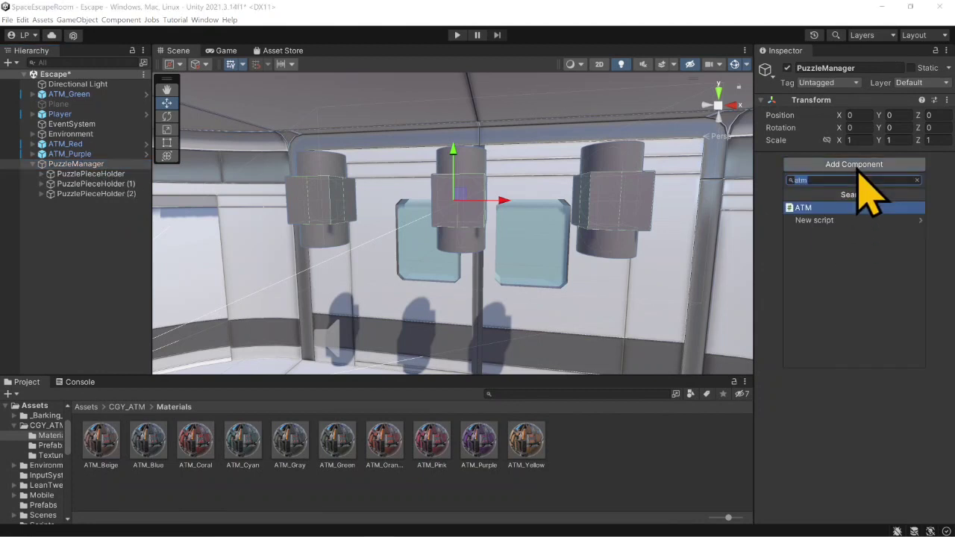
type("pu")
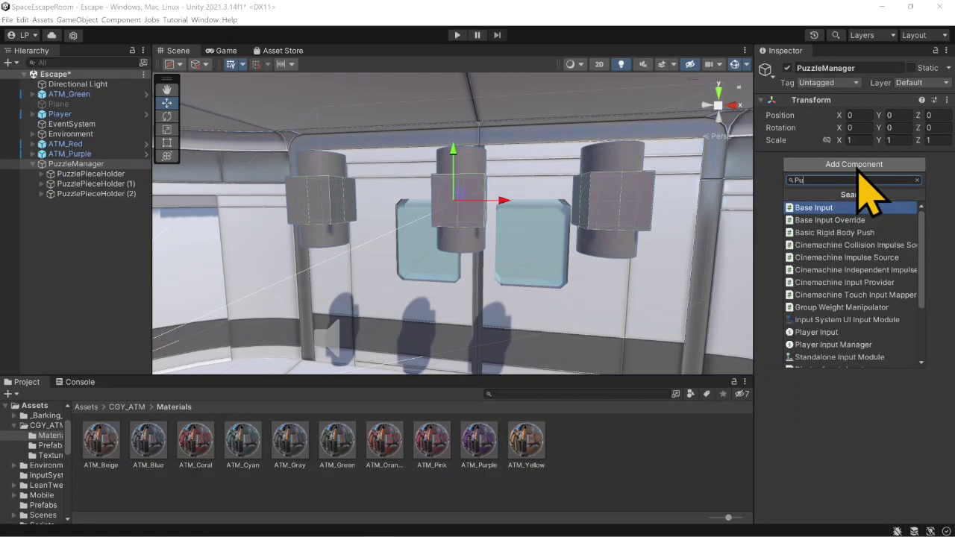
type("zzleManager")
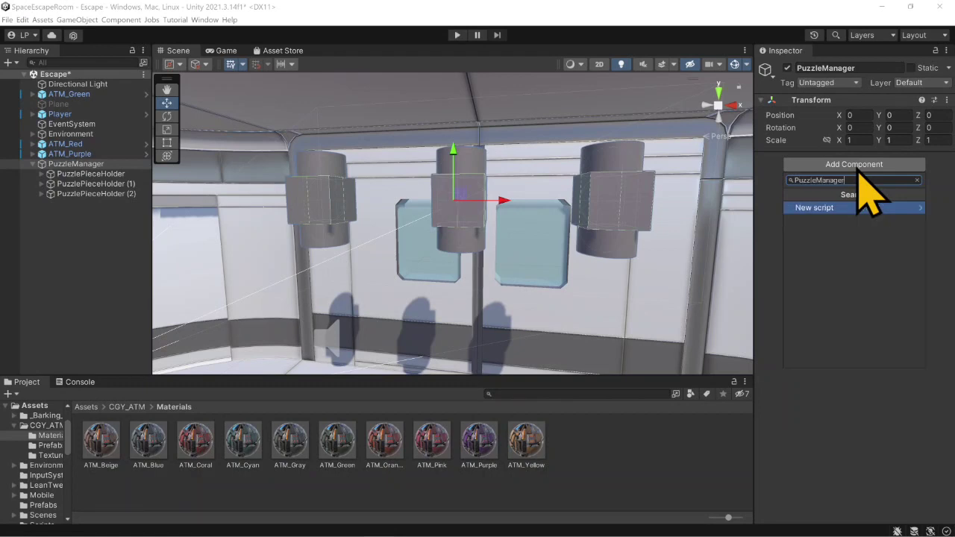
left_click(827, 209)
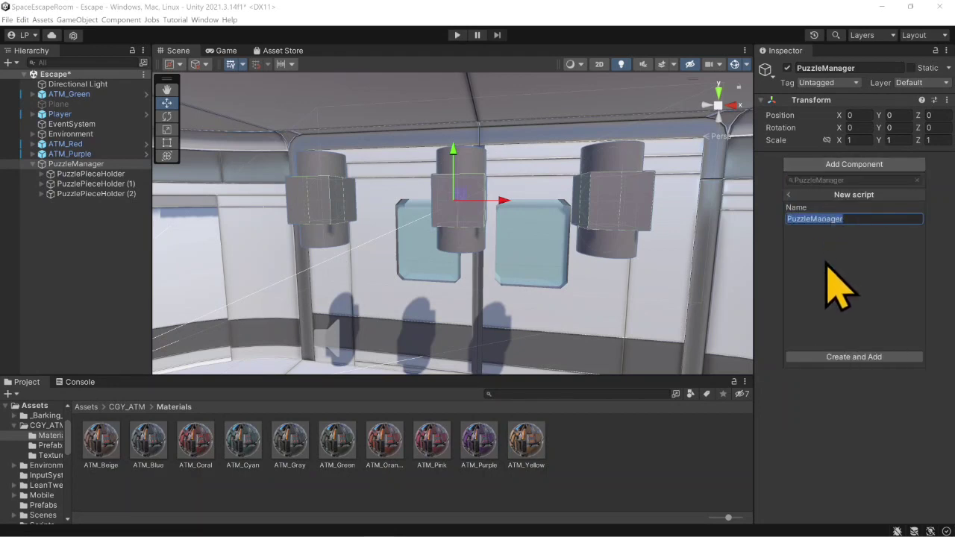
left_click(834, 358)
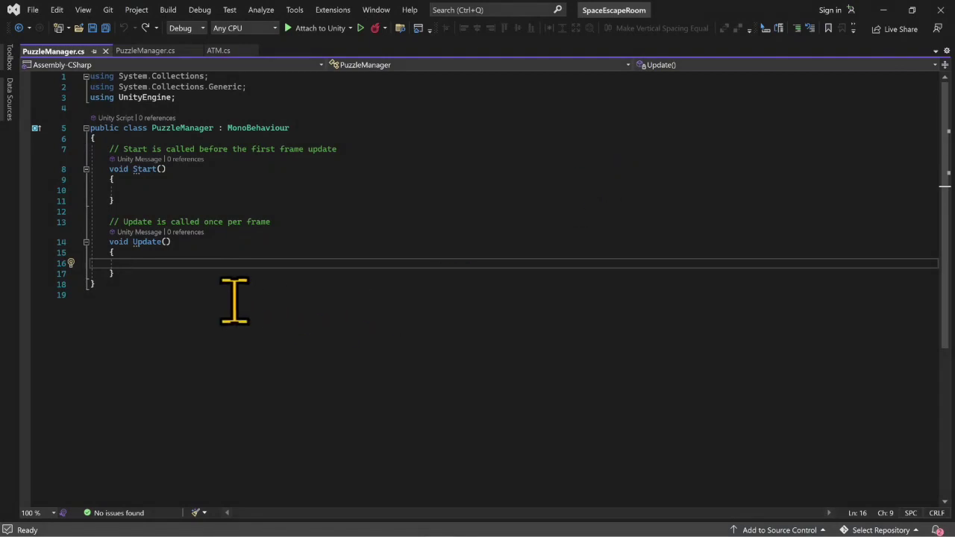
- Remove the Start and Update methods from PuzzleManager.cs and begin a public GameObject field in the empty class
left_click_drag(128, 273, 77, 150)
key("BackSpace")
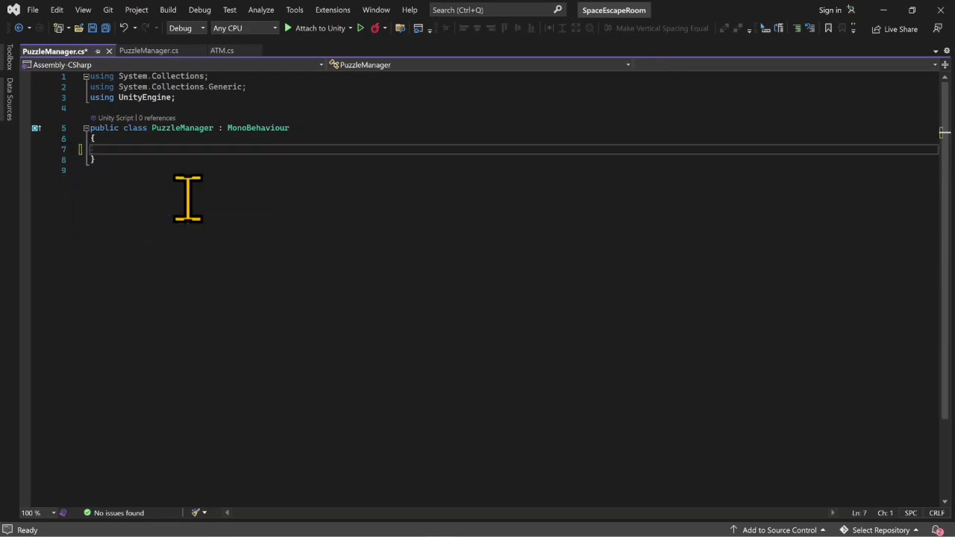
key("Return")
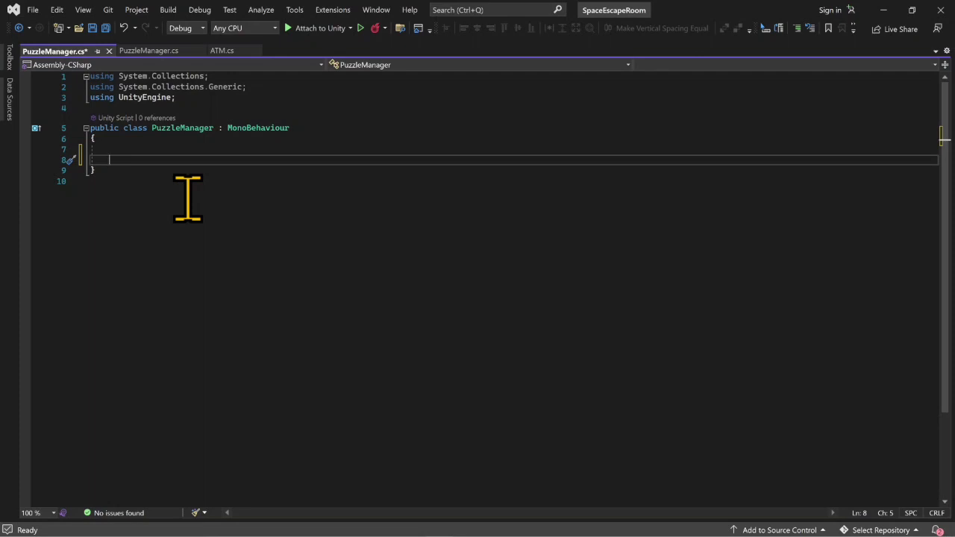
type("pu")
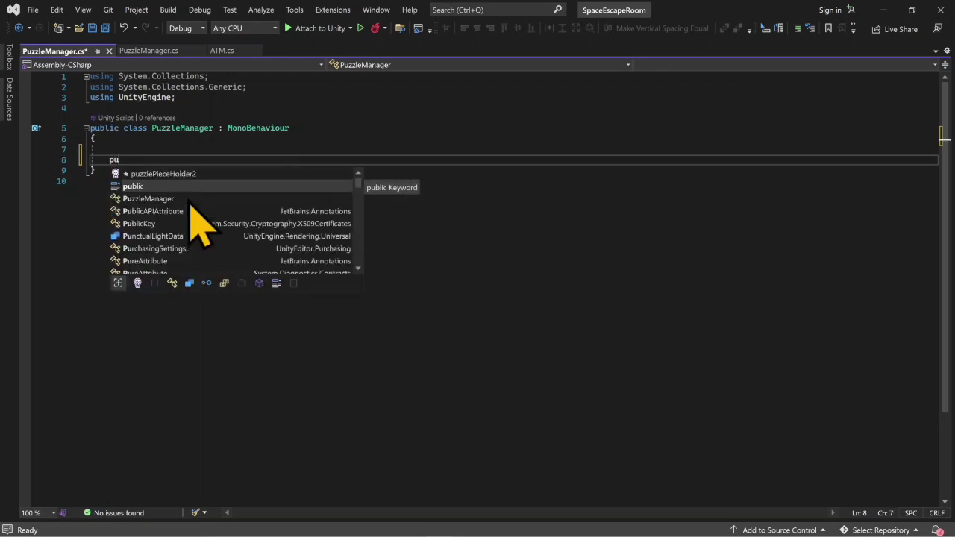
type("blic GameObject")
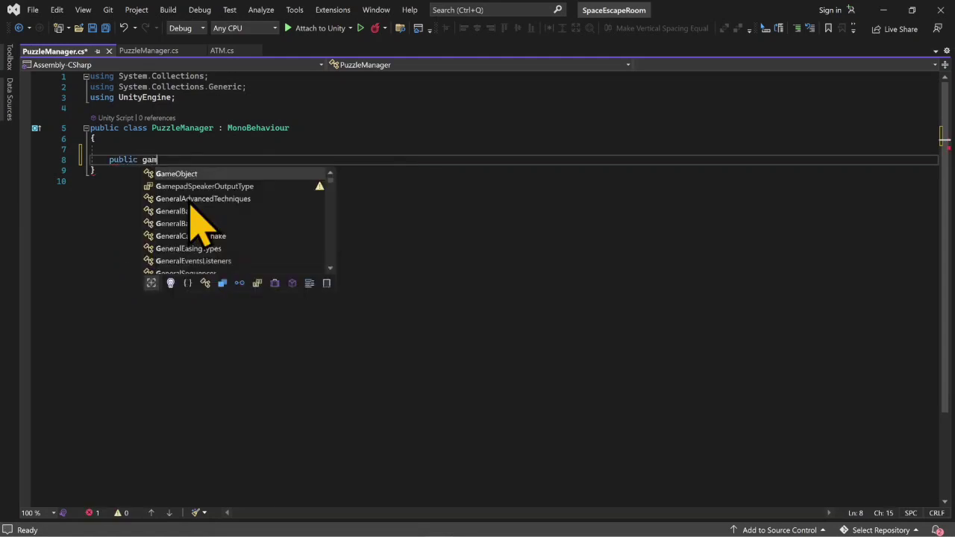
type(" p")
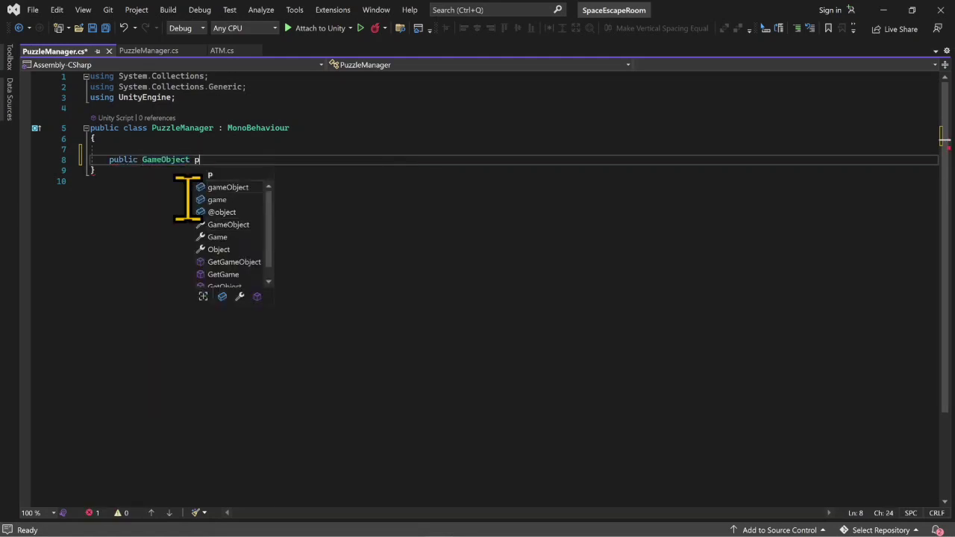
type("uzzle")
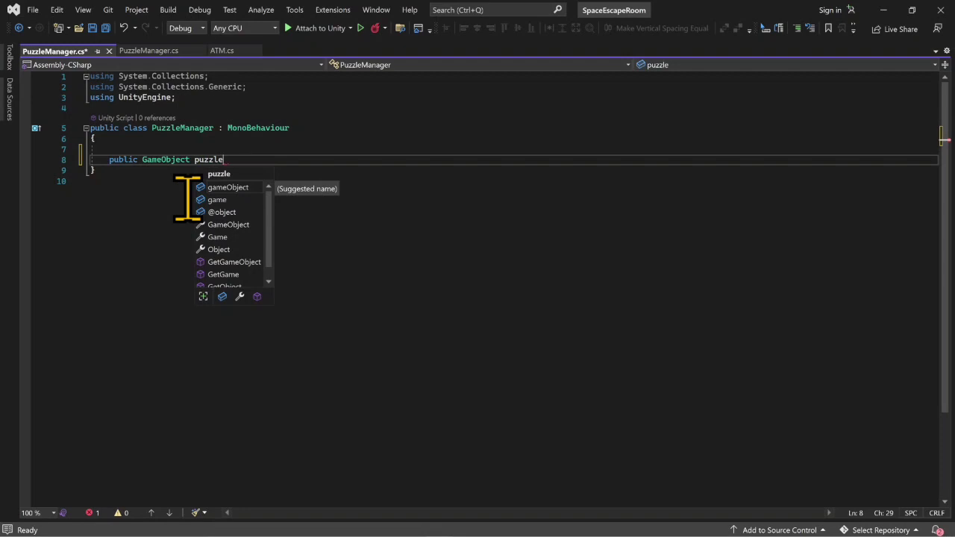
type("piece1")
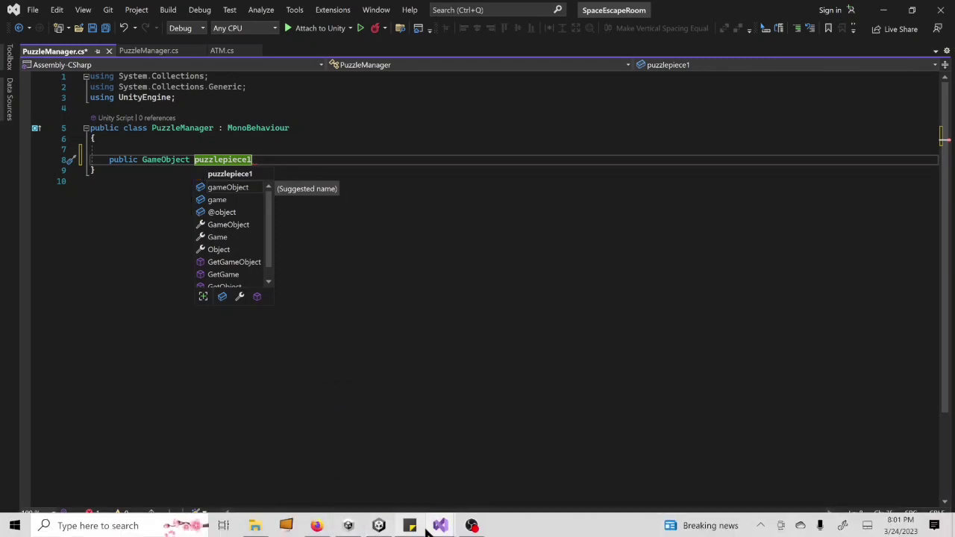
mouse_move(379, 514)
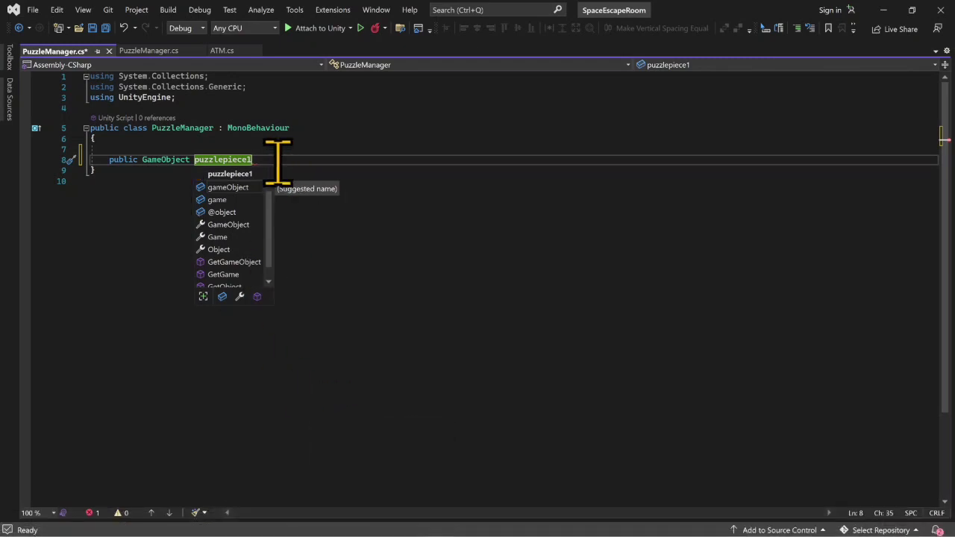
key("BackSpace")
key("BackSpace")
key("BackSpace")
key("BackSpace")
key("BackSpace")
key("BackSpace")
key("BackSpace")
key("BackSpace")
key("BackSpace")
key("BackSpace")
key("BackSpace")
key("BackSpace")
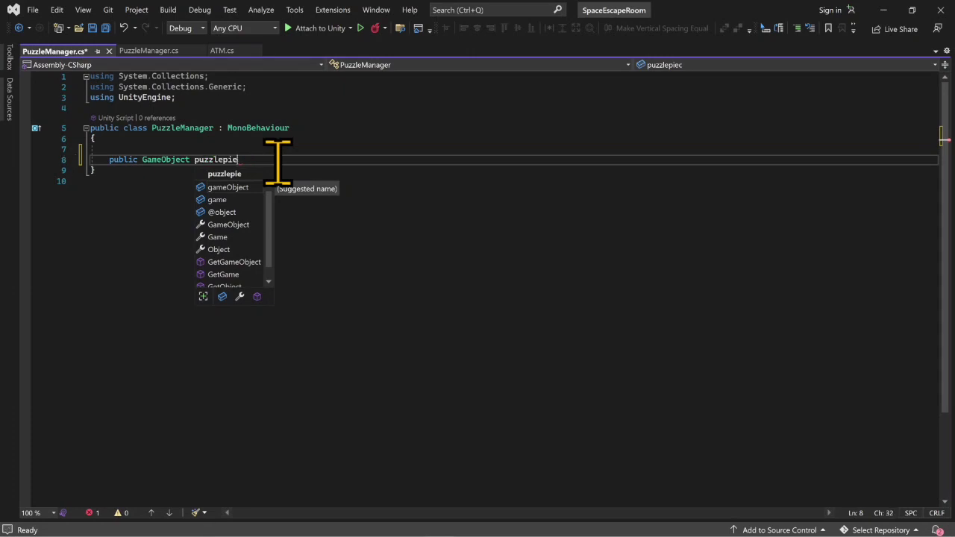
key("BackSpace")
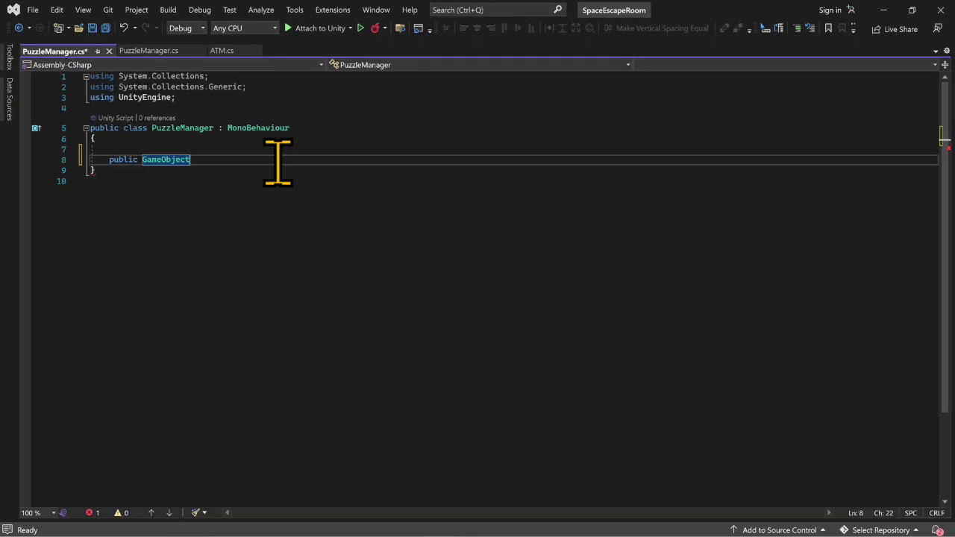
- Complete the declaration as a public GameObject[] array named puzzlePieceHolder1
type("[]")
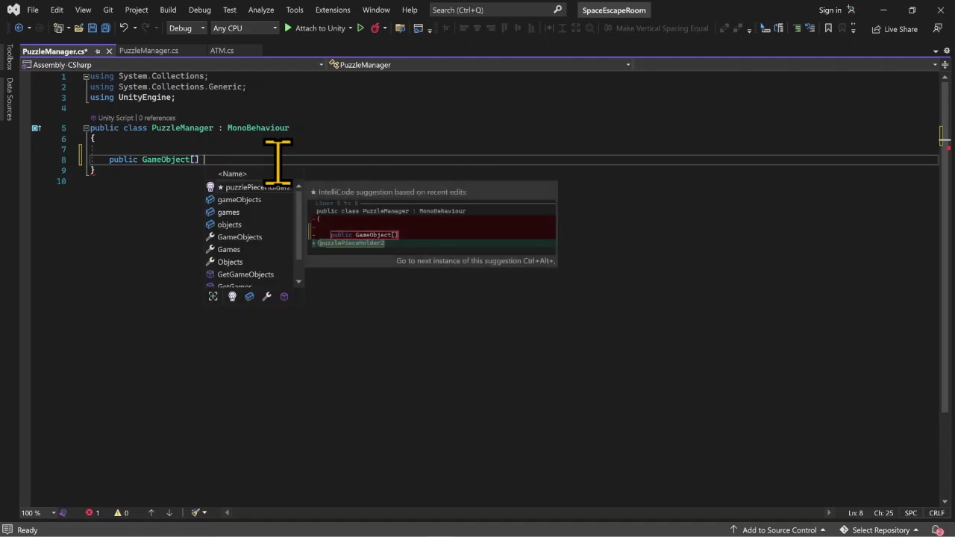
type(" puzzle")
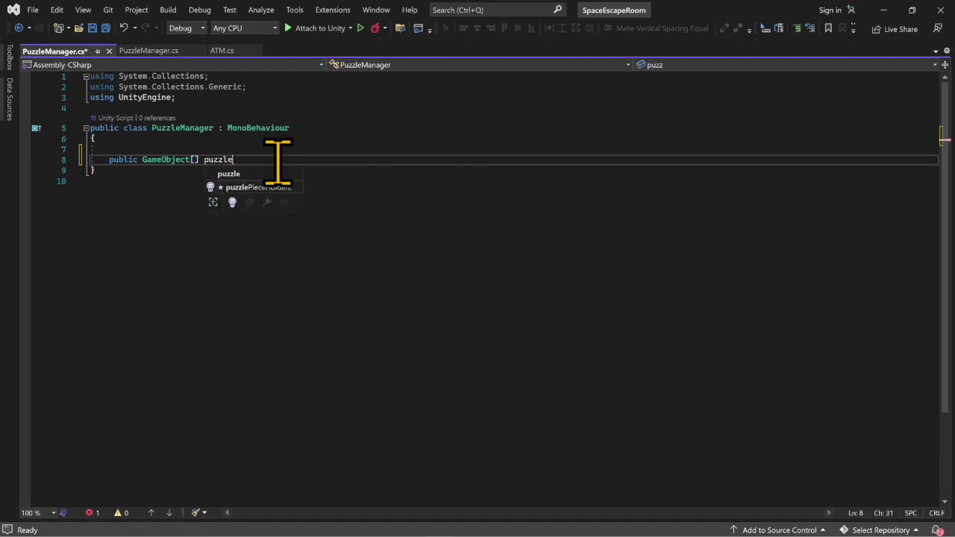
type("Piece")
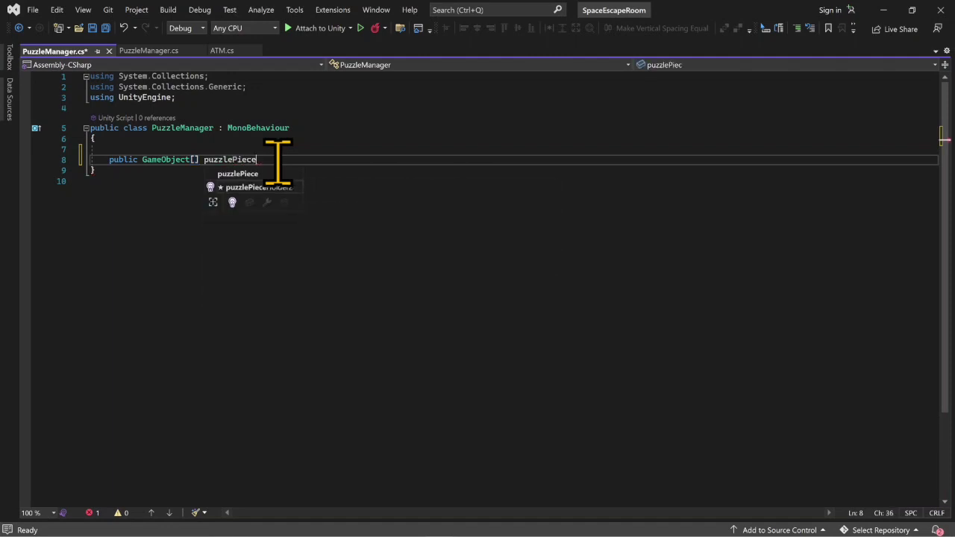
type("Holder1;")
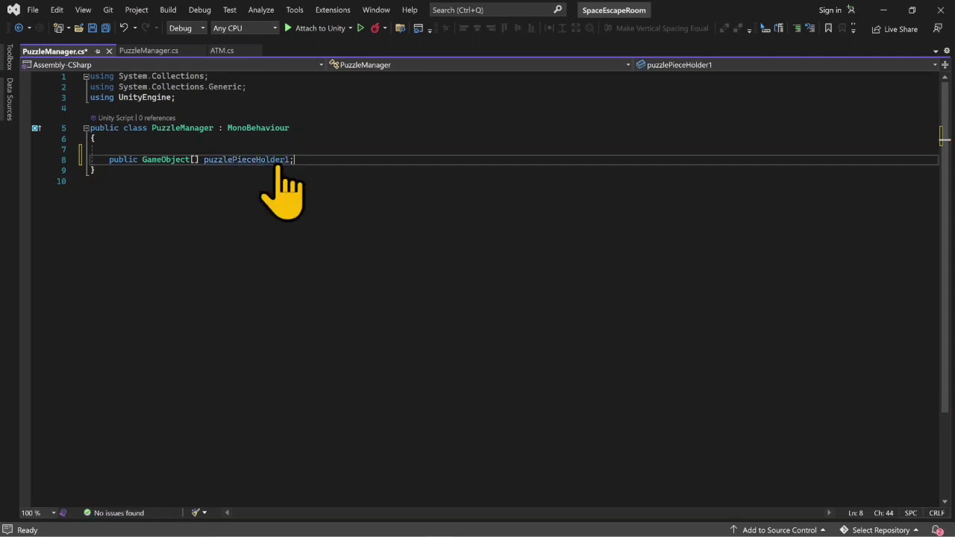
- Duplicate the array declaration twice and rename the copies puzzlePieceHolder2 and puzzlePieceHolder3
key("ctrl+d")
double_click(277, 168)
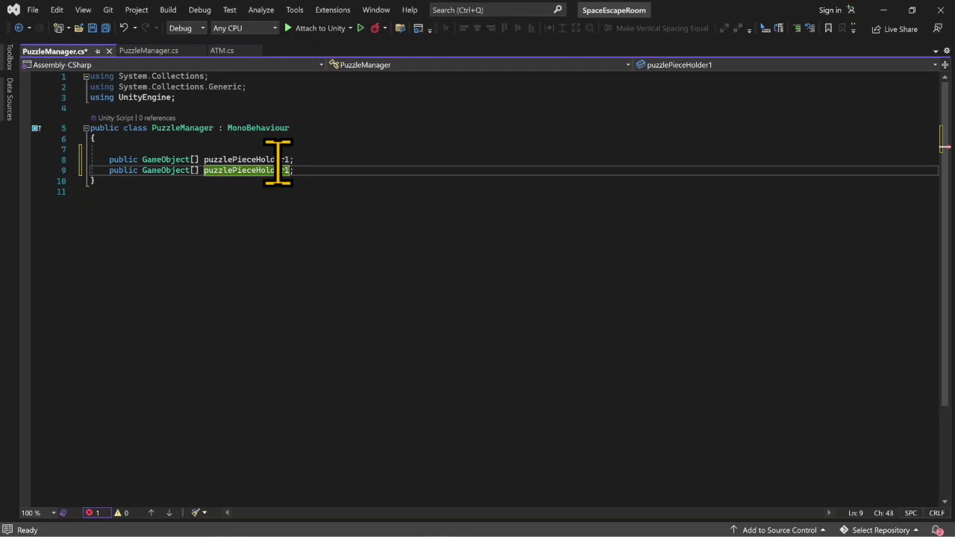
key("BackSpace")
type("2")
key("ctrl+d")
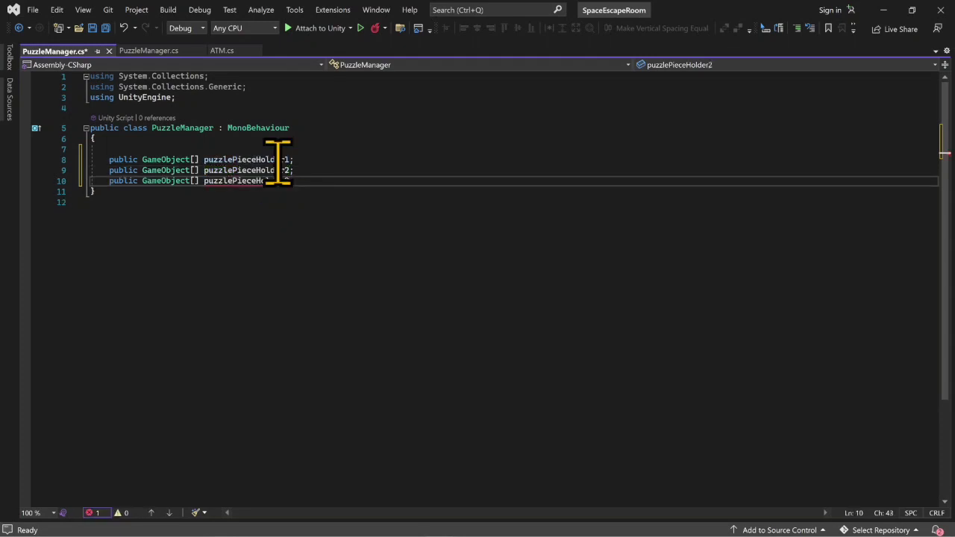
key("Left")
key("BackSpace")
type("3")
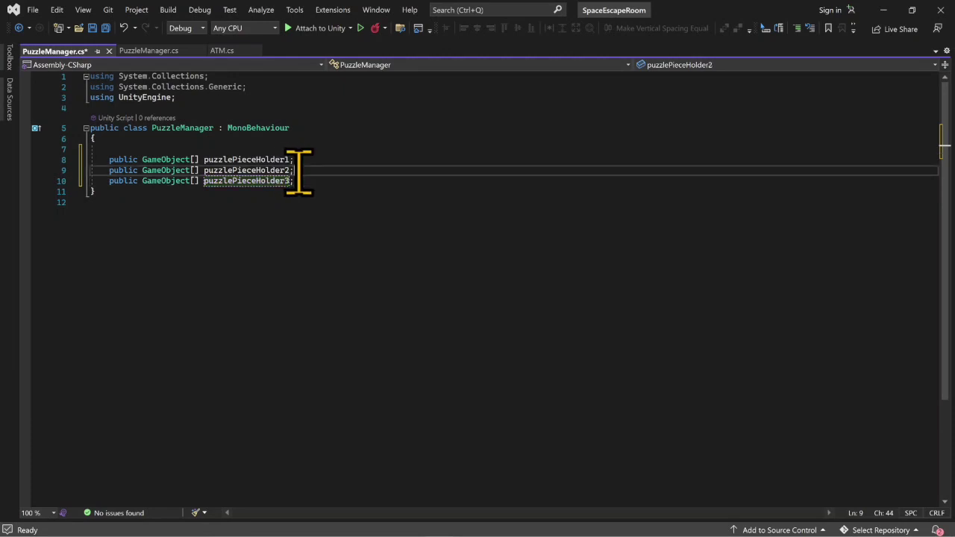
- Declare a private int field named greenCounter below the three puzzle piece holder arrays
type(";")
key("Return")
key("Return")
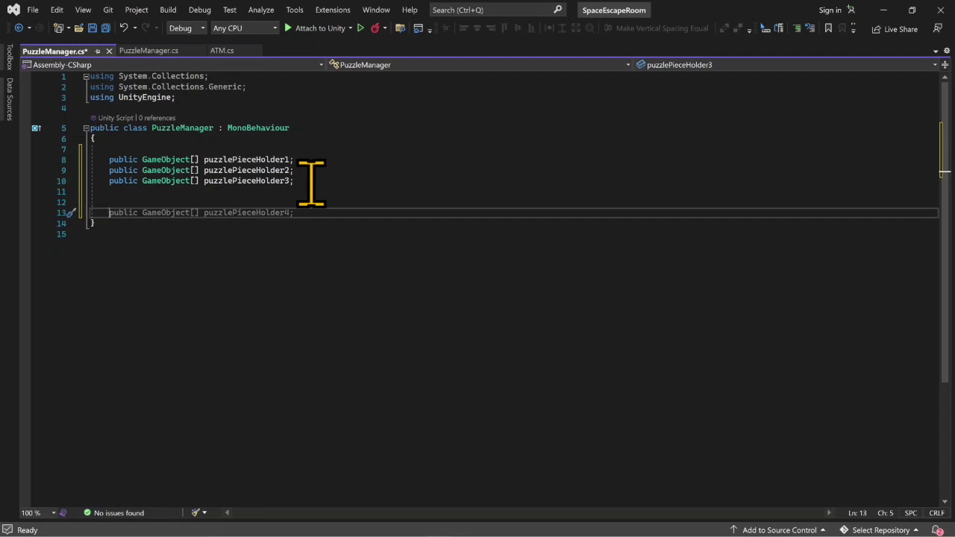
type("pr")
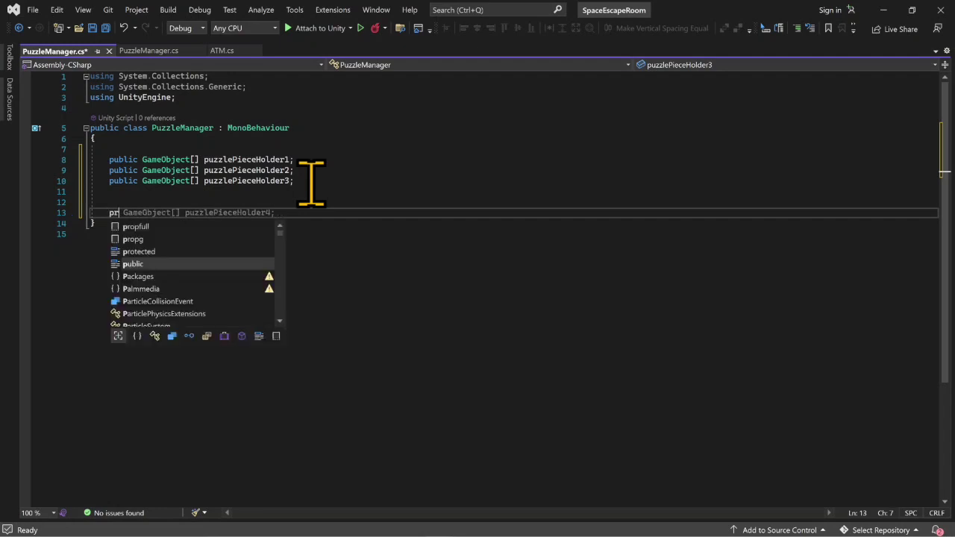
type("ivate int")
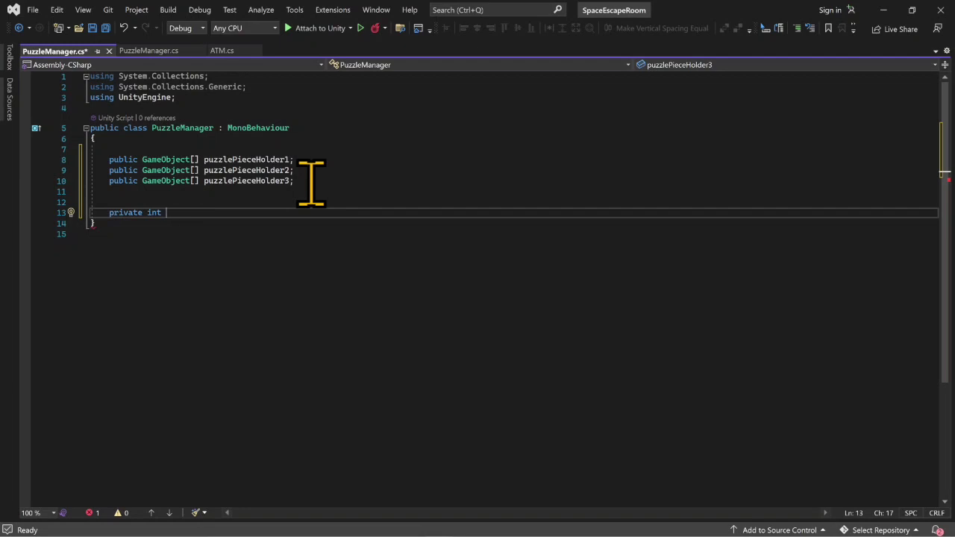
type("Green")
key("BackSpace")
key("BackSpace")
key("BackSpace")
key("BackSpace")
key("BackSpace")
type("g")
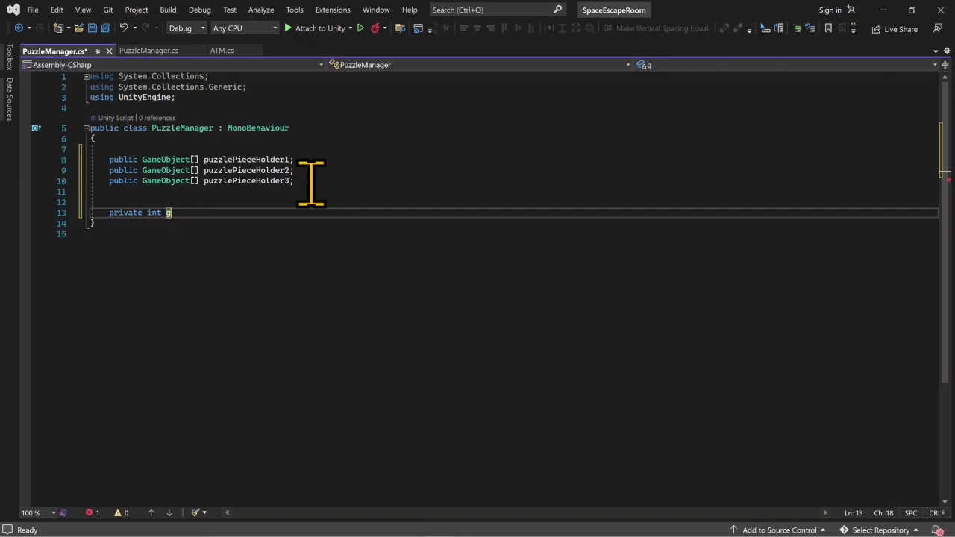
type("reenCounter")
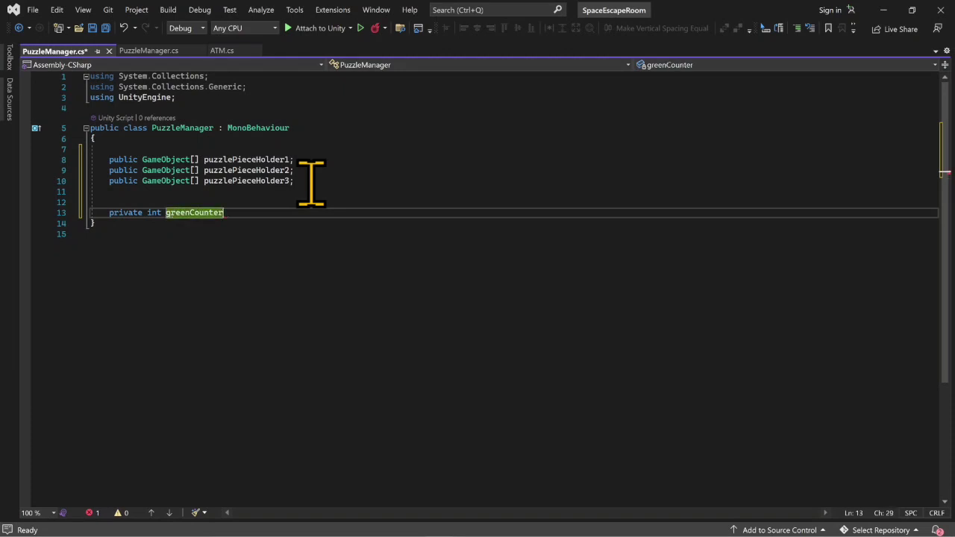
type(";")
- Add a public void GreenATM() method below the greenCounter field and increment the counter in it with greenCounter++;
key("Return")
key("Return")
key("Return")
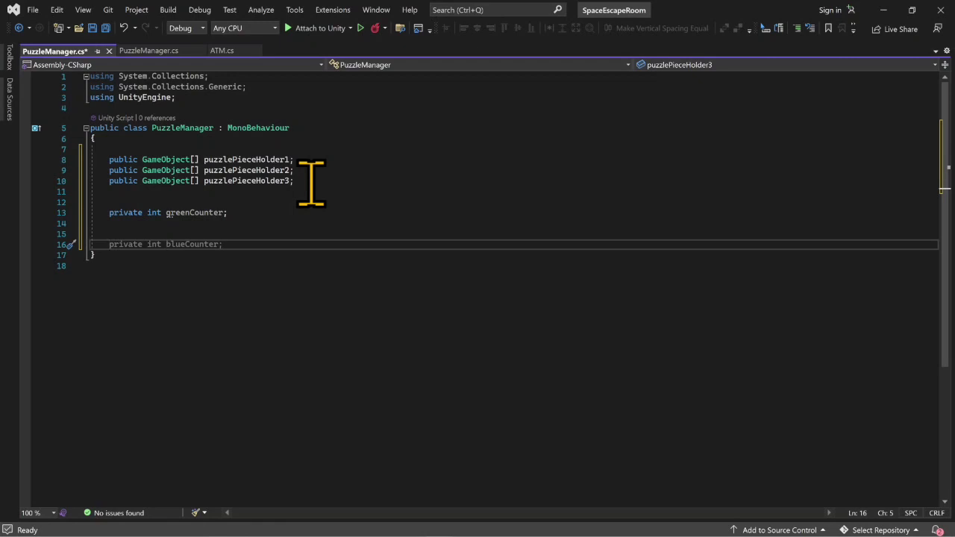
type("p")
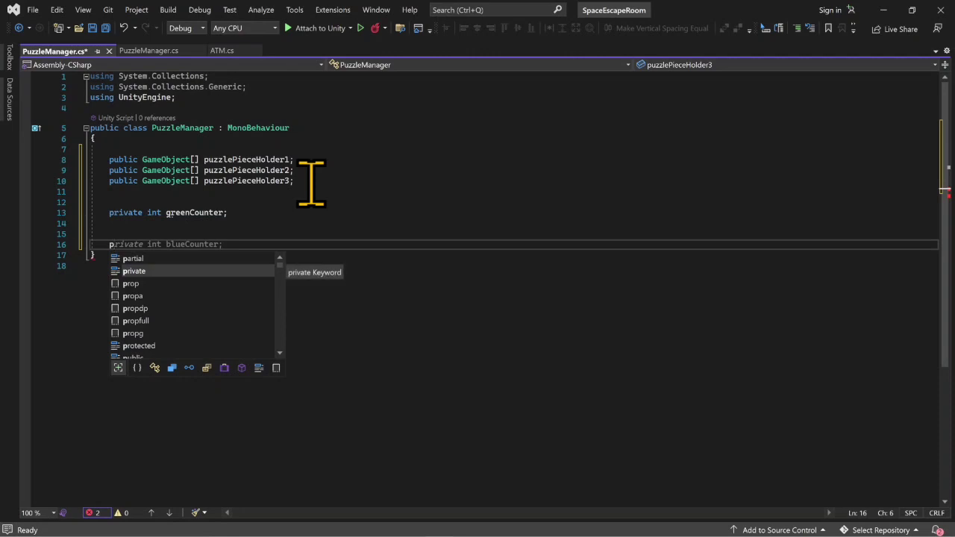
type("ublic void ")
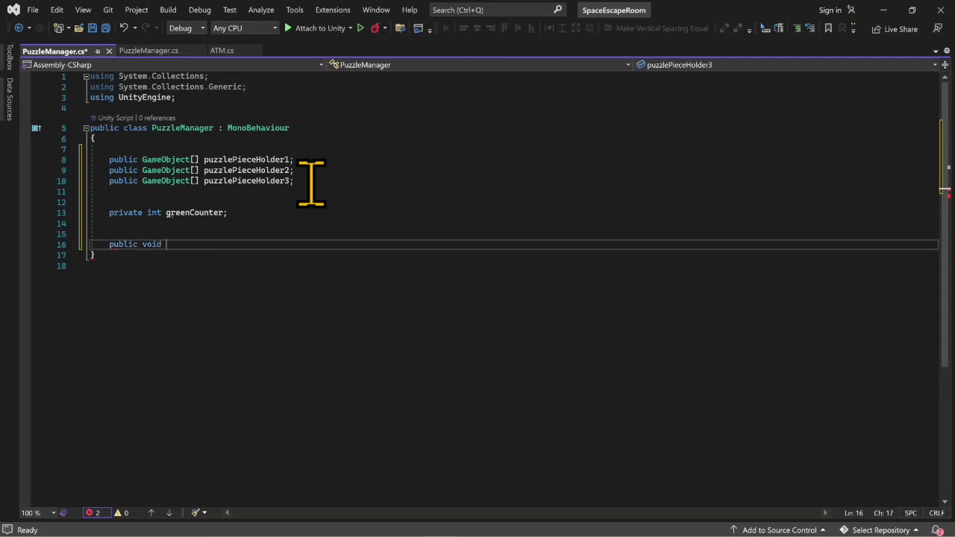
type("Green")
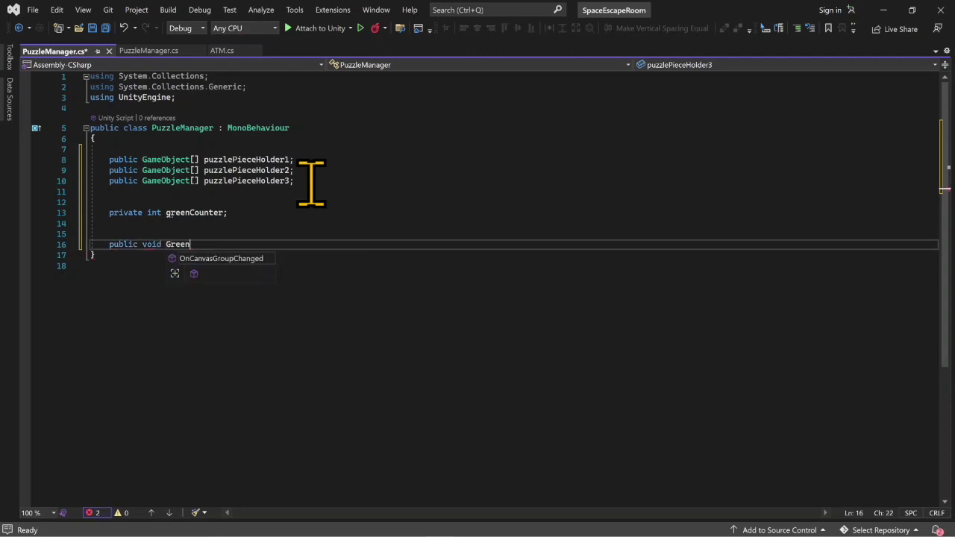
type("ATM")
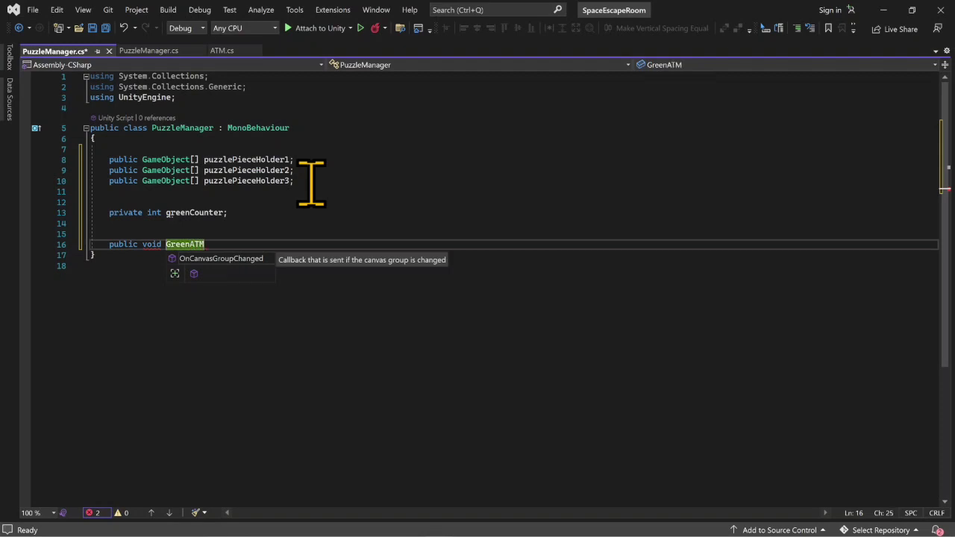
type("(){")
key("Return")
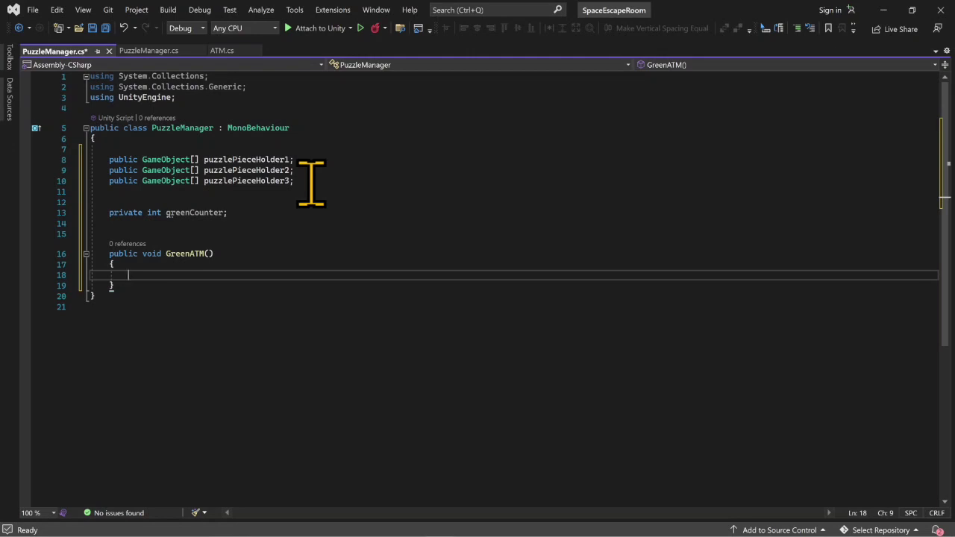
type("gree")
key("Tab")
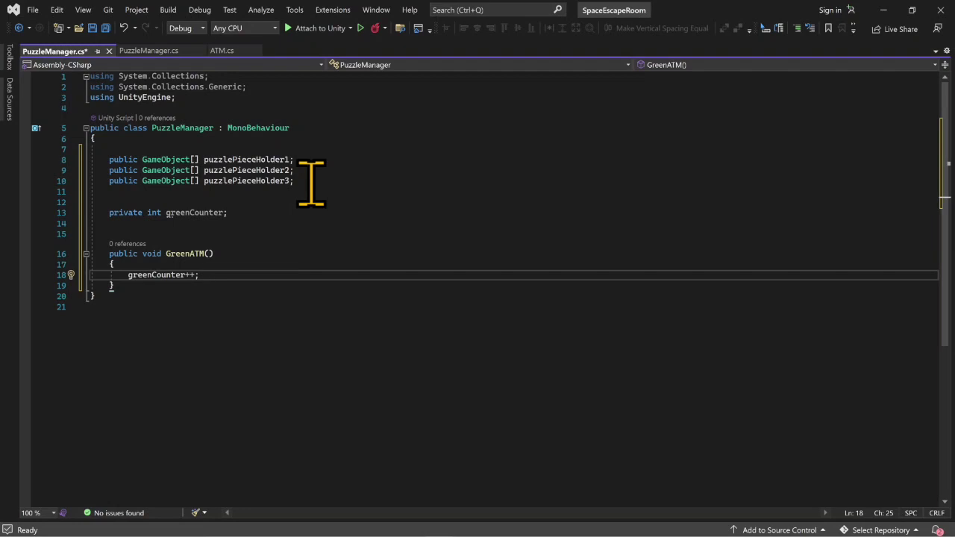
key("Return")
type("gr")
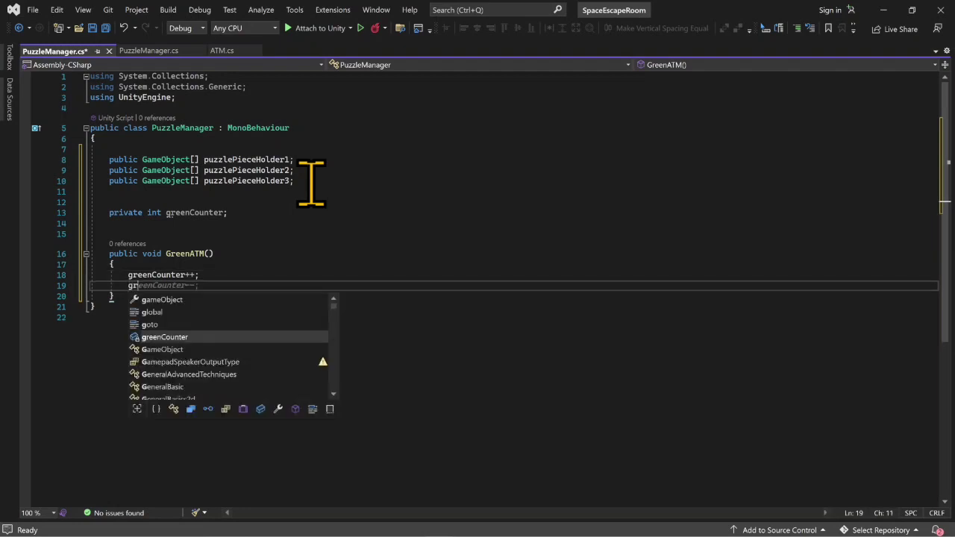
type("eenCounter ")
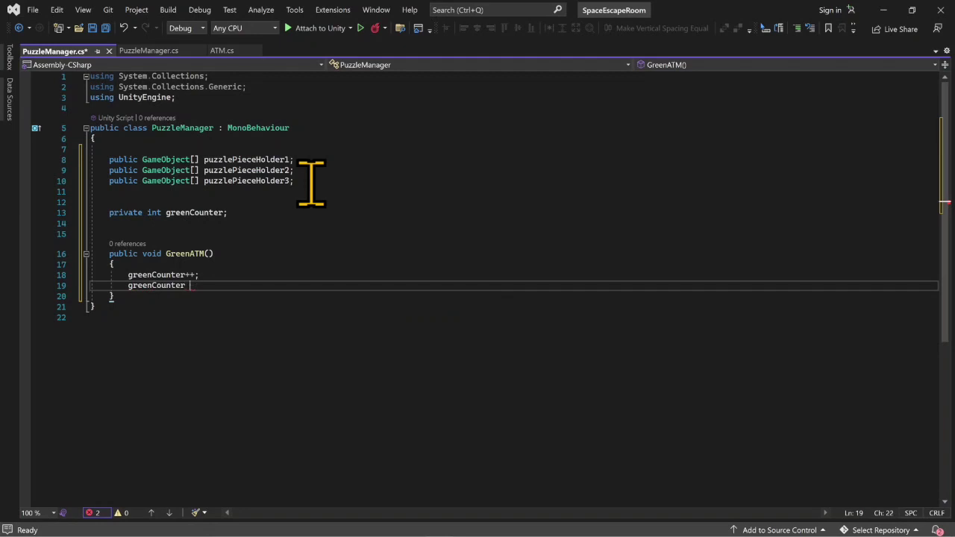
type("= greenCounter")
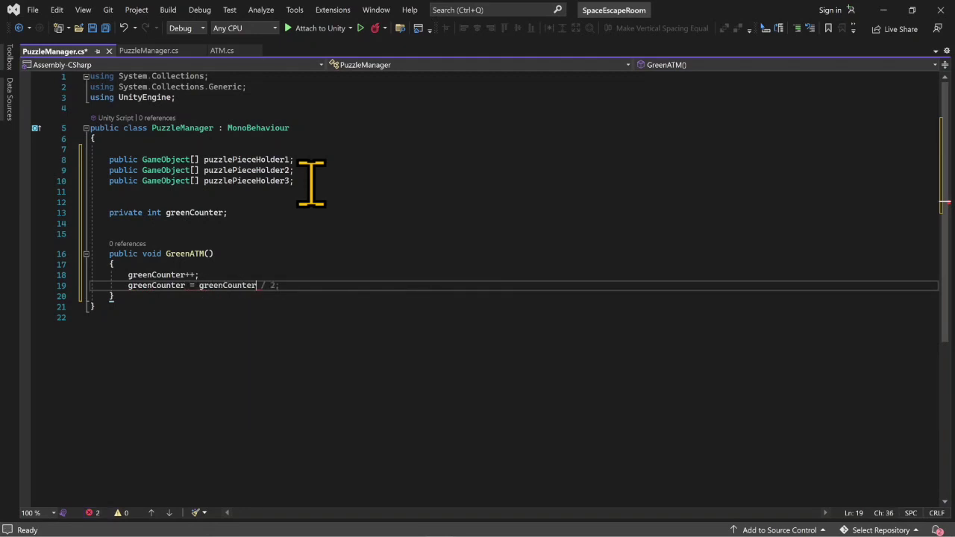
type(" +1")
key("BackSpace")
type("1;")
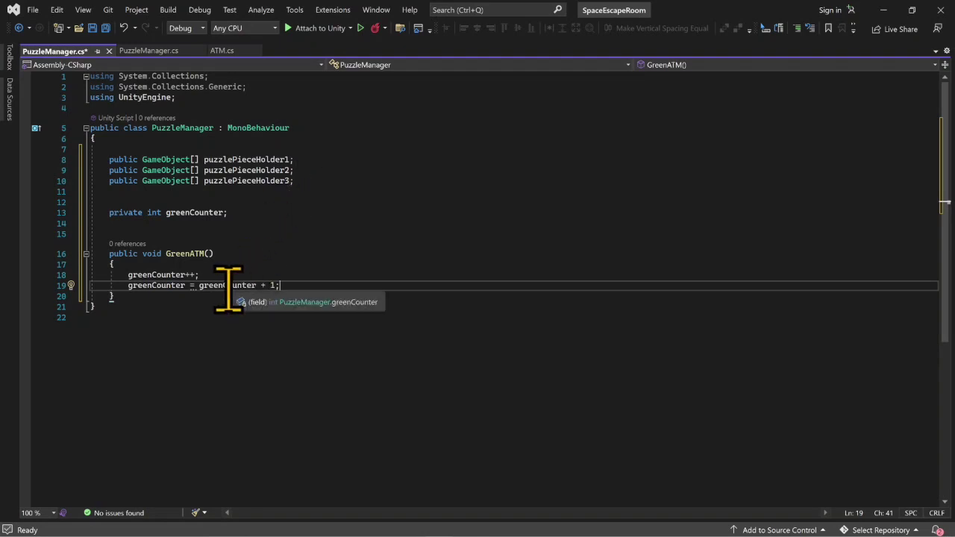
key("ctrl+x")
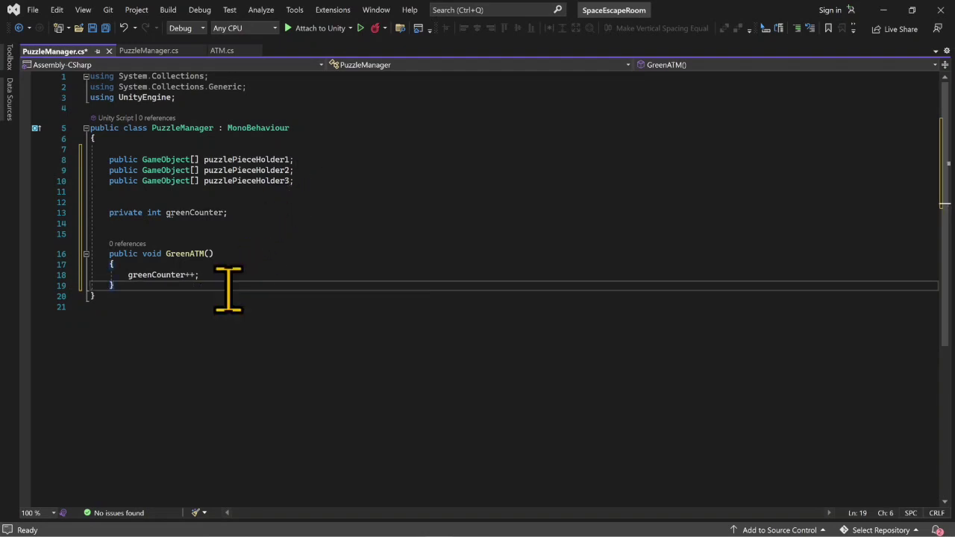
- Insert a switch statement snippet in GreenATM, separated by a blank line from greenCounter++;
left_click(230, 273)
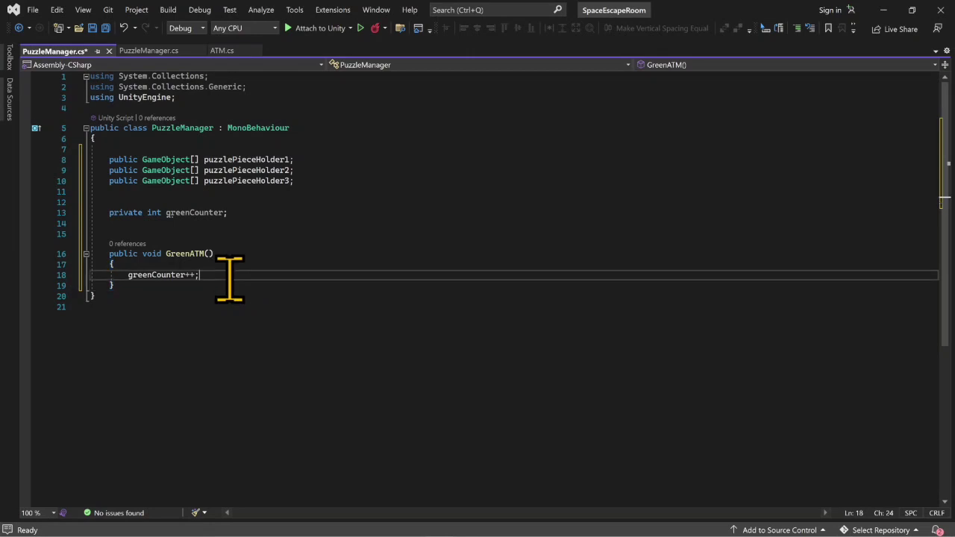
key("Return")
key("Return")
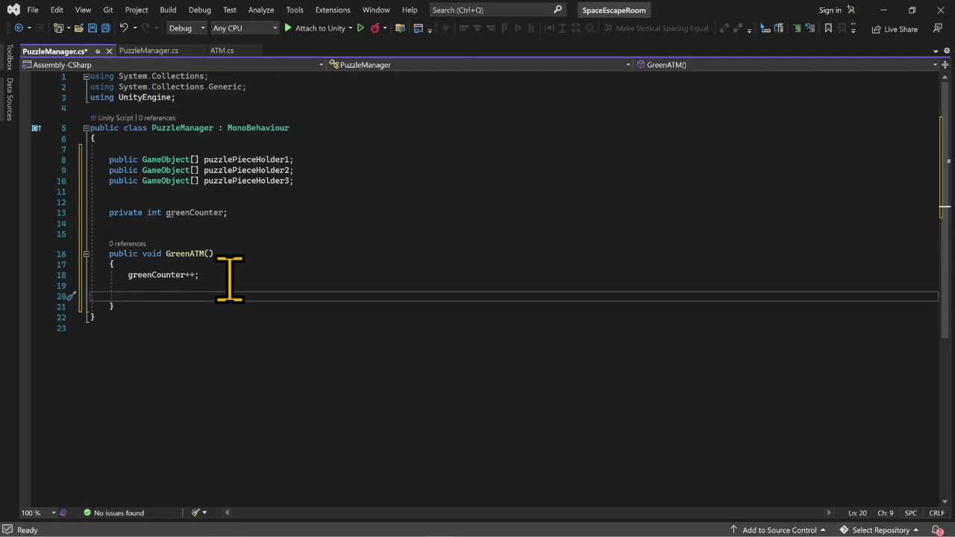
type("swit")
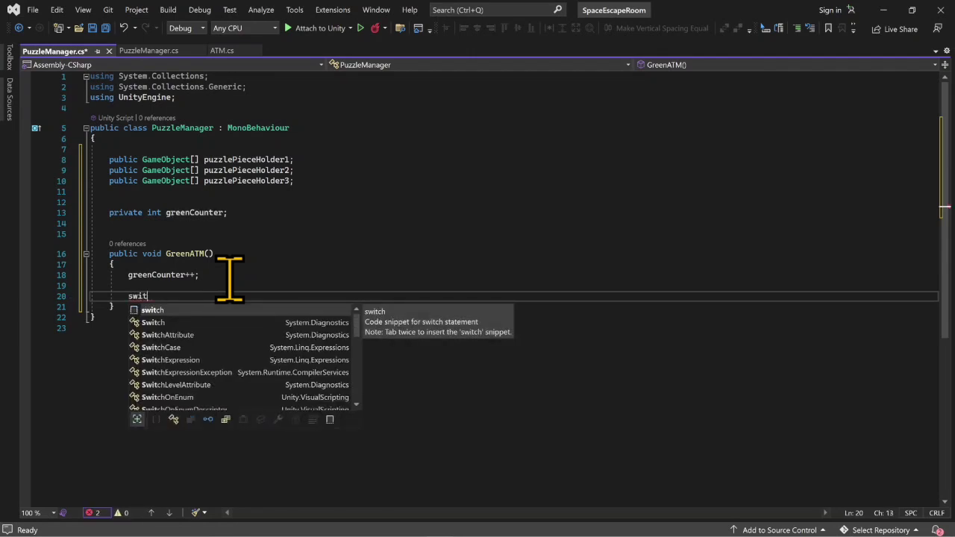
key("Return")
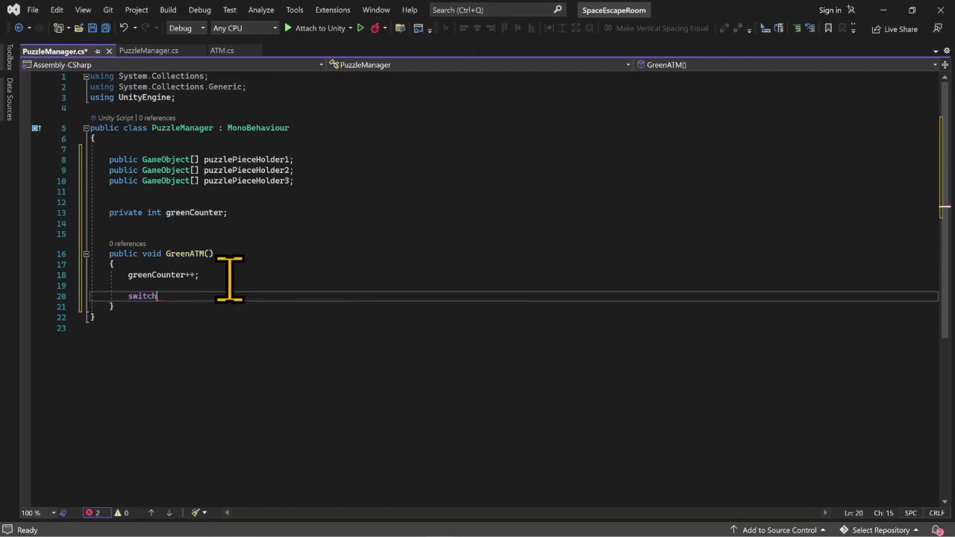
key("Tab")
key("Tab")
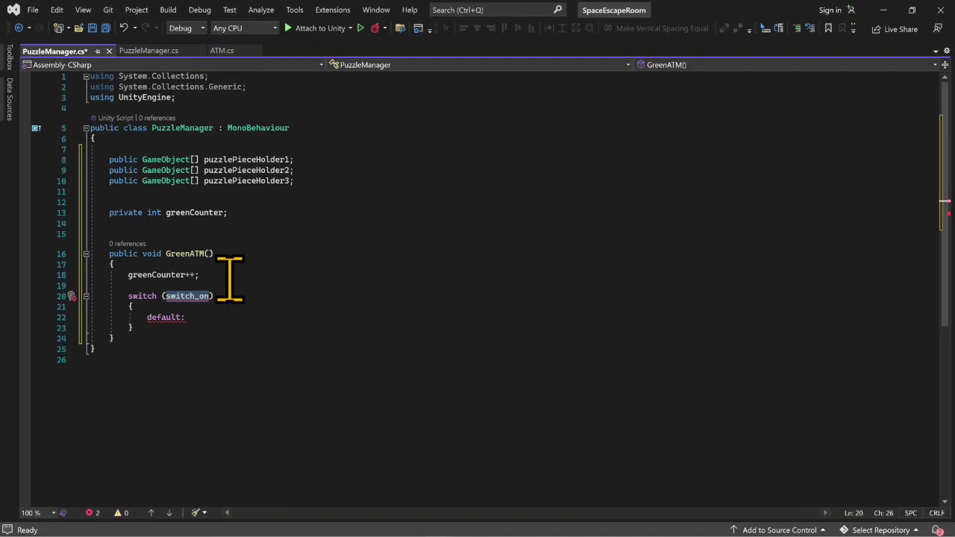
- Replace the switch_on placeholder with greenCounter and complete the default case with a break
left_click(200, 295)
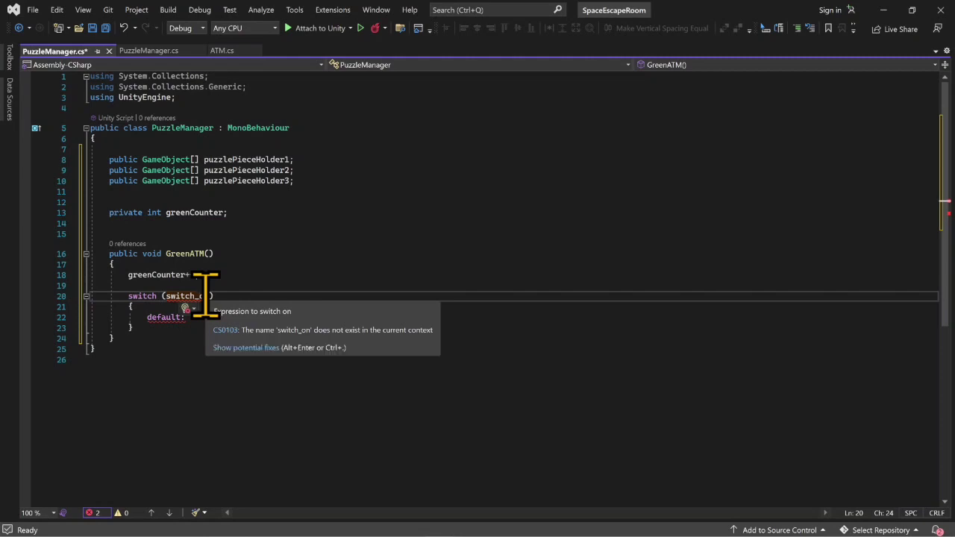
left_click(210, 301)
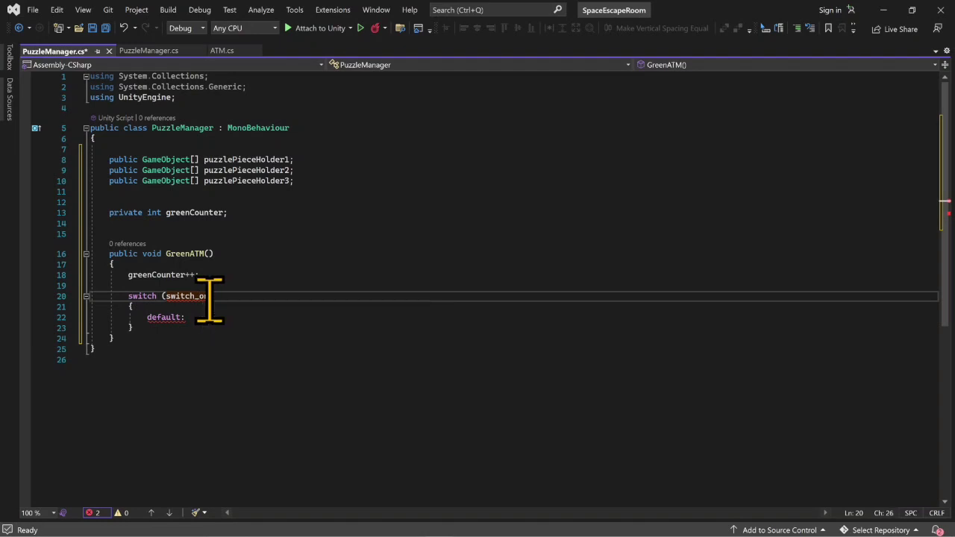
key("BackSpace")
key("BackSpace")
key("BackSpace")
key("BackSpace")
key("BackSpace")
key("BackSpace")
key("BackSpace")
key("BackSpace")
key("BackSpace")
type("greenCounter")
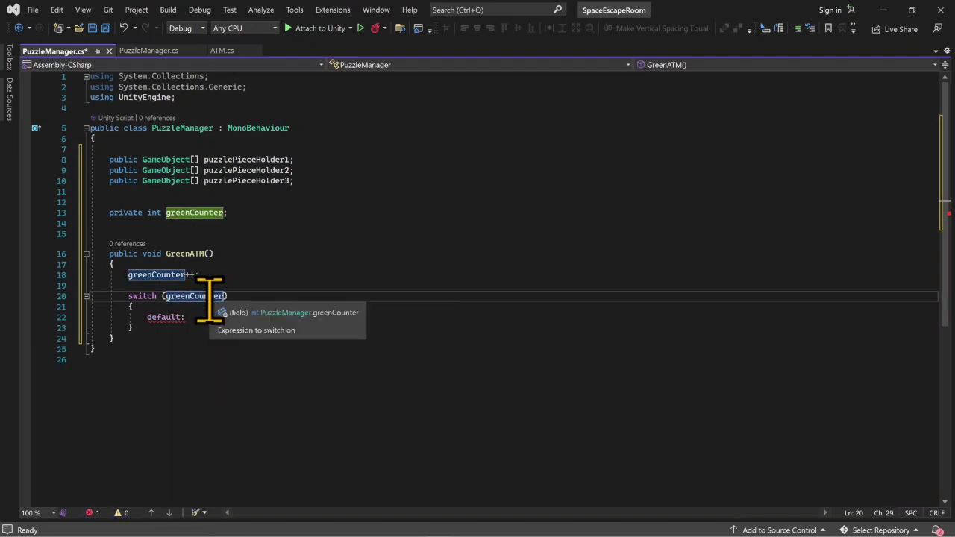
key("Return")
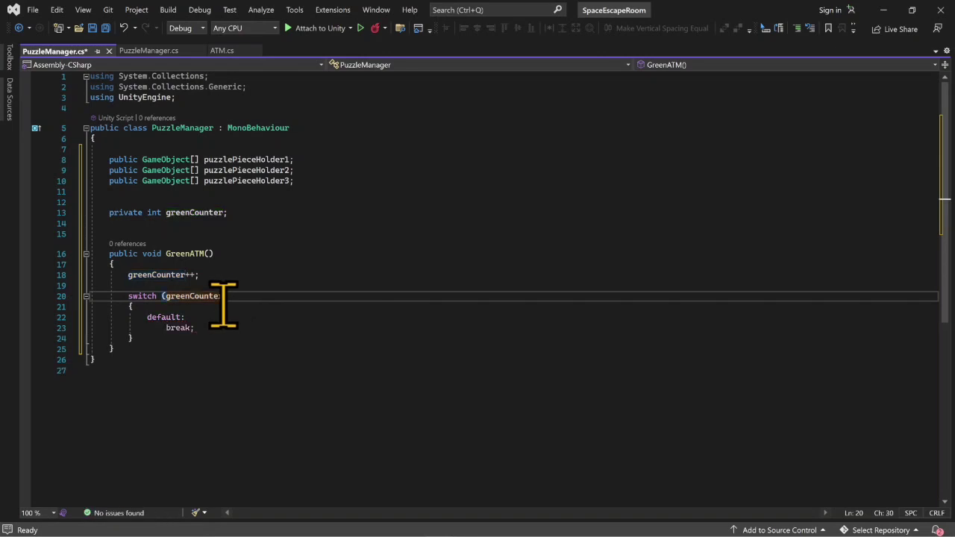
- Add a case 0: label above the default case in the switch
key("Down")
key("Return")
type("ca")
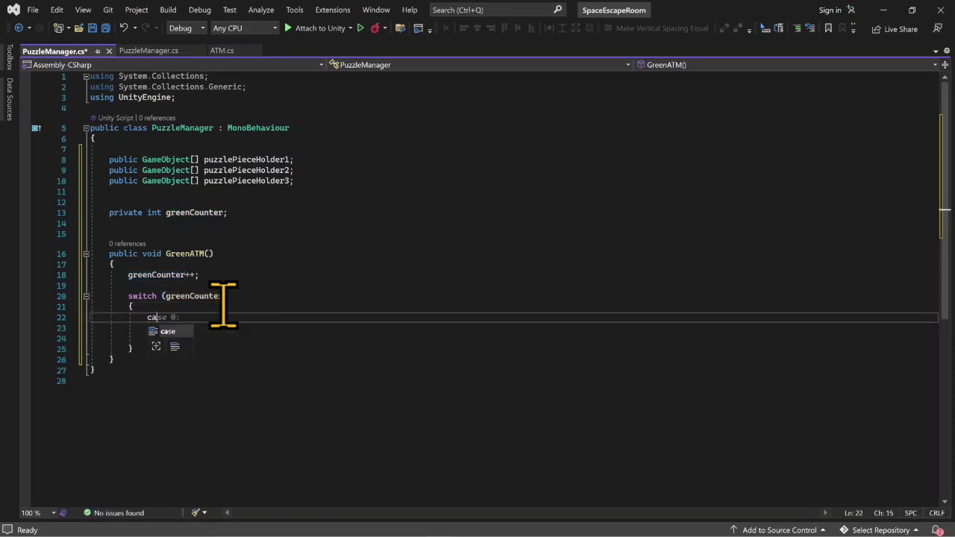
key("Tab")
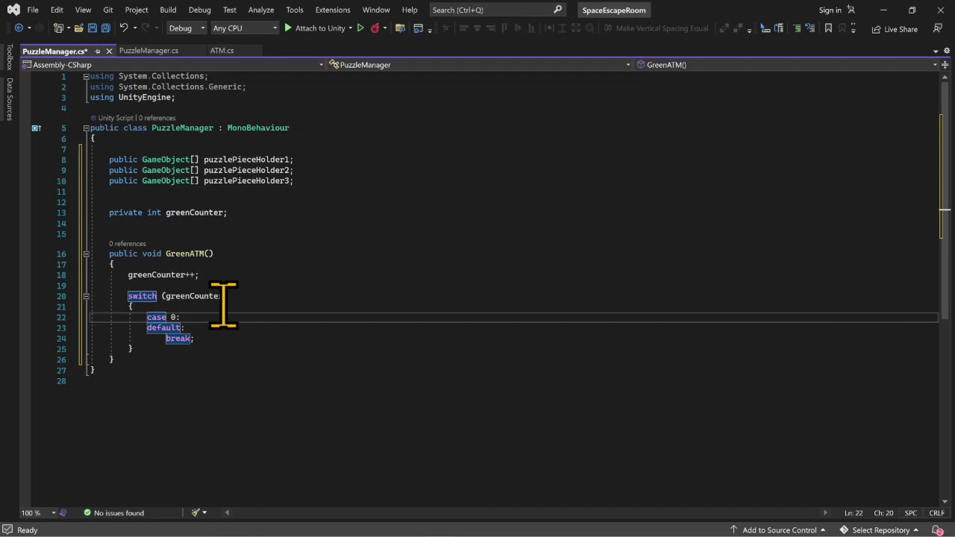
- Write the call puzzlePieceHolder1[0].SetActive(true) under case 0
key("Return")
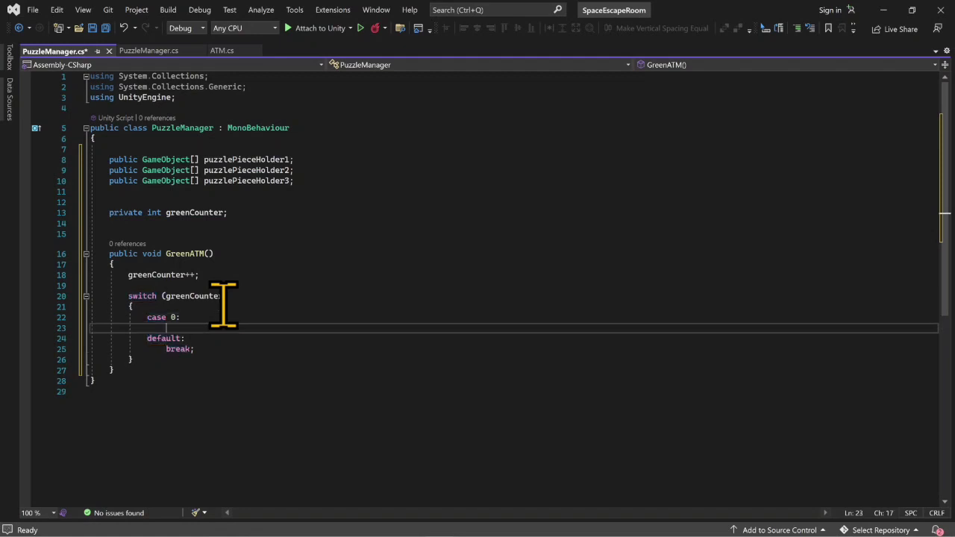
type("puz")
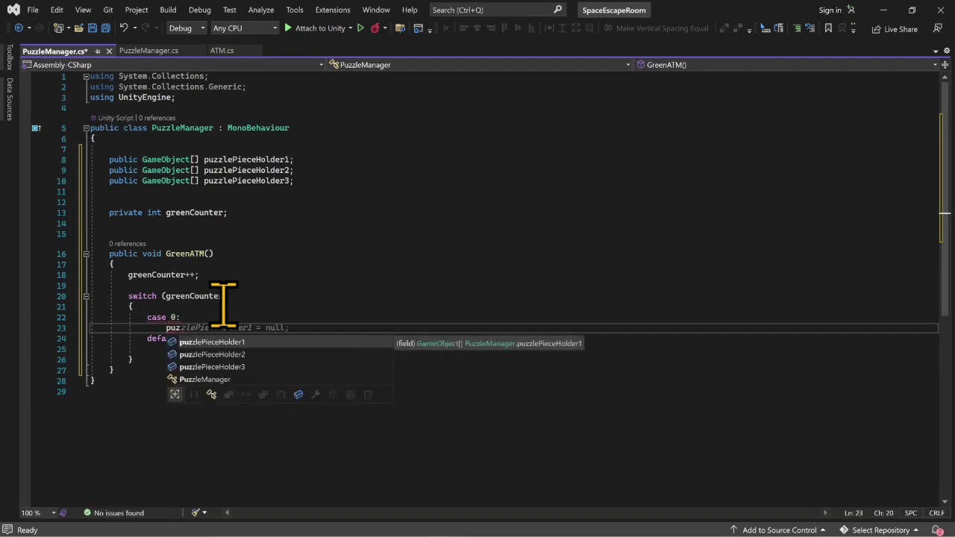
key("Tab")
type(".s")
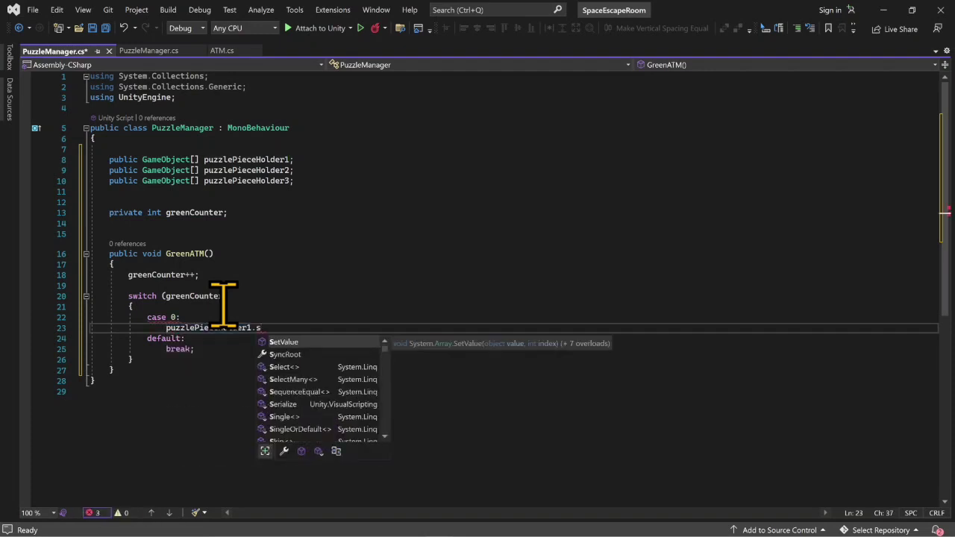
key("BackSpace")
key("BackSpace")
type("[0]")
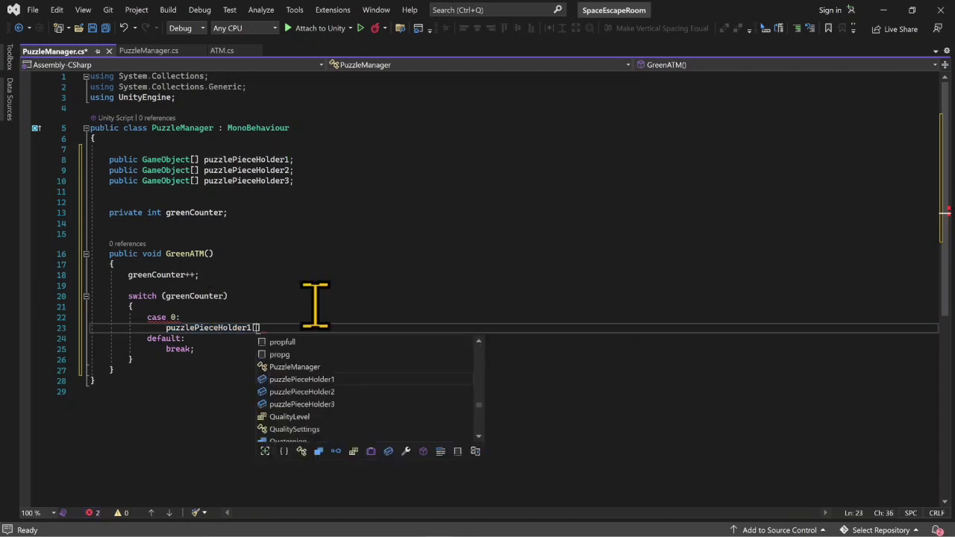
type(".set")
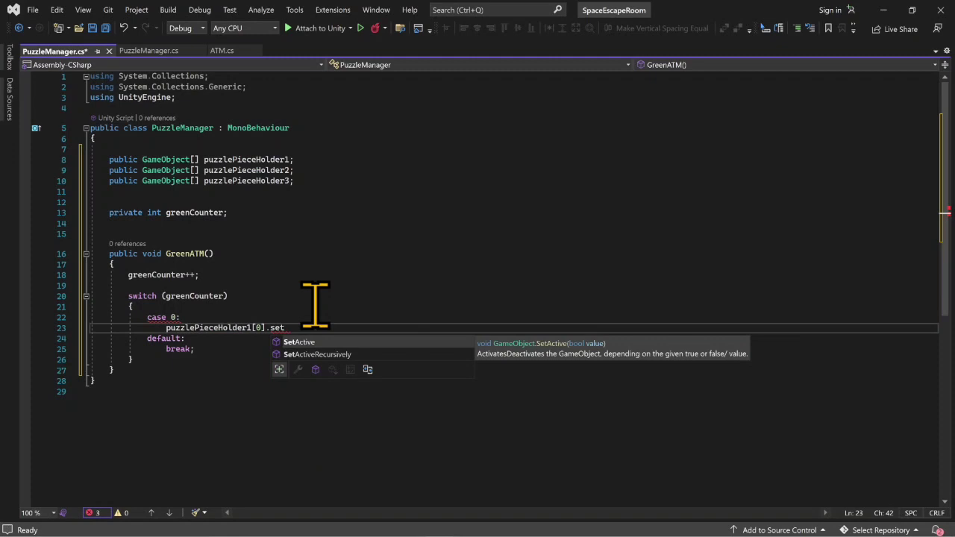
key("Tab")
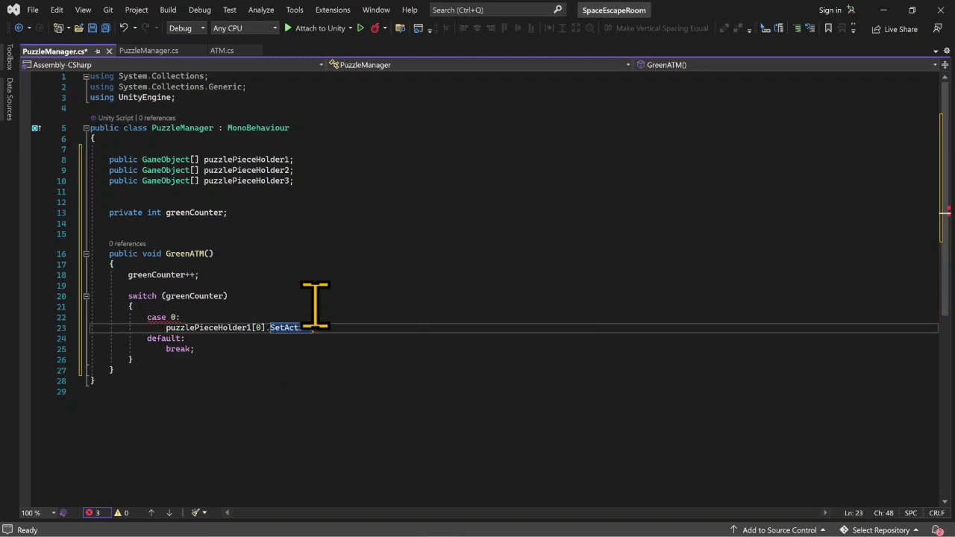
type("(t")
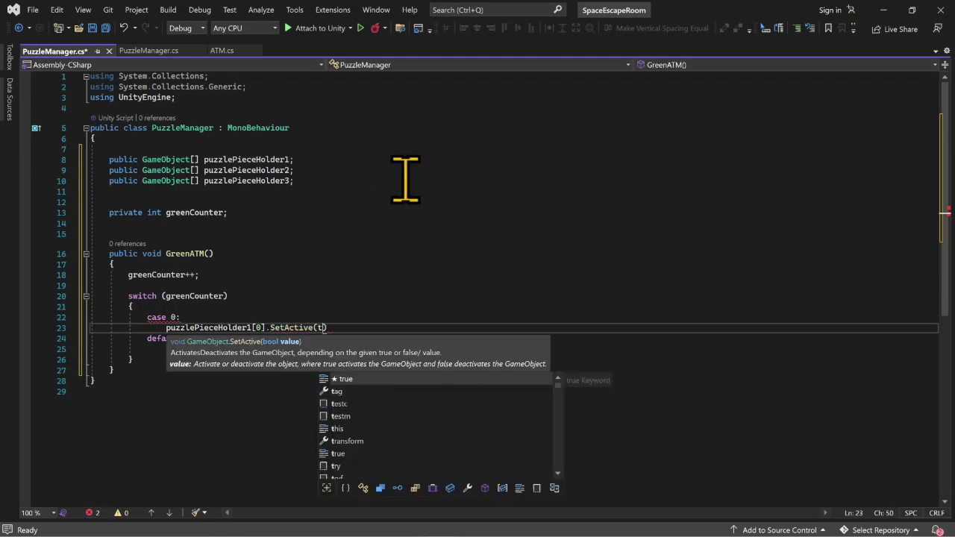
type("rue);")
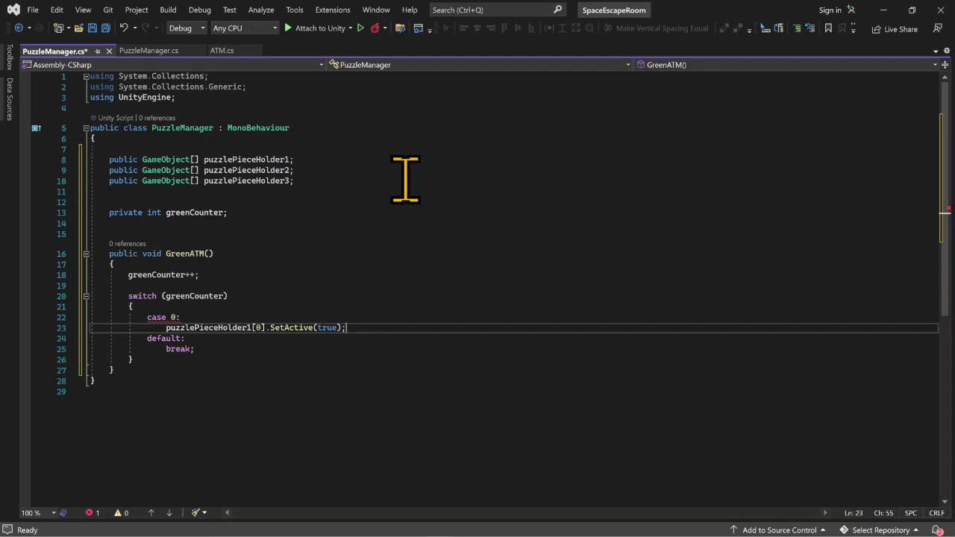
- Duplicate the SetActive(true) call twice under case 0 and change both copies to SetActive(false)
key("ctrl+d")
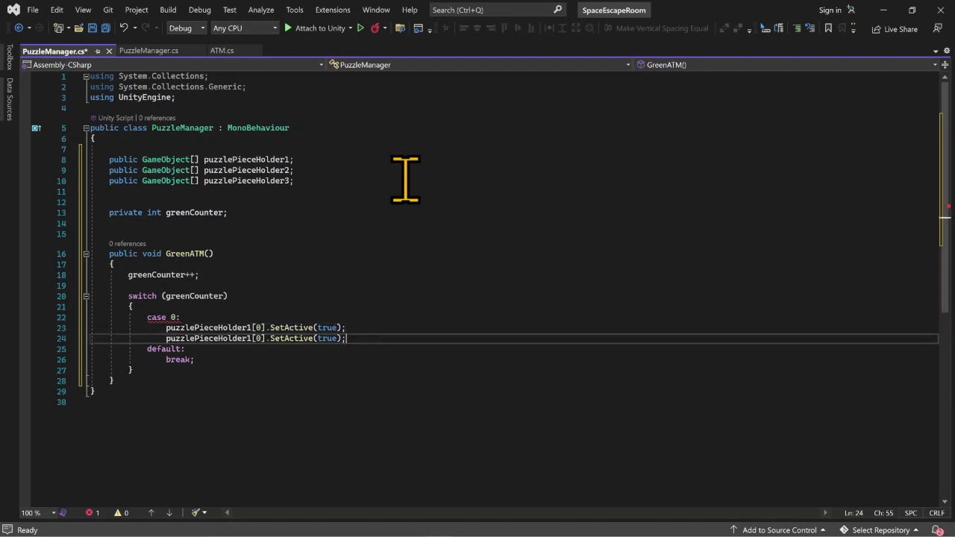
key("ctrl+d")
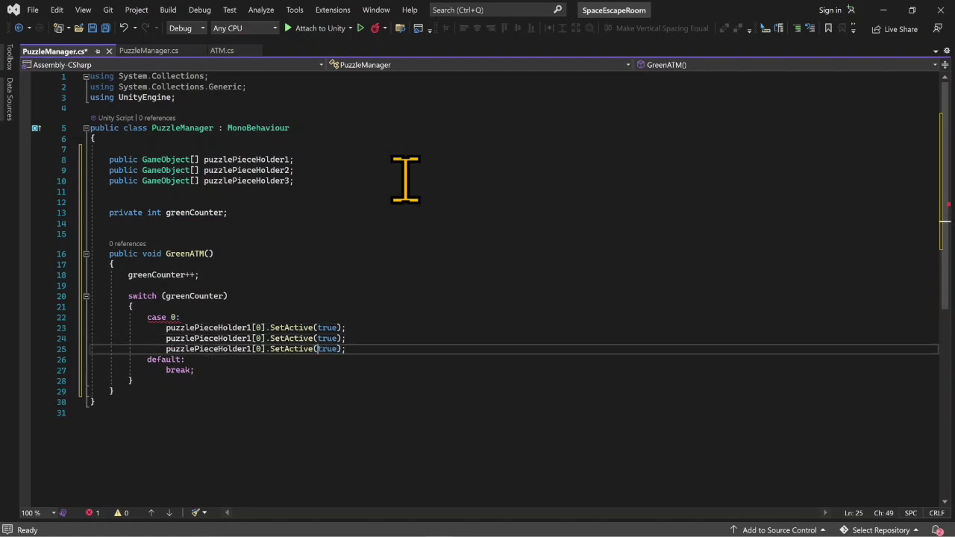
key("Up")
key("Right")
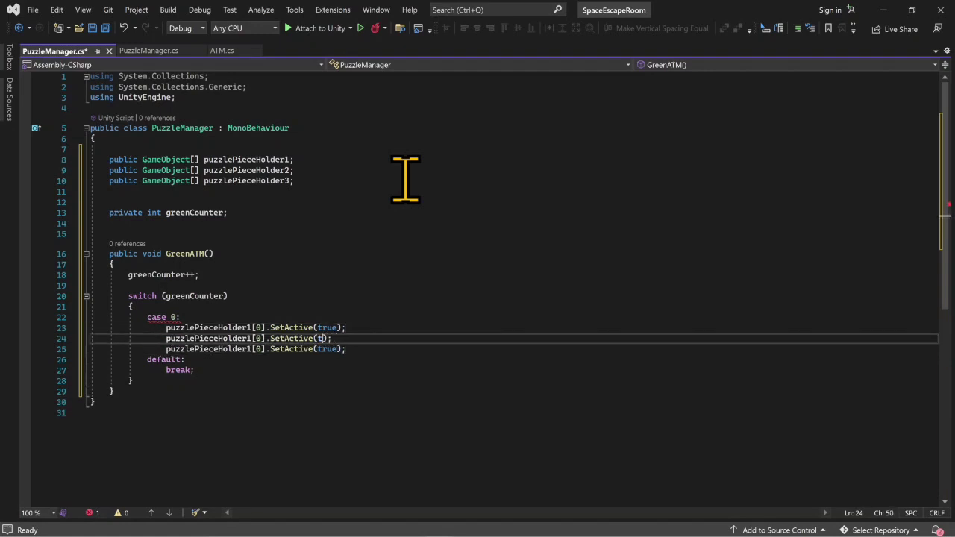
key("BackSpace")
type("false")
key("Tab")
key("Down")
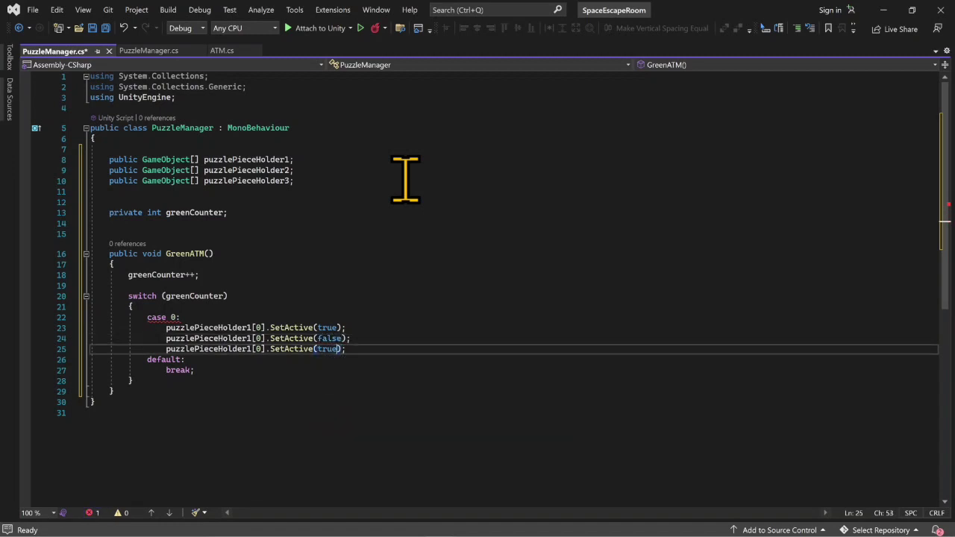
type("fal")
- Change the array indexes of the two SetActive(false) calls under case 0 to 1 and 2
key("Left")
key("Left")
key("Left")
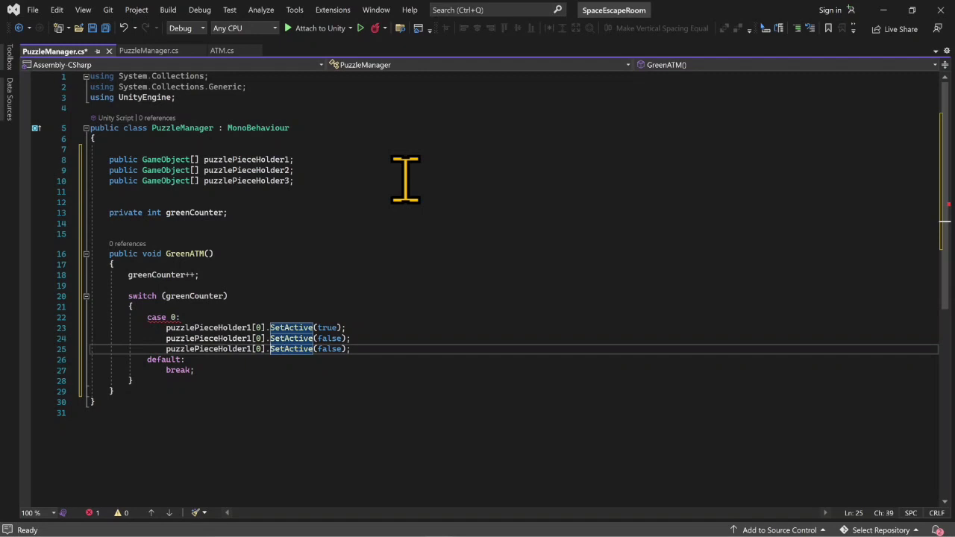
key("Left")
key("Up")
key("Down")
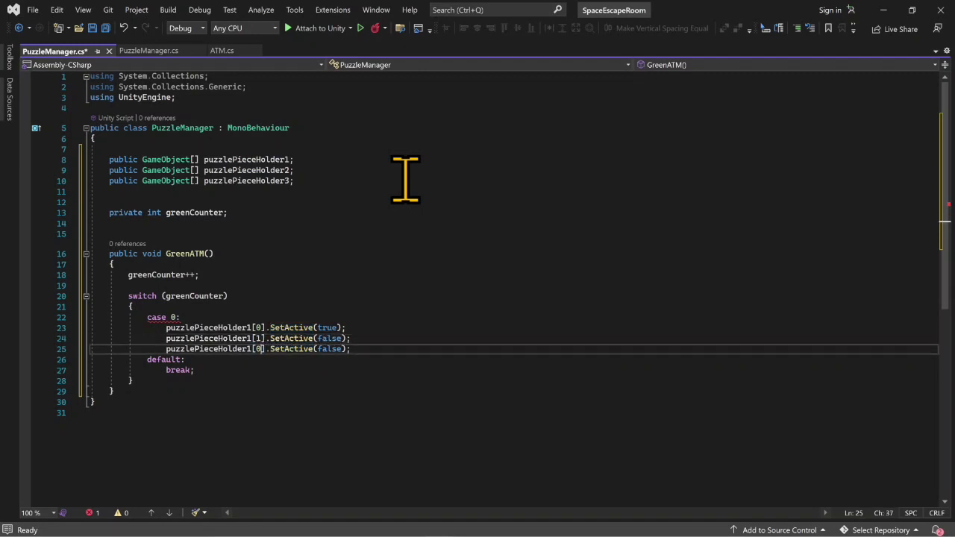
key("Right")
key("Right")
key("Right")
key("Right")
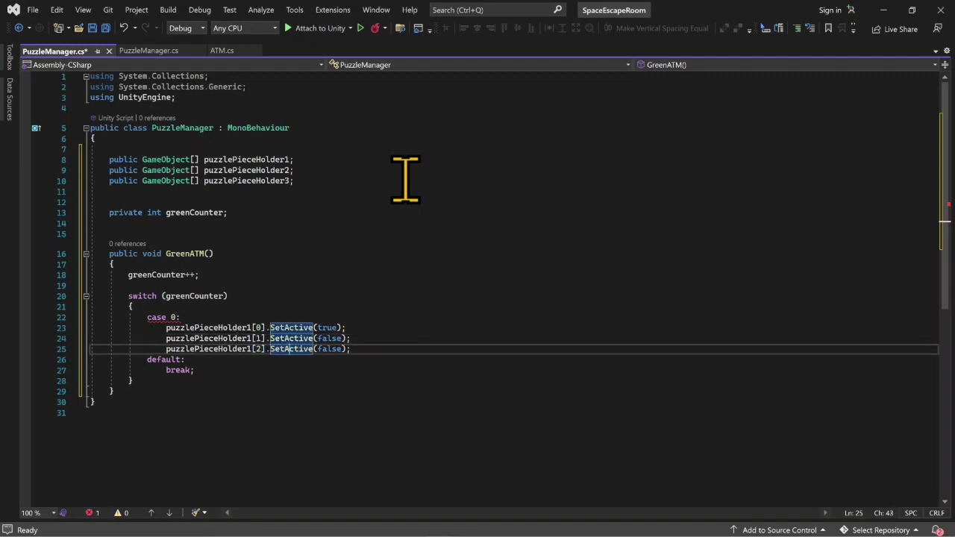
- End case 0 with a break; statement and save the PuzzleManager script
key("Right")
key("Right")
key("Right")
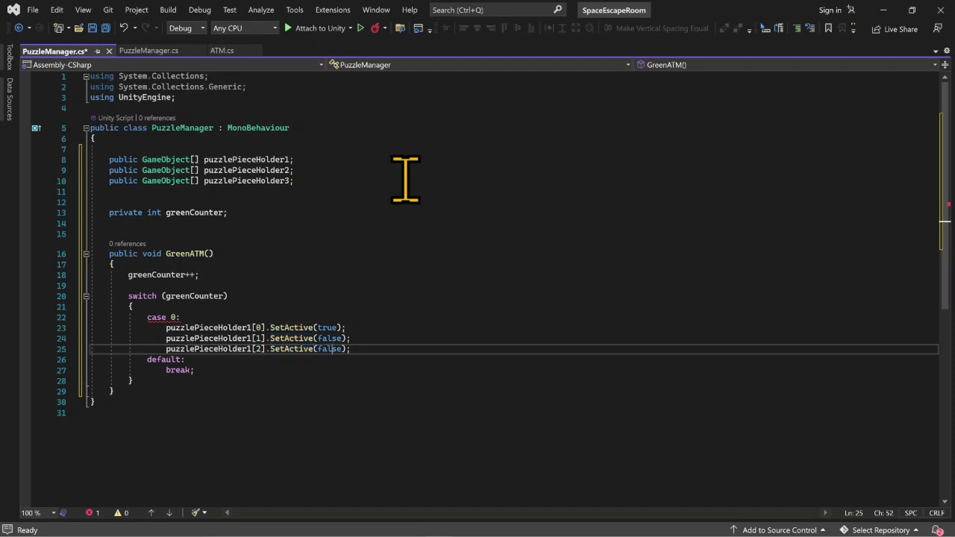
key("Return")
type("break;")
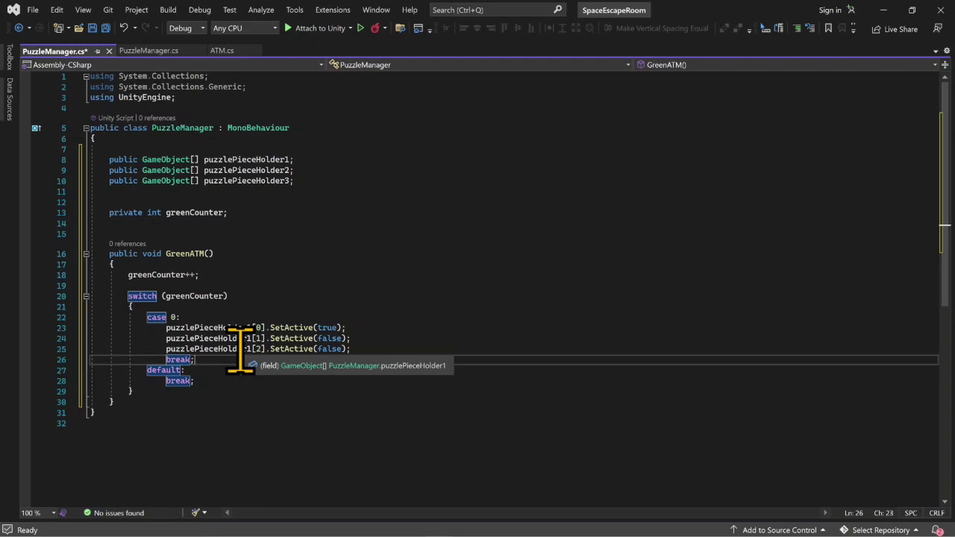
key("ctrl+s")
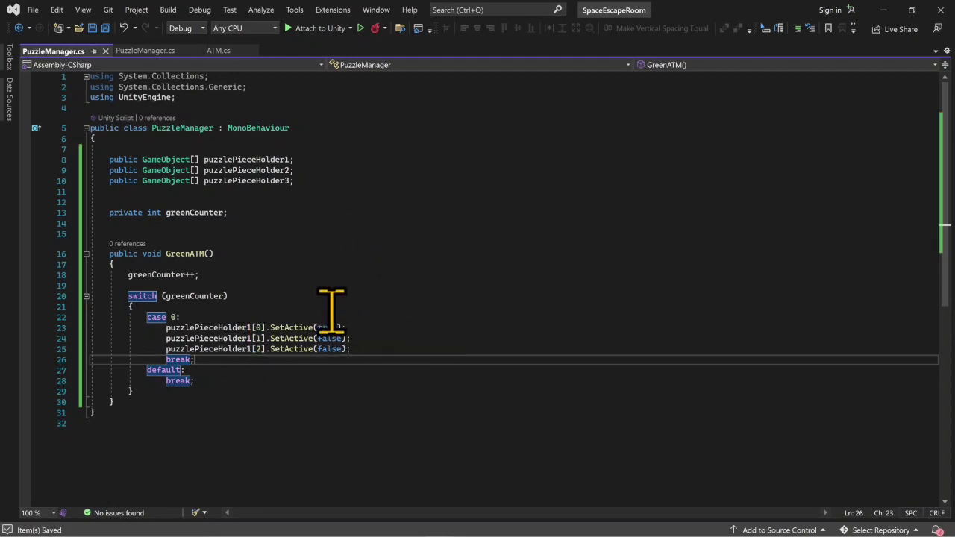
- Switch to Unity and set the size of PuzzleManager's Puzzle Piece Holder 1 array to 3
left_click(882, 10)
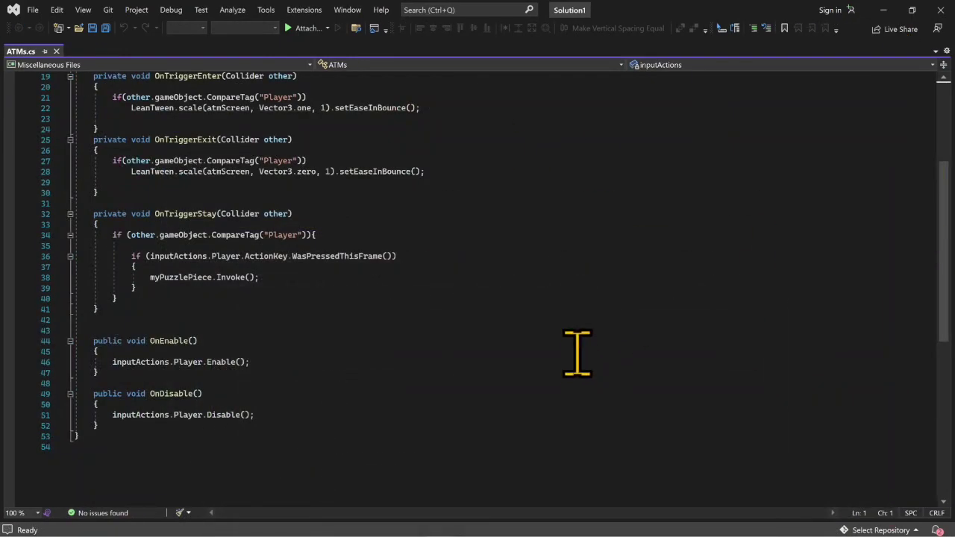
left_click(883, 10)
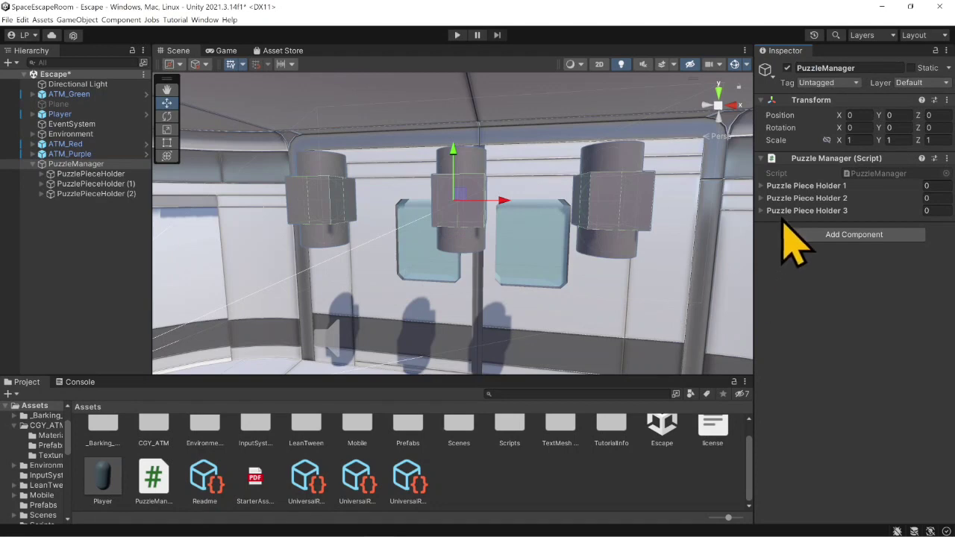
left_click(802, 187)
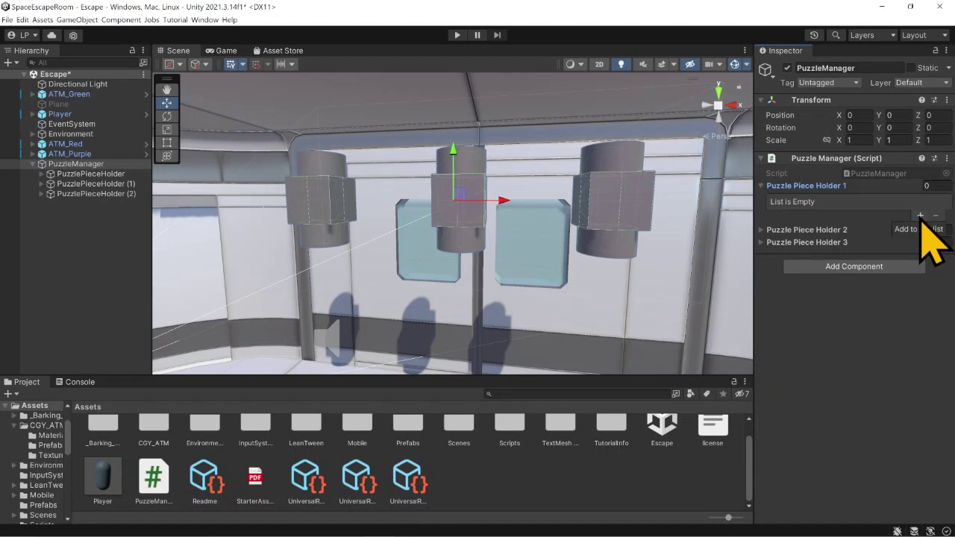
left_click(931, 187)
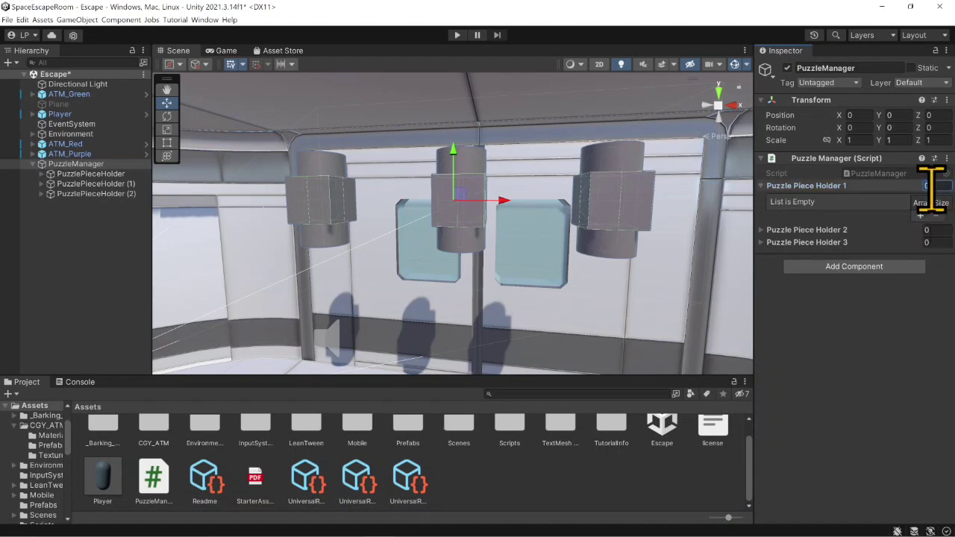
key("Return")
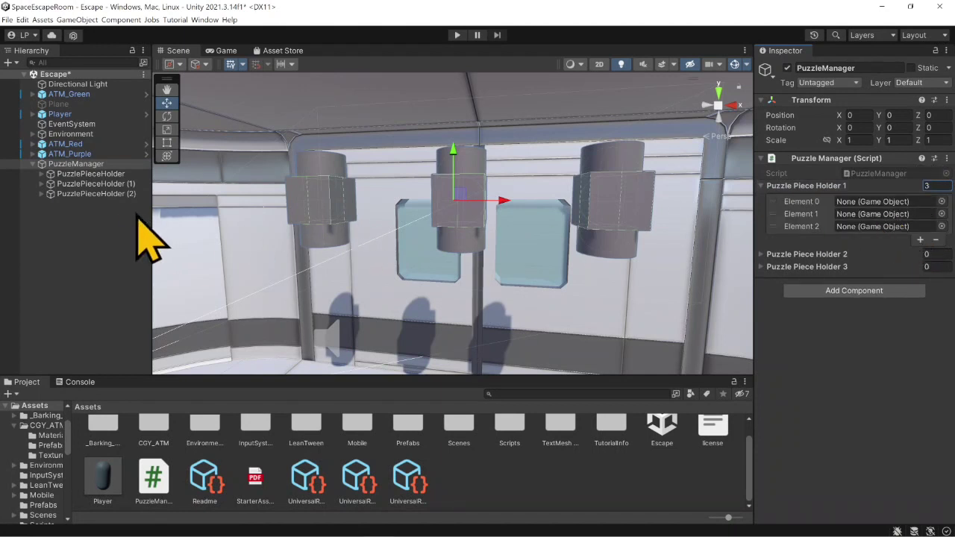
- Assign the first PuzzlePieceHolder's Cube, Sphere and Cylinder to Elements 0, 1 and 2 of Puzzle Piece Holder 1
left_click(42, 173)
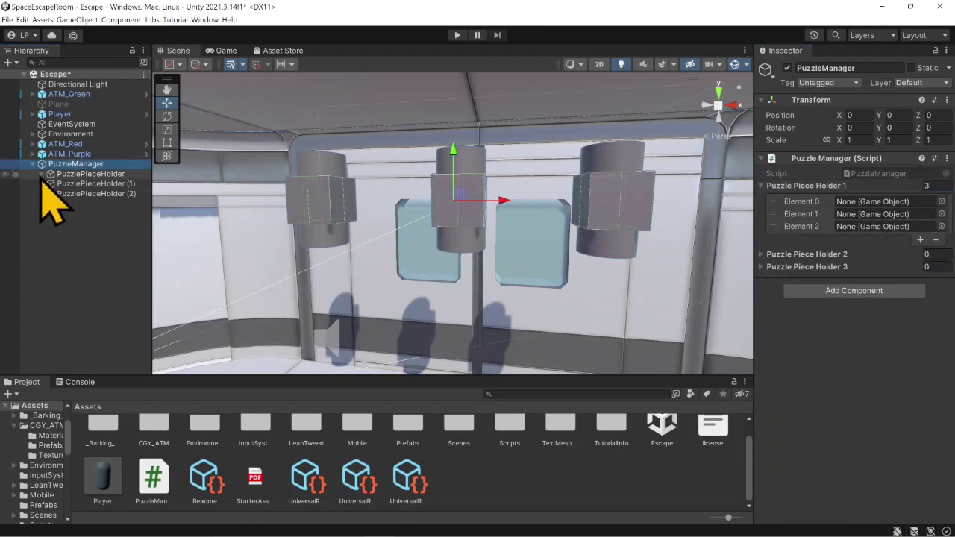
left_click_drag(75, 184, 847, 202)
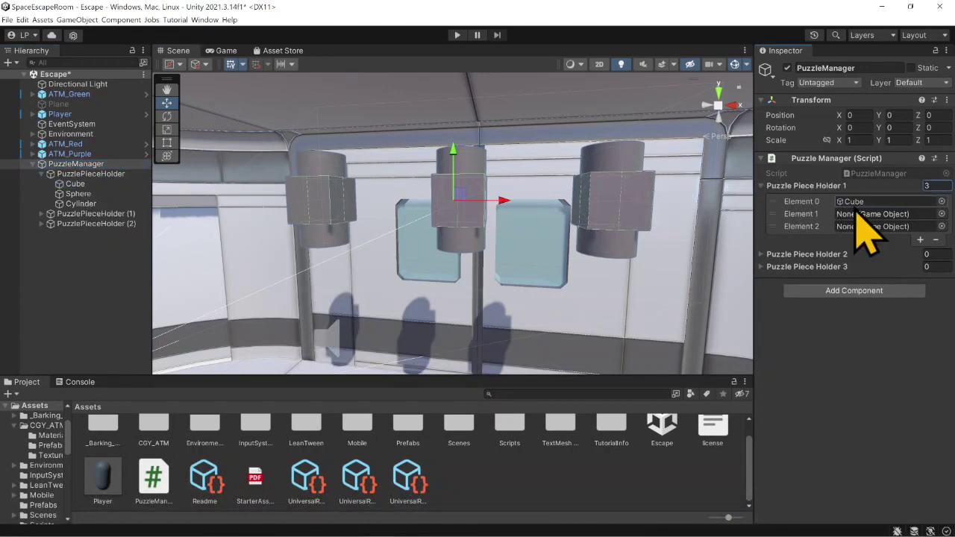
left_click_drag(78, 194, 873, 215)
left_click_drag(80, 204, 858, 226)
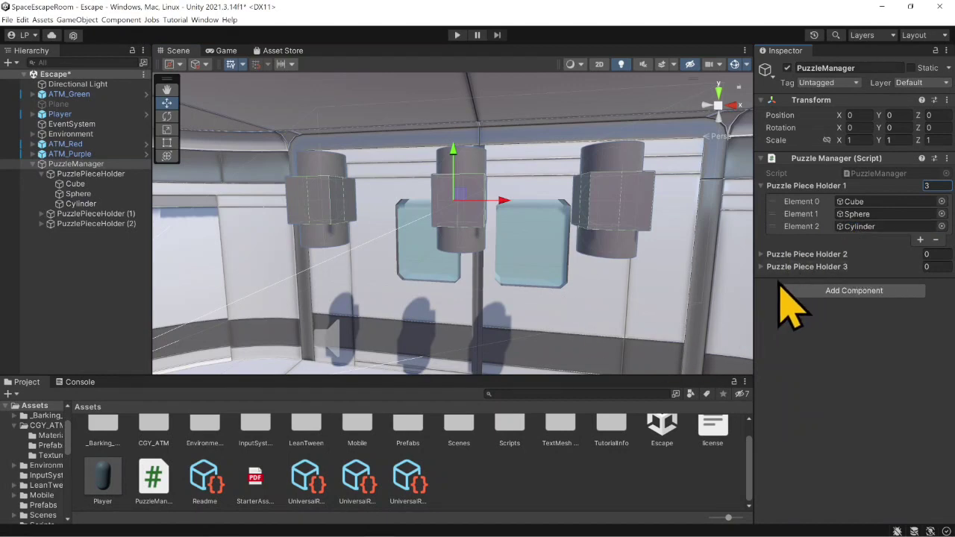
- Review the case 0 SetActive calls in Visual Studio against the assigned array elements, and return to Unity
mouse_move(455, 527)
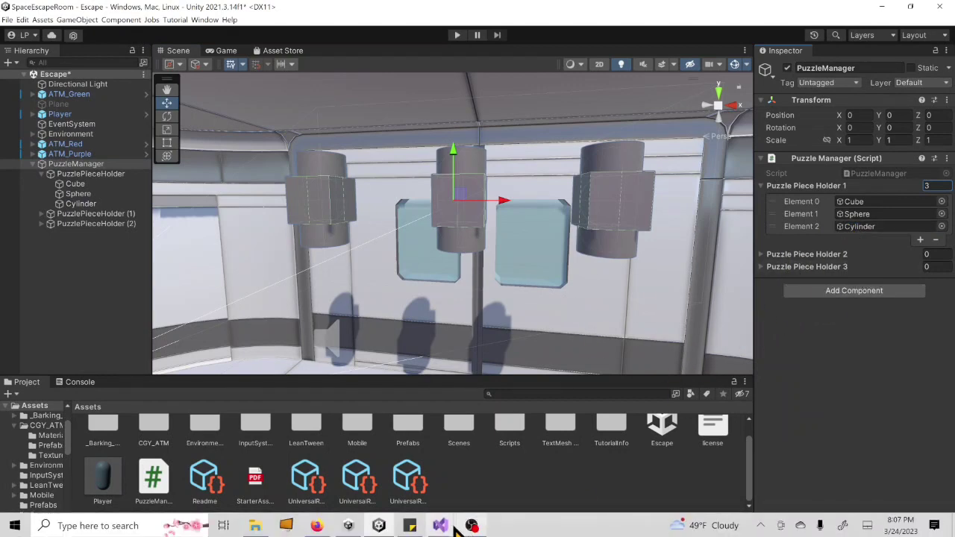
left_click(470, 382)
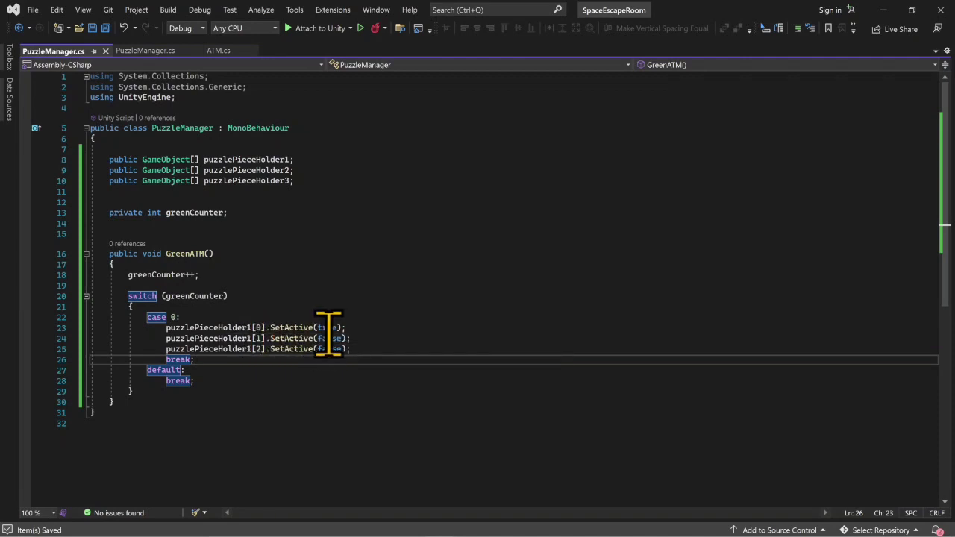
left_click(884, 9)
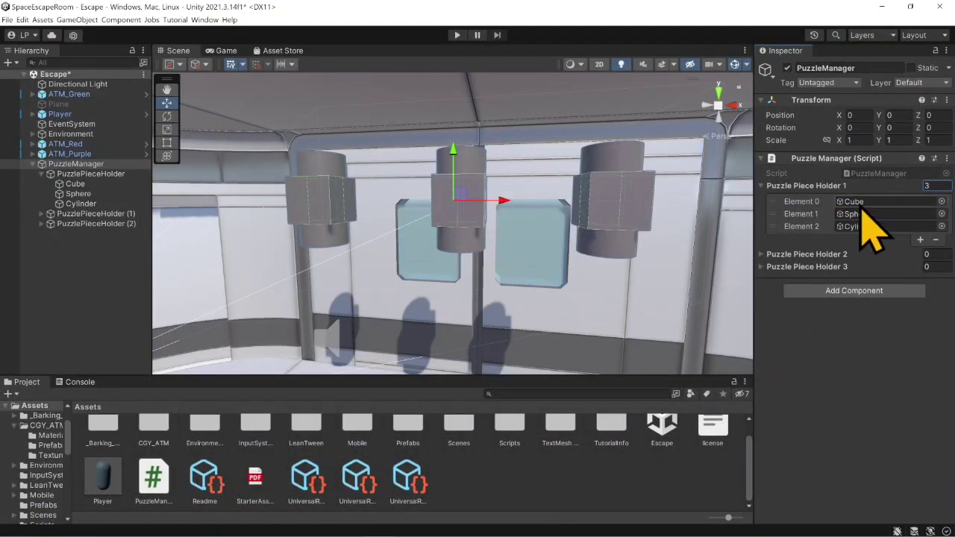
- Deactivate the Sphere and Cylinder objects under the first PuzzlePieceHolder
left_click(77, 193)
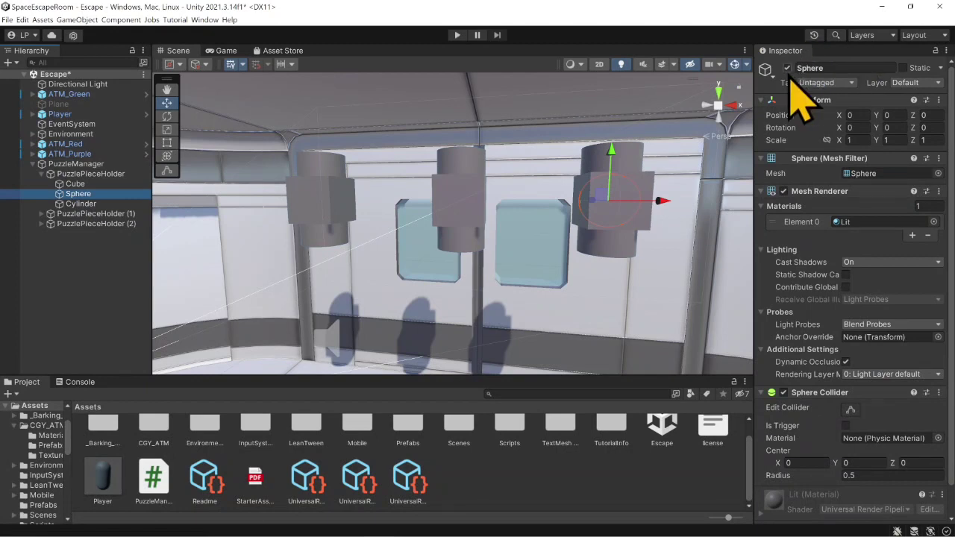
left_click(786, 68)
left_click(88, 204)
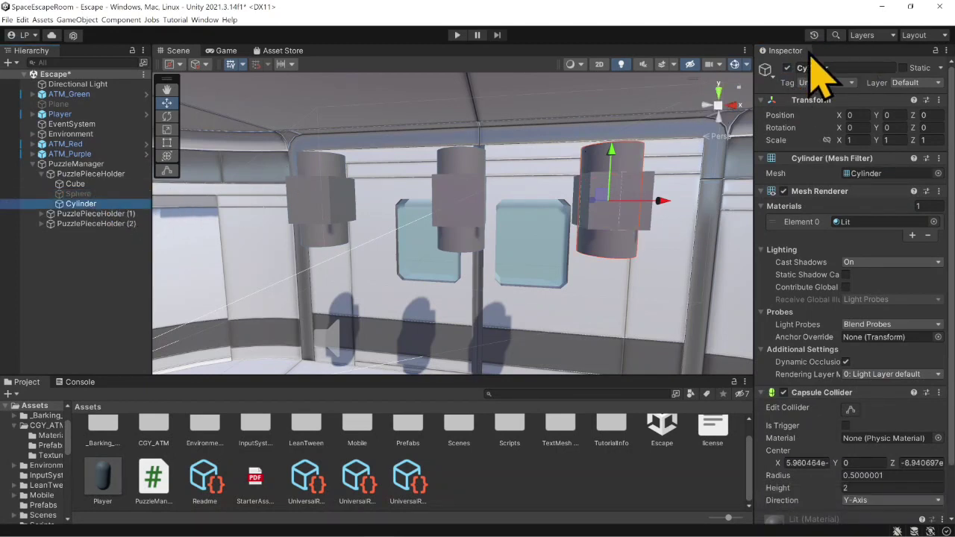
left_click(787, 68)
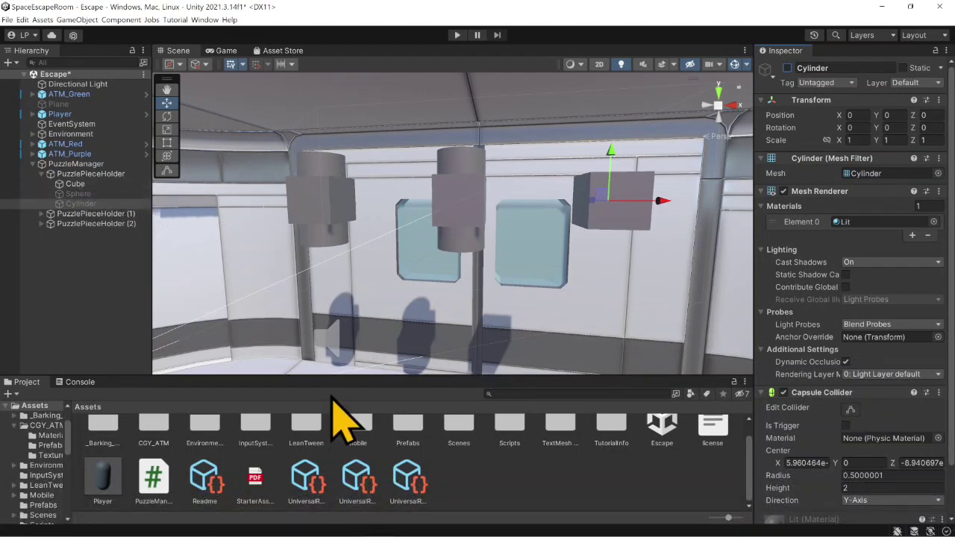
- Switch to the PuzzleManager script in Visual Studio and paste a copy of the whole case 0 block above default
mouse_move(402, 532)
mouse_move(440, 526)
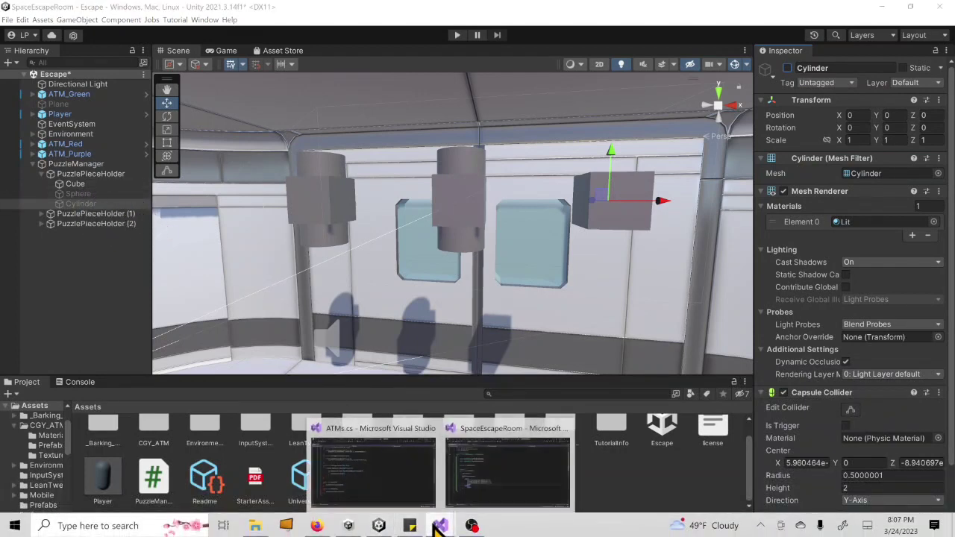
left_click(486, 462)
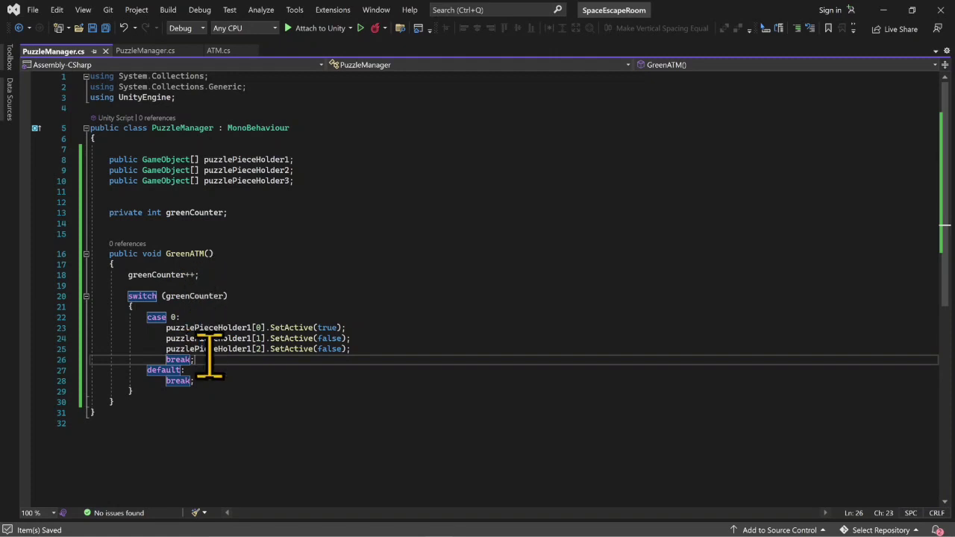
left_click_drag(217, 360, 94, 321)
key("ctrl+c")
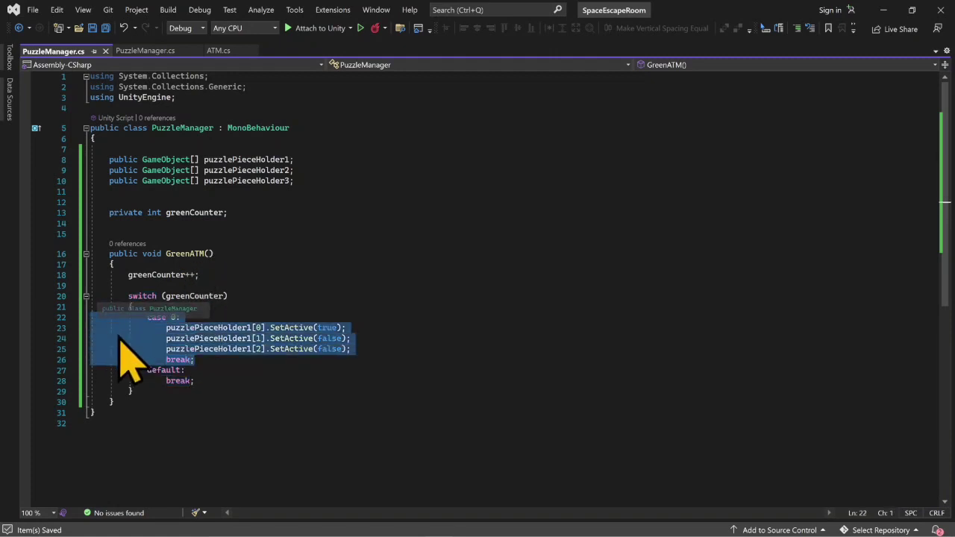
left_click(217, 367)
left_click(230, 360)
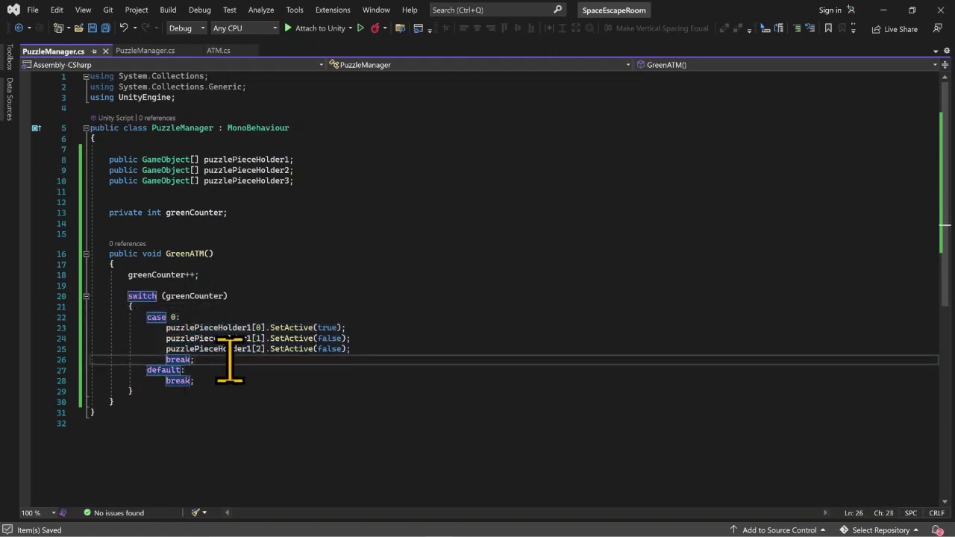
key("Return")
key("ctrl+v")
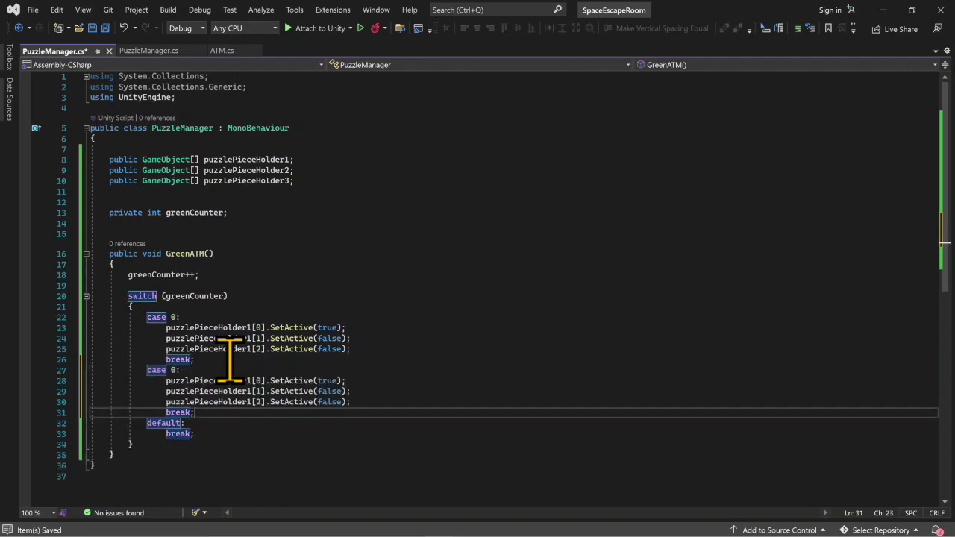
- Relabel the pasted block as case 1, setting puzzlePieceHolder1[0] to SetActive(false) and puzzlePieceHolder1[1] to SetActive(true)
left_click(230, 360)
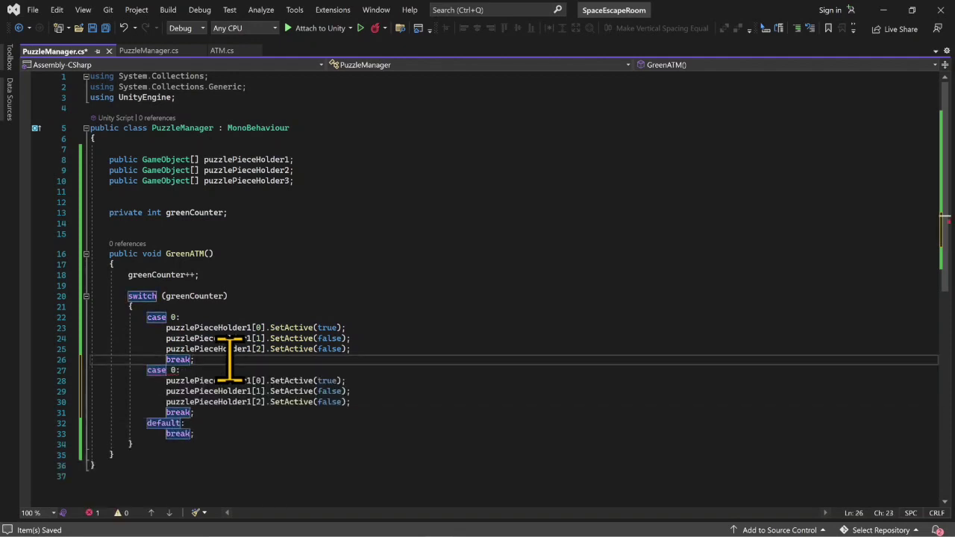
left_click(177, 370)
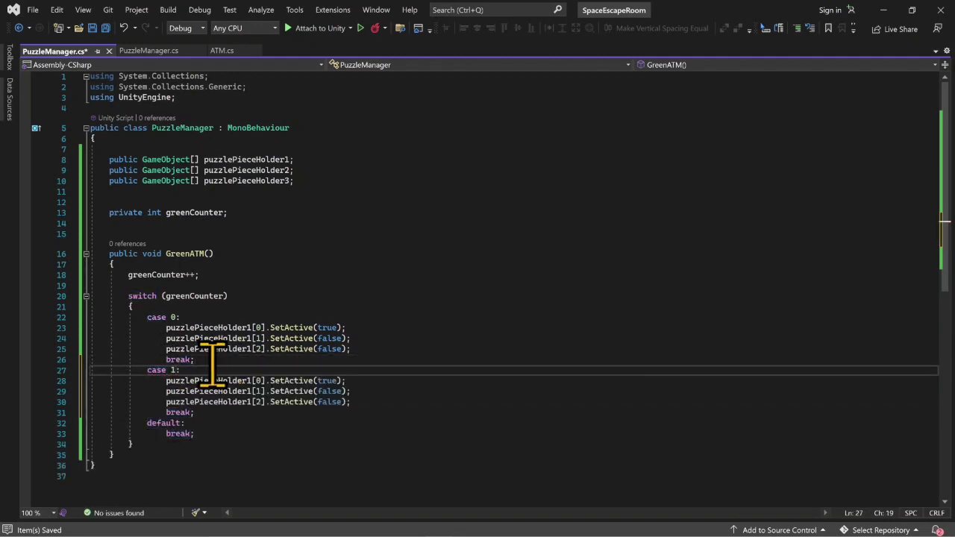
left_click(330, 381)
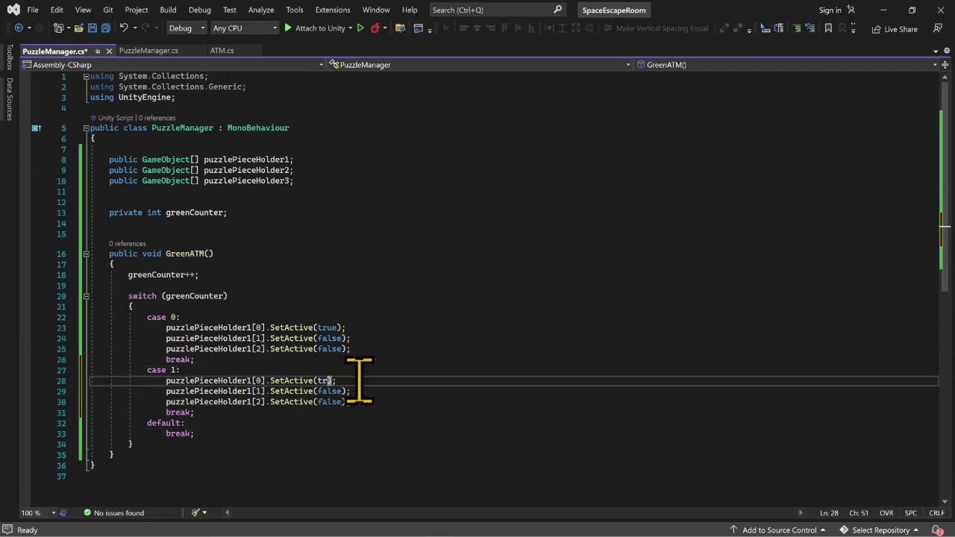
type("false)")
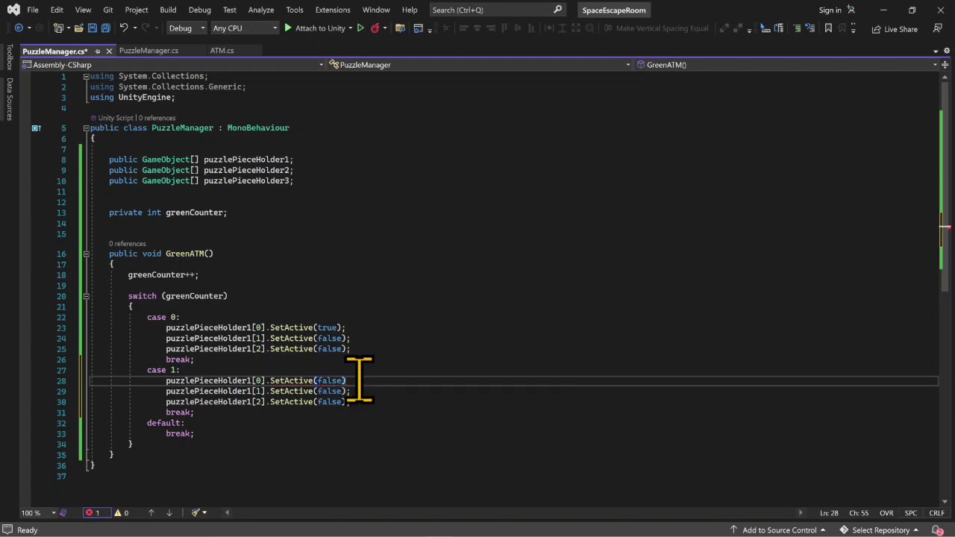
type(";")
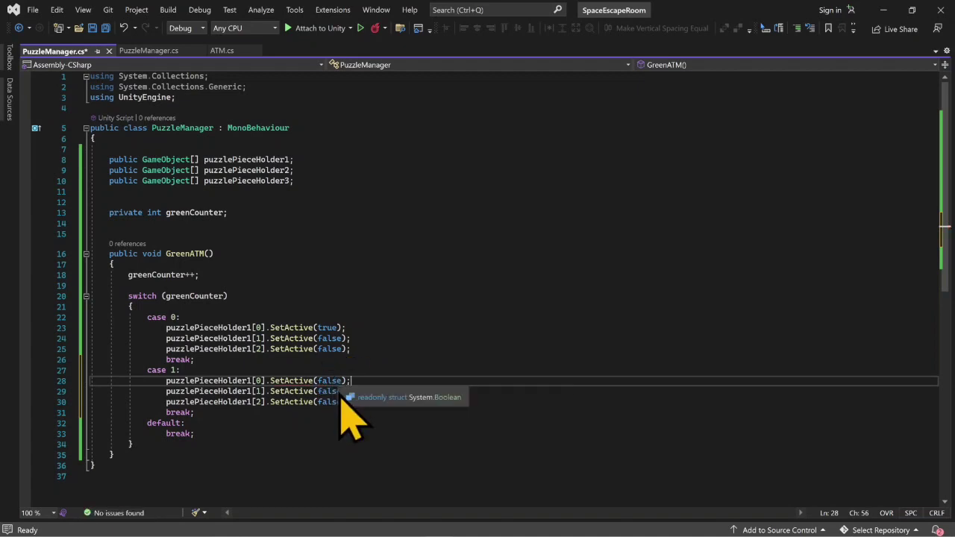
left_click(338, 392)
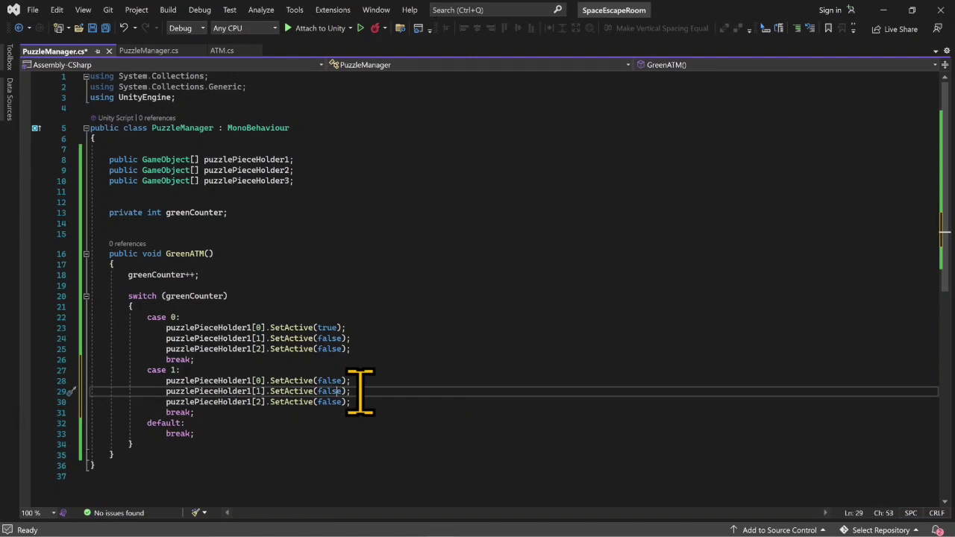
type("true")
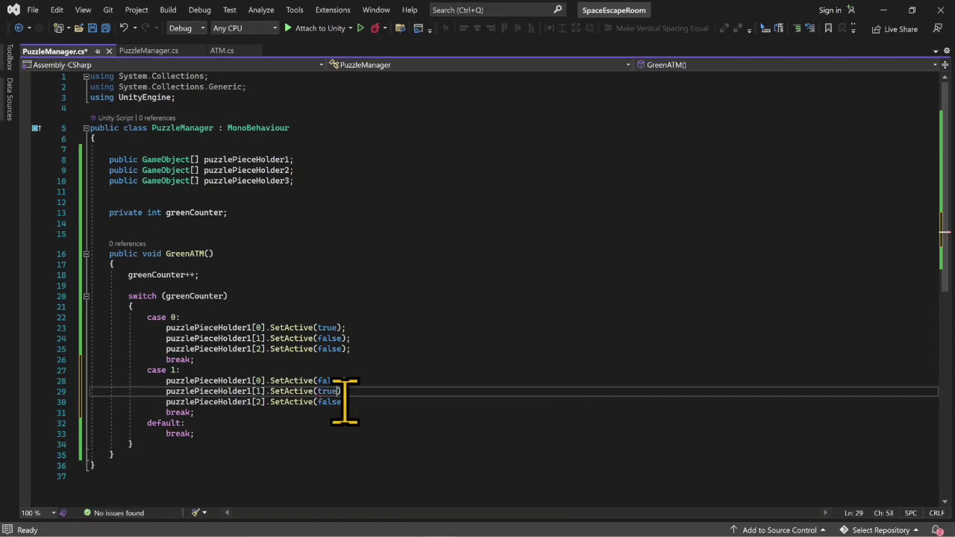
- Duplicate the whole case 1 block above default and relabel the copy as case 2
left_click_drag(196, 414, 61, 380)
key("ctrl+c")
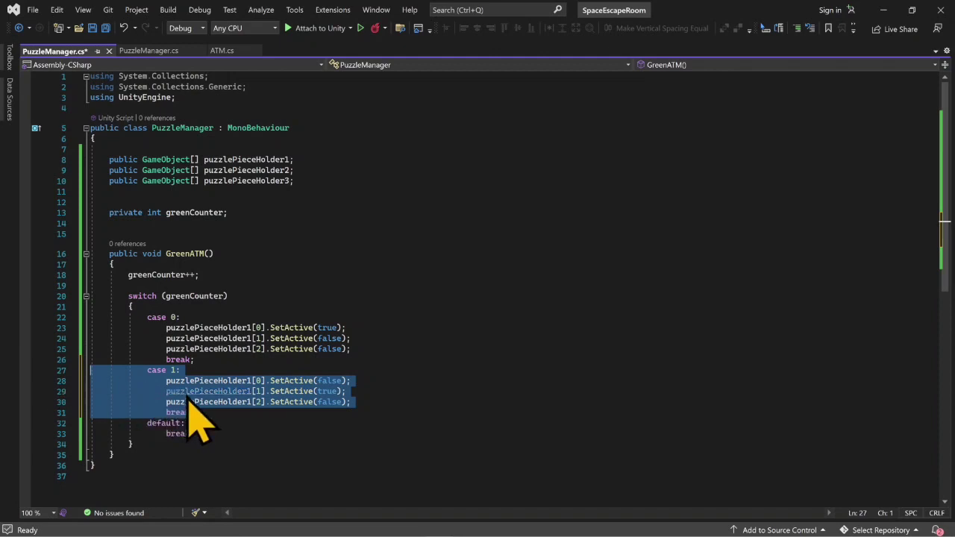
left_click(216, 412)
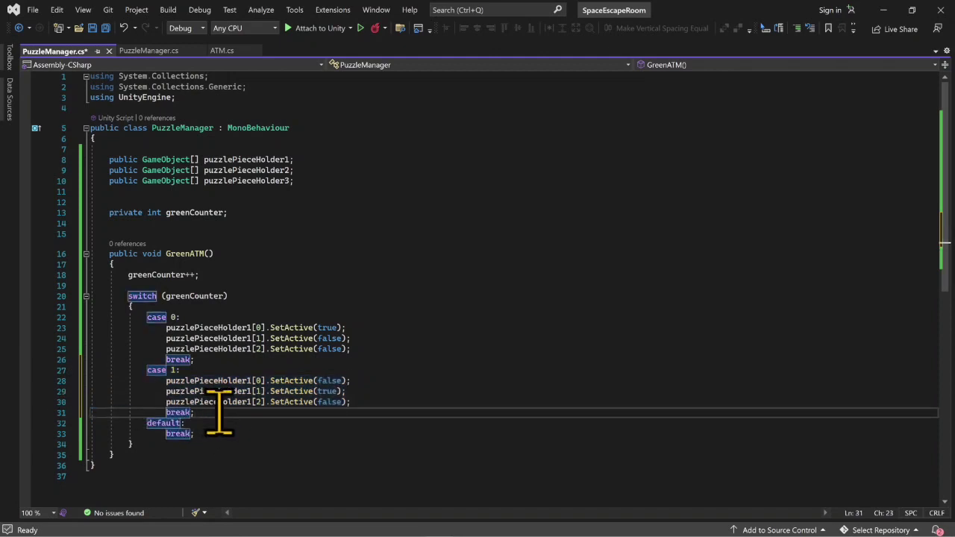
key("Return")
key("ctrl+v")
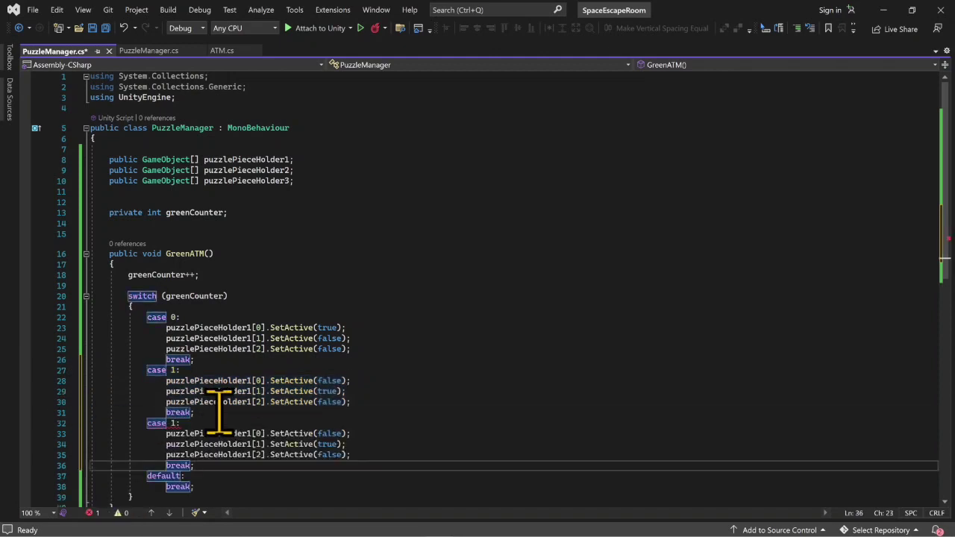
left_click(173, 423)
type("2")
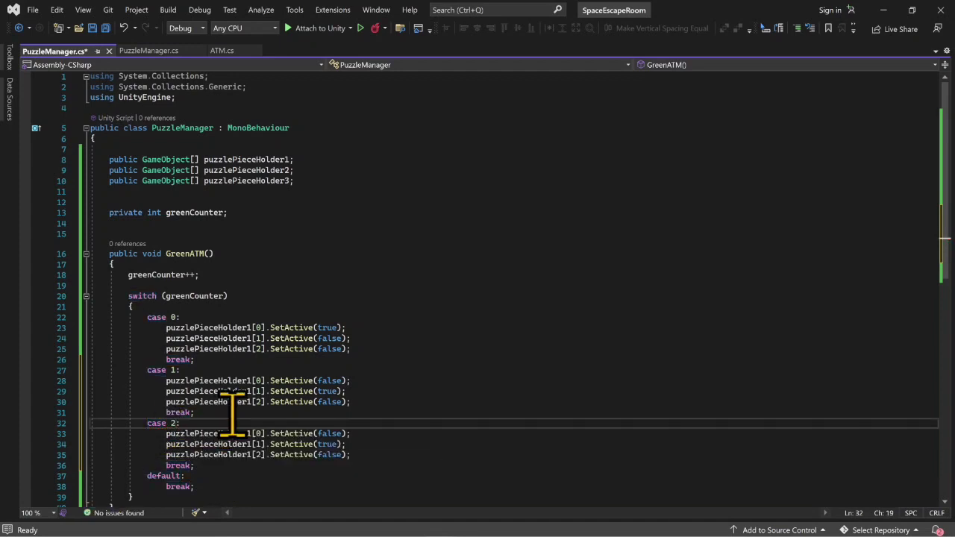
- In case 2, set puzzlePieceHolder1[2] to SetActive(true) and elements 0 and 1 to SetActive(false), and save the script
double_click(329, 455)
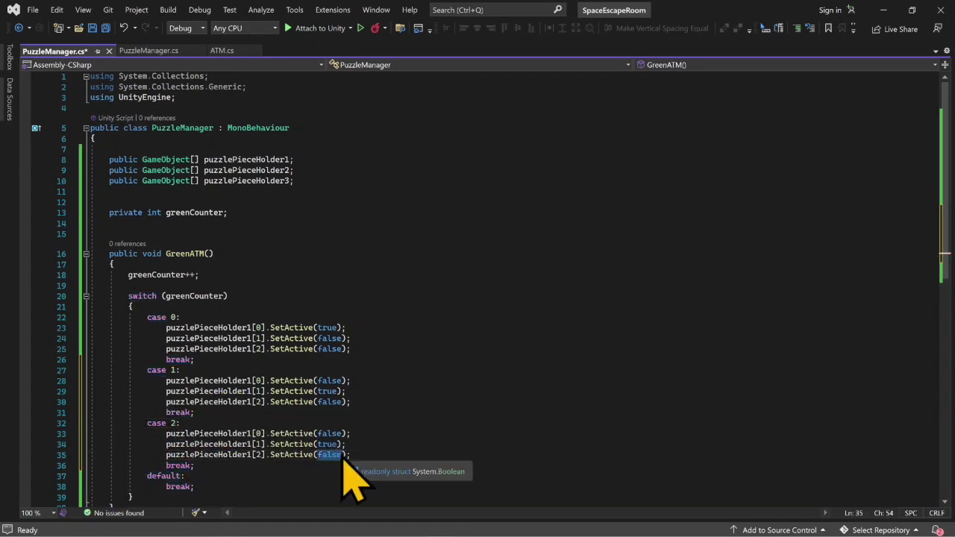
type("true")
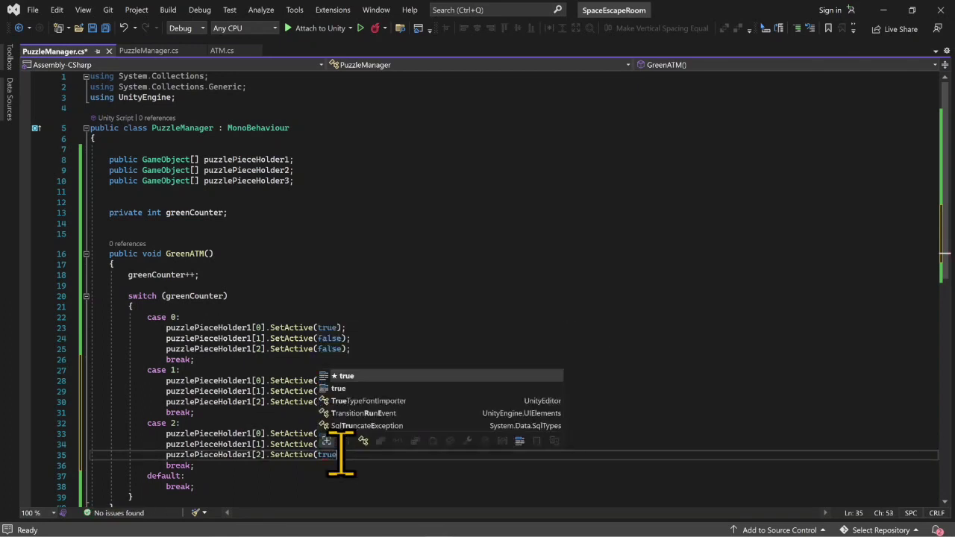
key("Escape")
key("Up")
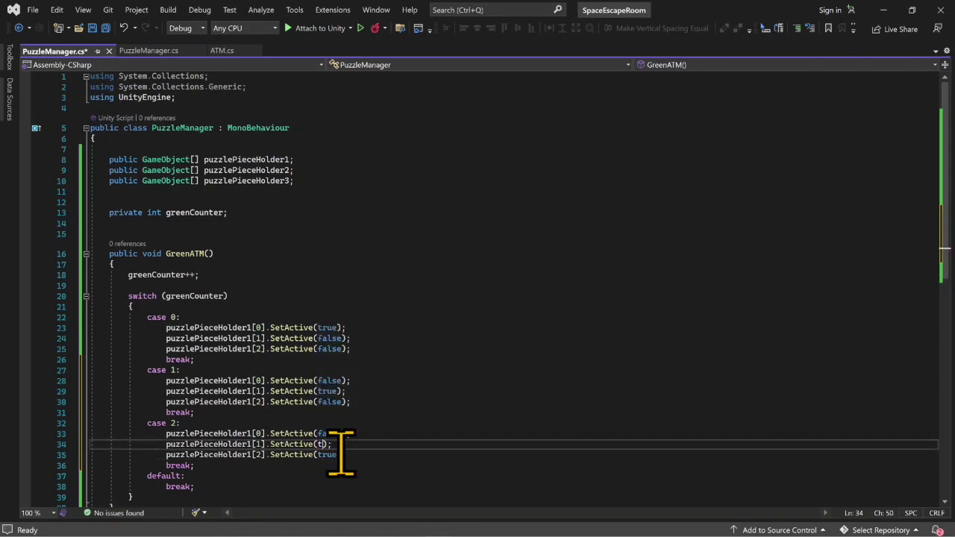
key("BackSpace")
type("false")
key("Escape")
key("Up")
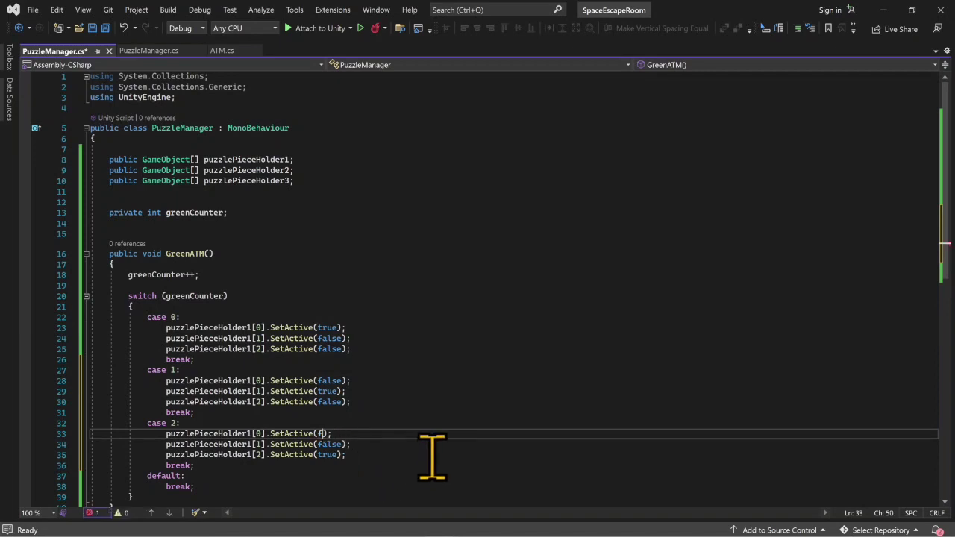
type("alse")
key("ctrl+s")
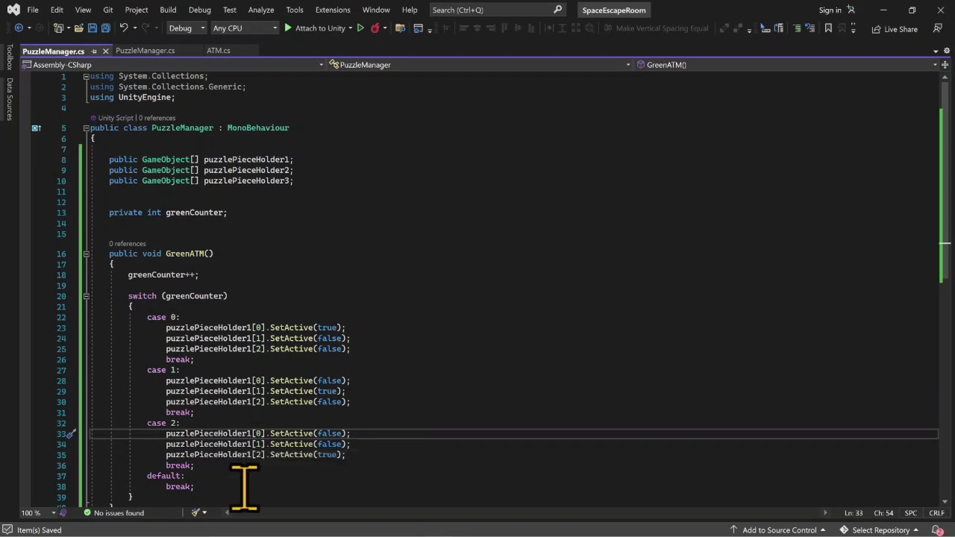
- Paste a copy of the case 2 block above default and relabel it as case 3
left_click(237, 467)
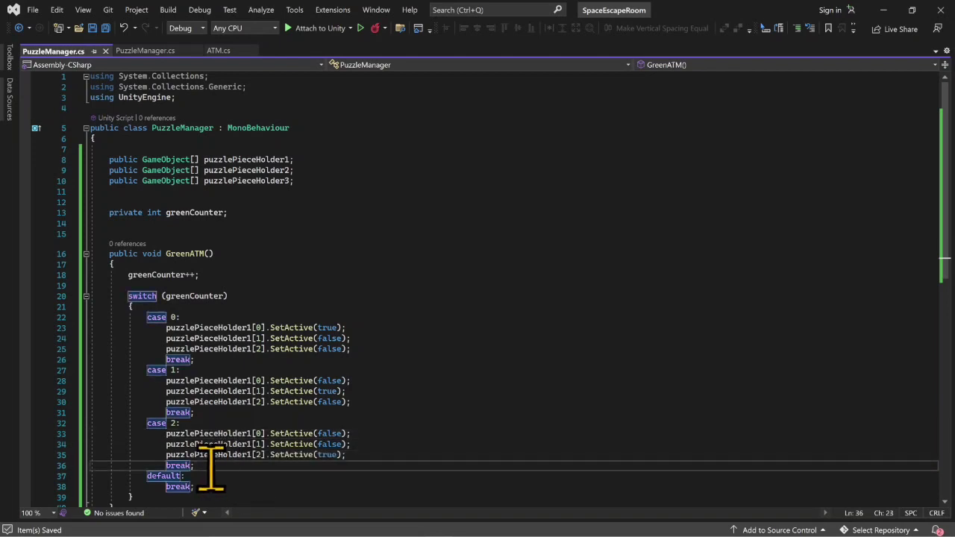
left_click_drag(211, 464, 97, 429)
key("ctrl+c")
left_click(228, 466)
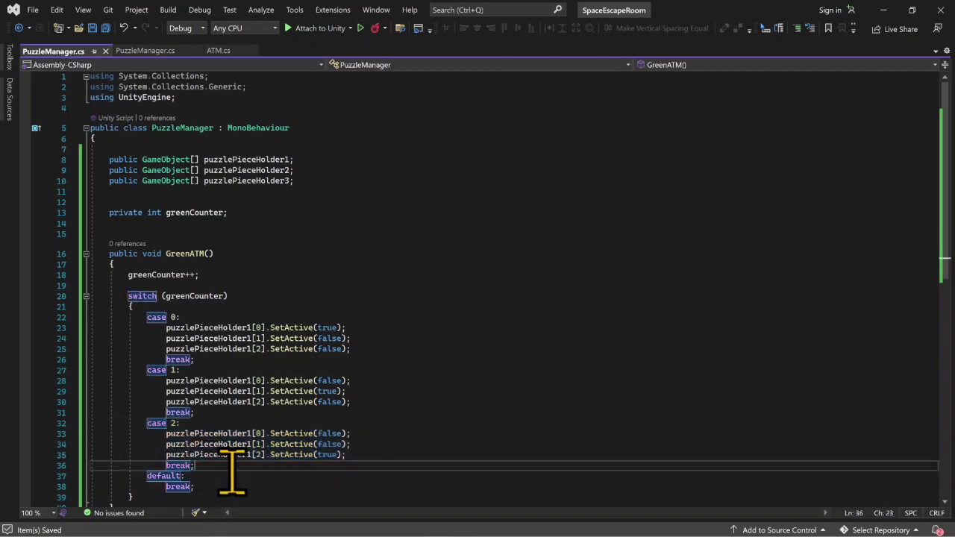
key("Return")
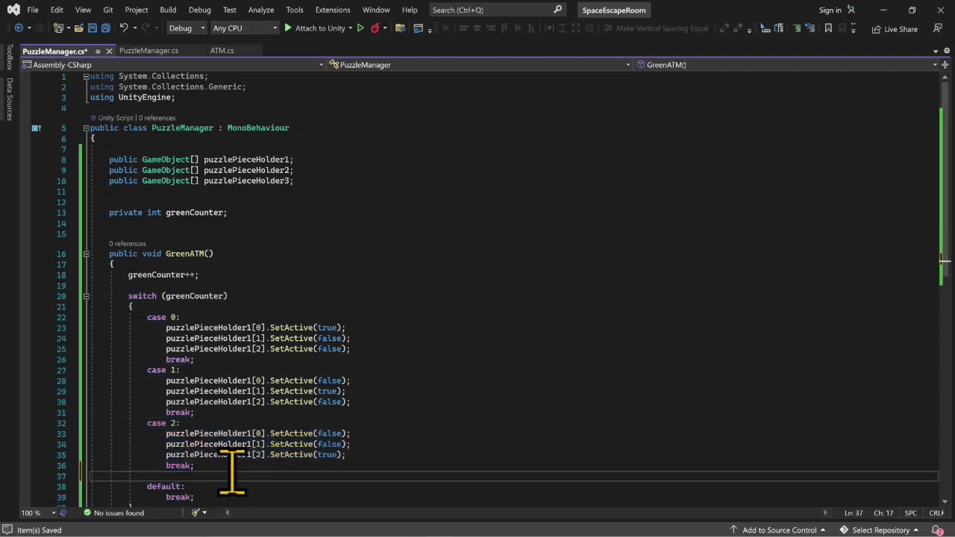
key("ctrl+v")
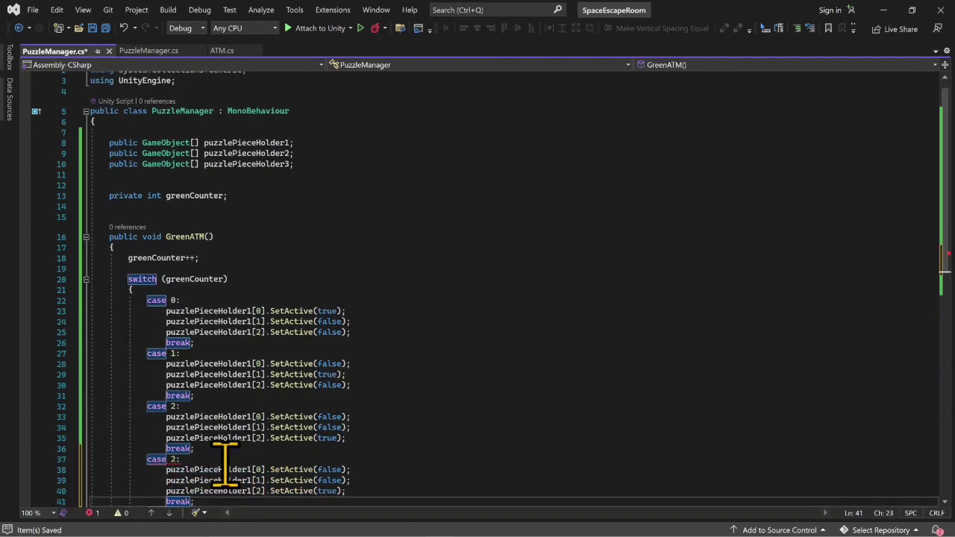
left_click(183, 469)
left_click(189, 459)
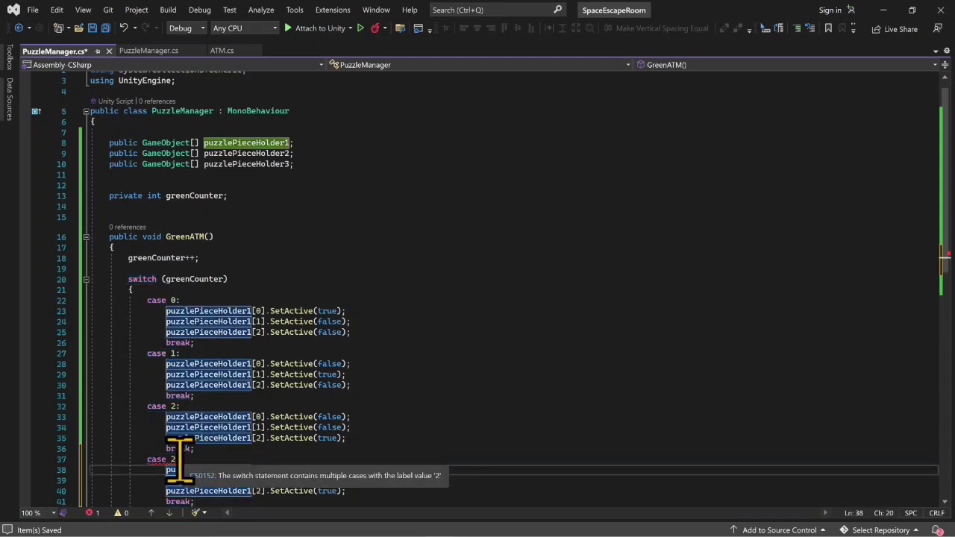
key("BackSpace")
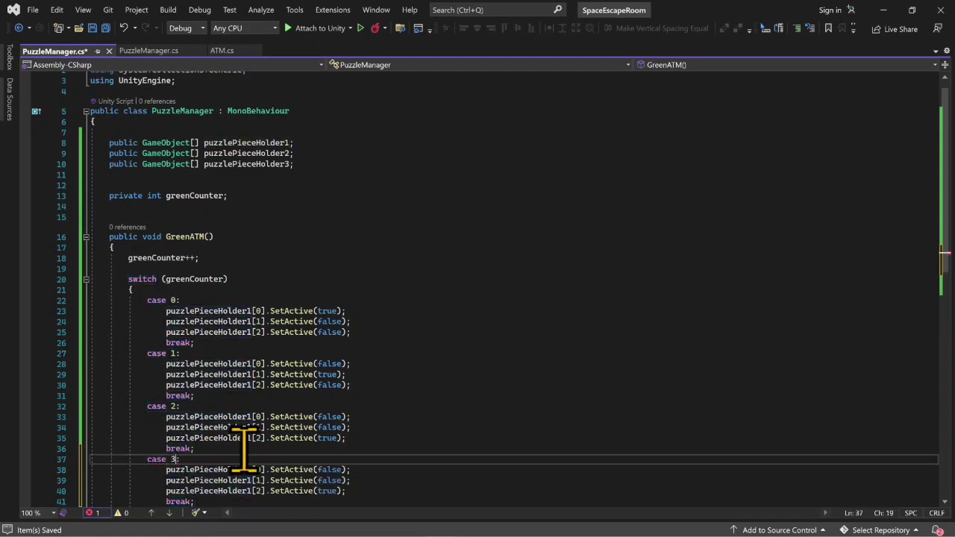
- Add the line greenCounter = 0; before the break of case 3, below its SetActive calls
scroll(244, 448, "down", 2)
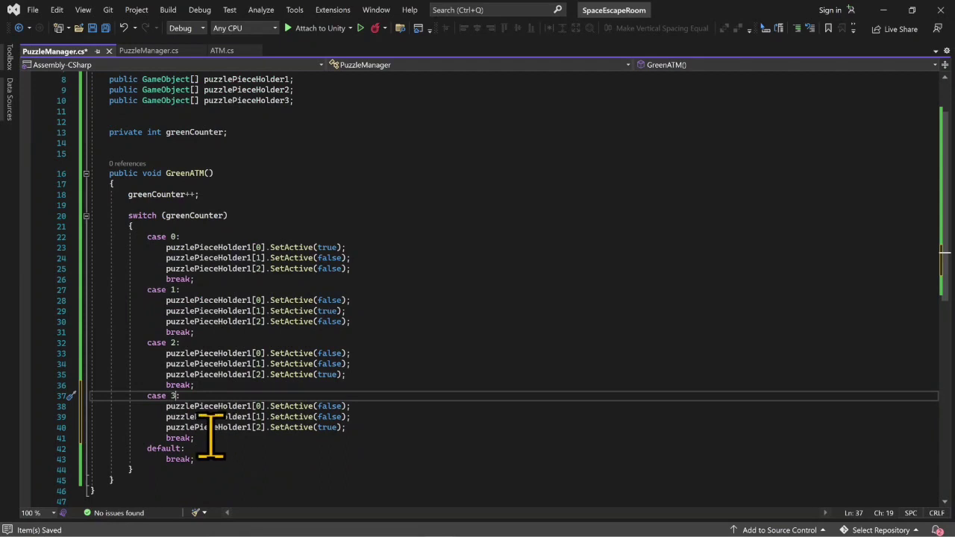
left_click(358, 427)
key("Return")
type("ga")
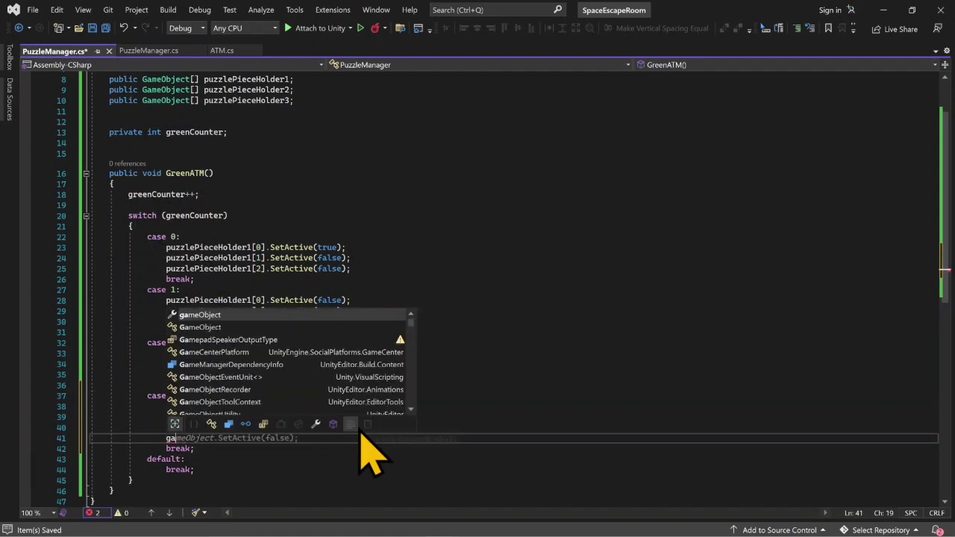
key("BackSpace")
type("reenCounter.")
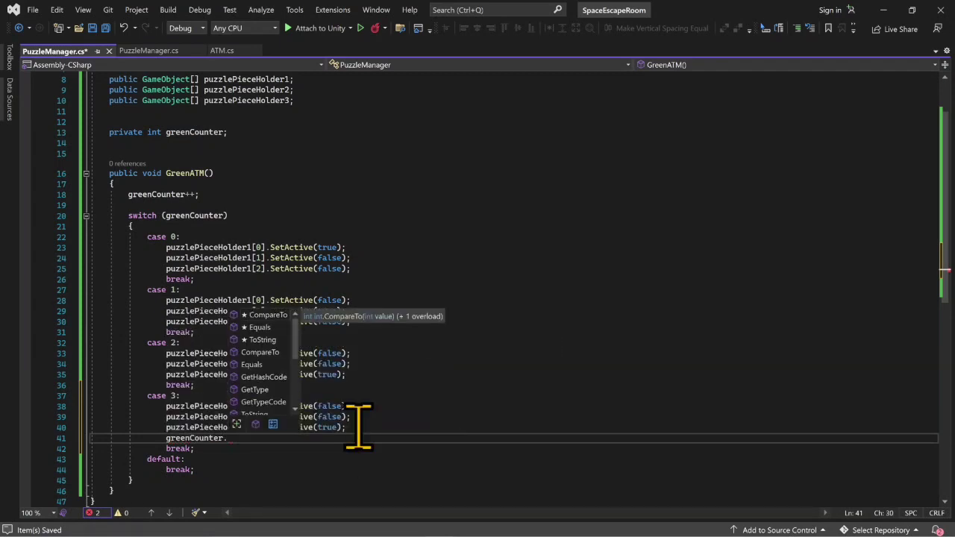
key("BackSpace")
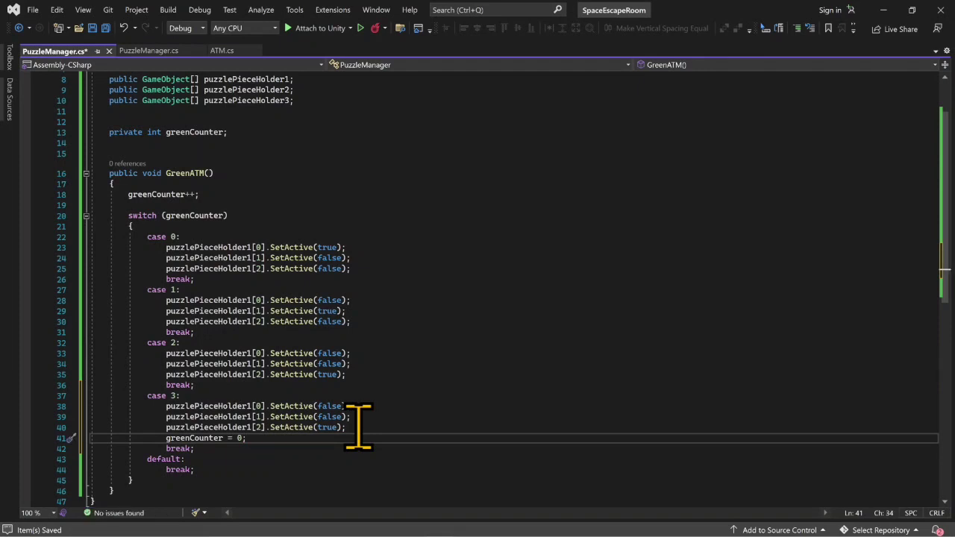
- In case 3, set puzzlePieceHolder1[0] to SetActive(true) and puzzlePieceHolder1[2] to SetActive(false), and save the script
left_click_drag(197, 472, 73, 460)
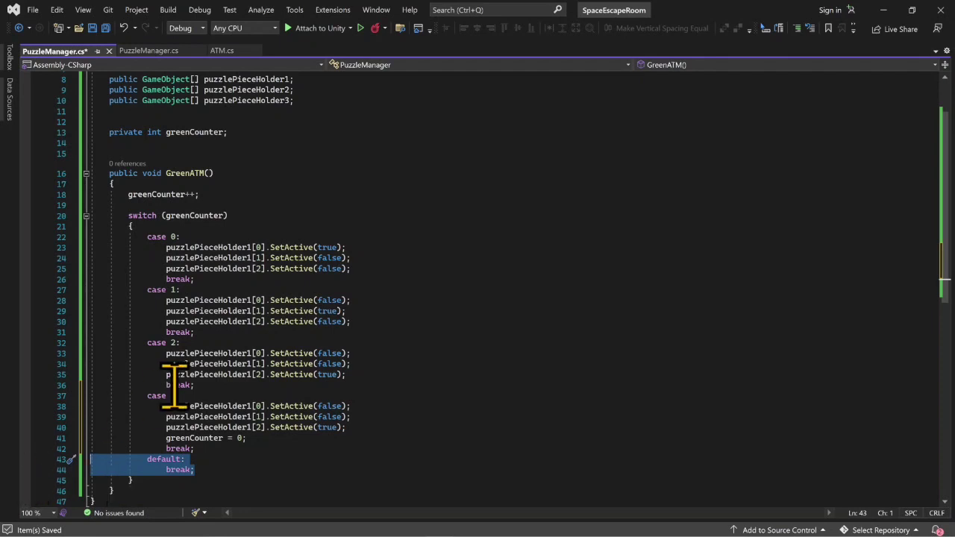
left_click(337, 406)
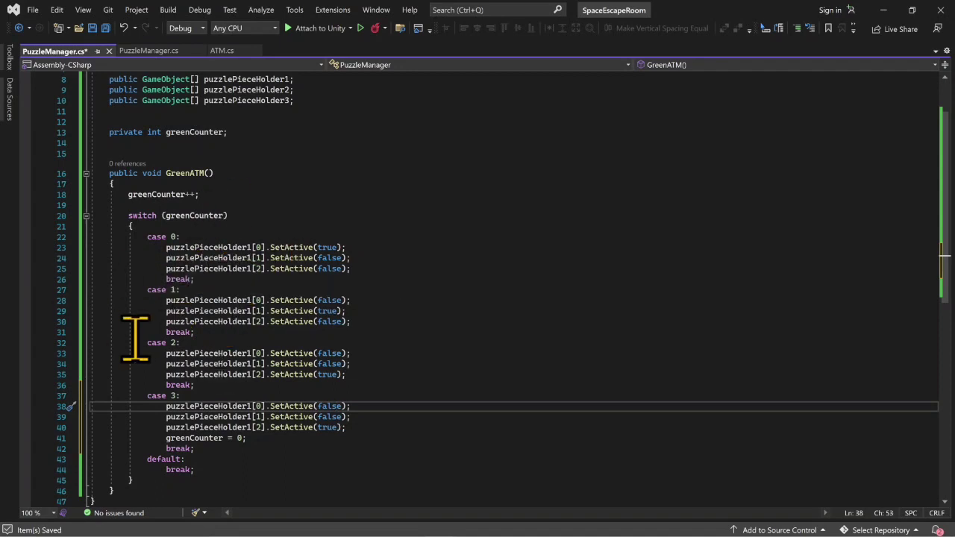
left_click(340, 406)
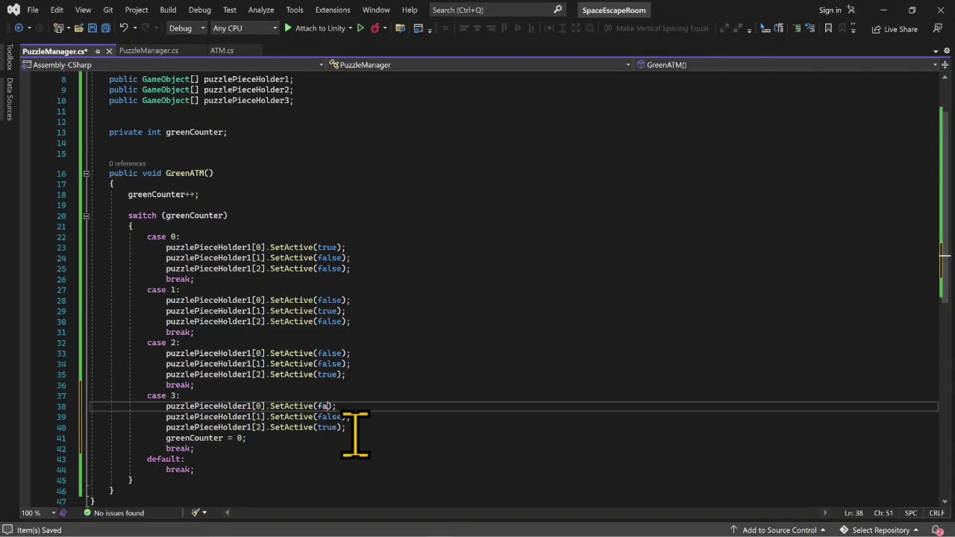
type("true")
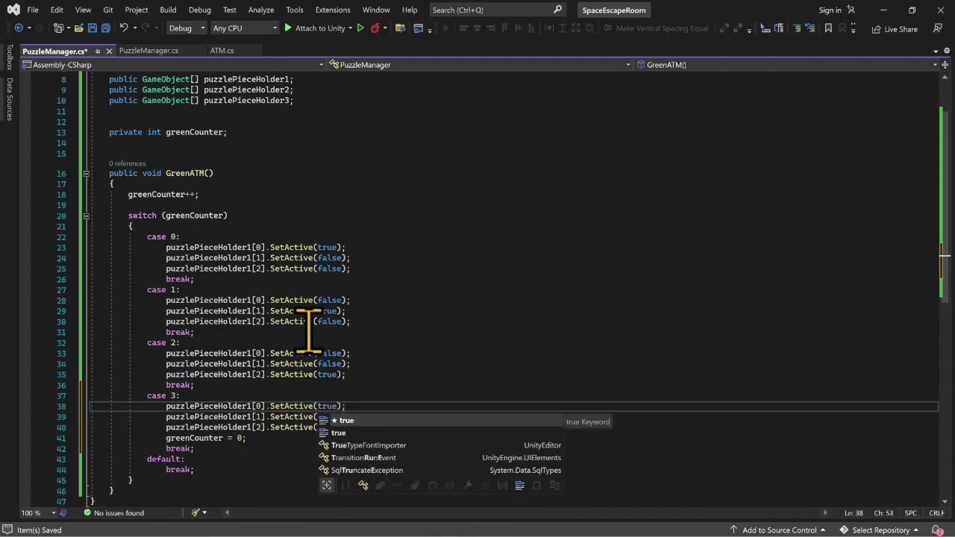
left_click(283, 396)
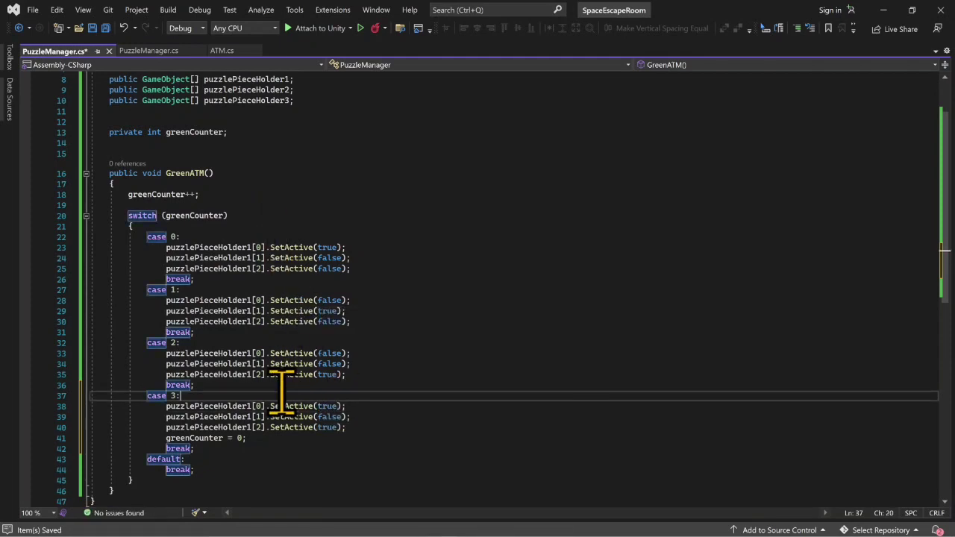
left_click(332, 417)
left_click(339, 416)
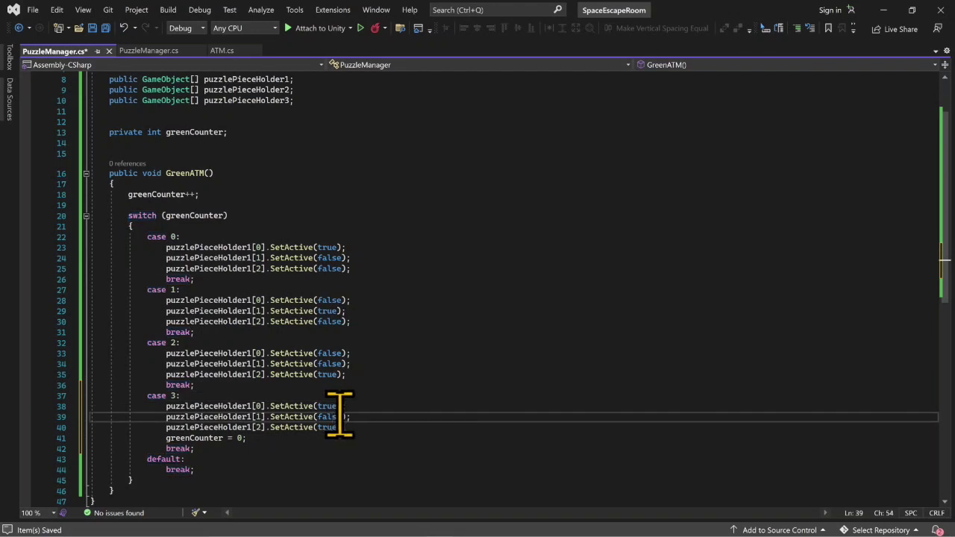
left_click(337, 427)
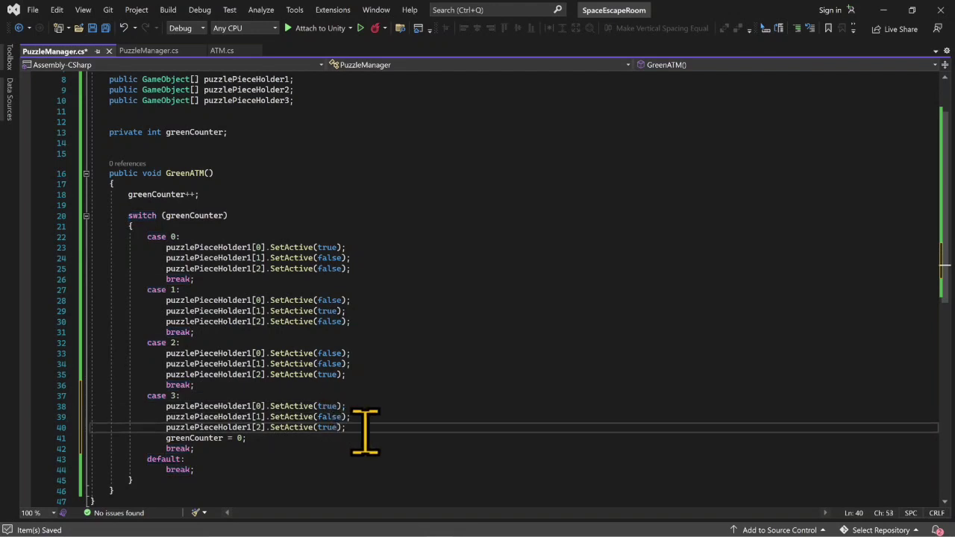
type("fa")
type("lse")
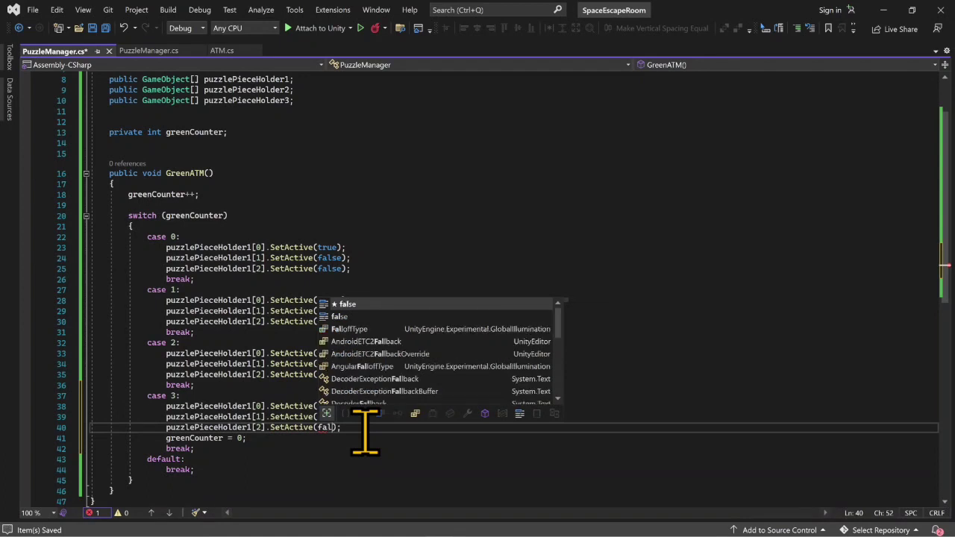
key("ctrl+s")
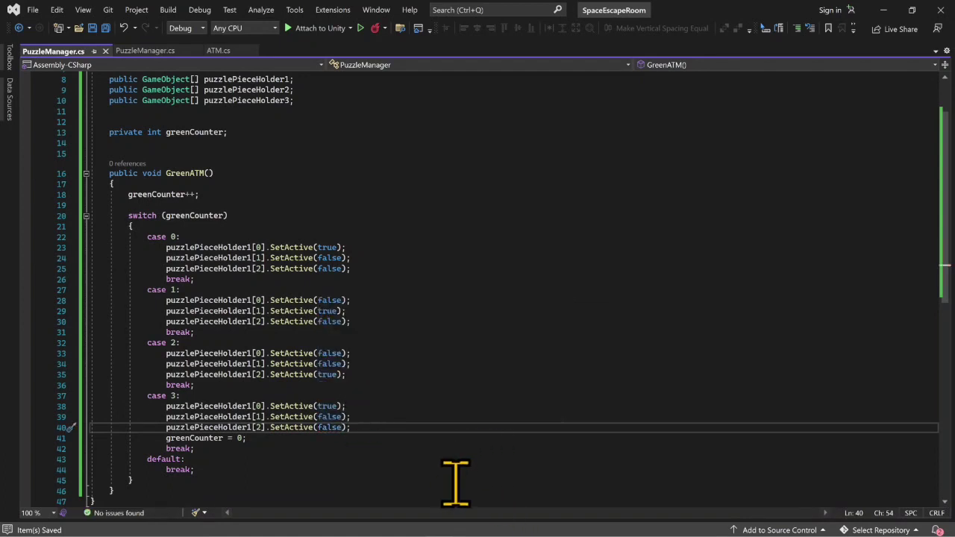
- Switch to Unity and remove the GameObject.SetActive entry from the My Action event of ATM_Green's ATM script
left_click(884, 10)
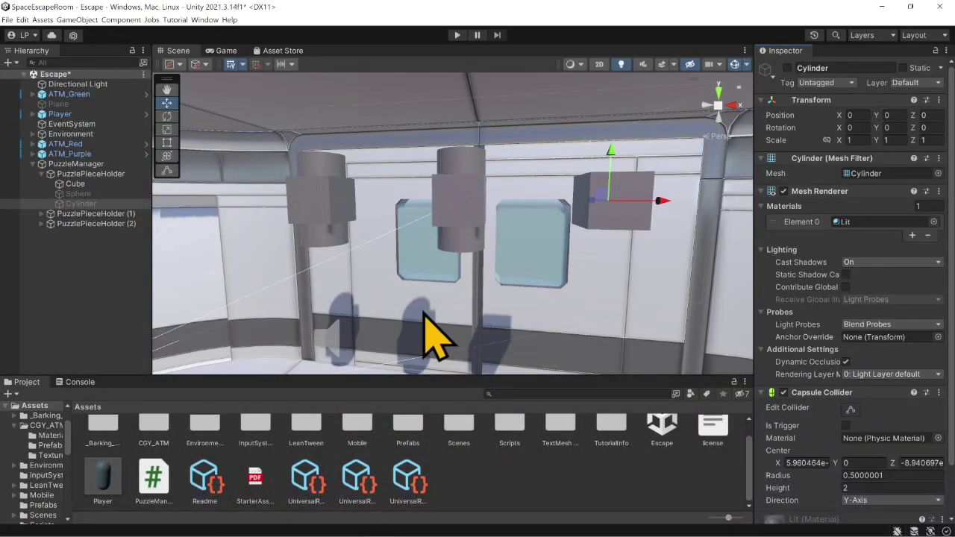
left_click(97, 176)
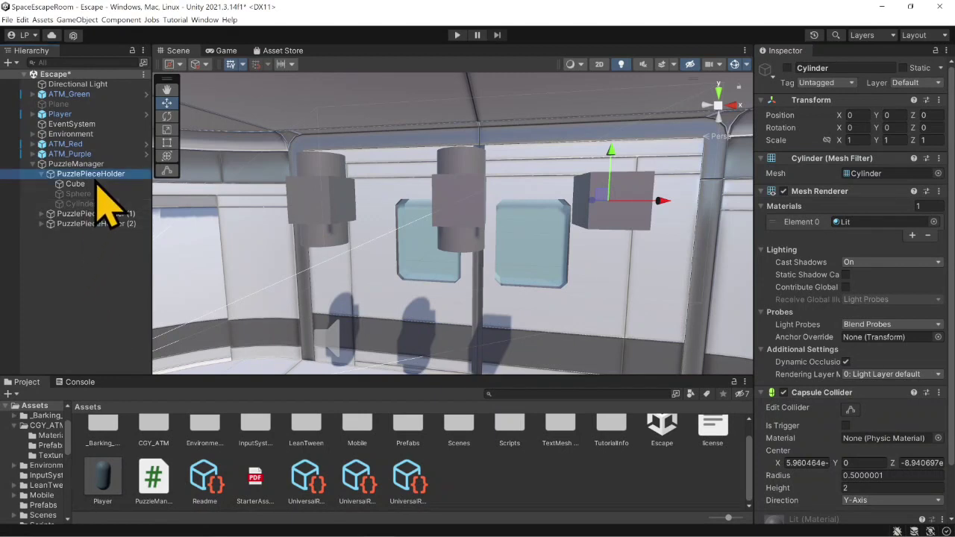
left_click(90, 95)
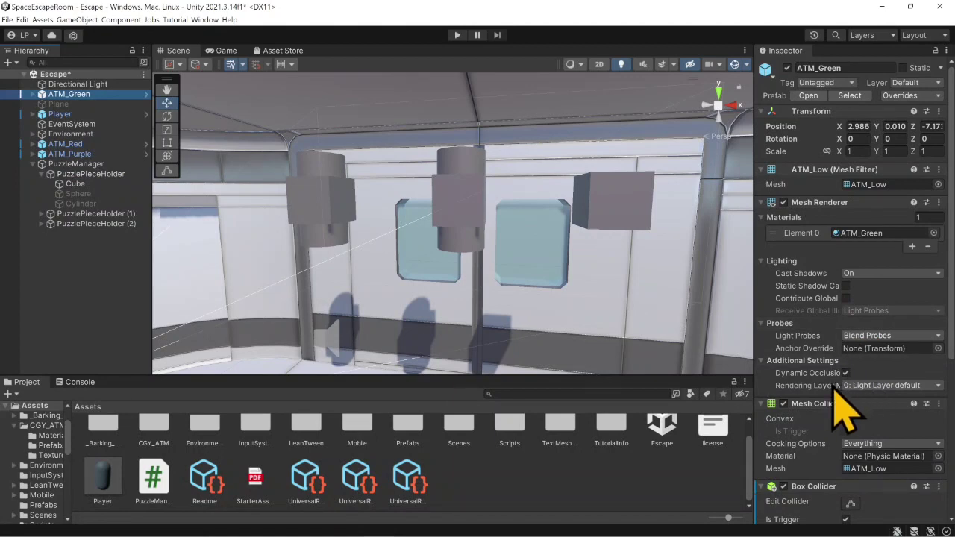
scroll(843, 396, "down", 3)
scroll(843, 403, "down", 4)
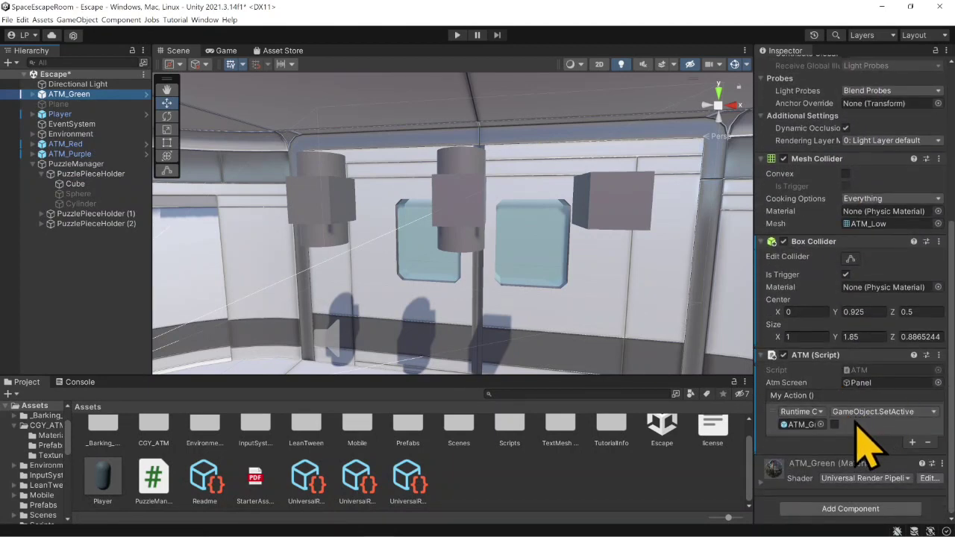
left_click(927, 443)
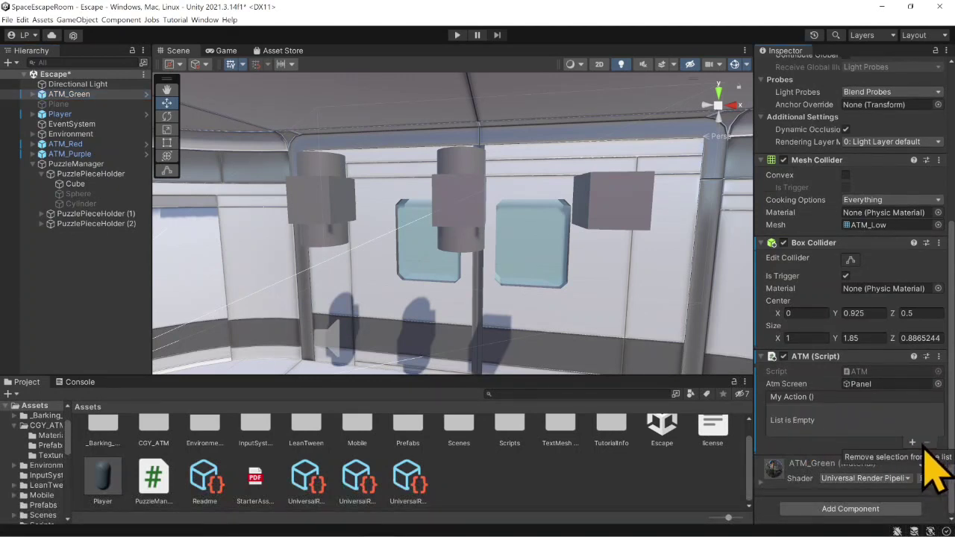
- Add a My Action entry on ATM_Green that targets the PuzzleManager object and calls PuzzleManager.GreenATM
left_click(911, 442)
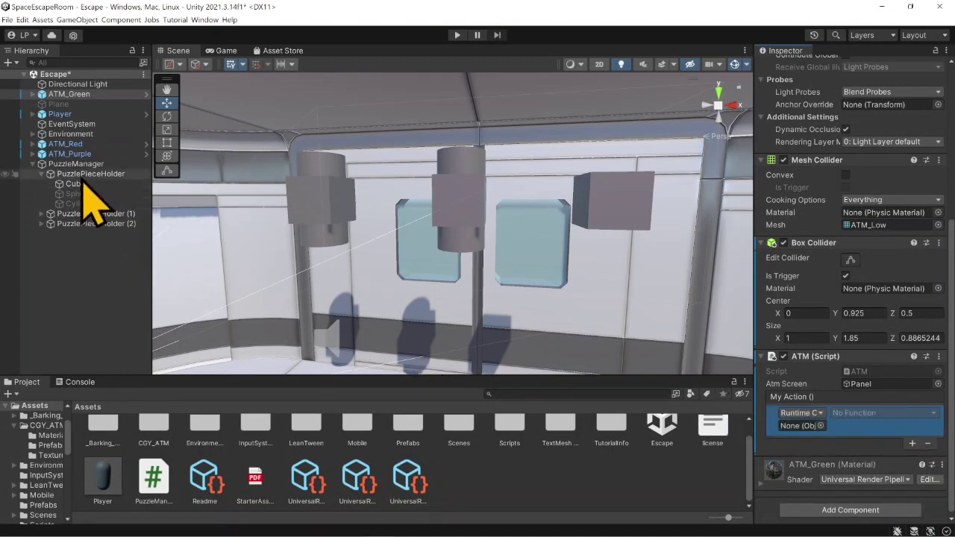
left_click_drag(85, 183, 800, 428)
left_click(865, 413)
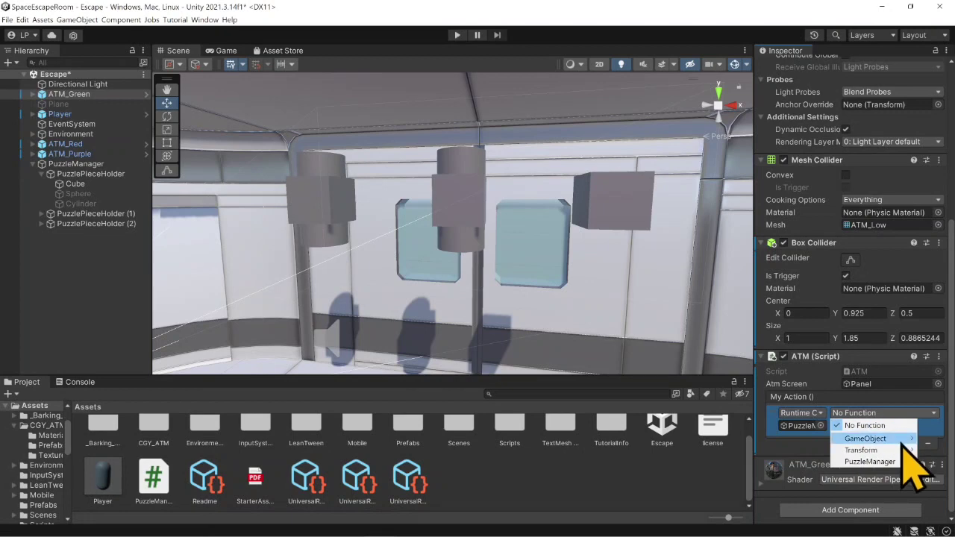
mouse_move(893, 463)
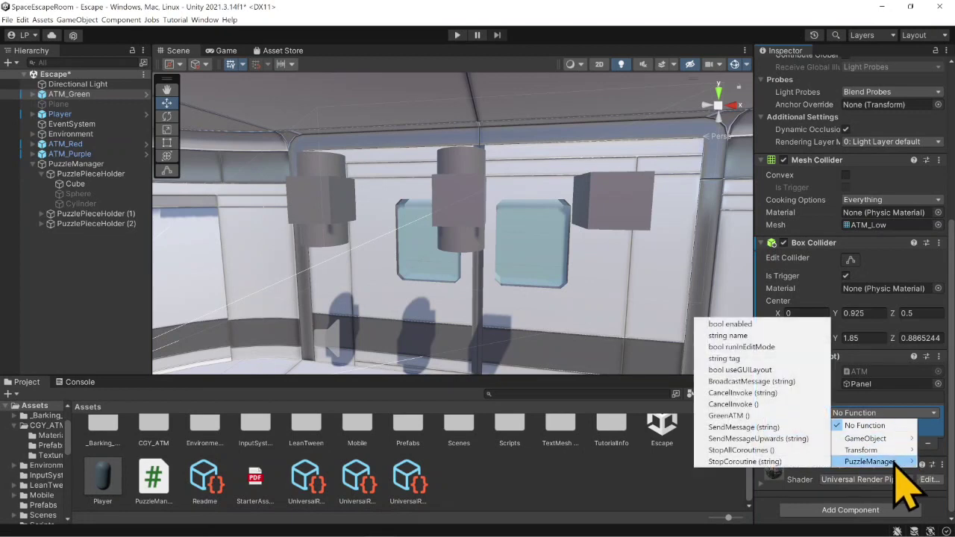
left_click(767, 418)
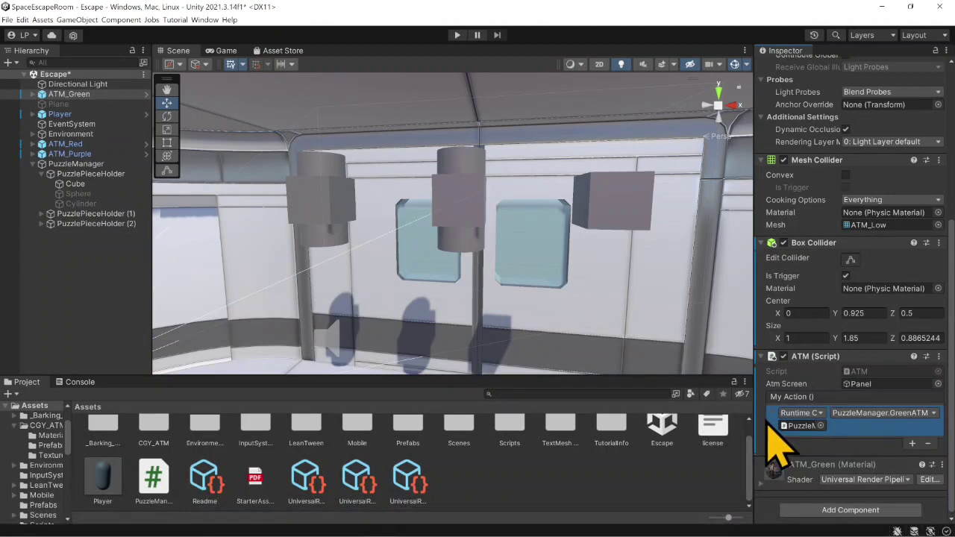
- Examine the Cube, Sphere and Cylinder under PuzzlePieceHolder and the piece assignments on the PuzzleManager object
right_click_drag(343, 273, 288, 282)
right_click_drag(481, 294, 397, 273)
left_click(81, 194)
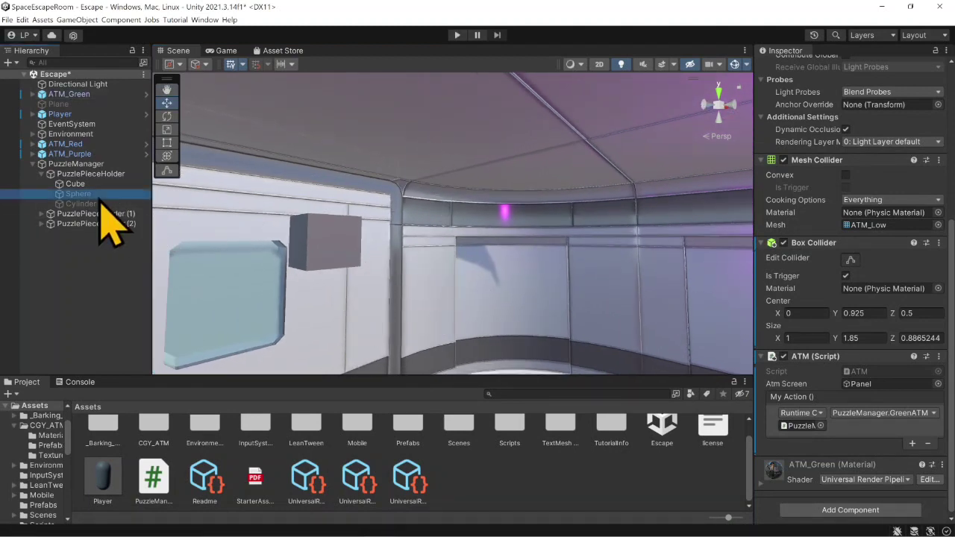
left_click(101, 174)
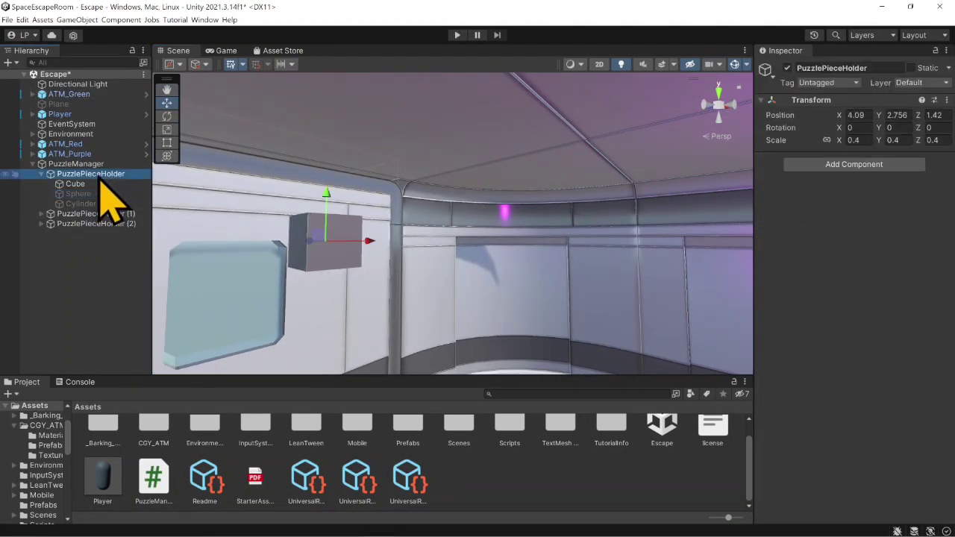
left_click(80, 195)
left_click(78, 203)
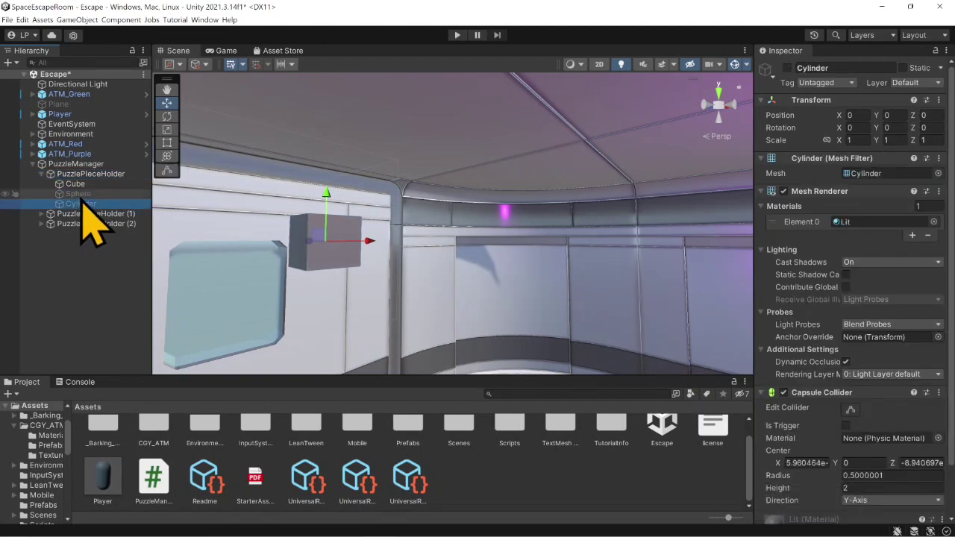
left_click(78, 193)
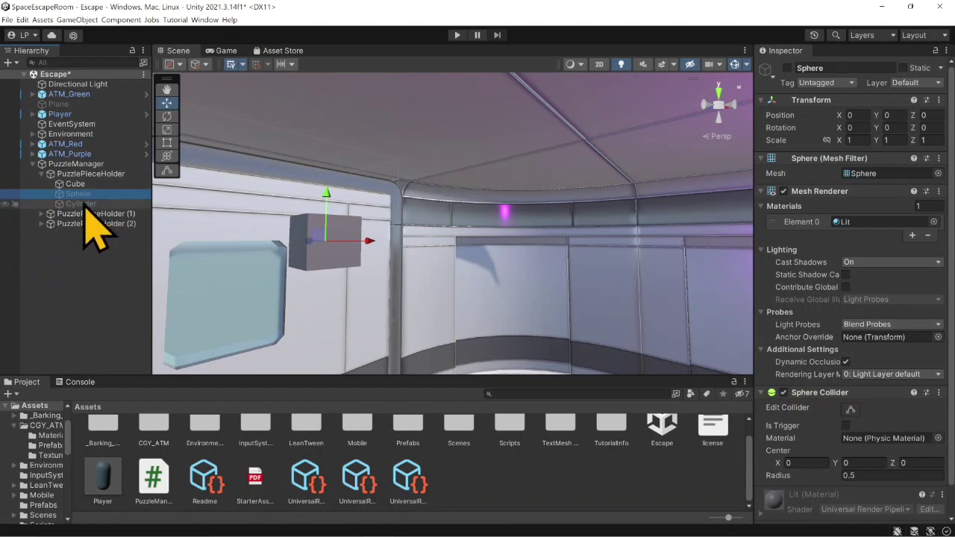
left_click(89, 204)
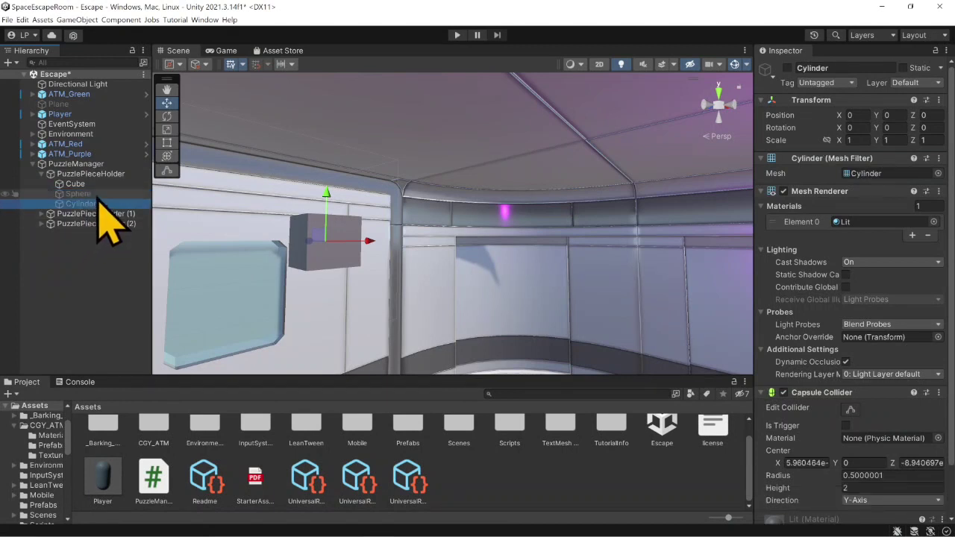
left_click(96, 196)
left_click(91, 204)
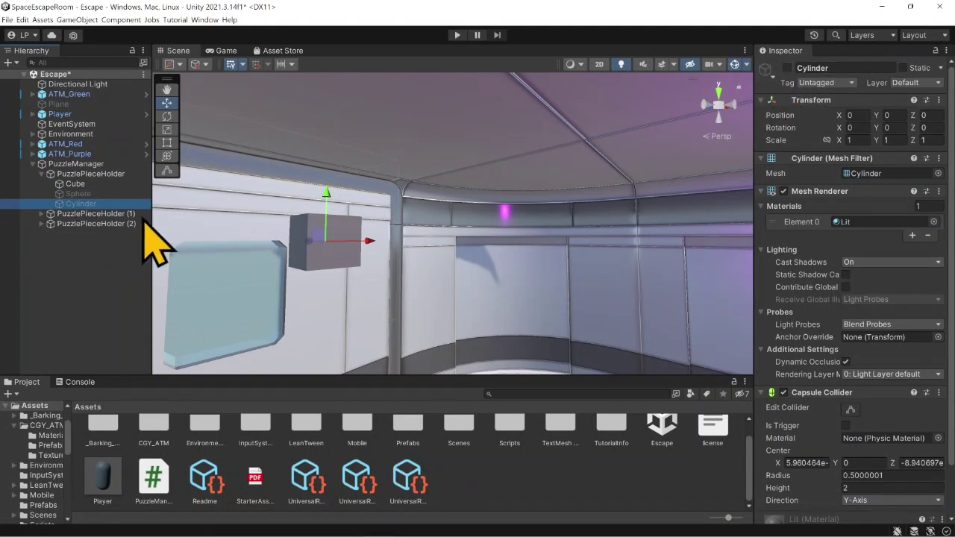
left_click(96, 165)
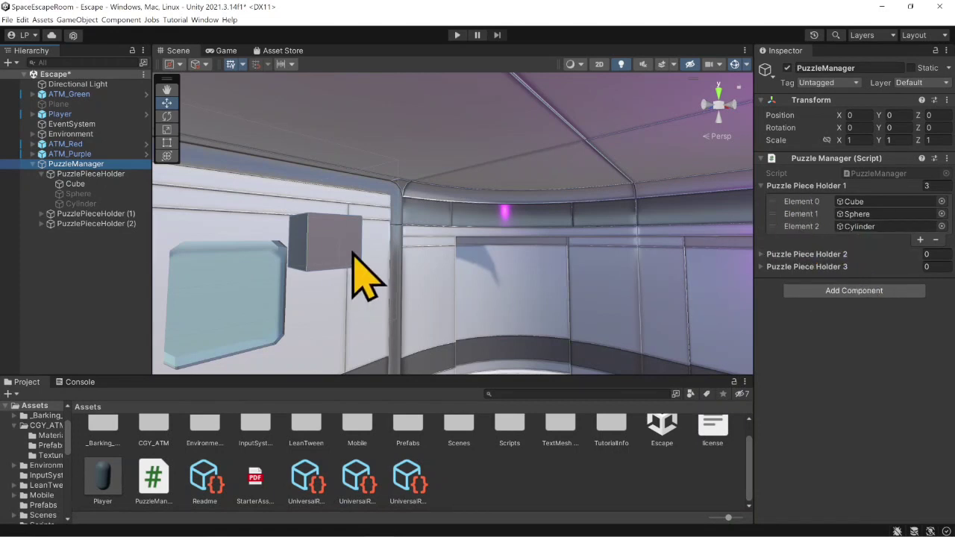
- Run the game, look at the three puzzle pieces, and walk the player up to the green ATM's screen
left_click(457, 36)
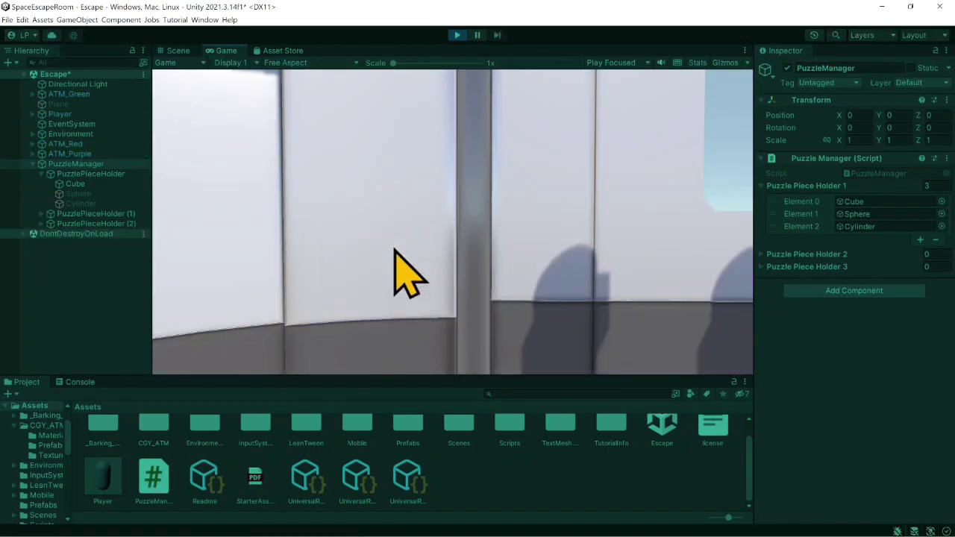
key("s")
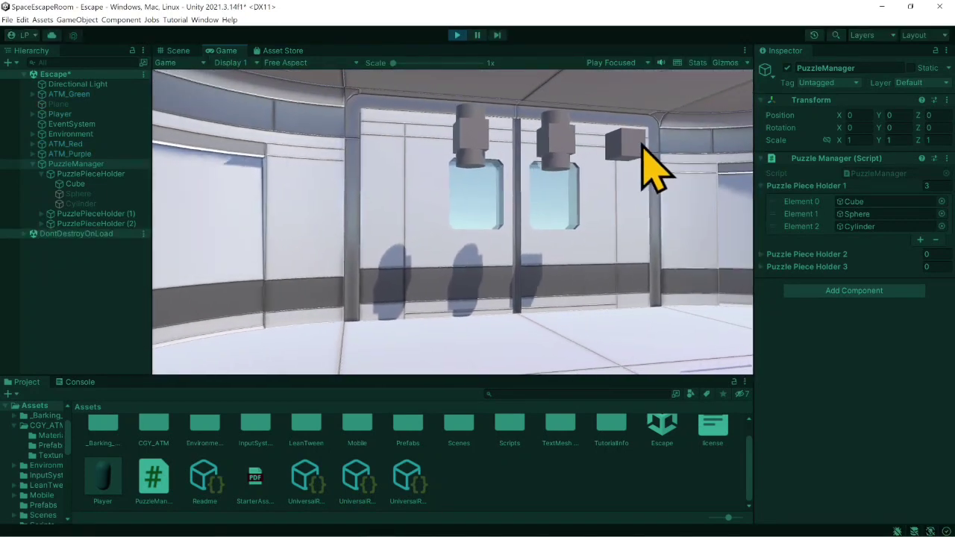
left_click(642, 146)
key("s")
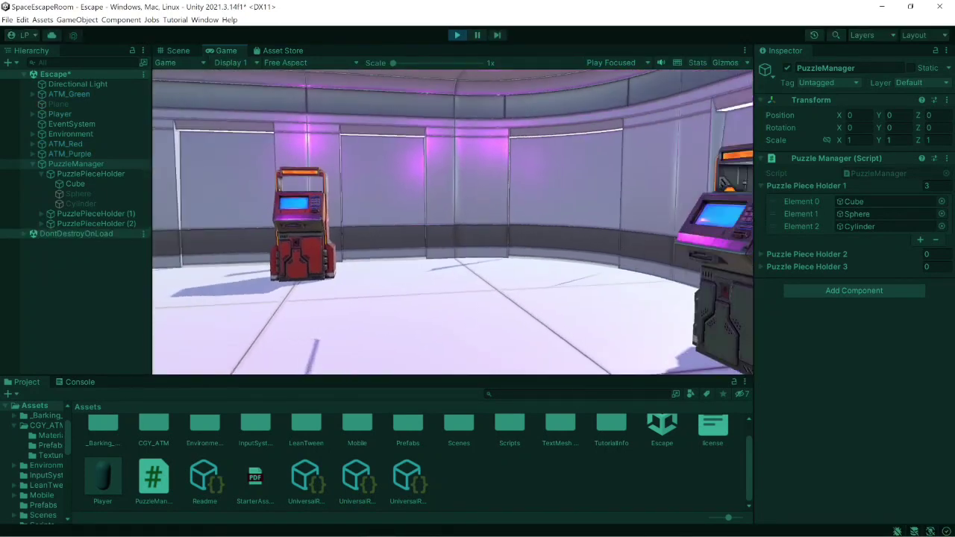
key("w")
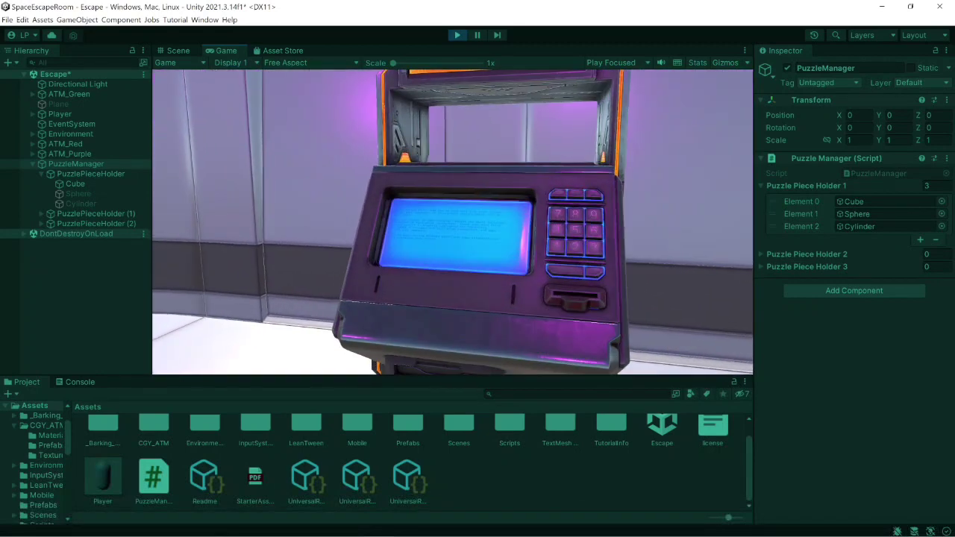
key("w")
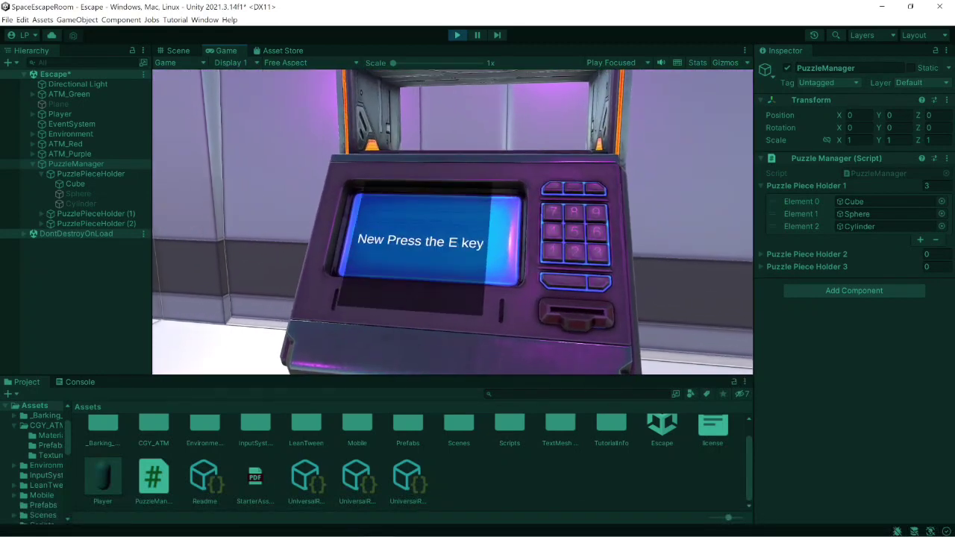
- Trigger the green ATM repeatedly to test cycling through the first holder's puzzle pieces, and stop the game
key("e")
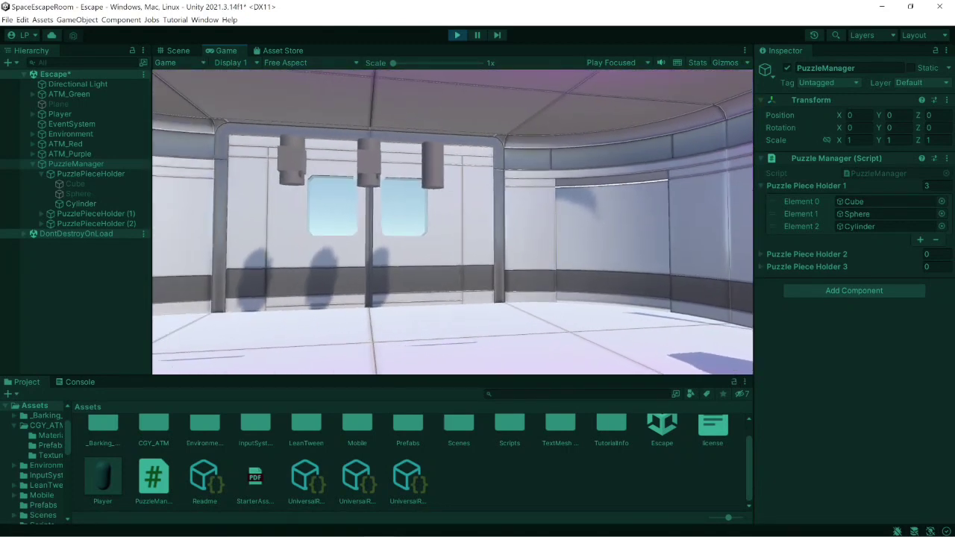
key("e")
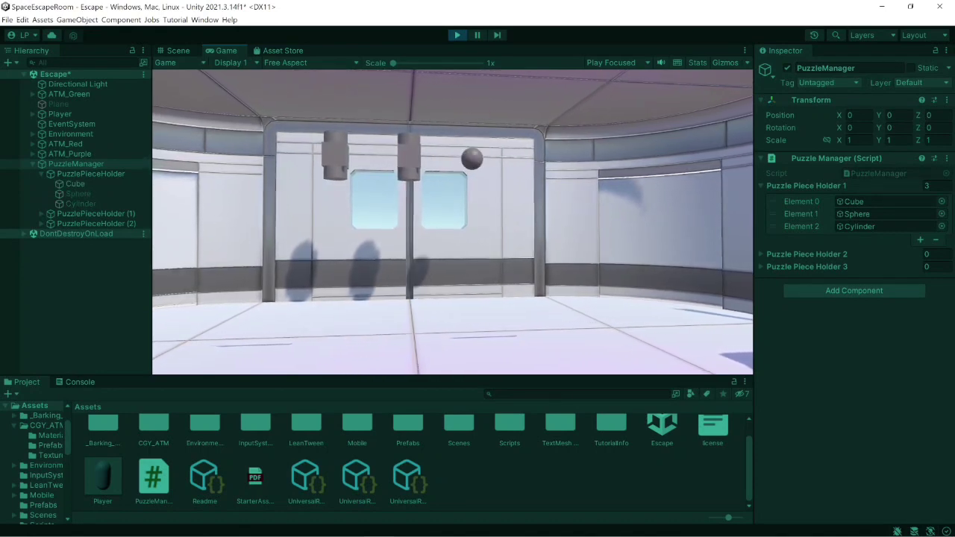
key("q")
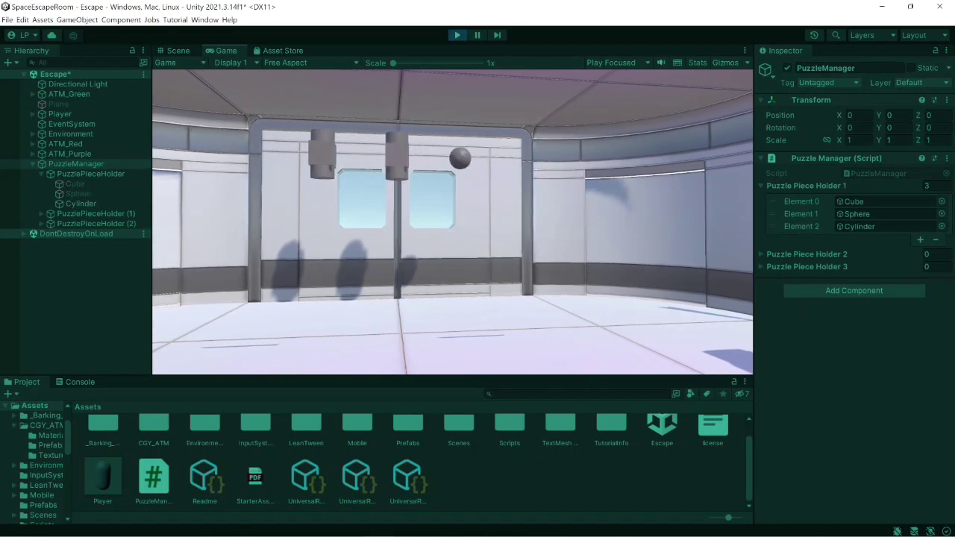
key("e")
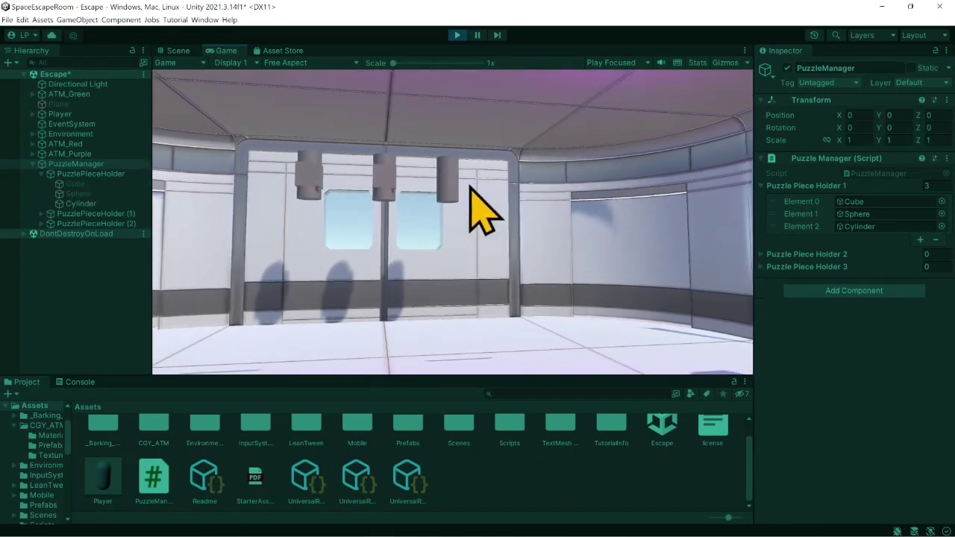
left_click(457, 35)
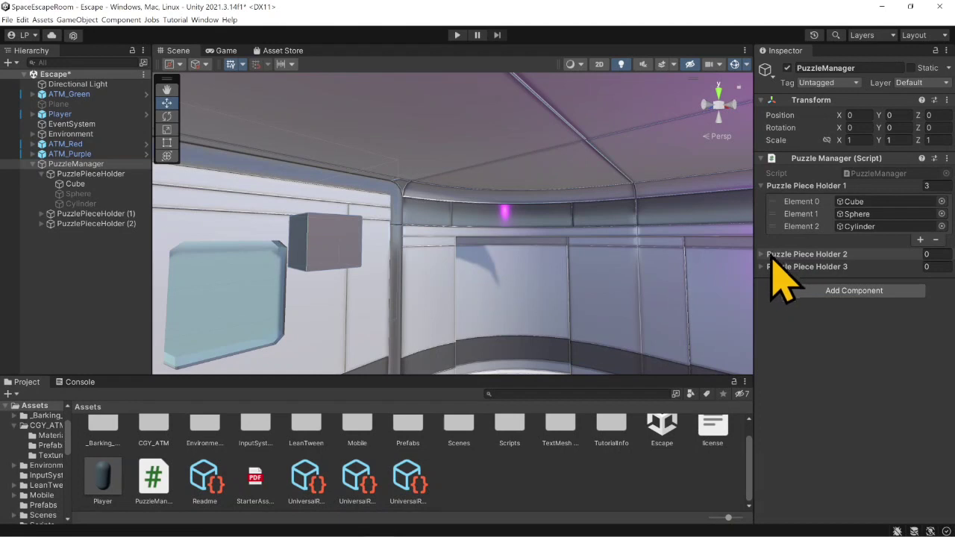
- Set the array size of Puzzle Piece Holder 2 to 3 and expand the Puzzle Piece Holder 3 list
left_click(771, 256)
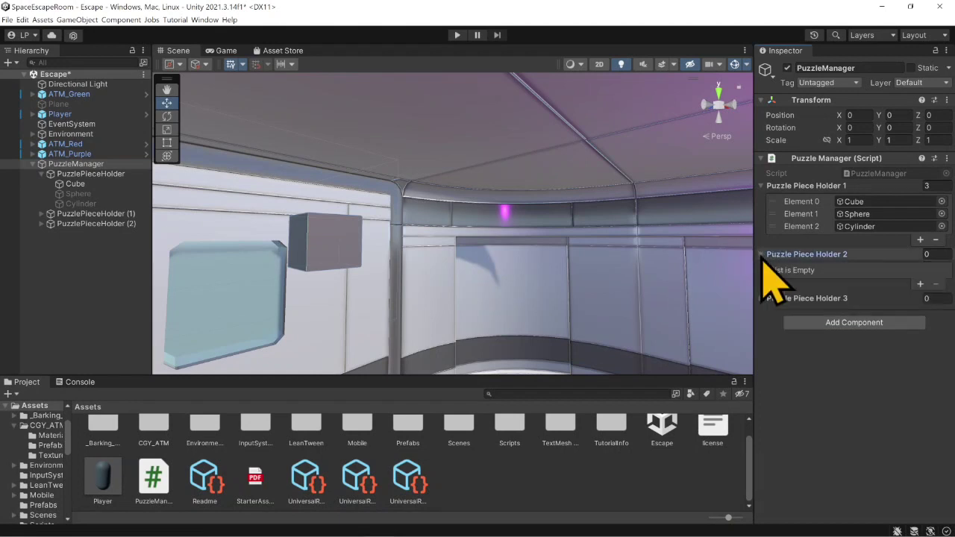
left_click(937, 254)
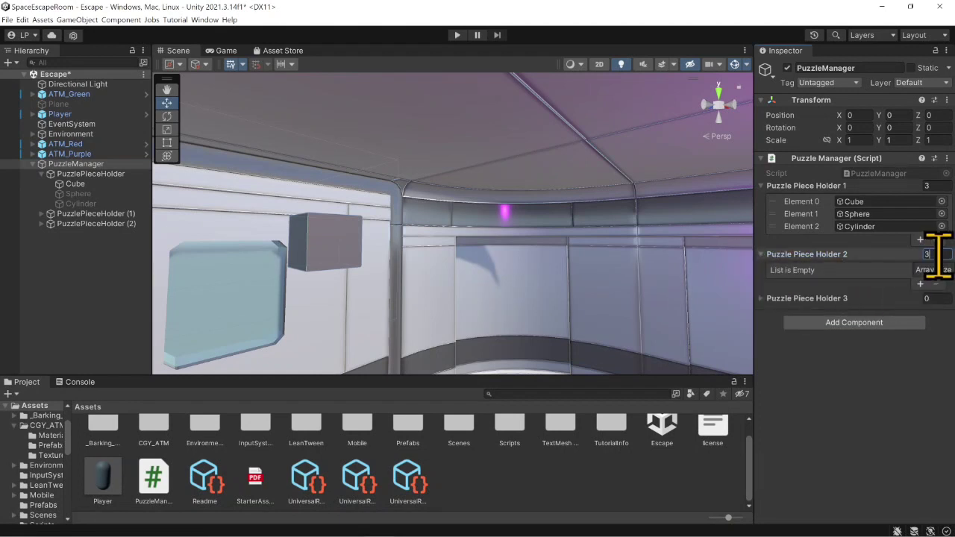
key("Return")
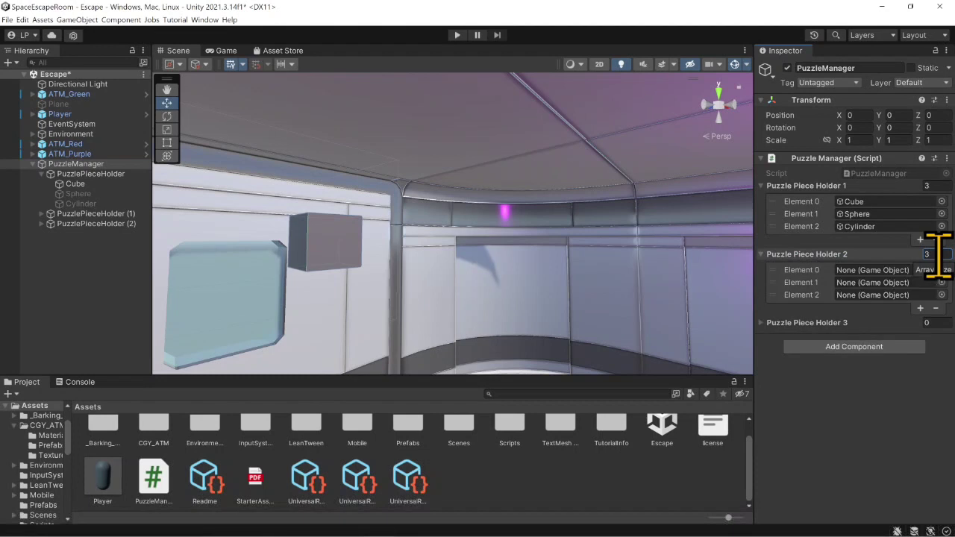
left_click(815, 322)
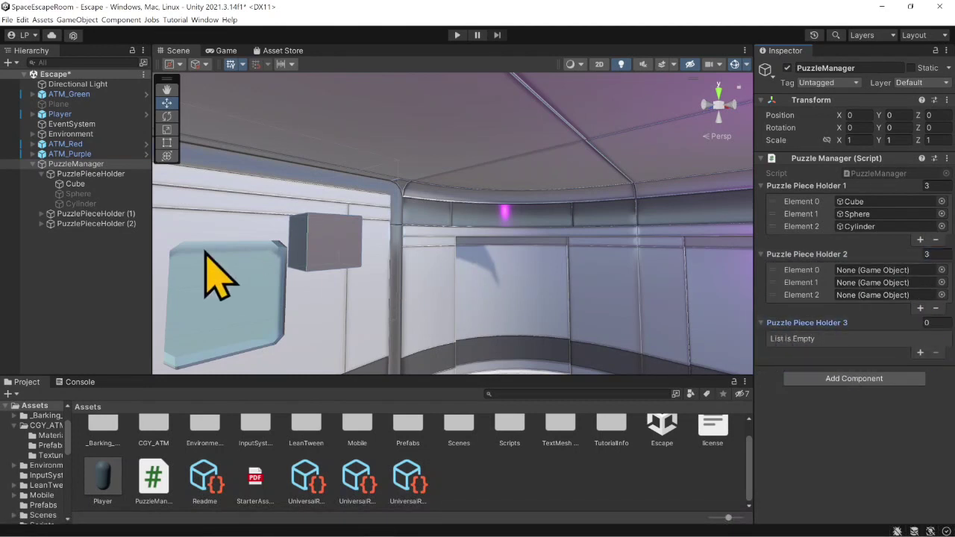
- Assign the Cube, Sphere and Cylinder of PuzzlePieceHolder (1) to elements 0, 1 and 2 of Puzzle Piece Holder 2
left_click(41, 214)
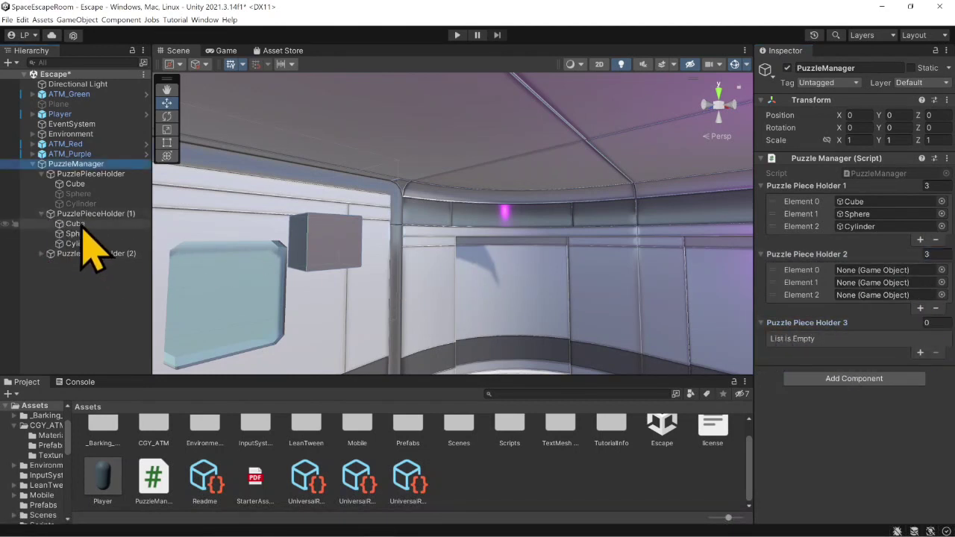
left_click_drag(77, 224, 874, 272)
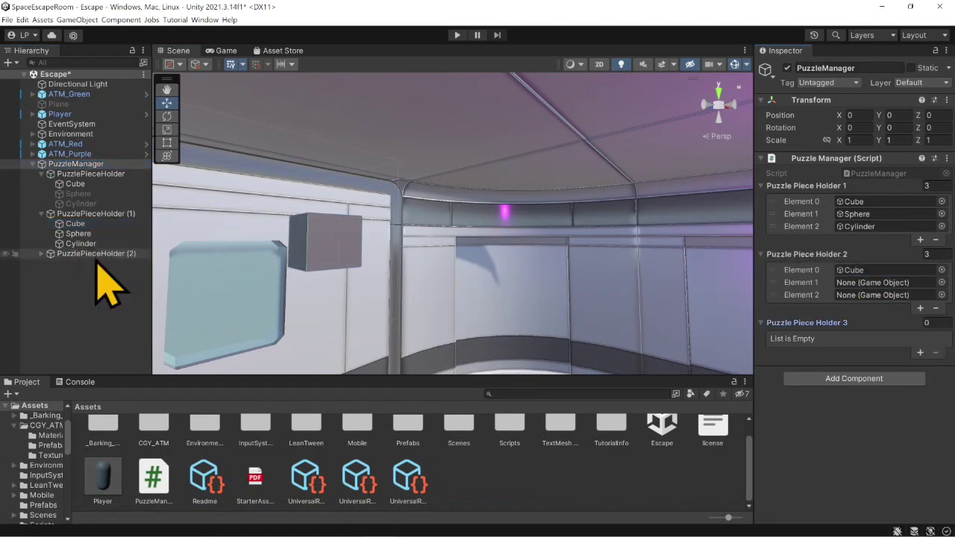
left_click_drag(85, 233, 886, 298)
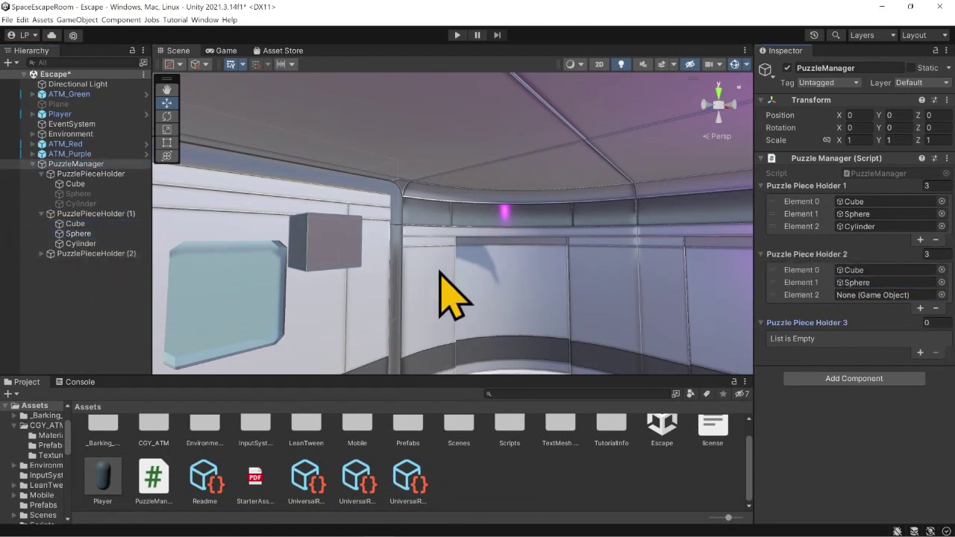
left_click_drag(80, 244, 858, 295)
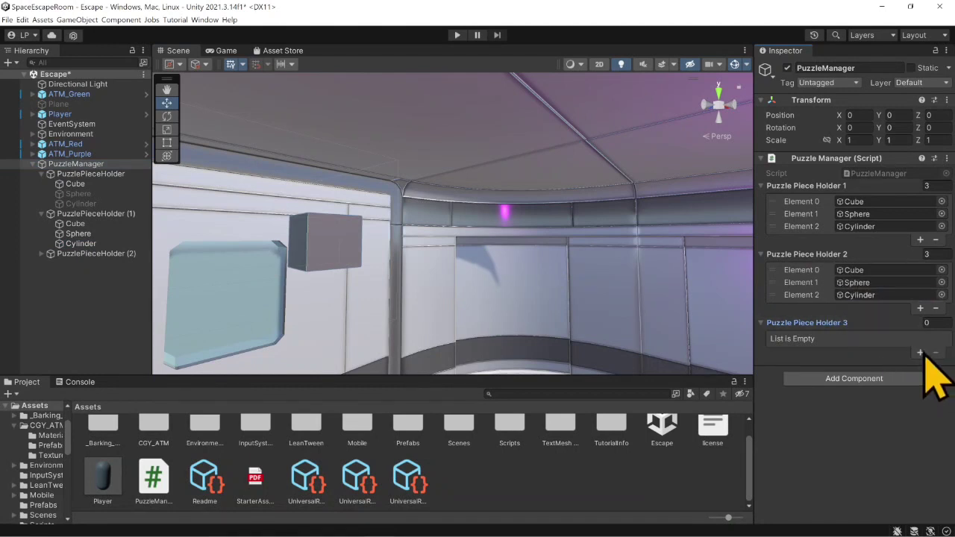
- Set the array size of Puzzle Piece Holder 3 to 3
left_click(932, 322)
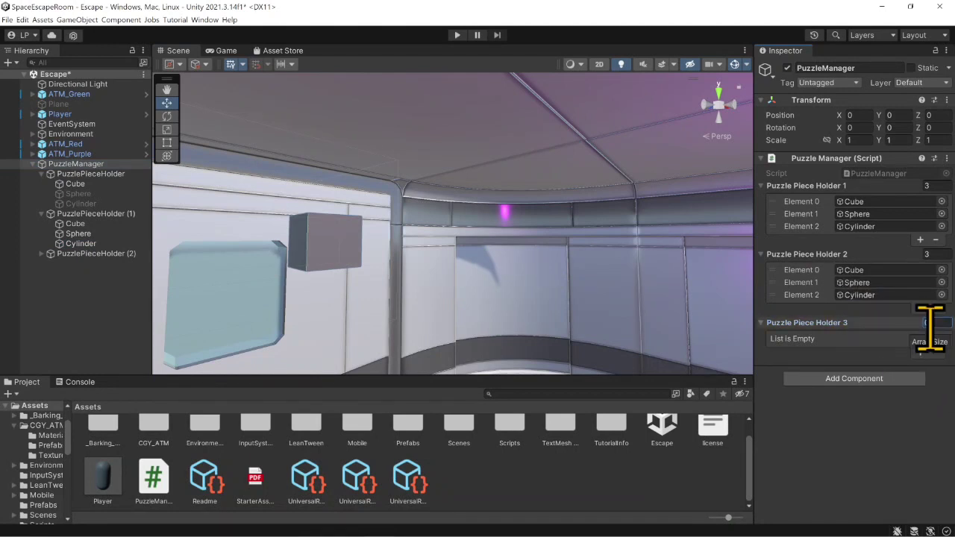
type("3")
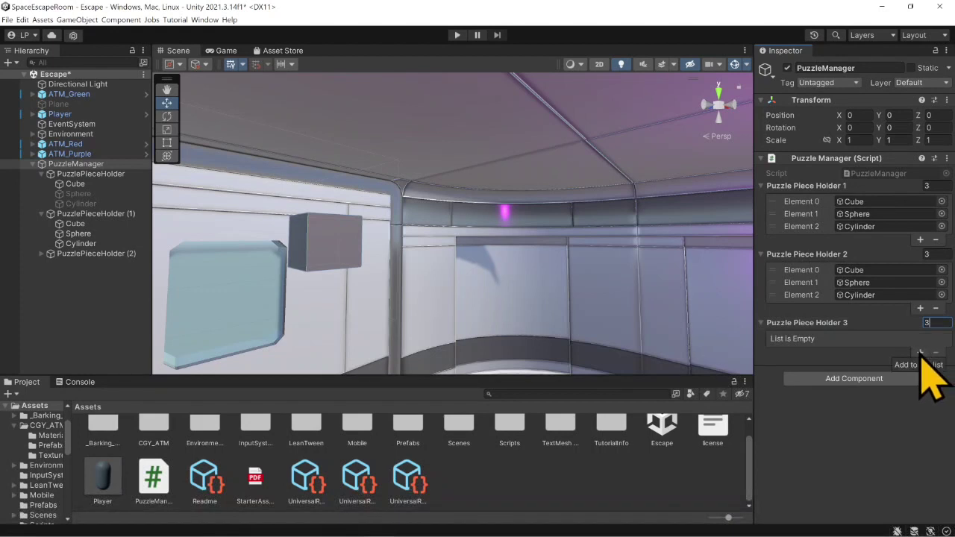
key("Return")
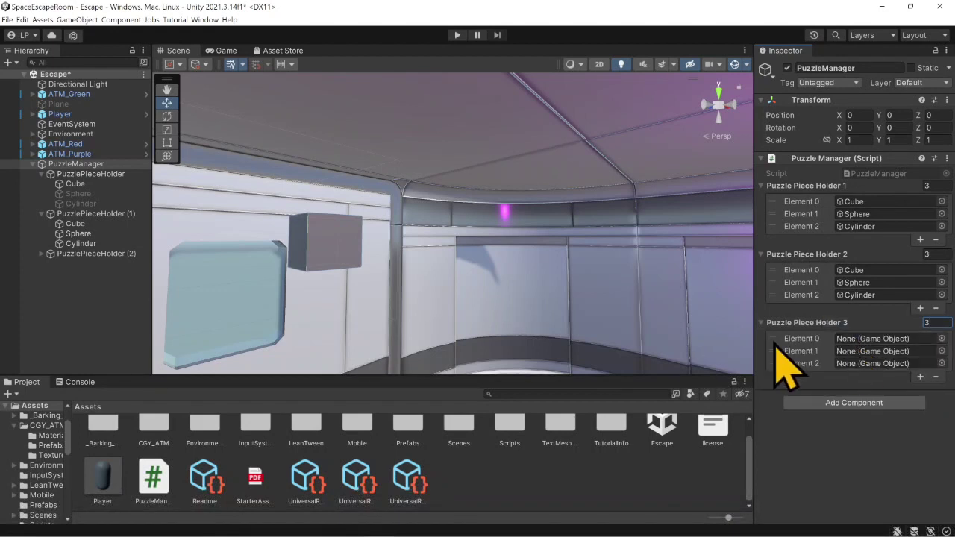
- Assign the Cube, Sphere and Cylinder of PuzzlePieceHolder (2) to elements 0, 1 and 2 of Puzzle Piece Holder 3
left_click(42, 255)
left_click_drag(75, 263, 877, 340)
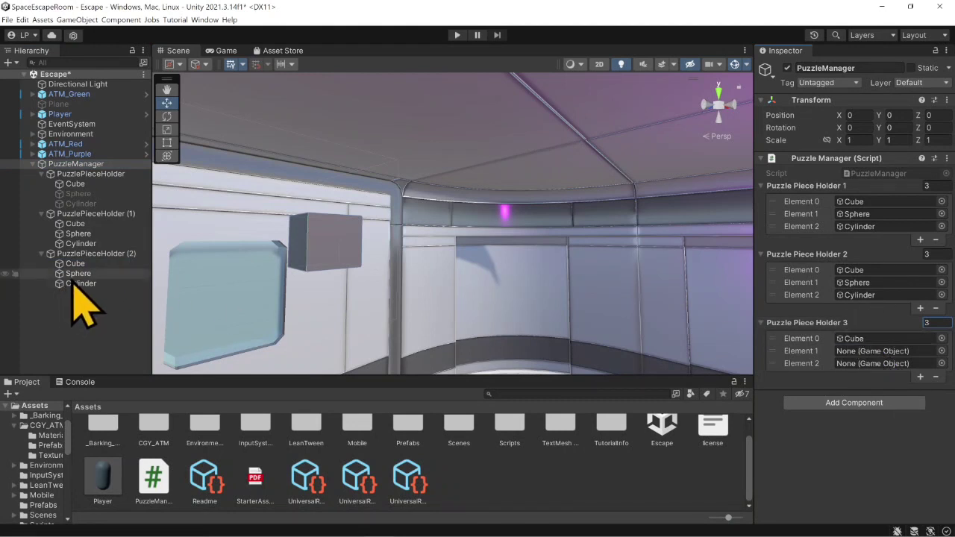
left_click_drag(78, 274, 862, 352)
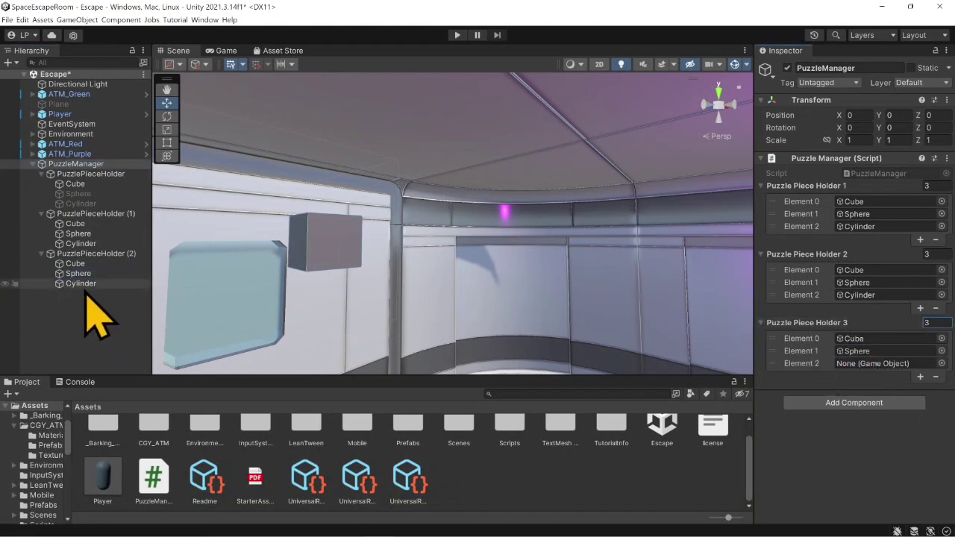
left_click_drag(81, 283, 874, 371)
- Deactivate the Sphere and Cylinder objects under both PuzzlePieceHolder (2) and PuzzlePieceHolder (1)
left_click(78, 274)
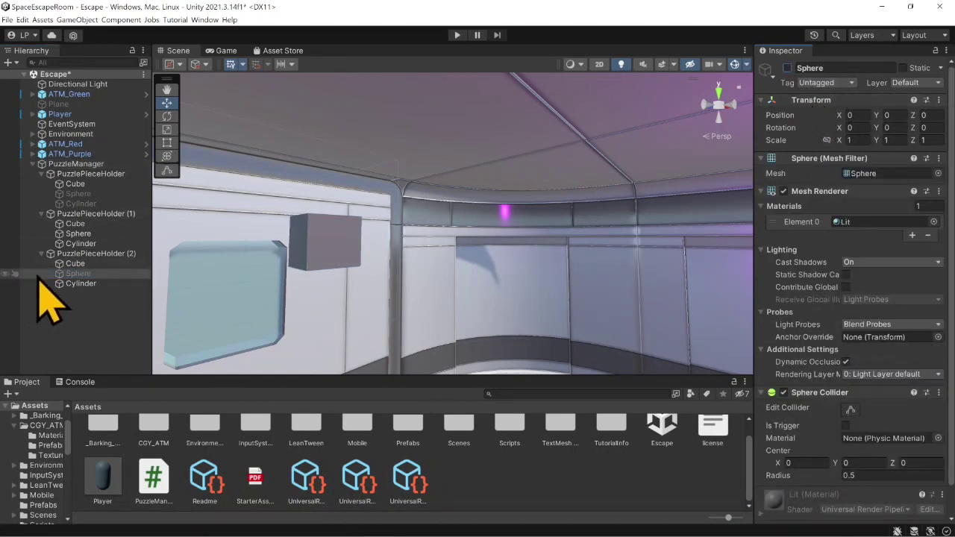
left_click(80, 283)
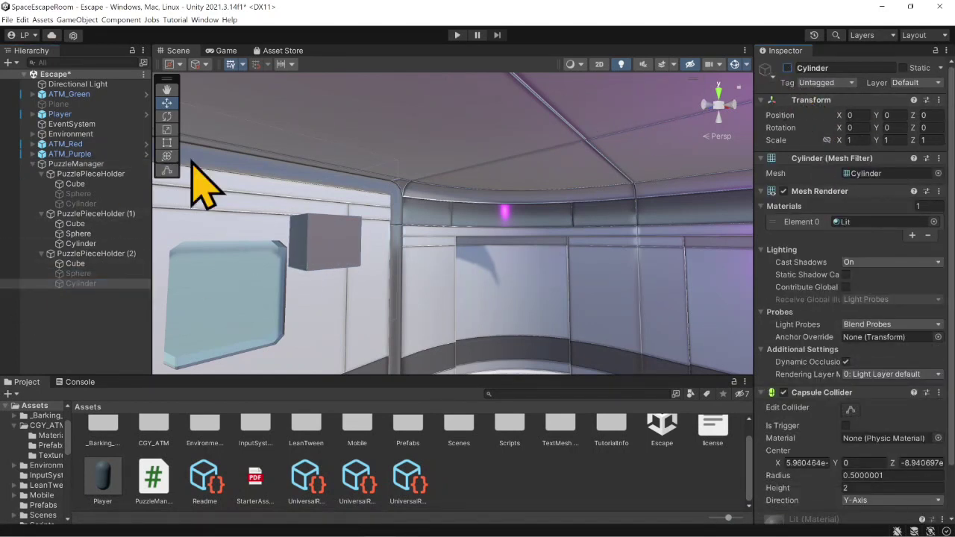
left_click(79, 233)
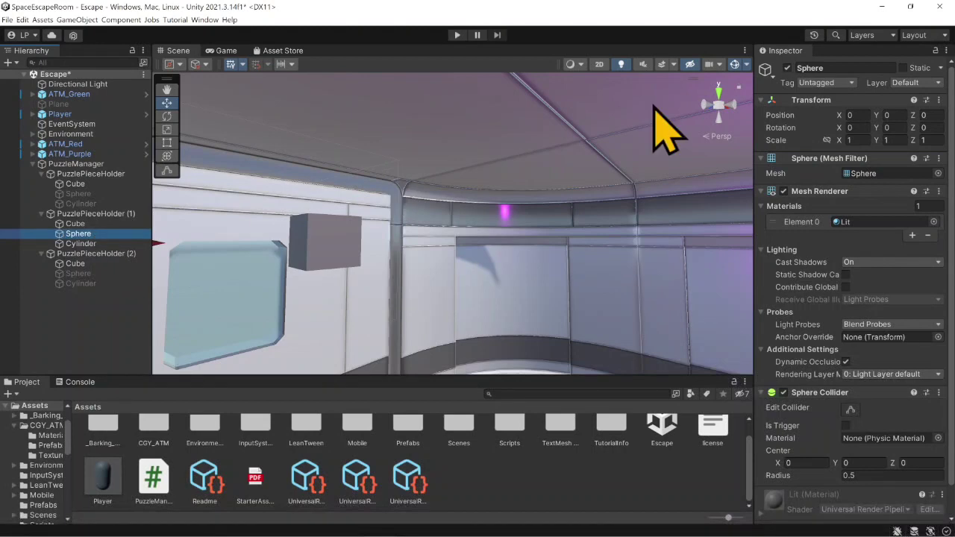
left_click(787, 67)
left_click(84, 243)
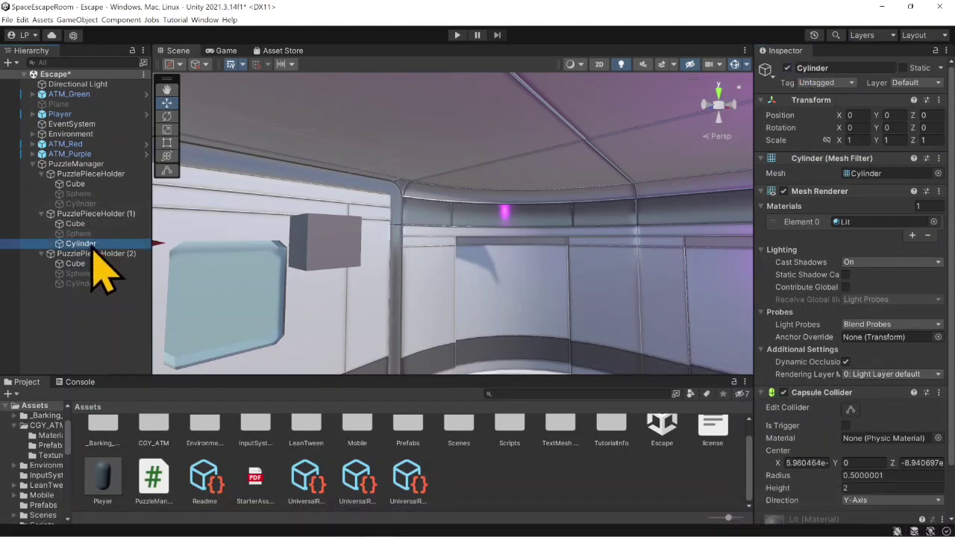
left_click(787, 68)
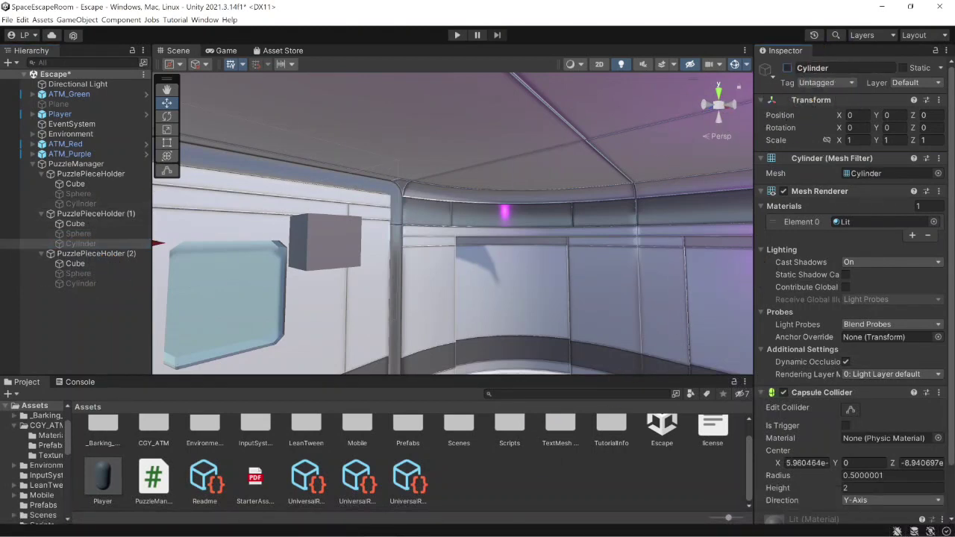
- Switch to PuzzleManager.cs in Visual Studio and declare the private int fields purpleCounter and redCounter below greenCounter
mouse_move(507, 534)
mouse_move(438, 527)
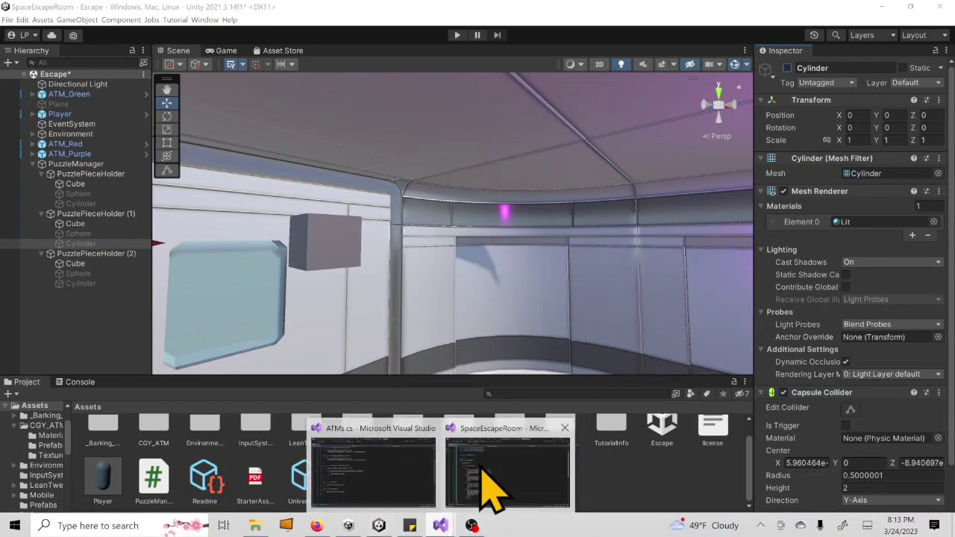
mouse_move(512, 458)
left_click(501, 439)
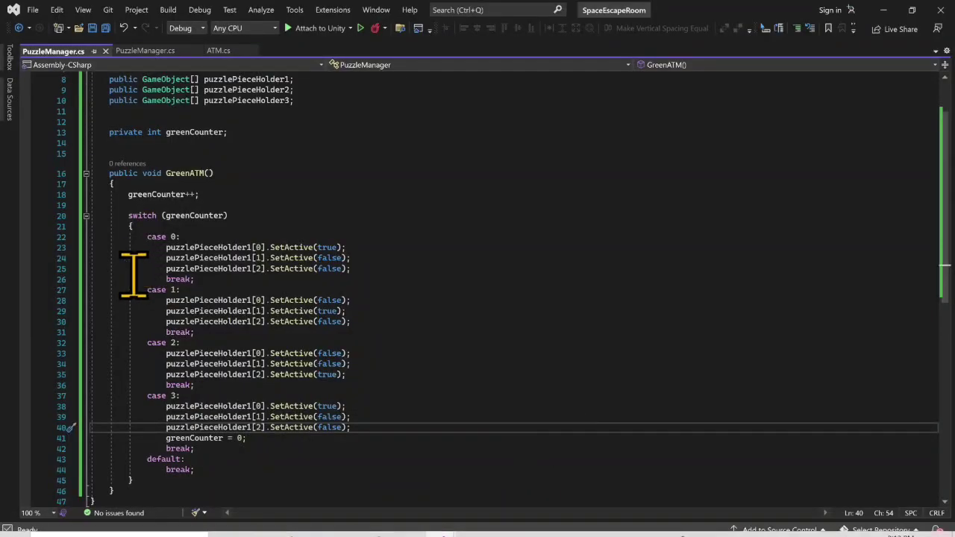
scroll(217, 165, "up", 1)
left_click(227, 164)
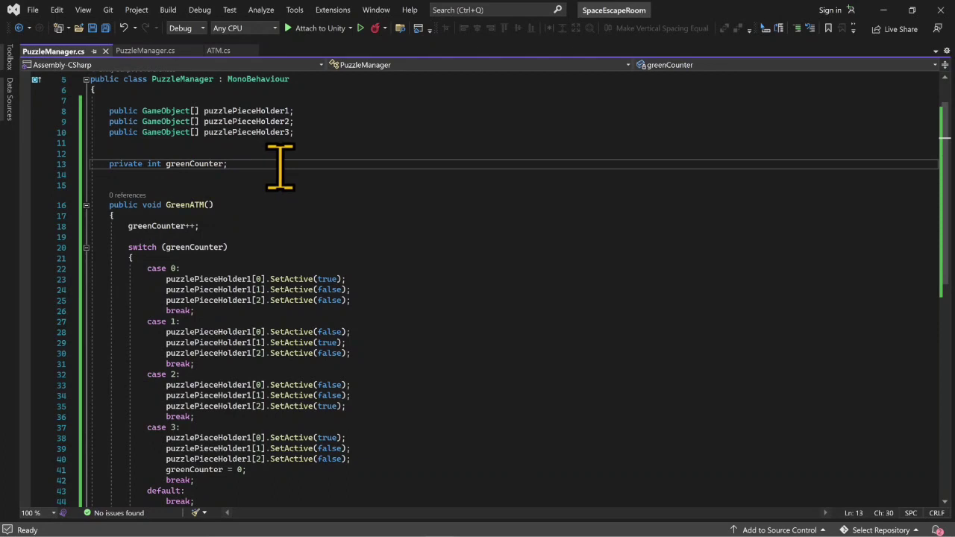
key("Return")
key("BackSpace")
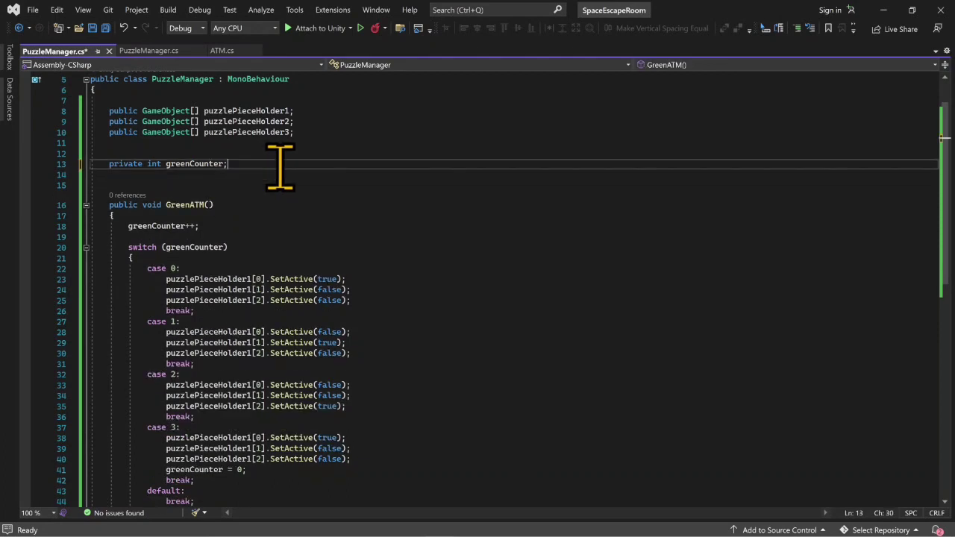
key("ctrl+d")
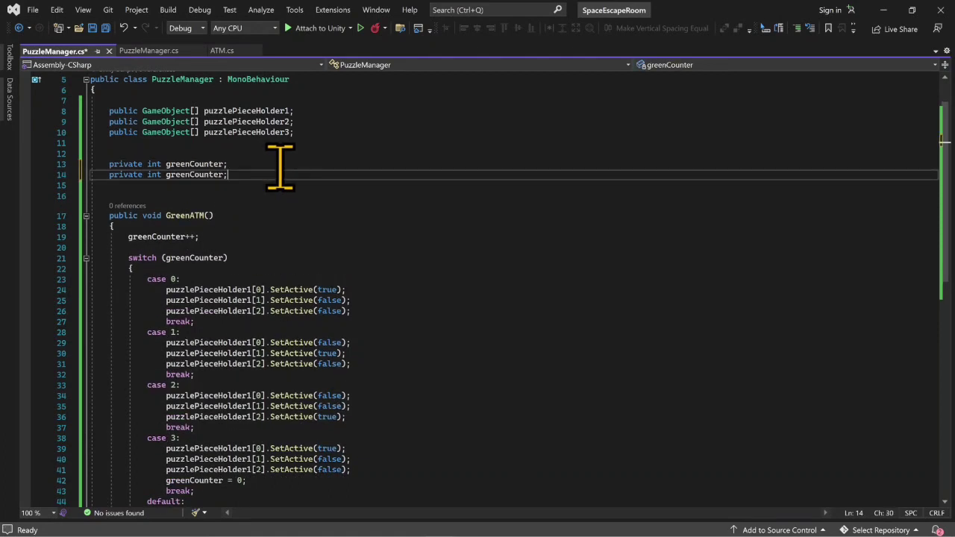
key("Left")
key("Left")
key("Left")
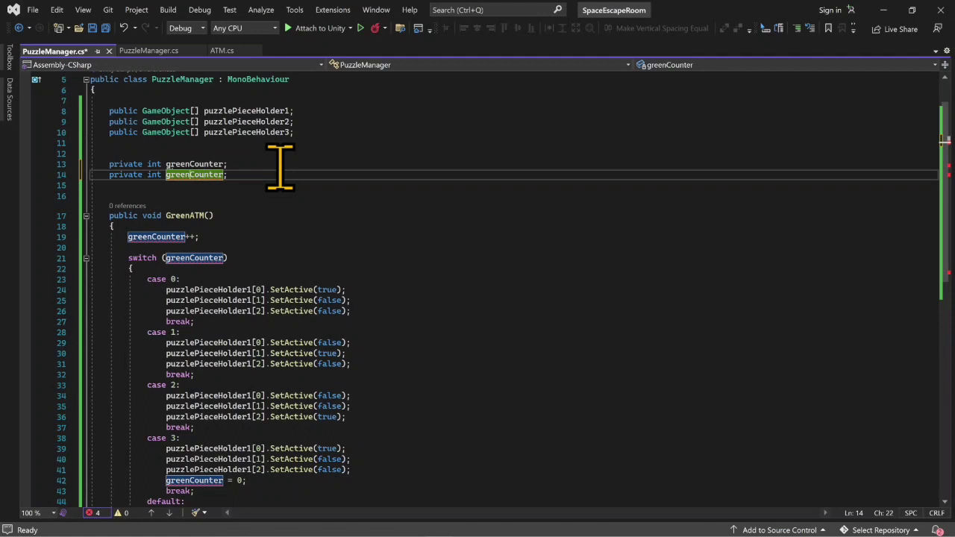
key("BackSpace")
key("BackSpace")
key("BackSpace")
key("BackSpace")
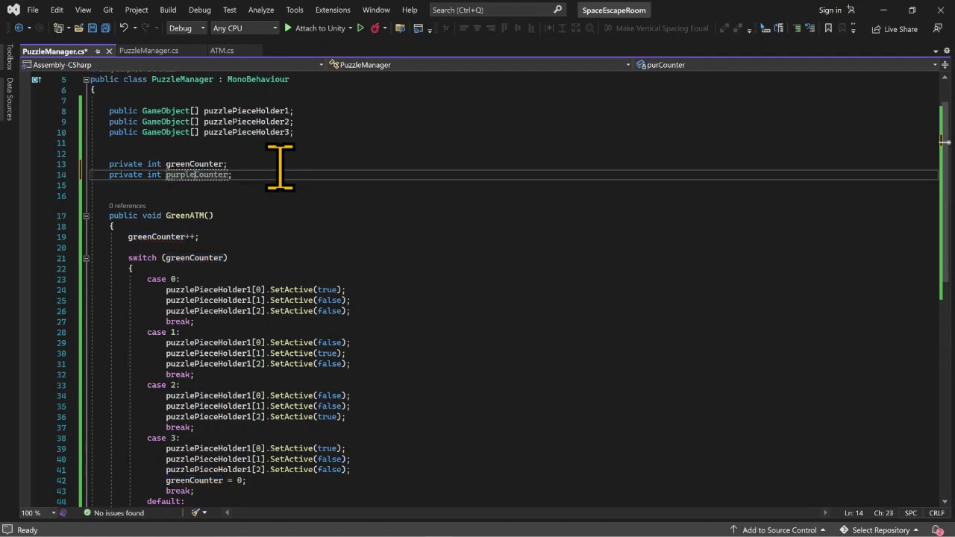
key("ctrl+d")
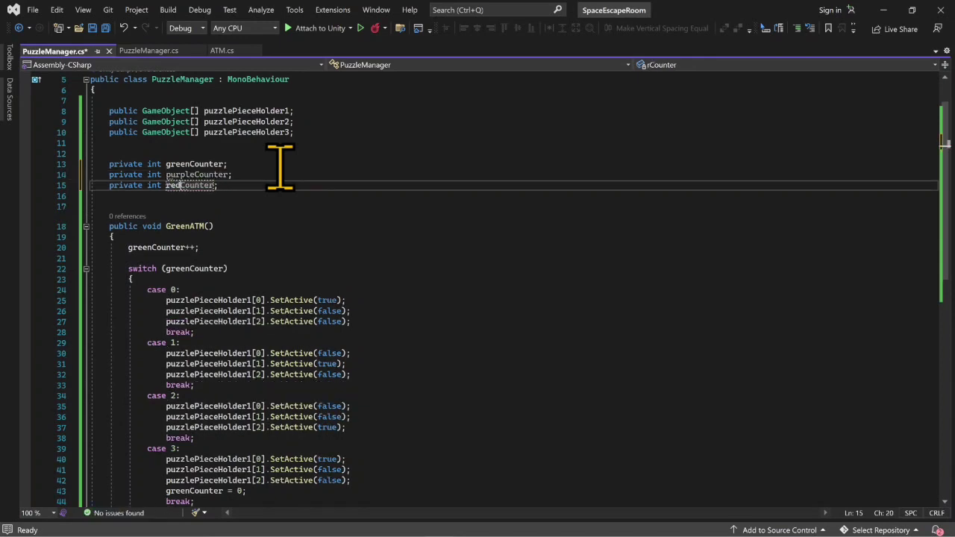
- Duplicate the whole GreenATM method below itself and rename the copy PurpleATM
scroll(280, 166, "down", 2)
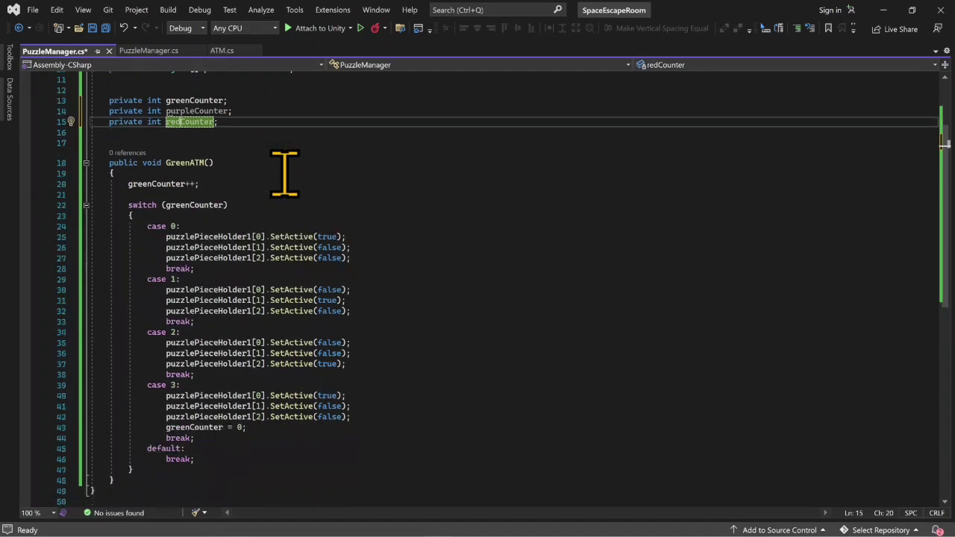
left_click_drag(128, 481, 78, 155)
key("ctrl+c")
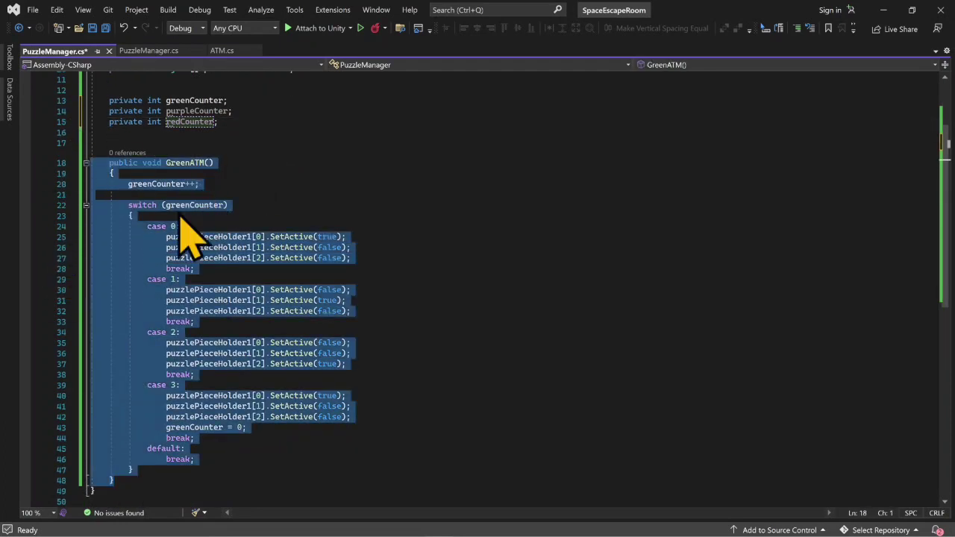
scroll(168, 351, "down", 1)
left_click(152, 447)
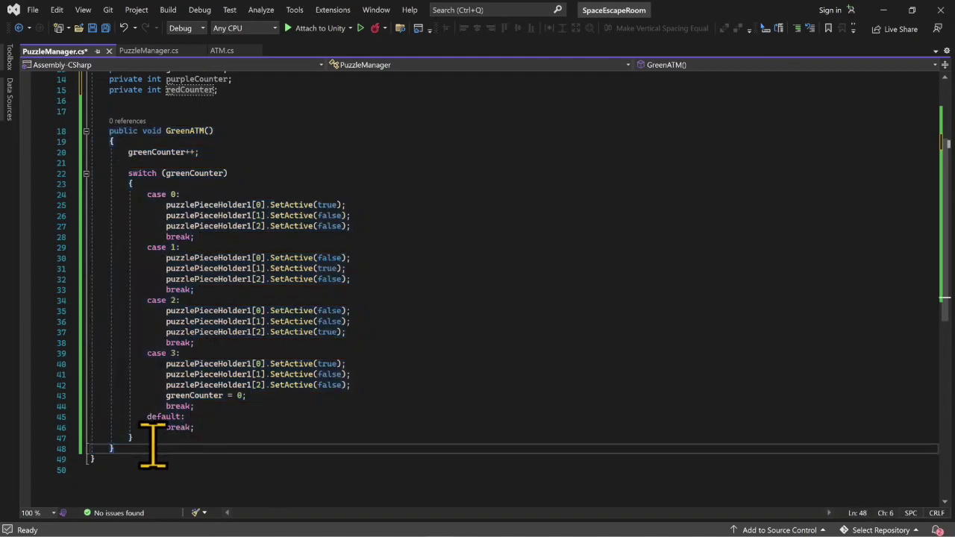
key("Return")
key("Return")
key("ctrl+v")
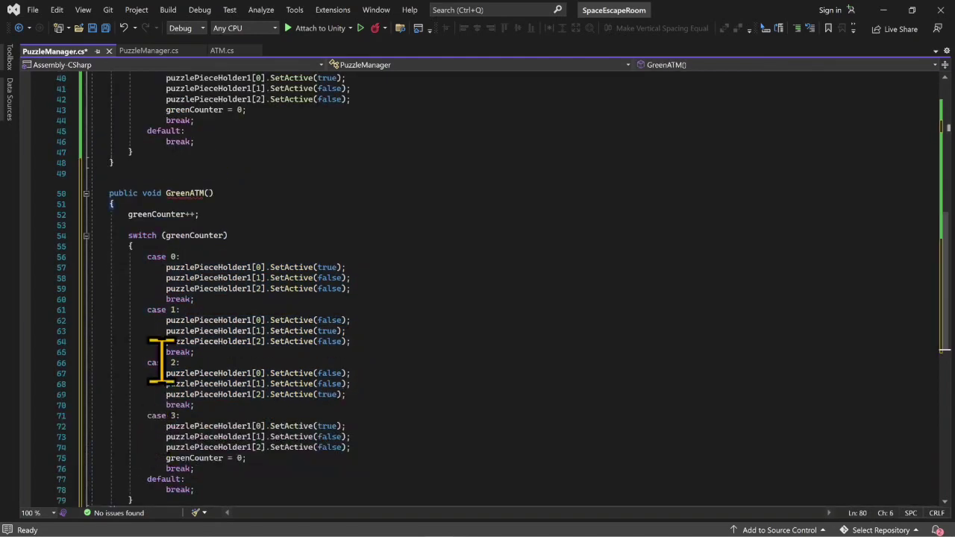
left_click(186, 193)
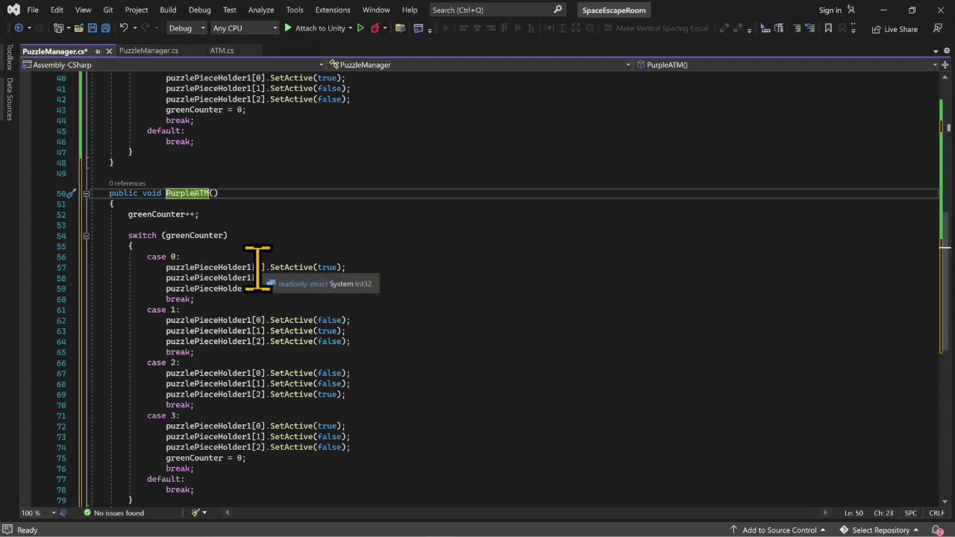
- Change the three puzzlePieceHolder1 references in case 0 of PurpleATM to puzzlePieceHolder2
left_click(256, 266)
key("BackSpace")
type("2")
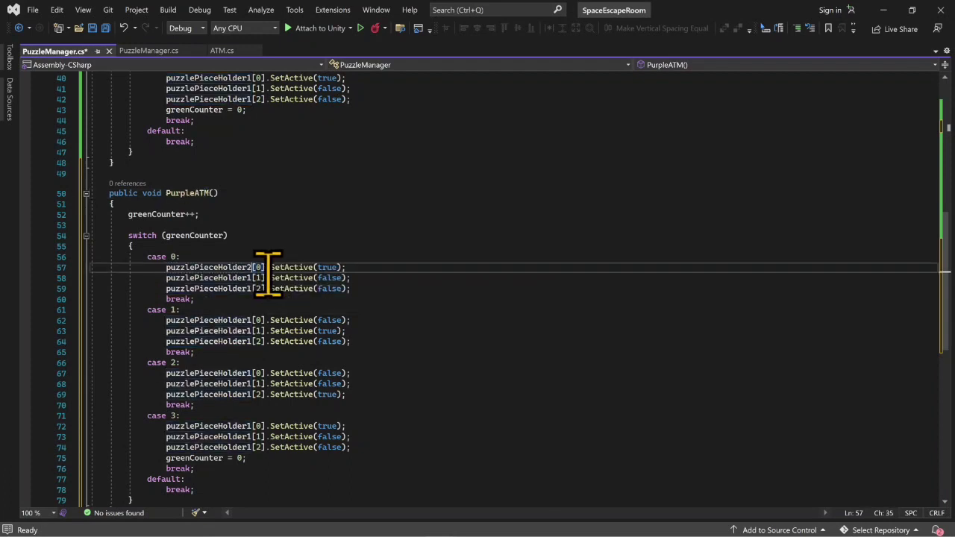
key("Down")
key("BackSpace")
type("2")
key("Down")
key("BackSpace")
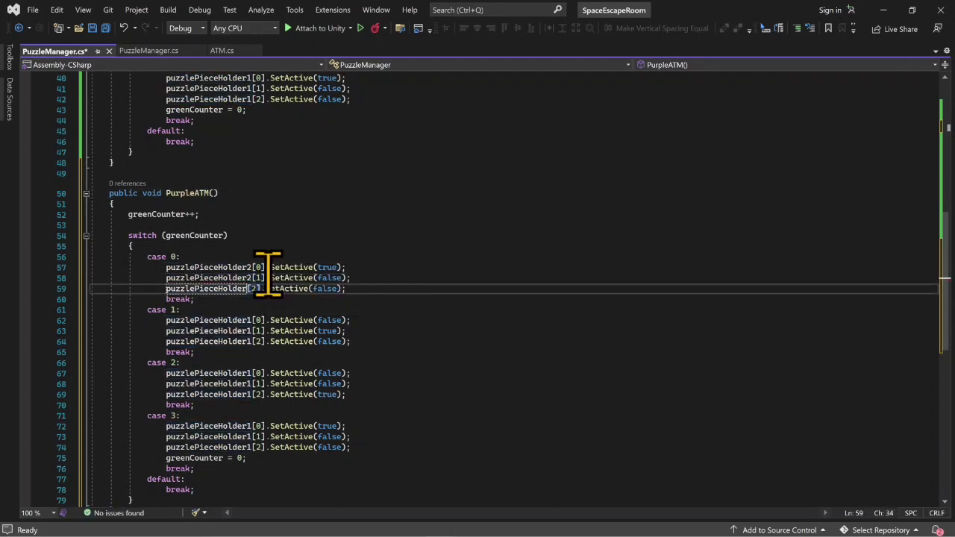
type("2")
- Change the three puzzlePieceHolder1 references in case 1 of PurpleATM to puzzlePieceHolder2
key("Down")
key("Down")
key("Down")
key("BackSpace")
type("2")
key("Down")
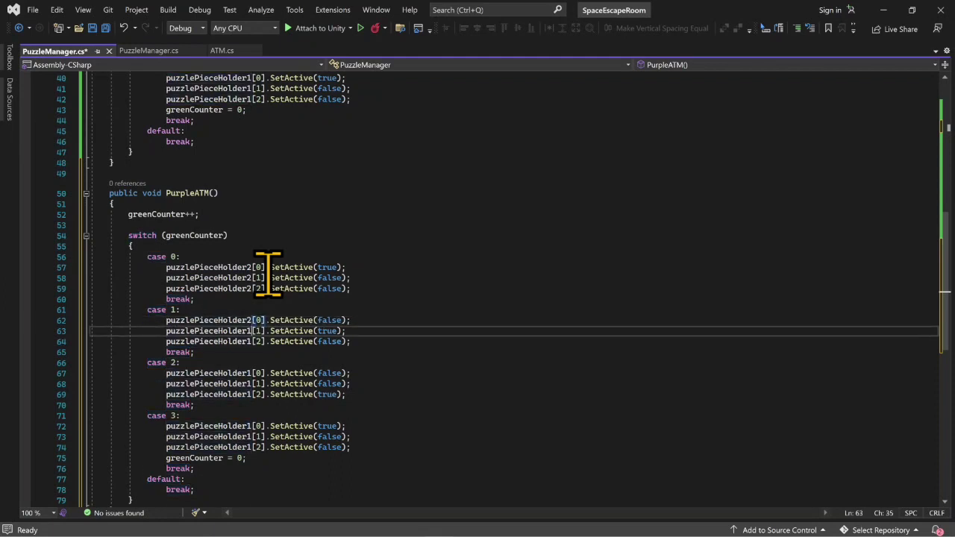
key("BackSpace")
type("2")
- Change the three puzzlePieceHolder1 references in case 2 of PurpleATM to puzzlePieceHolder2
key("Down")
key("BackSpace")
type("2")
key("Down")
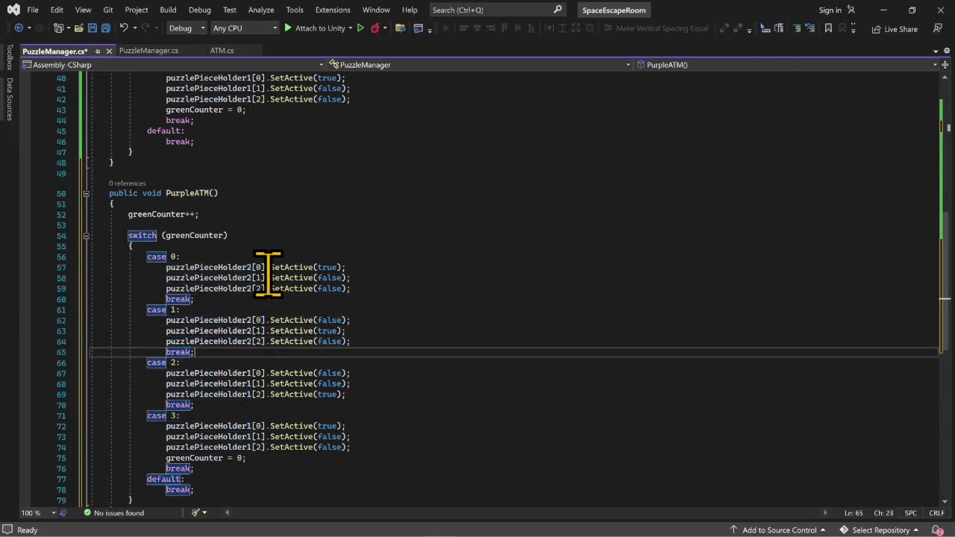
key("Down")
key("Down")
key("BackSpace")
type("2")
key("Down")
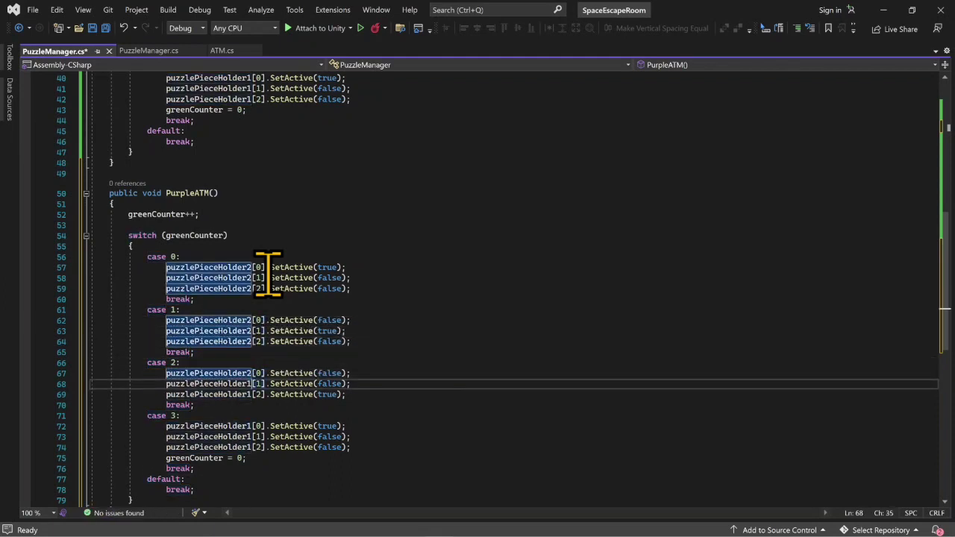
key("BackSpace")
type("2")
- Change the three puzzlePieceHolder1 references in case 3 of PurpleATM to puzzlePieceHolder2
key("Down")
key("BackSpace")
type("2")
key("Down")
key("Down")
key("Down")
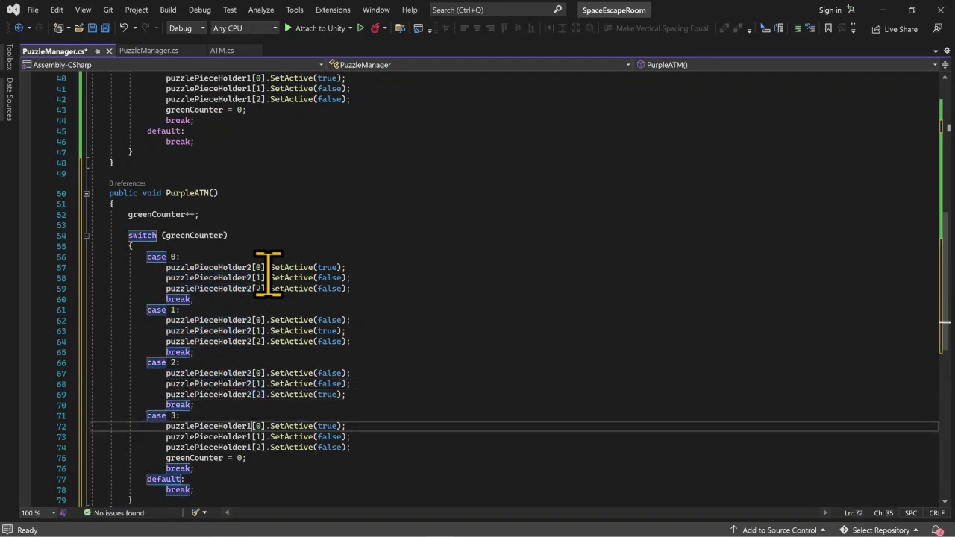
key("BackSpace")
type("2")
key("Down")
key("BackSpace")
type("2")
key("Down")
key("BackSpace")
type("2")
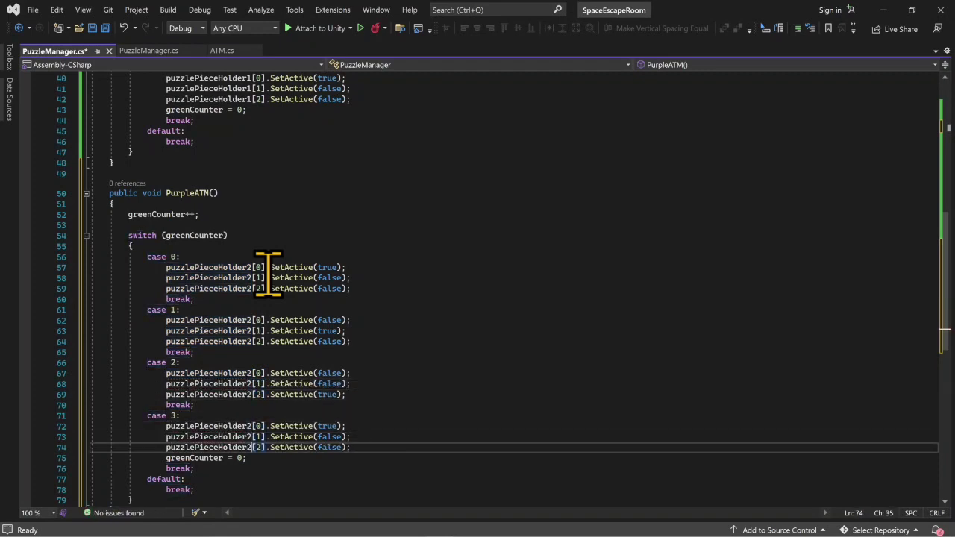
- Paste another copy of the GreenATM method below the PurpleATM method
scroll(216, 270, "down", 4)
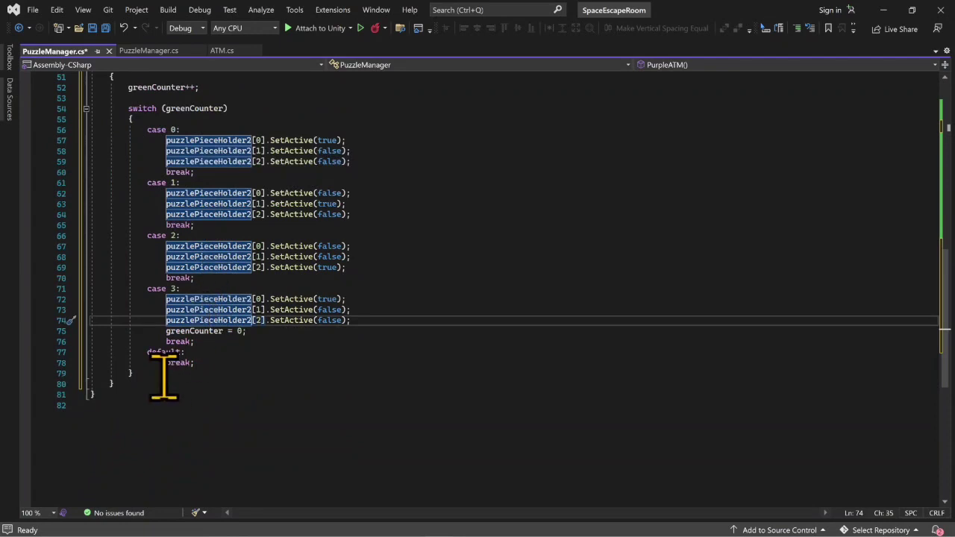
scroll(144, 377, "up", 3)
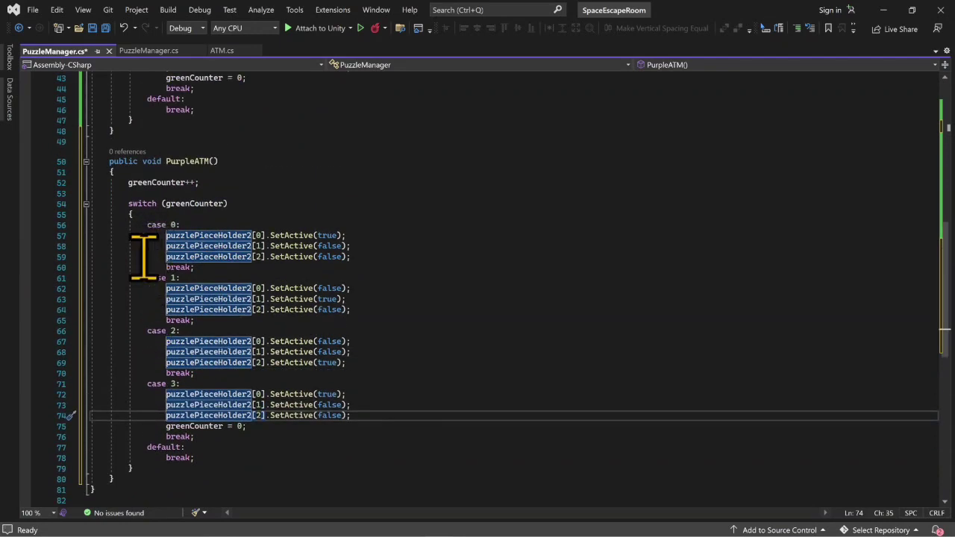
left_click(144, 469)
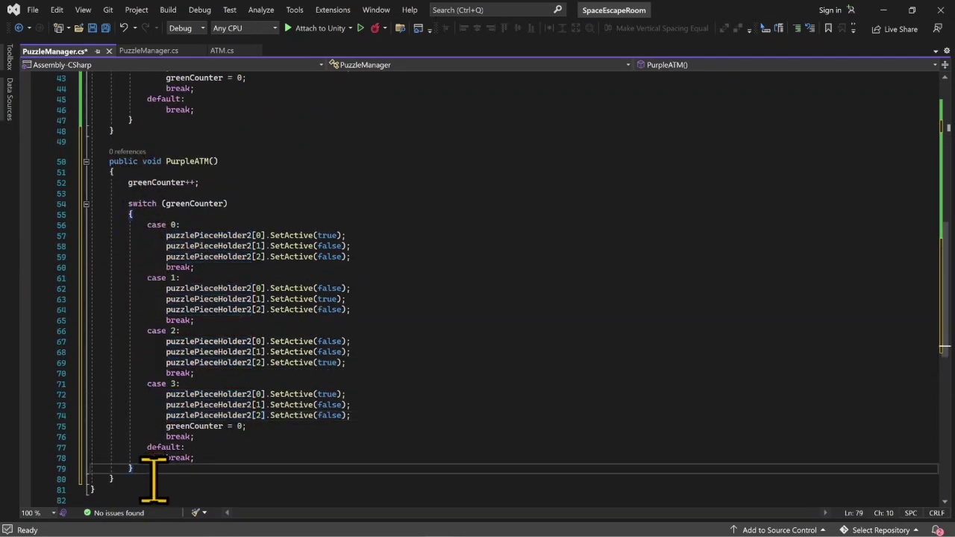
left_click(153, 478)
key("Return")
key("Return")
key("ctrl+v")
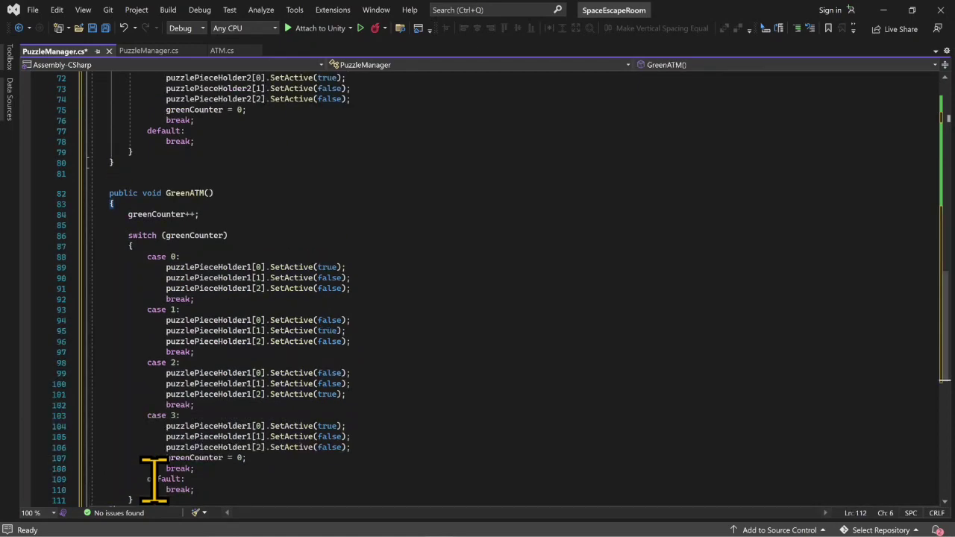
scroll(213, 296, "up", 6)
scroll(196, 306, "up", 3)
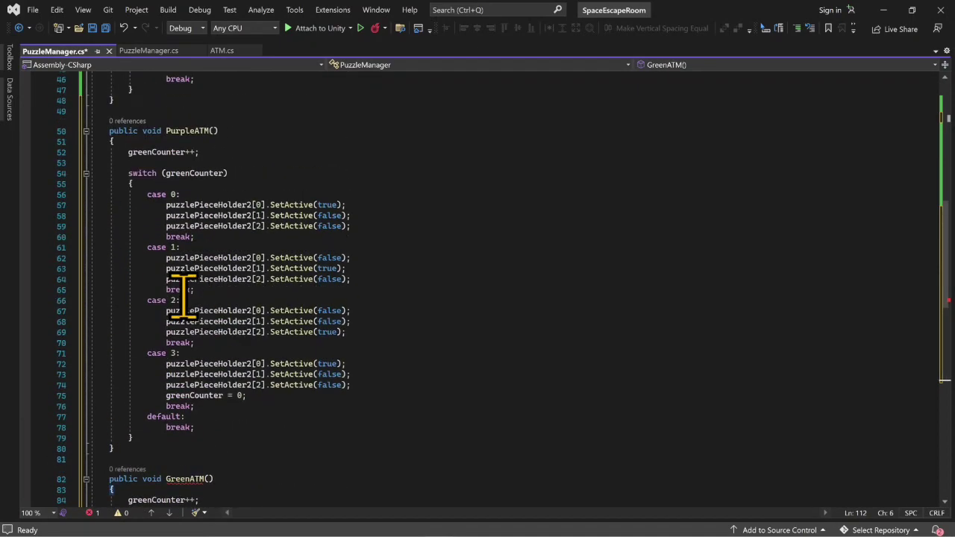
- Change the incremented counter at the start of PurpleATM to purpleCounter
left_click(155, 152)
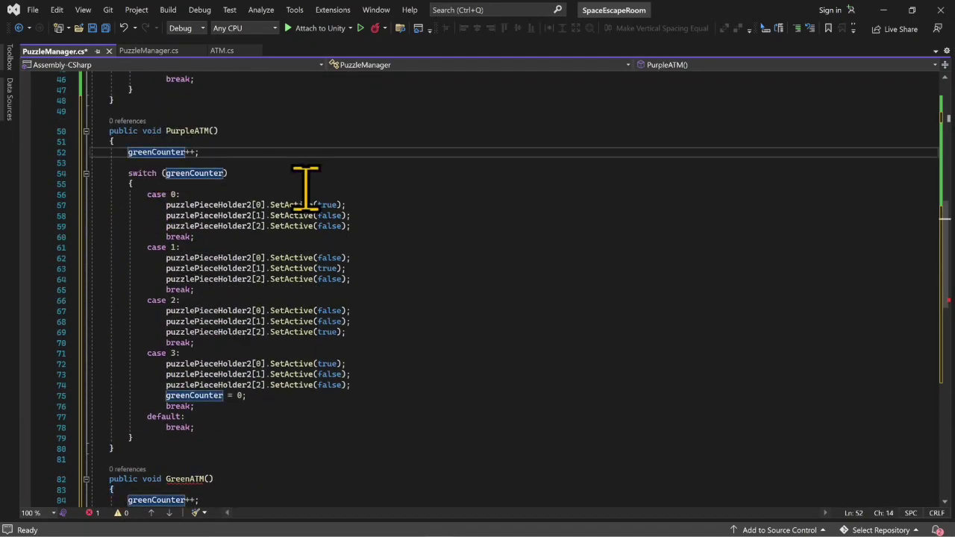
key("BackSpace")
key("BackSpace")
key("BackSpace")
type("purl")
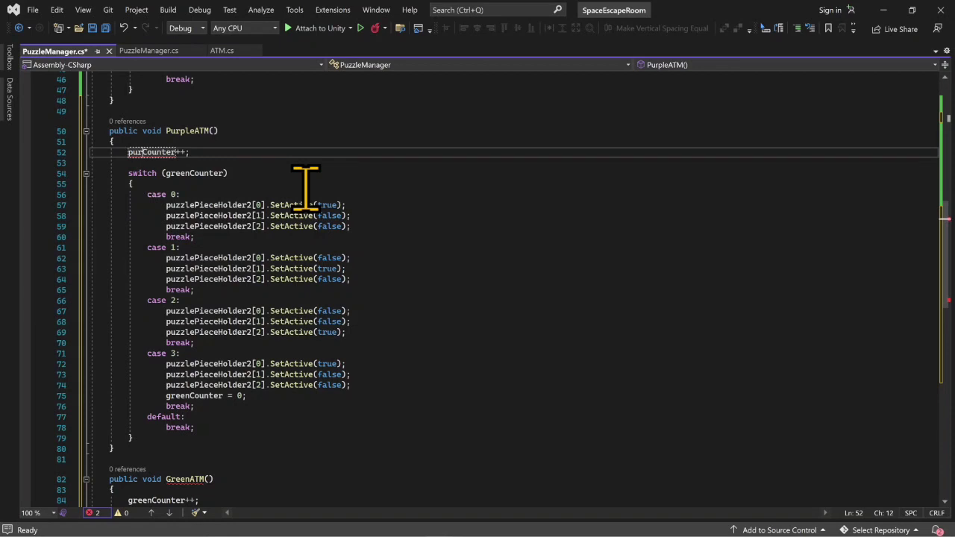
- Rename the pasted GreenATM method below PurpleATM to RedATM
scroll(229, 341, "down", 5)
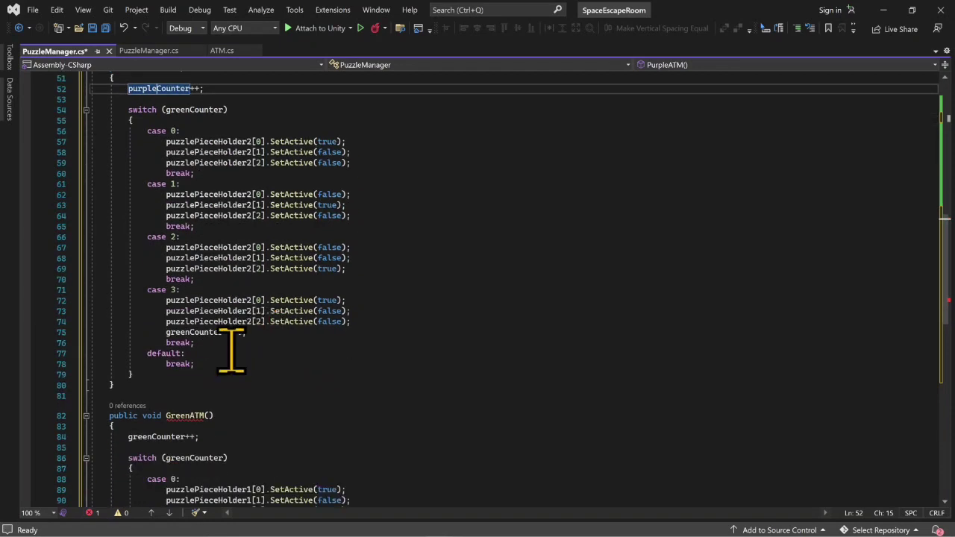
left_click(192, 320)
key("Left")
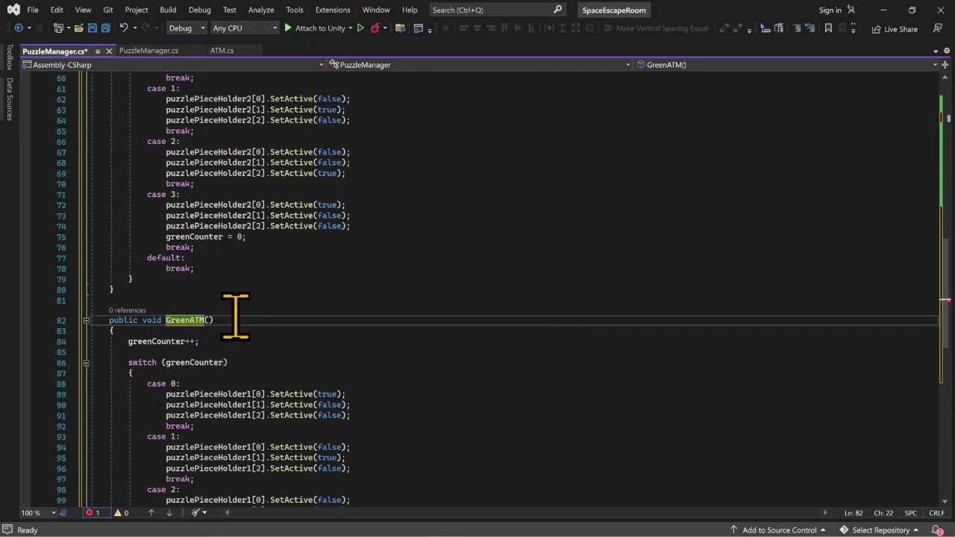
type("Red")
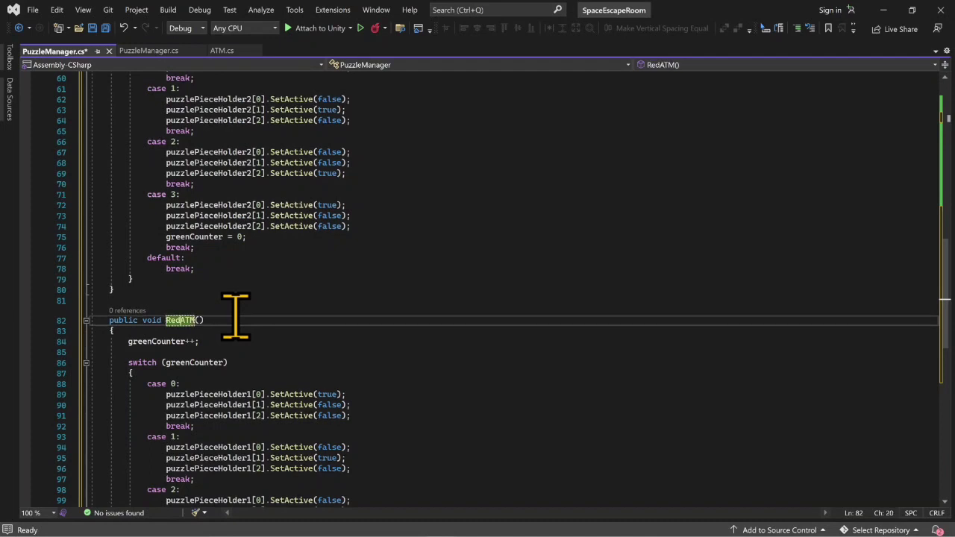
- Change the incremented counter at the start of RedATM to redCounter
left_click(152, 342)
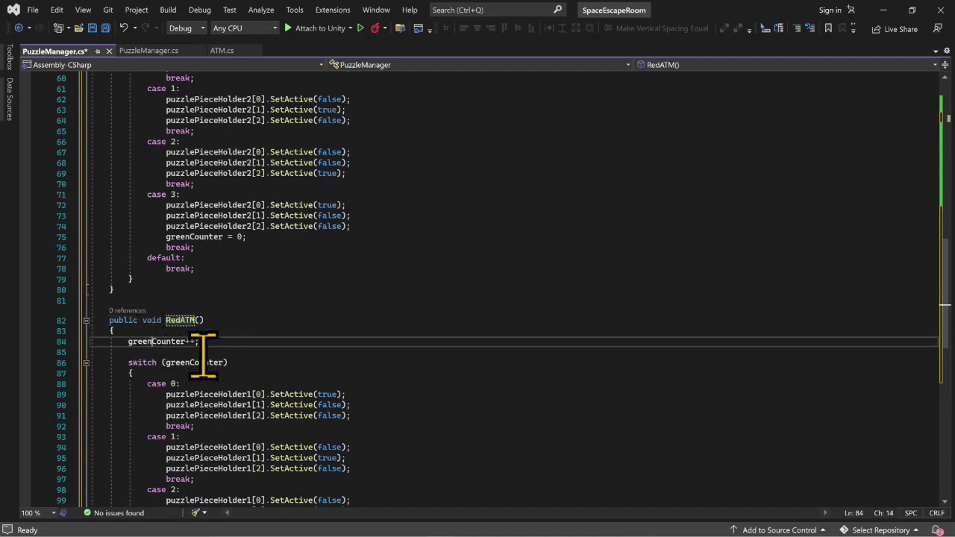
key("BackSpace")
key("BackSpace")
key("BackSpace")
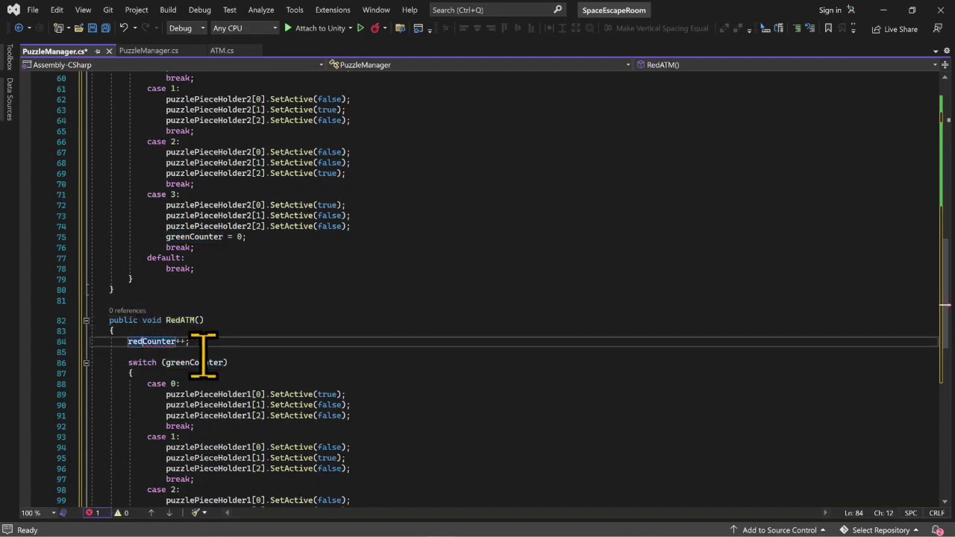
- Change the three puzzlePieceHolder1 references in case 0 of RedATM to puzzlePieceHolder3
scroll(249, 337, "down", 3)
left_click(251, 298)
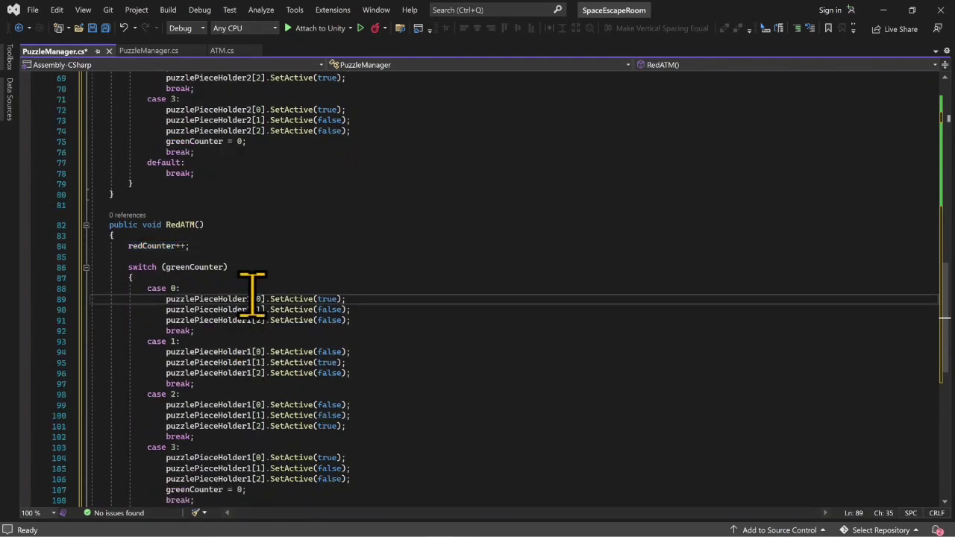
key("BackSpace")
type("2")
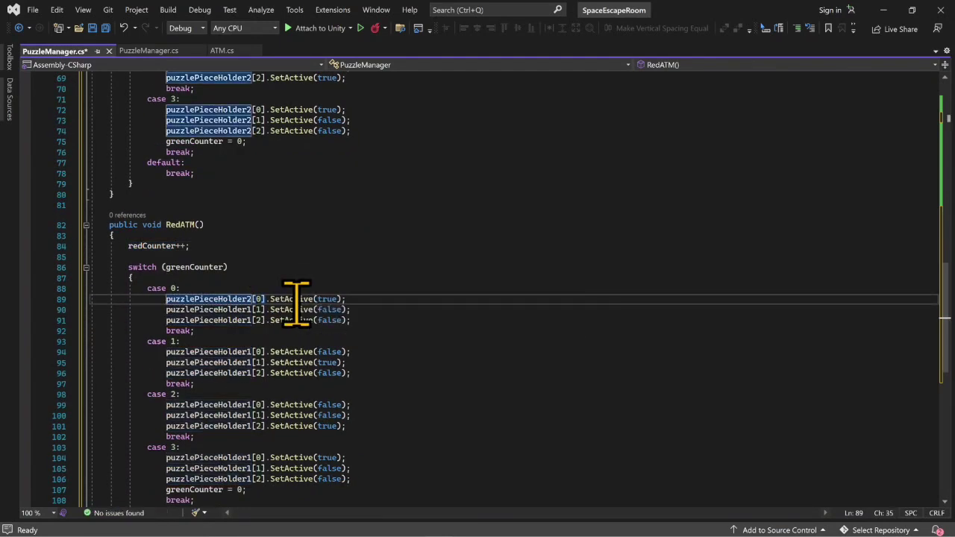
key("BackSpace")
type("3")
key("Down")
type("3")
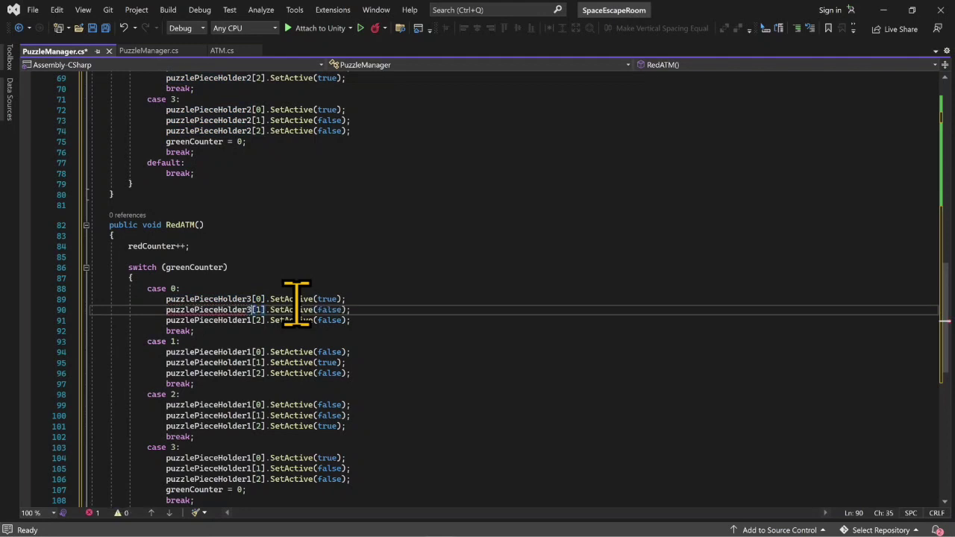
key("Down")
key("BackSpace")
type("3")
- Change the three puzzlePieceHolder1 references in case 1 of RedATM to puzzlePieceHolder3
key("Down")
key("Down")
key("Down")
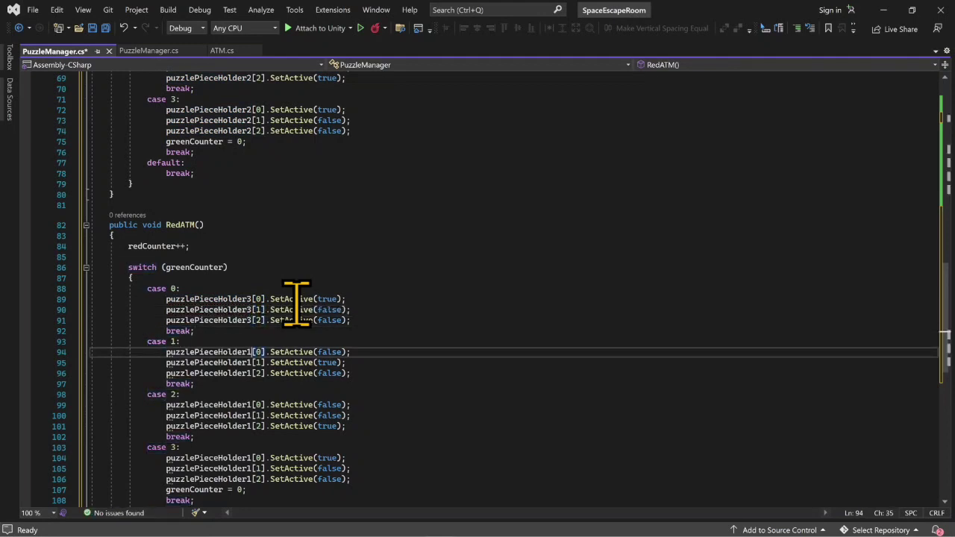
key("BackSpace")
type("3")
key("Down")
key("BackSpace")
type("3")
key("Down")
type("3")
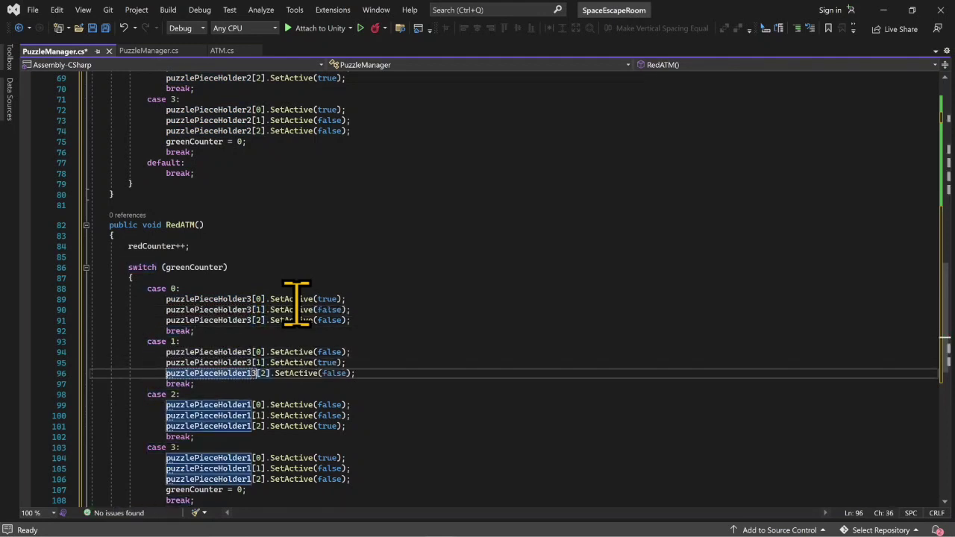
key("BackSpace")
key("BackSpace")
type("3")
- Change the three puzzlePieceHolder1 references in case 2 of RedATM to puzzlePieceHolder3
key("Down")
key("Down")
key("Down")
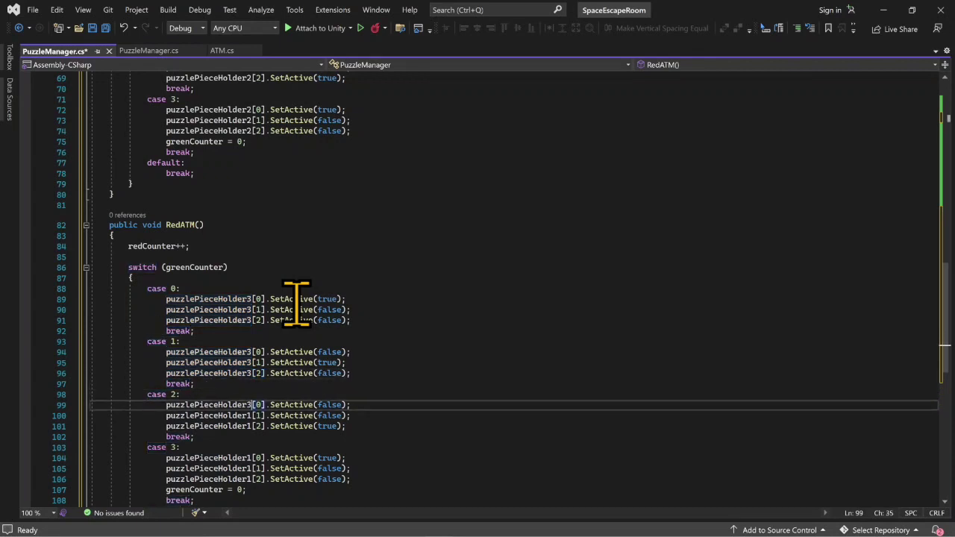
key("Down")
key("BackSpace")
type("3")
key("Down")
key("BackSpace")
type("3")
- Change the three puzzlePieceHolder1 references in case 3 of RedATM to puzzlePieceHolder3
key("Down")
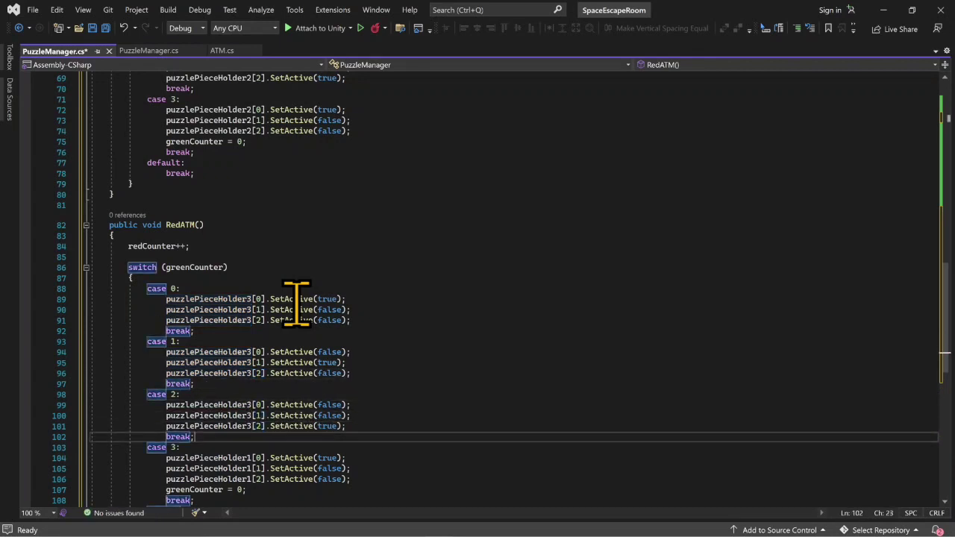
key("Down")
key("Down")
type("3")
key("Down")
key("BackSpace")
type("3")
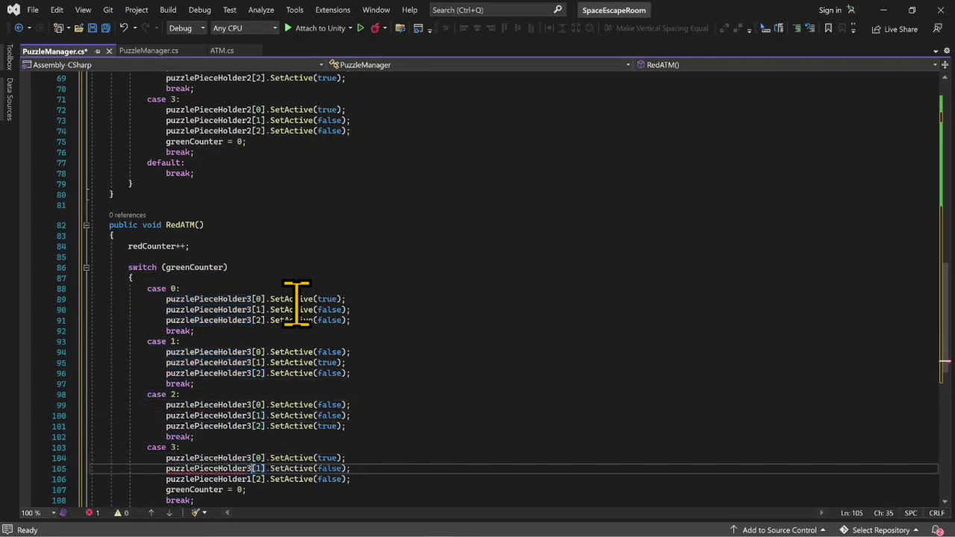
key("Down")
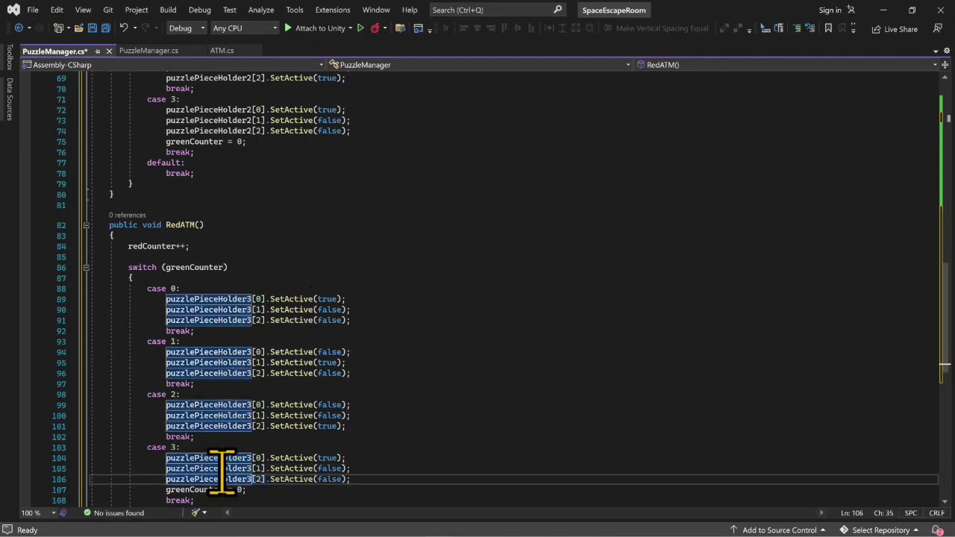
- Change the counter reset to 0 in case 3 of RedATM to redCounter
left_click(211, 488)
key("BackSpace")
key("BackSpace")
key("BackSpace")
key("BackSpace")
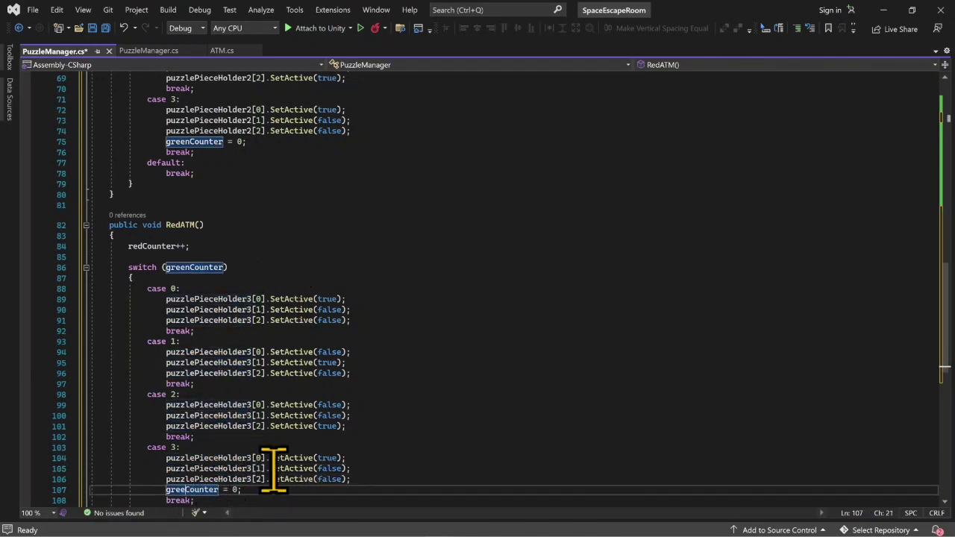
- Change the counter reset to 0 in case 3 of PurpleATM to purpleCounter and save the PuzzleManager script
left_click(190, 141)
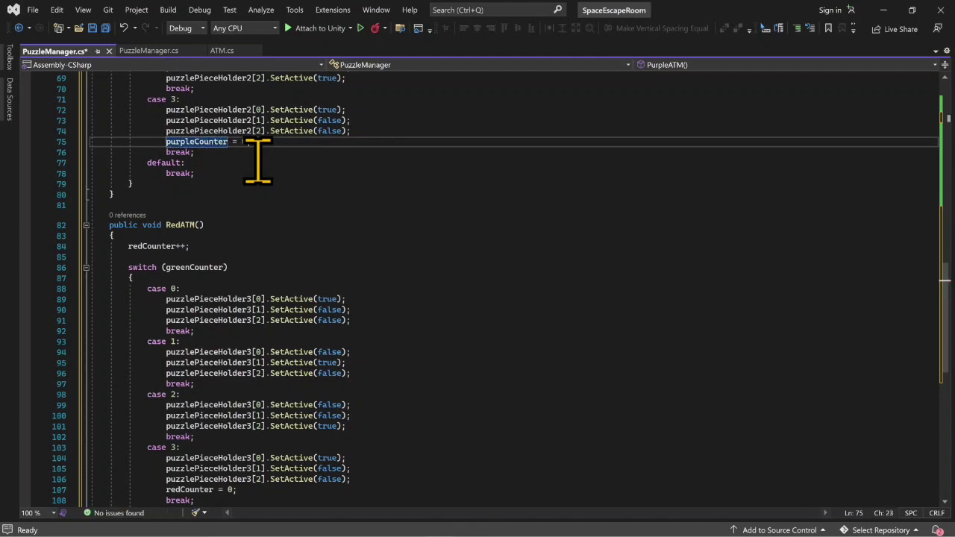
key("ctrl+s")
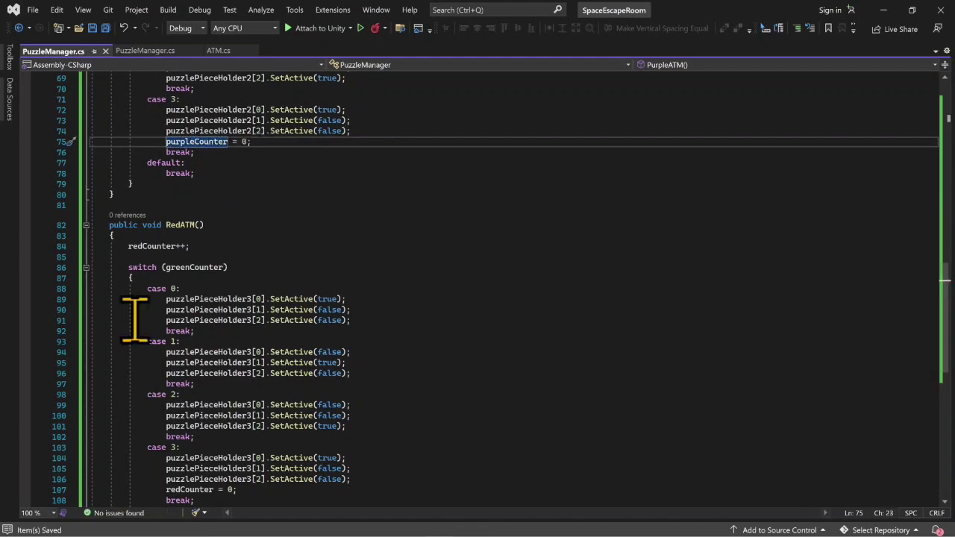
scroll(170, 217, "up", 5)
scroll(241, 228, "up", 15)
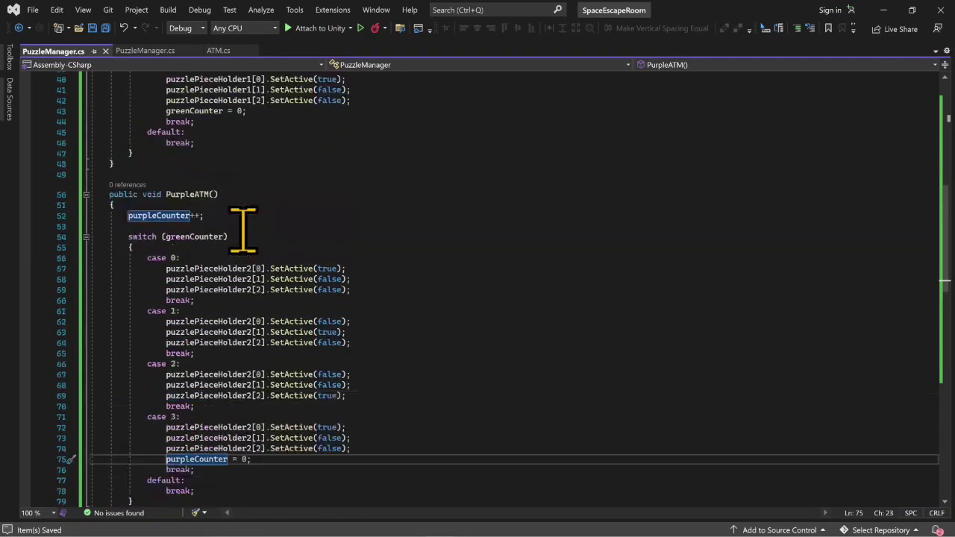
scroll(242, 229, "up", 2)
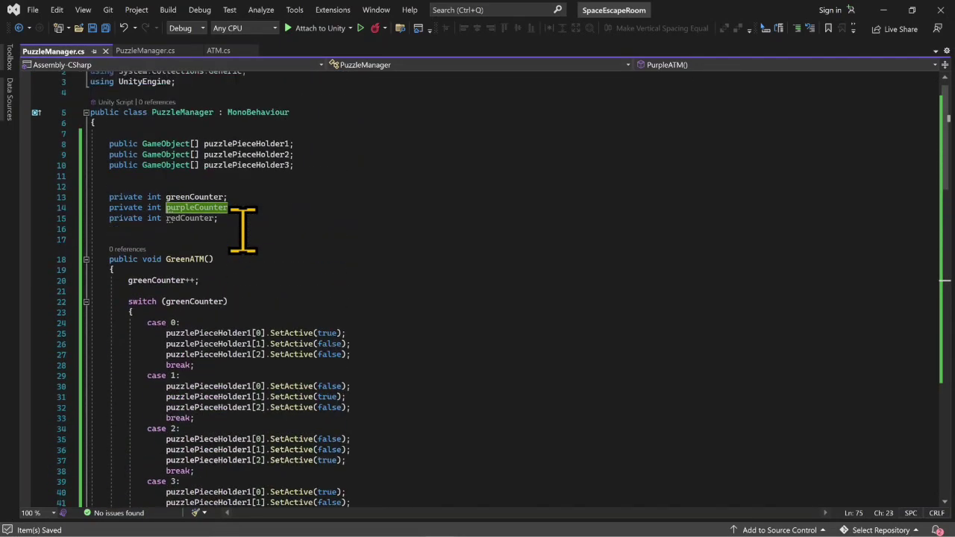
- Switch to Unity and make ATM_Red's My Action event call RedATM() on the PuzzleManager object
left_click(886, 14)
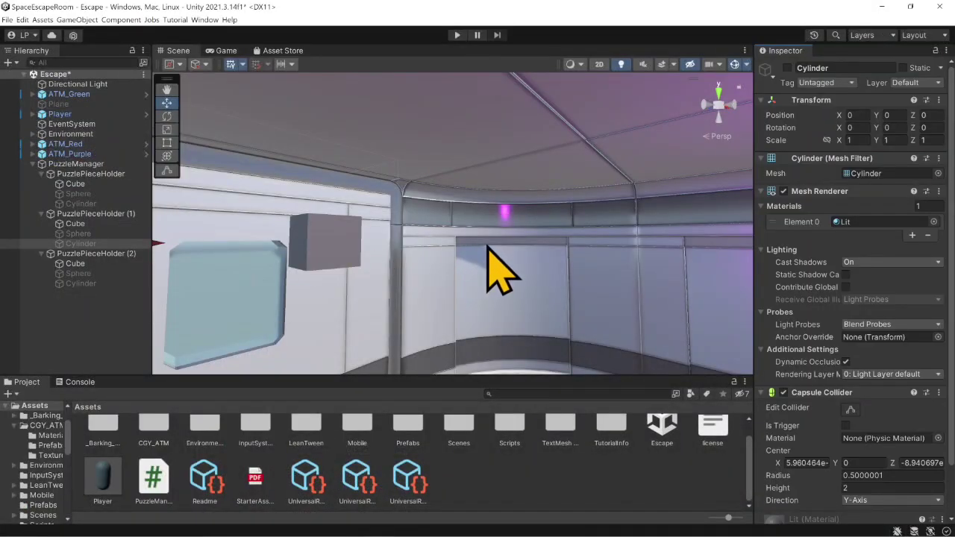
right_click_drag(486, 246, 346, 258)
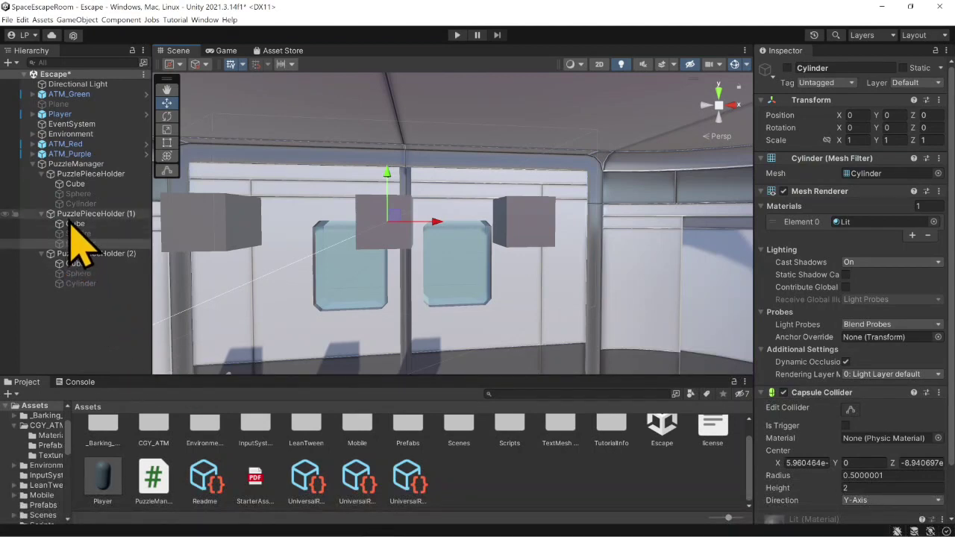
left_click(68, 144)
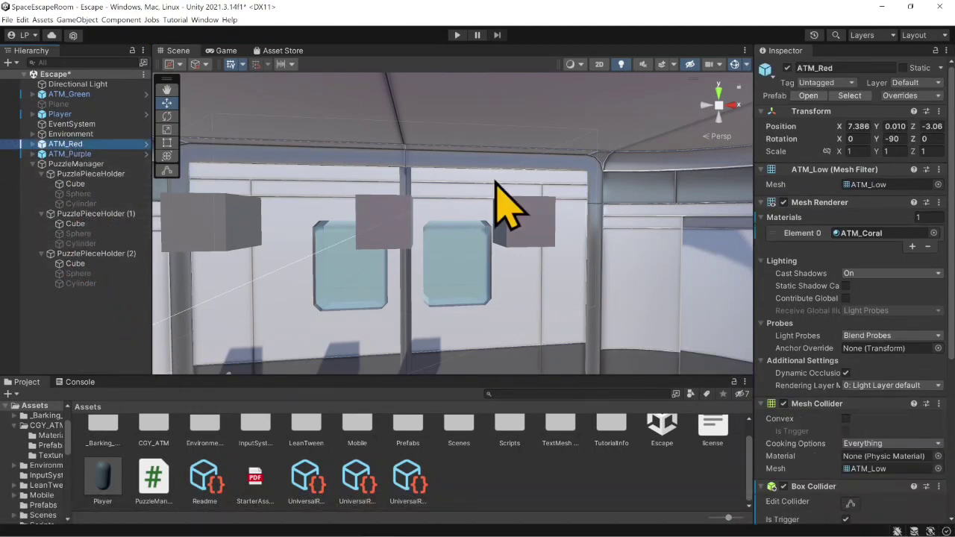
scroll(847, 399, "down", 2)
scroll(846, 399, "down", 4)
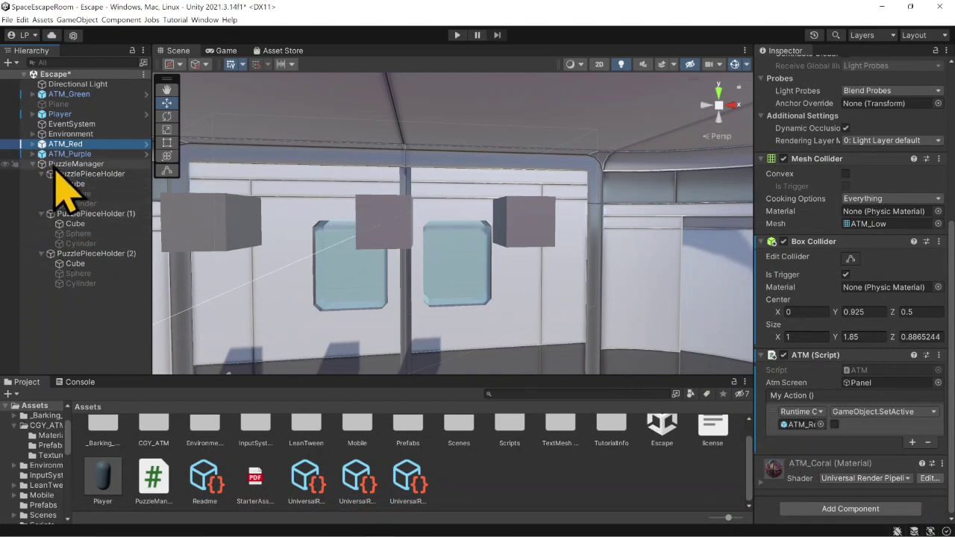
left_click_drag(50, 164, 799, 427)
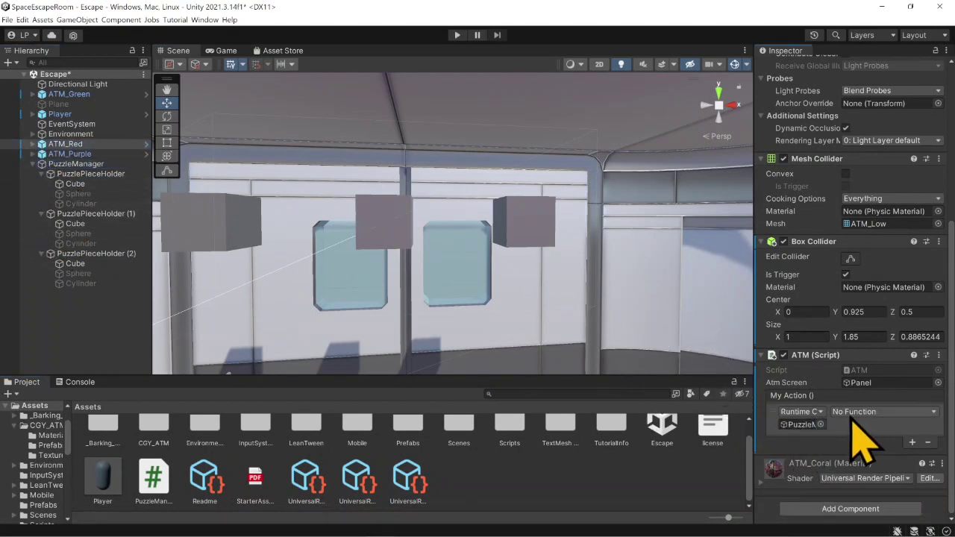
left_click(881, 411)
mouse_move(888, 460)
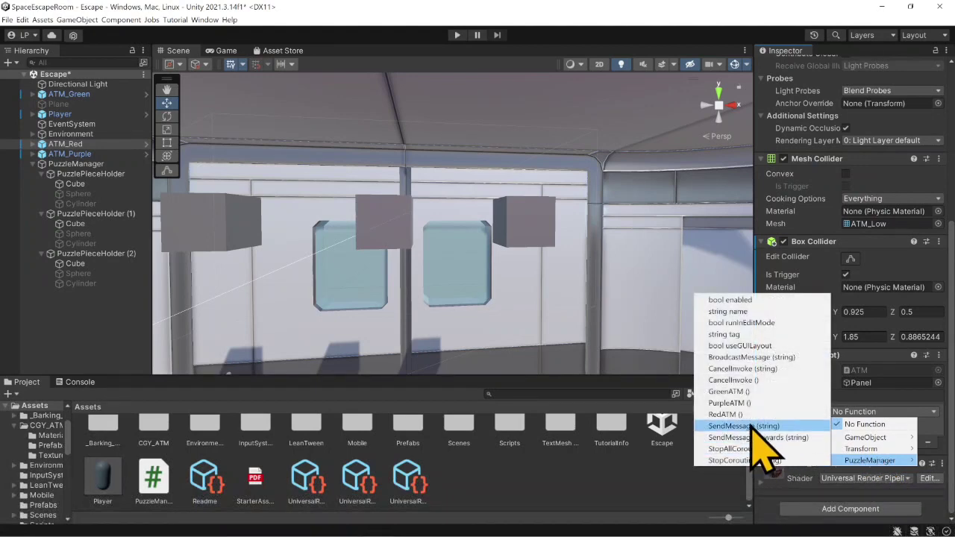
left_click(753, 414)
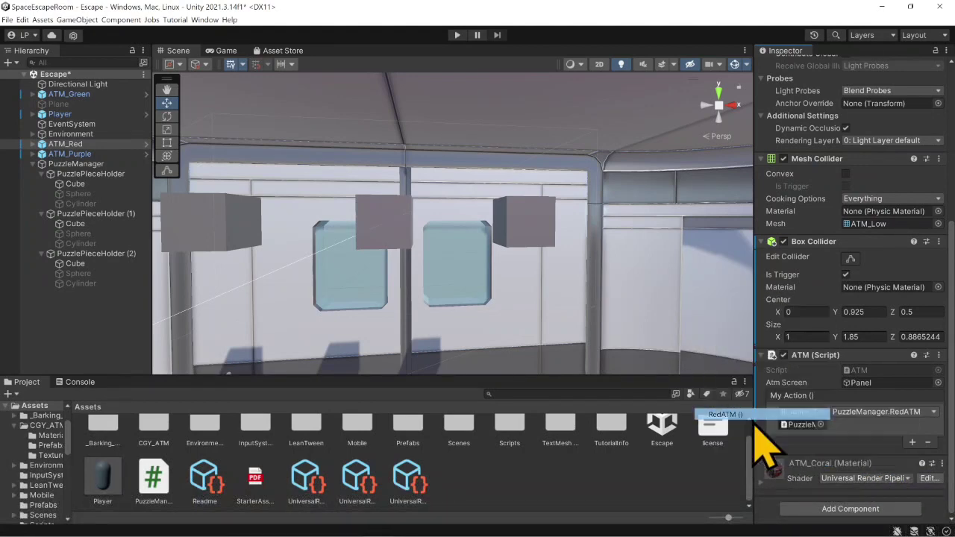
- Make ATM_Purple's My Action event call PurpleATM() on the PuzzleManager object
left_click(61, 154)
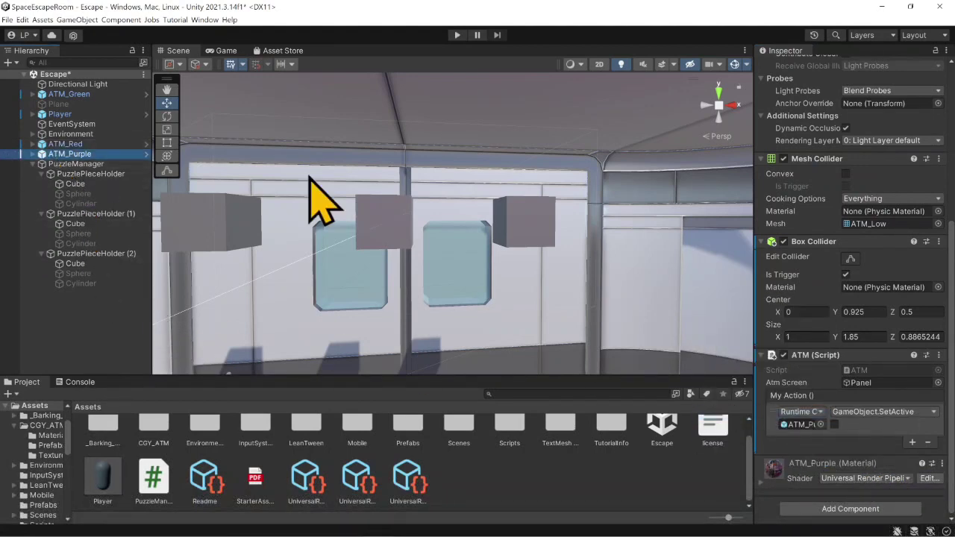
left_click_drag(56, 165, 802, 423)
left_click(856, 414)
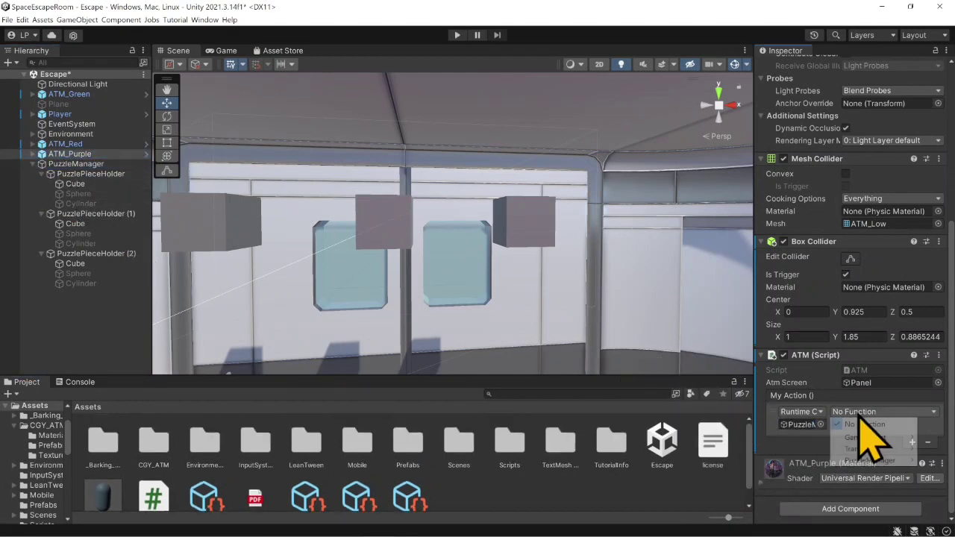
mouse_move(869, 460)
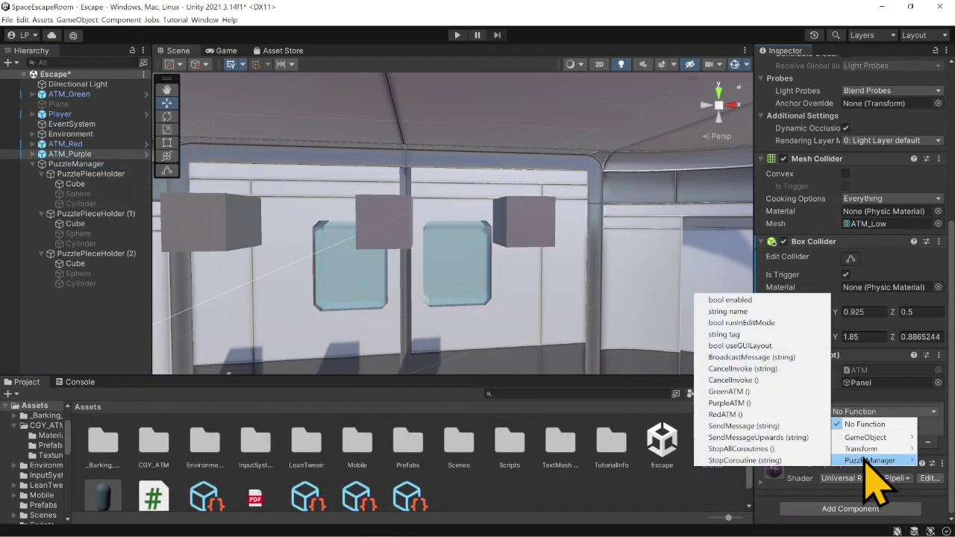
left_click(757, 403)
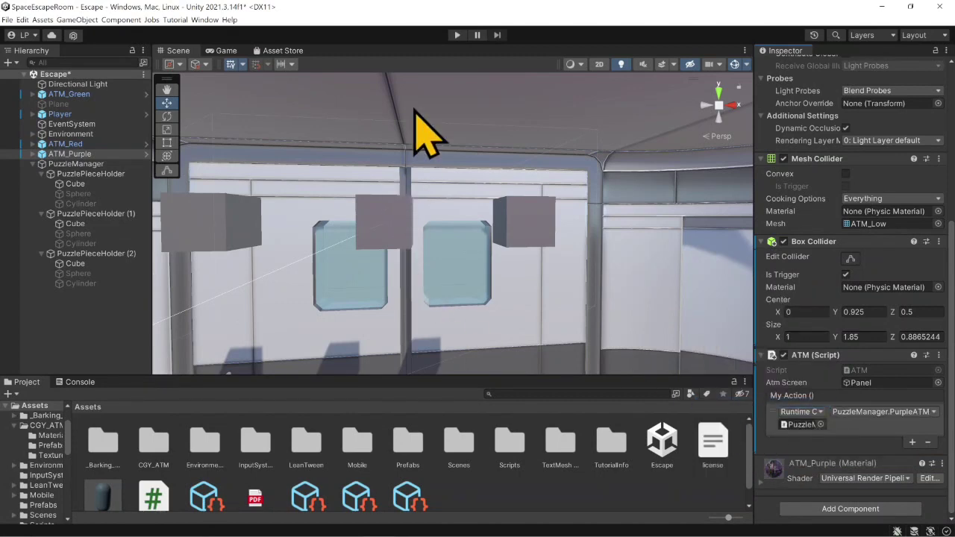
- Run the scene in play mode and walk the player through the room to test the ATMs
left_click(458, 35)
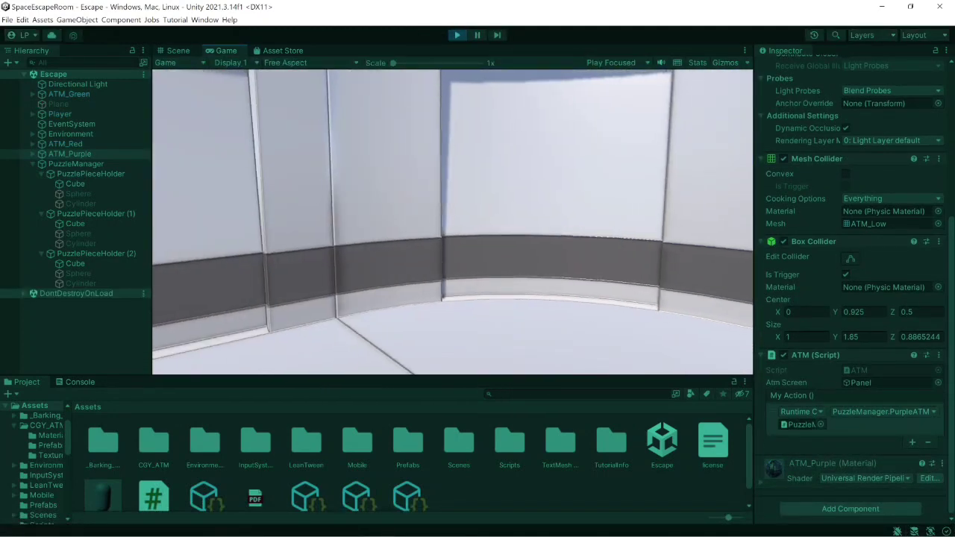
key("w")
key("w")
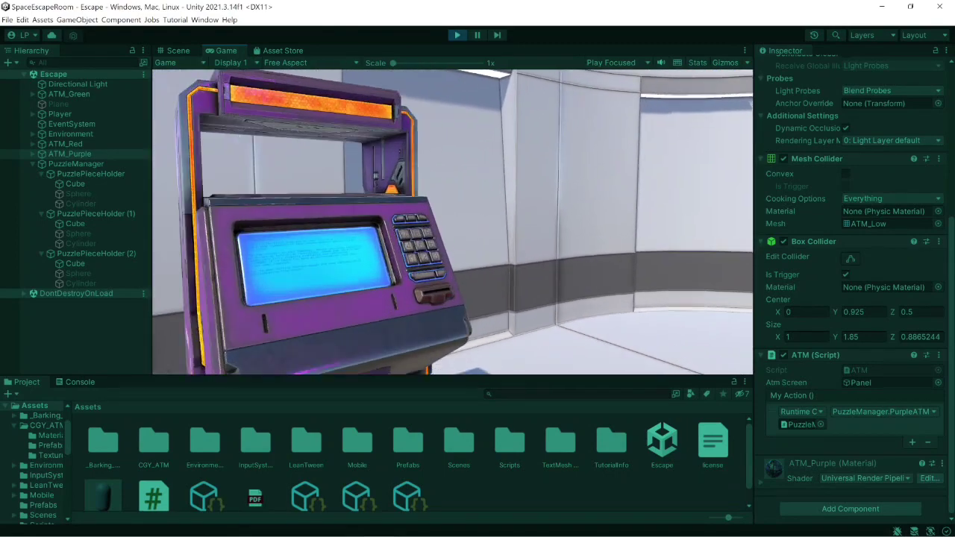
key("w")
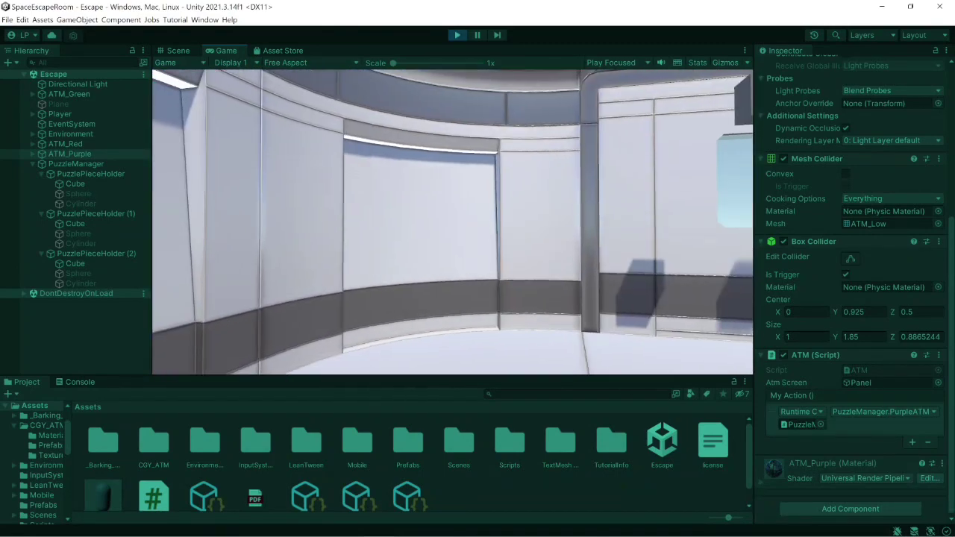
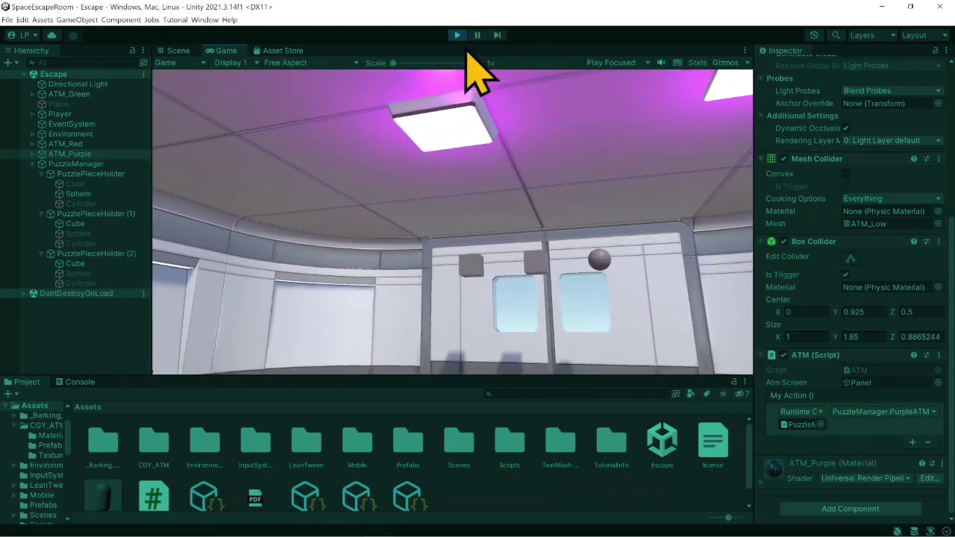
- Stop the running game and switch to the SpaceEscapeRoom project in Visual Studio
left_click(457, 35)
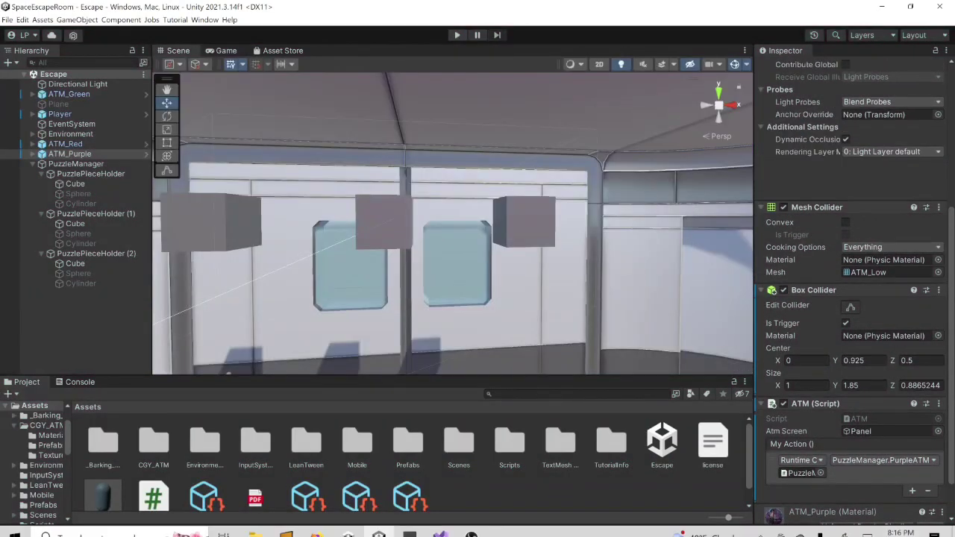
mouse_move(440, 525)
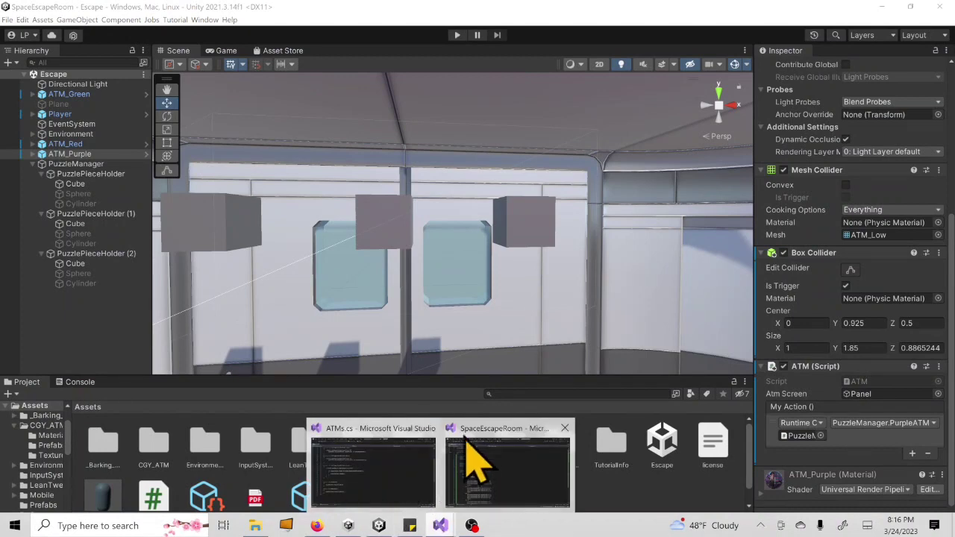
left_click(475, 439)
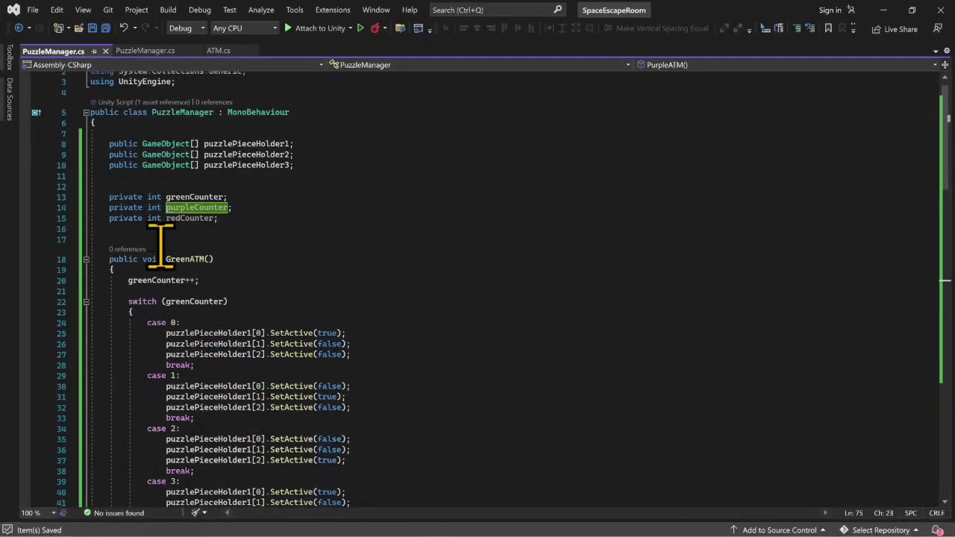
- Check the counters in PuzzleManager.cs and make the switch statement in PurpleATM() use purpleCounter
left_click(212, 207)
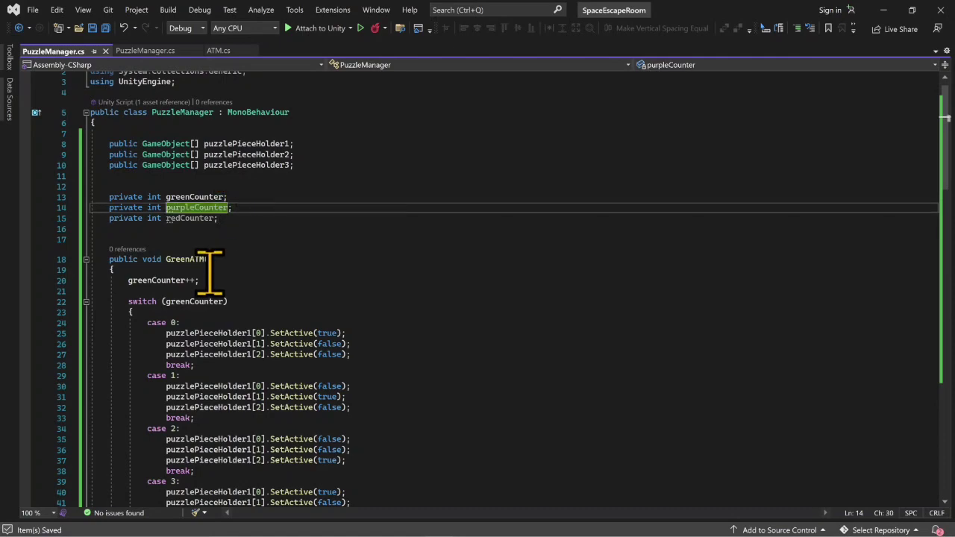
scroll(218, 260, "down", 7)
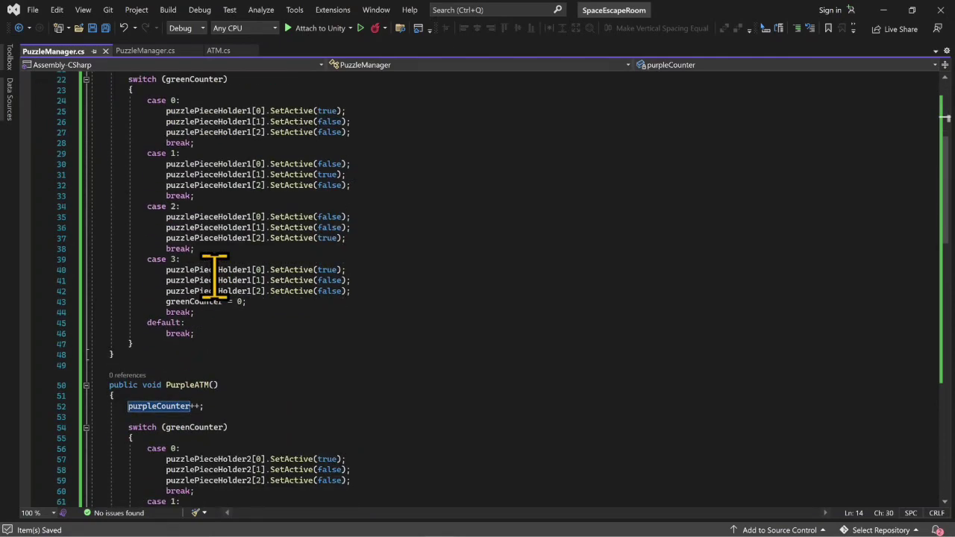
scroll(221, 321, "up", 3)
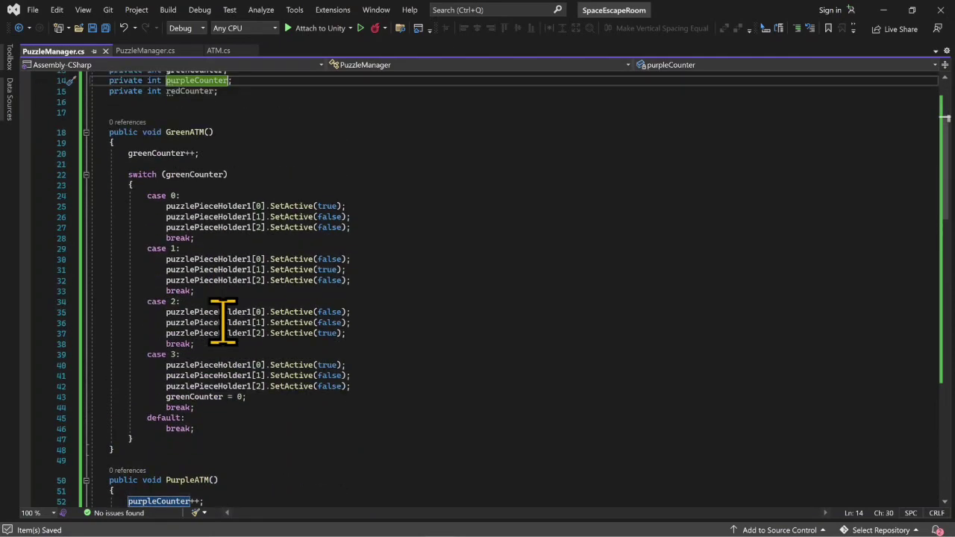
left_click(240, 153)
left_click(225, 81)
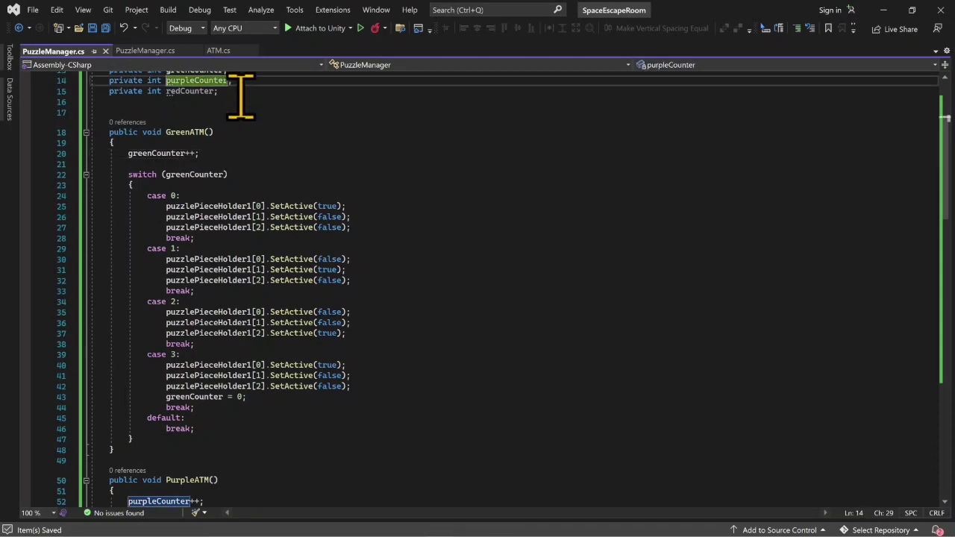
scroll(224, 238, "down", 4)
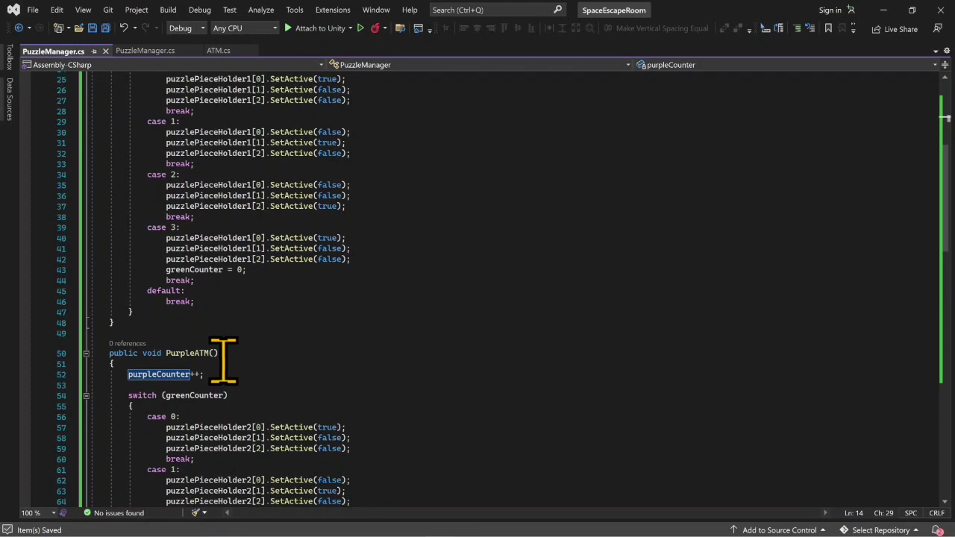
left_click(195, 396)
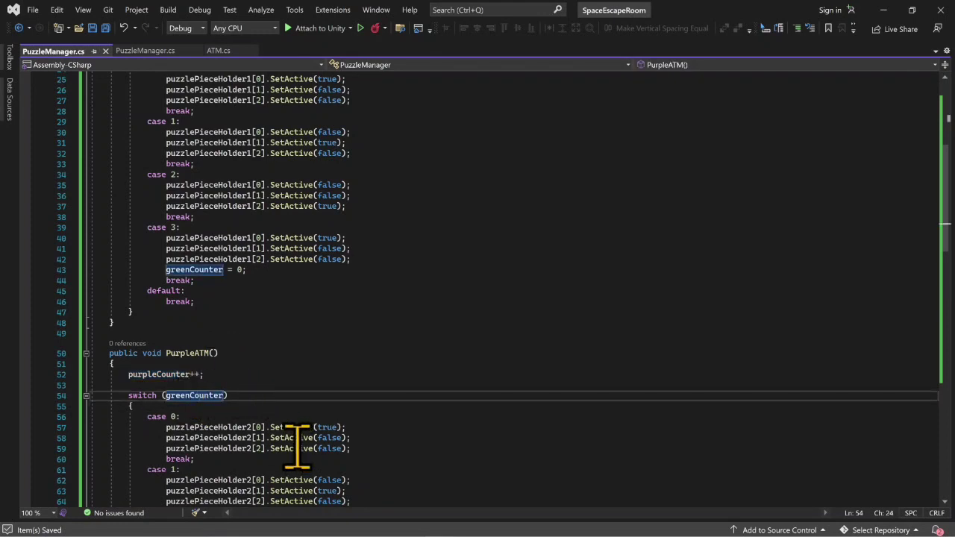
key("BackSpace")
key("BackSpace")
key("BackSpace")
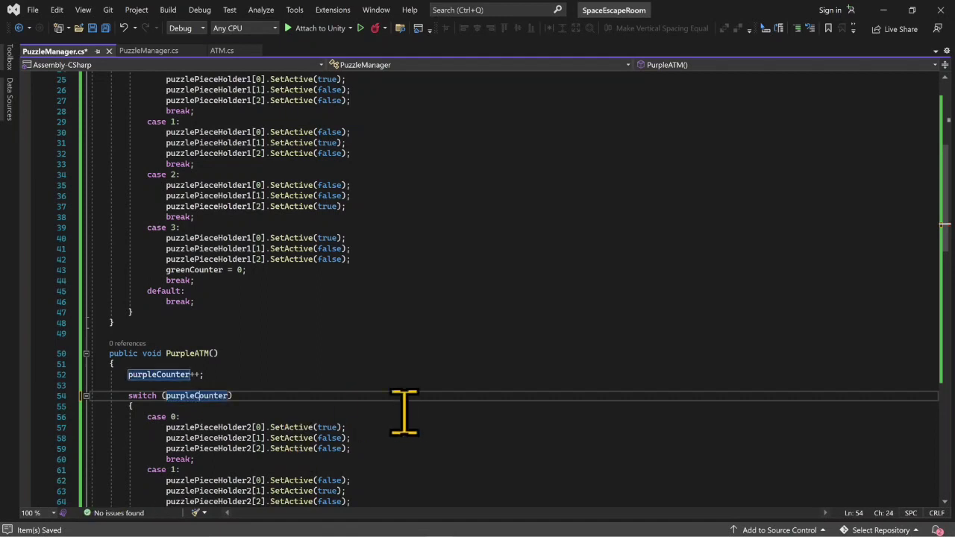
- Make the switch statement in RedATM() use redCounter and save the PuzzleManager script
scroll(335, 406, "down", 11)
left_click(197, 407)
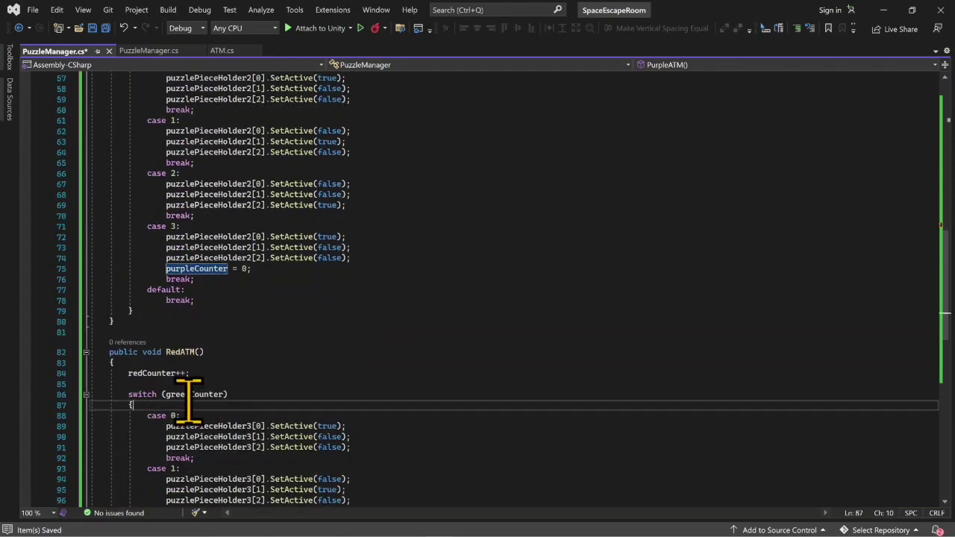
left_click(189, 394)
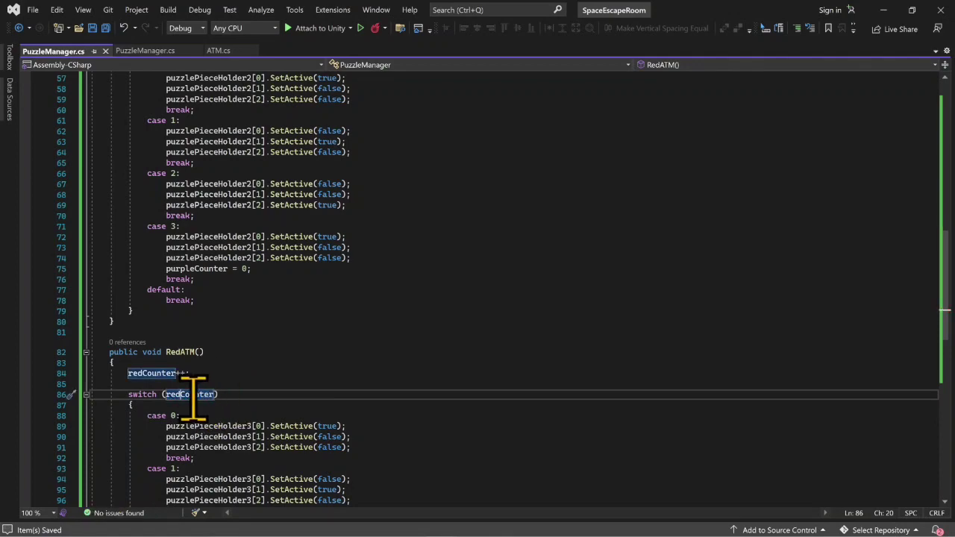
scroll(190, 398, "up", 4)
scroll(193, 399, "up", 7)
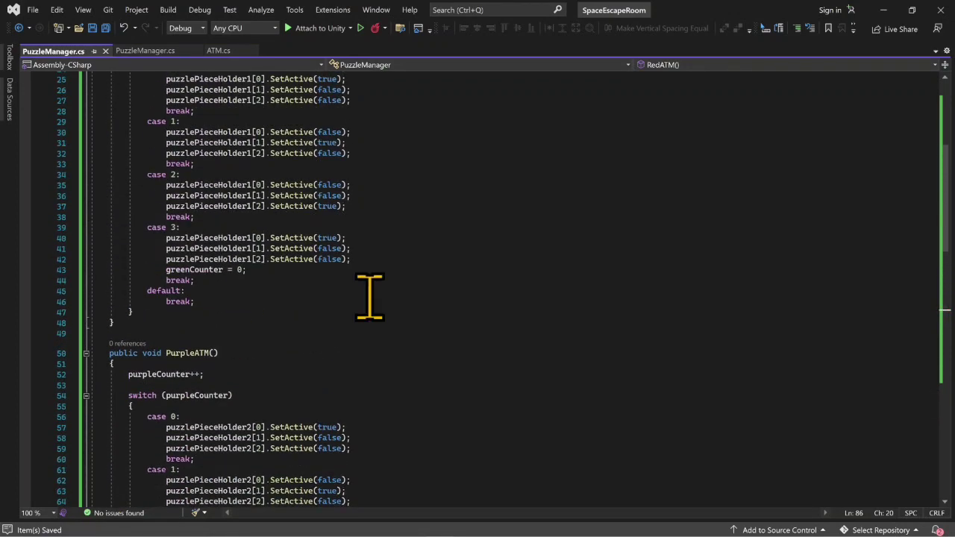
- Return to Unity and play-test the scene, using the ATMs to cycle the puzzle pieces above the door, and stop the game
left_click(883, 10)
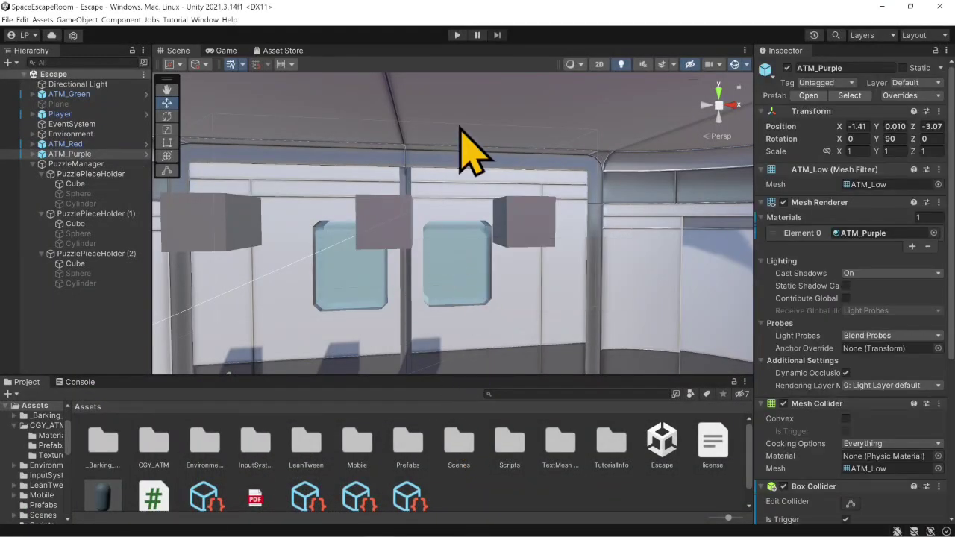
left_click(458, 36)
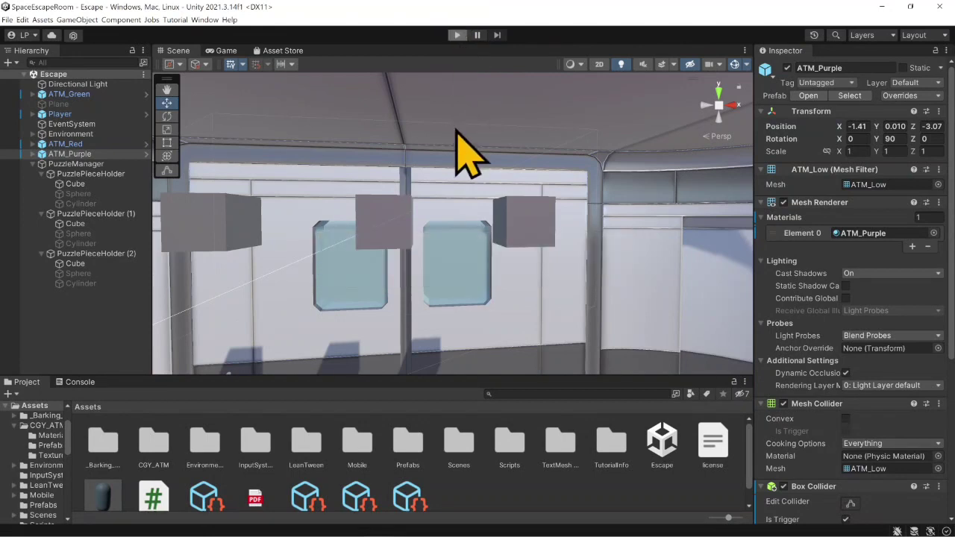
key("s")
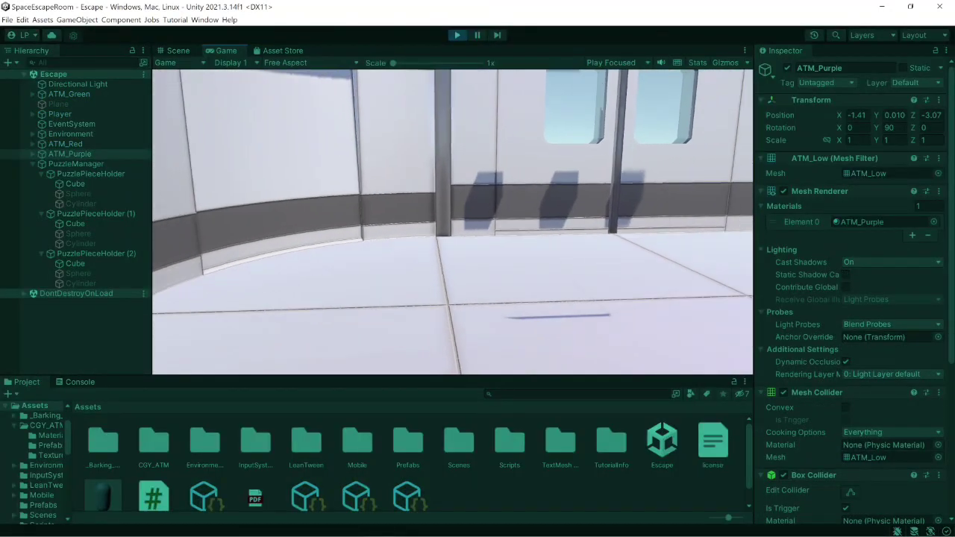
key("w")
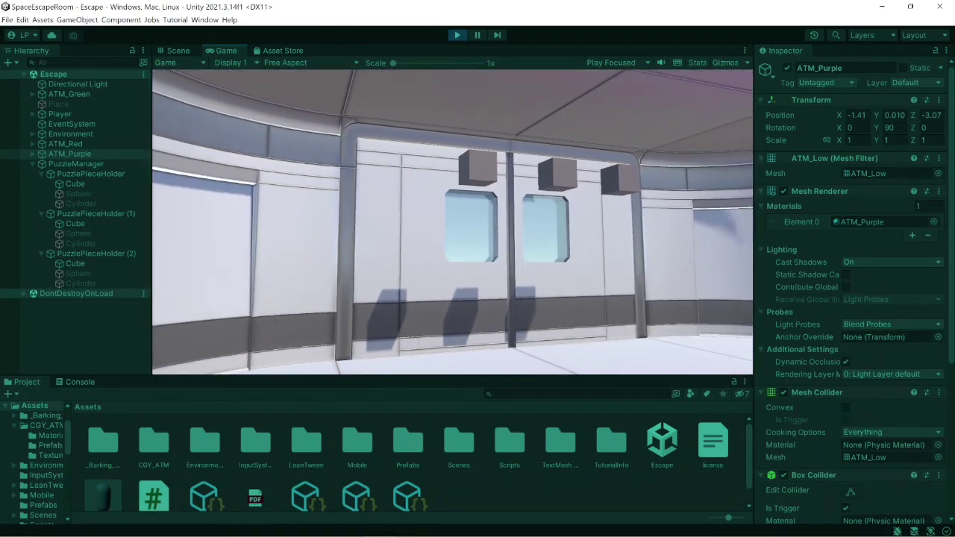
key("e")
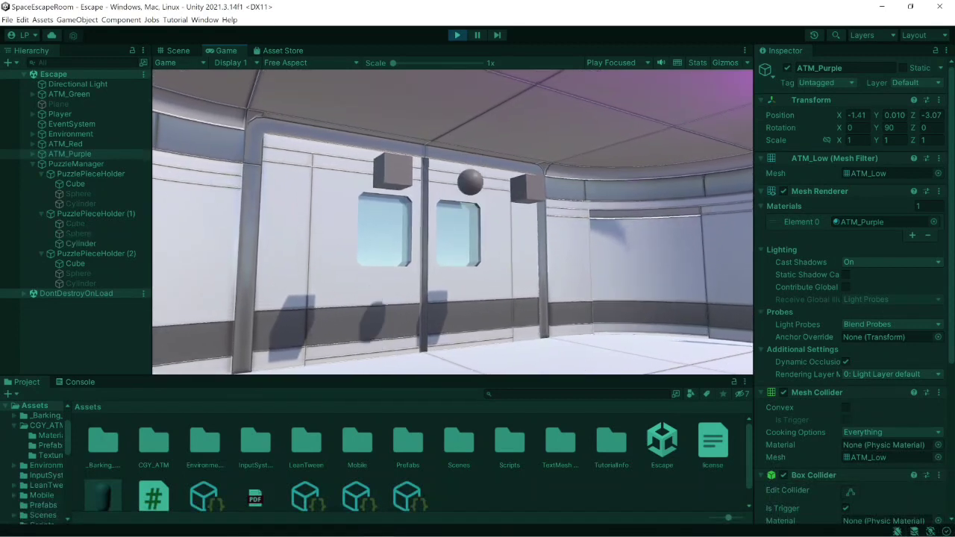
key("w")
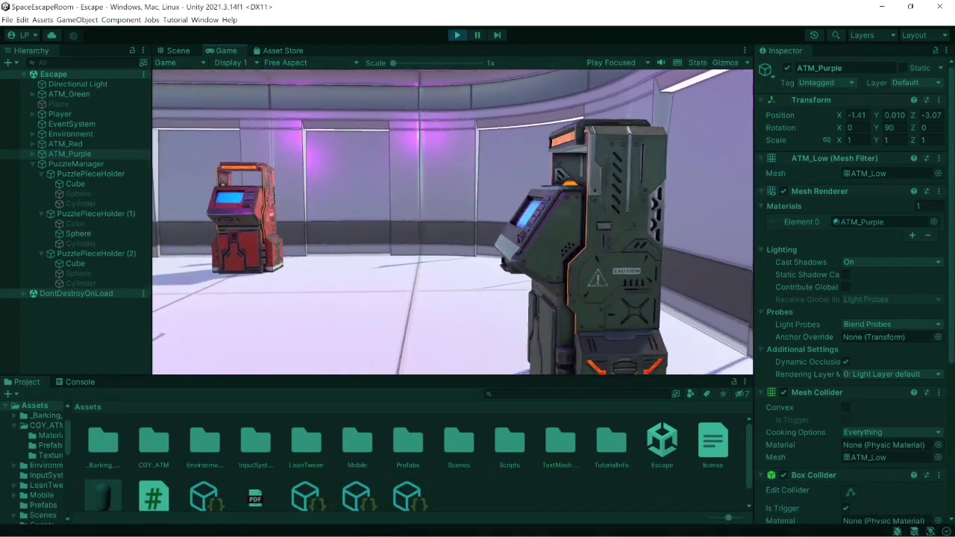
key("w")
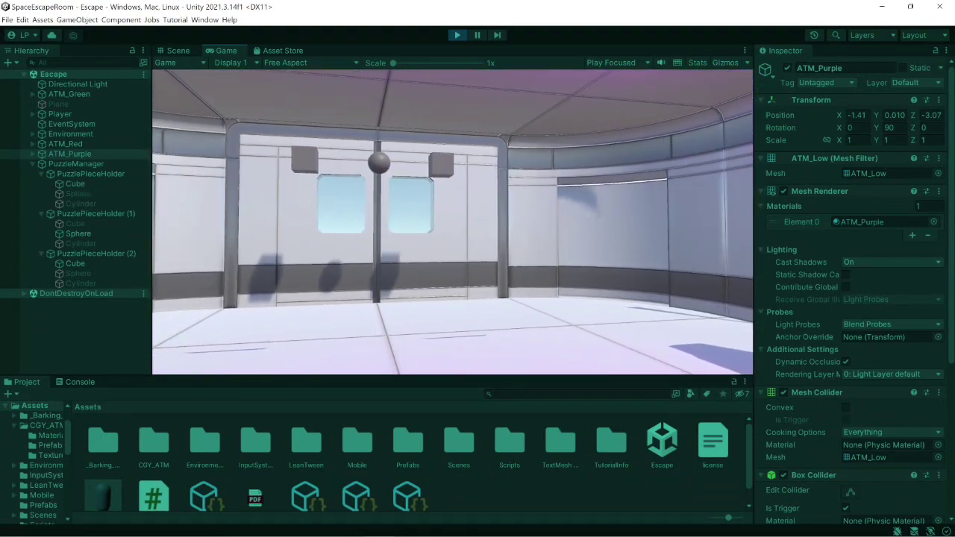
key("w")
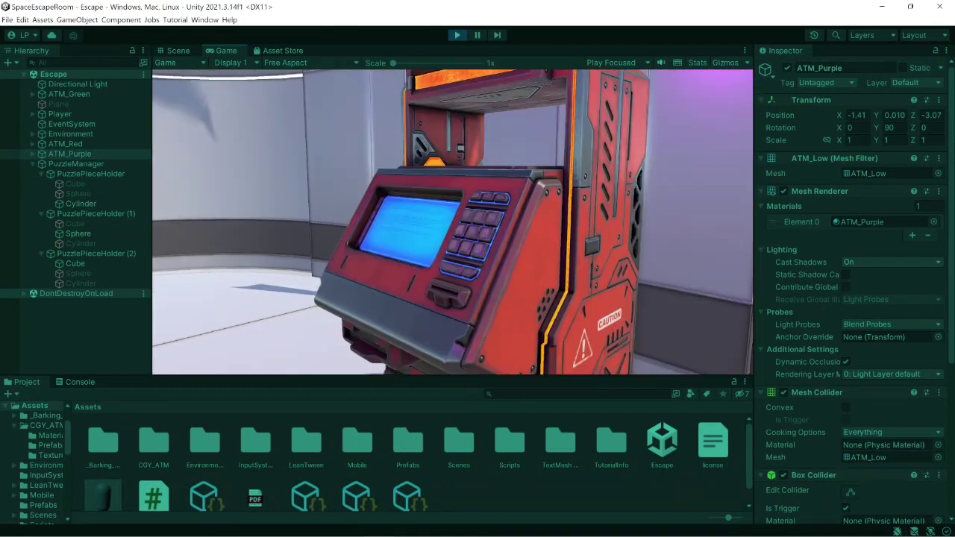
key("w")
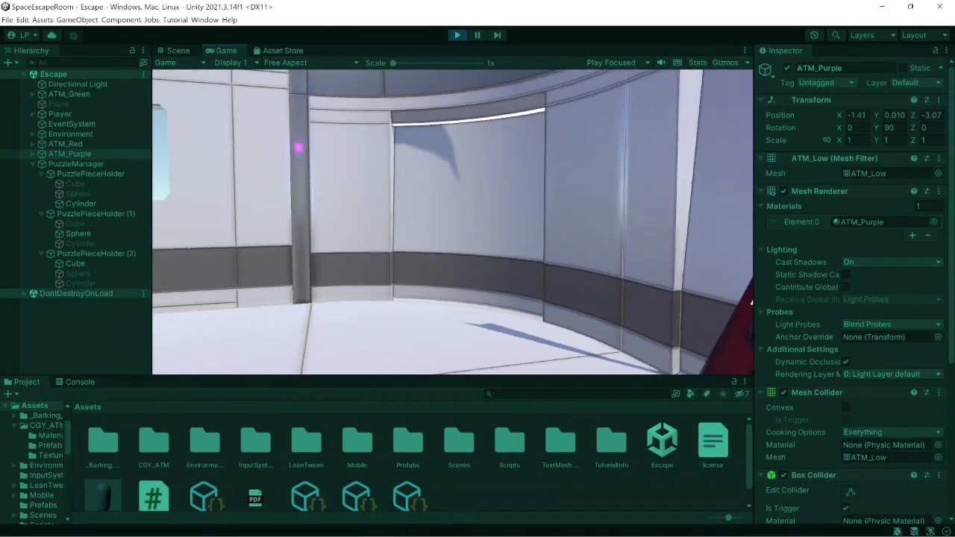
key("w")
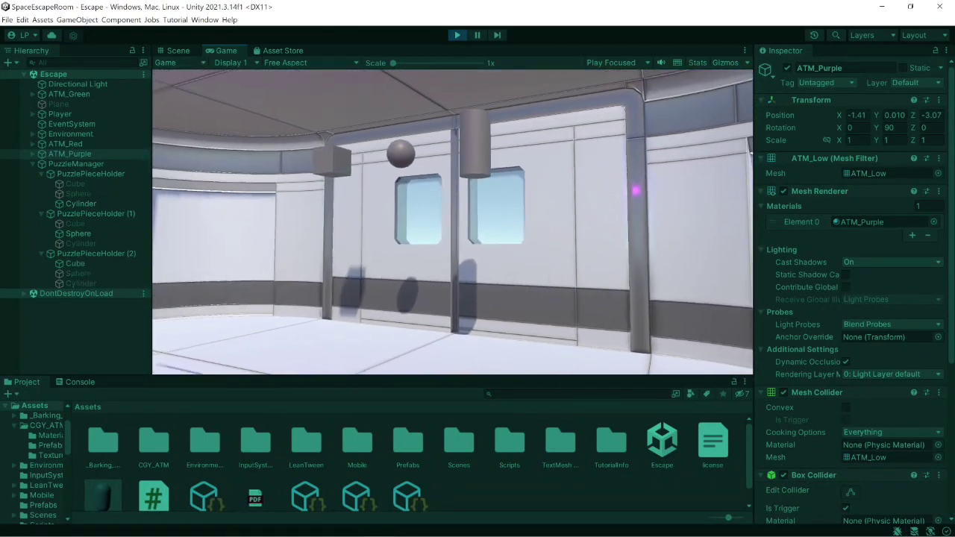
left_click(455, 35)
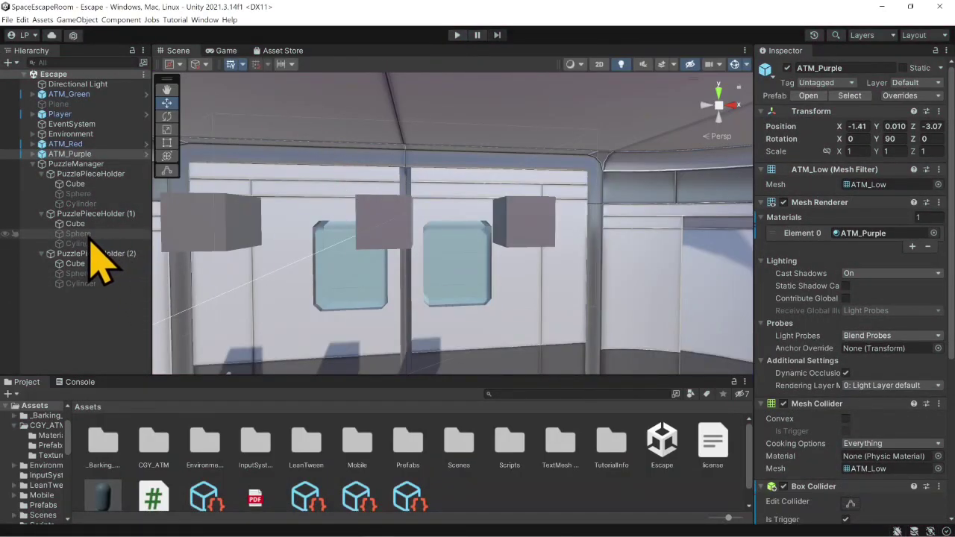
- Open the Escape Room FP sticky note and strike through the "Set up puzzle manager" task
mouse_move(429, 531)
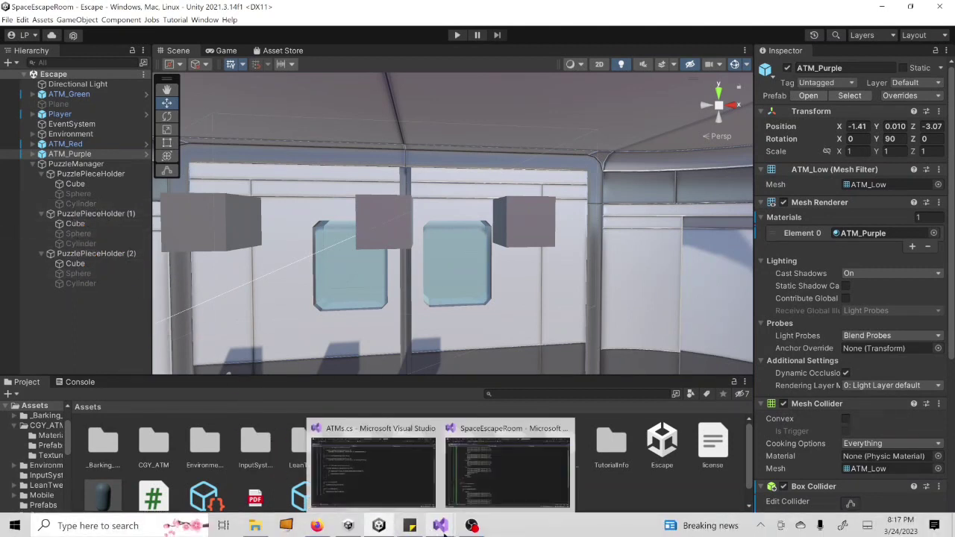
left_click(410, 525)
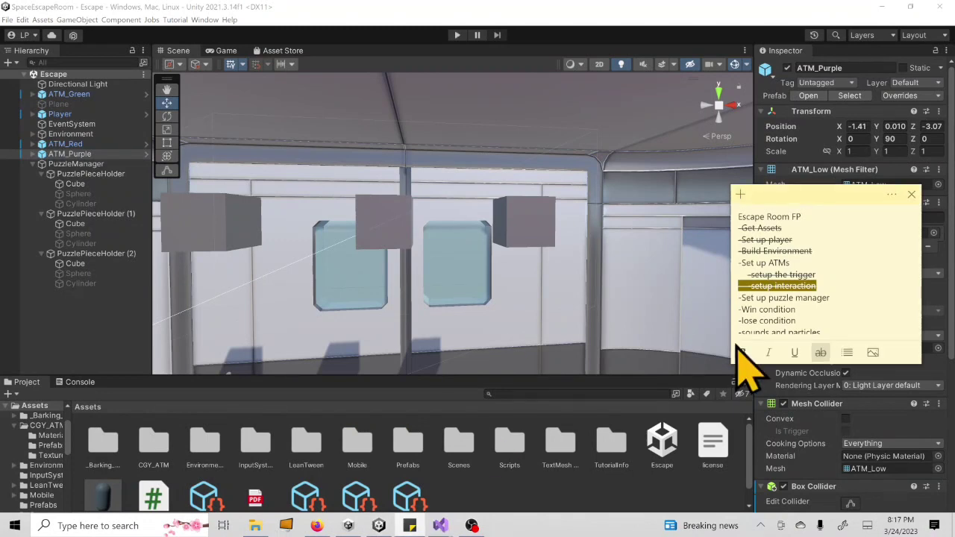
left_click_drag(830, 298, 737, 299)
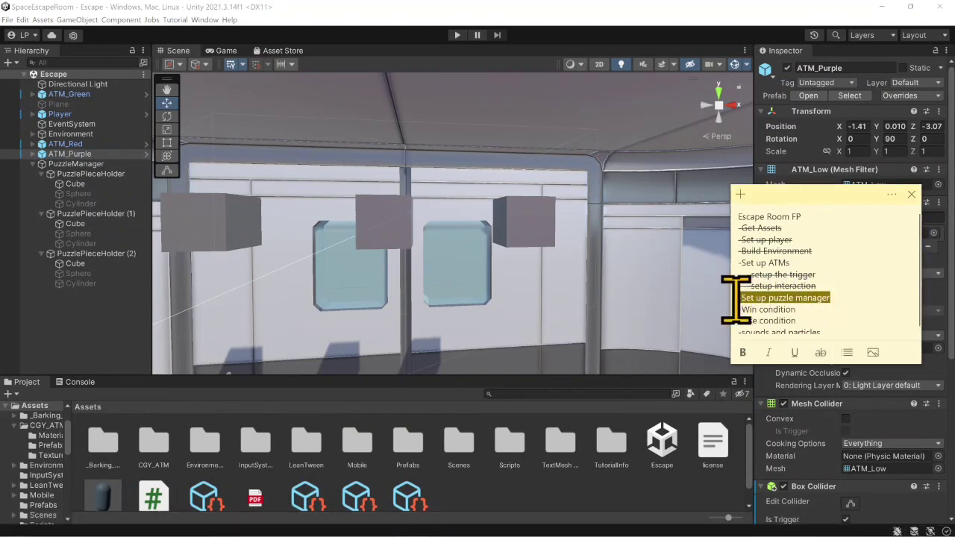
left_click(814, 352)
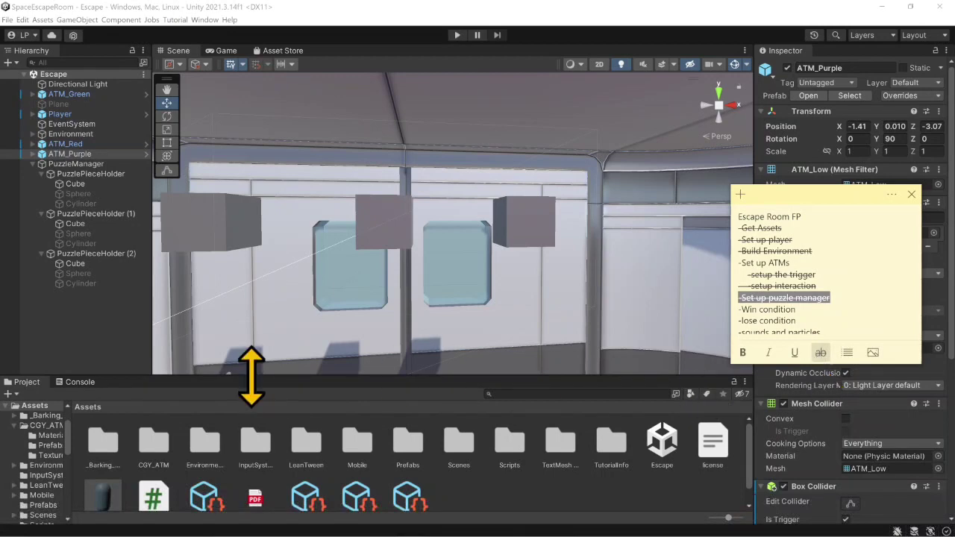
right_click_drag(391, 274, 422, 274)
middle_click_drag(413, 289, 426, 270)
right_click_drag(430, 296, 416, 290)
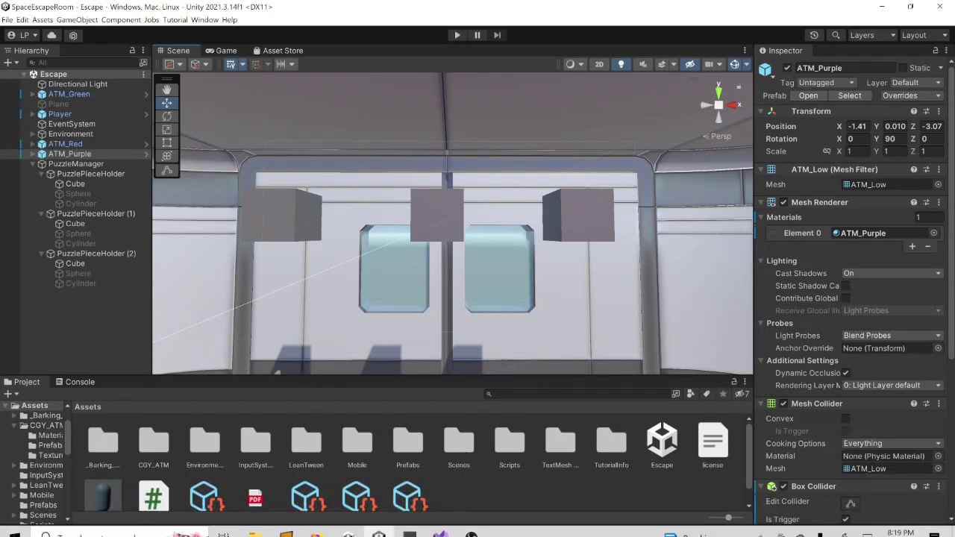
- Switch to the SpaceEscapeRoom window in Visual Studio and add an empty public void Winner() method below the counters in PuzzleManager.cs
mouse_move(442, 525)
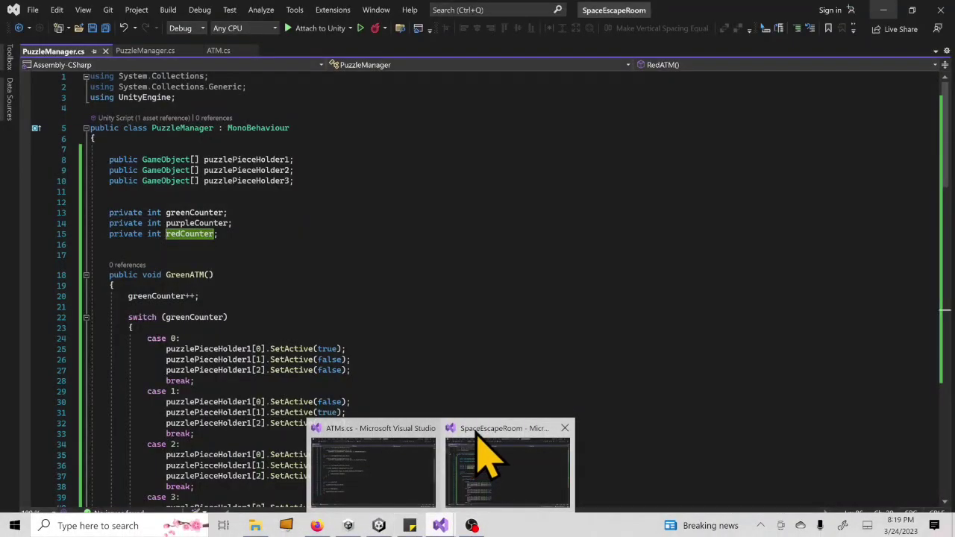
left_click(452, 454)
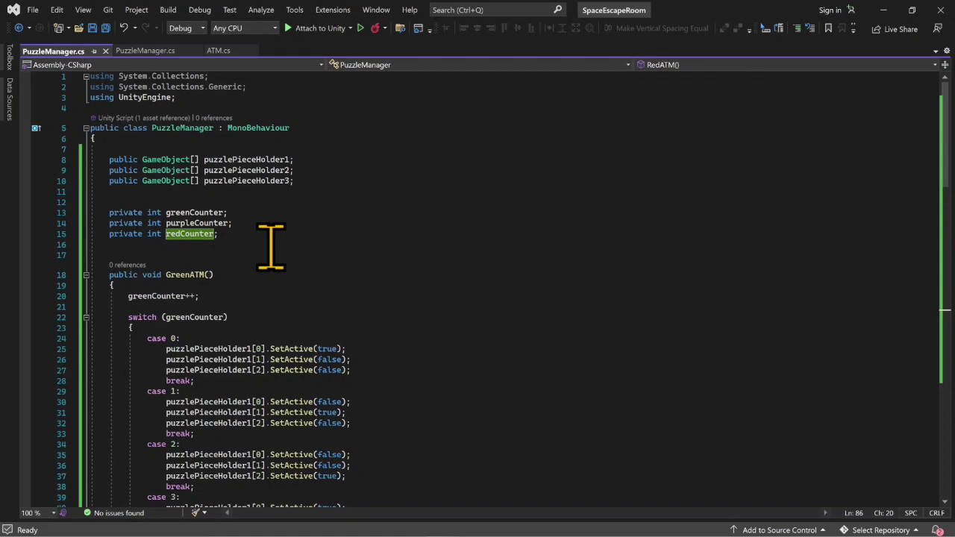
left_click(270, 244)
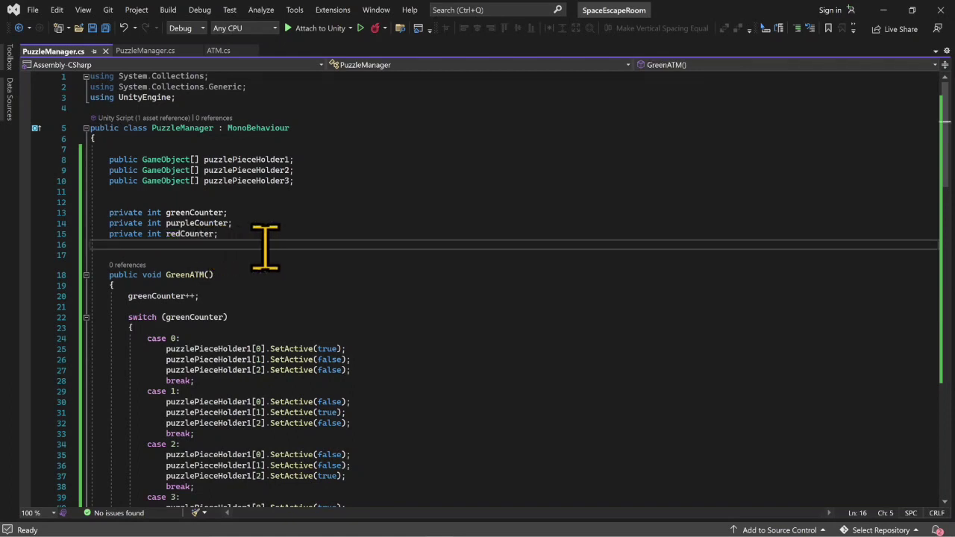
key("Return")
key("Return")
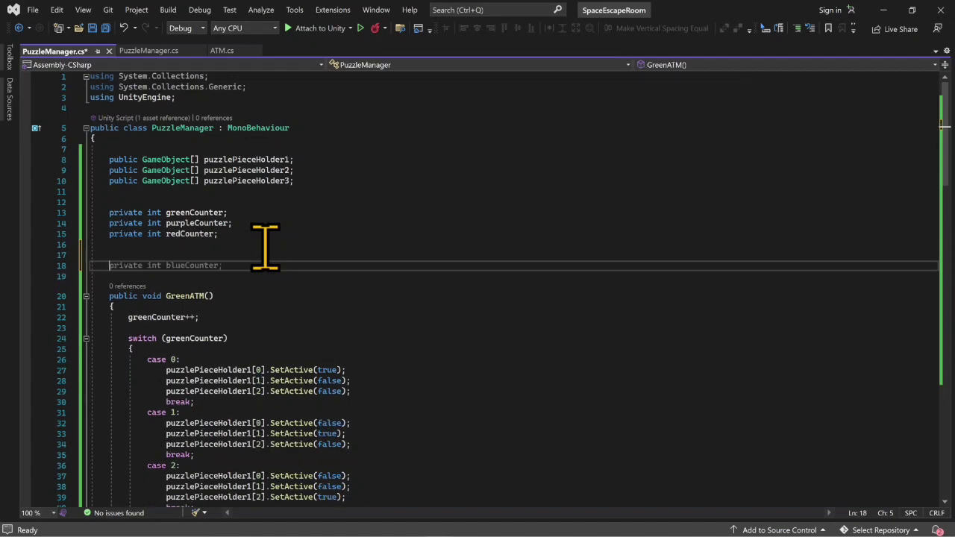
type("public void ")
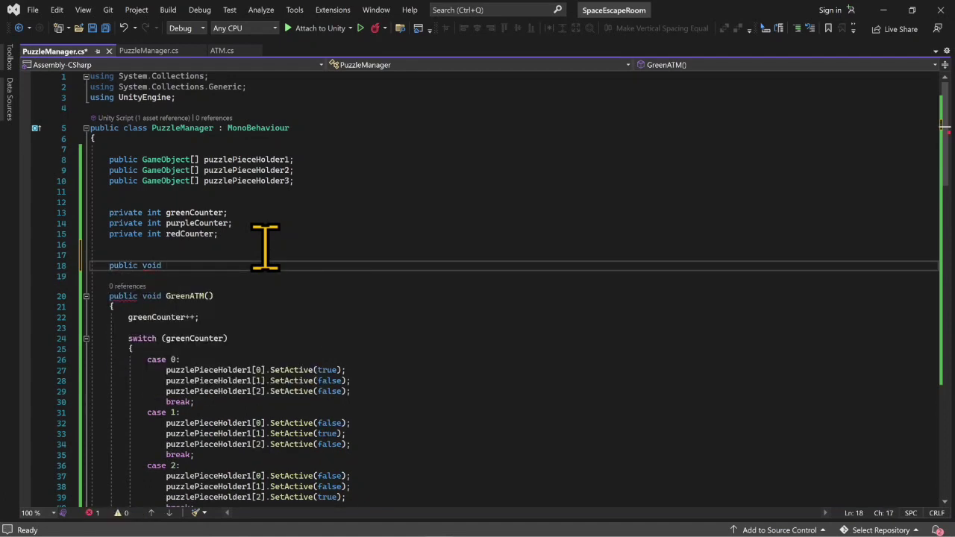
type("Winner()")
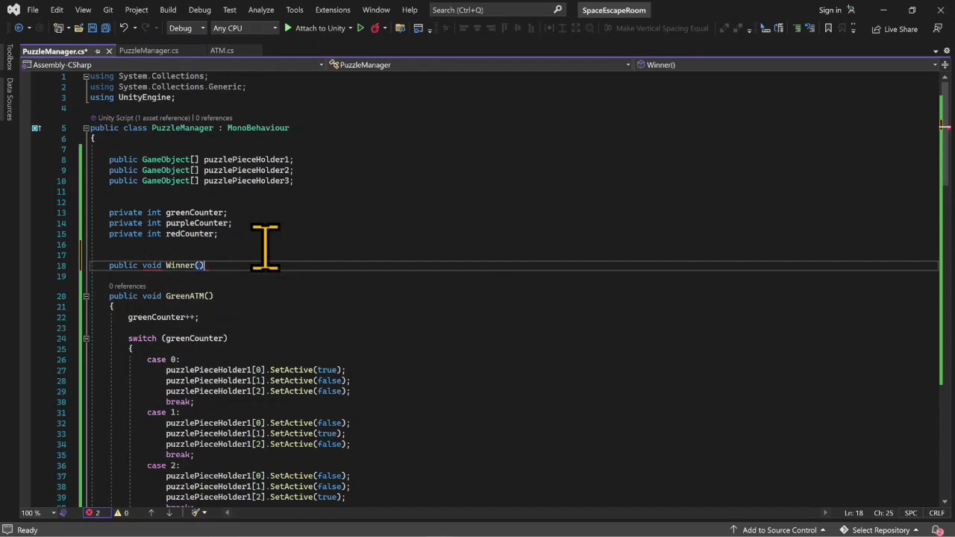
type("{")
key("Return")
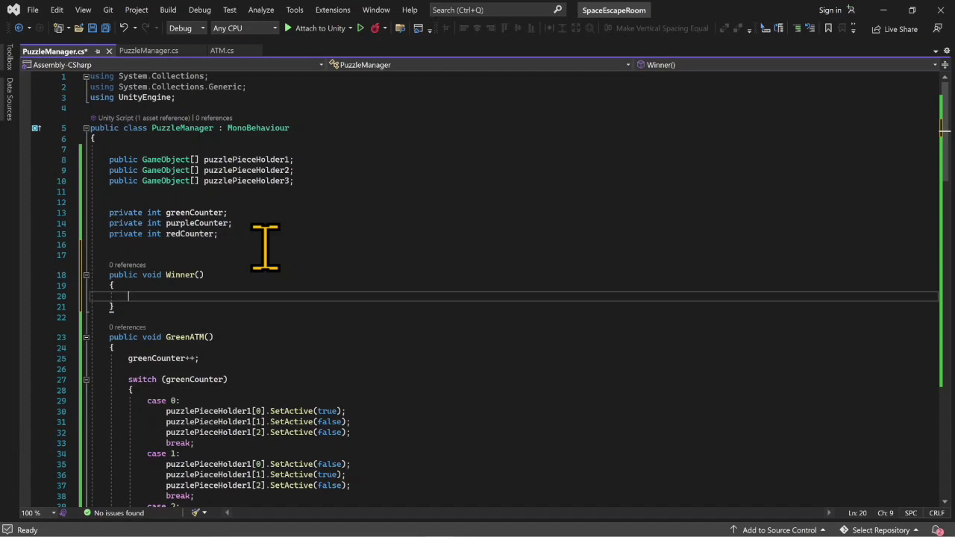
- Start an if statement inside Winner() whose condition begins with puzzlePieceHolder1[0]
type("if (")
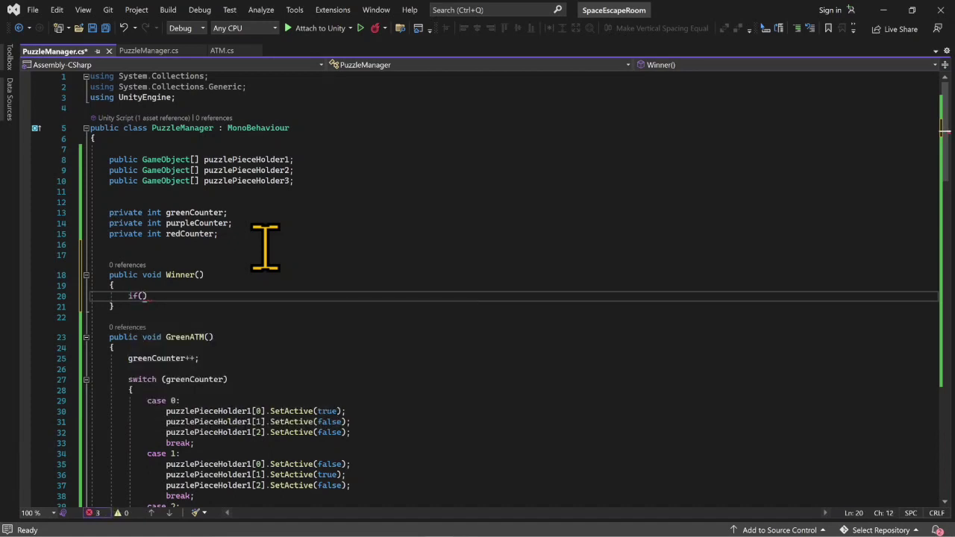
type("puzzlePieceHolder1")
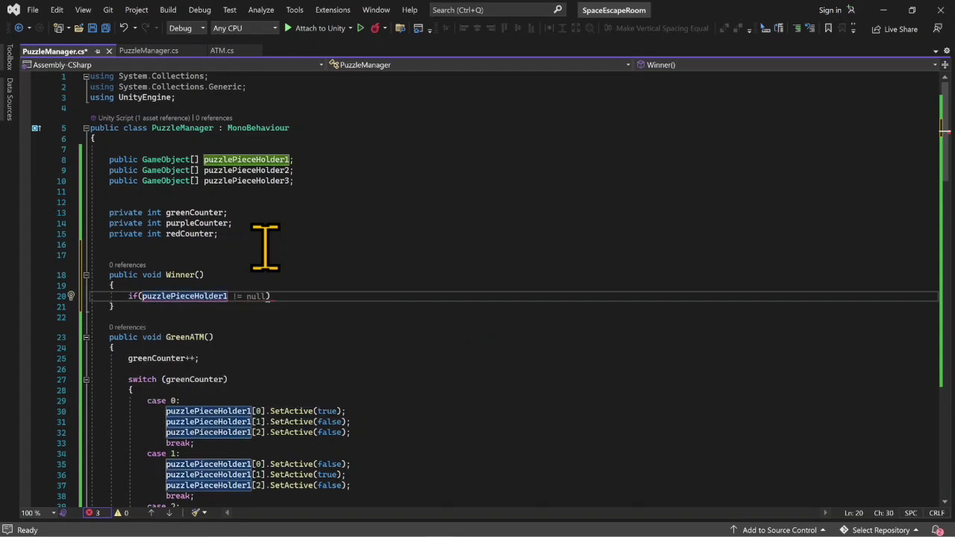
type("[")
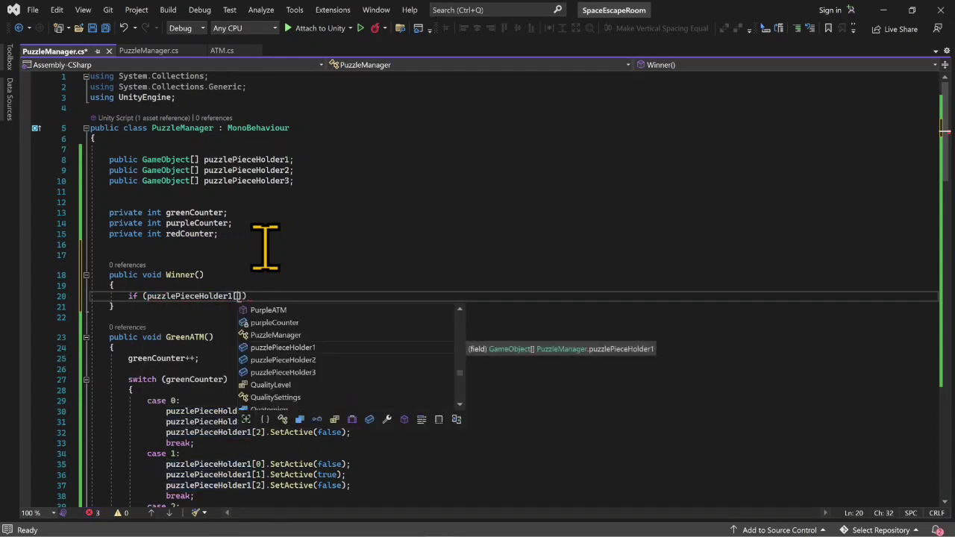
type("0")
type("].is")
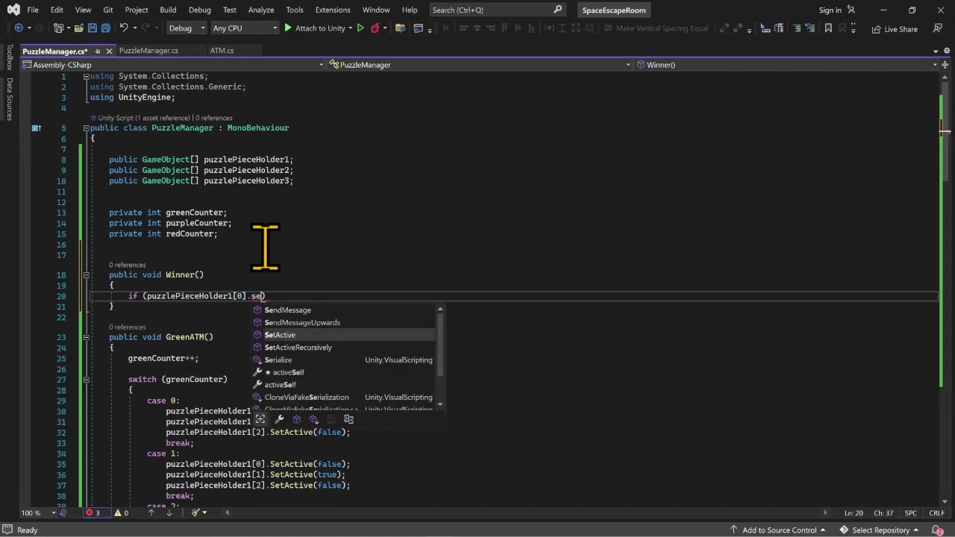
key("BackSpace")
type("is")
type("acti")
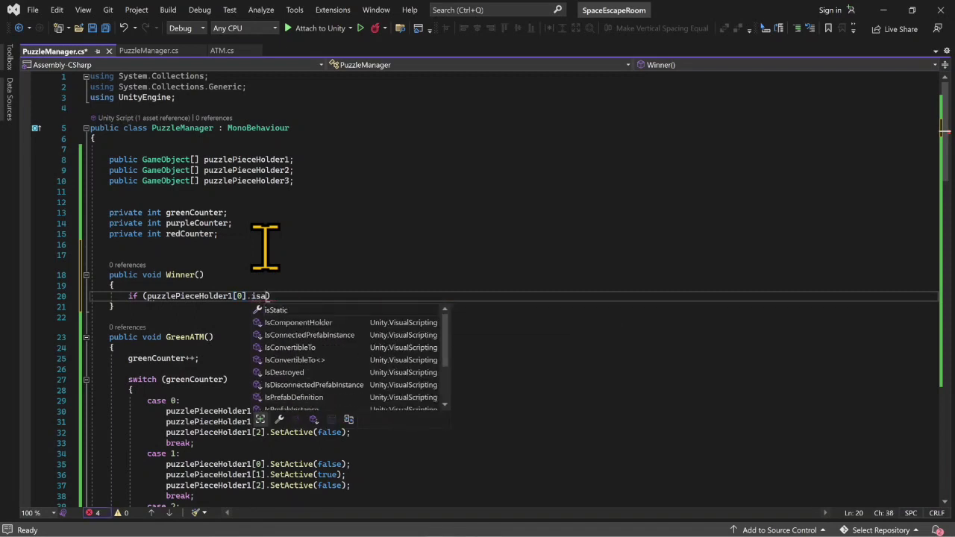
key("BackSpace")
key("BackSpace")
key("BackSpace")
key("BackSpace")
key("BackSpace")
key("BackSpace")
key("BackSpace")
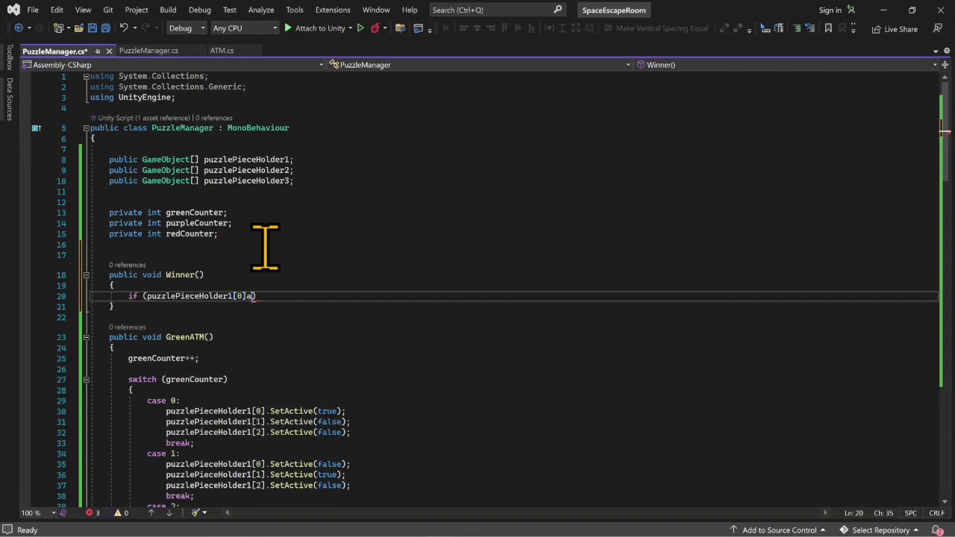
- Make the if condition check puzzlePieceHolder1[0].activeInHierarchy && puzzlePieceHolder2[0].activeInHierarchy
type(".ac")
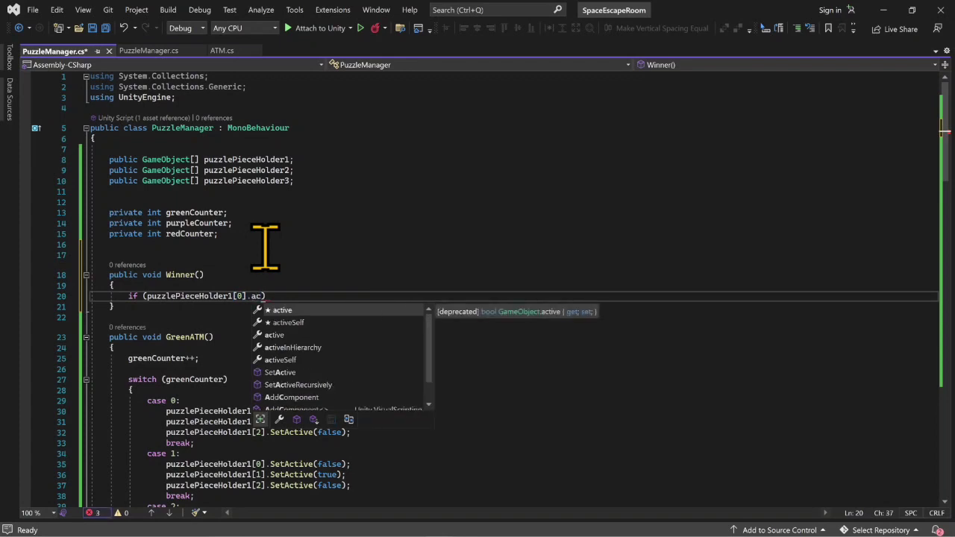
key("Down")
key("Down")
key("Down")
key("Tab")
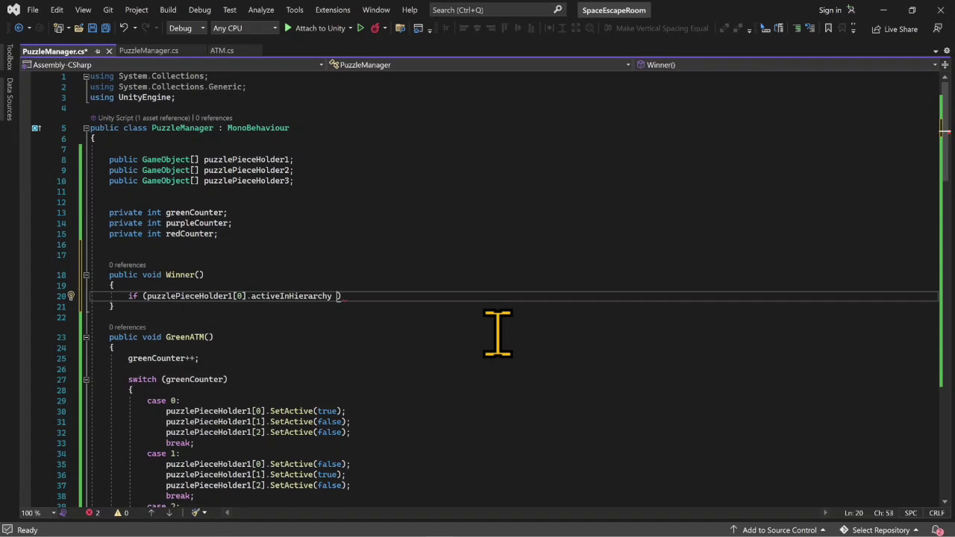
type("&&")
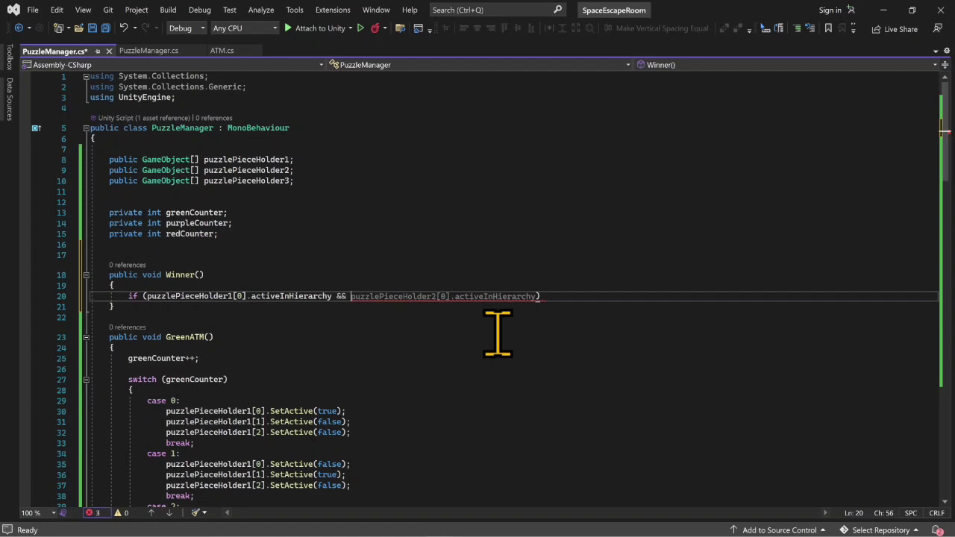
key("Tab")
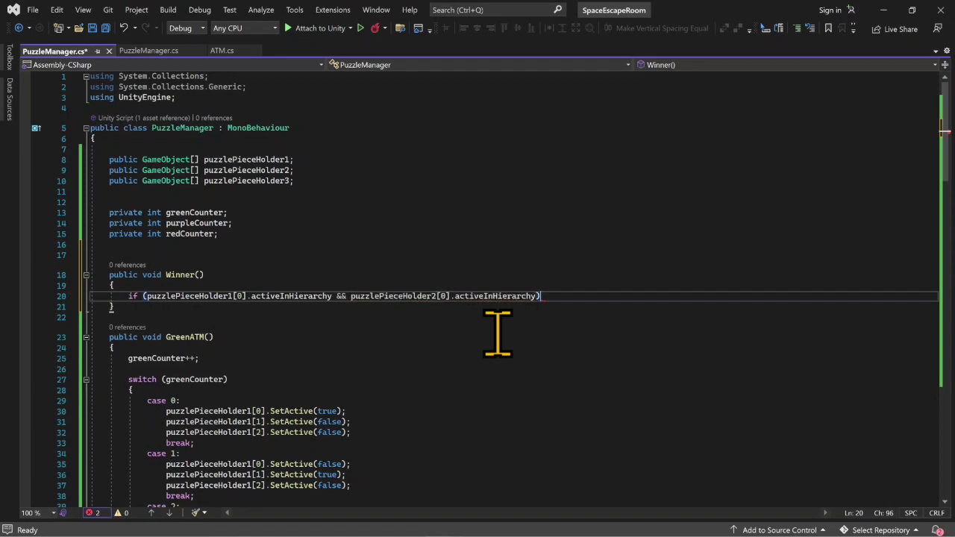
- Extend the if condition inside its closing parenthesis with && puzzlePieceHolder3
key("Left")
key("Left")
type("&& pu")
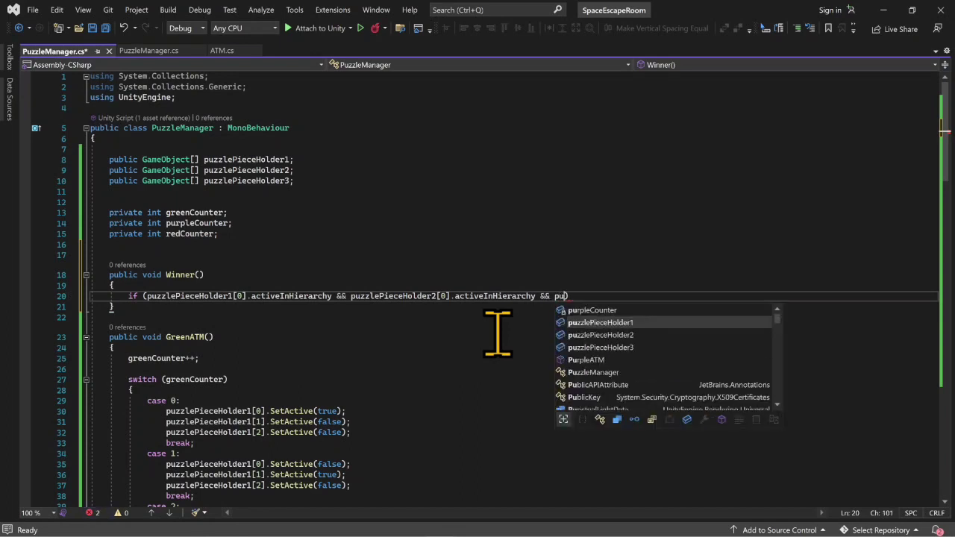
key("Down")
key("Down")
key("Down")
key("Tab")
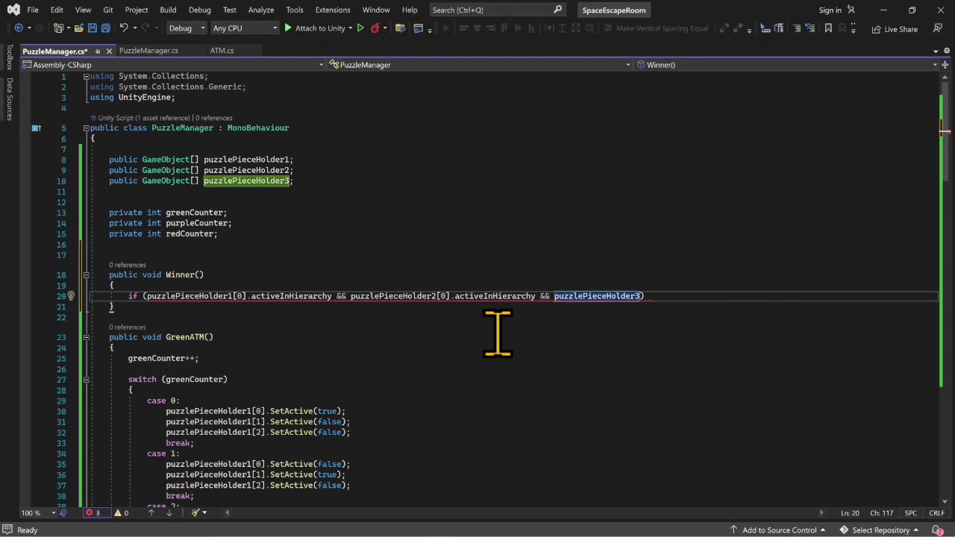
type("{0")
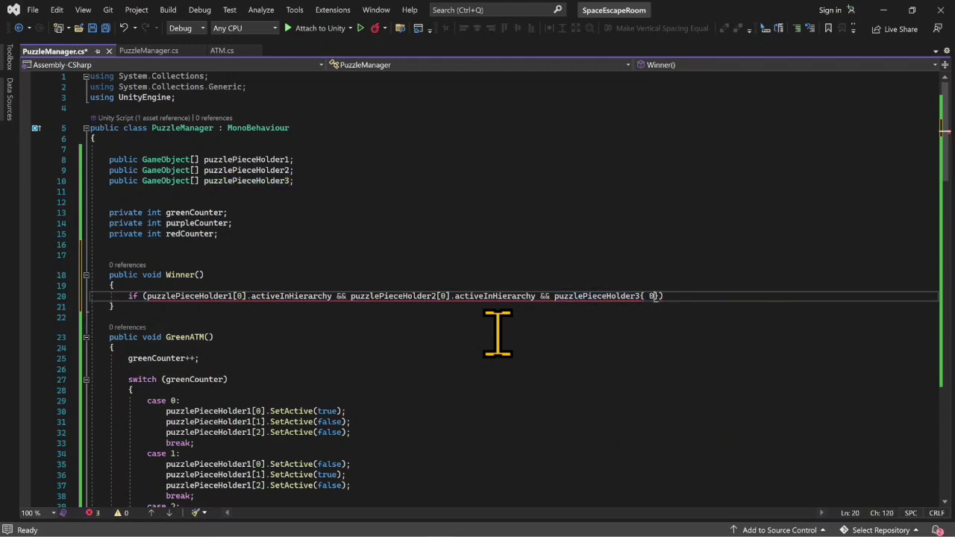
key("BackSpace")
key("BackSpace")
key("BackSpace")
- Complete the third check as puzzlePieceHolder3[0].activeInHierarchy and add an empty braced body to the if statement
type("[0].act")
key("Down")
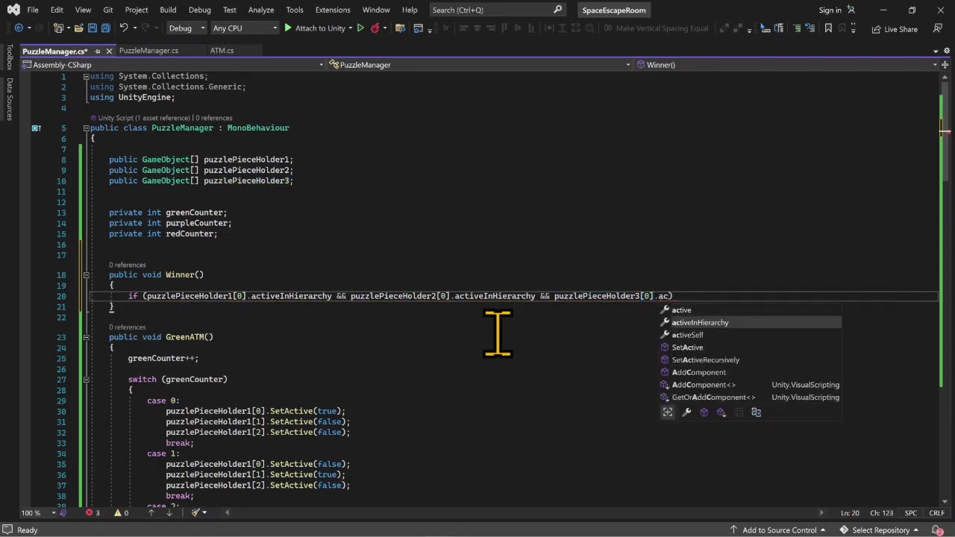
key("Tab")
type(")")
key("Return")
type("{")
key("Return")
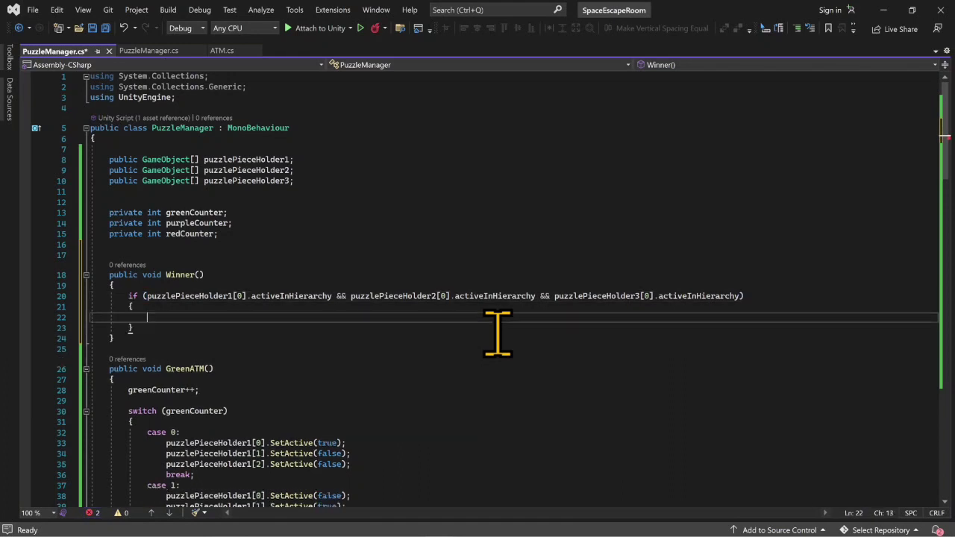
- Log "You win!!" with Debug.Log inside the if body and save the PuzzleManager script
type("de")
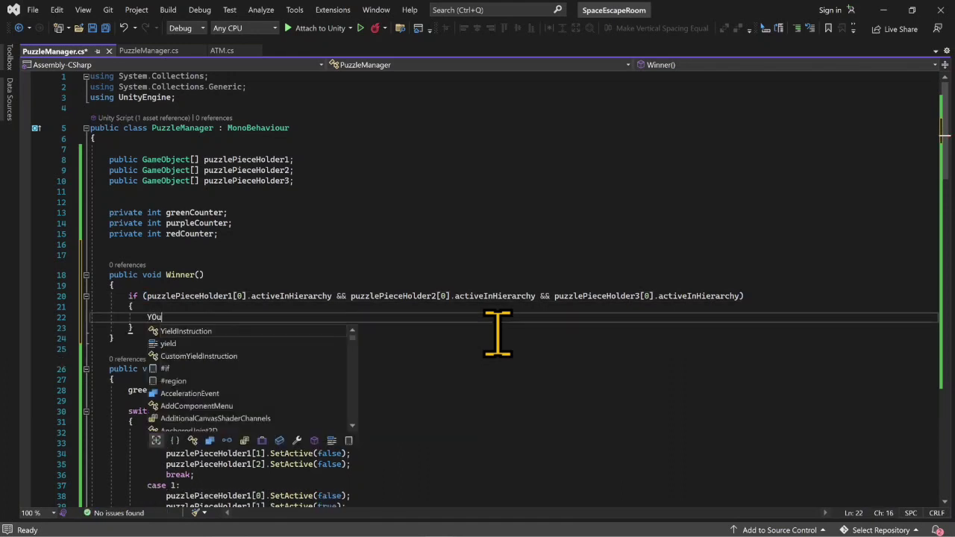
type("bu")
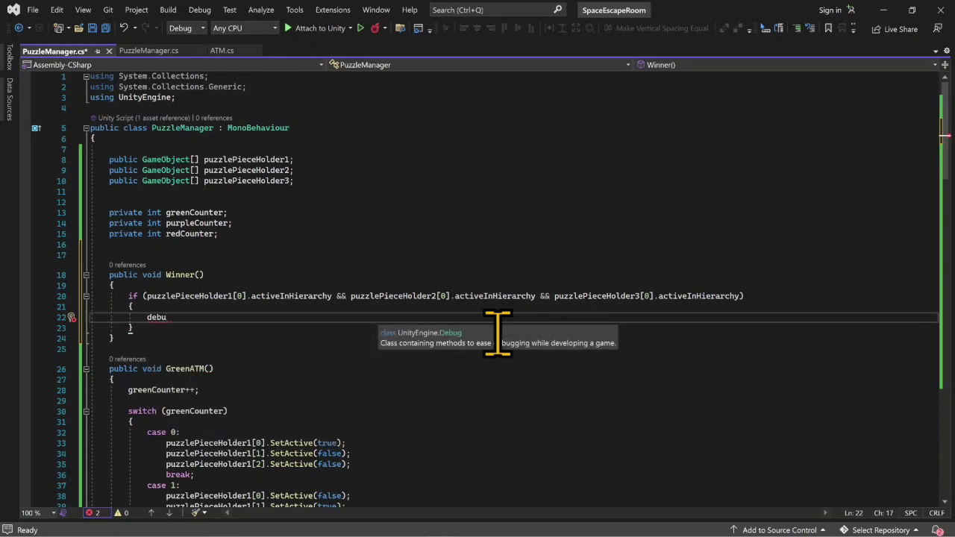
type(".Log")
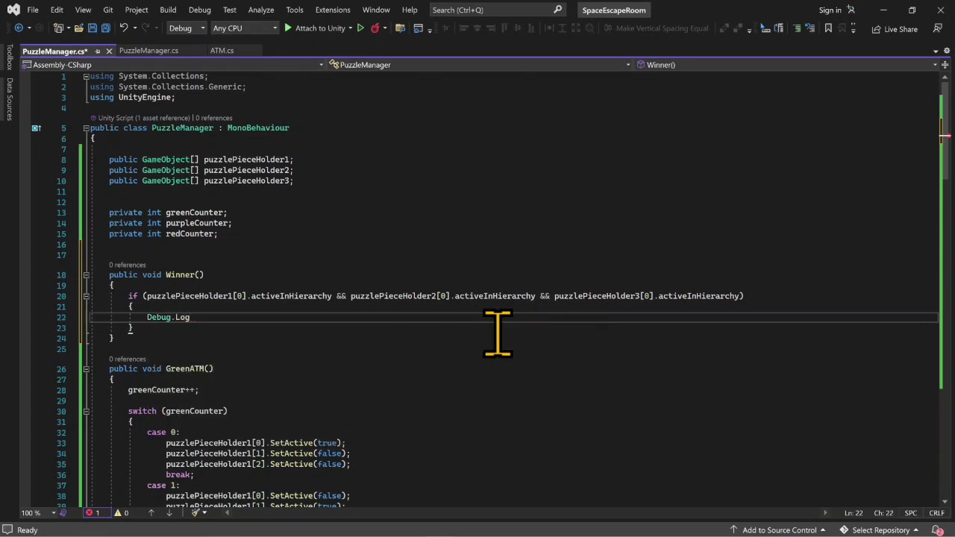
type("(\"You w")
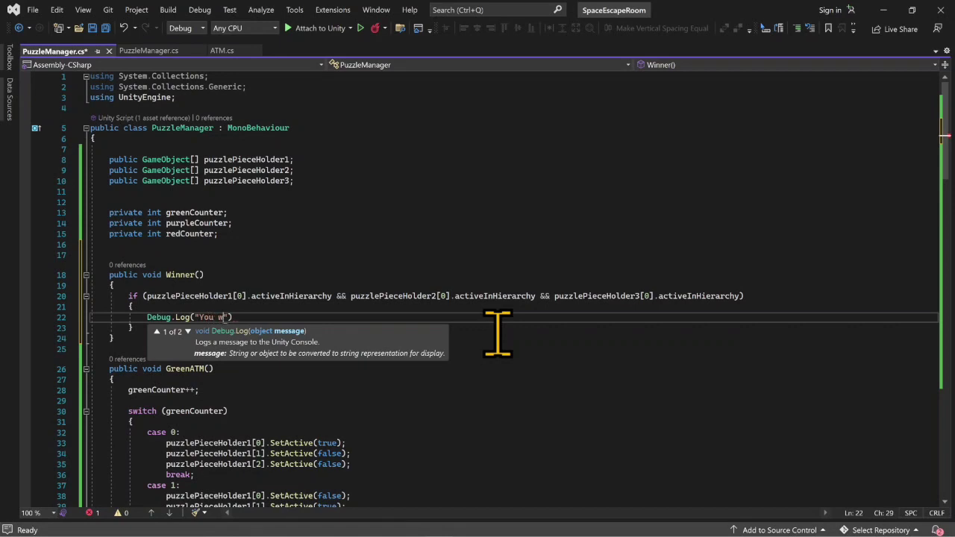
type("ing")
key("BackSpace")
type("!!")
key("End")
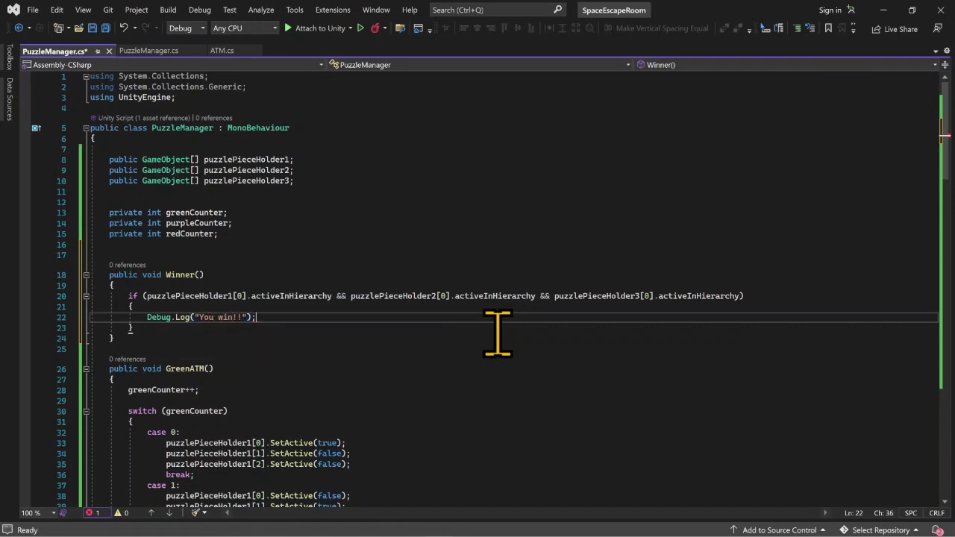
type(";")
key("ctrl+s")
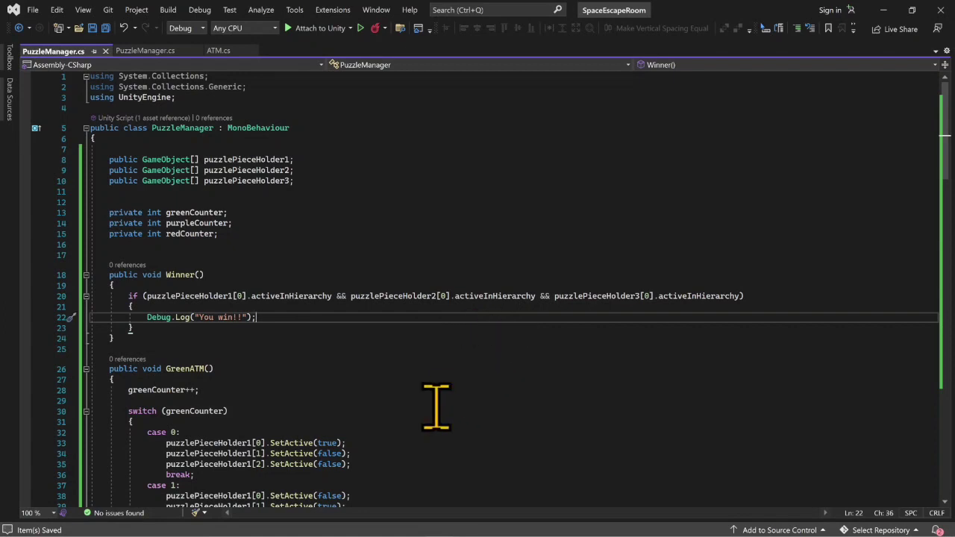
- Change the index in the second check of the Winner() condition so it reads puzzlePieceHolder2[1].activeInHierarchy
scroll(435, 407, "down", 4)
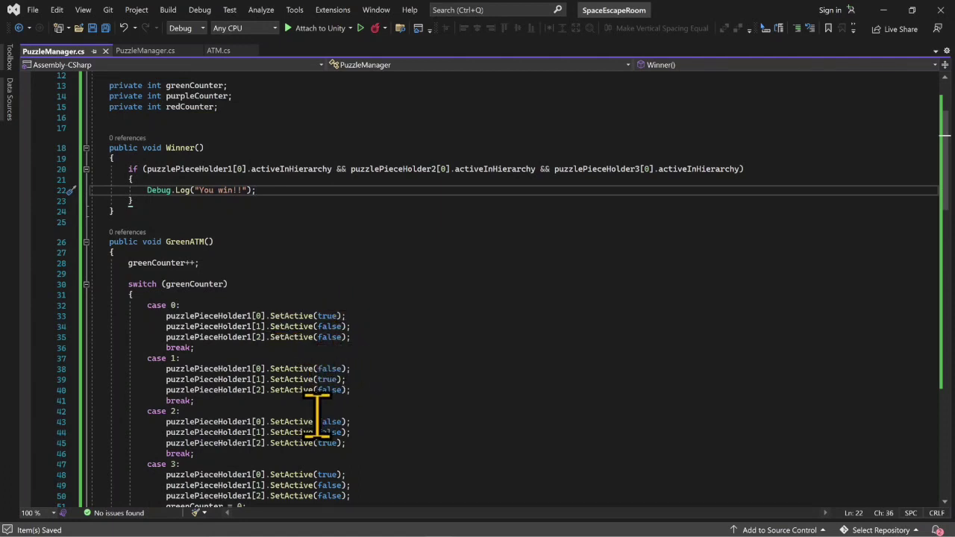
scroll(317, 414, "up", 2)
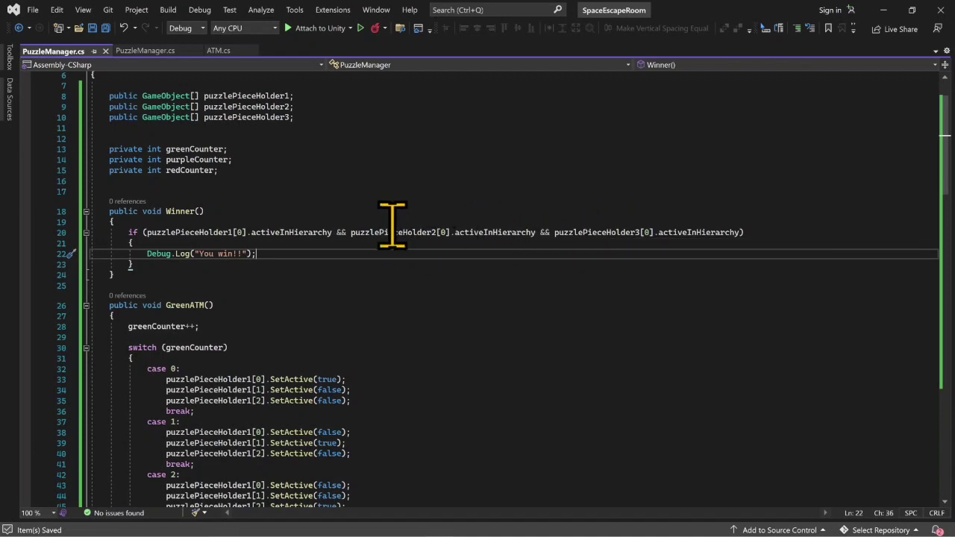
left_click(240, 232)
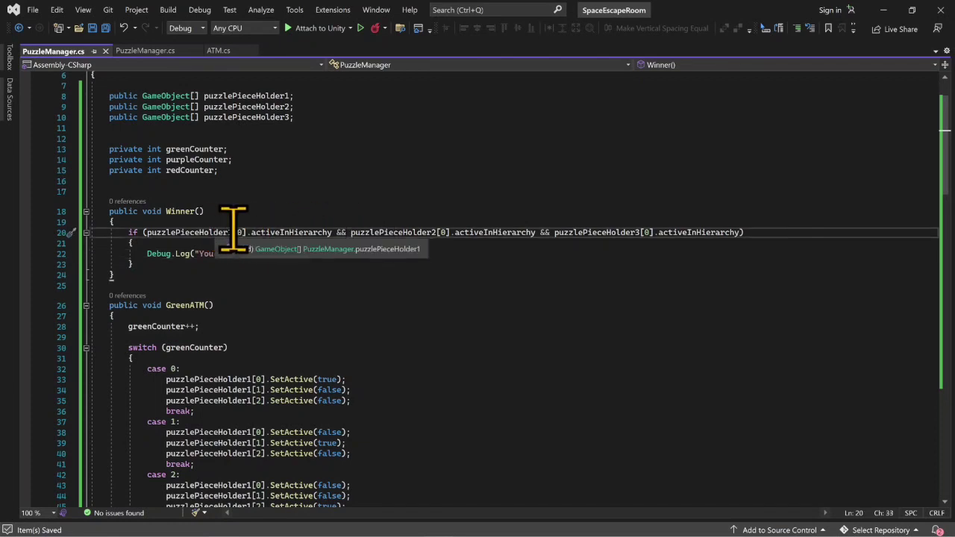
left_click(447, 232)
key("Delete")
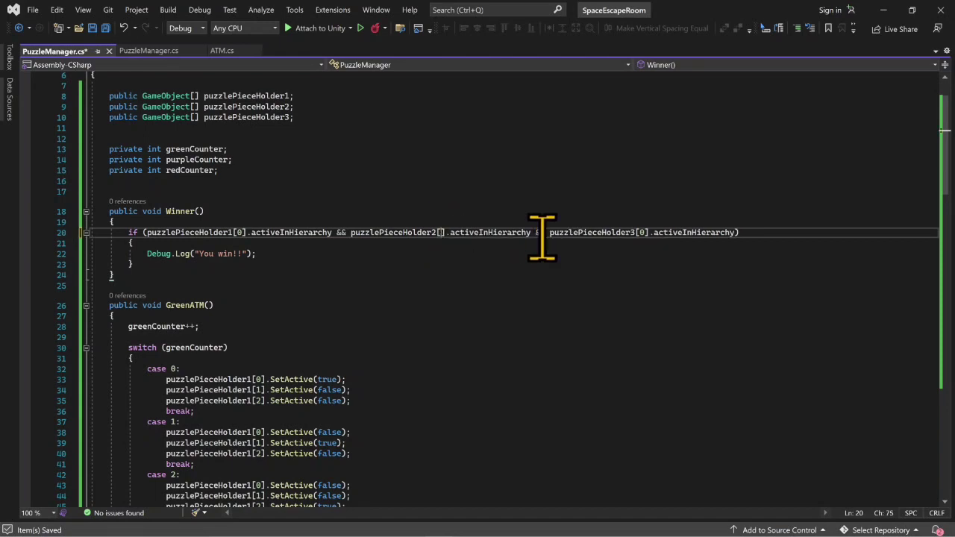
type("1")
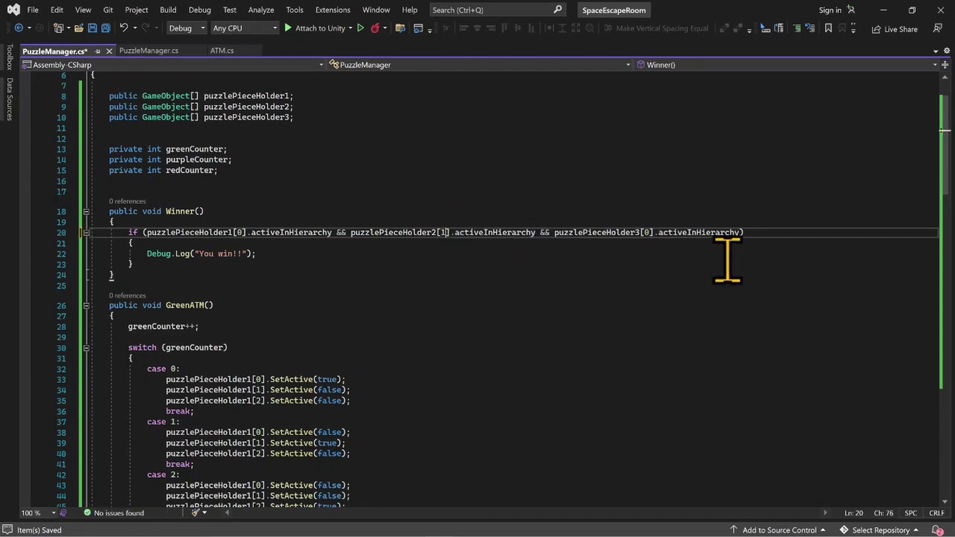
- Change the third check of the Winner() condition to puzzlePieceHolder3[2].activeInHierarchy and save the script
left_click(647, 233)
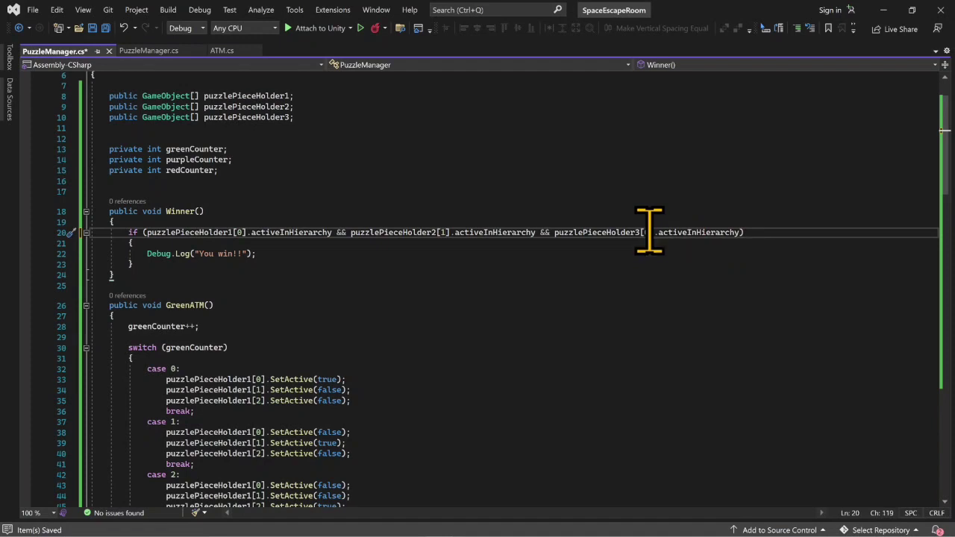
key("BackSpace")
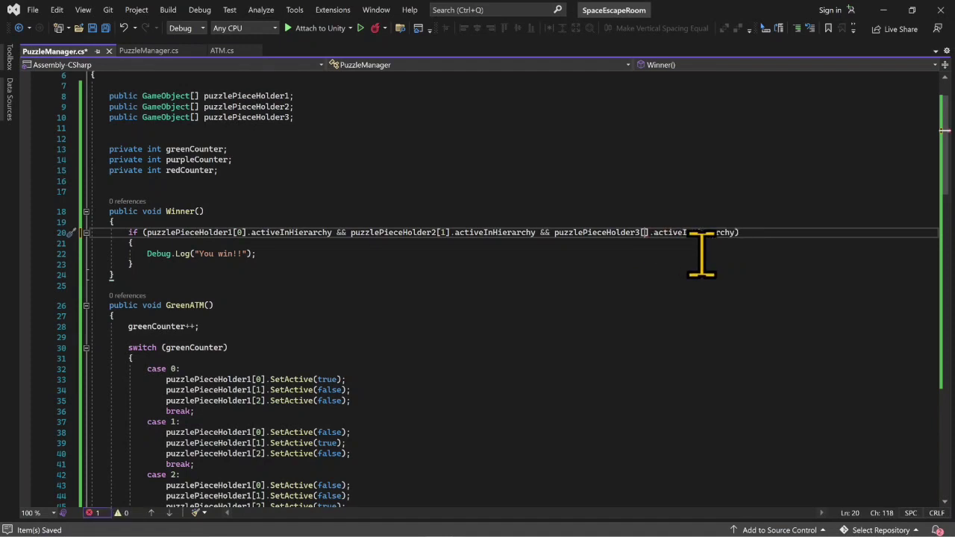
type("2")
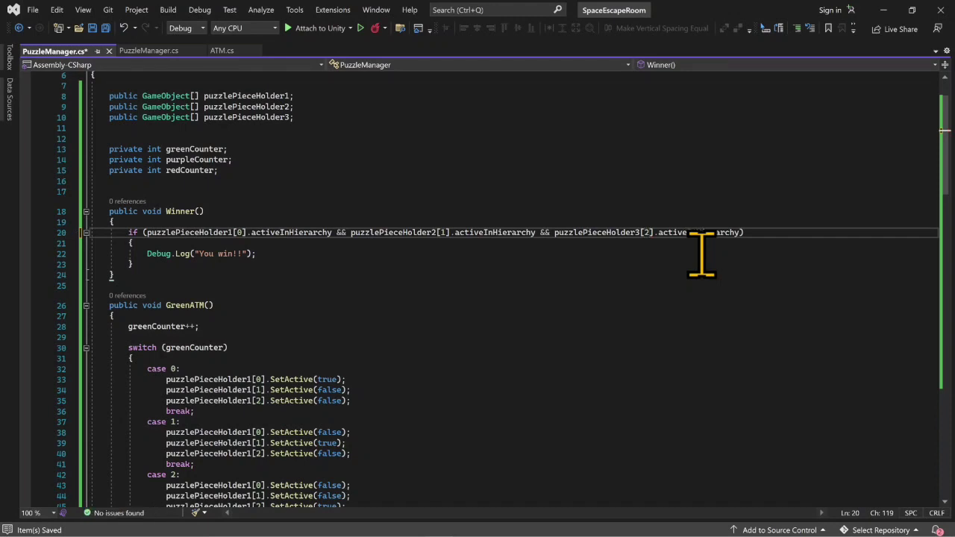
key("ctrl+s")
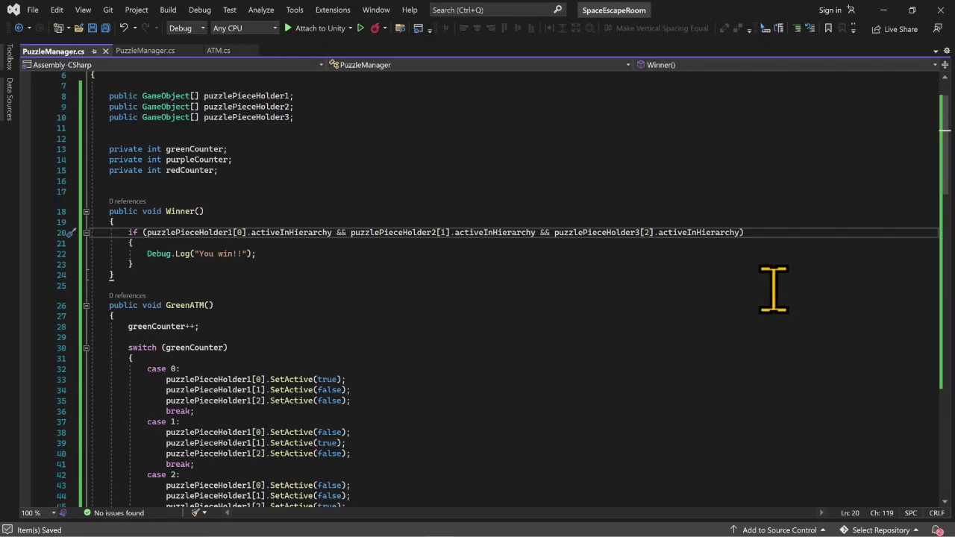
- Review the Winner() condition's array indices against the switch cases in the GreenATM() method
scroll(224, 306, "down", 2)
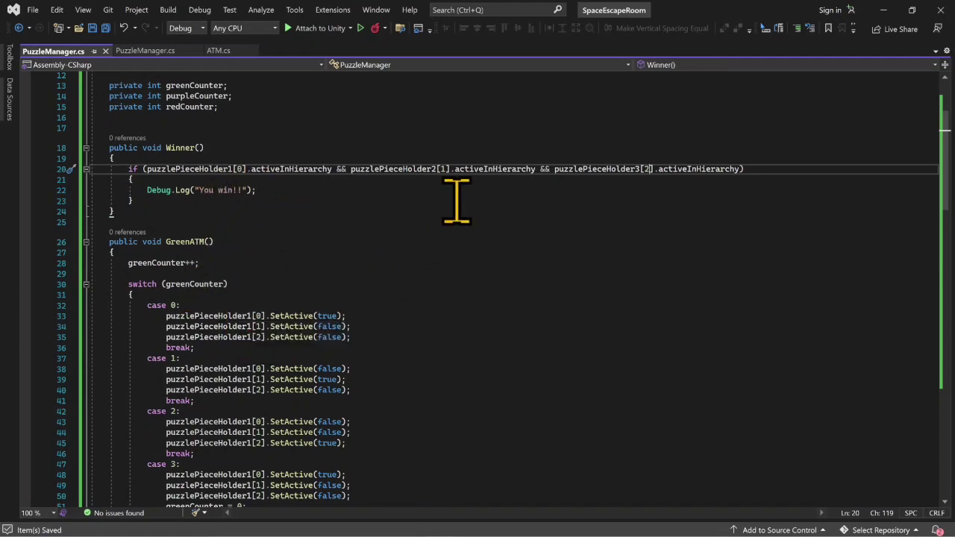
scroll(447, 201, "down", 6)
scroll(392, 279, "up", 4)
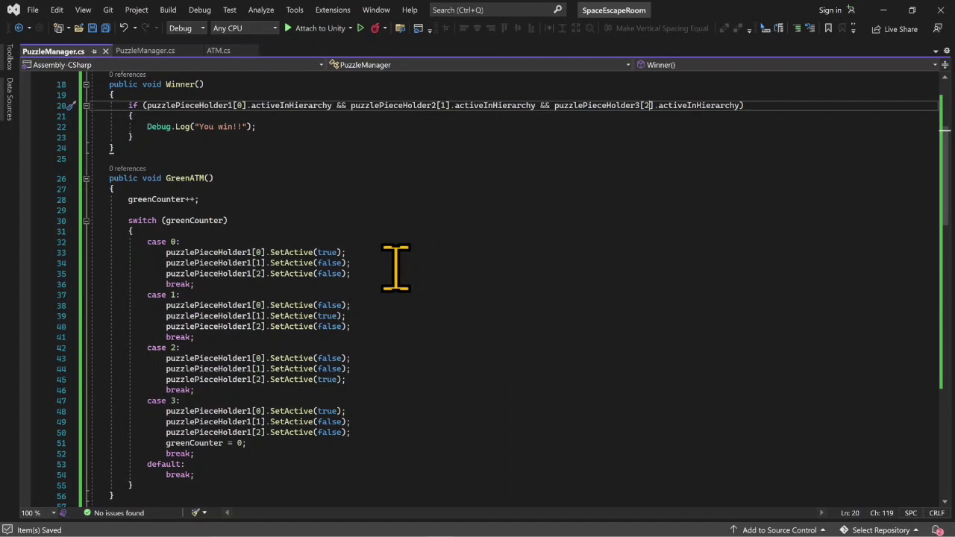
scroll(257, 165, "up", 1)
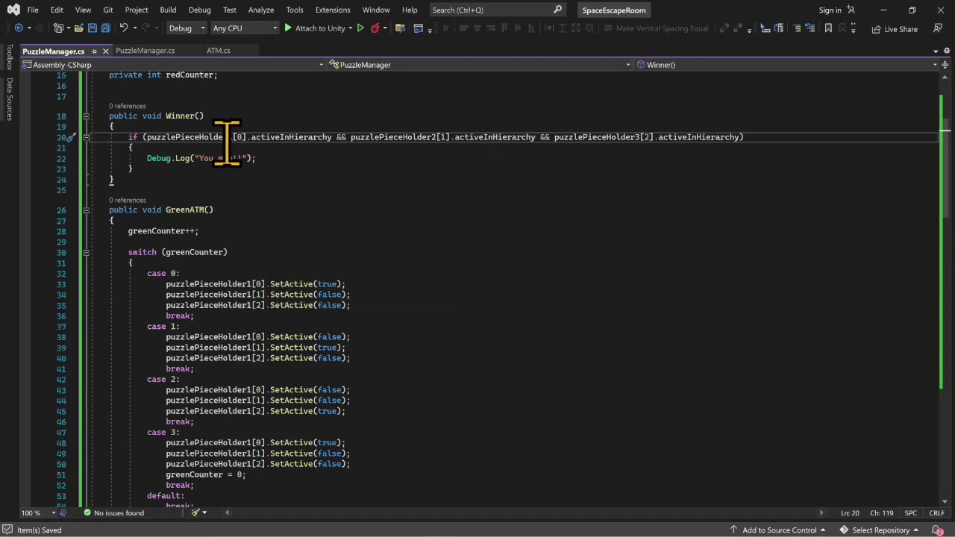
scroll(390, 247, "down", 2)
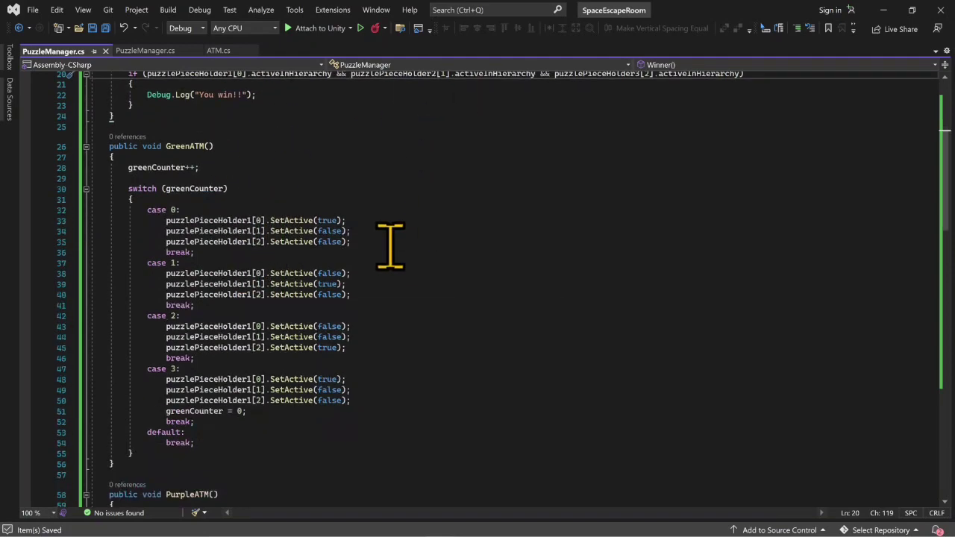
scroll(390, 247, "down", 1)
scroll(390, 247, "up", 4)
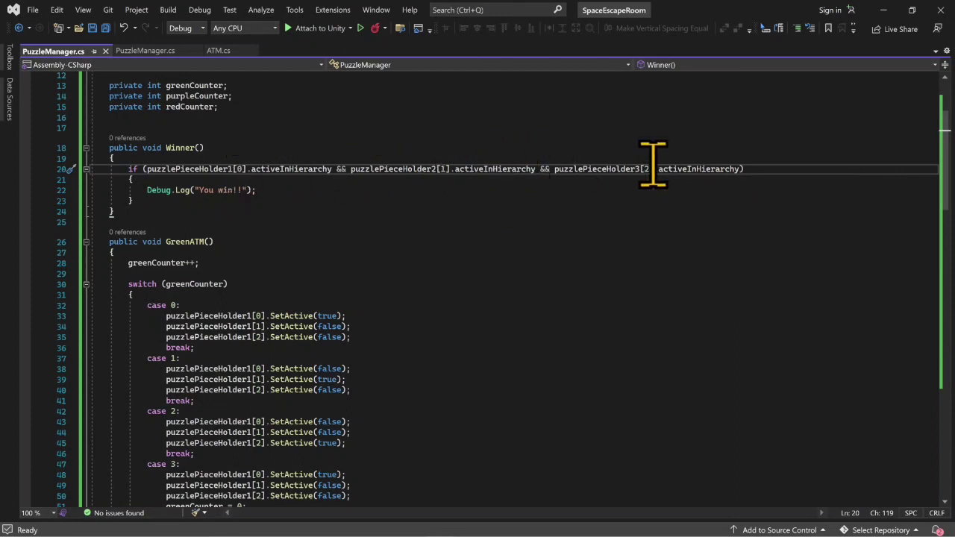
left_click(881, 11)
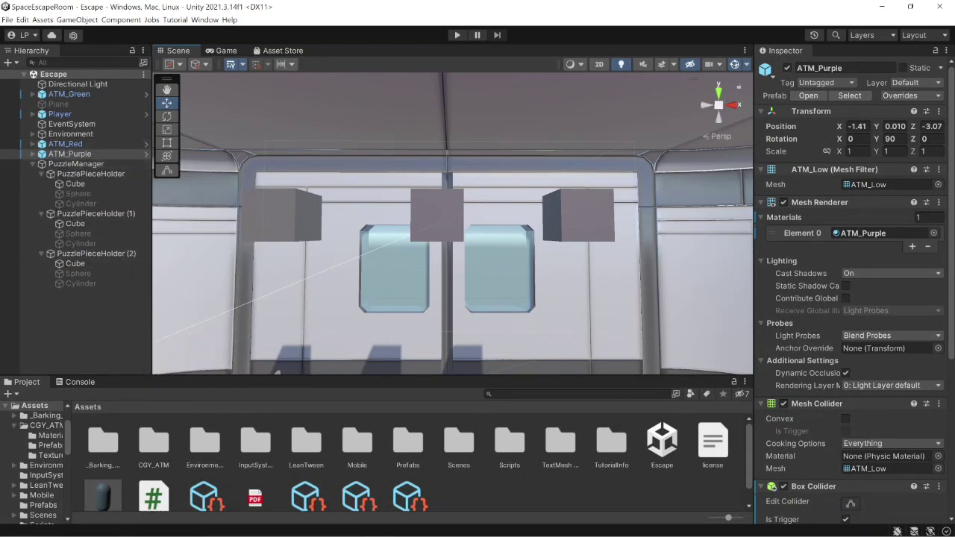
mouse_move(440, 527)
left_click(494, 437)
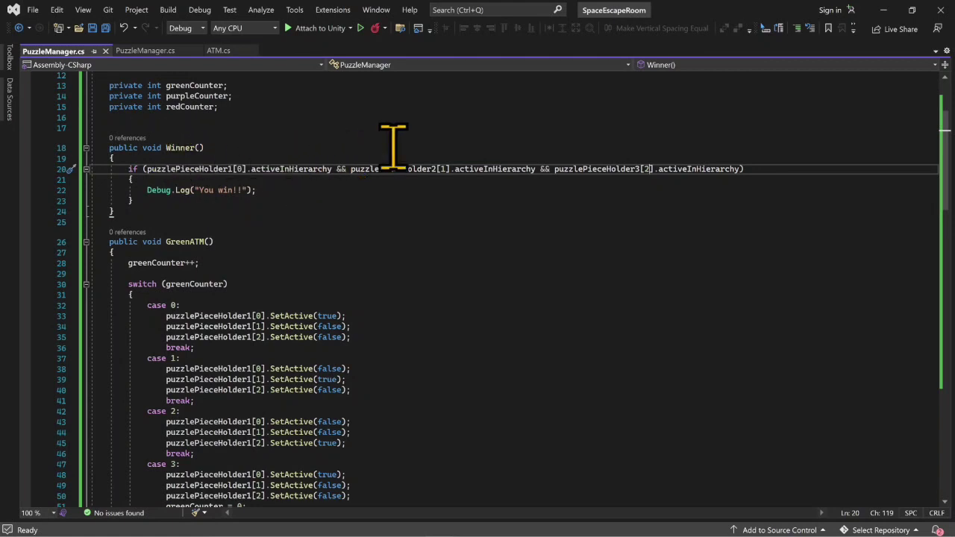
- Switch to Unity and add a second My Action entry on ATM_Green that targets the PuzzleManager object and calls PuzzleManager.Winner()
left_click(881, 15)
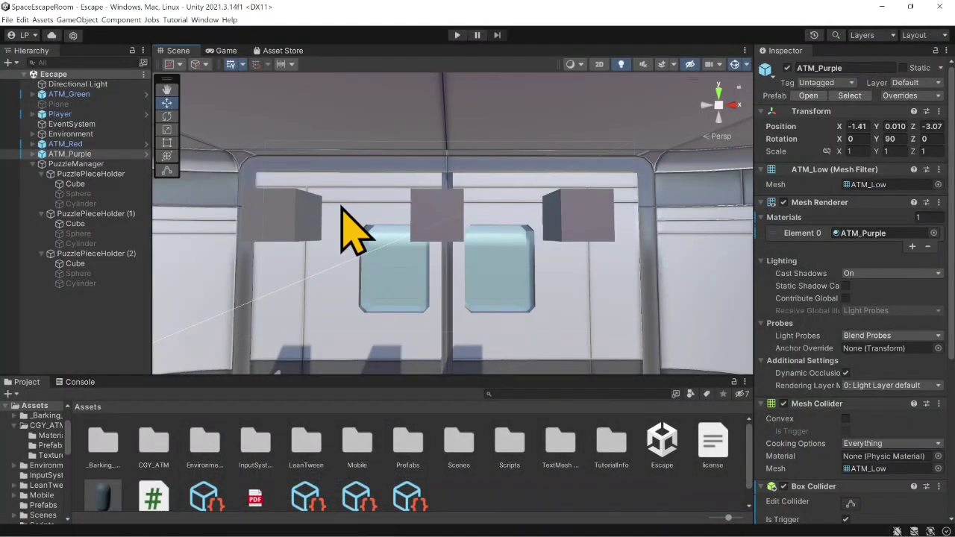
left_click(84, 94)
scroll(919, 418, "down", 6)
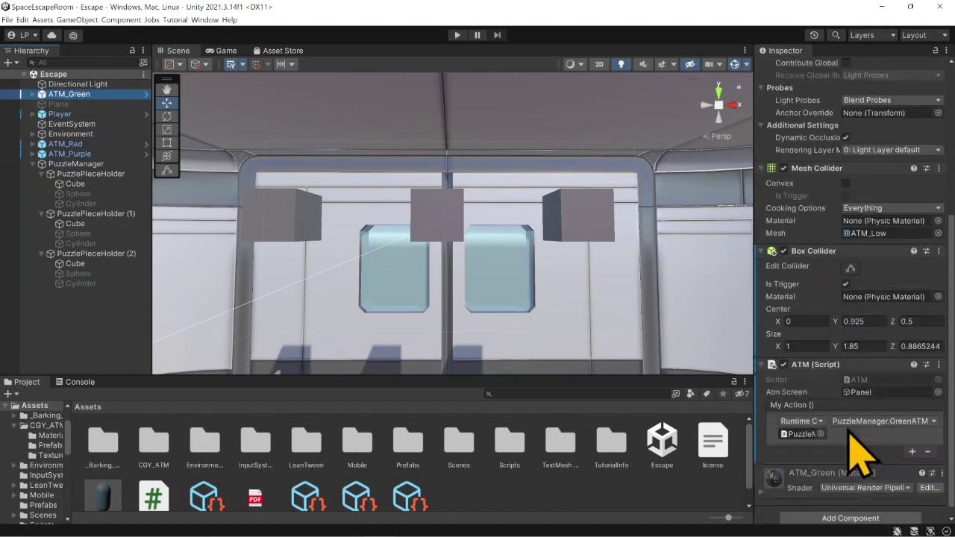
left_click(912, 442)
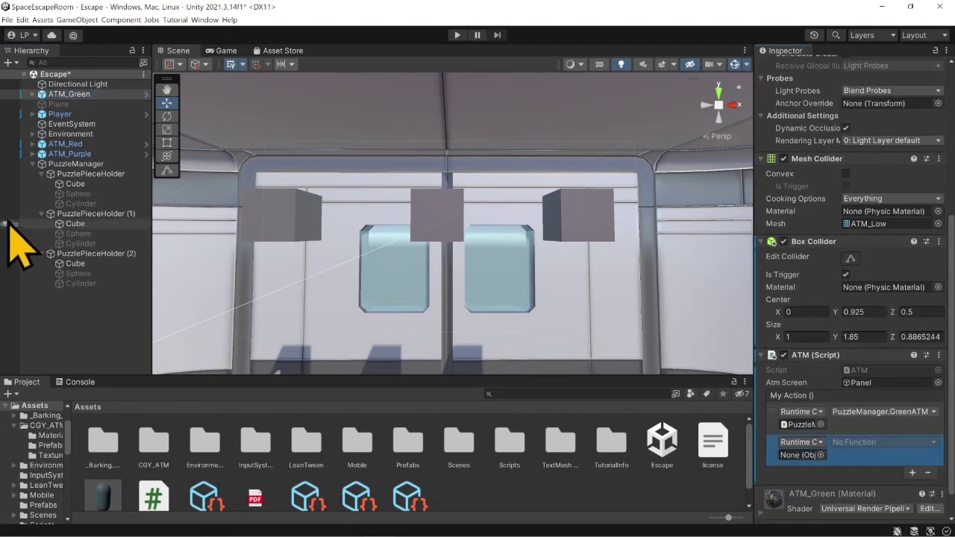
left_click_drag(66, 182, 799, 455)
left_click(858, 441)
mouse_move(869, 490)
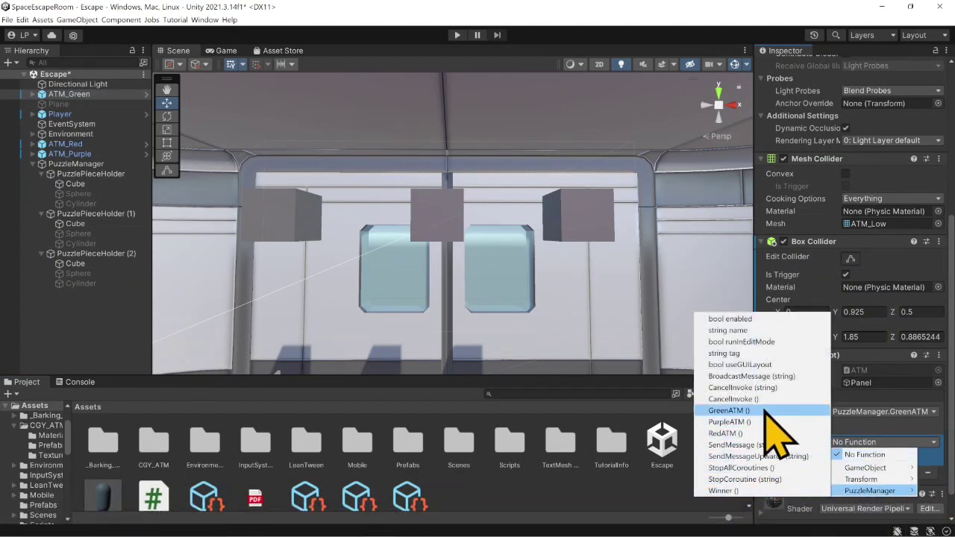
left_click(747, 490)
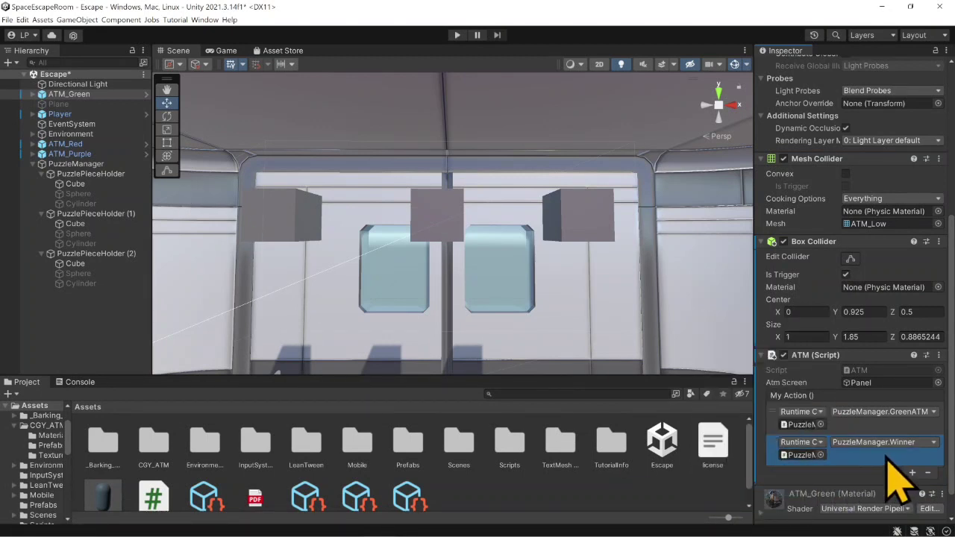
- Add a second My Action entry on ATM_Red that targets the PuzzleManager object and calls PuzzleManager.Winner()
left_click(64, 143)
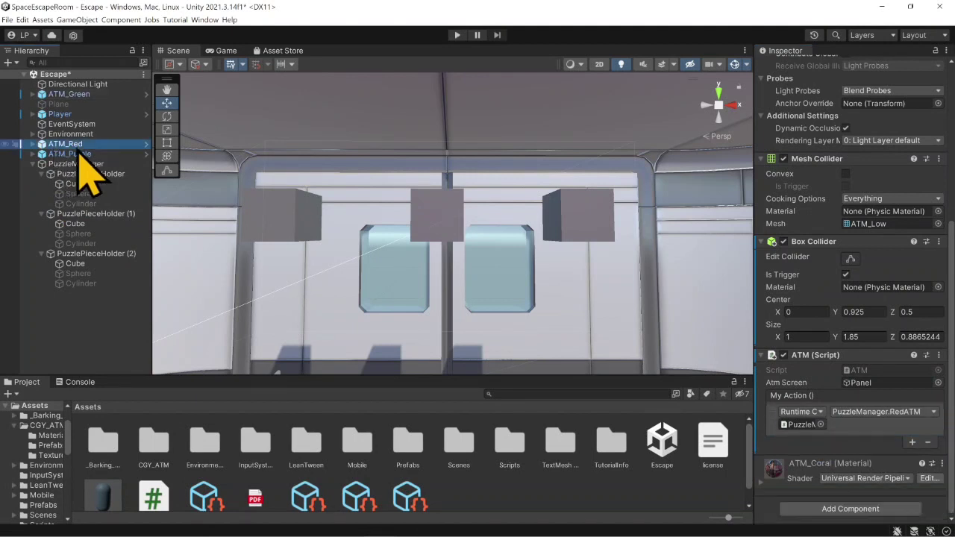
left_click(912, 442)
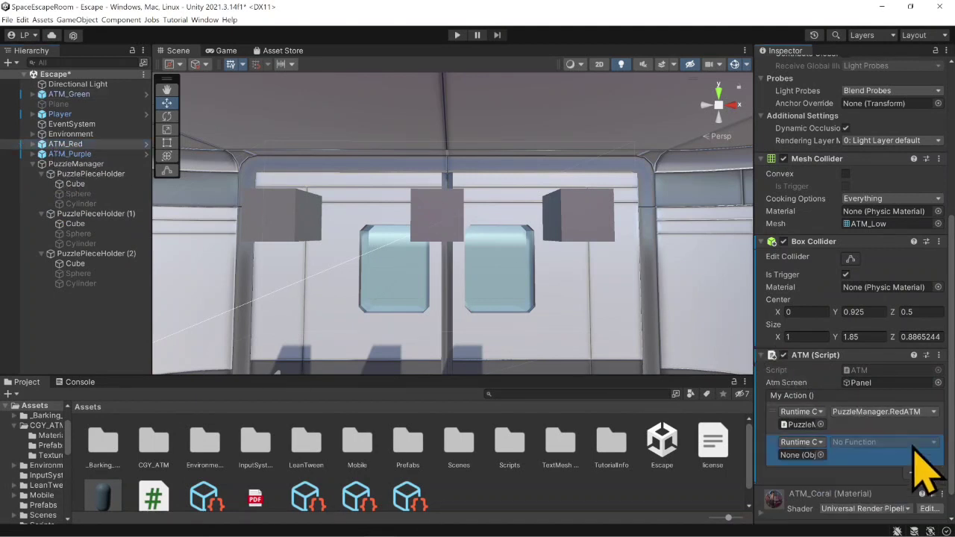
left_click_drag(85, 166, 799, 455)
left_click(857, 442)
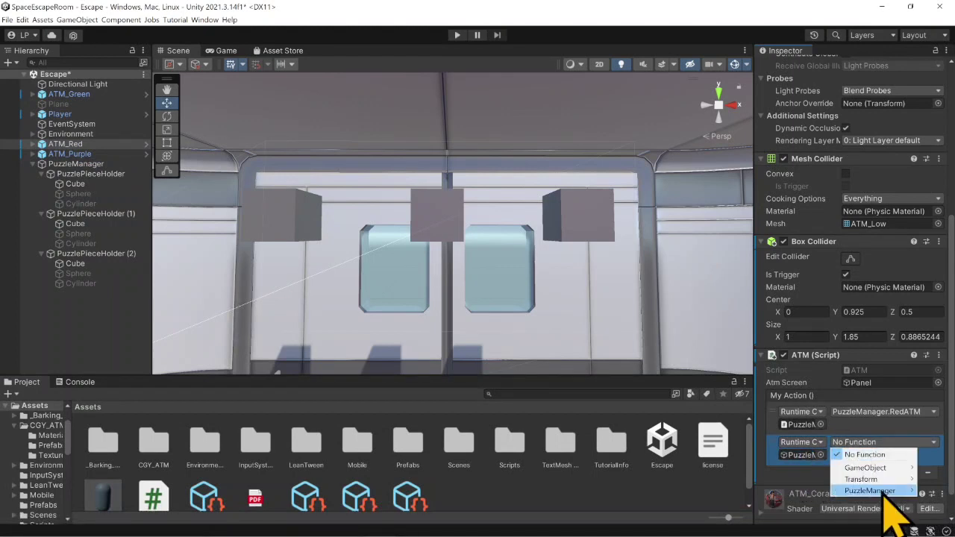
mouse_move(873, 490)
left_click(756, 490)
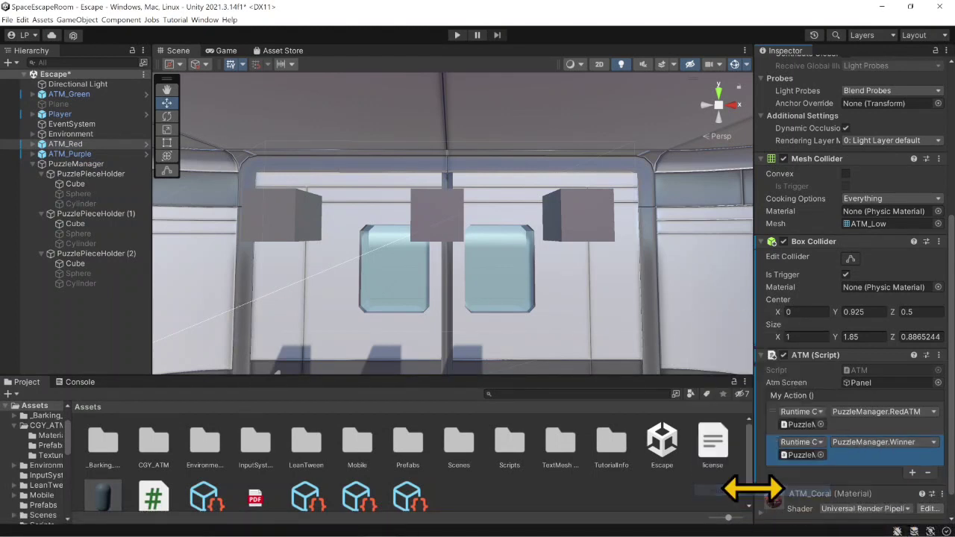
- Add a second My Action entry on ATM_Purple that targets the PuzzleManager object and calls PuzzleManager.Winner()
left_click(69, 154)
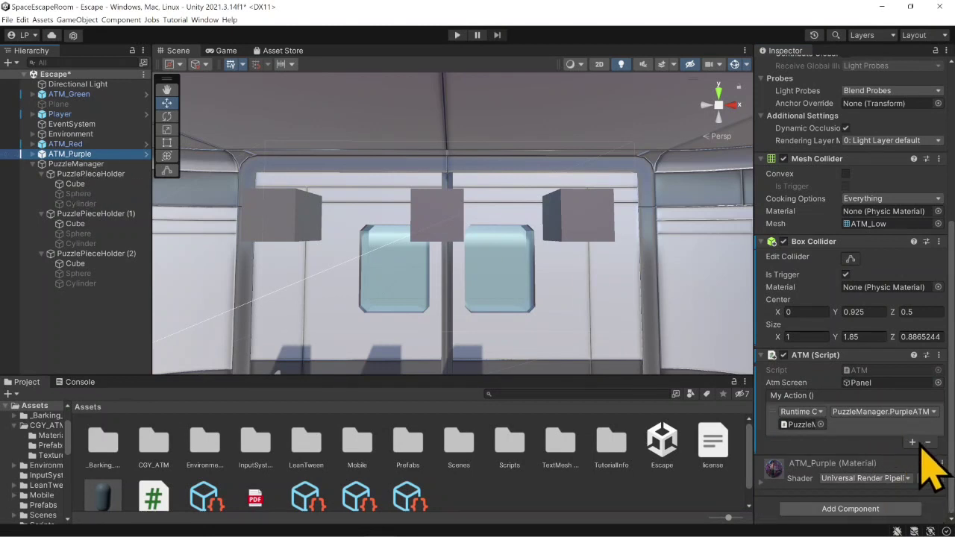
left_click(912, 442)
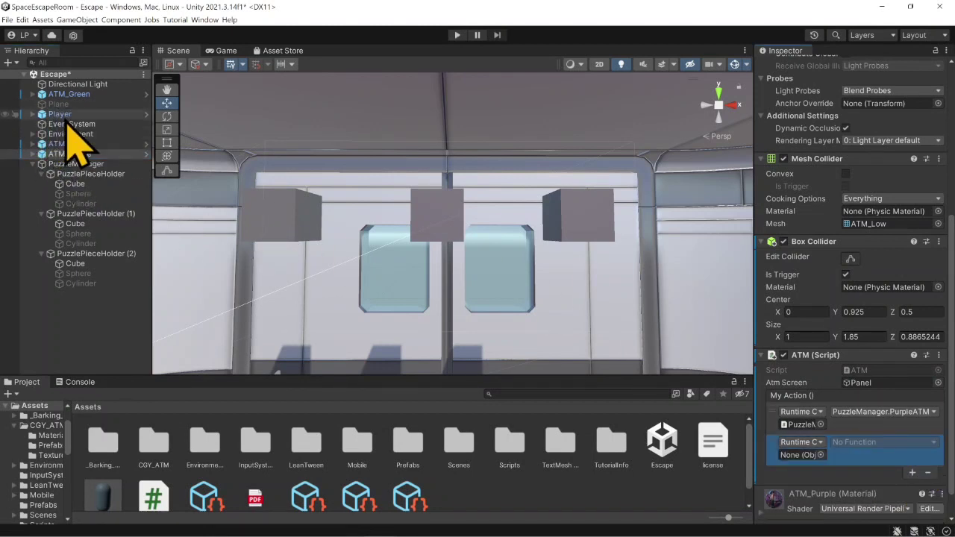
left_click_drag(77, 163, 802, 454)
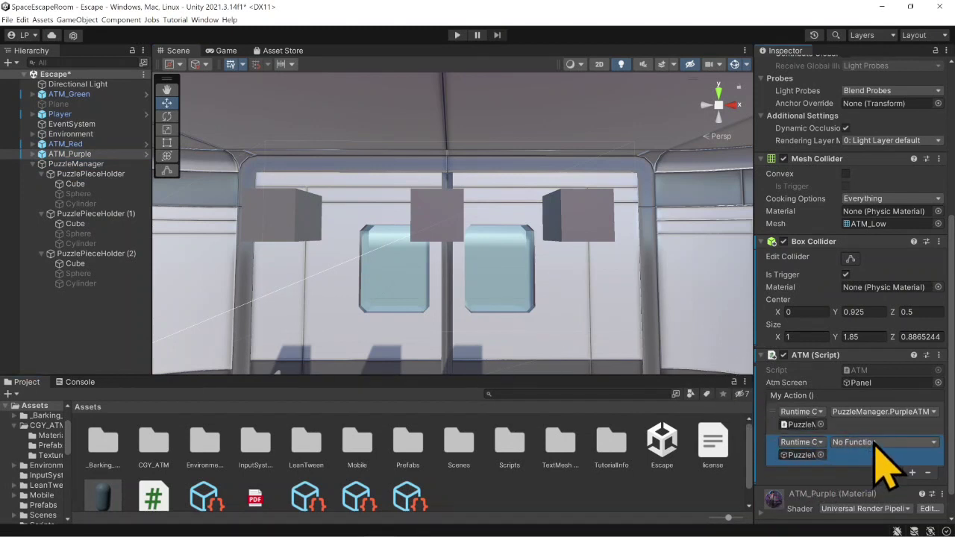
left_click(871, 443)
mouse_move(870, 490)
left_click(755, 491)
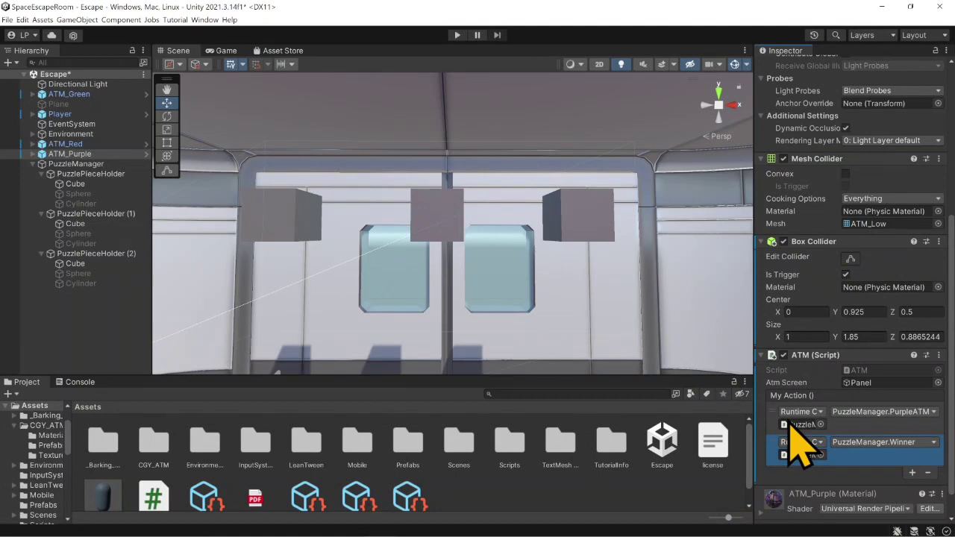
- Examine the winning pieces in the scene: PuzzlePieceHolder's Cube, PuzzlePieceHolder (1)'s Sphere and PuzzlePieceHolder (2)'s Cylinder, plus the ATM_Purple object
left_click(112, 173)
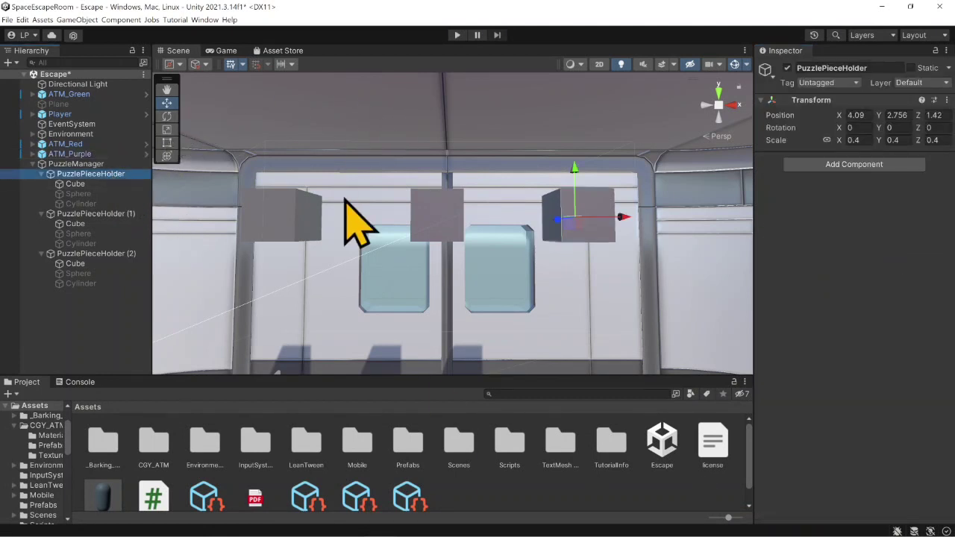
left_click(83, 184)
left_click(105, 214)
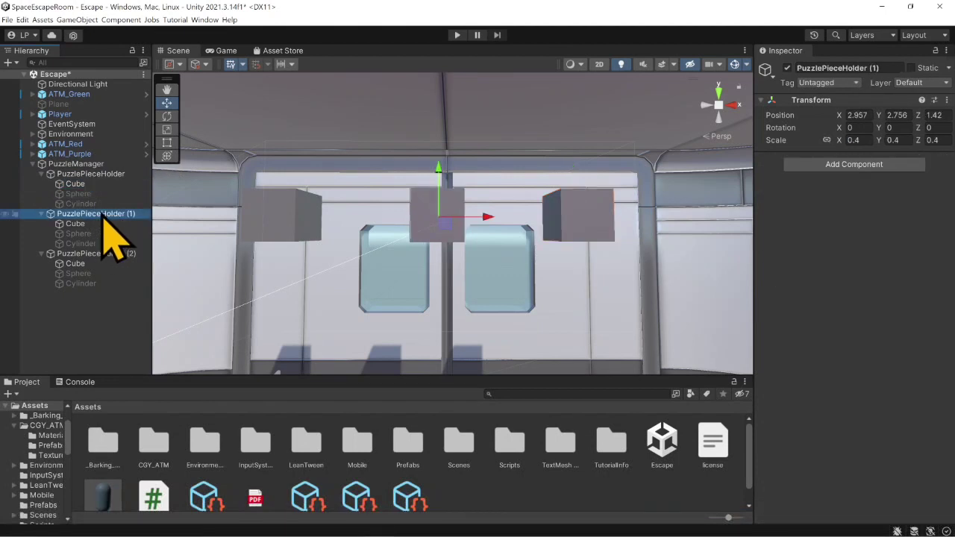
left_click(104, 234)
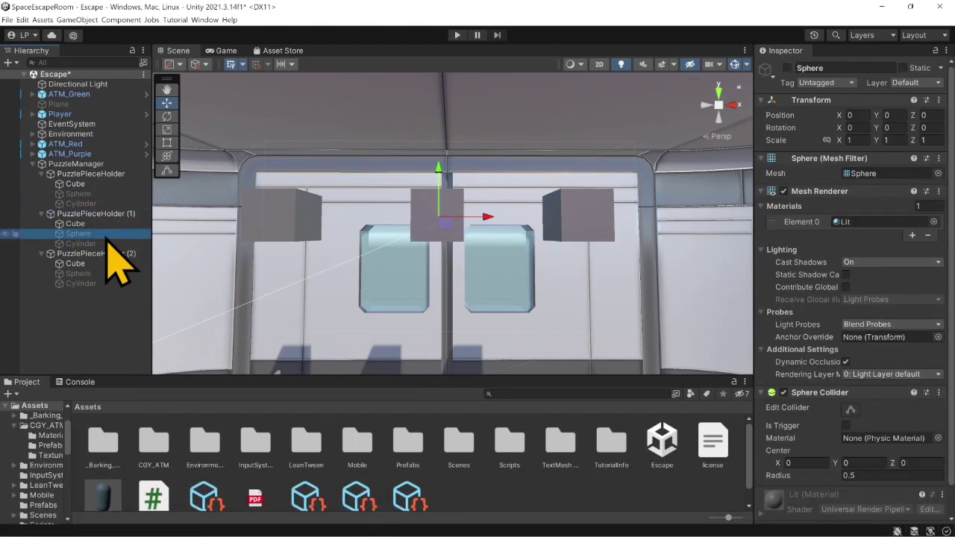
left_click(104, 284)
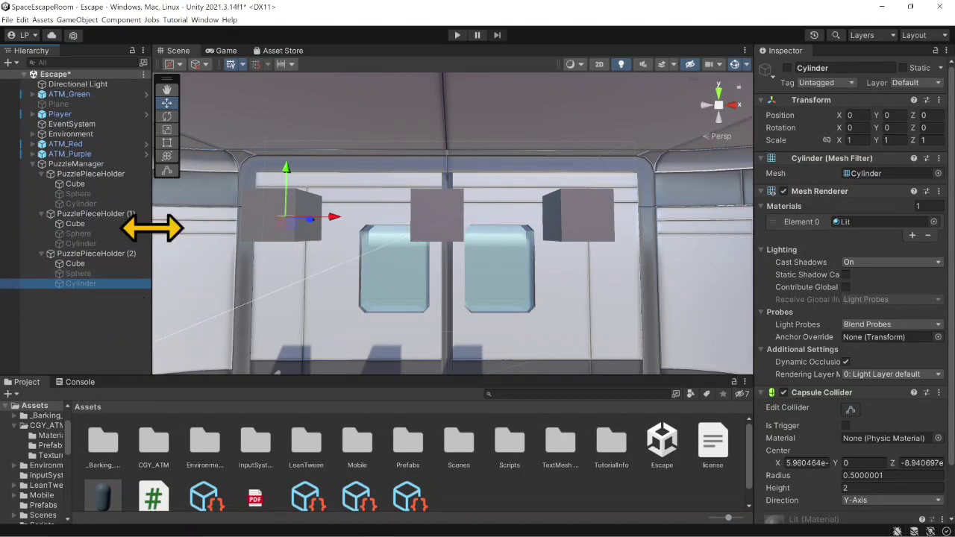
right_click_drag(333, 264, 331, 294)
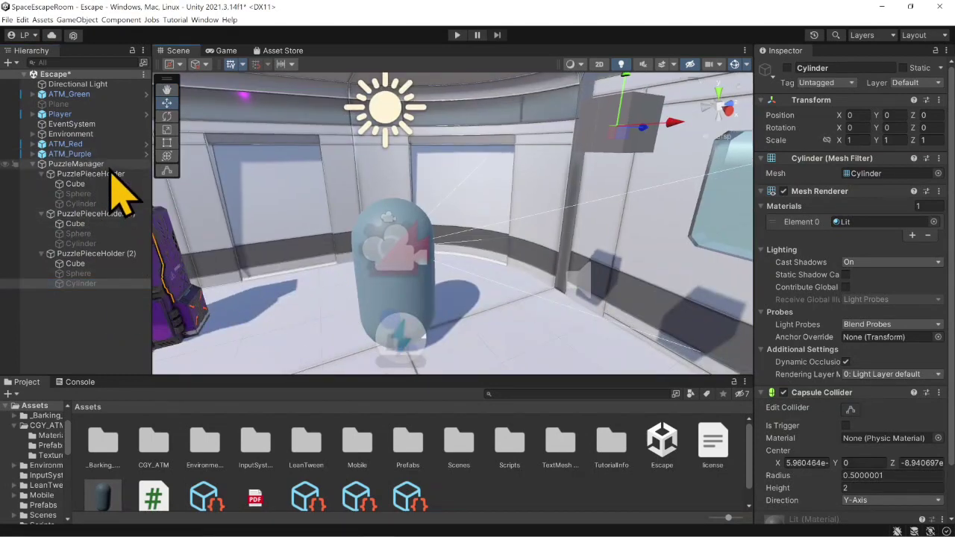
left_click(99, 155)
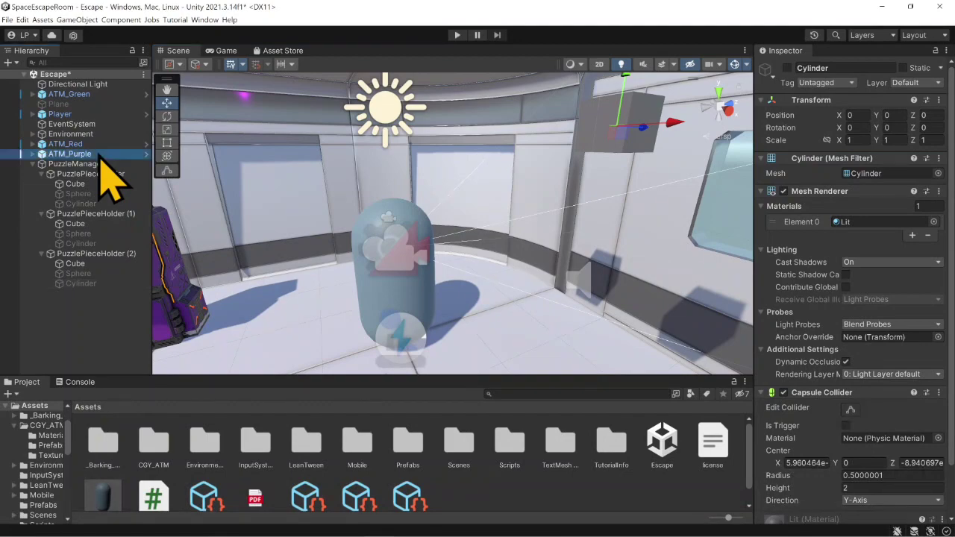
- Check ATM_Purple's My Action entries, then enter Play mode with the Console shown to test the winning combination
scroll(507, 242, "down", 3)
scroll(863, 315, "down", 7)
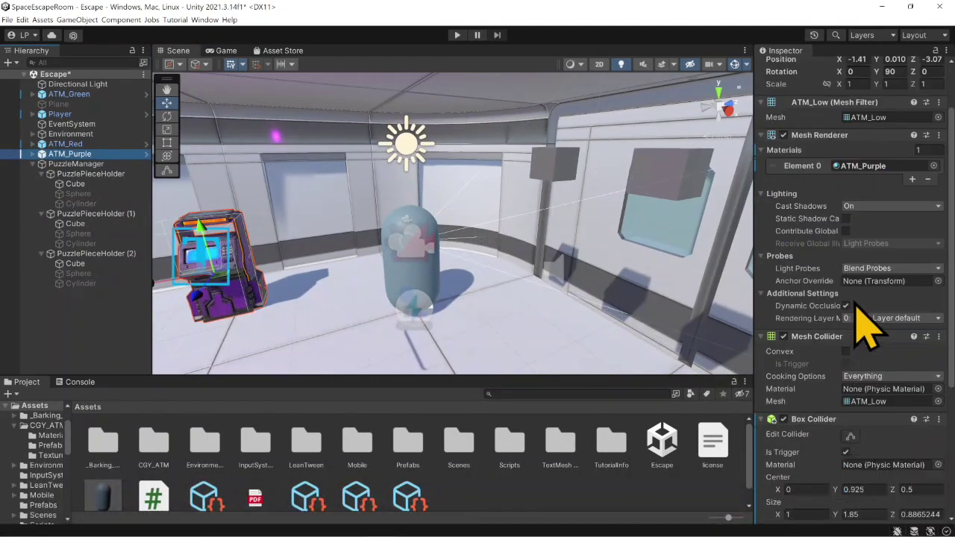
right_click_drag(361, 246, 344, 231)
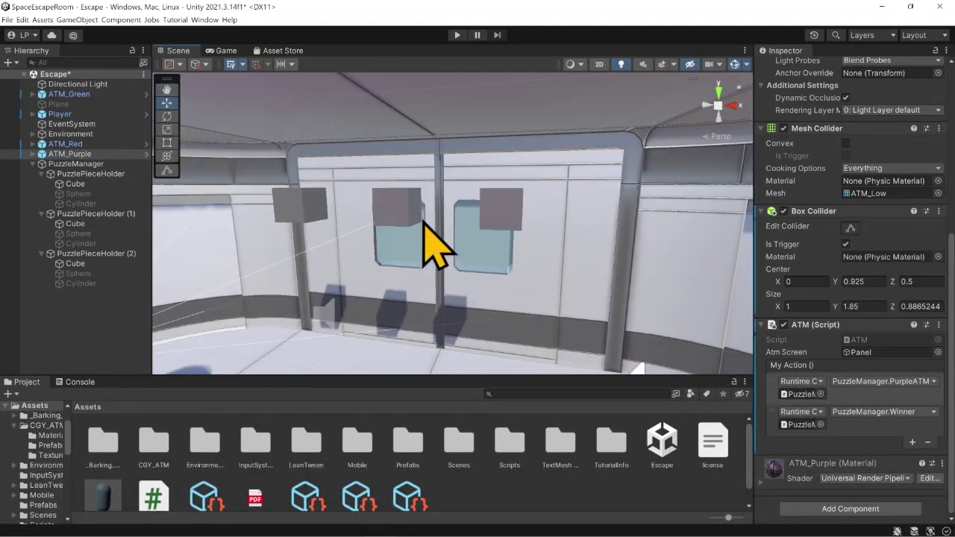
left_click(456, 36)
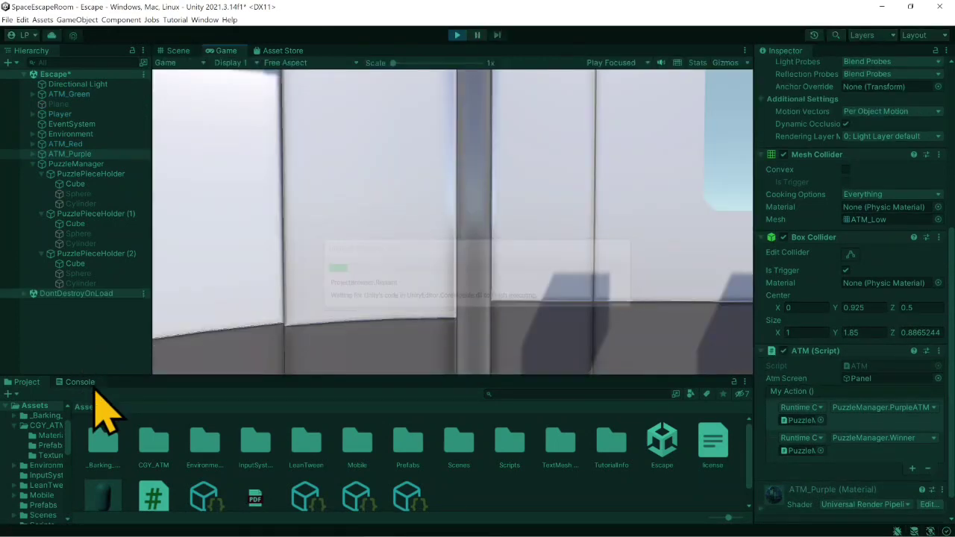
left_click(80, 381)
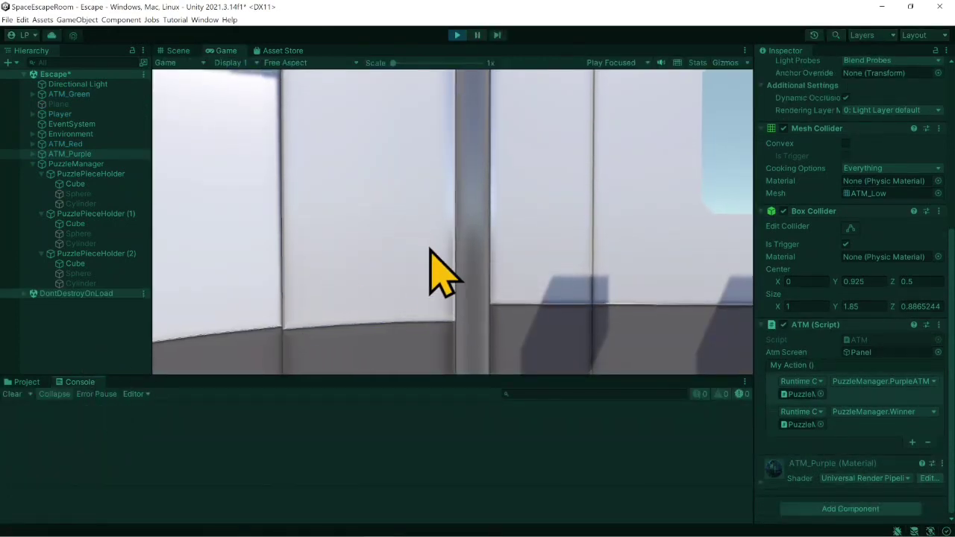
- In the running game, walk to the purple ATM and use it to switch PuzzlePieceHolder (1) to the Sphere
key("s")
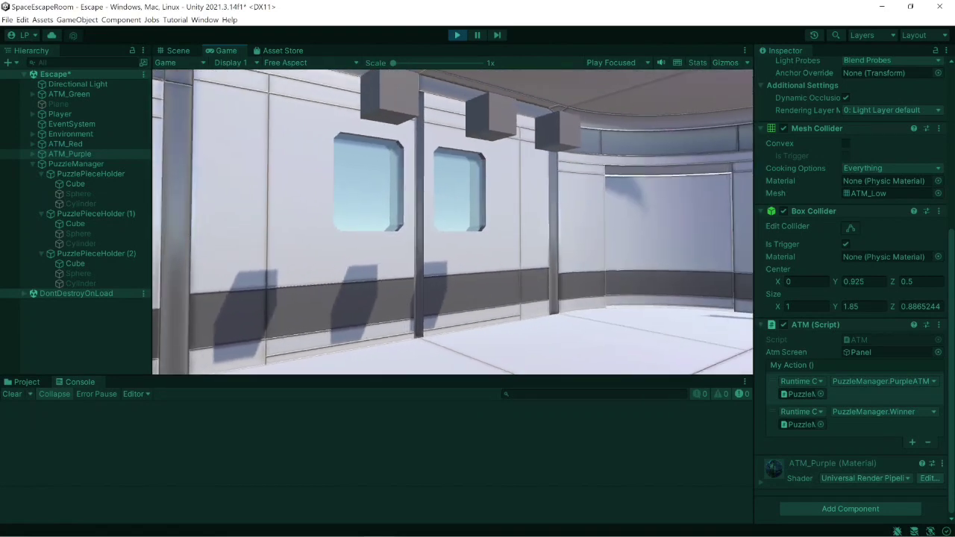
key("s")
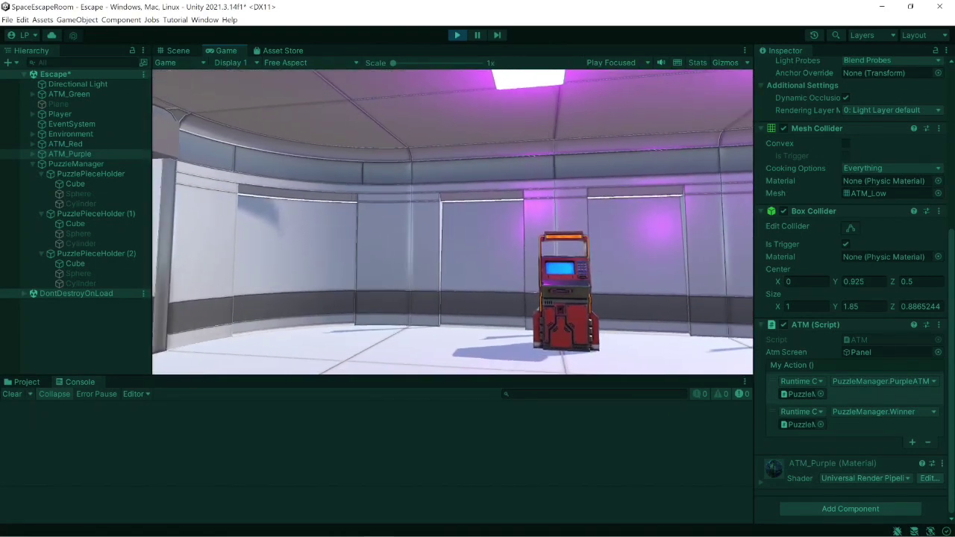
key("w")
key("s")
key("w")
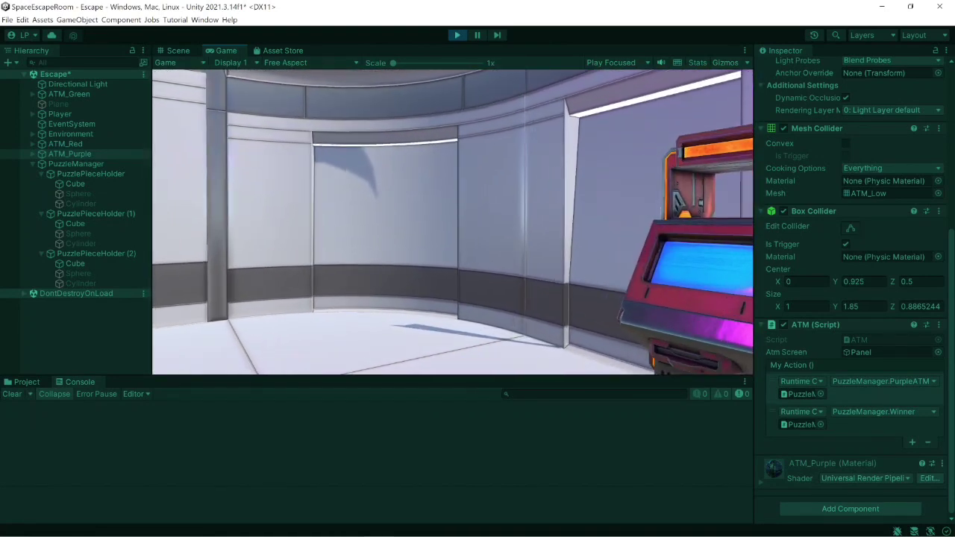
key("w")
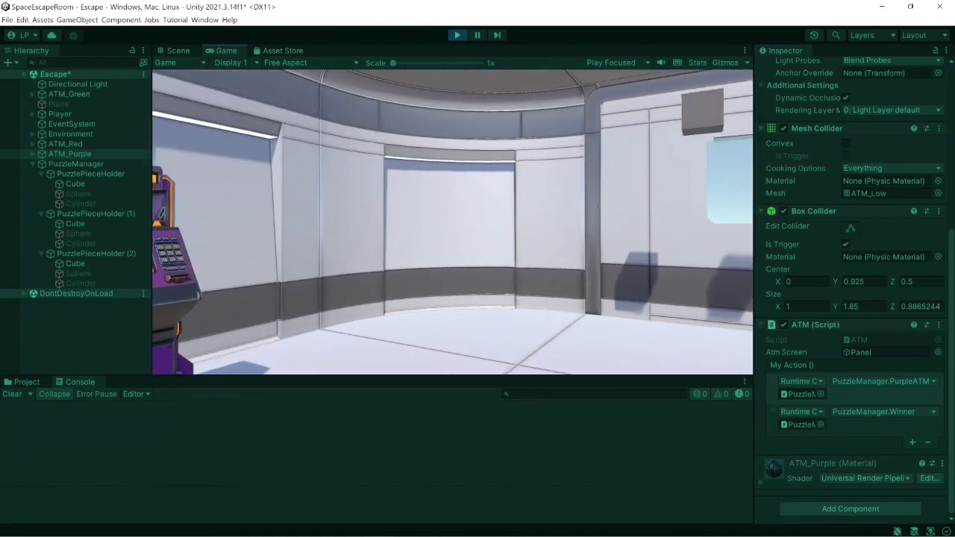
key("w")
key("w")
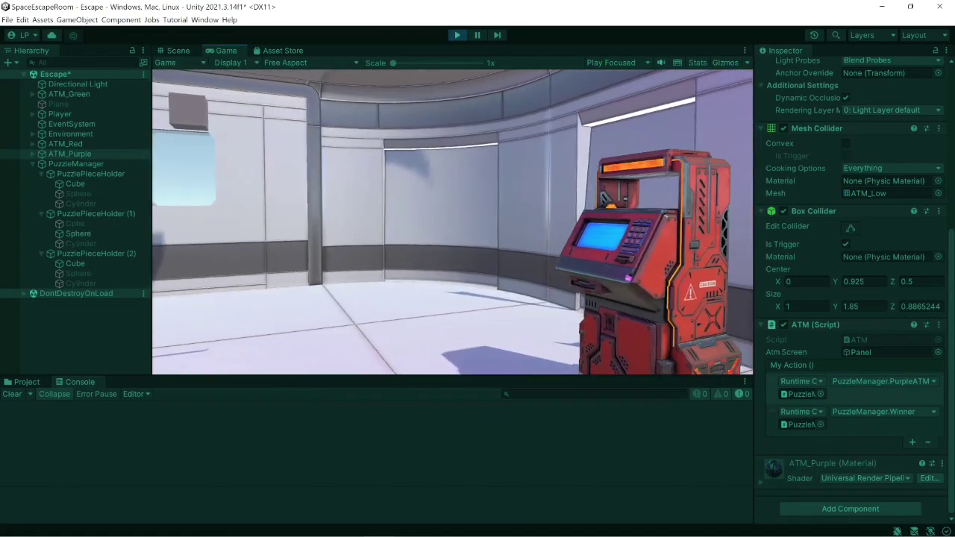
- Use the red ATM to switch PuzzlePieceHolder (2) to the Cylinder, check the Console for the win message, and exit Play mode
key("w")
key("s")
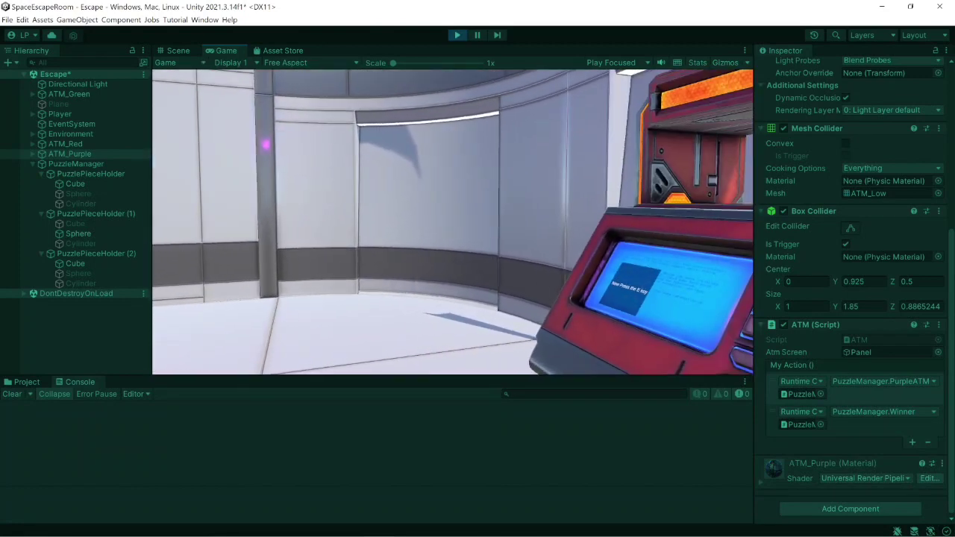
key("w")
key("e")
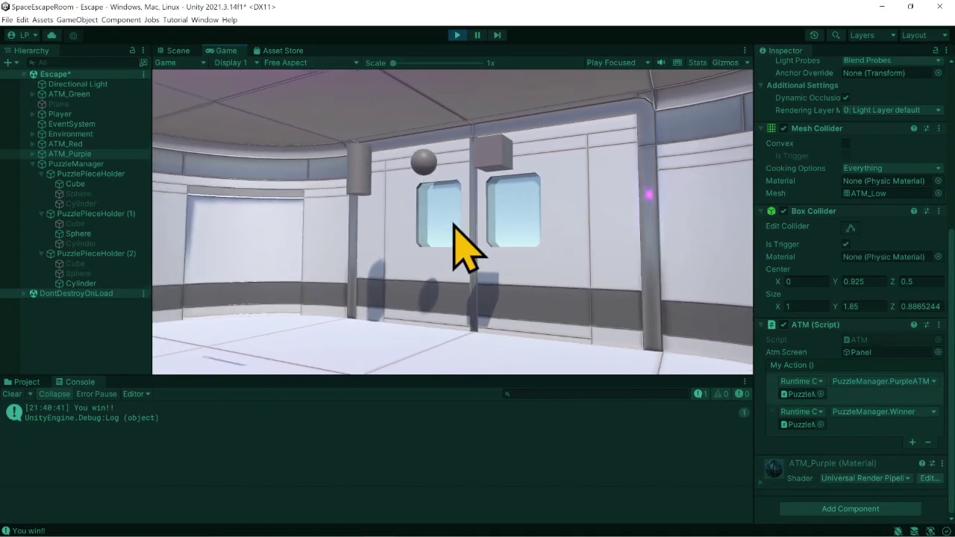
left_click(458, 39)
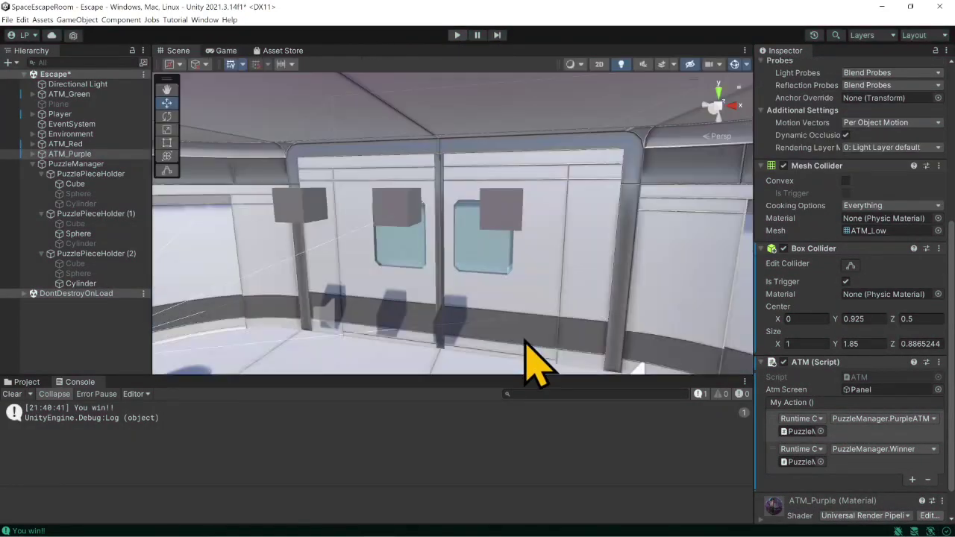
- Switch to Visual Studio and declare a public UnityEvent named chickenDinner below puzzlePieceHolder3 in PuzzleManager.cs
mouse_move(418, 516)
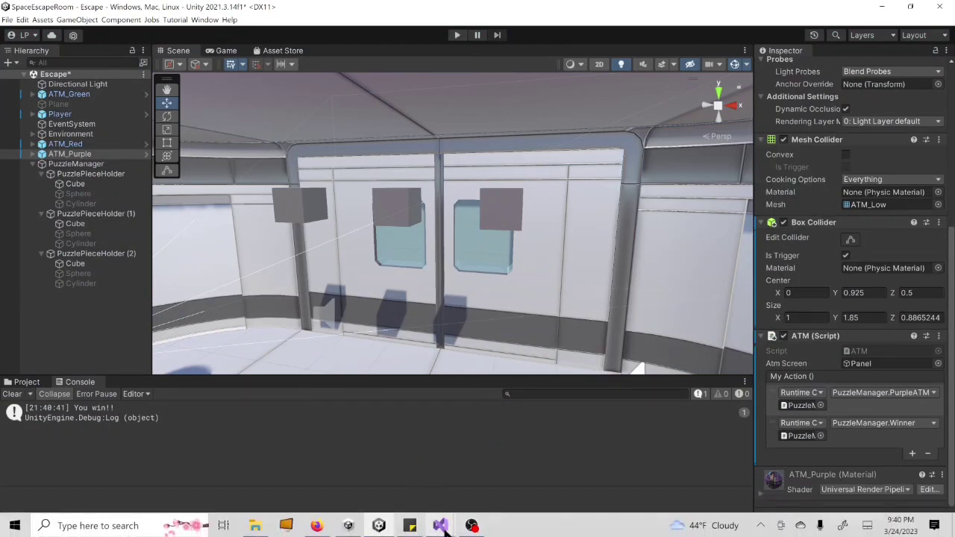
left_click(484, 448)
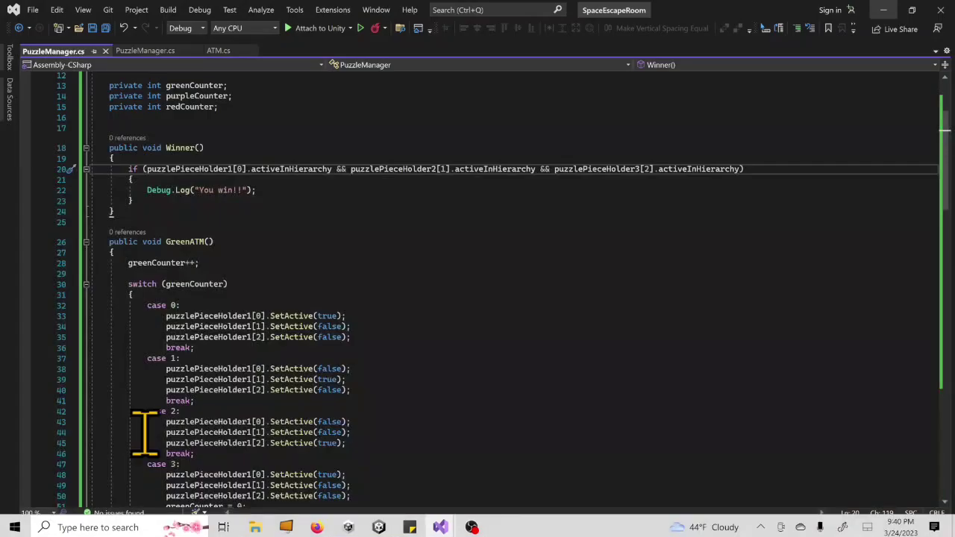
scroll(198, 257, "up", 2)
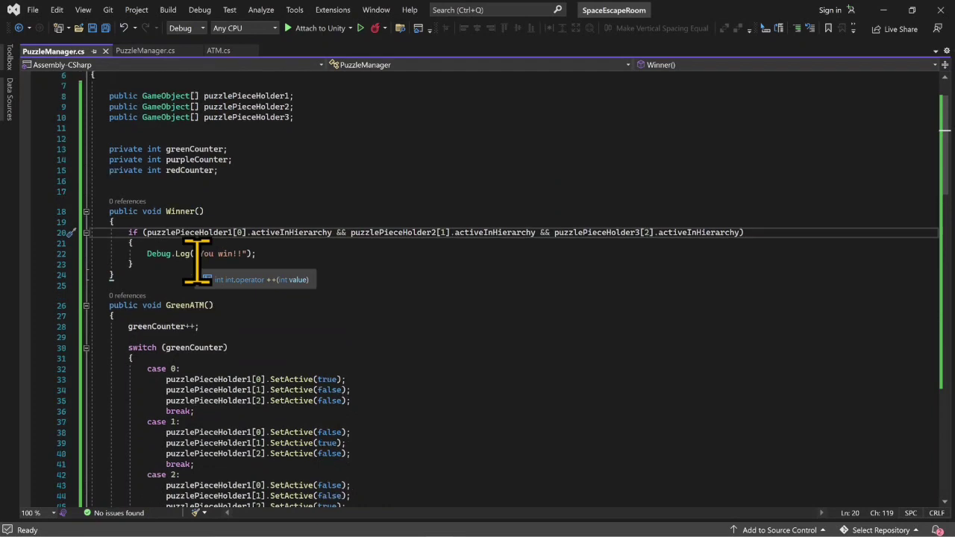
left_click(320, 128)
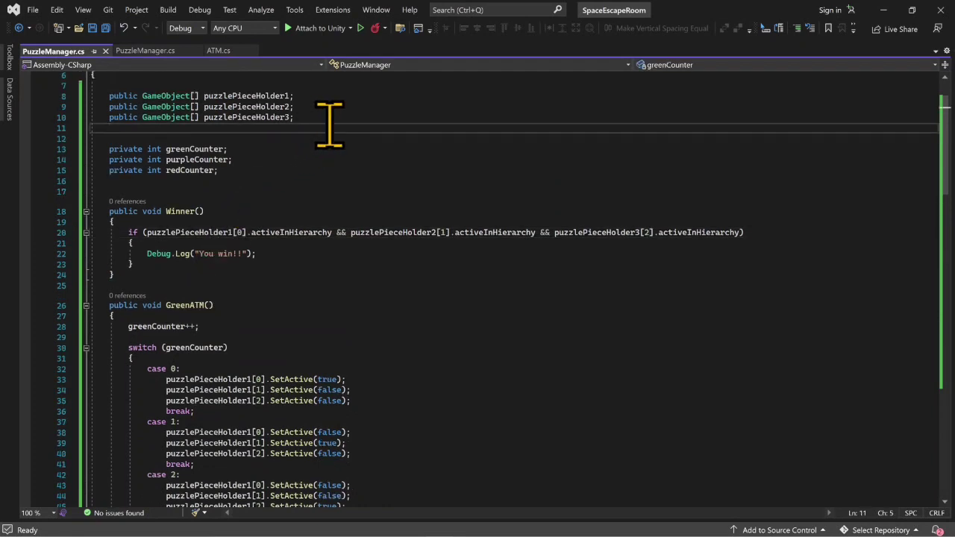
type("public vo")
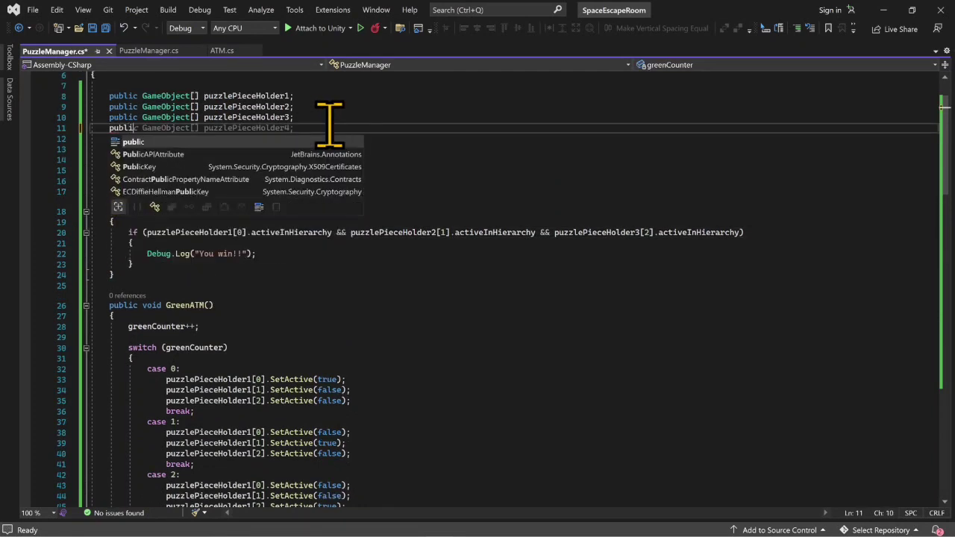
key("BackSpace")
key("BackSpace")
type("unityeven")
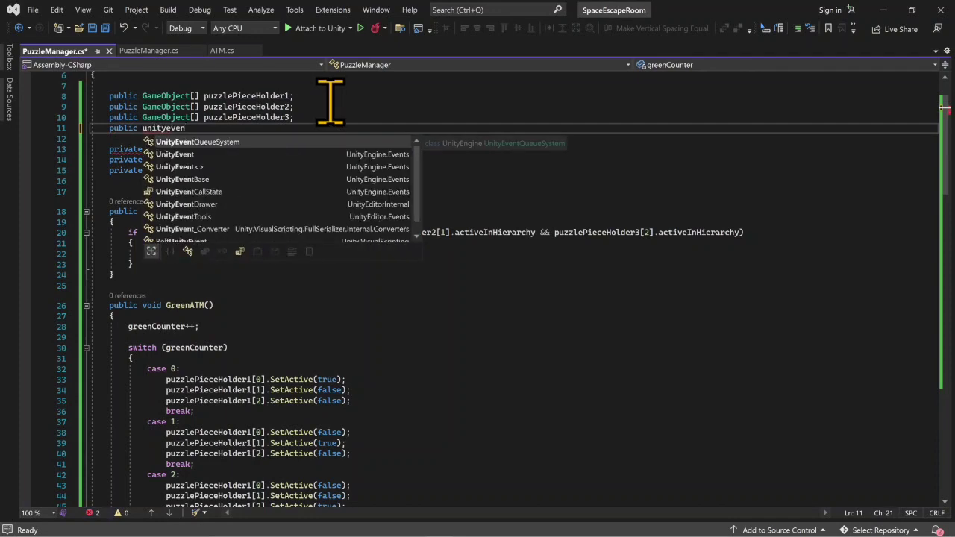
key("Down")
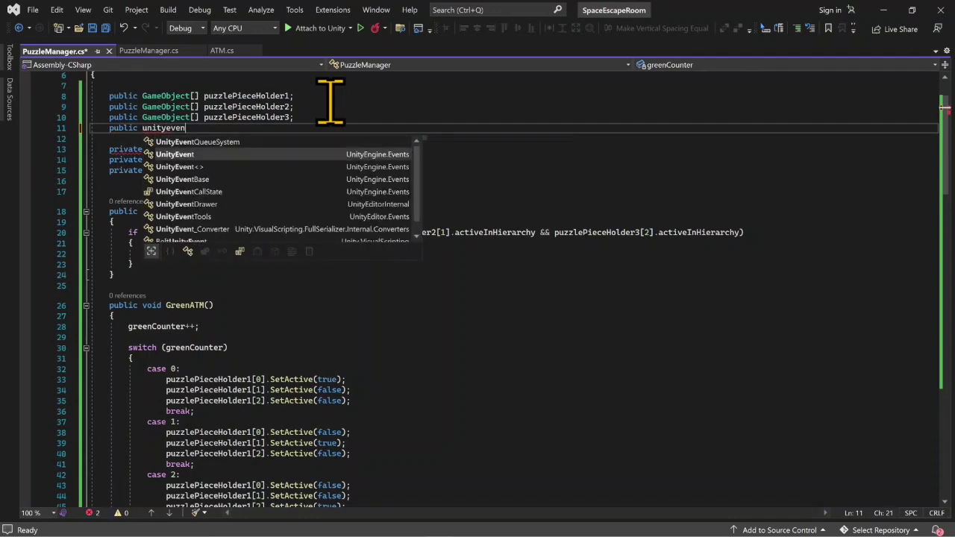
key("Tab")
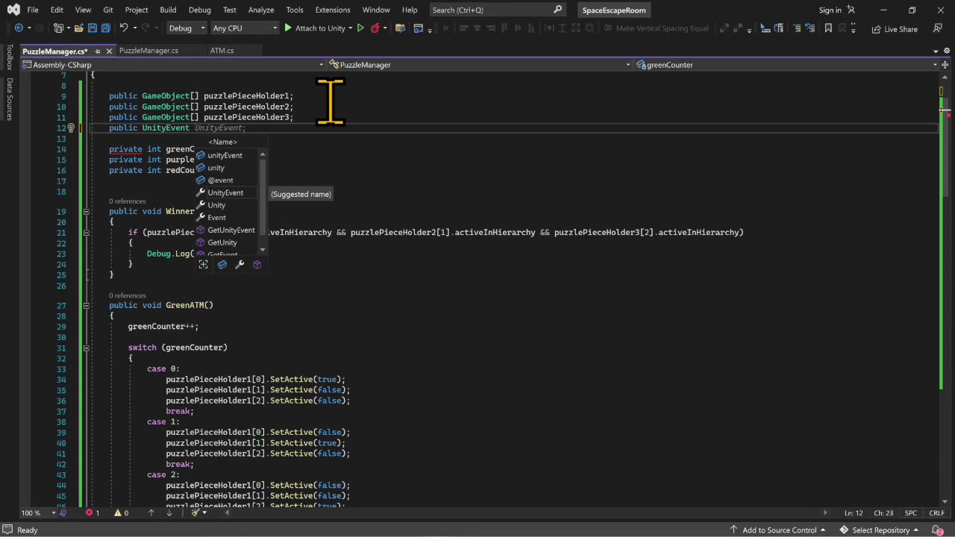
type("chickenDin")
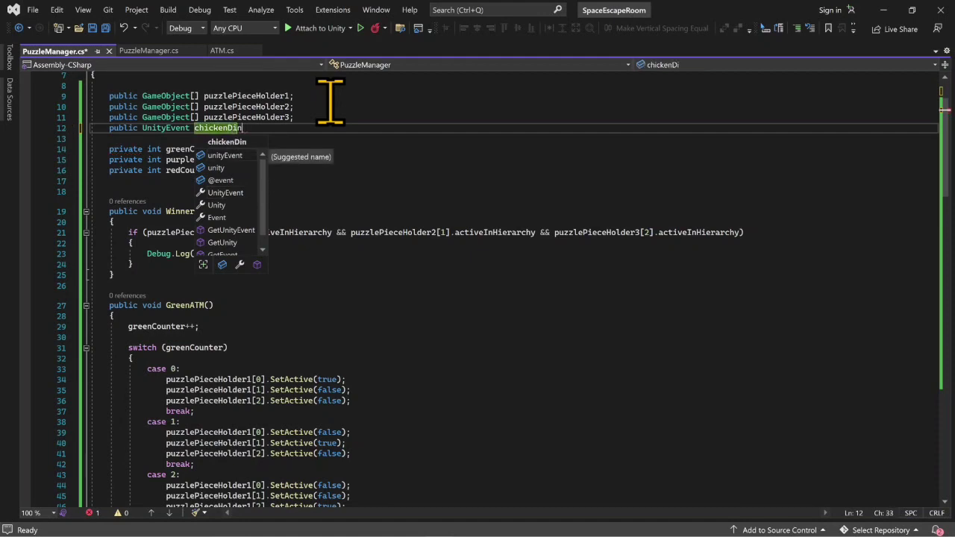
type("ner;")
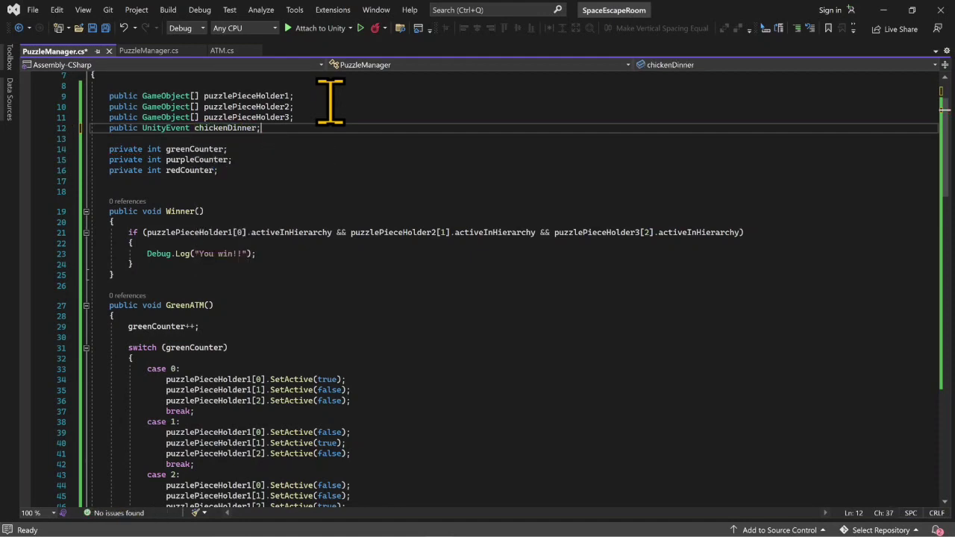
- Add chickenDinner.Invoke(); after the if block in Winner() and save the script
left_click(185, 263)
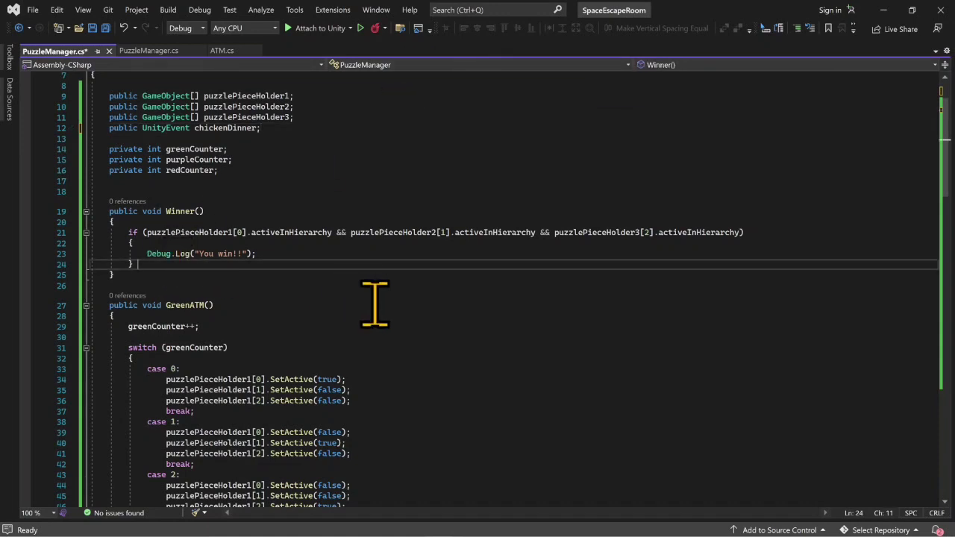
key("Return")
key("Return")
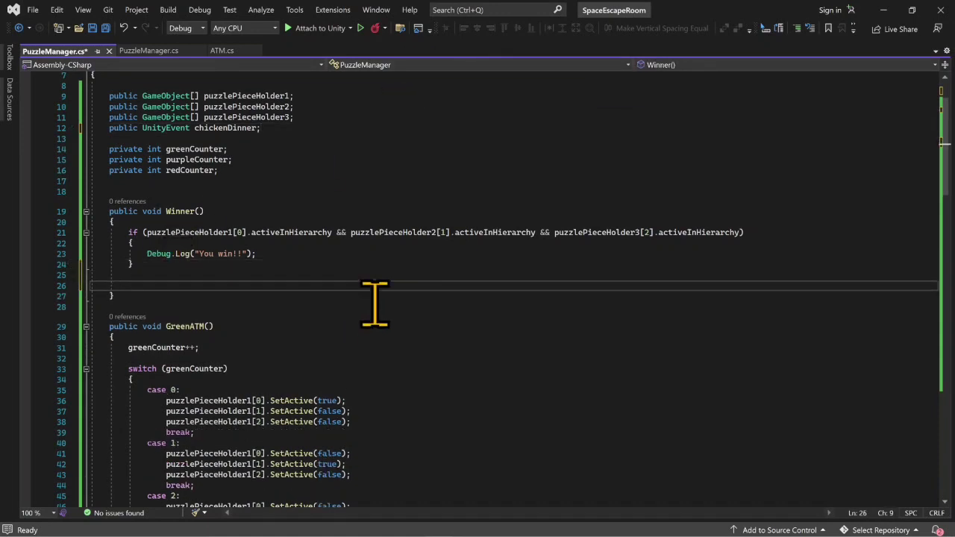
type("chi")
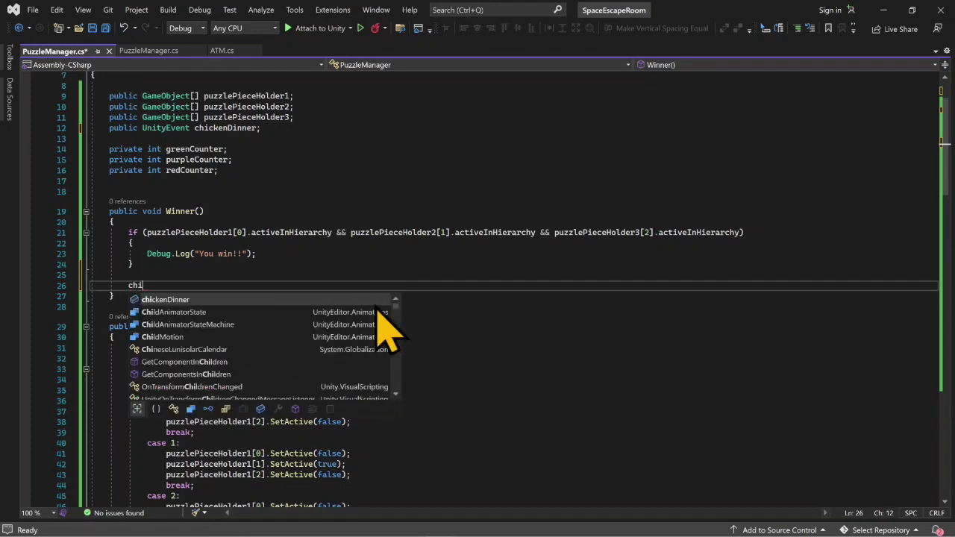
type("ckenDinner.Invoke();")
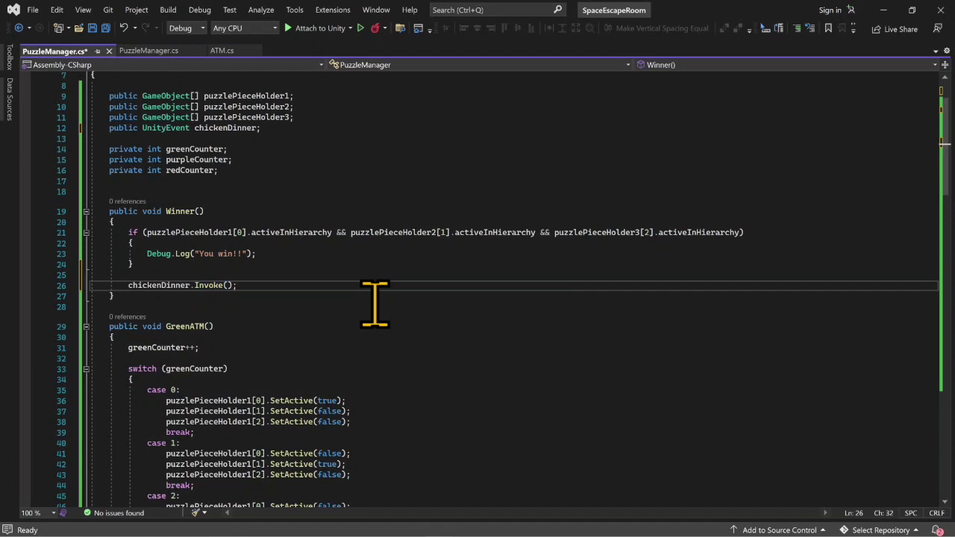
key("ctrl+s")
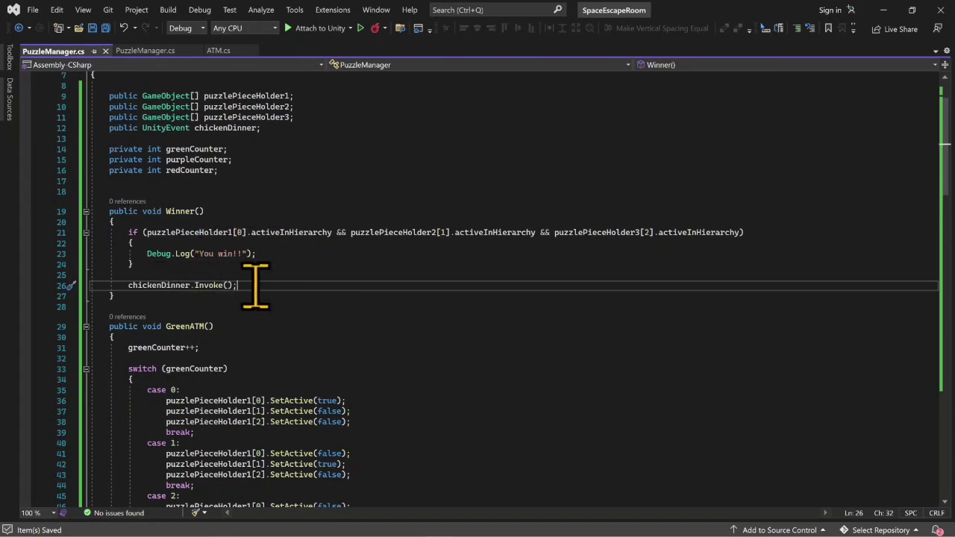
- Move chickenDinner.Invoke(); into Winner()'s if block, directly below the Debug.Log line, and save the script
left_click_drag(237, 285, 102, 285)
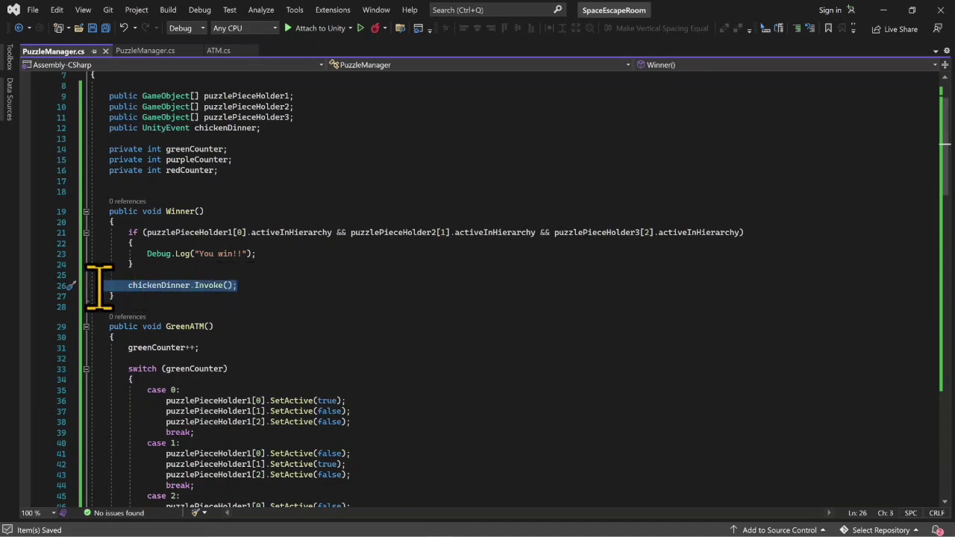
left_click(290, 254)
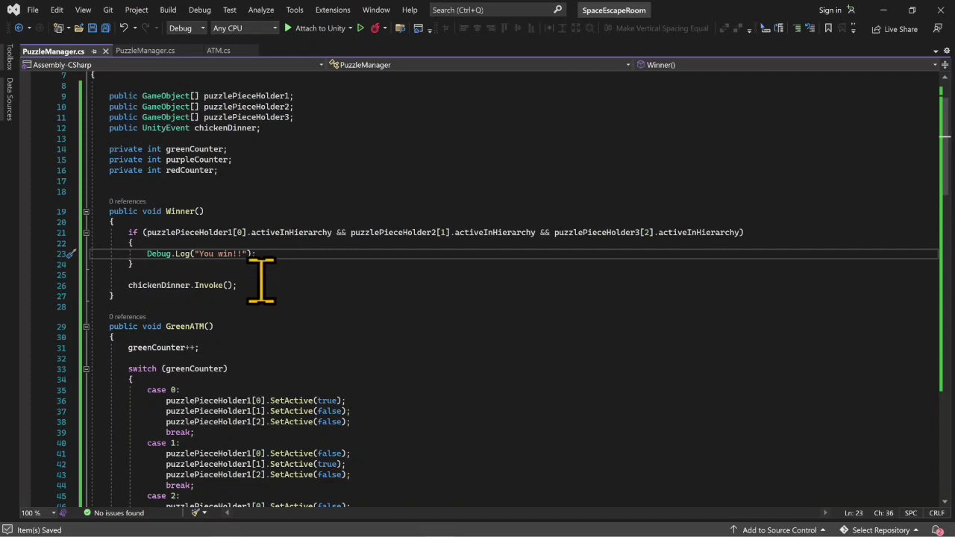
left_click(258, 284)
key("ctrl+x")
left_click(289, 254)
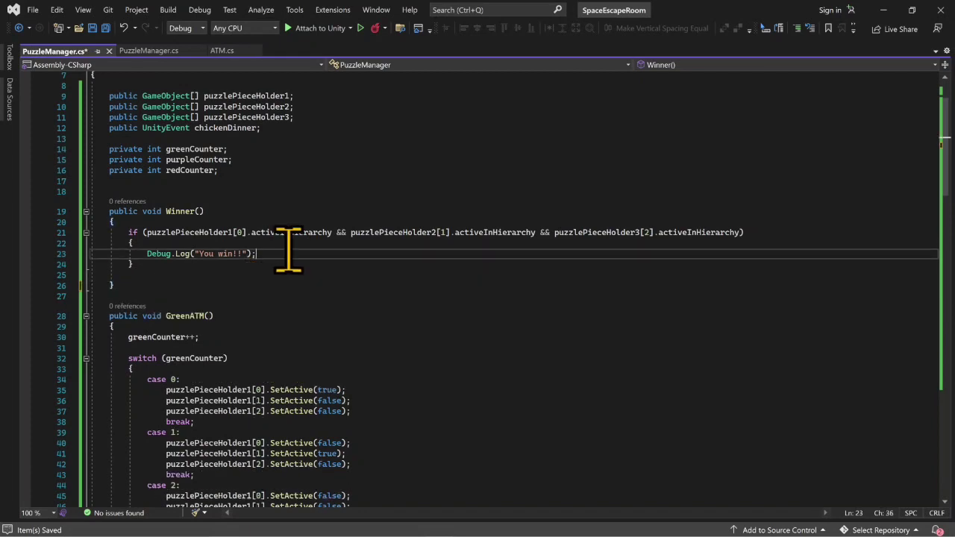
key("Return")
key("ctrl+v")
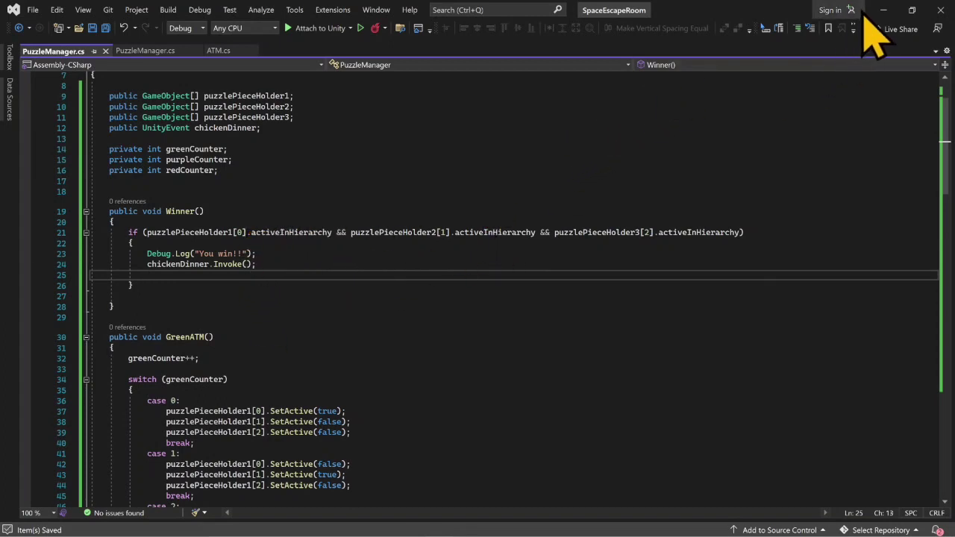
- Switch to Unity and add an entry to the Chicken Dinner event on the PuzzleManager object
left_click(883, 10)
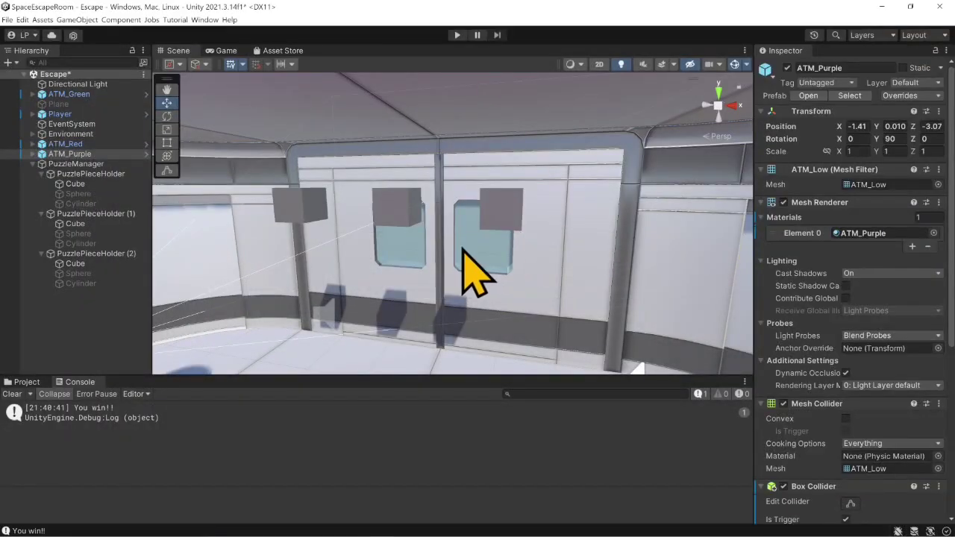
left_click(107, 165)
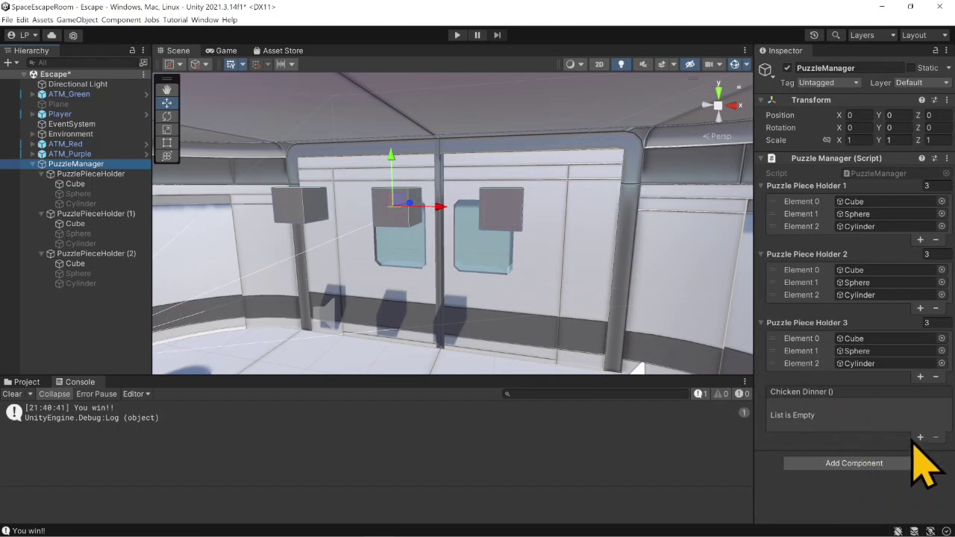
left_click(920, 437)
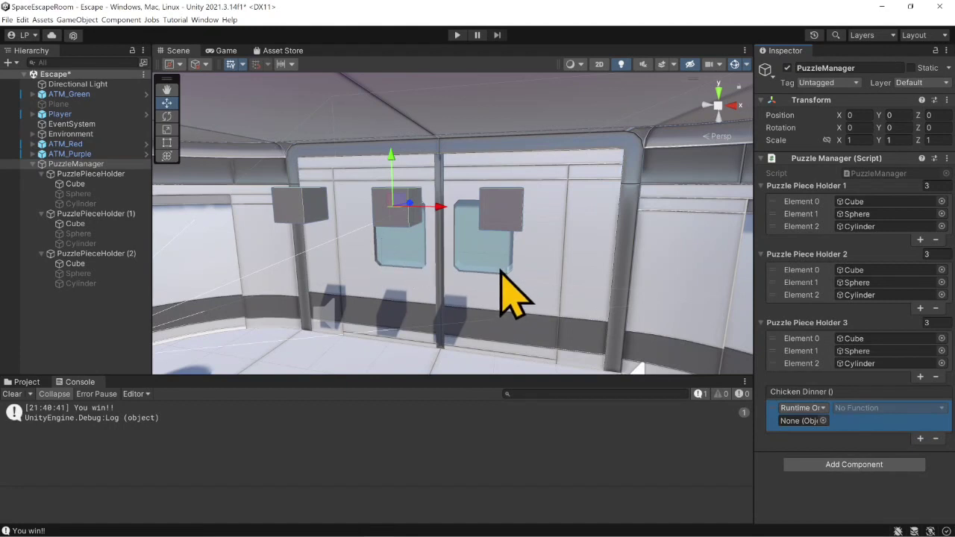
- Assign the door half Door_Left_01 (1) to the Chicken Dinner entry and have it call GameObject.SetActive with the value unchecked
left_click(529, 337)
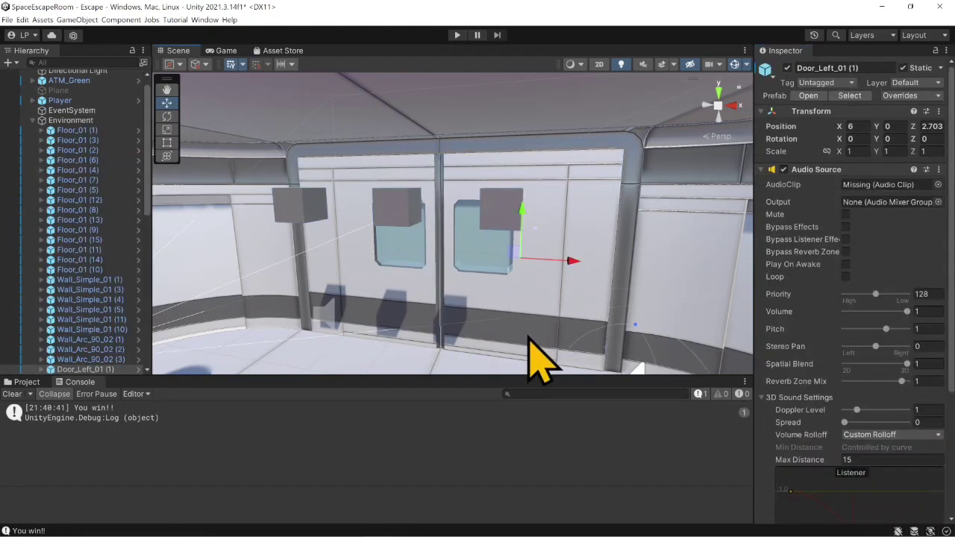
scroll(104, 363, "down", 2)
left_click(100, 334)
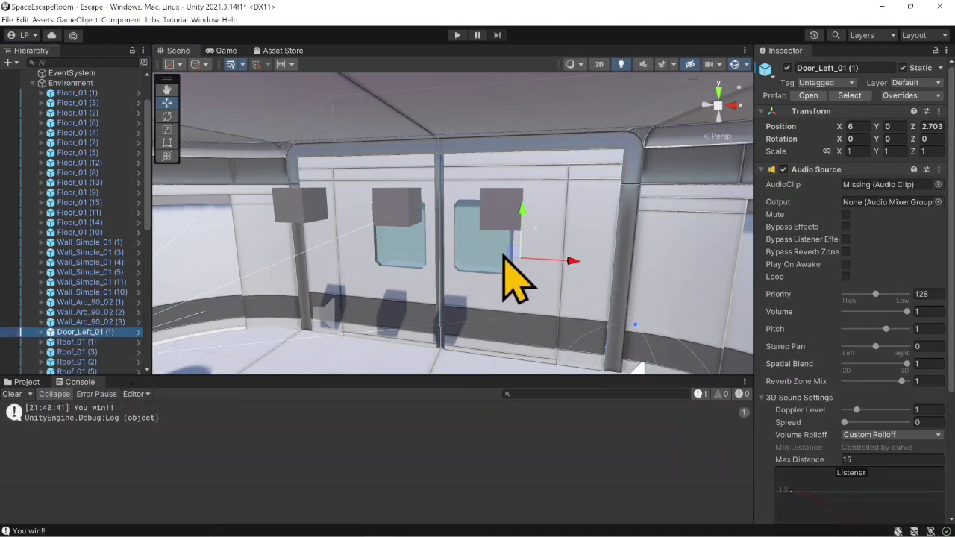
scroll(112, 332, "down", 10)
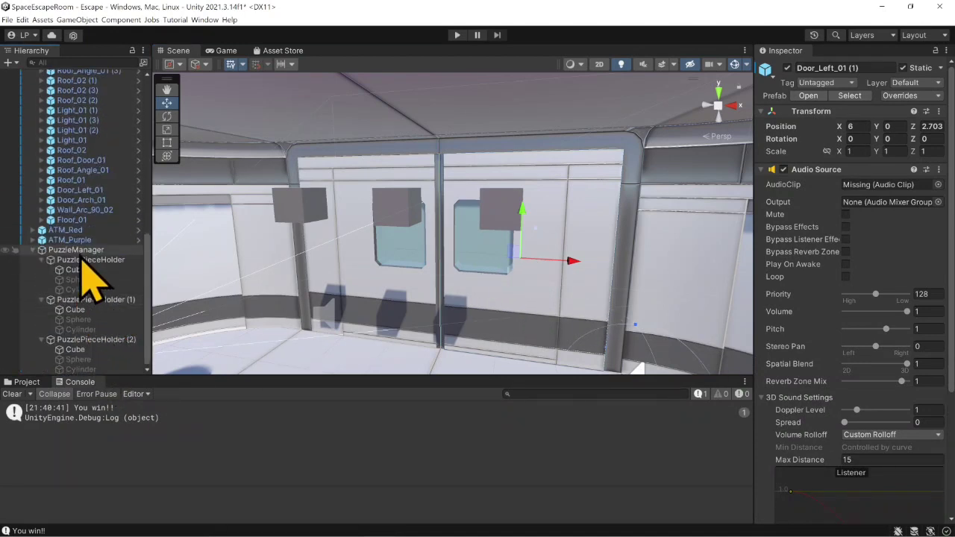
scroll(88, 280, "up", 10)
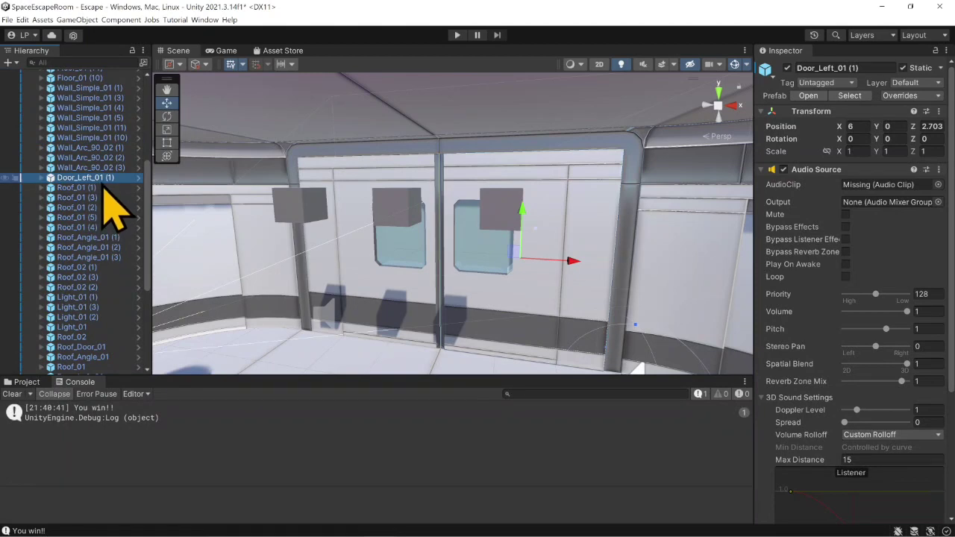
scroll(109, 345, "down", 4)
left_click(105, 327)
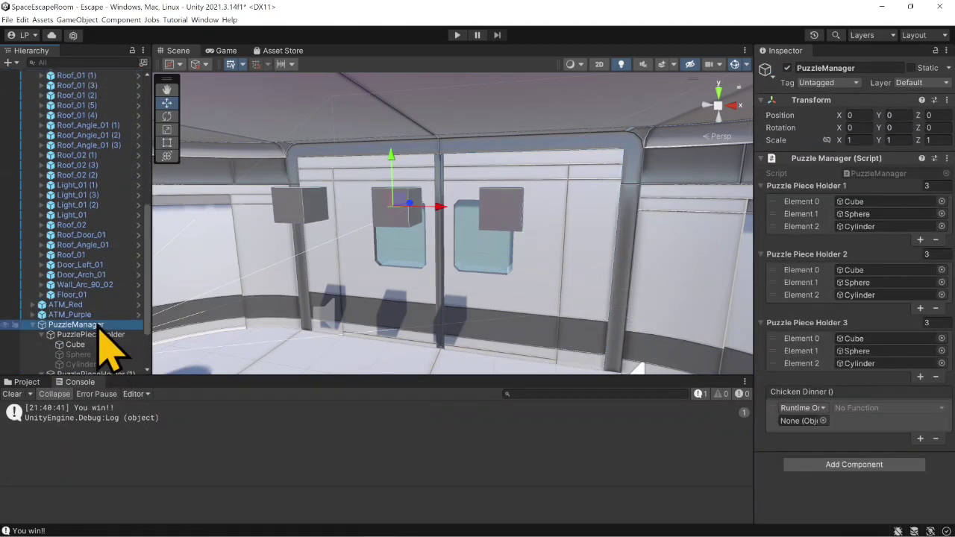
scroll(112, 224, "up", 4)
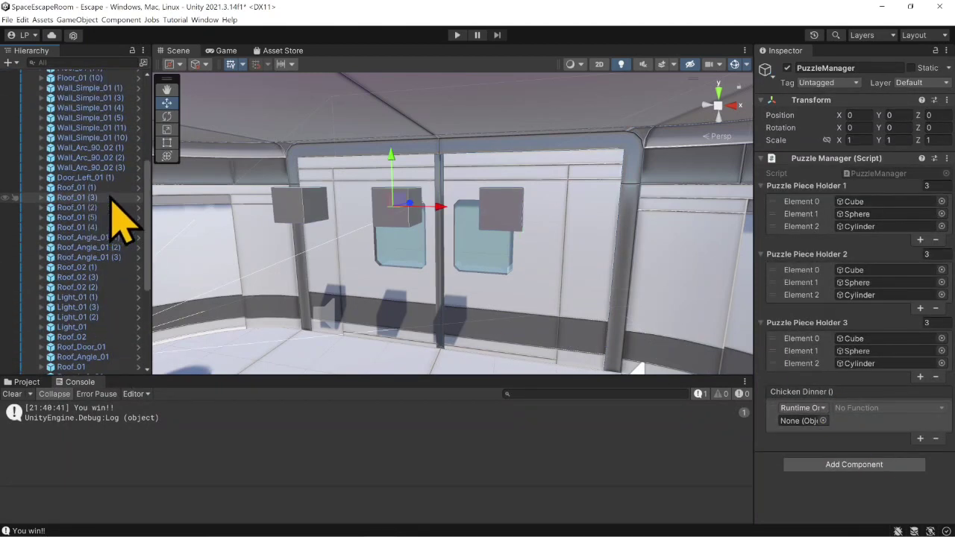
left_click_drag(107, 179, 800, 420)
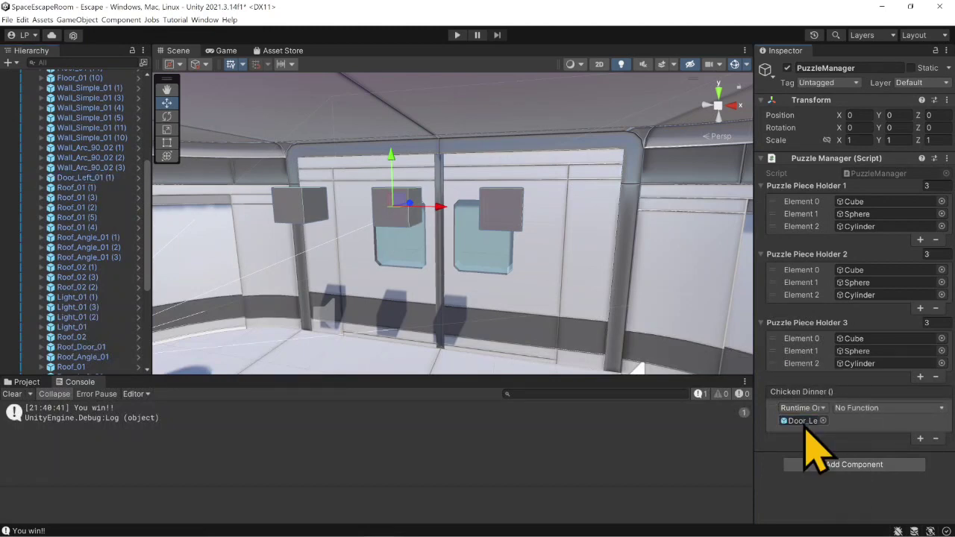
left_click(856, 408)
mouse_move(872, 432)
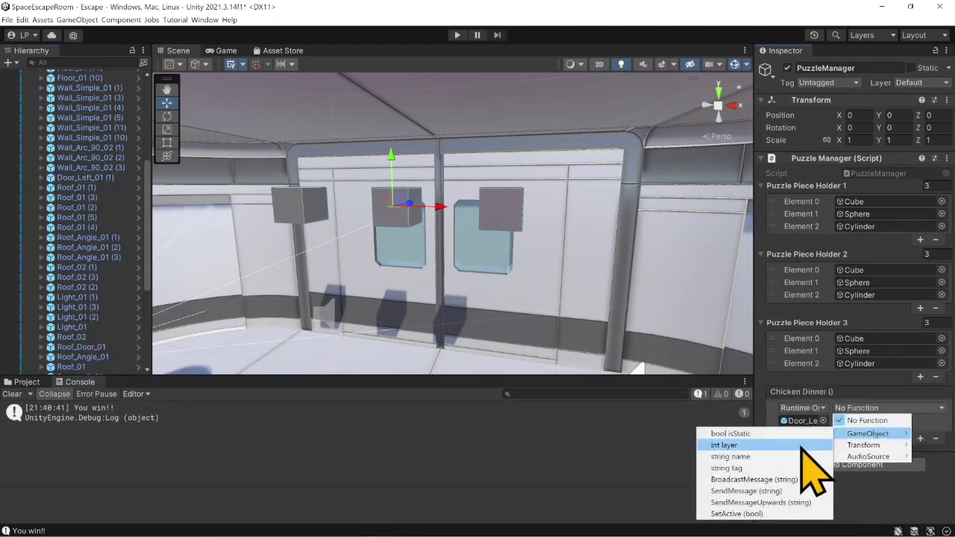
left_click(776, 518)
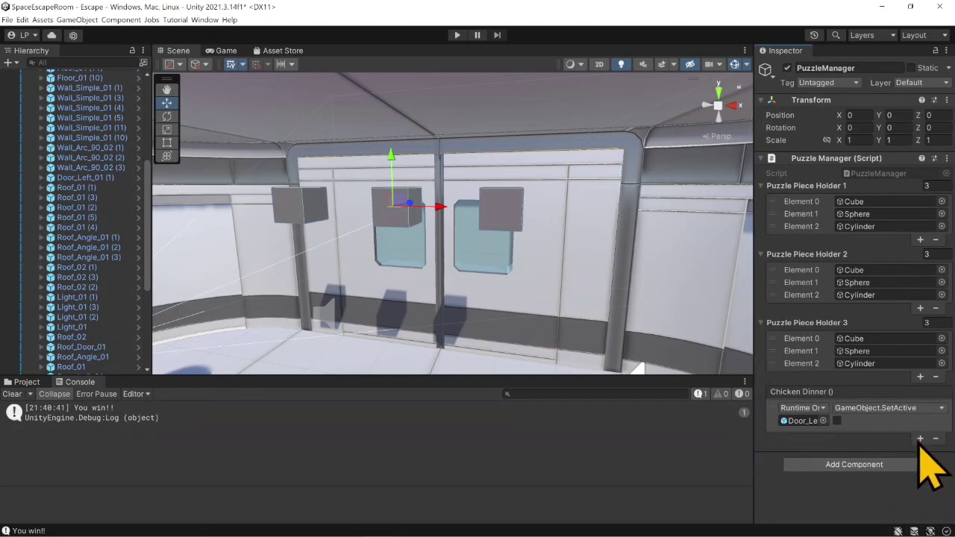
- Add a second Chicken Dinner entry for the other door half, Door_Left_01, calling GameObject.SetActive with the value unchecked
left_click(394, 324)
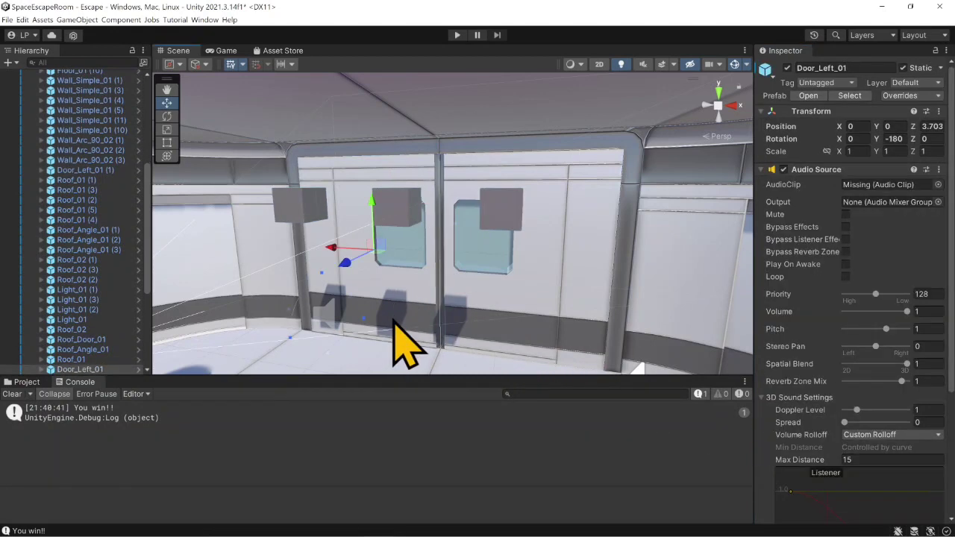
scroll(64, 343, "down", 3)
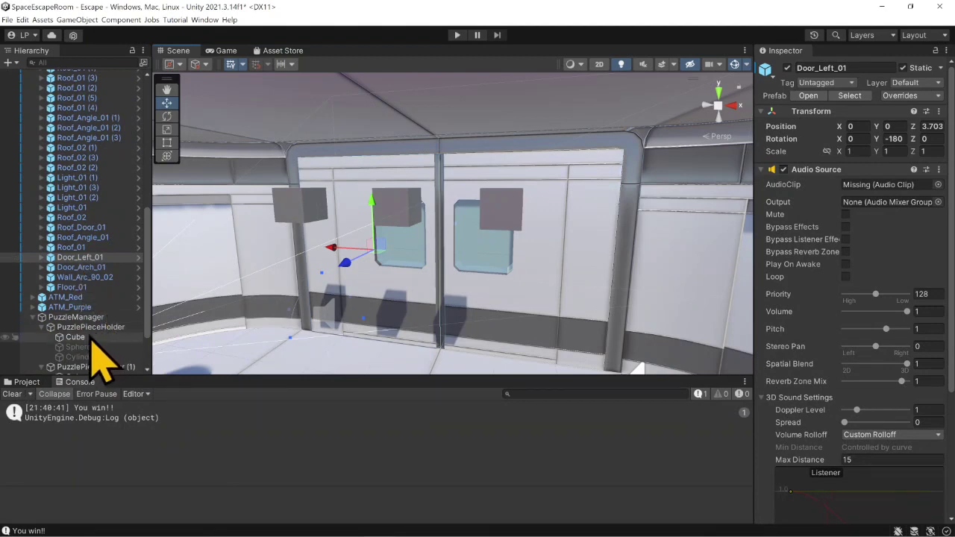
left_click(81, 317)
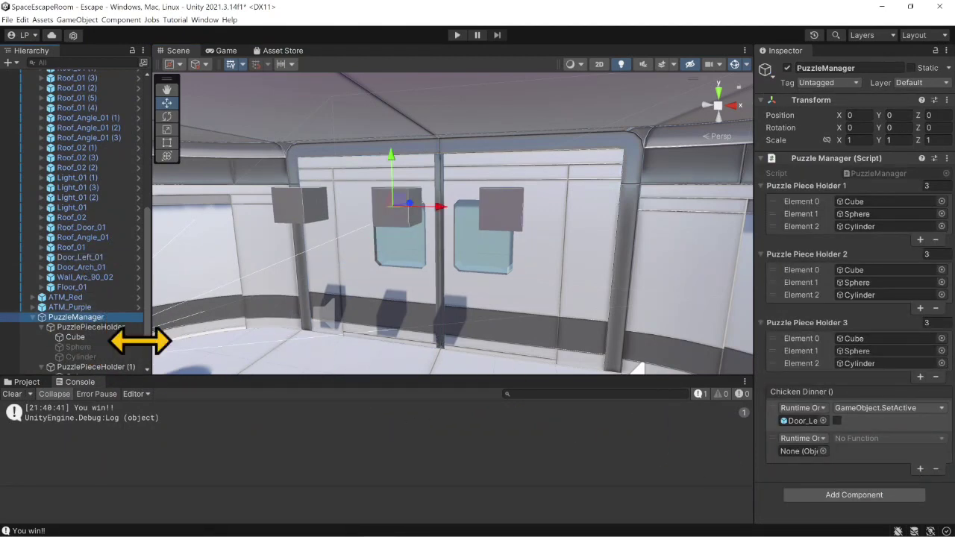
left_click_drag(74, 256, 802, 451)
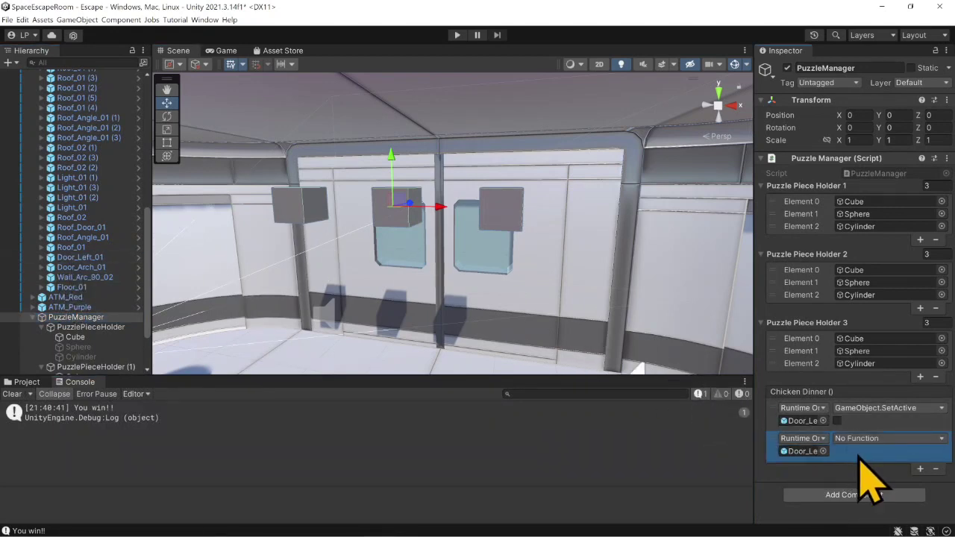
left_click(862, 439)
mouse_move(867, 463)
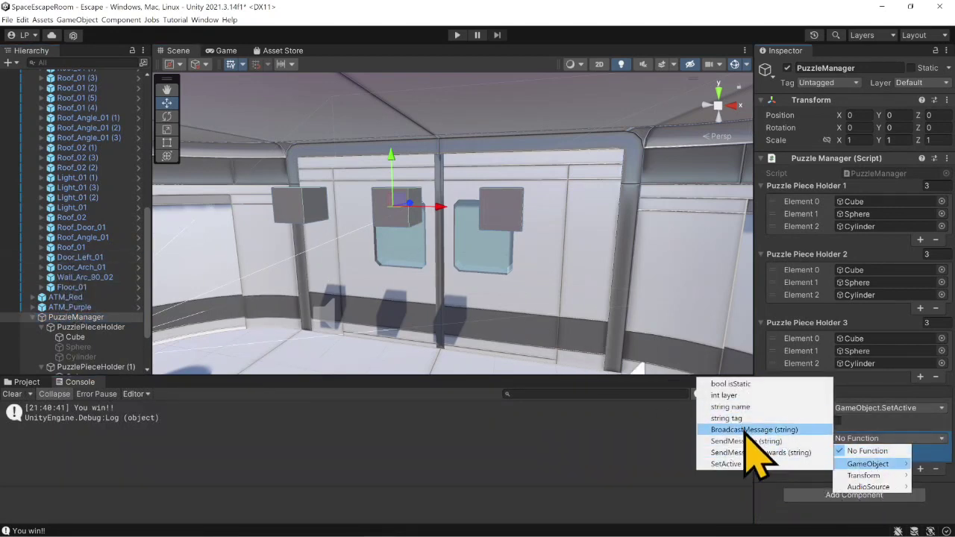
left_click(761, 511)
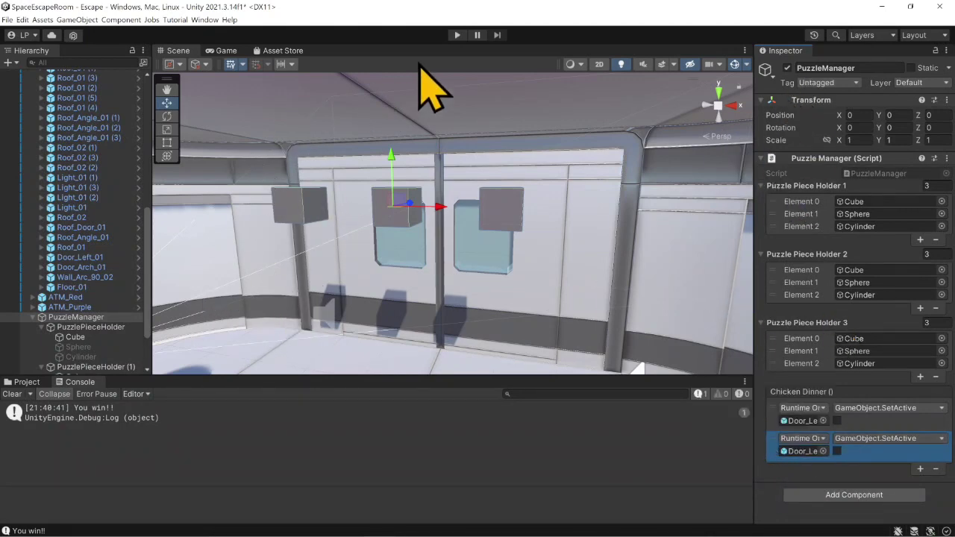
- Clear the Console, enter Play mode, and switch PuzzlePieceHolder (1) to the Sphere
left_click(12, 394)
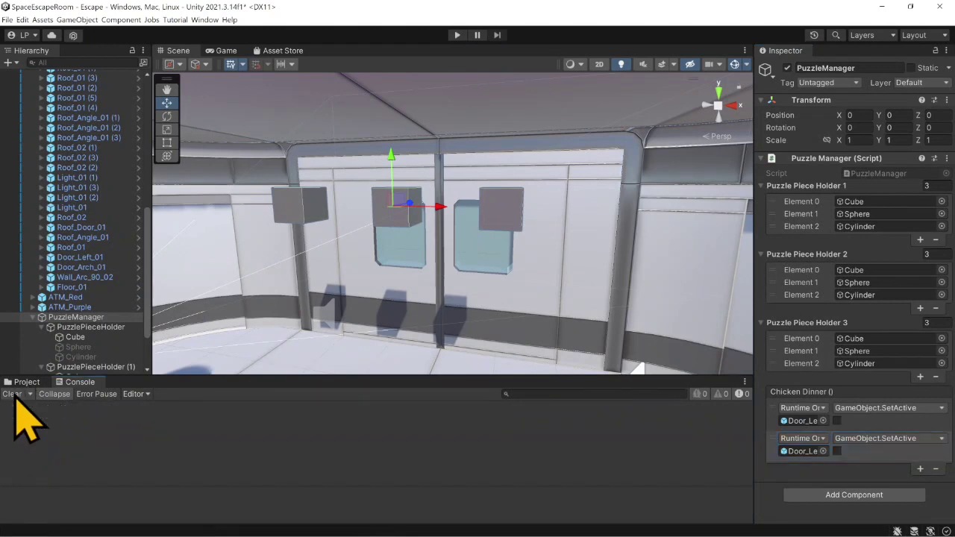
left_click(457, 36)
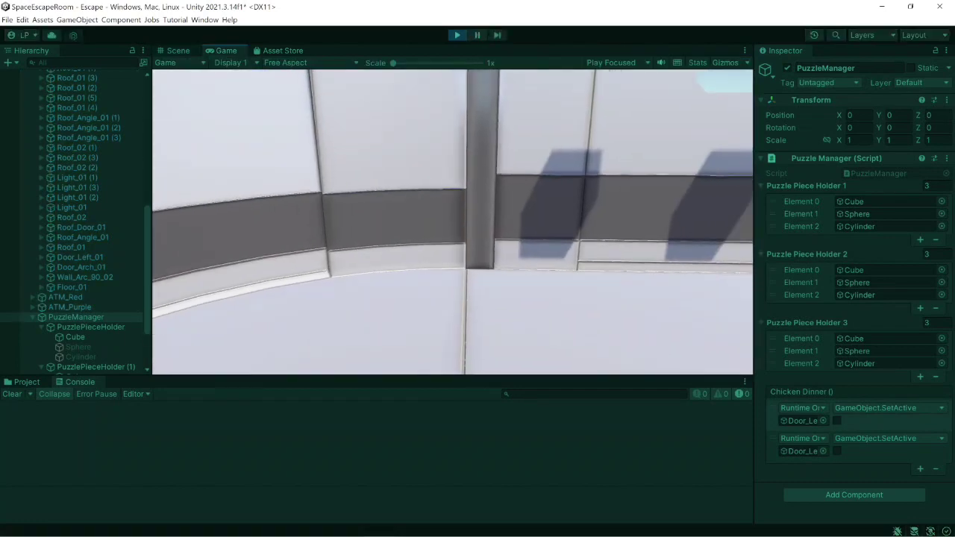
key("s")
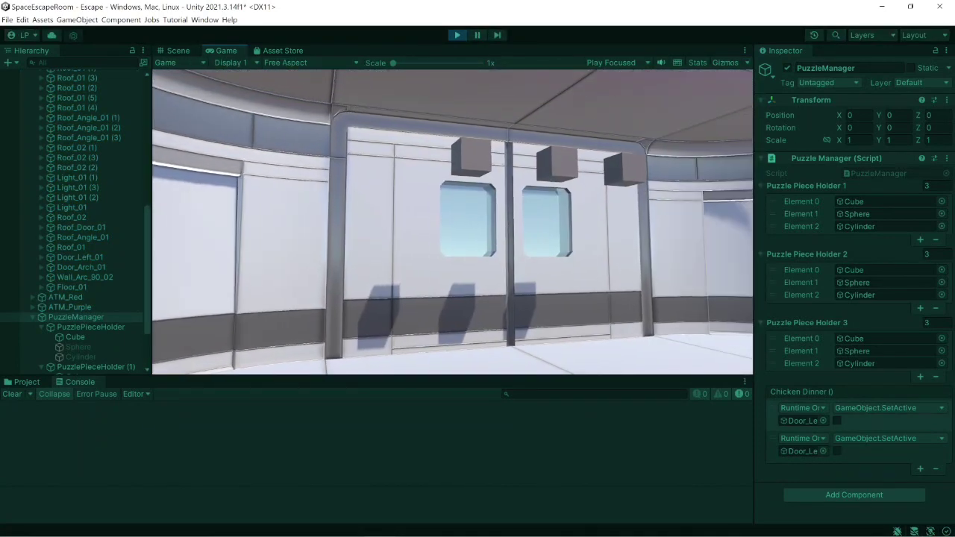
key("2")
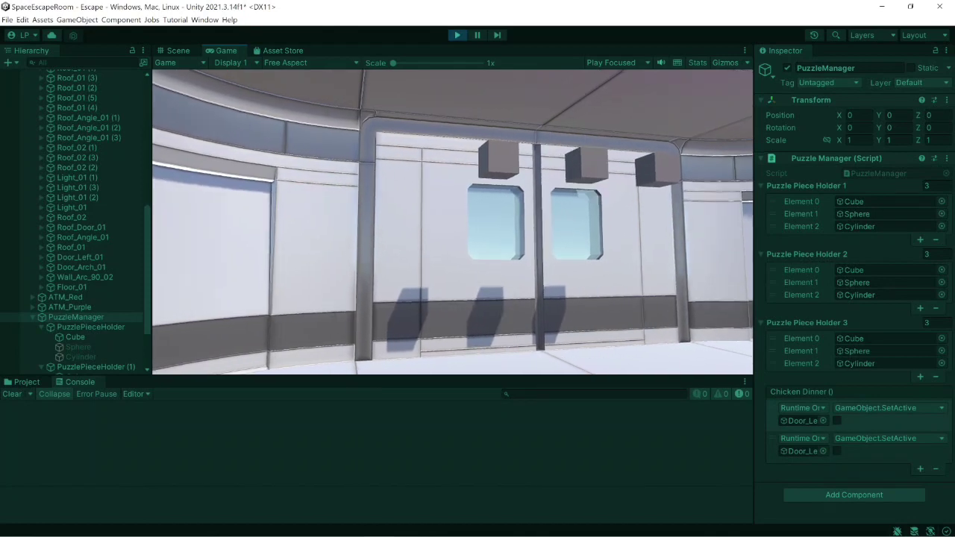
key("2")
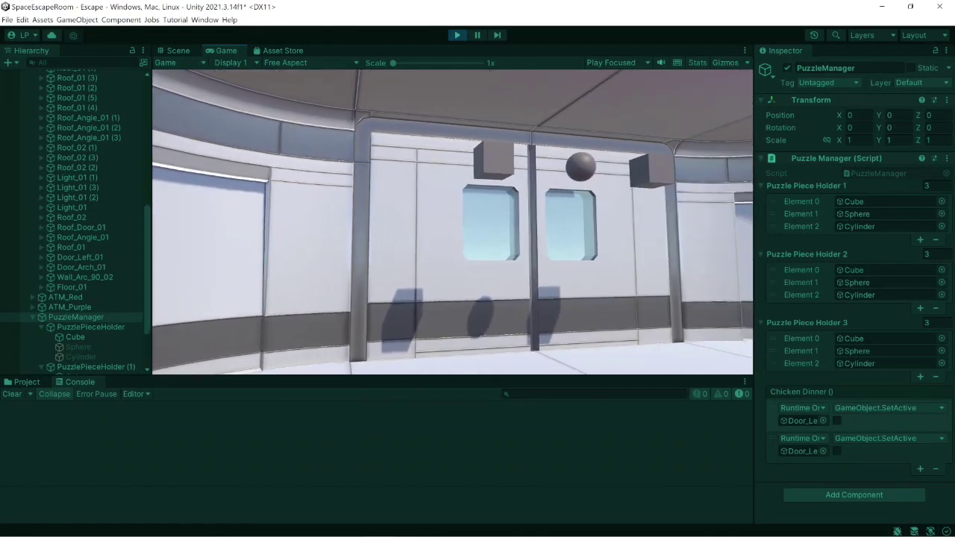
- Switch PuzzlePieceHolder (2) to the Cylinder, check the doorway and the Console for the win result, and exit Play mode
key("w")
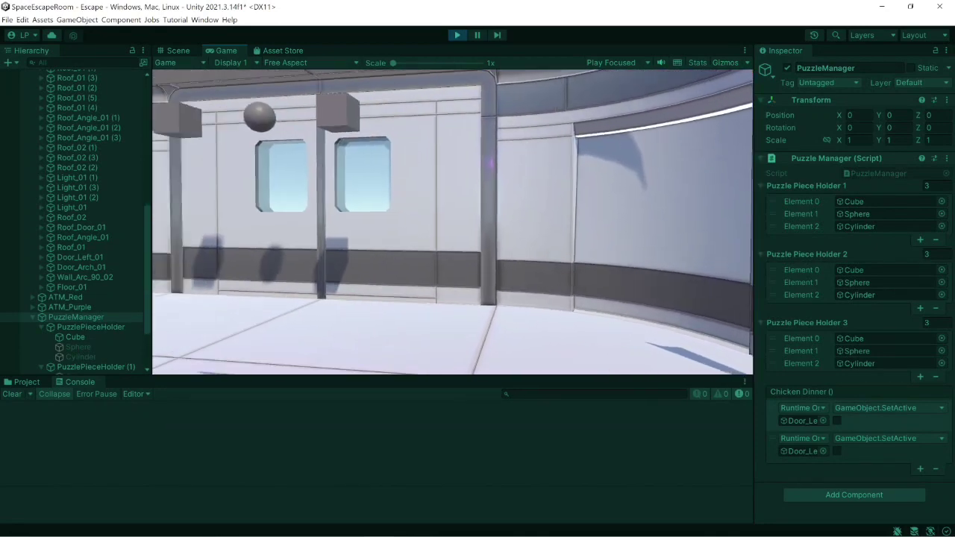
key("3")
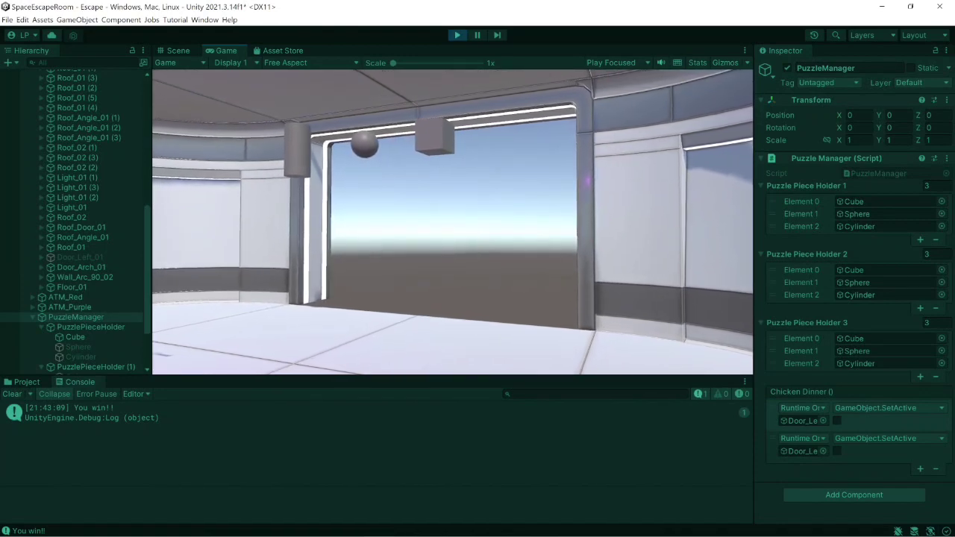
left_click(457, 35)
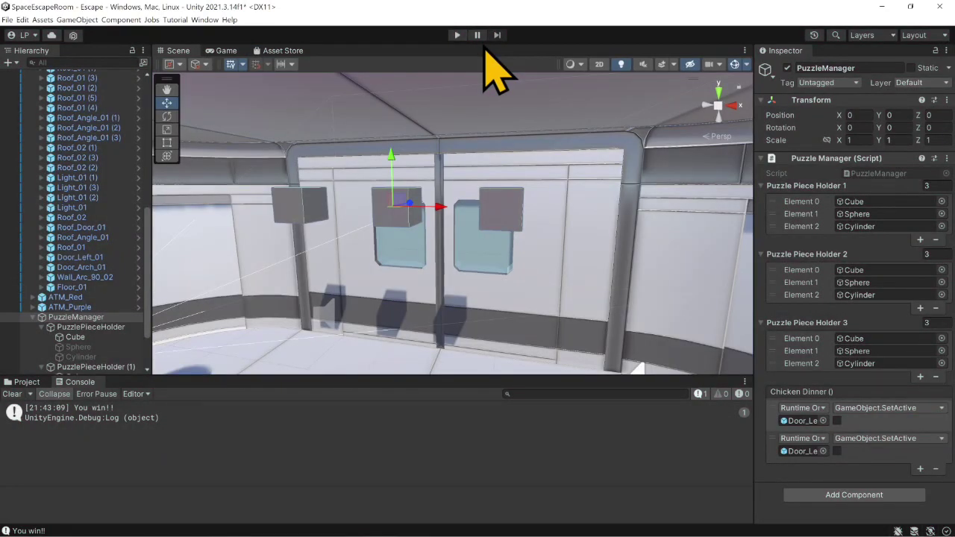
- Collapse the PuzzleManager and Environment objects in the scene hierarchy and clear the Console
left_click(32, 317)
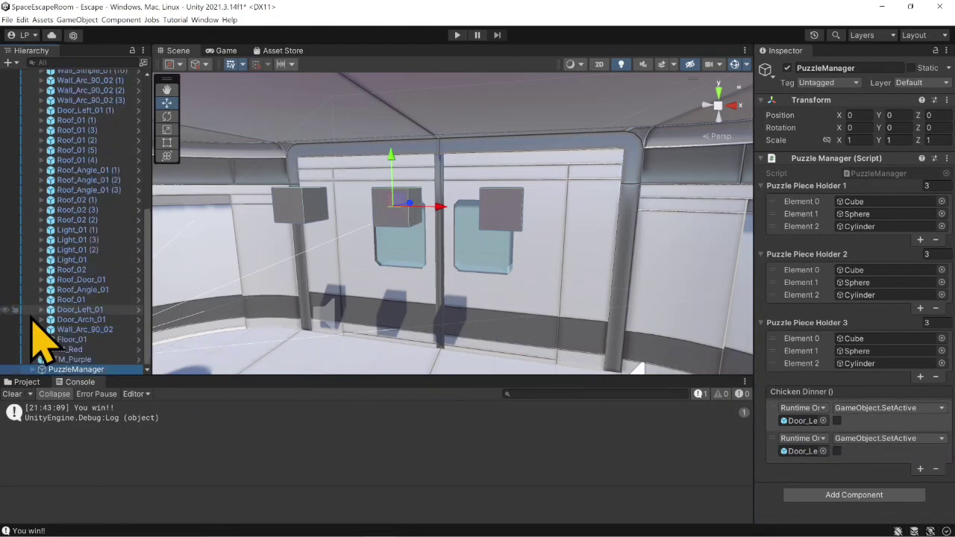
scroll(64, 142, "up", 10)
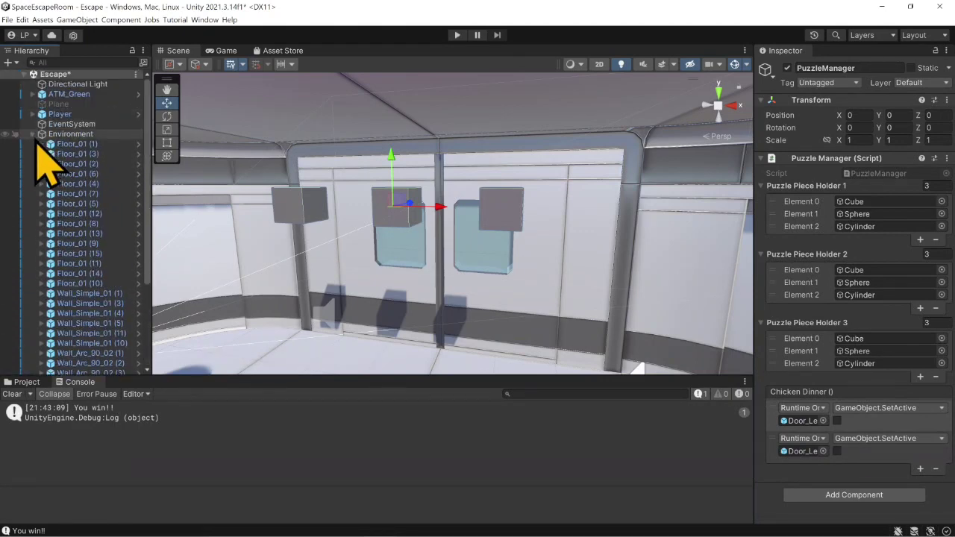
left_click(32, 133)
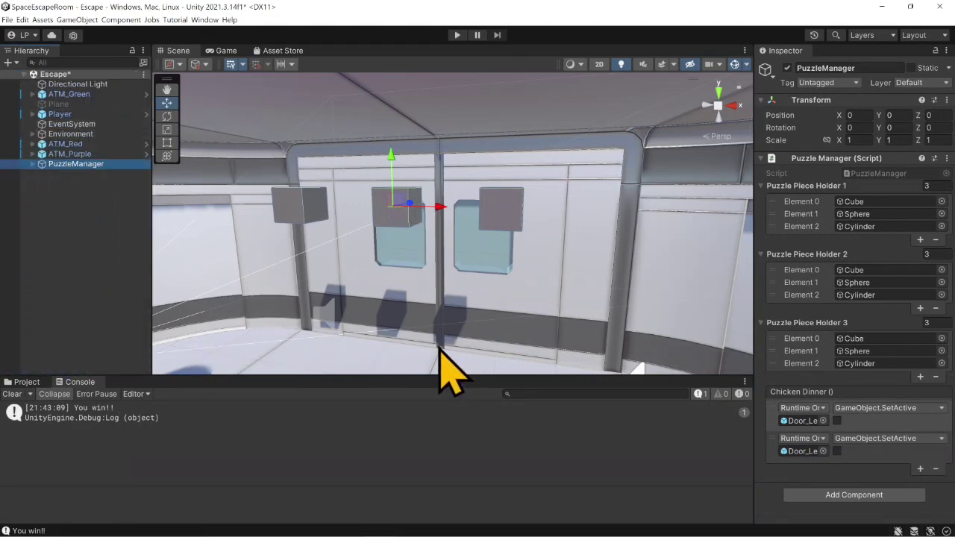
left_click(12, 394)
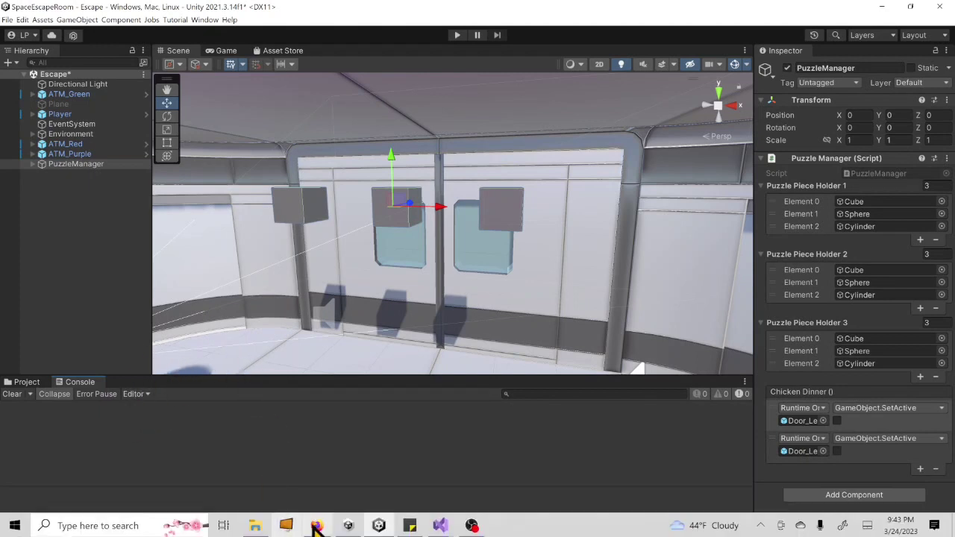
- Switch to the Escape Room FP sticky note and strike through the "-Win condition" item
mouse_move(362, 536)
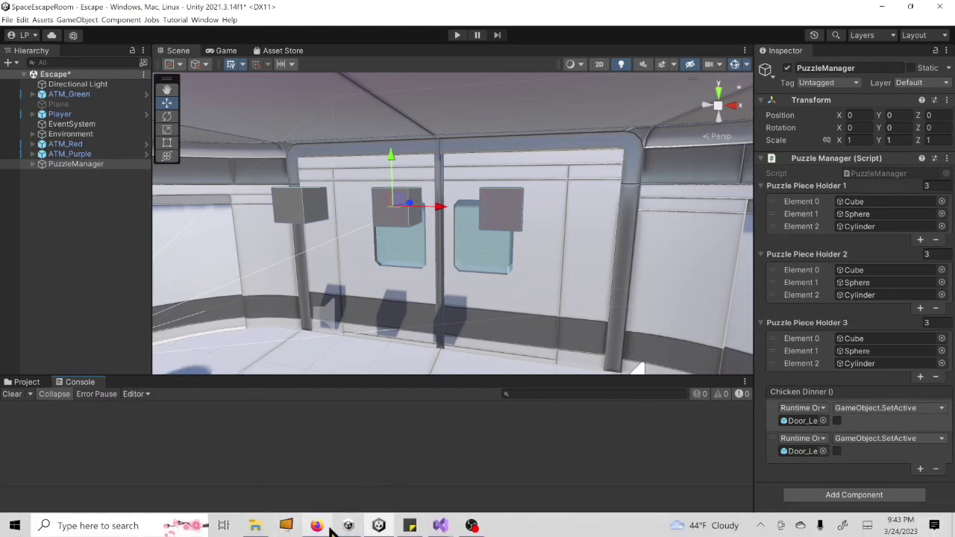
left_click(379, 526)
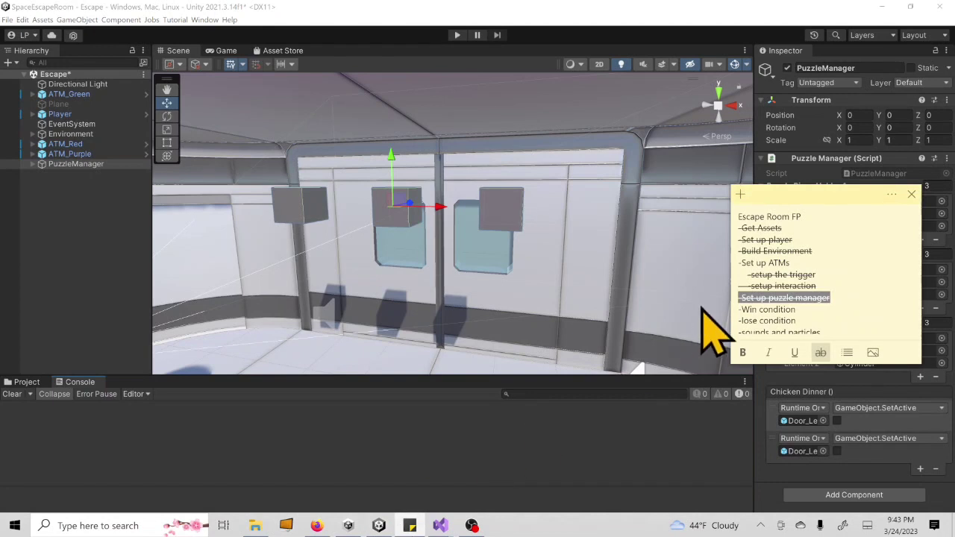
left_click_drag(786, 307, 667, 306)
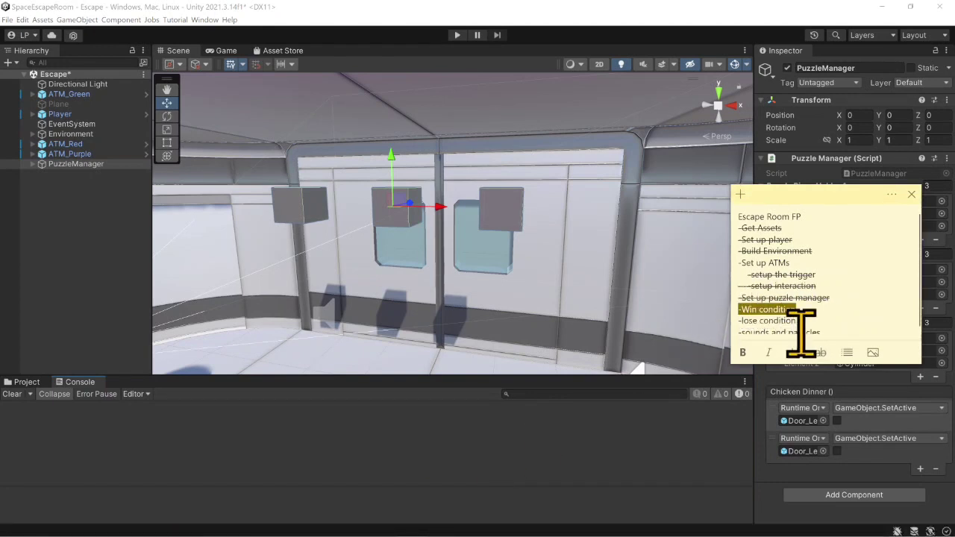
left_click(818, 353)
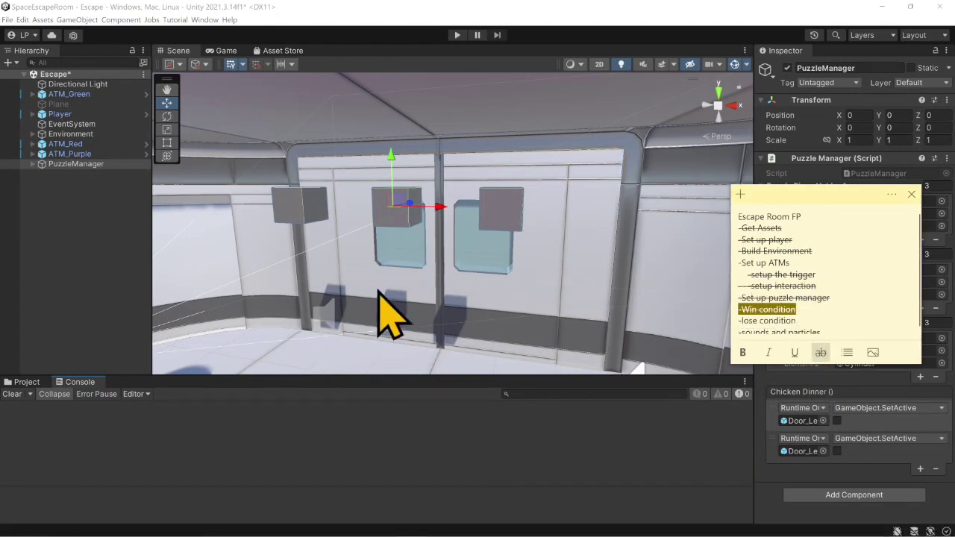
scroll(820, 312, "down", 1)
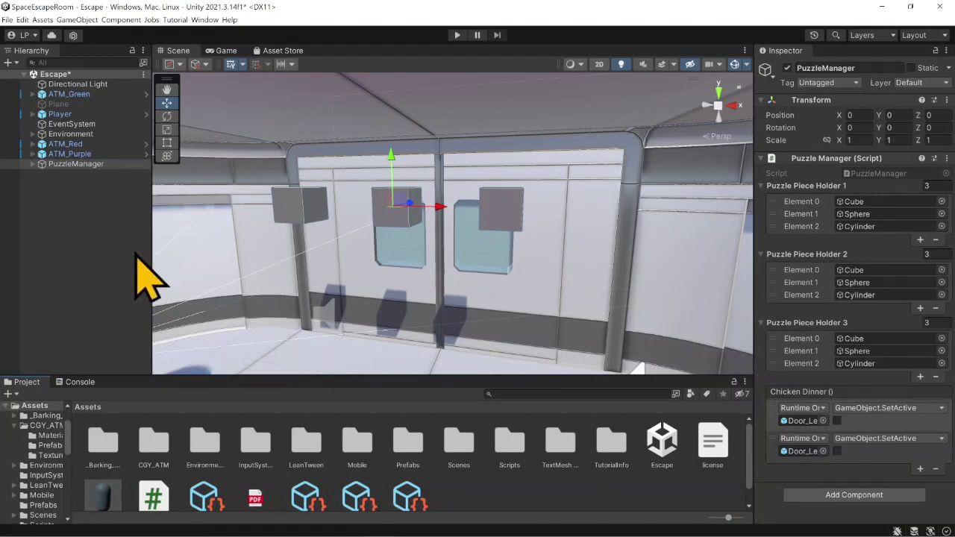
right_click(73, 187)
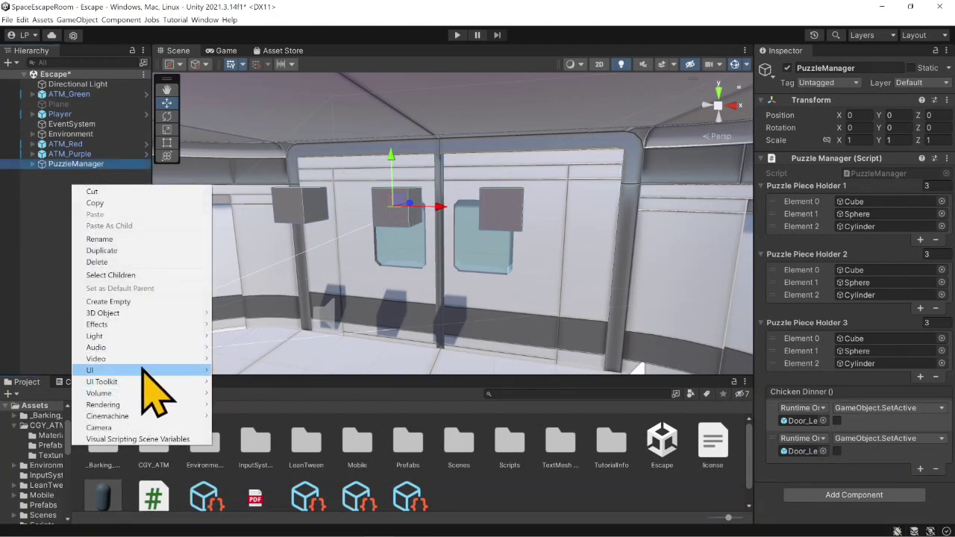
mouse_move(143, 370)
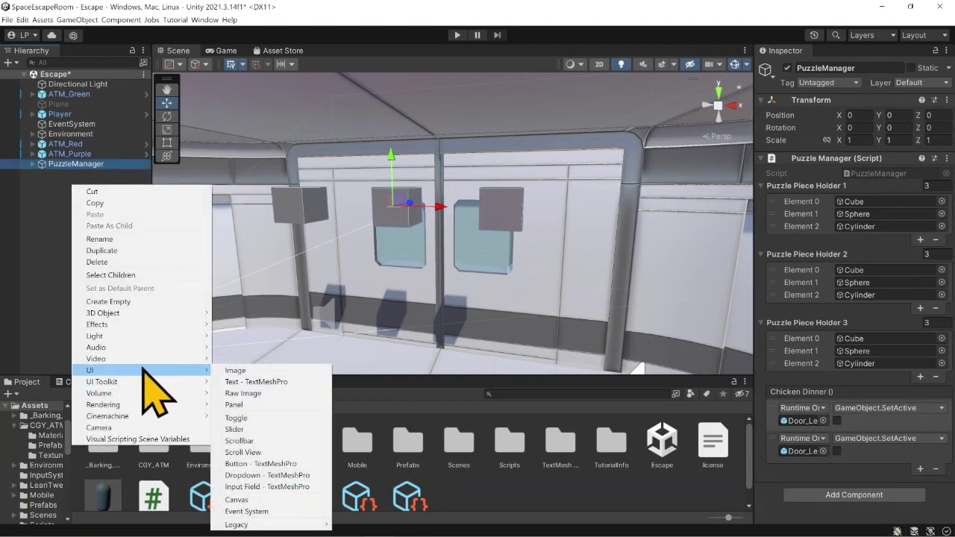
left_click(291, 384)
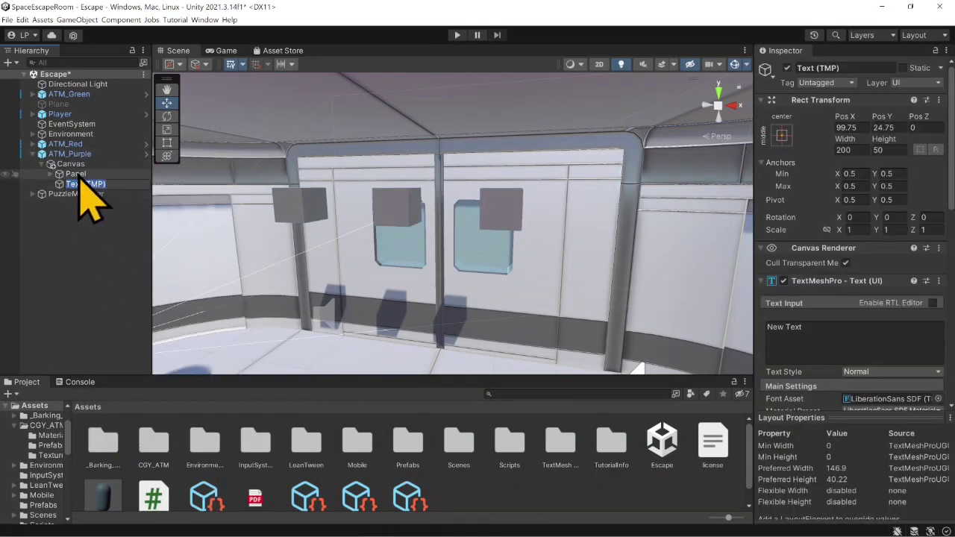
key("Return")
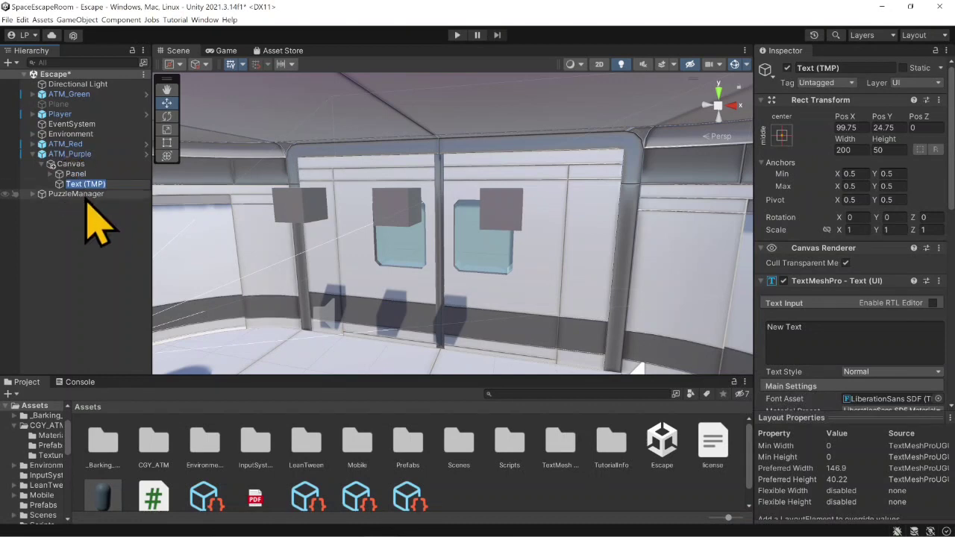
left_click(85, 208)
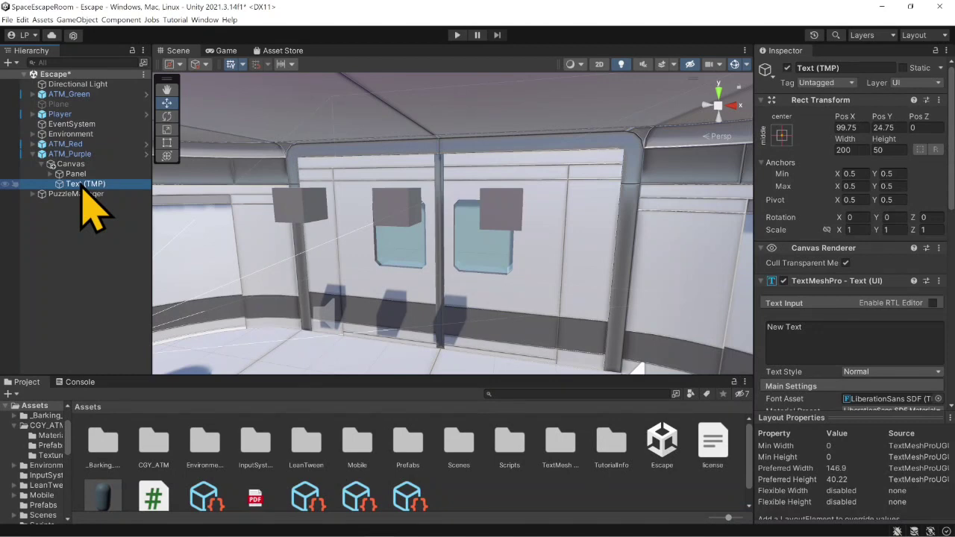
key("Delete")
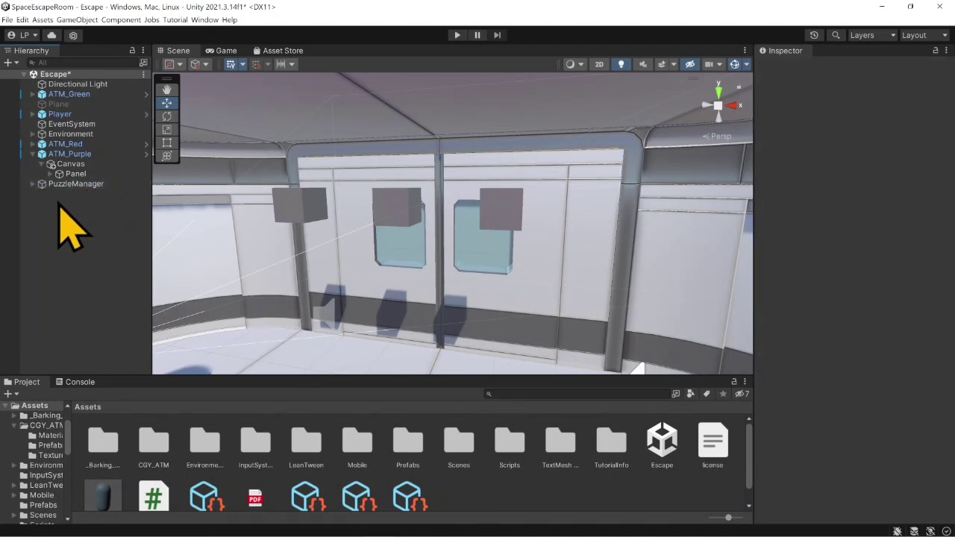
- Create a new UI Canvas at the root of the scene and rename it GameOverCanvas
right_click(59, 203)
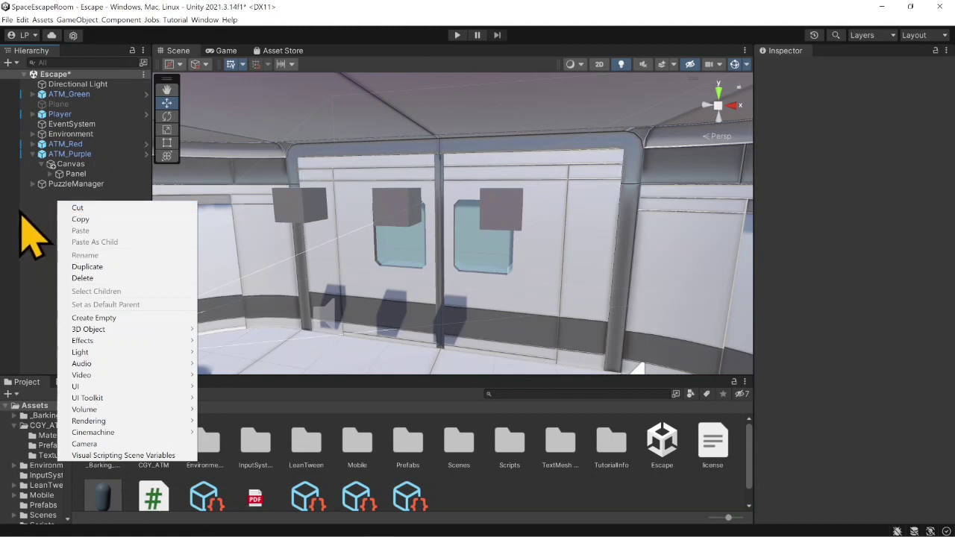
mouse_move(127, 388)
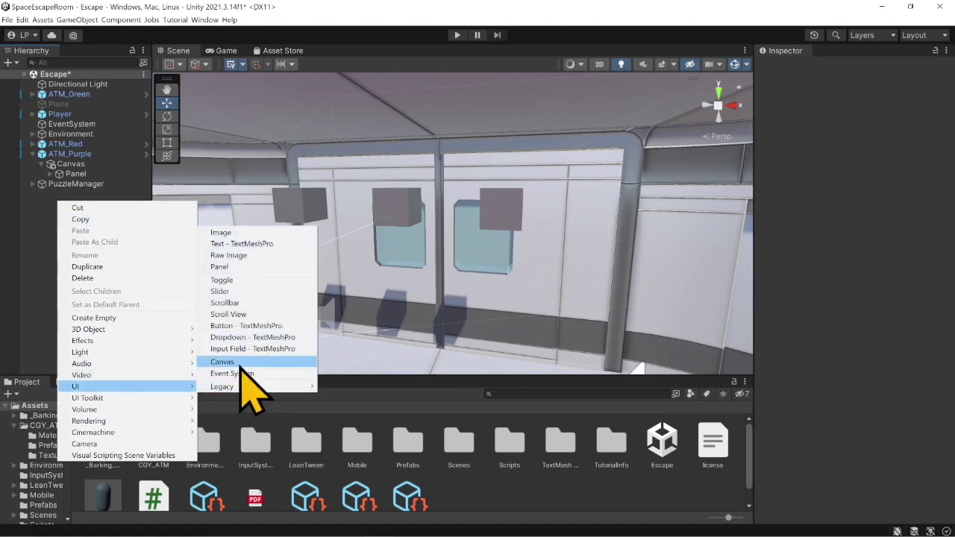
left_click(238, 363)
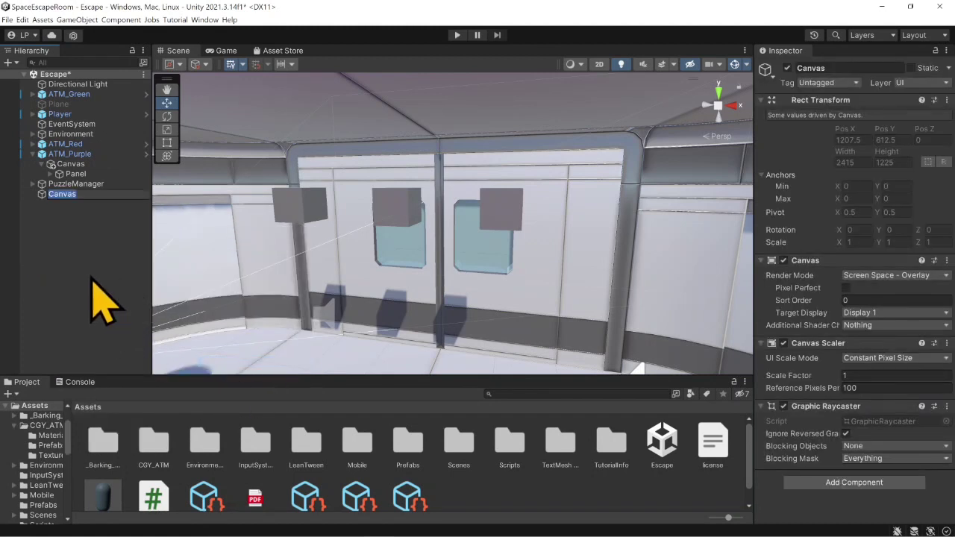
left_click(82, 237)
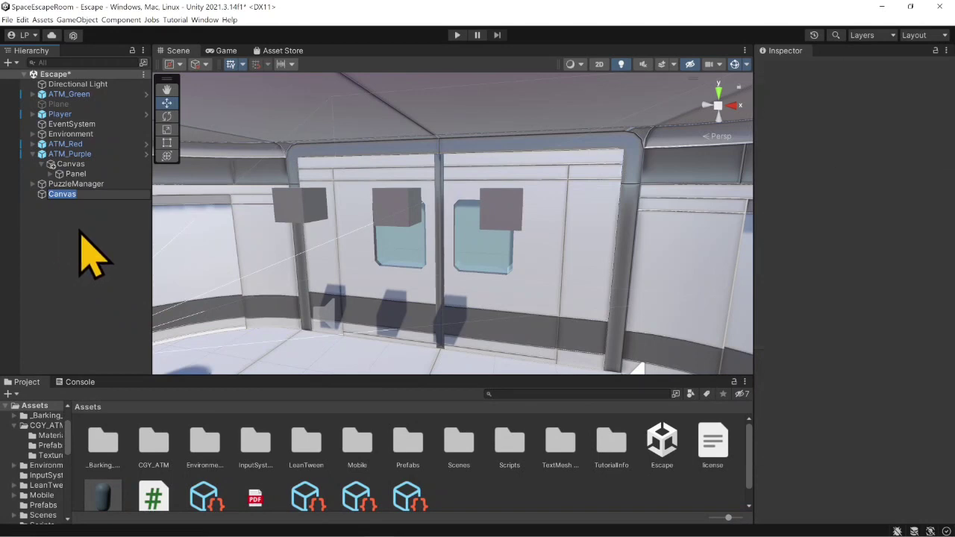
left_click(78, 195)
left_click(864, 67)
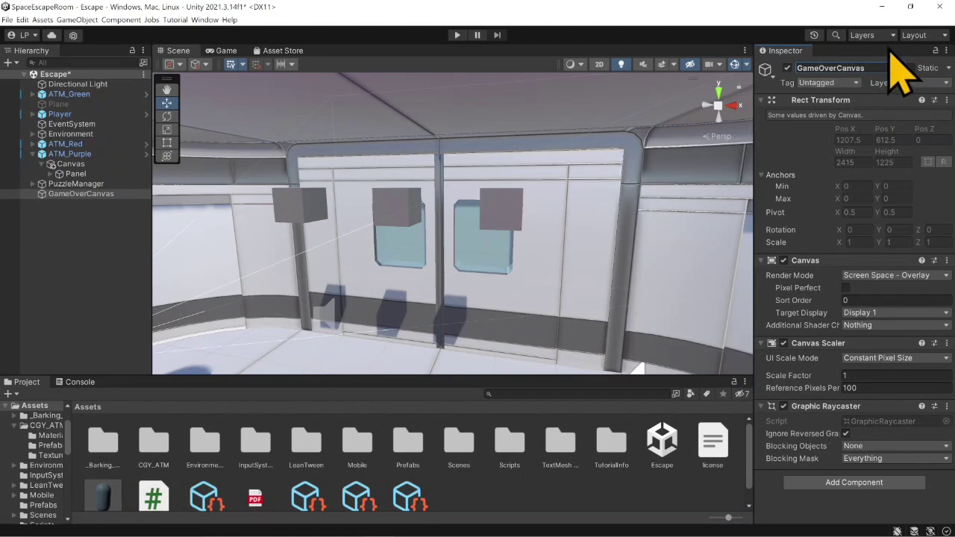
- Add a TextMeshPro text as a child of GameOverCanvas and check it in the Game view
right_click(84, 194)
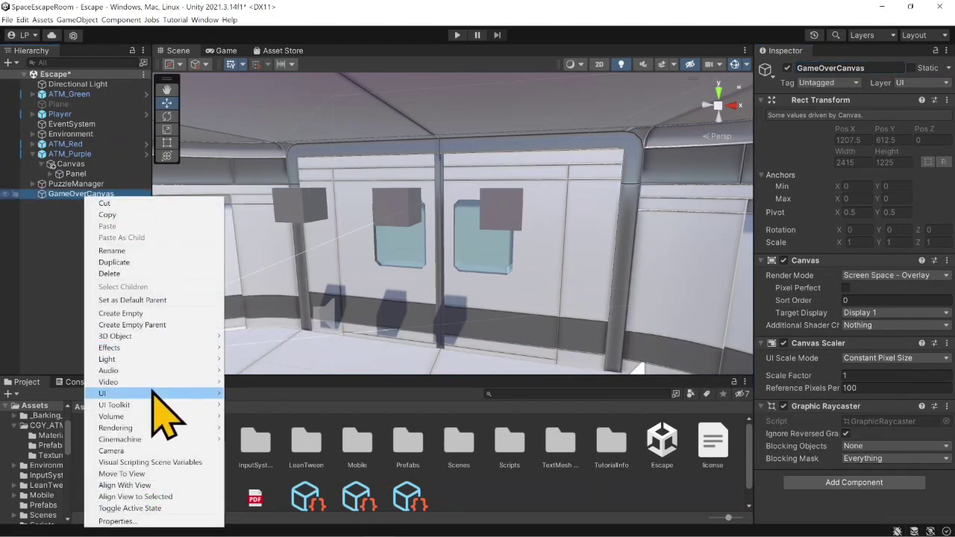
mouse_move(220, 393)
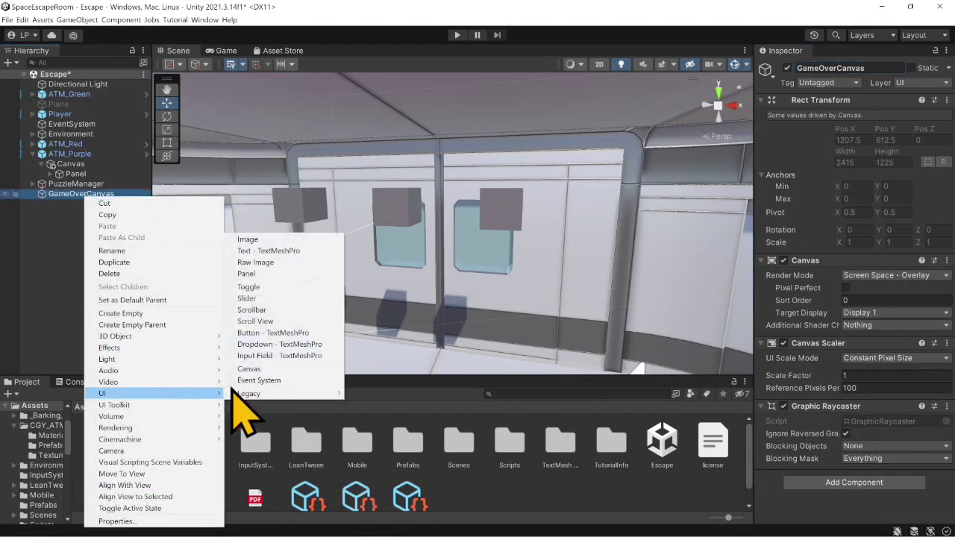
left_click(299, 251)
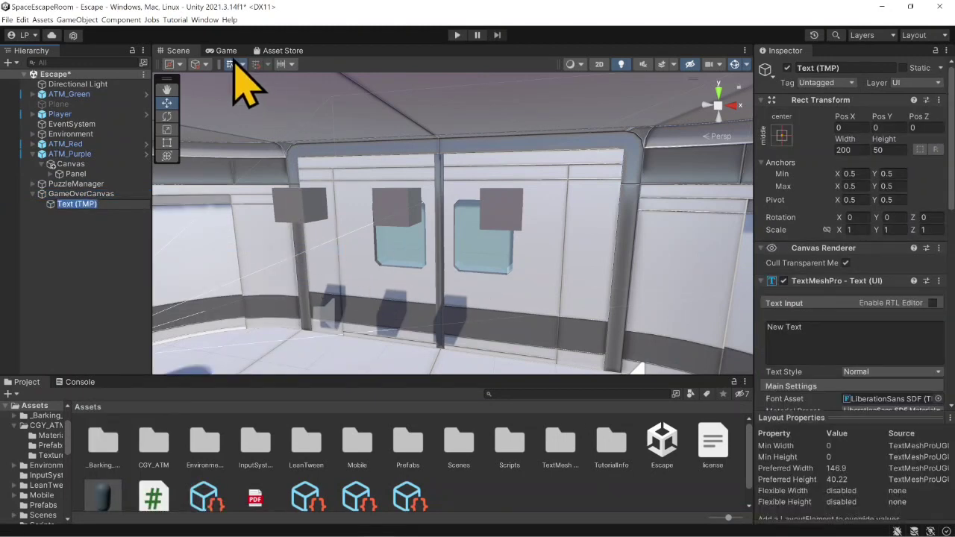
left_click(221, 51)
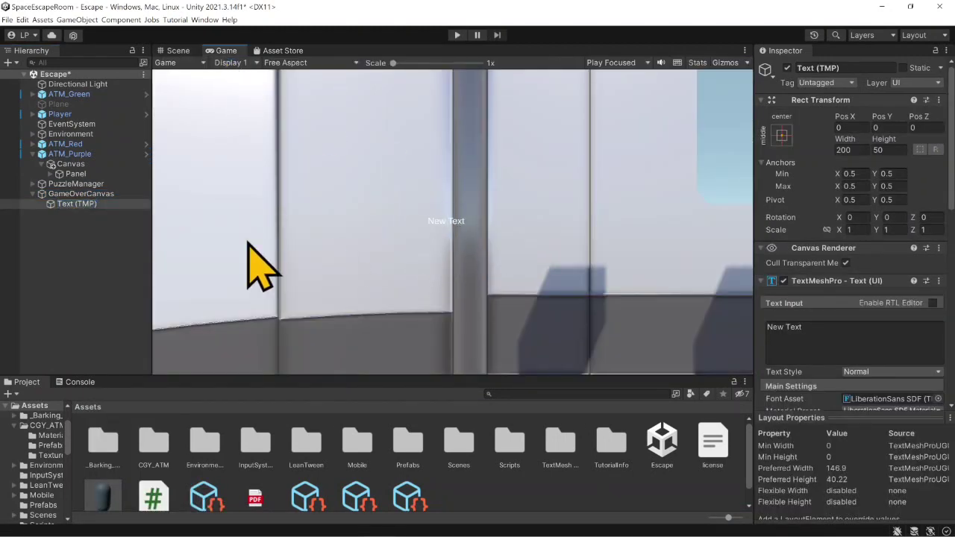
left_click(183, 51)
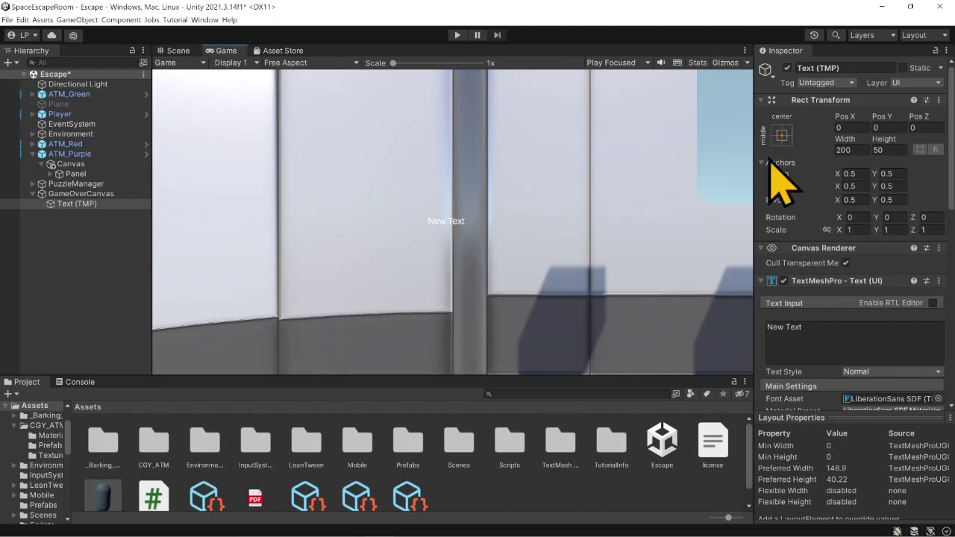
- Anchor the text at top center, including its pivot and position, and set its Pos Y to -50
left_click(790, 136)
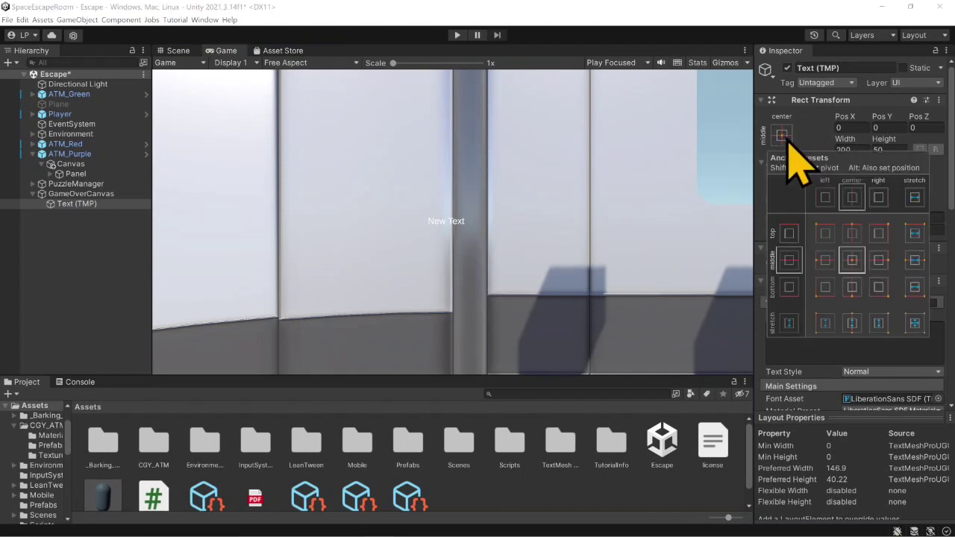
left_click(852, 232)
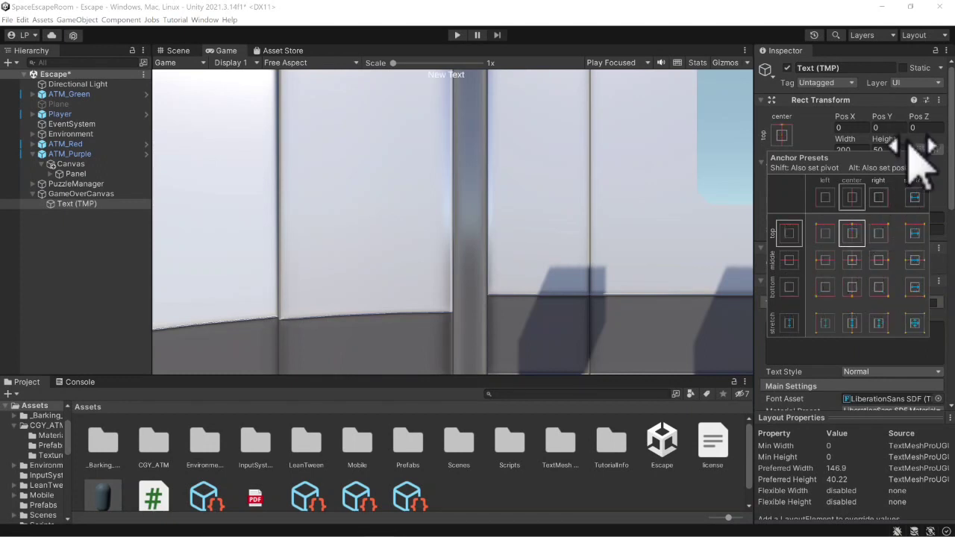
left_click(828, 126)
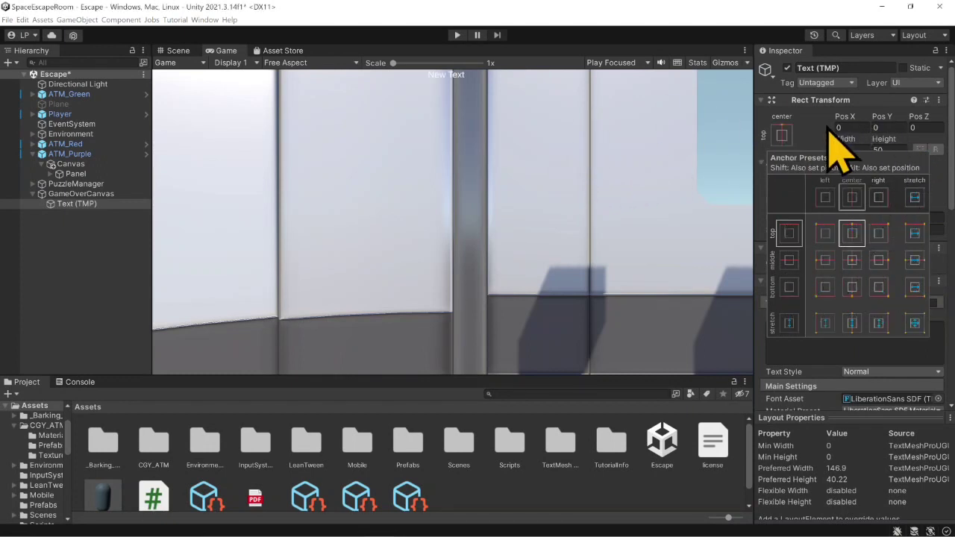
left_click(880, 128)
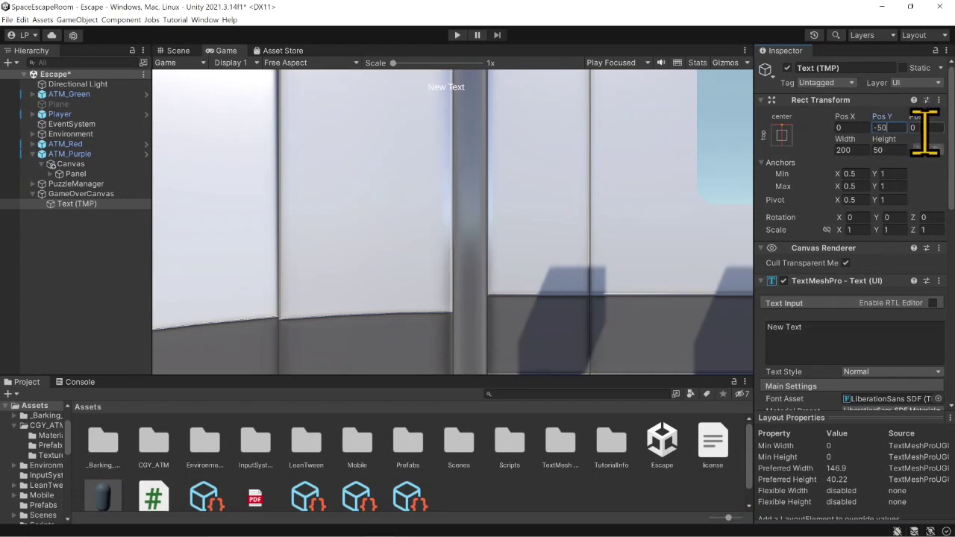
type("-50")
- Set the TextMeshPro text's font size to 120
scroll(841, 228, "down", 3)
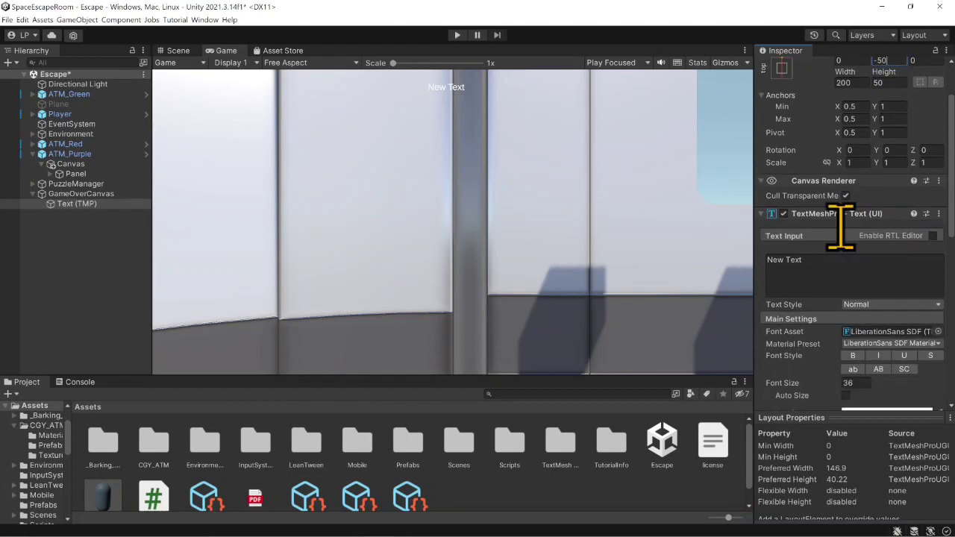
scroll(840, 227, "down", 3)
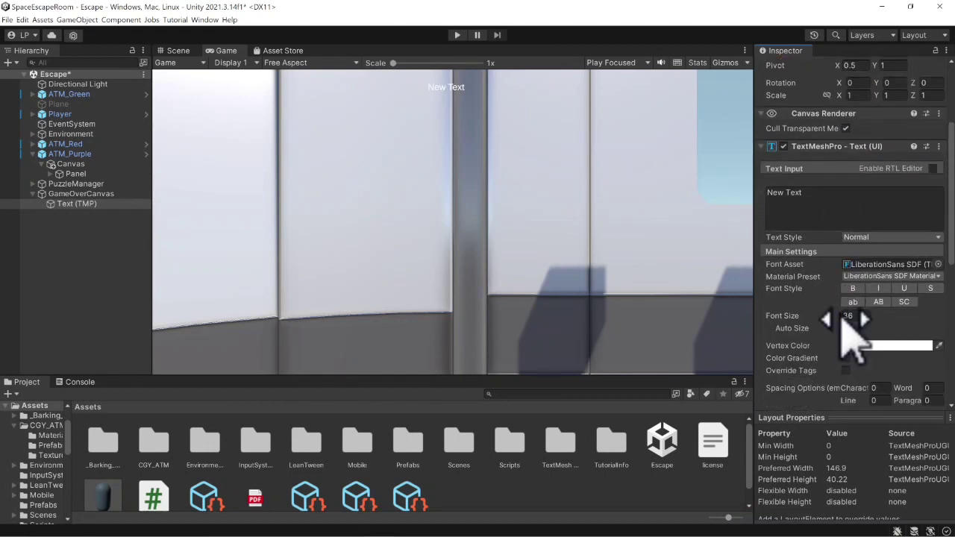
mouse_move(844, 323)
left_mouse_down()
mouse_move(937, 328)
mouse_move(111, 328)
mouse_move(693, 343)
mouse_move(850, 314)
left_mouse_up()
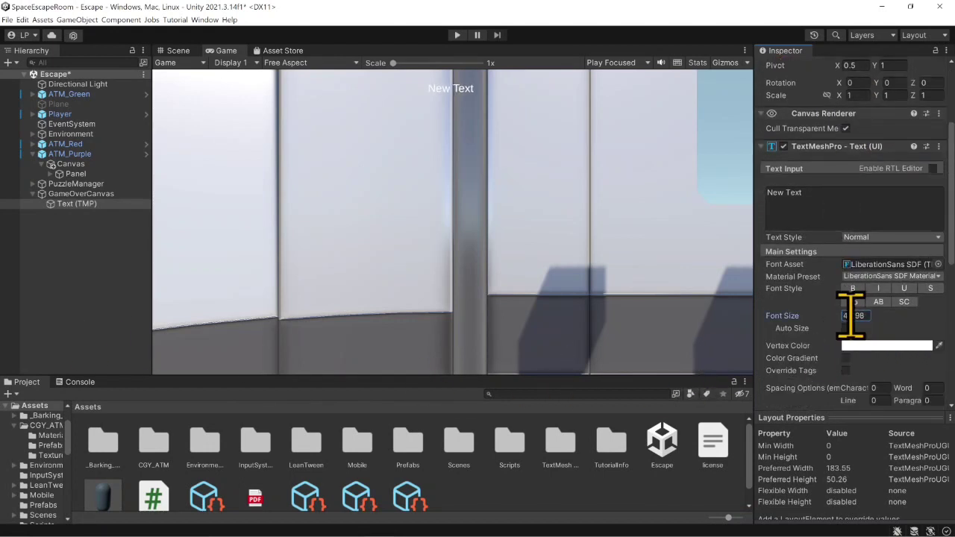
left_click(865, 313)
type("120")
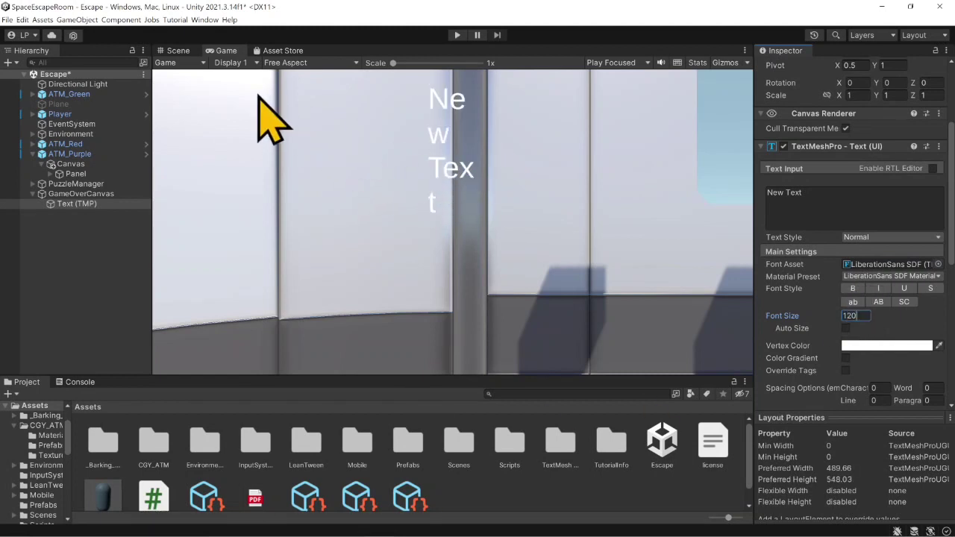
- Frame the text in the Scene view and enlarge its box with the Rect tool to about 866 by 132
scroll(801, 239, "up", 6)
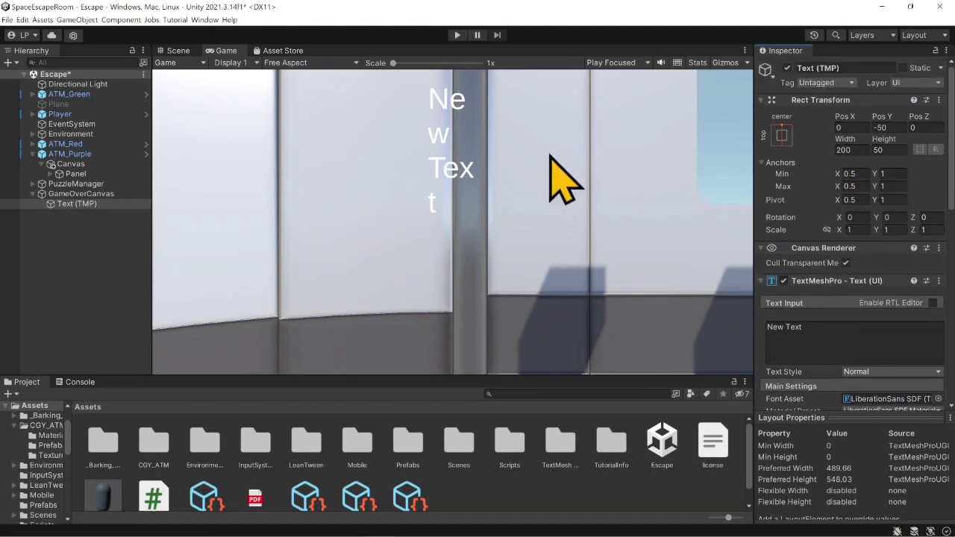
left_click(179, 50)
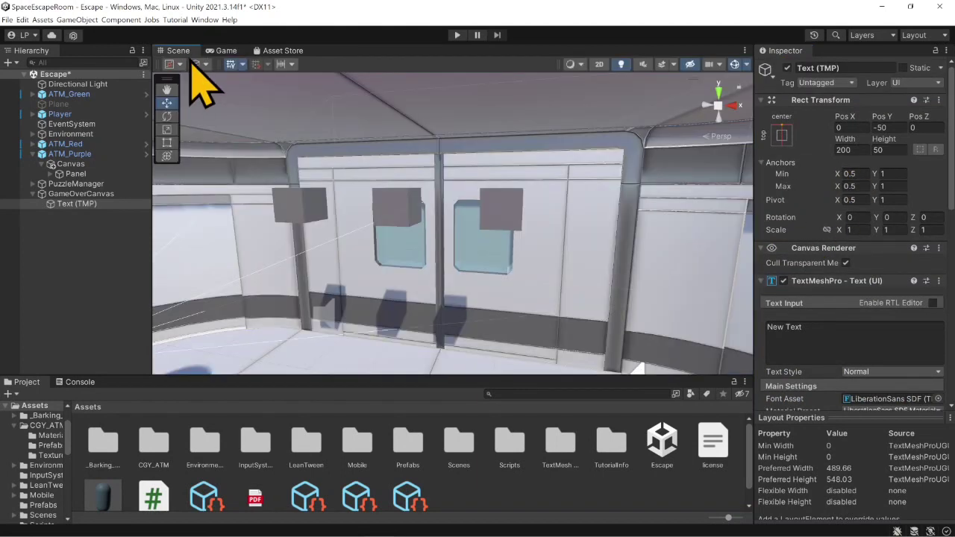
double_click(77, 205)
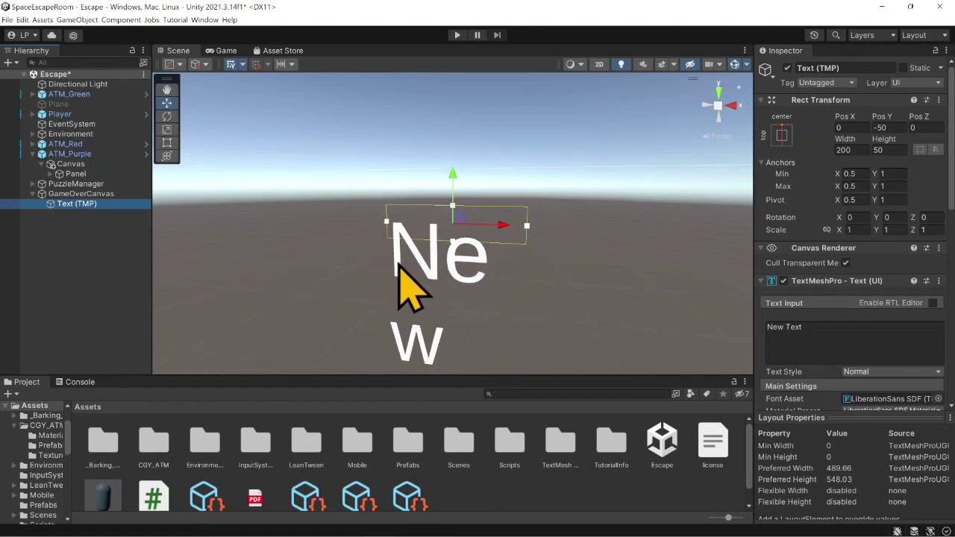
scroll(444, 243, "down", 1)
right_click_drag(417, 246, 471, 244)
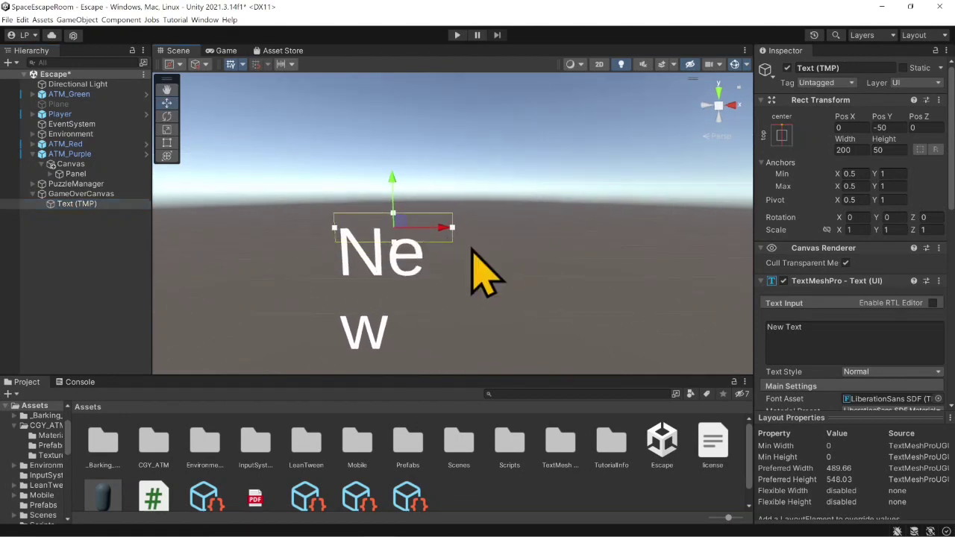
middle_click_drag(471, 244, 478, 188)
scroll(479, 190, "down", 3)
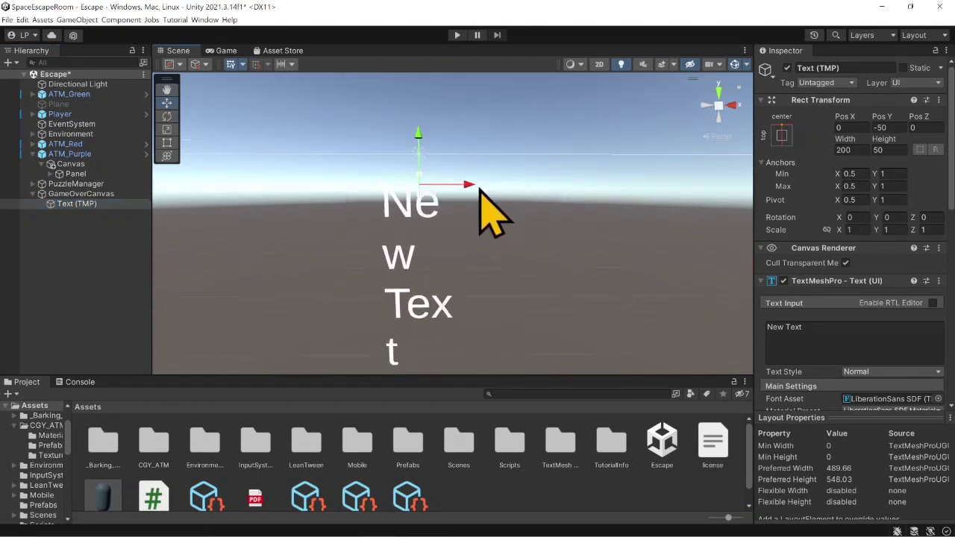
left_click(166, 142)
left_click_drag(458, 194, 711, 225)
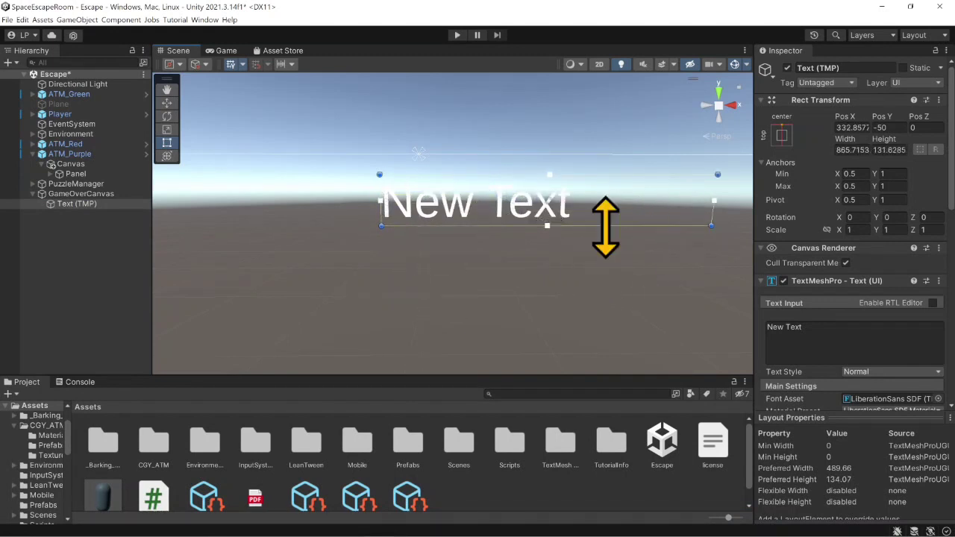
- Snap the resized text box back to the top-center anchor preset and set its Pos Y to -50
left_click(781, 135)
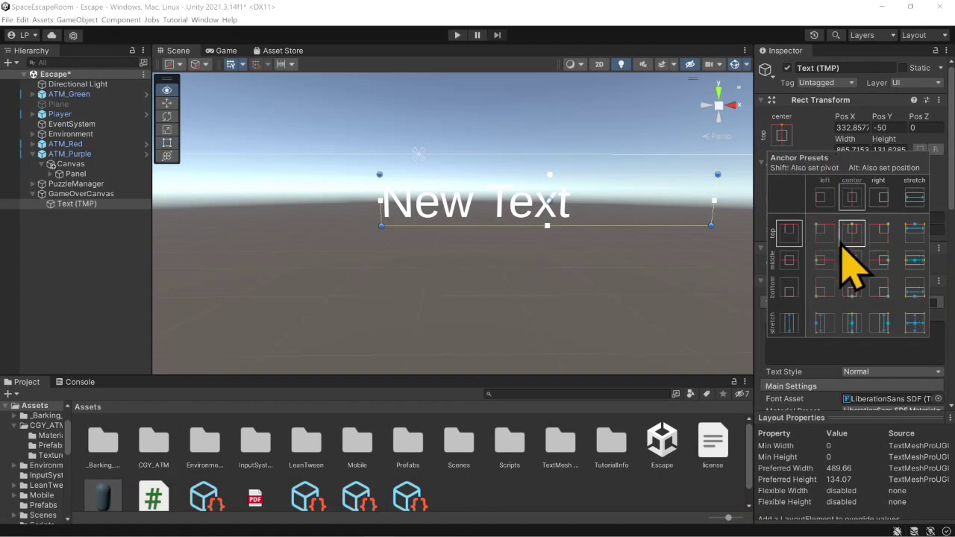
left_click(851, 233, "alt")
left_click(851, 234, "alt")
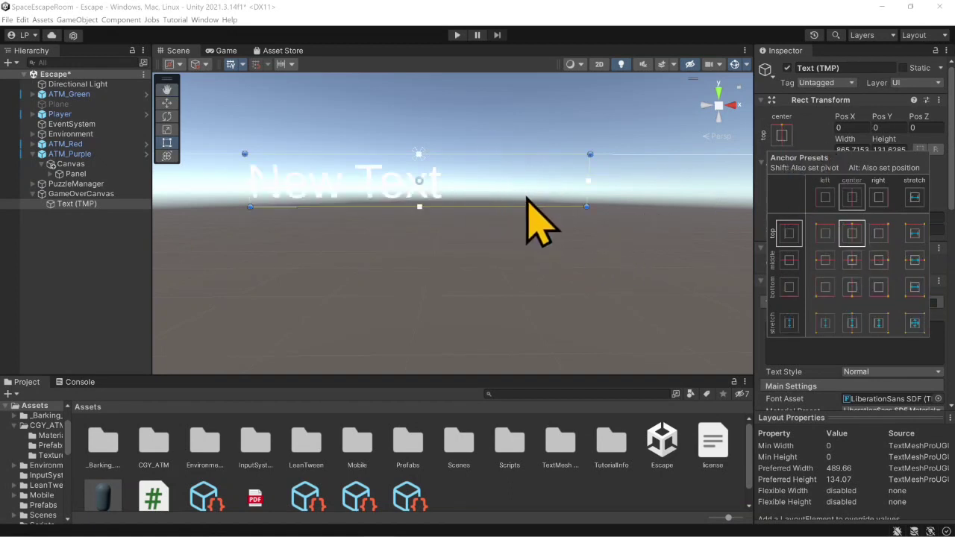
left_click(782, 140)
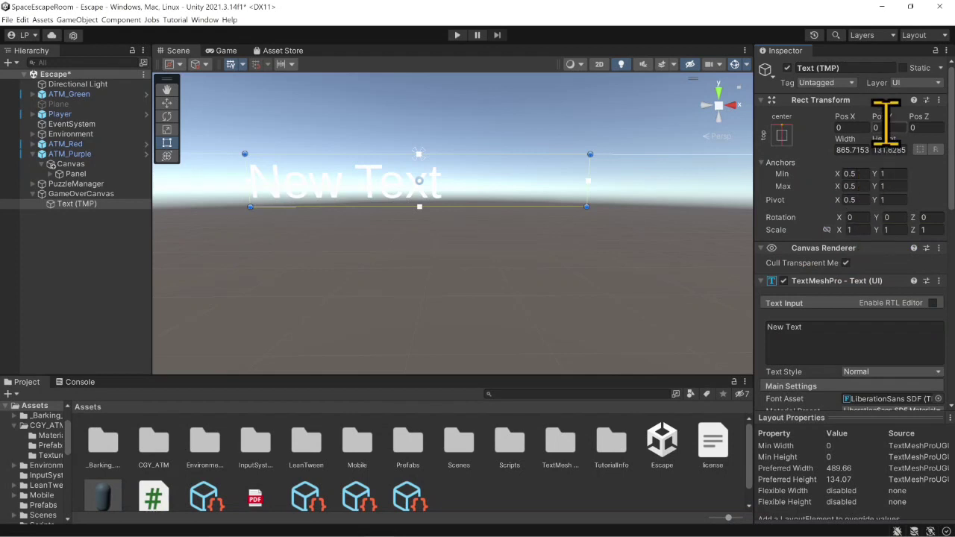
type("50")
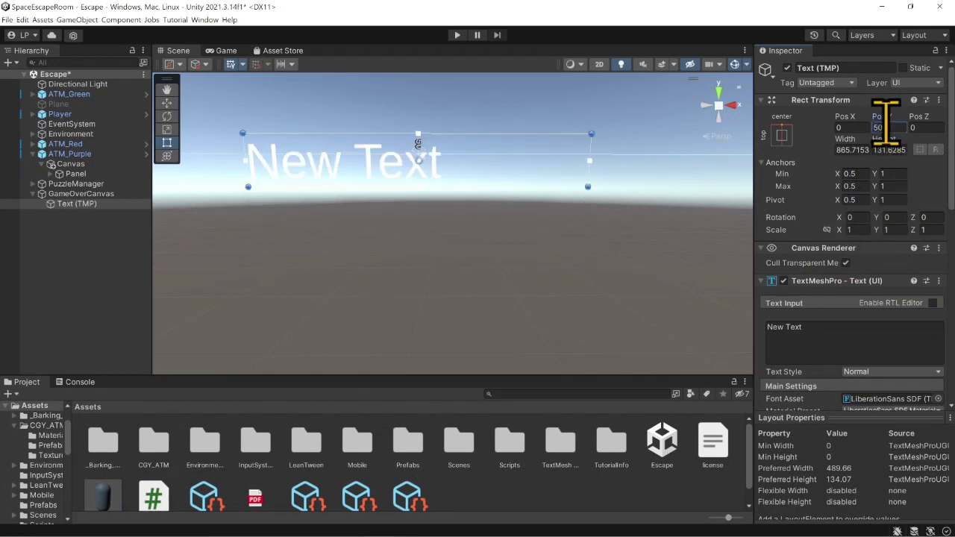
key("BackSpace")
key("BackSpace")
type("-5")
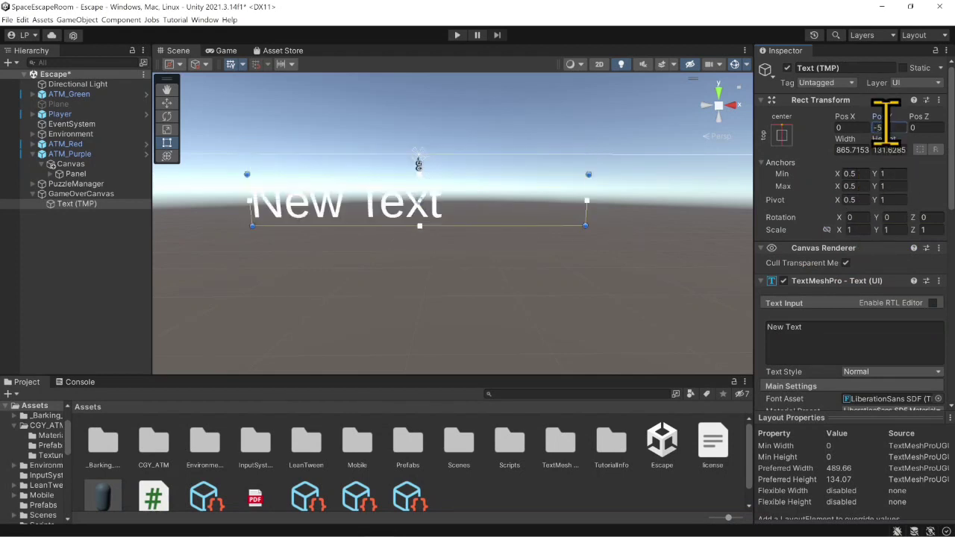
- Center the text horizontally and vertically within its box, and show the result in the Game view
scroll(805, 314, "down", 5)
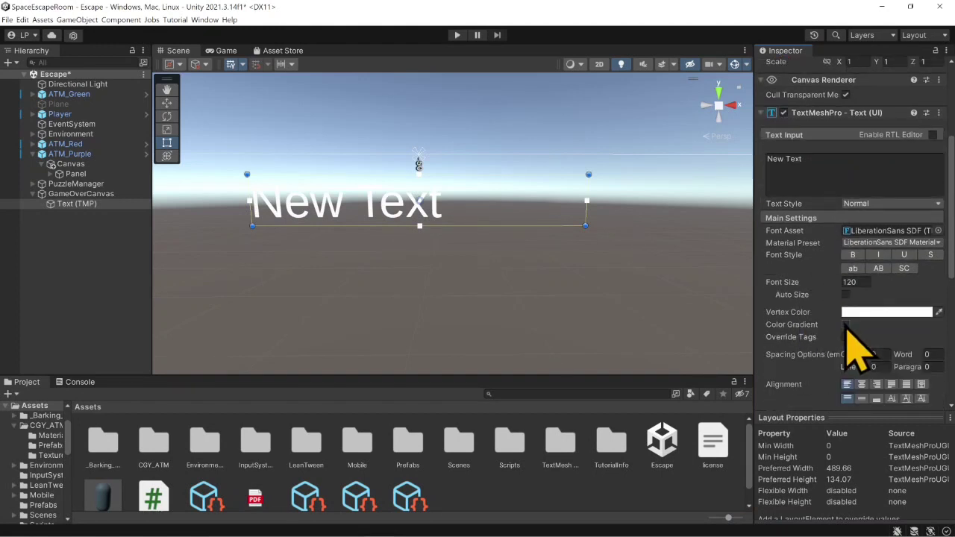
scroll(845, 325, "down", 1)
left_click(861, 350)
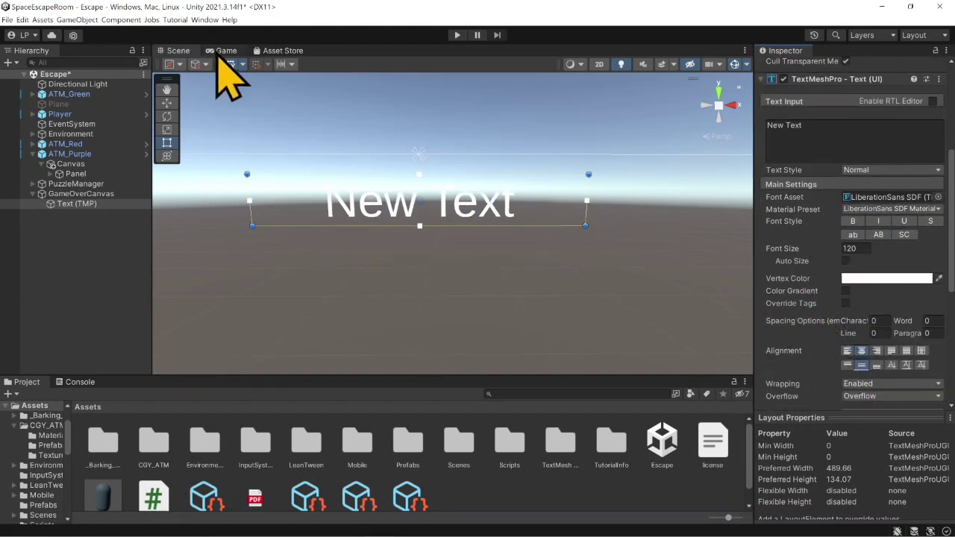
left_click(222, 51)
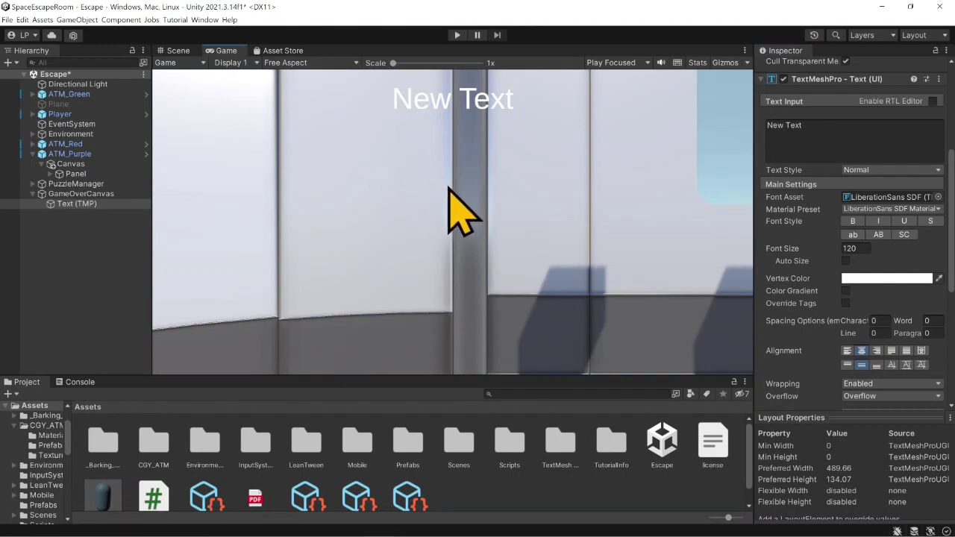
- Enable the outline on the text's material and set its thickness to 0.17
scroll(814, 295, "down", 6)
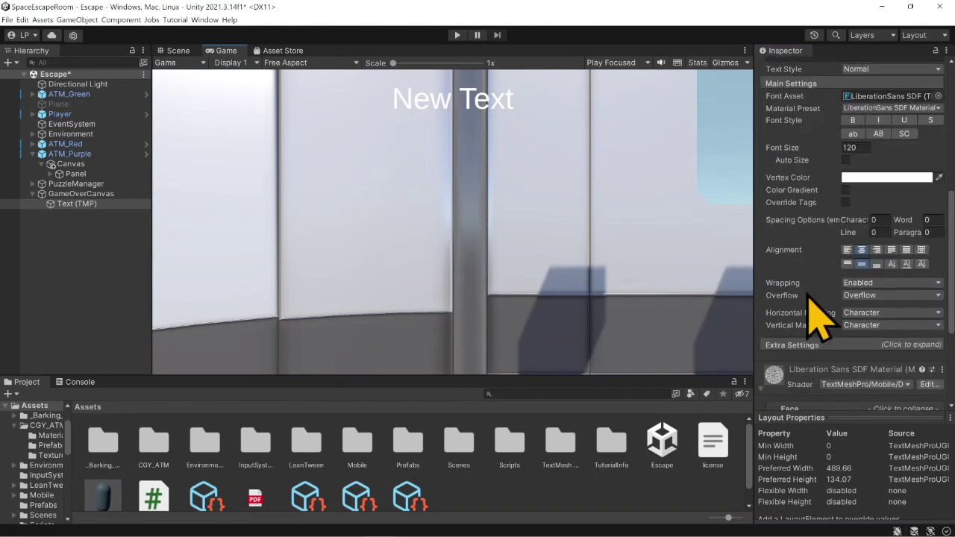
scroll(818, 317, "down", 2)
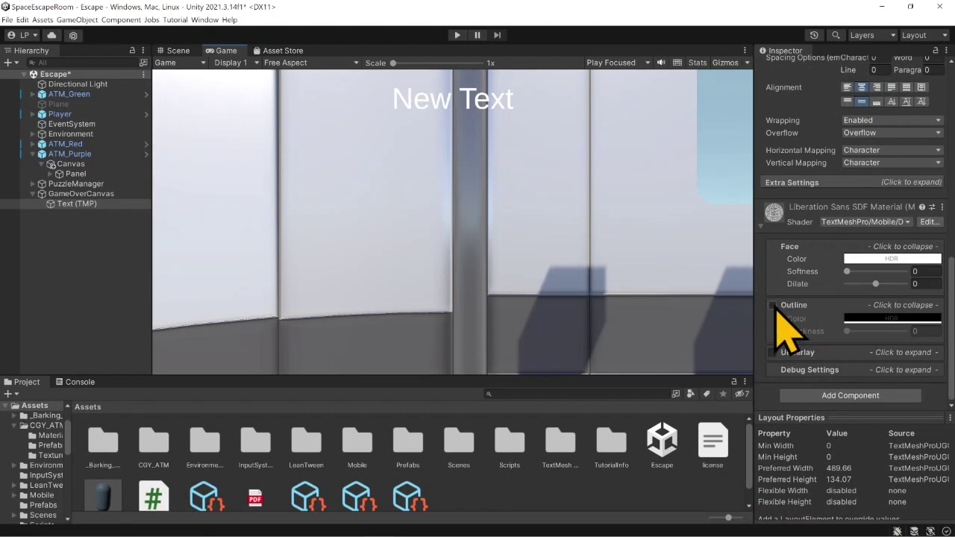
left_click(772, 306)
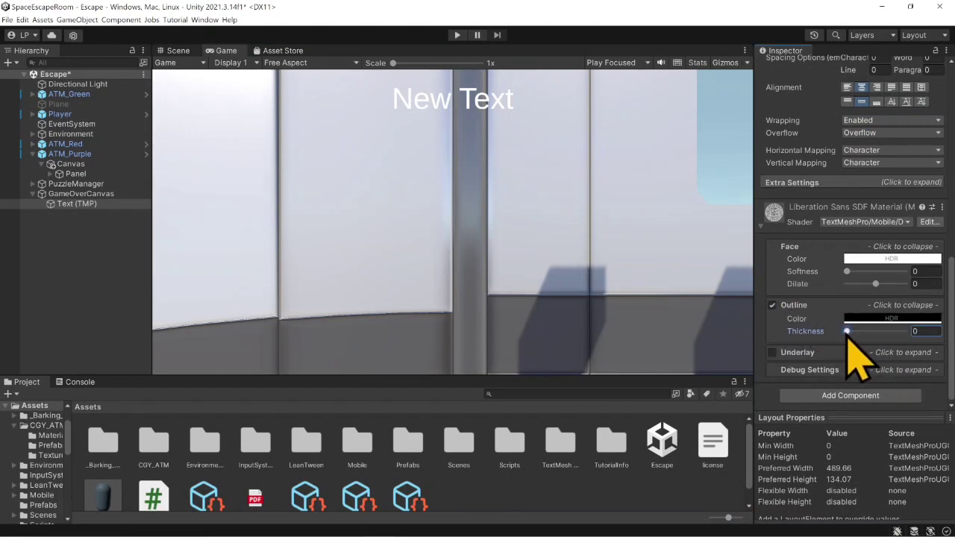
left_click_drag(848, 331, 856, 331)
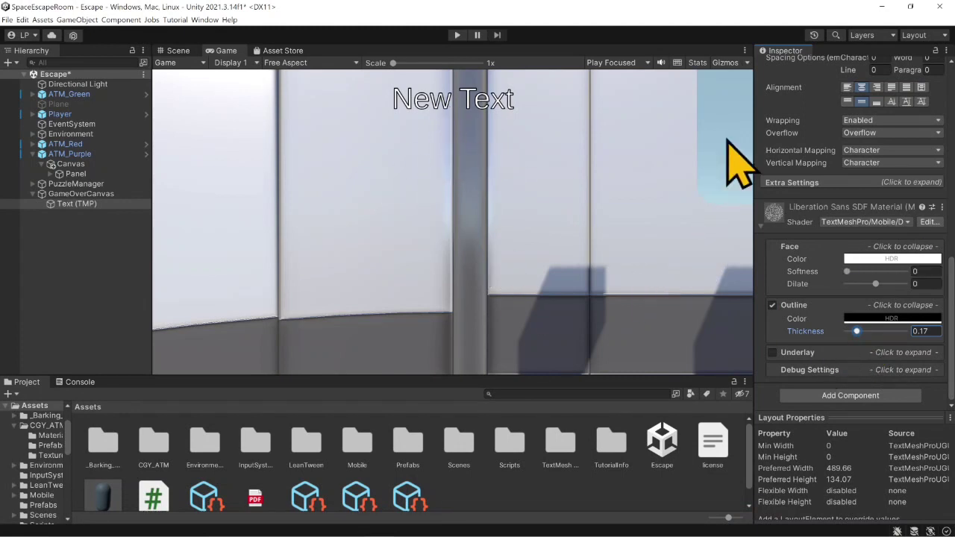
- Rename the text object to timer and replace its text with "30s"
scroll(726, 139, "up", 3)
scroll(688, 173, "down", 1)
scroll(578, 224, "down", 1)
scroll(805, 175, "up", 10)
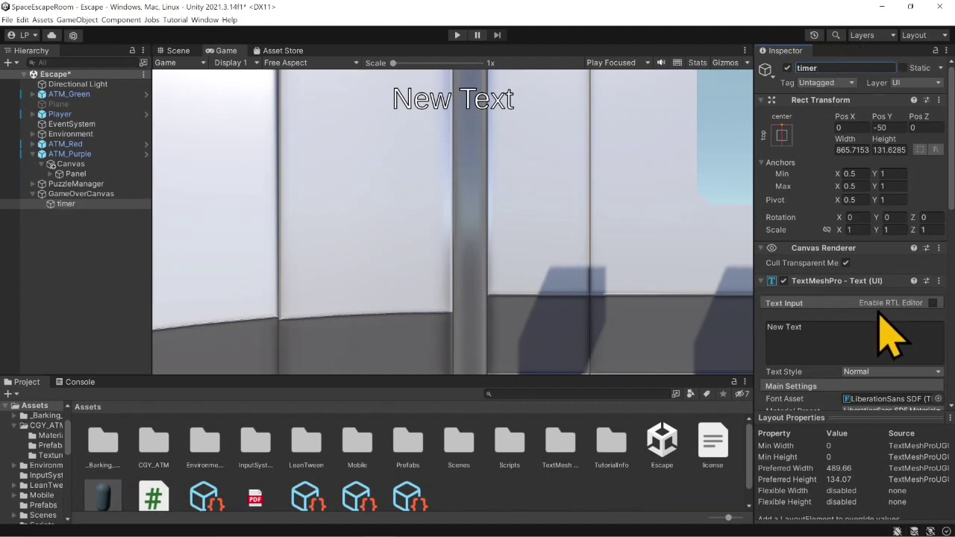
double_click(851, 332)
left_click(851, 331)
key("ctrl+a")
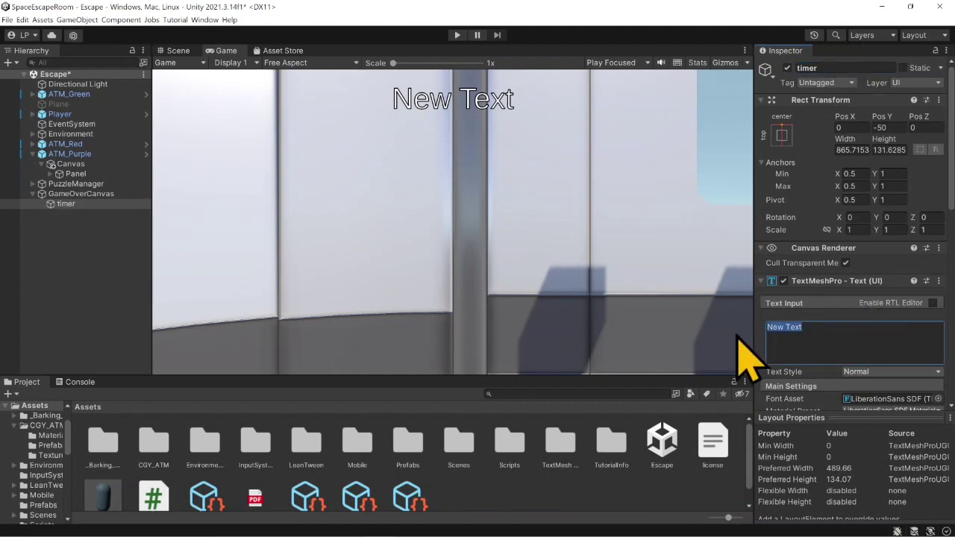
key("BackSpace")
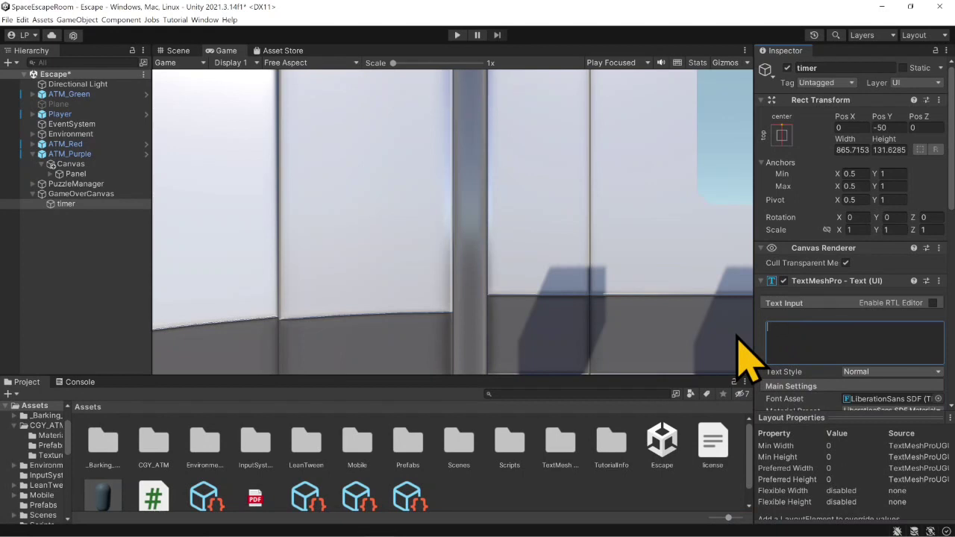
type("30s")
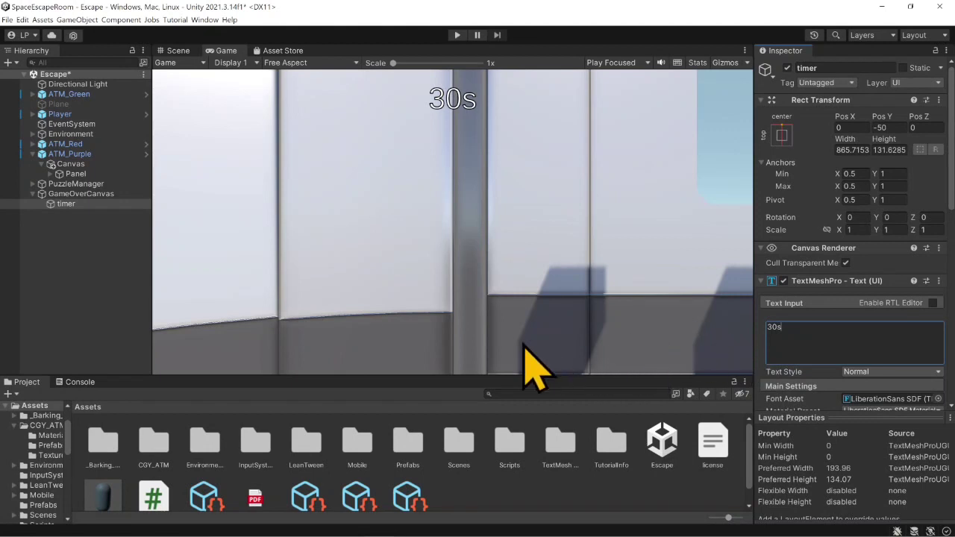
left_click(76, 184)
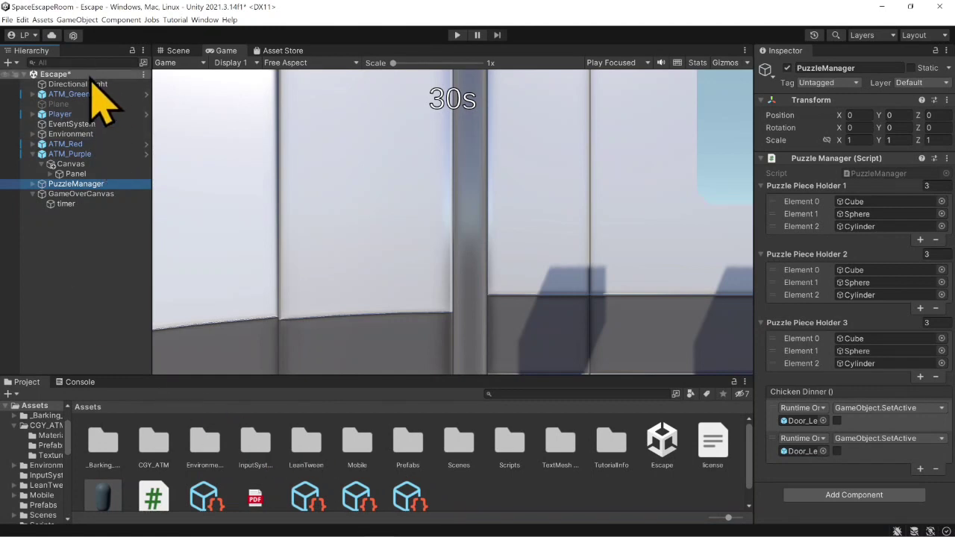
left_click(77, 19)
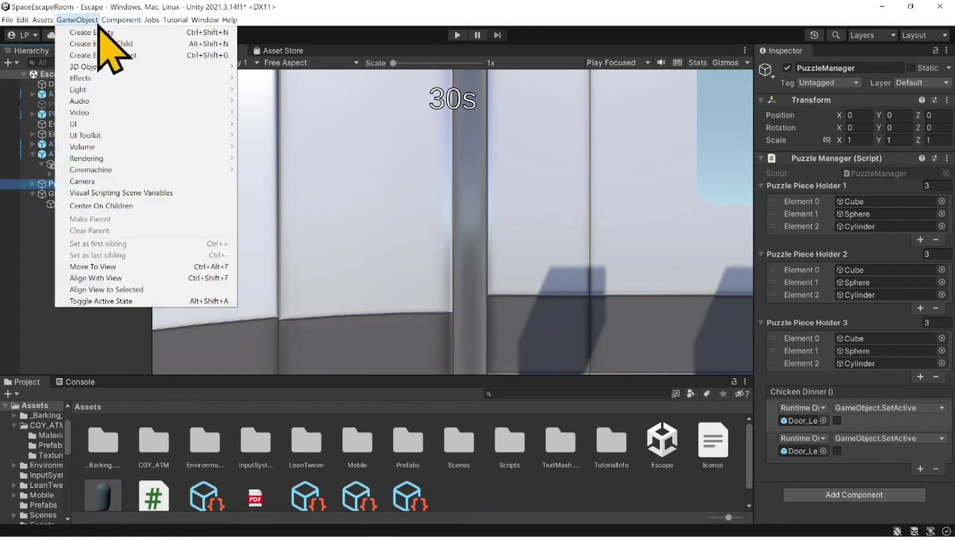
mouse_move(43, 23)
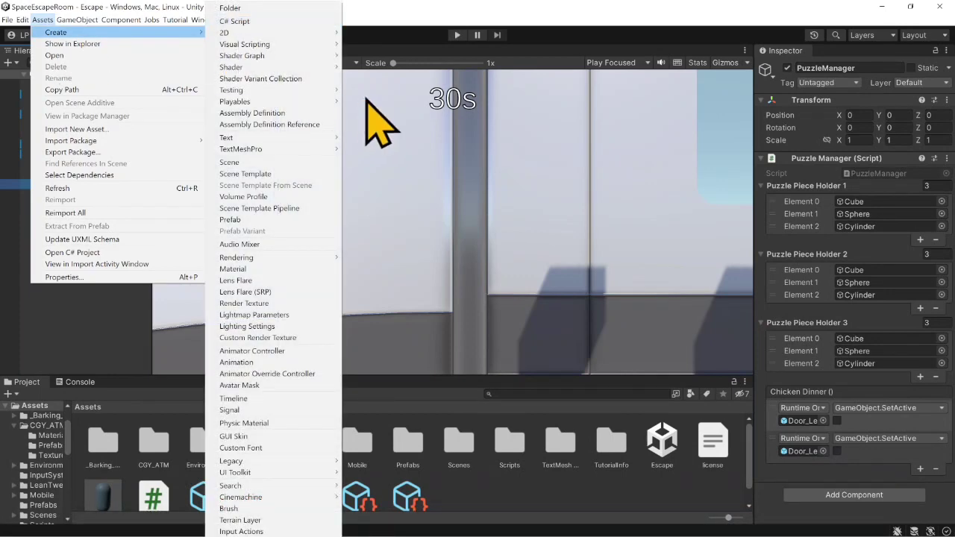
left_click(440, 18)
- Create a C# script named TimerScript in the Assets folder
left_click(43, 19)
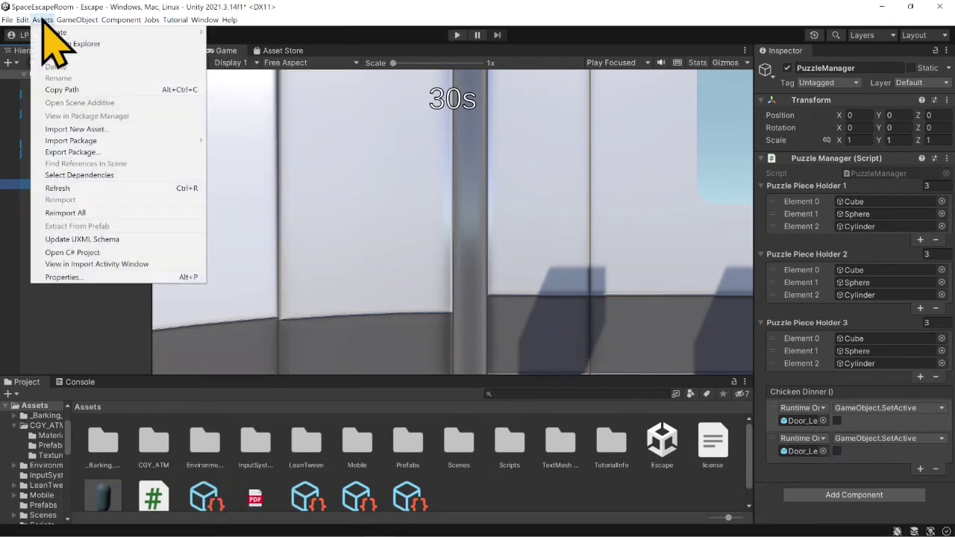
mouse_move(112, 33)
left_click(270, 21)
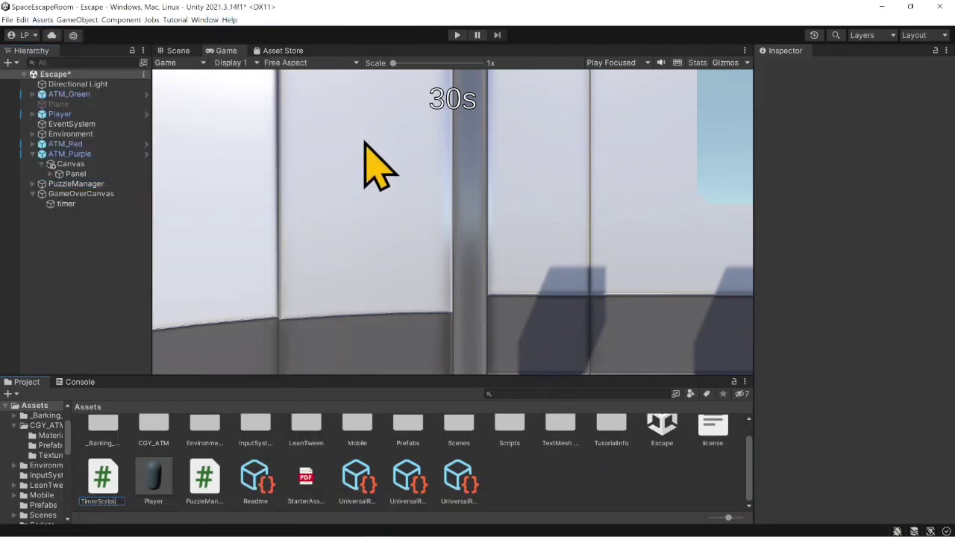
type("TimerScript")
key("Return")
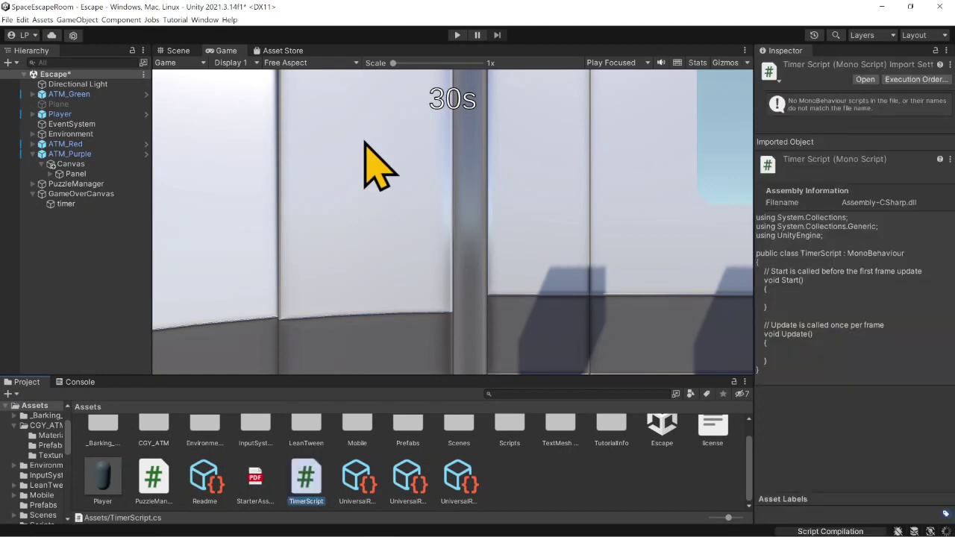
- Open TimerScript in Visual Studio and delete its Start method with the comment, leaving an empty line at the top of the class
double_click(308, 490)
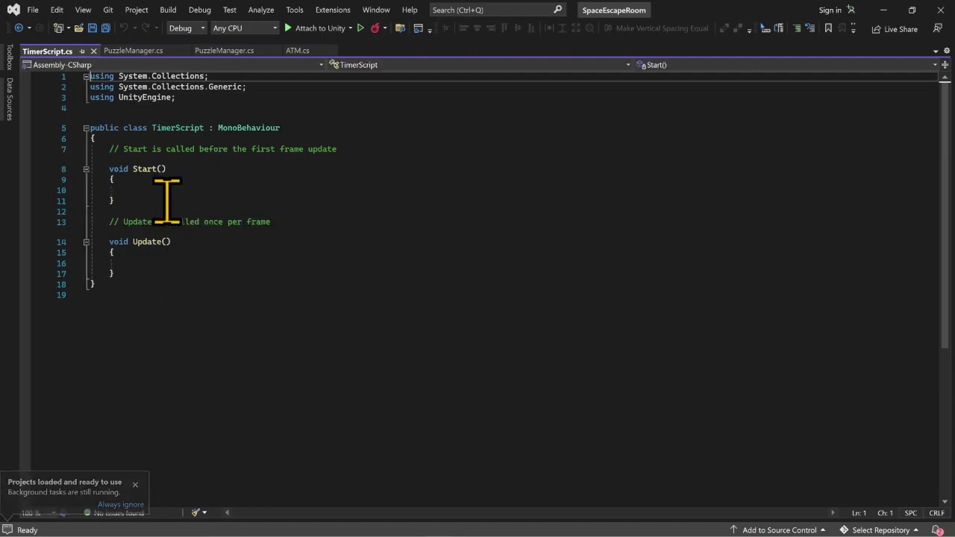
left_click(167, 200)
key("Up")
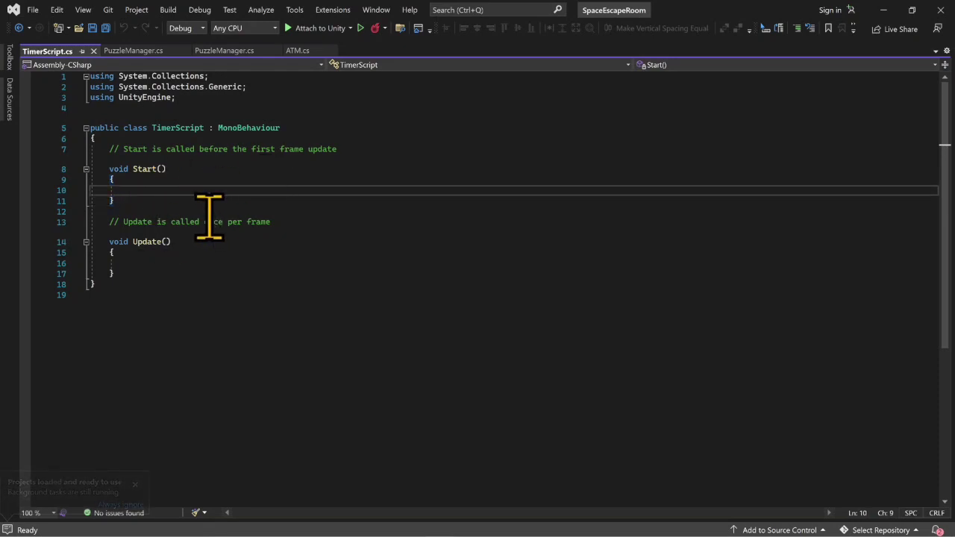
left_click(136, 138)
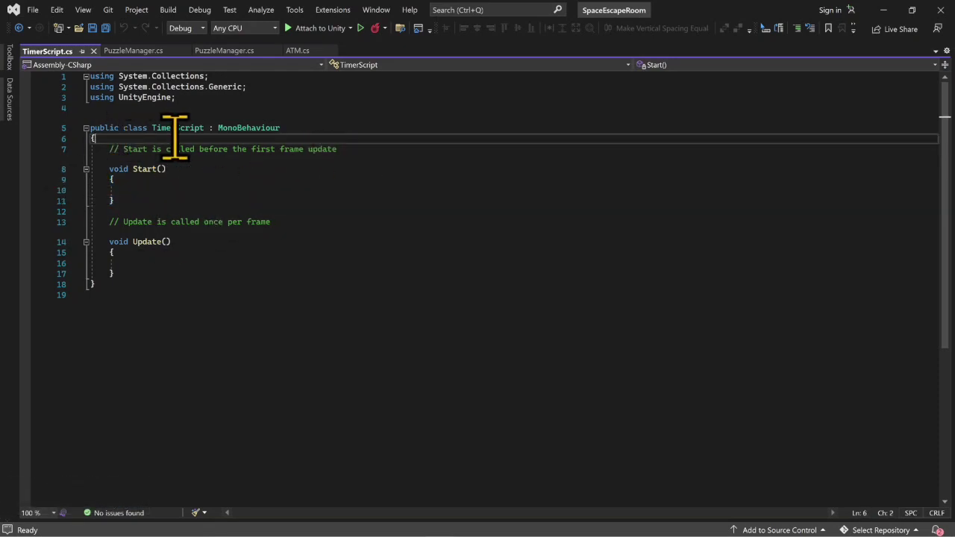
key("Return")
key("Return")
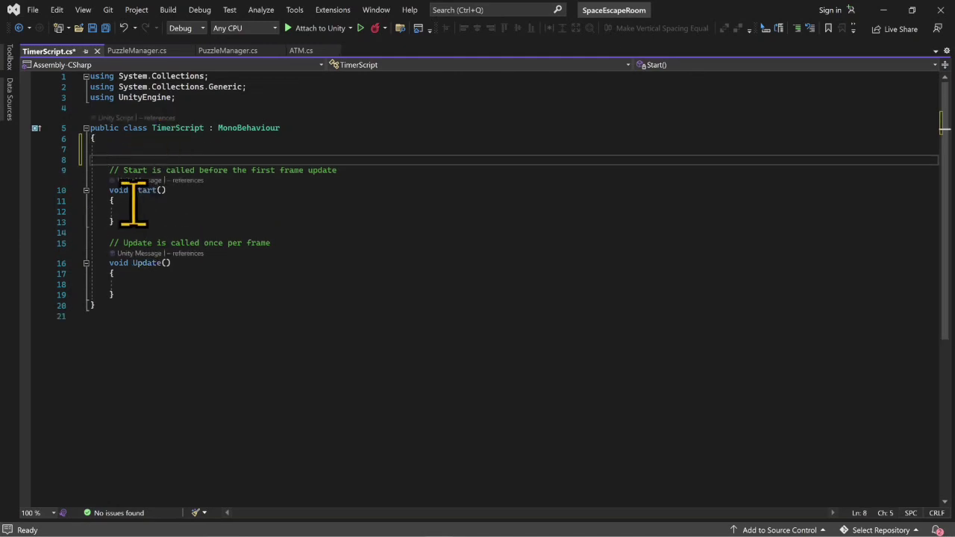
left_click_drag(134, 221, 76, 178)
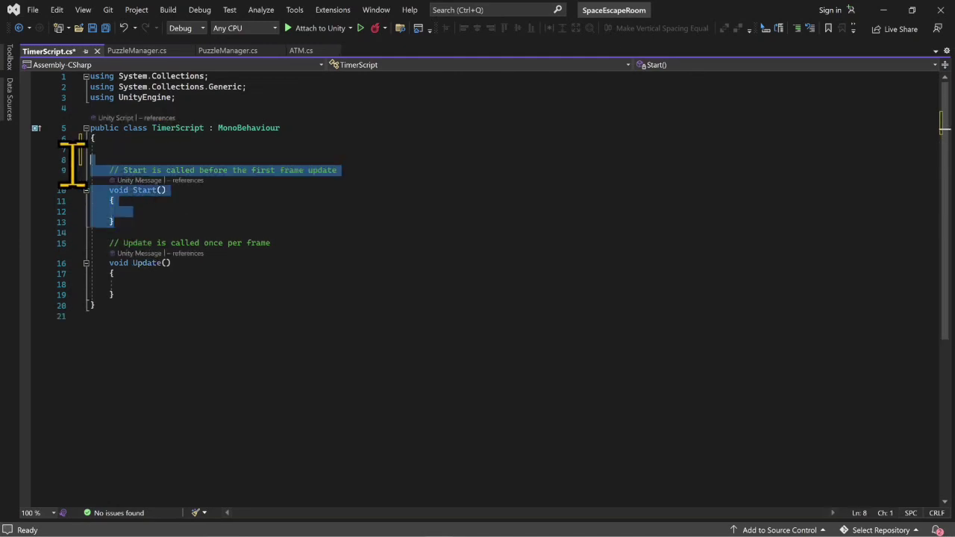
key("BackSpace")
key("BackSpace")
key("BackSpace")
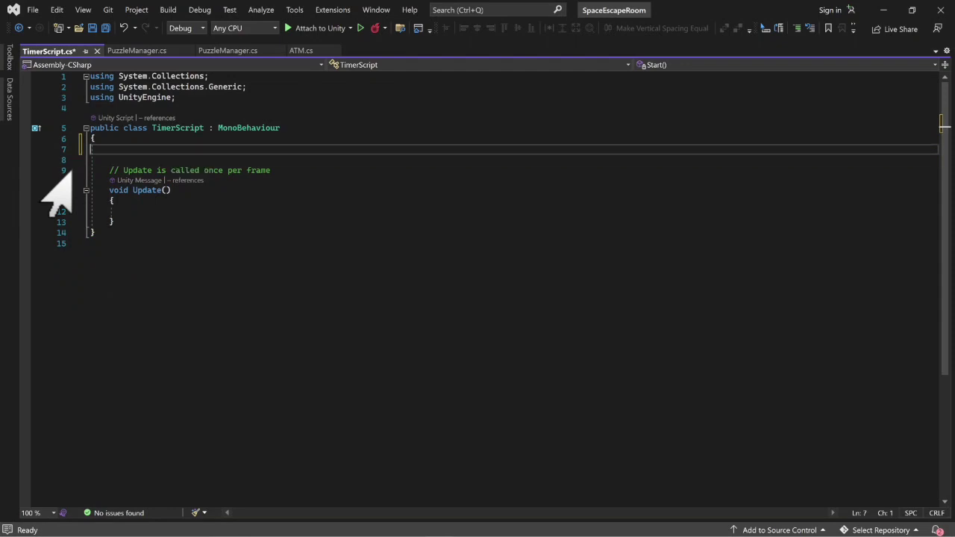
key("BackSpace")
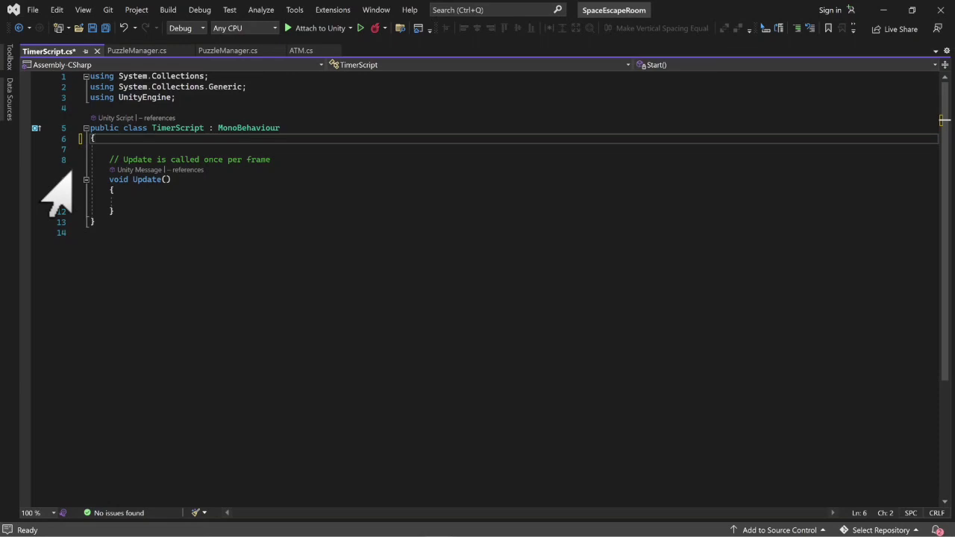
key("Return")
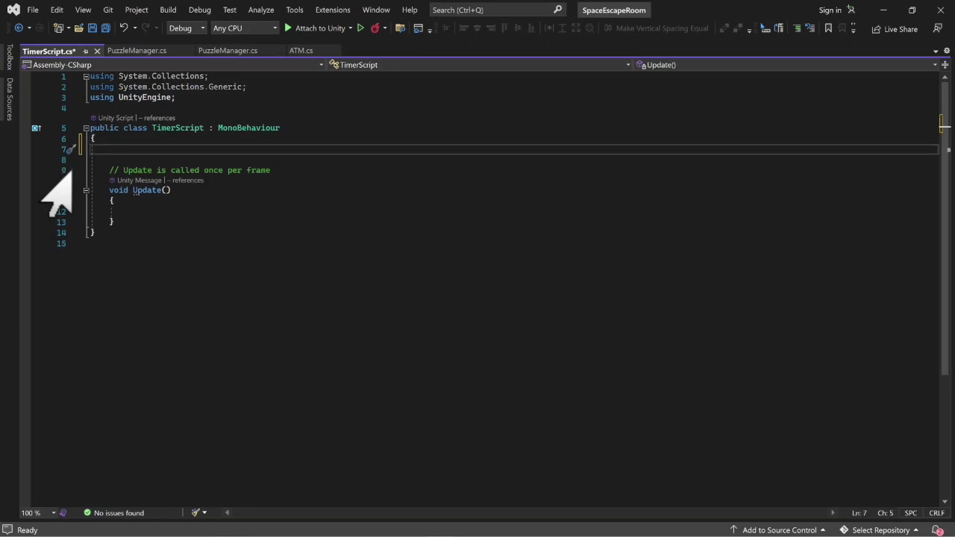
- Add the directive "using TMPro;" below the UnityEngine directive
left_click(208, 97)
key("Return")
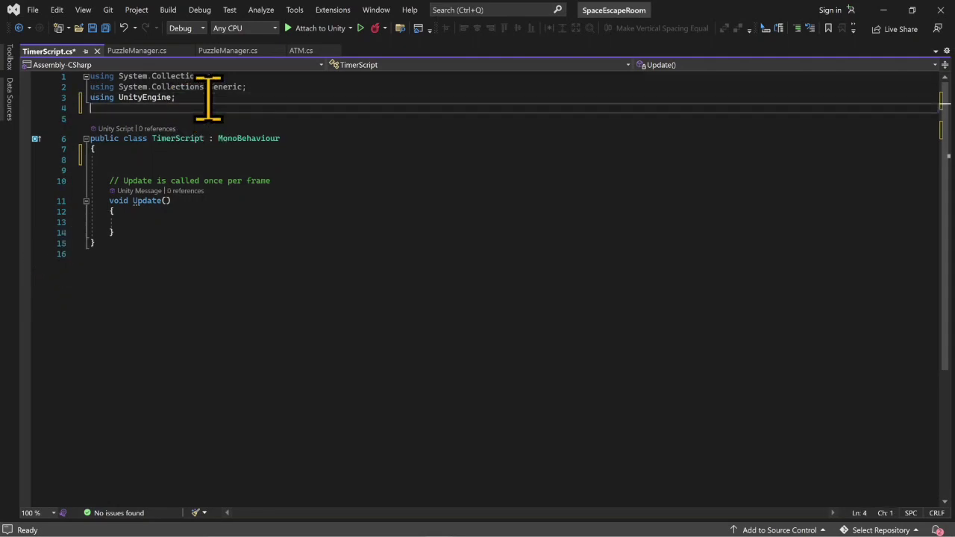
type("using tm")
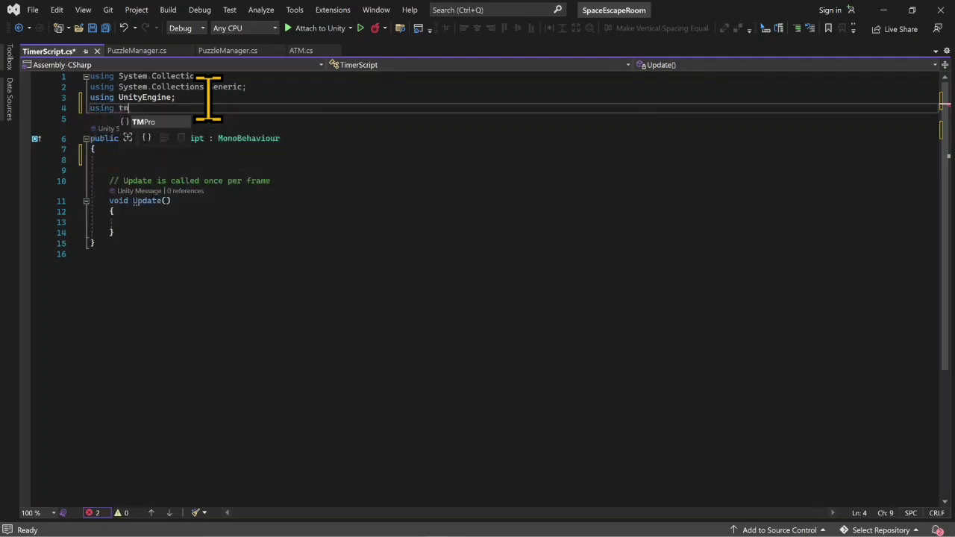
key("Tab")
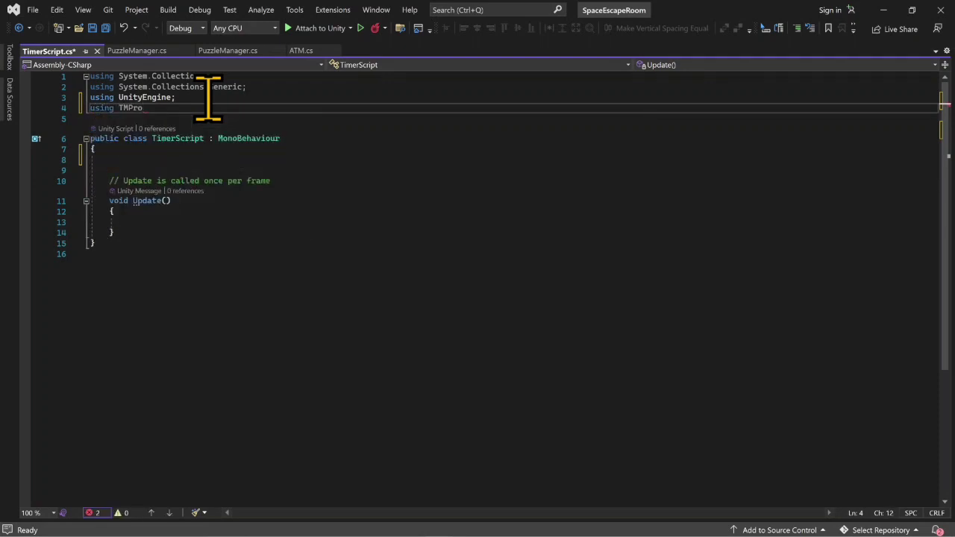
type(";")
- Declare the field "public TMP_Text displayTime;" at the top of the TimerScript class, above Update
left_click(203, 160)
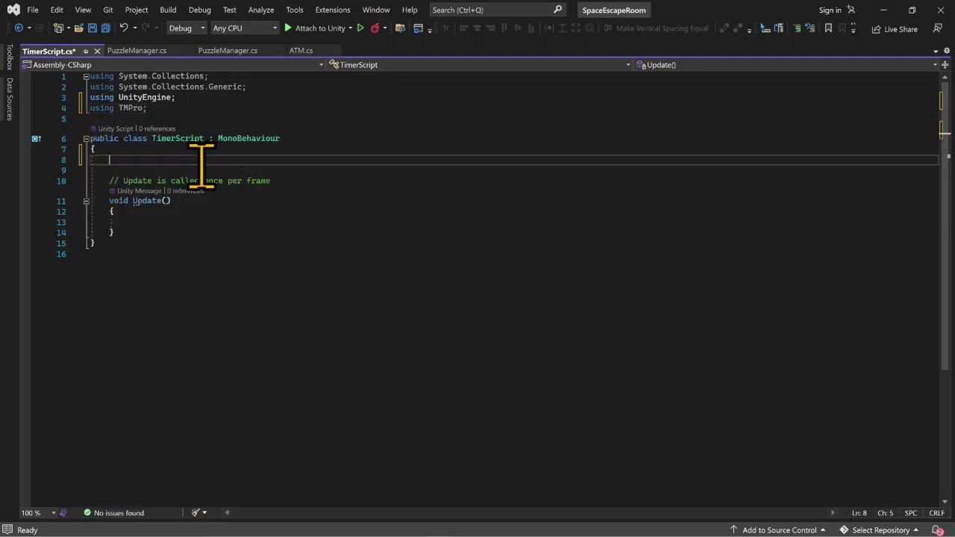
key("Return")
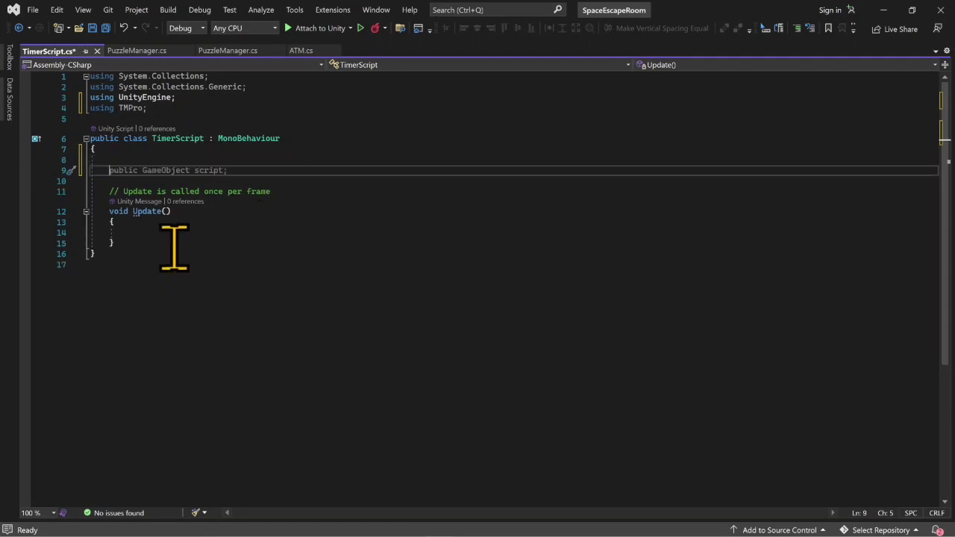
type("p")
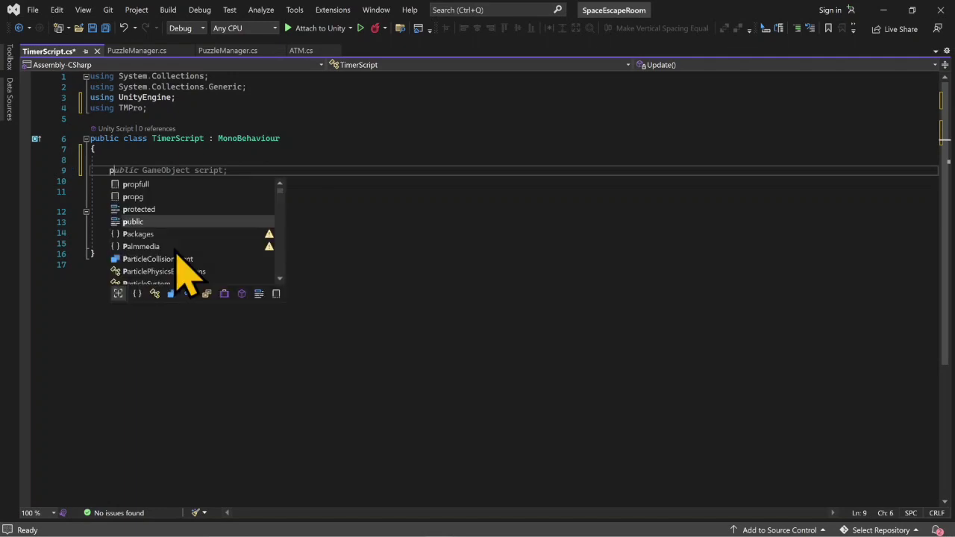
type("ublic tmp")
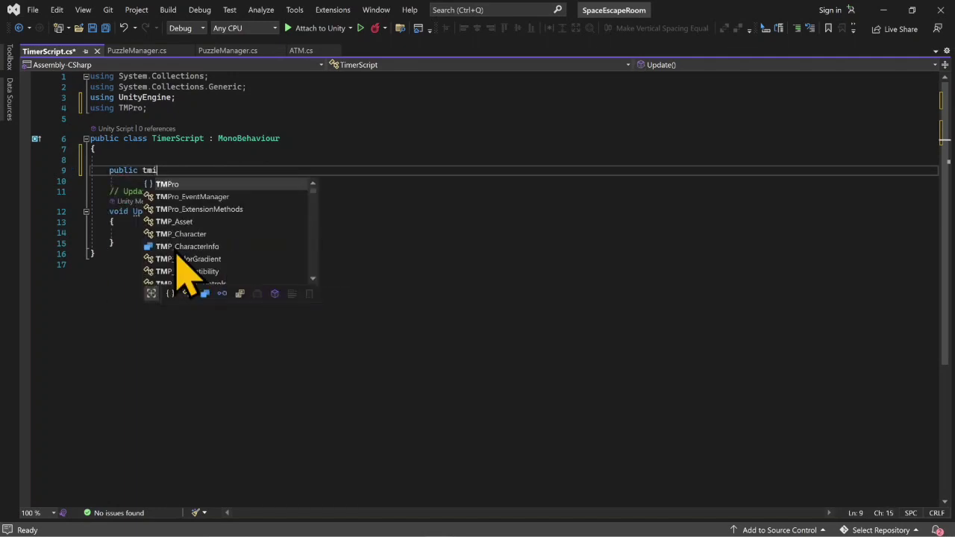
type("_te")
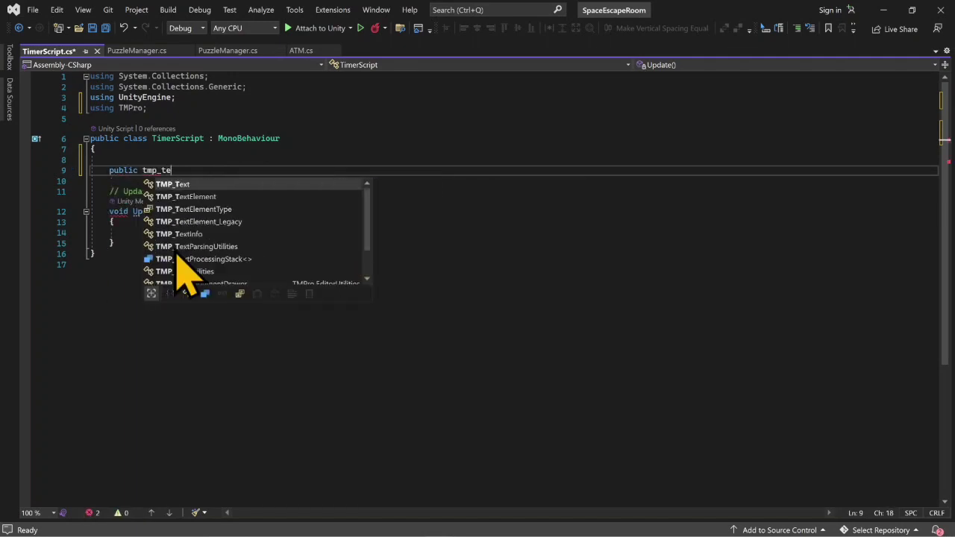
key("Tab")
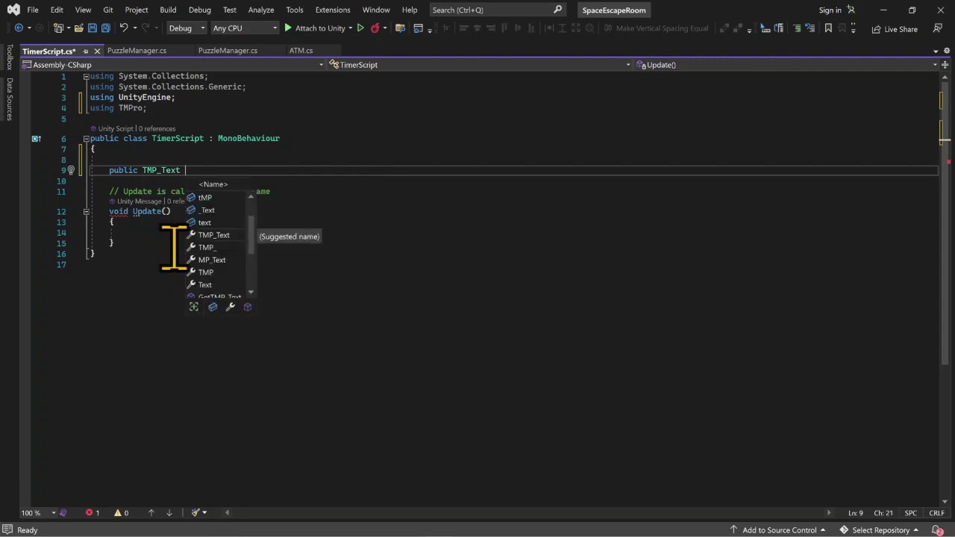
type("display")
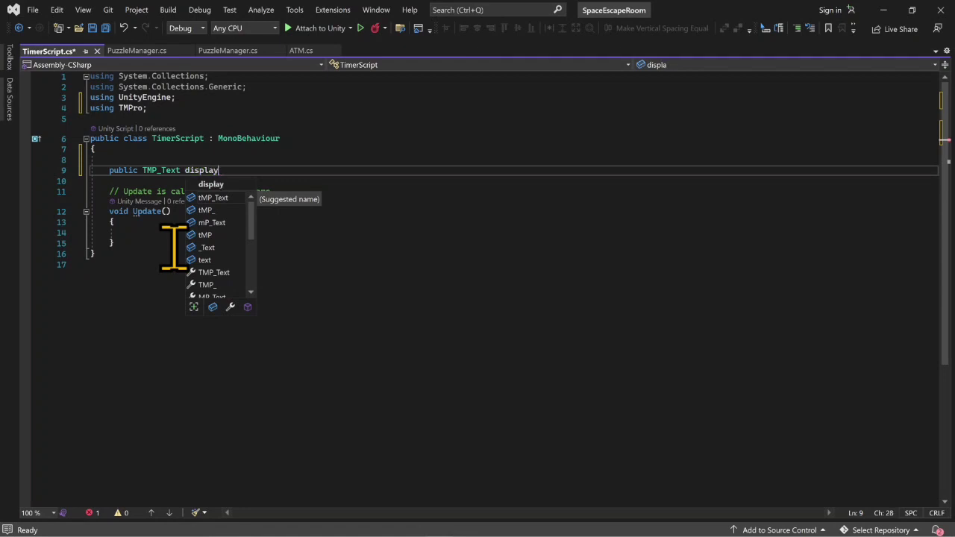
type("Time;")
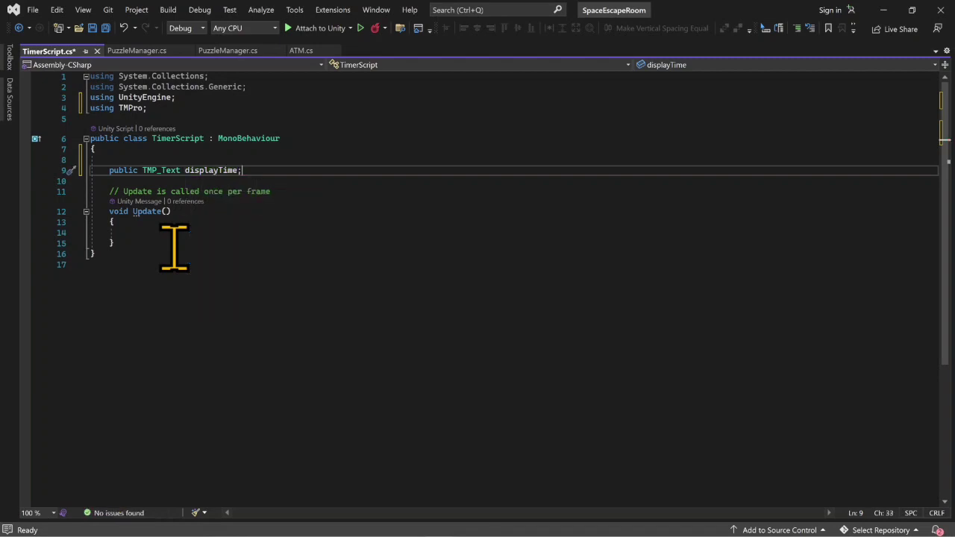
- Declare the field "private float currentTime;" below displayTime, separated by a blank line
key("Return")
key("Return")
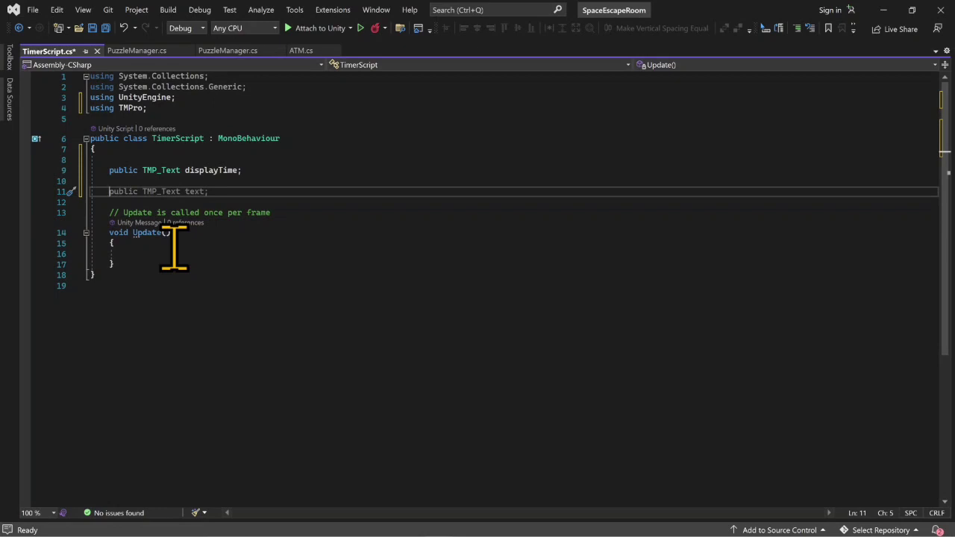
type("ate float")
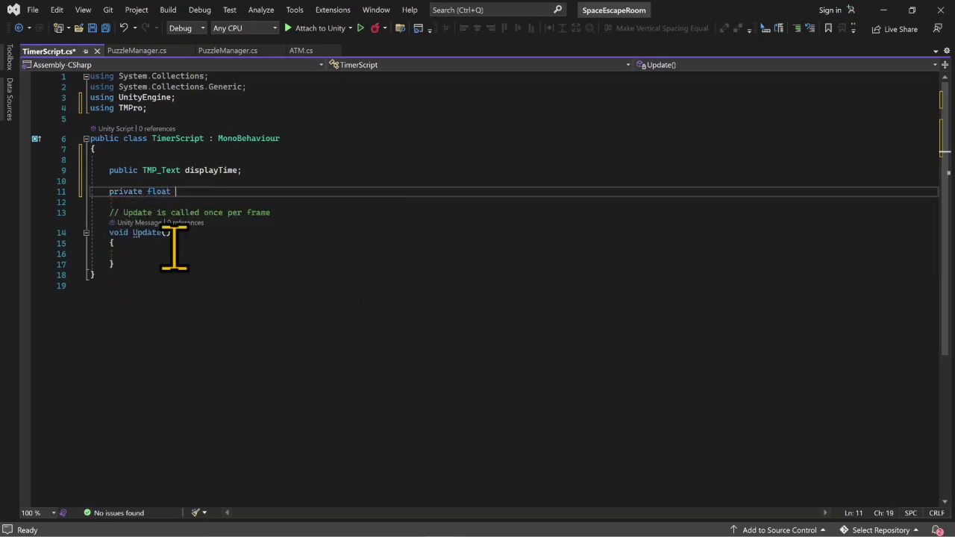
type(" currenttime")
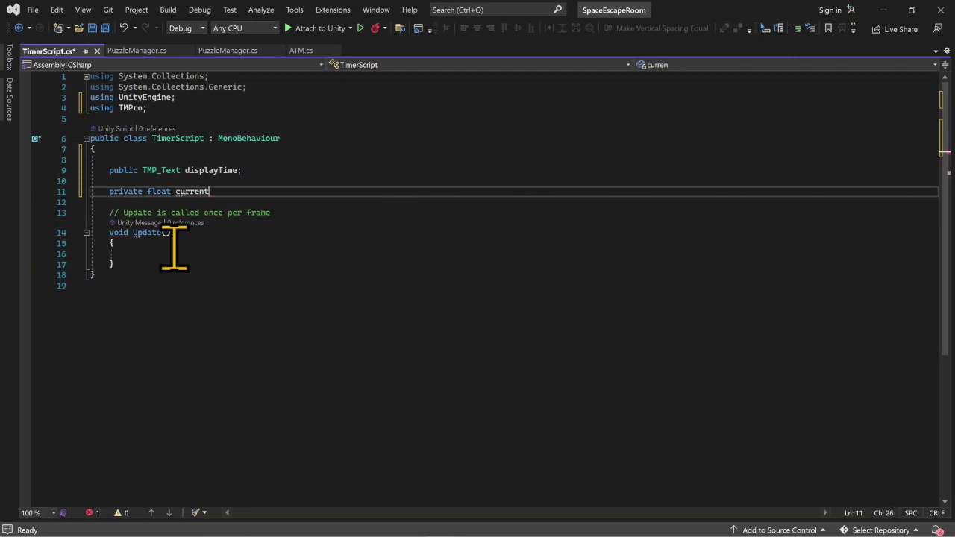
key("BackSpace")
key("BackSpace")
key("BackSpace")
key("BackSpace")
type("Time;")
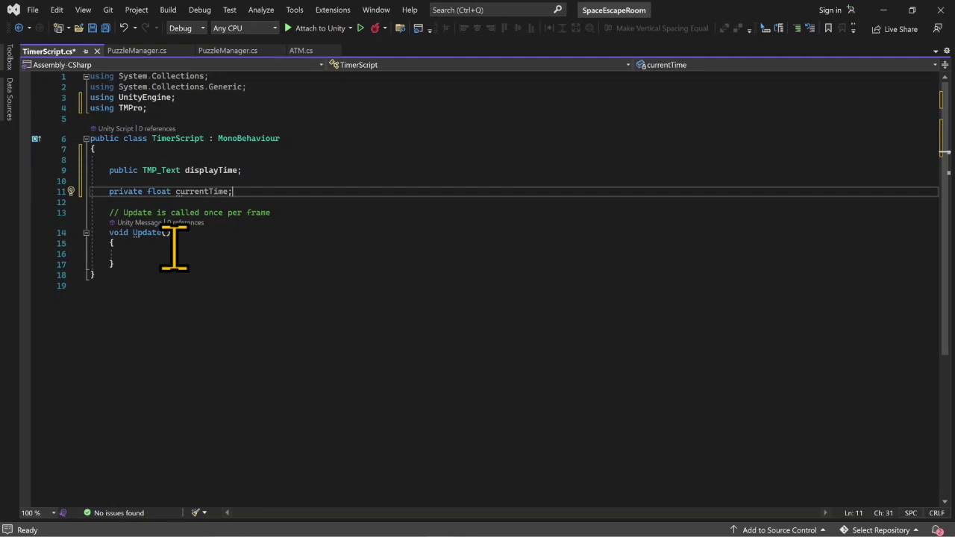
- Make Update count down by adding the statement "currentTime -= Time.deltaTime;" to its body
left_click(173, 242)
left_click(175, 253)
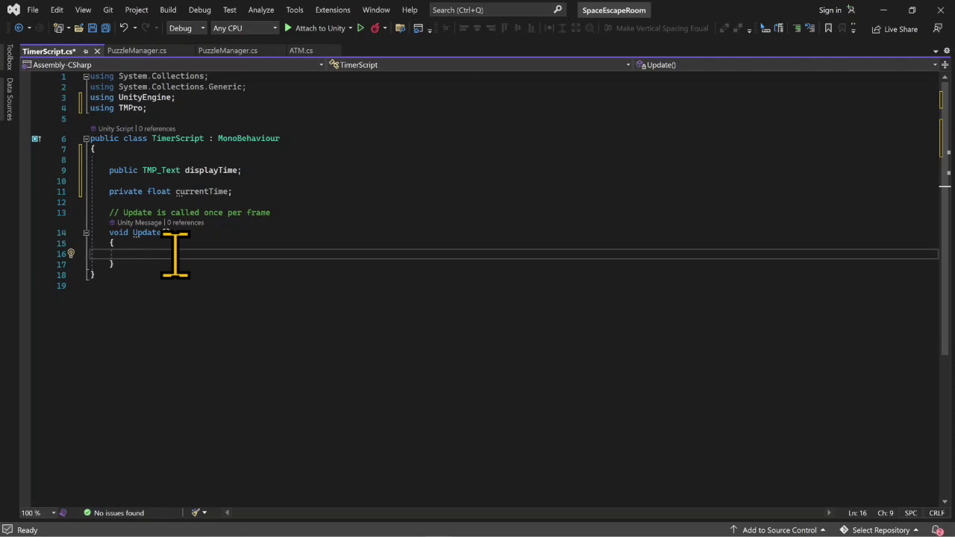
type("currentTime")
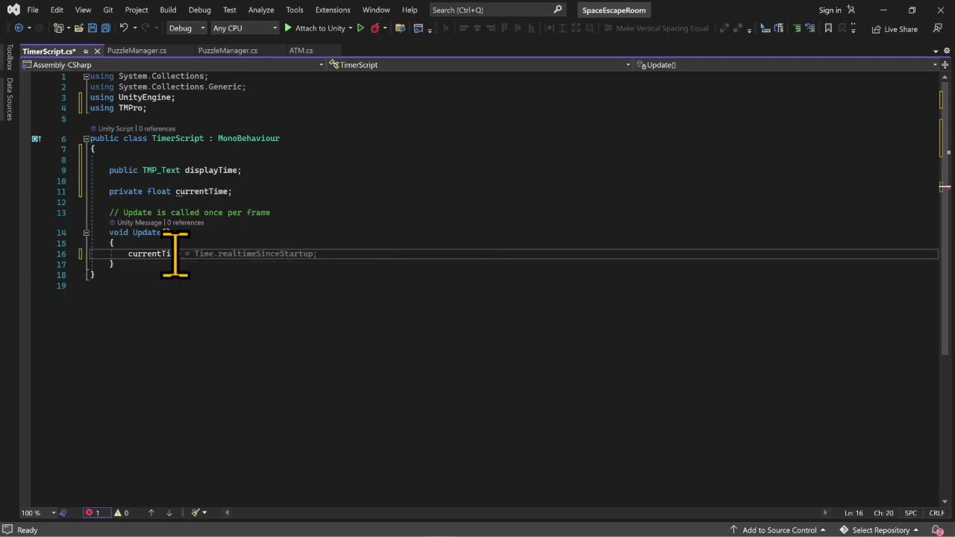
type(" -=")
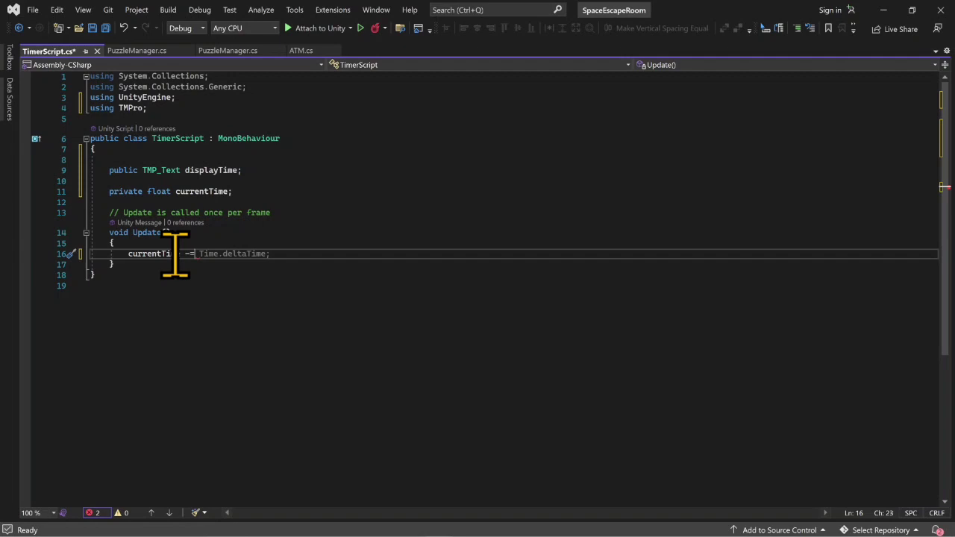
key("Tab")
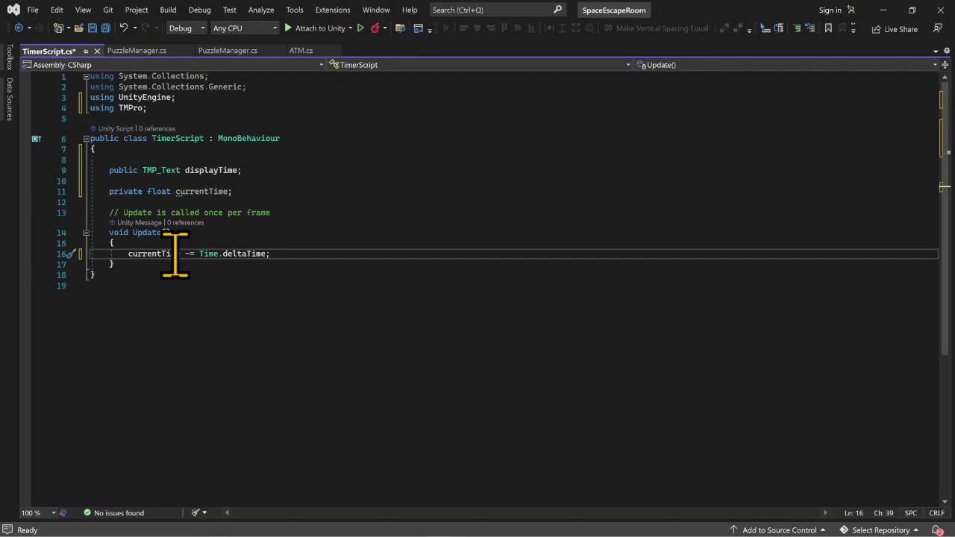
- Below the countdown statement, add an "if(currentTime < 0)" block containing "Time.timeScale = 0;" and save the script
key("Return")
key("Return")
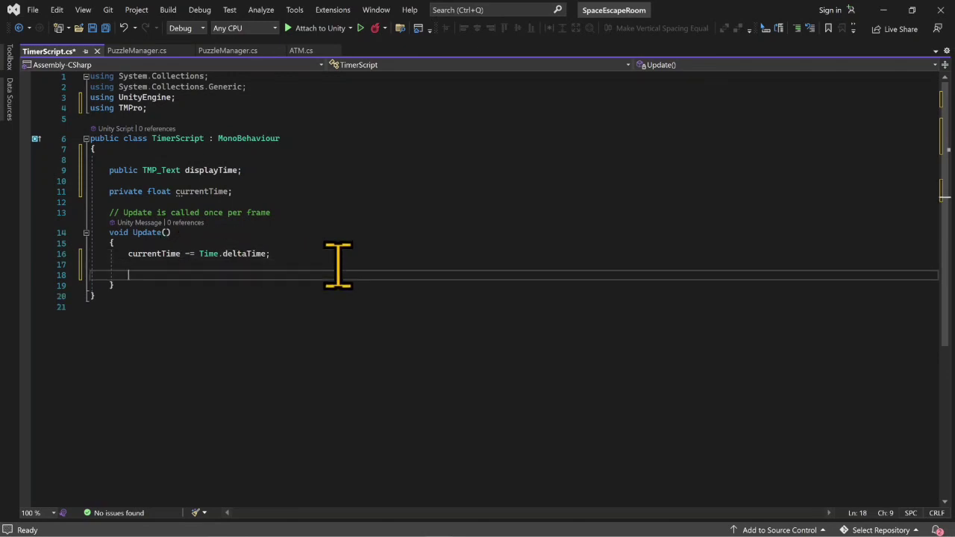
type("if")
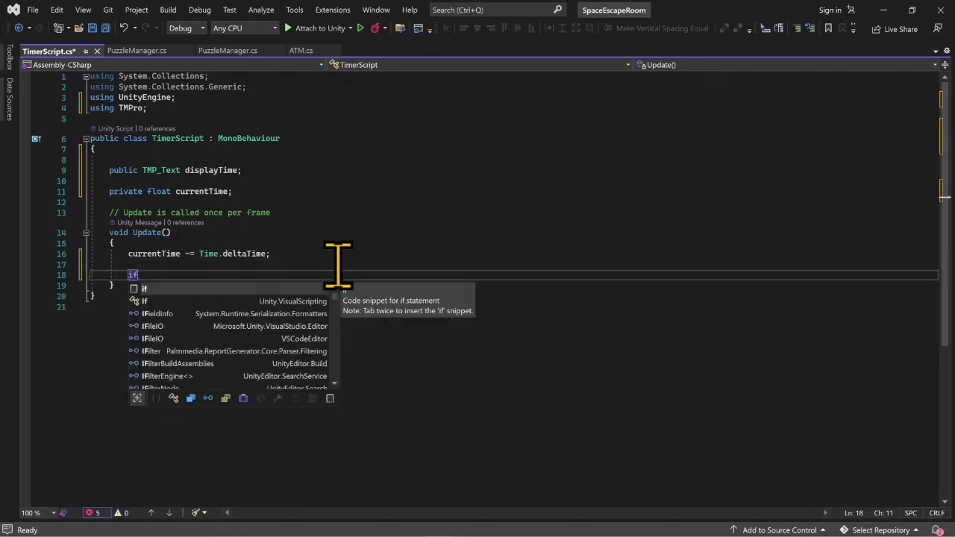
type("(currentTime")
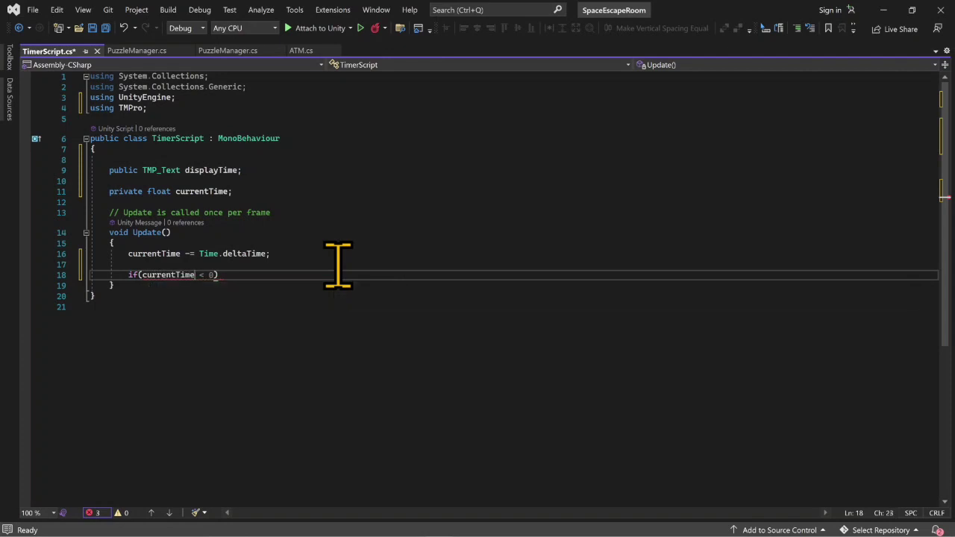
key("Tab")
type("{")
key("Return")
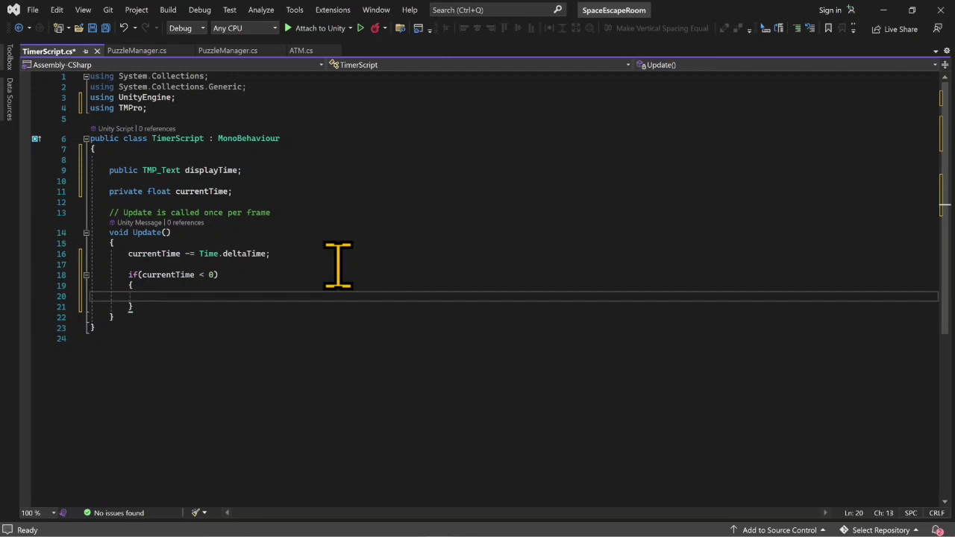
type("Time.timeScale")
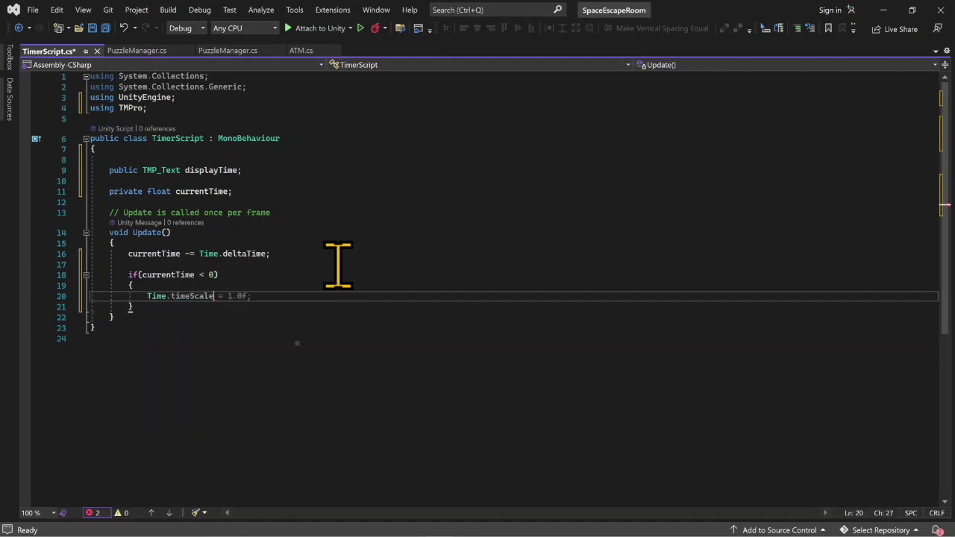
type(" = 0;")
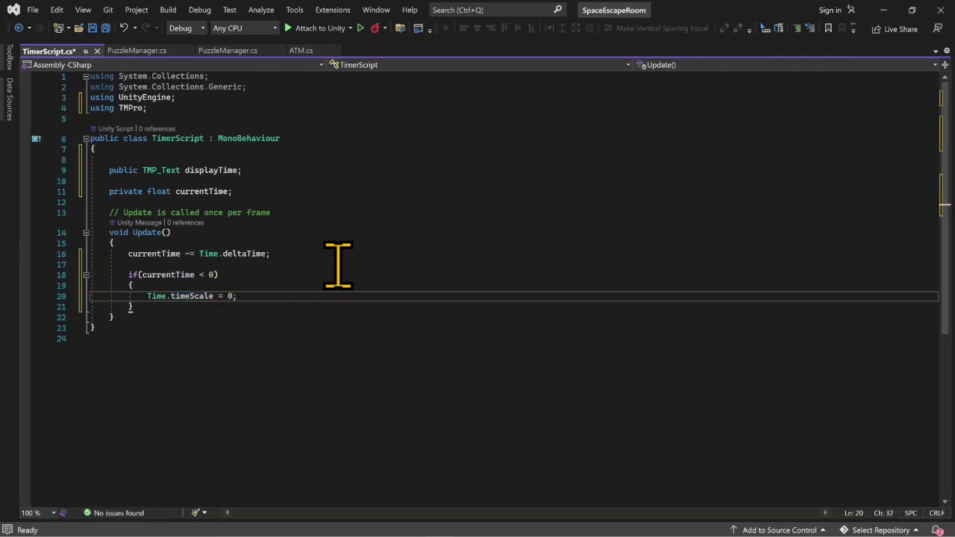
key("ctrl+s")
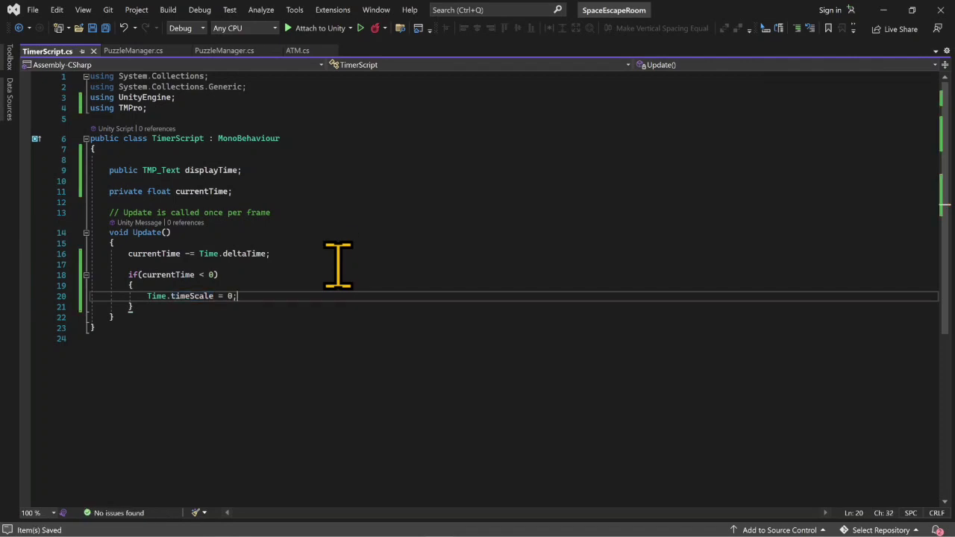
- Initialise the currentTime field to 30 in its declaration and save the script
left_click(233, 190)
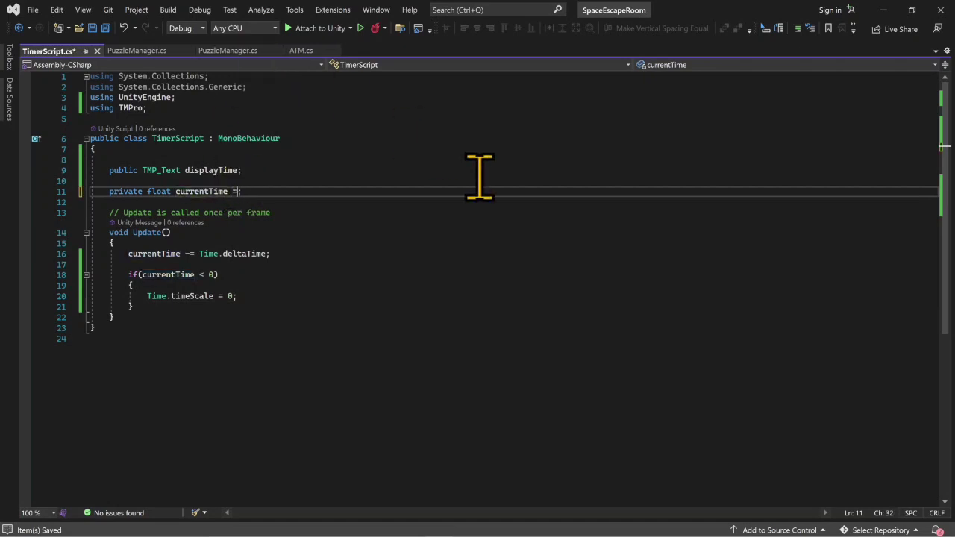
type("= 30")
key("ctrl+s")
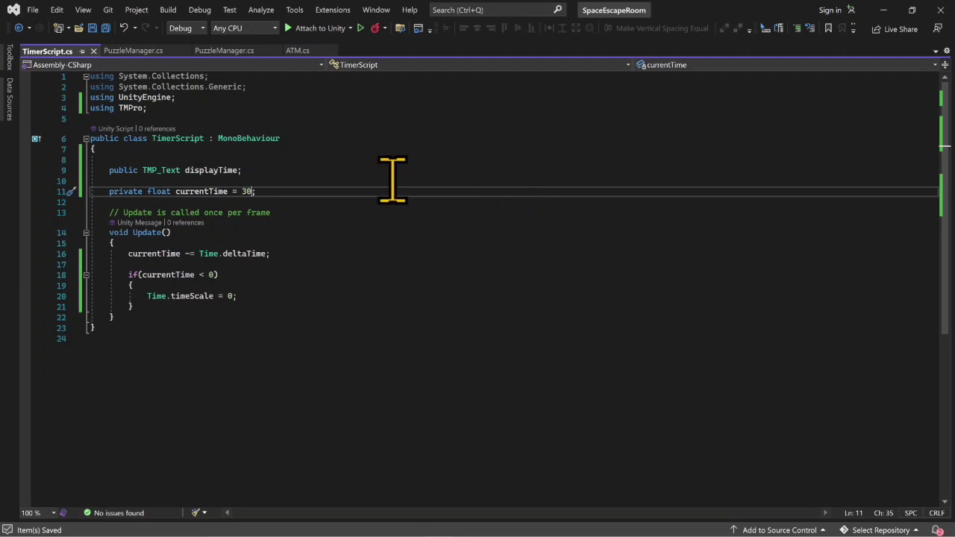
- Add "displayTime.text = currentTime.ToString();" directly below the deltaTime statement in Update and save the script
left_click(281, 255)
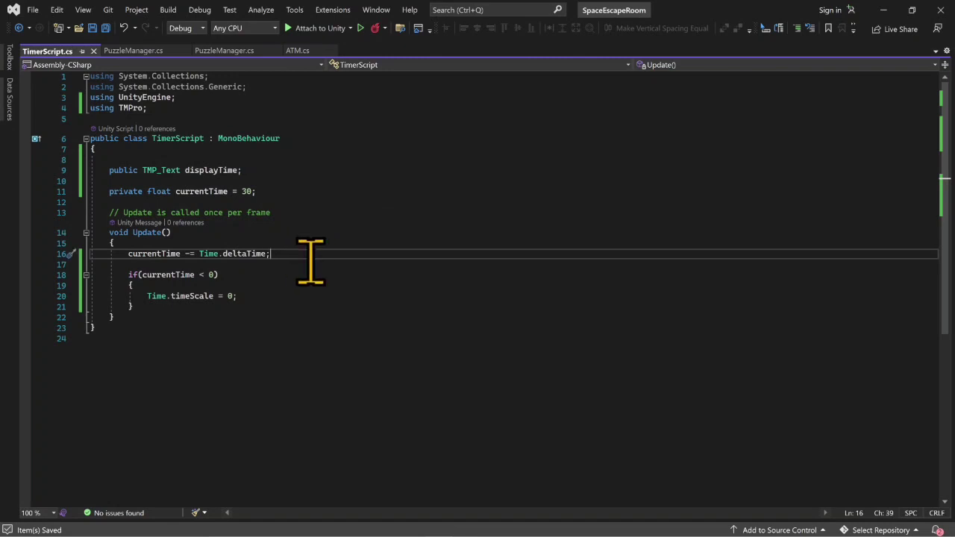
key("Return")
type("displayTime.tex")
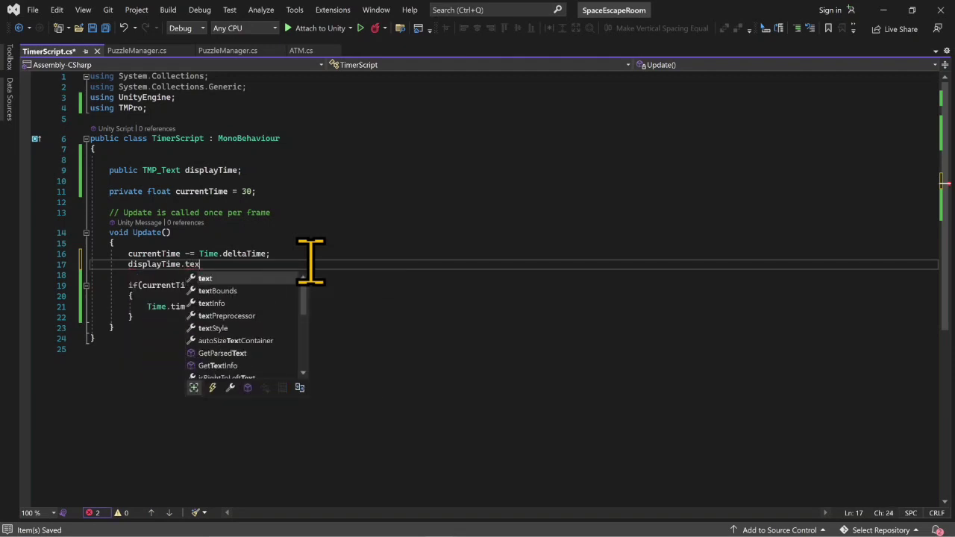
key("Tab")
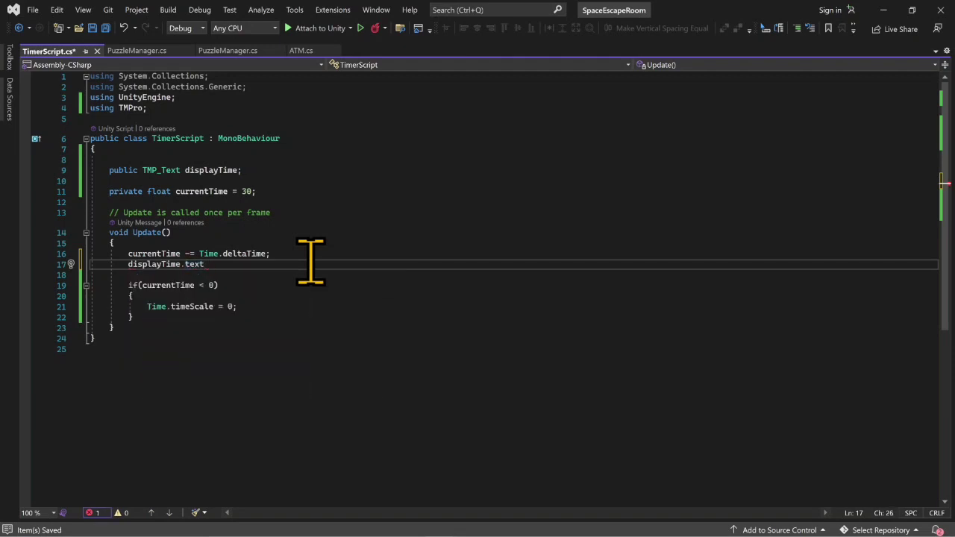
type("=cur")
key("Tab")
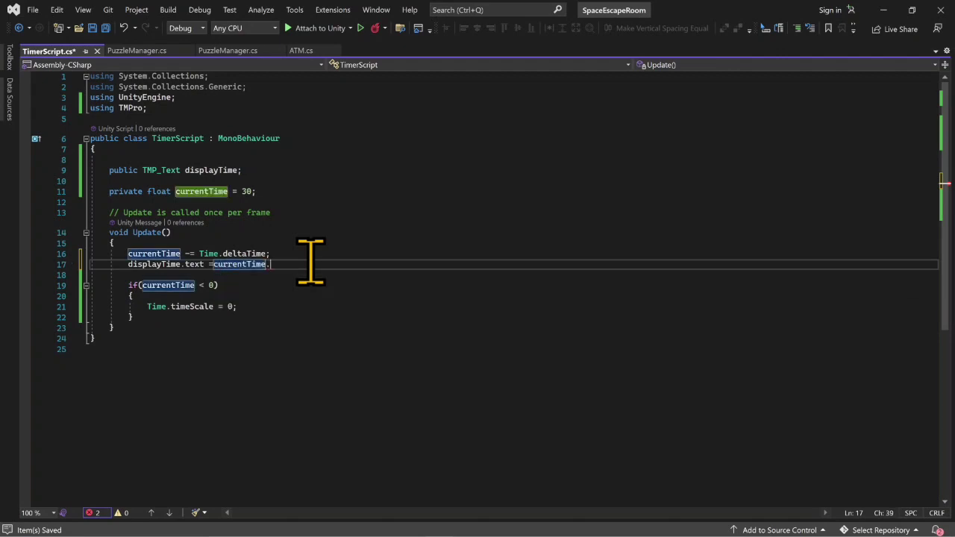
type(".to")
key("Tab")
type("();")
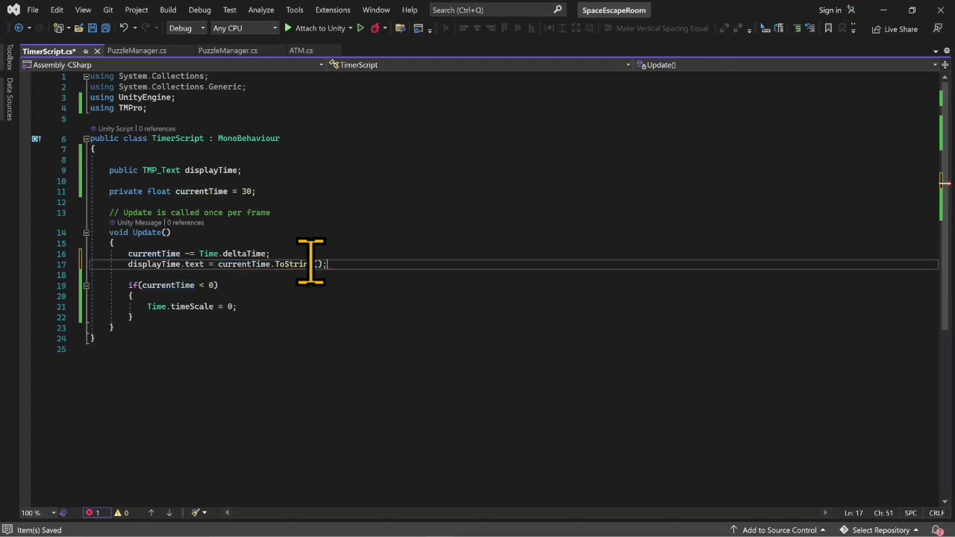
key("ctrl+s")
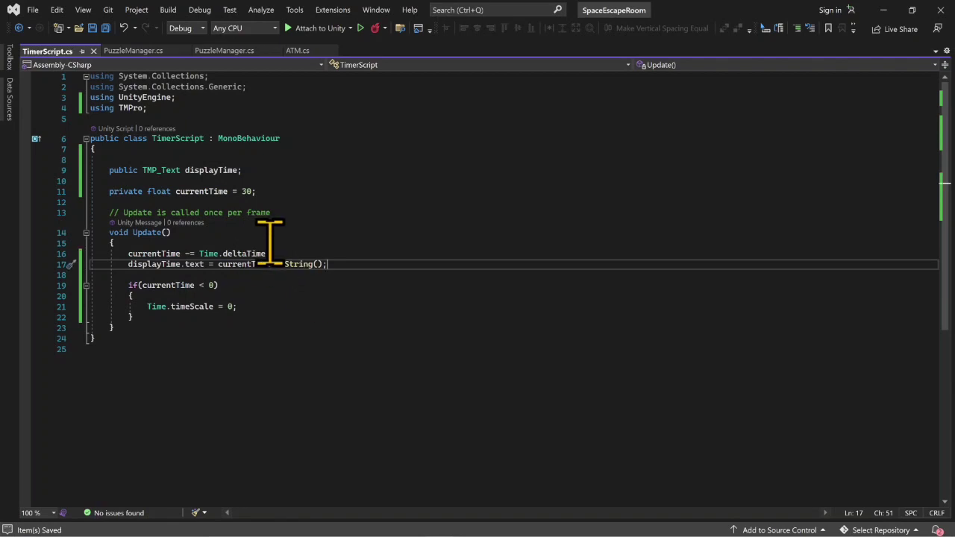
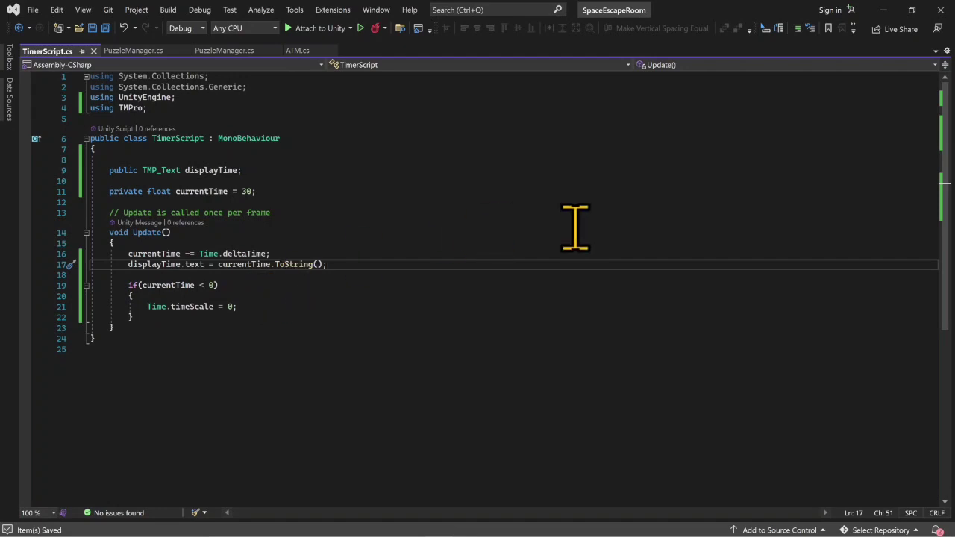
- Switch to Unity, attach TimerScript to the PuzzleManager object and assign the timer text object to its Display Time field
left_click(882, 9)
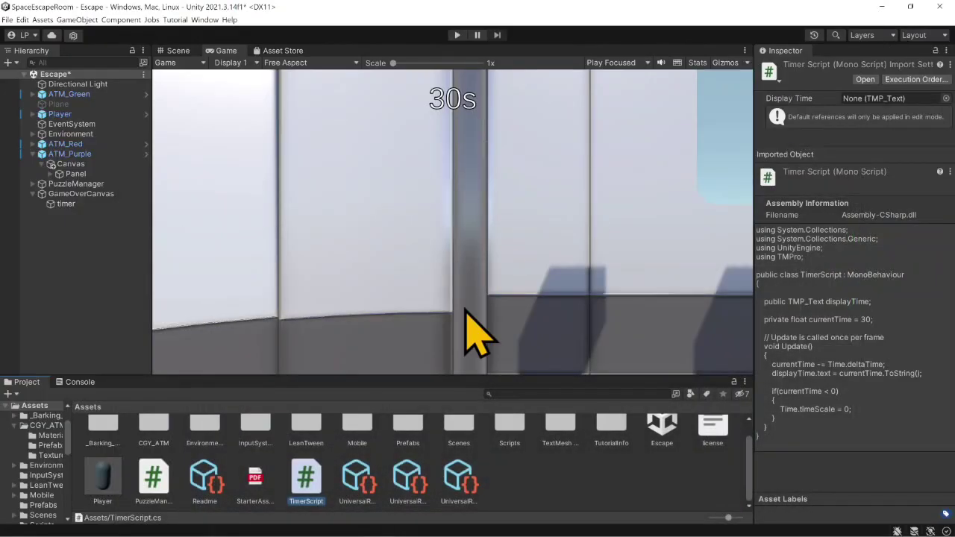
left_click(110, 187)
left_click(860, 496)
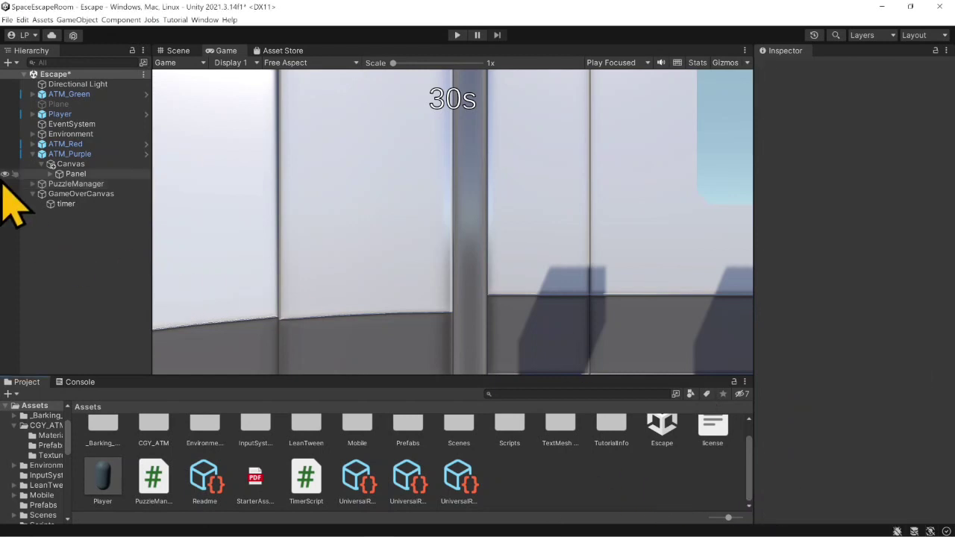
left_click(80, 185)
left_click_drag(314, 478, 805, 483)
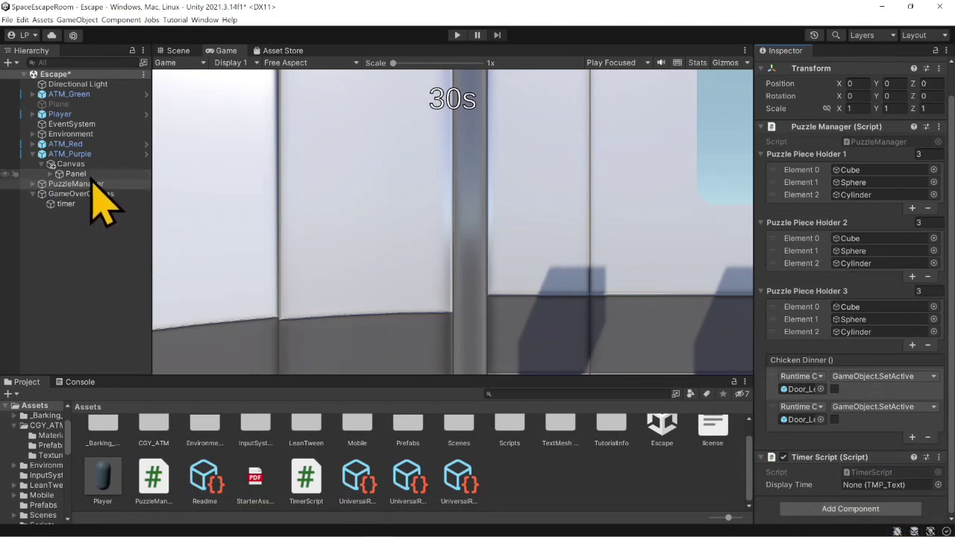
left_click_drag(71, 207, 913, 486)
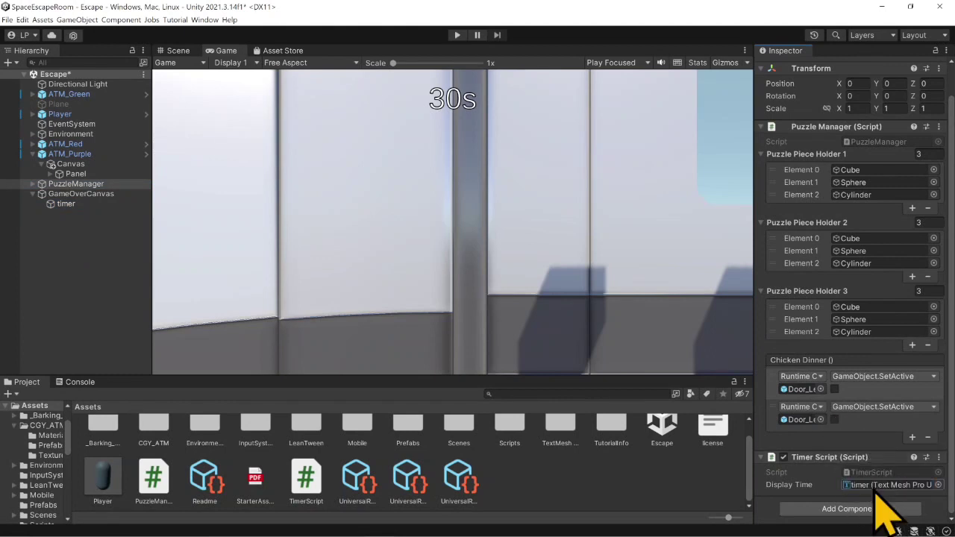
- Play-test the scene to check the on-screen countdown, and stop the game
left_click(457, 36)
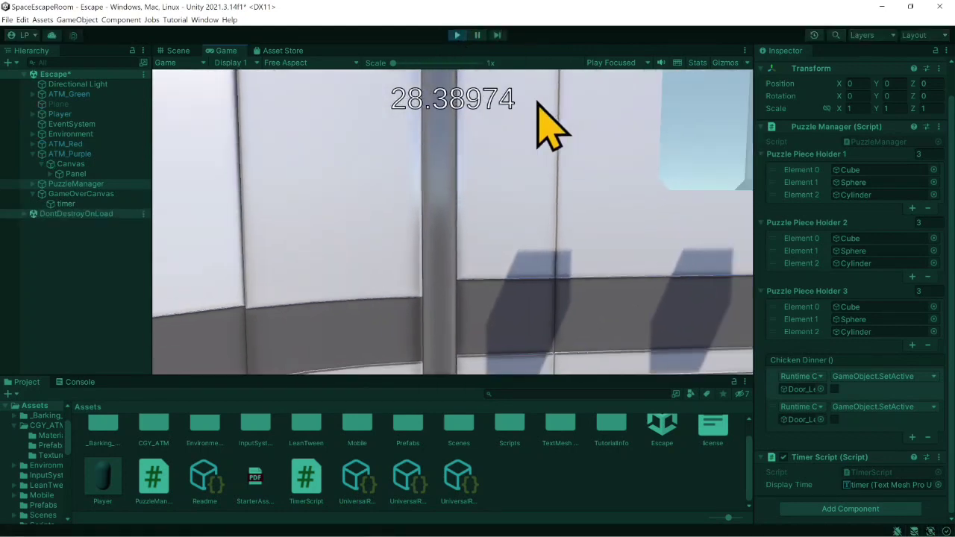
left_click(517, 135)
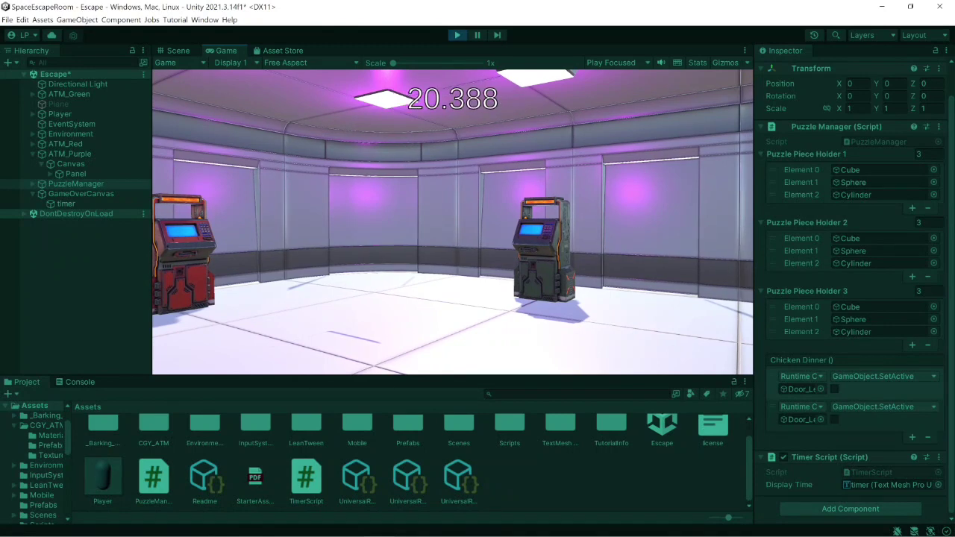
left_click(456, 35)
- Switch to Visual Studio and declare "private float displaytime;" in TimerScript directly below the currentTime field
mouse_move(485, 528)
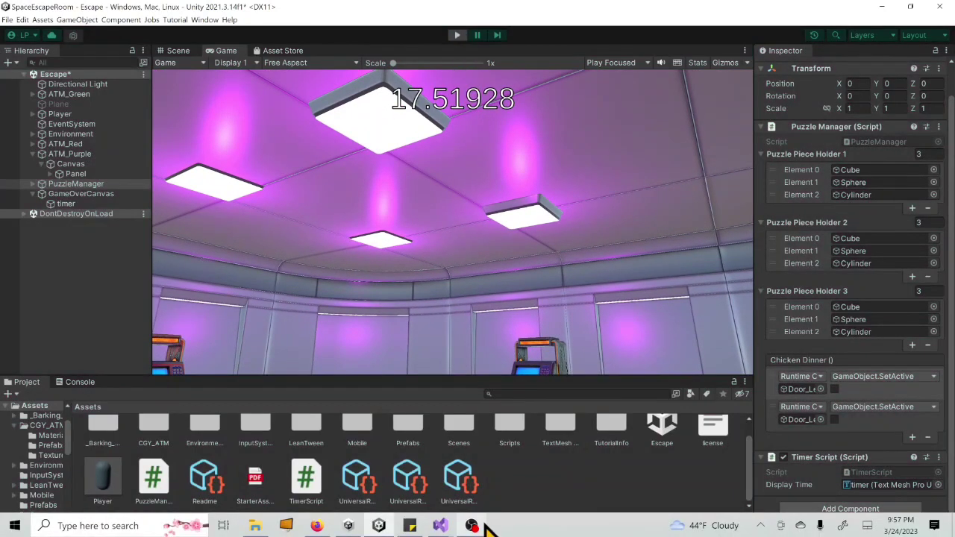
mouse_move(442, 525)
left_click(492, 458)
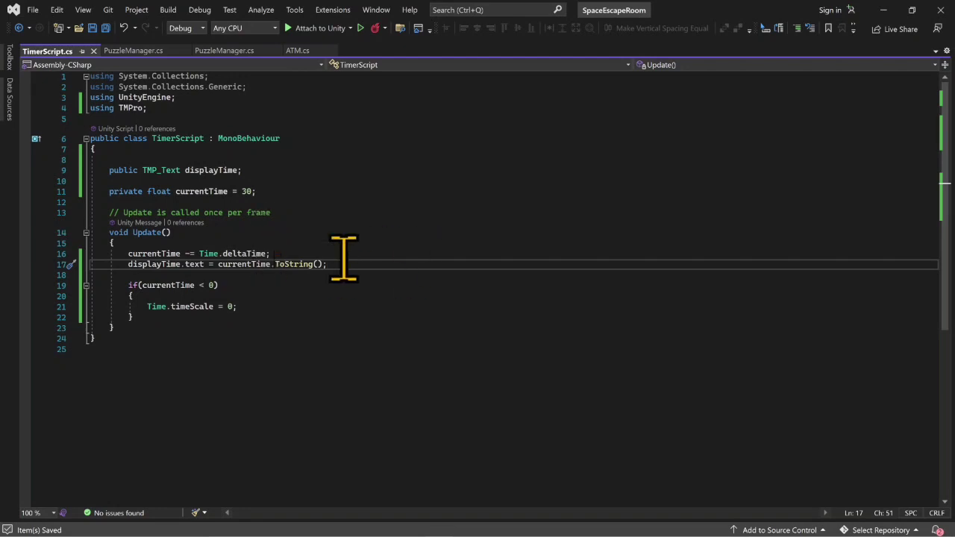
left_click(279, 192)
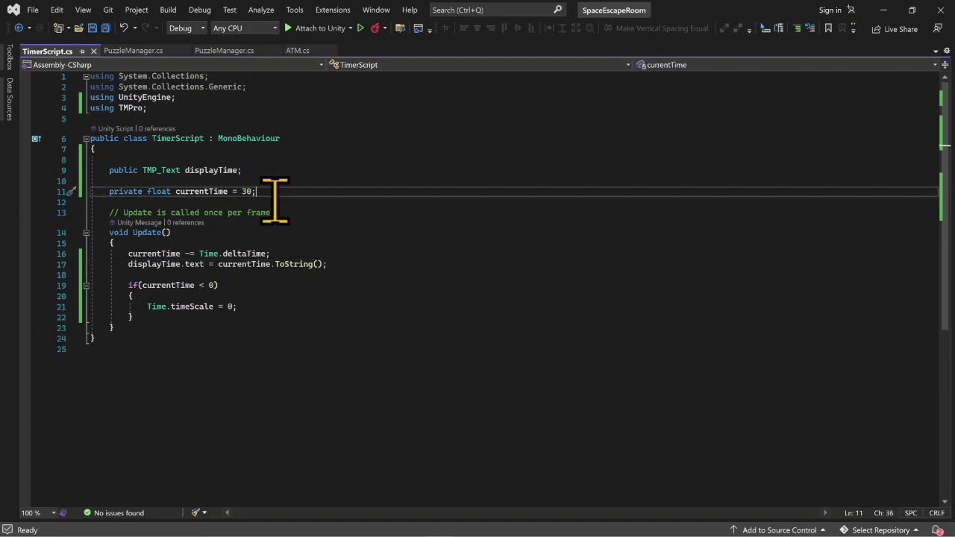
key("Return")
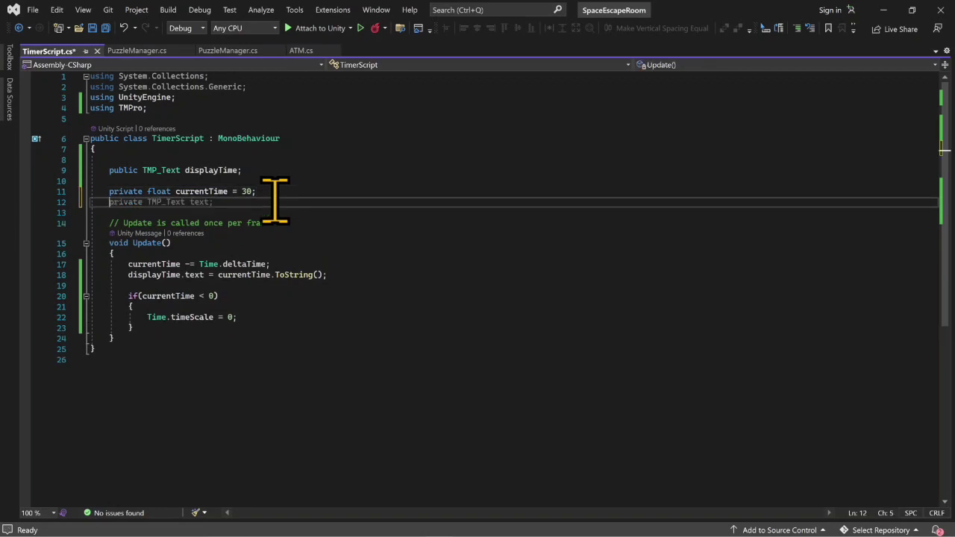
type("priva")
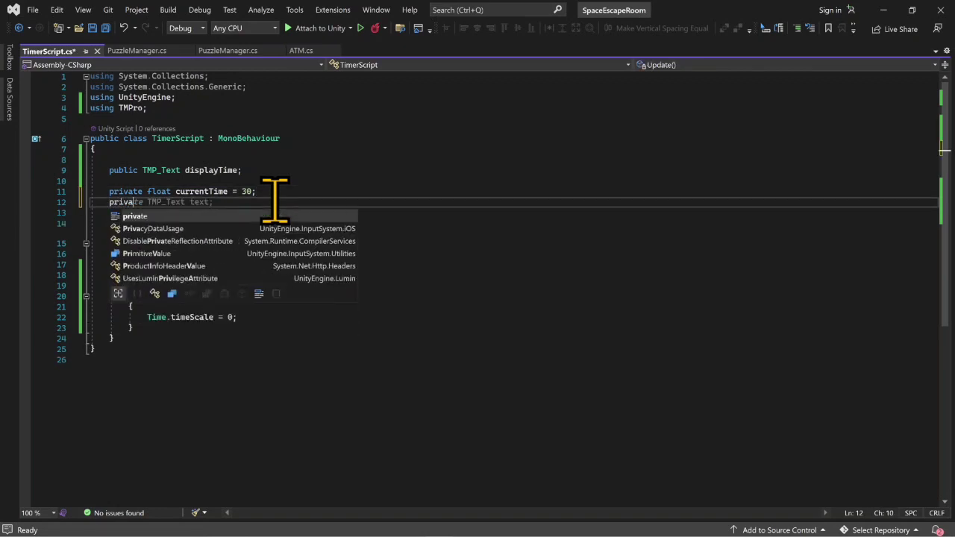
type("te float dis")
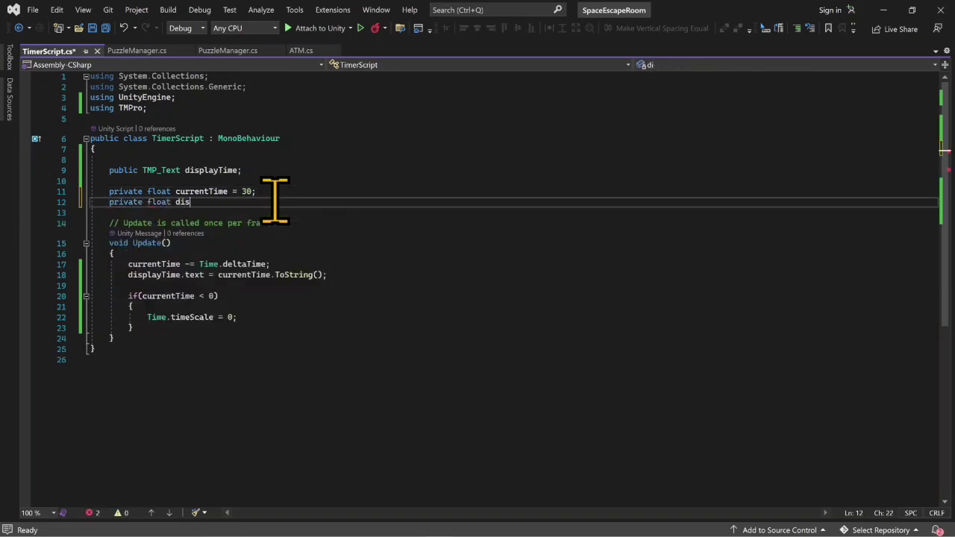
type("playTime")
key("BackSpace")
key("BackSpace")
key("BackSpace")
key("BackSpace")
key("BackSpace")
key("BackSpace")
key("BackSpace")
key("BackSpace")
key("BackSpace")
key("BackSpace")
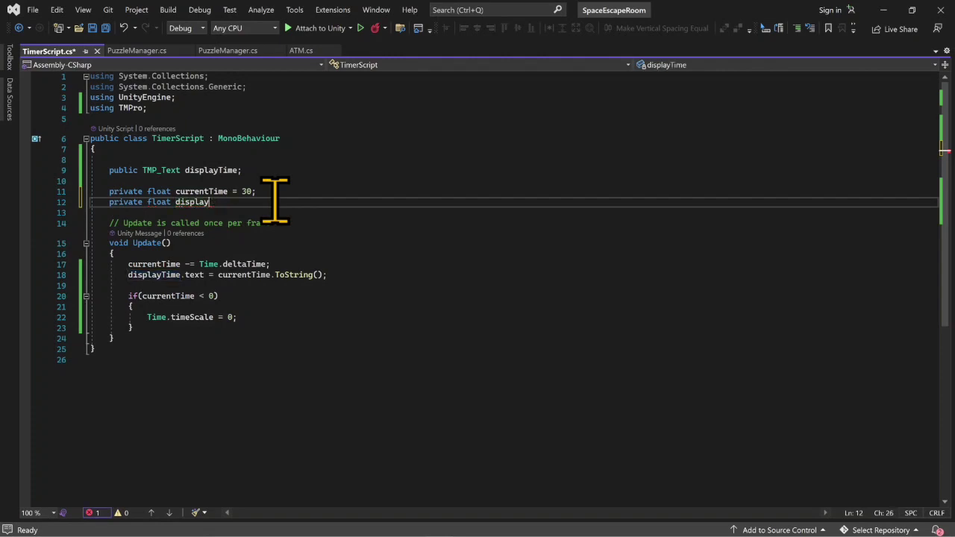
key("BackSpace")
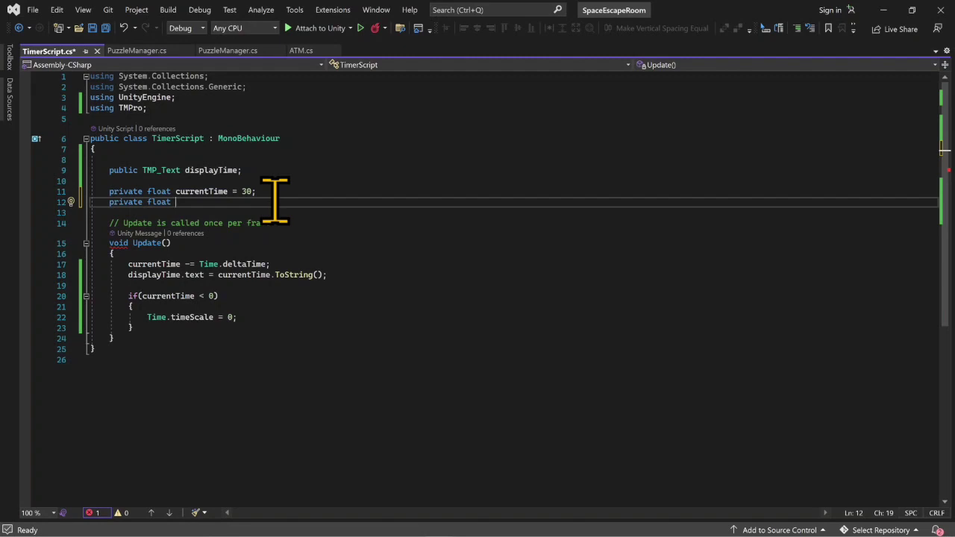
type("displaytime")
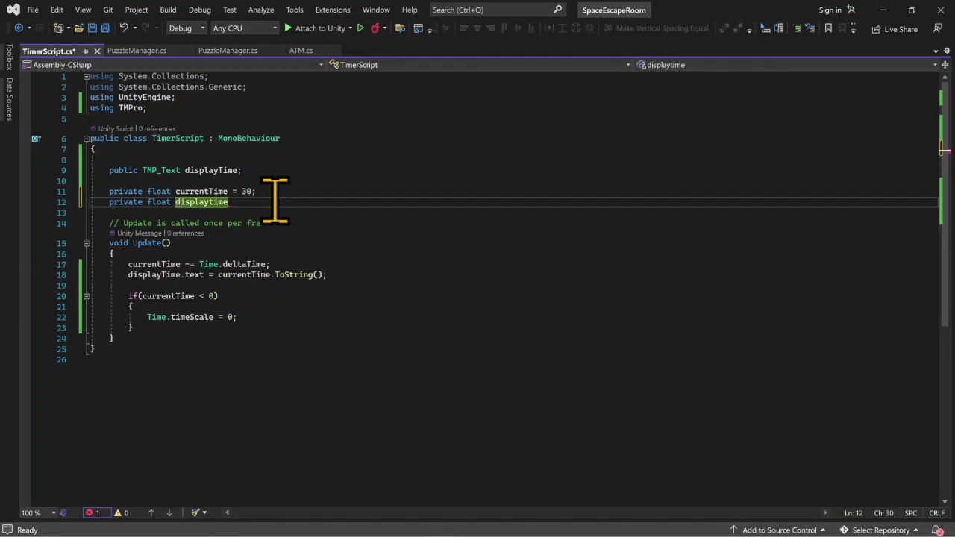
type(";")
- Rename the public TMP_Text field to displayTimeText and correct the new float field's name to displayTime
key("Up")
key("Up")
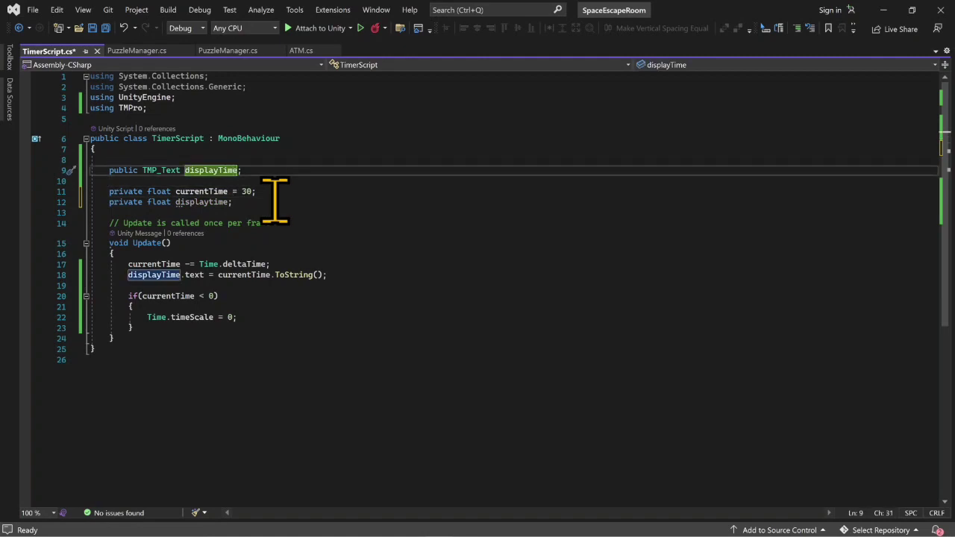
type("Text")
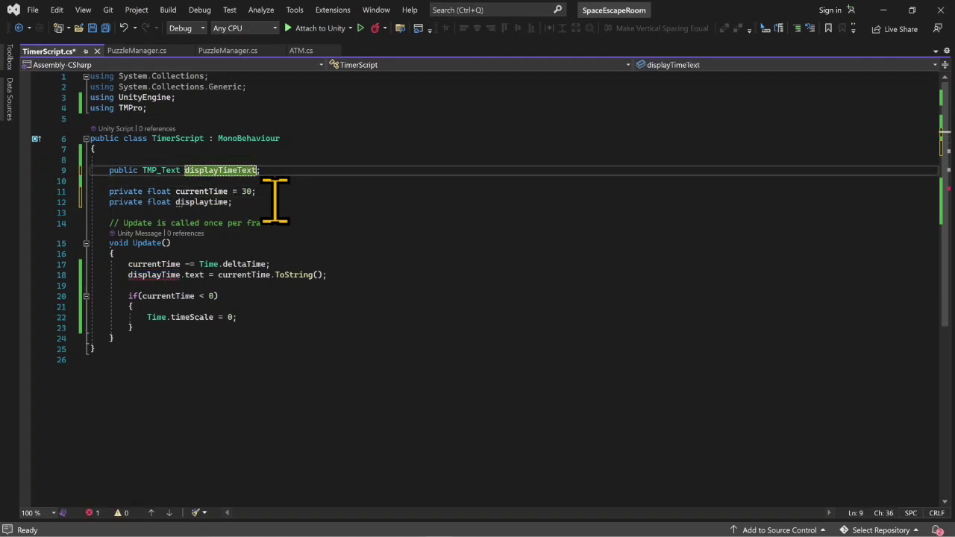
key("Down")
key("Down")
key("Down")
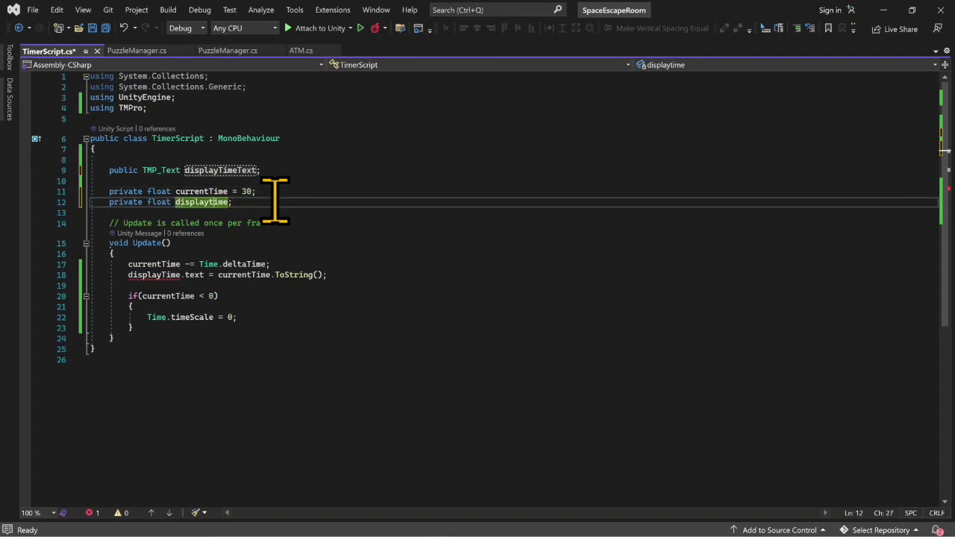
key("BackSpace")
type("T")
- Change the text assignment in Update so that it targets displayTimeText.text
key("Down")
key("Down")
key("Down")
key("Down")
key("Down")
key("Down")
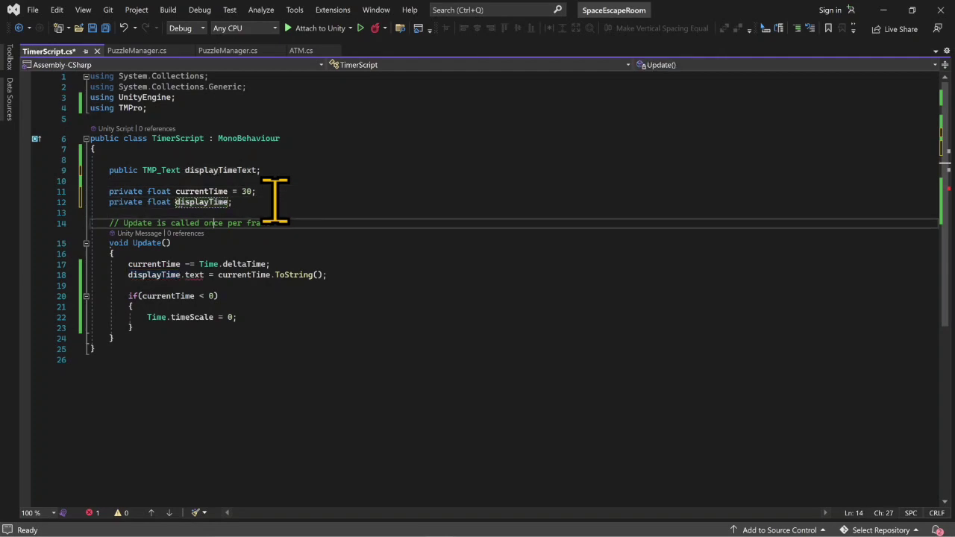
key("Left")
key("Left")
key("Left")
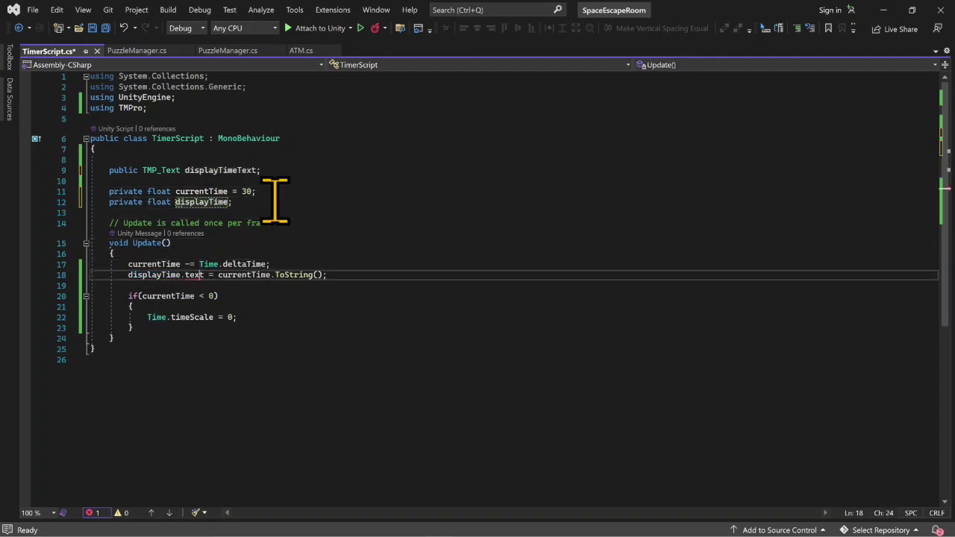
key("Left")
type("Te")
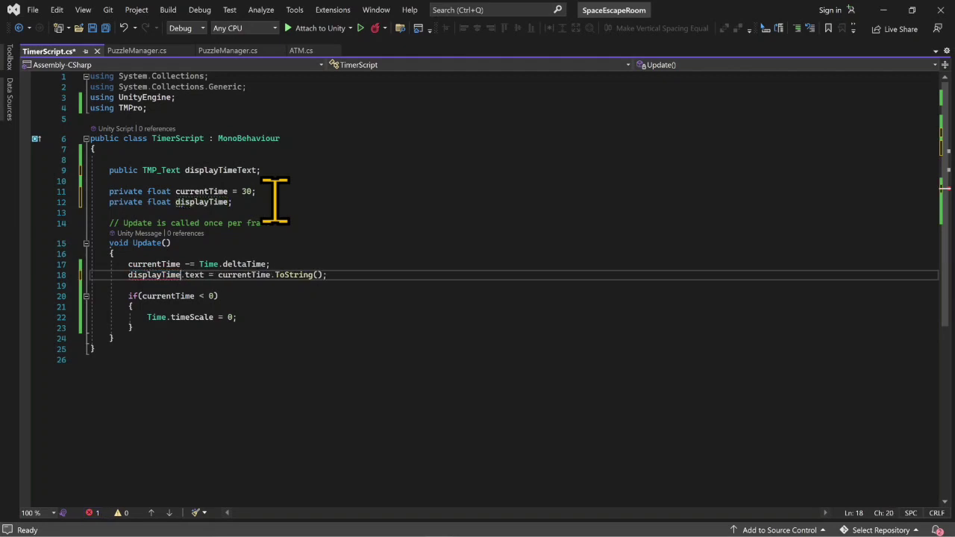
type("xt")
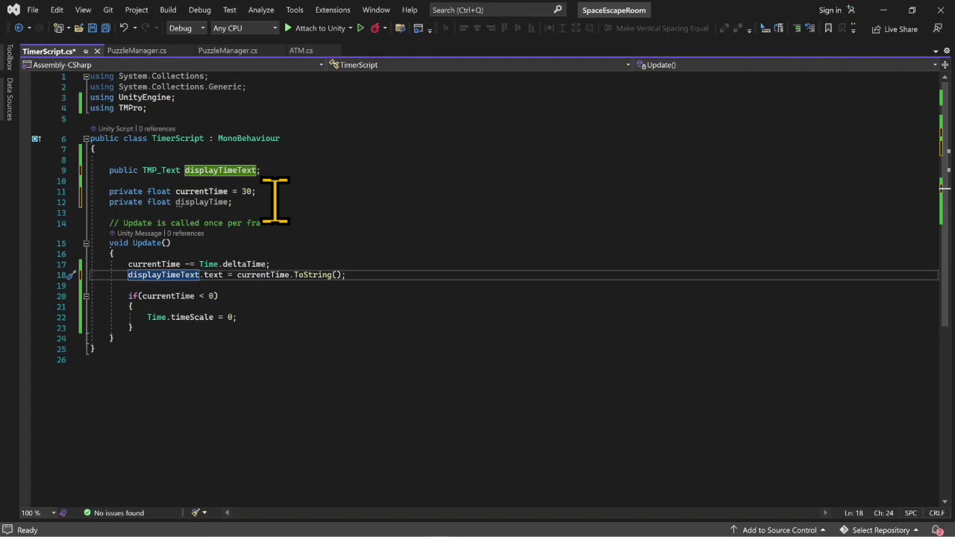
- Add "displayTime = Mathf.Round(currentTime);" directly below the deltaTime statement in Update and save the script
left_click(277, 264)
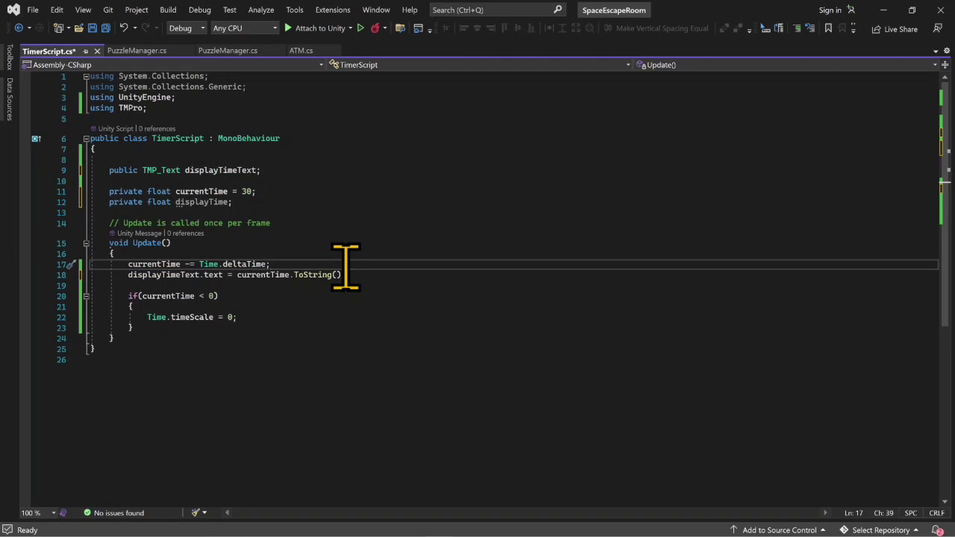
key("Return")
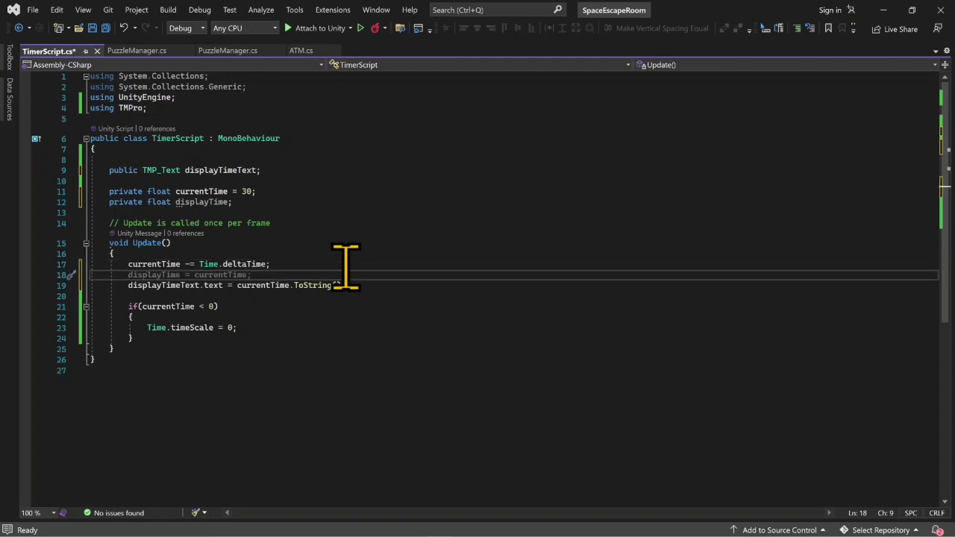
type("d")
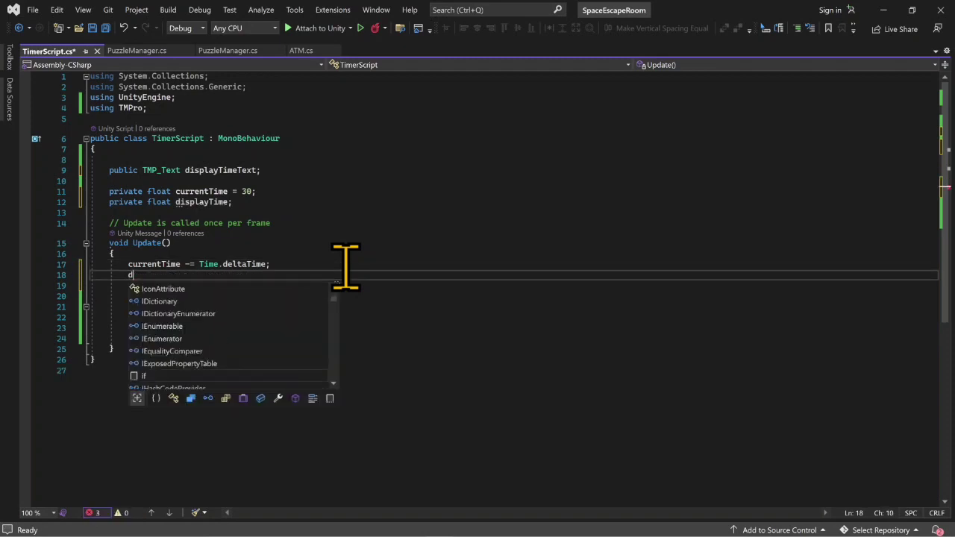
type("isplayTime ")
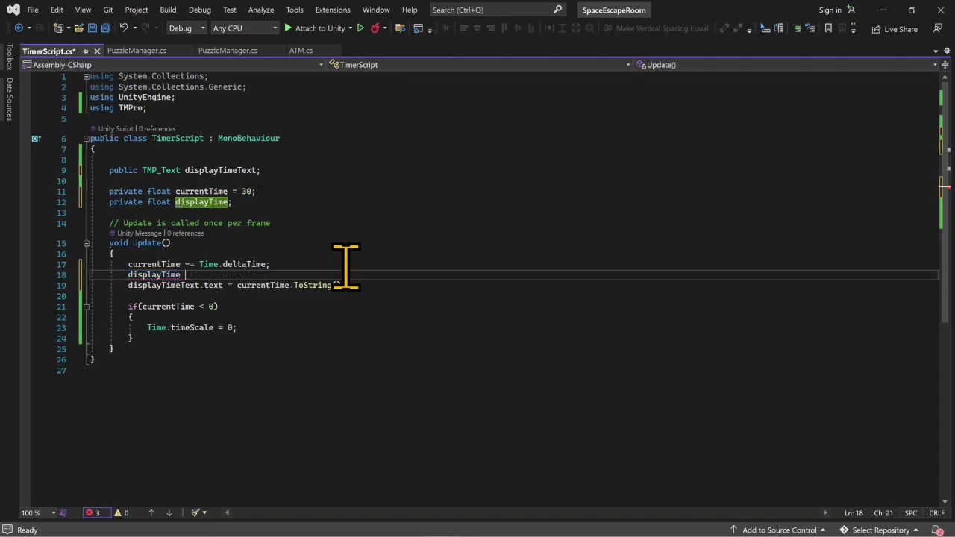
type("= ma")
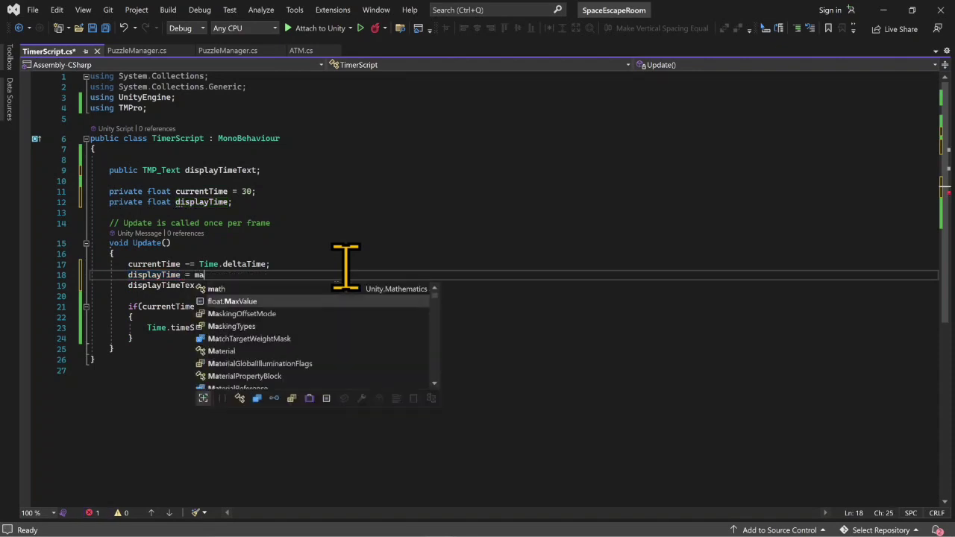
type("thf")
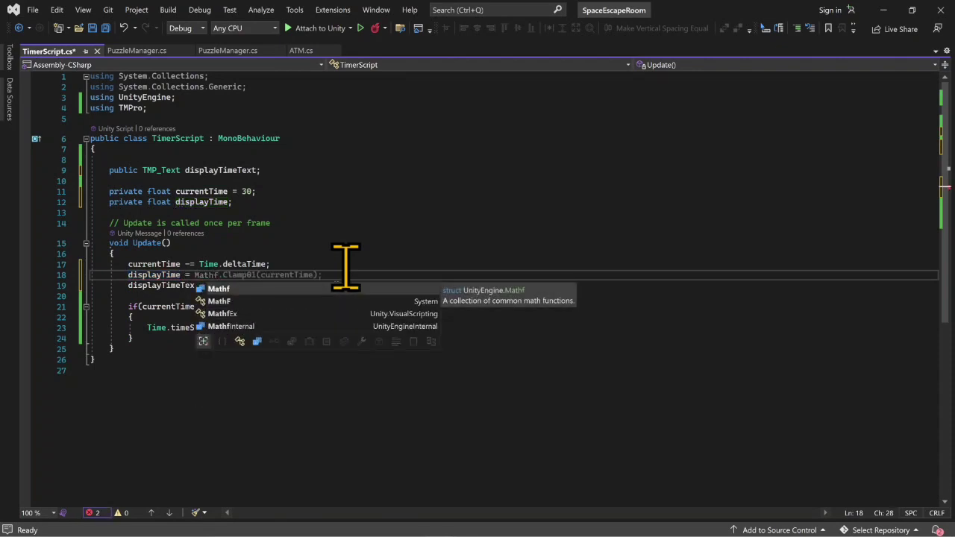
type(".Round")
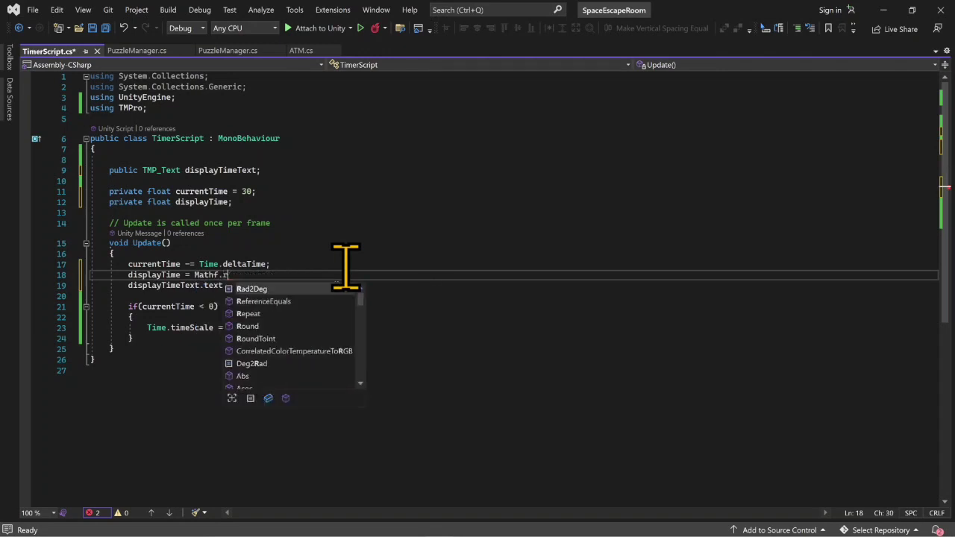
type("(")
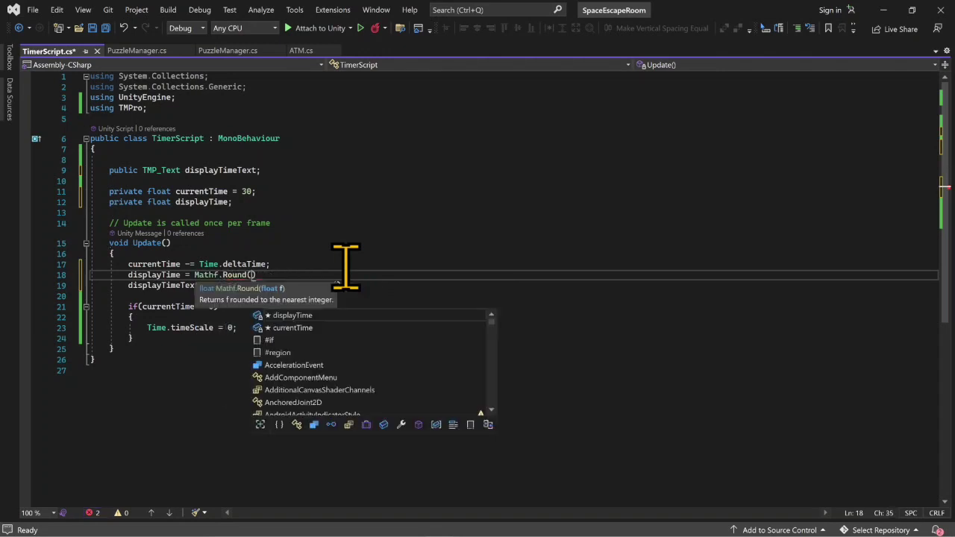
type("currentTime")
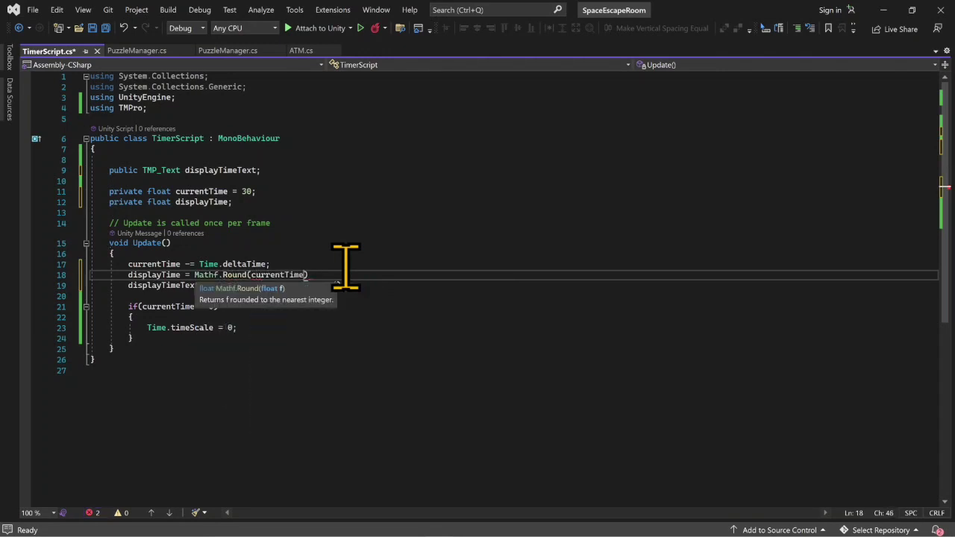
type(")")
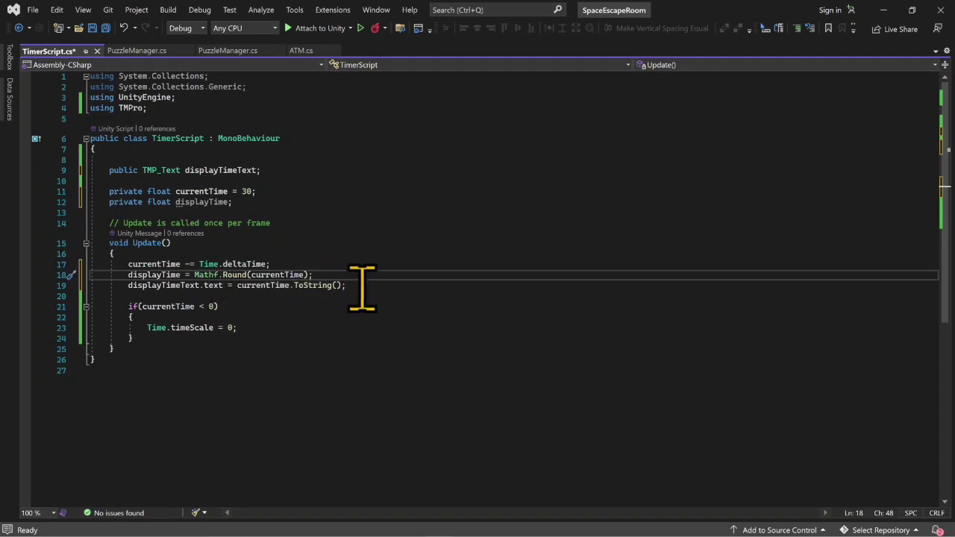
key("ctrl+s")
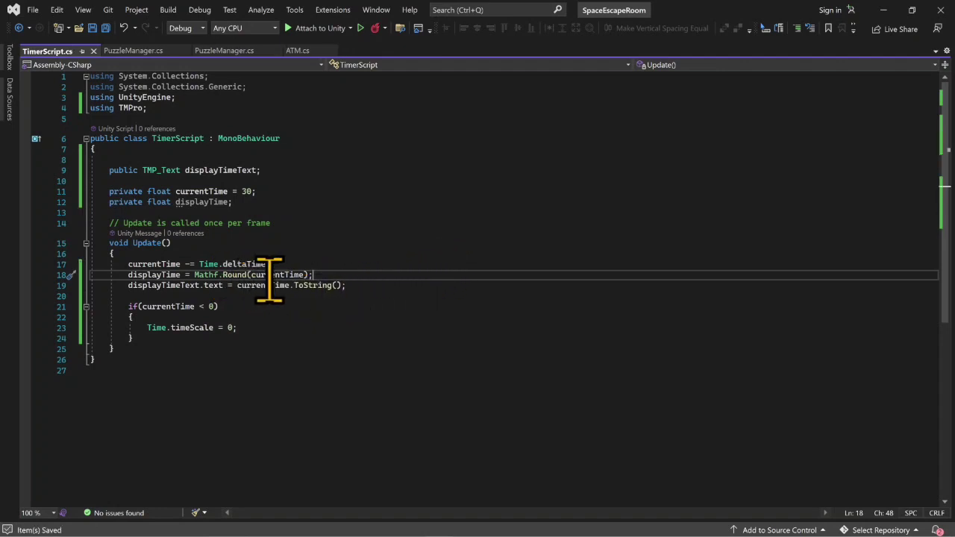
- Replace currentTime with displayTime in the displayTimeText.text assignment in Update, keeping the ToString() call, and save the script
left_click(293, 286)
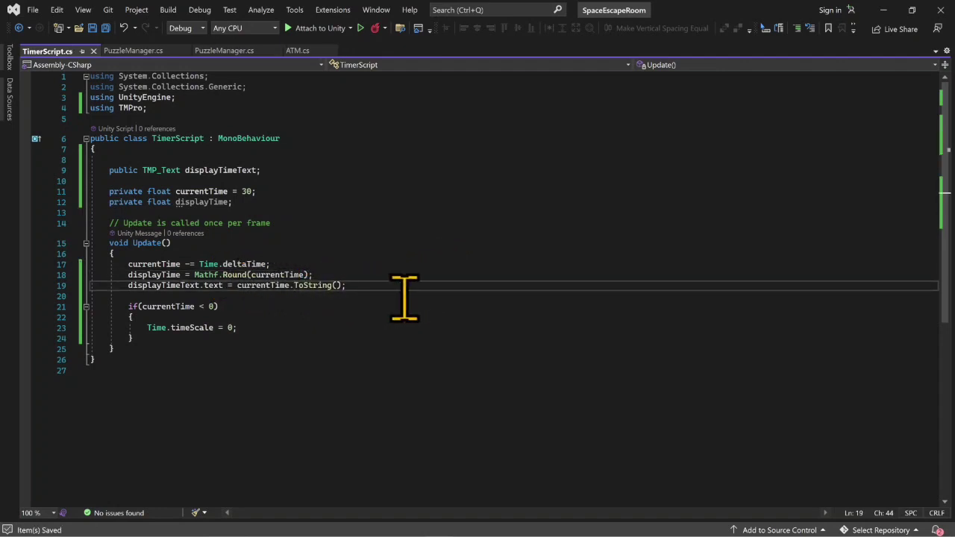
key("BackSpace")
key("BackSpace")
key("BackSpace")
key("BackSpace")
key("BackSpace")
key("BackSpace")
key("BackSpace")
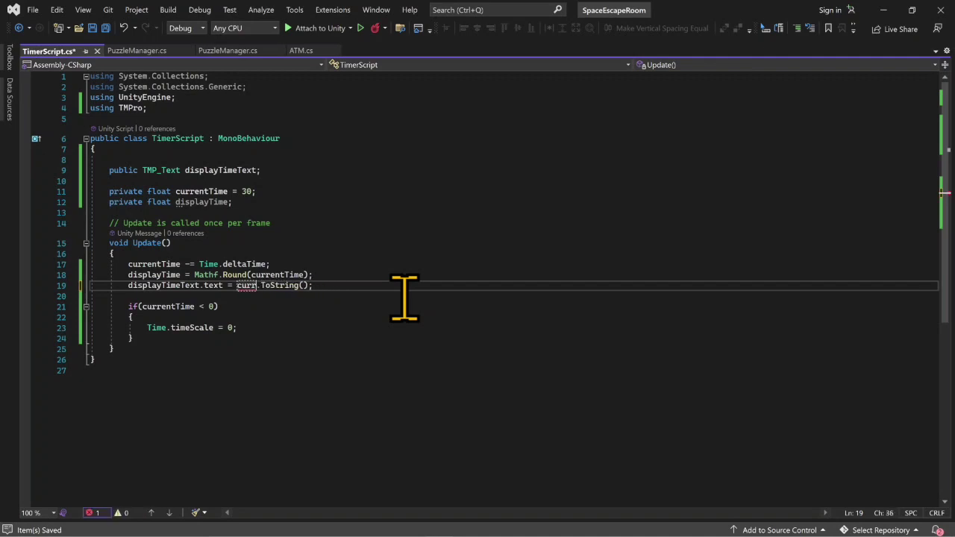
type("disp")
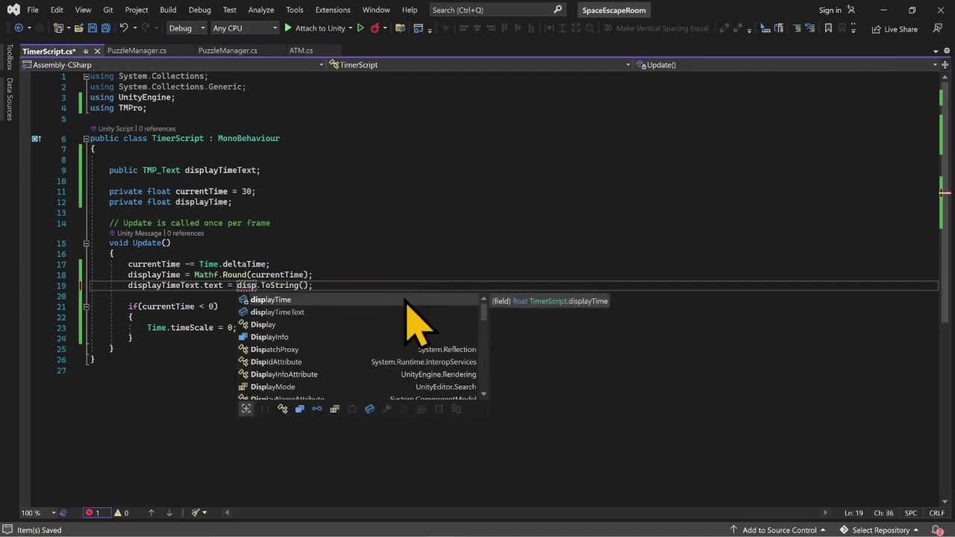
type("la")
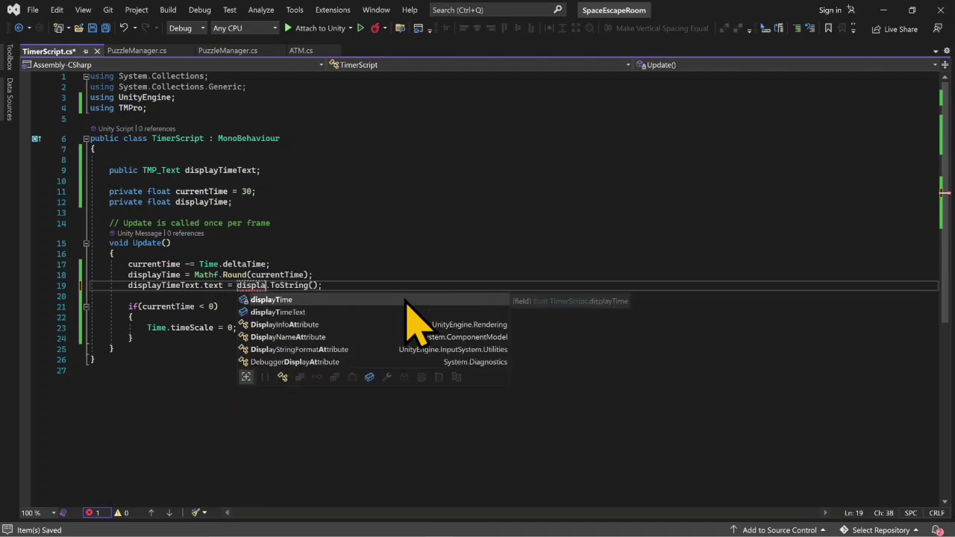
type("y")
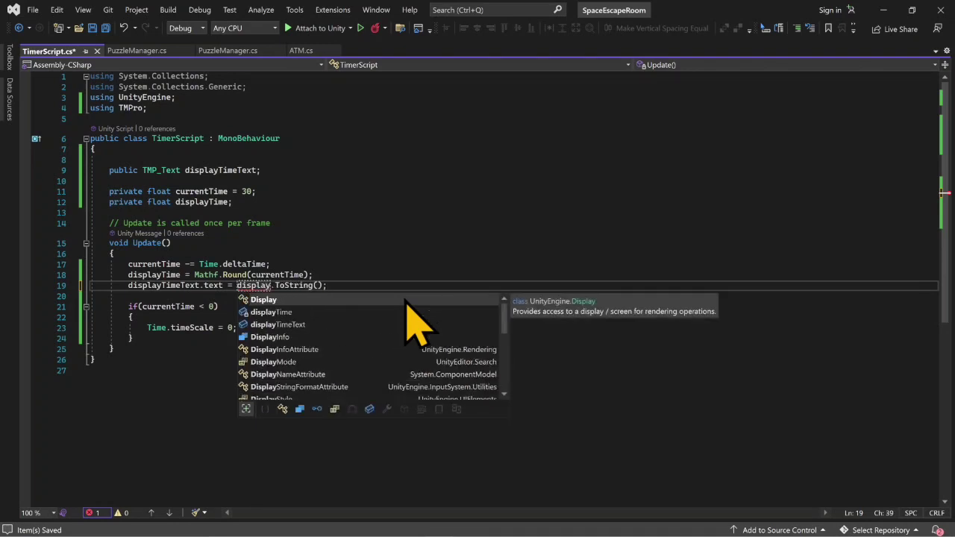
key("Down")
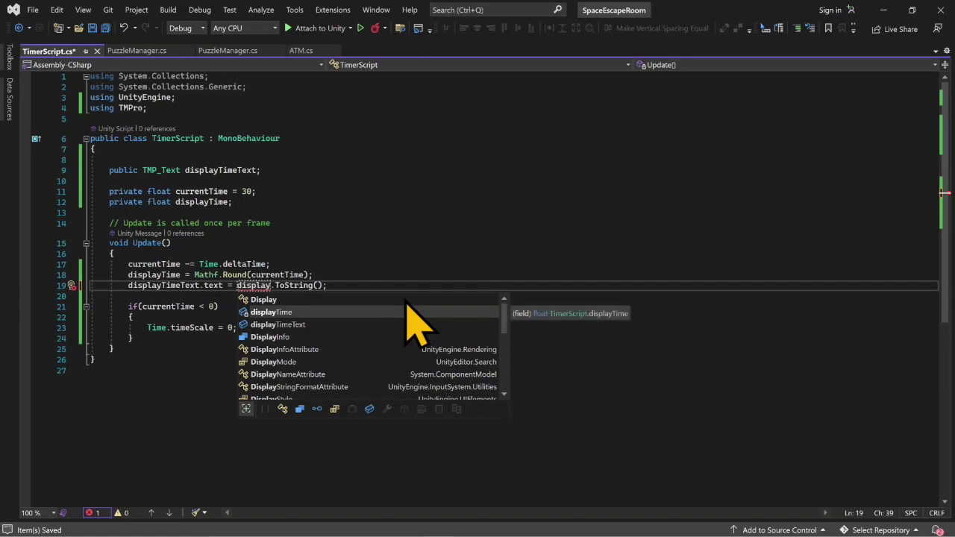
key("Tab")
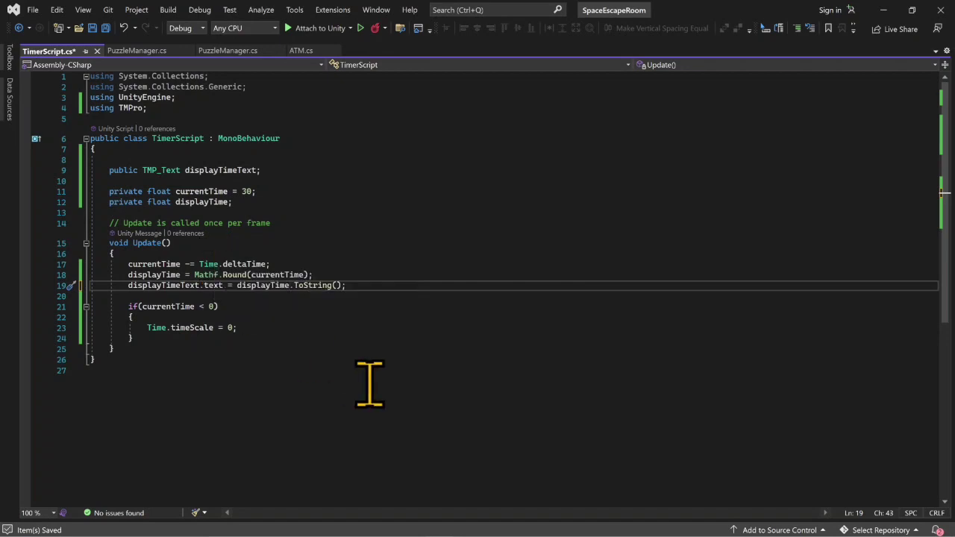
key("ctrl+s")
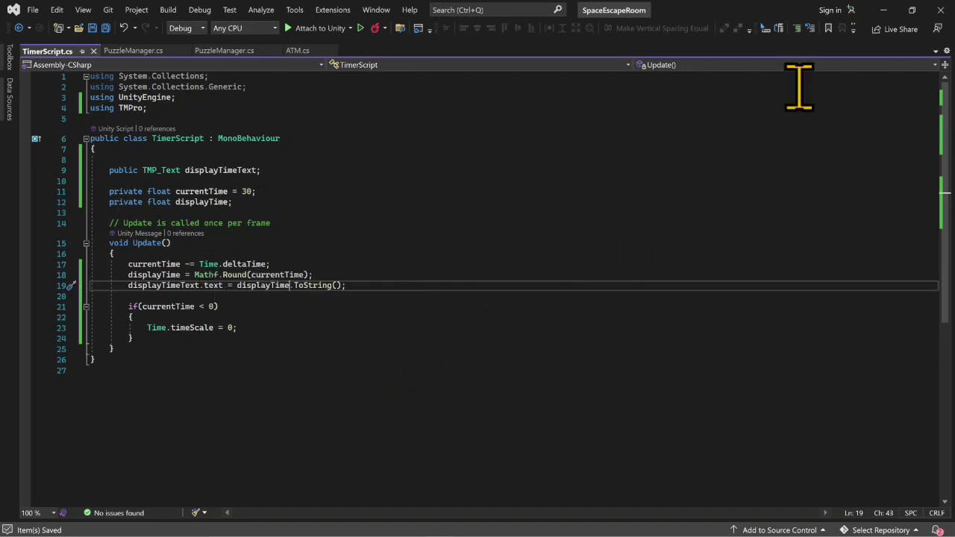
- Switch to Unity, assign the timer object to Display Time Text in PuzzleManager's Timer Script, and play-test the countdown briefly
left_click(884, 10)
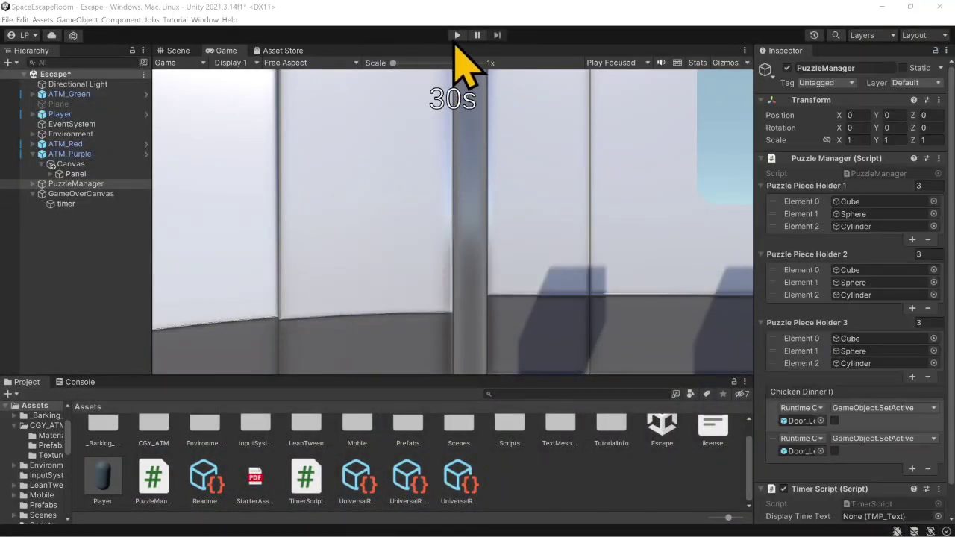
left_click(456, 35)
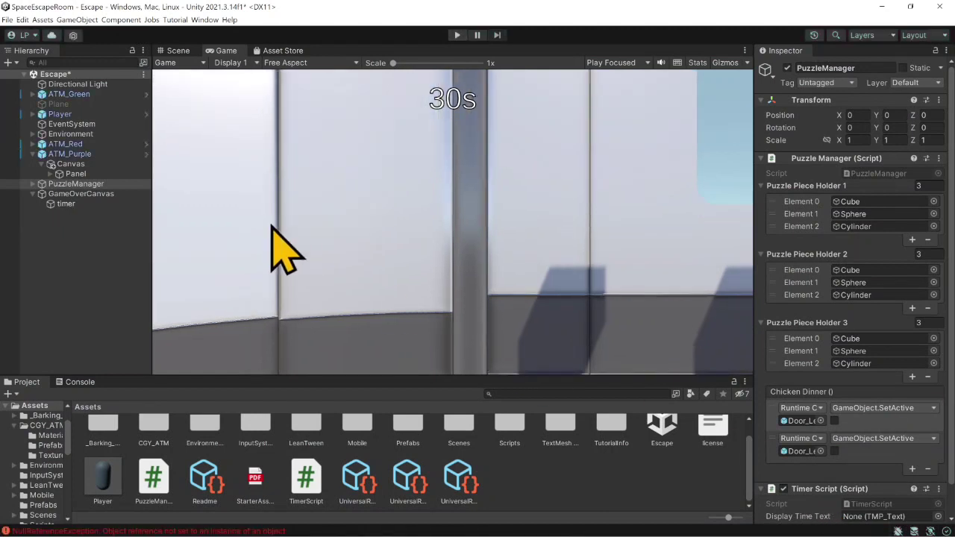
left_click_drag(66, 204, 873, 486)
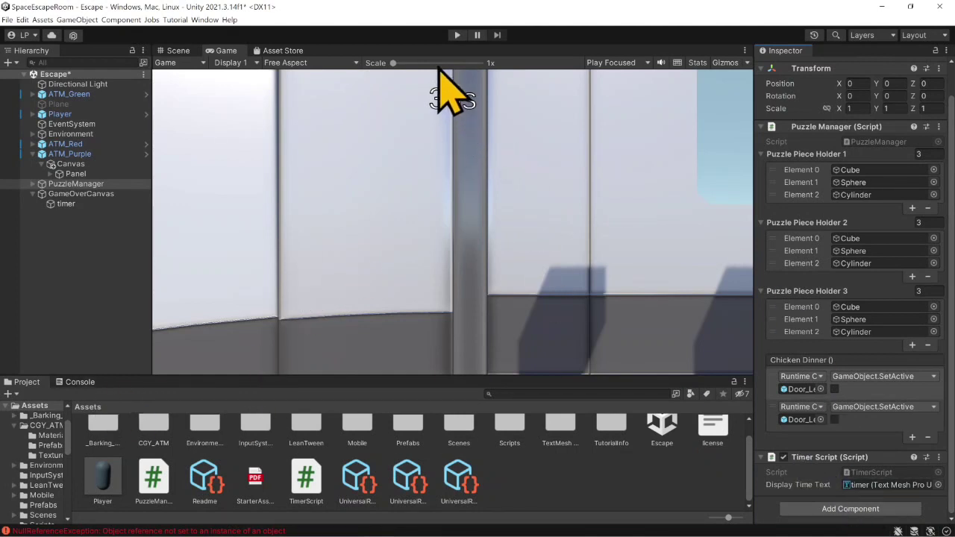
left_click(456, 35)
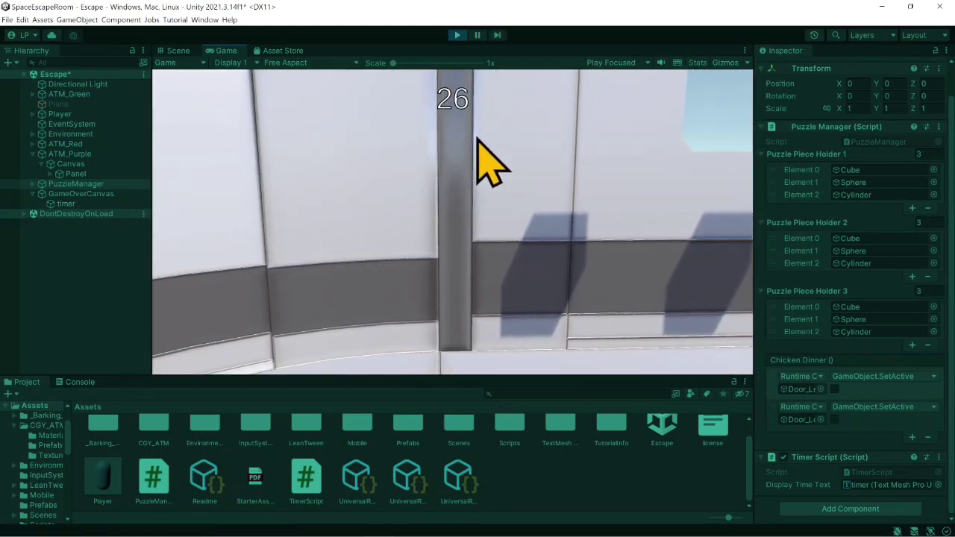
left_click(457, 35)
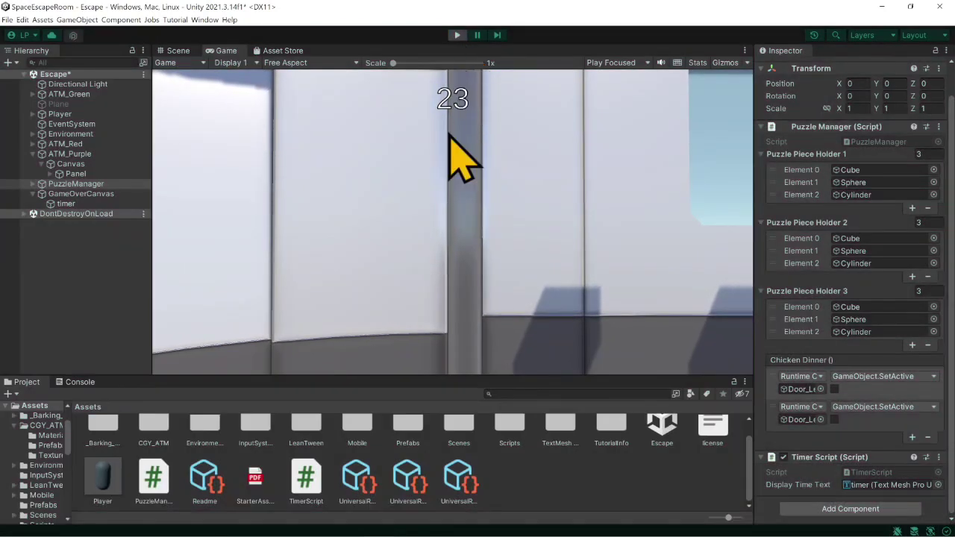
- Switch to Visual Studio, append +"s" after displayTime.ToString() in the text assignment, and save the script
mouse_move(440, 522)
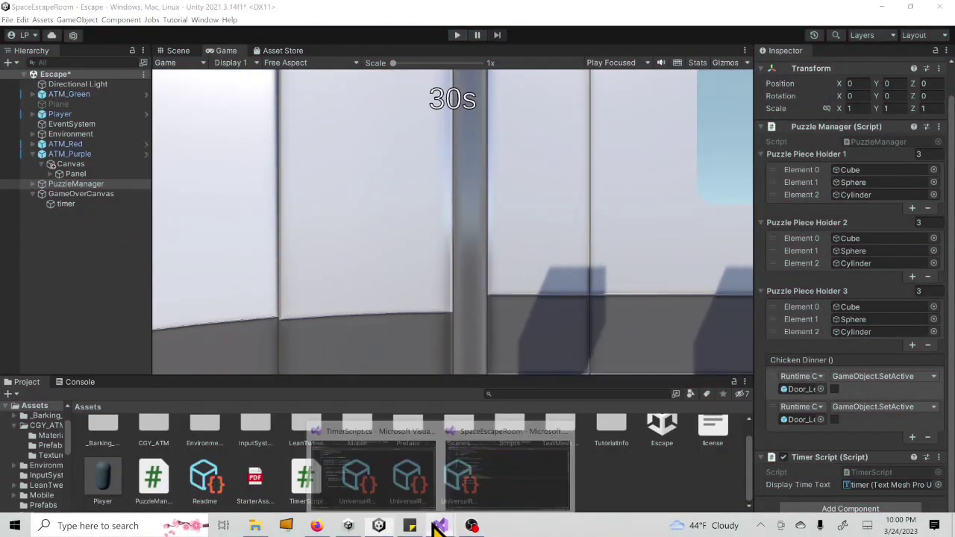
left_click(492, 447)
left_click(361, 285)
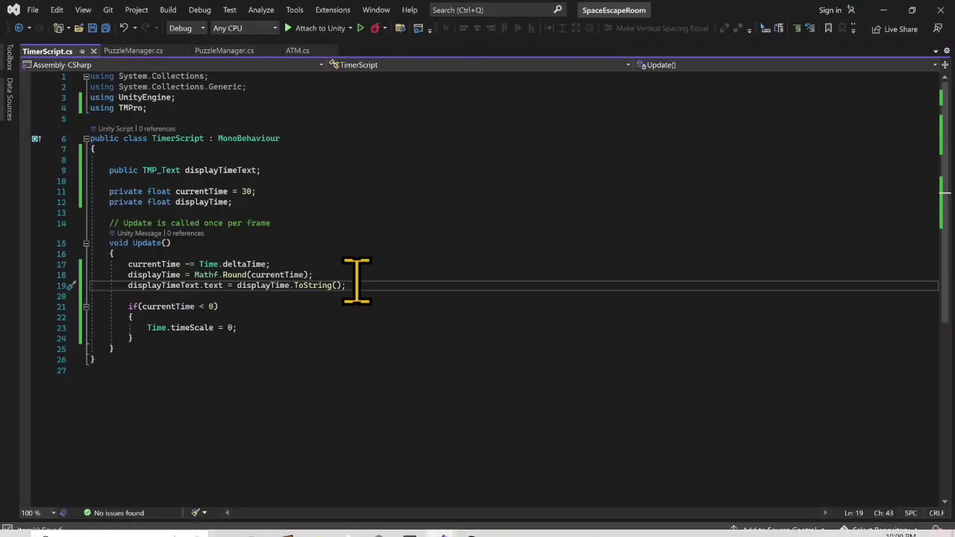
key("ctrl+s")
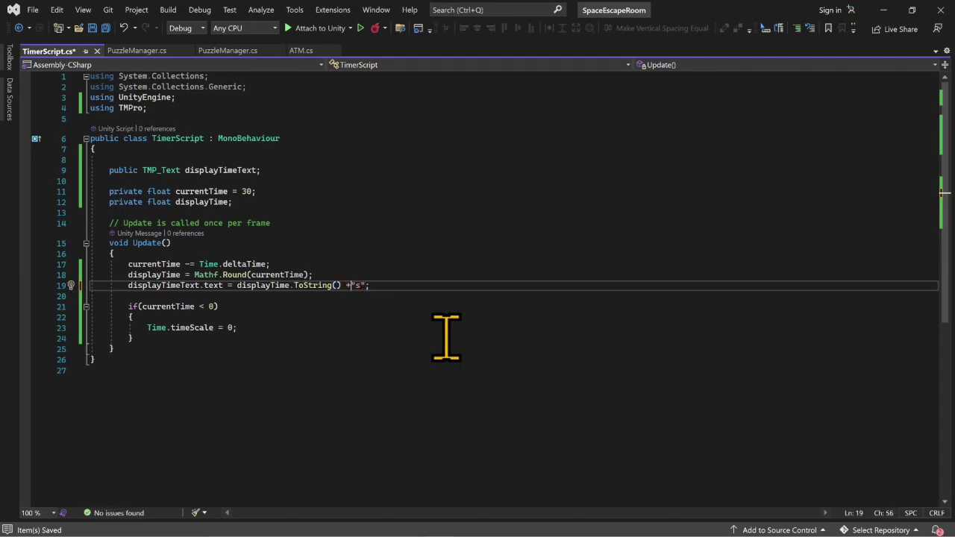
key("ctrl+s")
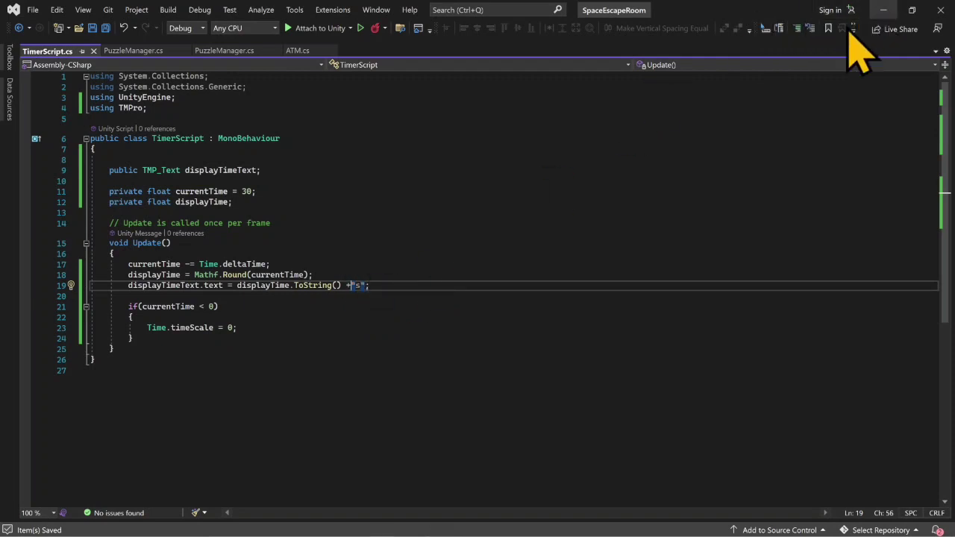
- Switch to Unity and play-test the room, moving the player around while the timer counts down, then stop playing
left_click(881, 11)
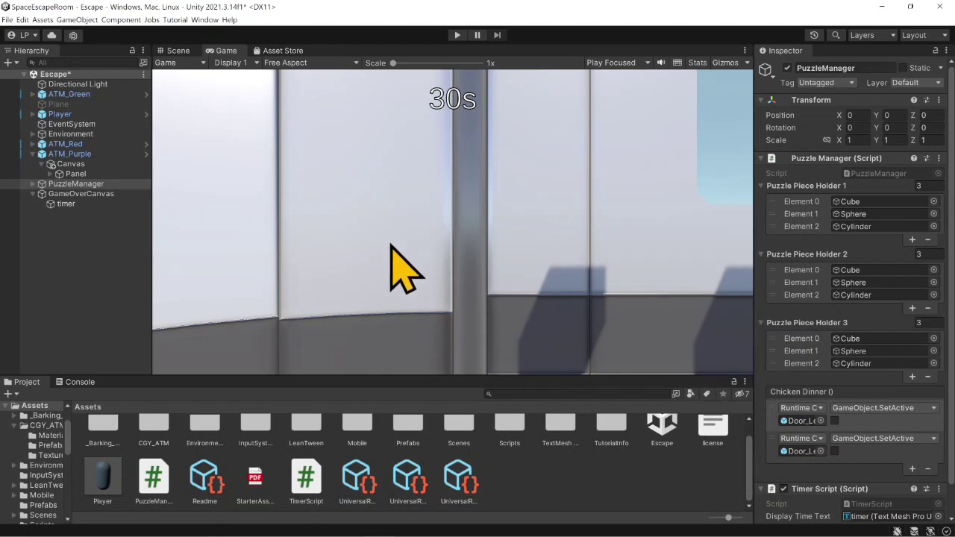
left_click(458, 35)
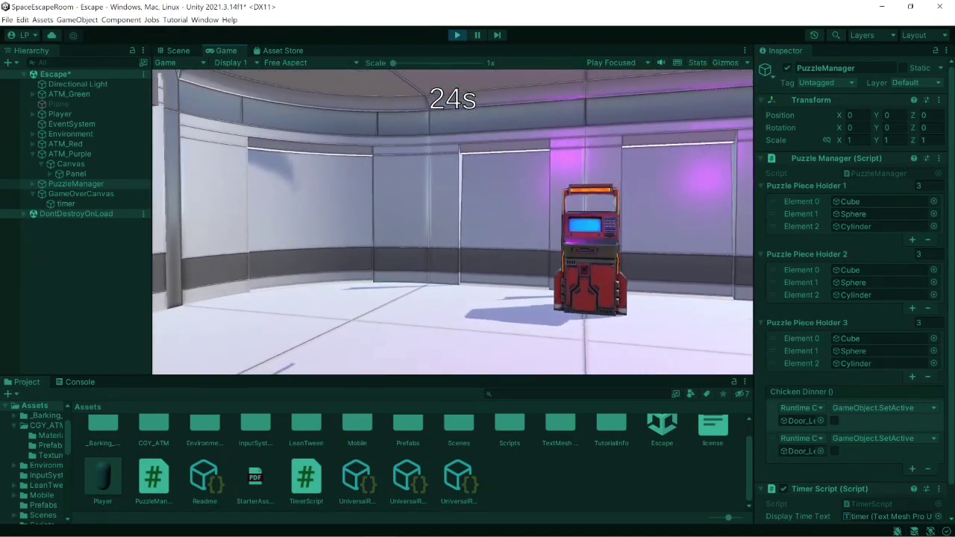
key("w")
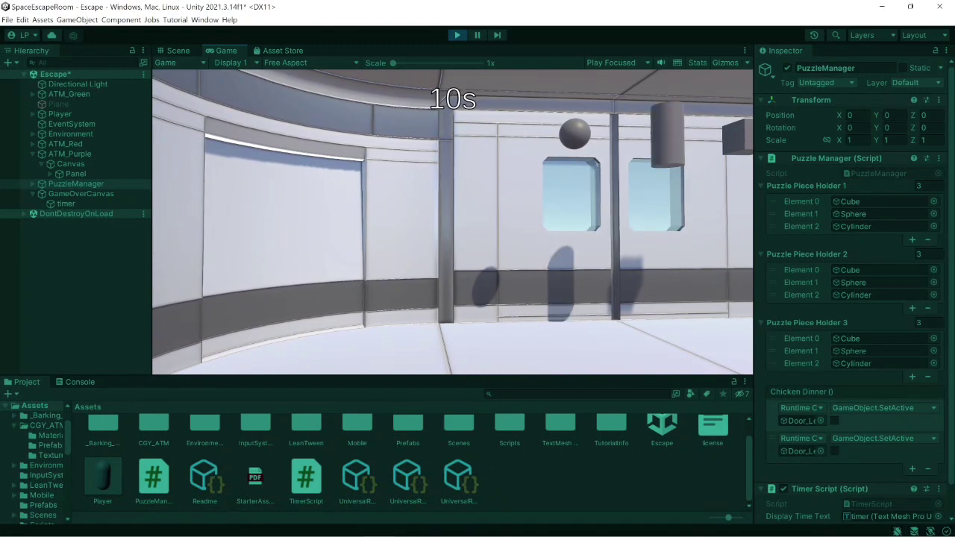
key("e")
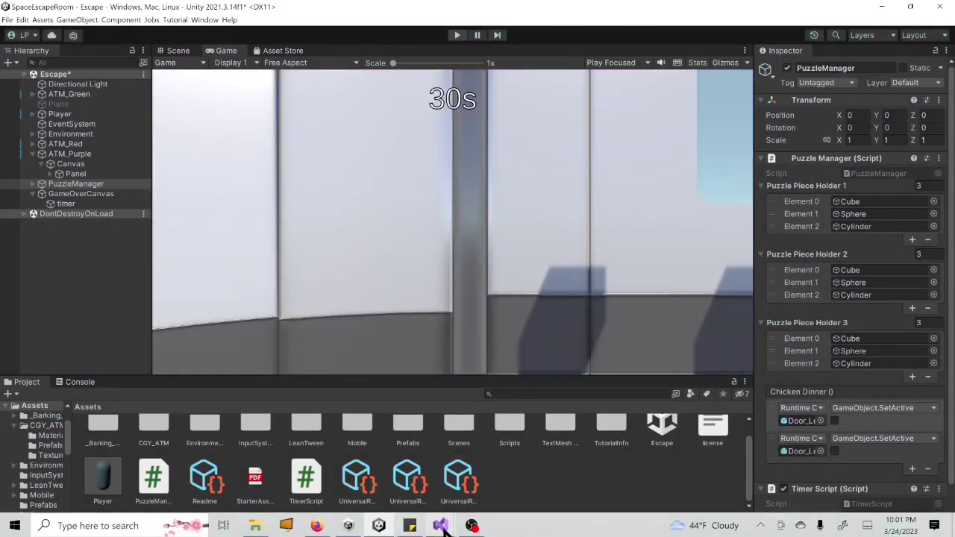
- Switch to Visual Studio, add Debug.Log("Gameover"); below the Time.timeScale statement in the if block, and save the script
left_click(485, 463)
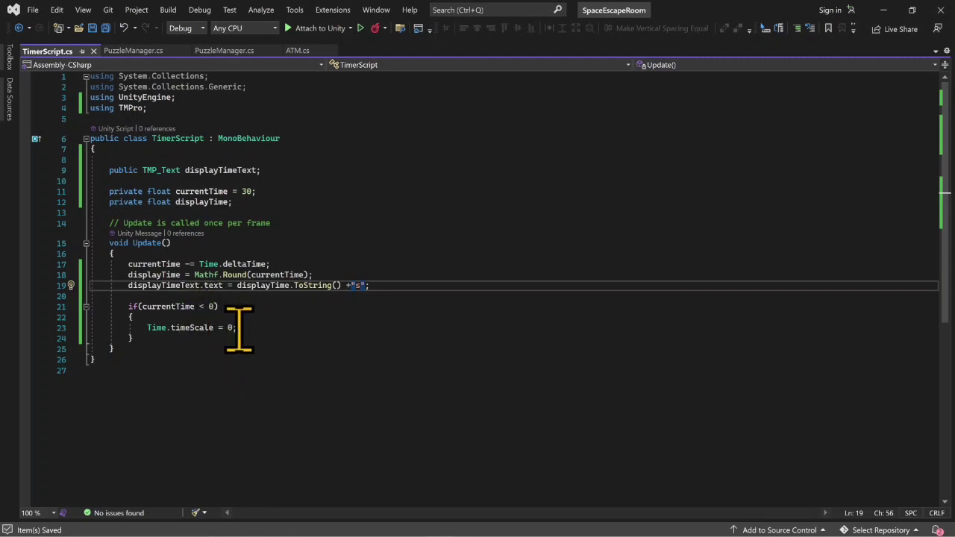
left_click(265, 330)
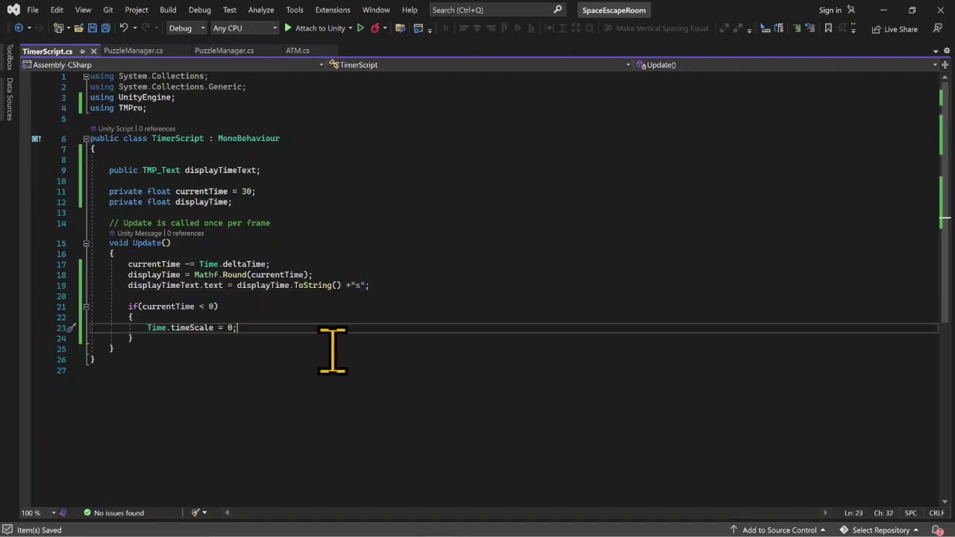
key("Return")
type("Debug.")
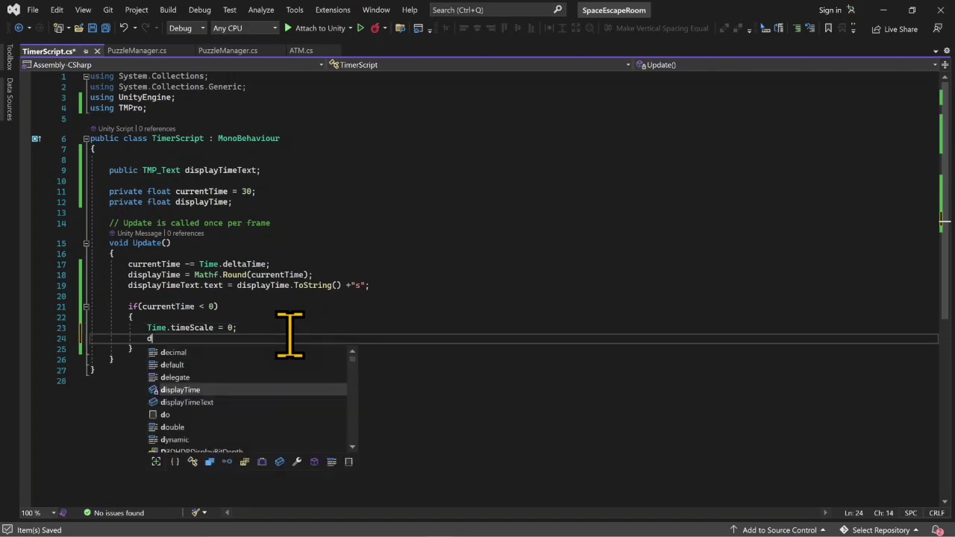
type("Log(")
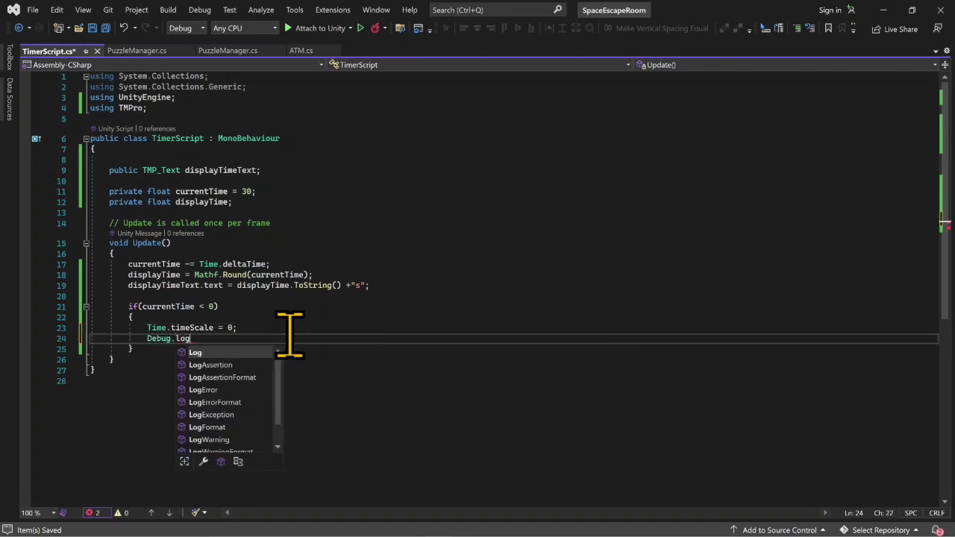
type("\"Gameover")
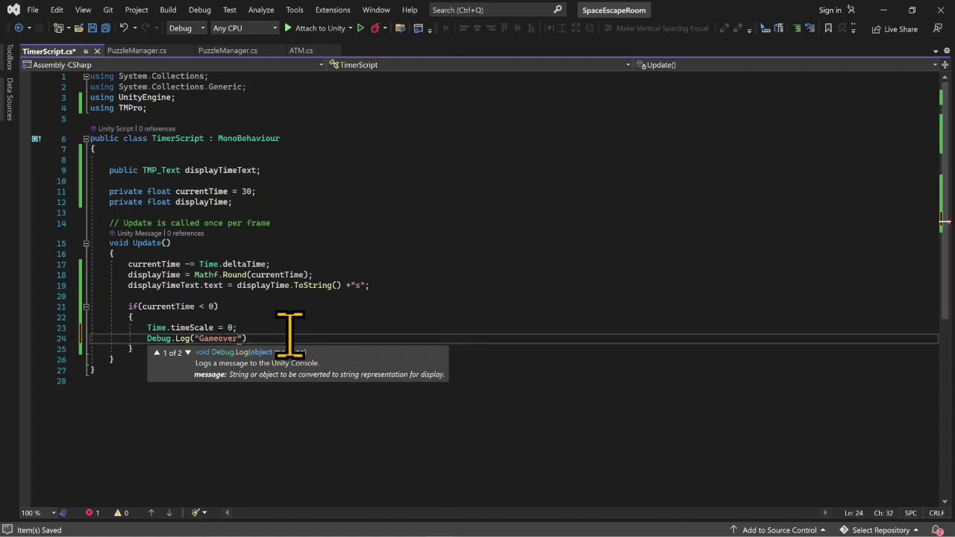
type("\");")
key("ctrl+s")
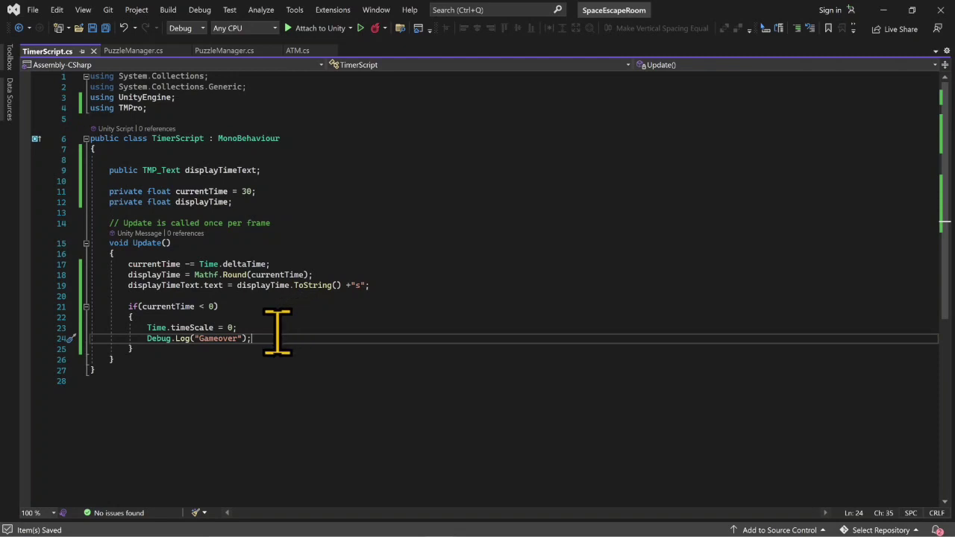
- Declare "public UnityEvent gameOverEvent;" below the displayTime field, with the UnityEngine.Events namespace imported
left_click(301, 202)
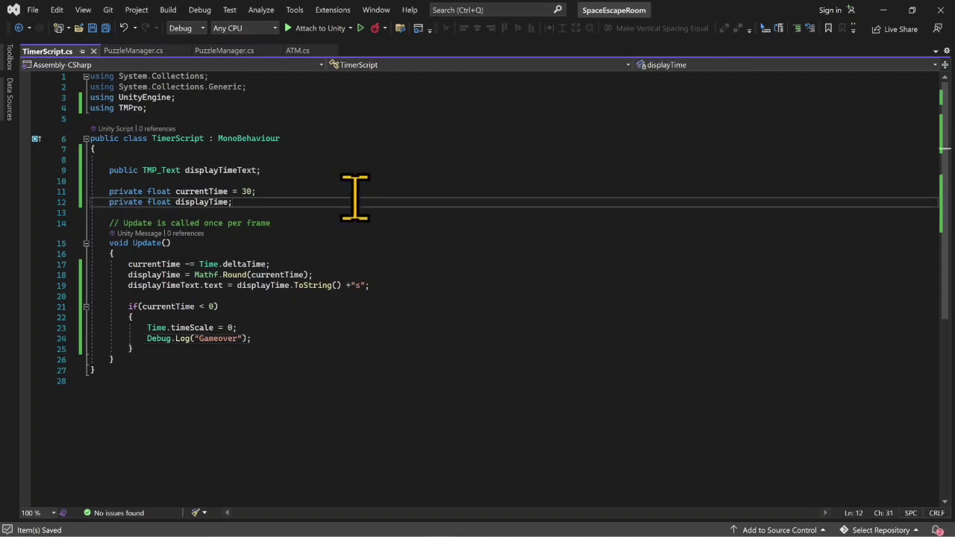
key("Return")
key("Return")
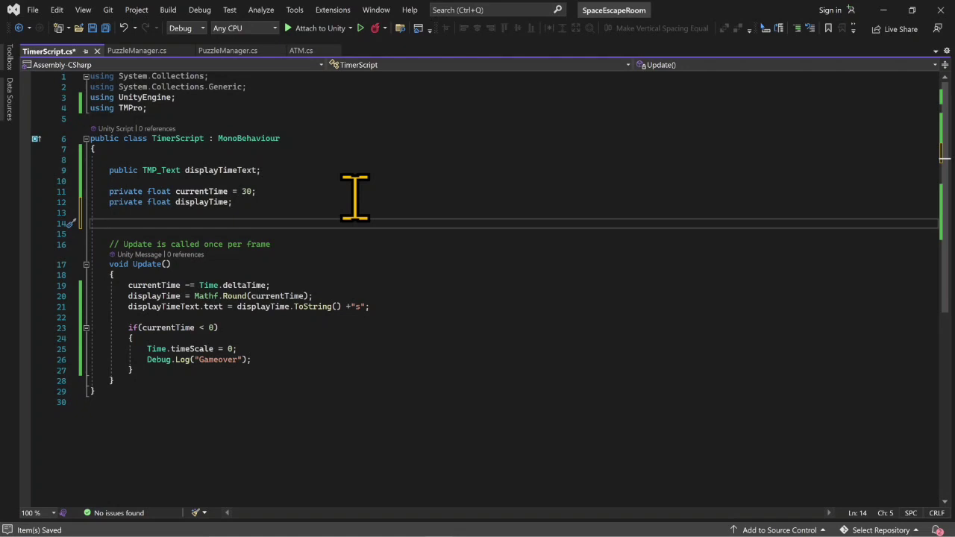
type("public")
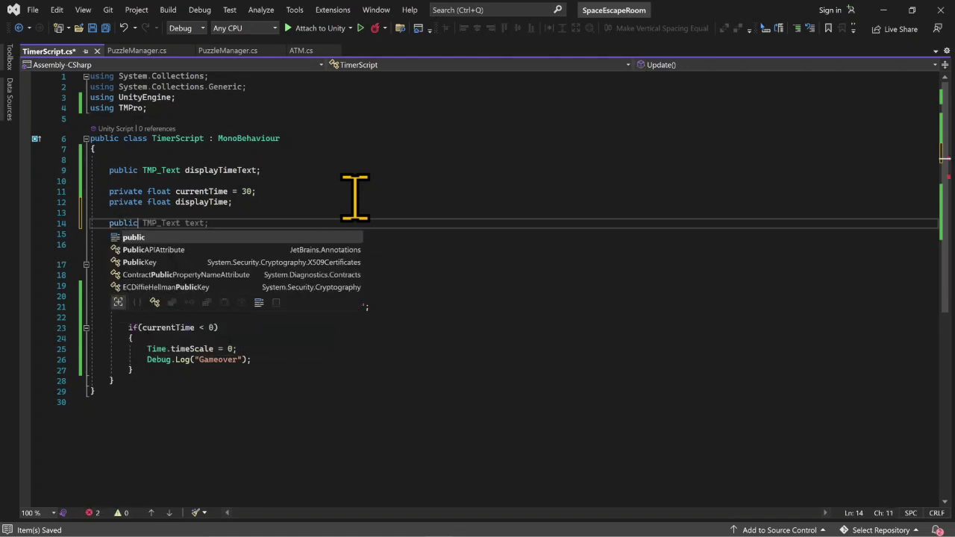
type(" unityeven")
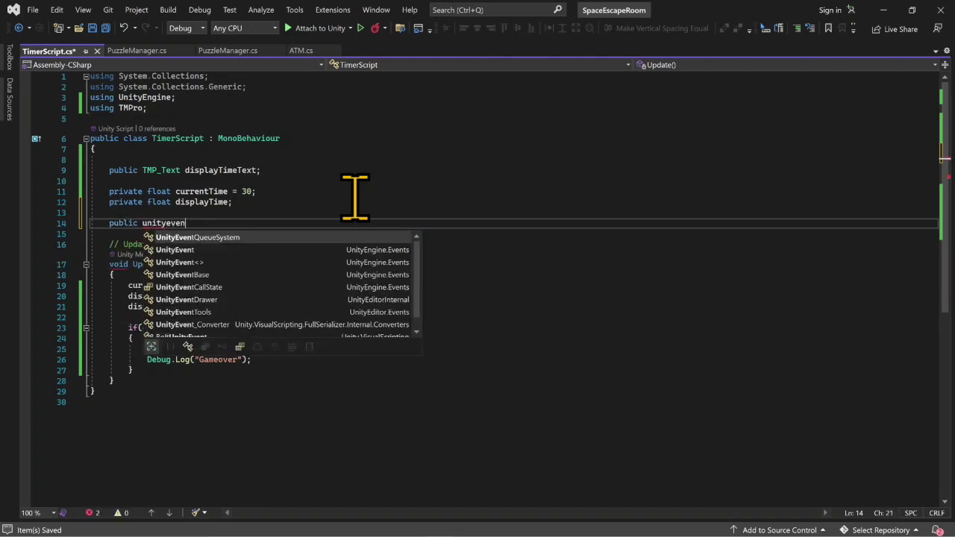
type("t")
key("Tab")
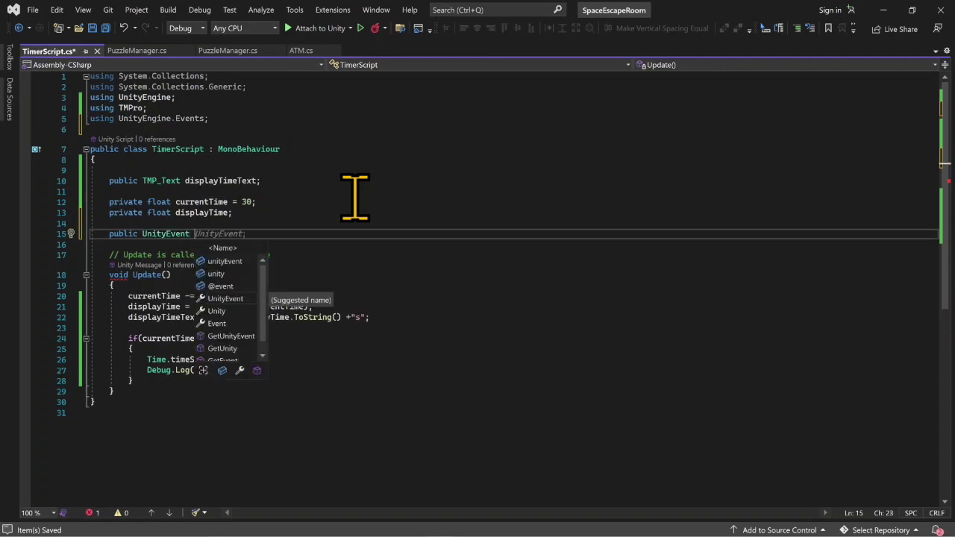
type("gameOverE")
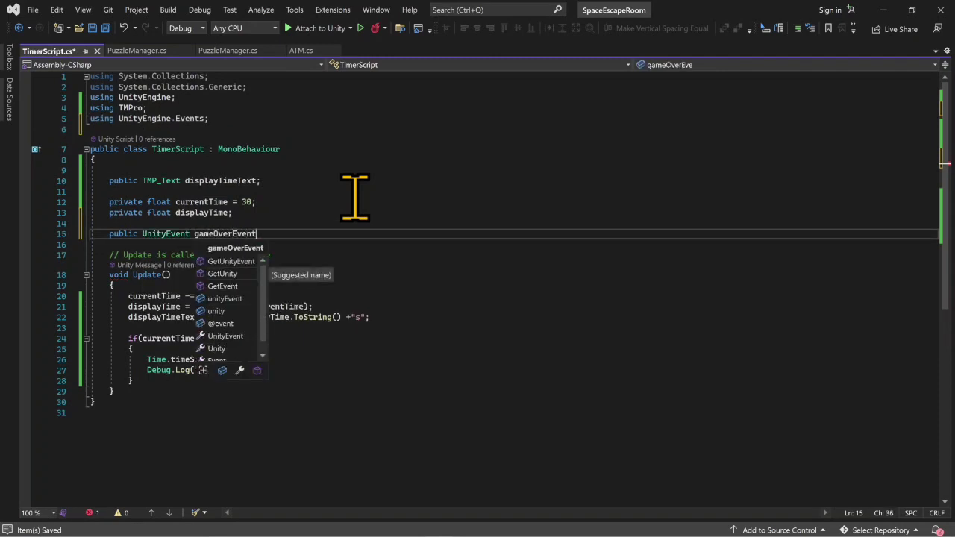
type("vent")
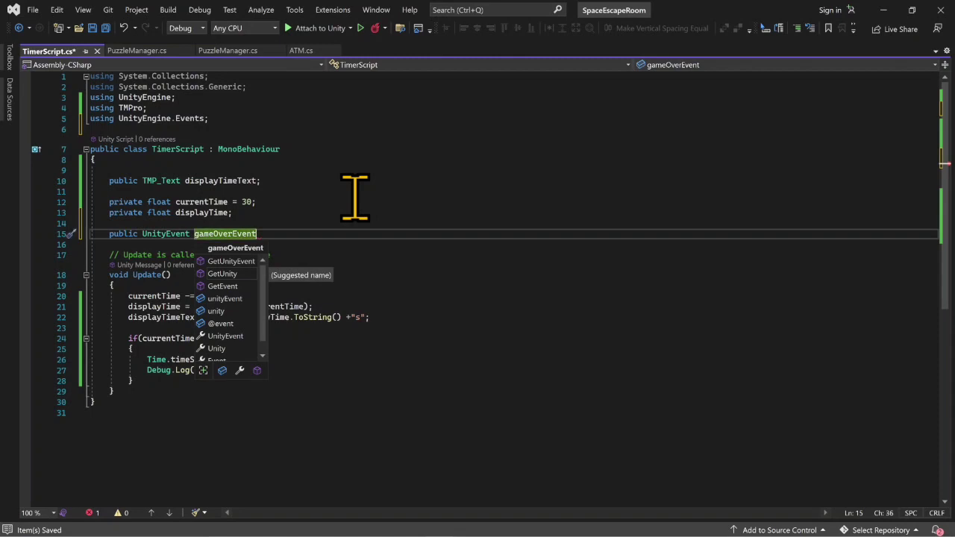
type(";")
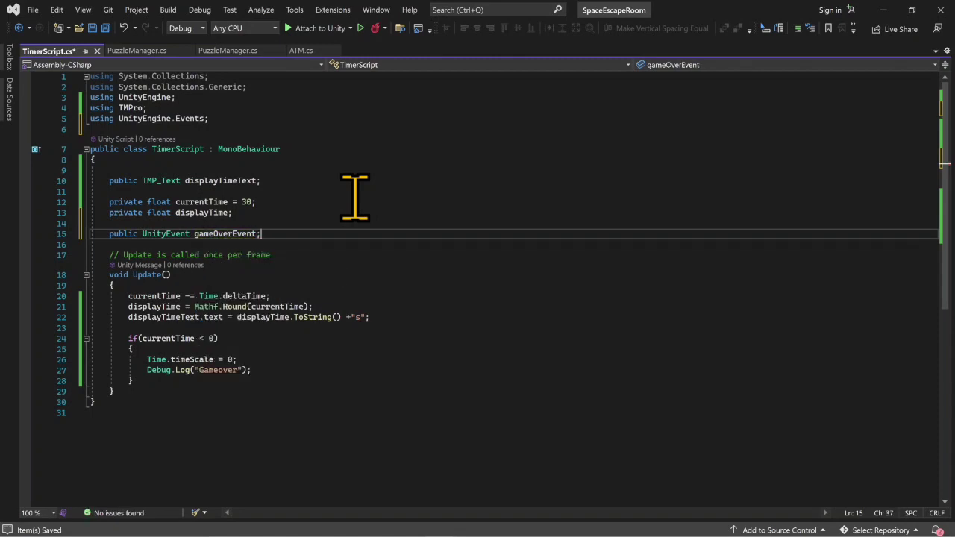
- Add gameOverEvent.Invoke(); below the Debug.Log("Gameover") statement in the if block
left_click(278, 369)
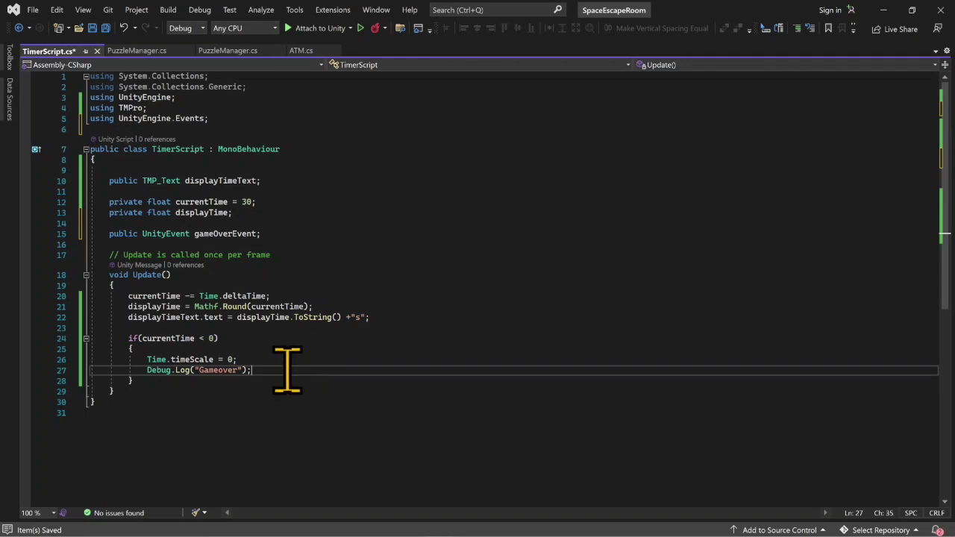
key("Return")
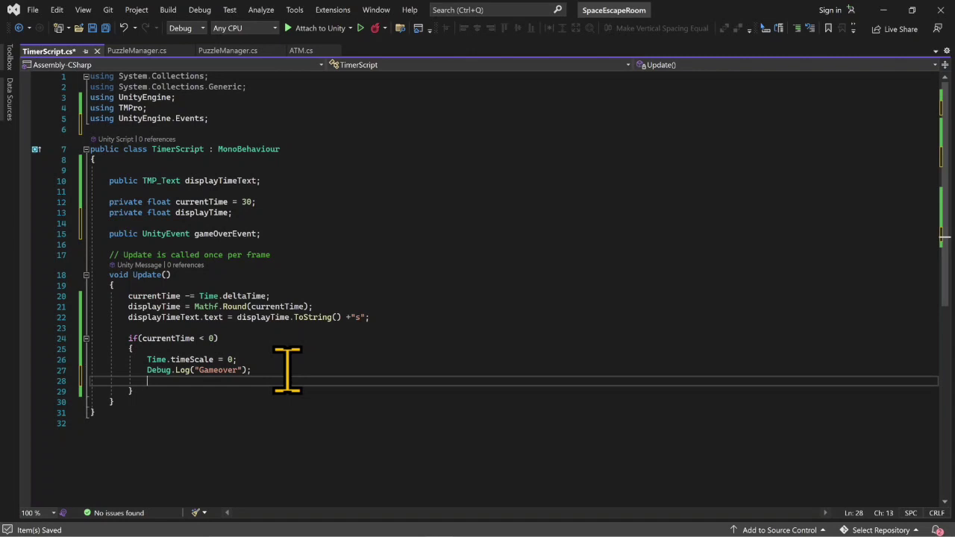
type("gameObj")
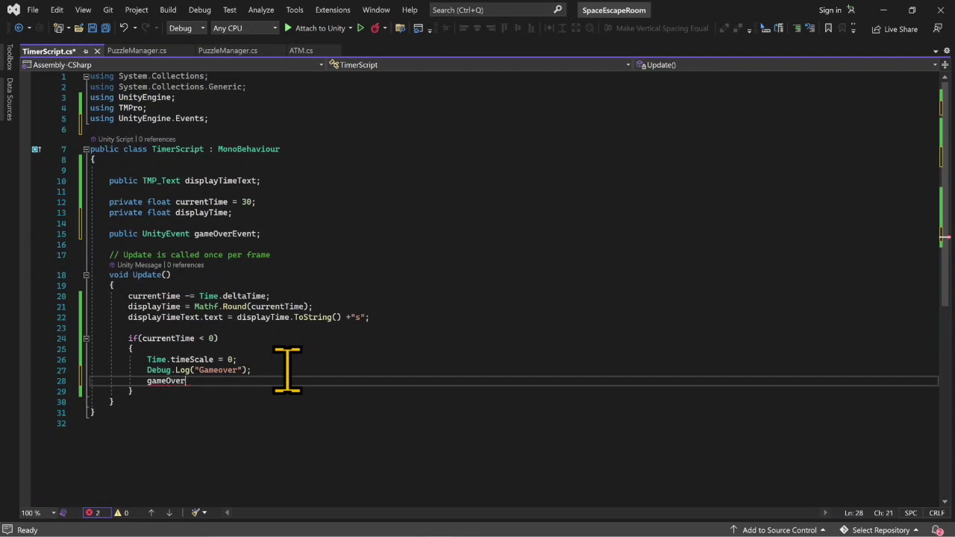
type("ent")
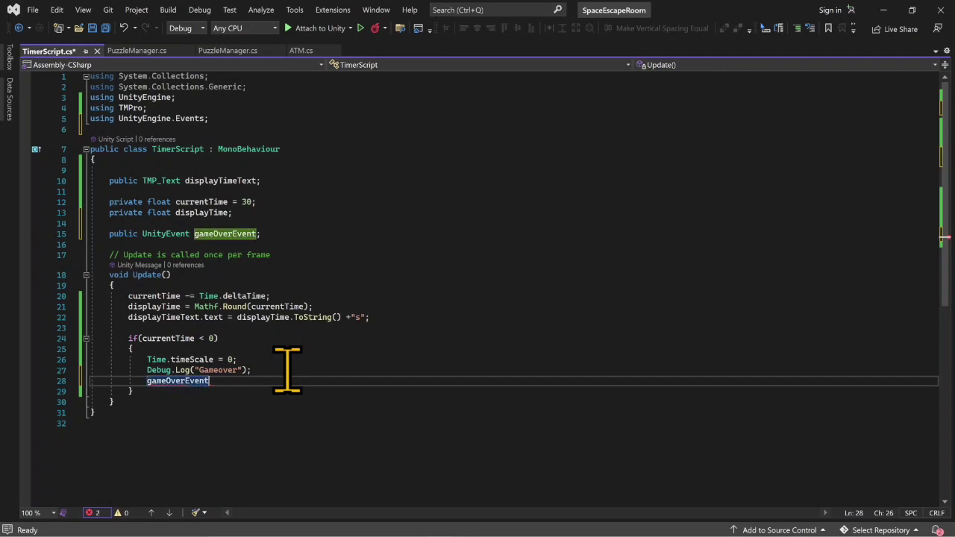
type(".i")
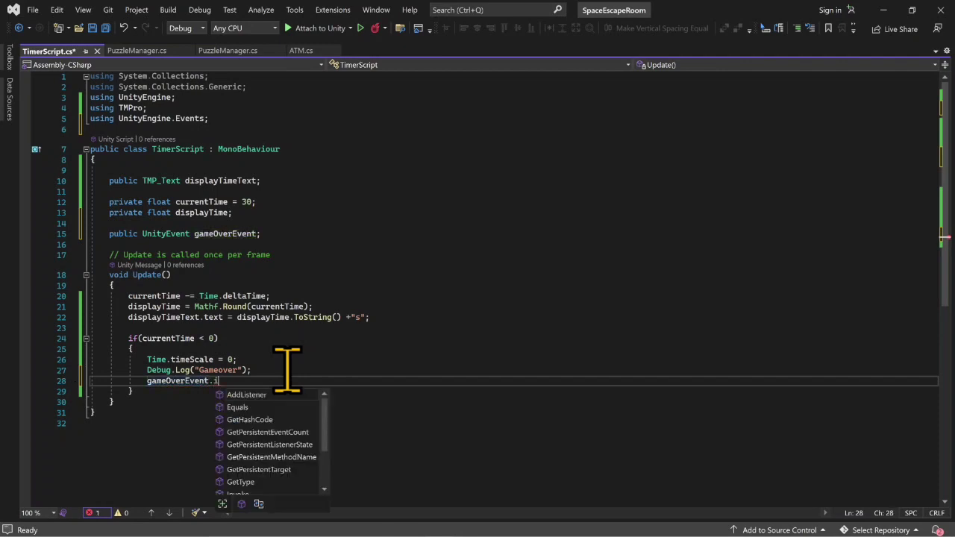
type("n();")
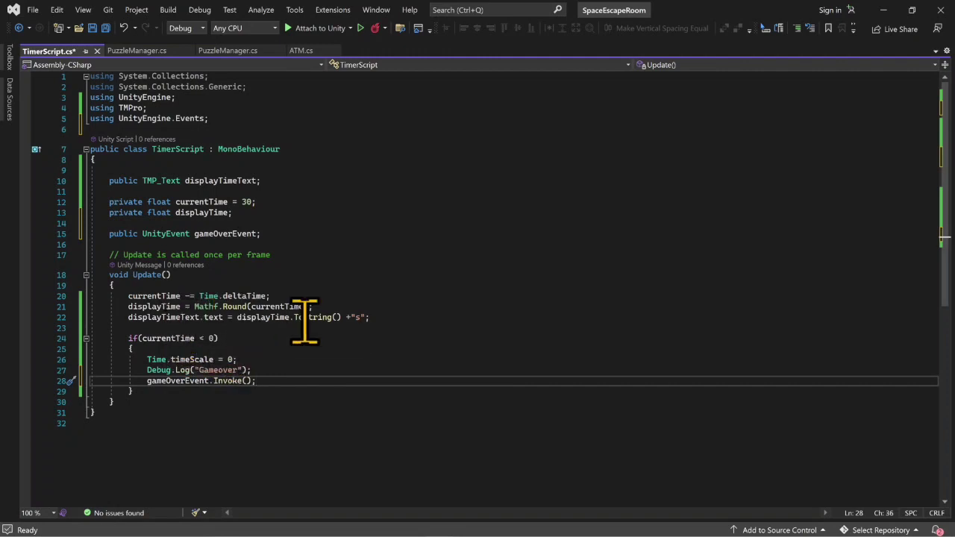
left_click(291, 361)
left_click(308, 367)
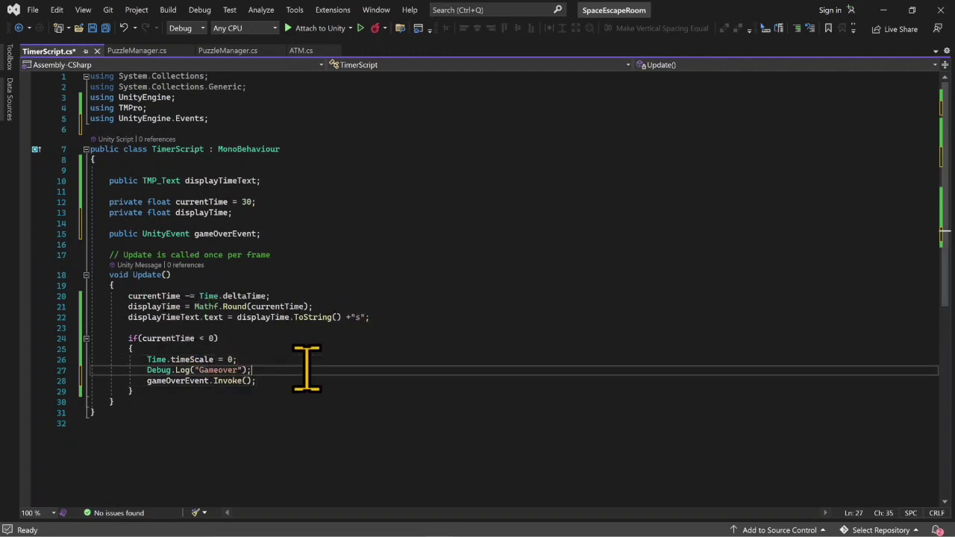
- Add displayTimeText.text = " GAME OVER"; below the gameOverEvent.Invoke() call
left_click(295, 381)
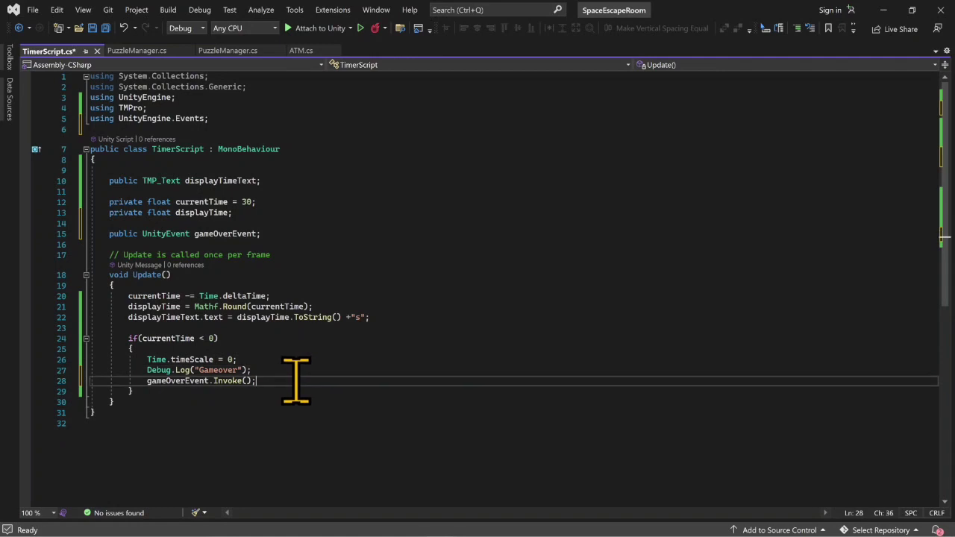
key("Return")
type("displ")
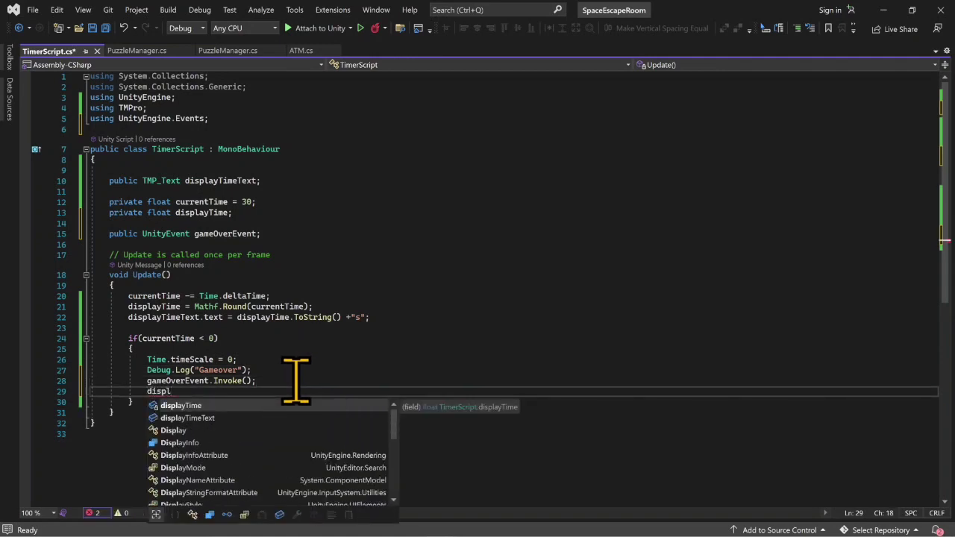
key("Down")
key("Tab")
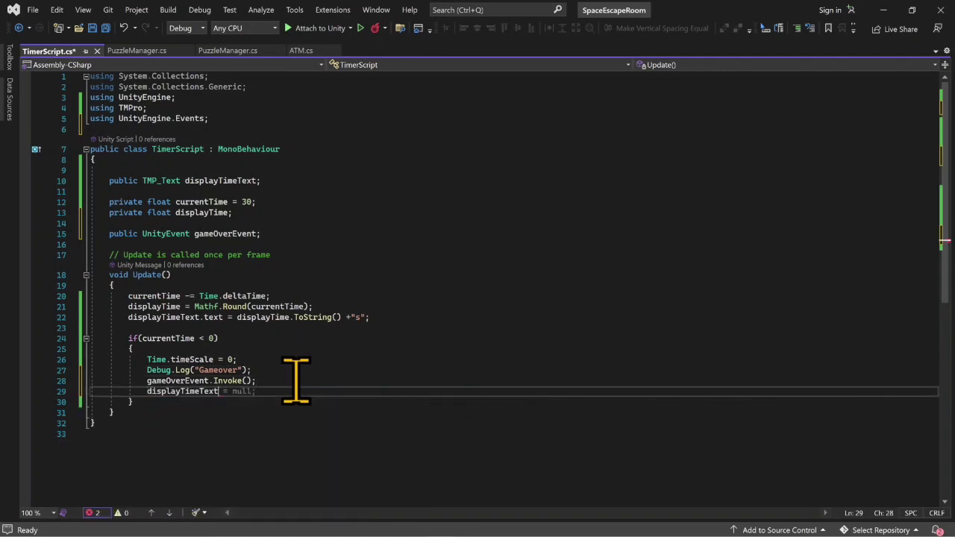
type("..text")
key("BackSpace")
type("text")
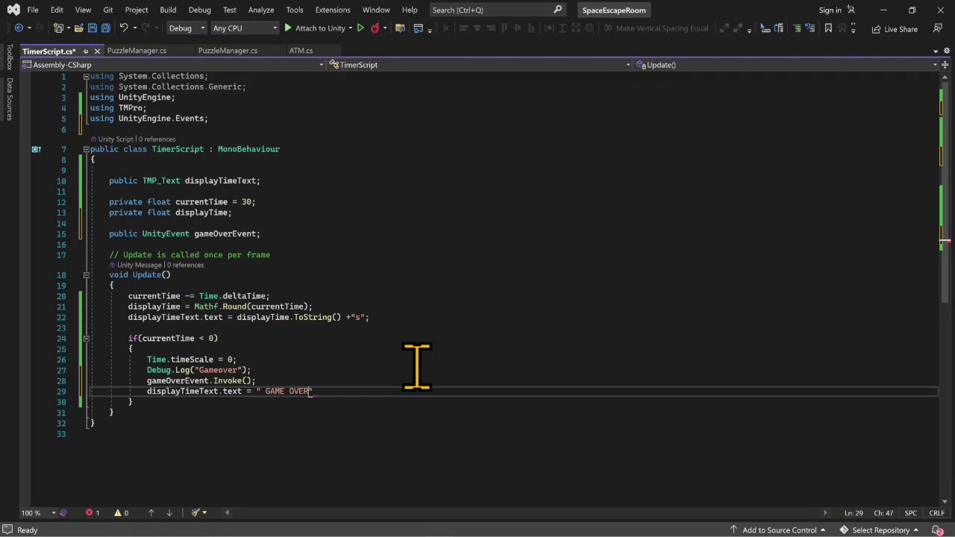
key("Down")
key("Down")
key("Down")
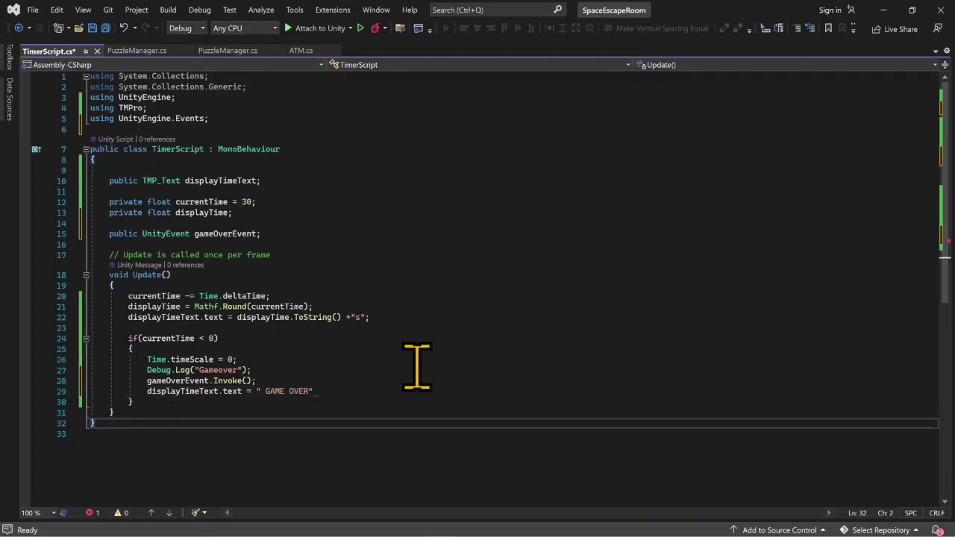
left_click(382, 391)
type(";")
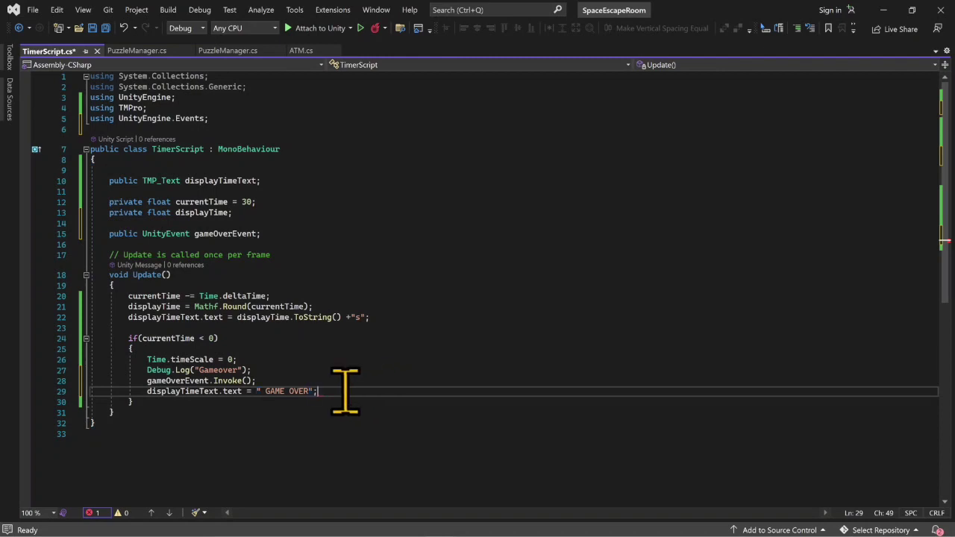
- Remove the leading space inside the GAME OVER string and save the script
left_click(265, 391)
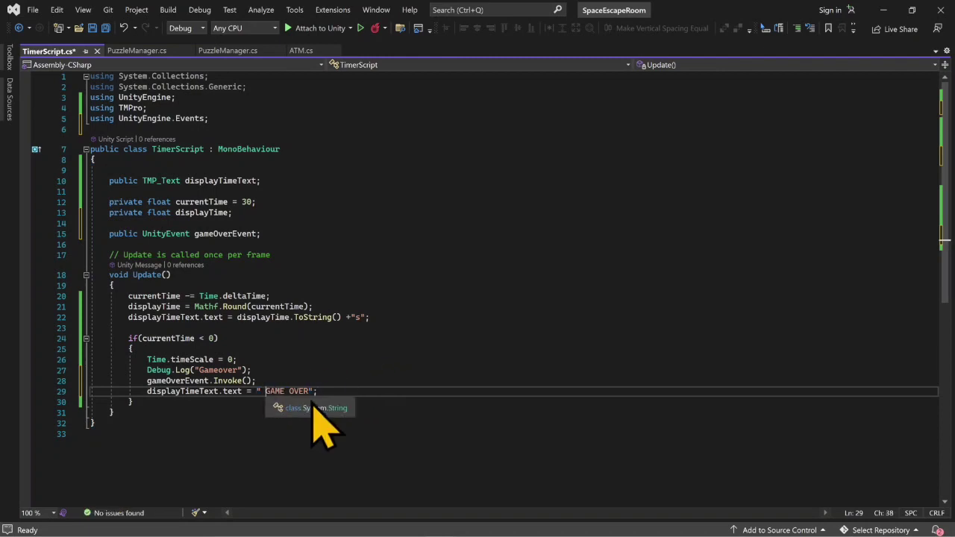
key("BackSpace")
key("ctrl+s")
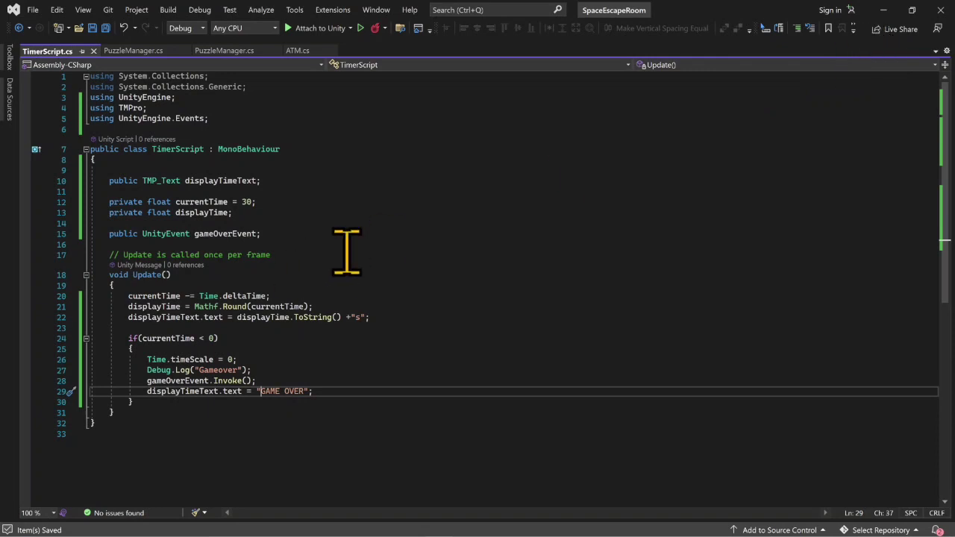
- Set the initial currentTime value to 10 and save the script
left_click(246, 202)
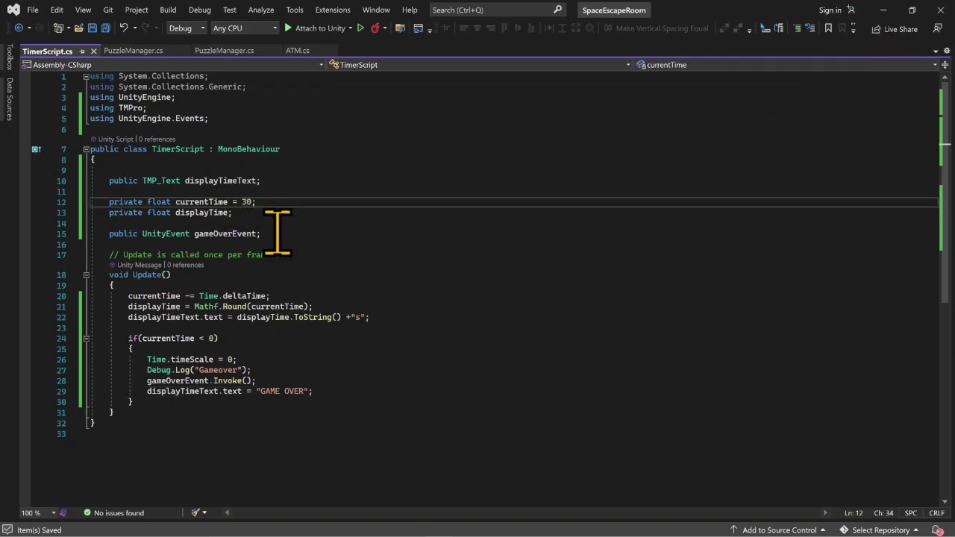
key("BackSpace")
type("1")
key("ctrl+s")
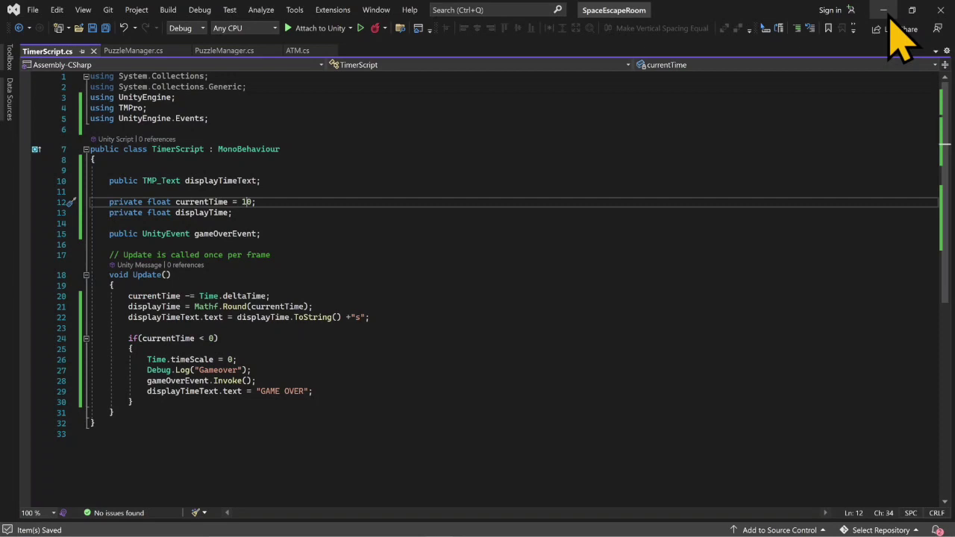
- Switch to Unity and play-test the room until the countdown runs out, then stop playing
left_click(886, 19)
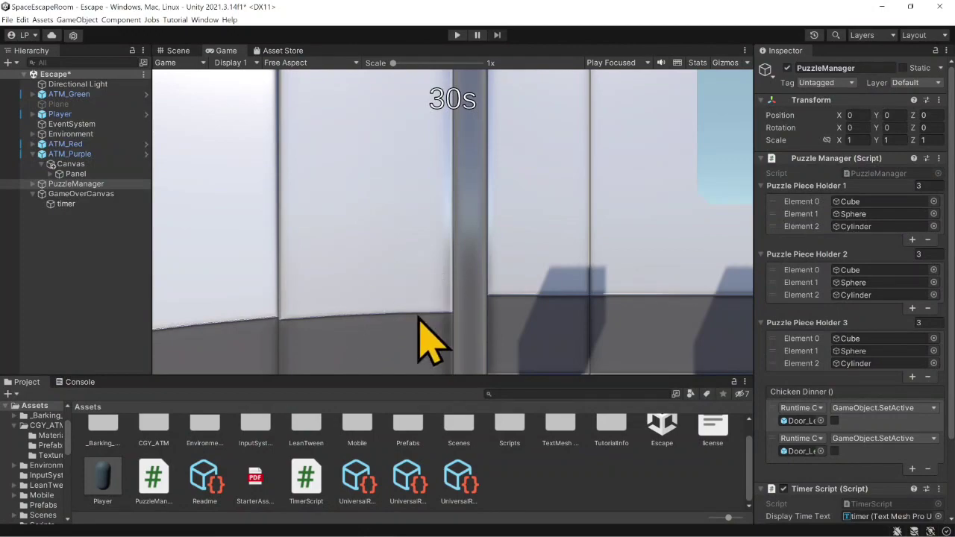
mouse_move(443, 526)
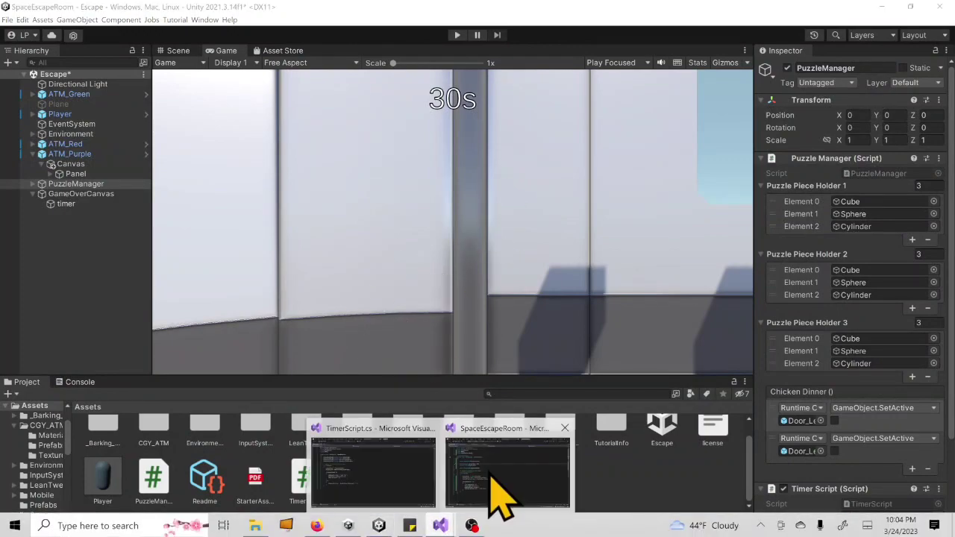
left_click(497, 492)
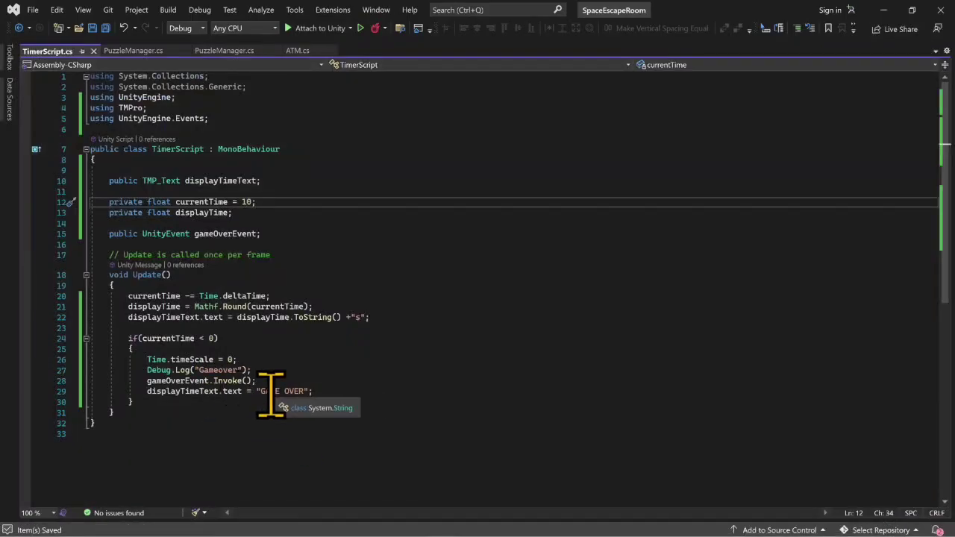
left_click(883, 10)
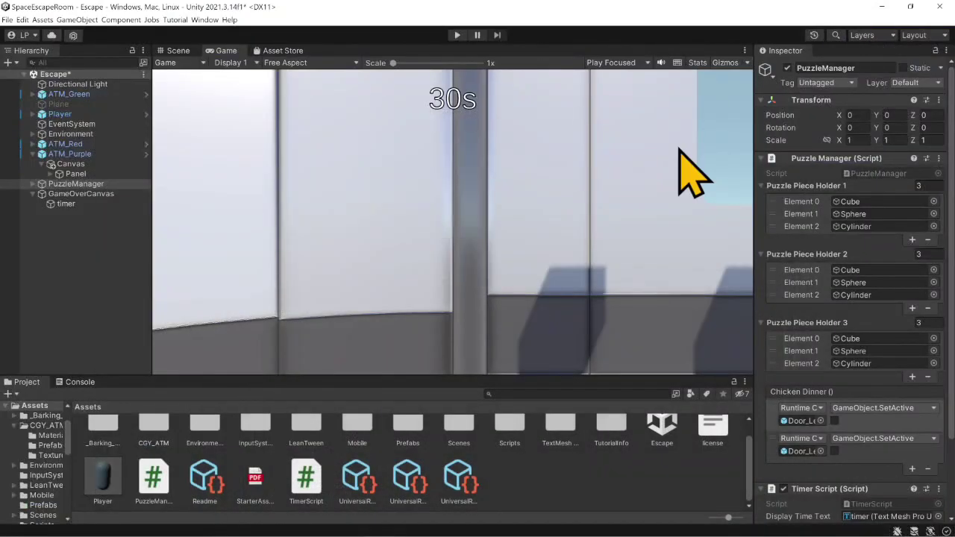
left_click(457, 35)
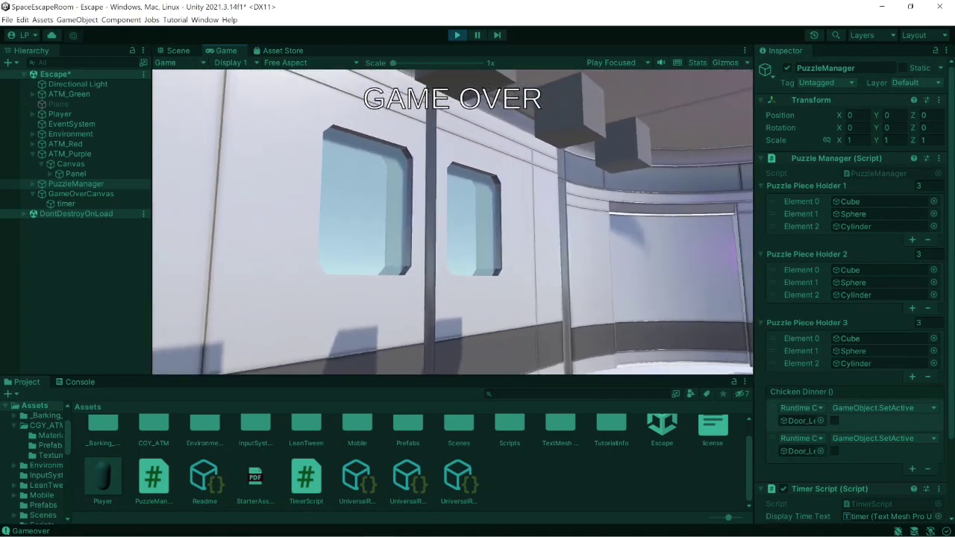
key("Escape")
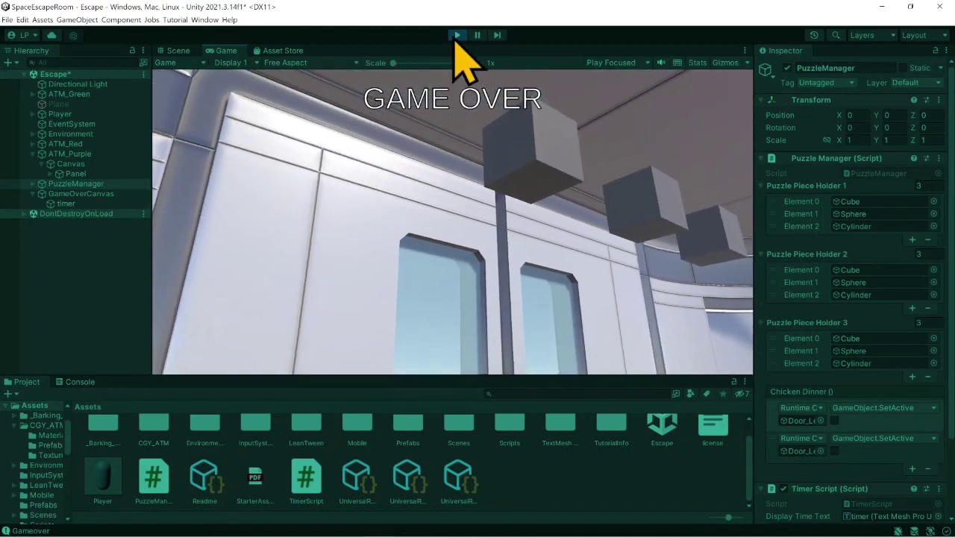
left_click(460, 36)
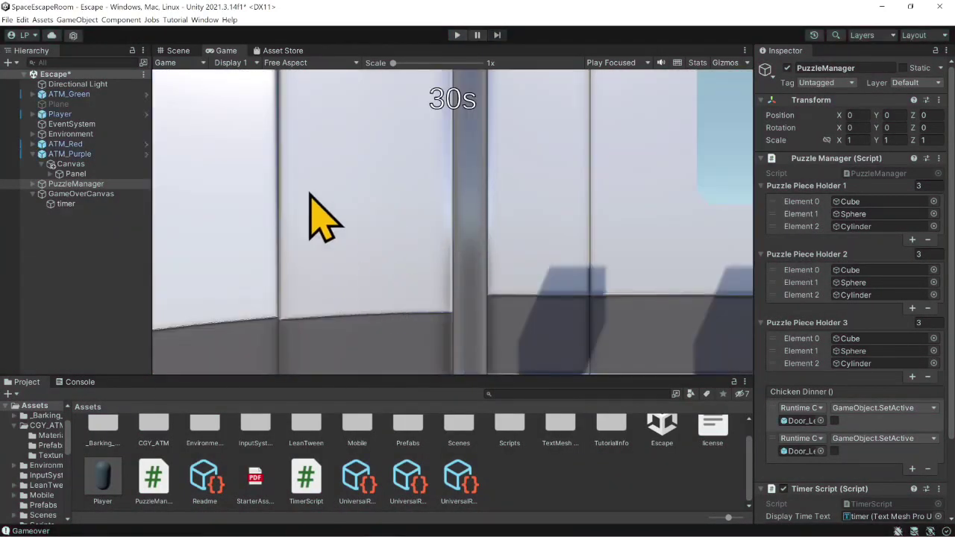
- Show the Scene view and frame ATM_Purple to look at the room around it
left_click(185, 51)
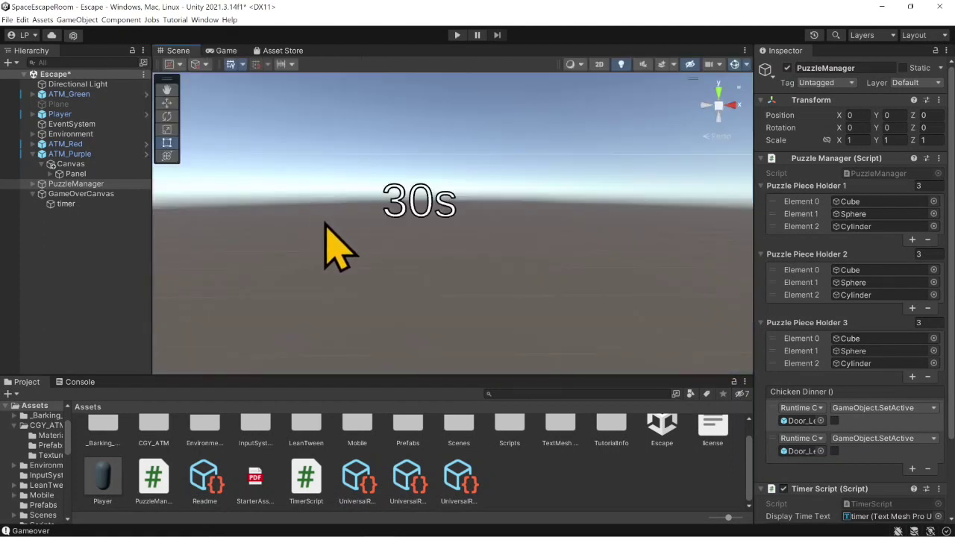
right_click_drag(472, 273, 397, 333)
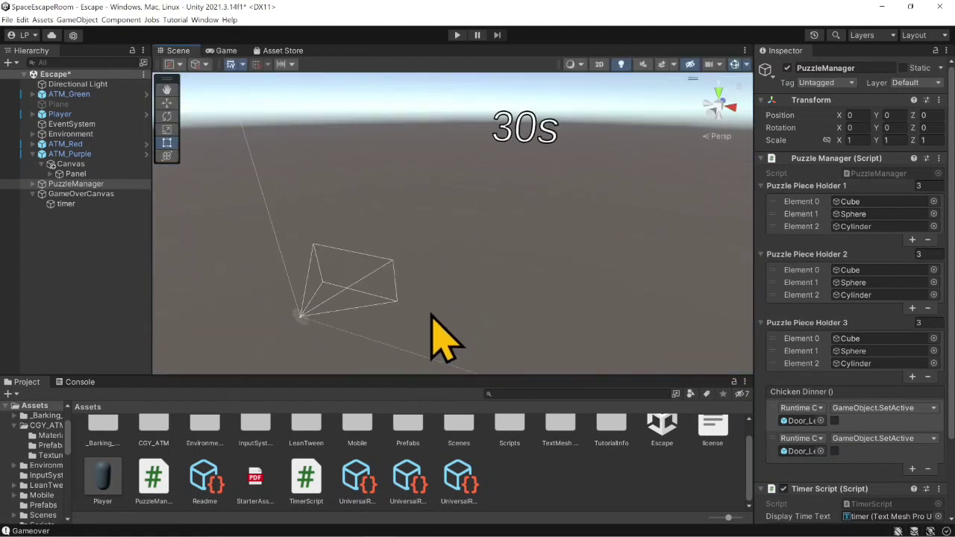
middle_click_drag(432, 314, 563, 184)
double_click(70, 154)
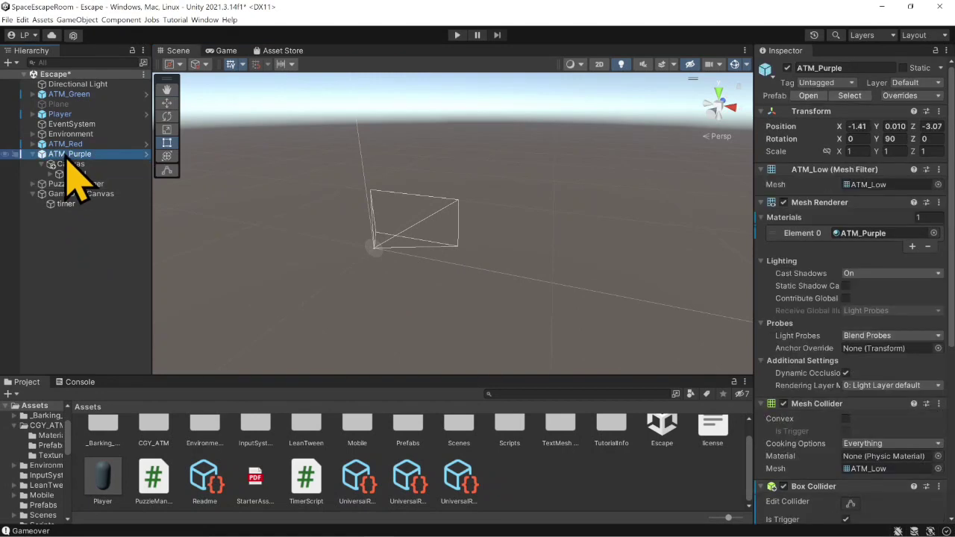
right_click_drag(359, 257, 517, 224)
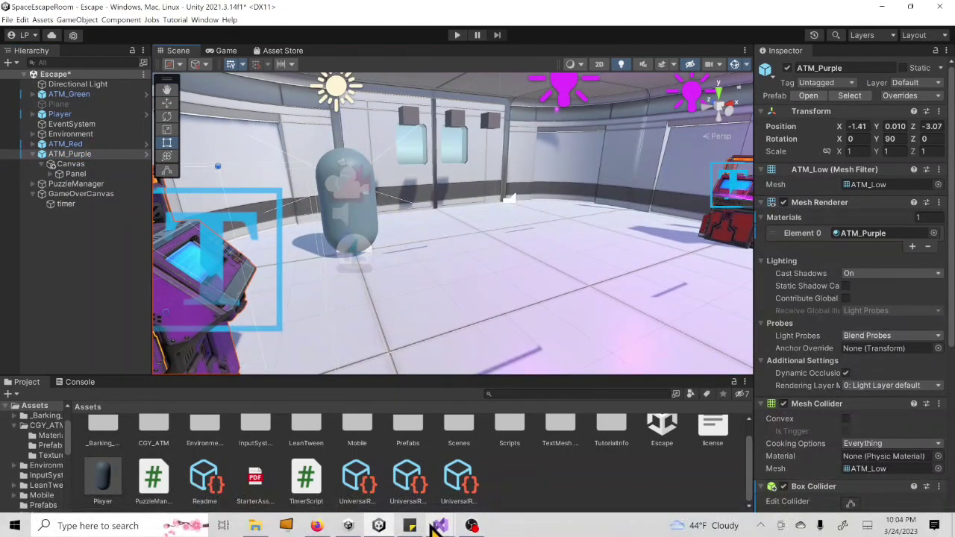
- Switch to Visual Studio, set the initial currentTime value to 30, save the script, and return to Unity
mouse_move(440, 525)
left_click(515, 463)
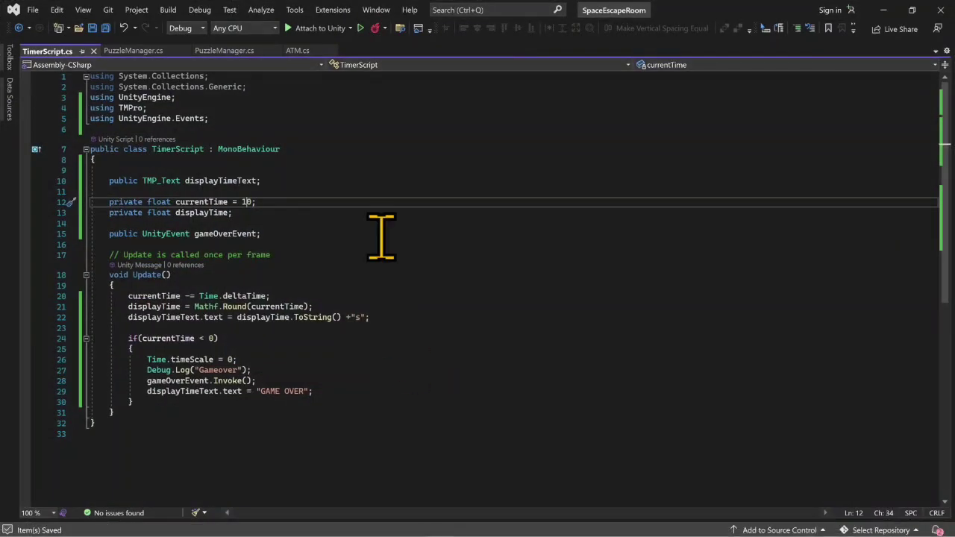
key("BackSpace")
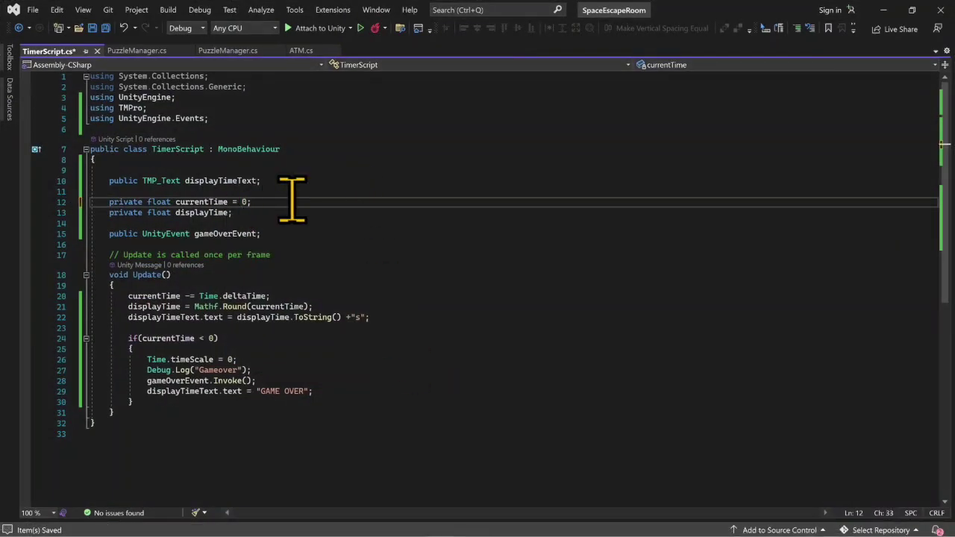
key("ctrl+s")
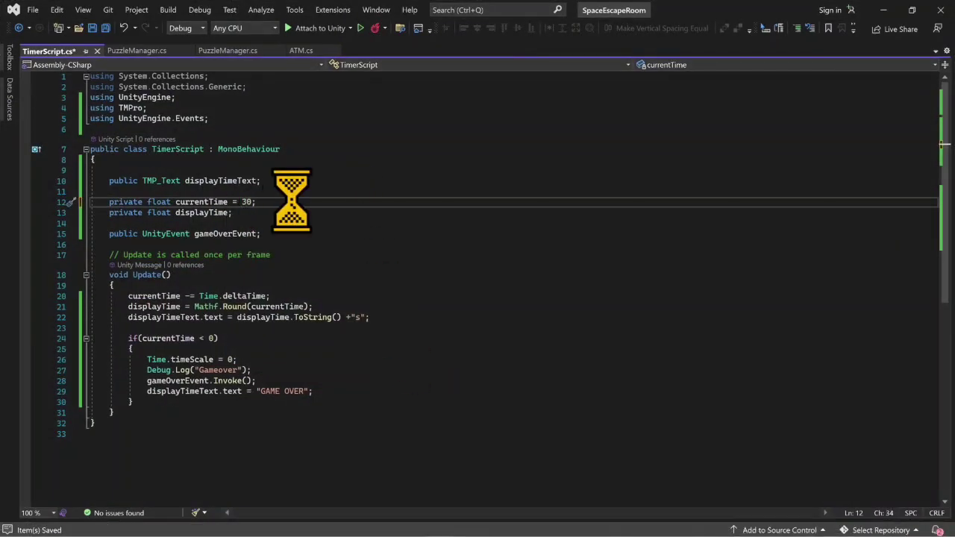
left_click(883, 9)
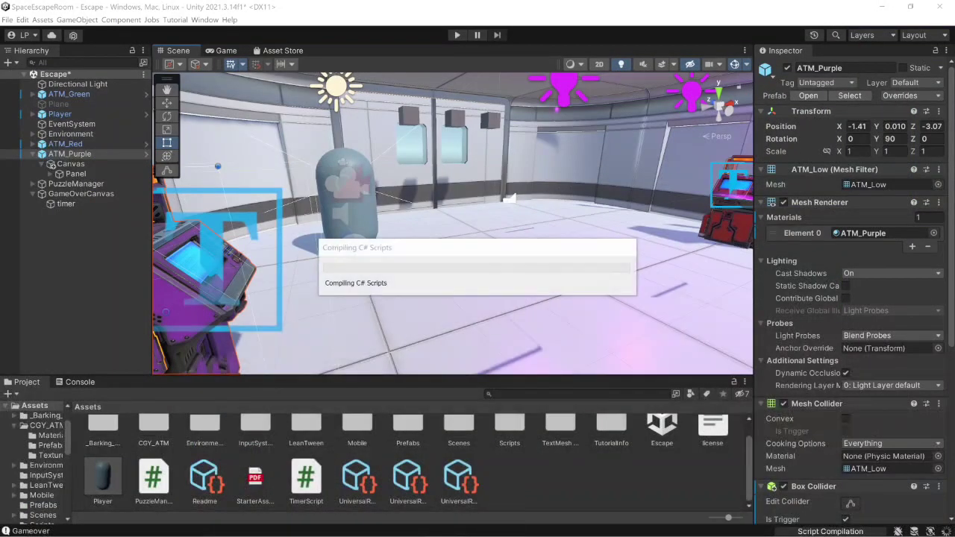
- Switch to Sticky Notes and strike through the "-lose condition" item in the Escape Room FP checklist
mouse_move(440, 525)
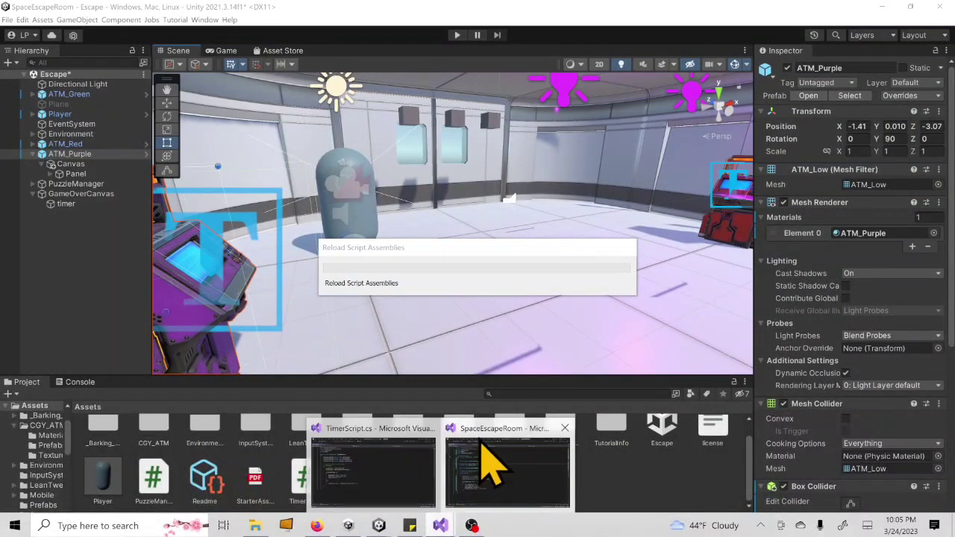
left_click(484, 468)
left_click(413, 525)
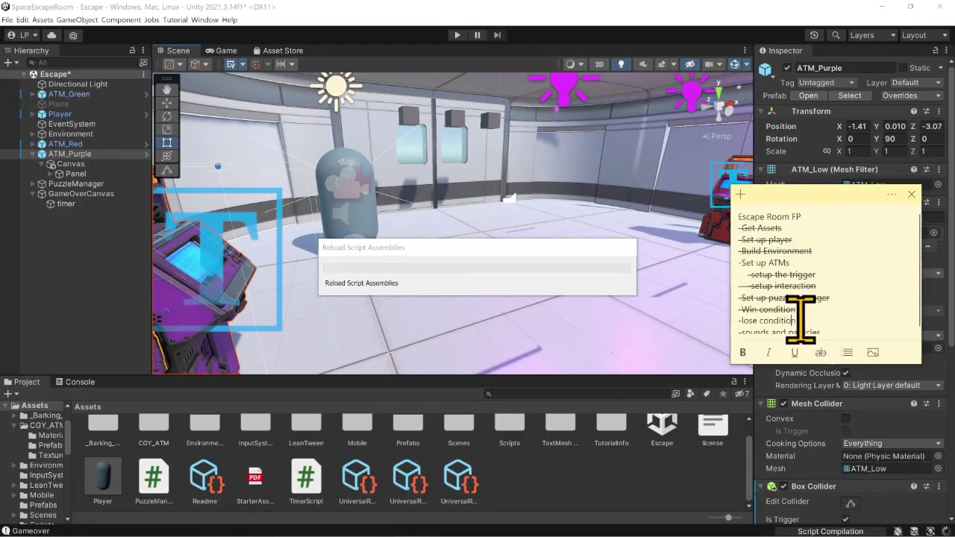
left_click_drag(798, 320, 741, 320)
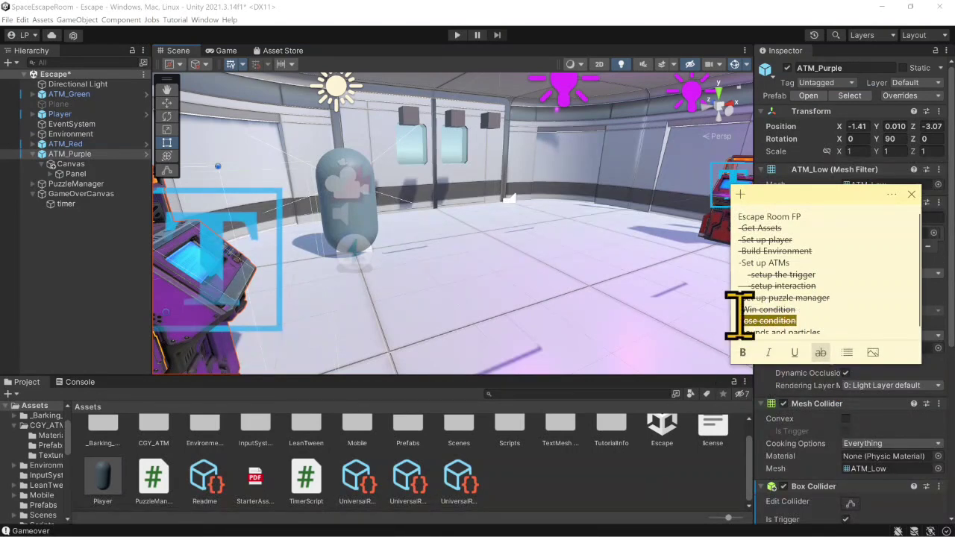
- Switch to Firefox and send the Cartoon FX Remaster Free asset from its Unity Asset Store page to Unity
scroll(835, 296, "down", 1)
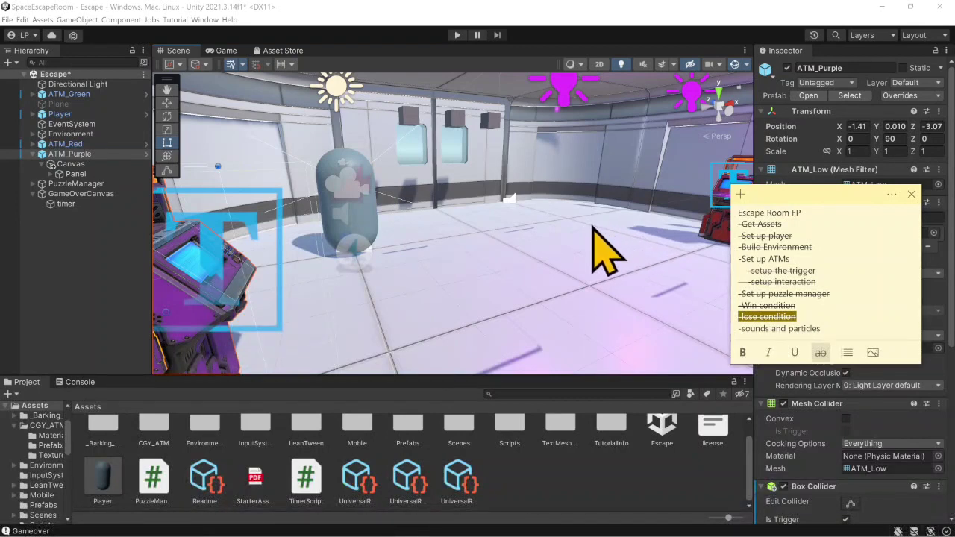
mouse_move(385, 531)
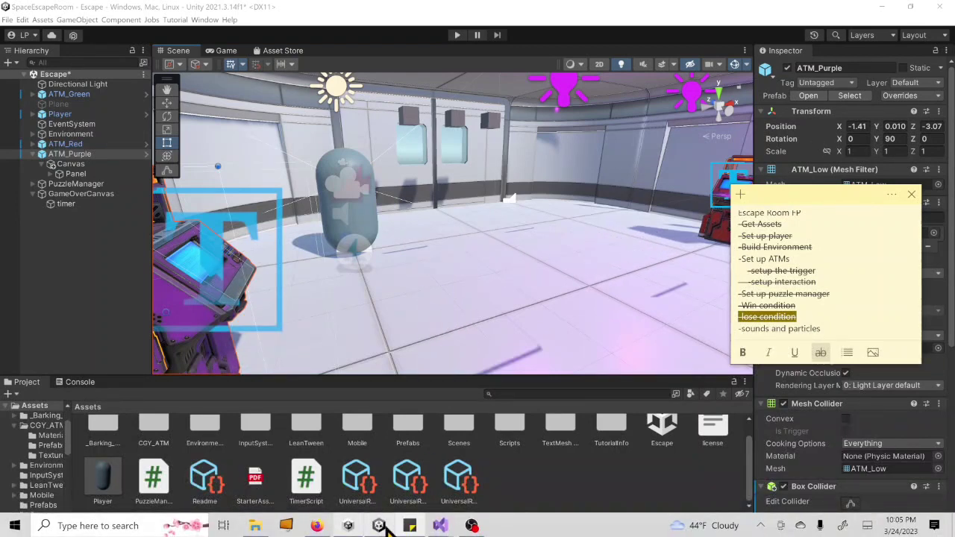
left_click(317, 526)
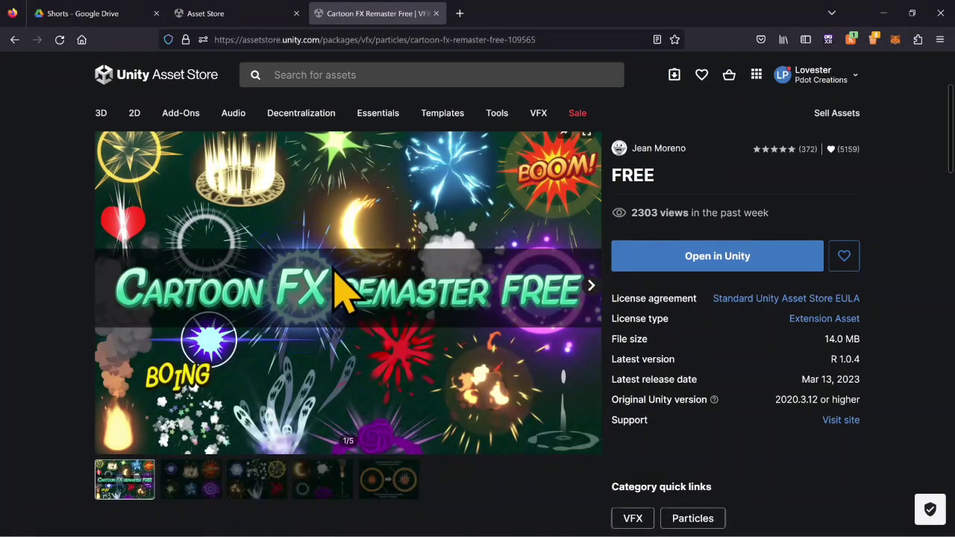
left_click(638, 257)
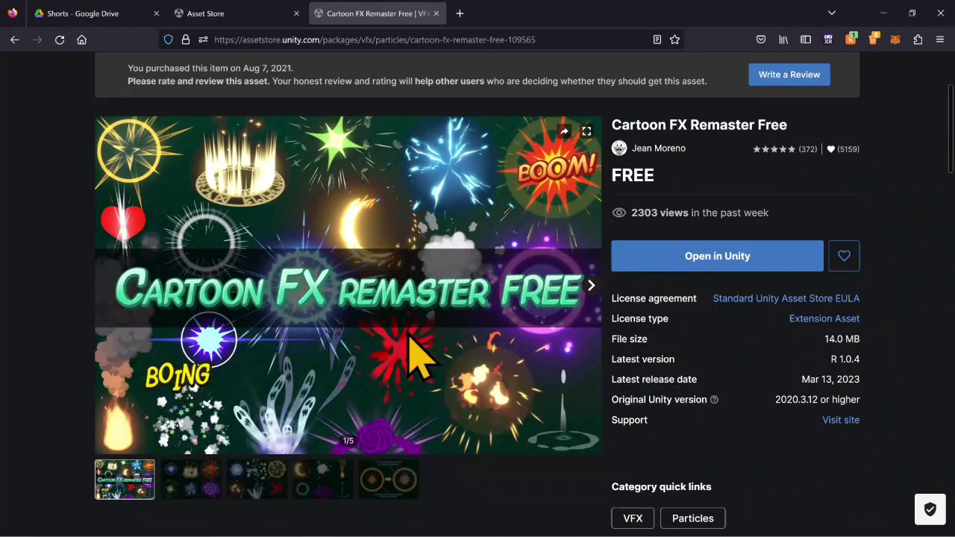
left_click(646, 268)
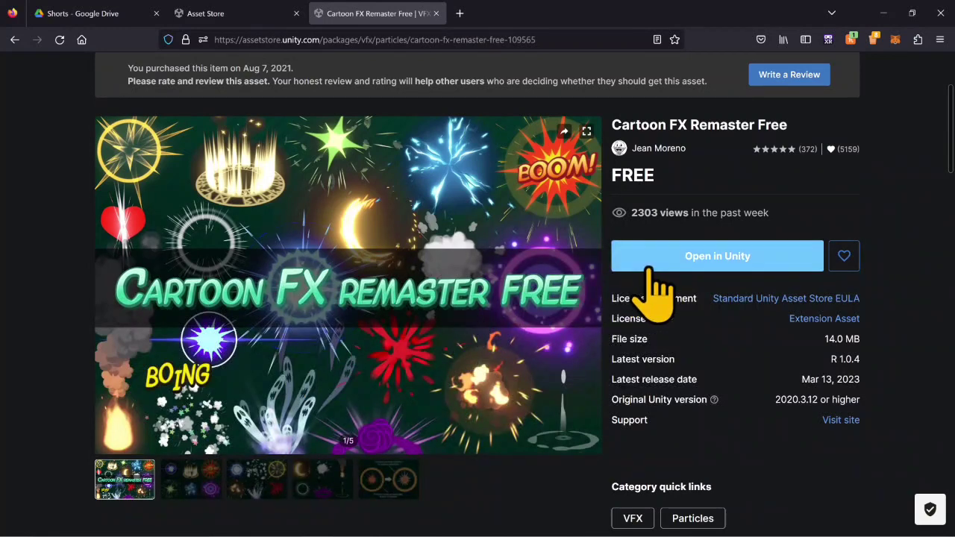
left_click(648, 268)
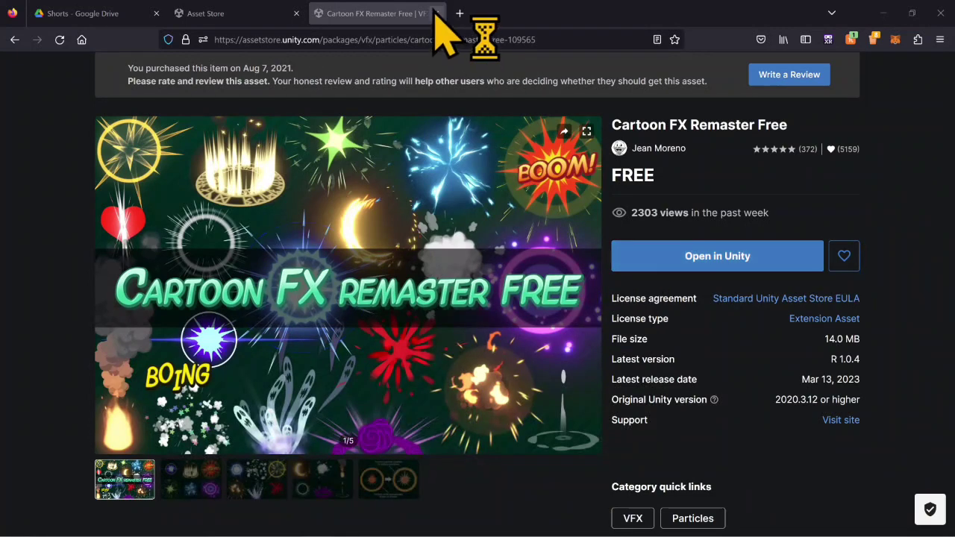
- Load the Pixabay website in a new browser tab, checking Unity's Package Manager in between
left_click(460, 13)
type("pixabay.com/")
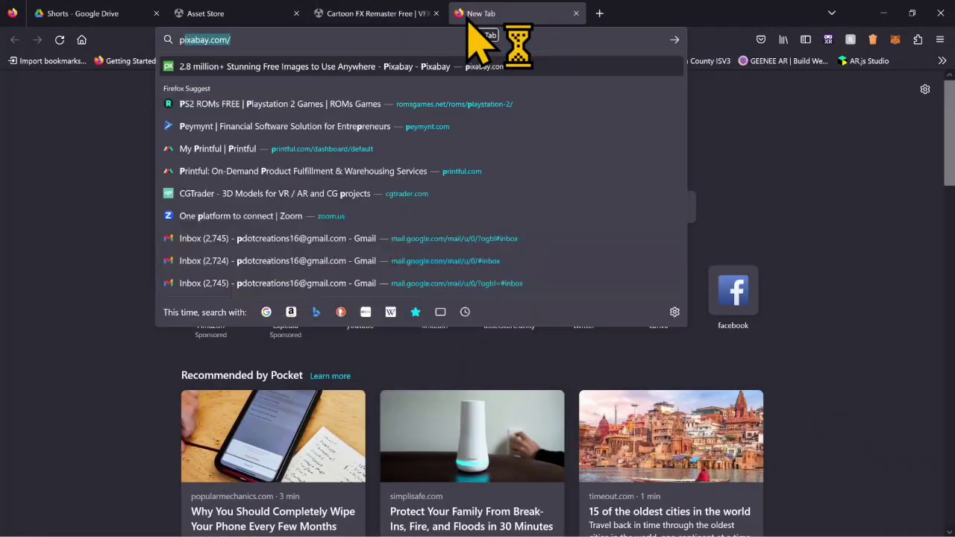
key("Return")
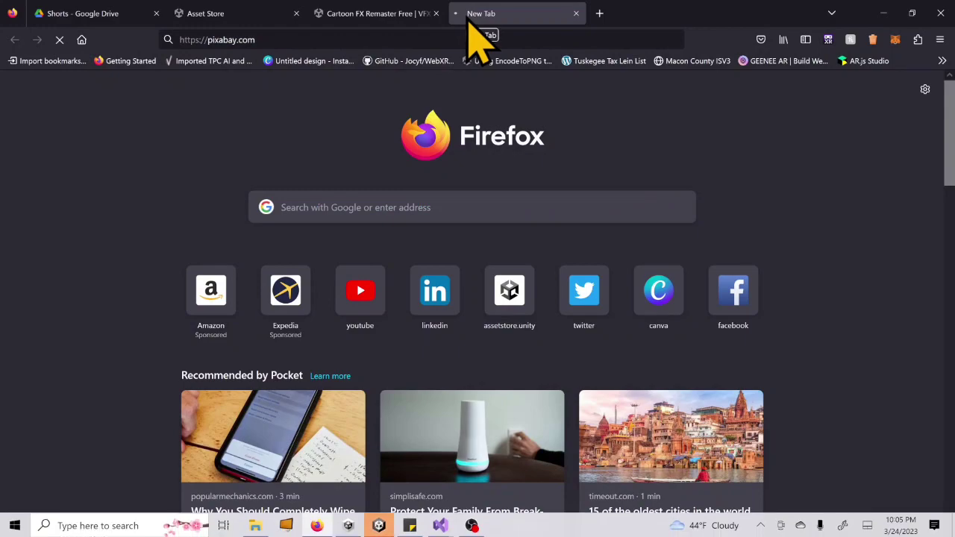
left_click(379, 526)
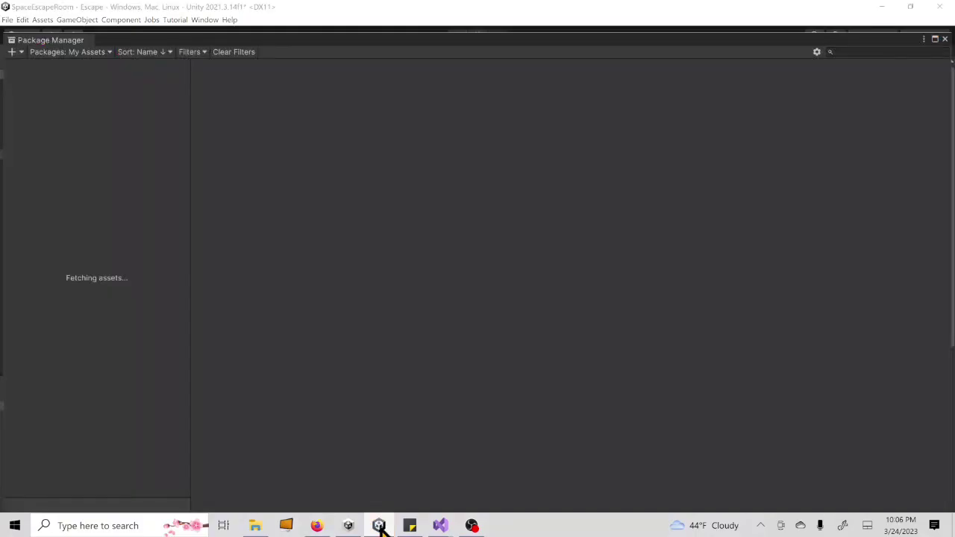
left_click(316, 525)
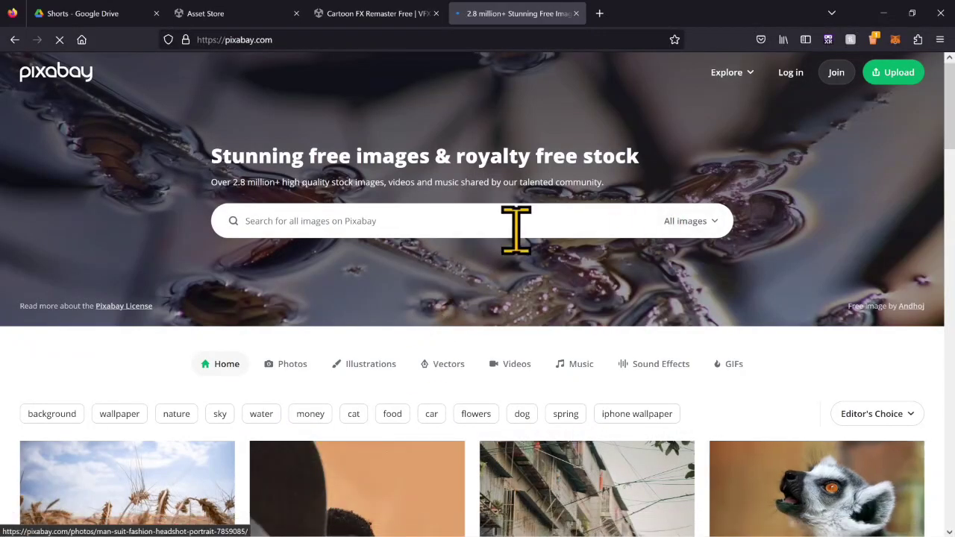
- Search Pixabay's sound effects for "win trumpet" and download the Success Fanfare Trumpets sound
left_click(717, 222)
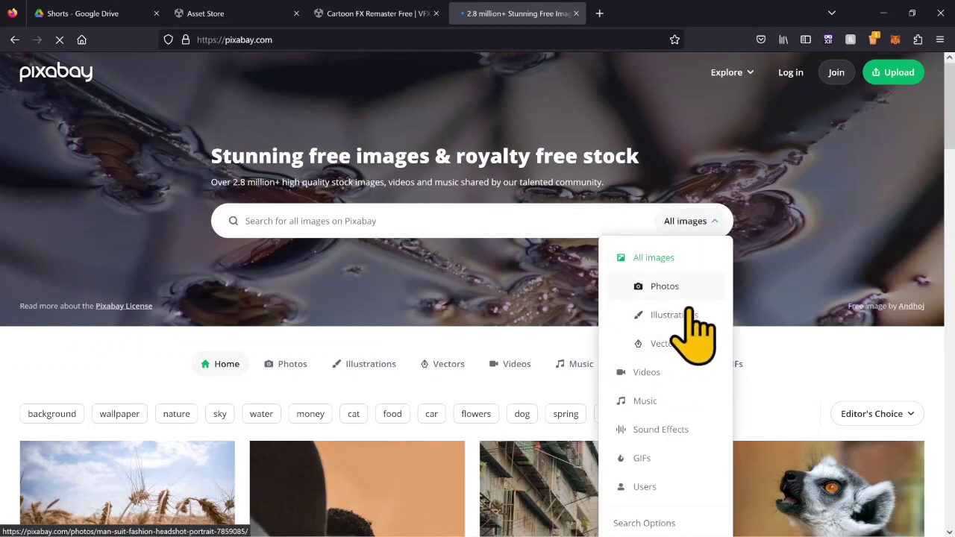
left_click(664, 430)
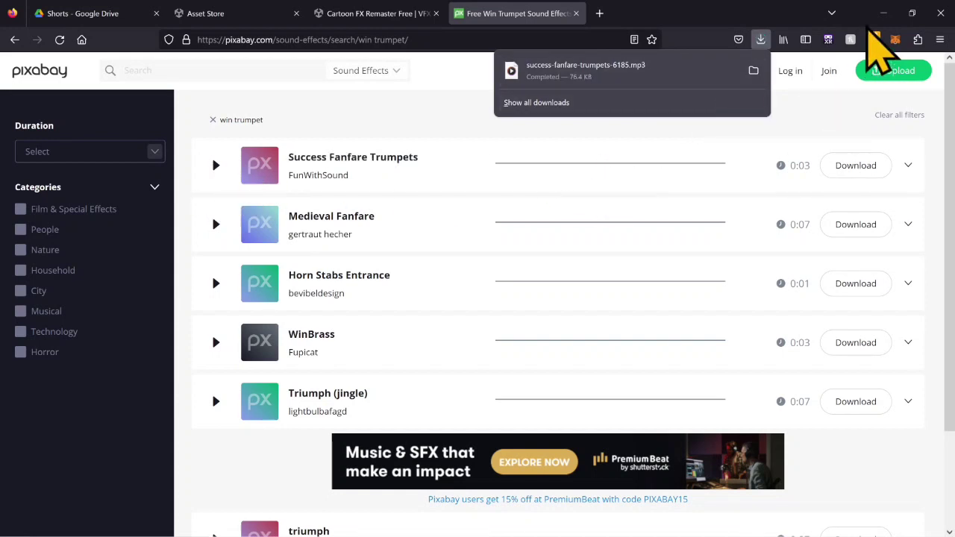
left_click(216, 182)
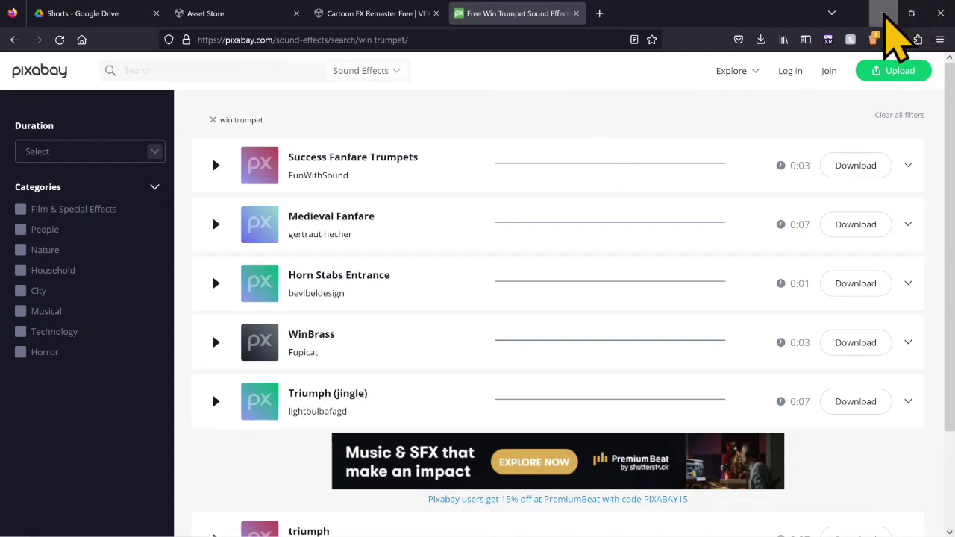
left_click(883, 13)
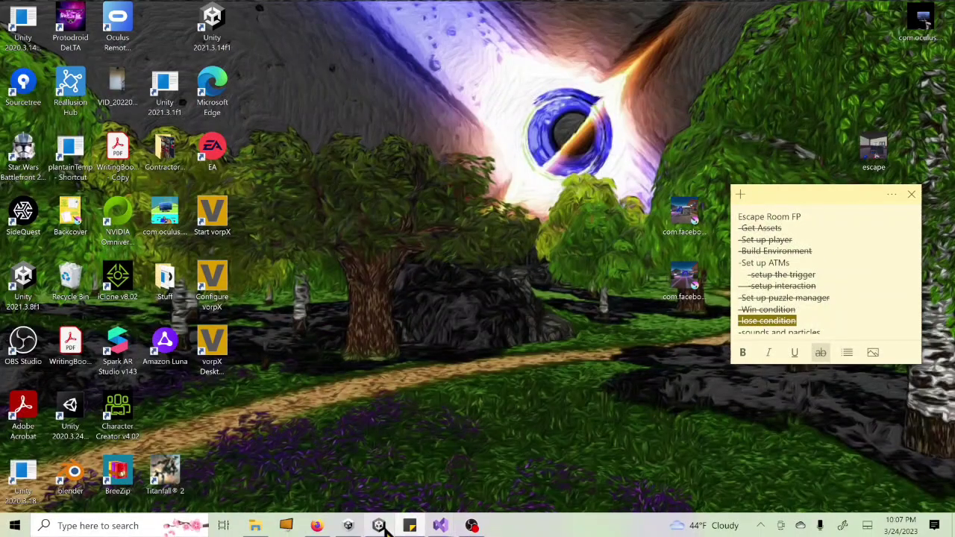
- Switch to Unity, search My Assets for "jmo", and update the Cartoon FX Remaster Free package
left_click(379, 526)
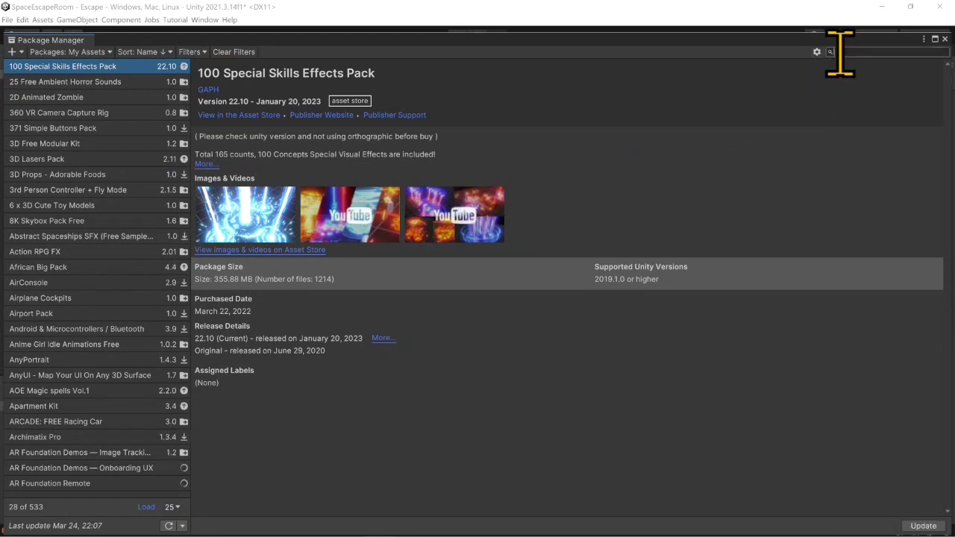
type("jmo")
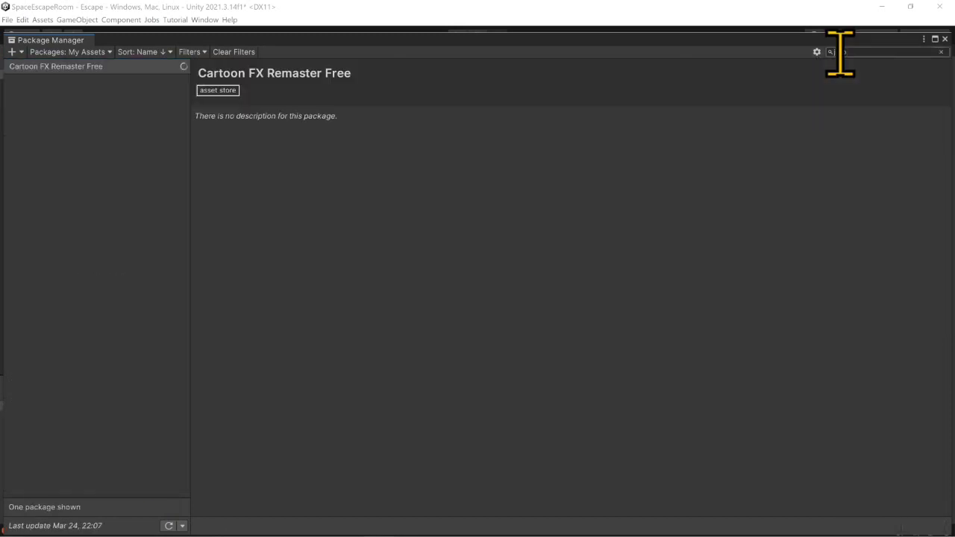
left_click(134, 69)
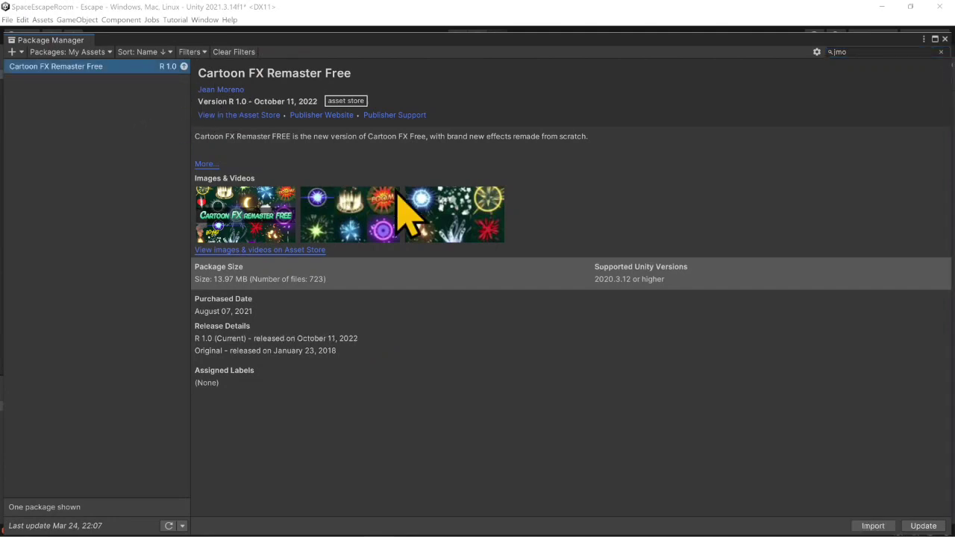
left_click(922, 526)
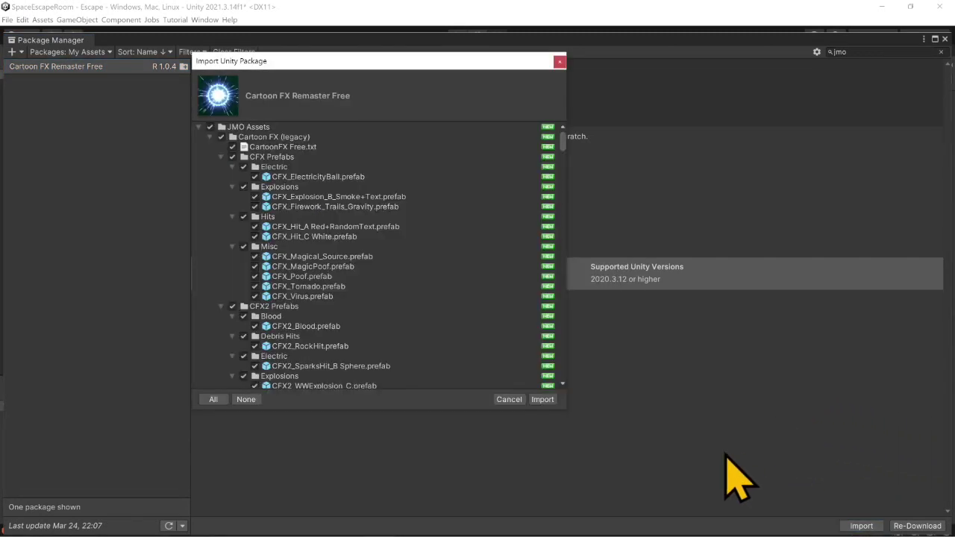
- Import all Cartoon FX Remaster Free files, dismiss its welcome window and close the Package Manager
left_click(542, 399)
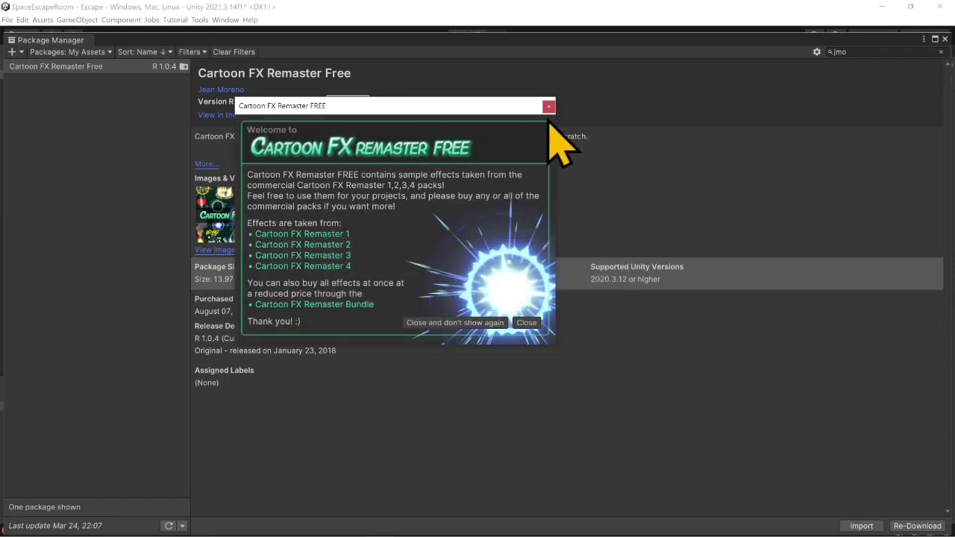
left_click(526, 323)
left_click(944, 38)
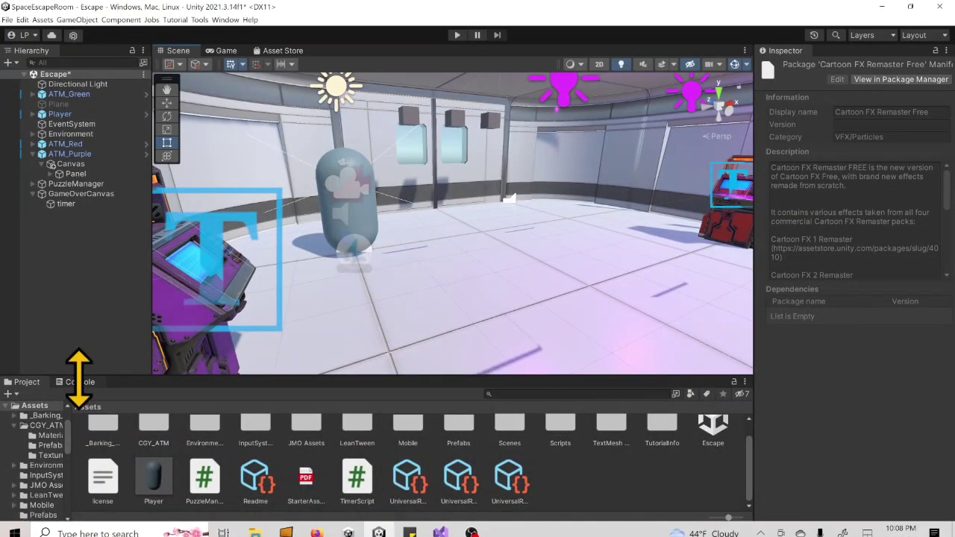
left_click(78, 382)
left_click(12, 394)
left_click(27, 382)
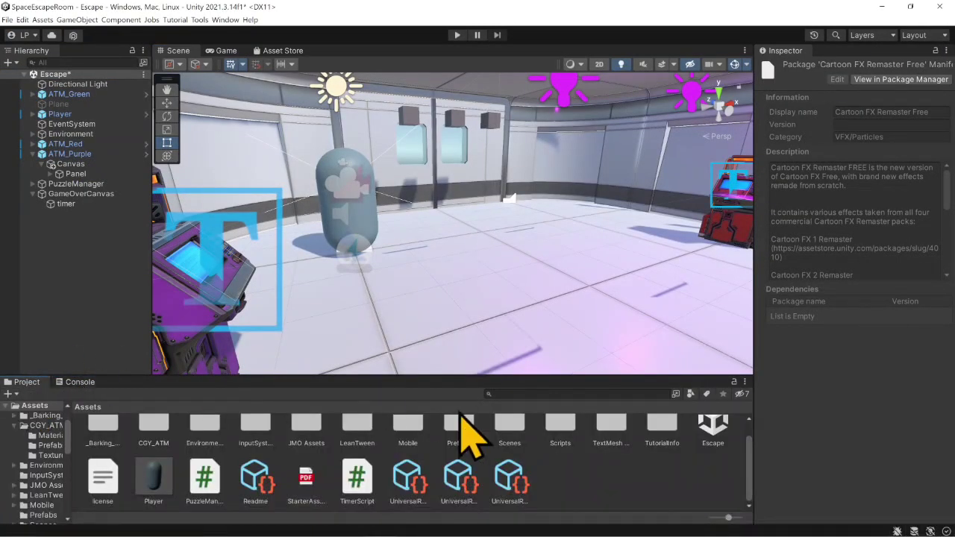
- Bring success-fanfare-trumpets-6185 from the Downloads folder in File Explorer into the Unity project's Assets folder
left_click(256, 526)
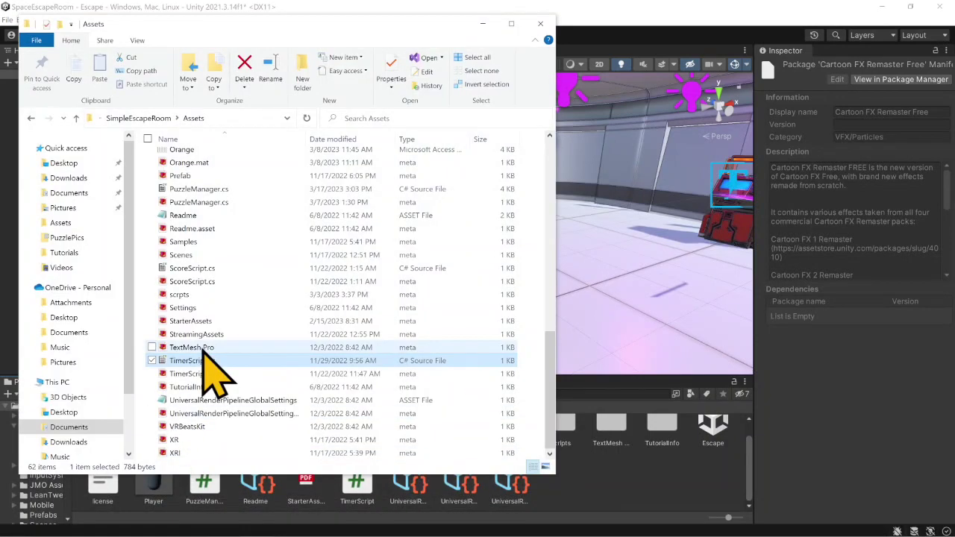
left_click(65, 441)
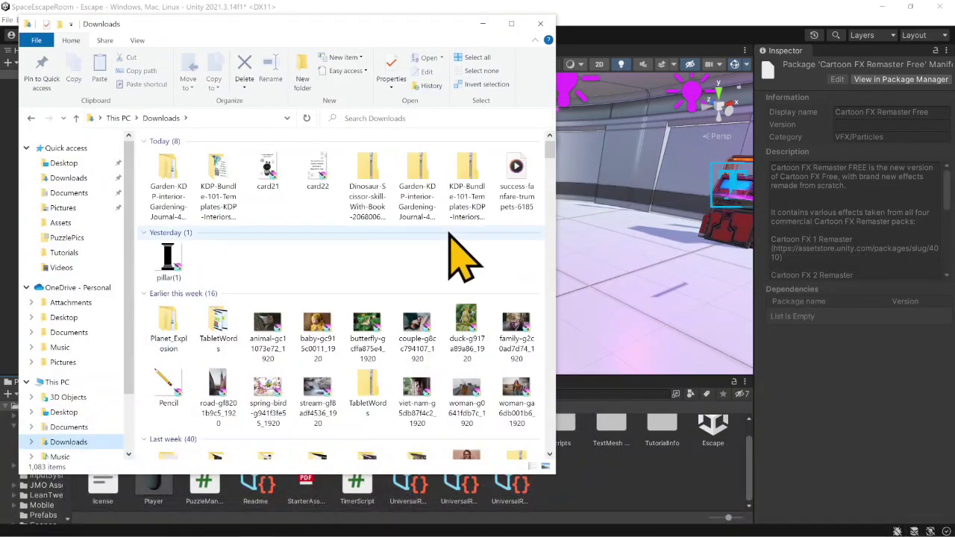
left_click(512, 179)
left_click_drag(512, 178, 614, 466)
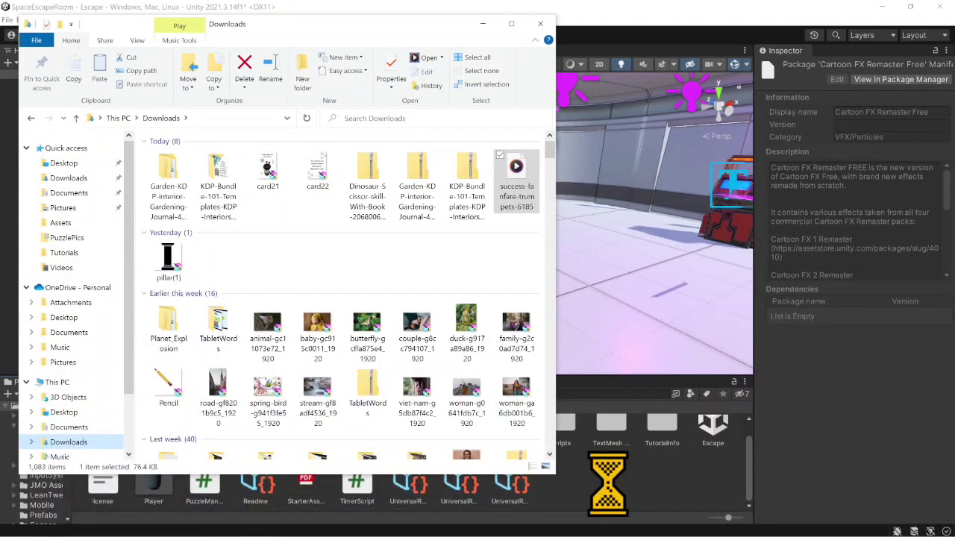
left_click(483, 24)
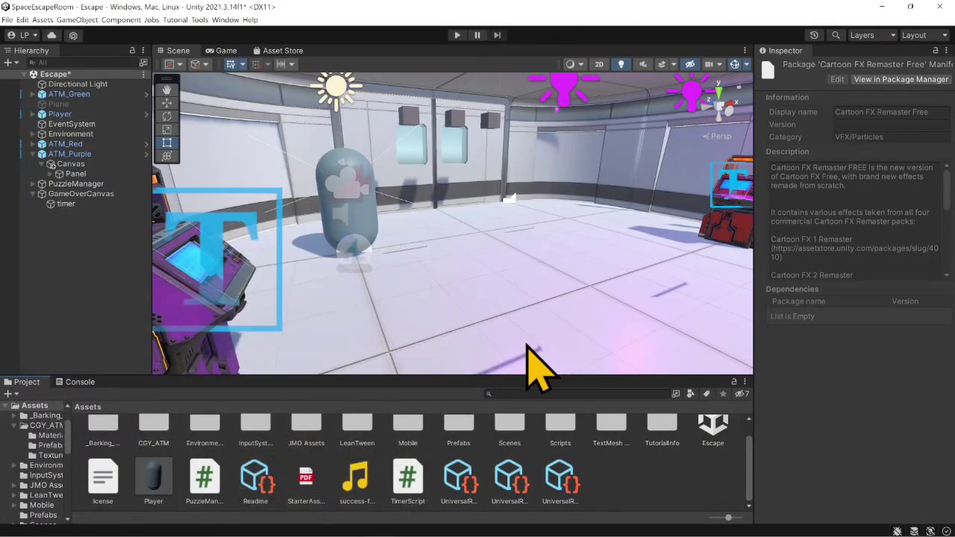
- Examine the import settings and waveform of the success-fanfare-trumpets-6185 audio clip, closing off any external editor that opens
left_click(365, 478)
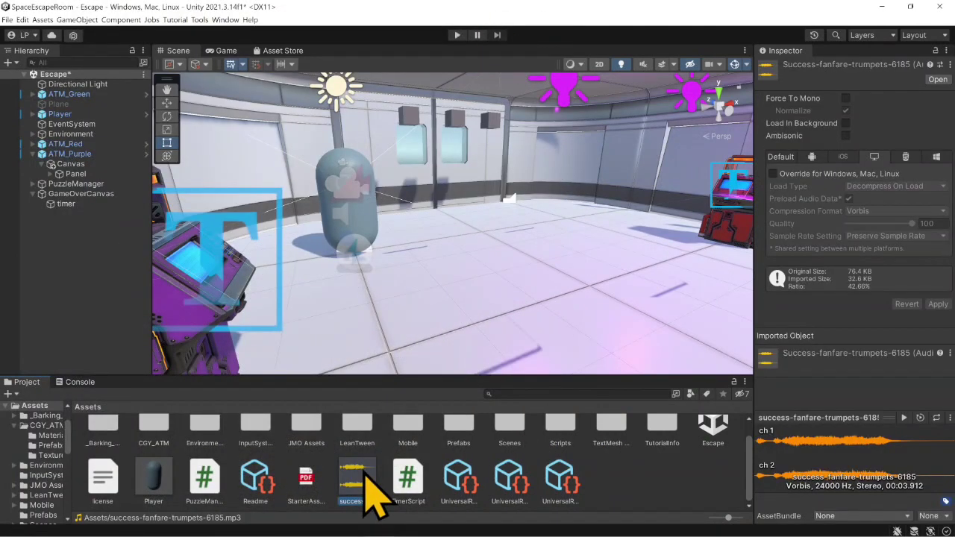
double_click(364, 472)
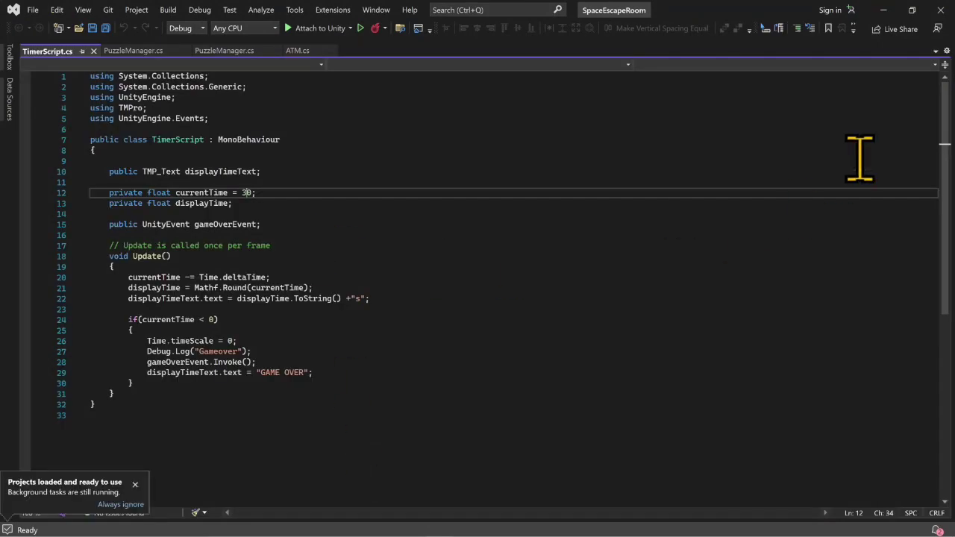
left_click(884, 10)
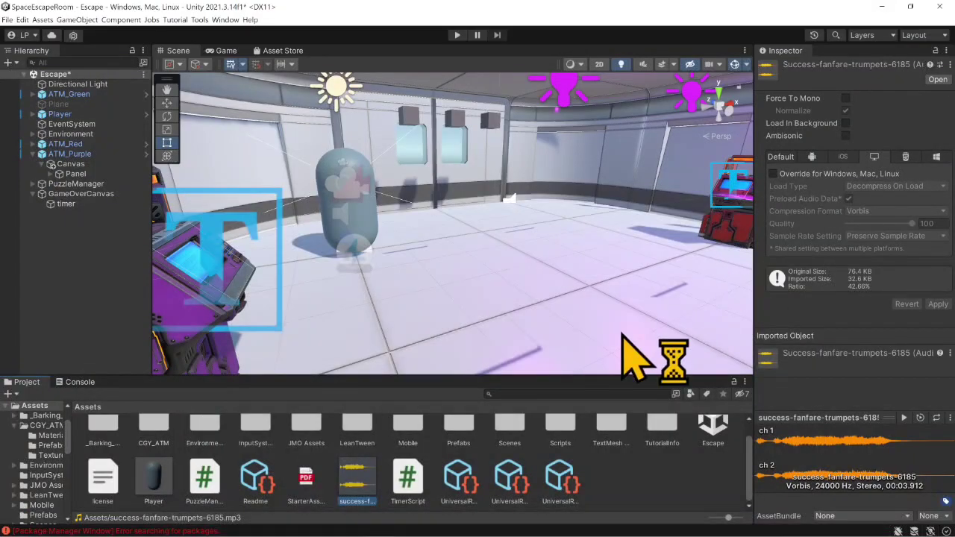
left_click(636, 470)
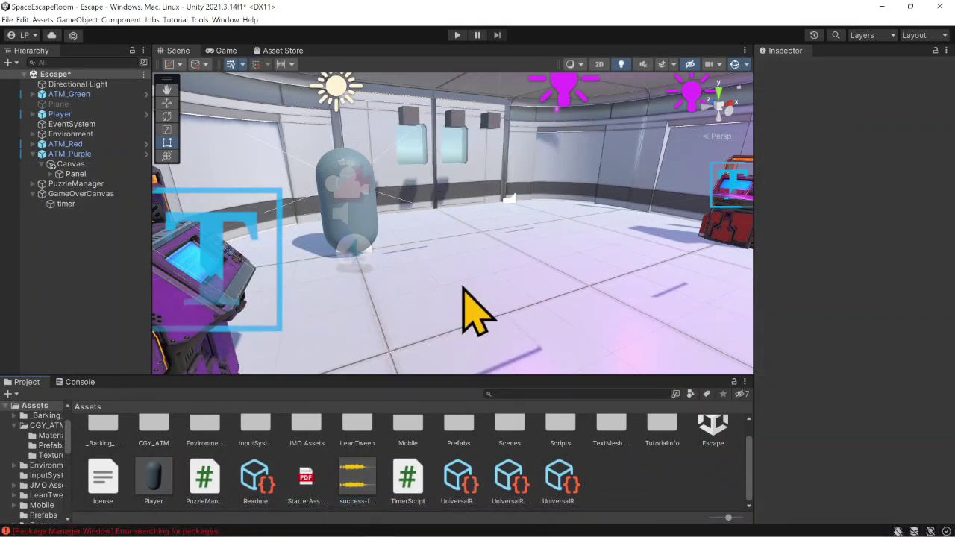
- Create a new material named purple in the Assets folder
right_click_drag(464, 305, 395, 280)
right_click(605, 475)
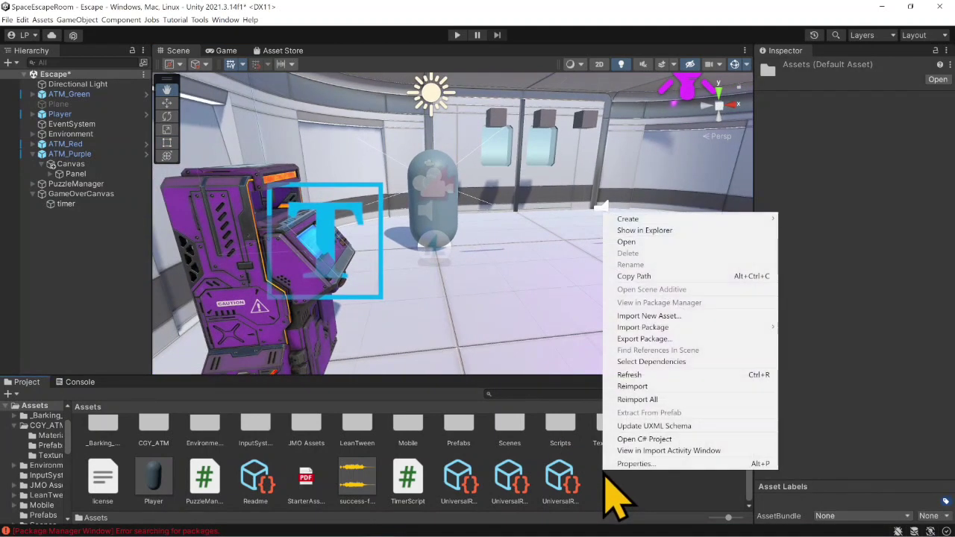
mouse_move(683, 221)
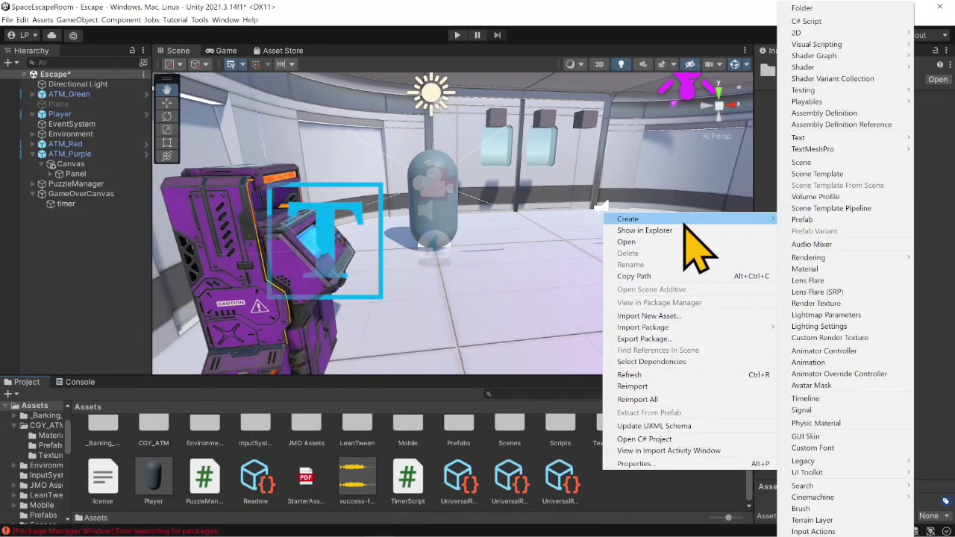
left_click(819, 268)
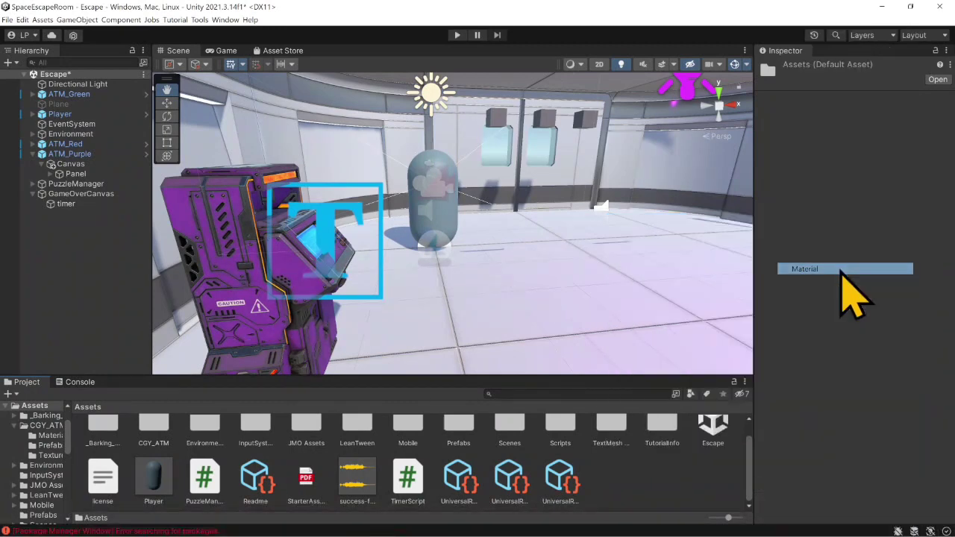
type("p")
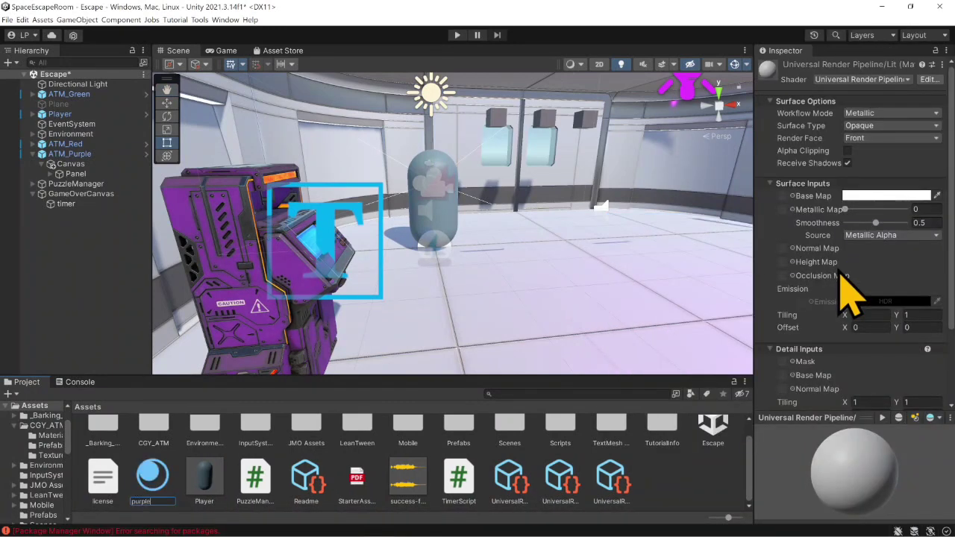
type("urple")
key("Return")
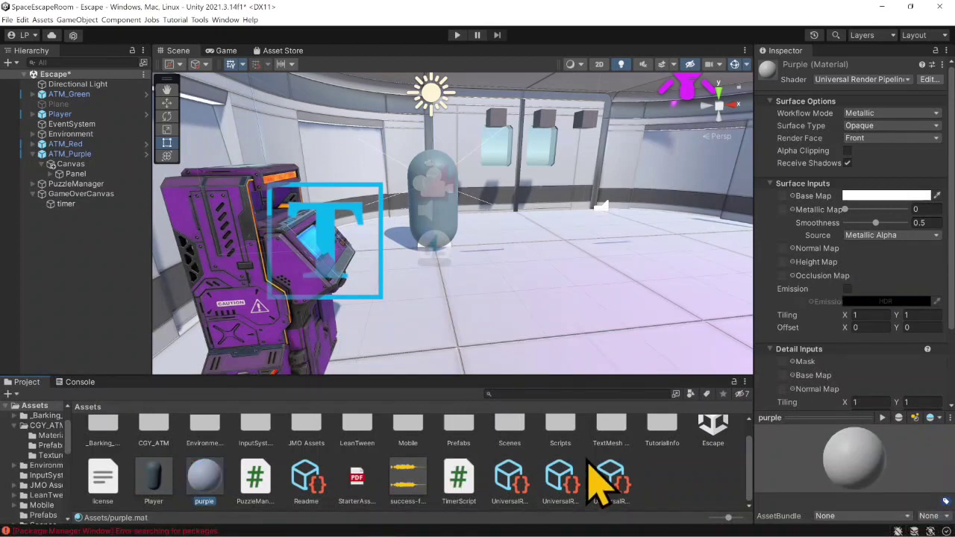
- Set the purple material's base map colour to purple, hexadecimal A800D4
left_click(873, 197)
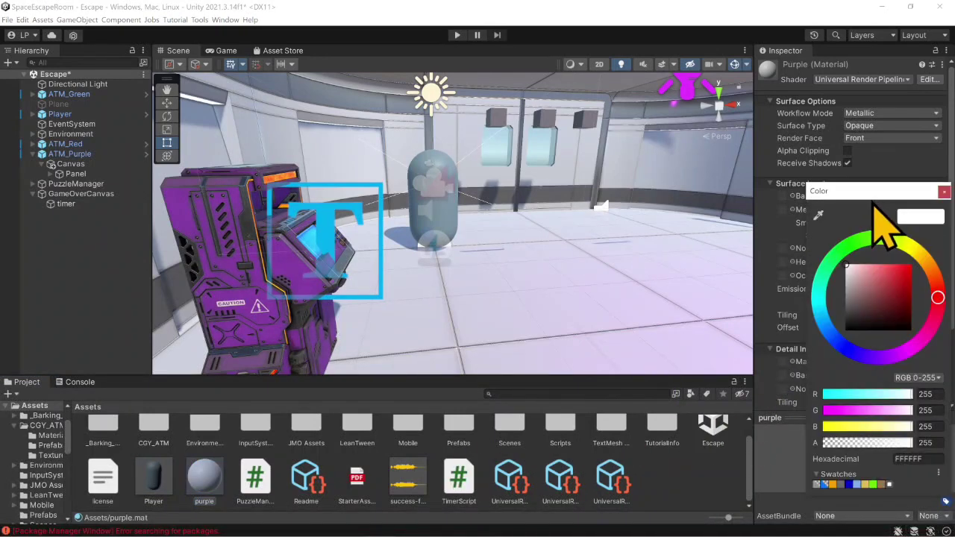
left_click(896, 354)
mouse_move(895, 306)
left_mouse_down()
mouse_move(921, 298)
mouse_move(919, 291)
left_mouse_up()
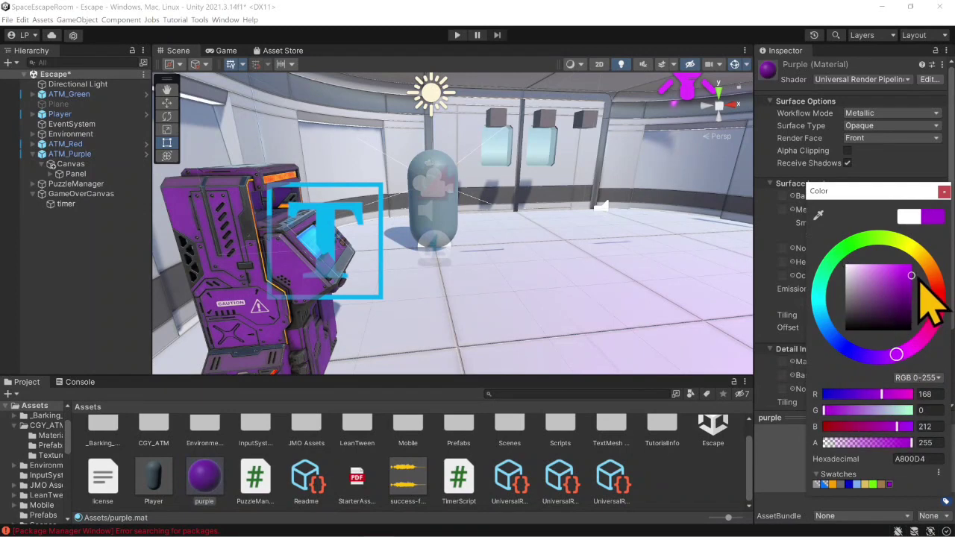
left_click(943, 192)
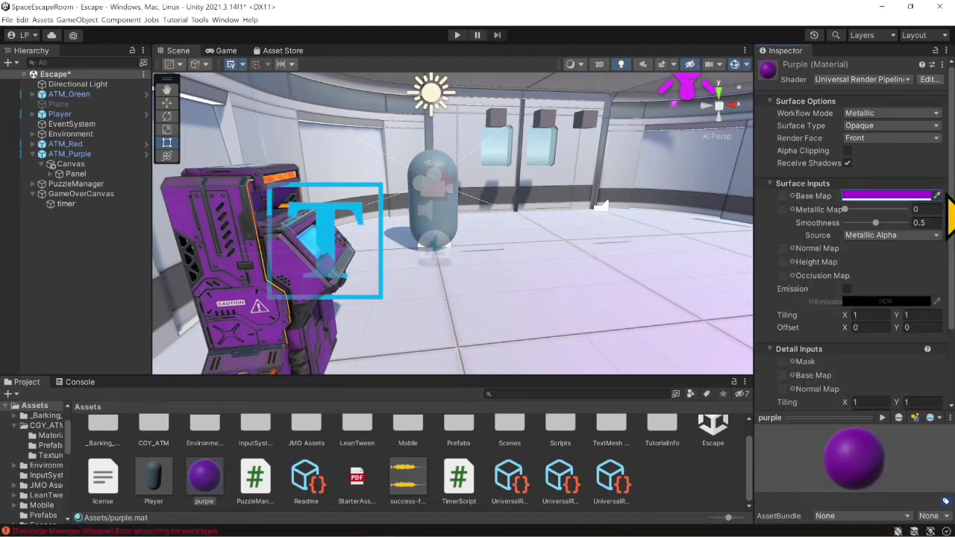
- Enable emission on the purple material with an HDR colour of RGB 118, 0, 171 at intensity 1
left_click(847, 288)
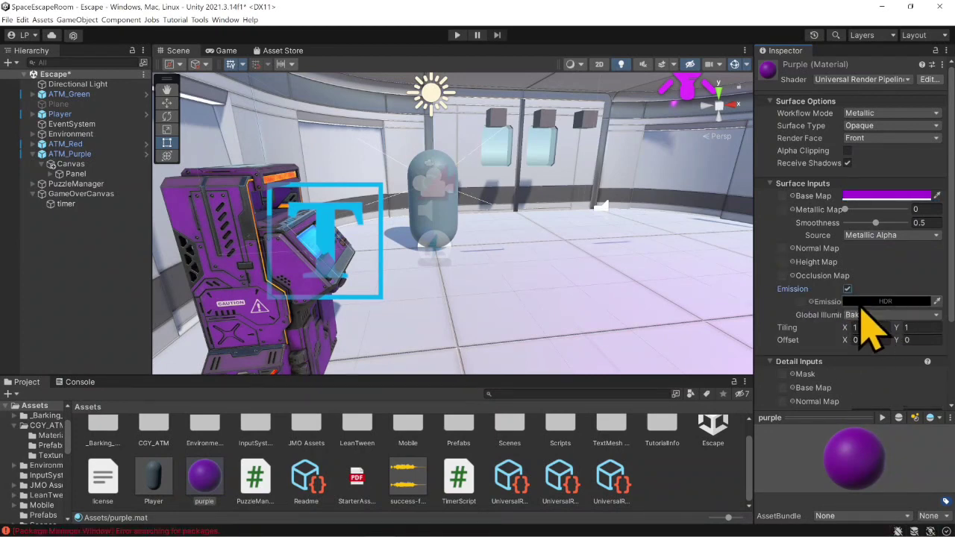
left_click(876, 302)
left_click_drag(874, 392, 900, 392)
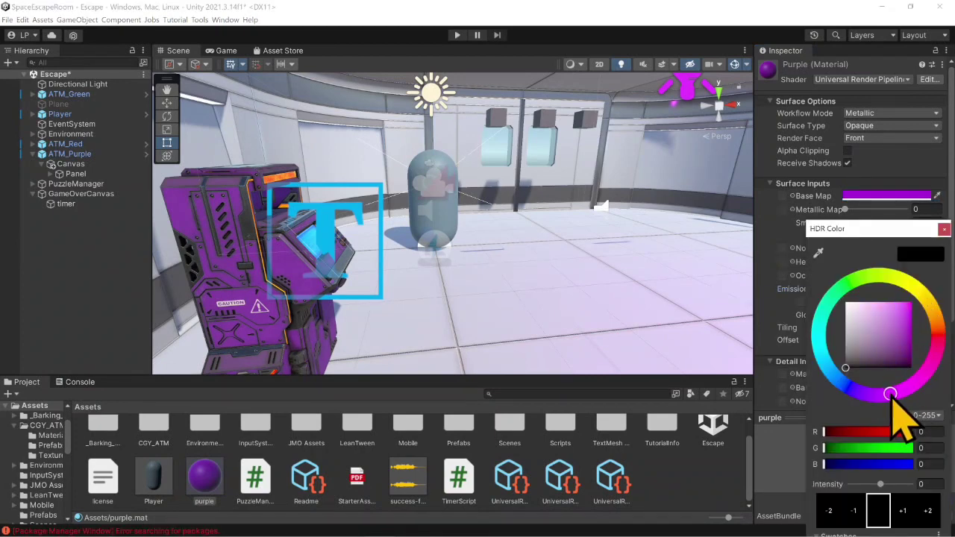
left_click_drag(900, 345, 920, 320)
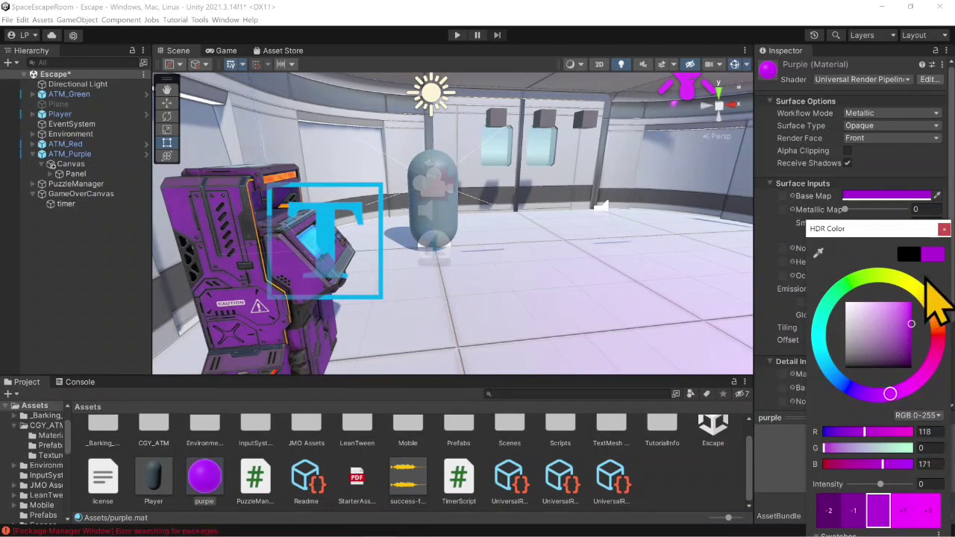
left_click(944, 229)
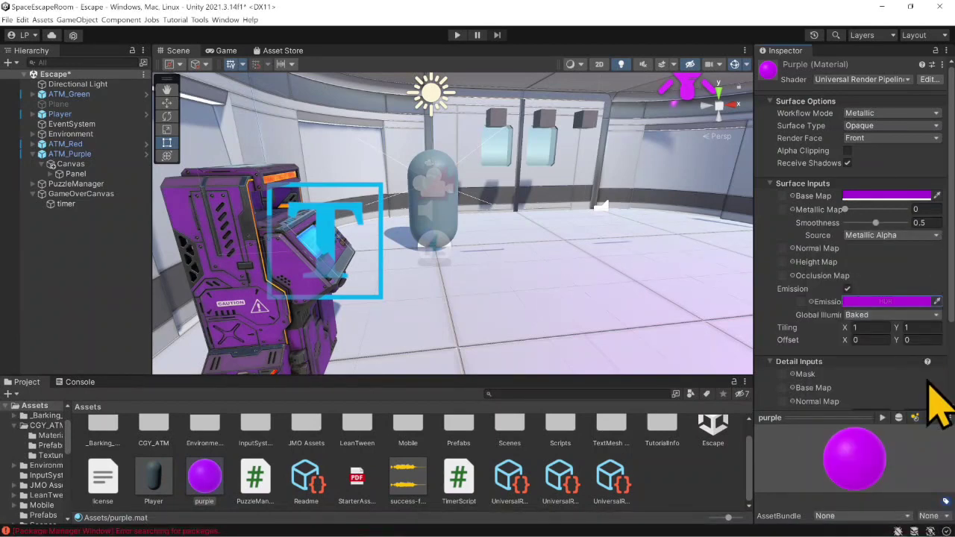
left_click(924, 302)
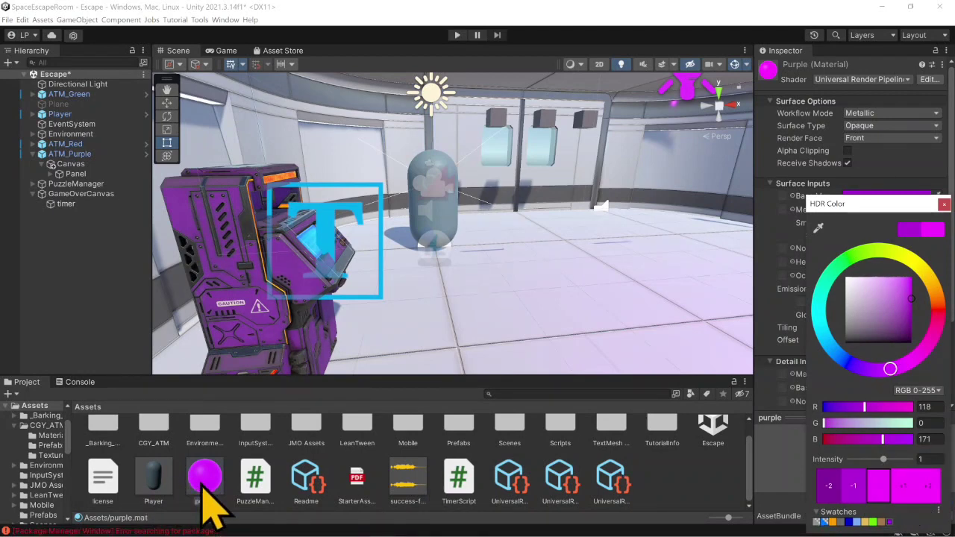
left_click_drag(211, 486, 466, 136)
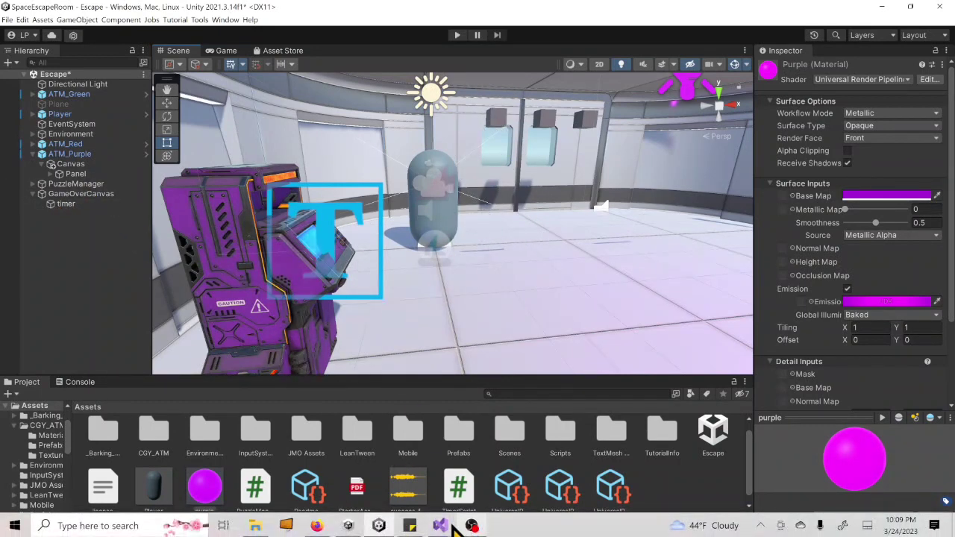
- Check the PurpleATM method in PuzzleManager.cs to see which puzzle piece holder it controls, and return to Unity
mouse_move(463, 524)
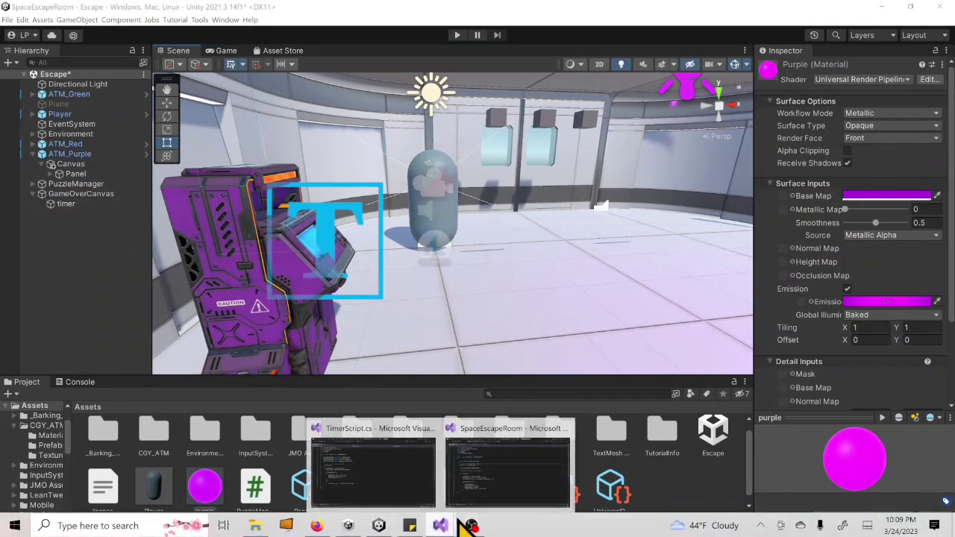
left_click(33, 184)
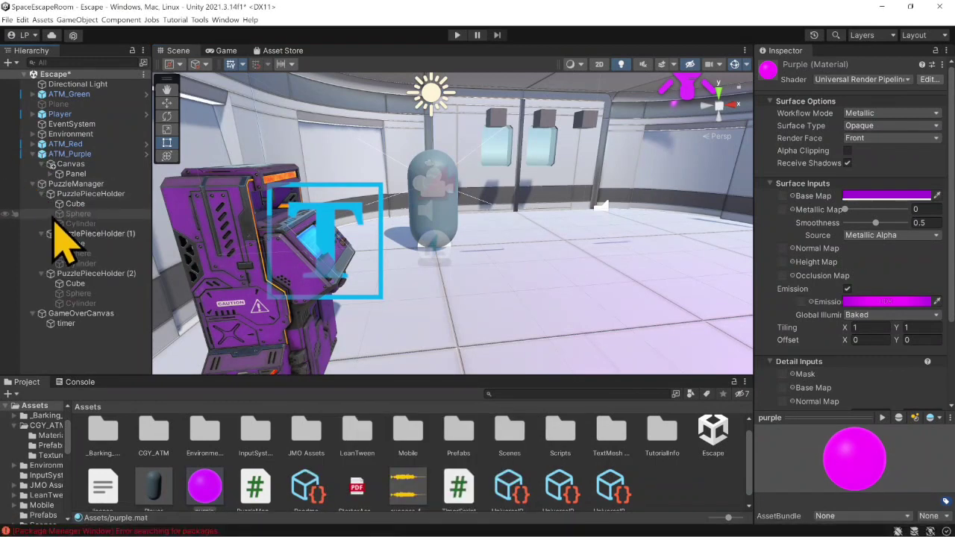
left_click(88, 274)
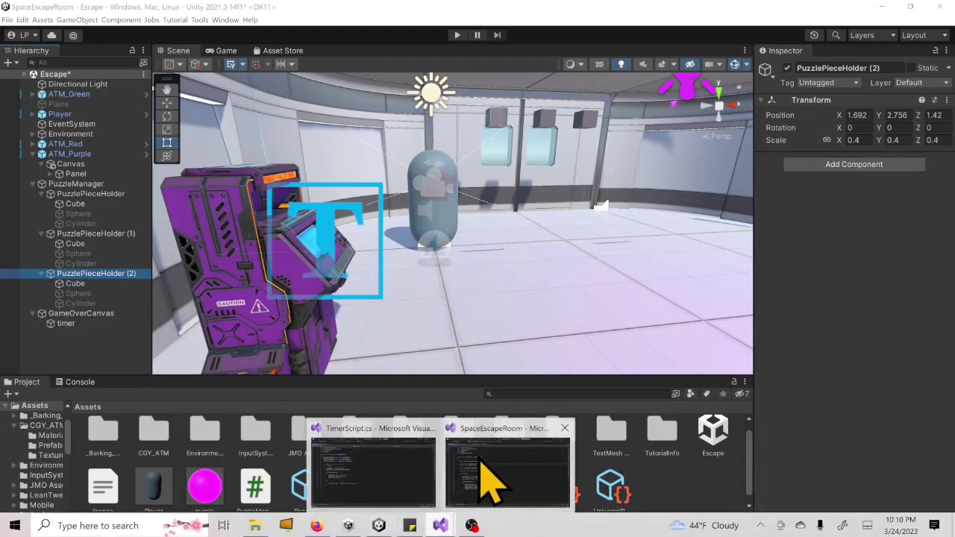
left_click(488, 455)
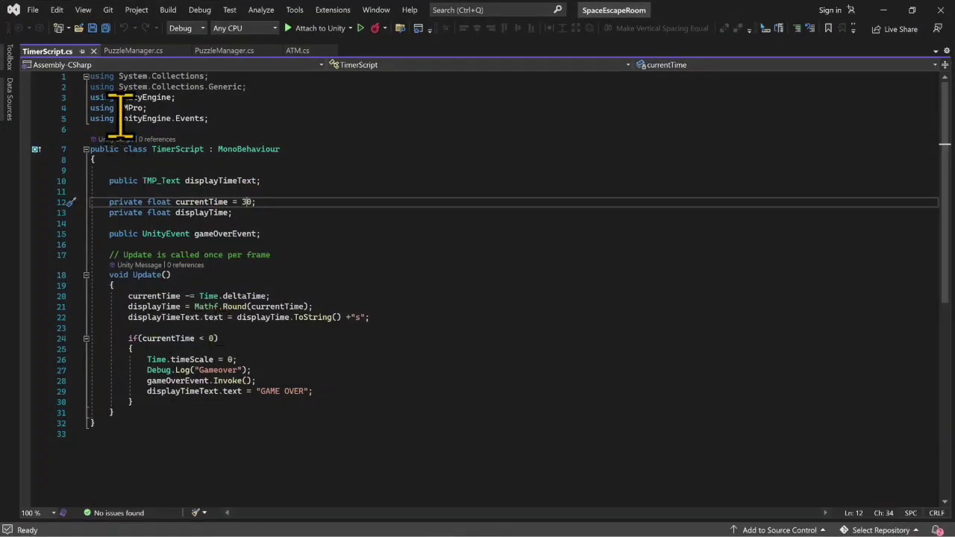
left_click(151, 51)
scroll(291, 350, "down", 2)
scroll(296, 358, "down", 9)
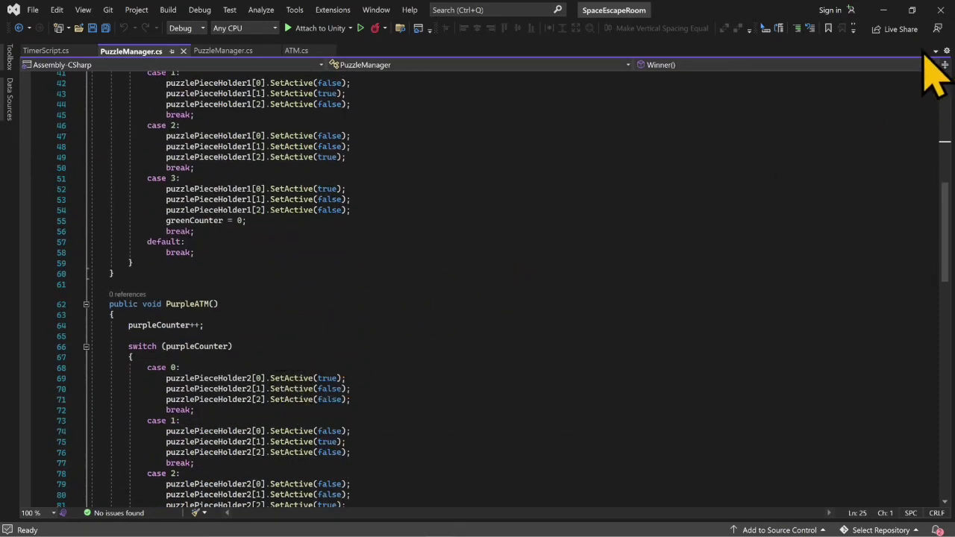
left_click(883, 10)
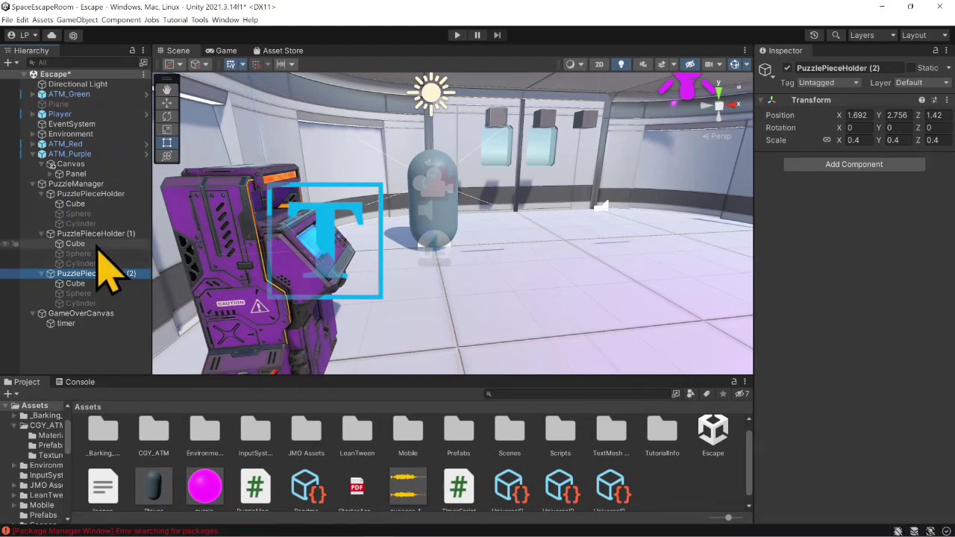
- Locate the cube assigned to Puzzle Piece Holder 2 on the PuzzleManager and apply the purple material to it
left_click(76, 184)
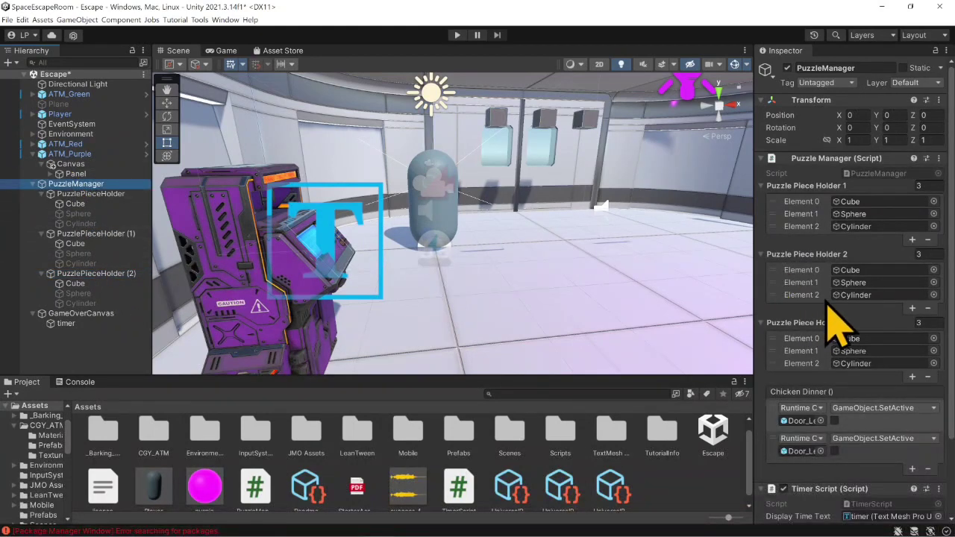
left_click(849, 271)
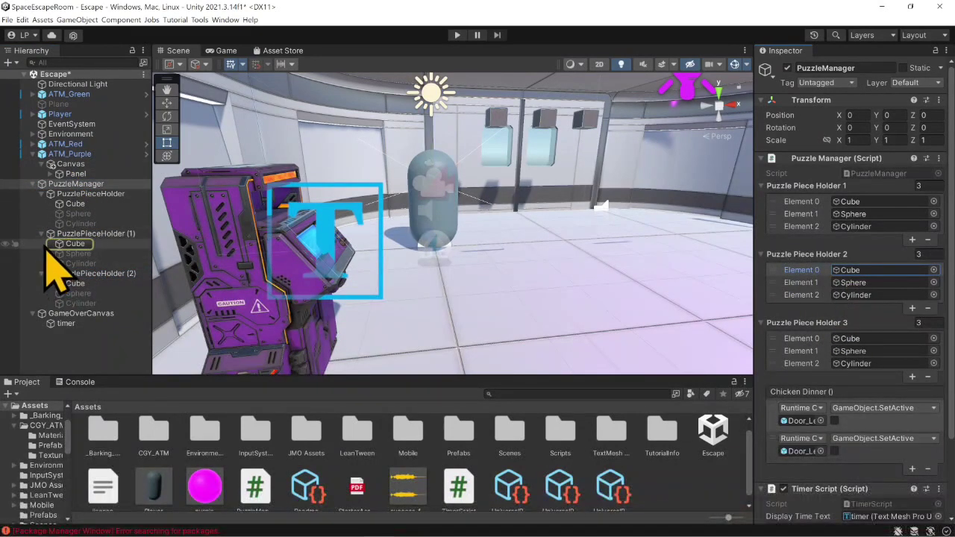
left_click(81, 243)
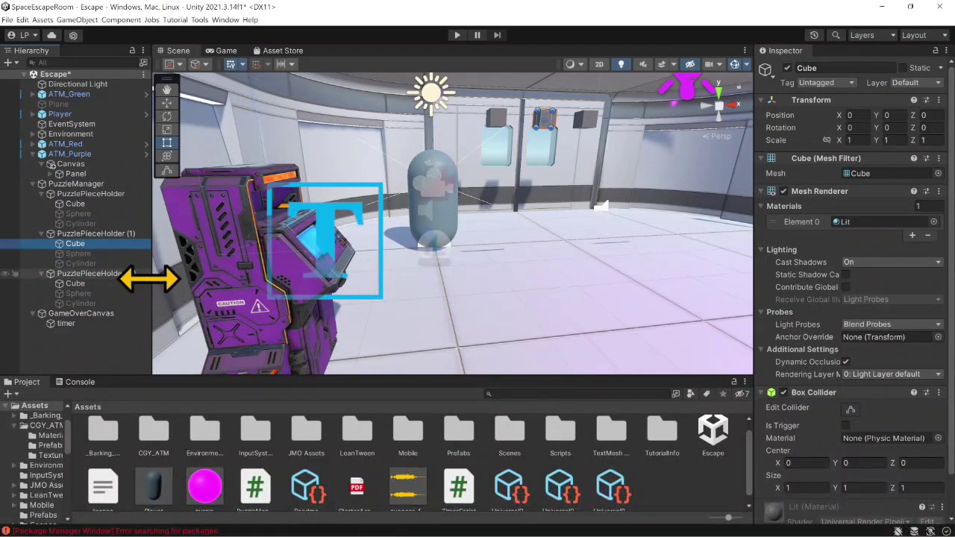
left_click_drag(224, 517, 83, 245)
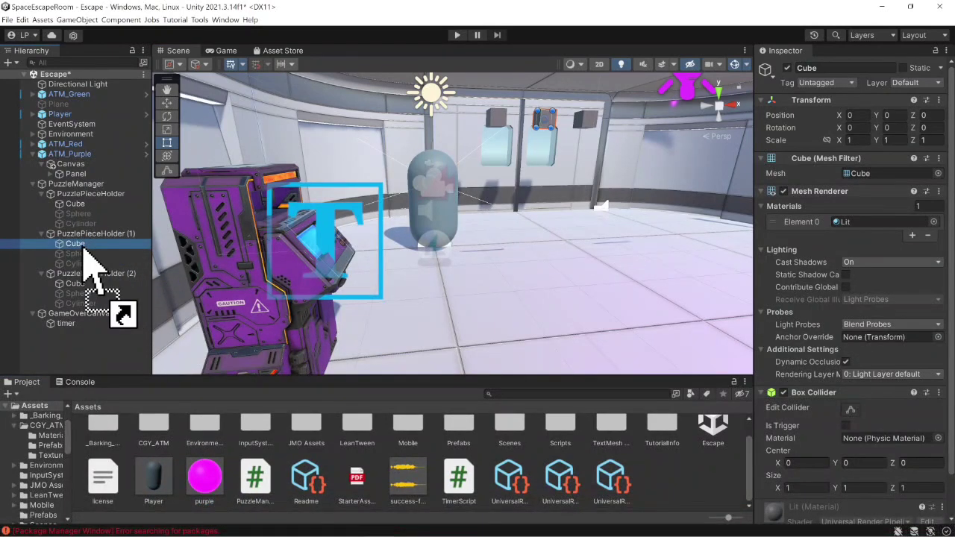
left_click_drag(212, 481, 79, 266)
- Darken the purple material's HDR emission colour to RGB 30, 0, 44 at an intensity of about 0.84
scroll(873, 462, "down", 2)
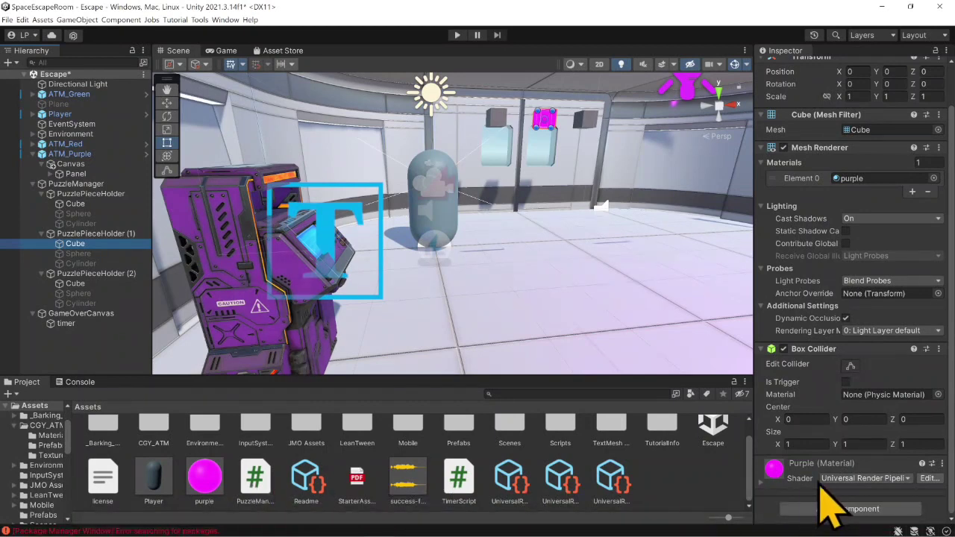
left_click(761, 482)
scroll(769, 492, "down", 6)
left_click(848, 428)
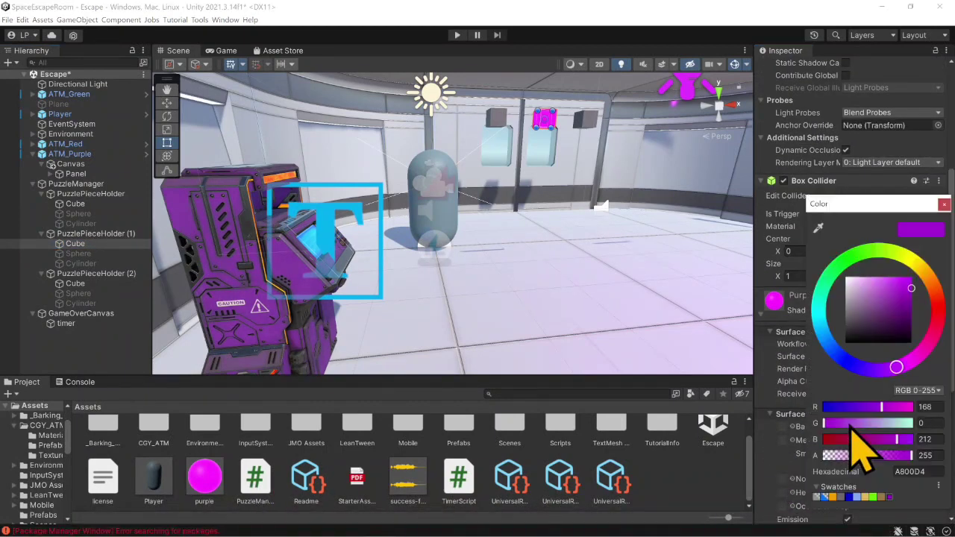
left_click(944, 203)
scroll(858, 403, "down", 6)
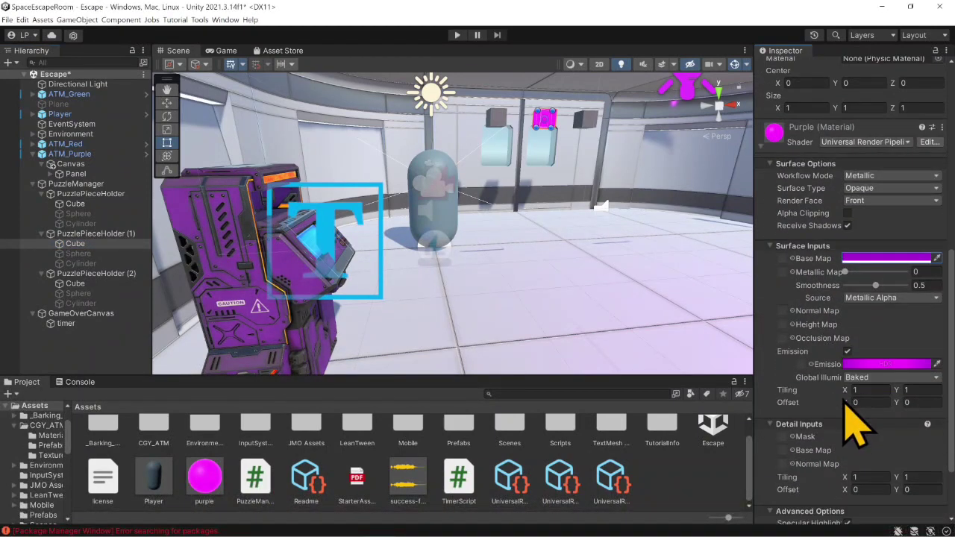
left_click(884, 364)
left_click(851, 506)
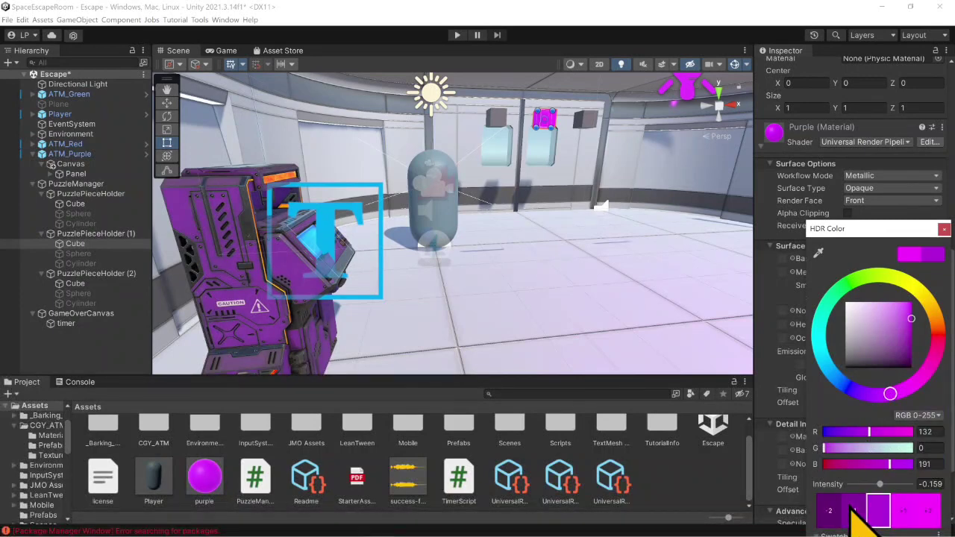
mouse_move(901, 352)
left_mouse_down()
mouse_move(898, 344)
mouse_move(917, 376)
left_mouse_up()
left_click(903, 511)
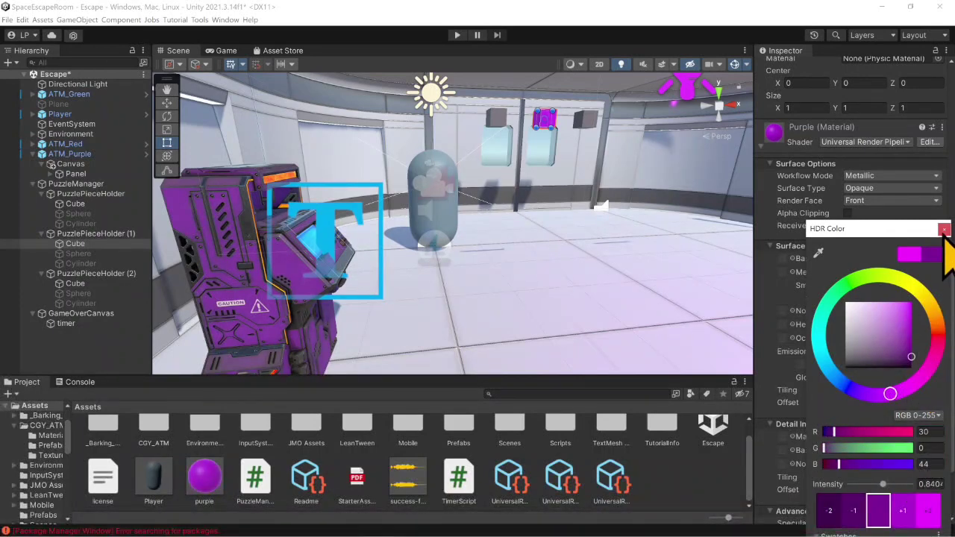
left_click(944, 229)
- Duplicate the purple material in the Assets folder and rename the copy Red
left_click(94, 276)
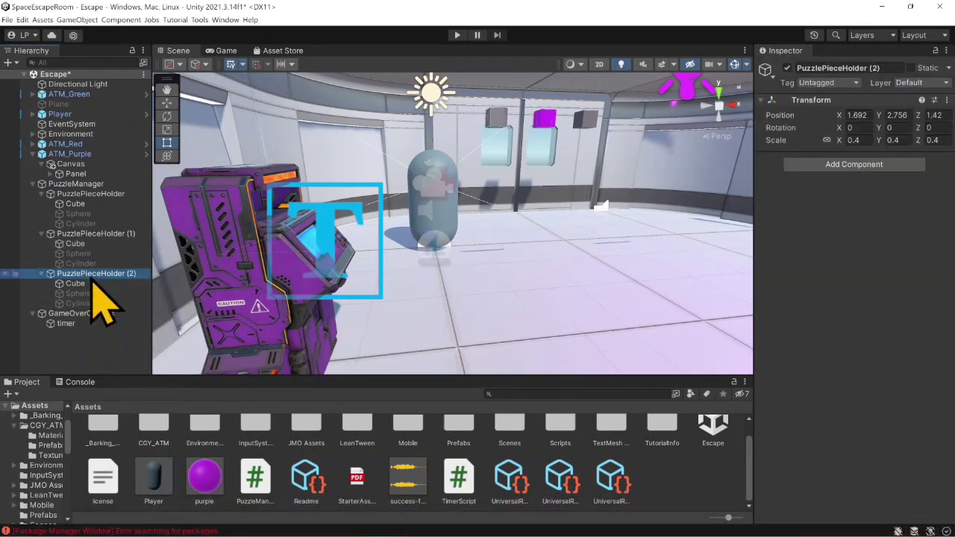
left_click(206, 471)
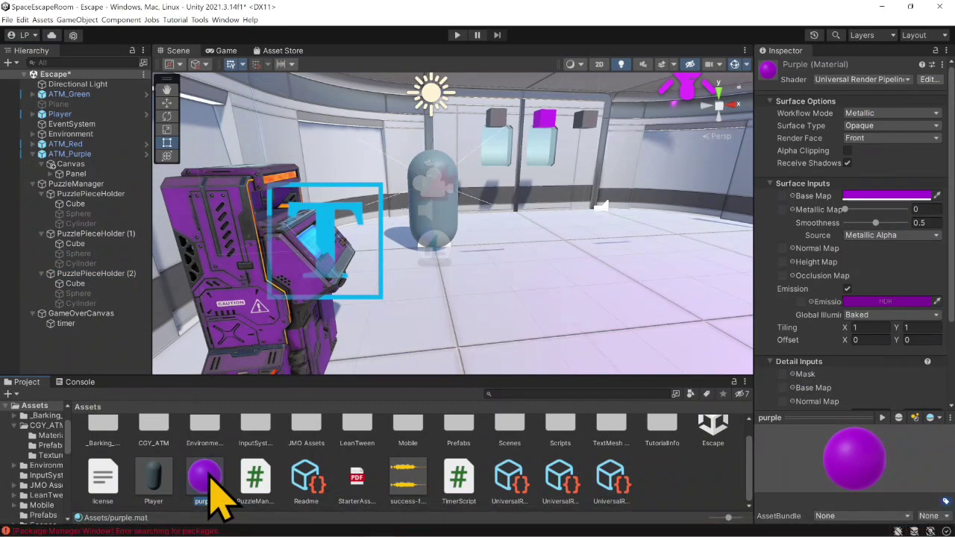
key("ctrl+d")
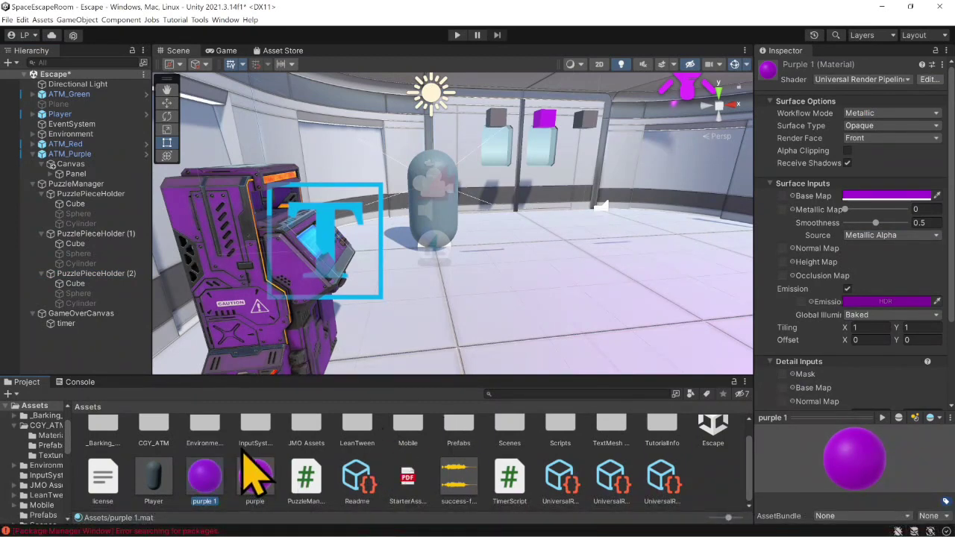
right_click(223, 477)
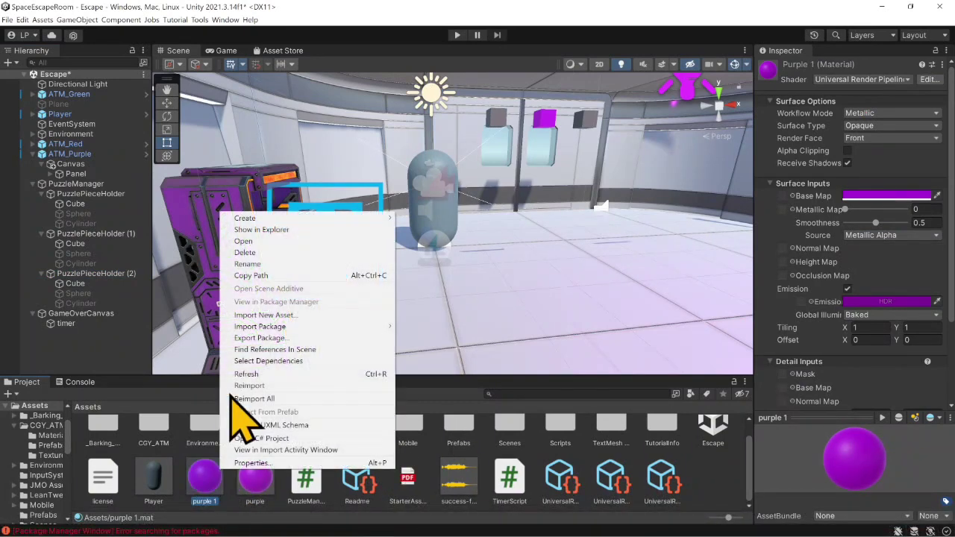
left_click(292, 271)
type("Red")
key("Return")
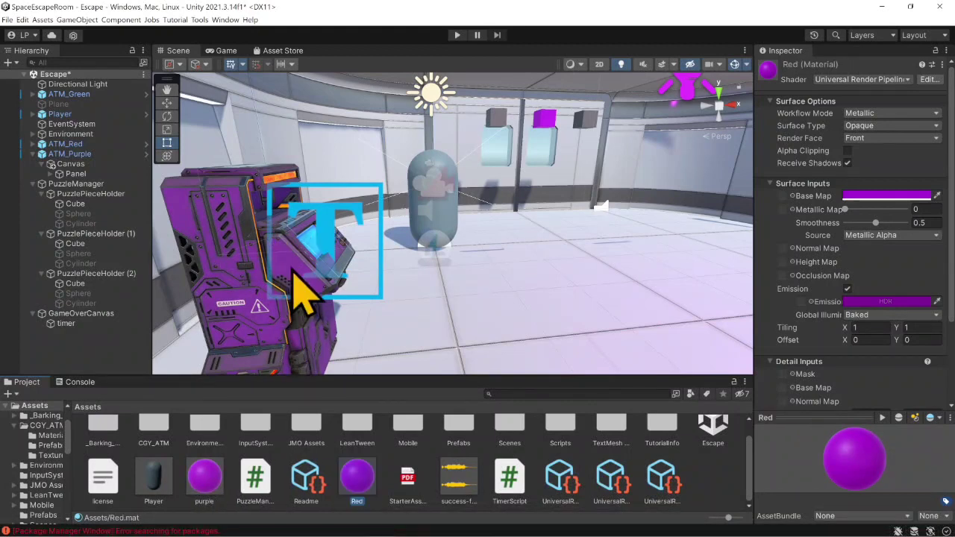
- Set the Red material's base map colour to red, hexadecimal D40029
left_click(873, 196)
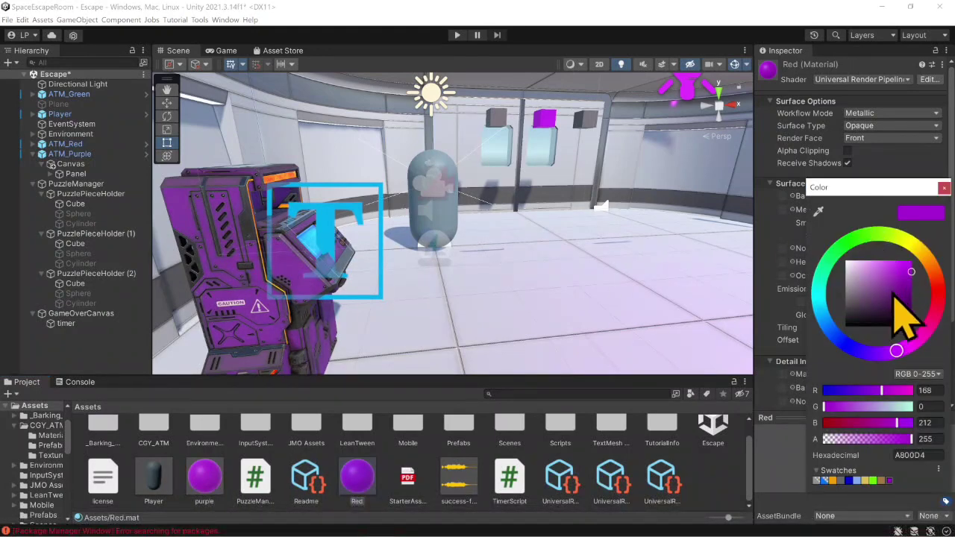
left_click(936, 308)
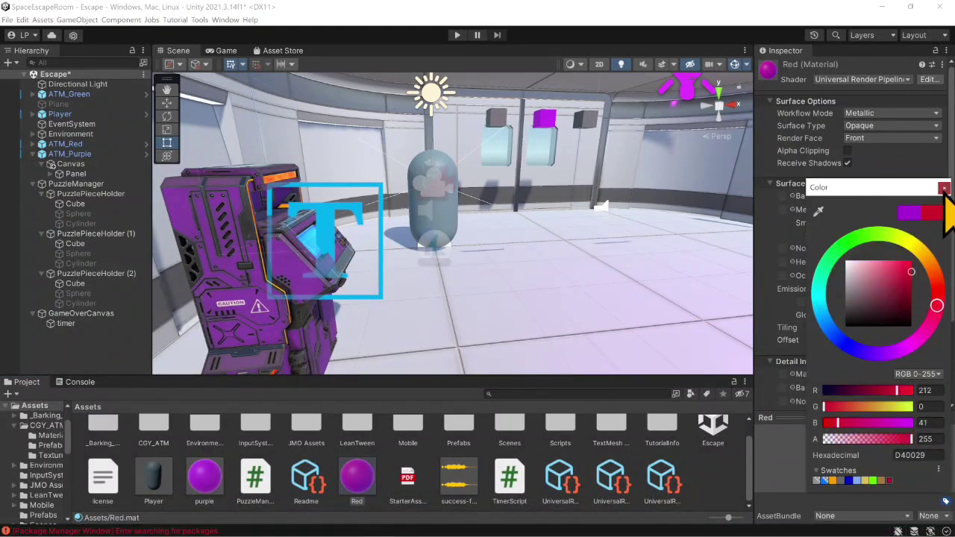
left_click(943, 188)
- Set the Red material's HDR emission colour to RGB 85, 1, 0 at intensity 1
left_click(916, 307)
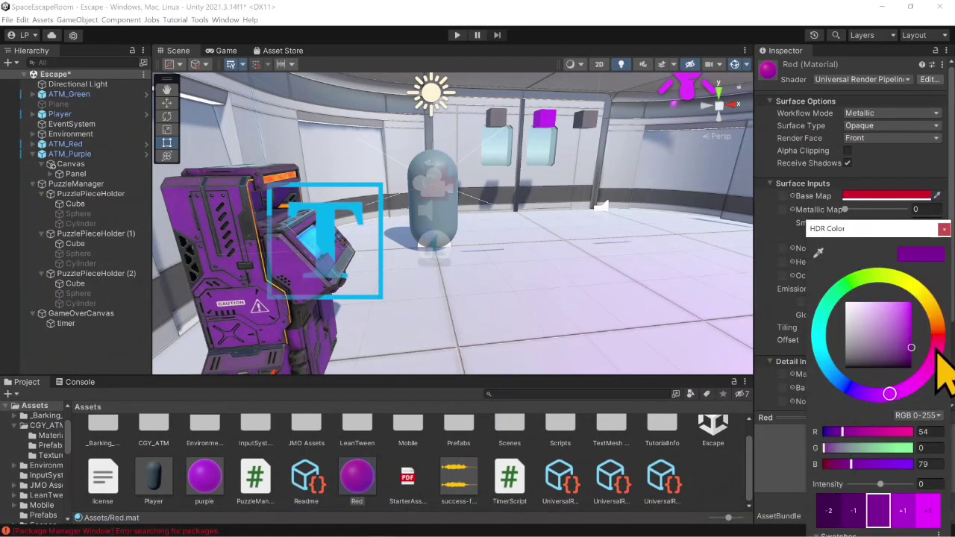
mouse_move(937, 356)
left_mouse_down()
mouse_move(940, 345)
mouse_move(930, 344)
left_mouse_up()
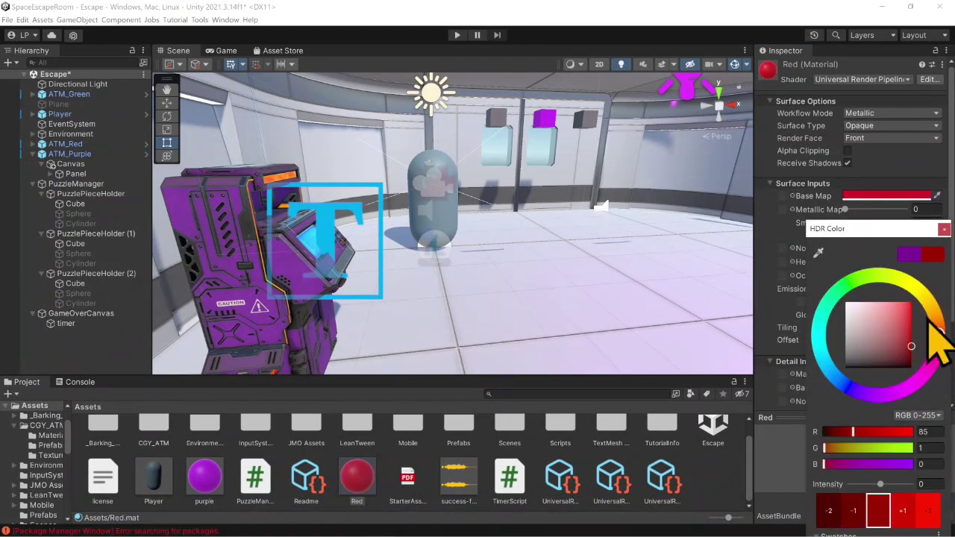
left_click(904, 512)
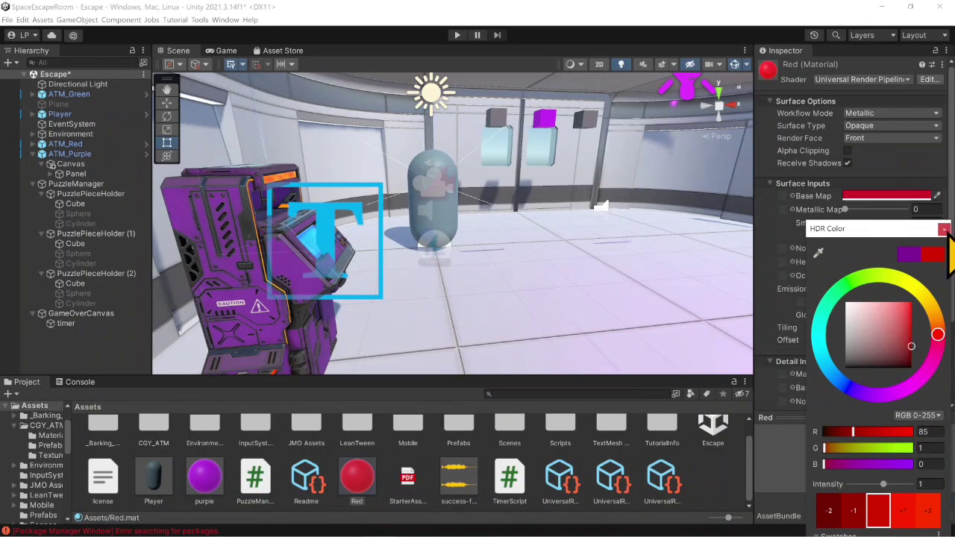
left_click(944, 229)
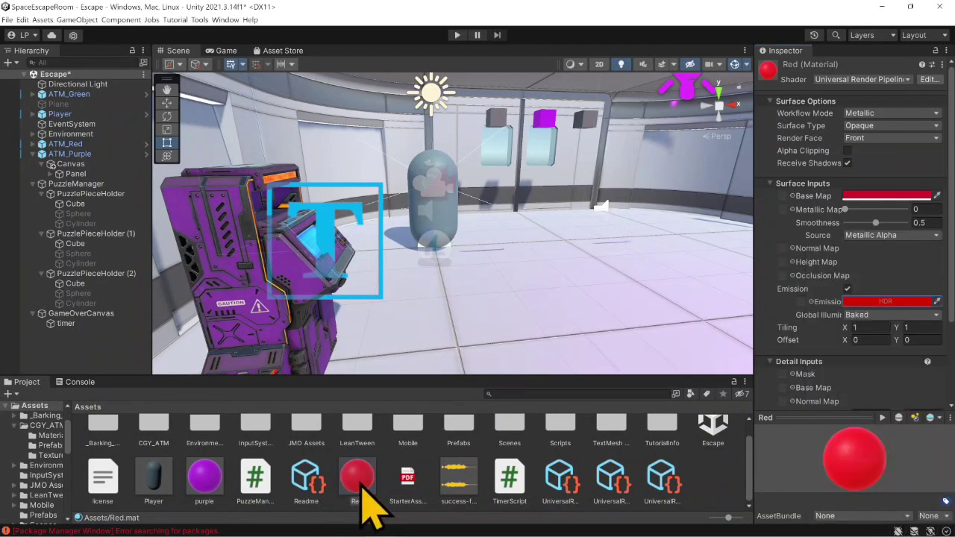
- Apply the Red material to the puzzle pieces under PuzzlePieceHolder (2), and duplicate it as a new material named Green
left_click_drag(365, 507, 104, 284)
left_click_drag(362, 485, 71, 304)
key("ctrl+d")
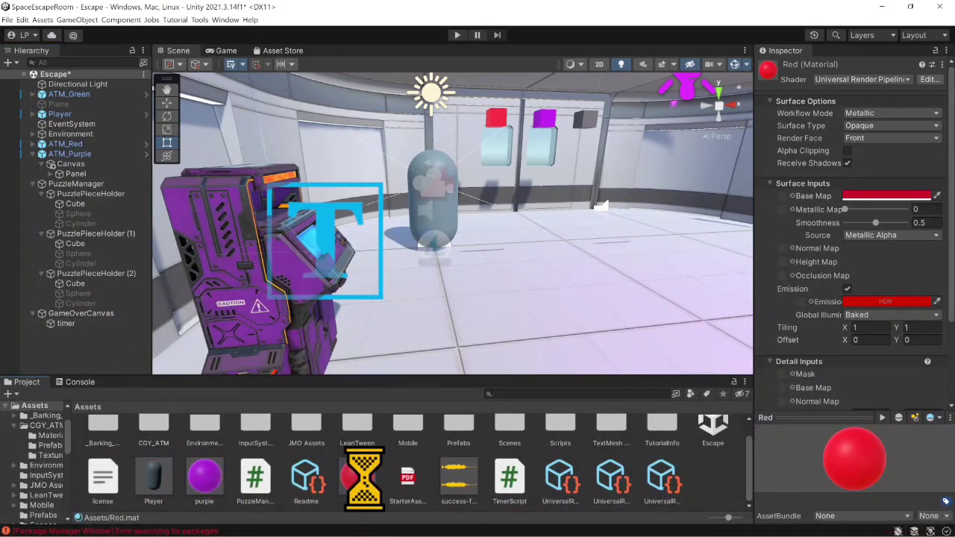
right_click(363, 489)
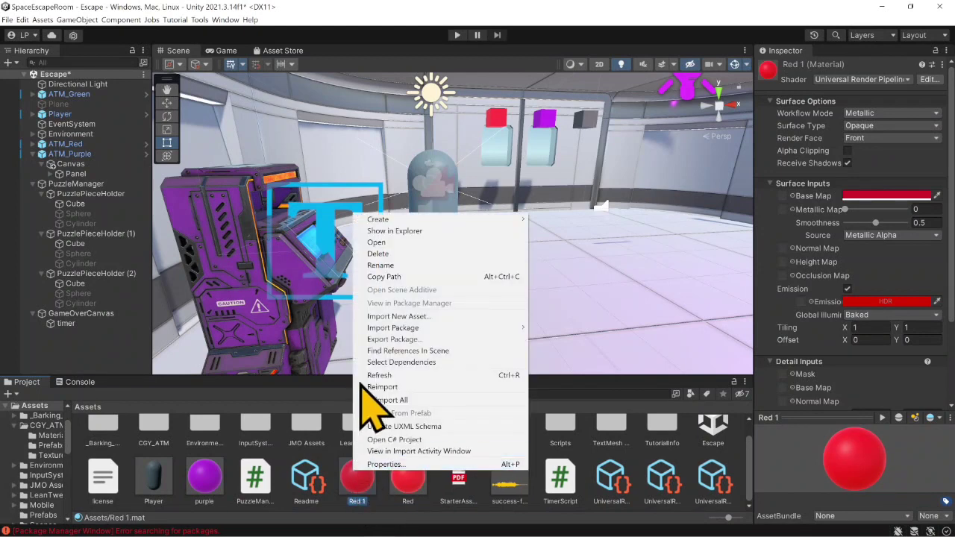
left_click(427, 266)
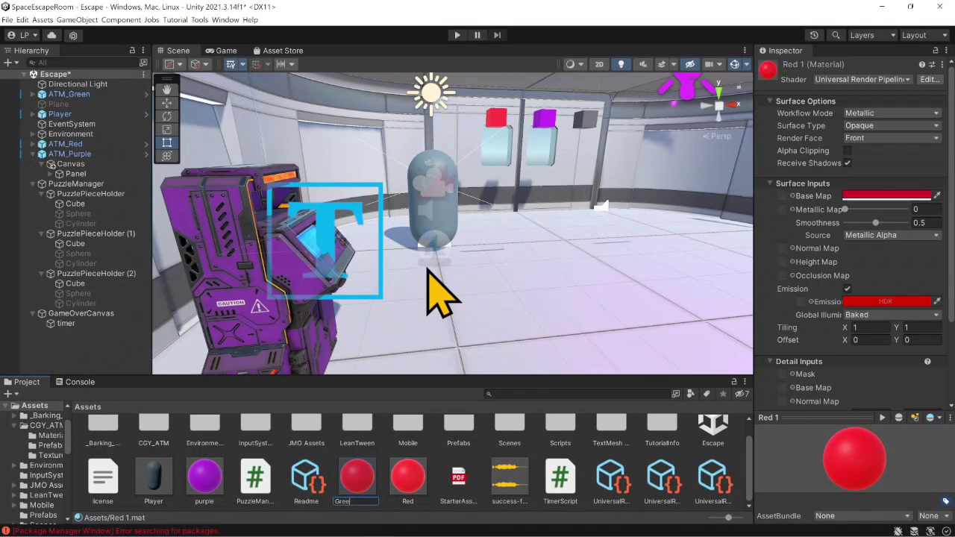
key("Return")
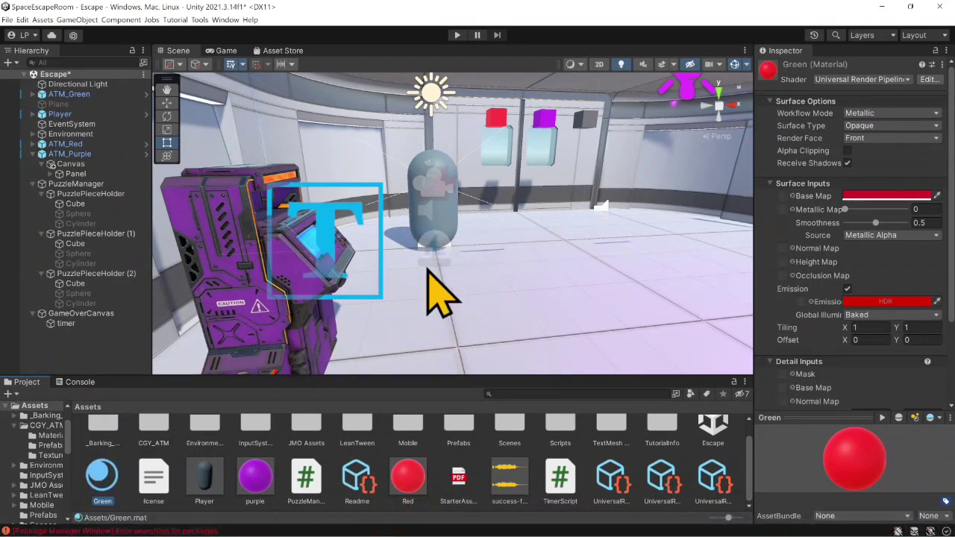
- Set the Green material's base map colour to green, hexadecimal 0F8510
left_click(851, 197)
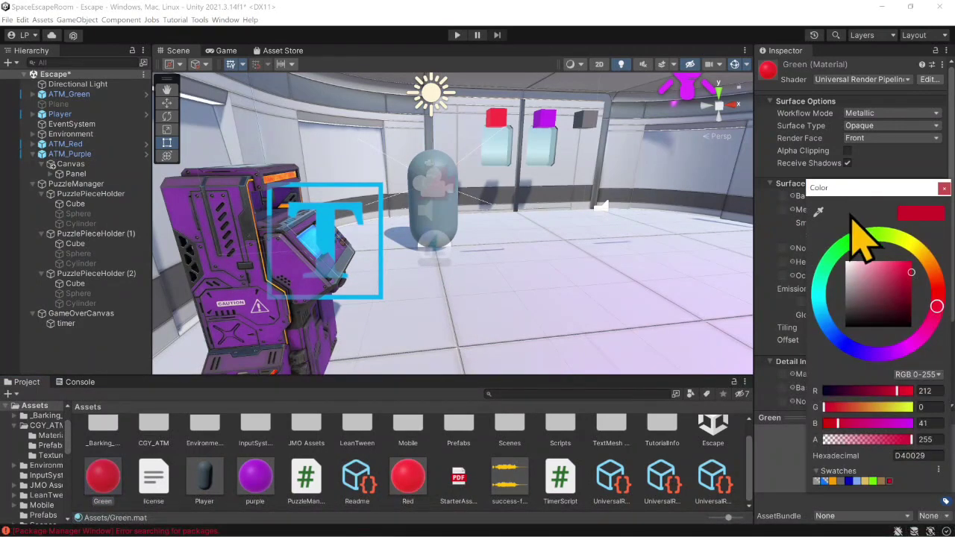
left_click(849, 245)
left_click(904, 292)
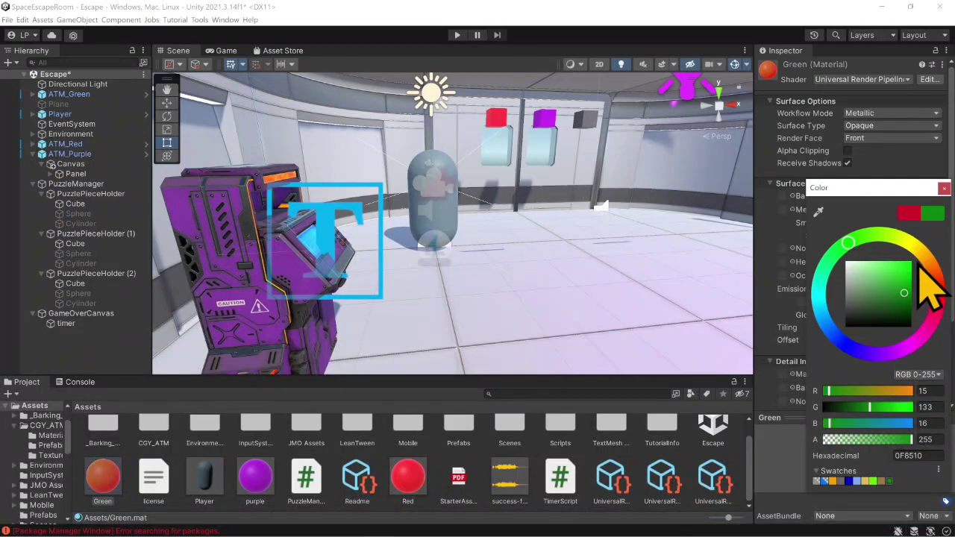
left_click(944, 188)
- Set the Green material's HDR emission colour to RGB 43, 170, 0 at intensity 0
scroll(929, 223, "down", 2)
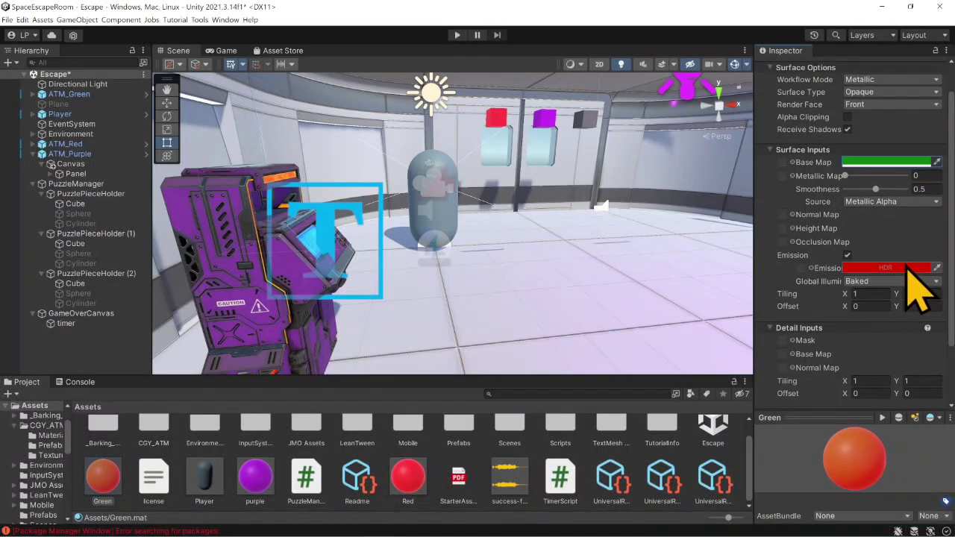
left_click(910, 270)
left_click(863, 279)
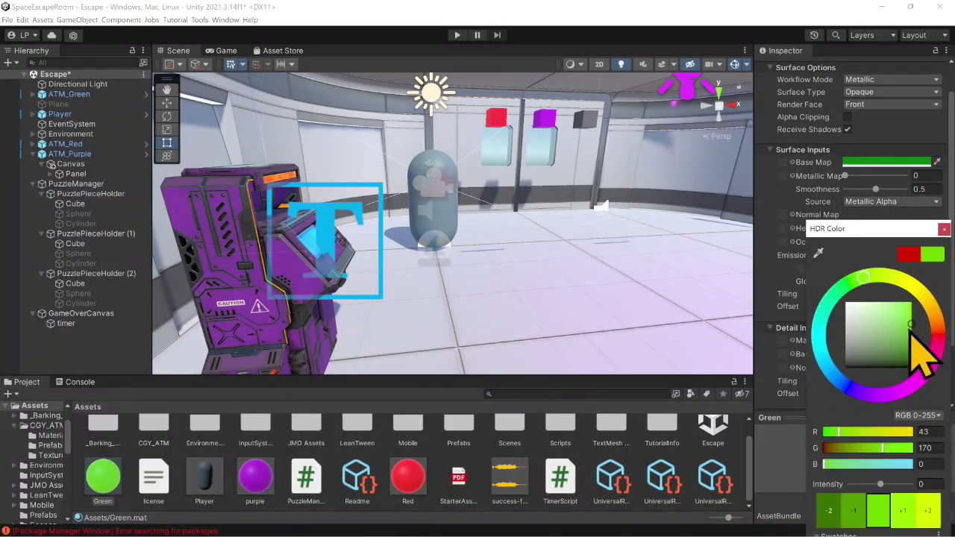
left_click(944, 229)
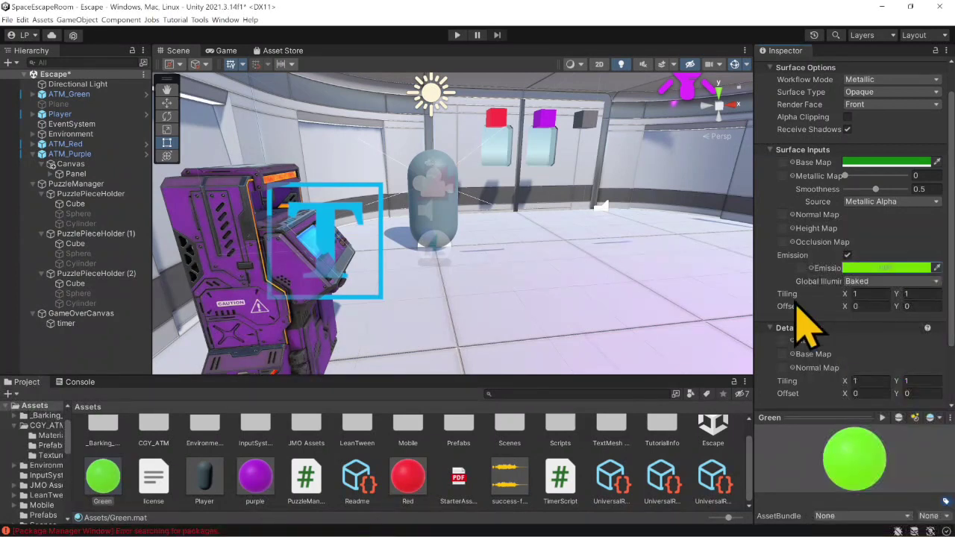
- Apply the Green material to the pieces under the first PuzzlePieceHolder and save the scene
left_click_drag(105, 485, 83, 228)
left_click_drag(104, 475, 77, 235)
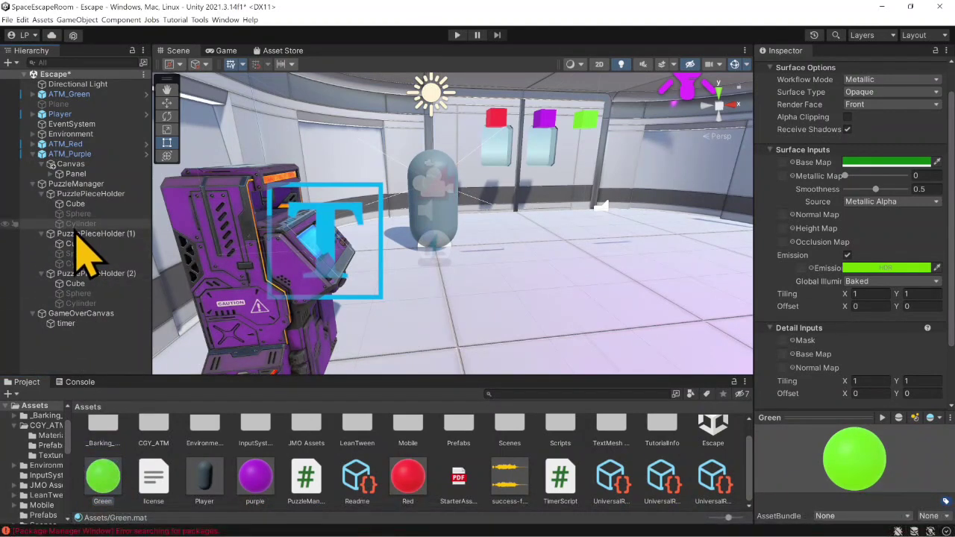
key("ctrl+s")
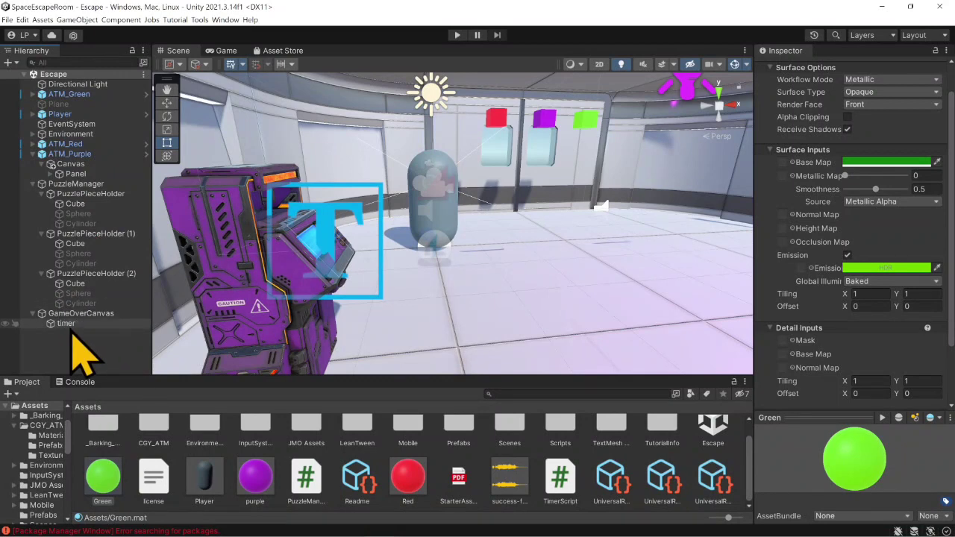
- Add another empty entry to the PuzzleManager's Chicken Dinner event
left_click(75, 185)
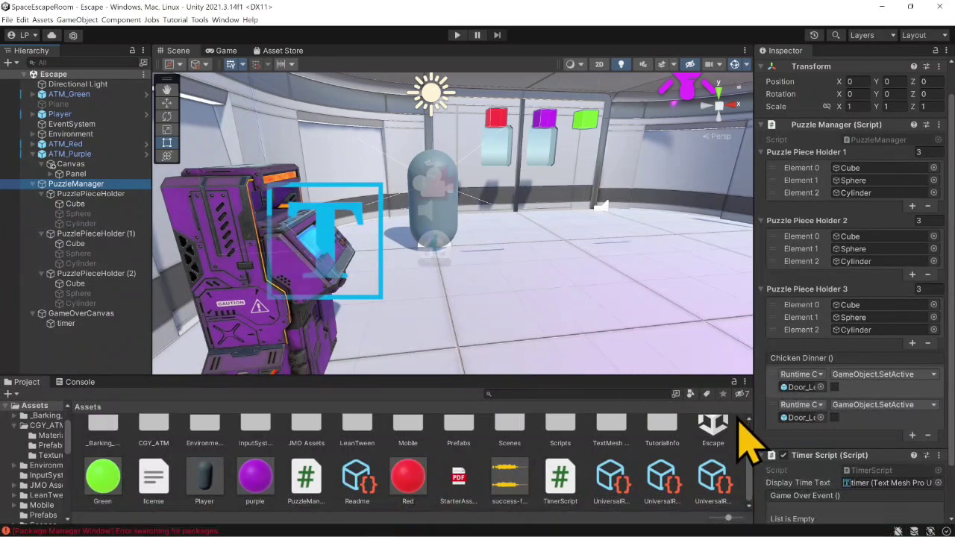
left_click(911, 435)
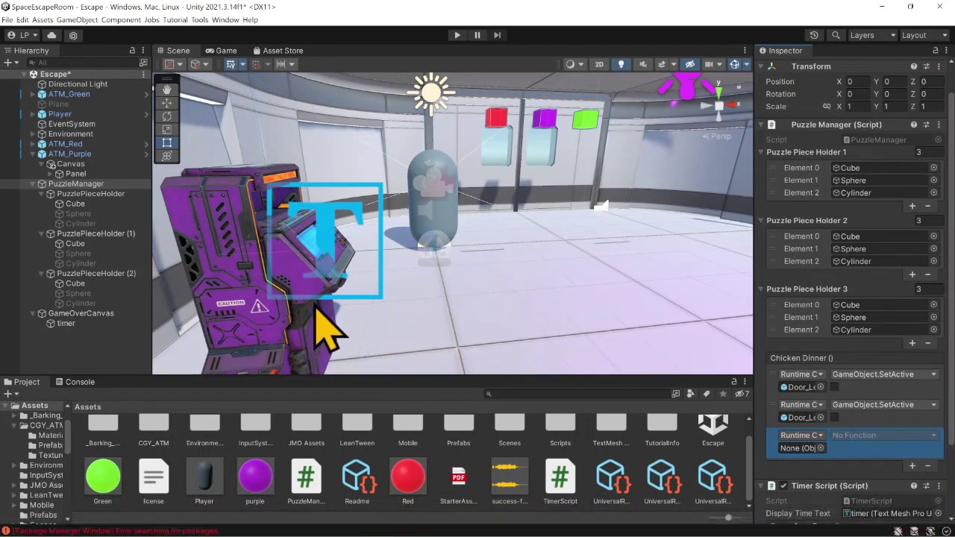
- Create an audio source named WinSound under PuzzleManager, with Play On Awake off and the success-fanfare trumpet clip assigned
left_click(81, 185)
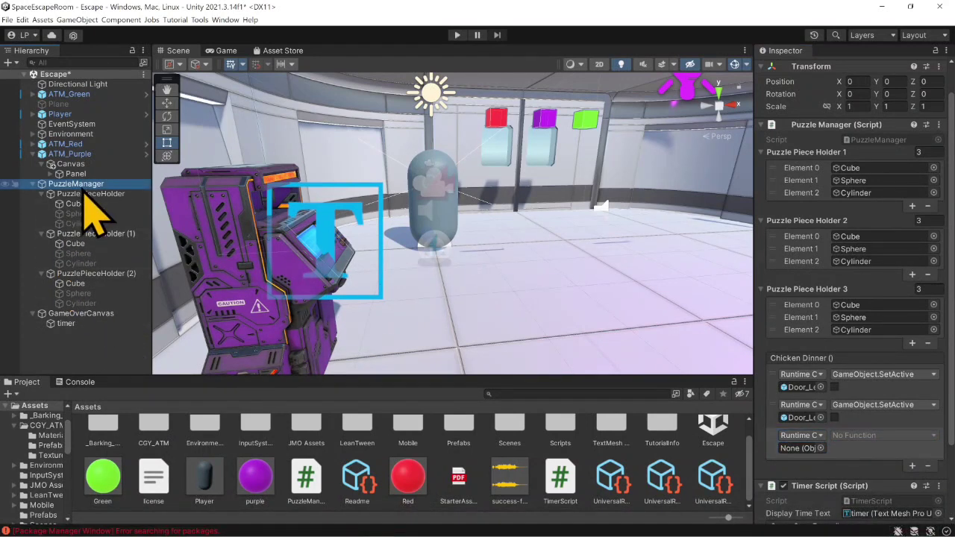
right_click(90, 188)
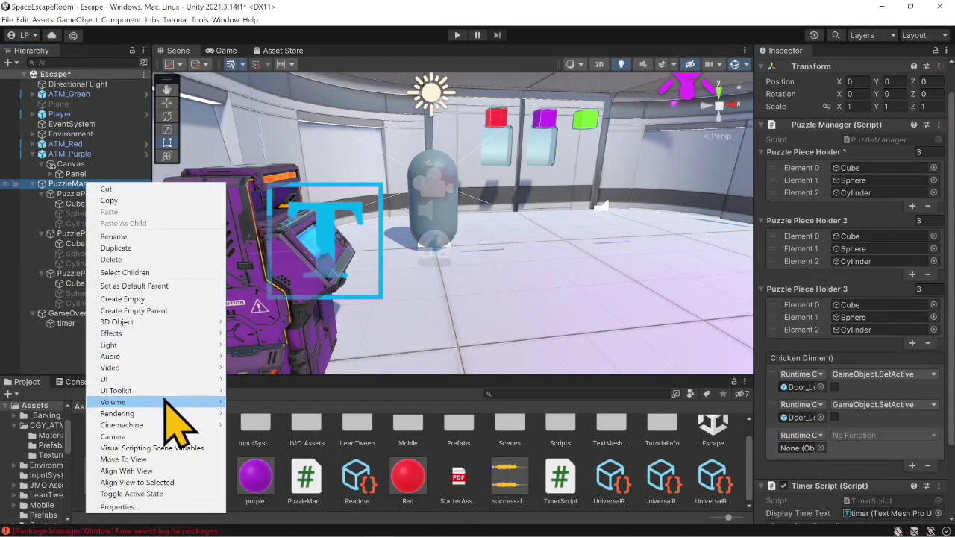
mouse_move(212, 356)
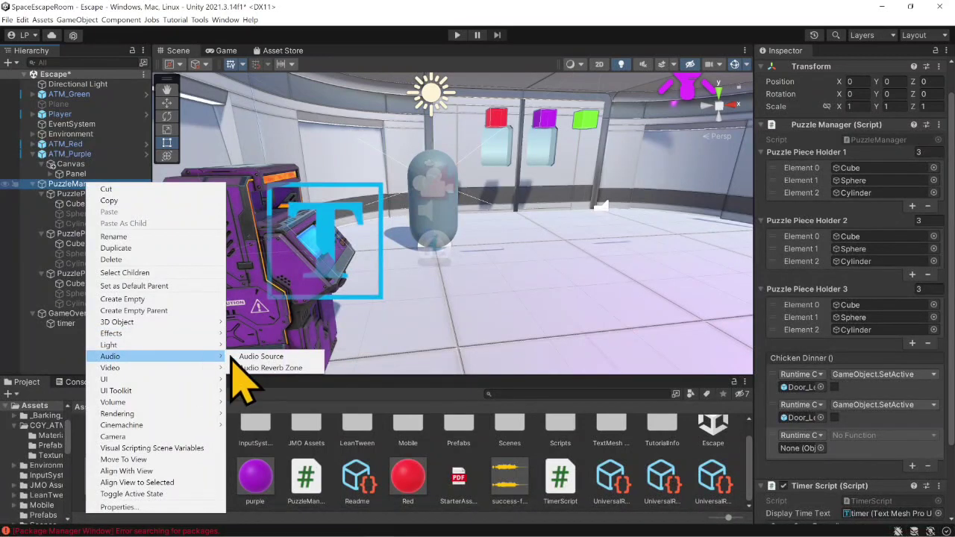
left_click(258, 358)
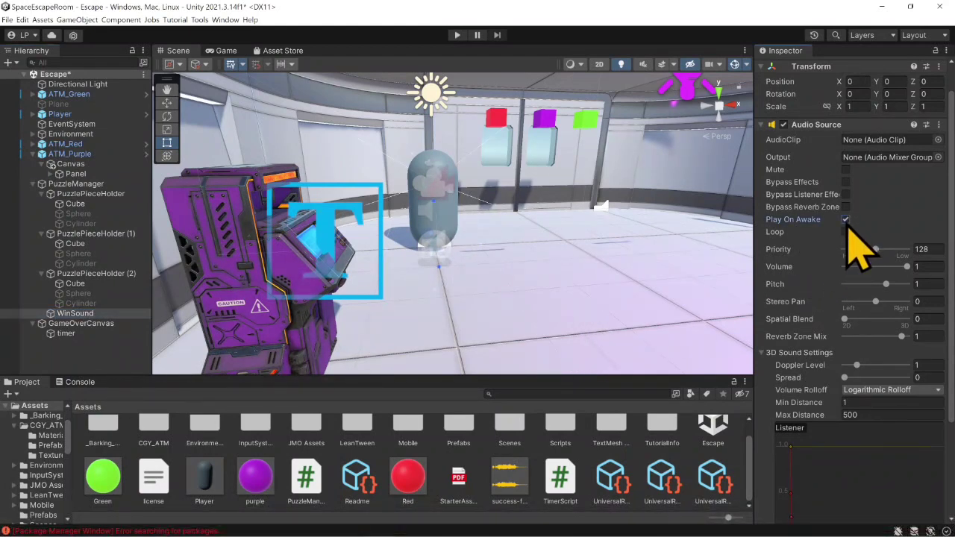
left_click_drag(507, 507, 876, 146)
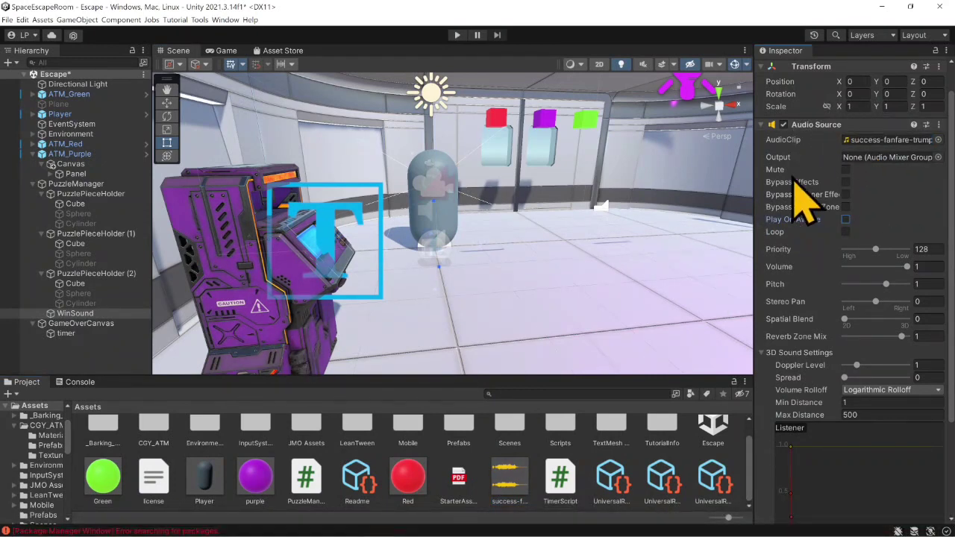
- Link WinSound to the empty Chicken Dinner event entry with the AudioSource.Play function, and save the scene
left_click(77, 185)
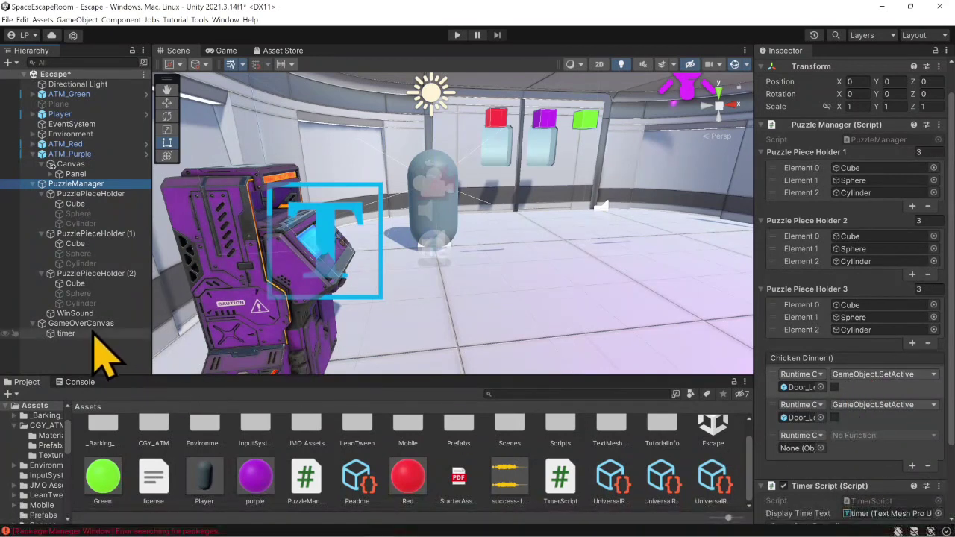
left_click_drag(78, 314, 802, 447)
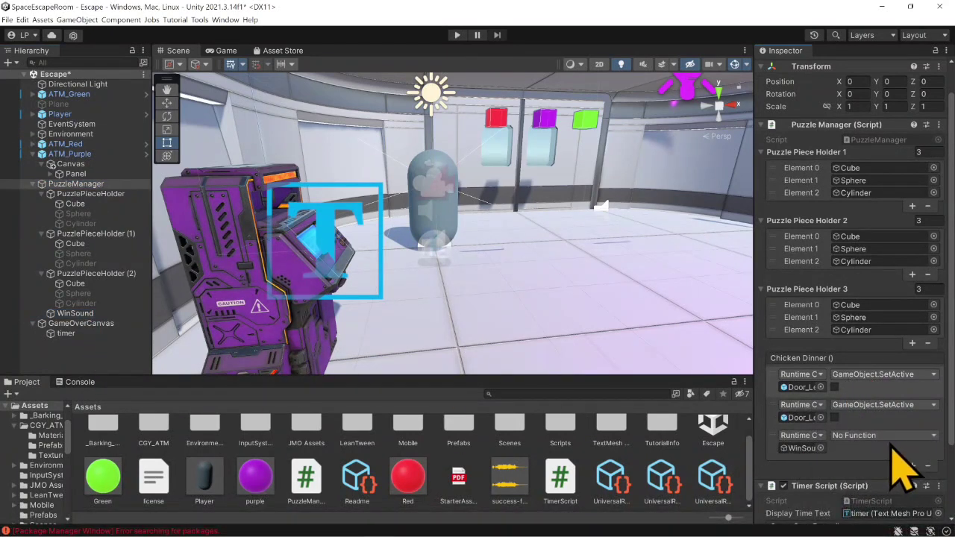
left_click(884, 435)
mouse_move(889, 486)
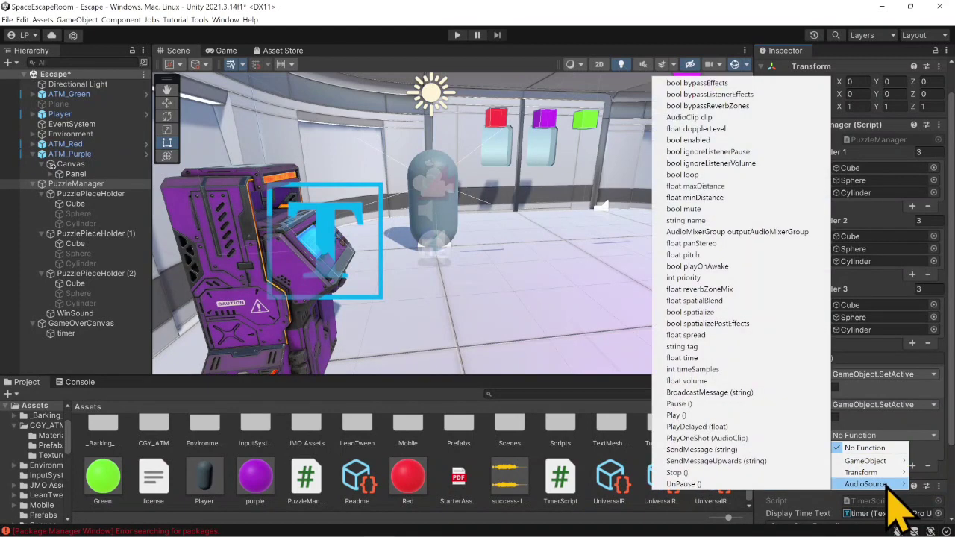
left_click(701, 415)
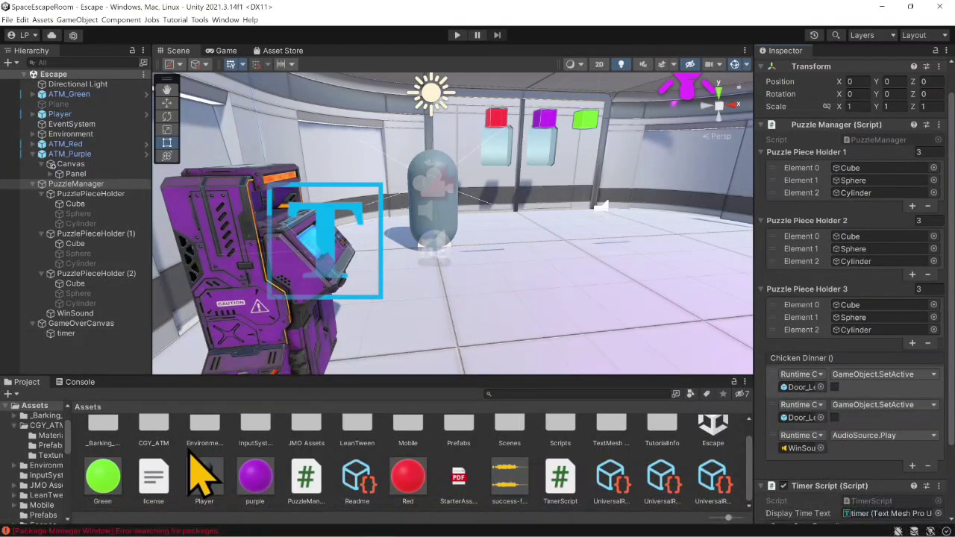
- Open the Cartoon FX Remaster folder inside JMO Assets
double_click(306, 427)
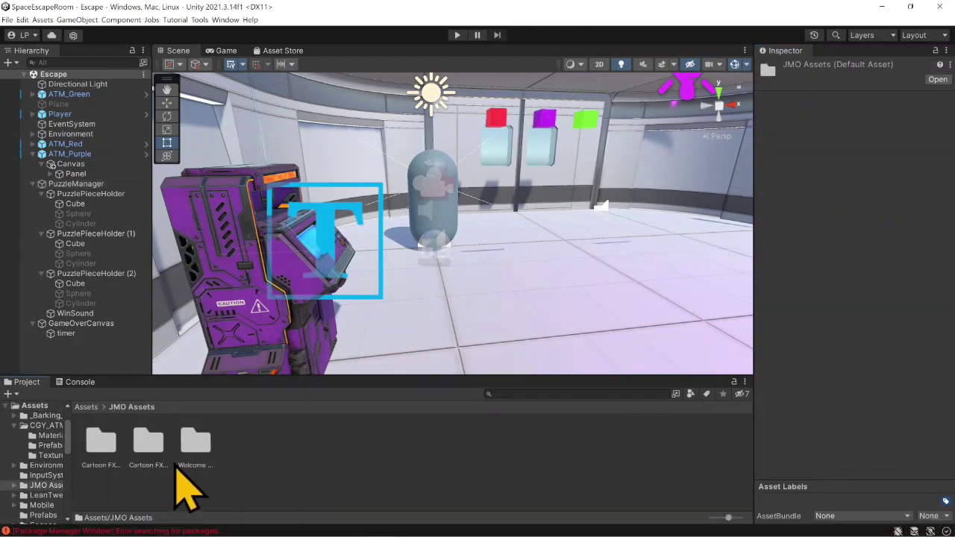
left_click(153, 451)
double_click(149, 443)
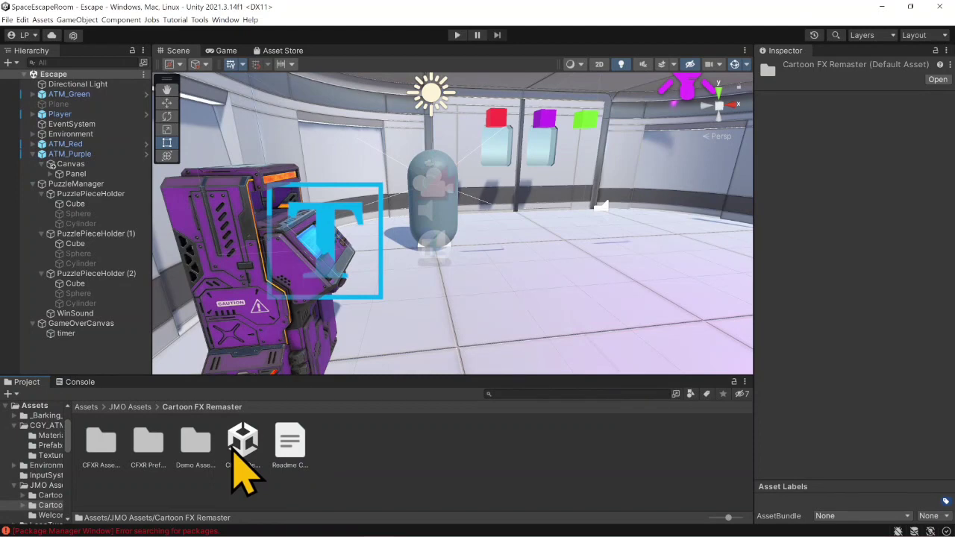
- Clear the package manager errors from the console
left_click(80, 381)
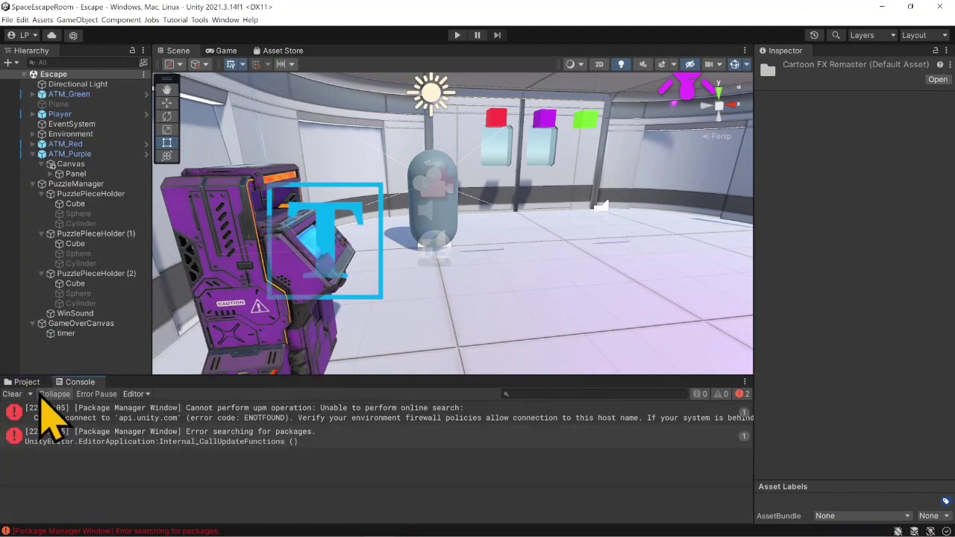
left_click(12, 393)
- Switch to Firefox and open the Cartoon FX FREE page of the JMO Unity Assets site
left_click(317, 530)
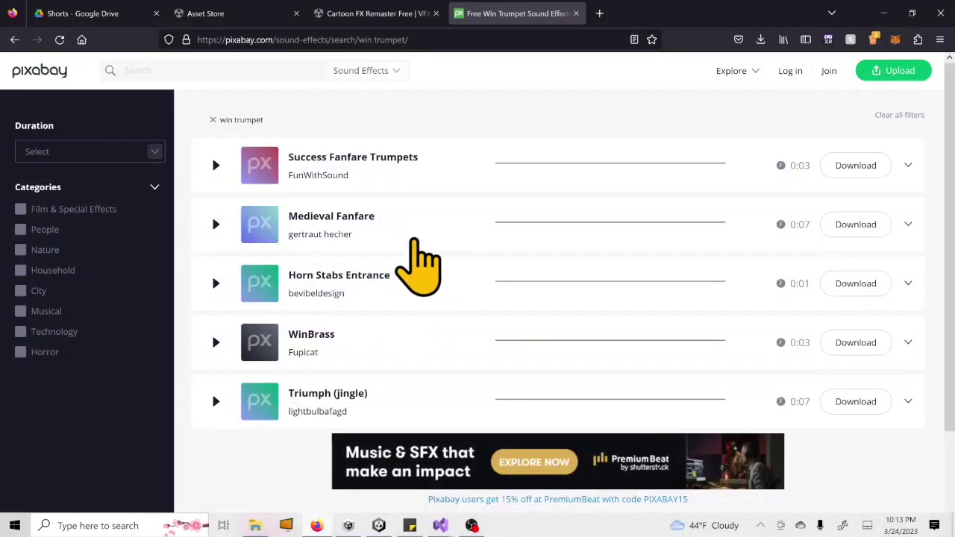
left_click(566, 34)
type("jmo")
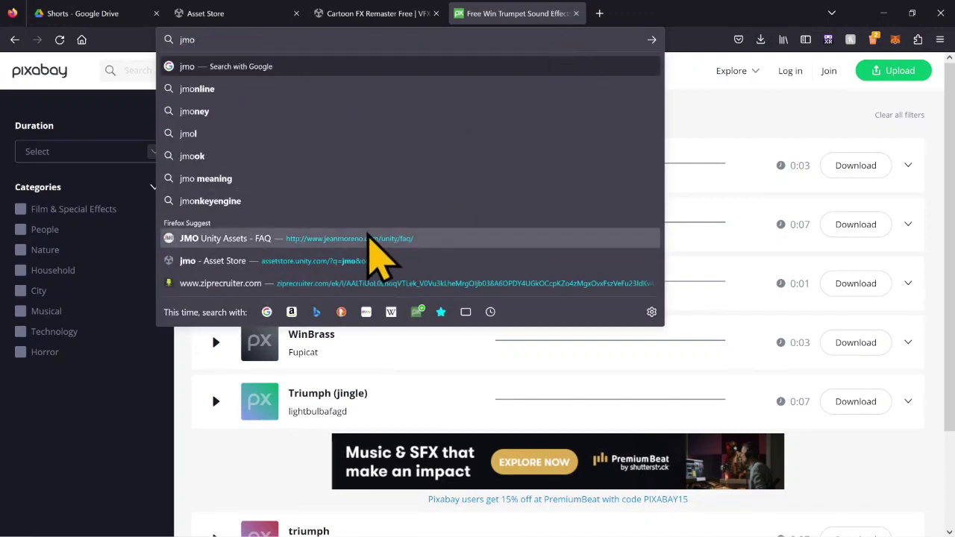
left_click(365, 239)
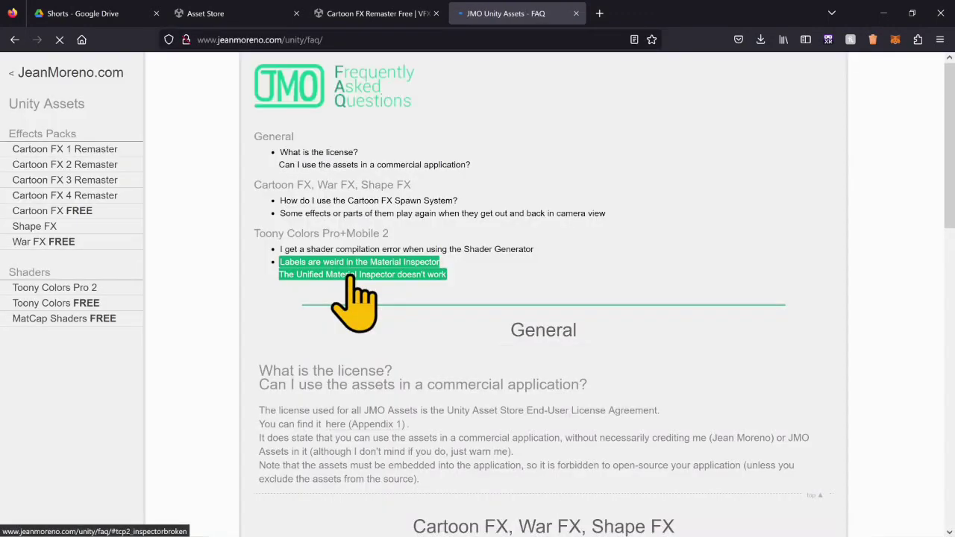
left_click(83, 217)
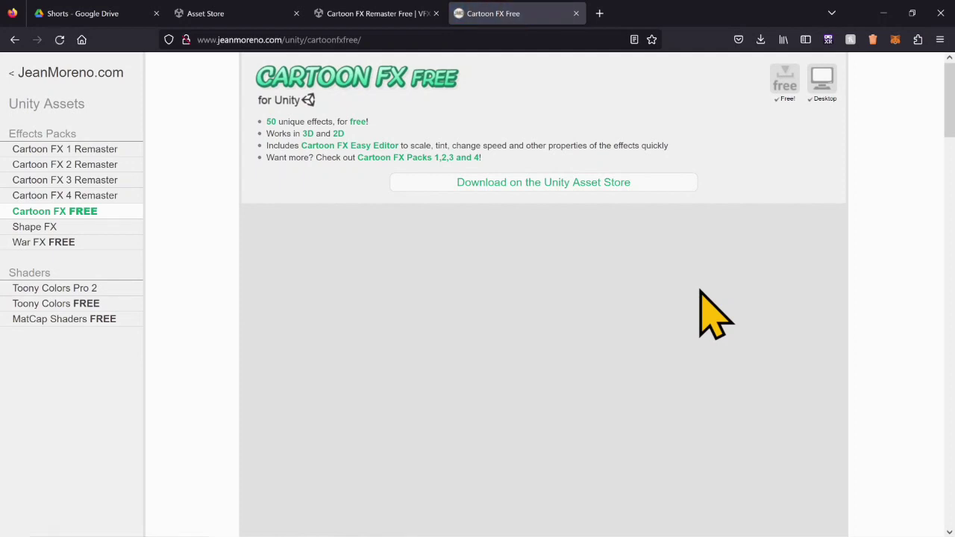
- Preview the first effects in the Cartoon FX FREE demo, spawning CFX2_BatsCloud, CFX2_Big_Splash and CFX2_Blood on the ground
scroll(640, 331, "down", 1)
left_click(743, 181)
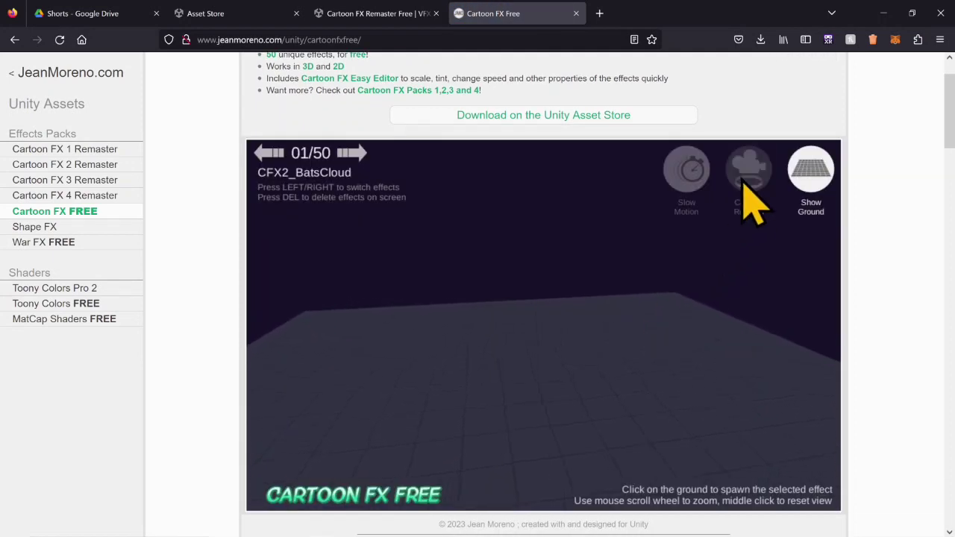
left_click(480, 362)
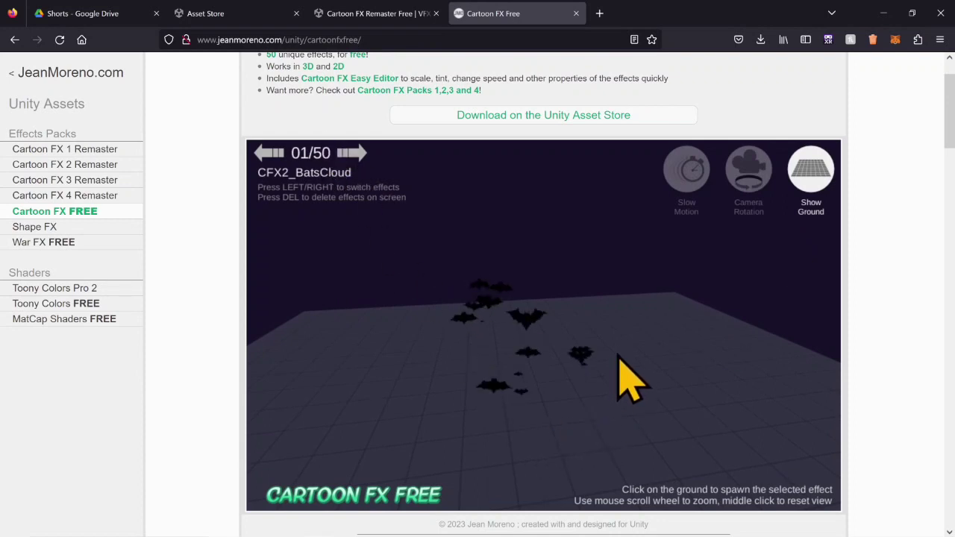
left_click(360, 155)
left_click(510, 367)
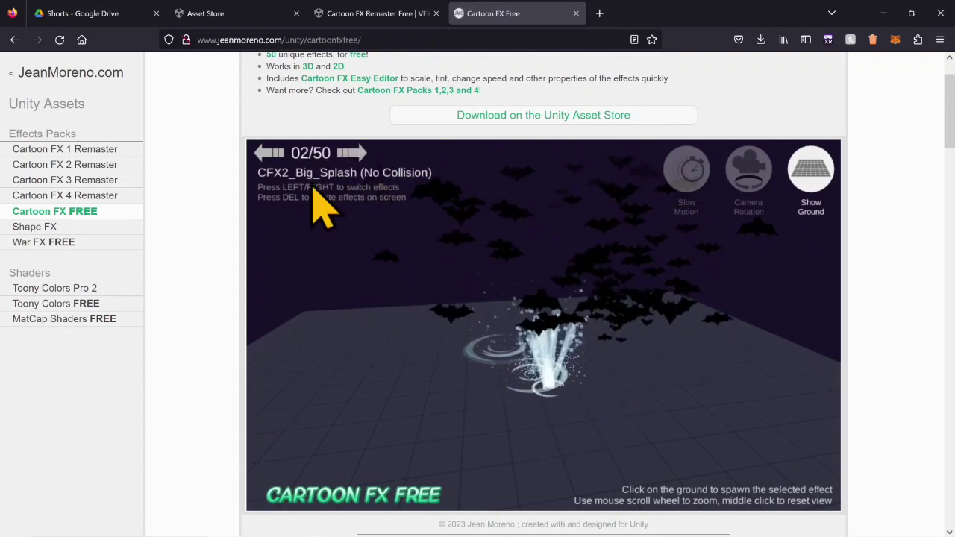
left_click(361, 155)
left_click(545, 365)
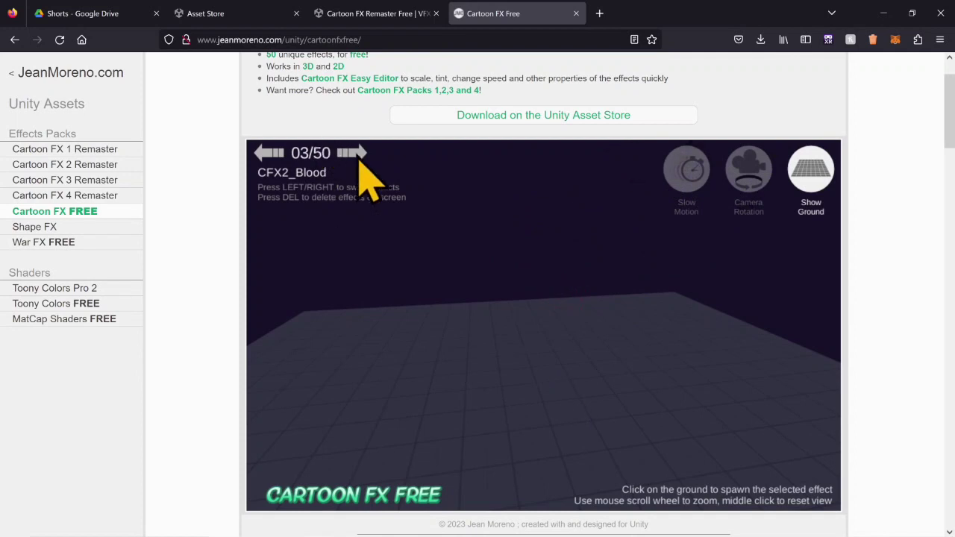
key("Right")
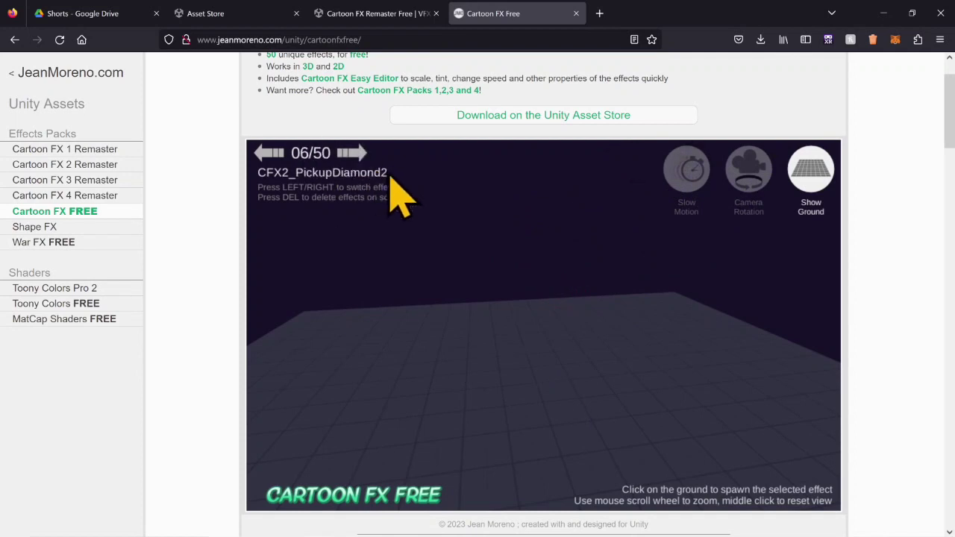
- Preview the CFX2_PickupDiamond2 and CFX2_PickupHeart effects by spawning each three times on the demo ground
left_click(357, 156)
left_click(272, 153)
left_click(517, 358)
left_click(540, 379)
left_click(562, 392)
left_click(355, 151)
left_click(462, 341)
left_click(530, 373)
left_click(586, 389)
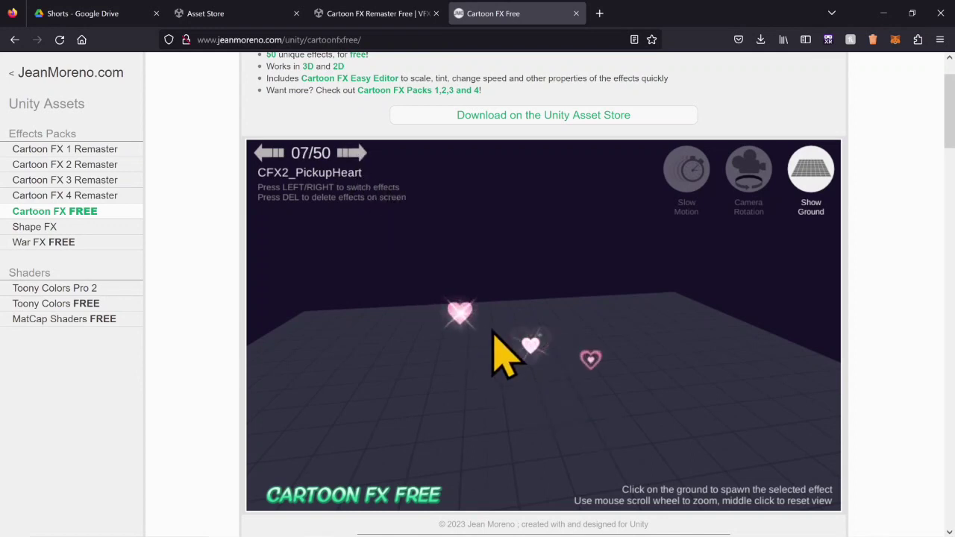
- Preview the CFX2_PickupSmiley2 and CFX2_PickupStar effects by spawning each several times on the demo ground
left_click(348, 152)
left_click(565, 350)
left_click(607, 372)
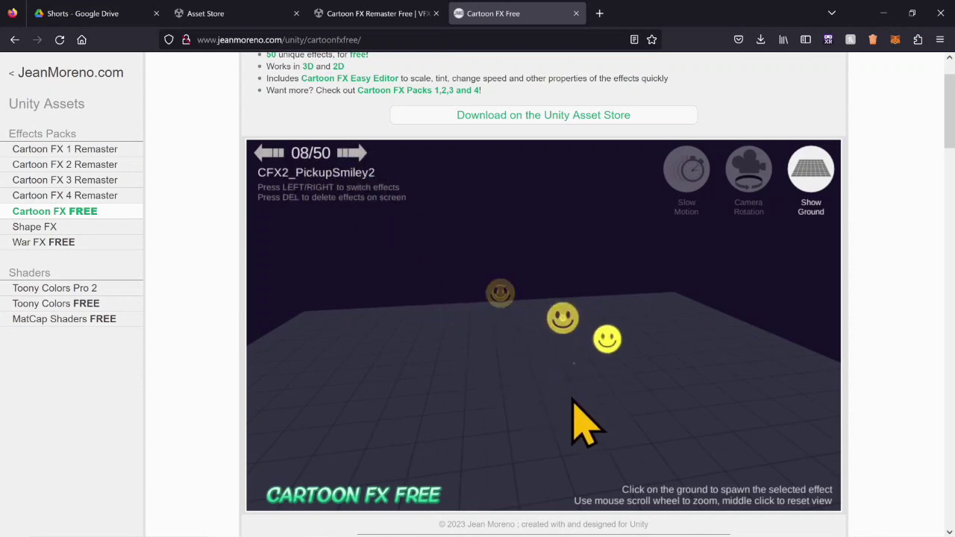
left_click(572, 401)
left_click(357, 152)
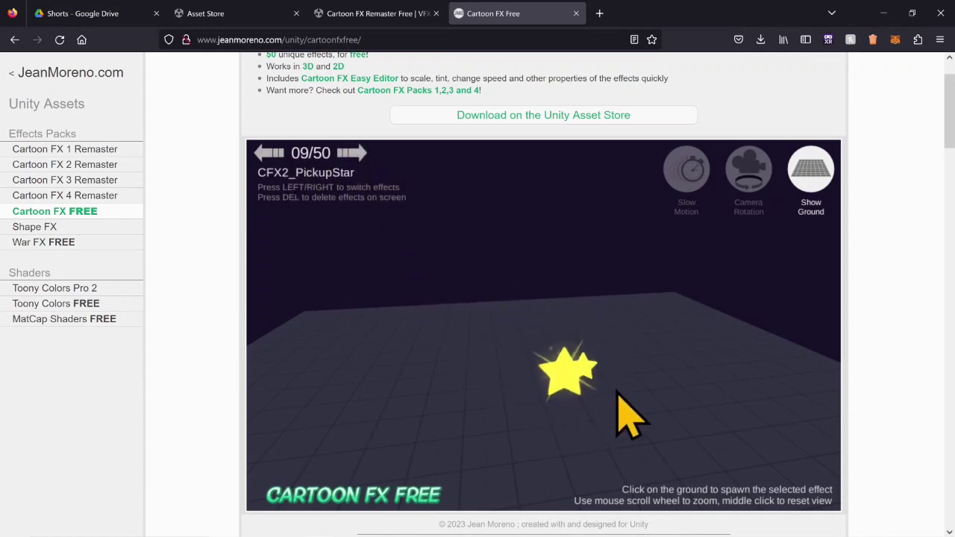
left_click(535, 318)
left_click(483, 358)
- Preview the CFX2_RockHit, CFX2_SparksHit_B Sphere, CFX2_WWExplosion_C and CFX2_Wandering_Spirits effects on the demo ground
left_click(354, 152)
left_click(498, 382)
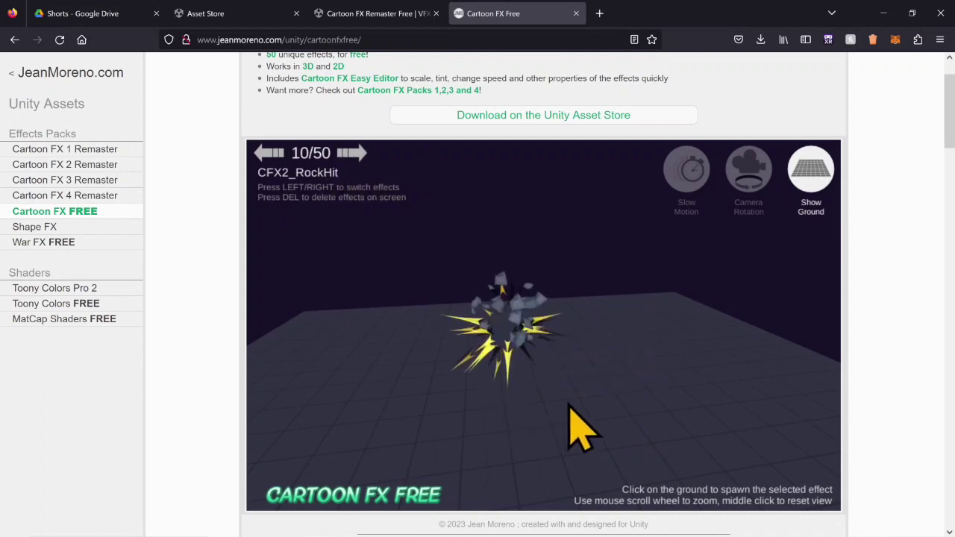
left_click(572, 405)
left_click(353, 153)
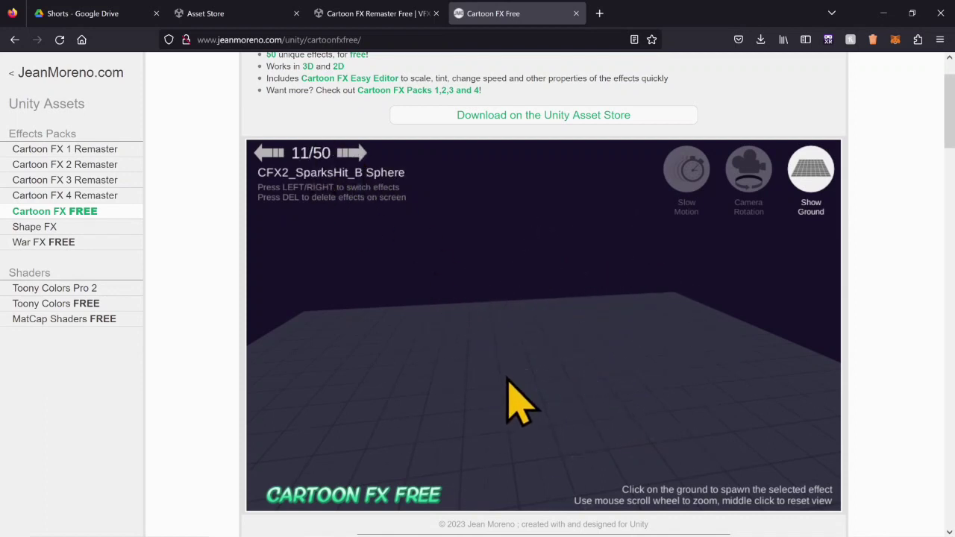
left_click(625, 407)
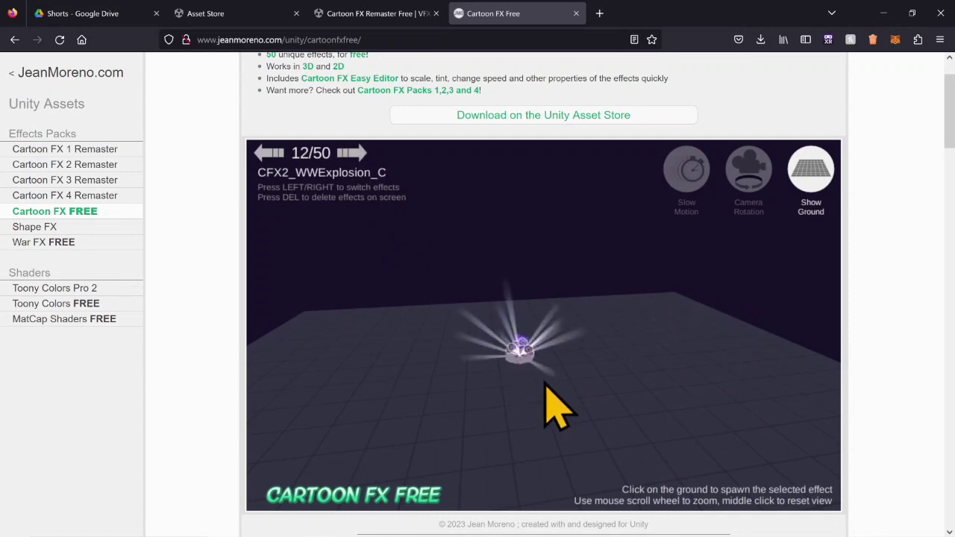
left_click(352, 152)
left_click(503, 401)
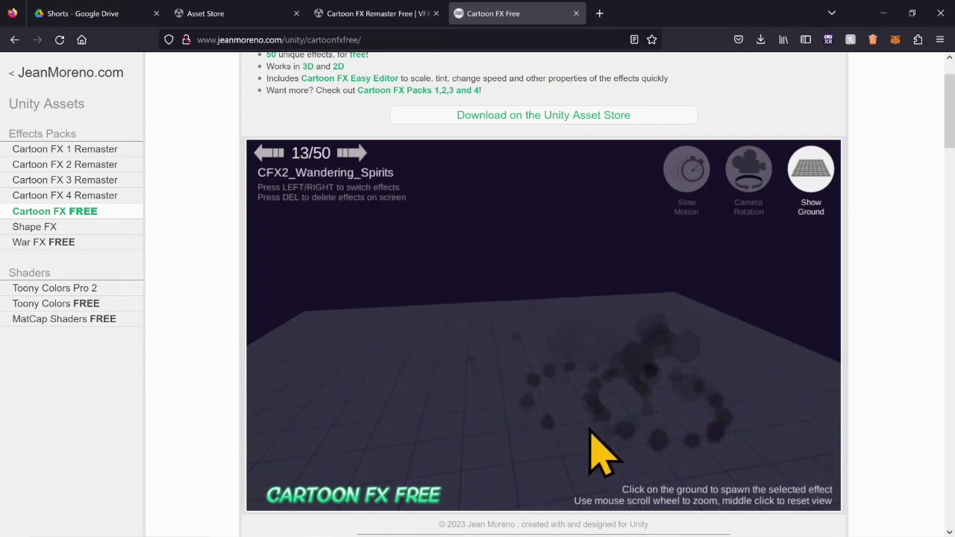
- Preview the effects from CFX3_DarkMagicAura_A to CFX3_Fire_Shield, spawning each on the demo ground
left_click(352, 153)
left_click(559, 394)
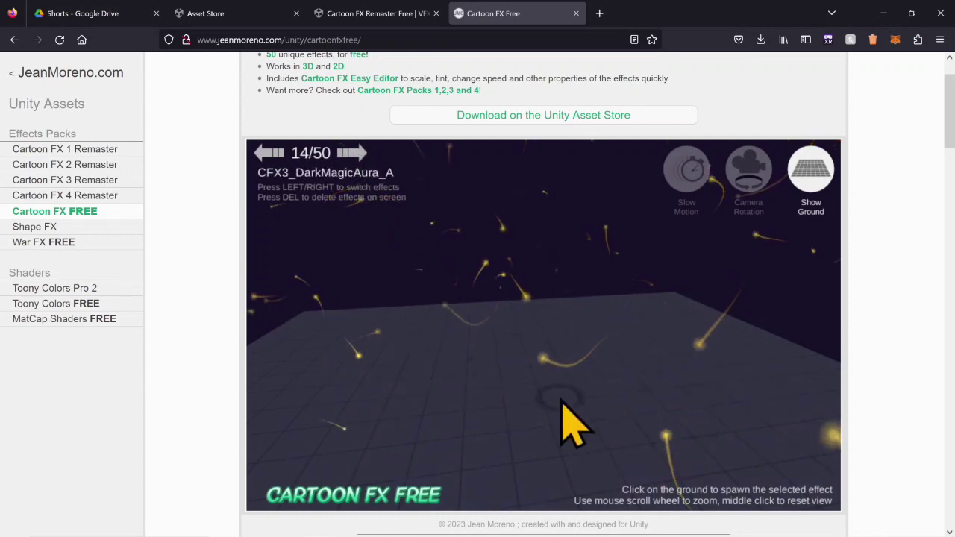
left_click(352, 153)
left_click(526, 370)
left_click(351, 153)
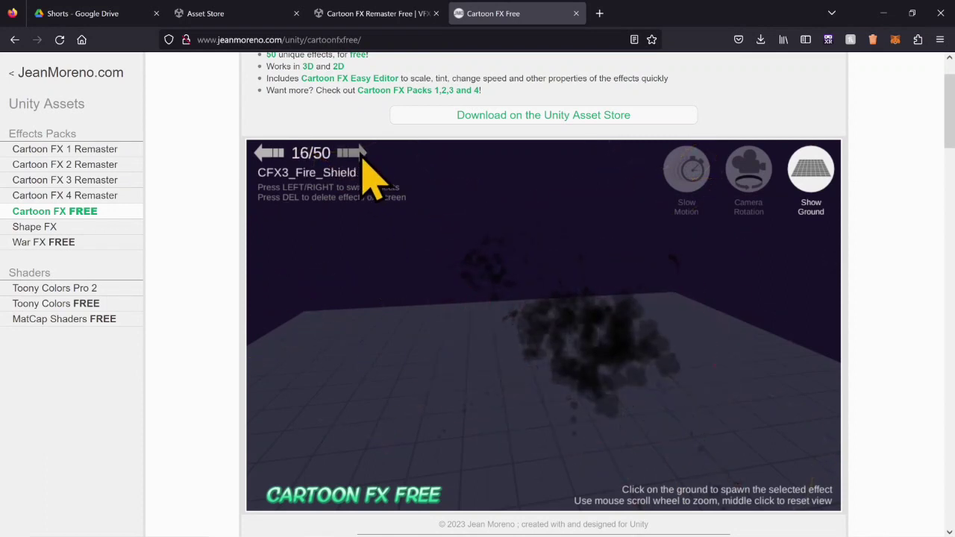
left_click(560, 403)
left_click(481, 380)
- Preview the CFX3_Flying_Ember_Upward, CFX3_Hit_Electric_A_Ground and CFX3_Hit_Electric_C_Air effects on the demo ground
left_click(359, 156)
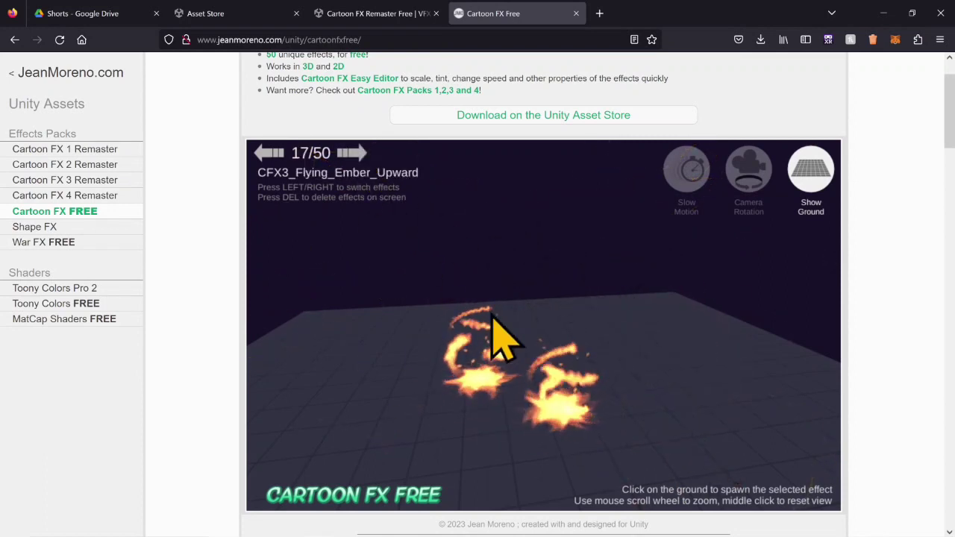
left_click(585, 429)
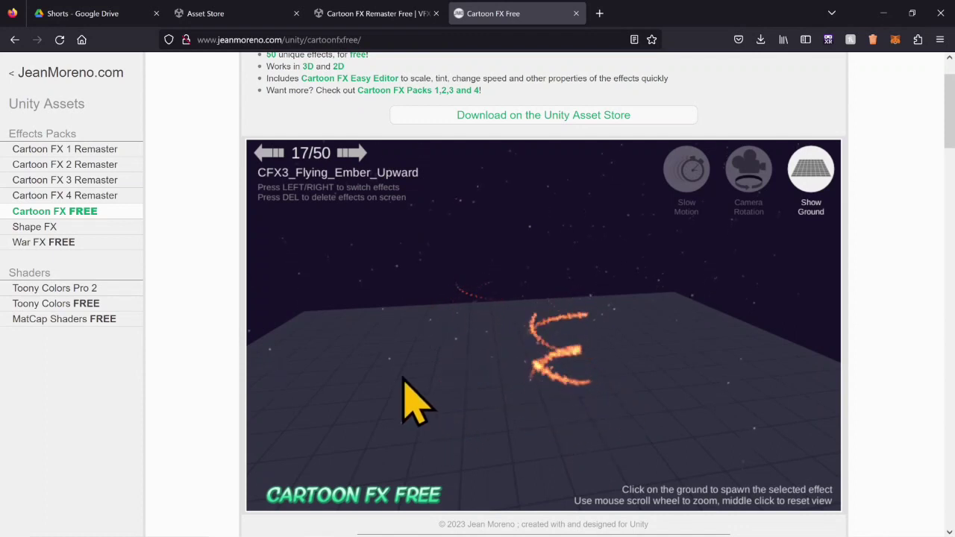
left_click(351, 153)
left_click(561, 420)
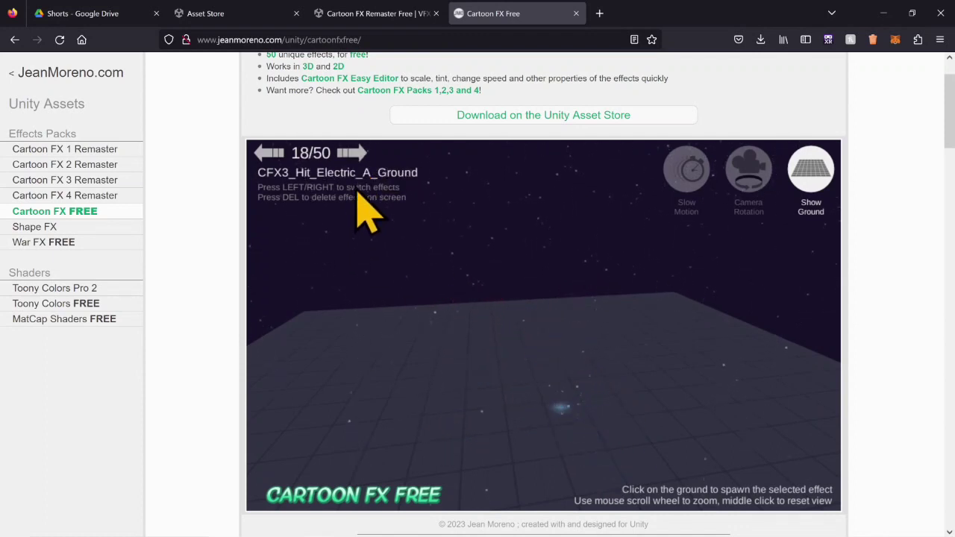
left_click(352, 153)
left_click(502, 317)
left_click(574, 409)
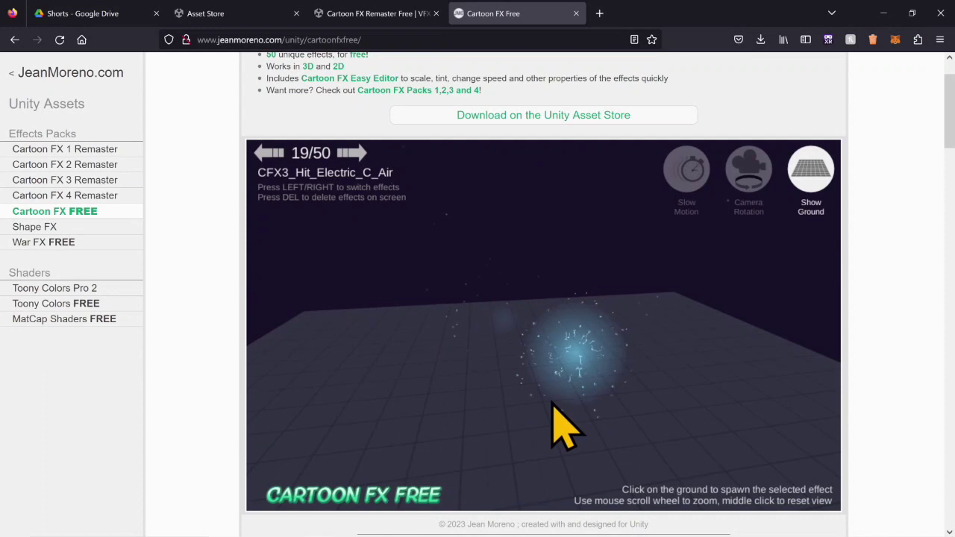
- Continue through the demo effects up to CFX3_MagicAura_B_Runic and spawn several runic auras across the ground
left_click(345, 153)
left_click(438, 379)
left_click(526, 392)
left_click(512, 345)
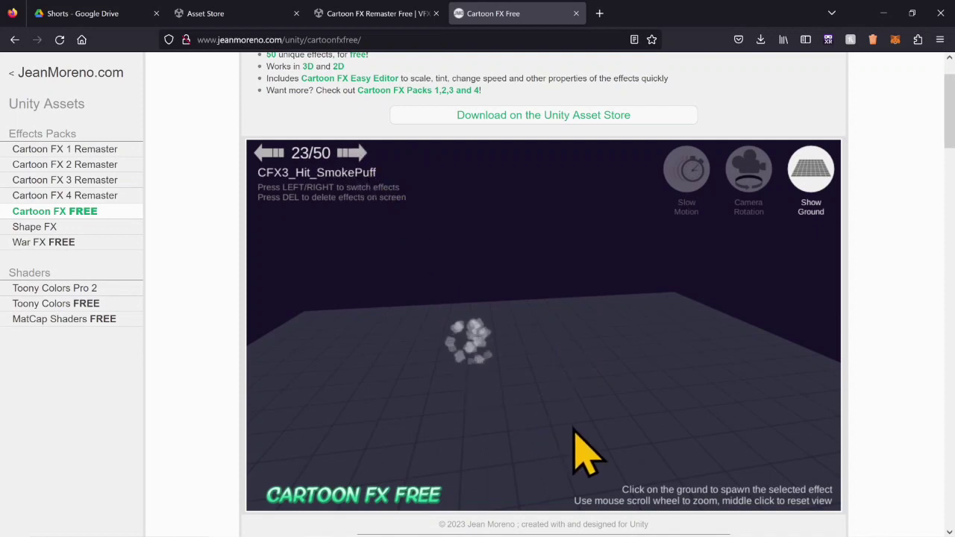
left_click(482, 320)
left_click(426, 403)
left_click(453, 430)
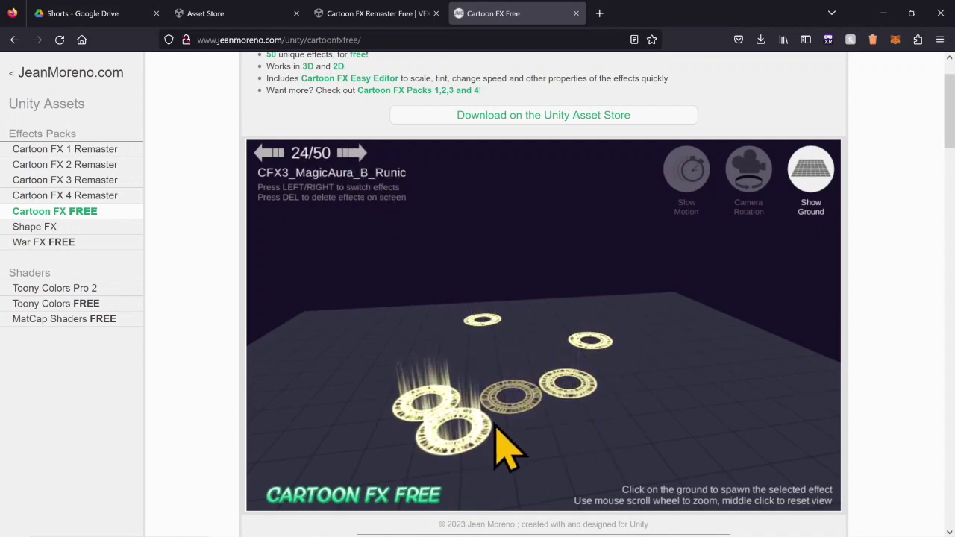
- Preview the CFX3_ResurrectionLight_Circle and CFX3_Skull_Explosion effects on the demo ground
left_click(351, 153)
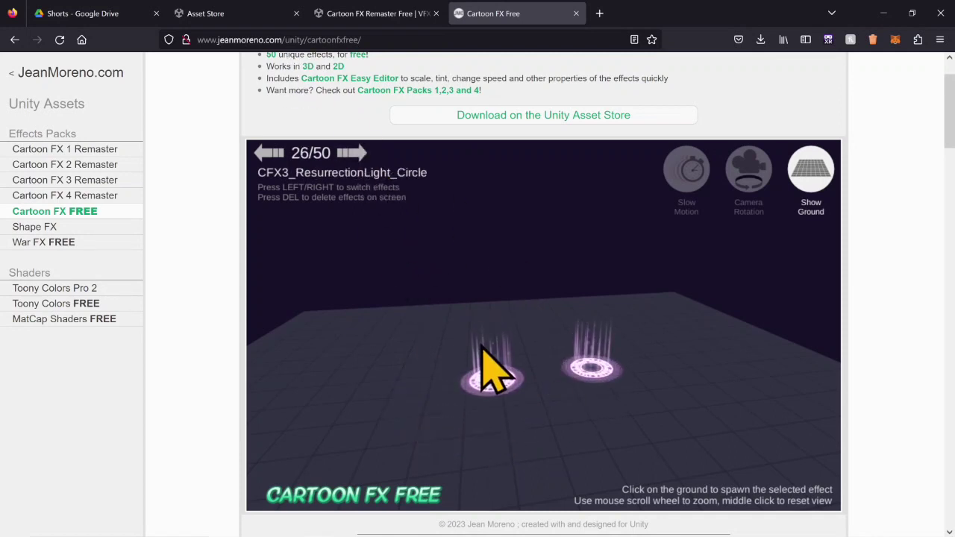
left_click(482, 346)
left_click(573, 395)
left_click(359, 153)
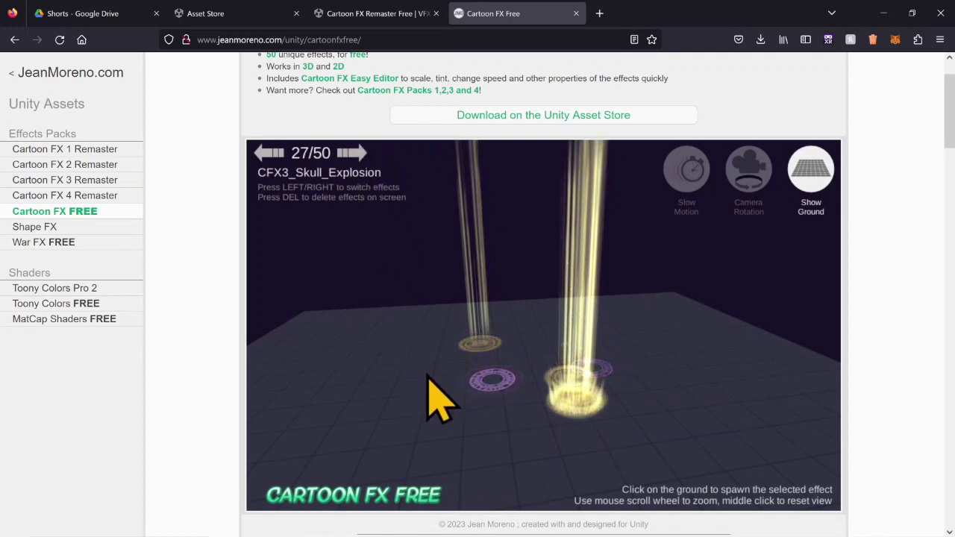
left_click(428, 376)
- Preview the CFX3_Snow_Dense, CFX3_Vortex_Ground and CFX4 Aura Bubble C effects in the demo
left_click(353, 153)
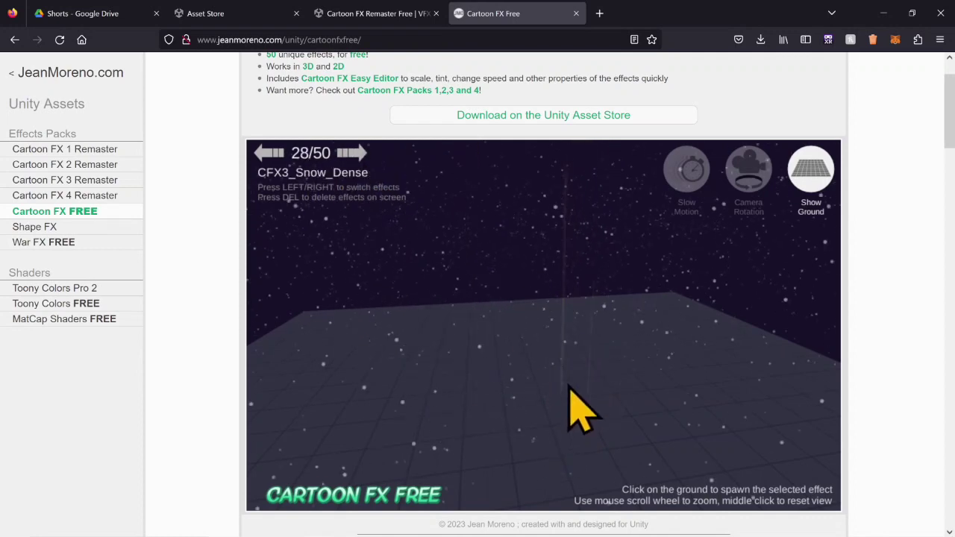
left_click(352, 153)
left_click(473, 339)
left_click(541, 403)
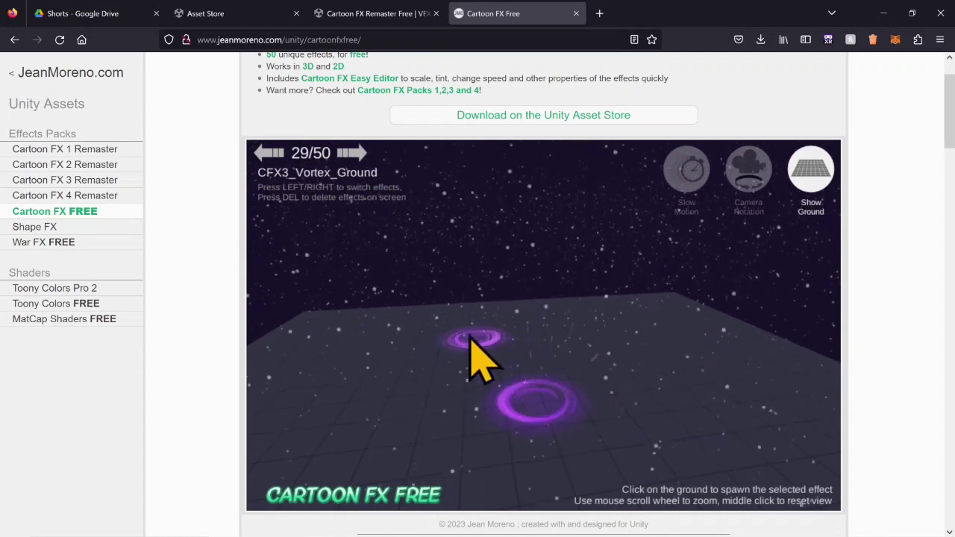
left_click(356, 154)
left_click(611, 426)
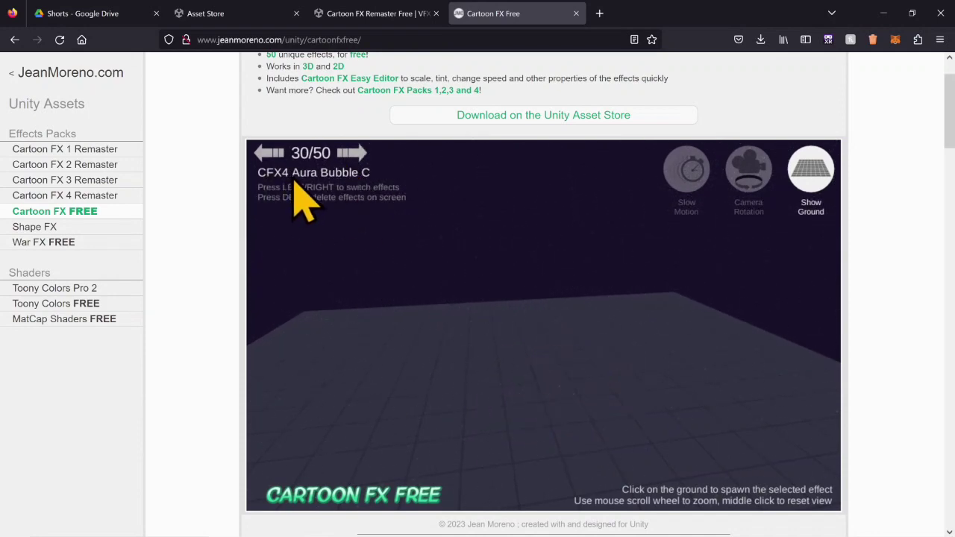
- Switch back to Unity and search the project assets for "aurabubble"
left_click(882, 12)
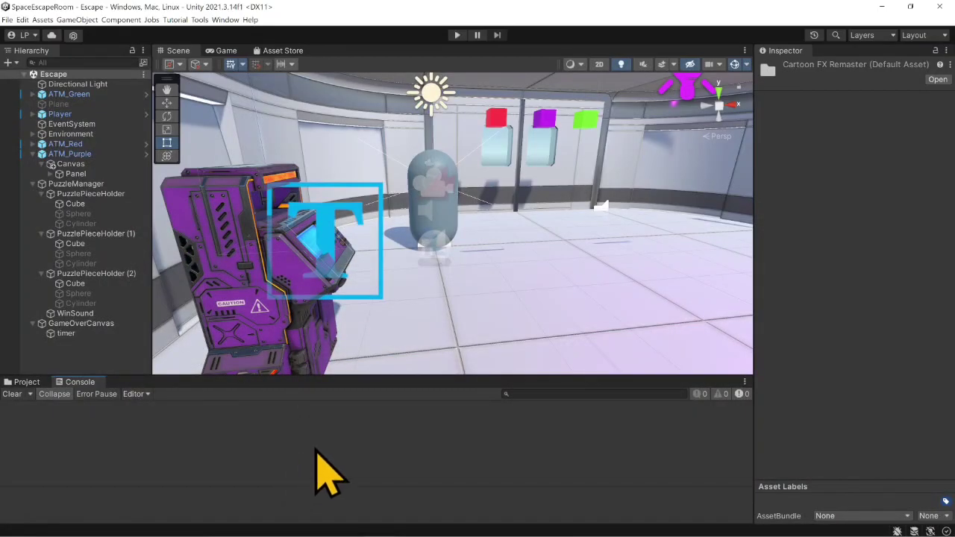
left_click(29, 382)
left_click(607, 394)
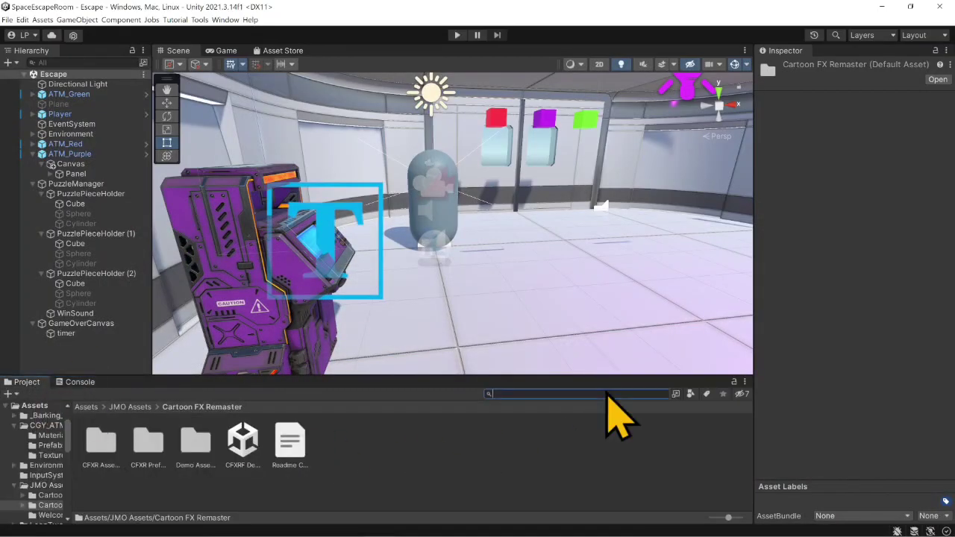
type("aura")
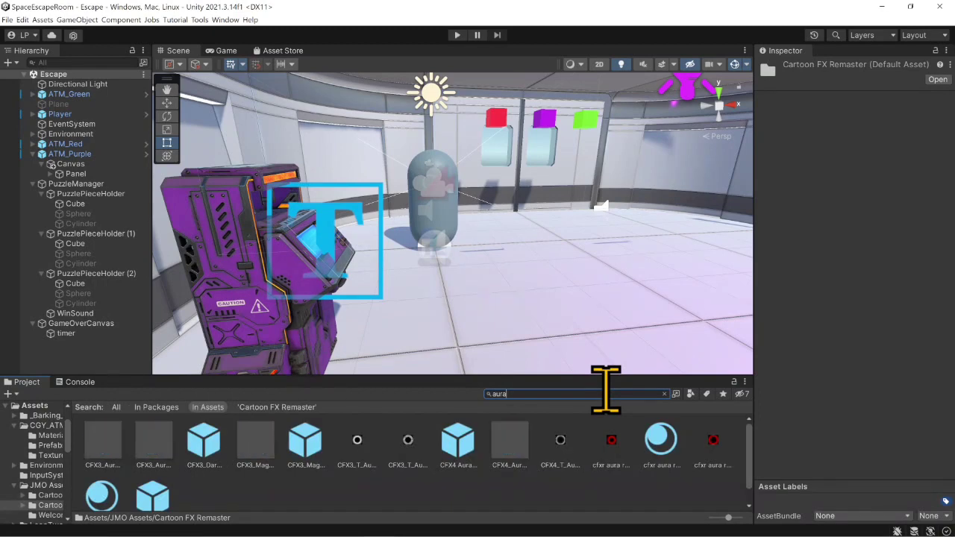
type("bubble")
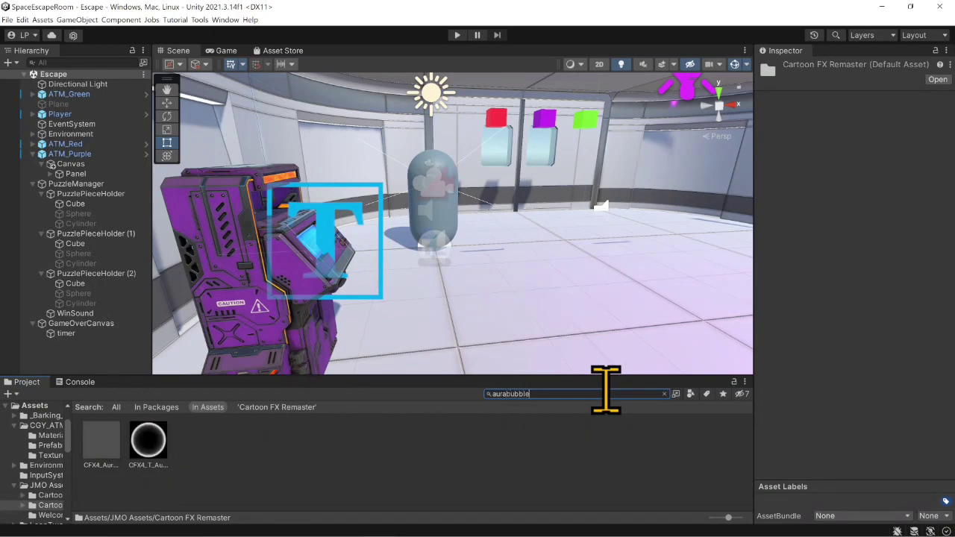
- Add a new empty entry to the PuzzleManager's Chicken Dinner event list
left_click(77, 183)
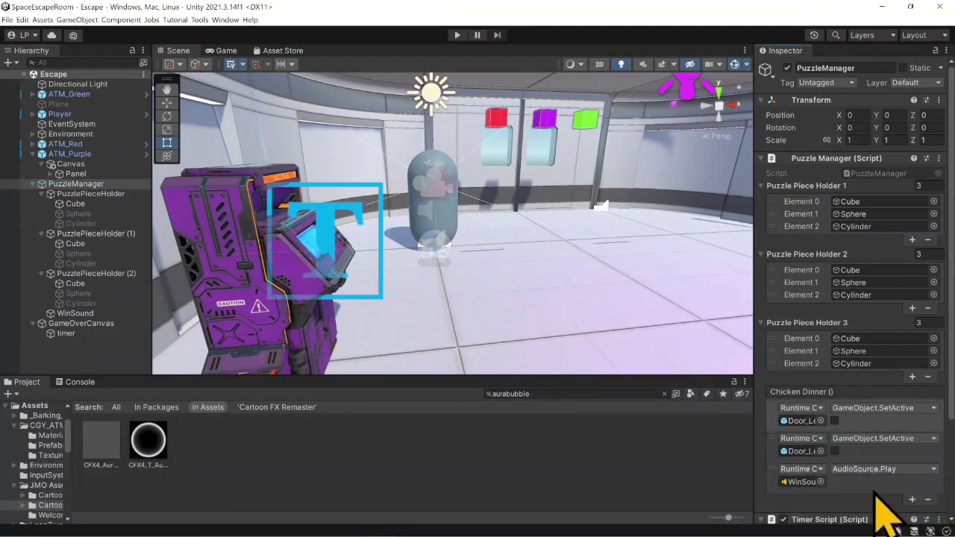
left_click(912, 499)
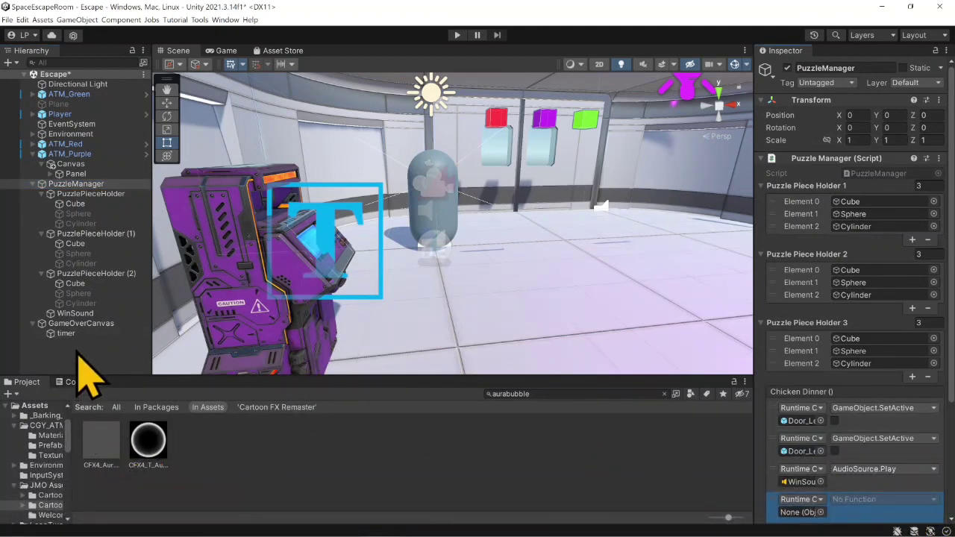
- Inspect the CFX4_AuraBubble ADD material and CFX4_T_AuraBubble texture, and clear the asset search
left_click(99, 441)
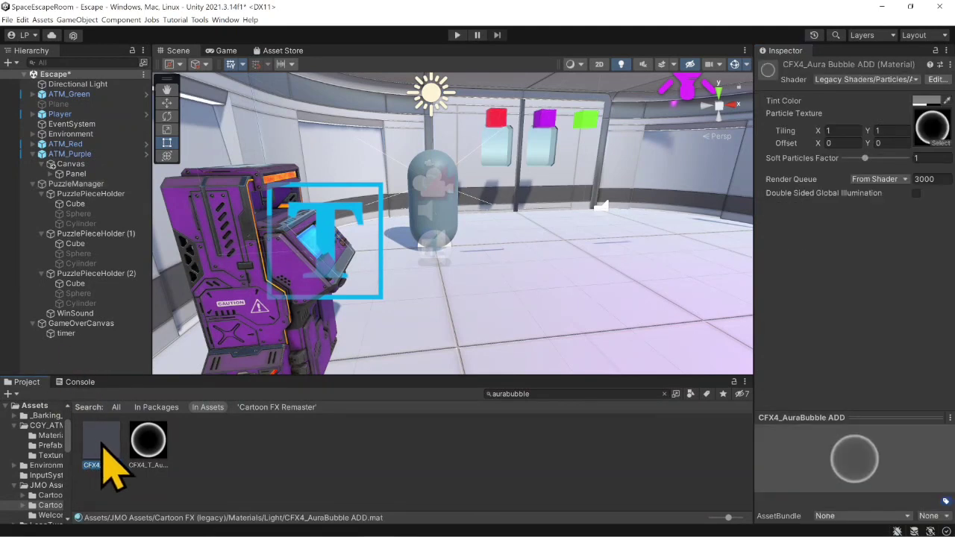
left_click(142, 444)
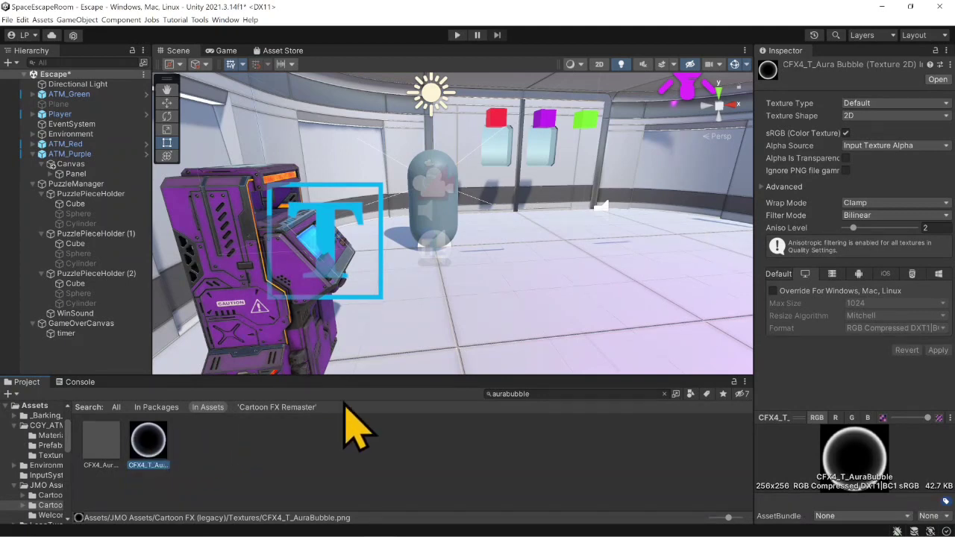
left_click(663, 393)
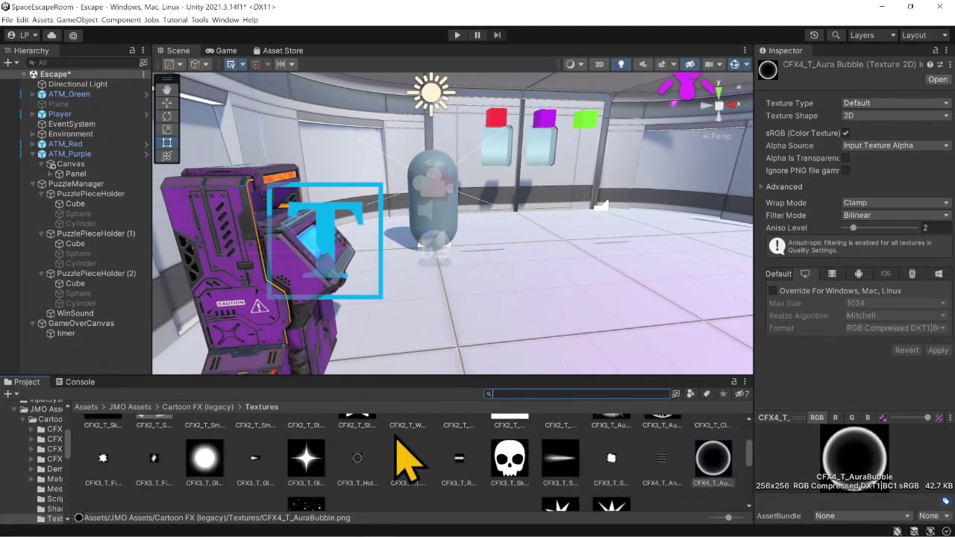
- Open the CFXR Prefabs folder inside JMO Assets > Cartoon FX Remaster
left_click(130, 406)
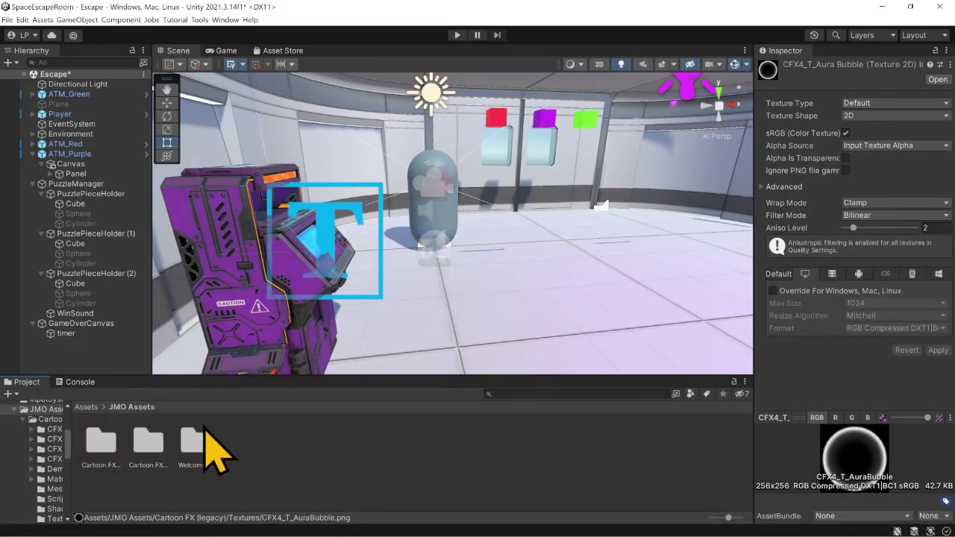
left_click(145, 446)
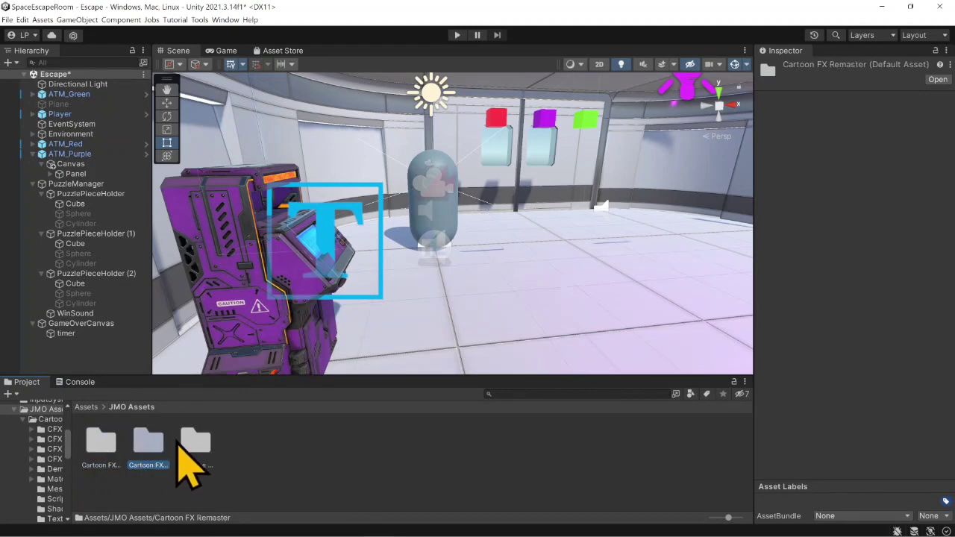
left_click(183, 446)
left_click(152, 441)
double_click(152, 442)
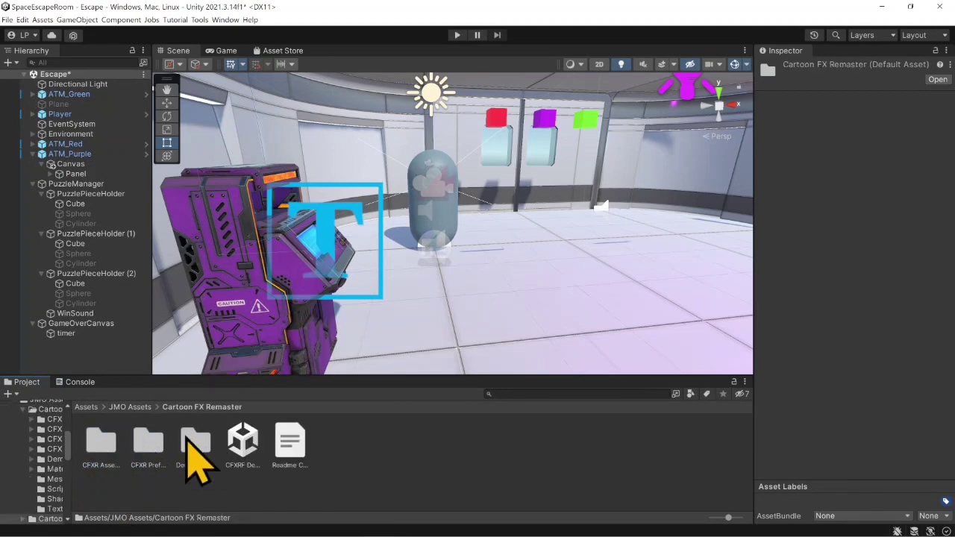
left_click(148, 446)
double_click(148, 447)
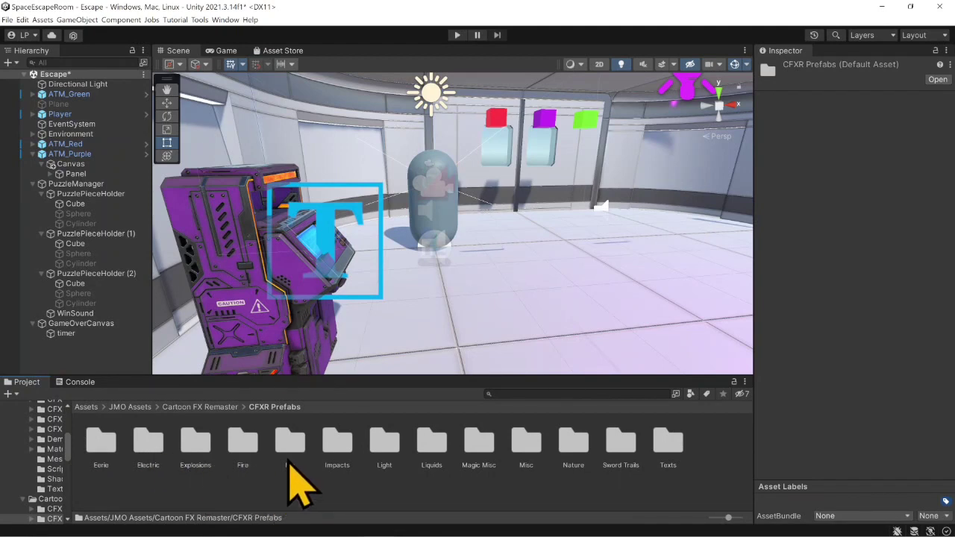
- Look through the Impacts prefabs, inspecting CFXR Hit D 3D (Yellow), and open the Light prefabs folder
double_click(337, 448)
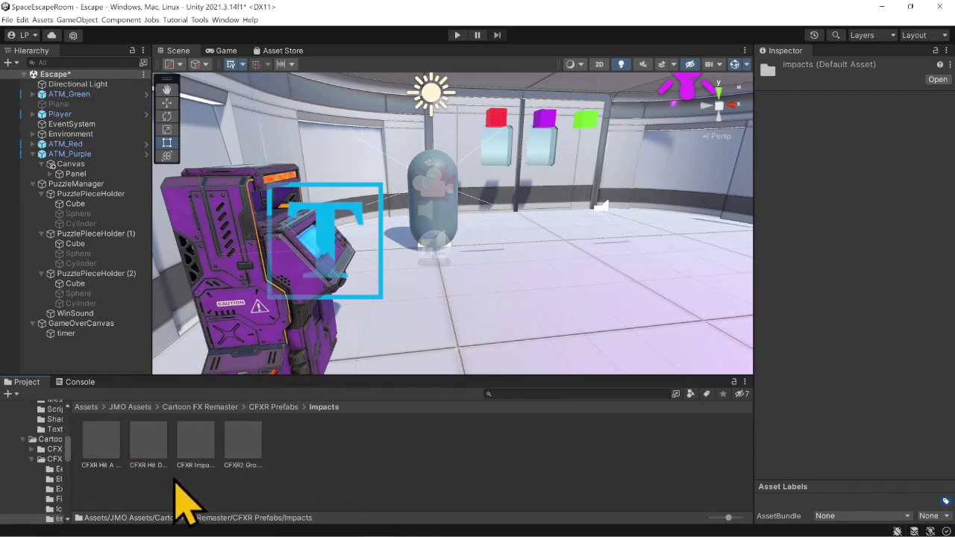
left_click(142, 447)
left_click(258, 410)
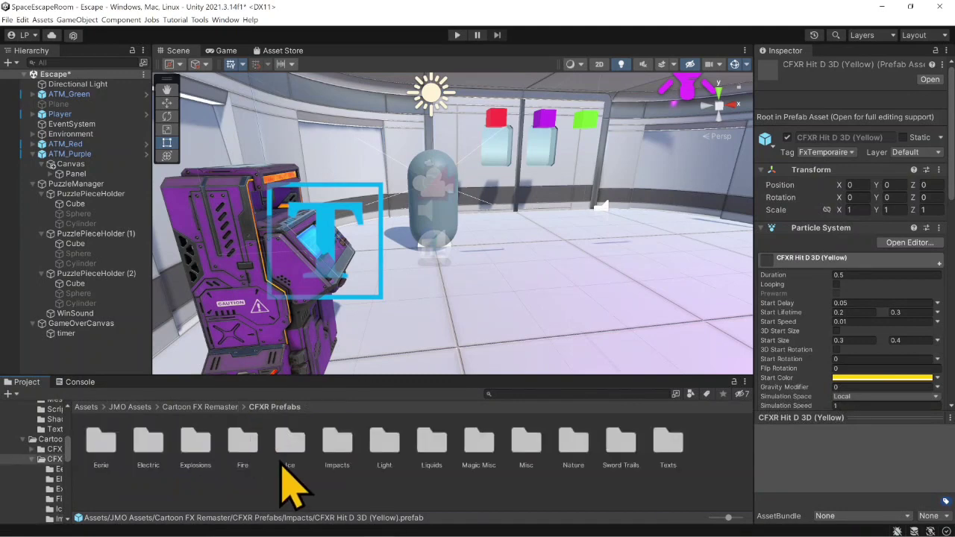
double_click(385, 448)
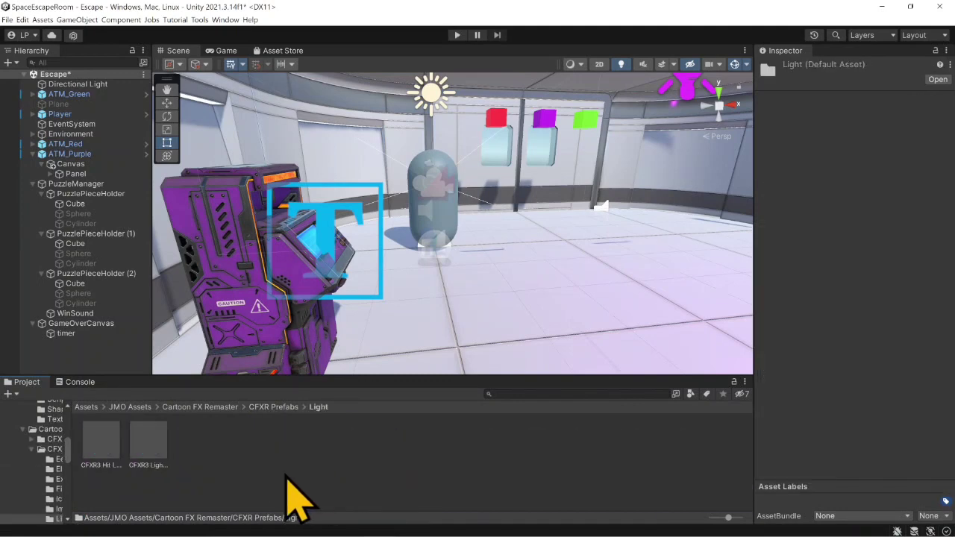
- Add the CFXR3 LightGlow A (Loop) prefab as a child of PuzzleManager and turn off its Play On Awake option
left_click(146, 447)
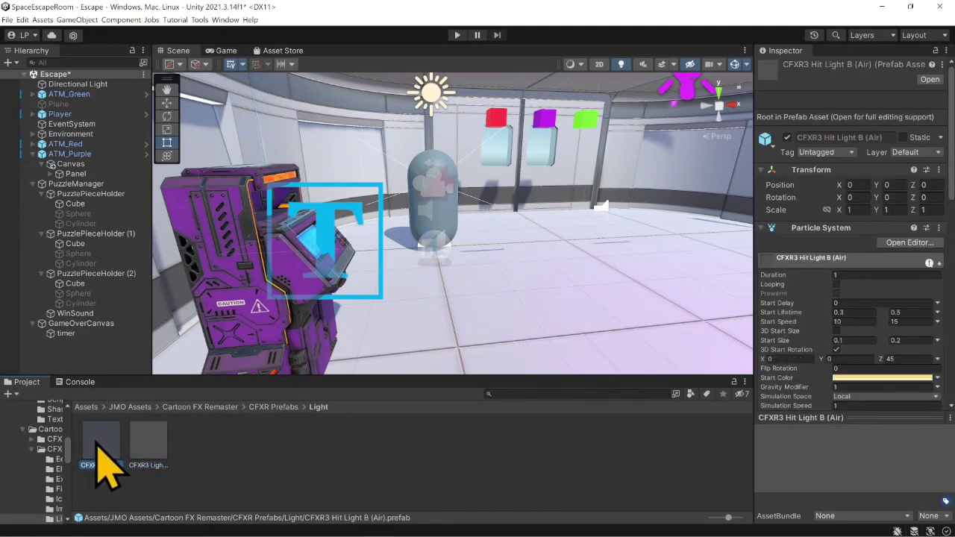
left_click(128, 462)
left_click(147, 442)
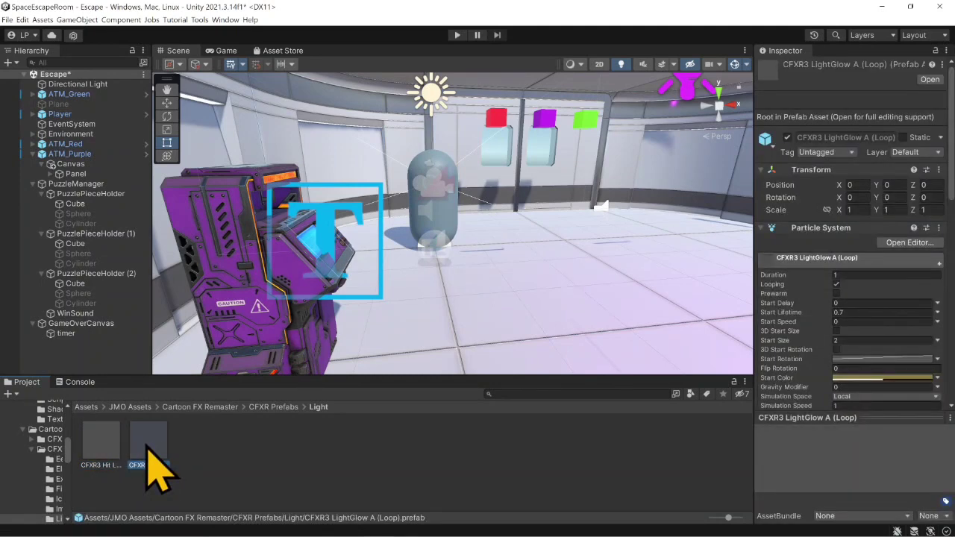
left_click_drag(147, 448, 96, 193)
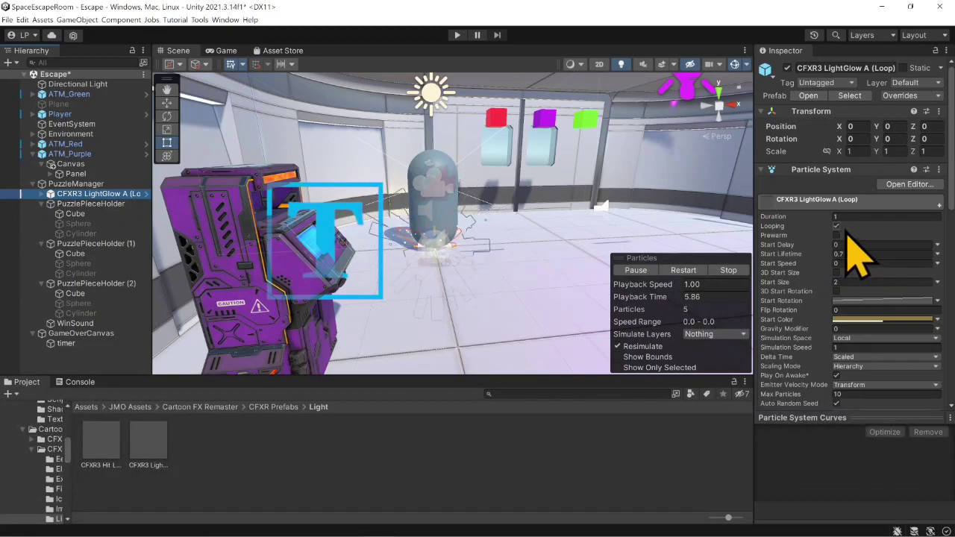
left_click(836, 375)
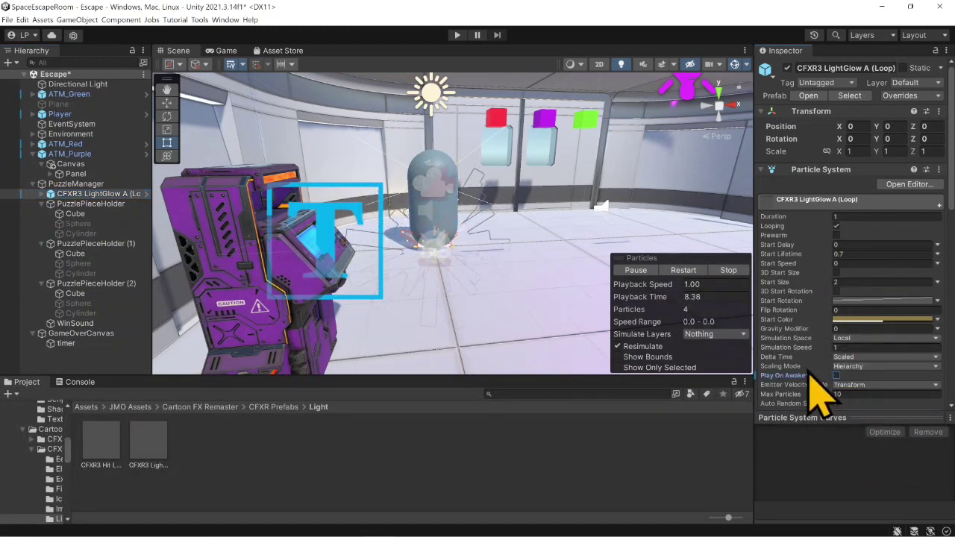
- Move the light glow effect up among the puzzle pieces, to about X 2.79, Y 2.73, Z 1.86, and stop its particle preview
left_click(90, 196)
left_click(166, 102)
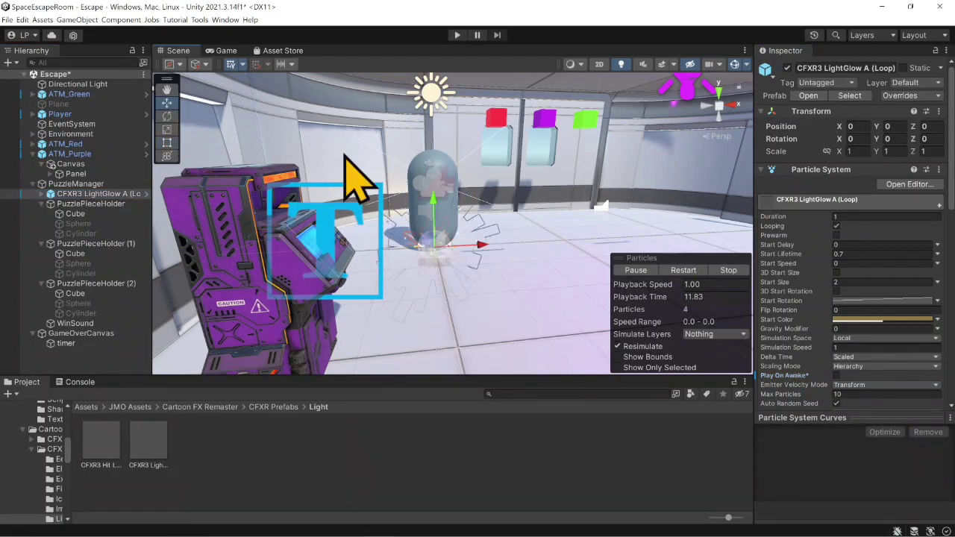
left_click_drag(476, 247, 568, 243)
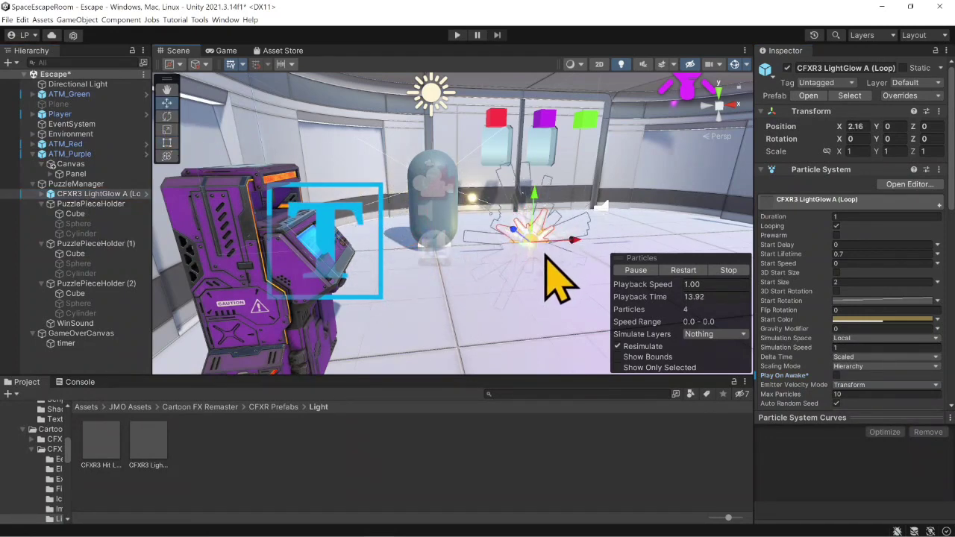
left_click_drag(513, 230, 486, 206)
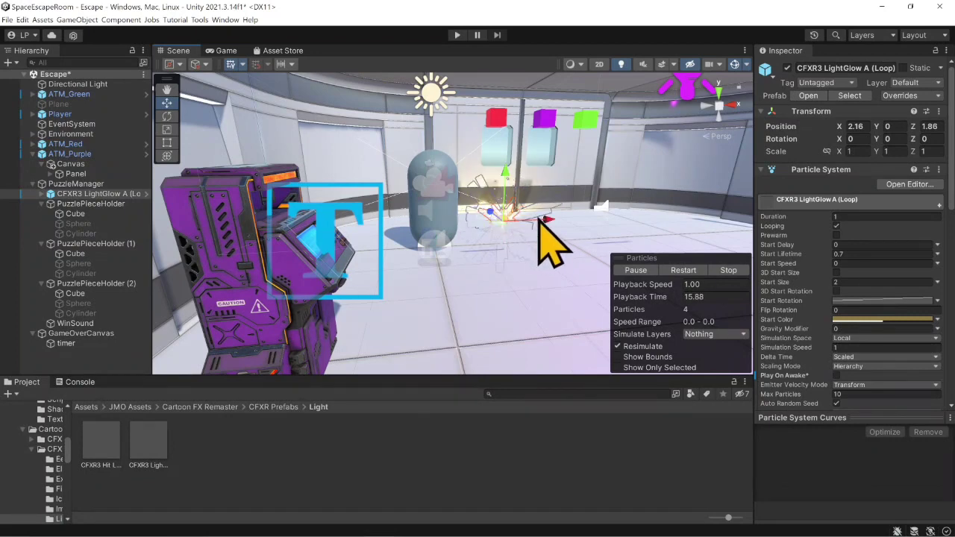
left_click_drag(539, 222, 562, 226)
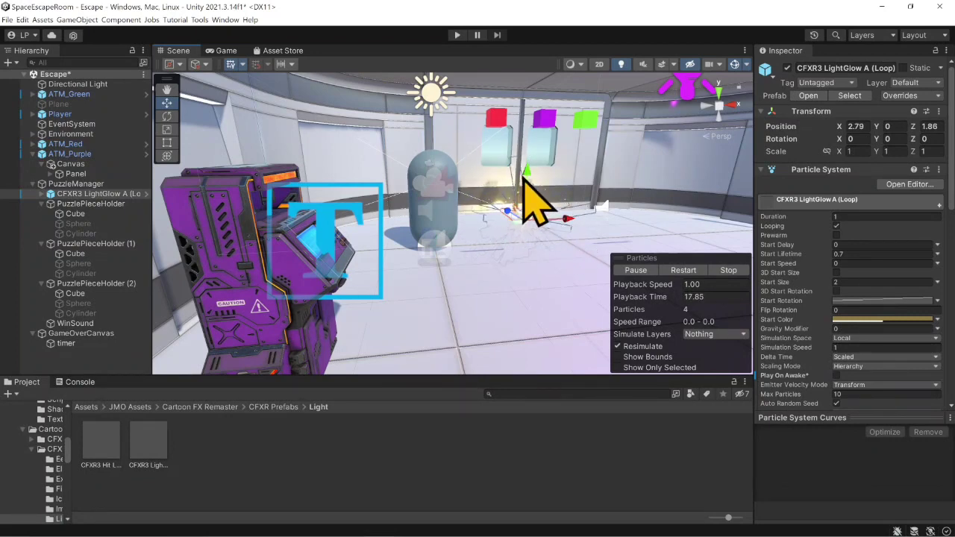
left_click_drag(524, 179, 532, 85)
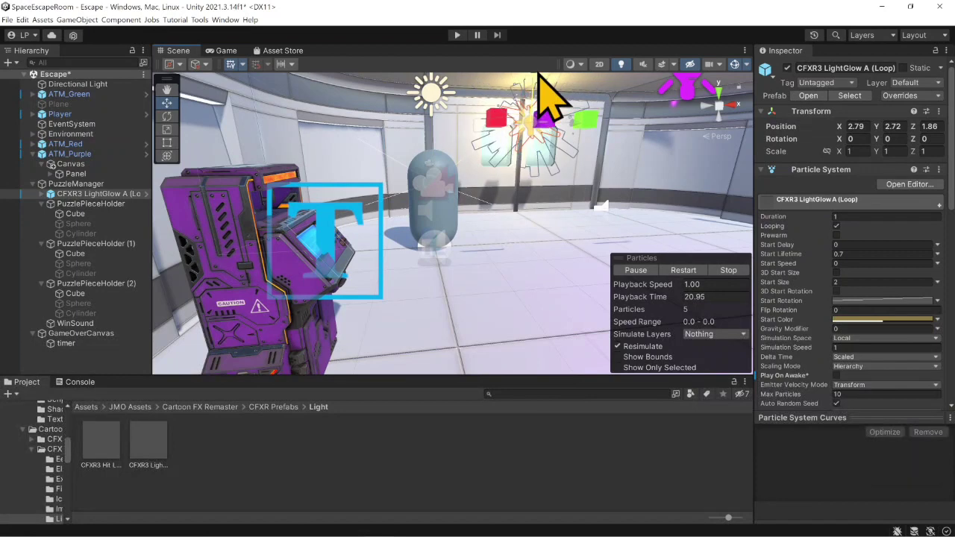
left_click(725, 272)
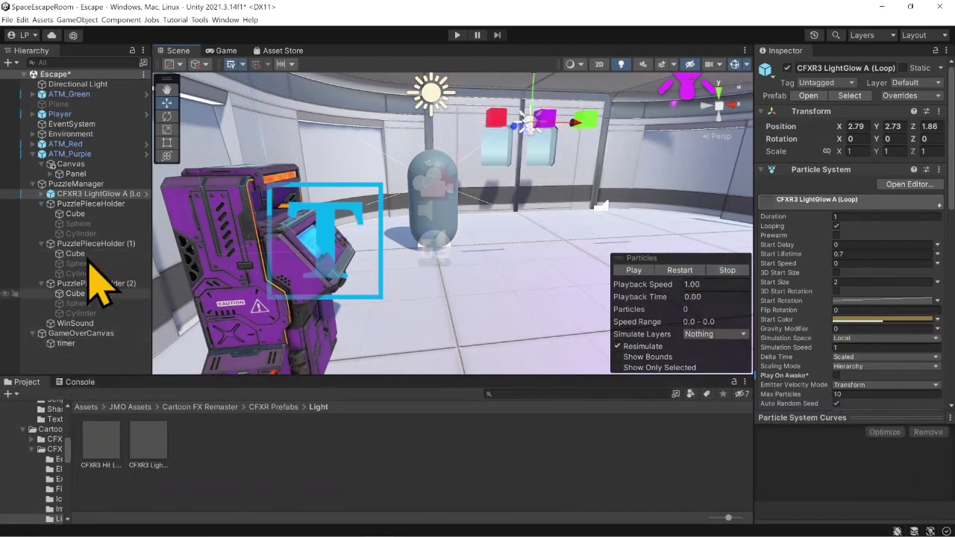
- Assign the light glow effect to PuzzleManager's empty Chicken Dinner entry with ParticleSystem.Play () as the function, and save the scene
left_click(82, 184)
scroll(880, 459, "down", 4)
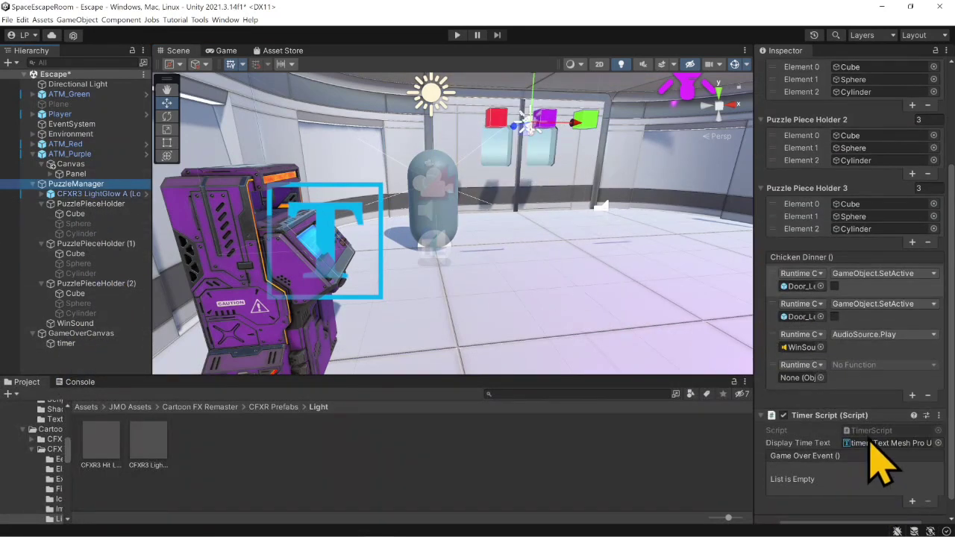
left_click_drag(89, 205, 797, 377)
left_click(876, 364)
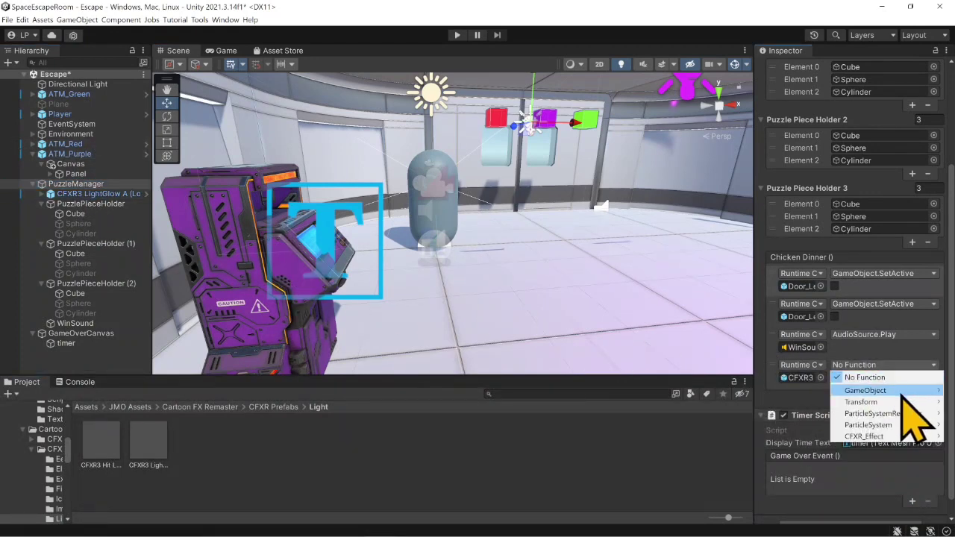
mouse_move(895, 425)
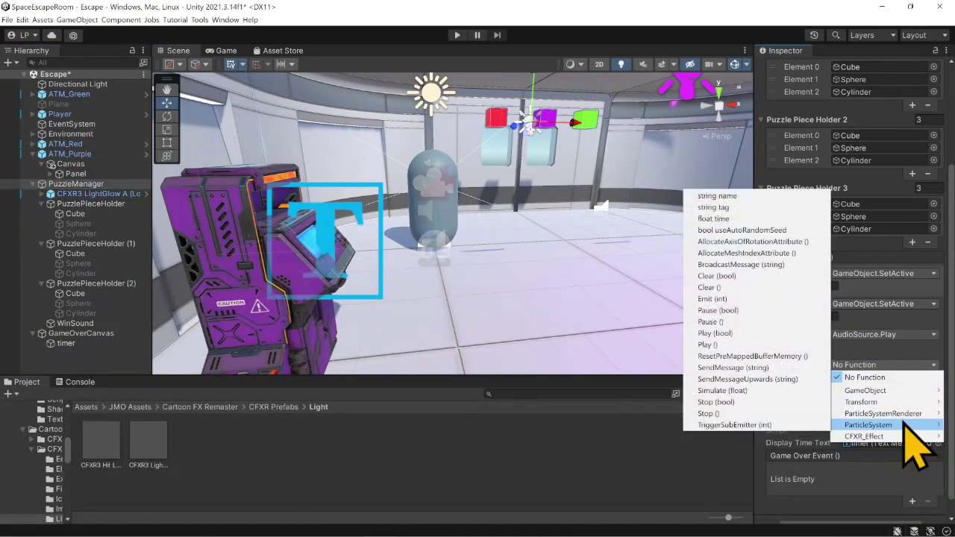
left_click(706, 345)
key("ctrl+s")
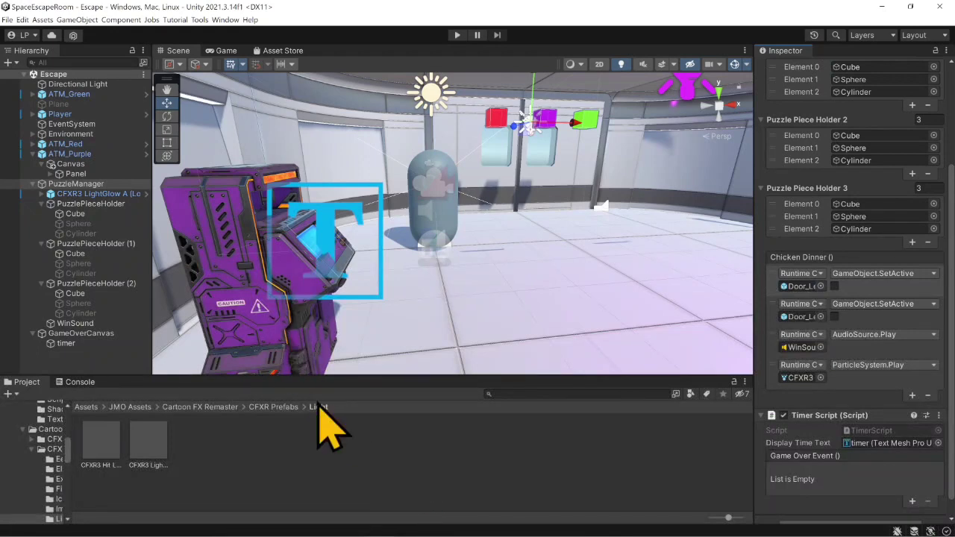
- Switch to Visual Studio to review the Winner() method in PuzzleManager.cs, and return to Unity
left_click(223, 53)
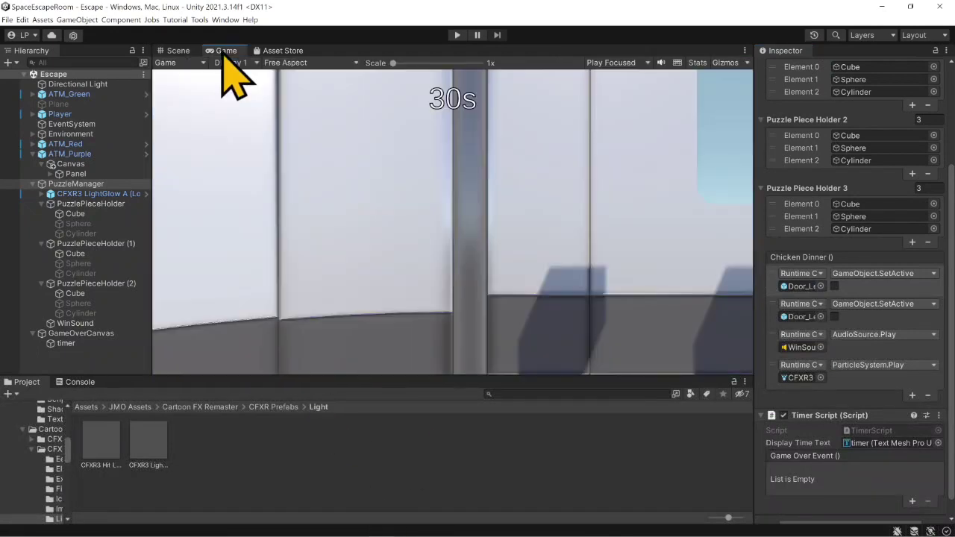
left_click(183, 51)
mouse_move(453, 530)
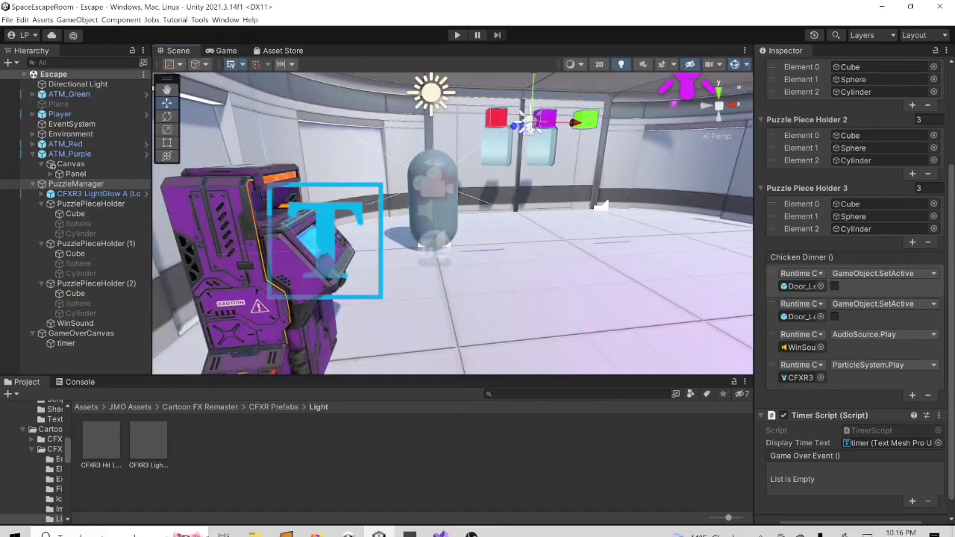
left_click(518, 494)
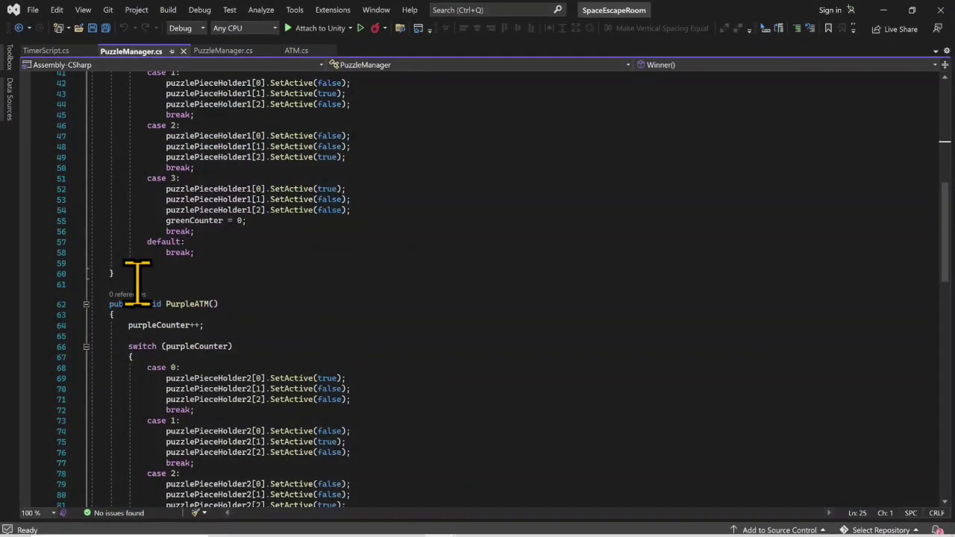
scroll(245, 362, "up", 8)
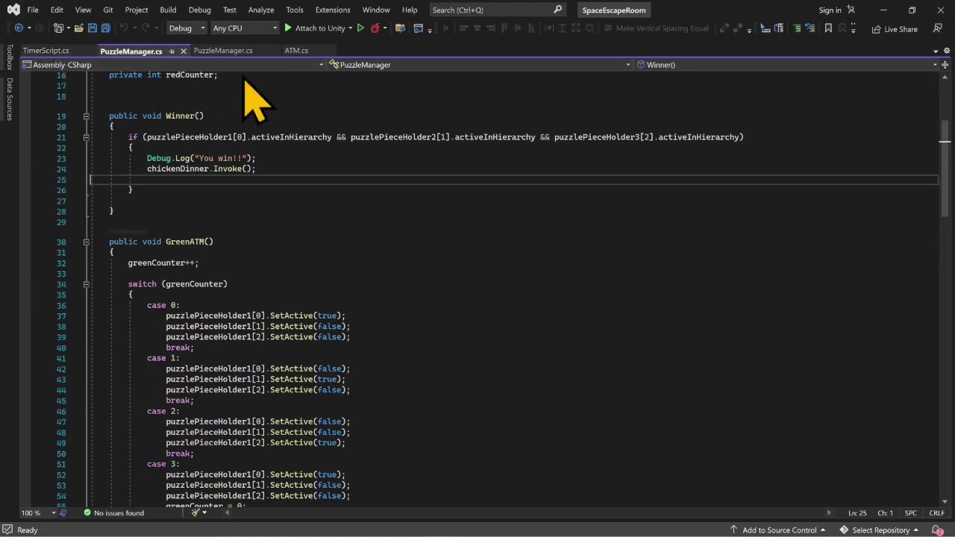
scroll(341, 239, "up", 2)
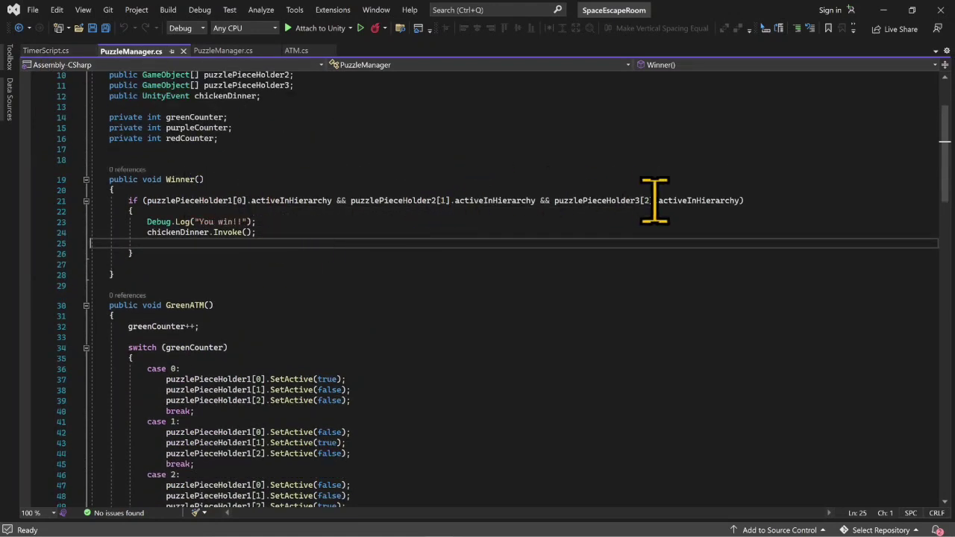
left_click(883, 11)
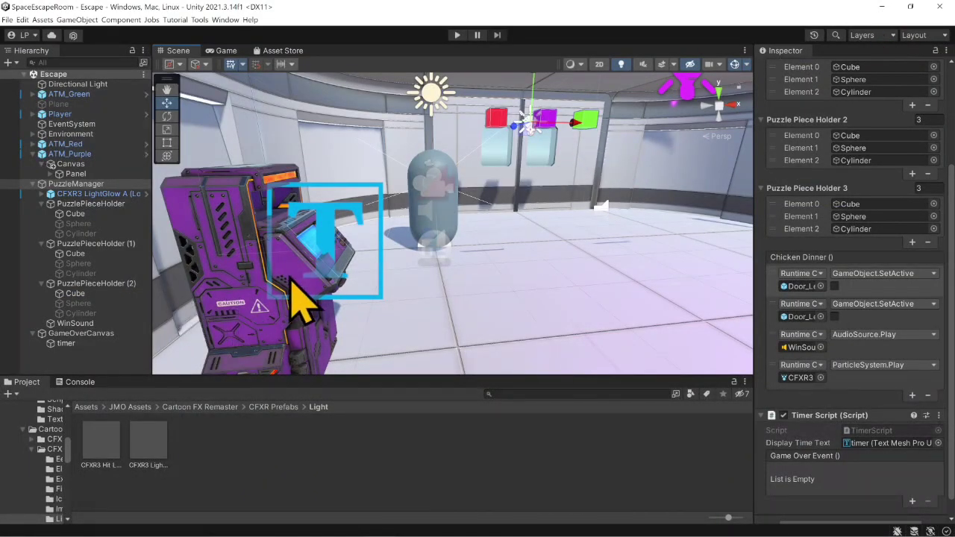
- Play-test the escape room by setting the pieces at the ATMs to solve the puzzle, and exit play mode
left_click(457, 36)
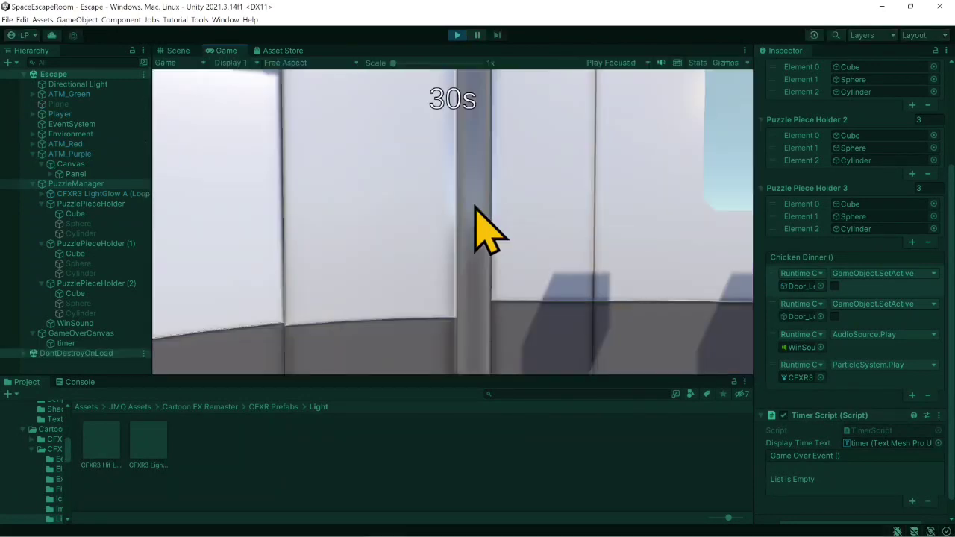
key("s")
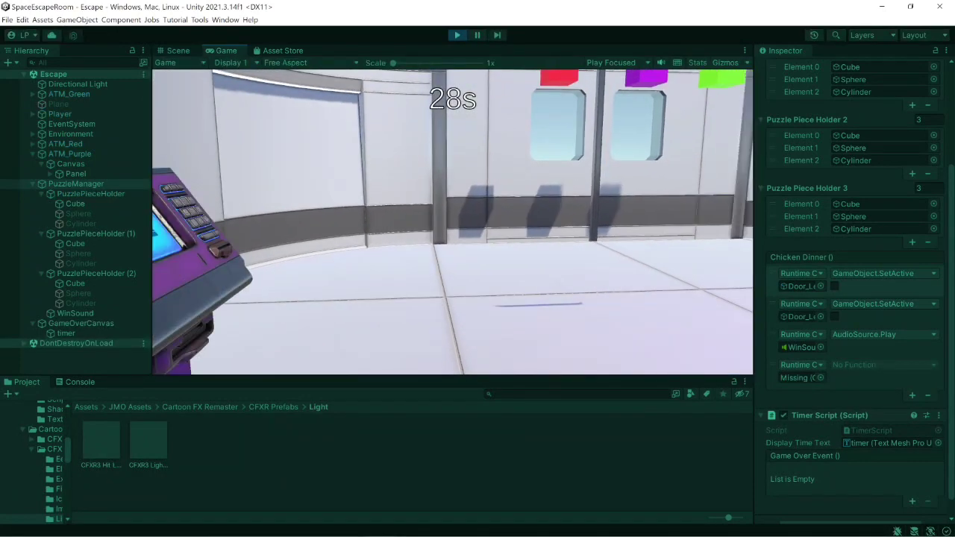
key("w")
key("w")
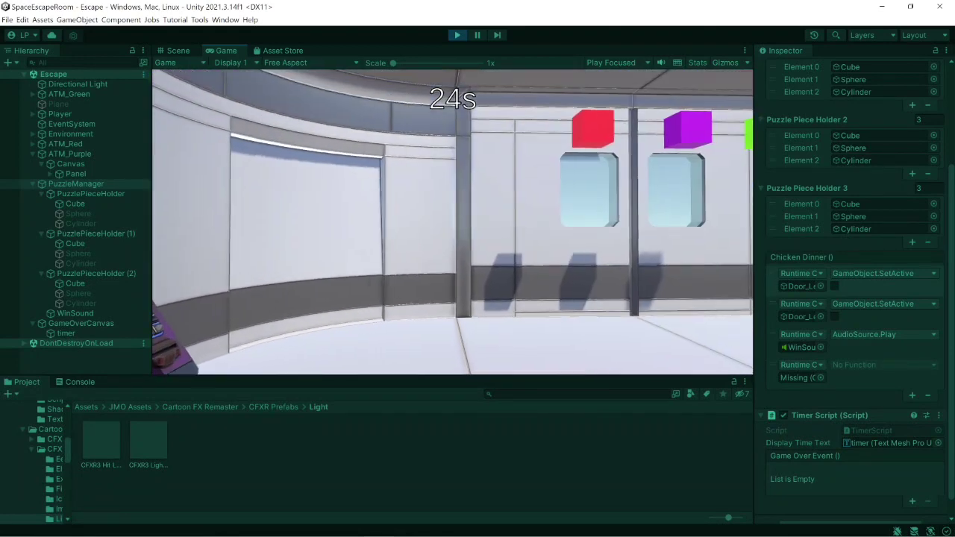
key("w")
key("w")
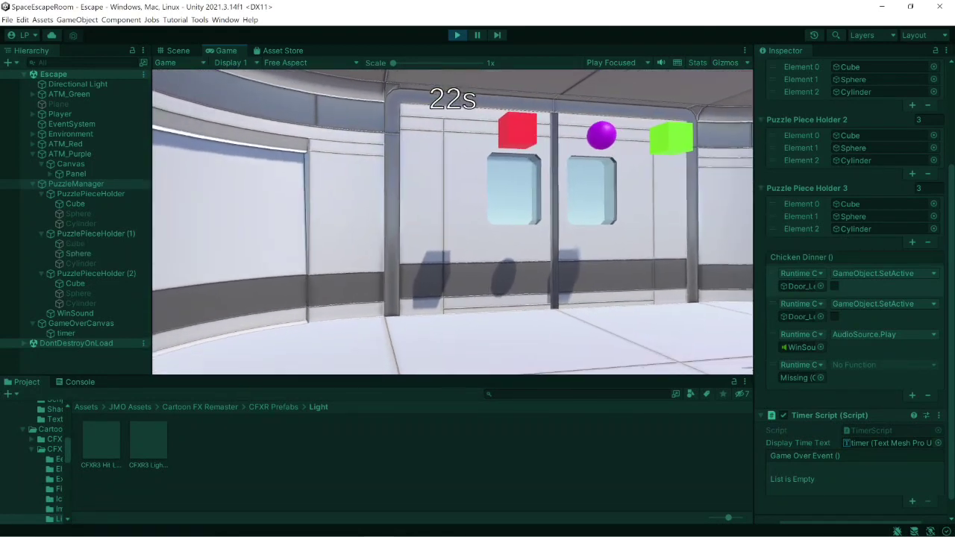
key("w")
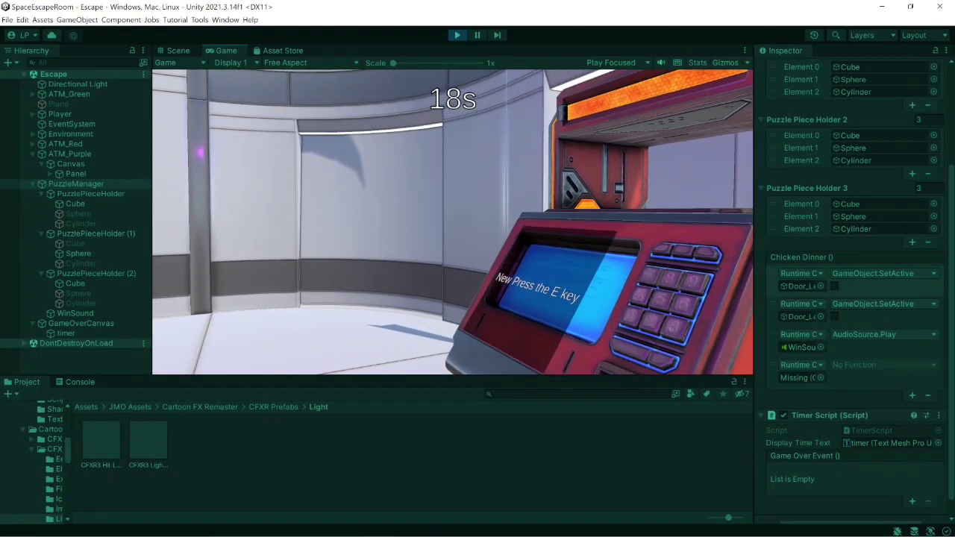
key("a")
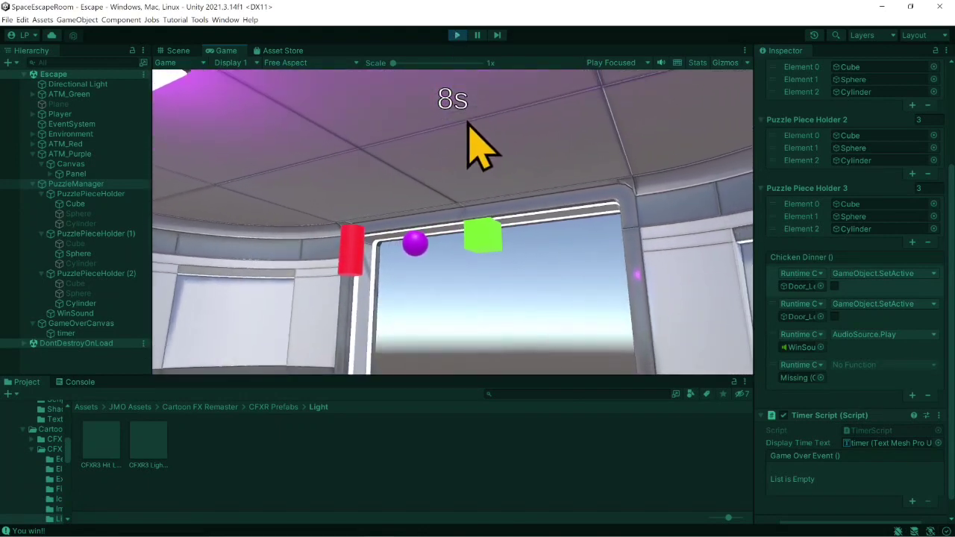
left_click(478, 35)
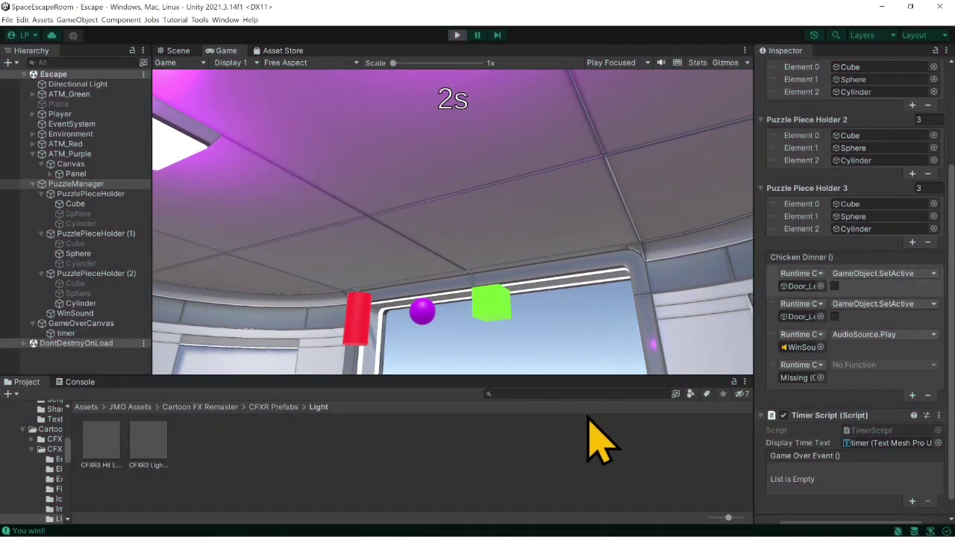
key("ctrl+p")
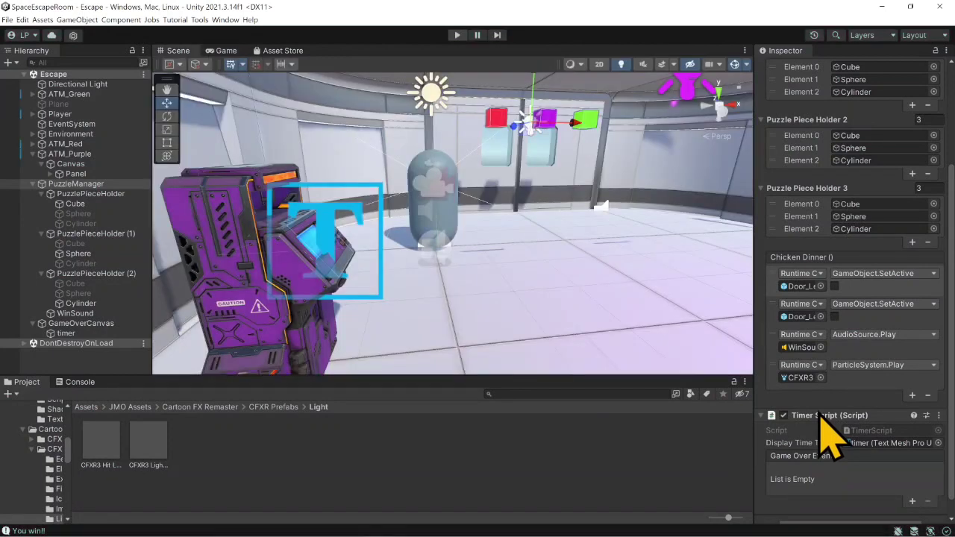
- Add a Chicken Dinner event entry that targets PuzzleManager's Timer Script and sets TimerScript.enabled to off
left_click(911, 395)
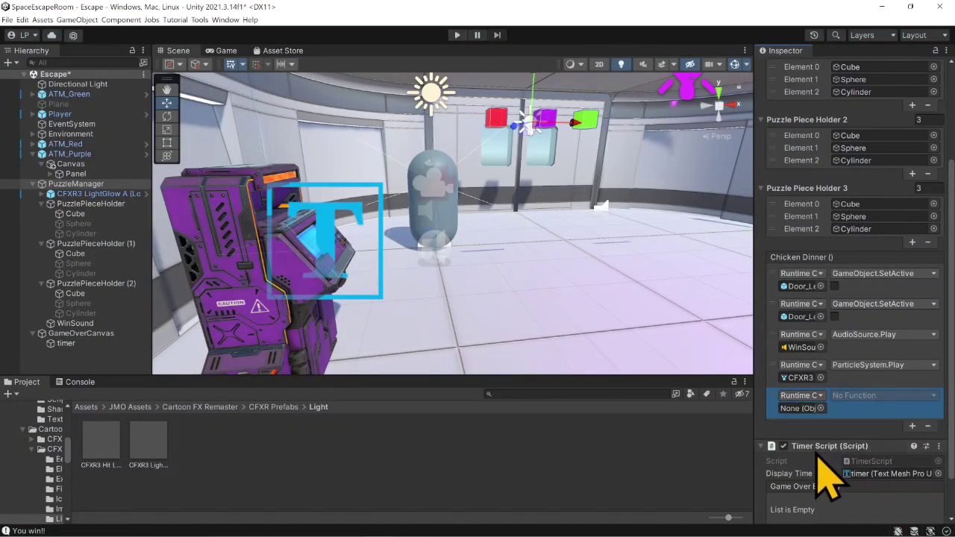
left_click_drag(815, 452, 797, 408)
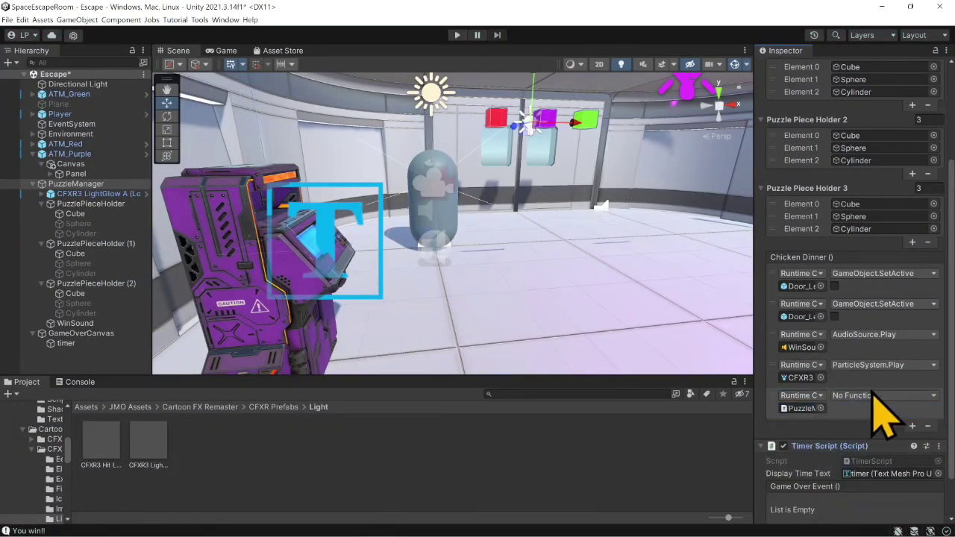
left_click(876, 401)
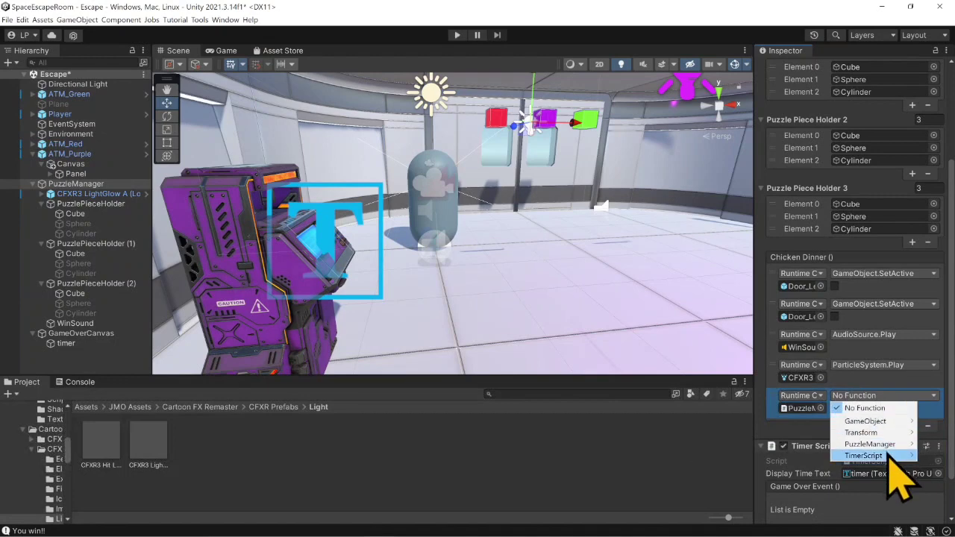
mouse_move(887, 458)
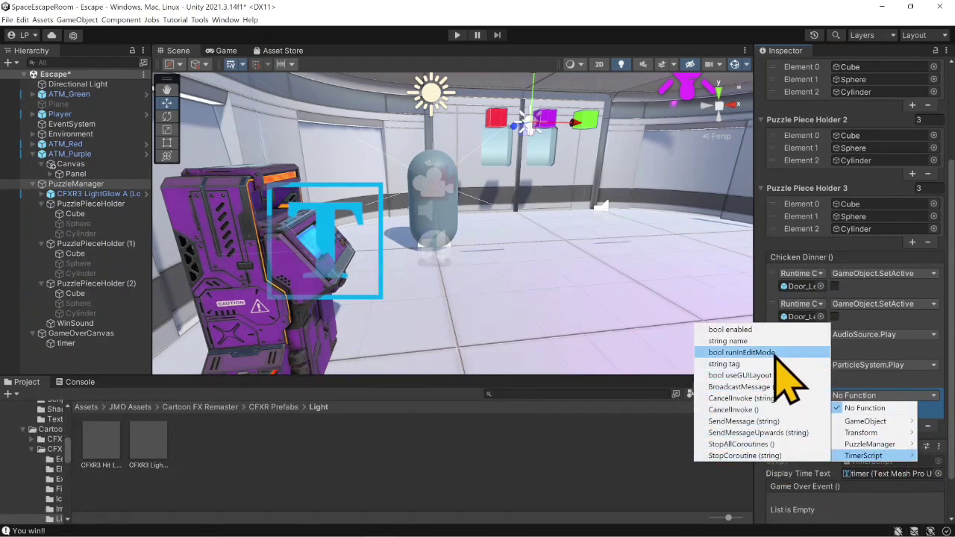
left_click(738, 330)
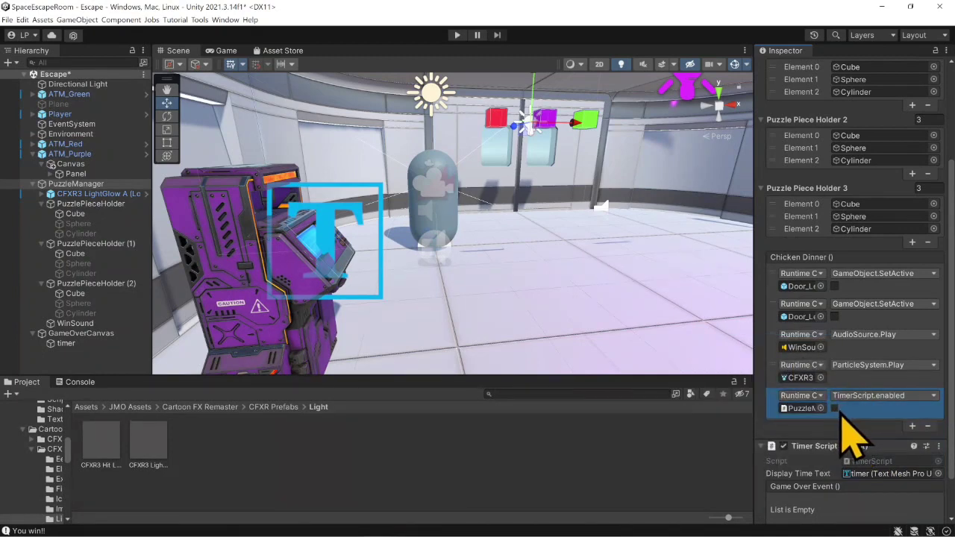
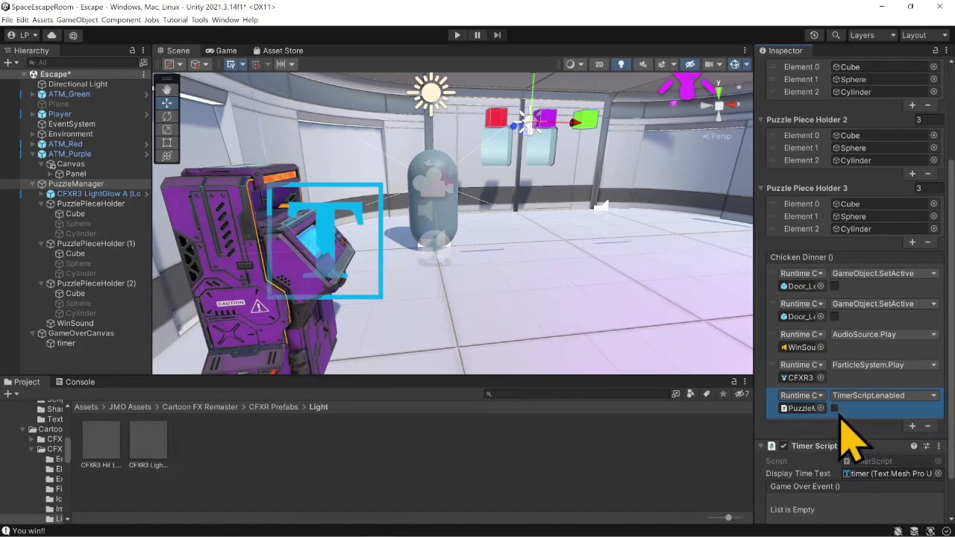
- Remove the last Chicken Dinner entry and recreate it with PuzzleManager's Timer Script as target and TimerScript.enabled set to off
left_click(928, 426)
left_click(912, 395)
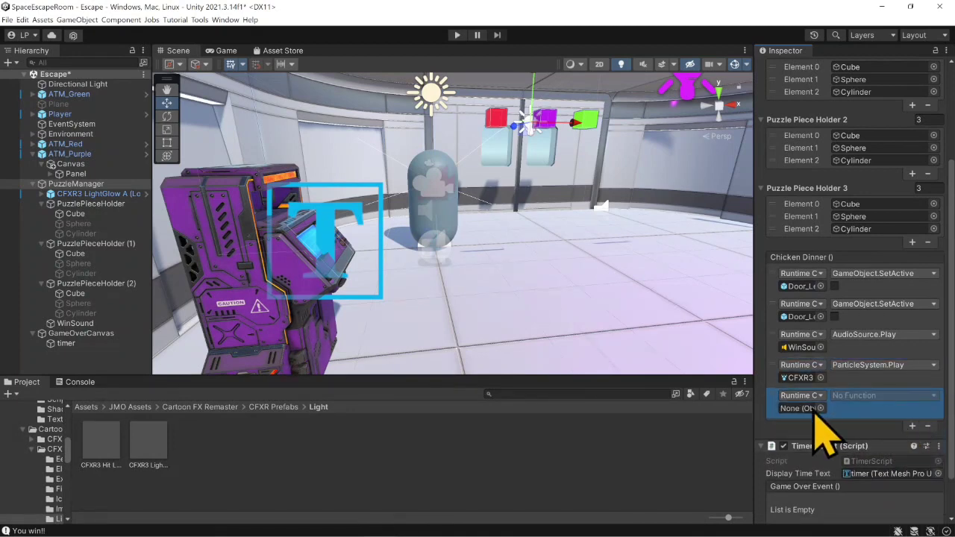
left_click_drag(819, 451, 804, 408)
left_click(852, 396)
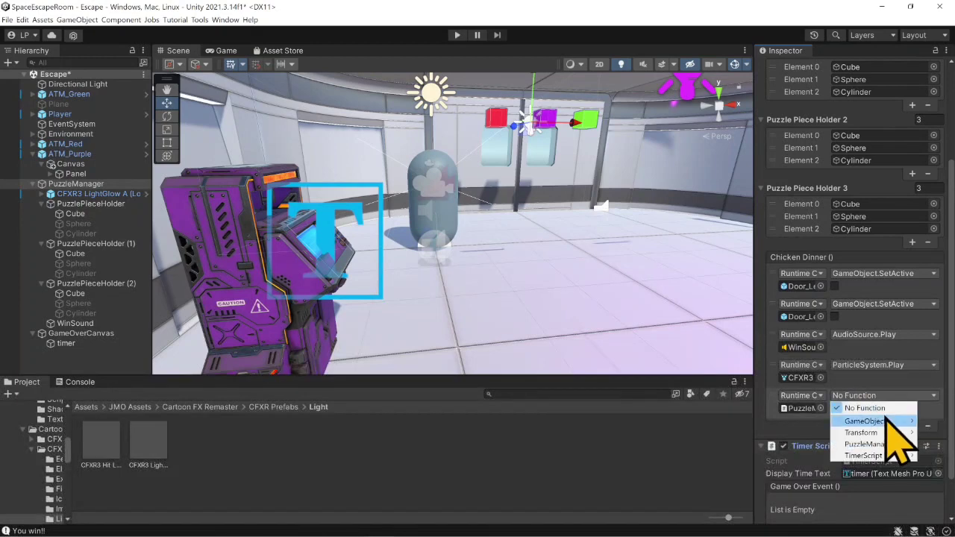
mouse_move(892, 457)
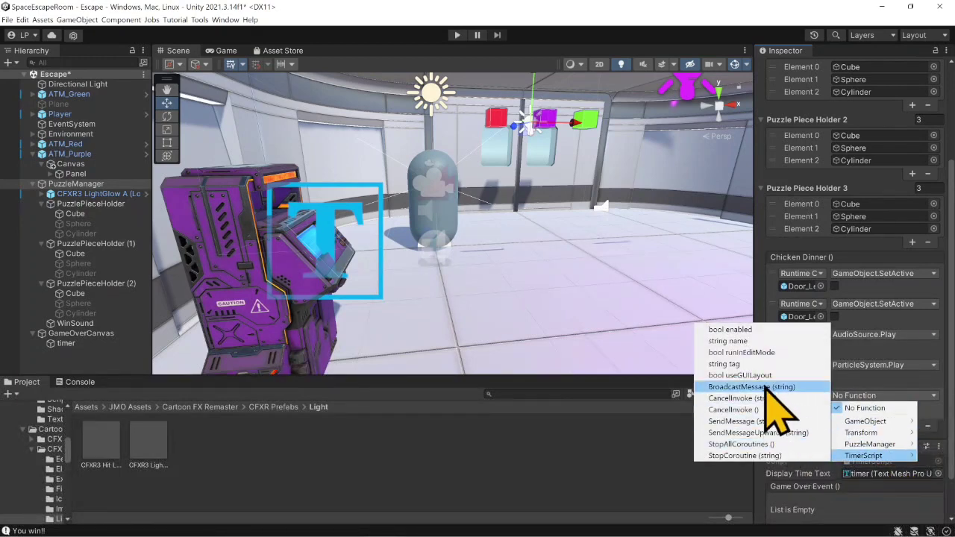
left_click(777, 335)
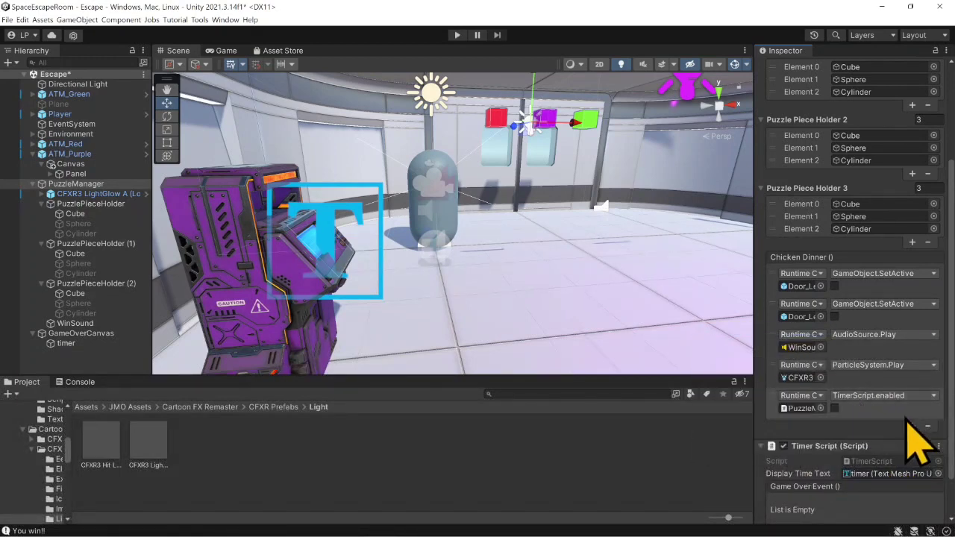
- Preview the CFXR3 LightGlow A particle effect in the scene, stop it, and reselect PuzzleManager to review its Chicken Dinner events
left_click(119, 195)
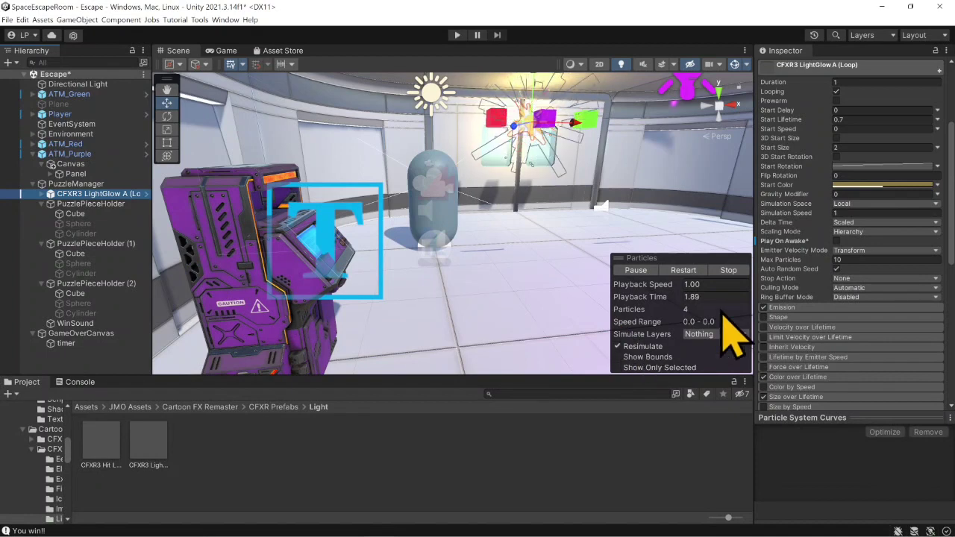
left_click(728, 270)
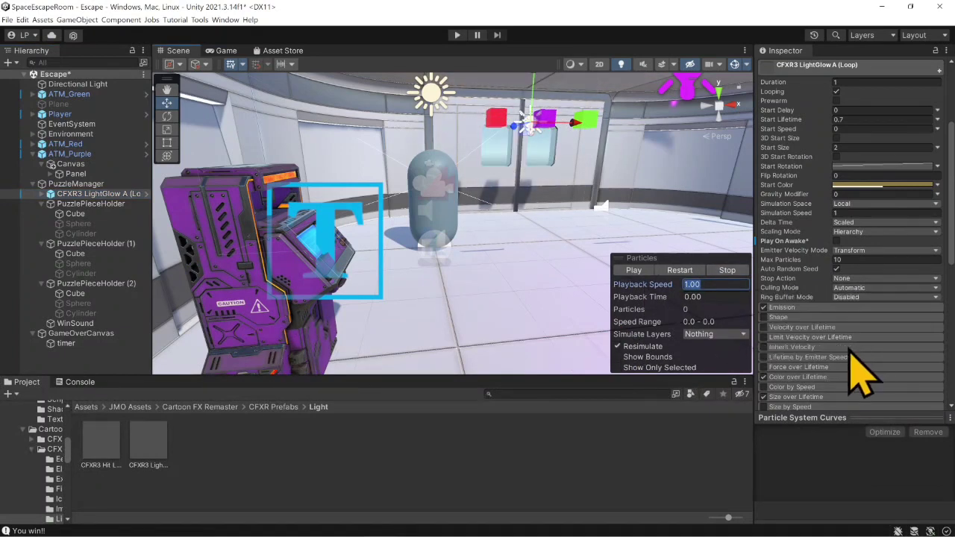
scroll(843, 380, "up", 5)
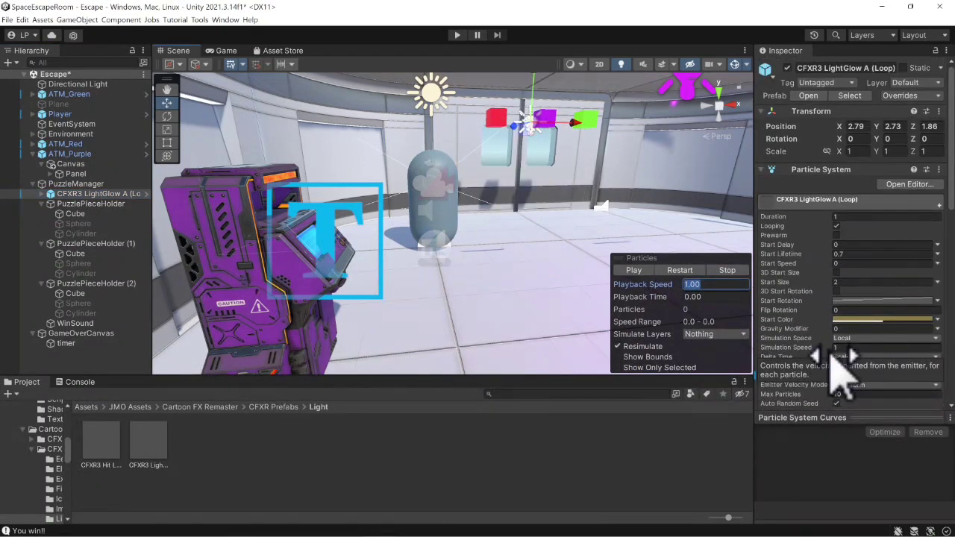
left_click(633, 270)
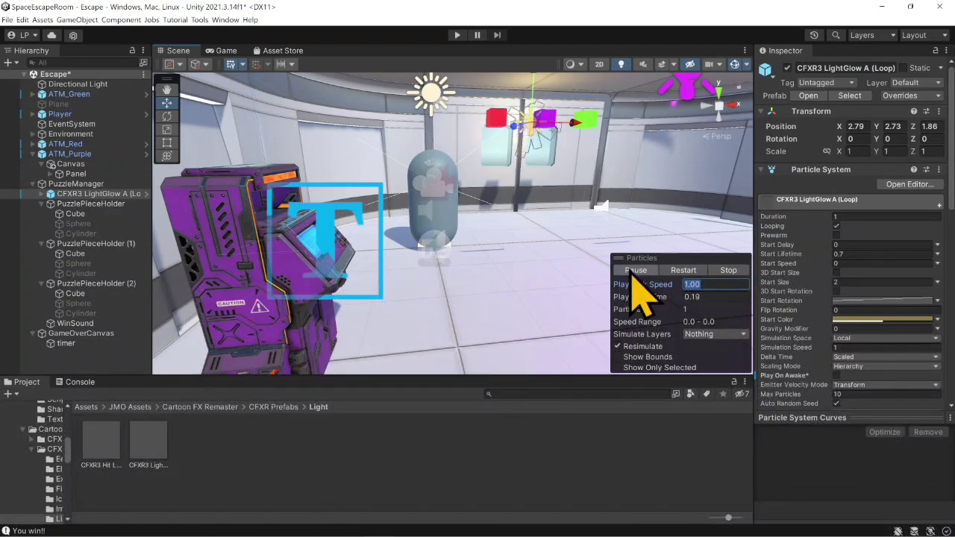
left_click(727, 271)
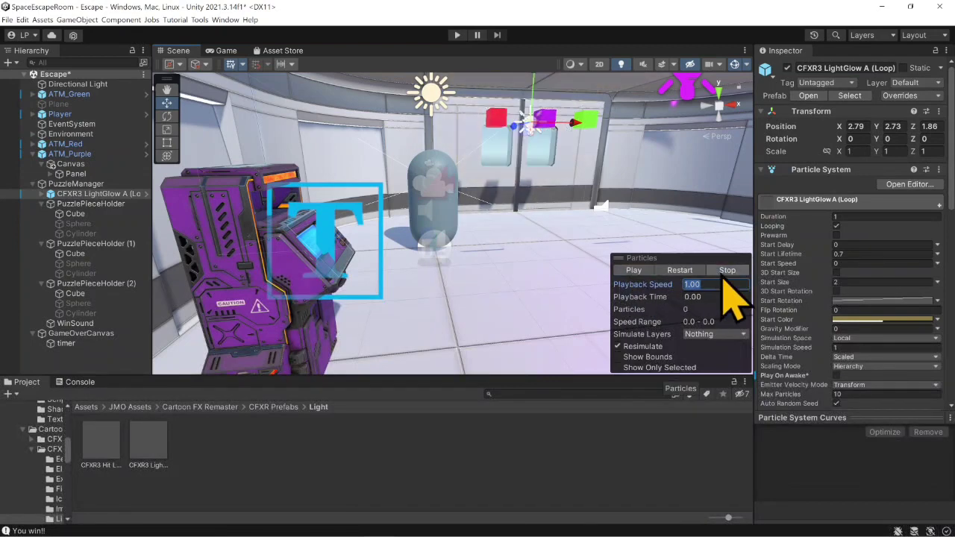
left_click(74, 184)
scroll(795, 388, "down", 3)
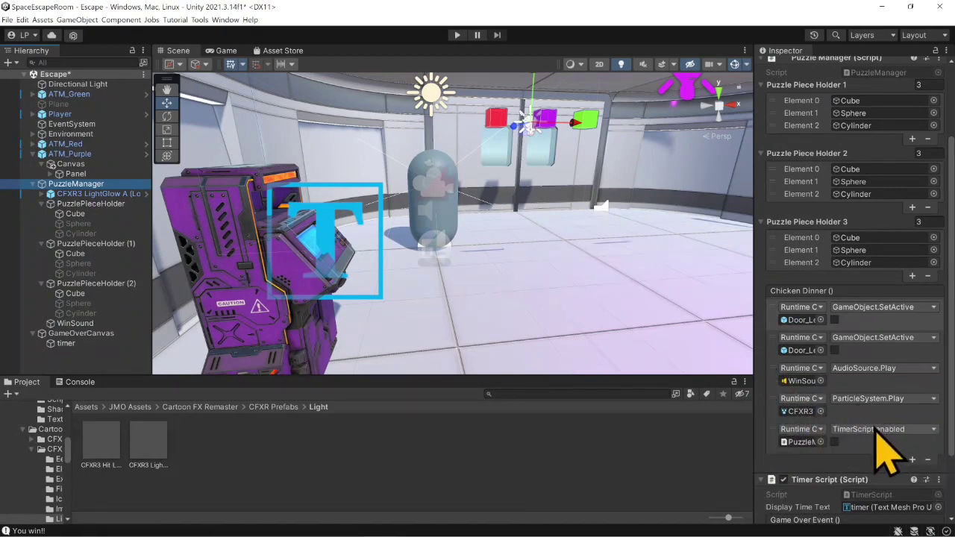
- Play-test the escape room by changing the purple piece to a sphere and submitting at the red ATM, walk through the doorway, and exit play mode
left_click(456, 35)
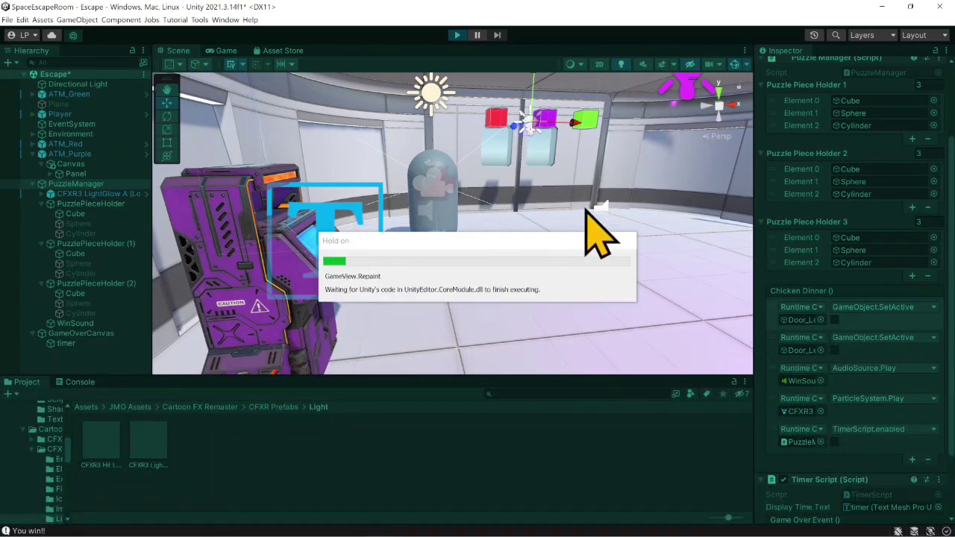
key("s")
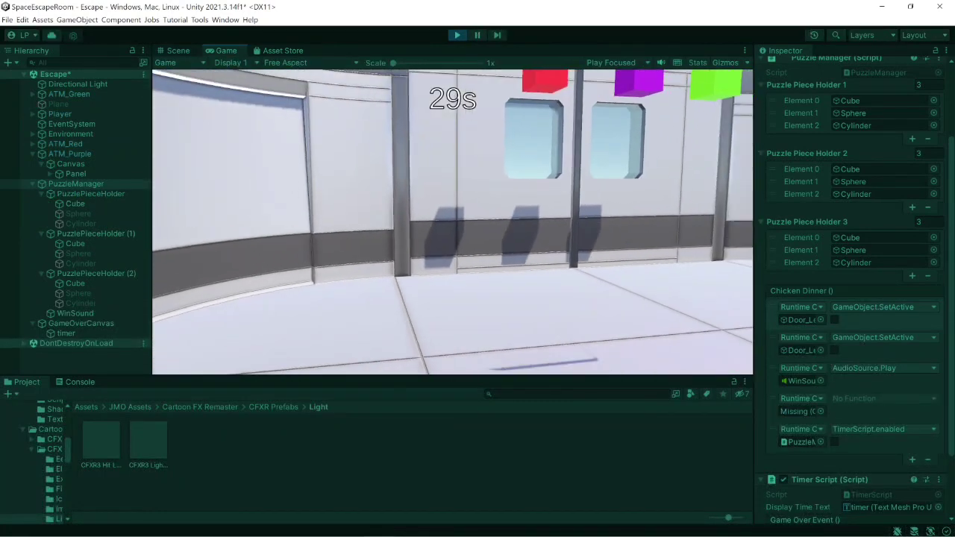
key("w")
key("e")
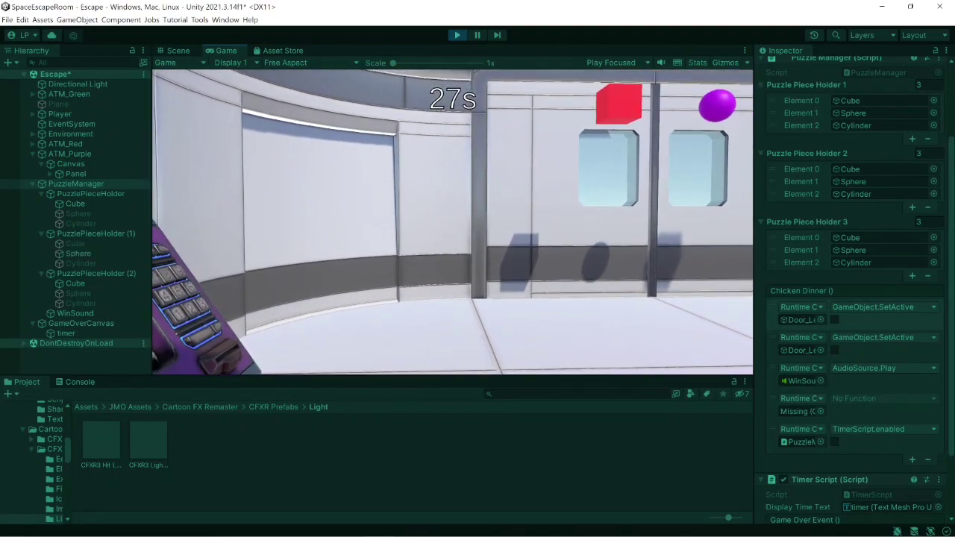
key("d")
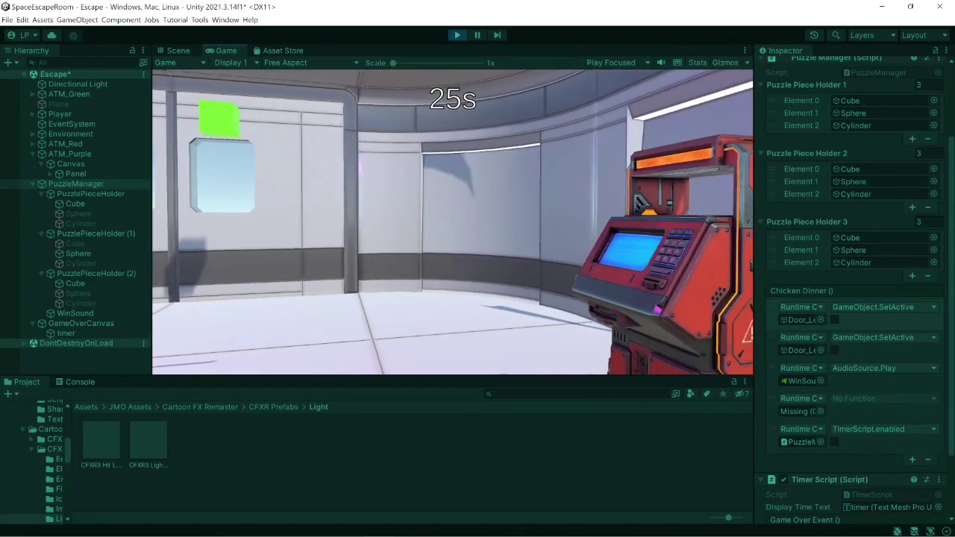
key("w")
key("d")
key("e")
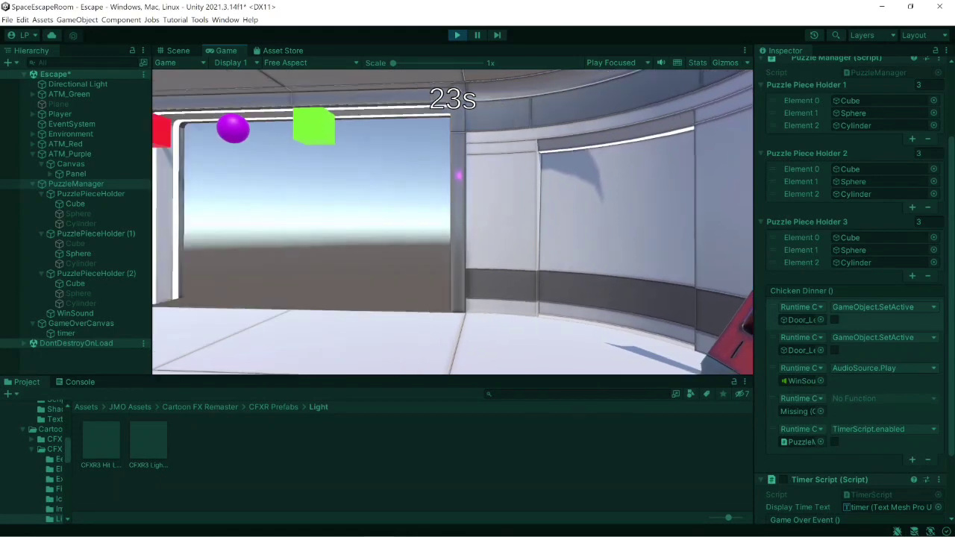
key("w")
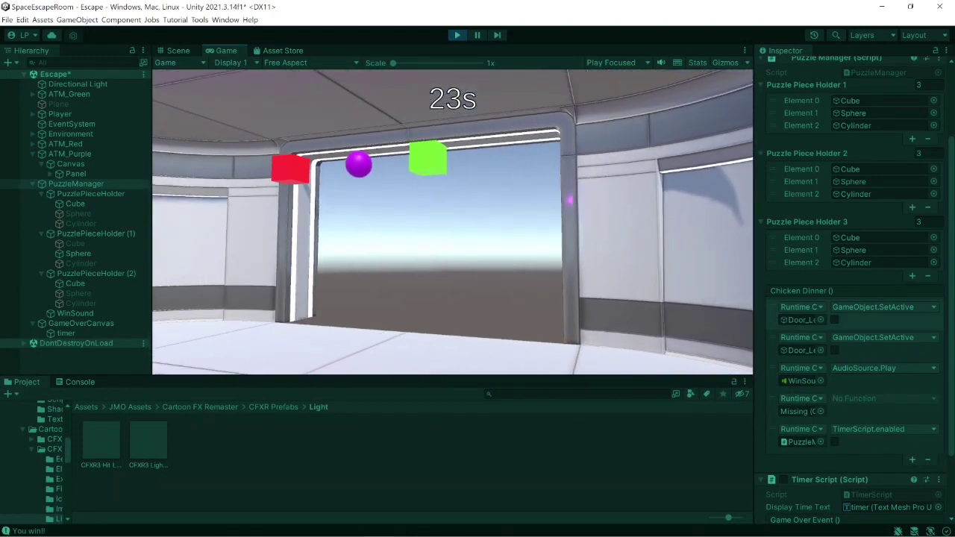
key("w")
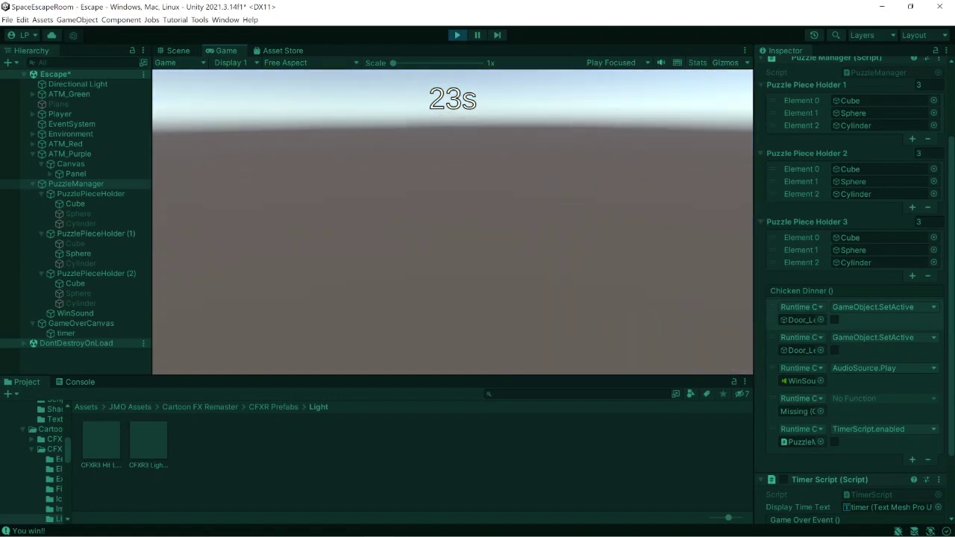
left_click(457, 36)
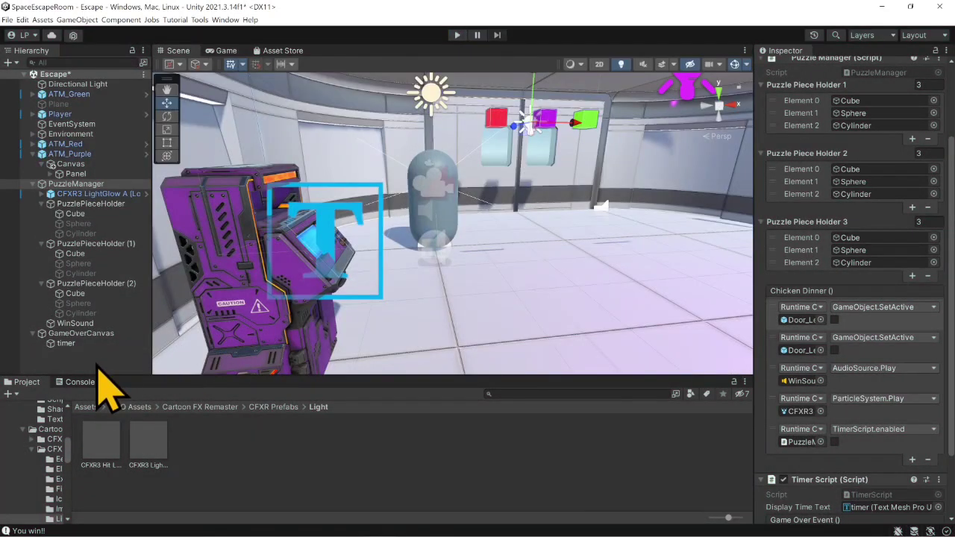
- Add a 3D Plane object to the scene root as ground around the escape room
right_click(98, 356)
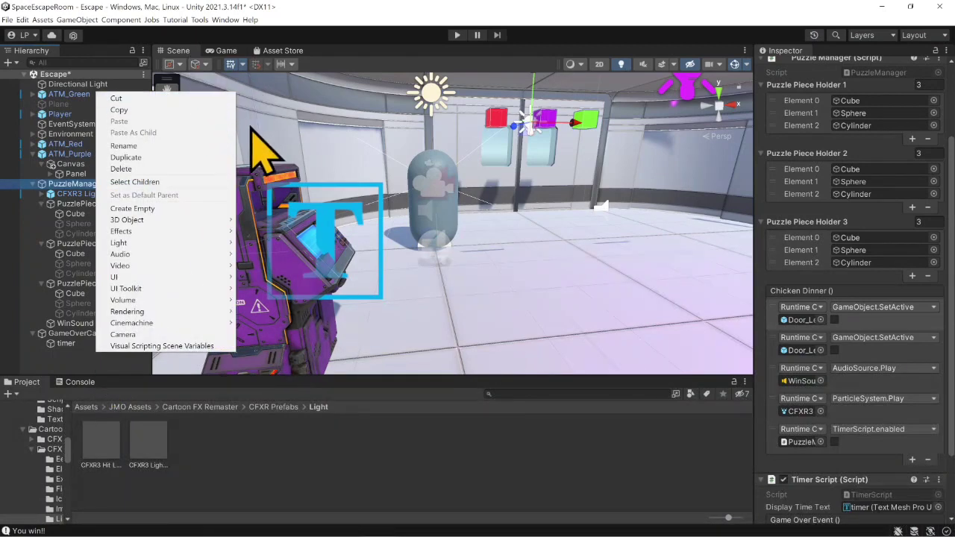
left_click(385, 196)
scroll(444, 226, "down", 4)
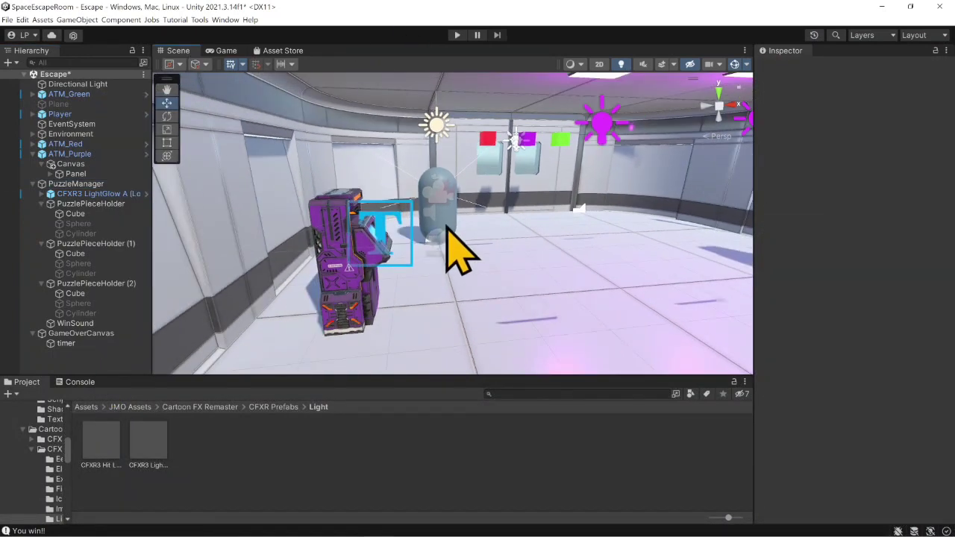
scroll(447, 232, "down", 2)
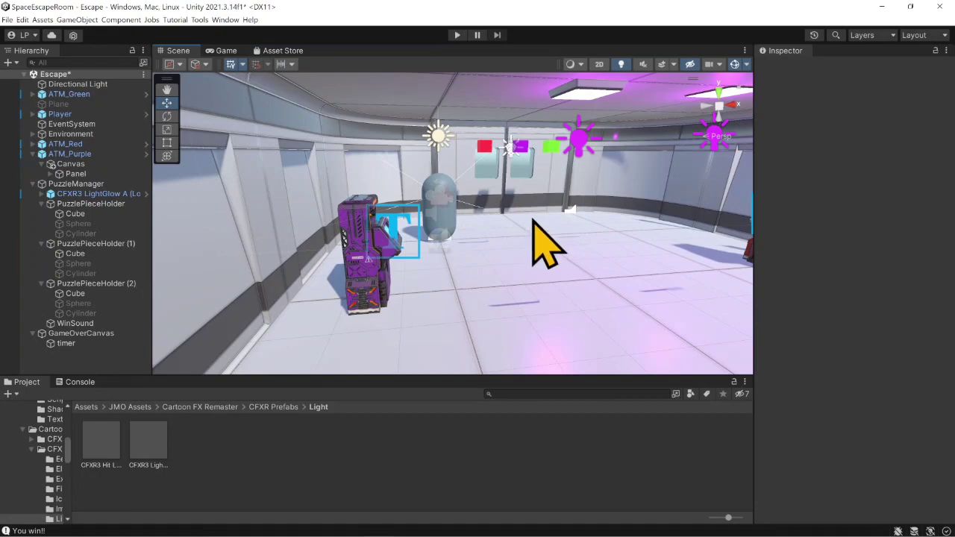
scroll(532, 221, "down", 2)
middle_click_drag(499, 252, 412, 282)
middle_click_drag(492, 198, 390, 304)
right_click_drag(555, 187, 463, 252)
scroll(516, 202, "down", 2)
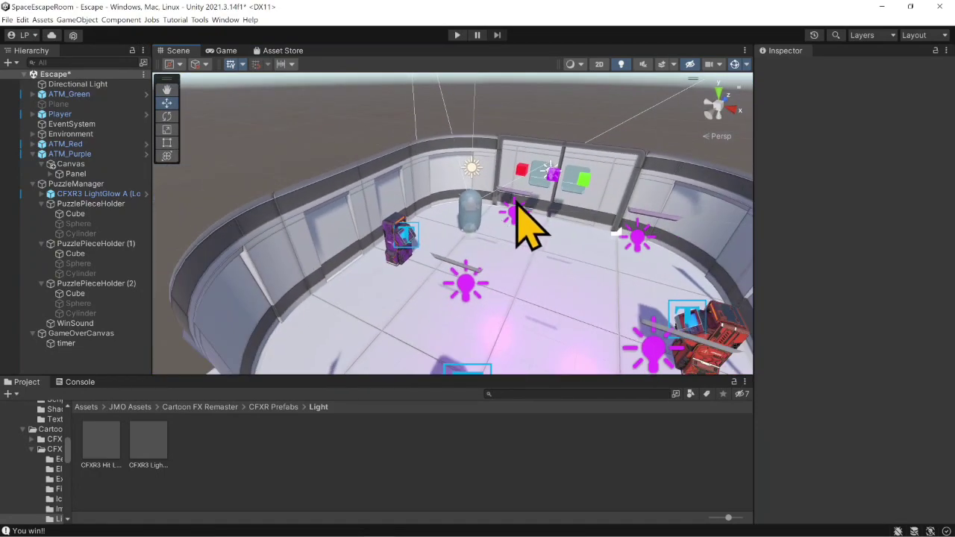
middle_click_drag(517, 204, 486, 149)
scroll(486, 150, "down", 2)
right_click(95, 371)
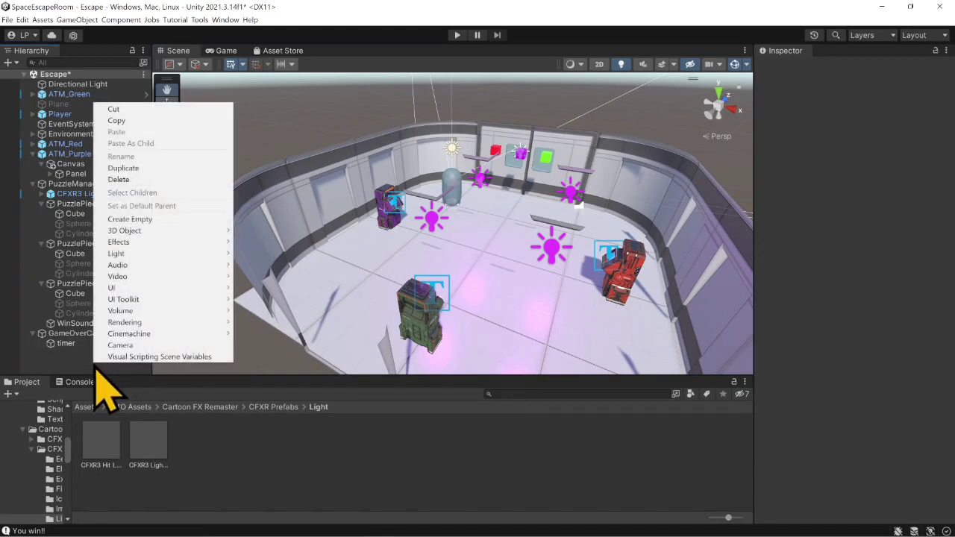
mouse_move(125, 335)
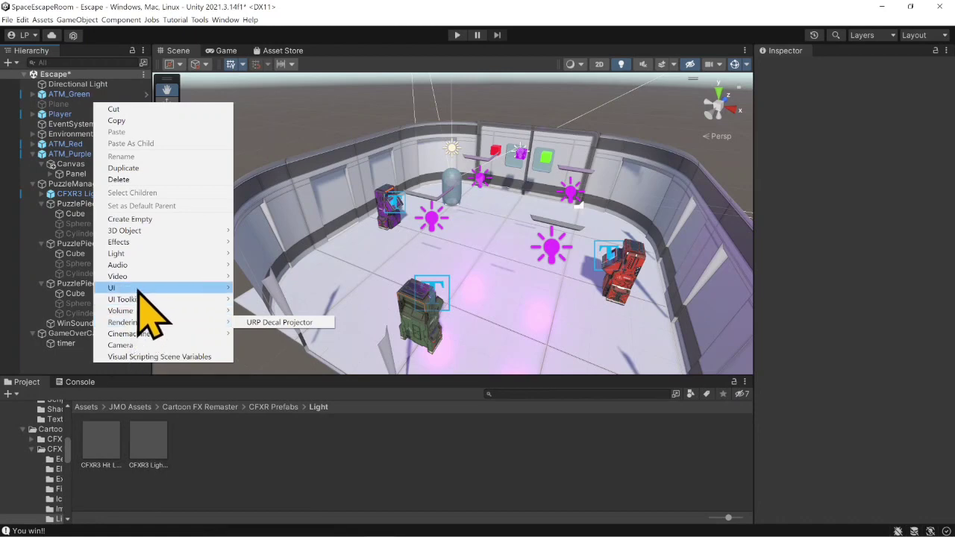
mouse_move(179, 231)
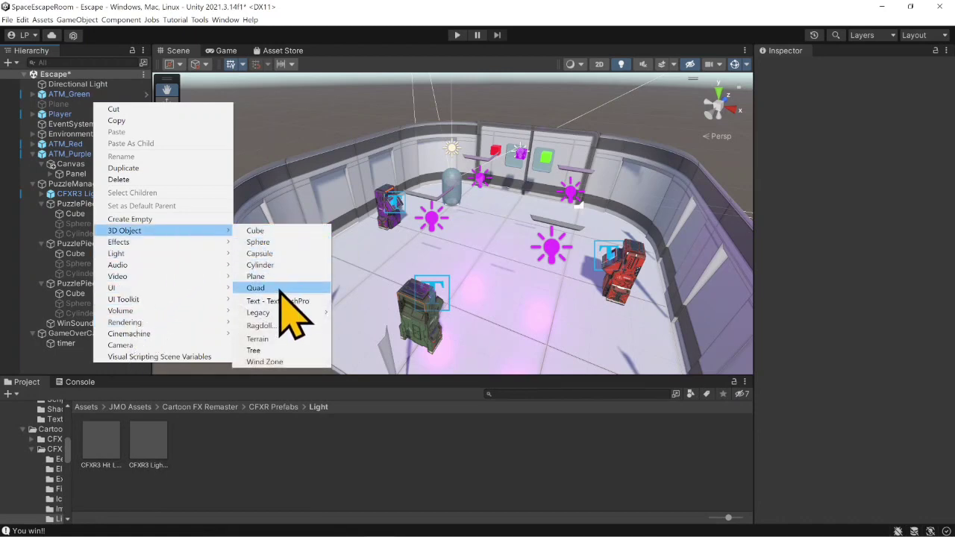
left_click(277, 276)
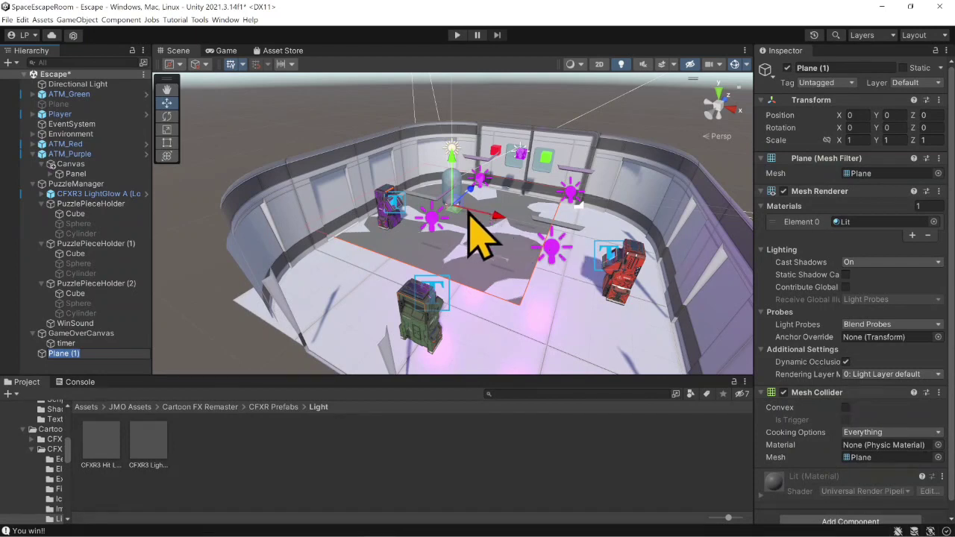
- Set the new plane's Y position to -0.01 and scale it uniformly to 10 on all axes
left_click(905, 116)
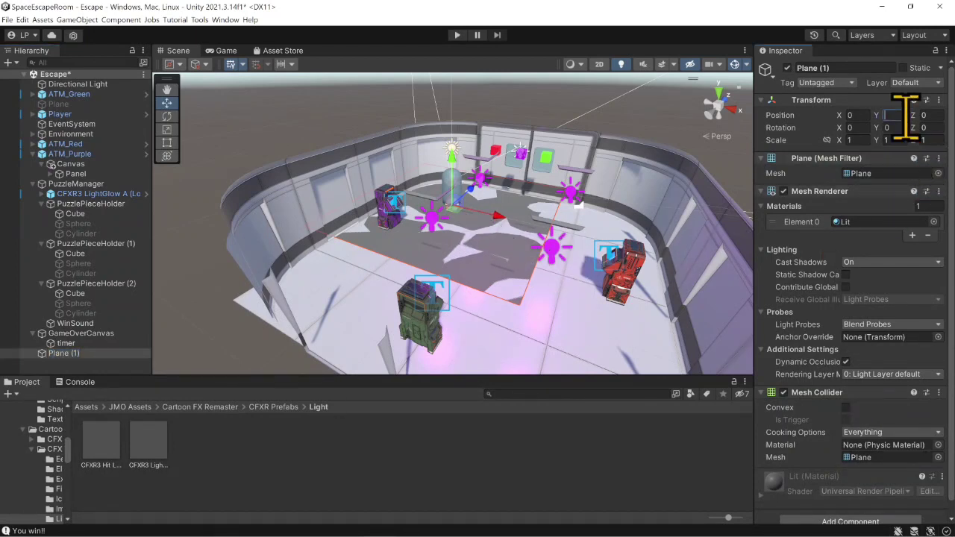
type("-.01")
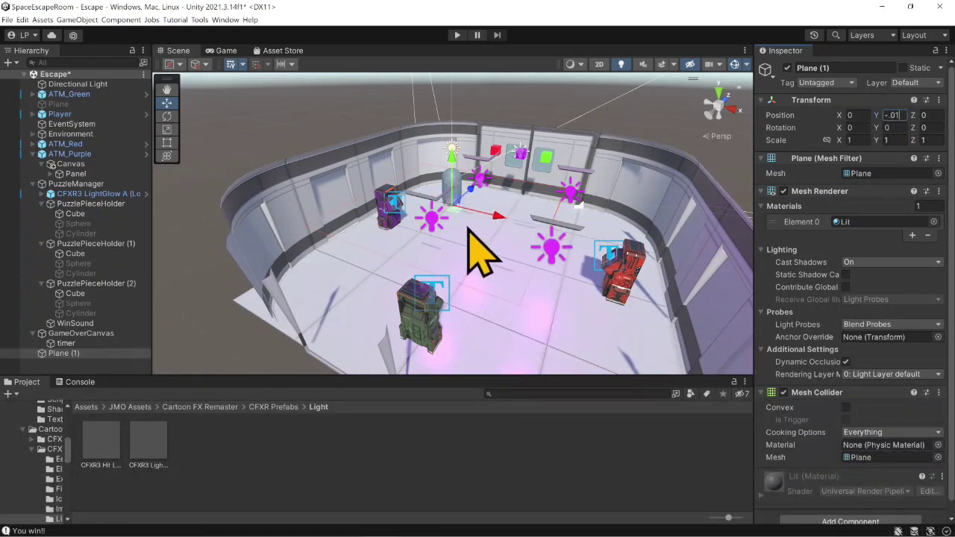
left_click(69, 353)
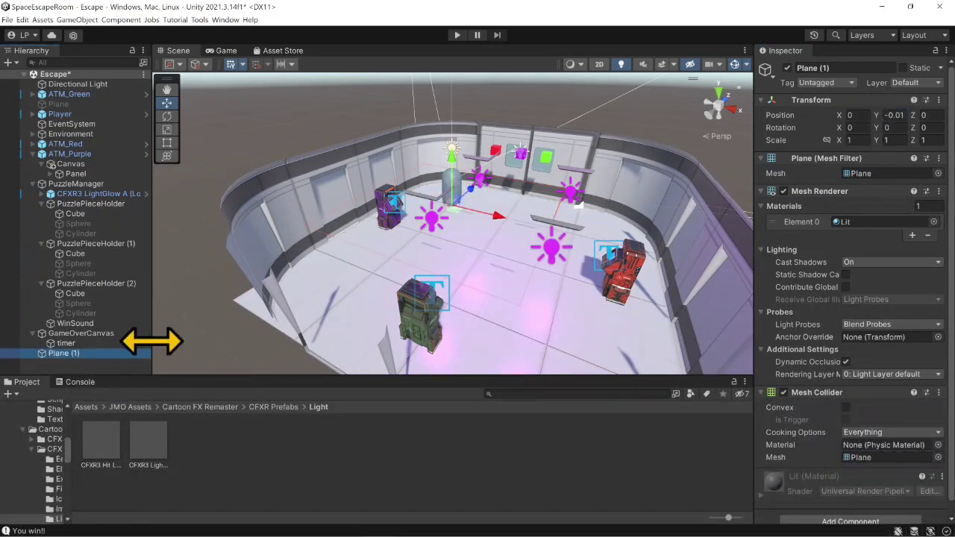
left_click(866, 140)
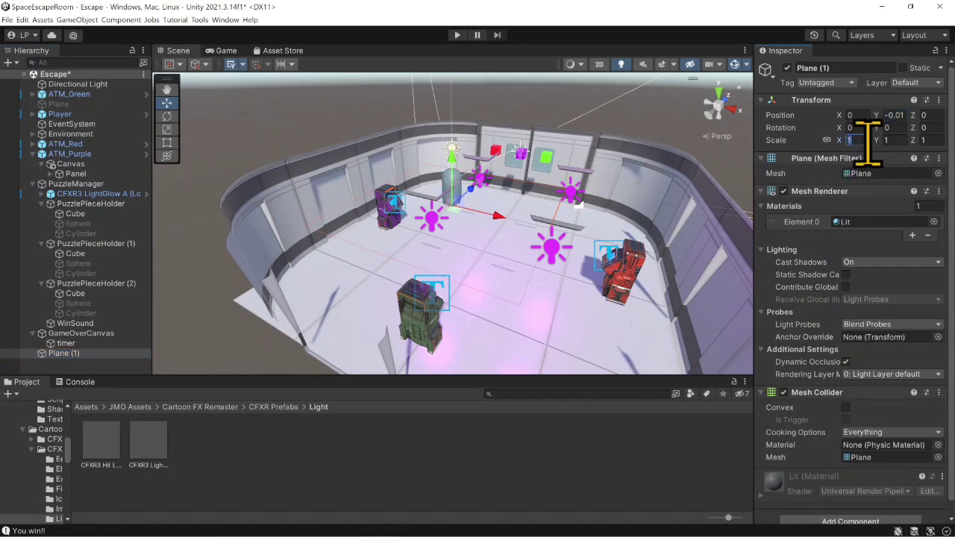
type("10")
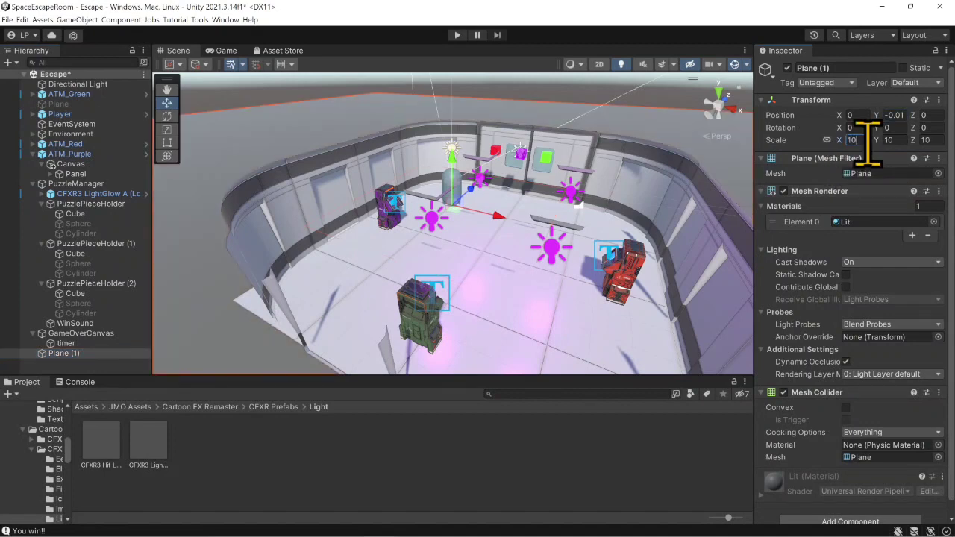
- Inspect the room from outside and inside, checking the ground plane, the ATMs, and the puzzle pieces above the door
scroll(410, 252, "down", 4)
middle_click_drag(409, 252, 388, 206)
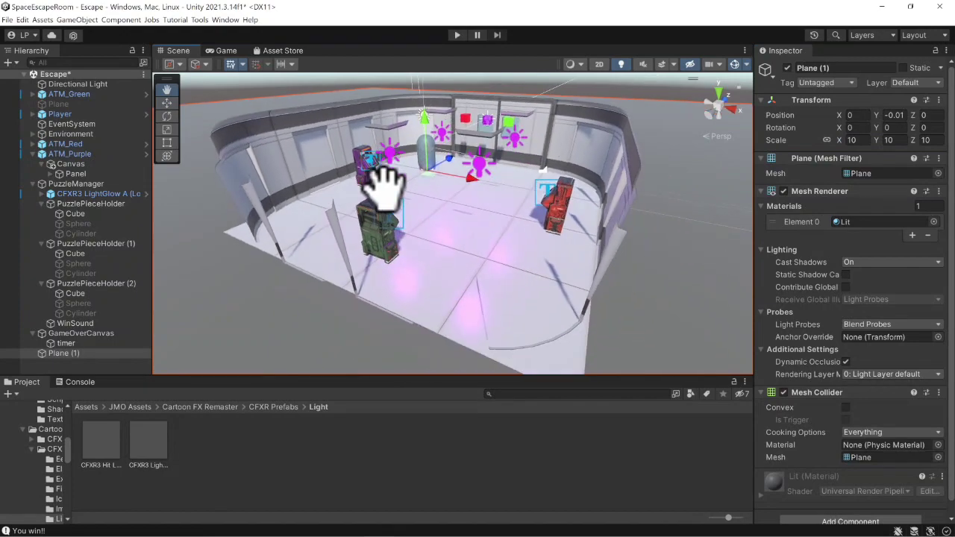
scroll(463, 235, "up", 5)
middle_click_drag(455, 245, 481, 192)
scroll(496, 230, "up", 3)
right_click_drag(504, 239, 381, 258)
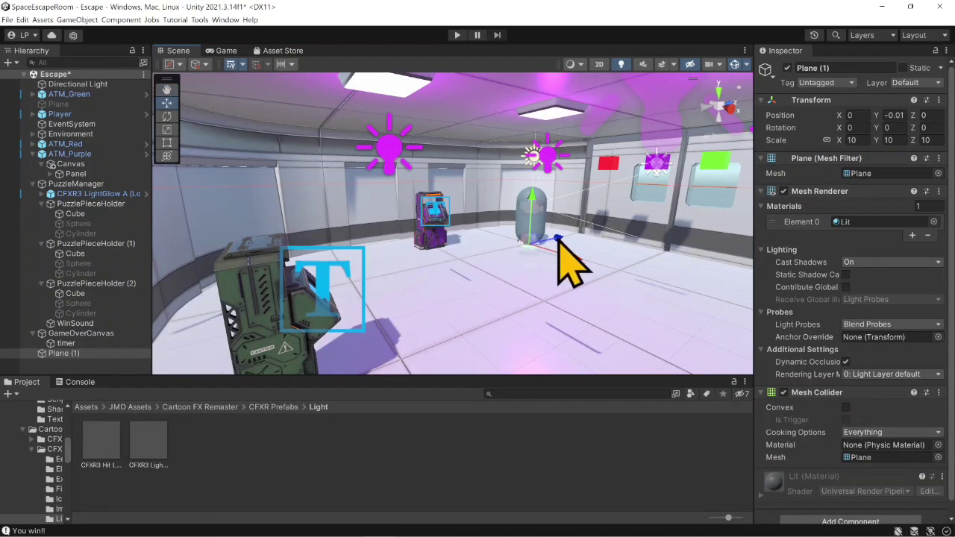
right_click_drag(486, 242, 601, 226)
right_click_drag(515, 214, 426, 245)
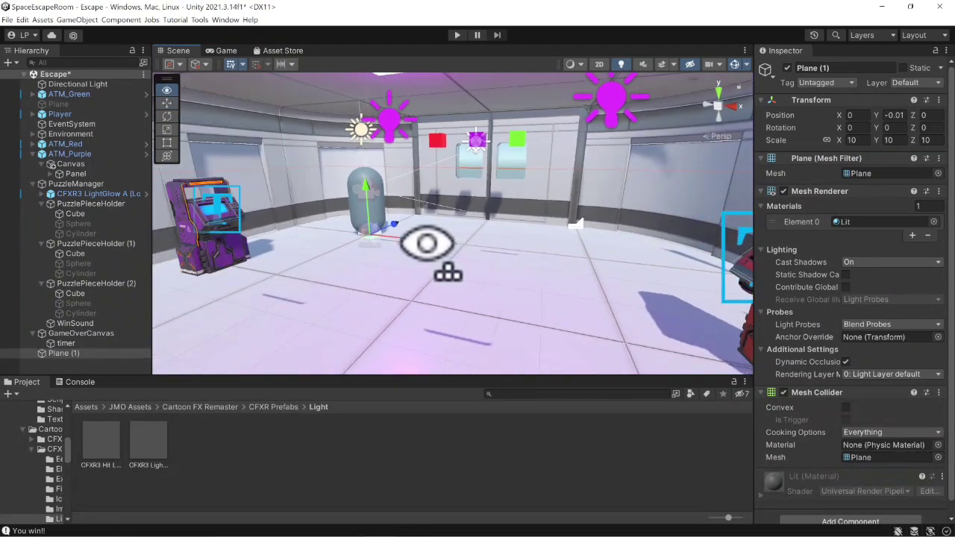
middle_click_drag(488, 247, 582, 257)
right_click_drag(576, 257, 496, 272)
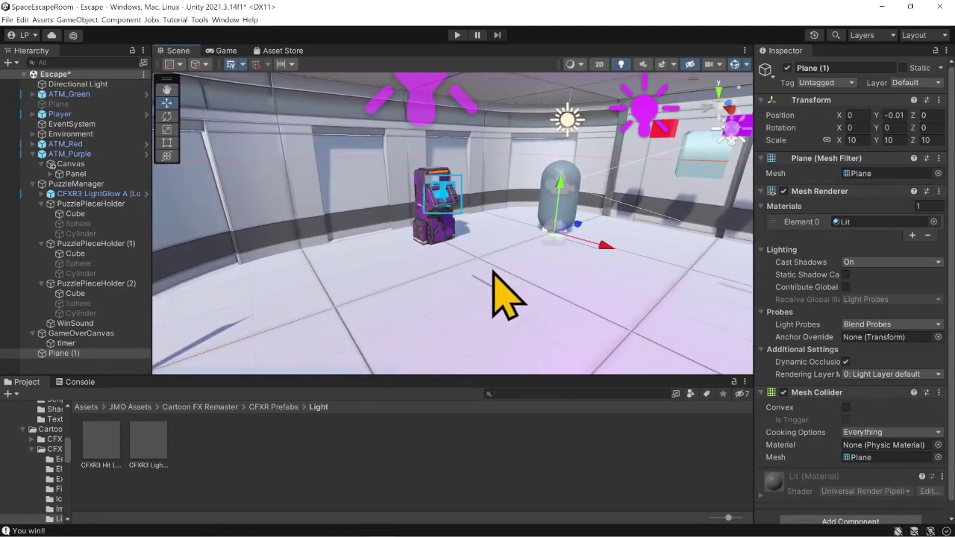
scroll(491, 191, "up", 2)
right_click_drag(490, 191, 586, 173)
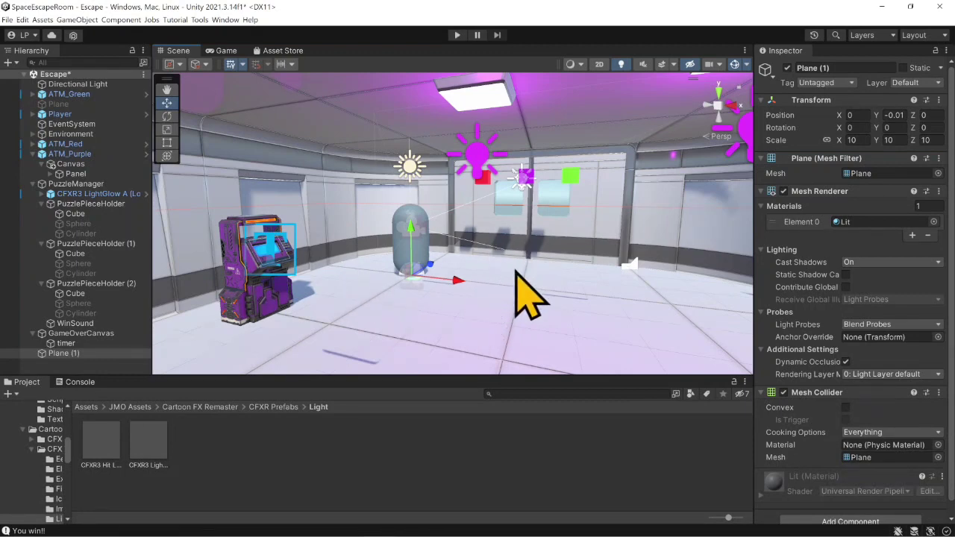
right_click_drag(516, 271, 528, 299)
middle_click_drag(528, 299, 360, 221)
right_click_drag(623, 250, 466, 254)
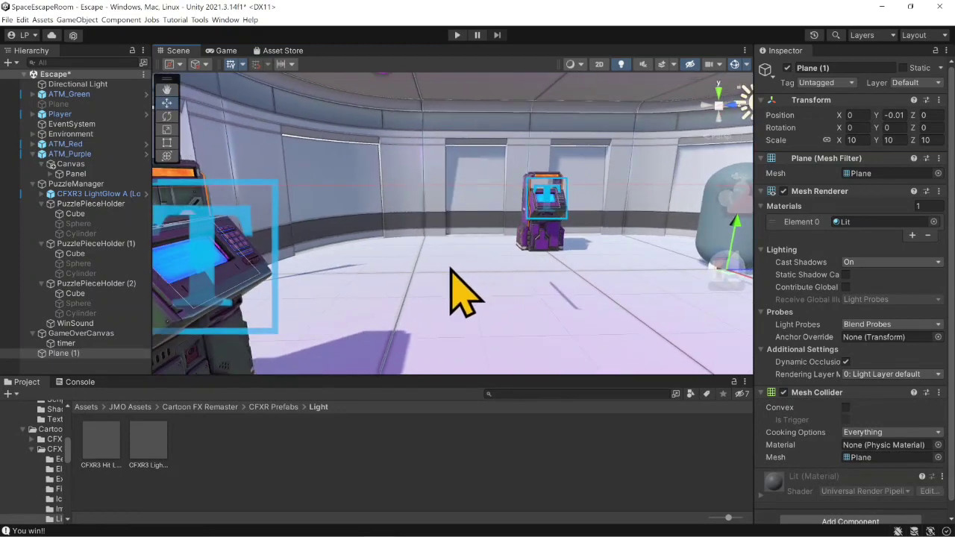
right_click_drag(466, 295, 575, 294)
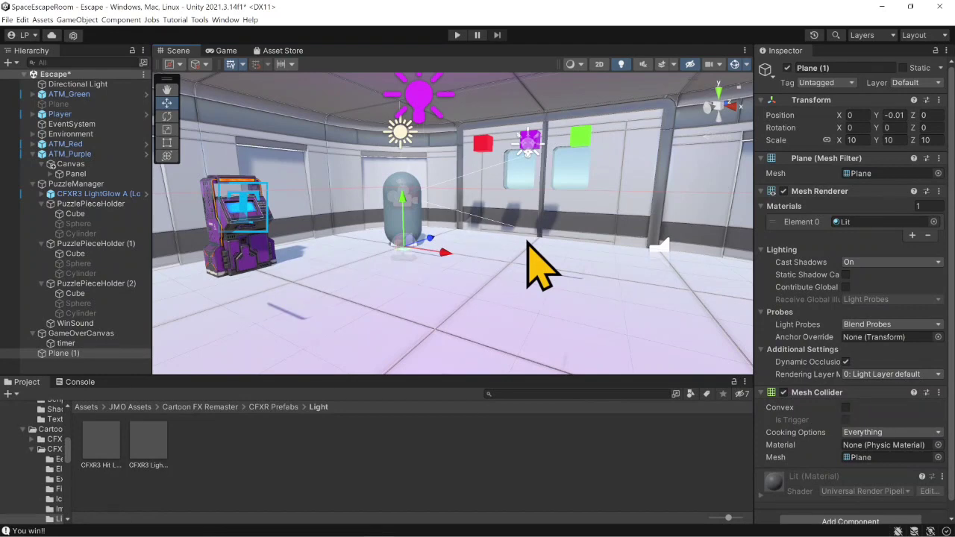
right_click_drag(528, 247, 522, 287)
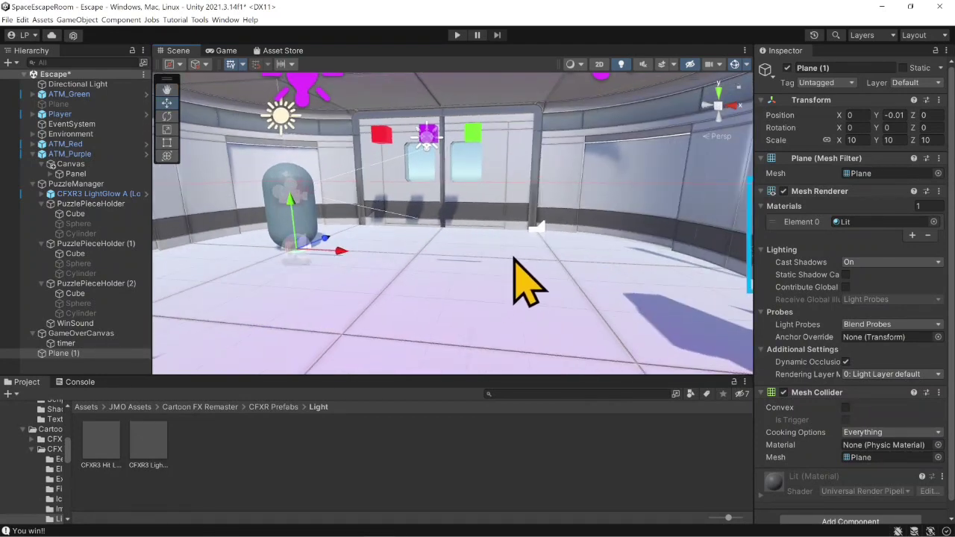